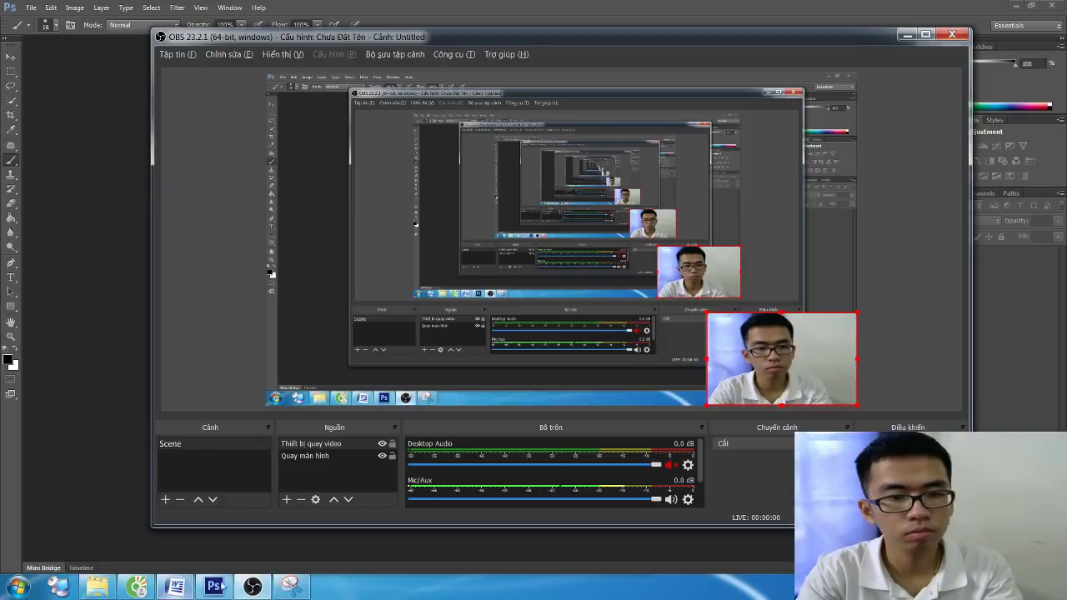
# Switch to the Word document Document1 that contains the word 'xin'
pyautogui.click(175, 586)
pyautogui.write('xin')
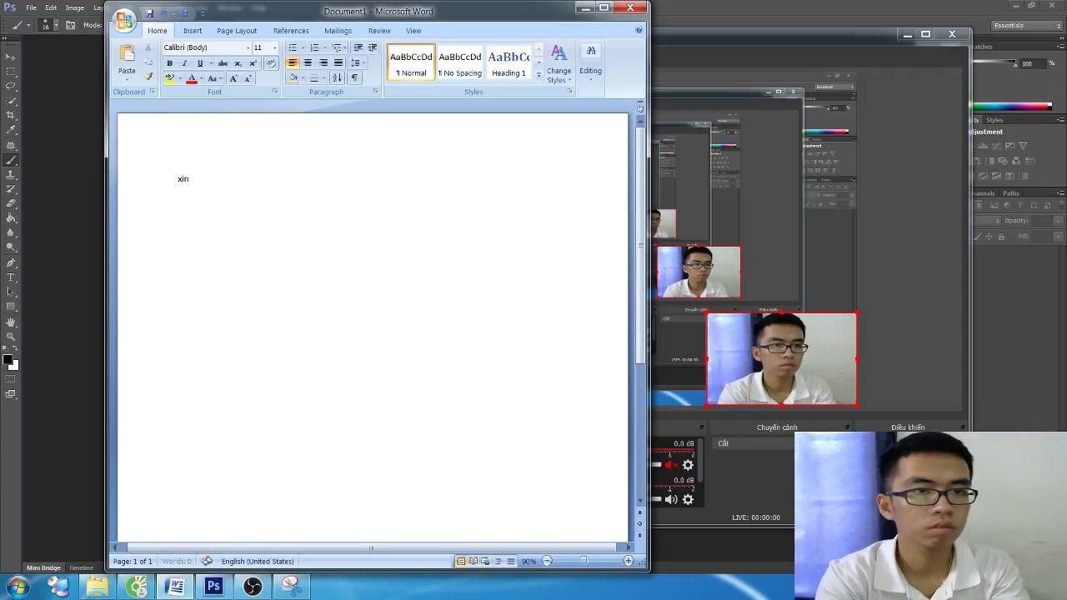
# Delete 'xin' and set the font size to 30 pt
pyautogui.press('BackSpace')
pyautogui.press('BackSpace')
pyautogui.press('BackSpace')
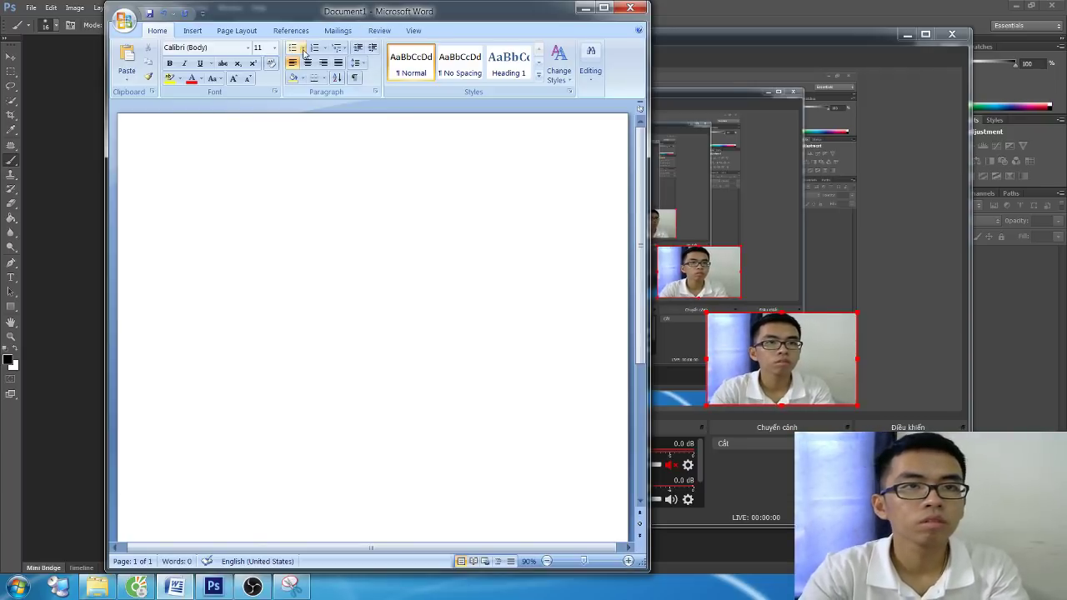
pyautogui.click(259, 47)
pyautogui.write('30')
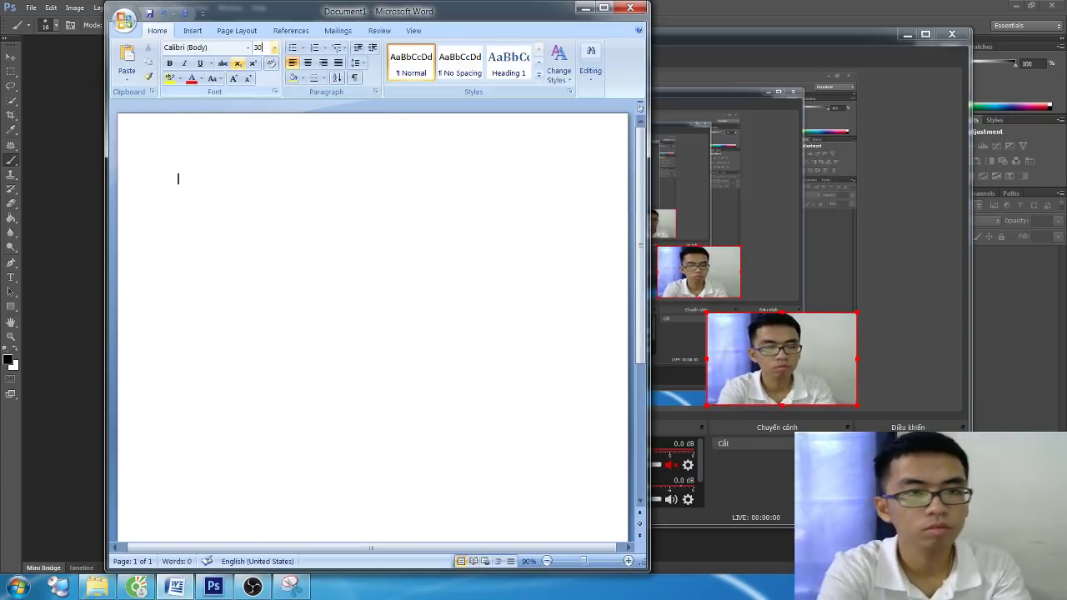
pyautogui.press('Return')
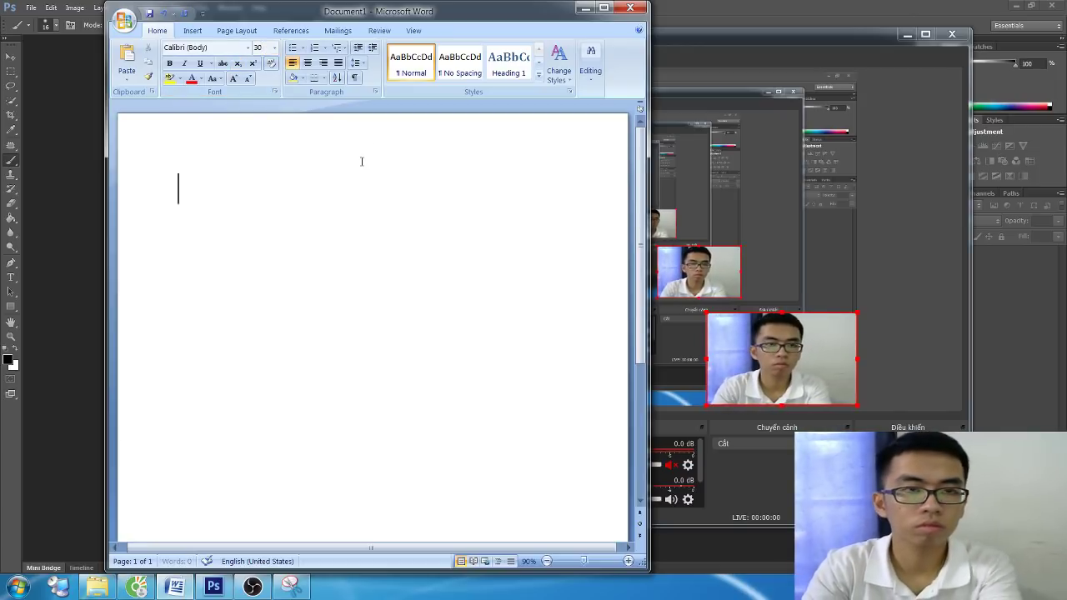
# Type the heading 'XIN CHÀO CÁC BẠN, CHÀO MỪNG CÁC BẠN ĐẾN VỚI BUỔI HỌC THỨ 2', then start a new line
pyautogui.write('XIN CHÀO CÁC')
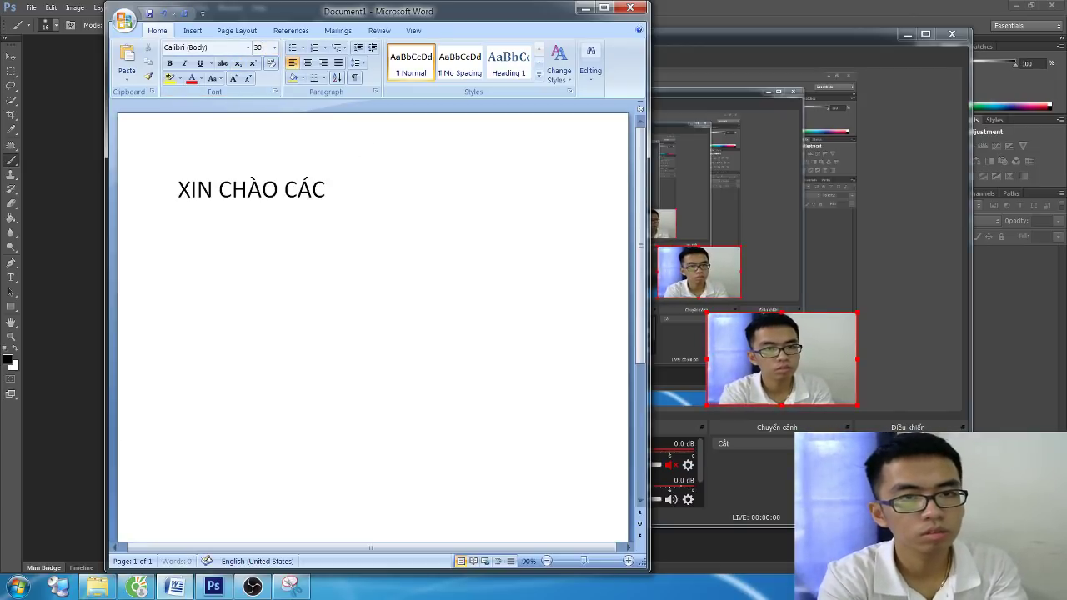
pyautogui.write(' BJAN')
pyautogui.press('BackSpace')
pyautogui.write('nj')
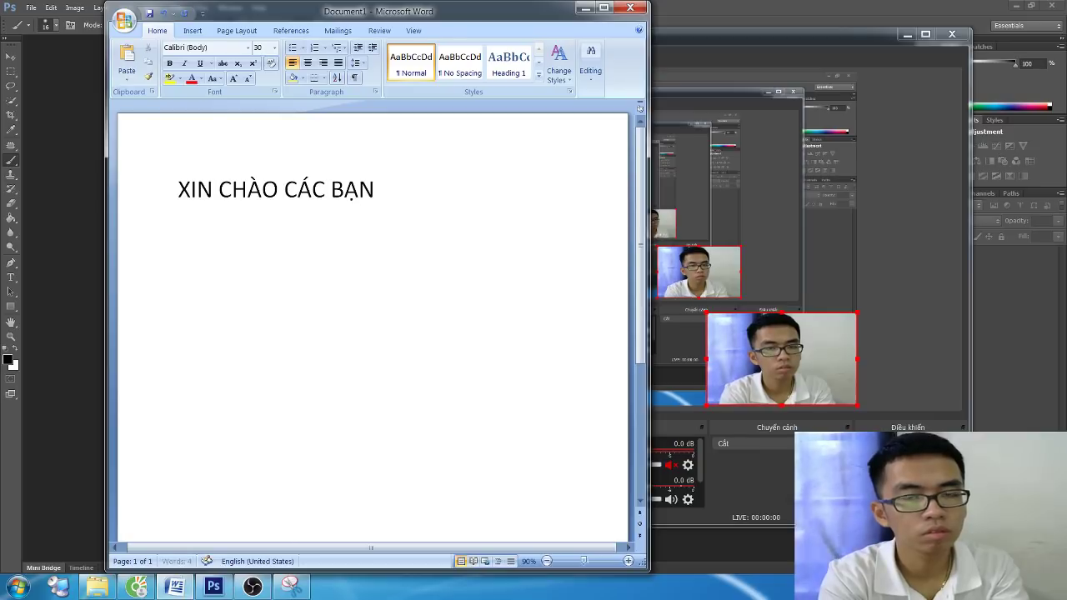
pyautogui.write(',')
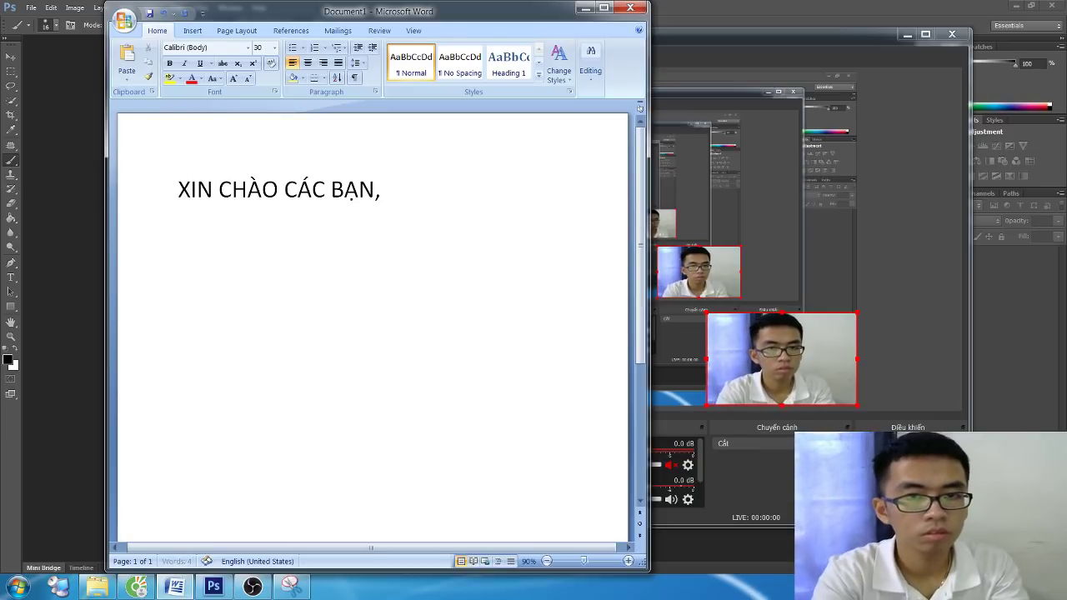
pyautogui.write(' CHÀO MỪNG CÁC BA')
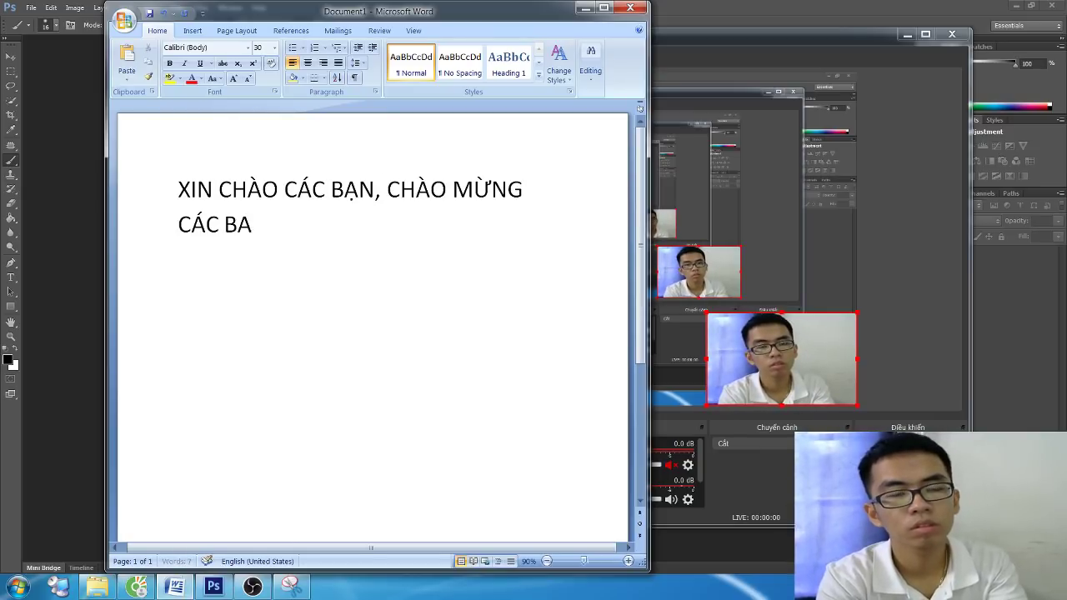
pyautogui.write('nj dd')
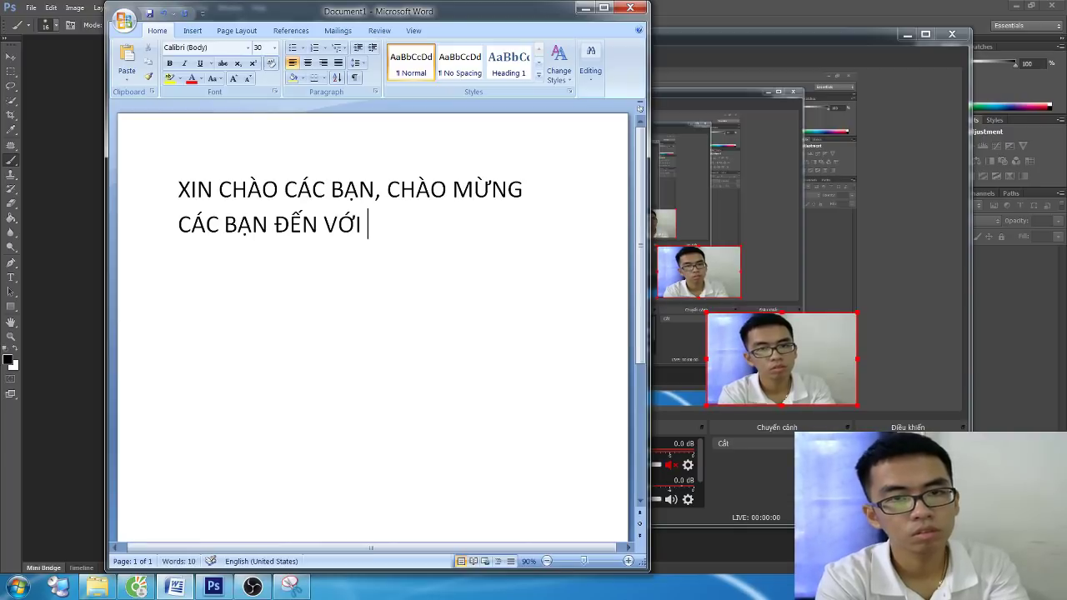
pyautogui.write(' buooir hoj thuws')
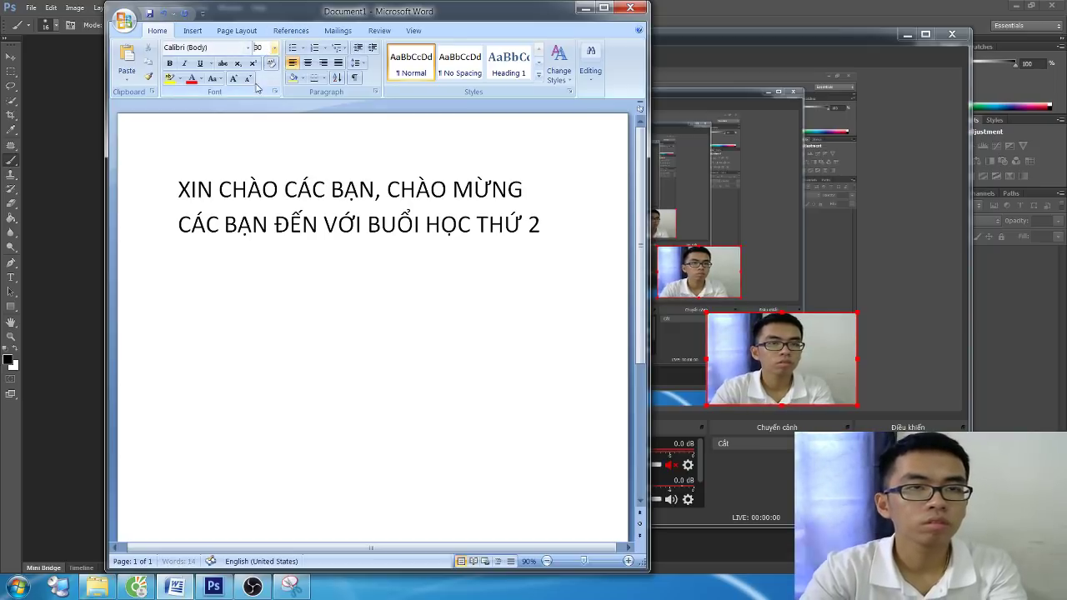
pyautogui.press('Tab')
pyautogui.write('15')
pyautogui.press('Return')
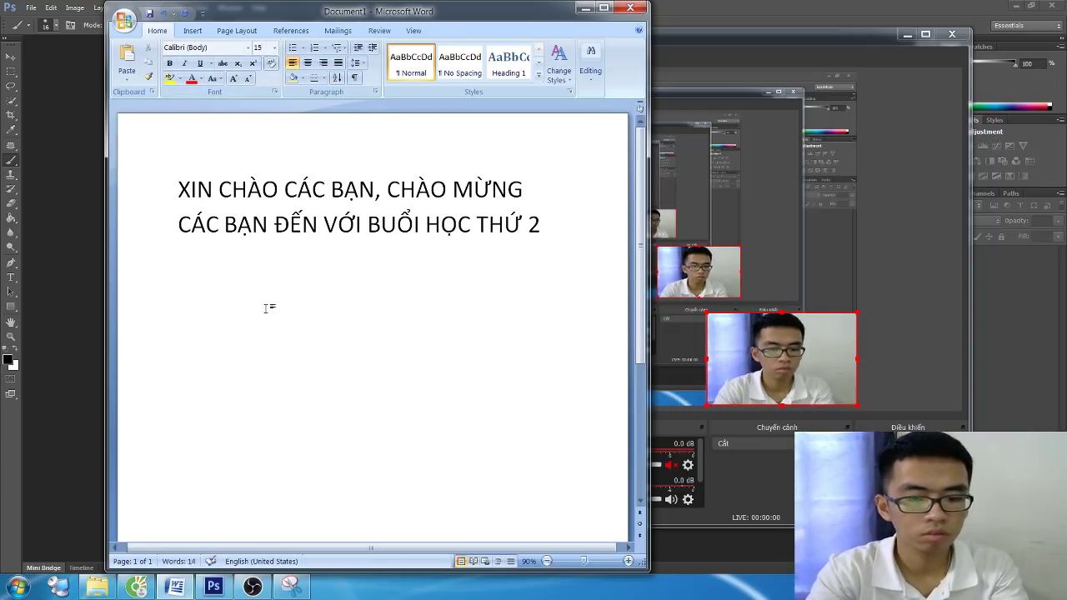
# Type the 15-pt line saying today we learn about cutting images in PTS, fixing typos
pyautogui.write('hoom nayf CH')
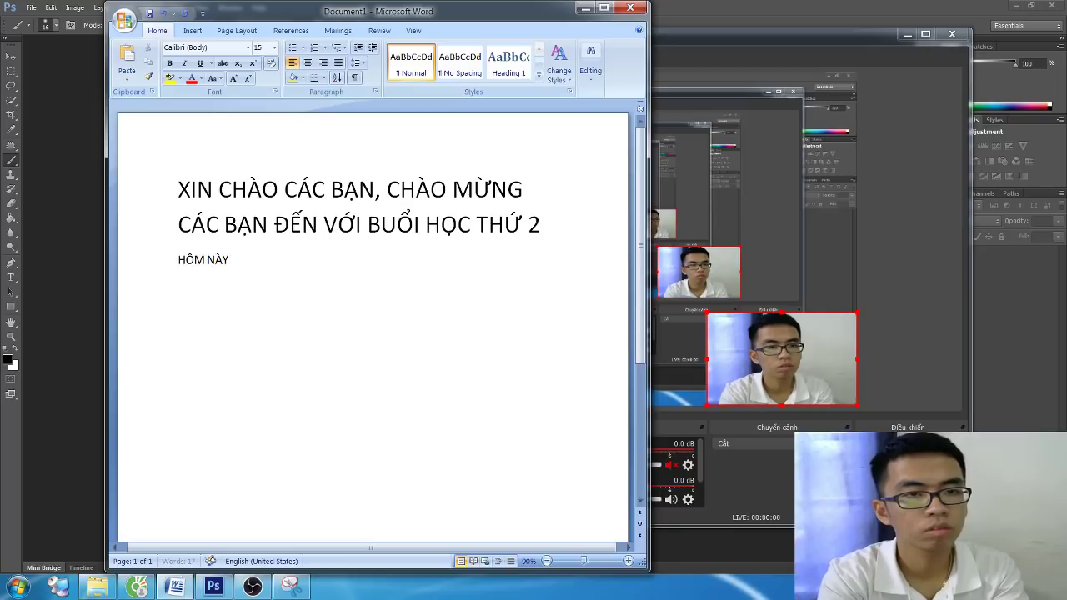
pyautogui.write(' CHÚNG TA SẼ')
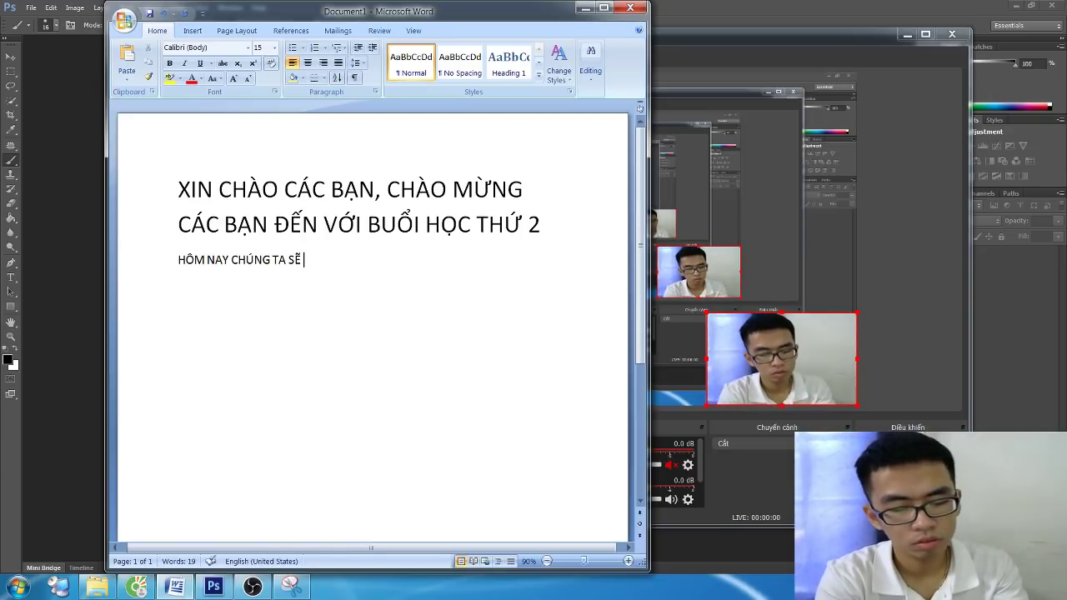
pyautogui.write('CÙNG TÌM')
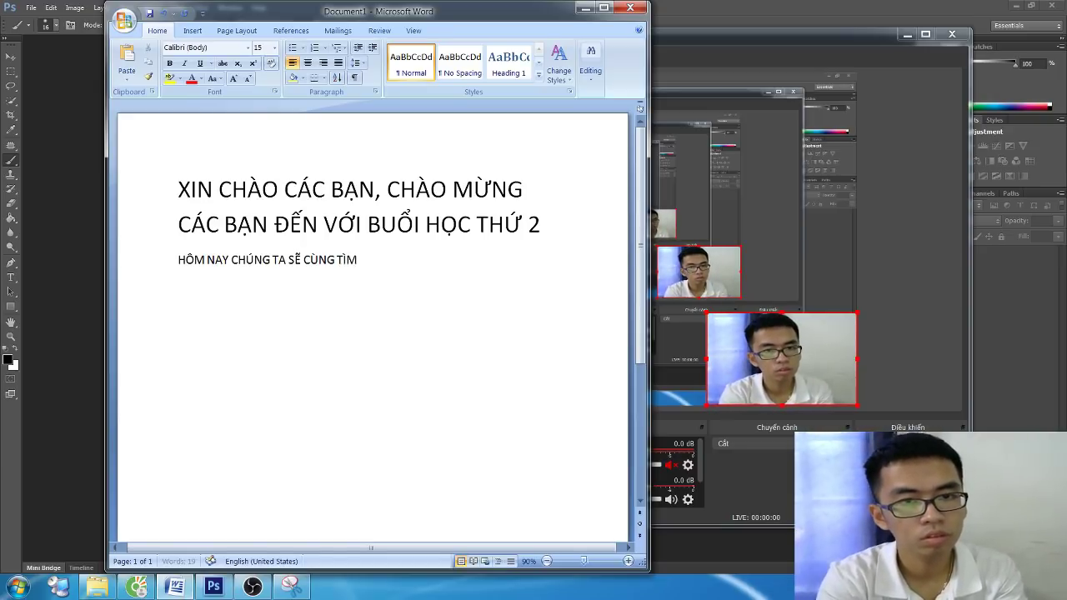
pyautogui.write(' HIỂU VỀ')
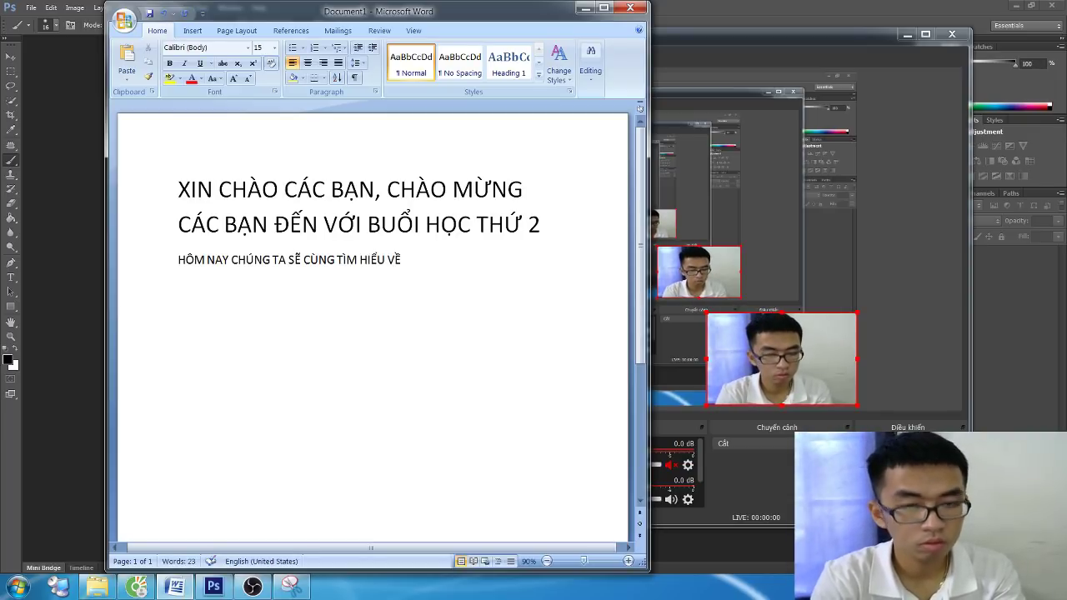
pyautogui.write(' CẢẢNH TRONG PT')
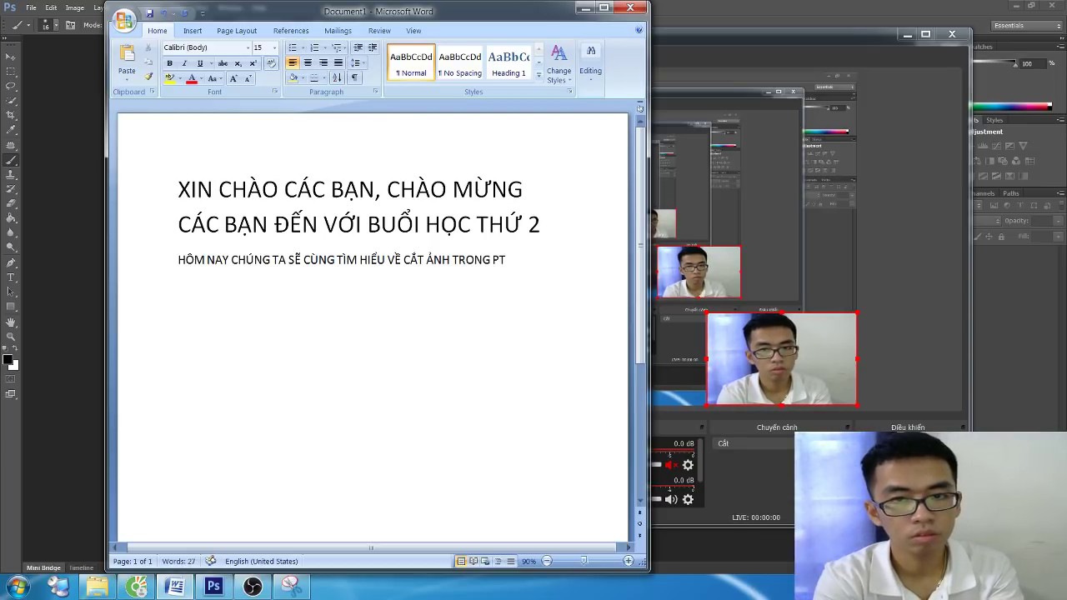
pyautogui.press('BackSpace')
pyautogui.write('HO')
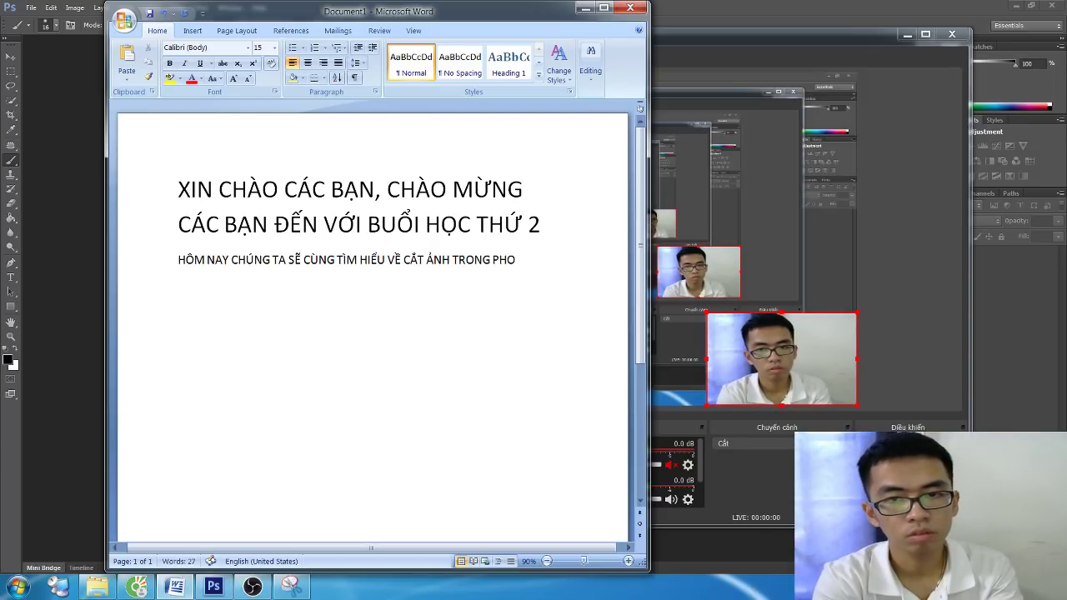
pyautogui.write('TOSHOP')
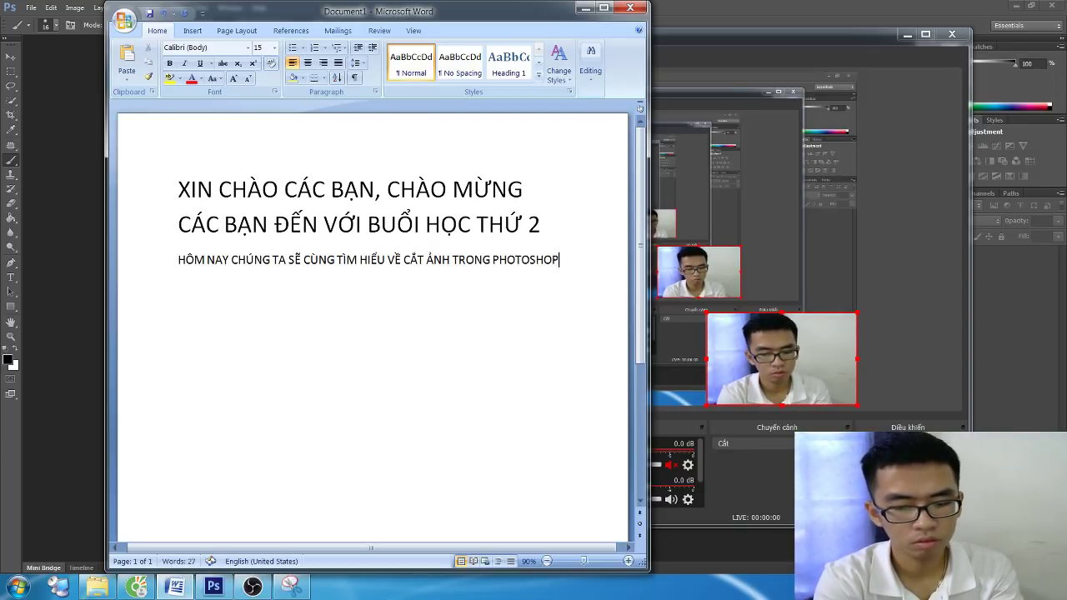
pyautogui.write('HUI')
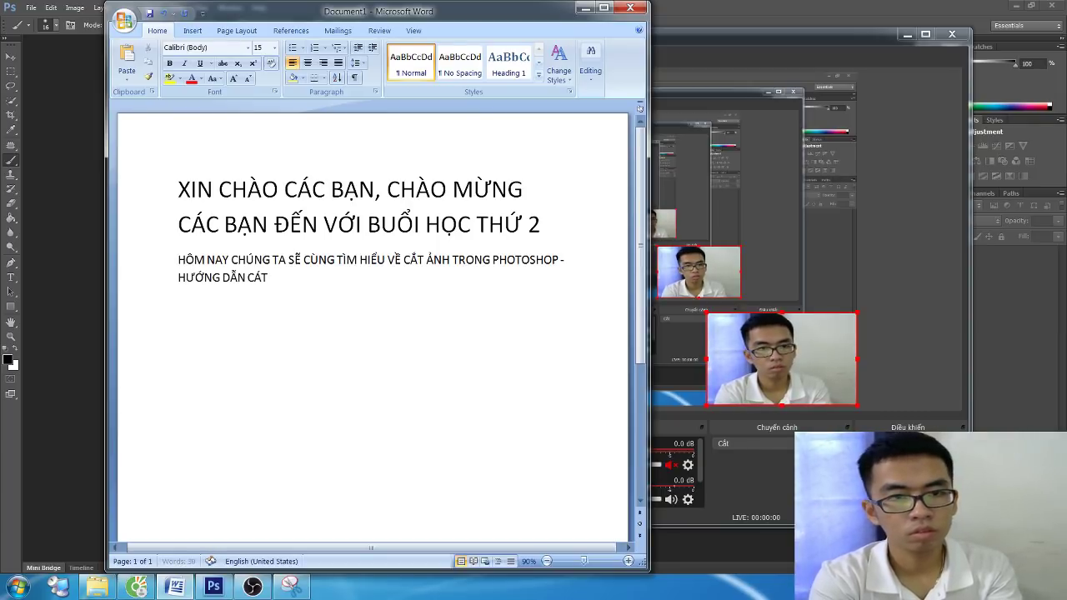
pyautogui.write(' H')
pyautogui.press('BackSpace')
pyautogui.press('BackSpace')
pyautogui.press('BackSpace')
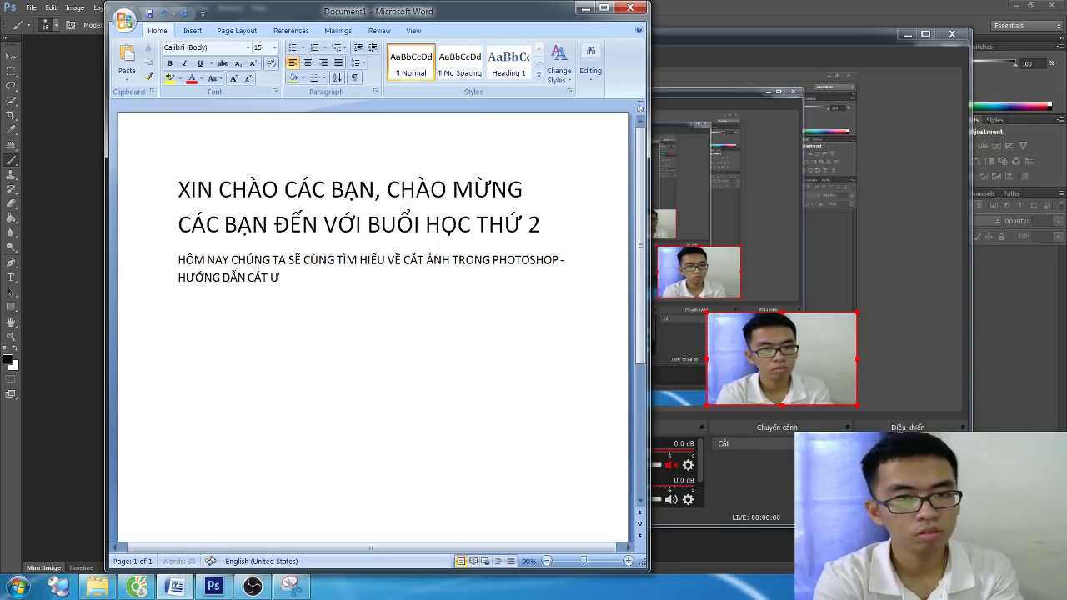
pyautogui.press('BackSpace')
pyautogui.press('BackSpace')
pyautogui.write('w HÌNH TRONG PT')
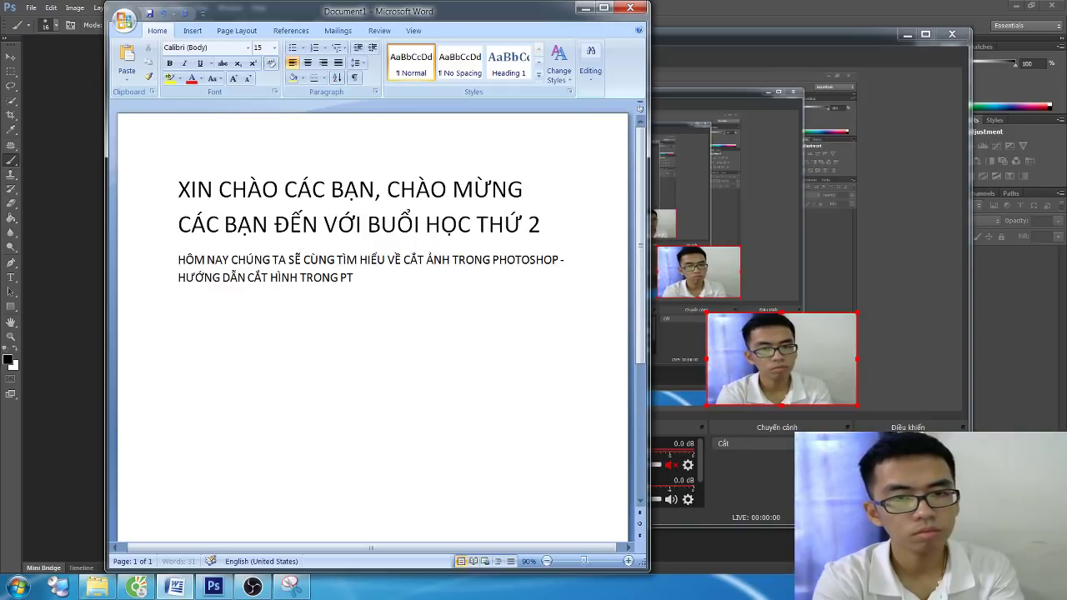
pyautogui.write('S')
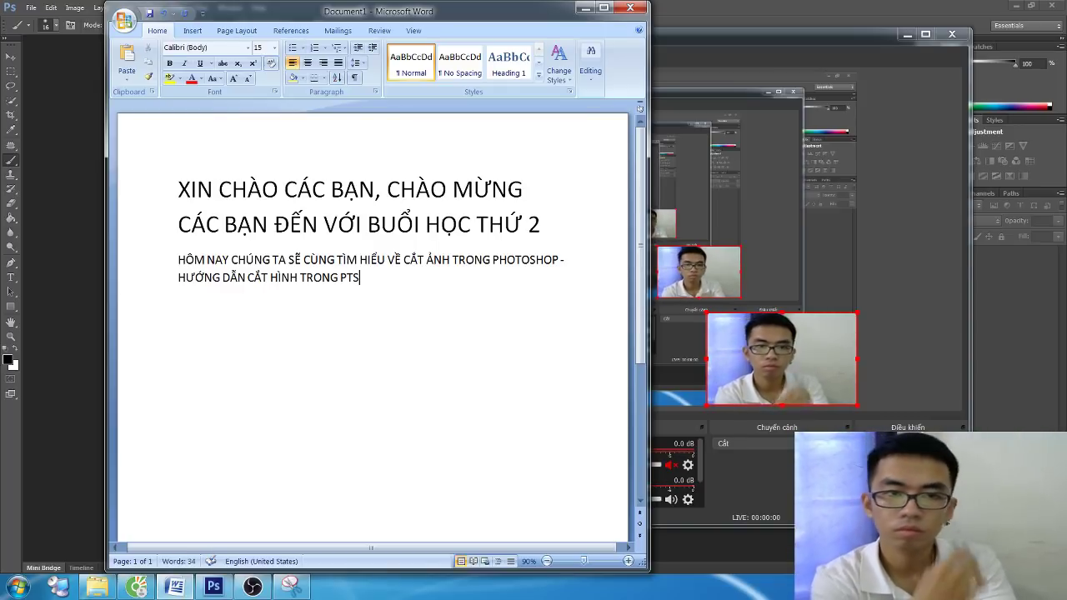
# Add the line '1. TỔNG QUAN VỀ CẮT ẢNH TRONG PTS', correcting typos, with an empty line after it
pyautogui.press('Return')
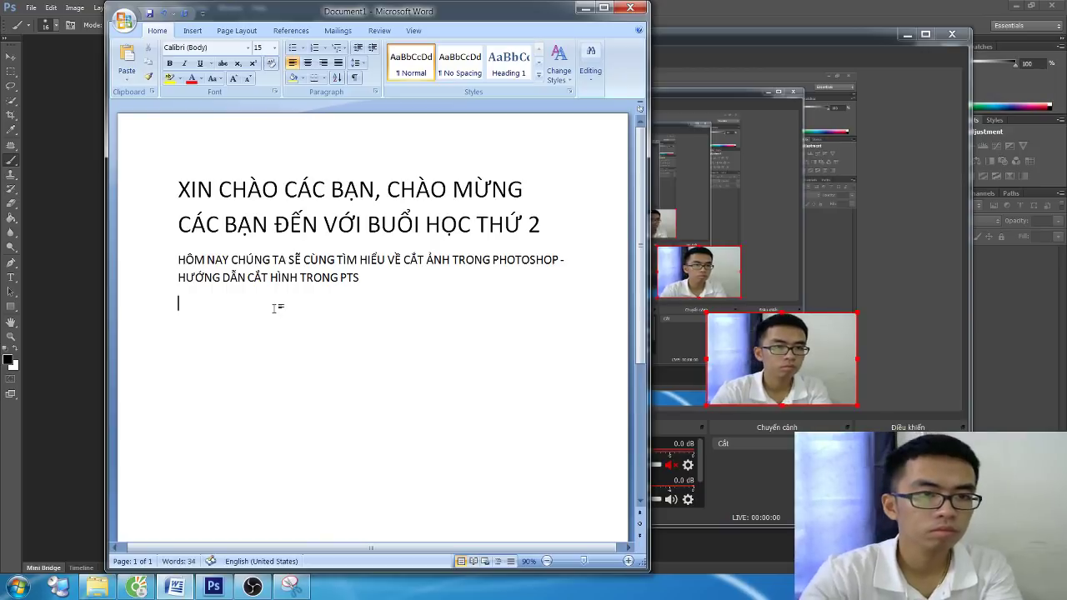
pyautogui.scroll(-3, 278, 305)
pyautogui.scroll(2, 275, 306)
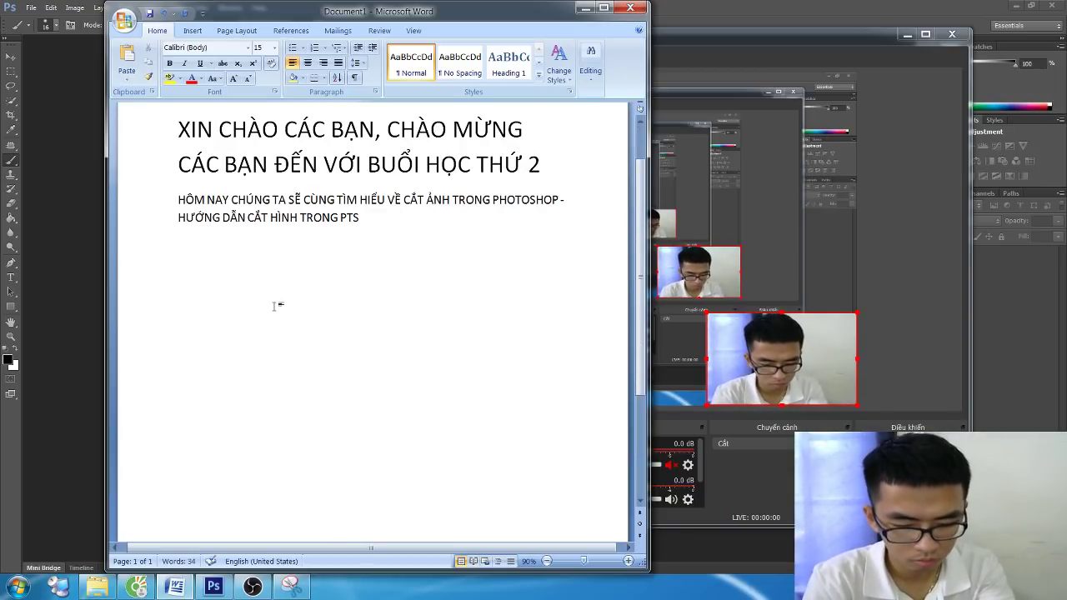
pyautogui.write('1. TO')
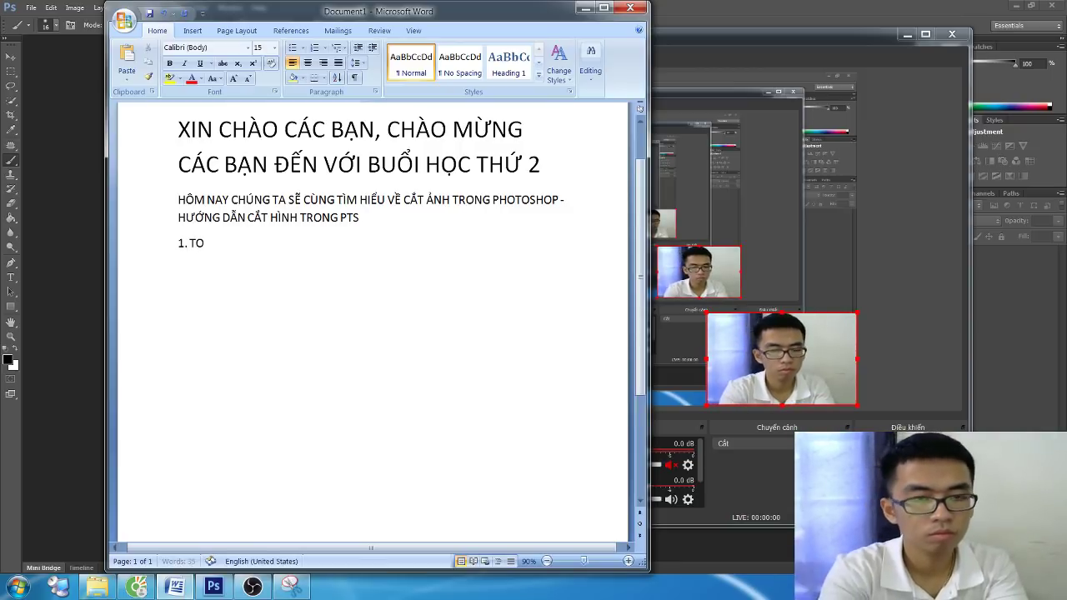
pyautogui.write('ONGR QUAN VE')
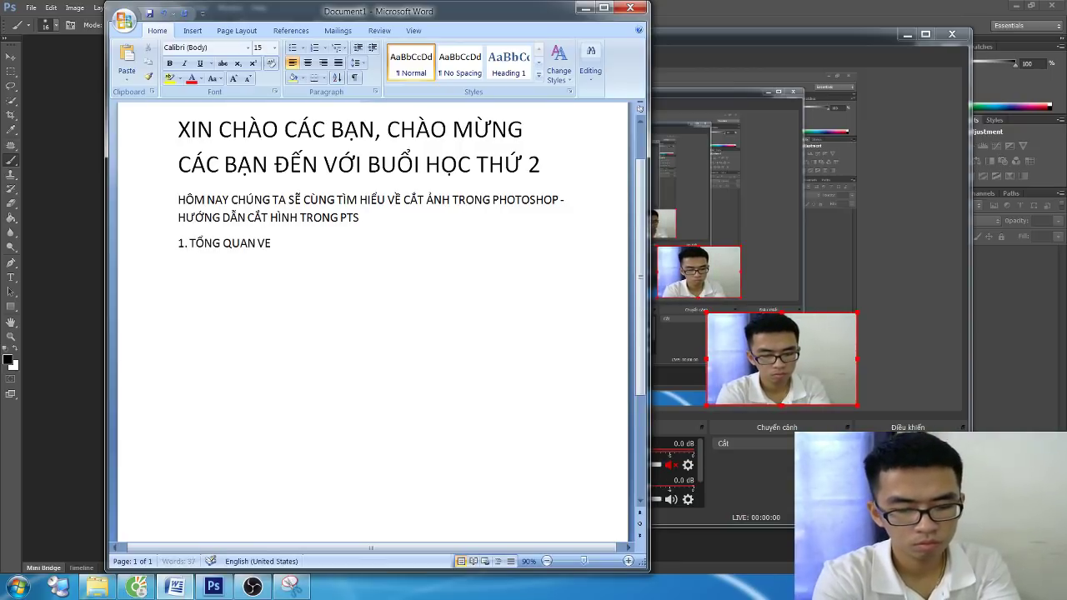
pyautogui.write(' CA TRONG')
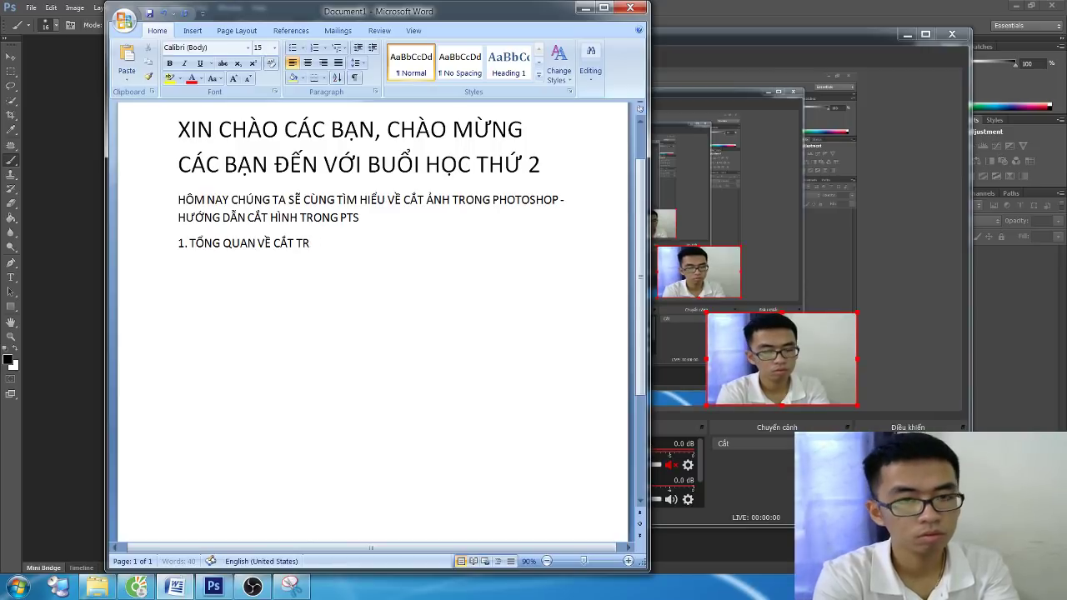
pyautogui.press('BackSpace')
pyautogui.press('BackSpace')
pyautogui.press('BackSpace')
pyautogui.write('ẢNH TRONG PTS')
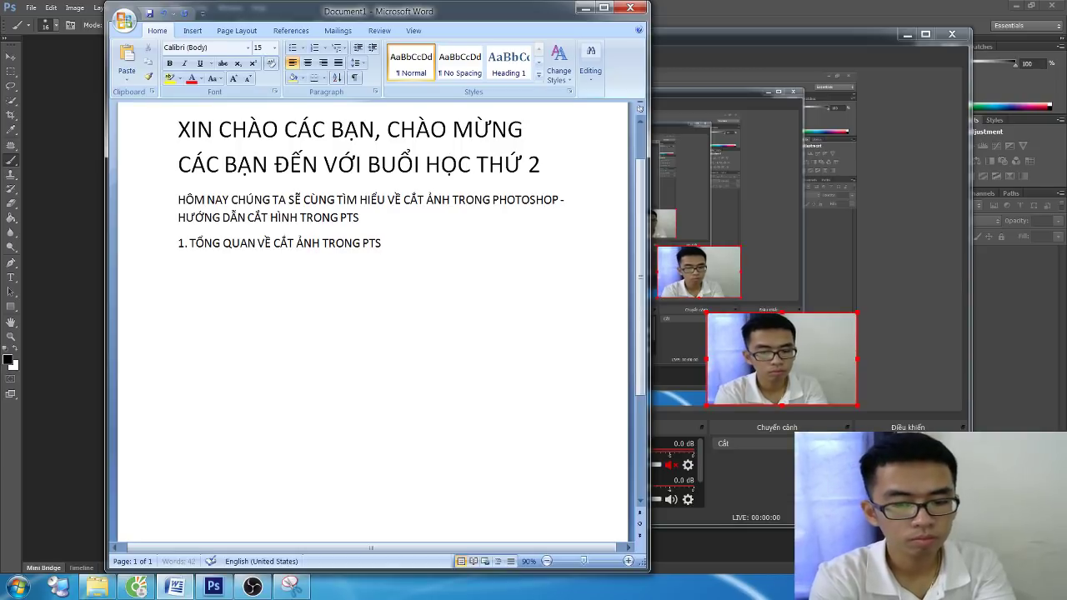
pyautogui.press('Return')
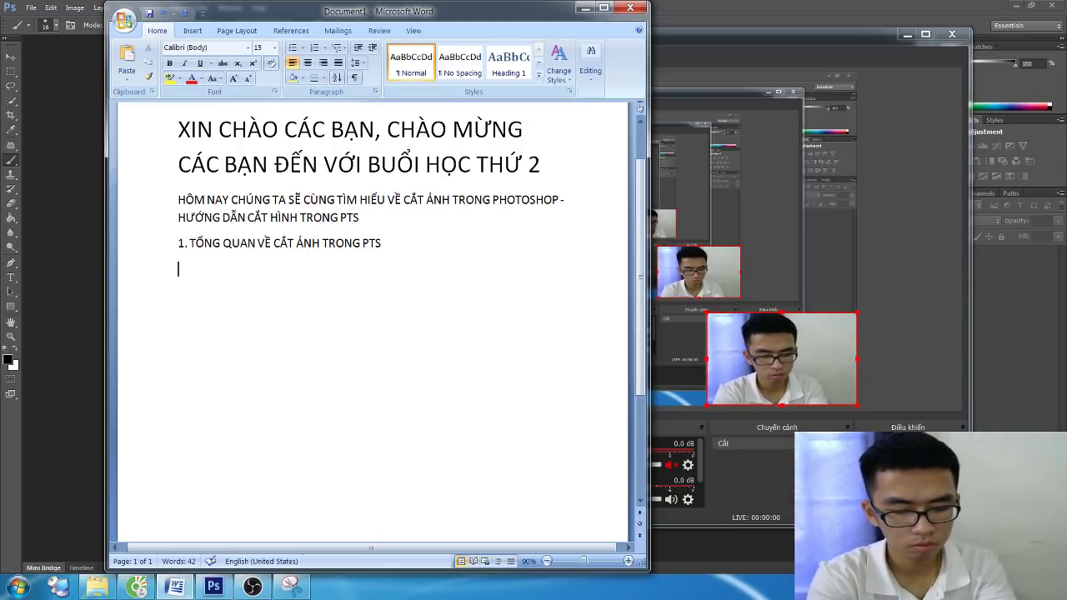
# Write the dash paragraph explaining that cutting covers crop and background removal, and what cropping does
pyautogui.write('BA')
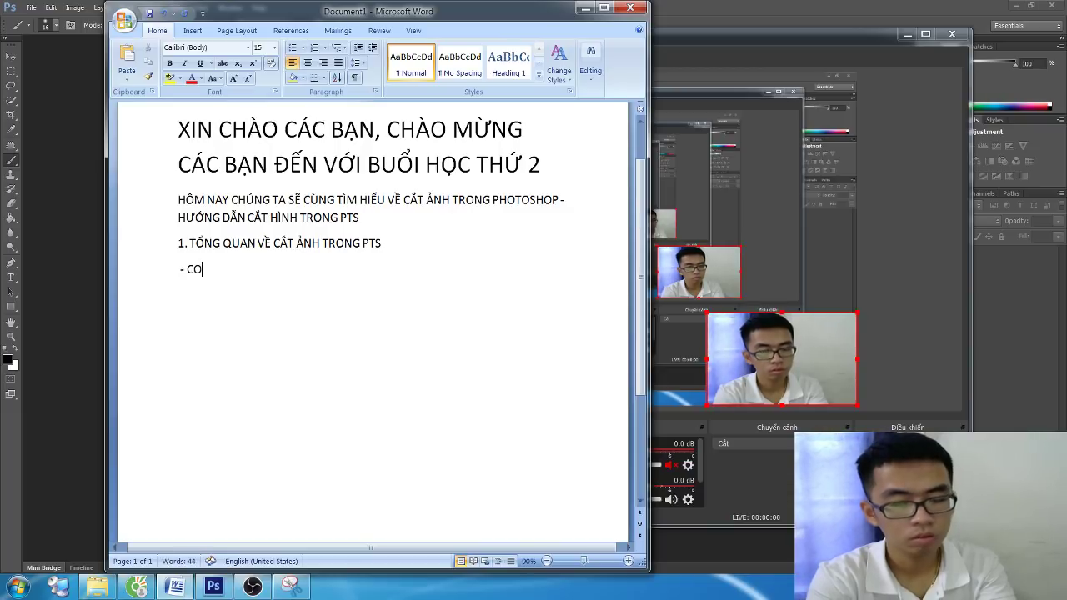
pyautogui.write('s')
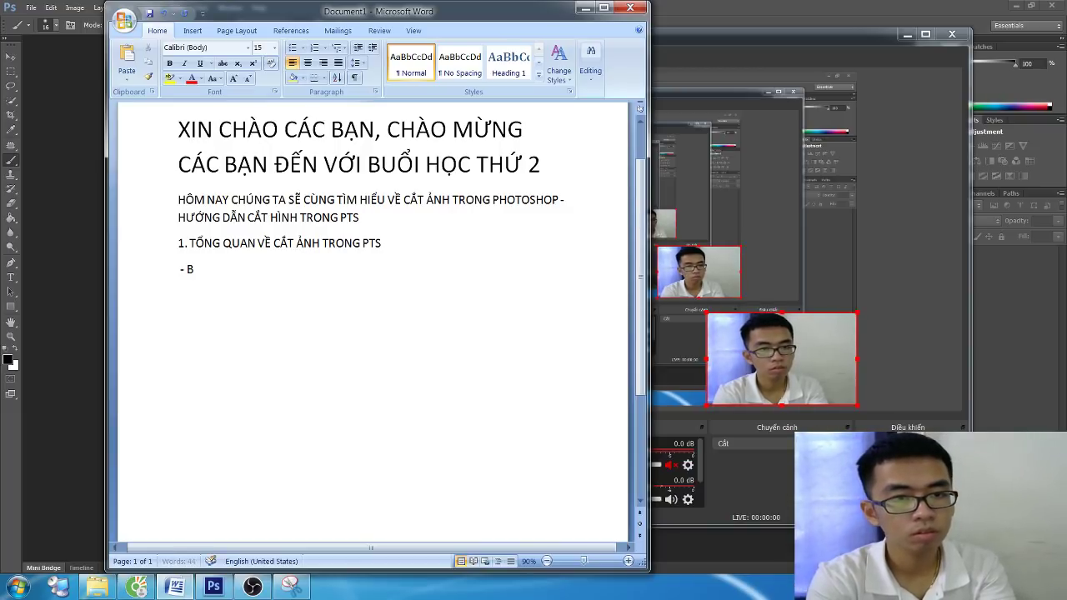
pyautogui.press('BackSpace')
pyautogui.press('BackSpace')
pyautogui.press('BackSpace')
pyautogui.write('AO GỒM 2 DẠ')
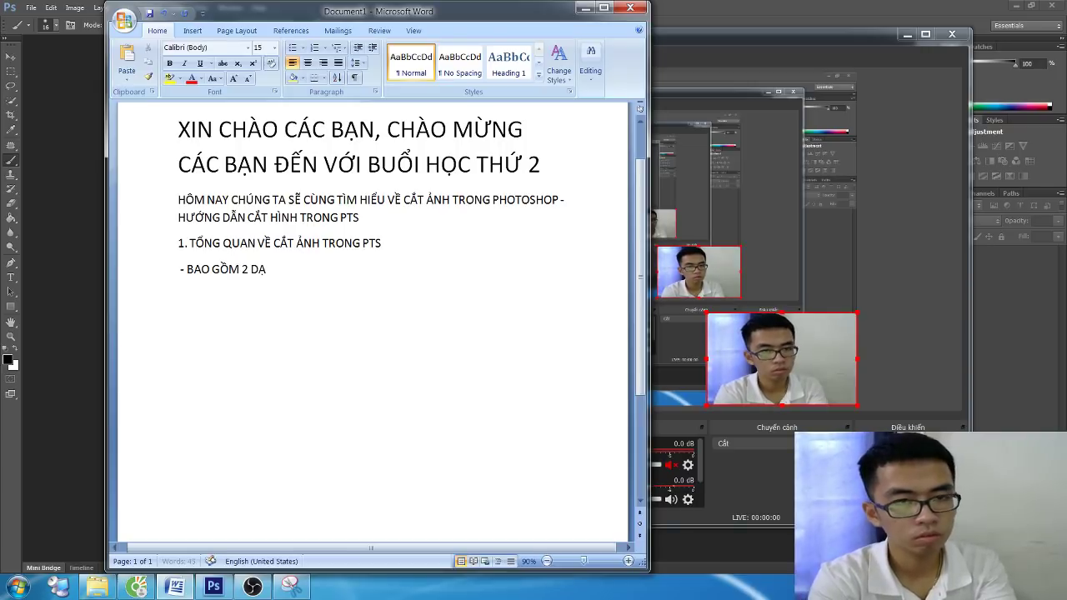
pyautogui.write('ng')
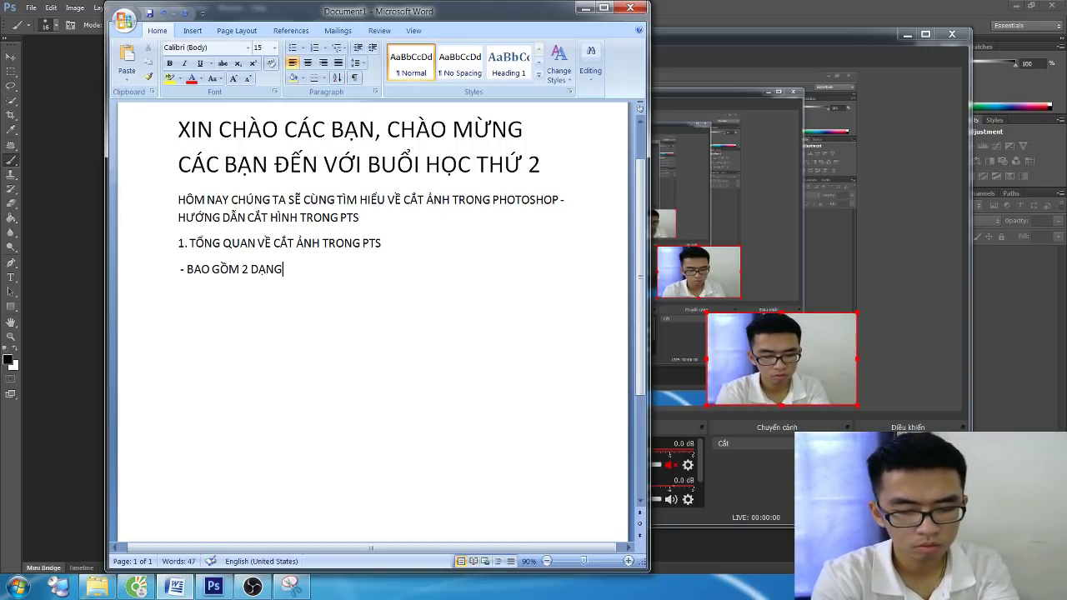
pyautogui.write(': CROP')
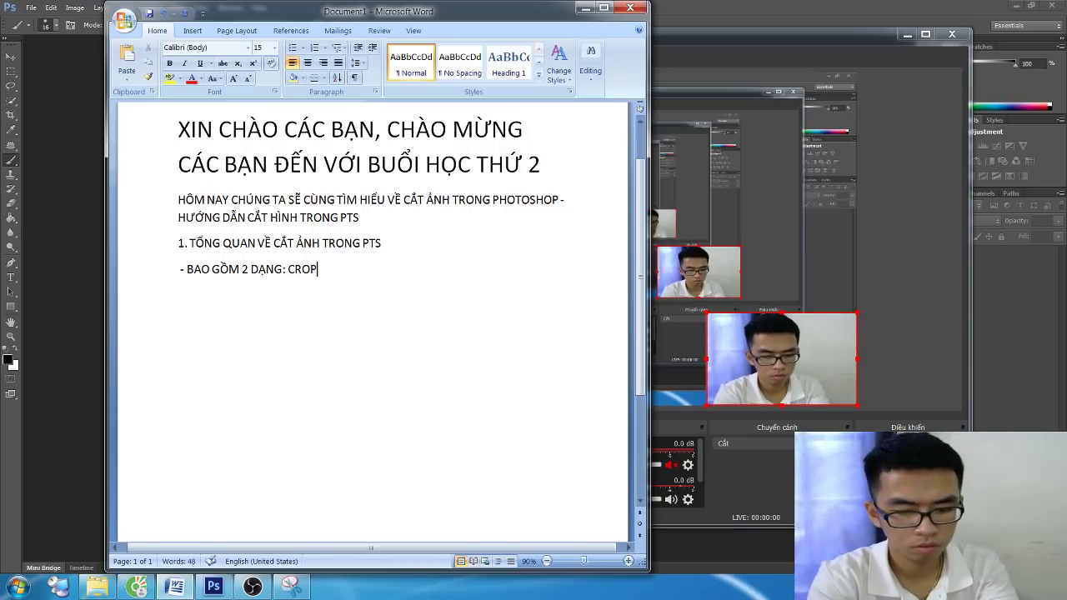
pyautogui.write(' ẢNH VÀ CĂ')
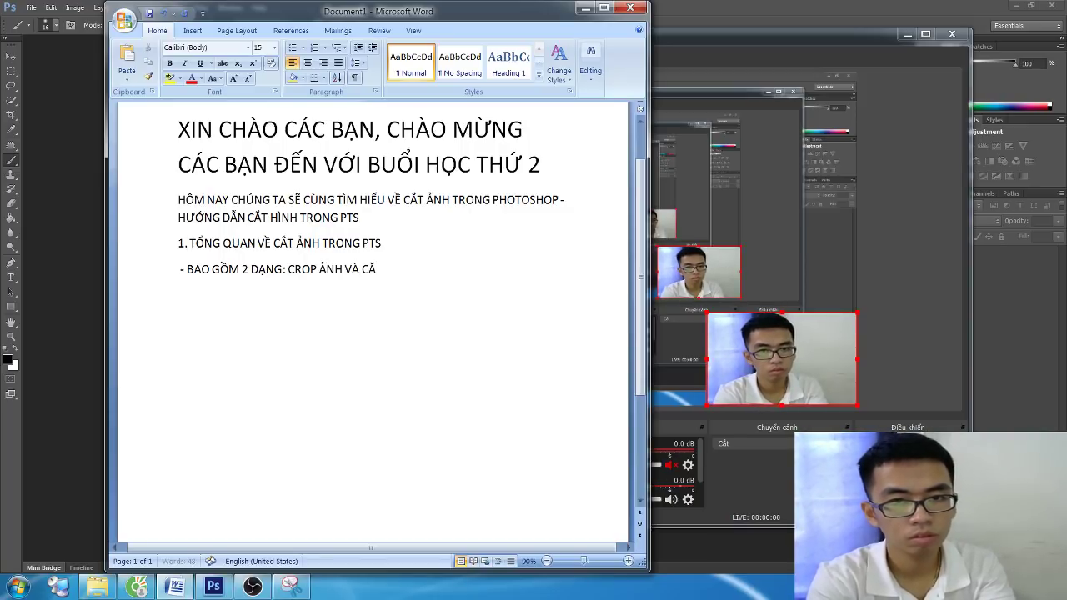
pyautogui.press('BackSpace')
pyautogui.write('ẮT HÌNH RA')
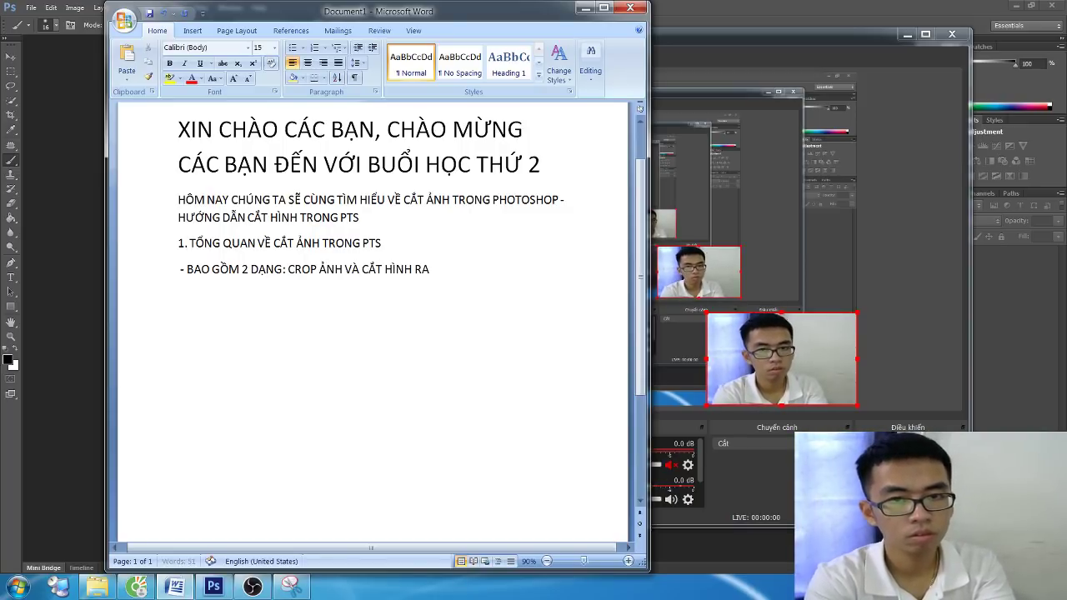
pyautogui.write(' KHỎI VIỀN ( GỌI TÃ')
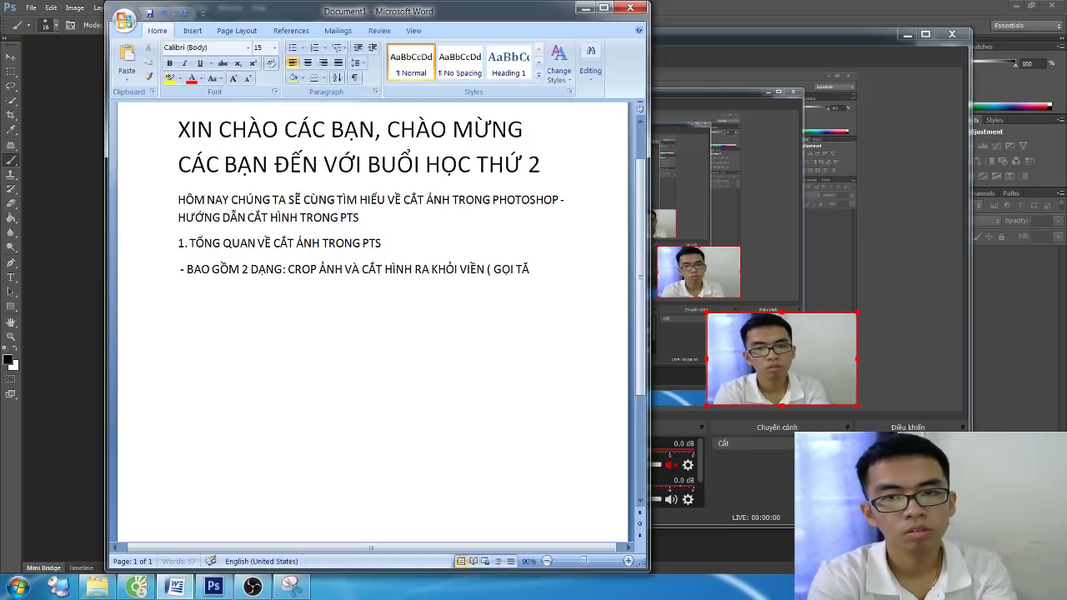
pyautogui.write(' CẮT ẢNH')
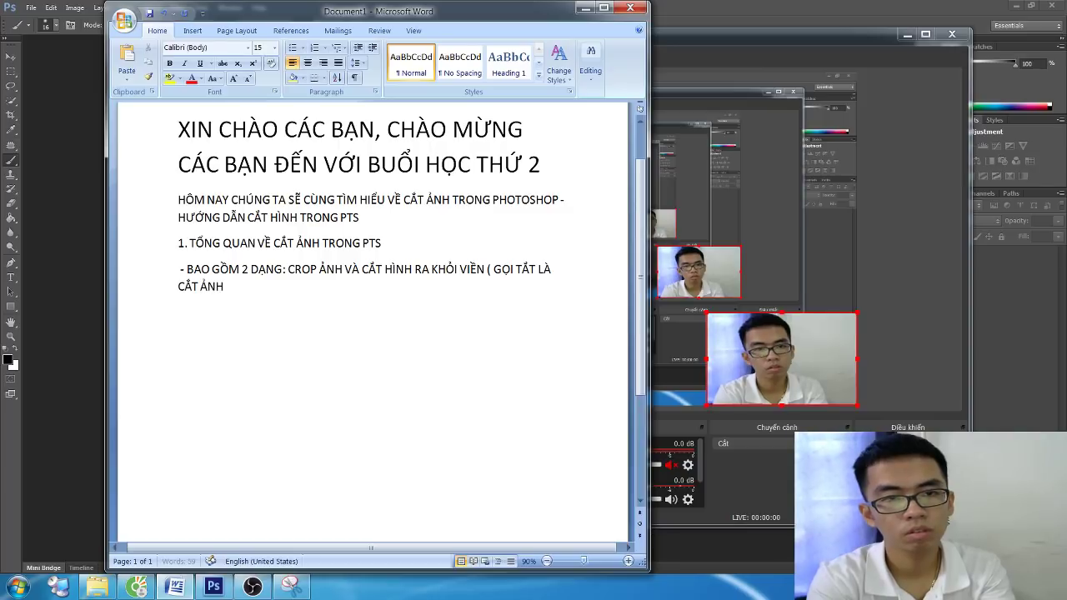
pyautogui.write(')')
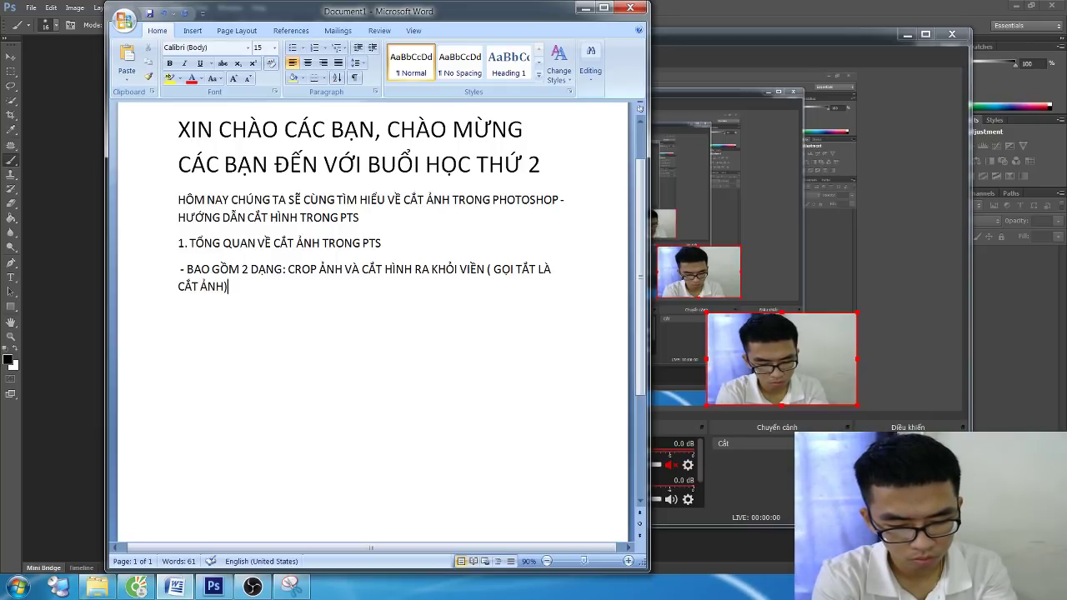
pyautogui.write('.')
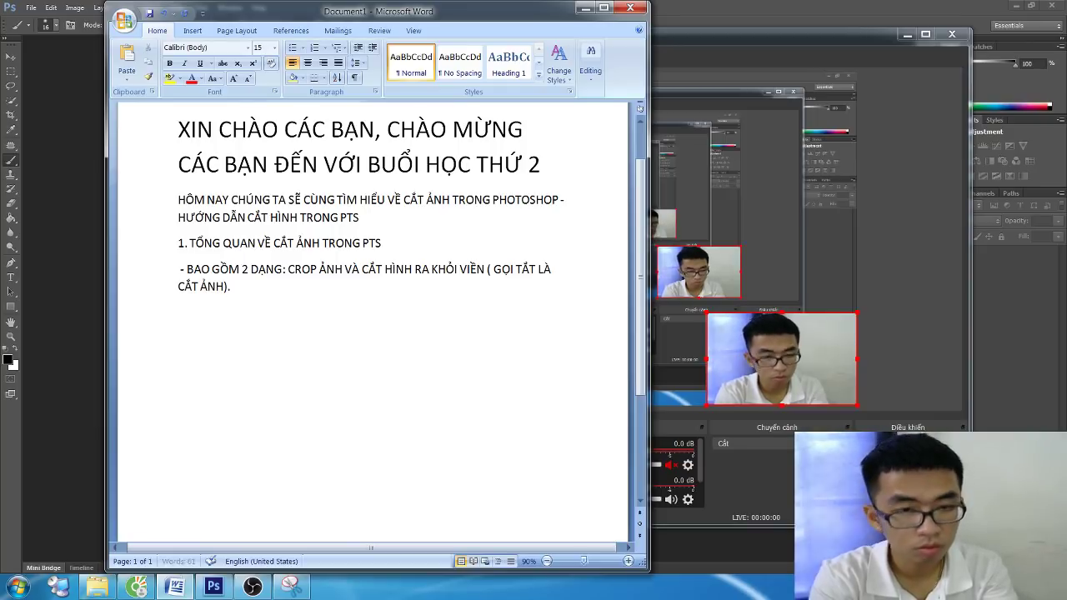
pyautogui.write(' VEỀ MẶT')
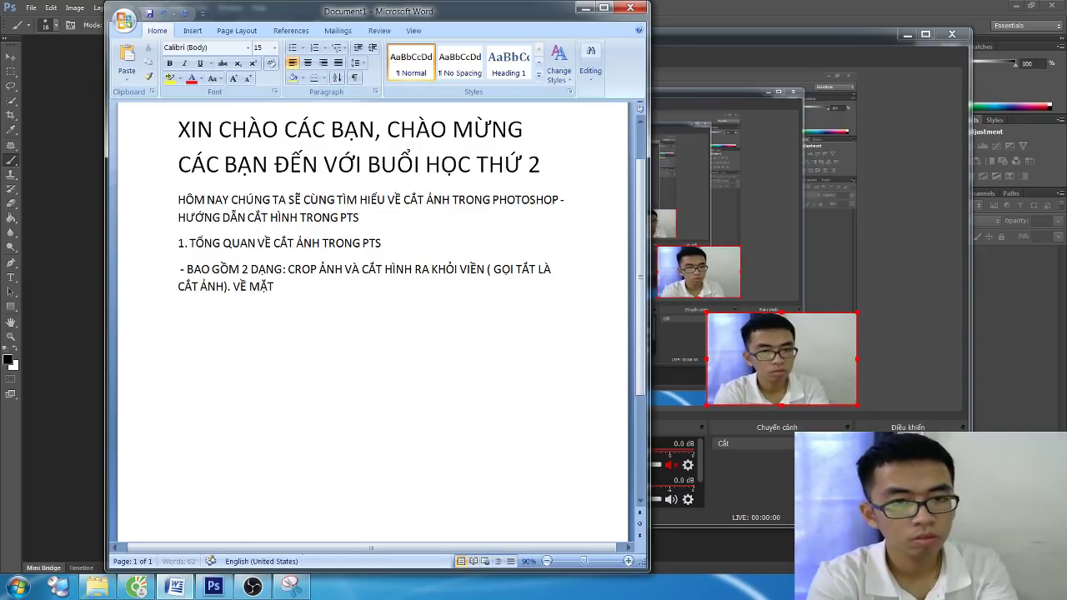
pyautogui.write(' BÁN CHẤT')
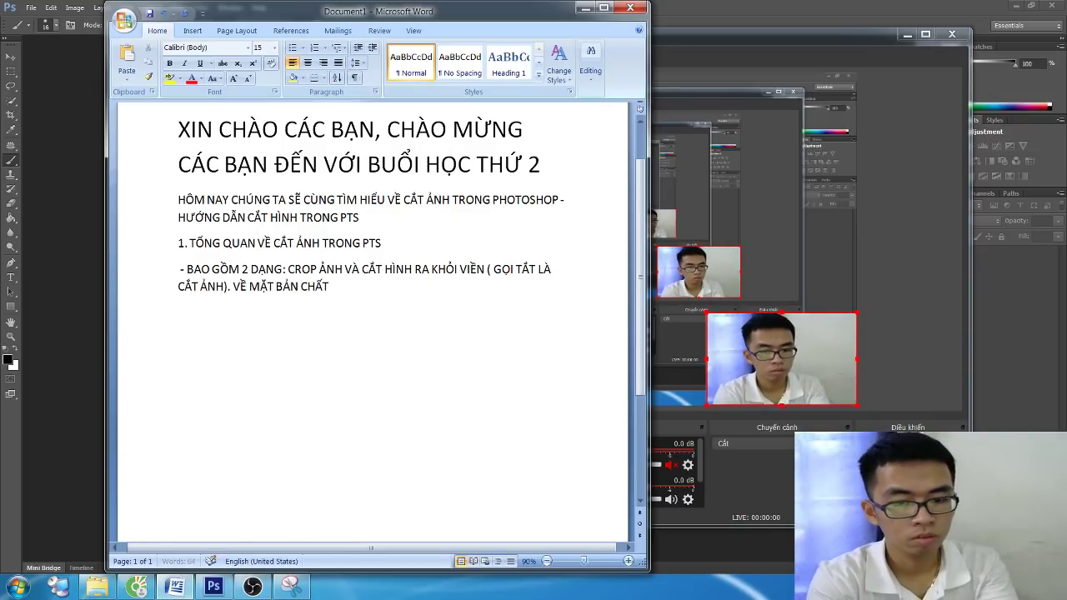
pyautogui.write(' TH')
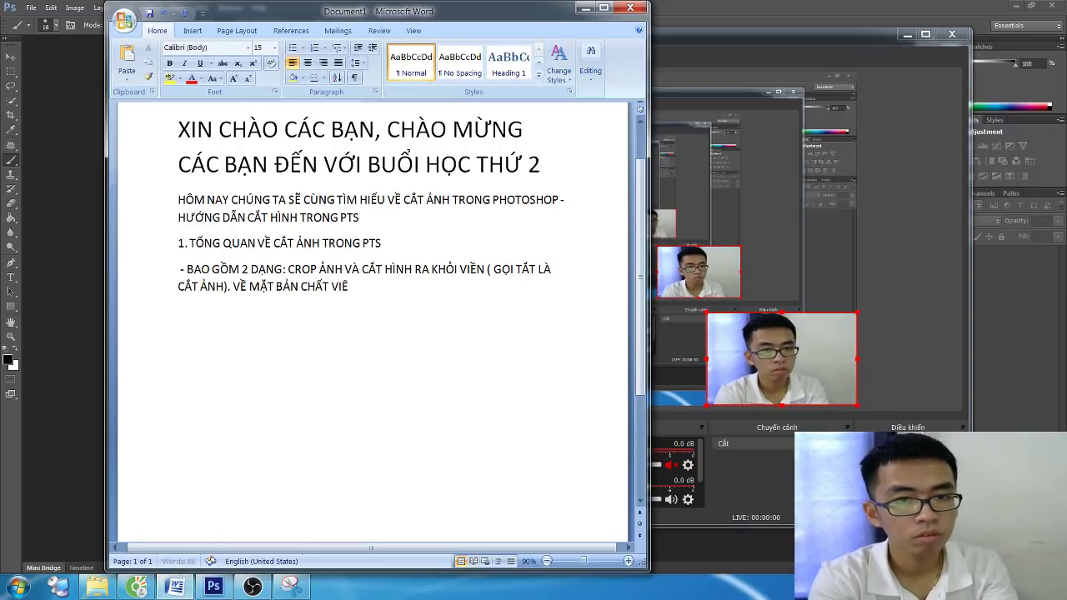
pyautogui.press('BackSpace')
pyautogui.press('BackSpace')
pyautogui.write('ROP')
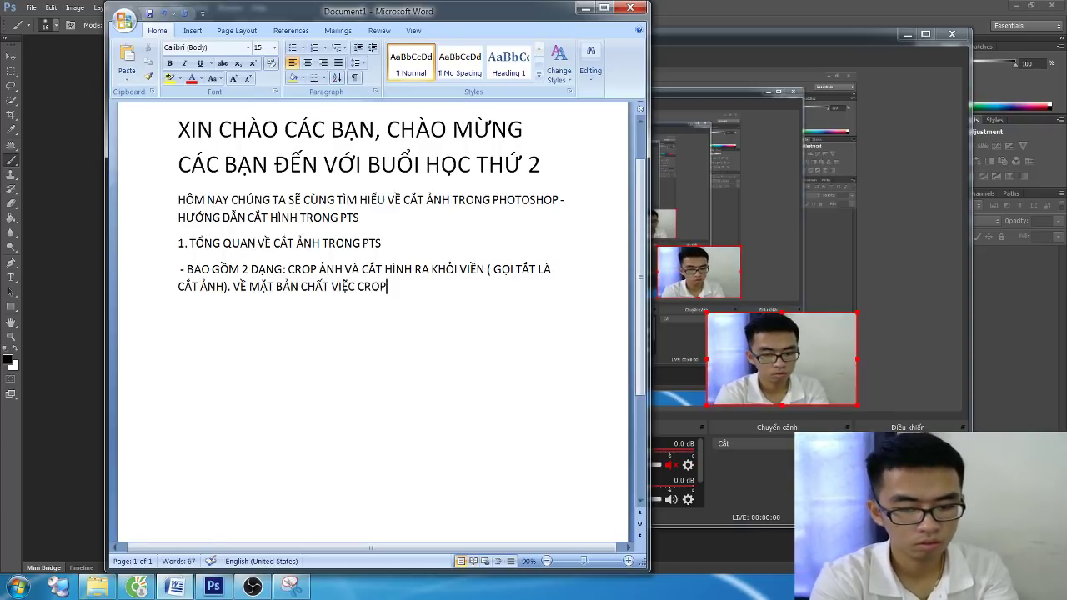
pyautogui.write(' ÁN')
pyautogui.write('À CẮT HI')
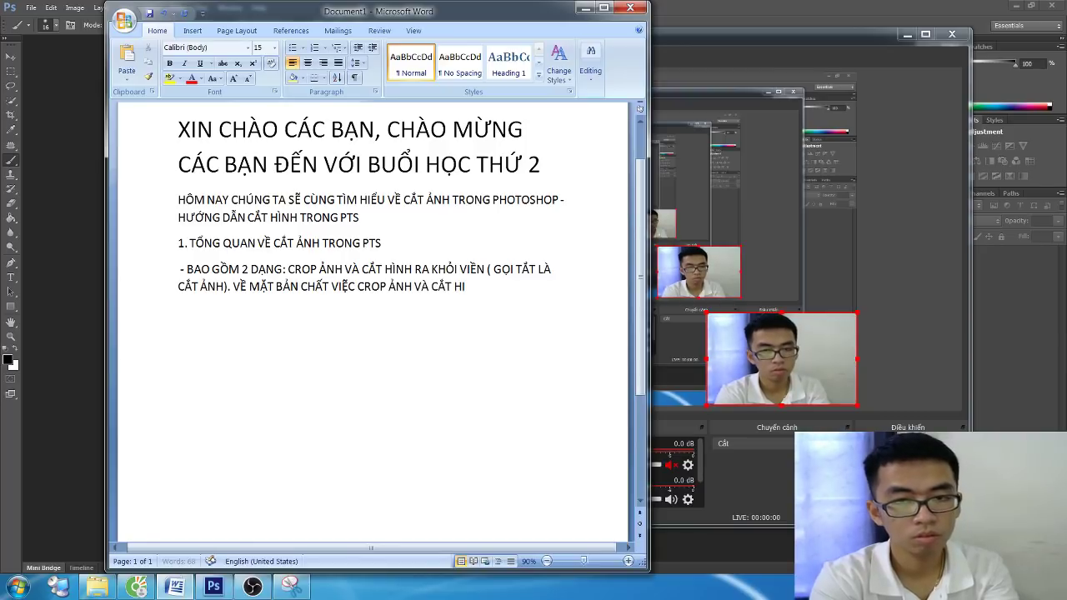
pyautogui.press('BackSpace')
pyautogui.write('ÌNH D')
pyautogui.write(' SỰ')
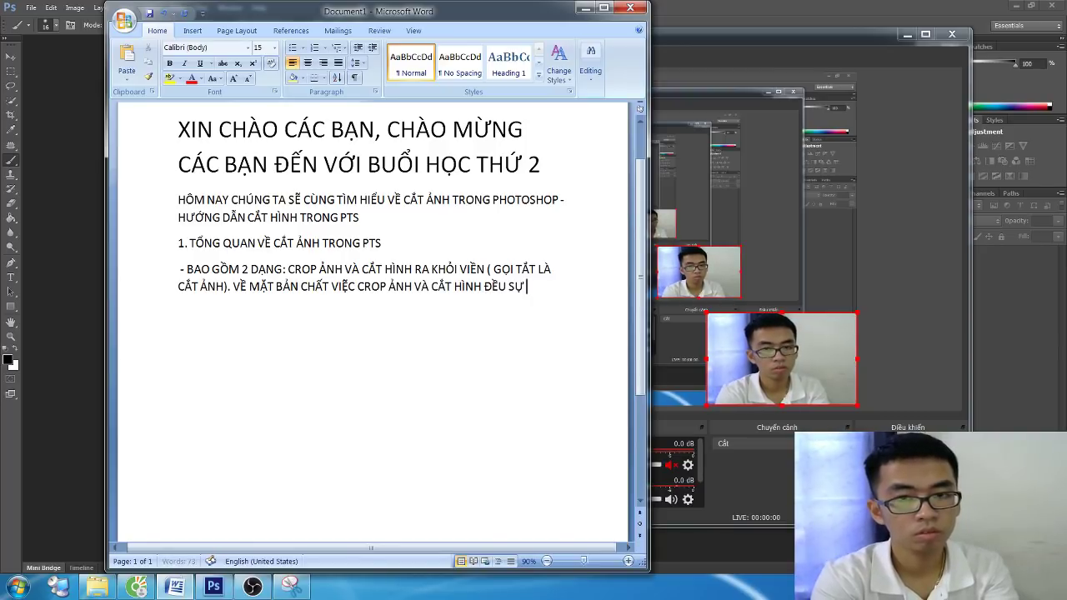
pyautogui.press('BackSpace')
pyautogui.write('Ử DỤNG CÔNG')
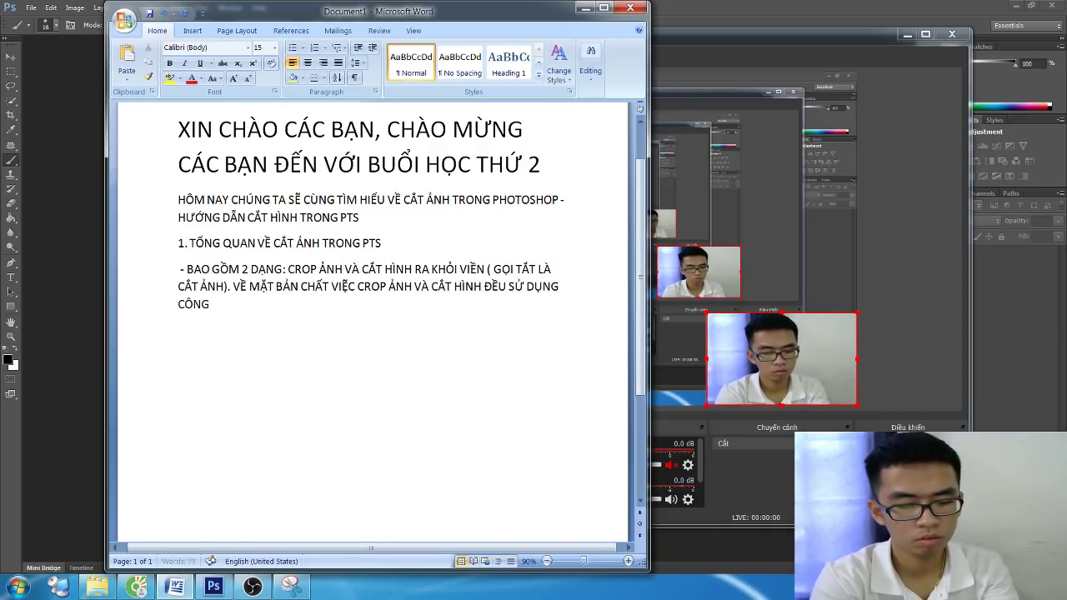
pyautogui.write(' CẮT L')
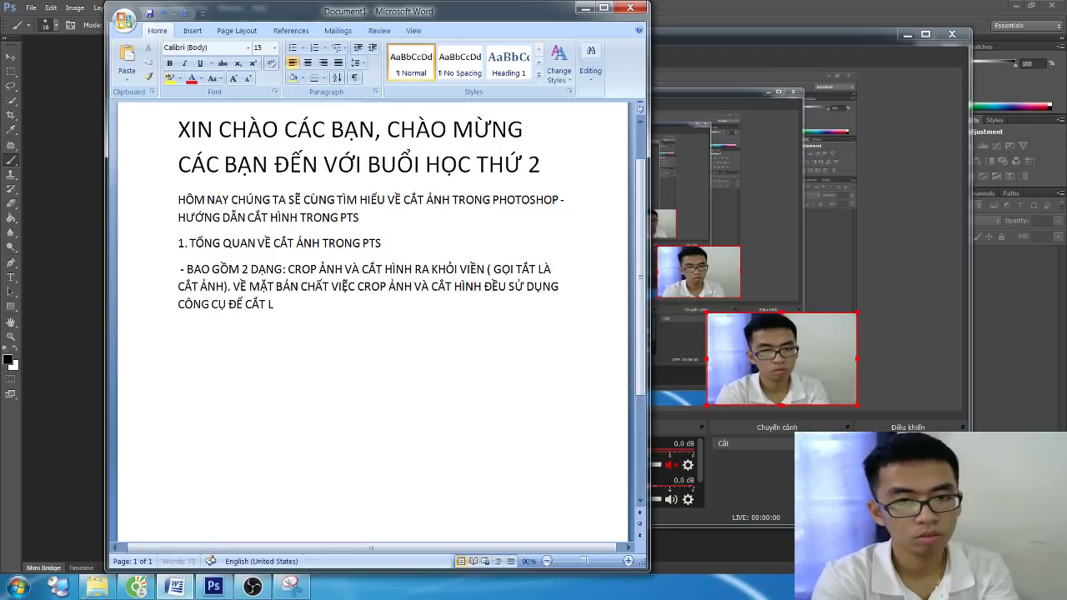
pyautogui.write('ẤY 1 PHẦN')
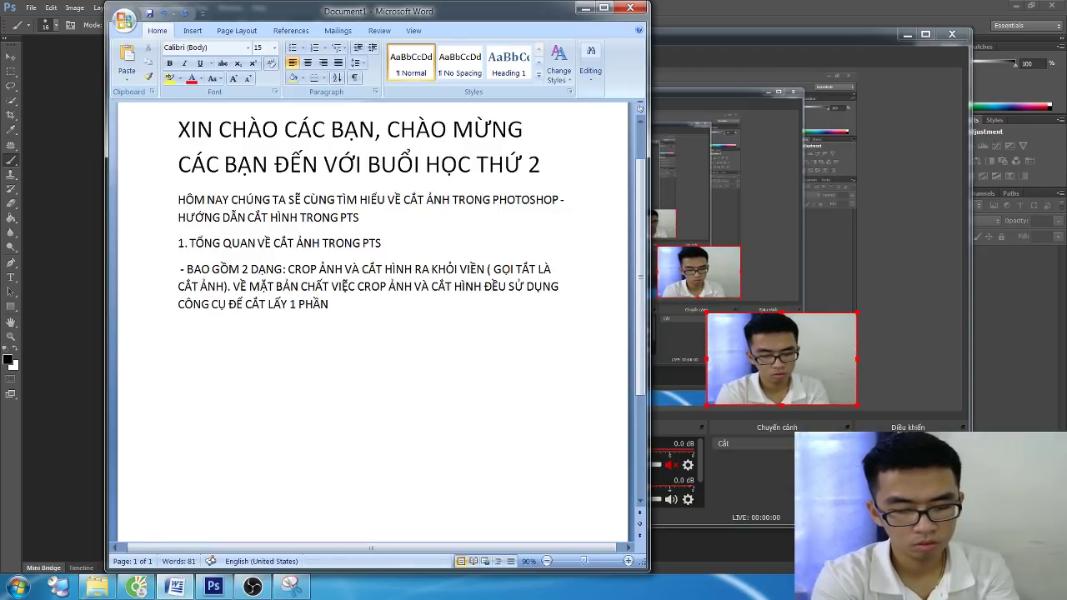
pyautogui.write(' CỦA BỨC ẢNH')
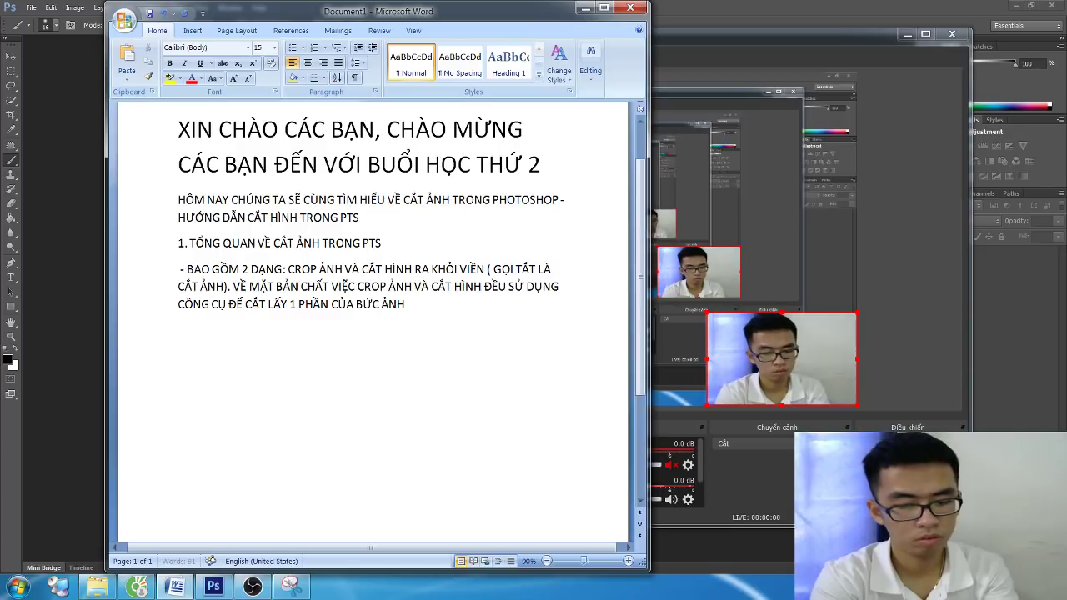
pyautogui.write(' GỐC. CẮT')
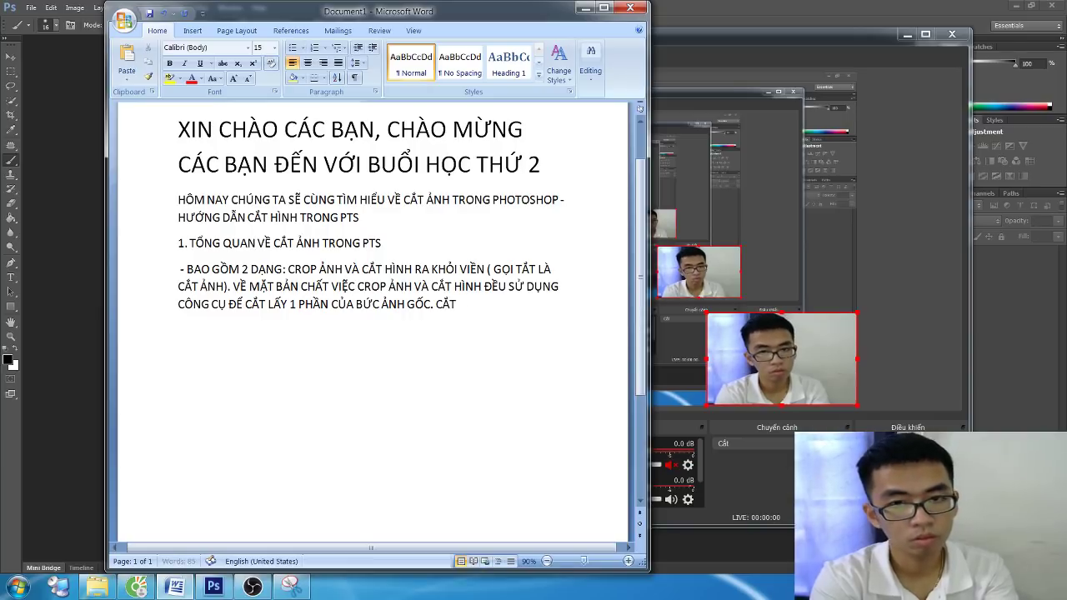
pyautogui.write(' ẢNH LÀ ĐIỀU BẮT BU')
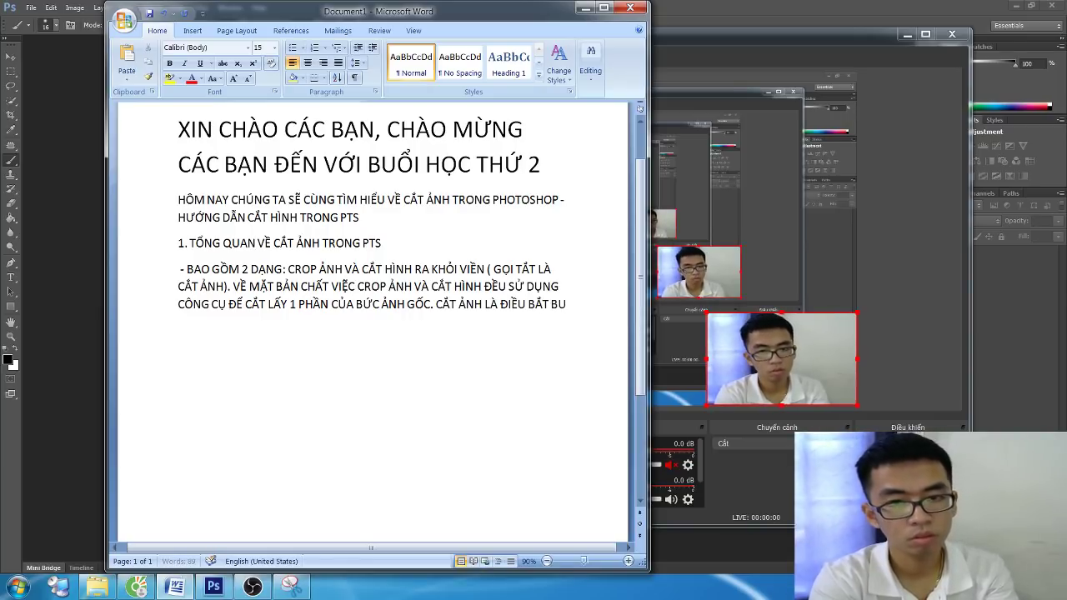
pyautogui.write('ỘC VÀ')
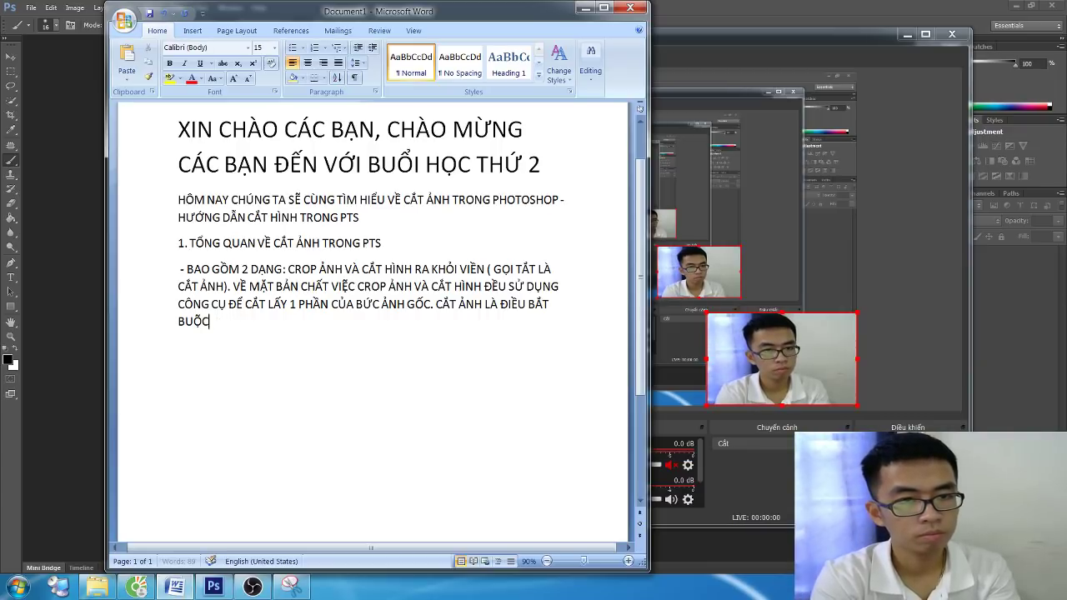
# Finish the paragraph with 'TRONG QUÁ TRÌNH HỌC PTS' and select all the text
pyautogui.press('BackSpace')
pyautogui.press('BackSpace')
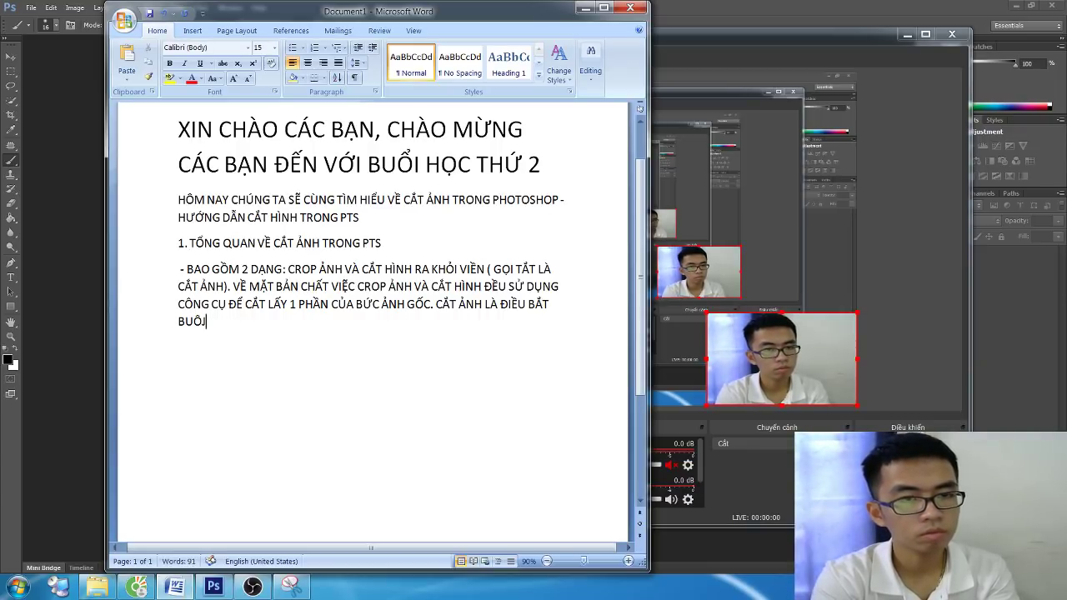
pyautogui.press('BackSpace')
pyautogui.write('O')
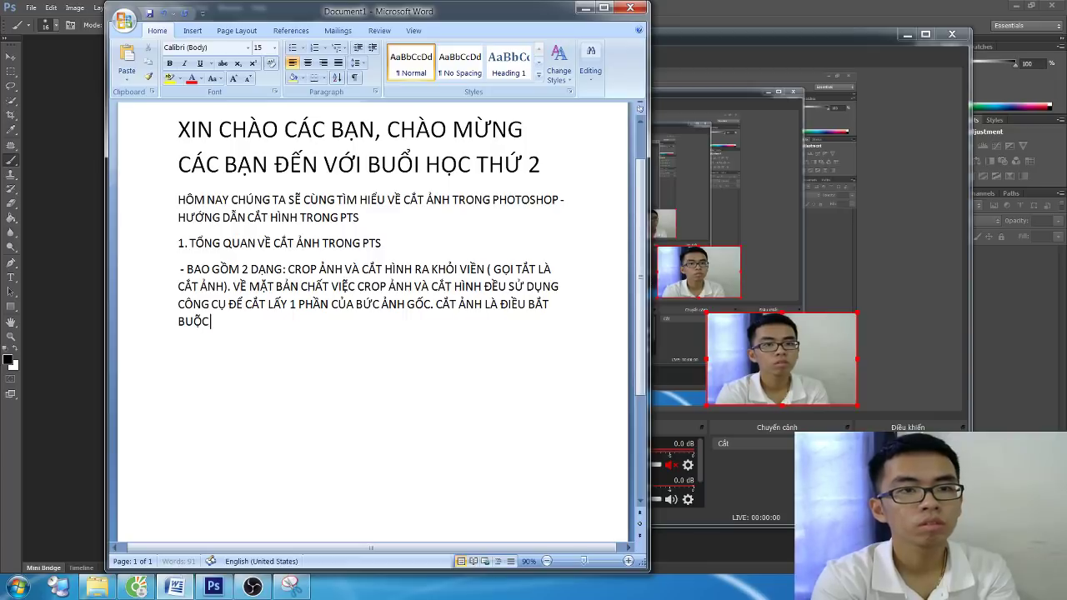
pyautogui.write('ỐI THIỂU')
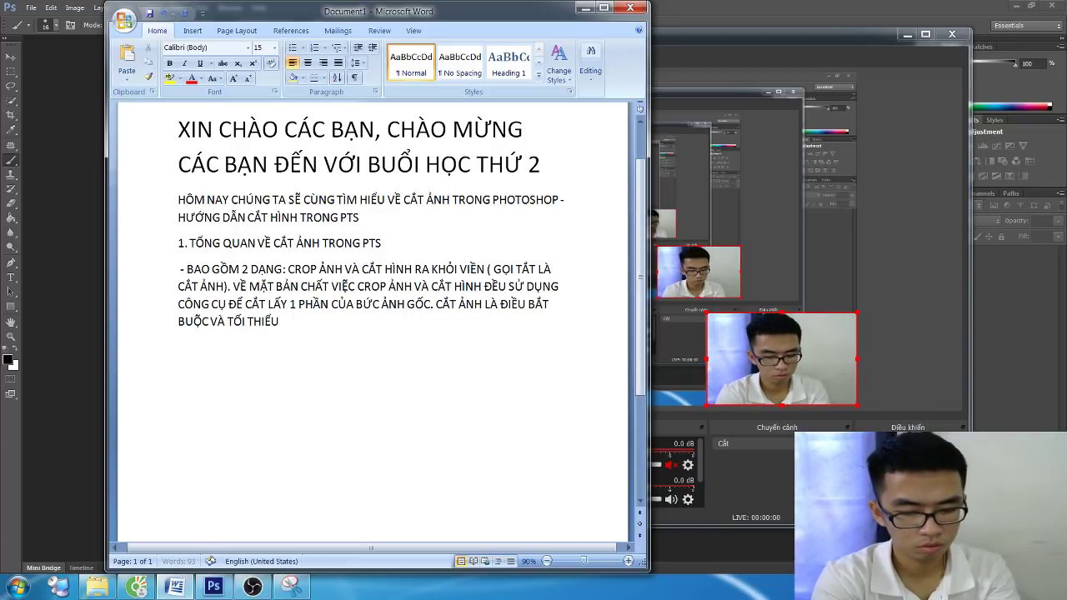
pyautogui.write(' CAẦN PHẢI')
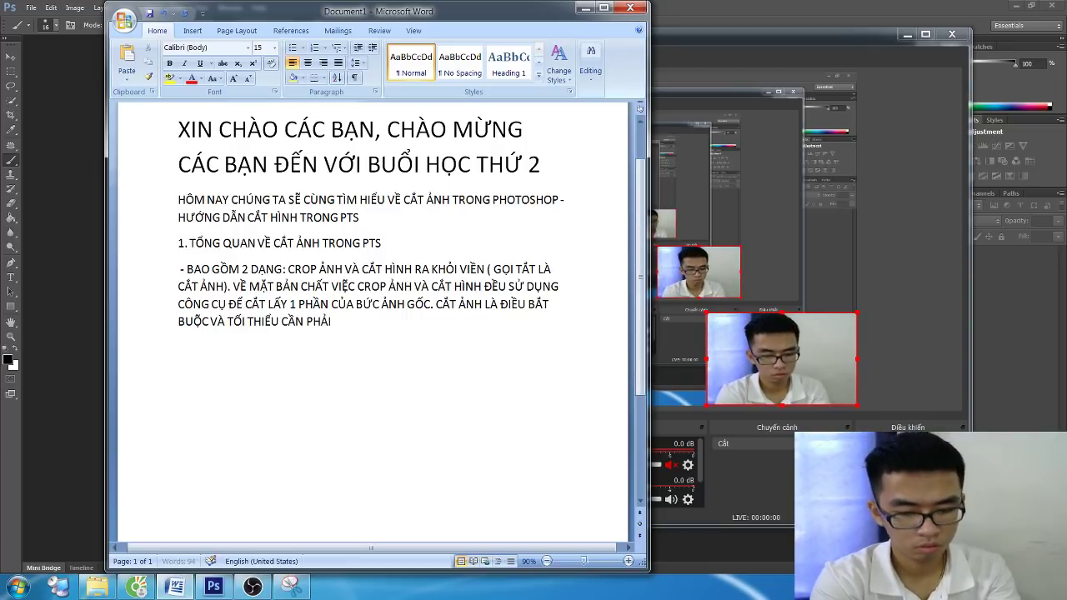
pyautogui.write(' HỌ')
pyautogui.press('BackSpace')
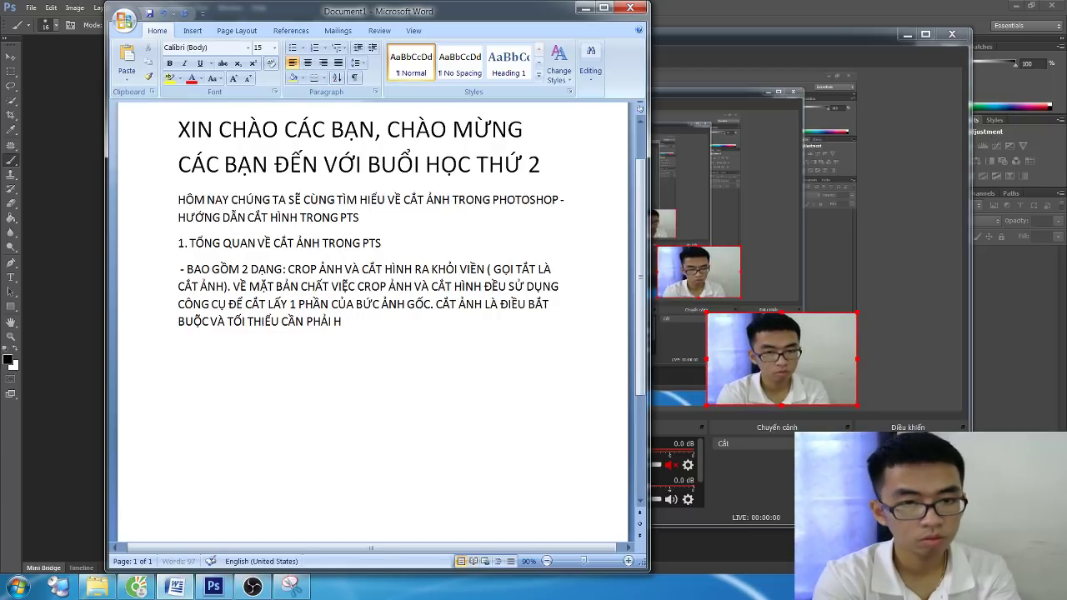
pyautogui.write('BIÊT')
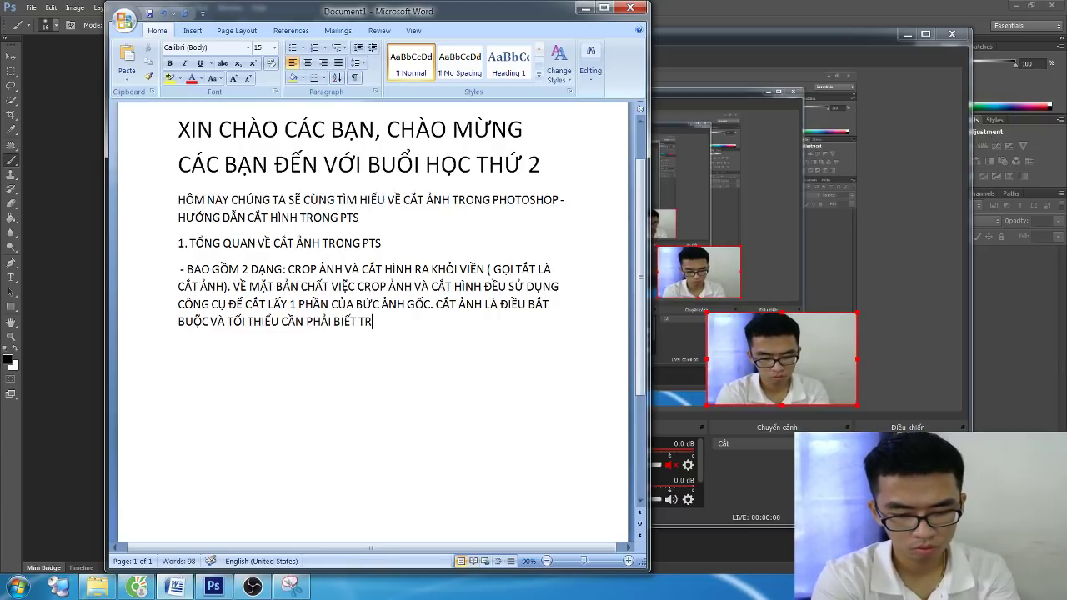
pyautogui.write('ONG QUA T')
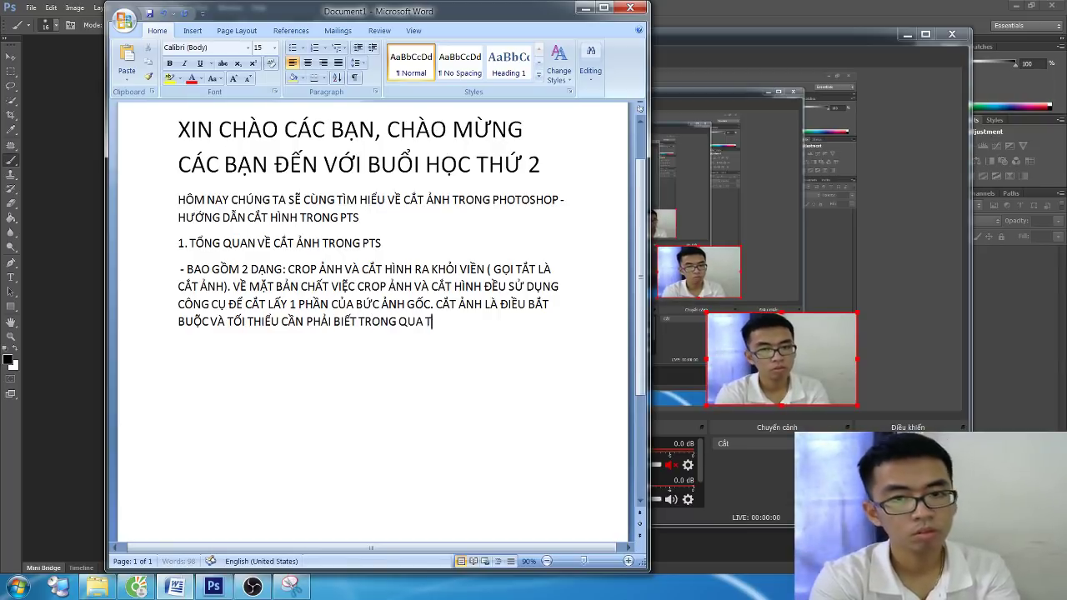
pyautogui.write('RÌN')
pyautogui.press('BackSpace')
pyautogui.press('BackSpace')
pyautogui.write('s TRIN')
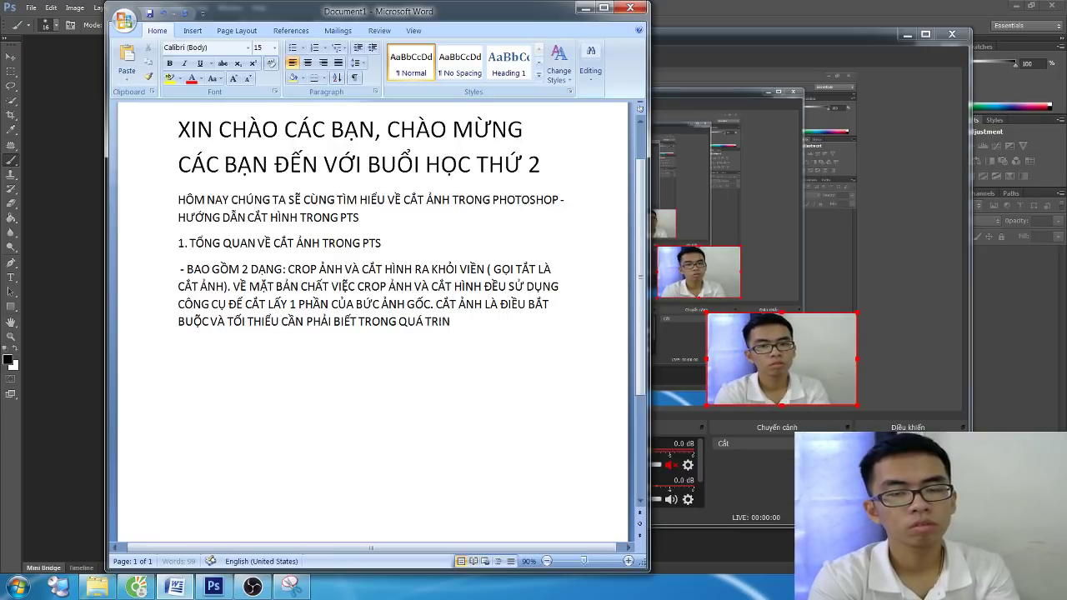
pyautogui.write(' PTS')
pyautogui.hotkey('ctrl', 'a')
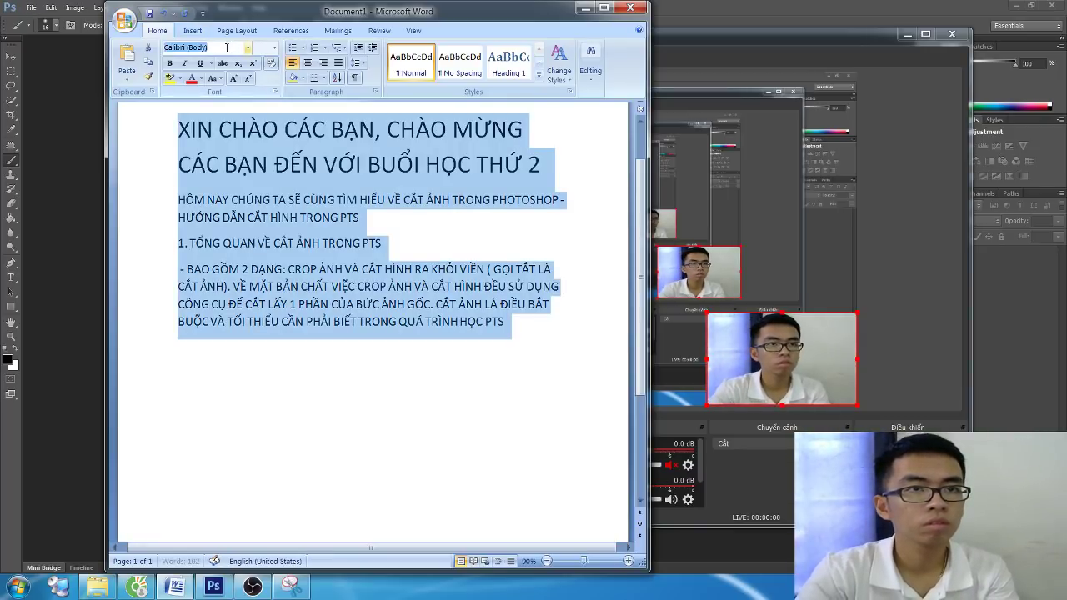
# Set all the document text to Times New Roman
pyautogui.click(205, 47)
pyautogui.write('Times New Roman')
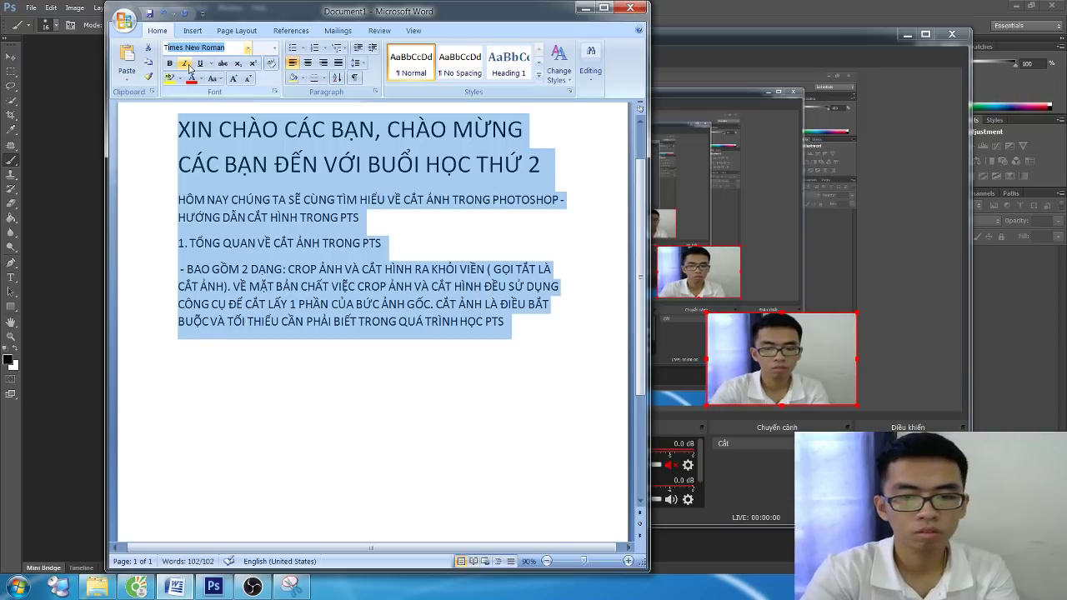
pyautogui.press('Return')
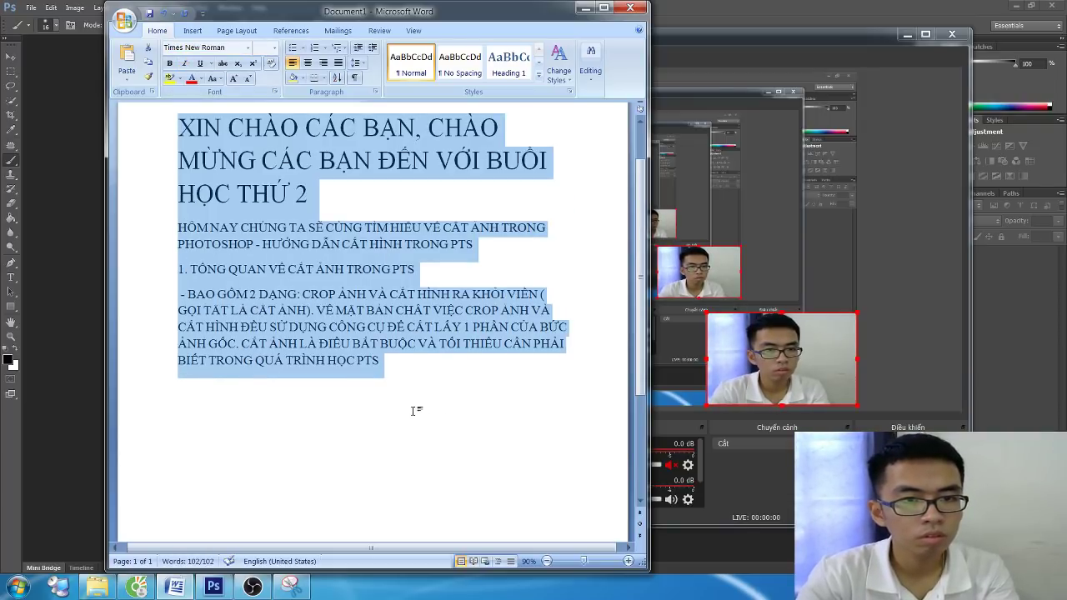
# End the paragraph after 'PTS' with a period and start a new line
pyautogui.click(392, 391)
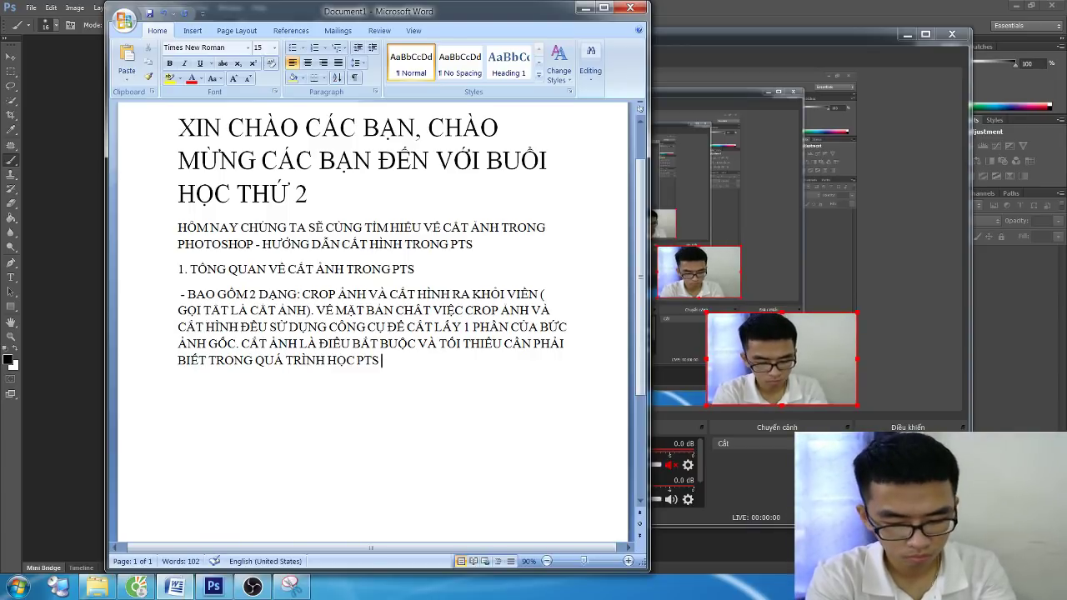
pyautogui.scroll(-2, 397, 374)
pyautogui.scroll(-2, 398, 374)
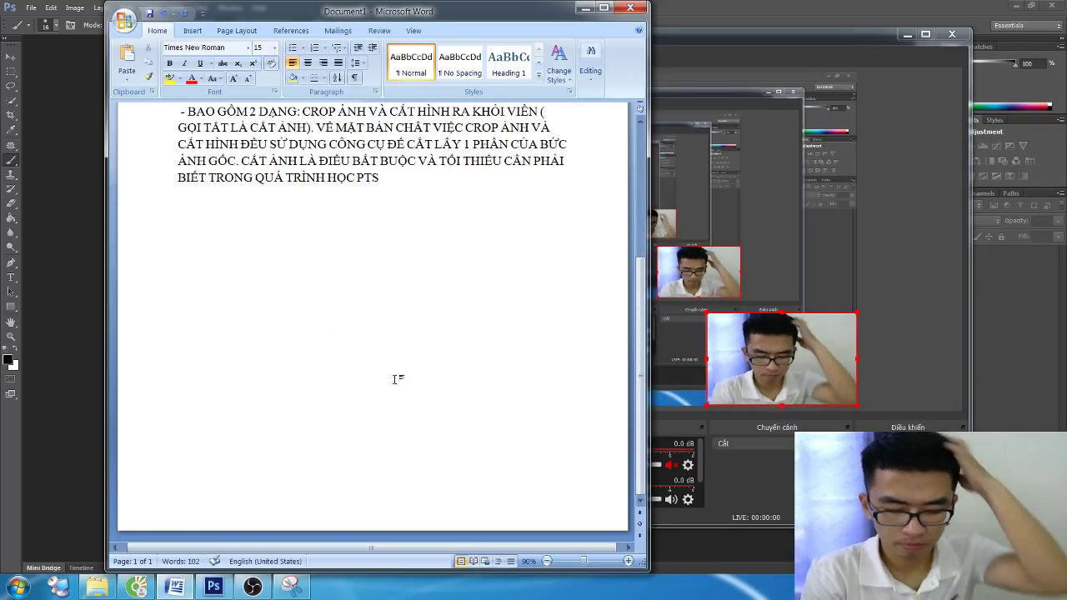
pyautogui.write('.')
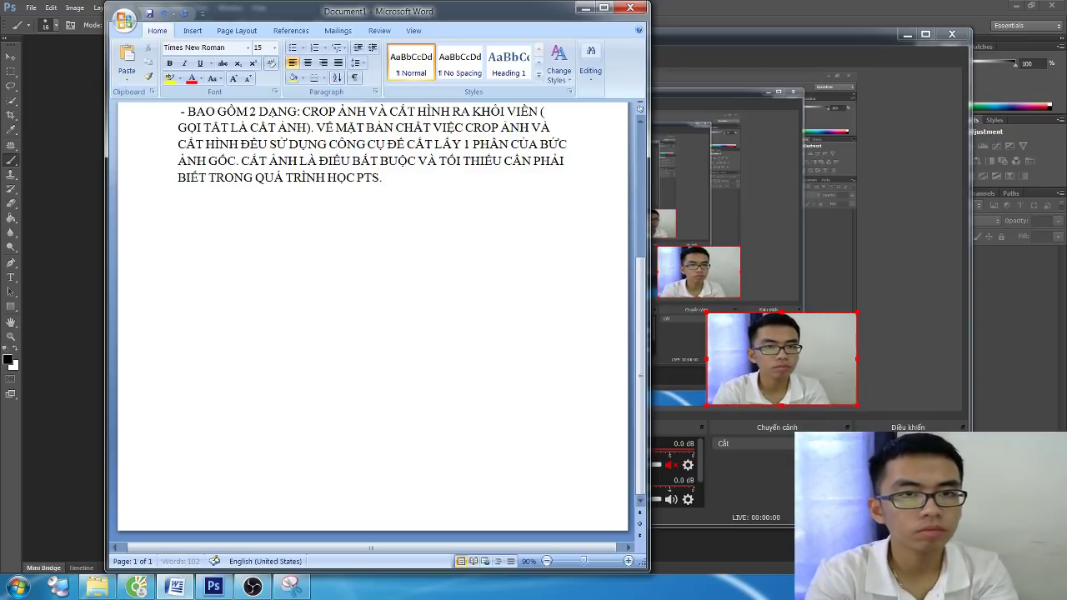
pyautogui.press('Return')
pyautogui.scroll(1, 372, 316)
pyautogui.scroll(-2, 395, 379)
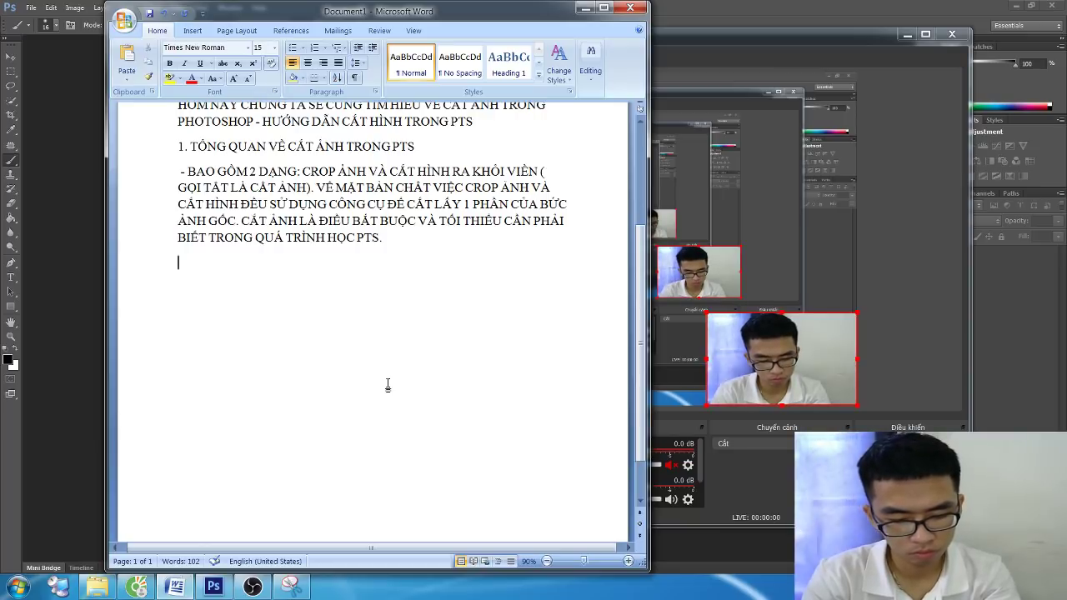
# Type '1.1 CÁC BƯỚC CƠ BẢN ĐỂ CẮT ẢNH TRONG PTS', fixing typos, then 'CROP ẢNH TRONG PHOTOSHOP' below it
pyautogui.write('1.1')
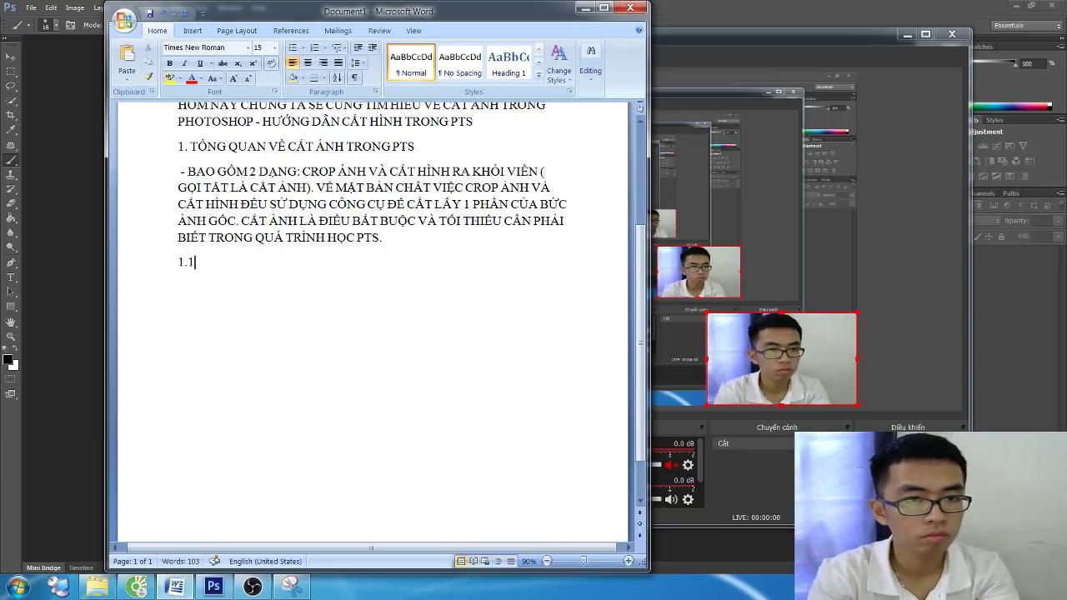
pyautogui.write(' CÁC BƯƠC DỂ')
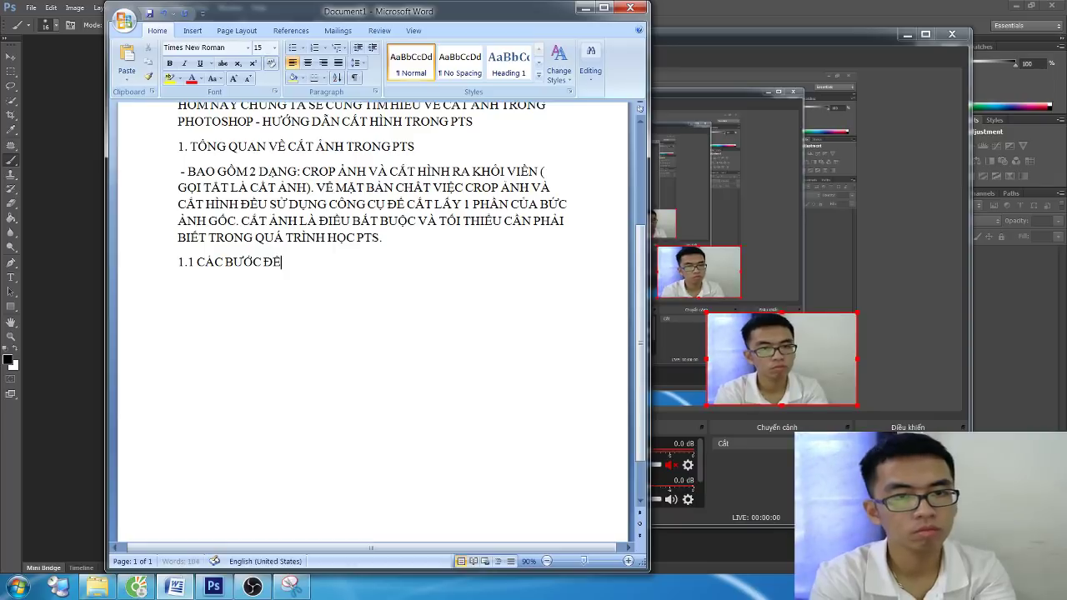
pyautogui.scroll(-1, 370, 367)
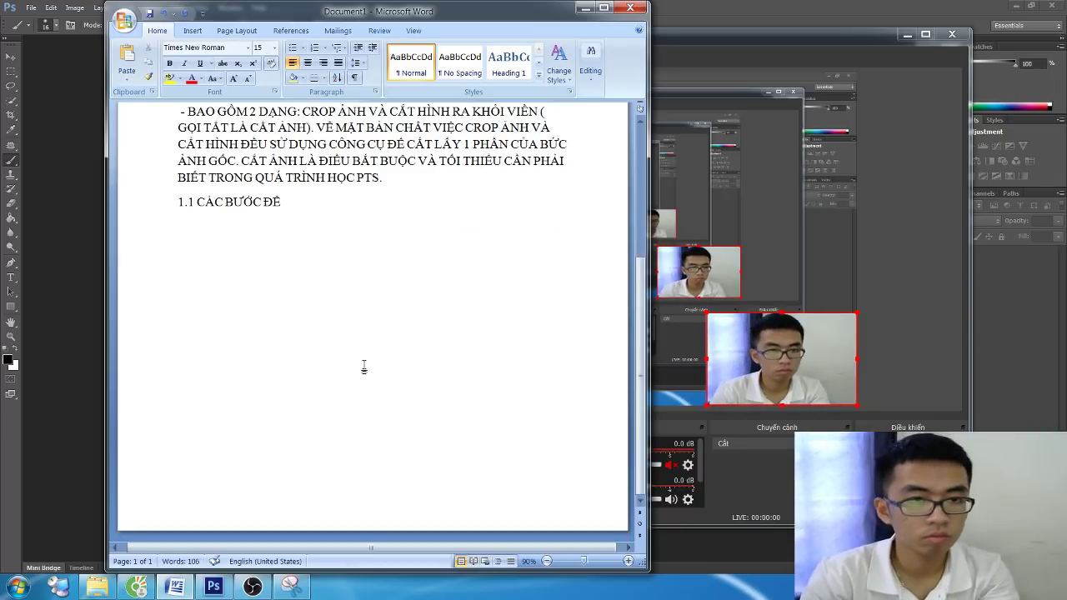
pyautogui.press('BackSpace')
pyautogui.write('EỂ')
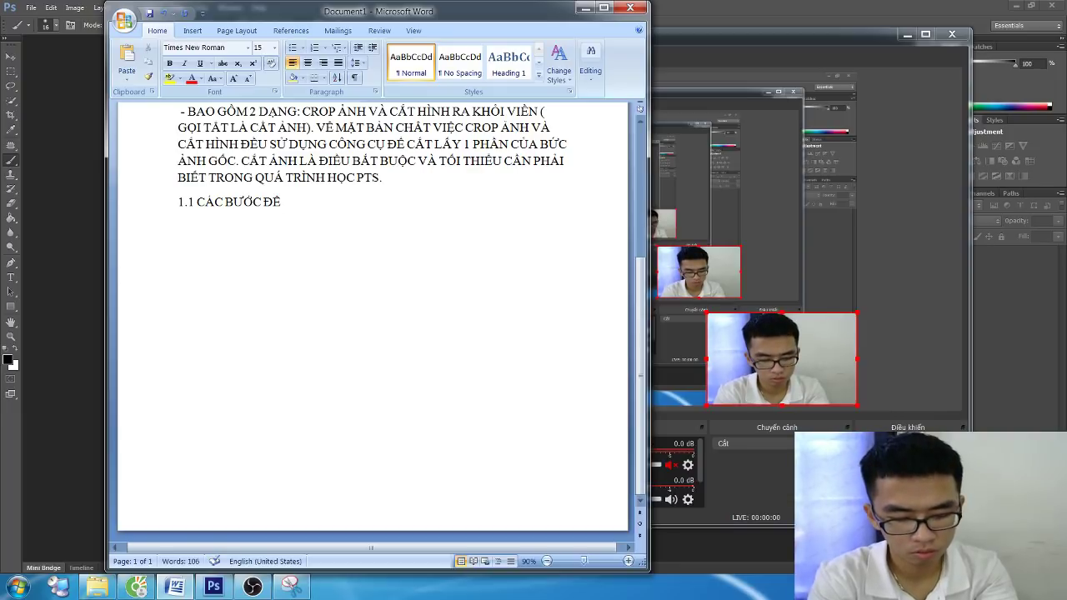
pyautogui.press('BackSpace')
pyautogui.write('CO')
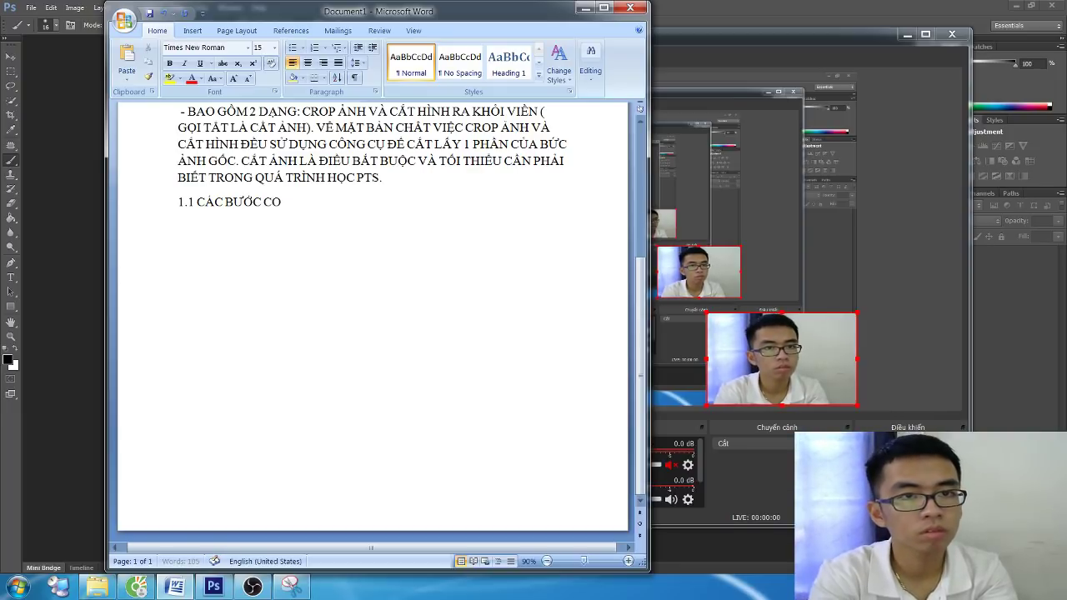
pyautogui.write('Ơ BẢN')
pyautogui.write('er')
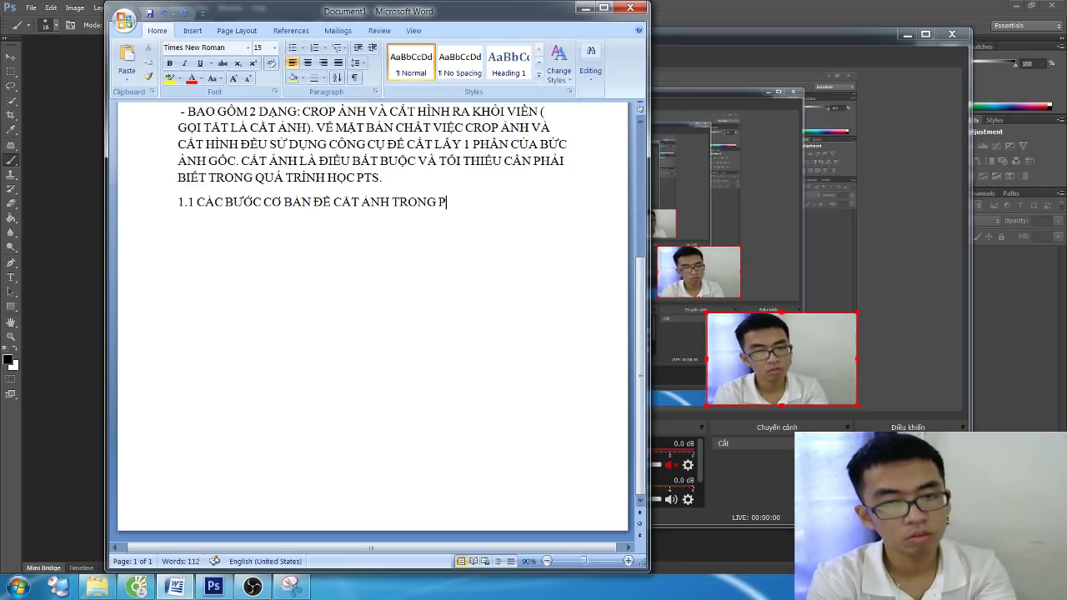
pyautogui.write('TS')
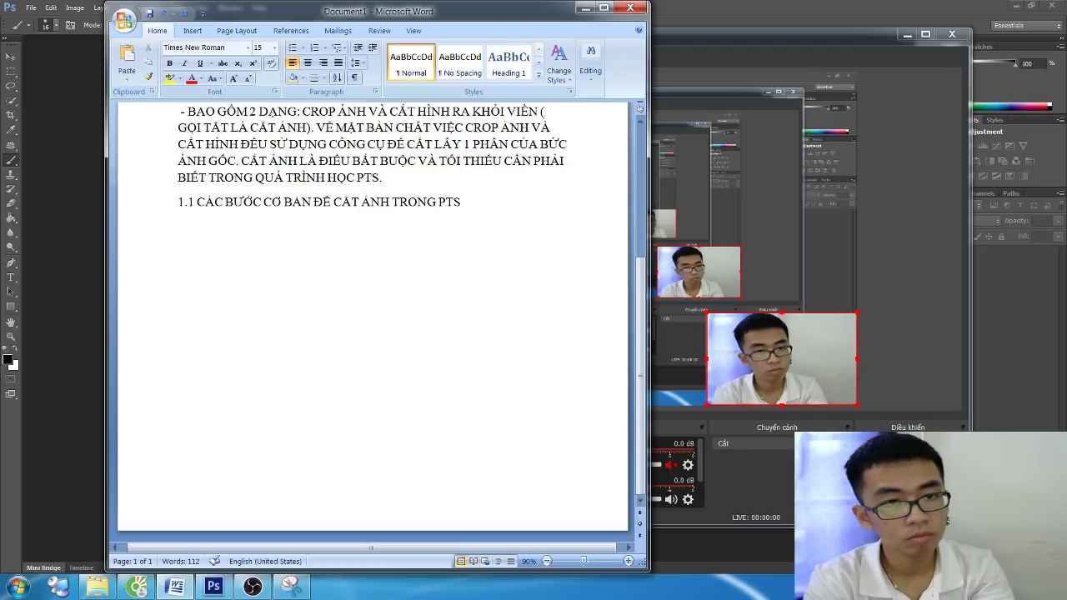
pyautogui.press('BackSpace')
pyautogui.write('CROP')
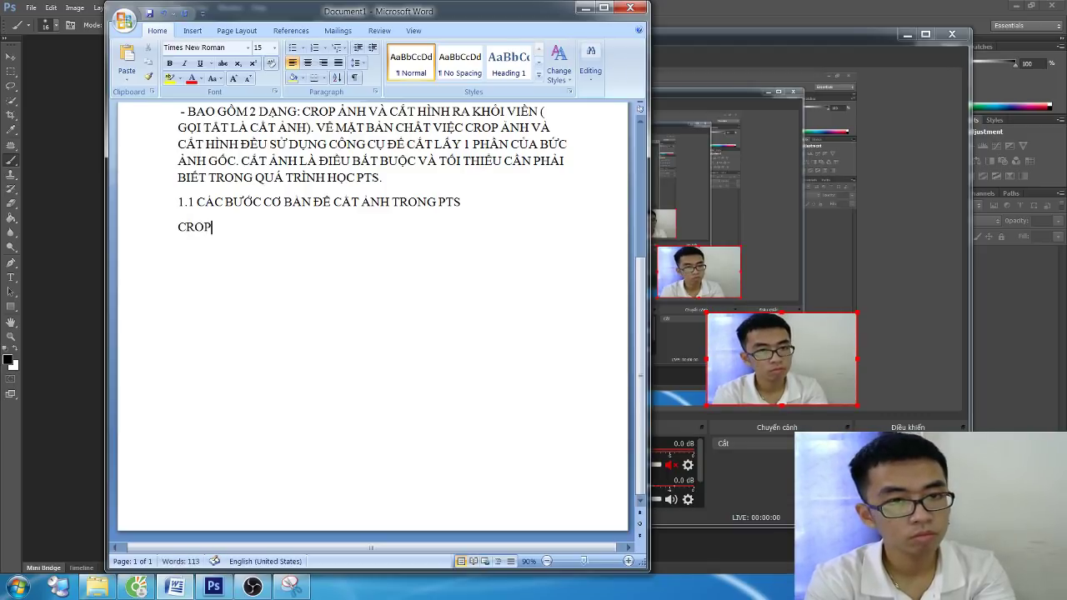
pyautogui.write(' ẢNH TRONG PHOTO')
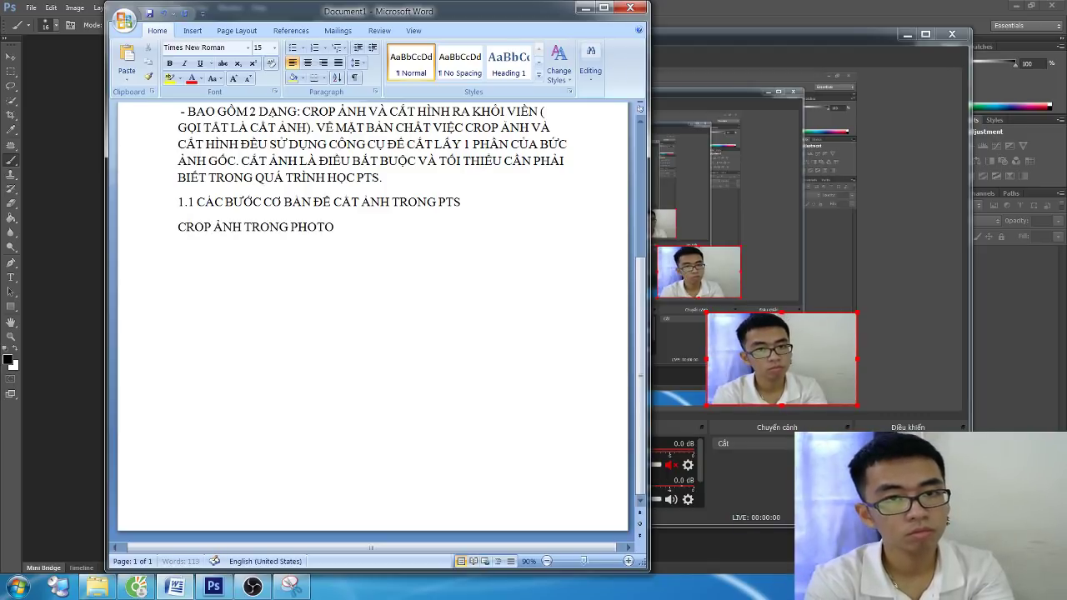
pyautogui.write('SHOP')
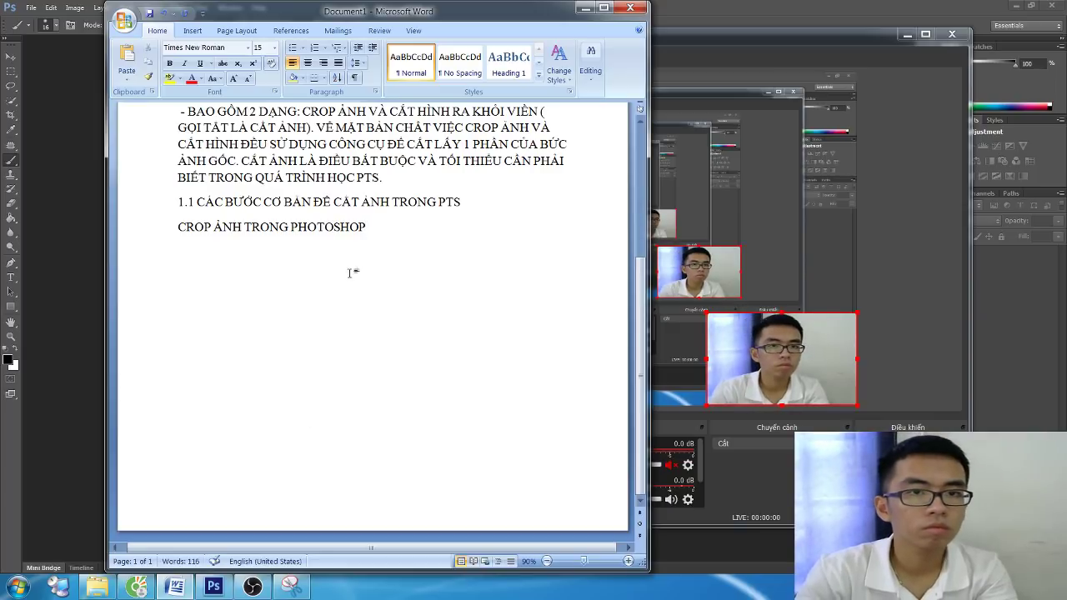
# Highlight the 'CROP ẢNH TRONG PHOTOSHOP' line in yellow
pyautogui.moveTo(416, 269)
pyautogui.mouseDown()
pyautogui.moveTo(237, 217)
pyautogui.moveTo(177, 227)
pyautogui.mouseUp()
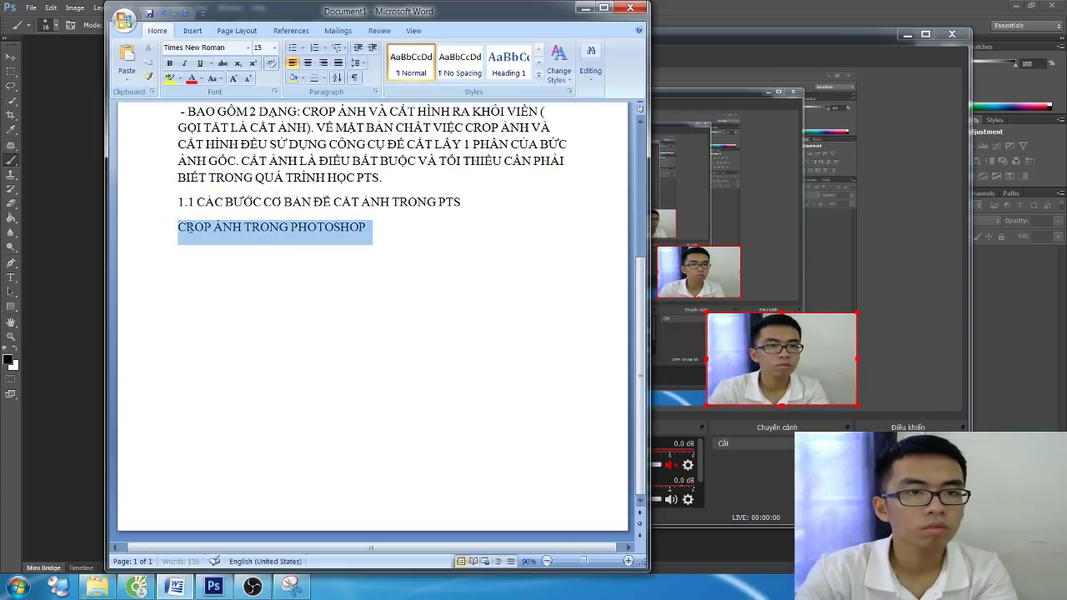
pyautogui.click(169, 78)
pyautogui.click(498, 306)
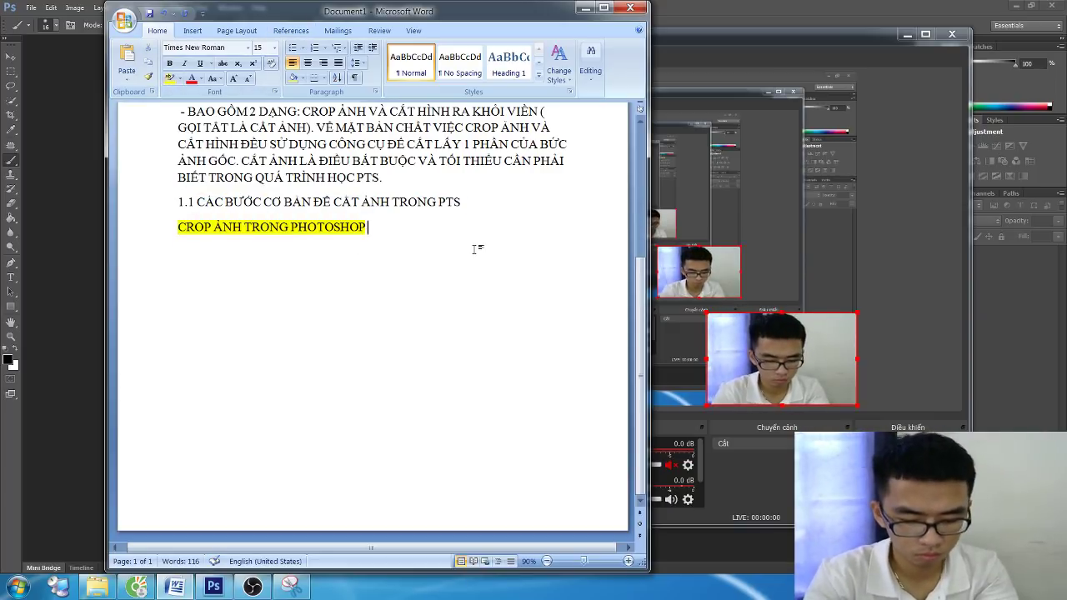
# Add the BƯỚC 1 line: FILE -> OPEN -> image folder -> choose the image to cut -> OPEN
pyautogui.press('Return')
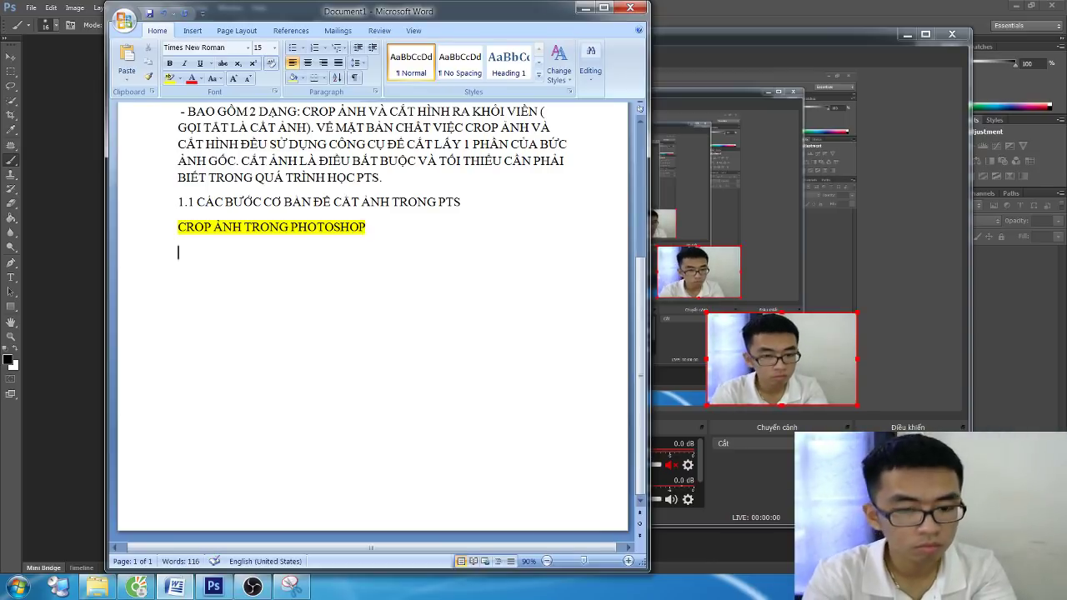
pyautogui.write('BƯƠCS')
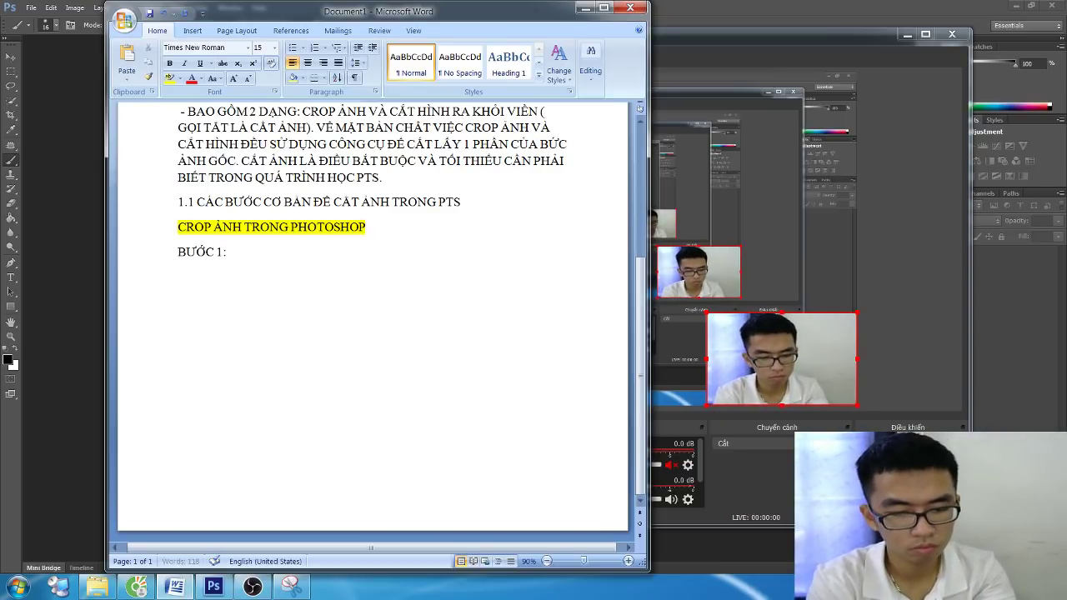
pyautogui.write(' HÌNH ẢNH VÀO PTS.')
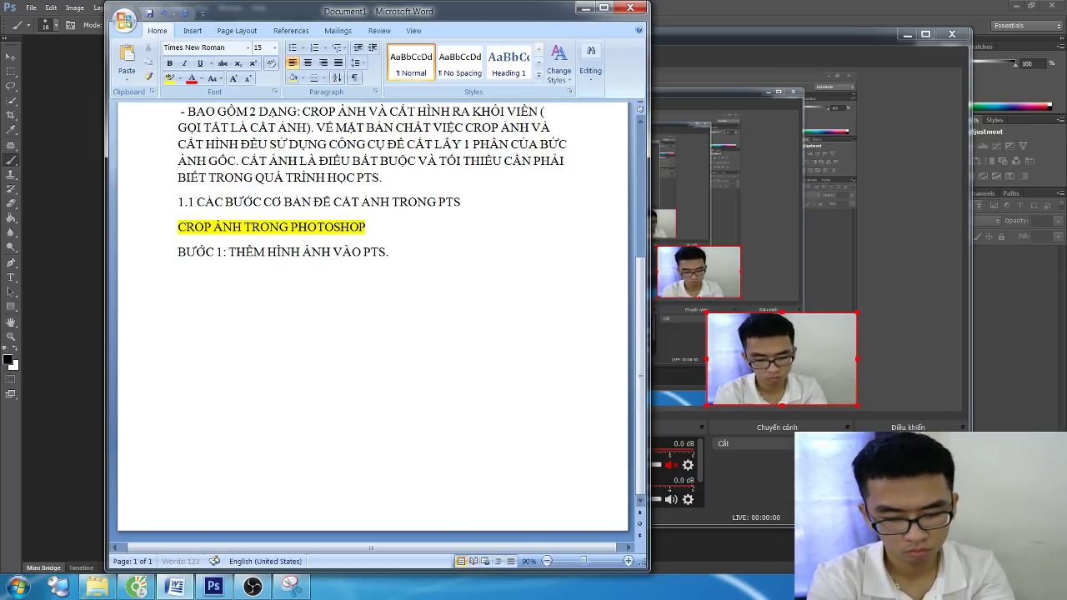
pyautogui.write('ILE')
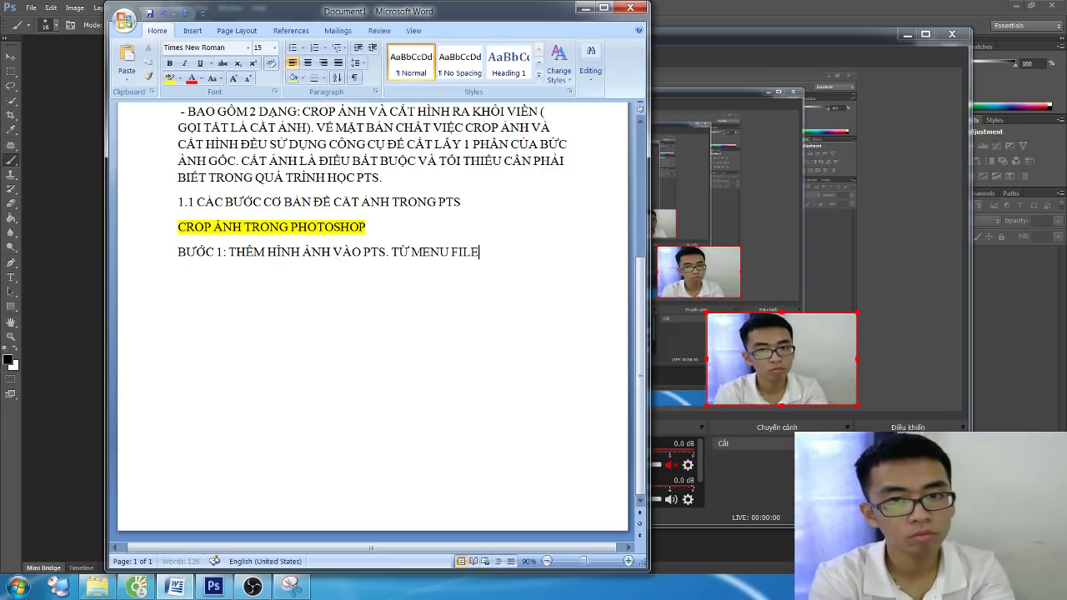
pyautogui.write(' -> OPEN')
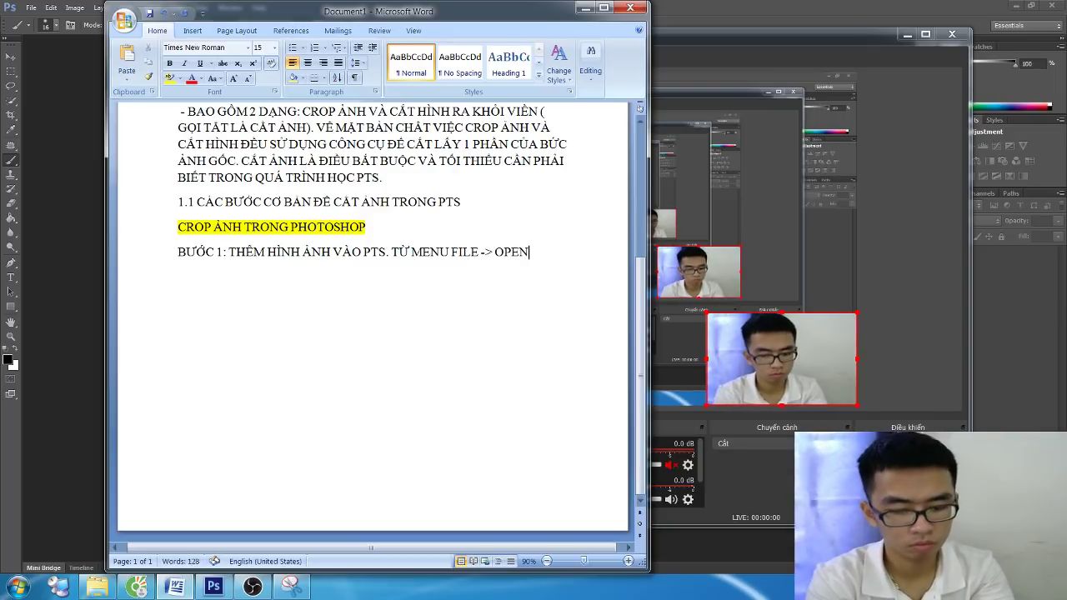
pyautogui.write(' -> TU')
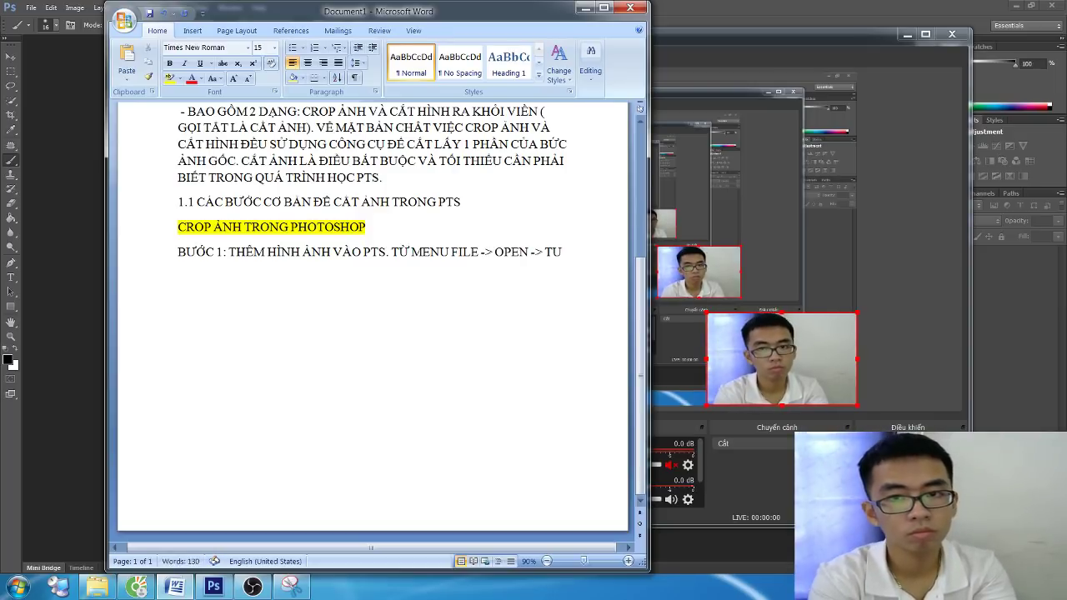
pyautogui.press('BackSpace')
pyautogui.write('HƯ MỤC CHỨA')
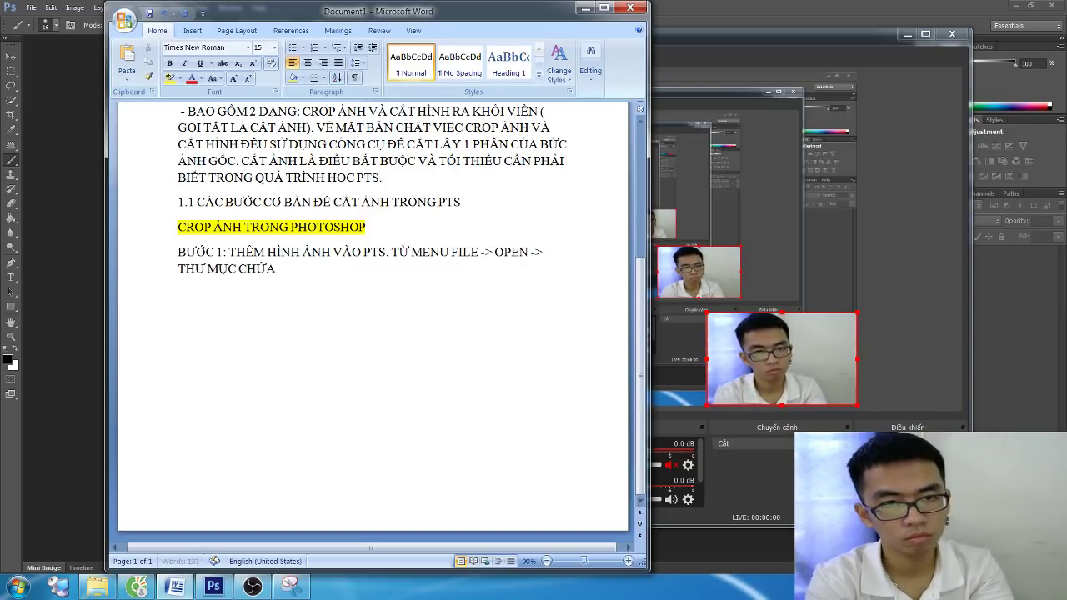
pyautogui.write(' ẢNH ->')
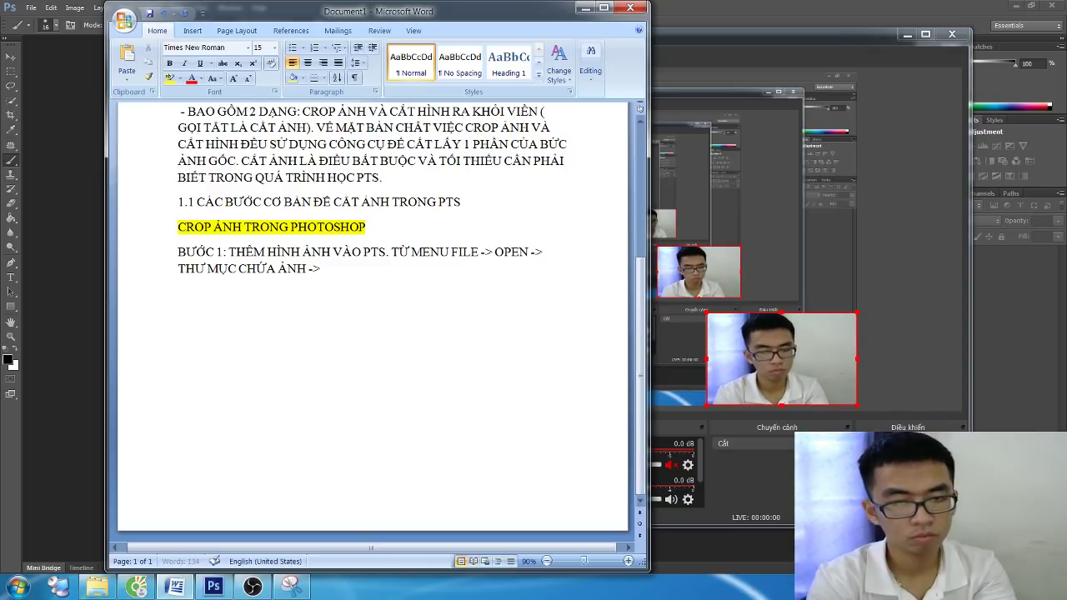
pyautogui.write(' CJHO')
pyautogui.press('BackSpace')
pyautogui.write('HON ẢN')
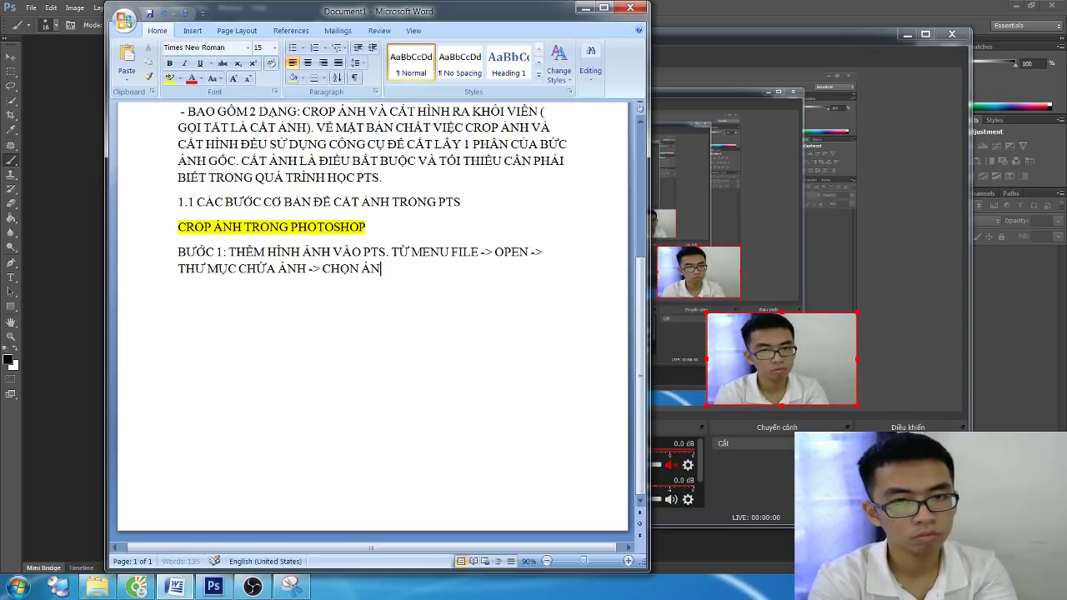
pyautogui.write('ẦN CĂ')
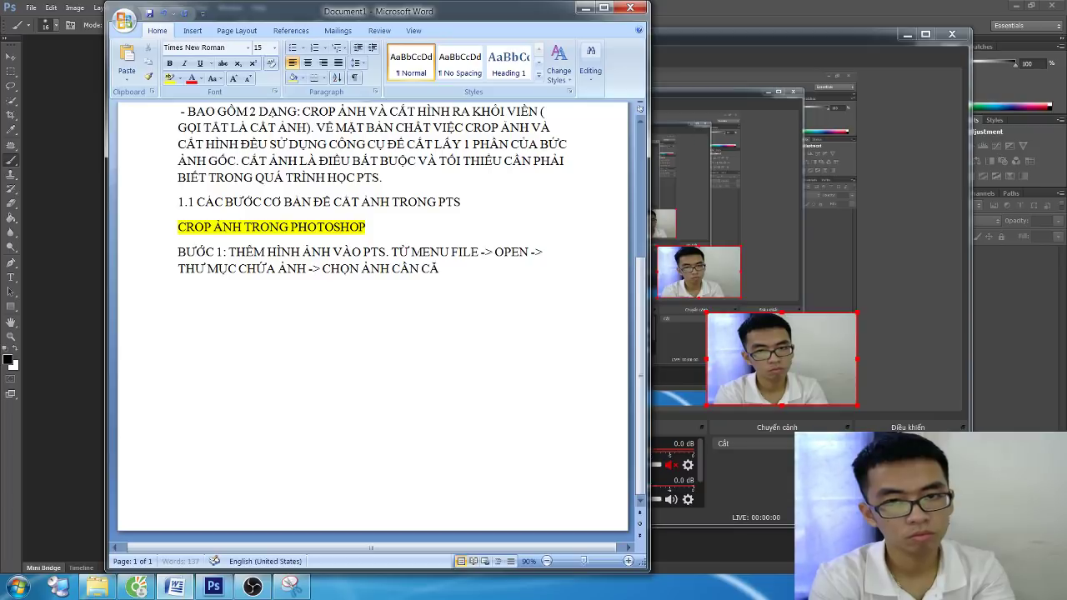
pyautogui.press('BackSpace')
pyautogui.write('ẮT -> OPE')
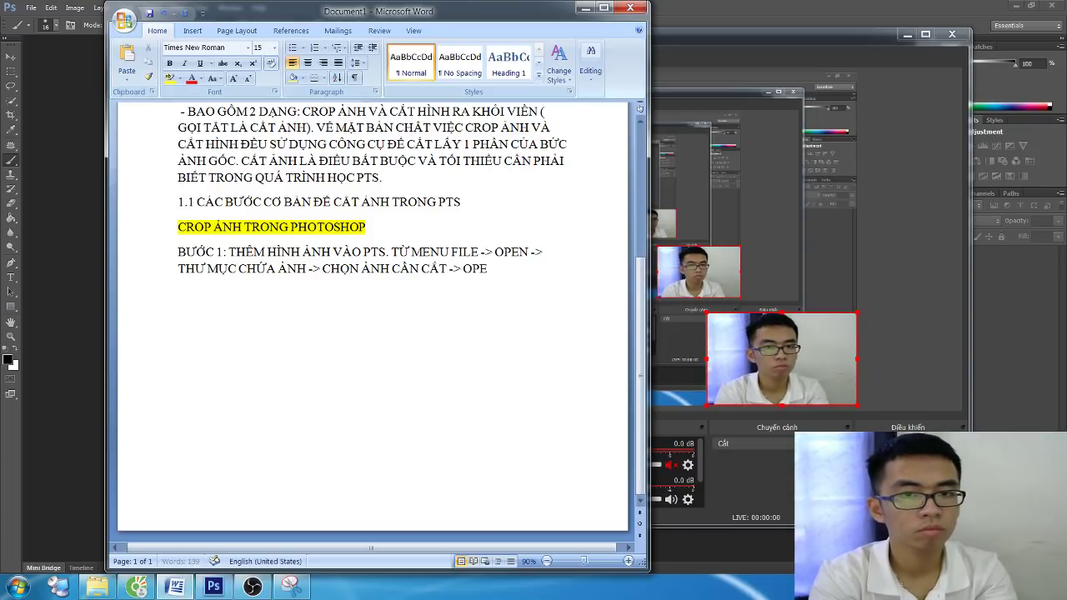
pyautogui.write('N')
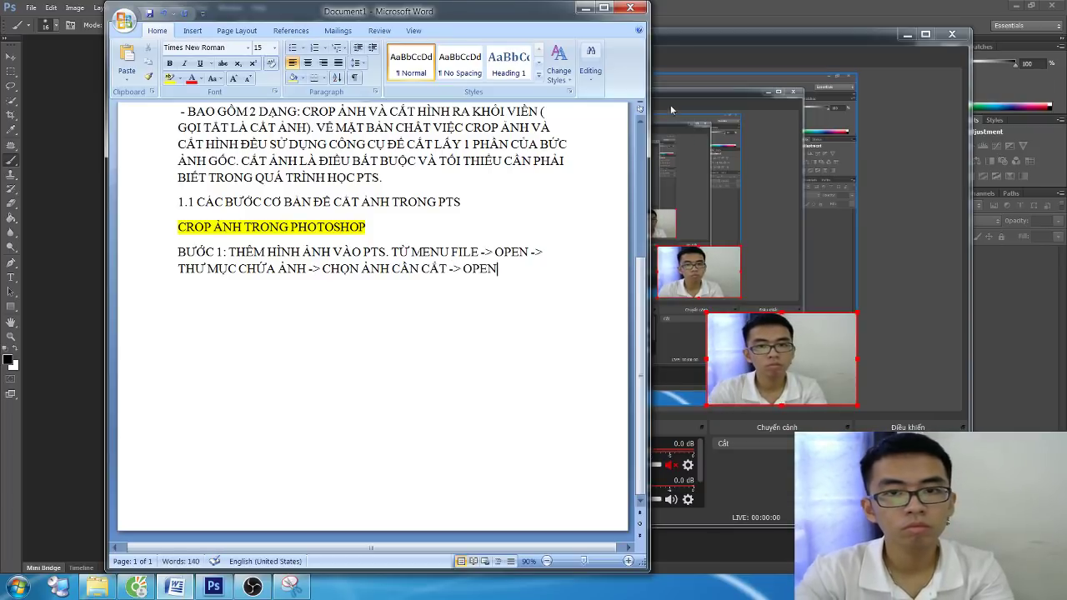
# Open 15-ruff-etienne-1513221642291.jpg from the HỌC PTS folder in Photoshop, then return to Word
pyautogui.click(730, 3)
pyautogui.click(29, 8)
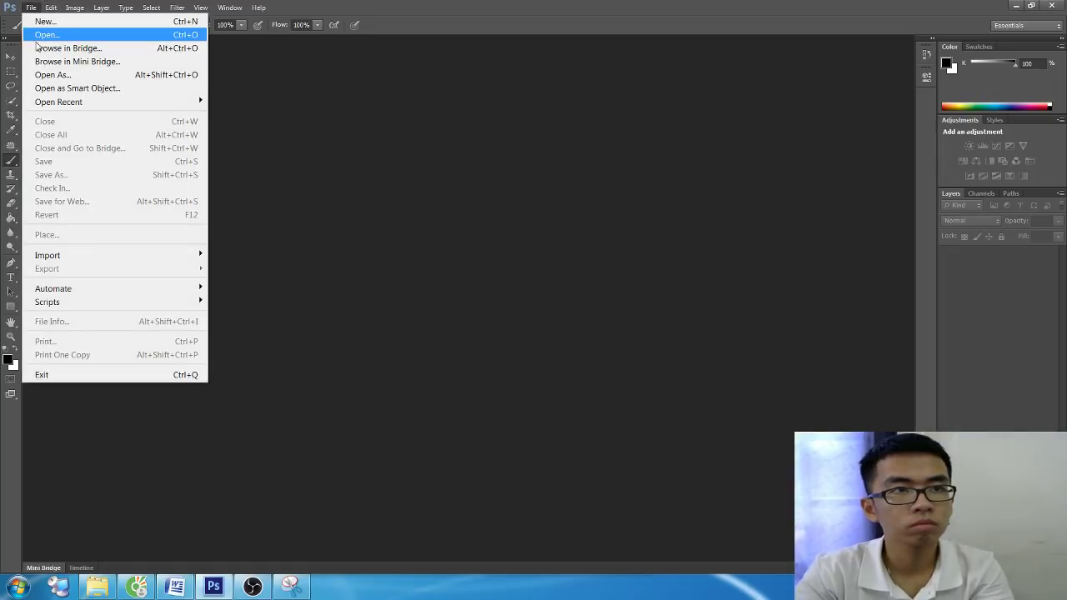
pyautogui.click(38, 31)
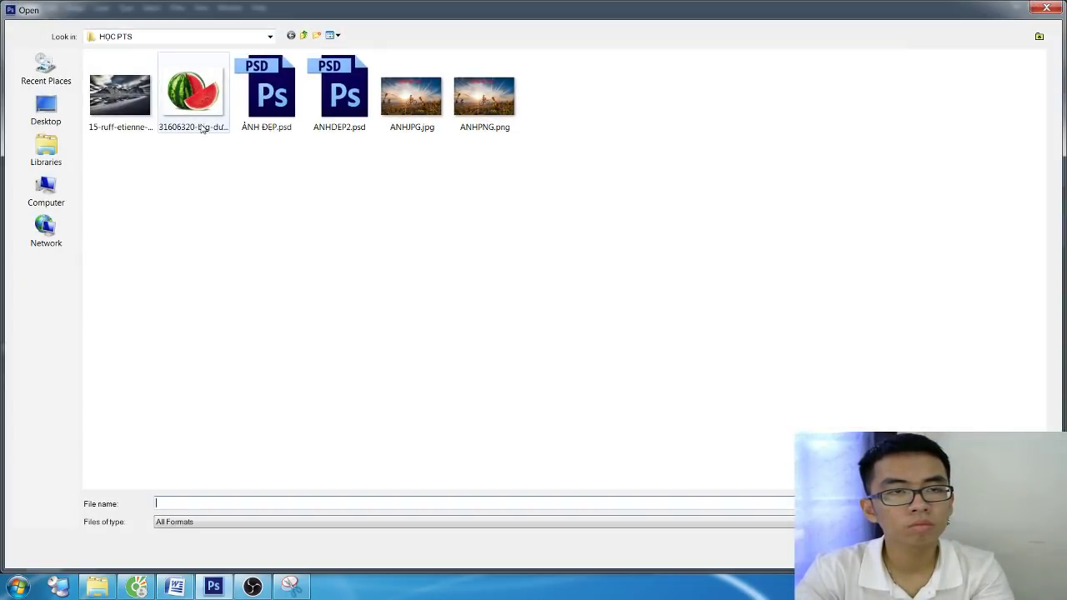
pyautogui.doubleClick(135, 100)
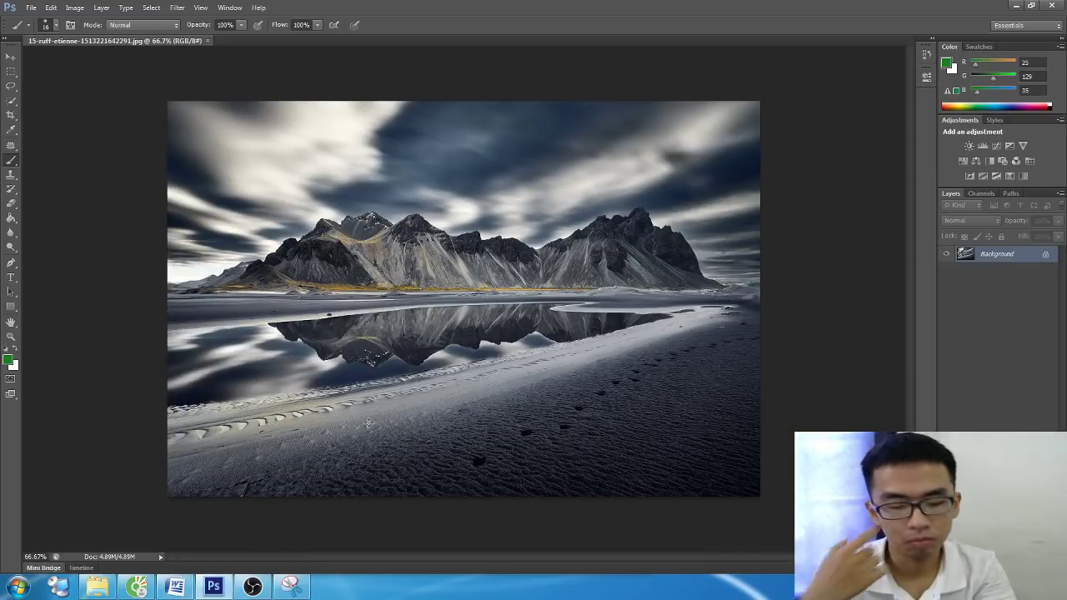
pyautogui.click(174, 588)
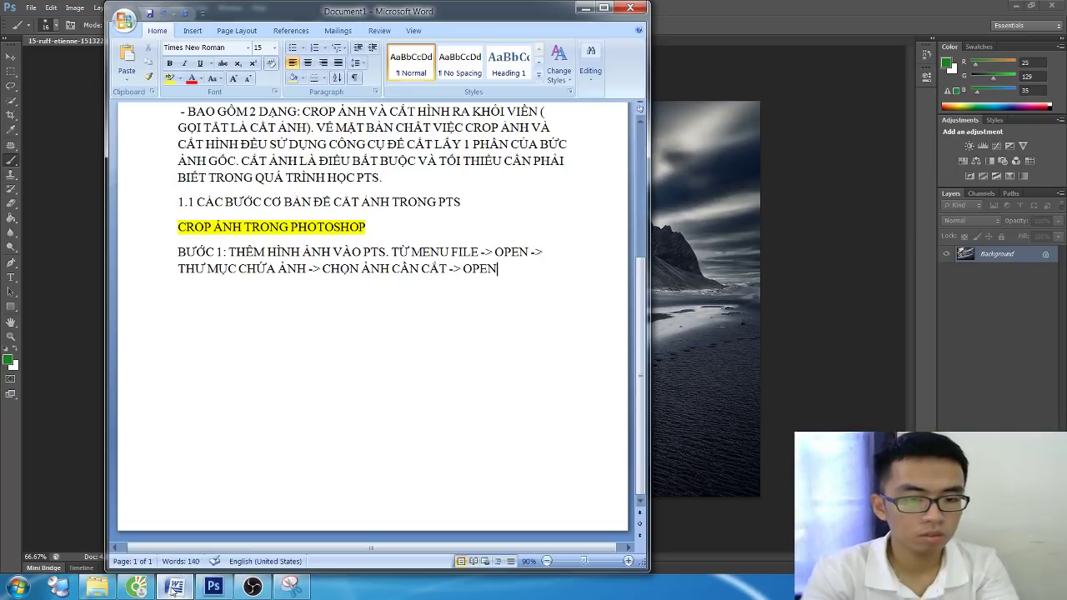
# Add BƯỚC 2: choose Crop (C), drag the frame, Enter to cut; then minimize Word
pyautogui.press('Return')
pyautogui.write('BƯỚC 2: TU')
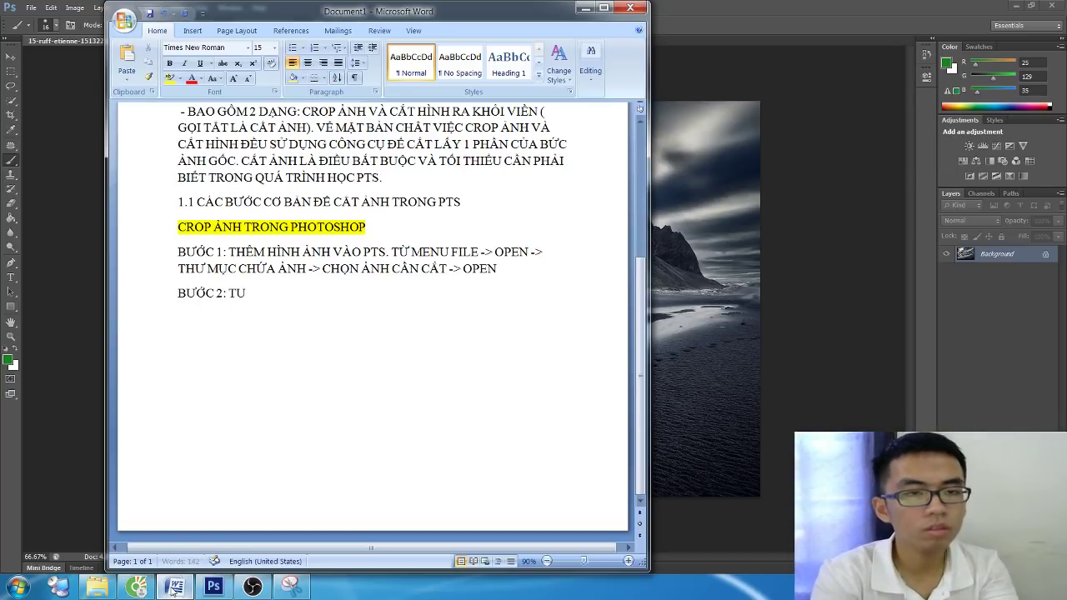
pyautogui.press('BackSpace')
pyautogui.write('Ừ THNAH CÔNG CỤ')
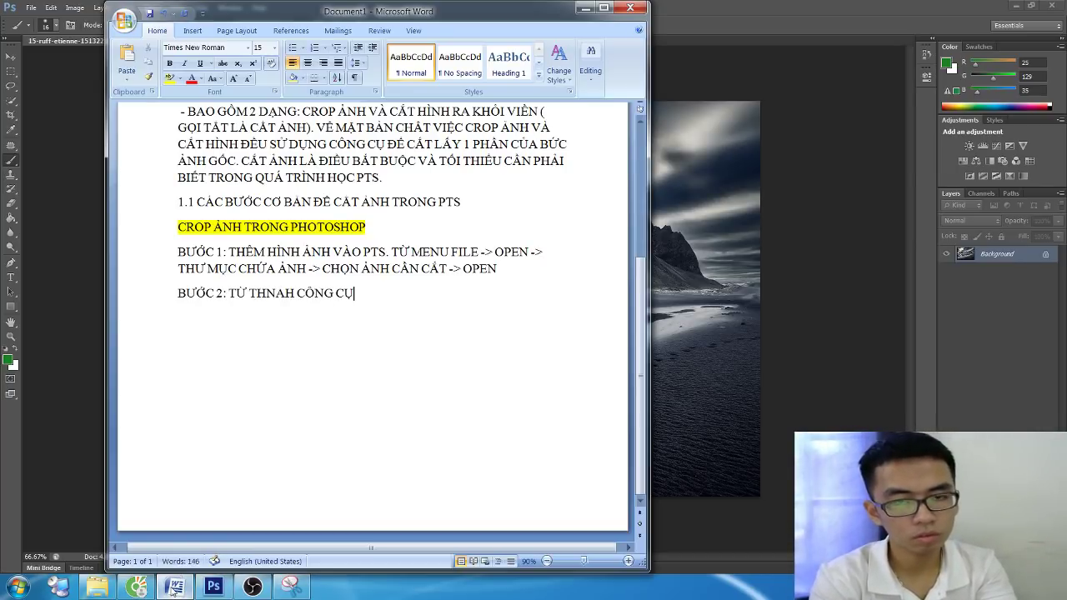
pyautogui.write(' TOOL -')
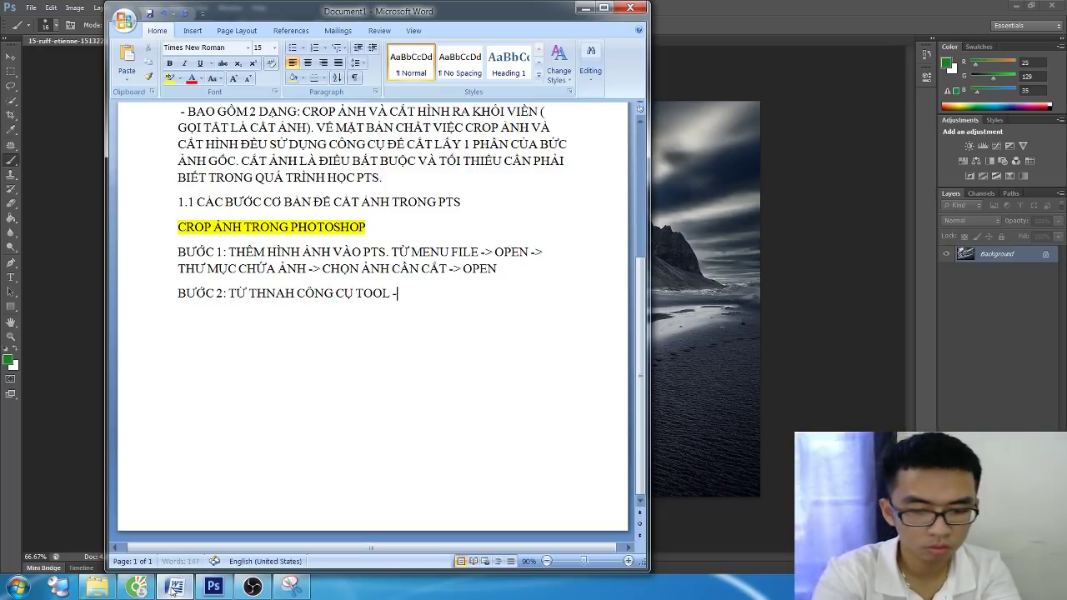
pyautogui.write('> CJH')
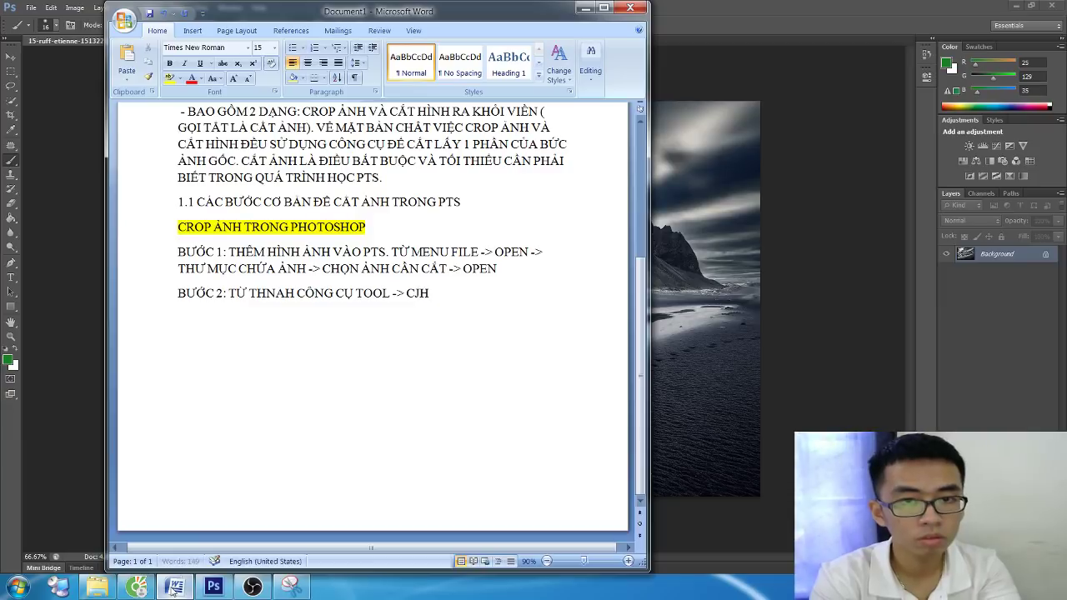
pyautogui.press('BackSpace')
pyautogui.press('BackSpace')
pyautogui.write('HỌN CÔNG CỤ')
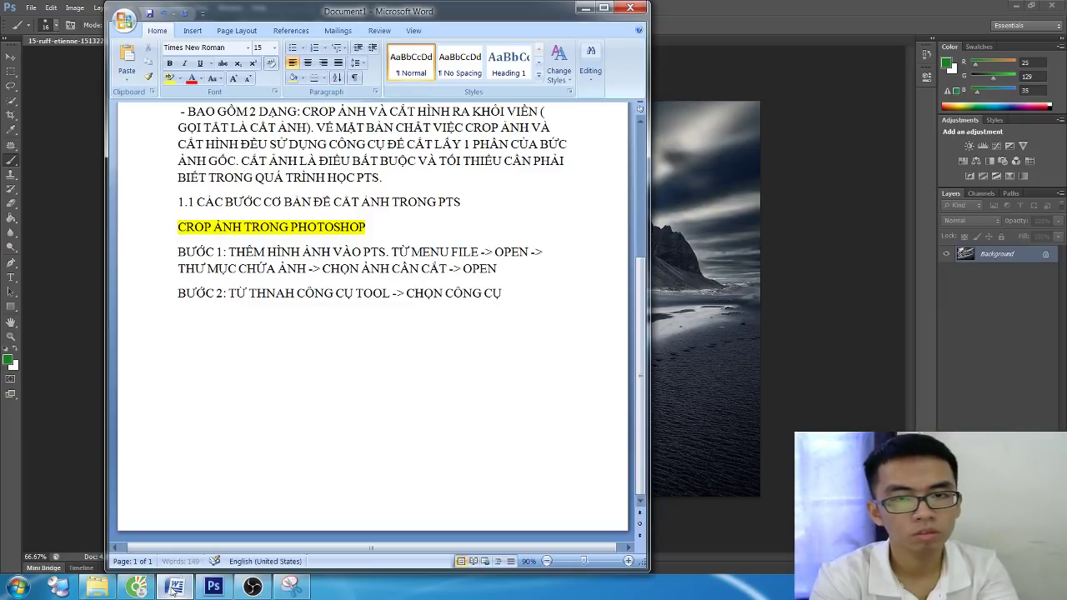
pyautogui.write(' CROP (c')
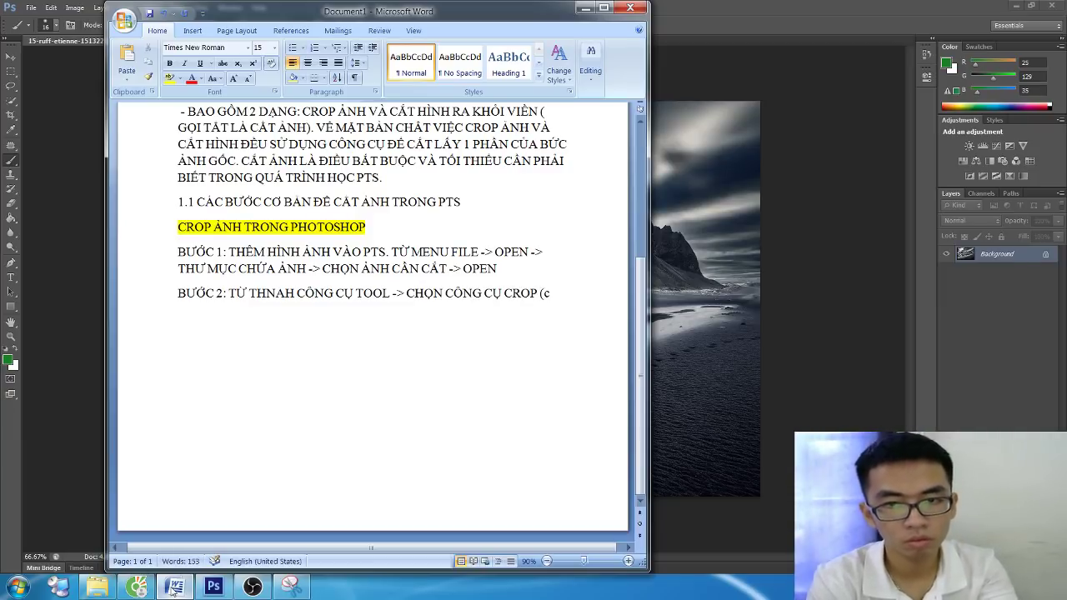
pyautogui.write(')')
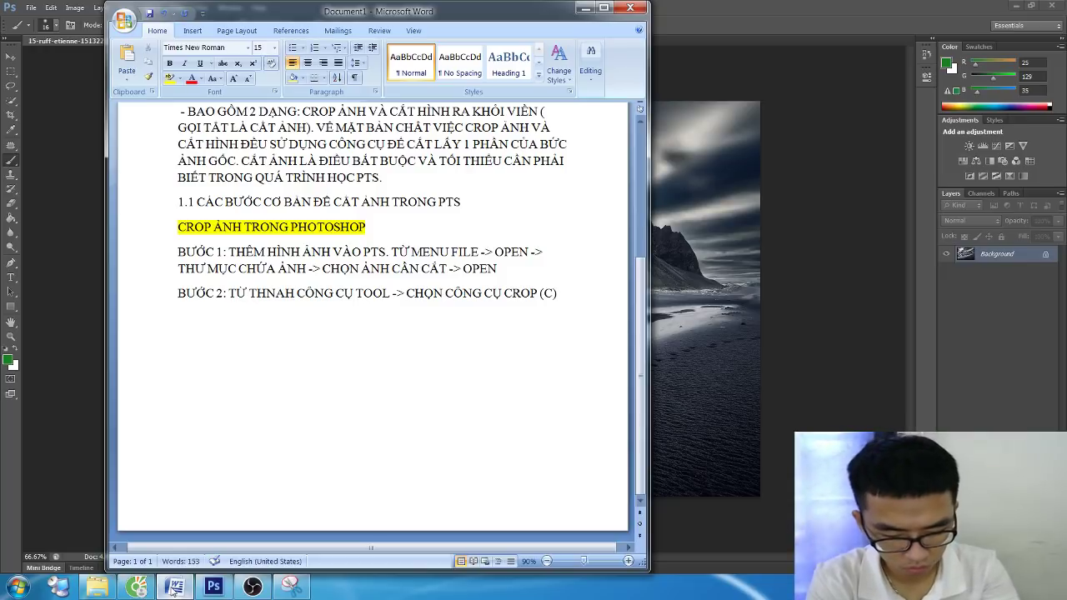
pyautogui.write(' -')
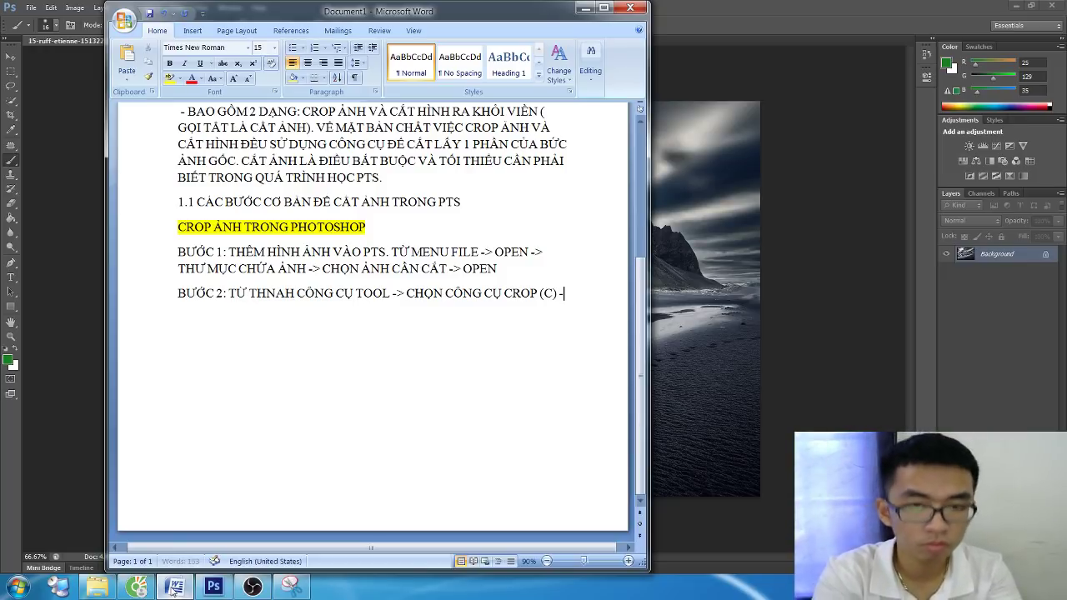
pyautogui.write('>')
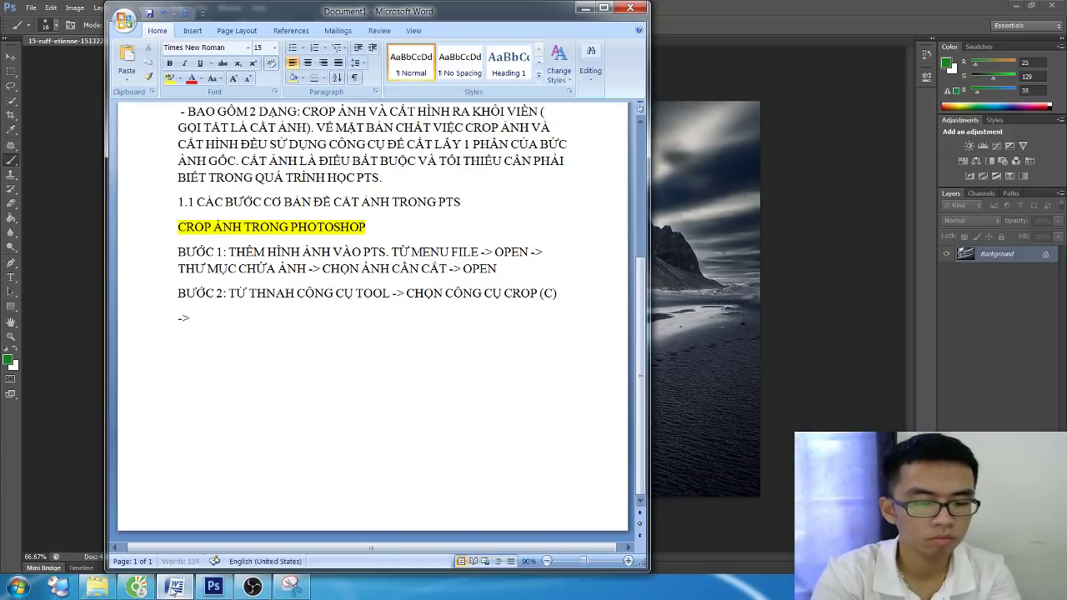
pyautogui.write(' KÉ KÉO KHUNG CROP')
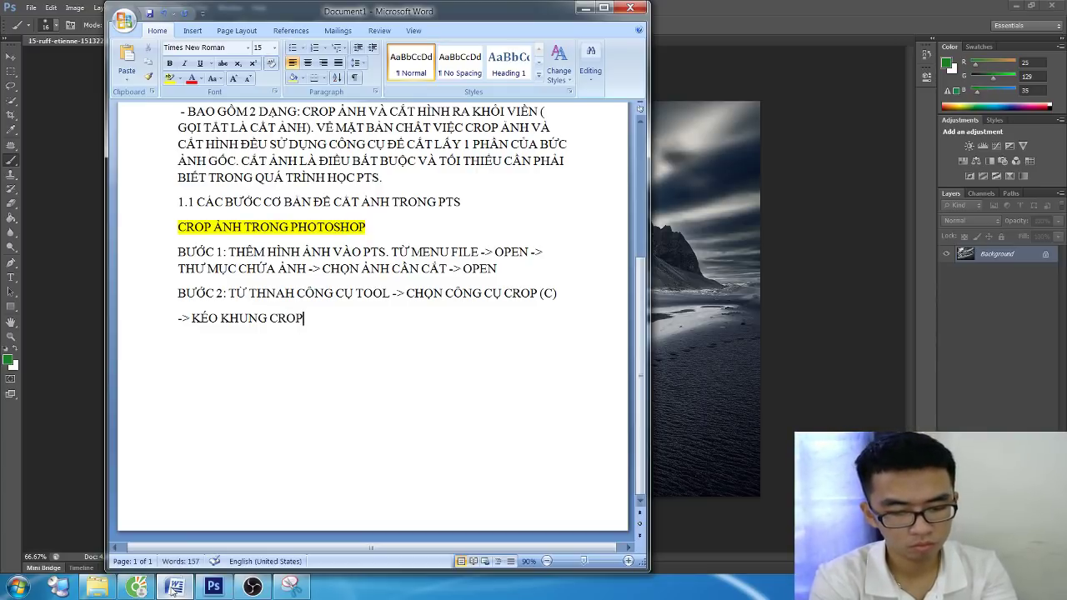
pyautogui.write(' BAO LẤY')
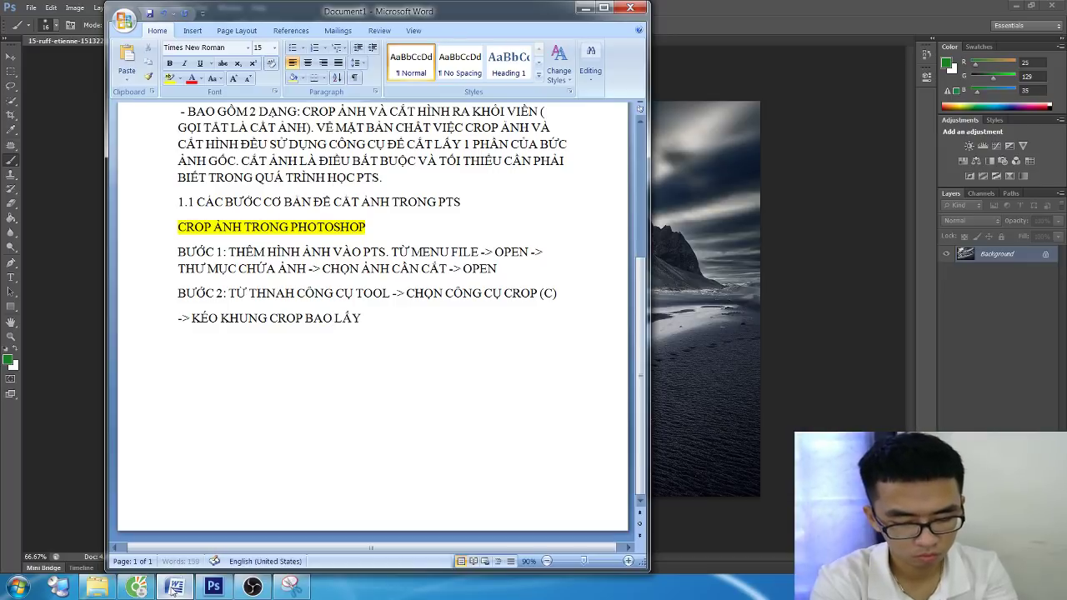
pyautogui.write(' PHA')
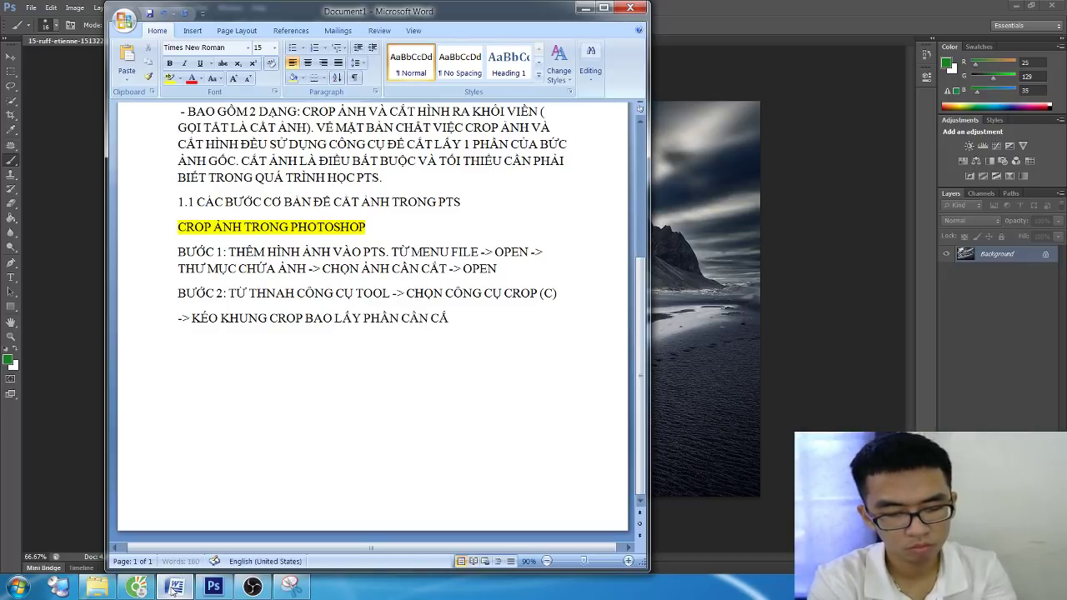
pyautogui.write('> ẤN')
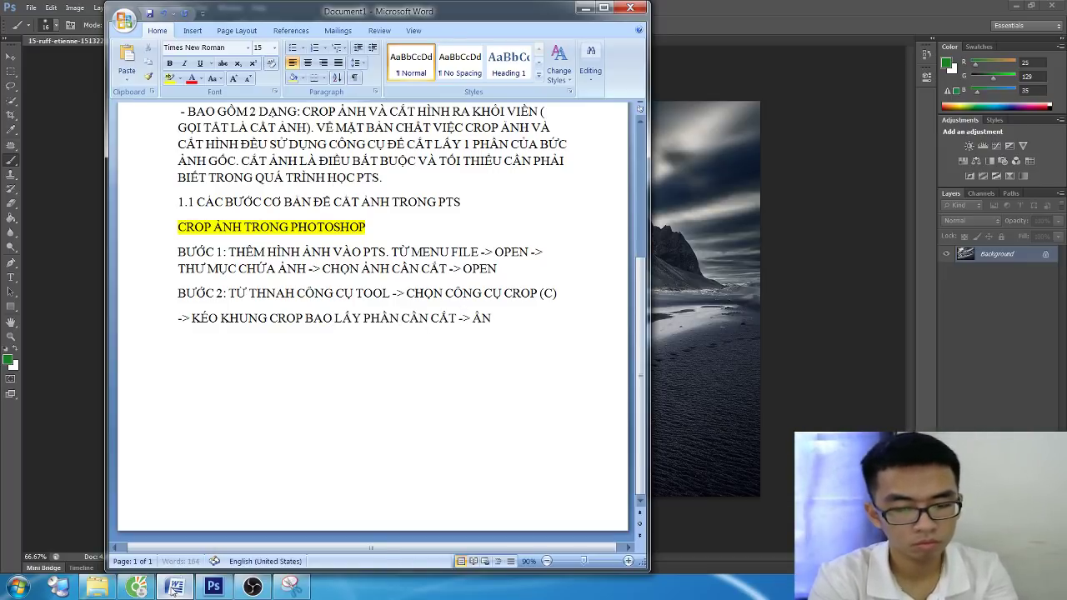
pyautogui.write(' ENTÈR ĐỂ CẮT A')
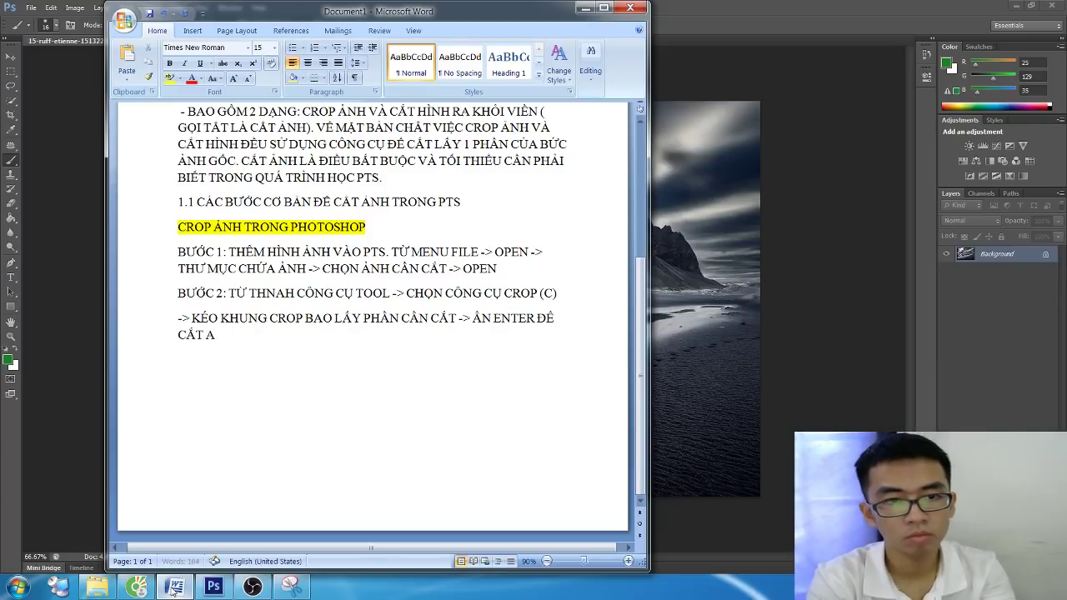
pyautogui.press('BackSpace')
pyautogui.write('ẢNH')
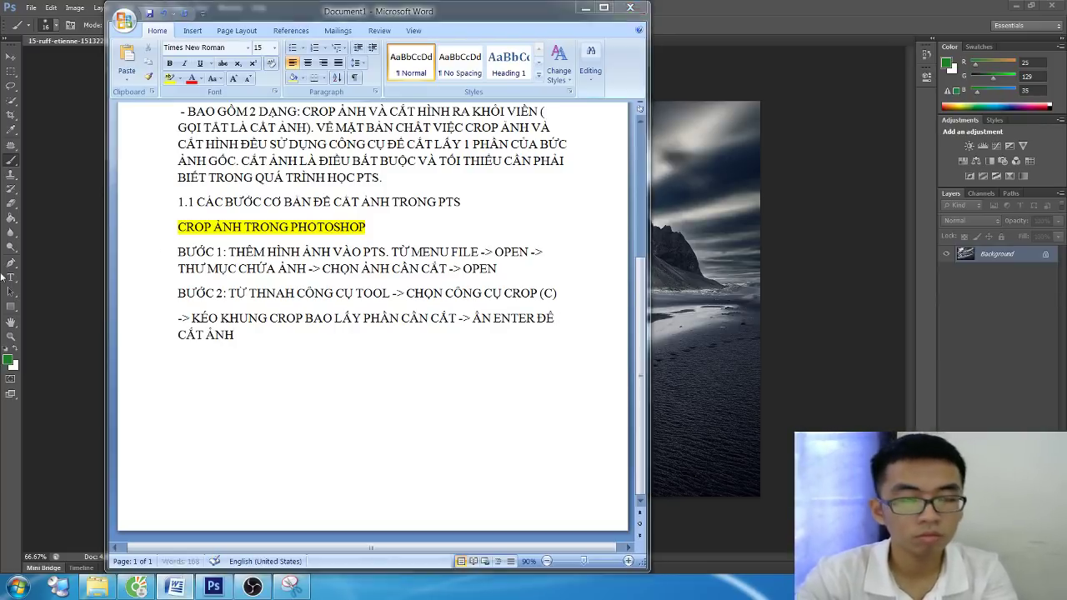
pyautogui.click(172, 589)
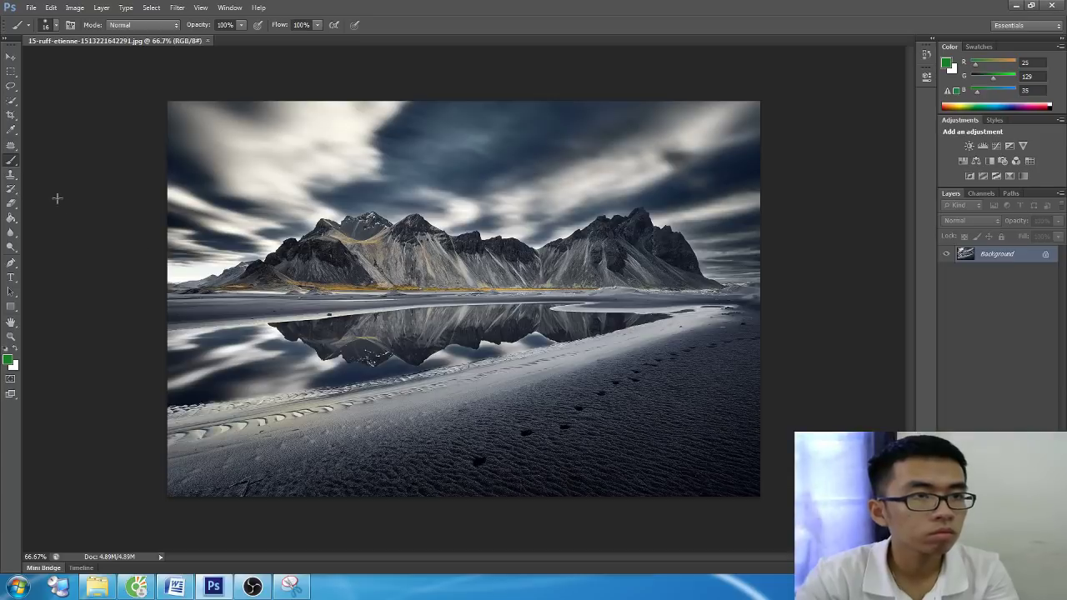
# Trial-crop the mountain photo, framing the upper-left mountains
pyautogui.click(11, 114)
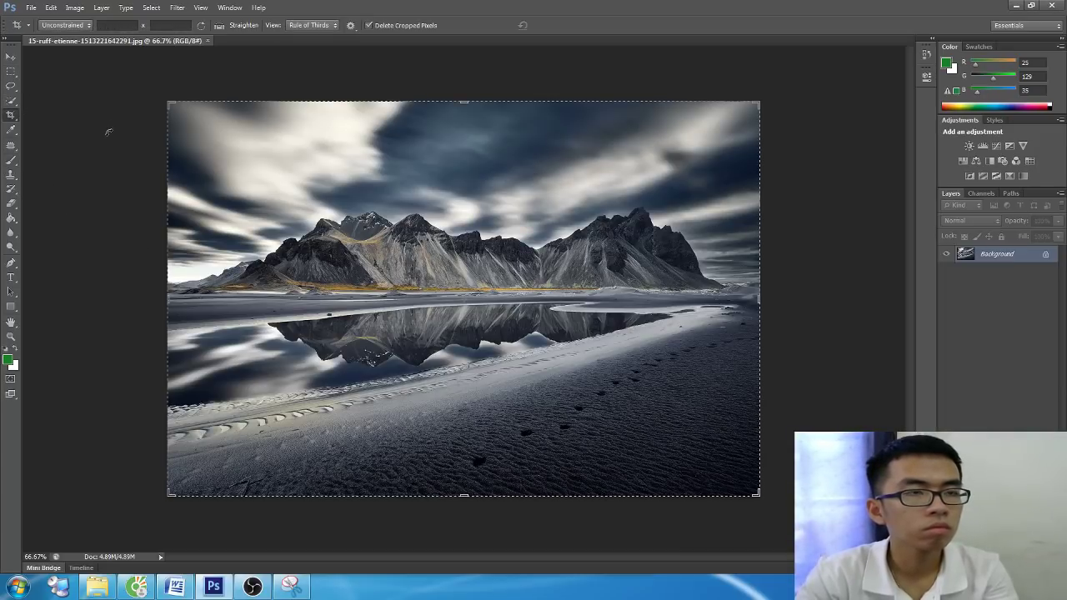
pyautogui.rightClick(11, 116)
pyautogui.click(56, 114)
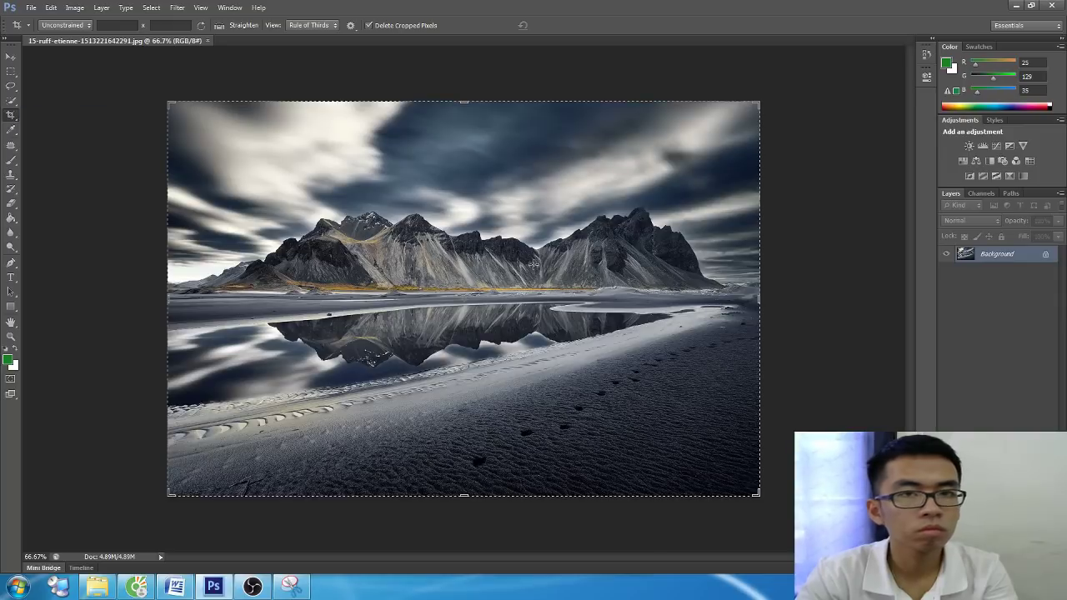
pyautogui.hotkey('alt', 'Tab')
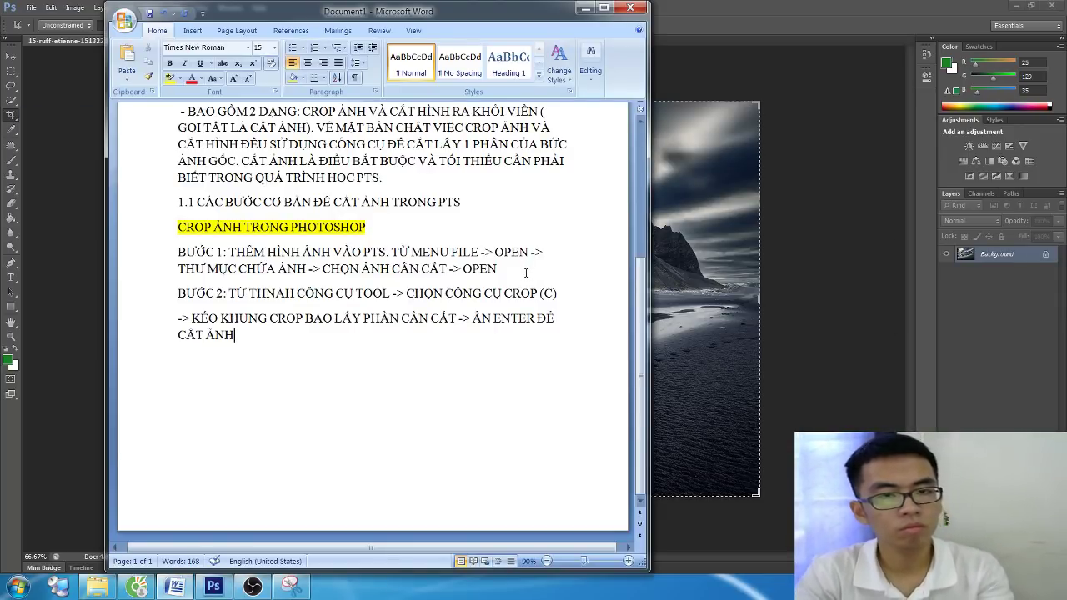
pyautogui.hotkey('alt', 'Tab')
pyautogui.moveTo(758, 497); pyautogui.dragTo(672, 426)
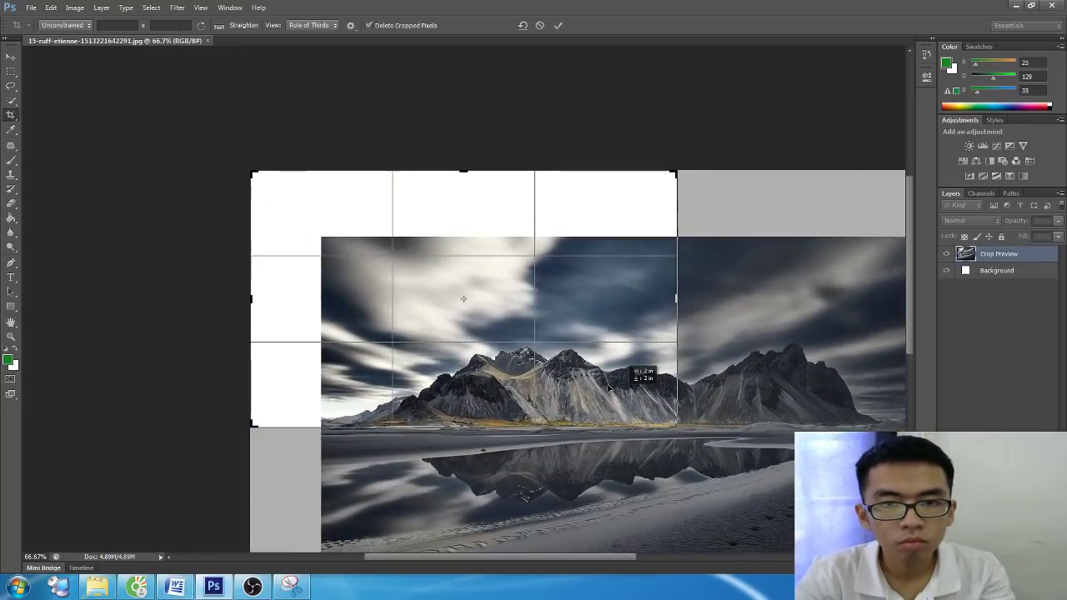
pyautogui.moveTo(672, 426); pyautogui.dragTo(608, 386)
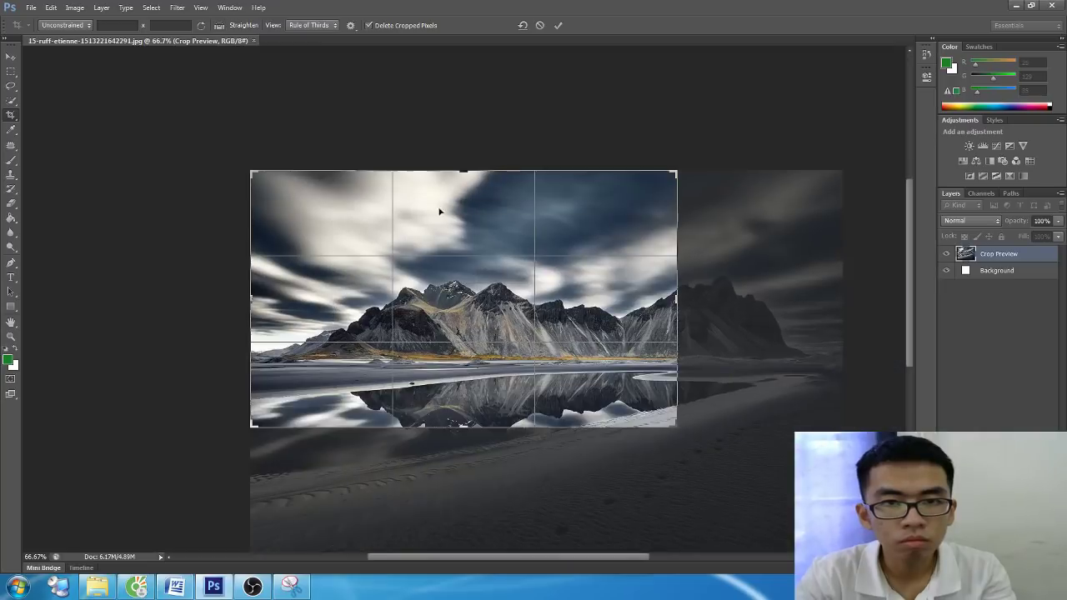
pyautogui.moveTo(441, 209); pyautogui.dragTo(365, 225)
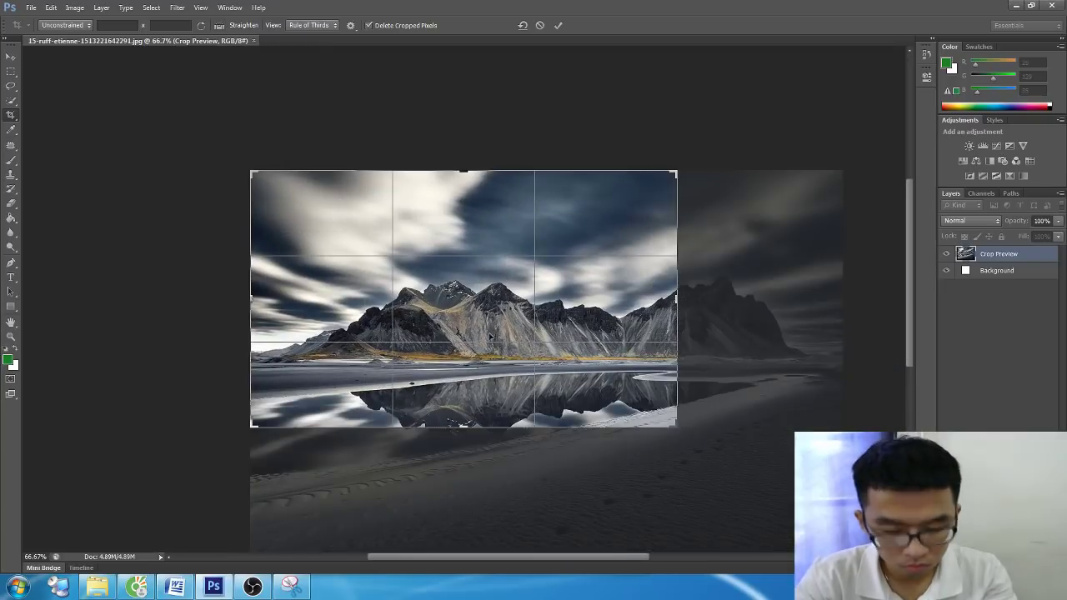
pyautogui.moveTo(677, 425); pyautogui.dragTo(689, 435)
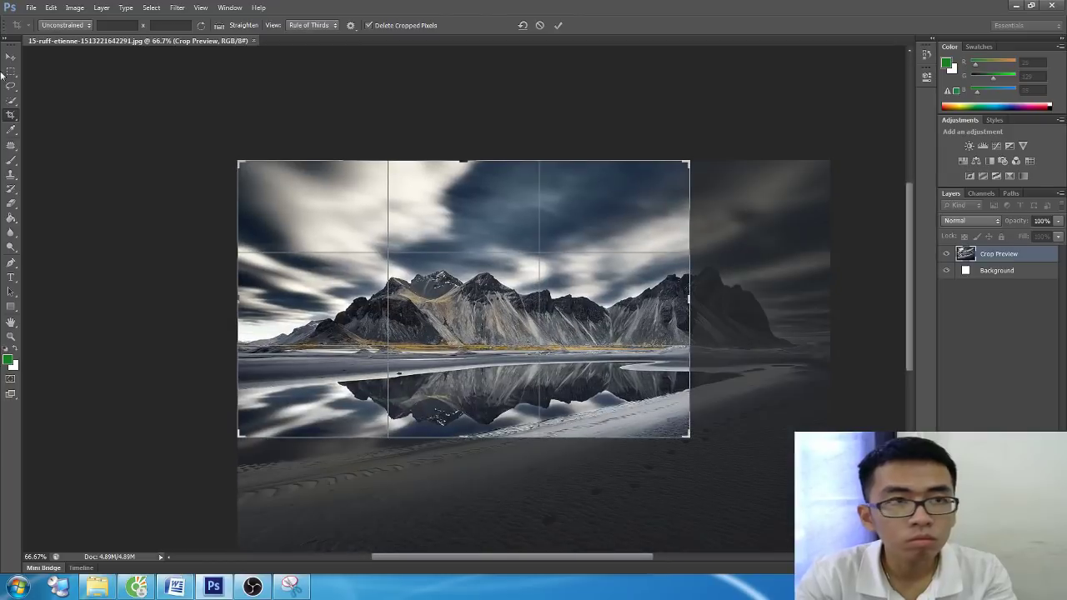
# Abandon the trial crop and revert the photo to its Open state in History
pyautogui.click(10, 57)
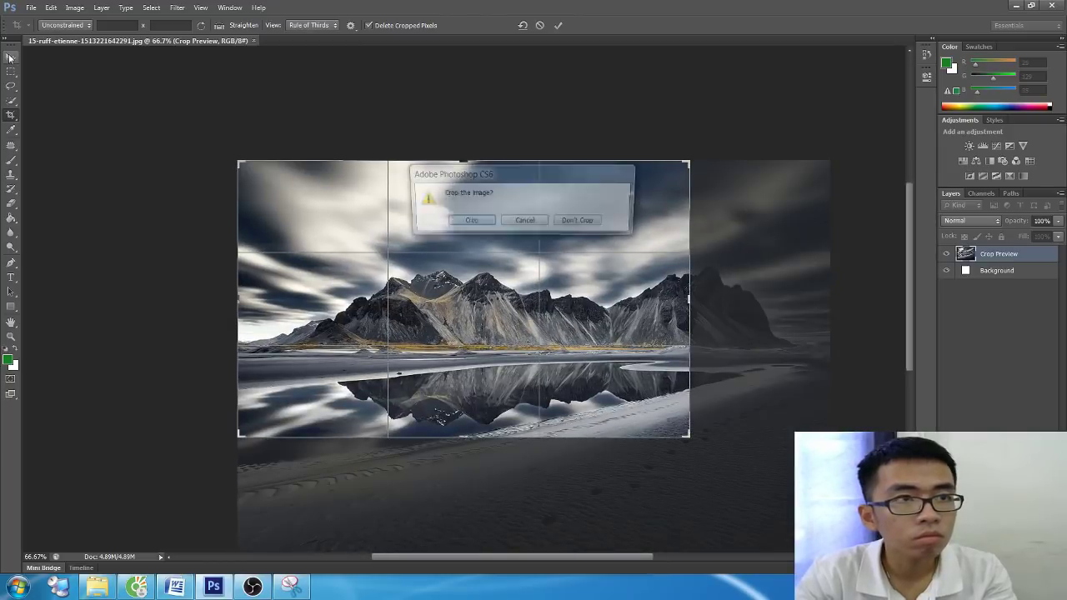
pyautogui.click(488, 223)
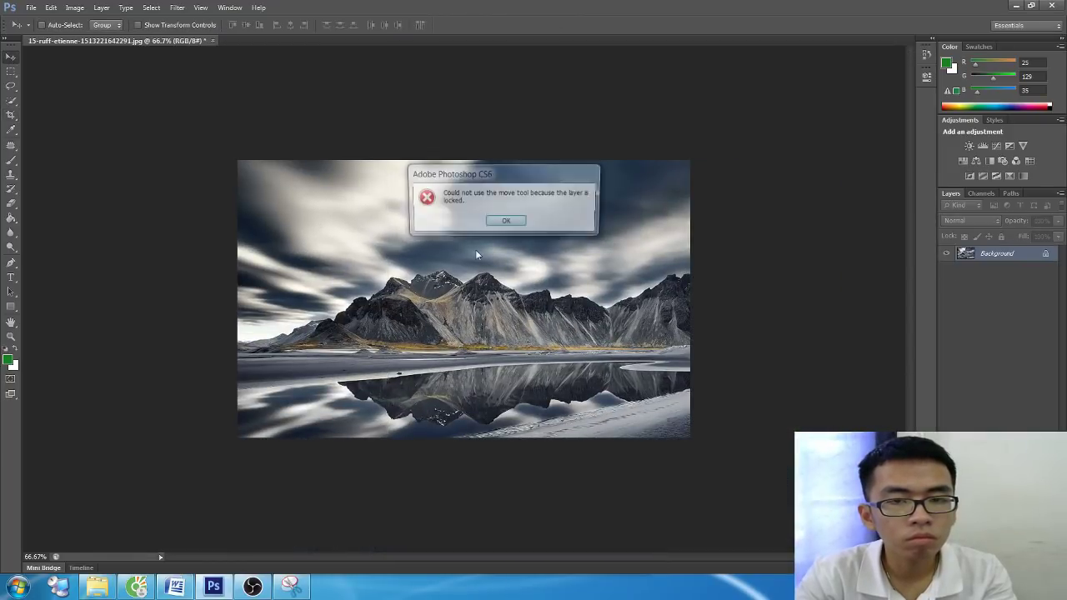
pyautogui.click(510, 222)
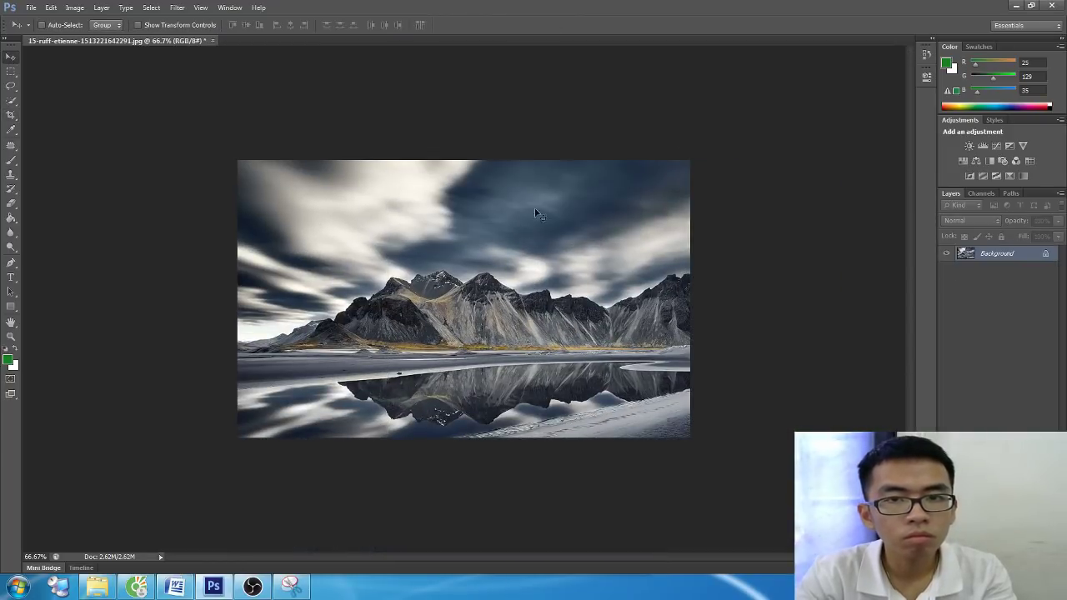
pyautogui.click(926, 54)
pyautogui.click(870, 78)
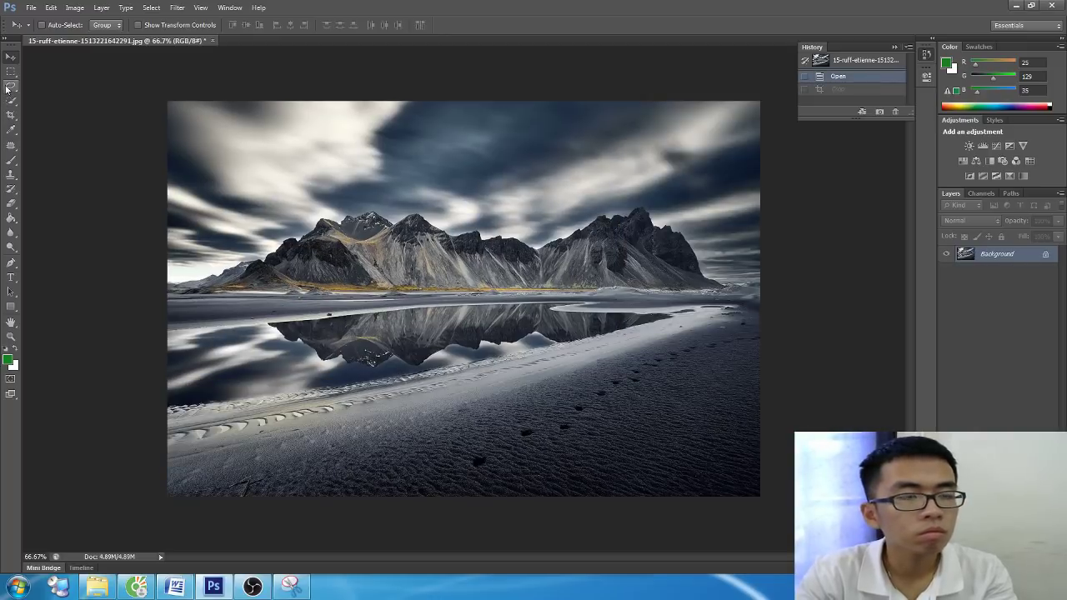
pyautogui.click(11, 114)
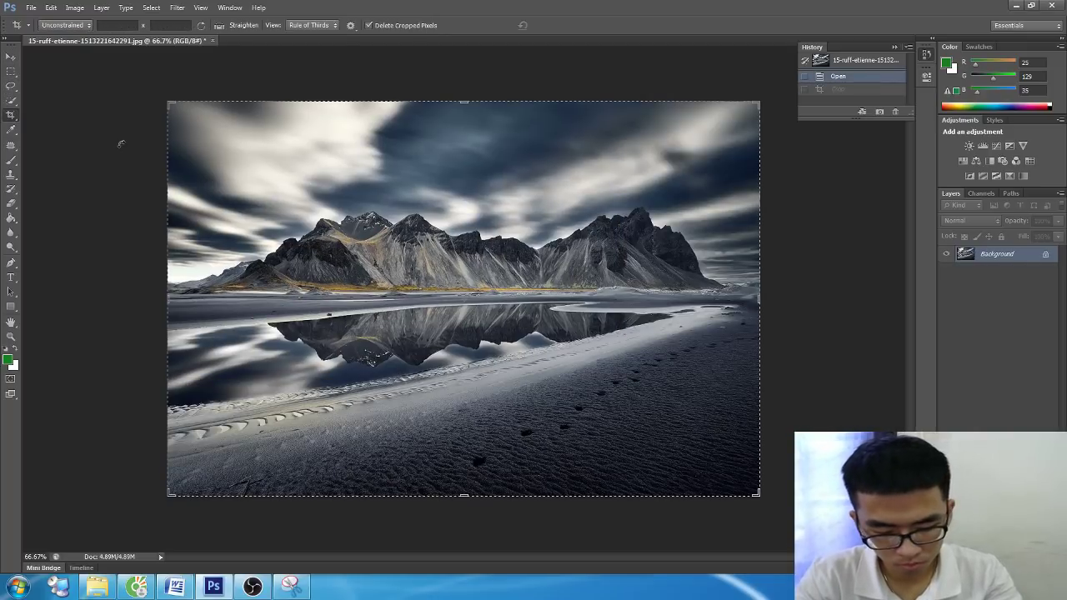
# Frame the peaks and their lake reflection in a wide crop and apply it
pyautogui.moveTo(169, 103)
pyautogui.mouseDown()
pyautogui.moveTo(179, 154)
pyautogui.moveTo(228, 139)
pyautogui.mouseUp()
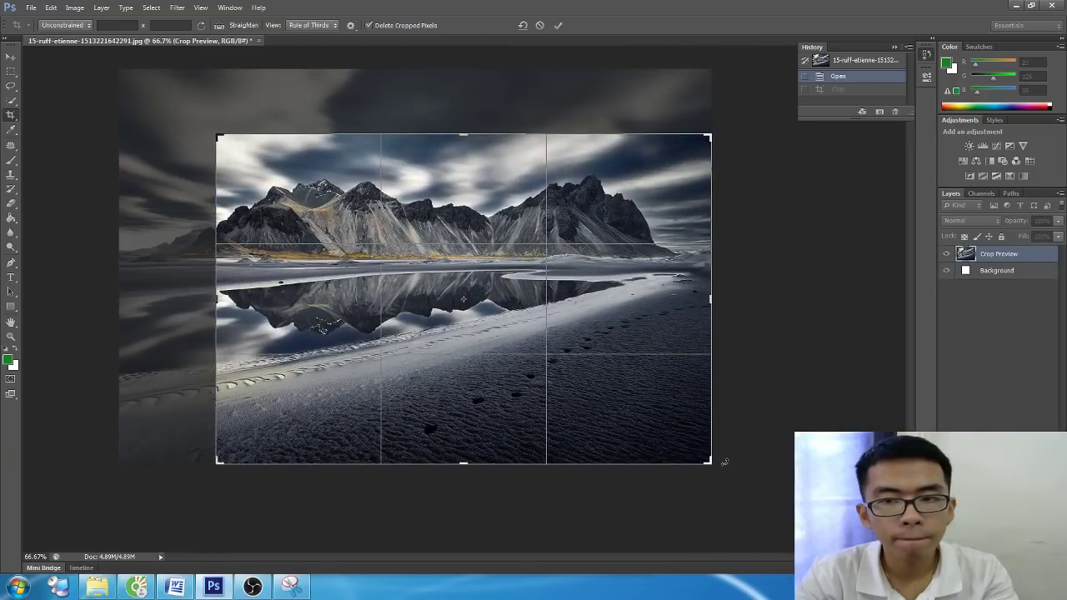
pyautogui.moveTo(707, 459)
pyautogui.mouseDown()
pyautogui.moveTo(603, 392)
pyautogui.moveTo(645, 409)
pyautogui.moveTo(702, 409)
pyautogui.moveTo(697, 388)
pyautogui.mouseUp()
pyautogui.moveTo(236, 185)
pyautogui.mouseDown()
pyautogui.moveTo(220, 191)
pyautogui.moveTo(230, 190)
pyautogui.mouseUp()
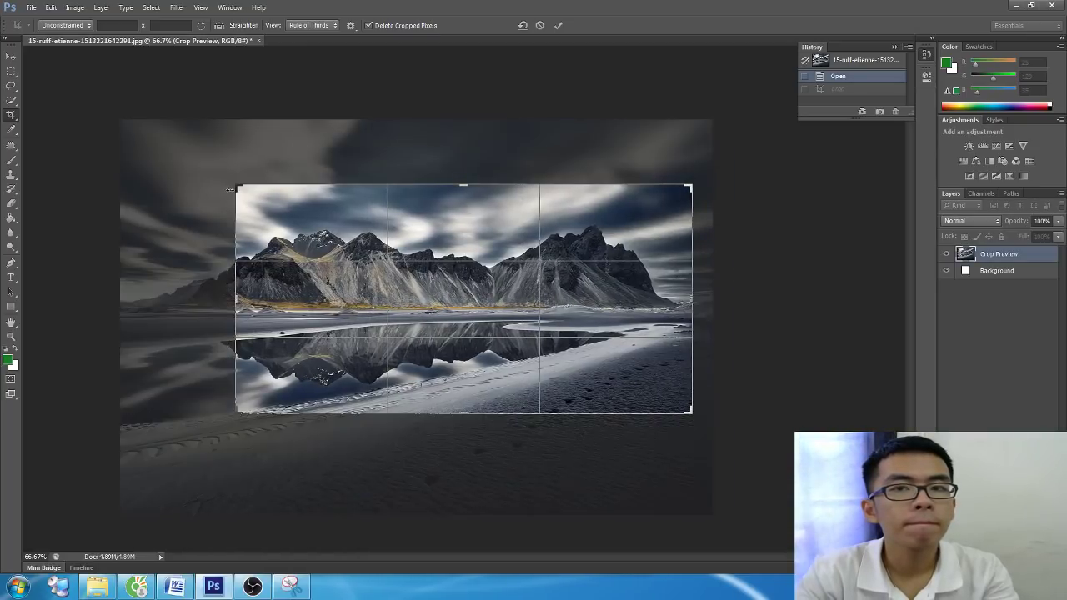
pyautogui.moveTo(275, 237)
pyautogui.mouseDown()
pyautogui.moveTo(352, 239)
pyautogui.moveTo(366, 212)
pyautogui.moveTo(349, 217)
pyautogui.mouseUp()
pyautogui.moveTo(236, 185); pyautogui.dragTo(230, 174)
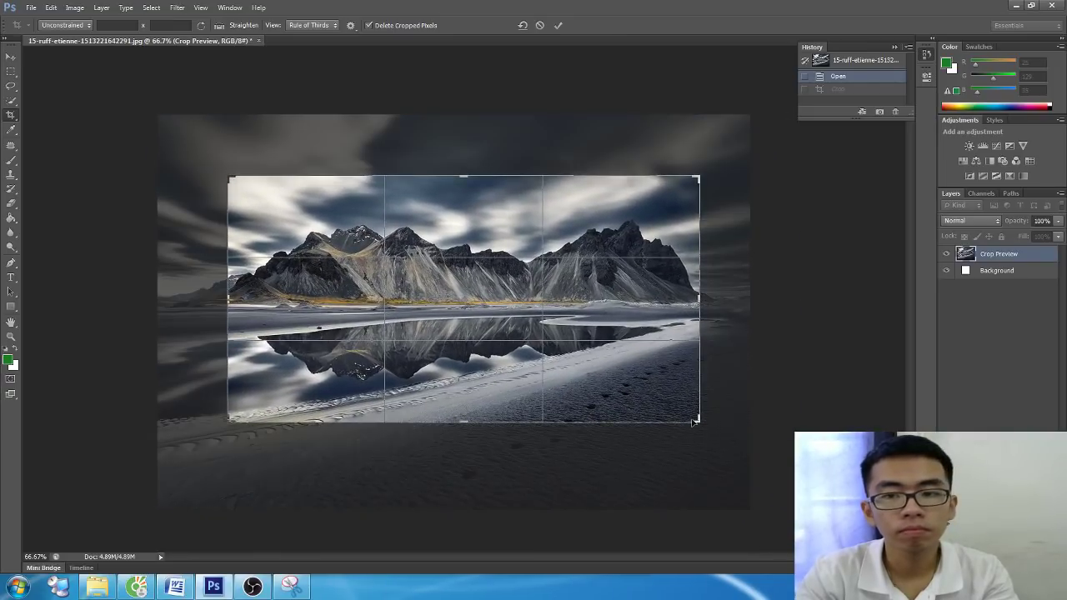
pyautogui.moveTo(694, 423); pyautogui.dragTo(707, 423)
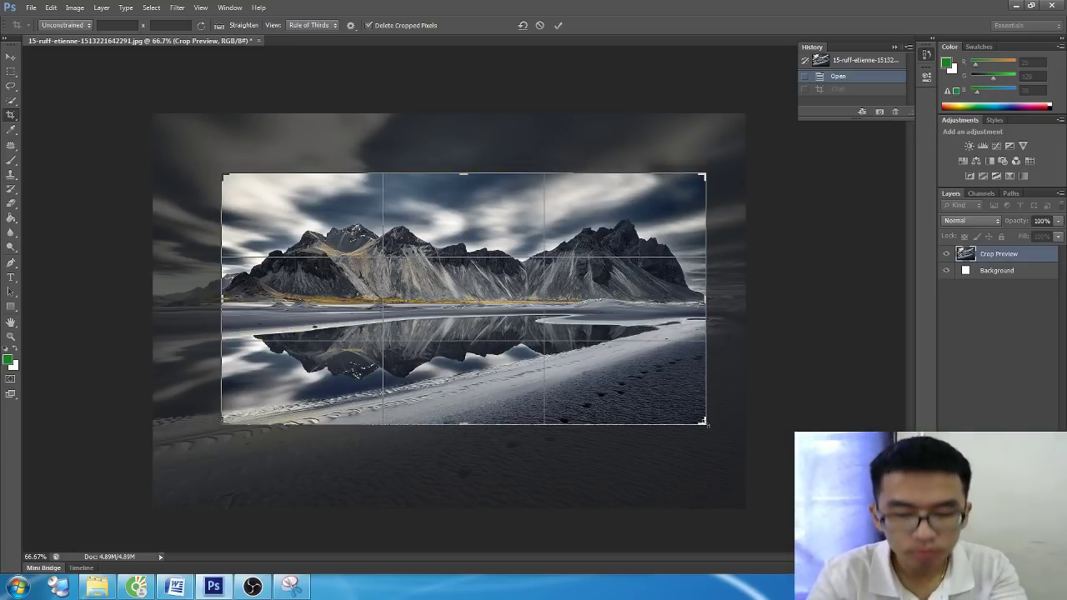
pyautogui.press('Return')
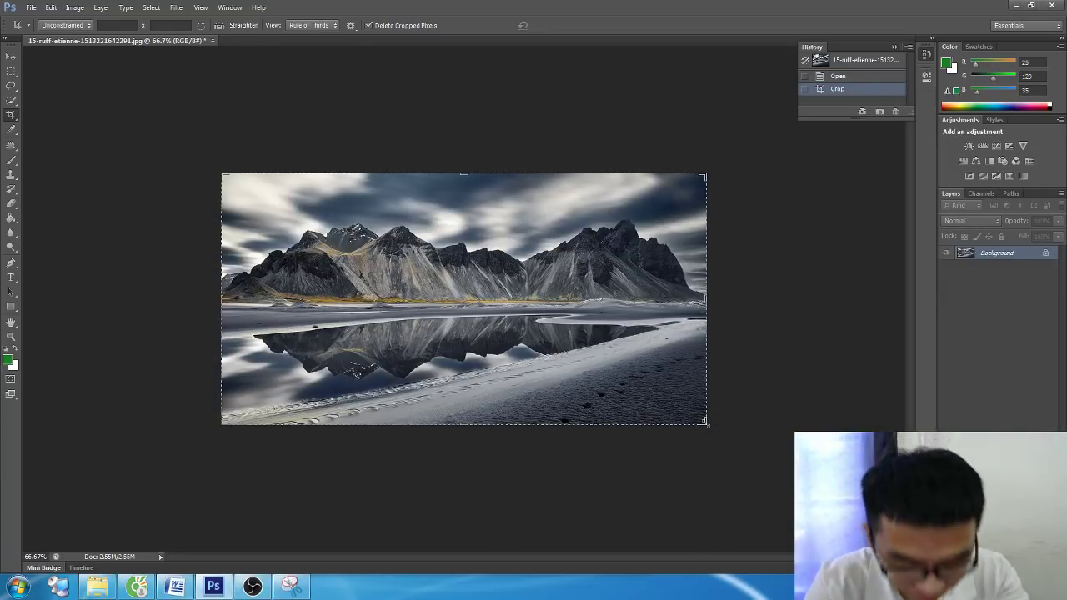
pyautogui.hotkey('alt', 'Tab')
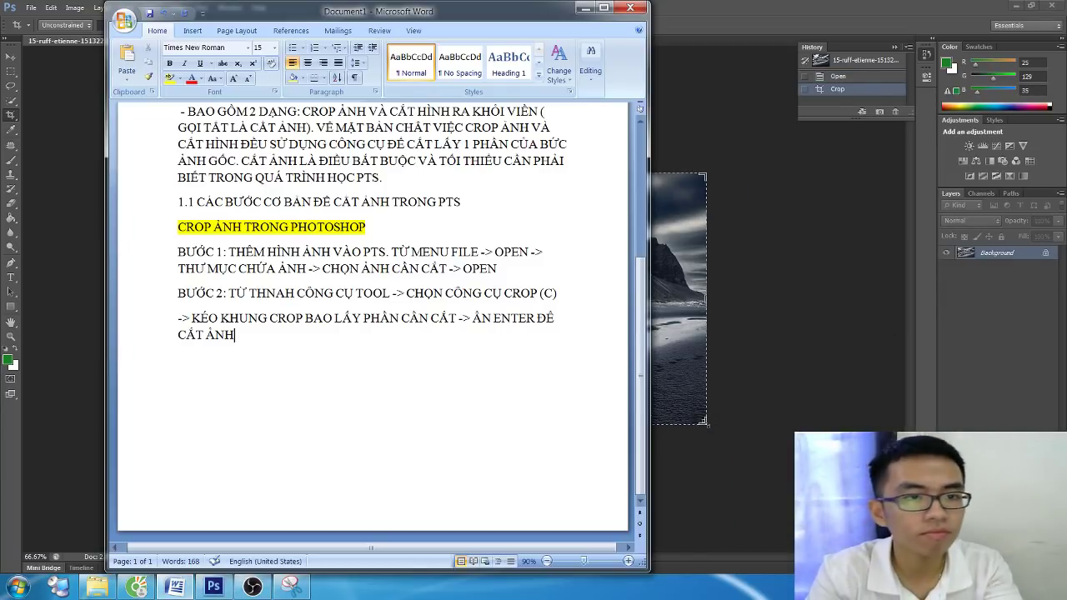
# Write BƯỚC 3: File > Save As (Ctrl+Shift+S), name the file, choose JPEG, Save
pyautogui.press('BackSpace')
pyautogui.write('H')
pyautogui.write('BƯỚC 3: LƯU FILE VỪA CẮT BẰNG CÁCH TU')
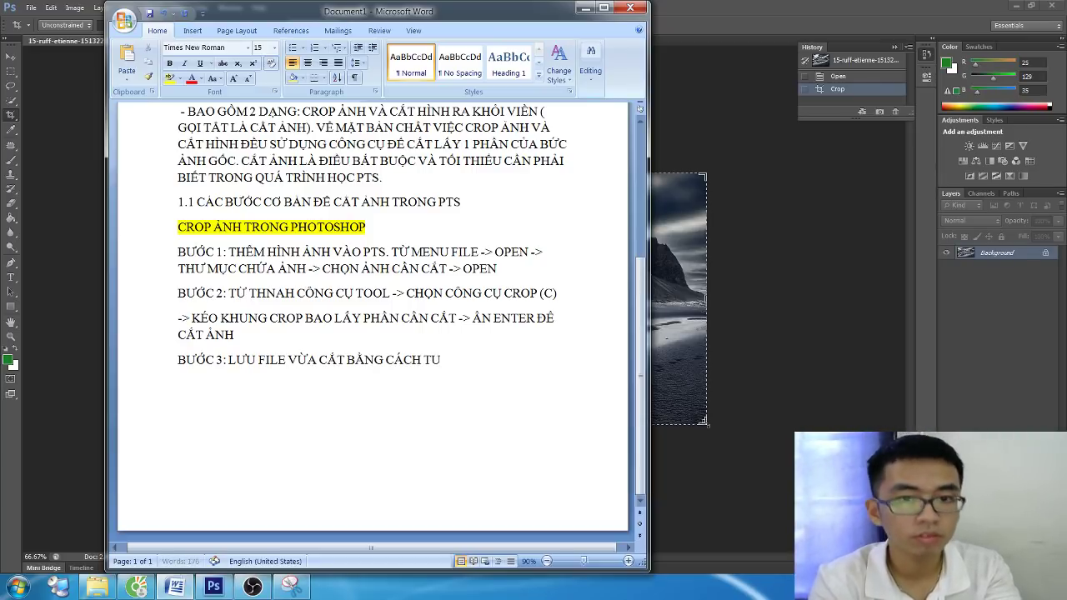
pyautogui.write('wf MENU FILE -')
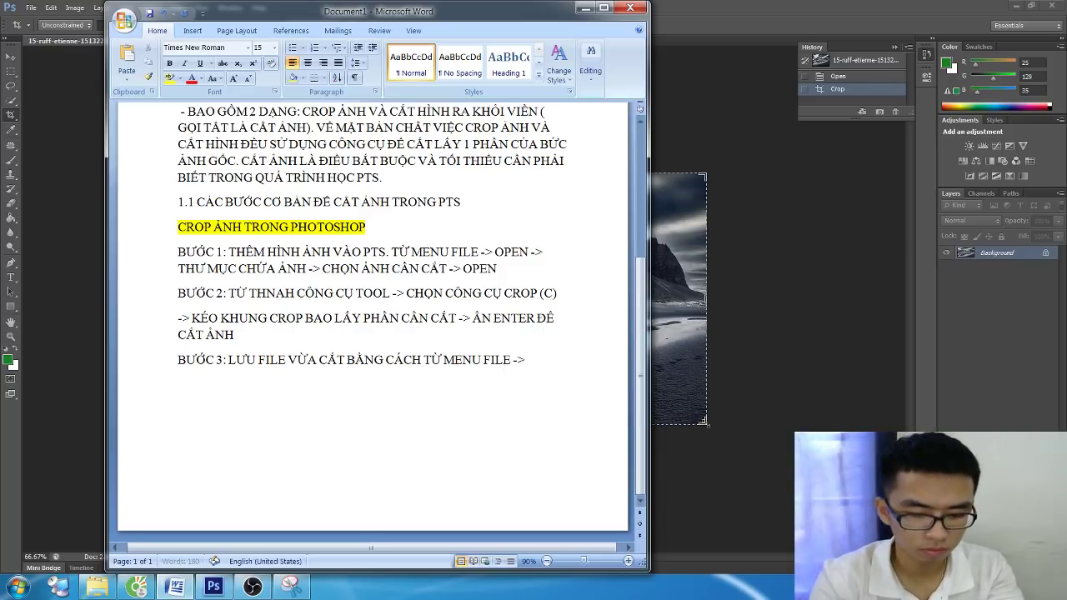
pyautogui.write('> SAVE')
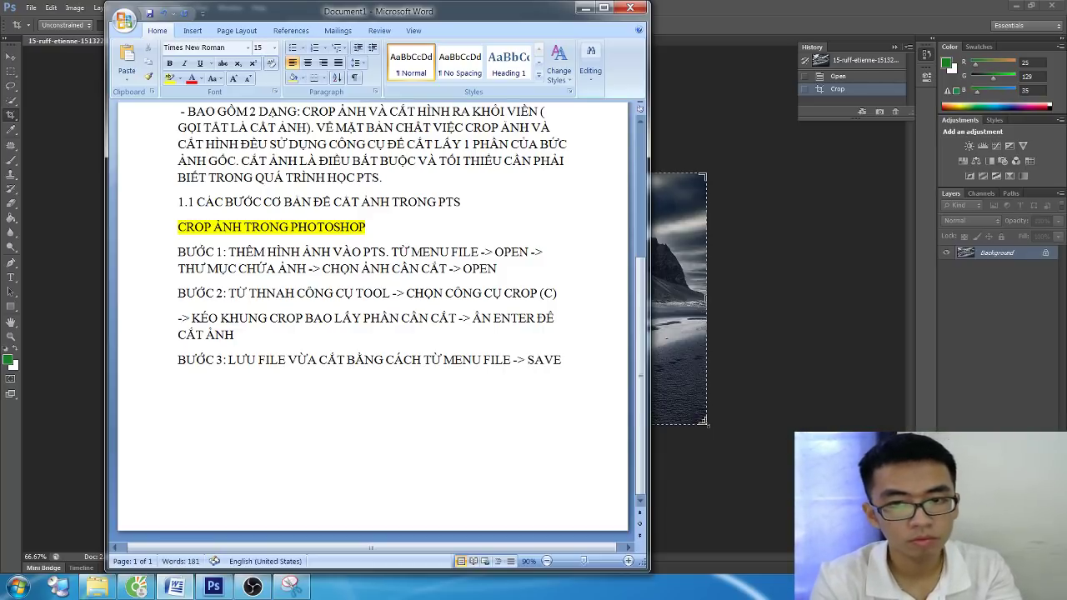
pyautogui.write(' AS ( C')
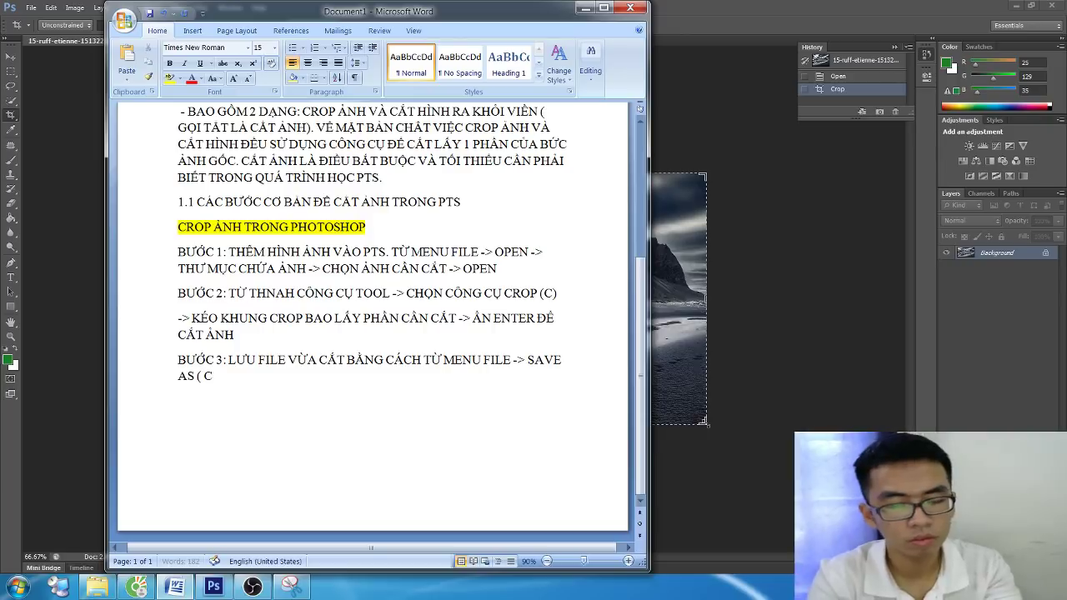
pyautogui.write('TRL + S')
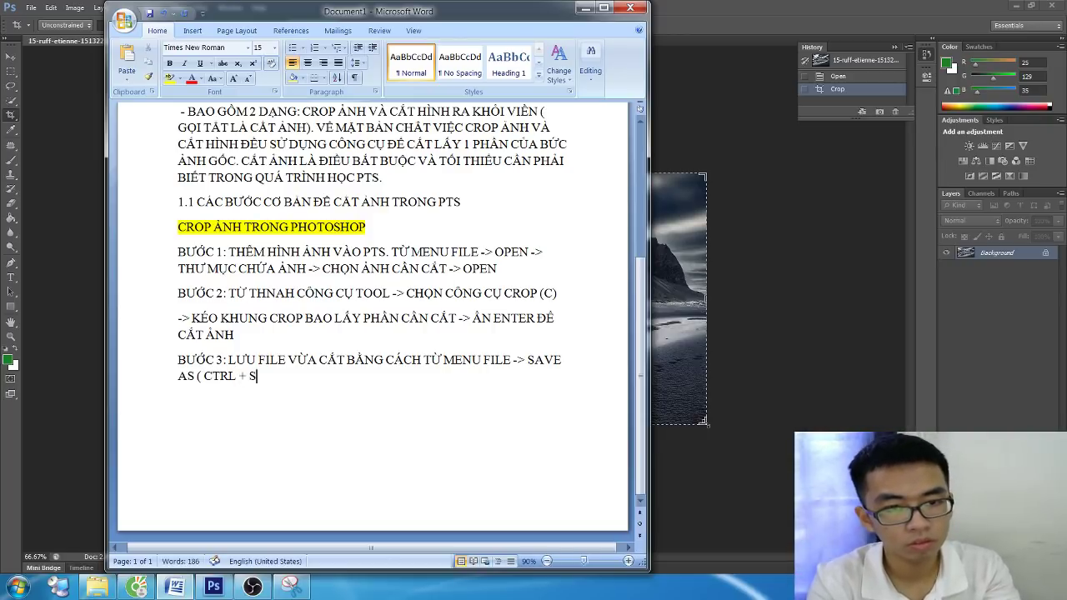
pyautogui.write('HIFT + S')
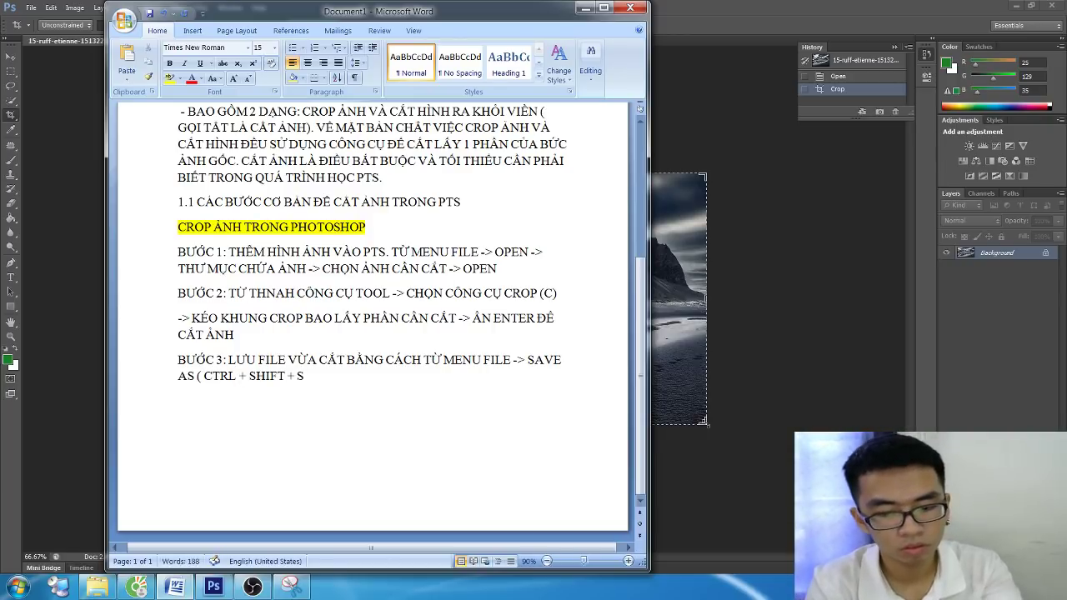
pyautogui.write(' ).')
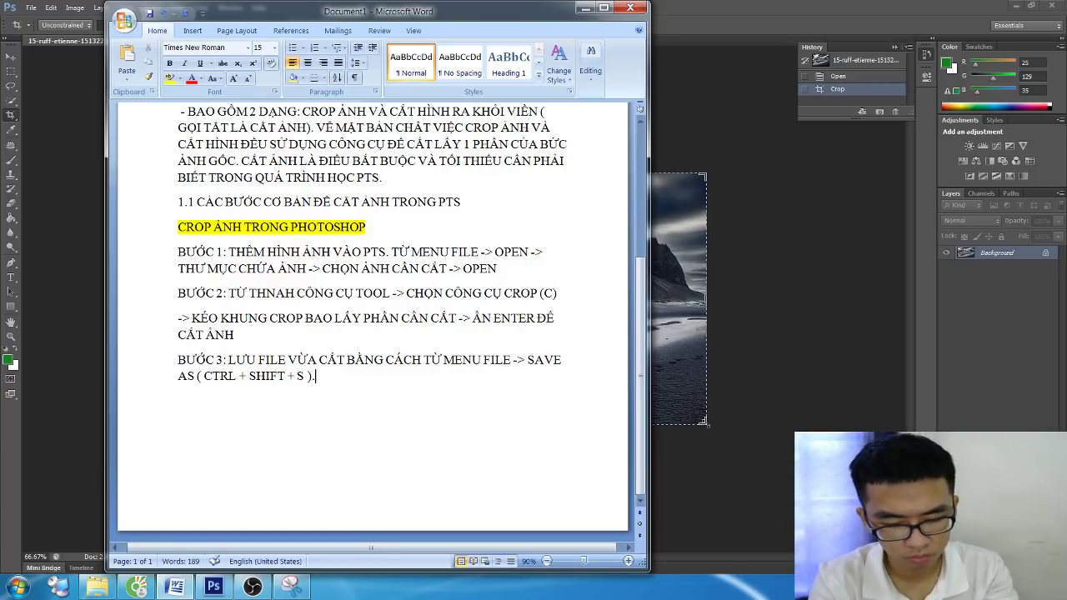
pyautogui.press('BackSpace')
pyautogui.write('-')
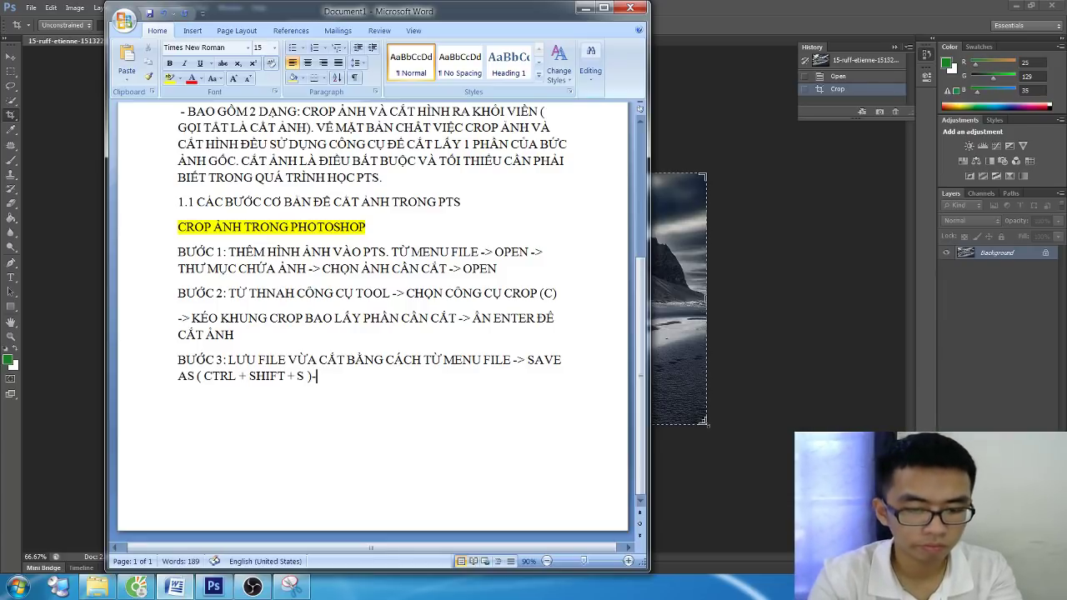
pyautogui.write('> TẠI PHẦN FI')
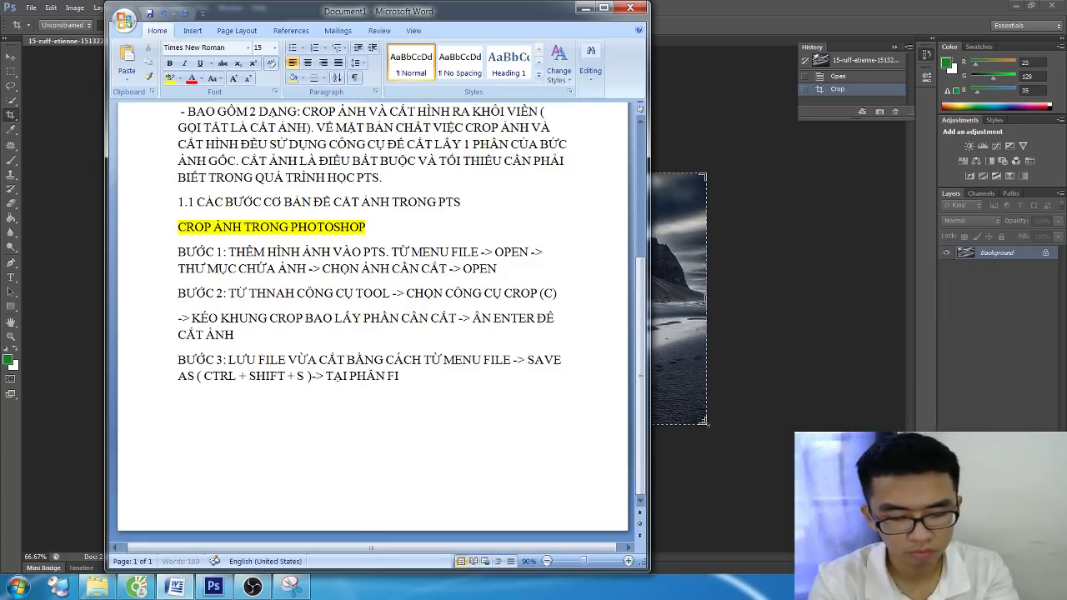
pyautogui.write('LE NAME ĐÃ')
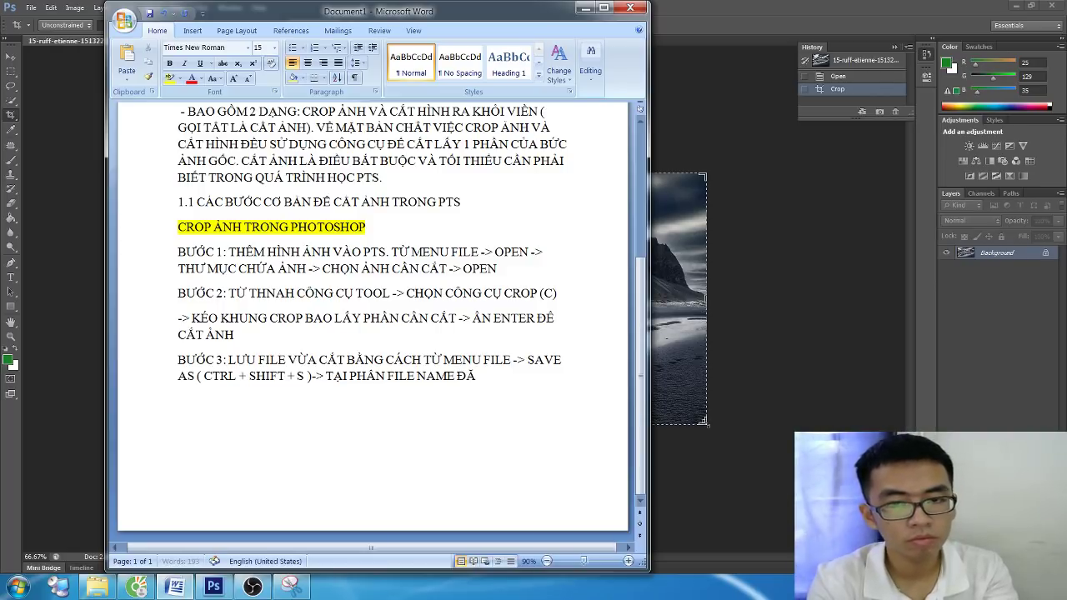
pyautogui.write(' T TÊN')
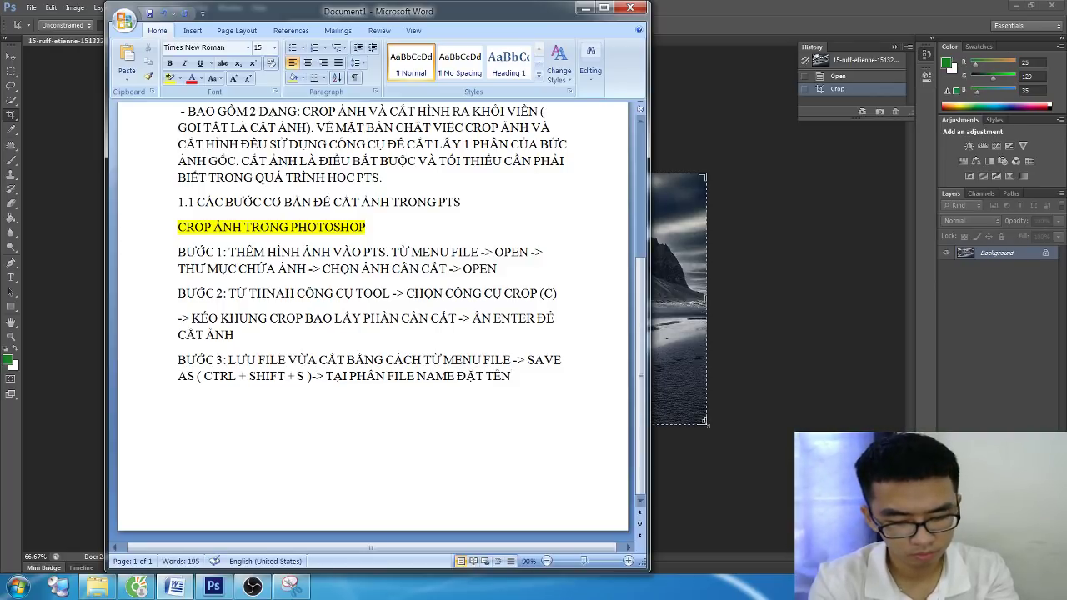
pyautogui.write(' CHO FILE ->')
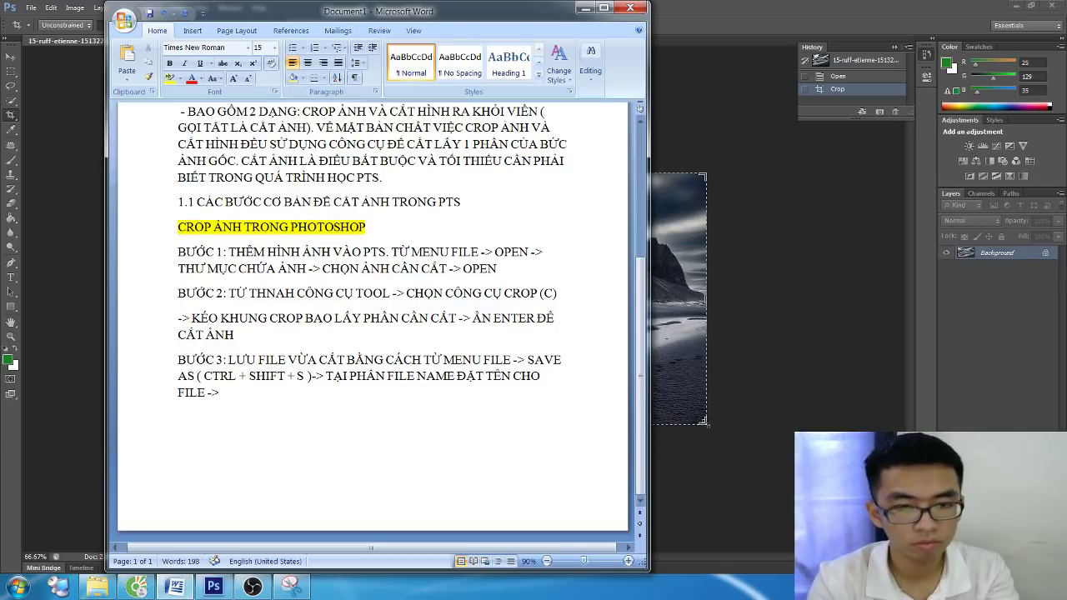
pyautogui.write(' TRONG S')
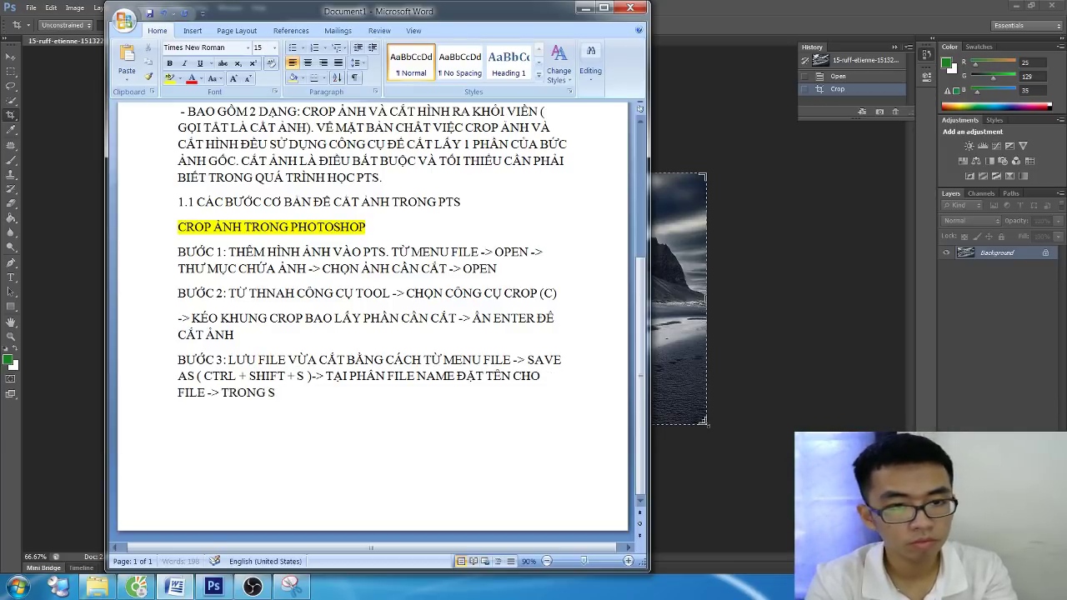
pyautogui.write('AVE AS')
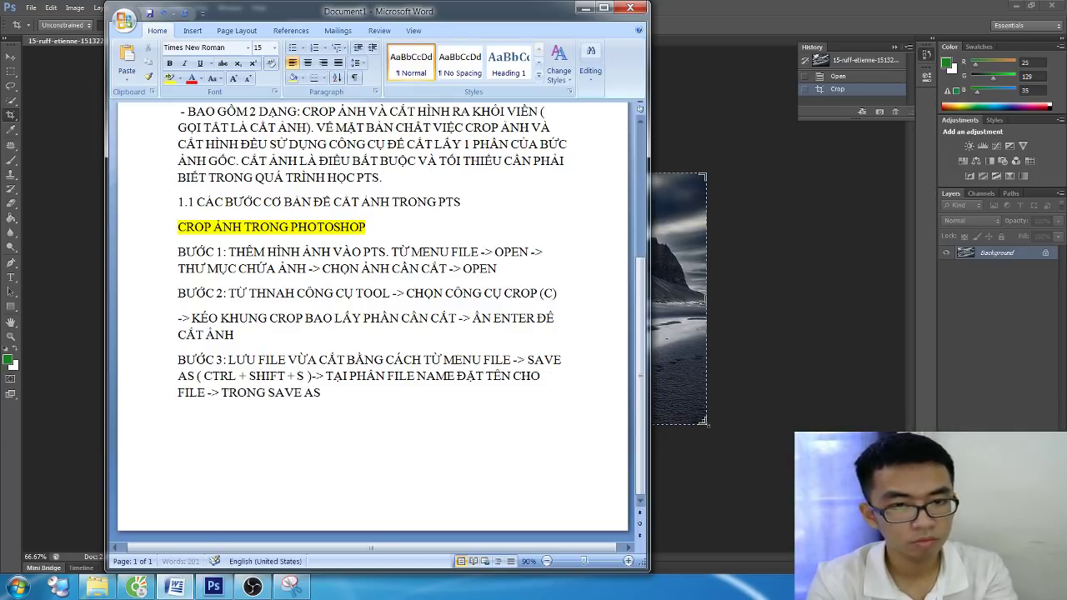
pyautogui.write(' TYPE CHỌ')
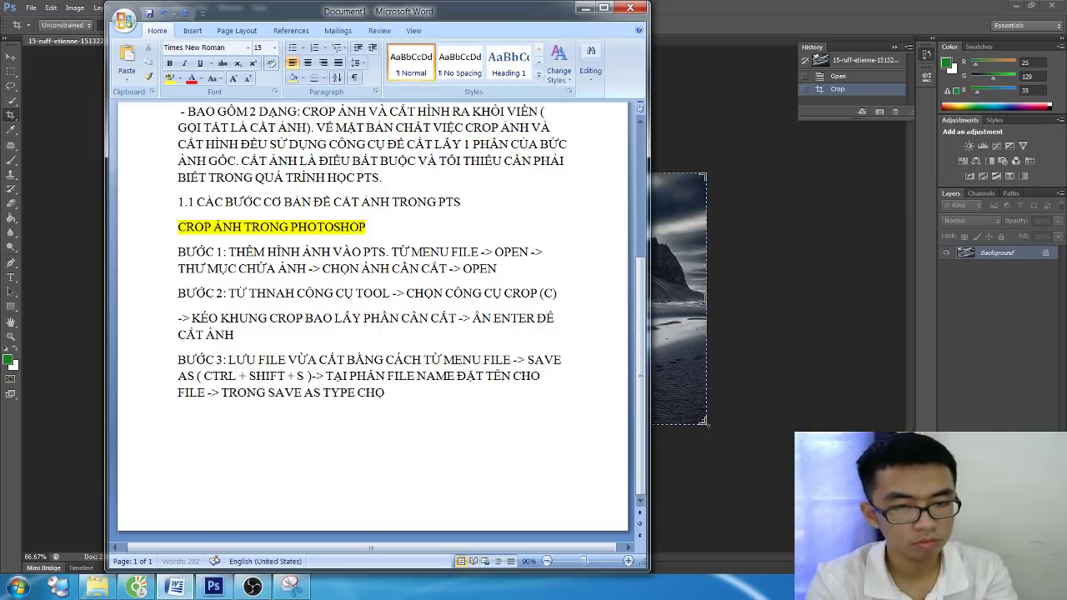
pyautogui.write('N ĐỊNH DẠNG J')
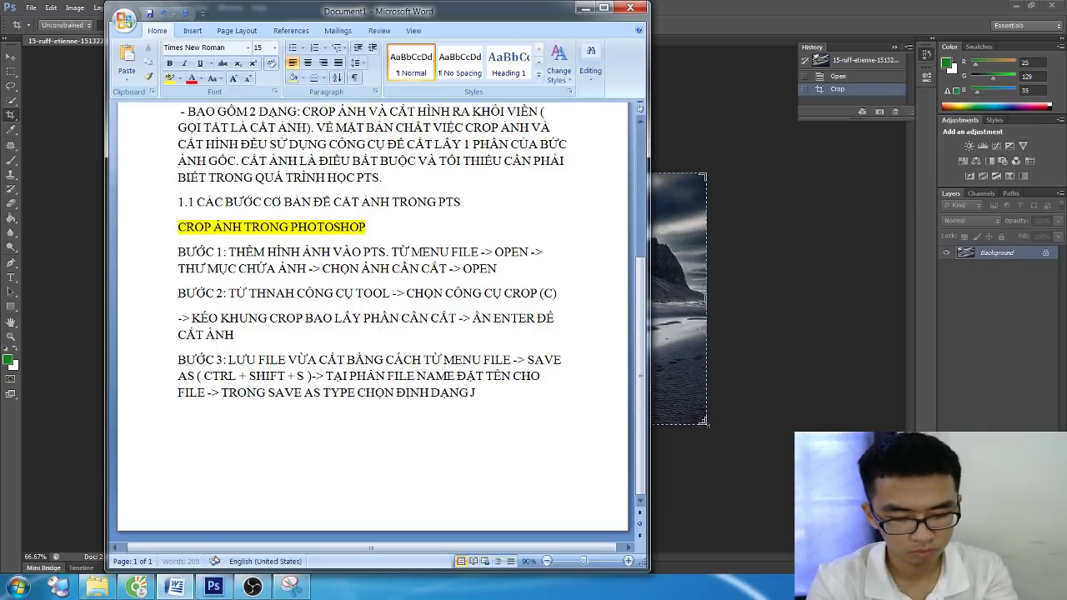
pyautogui.write('PEG ->')
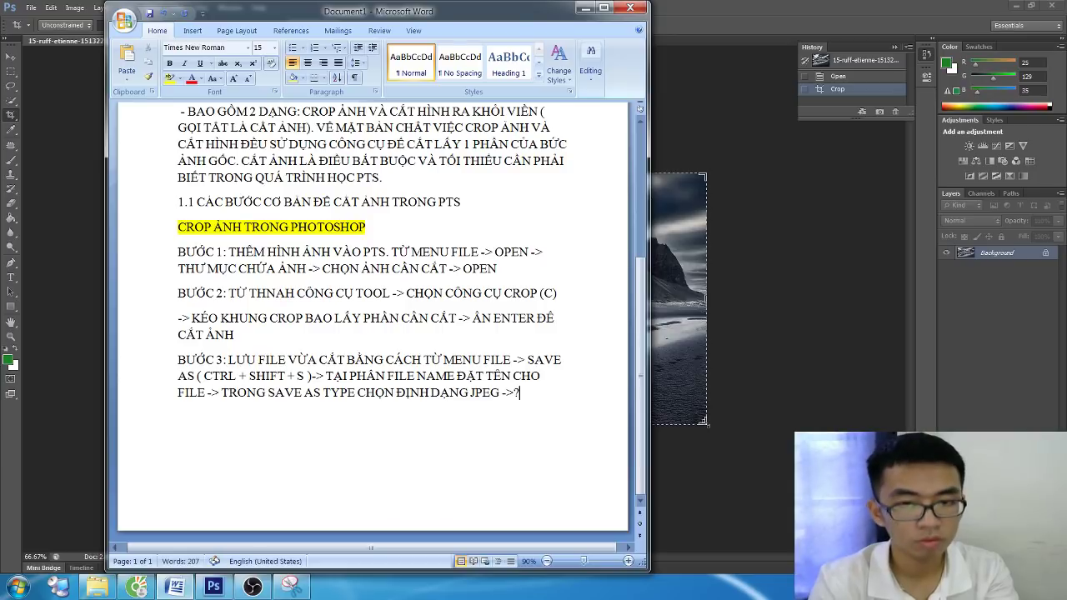
pyautogui.write('VE')
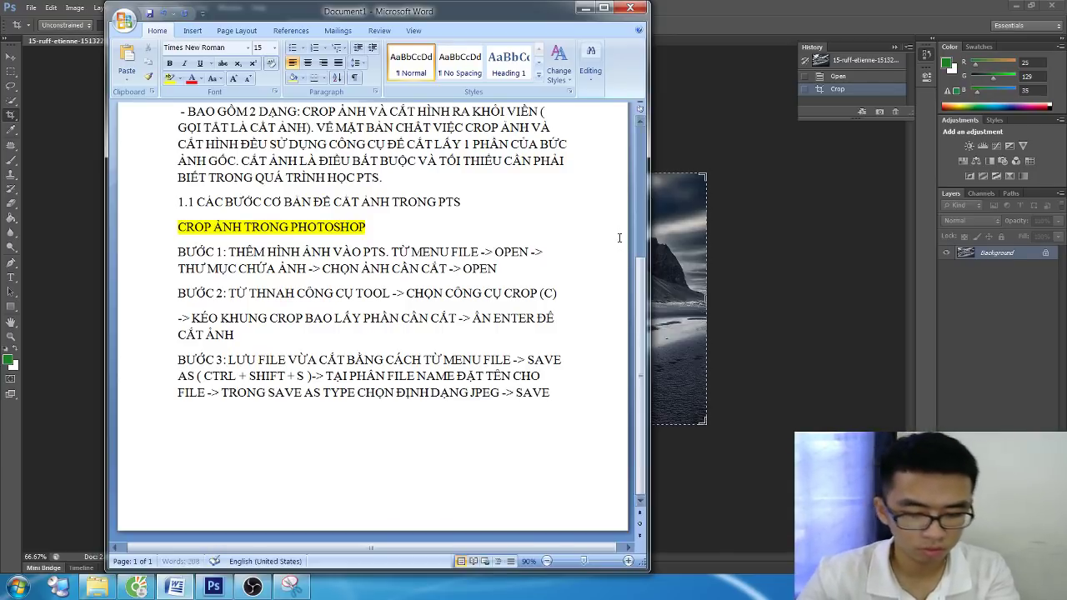
pyautogui.hotkey('alt', 'Tab')
# Save the cropped photo as JPEG named 'ẢNH CROP', accepting the default JPEG options
pyautogui.click(29, 7)
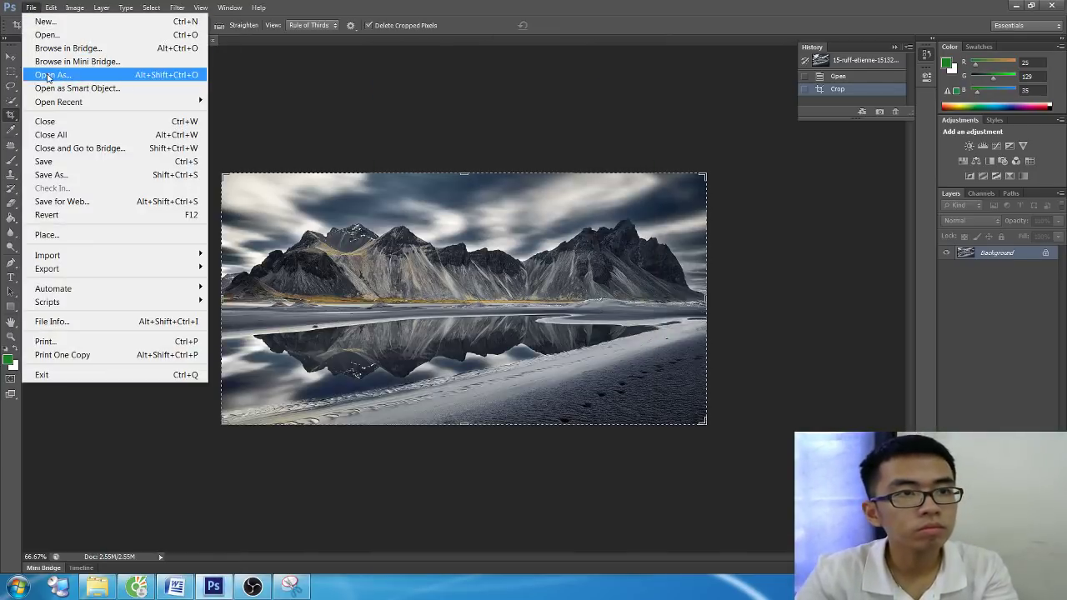
pyautogui.click(62, 172)
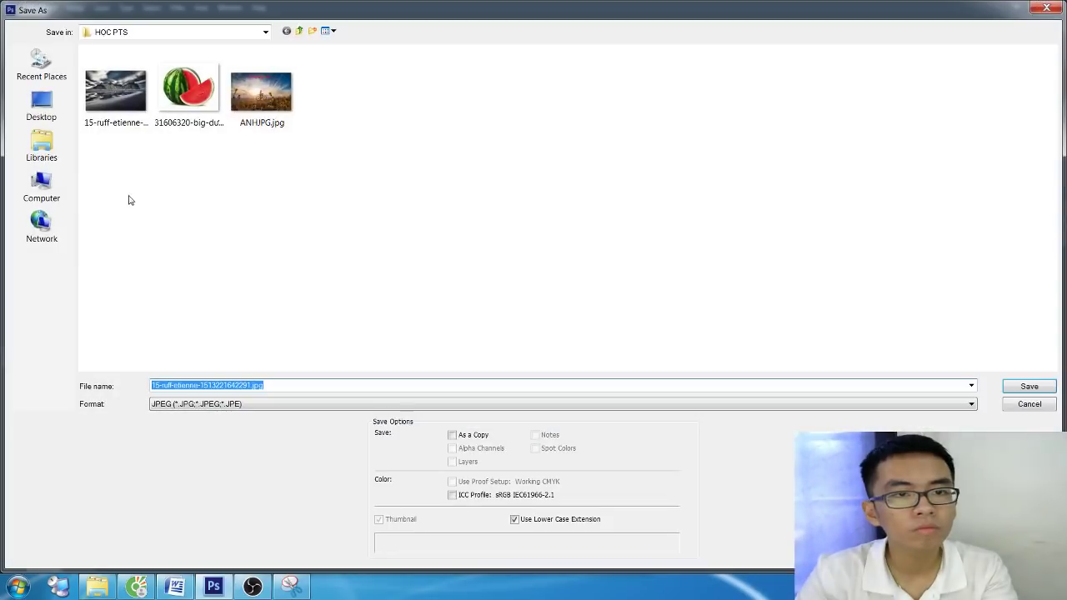
pyautogui.write('ÂNH')
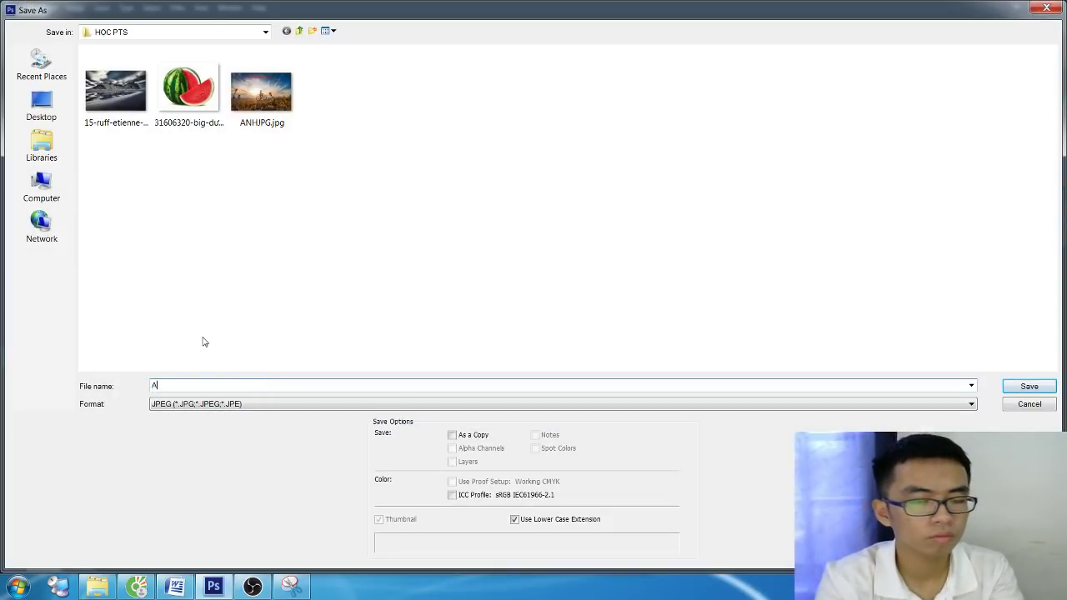
pyautogui.write(' CROP')
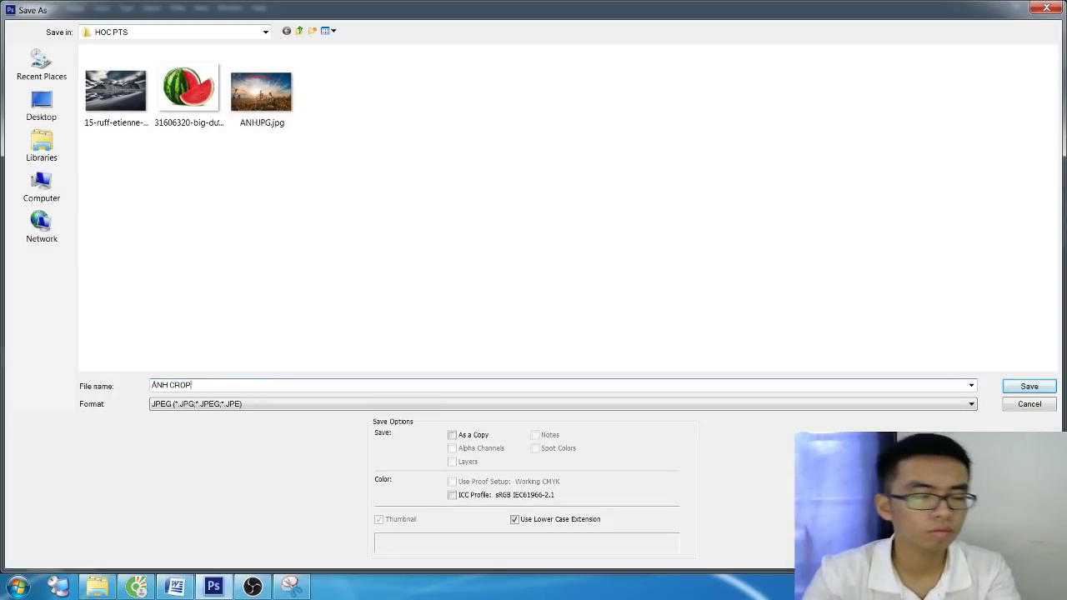
pyautogui.click(185, 405)
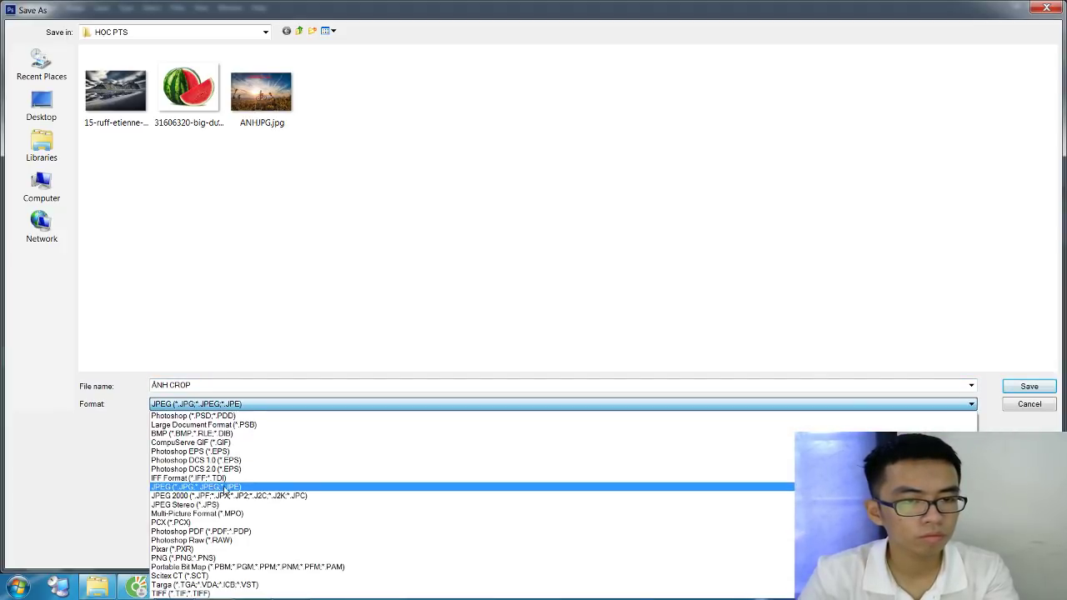
pyautogui.click(225, 488)
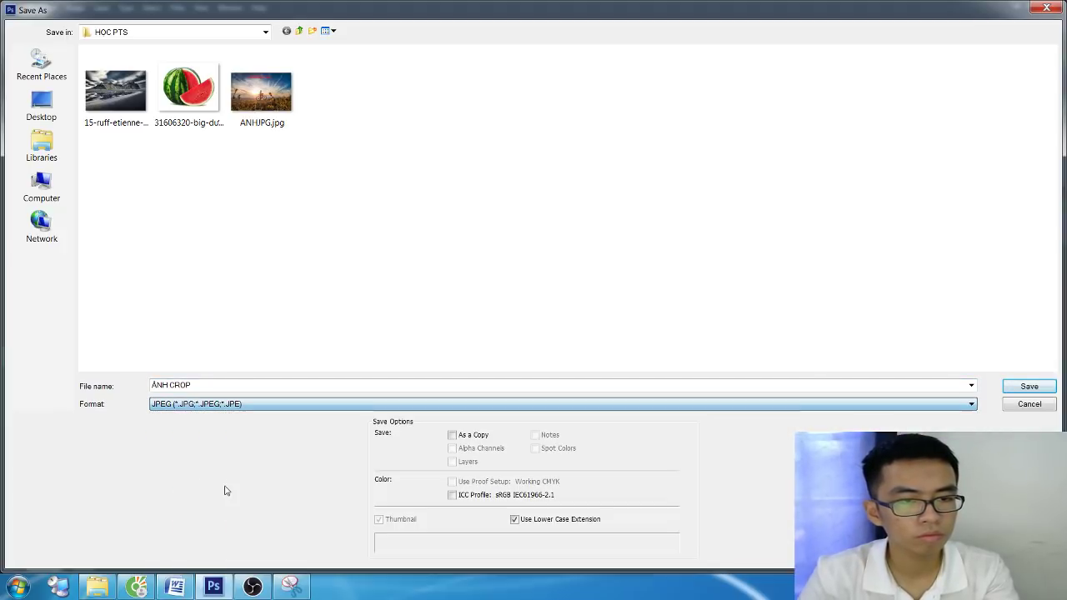
pyautogui.click(1024, 385)
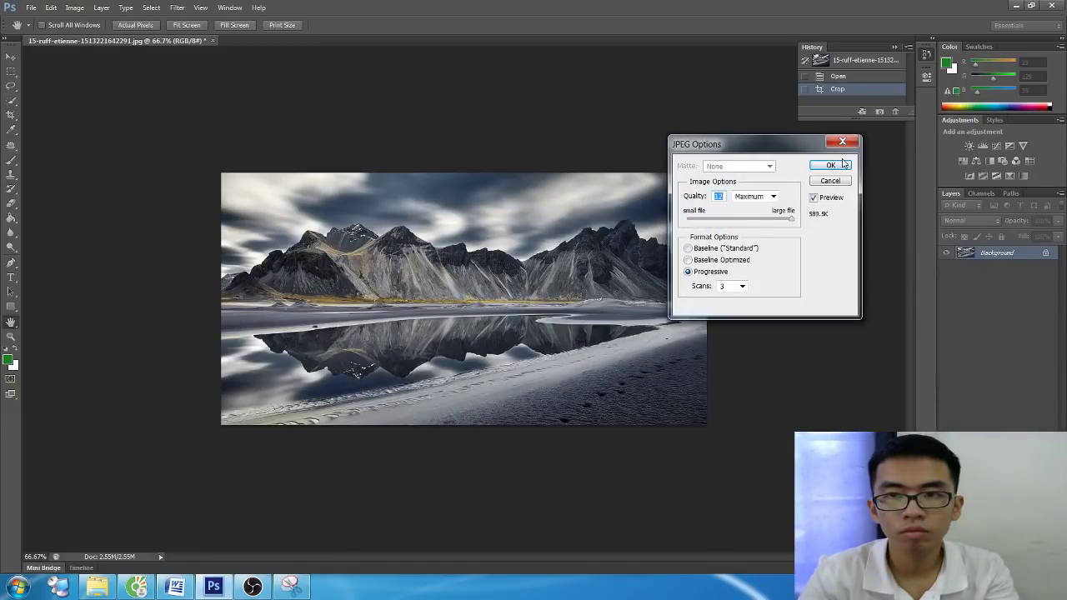
pyautogui.click(830, 165)
pyautogui.click(96, 587)
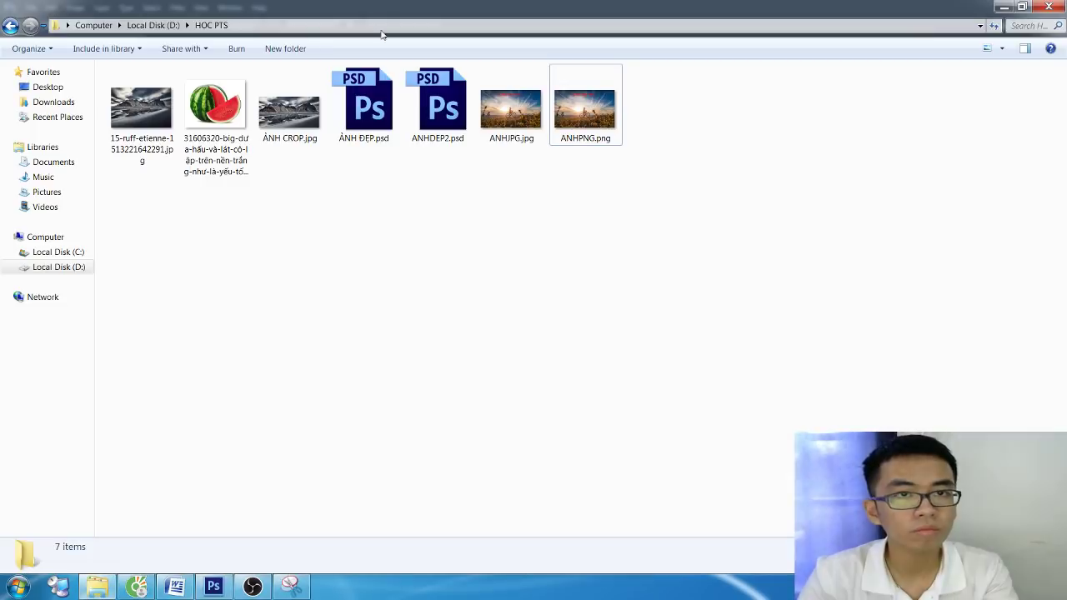
# Open the original photo and ẢNH CROP.jpg in Photo Viewer and flip between them
pyautogui.click(145, 146)
pyautogui.click(279, 140)
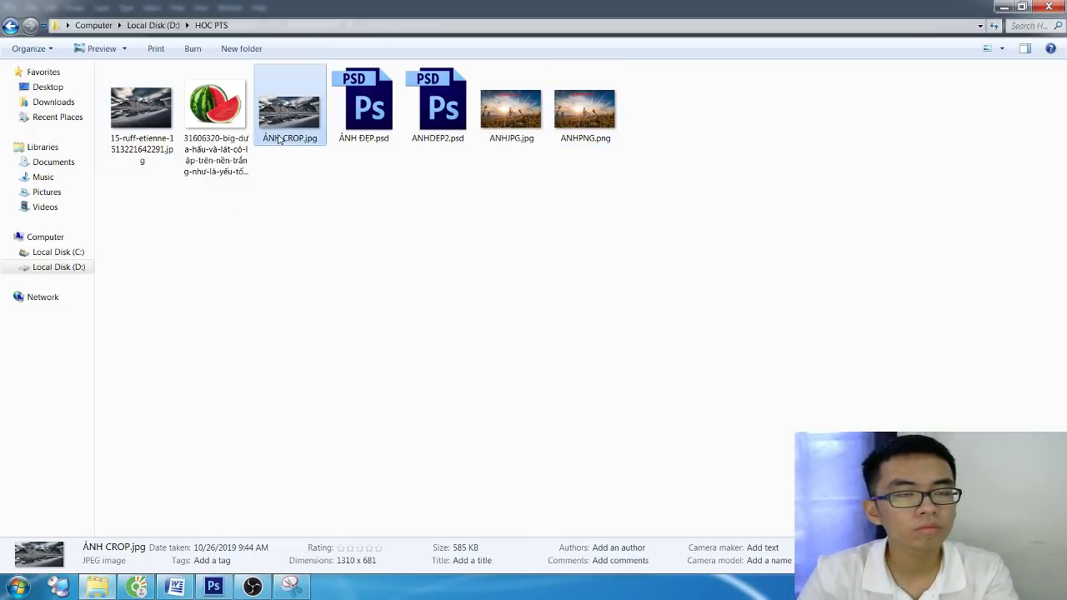
pyautogui.doubleClick(156, 134)
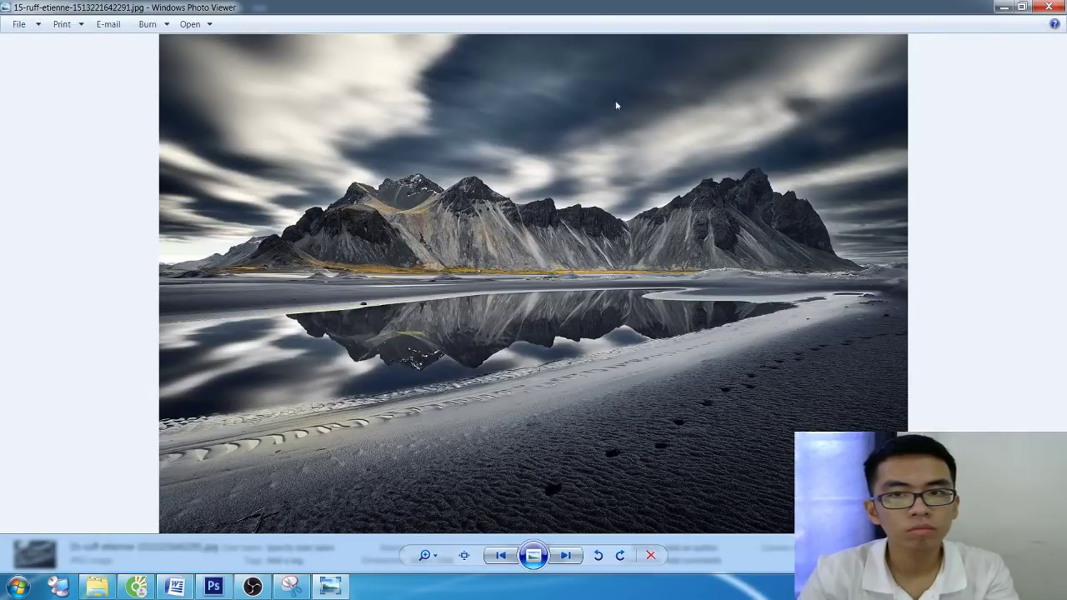
pyautogui.doubleClick(286, 112)
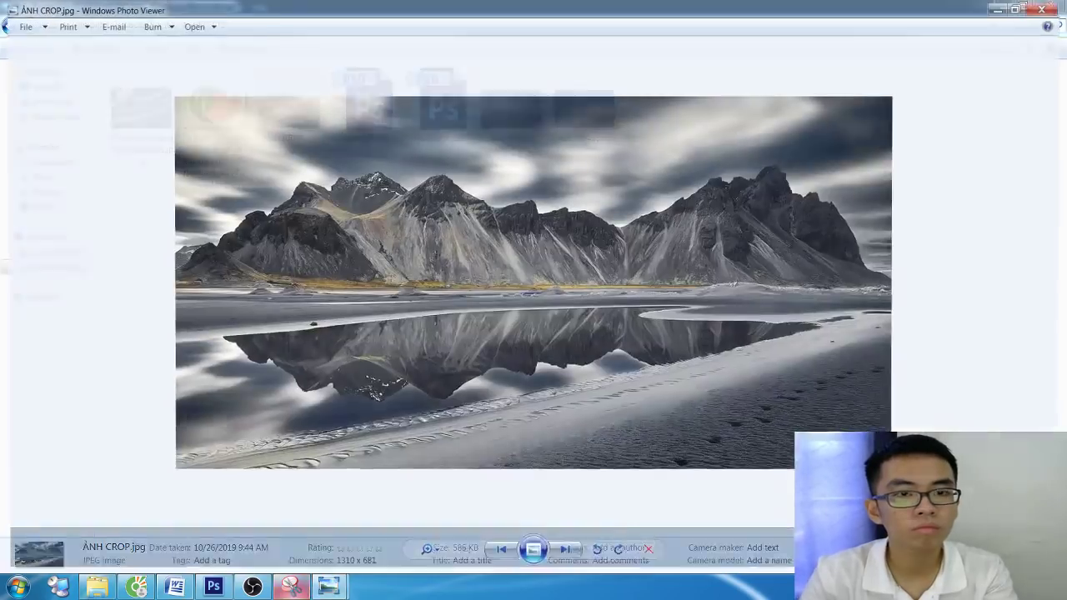
pyautogui.press('Left')
pyautogui.press('Right')
pyautogui.press('Left')
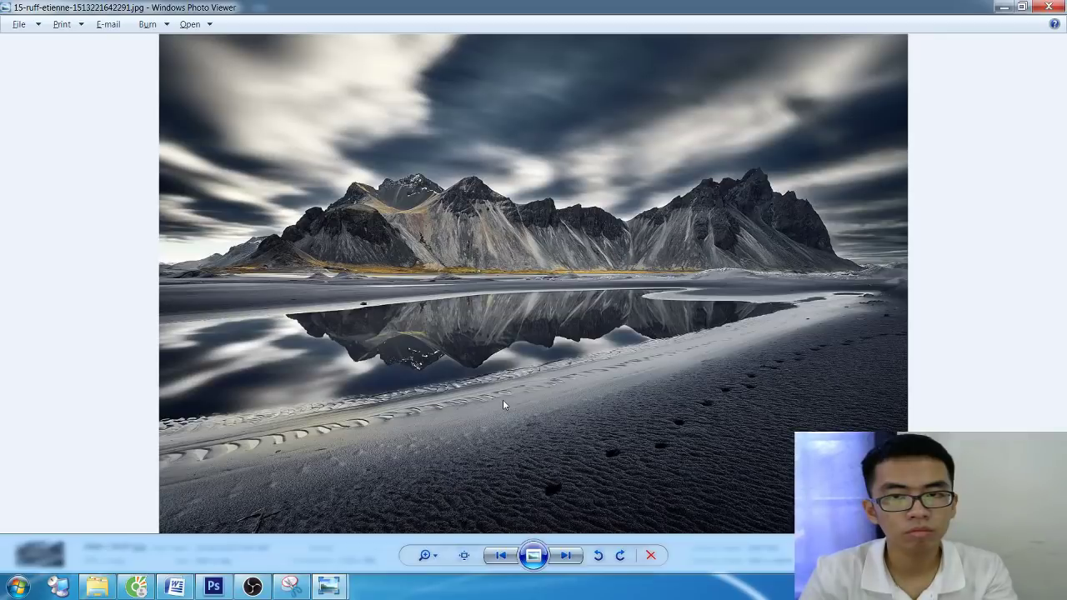
pyautogui.press('Right')
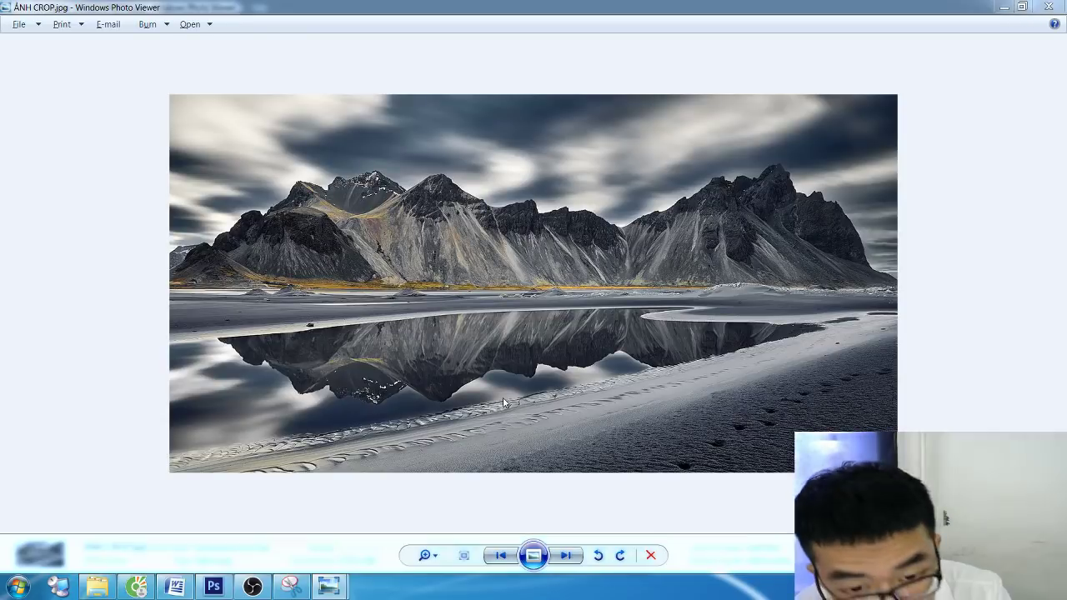
# Switch windows through the taskbar to bring the Word notes back
pyautogui.hotkey('alt', 'Tab')
pyautogui.hotkey('alt', 'Tab')
pyautogui.hotkey('alt', 'Tab')
pyautogui.hotkey('alt', 'Tab')
pyautogui.hotkey('alt', 'Tab')
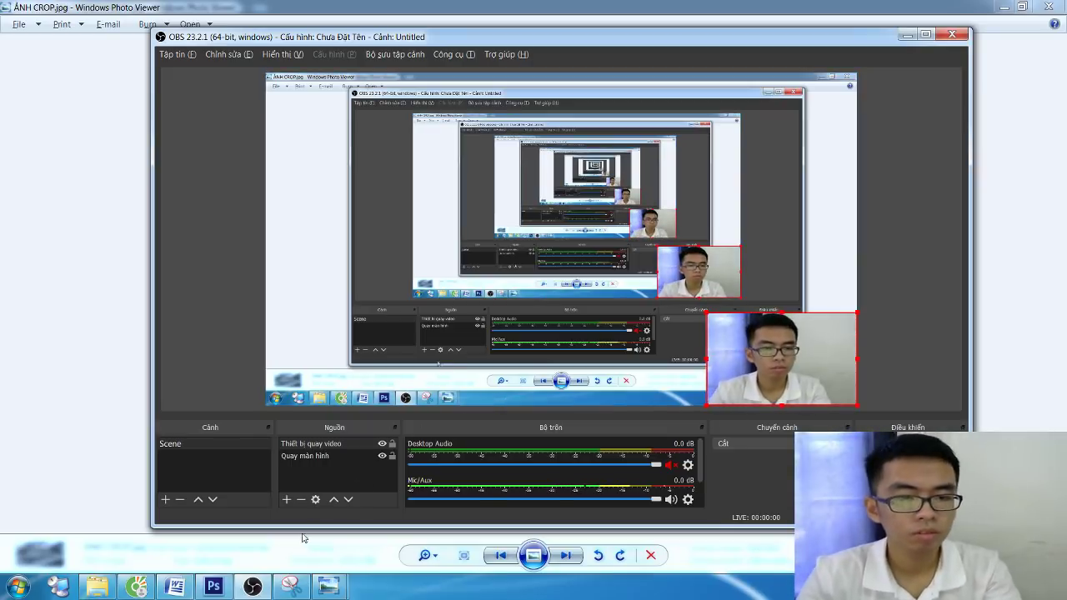
pyautogui.click(253, 587)
pyautogui.click(342, 581)
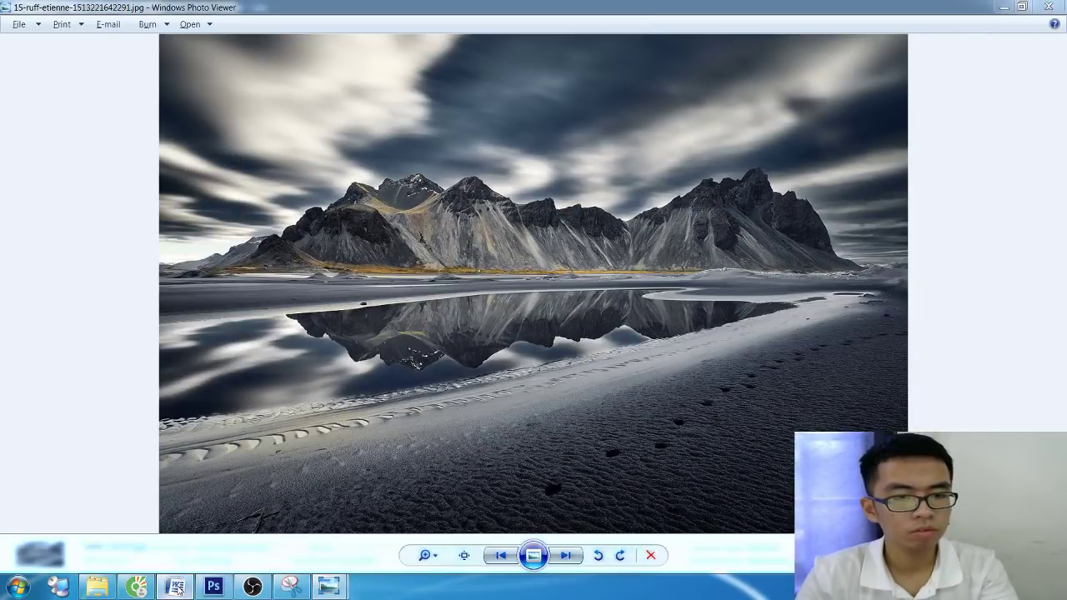
pyautogui.click(175, 586)
# Add the line 'NHƯ VẬY TA ĐÃ CROP XONG…ĐÂY LÀ ẢNH GỐC VÀ ẢNH ĐÃ ĐƯỢC CROP'
pyautogui.press('Return')
pyautogui.write('NHƯ')
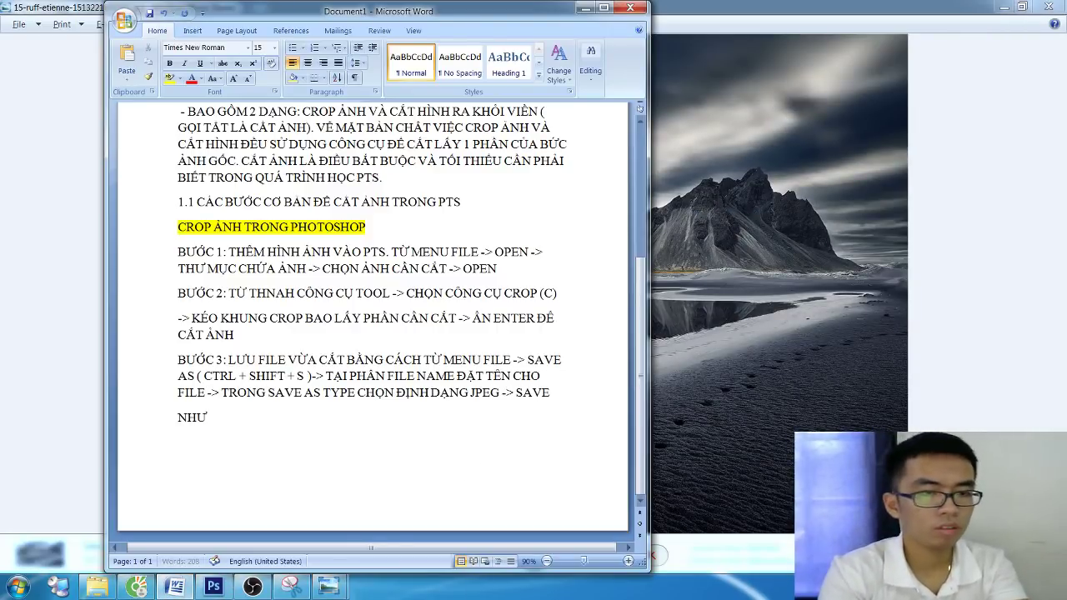
pyautogui.write(' VẬY TA ĐÃ')
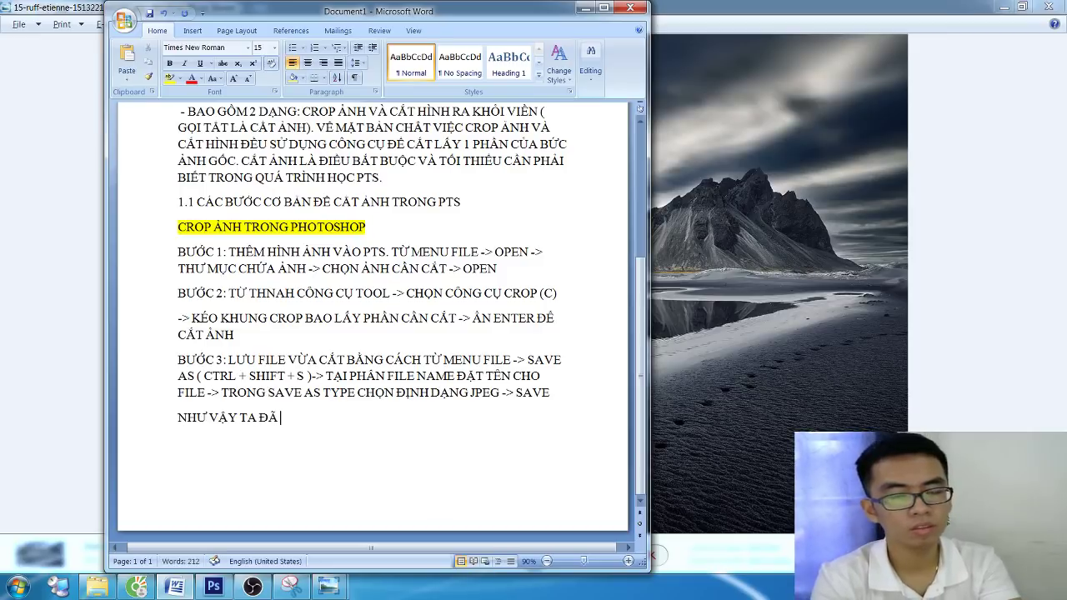
pyautogui.write(' CROP XON')
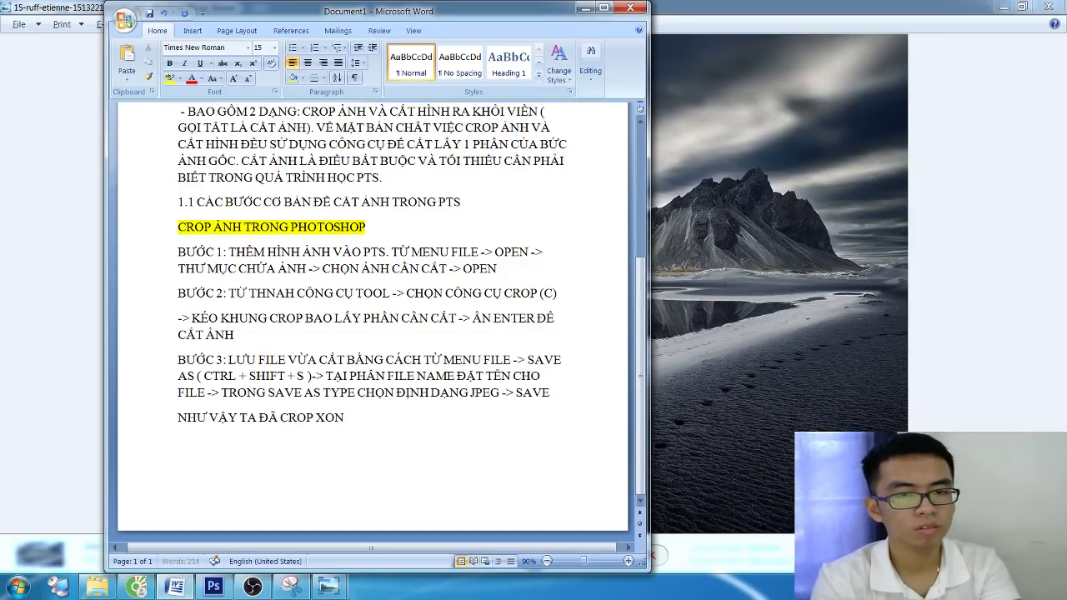
pyautogui.write(' BƯ')
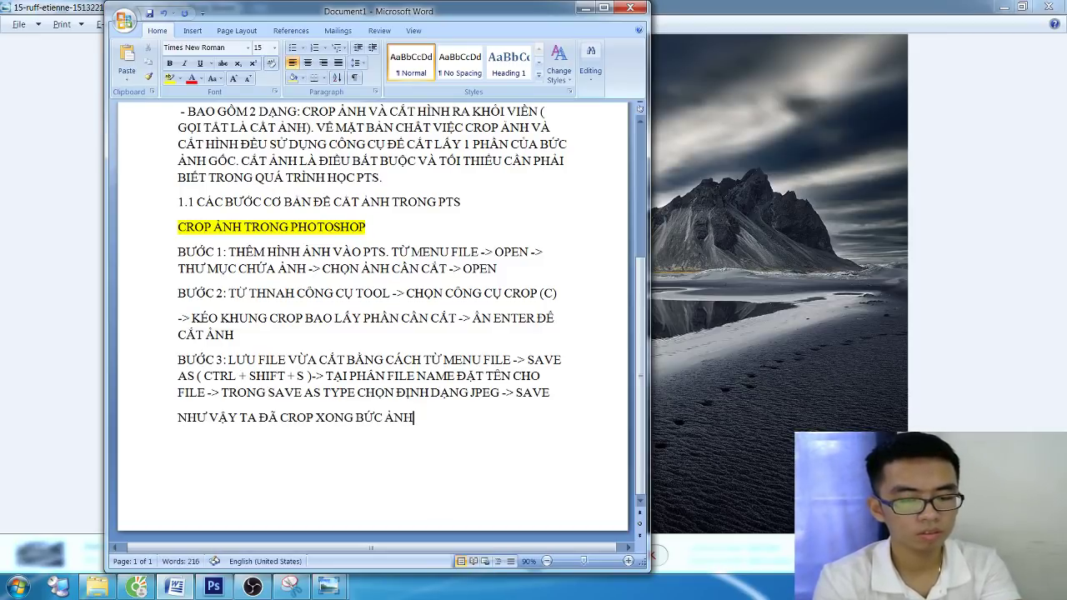
pyautogui.write(', ĐÂY LA')
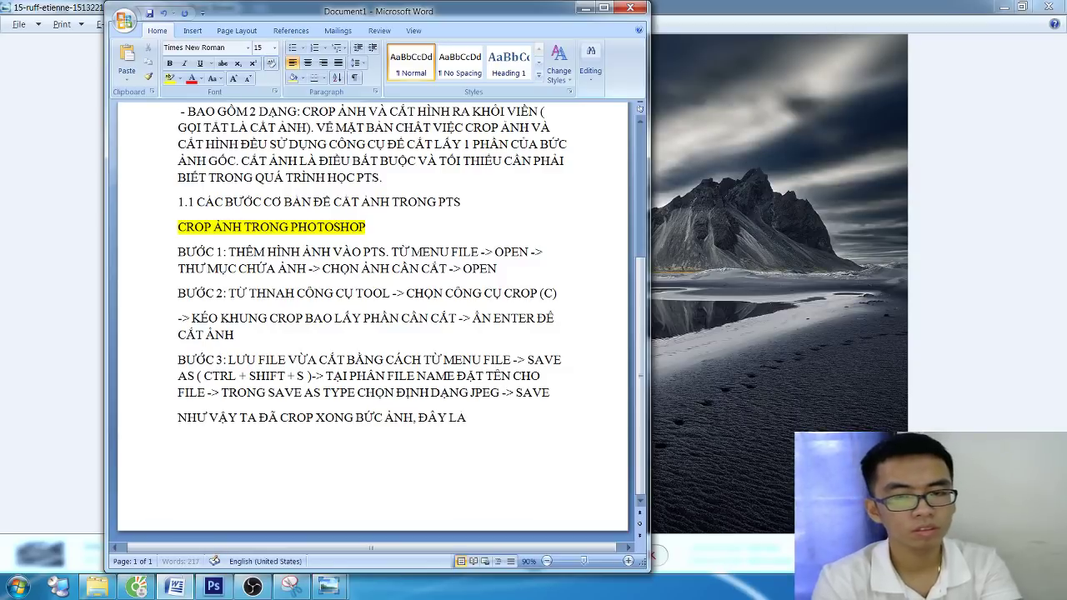
pyautogui.press('BackSpace')
pyautogui.write('À ẢNH GỐC VÀ')
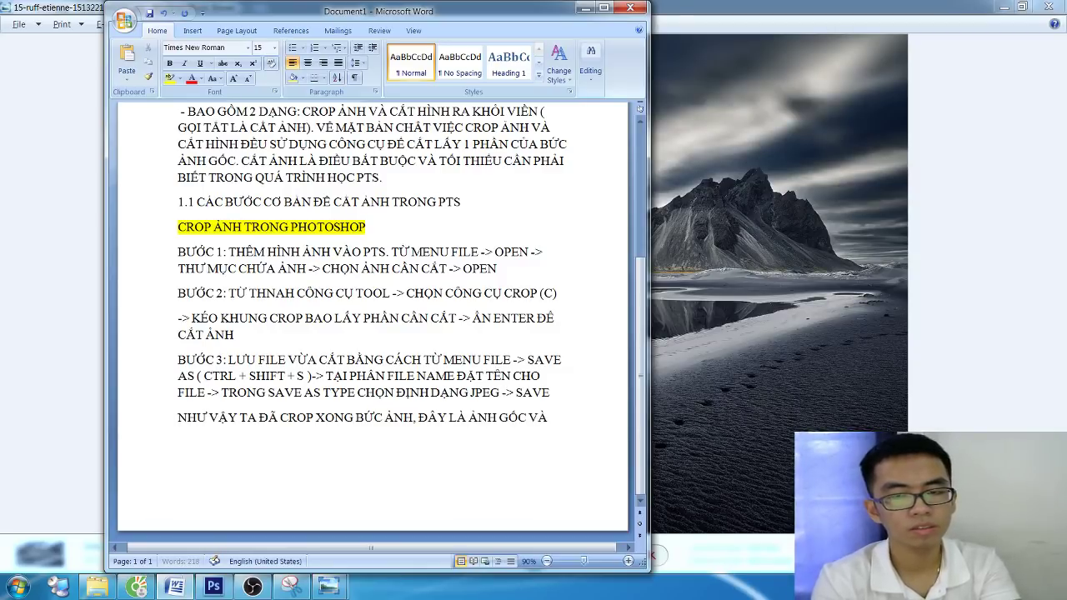
pyautogui.write(' ẢNH D')
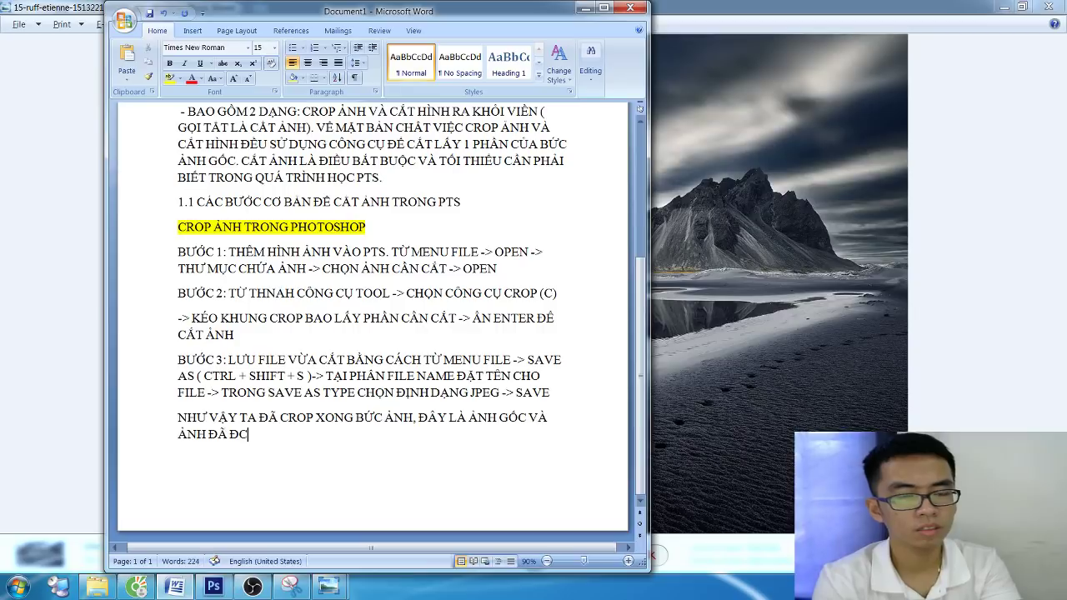
pyautogui.press('BackSpace')
pyautogui.write('ƯỢC')
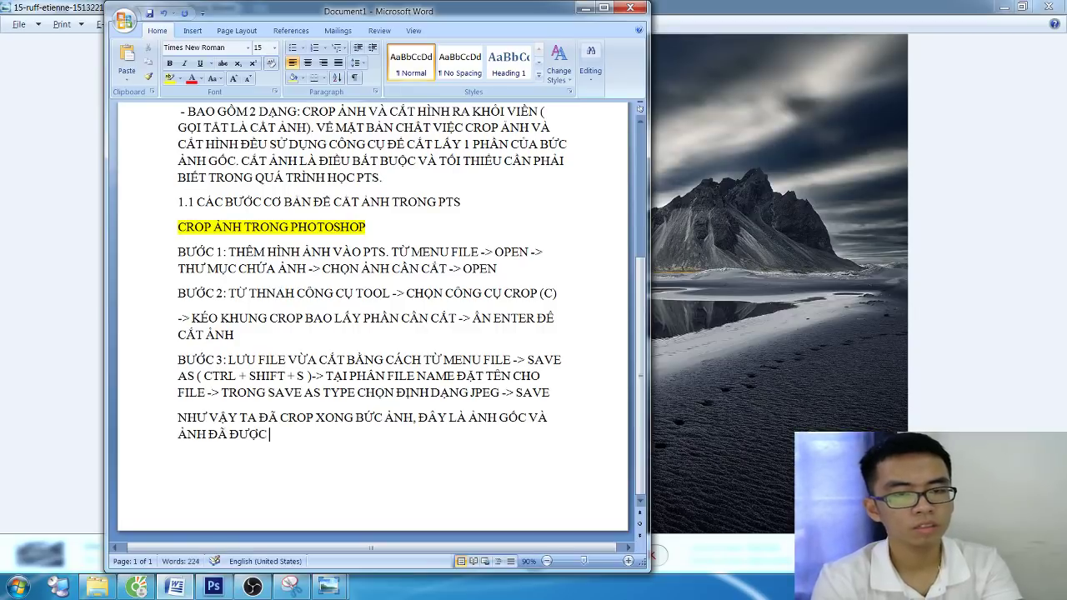
pyautogui.write(' CROP')
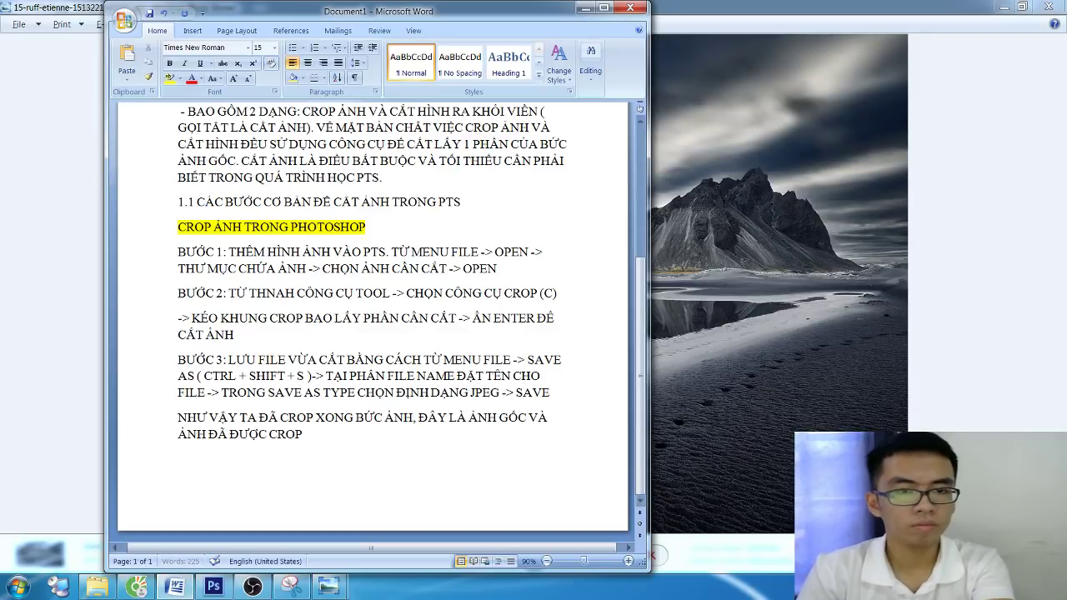
pyautogui.press('Return')
pyautogui.scroll(-2, 365, 436)
pyautogui.scroll(-2, 359, 353)
# Alternate between the original and ẢNH CROP.jpg viewer windows to compare them
pyautogui.click(329, 587)
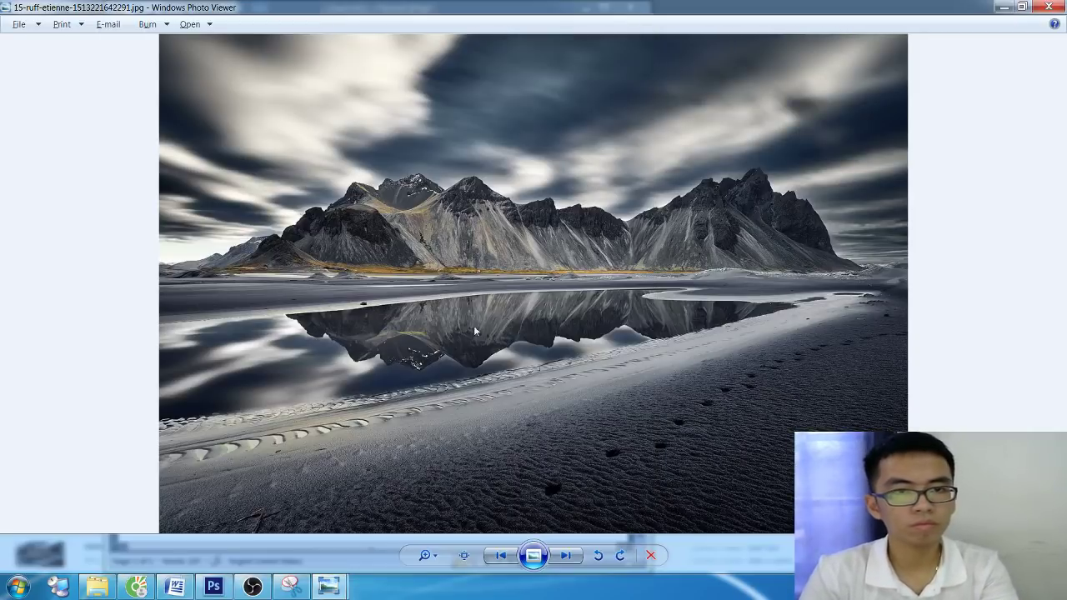
pyautogui.click(447, 500)
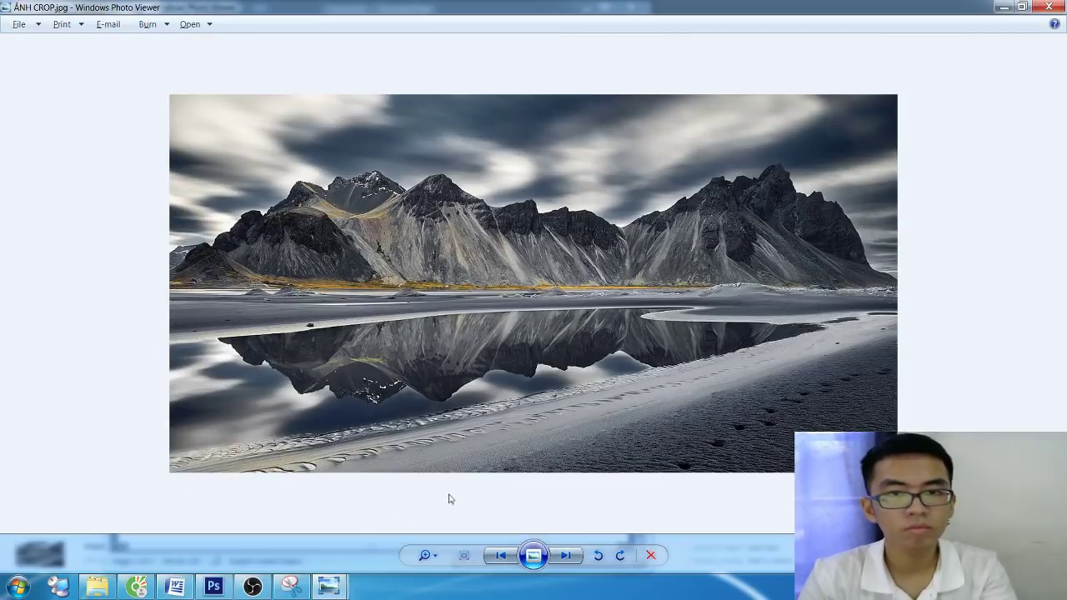
pyautogui.hotkey('alt', 'Tab')
pyautogui.hotkey('alt', 'Tab')
pyautogui.hotkey('alt', 'Tab')
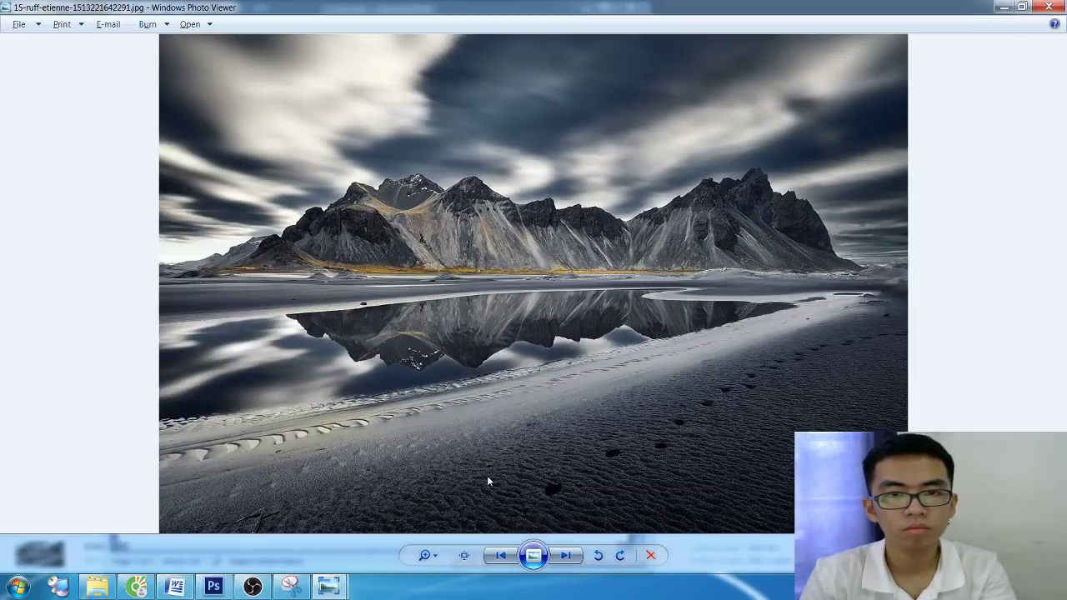
pyautogui.hotkey('alt', 'Tab')
pyautogui.hotkey('alt', 'Tab')
pyautogui.hotkey('alt', 'Tab')
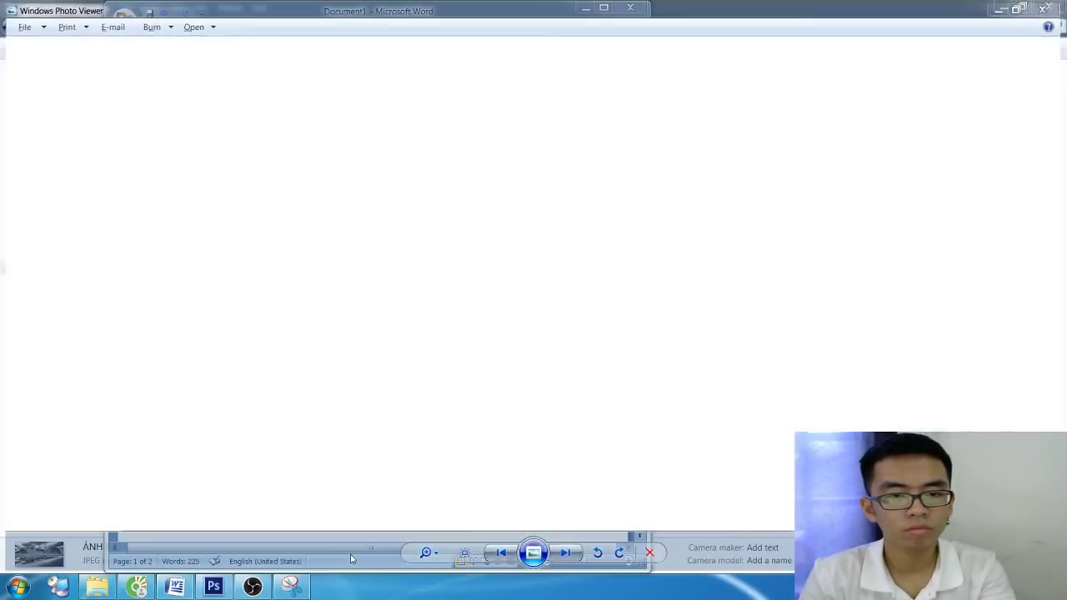
pyautogui.hotkey('alt', 'Tab')
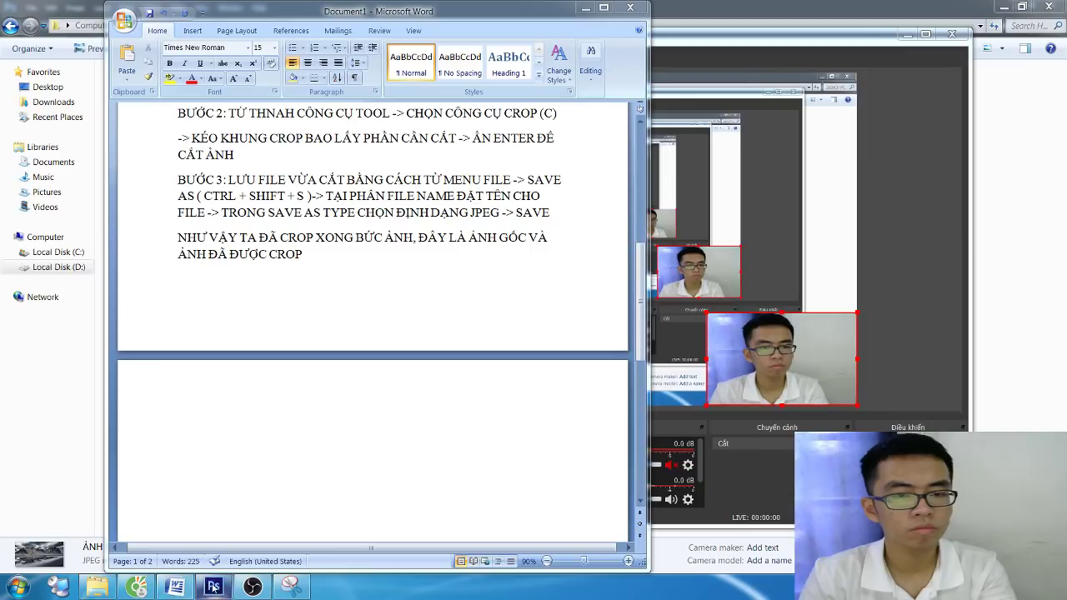
pyautogui.click(213, 587)
pyautogui.click(175, 586)
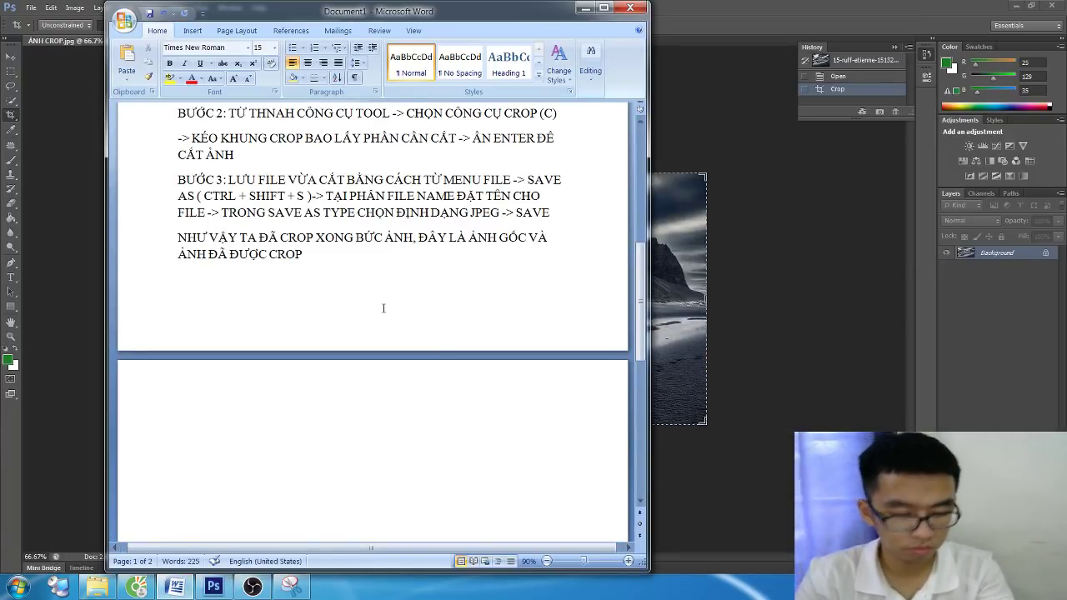
pyautogui.scroll(3, 384, 308)
pyautogui.scroll(-1, 384, 308)
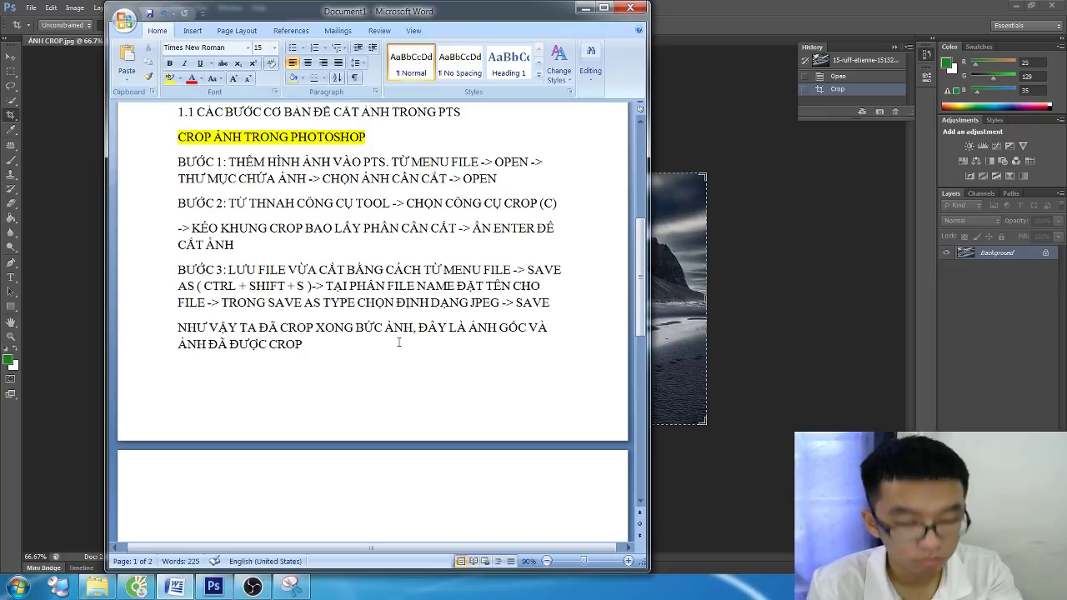
pyautogui.press('Return')
pyautogui.press('Return')
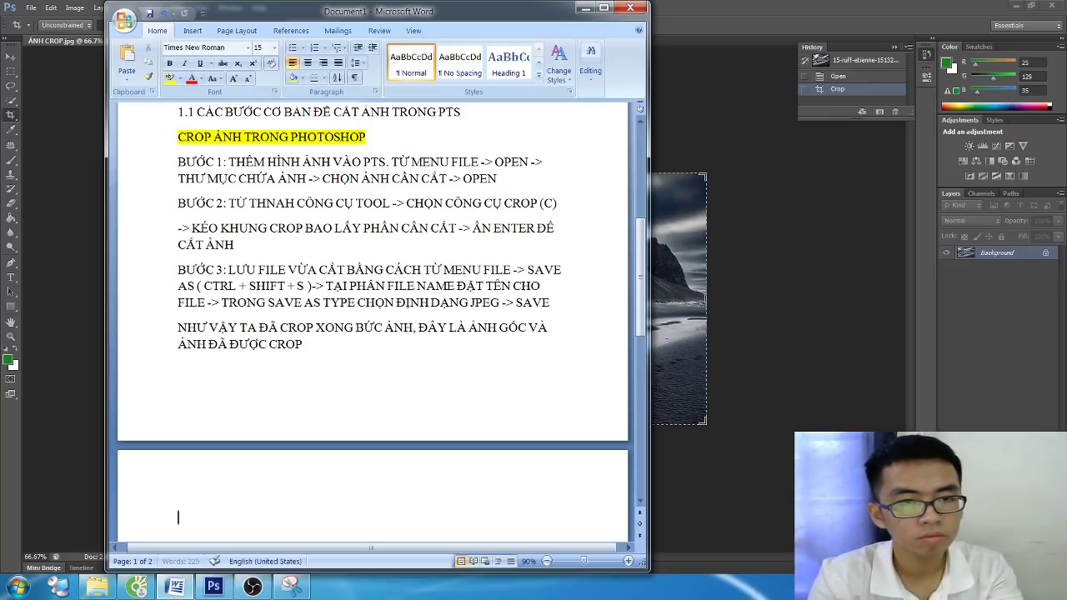
pyautogui.write('1.2')
# Type the 'CÁC BƯỚC CƠ BẢN' heading for section 1.2 and the BƯỚC 1 / BƯỚC 2 lines
pyautogui.scroll(-3, 405, 333)
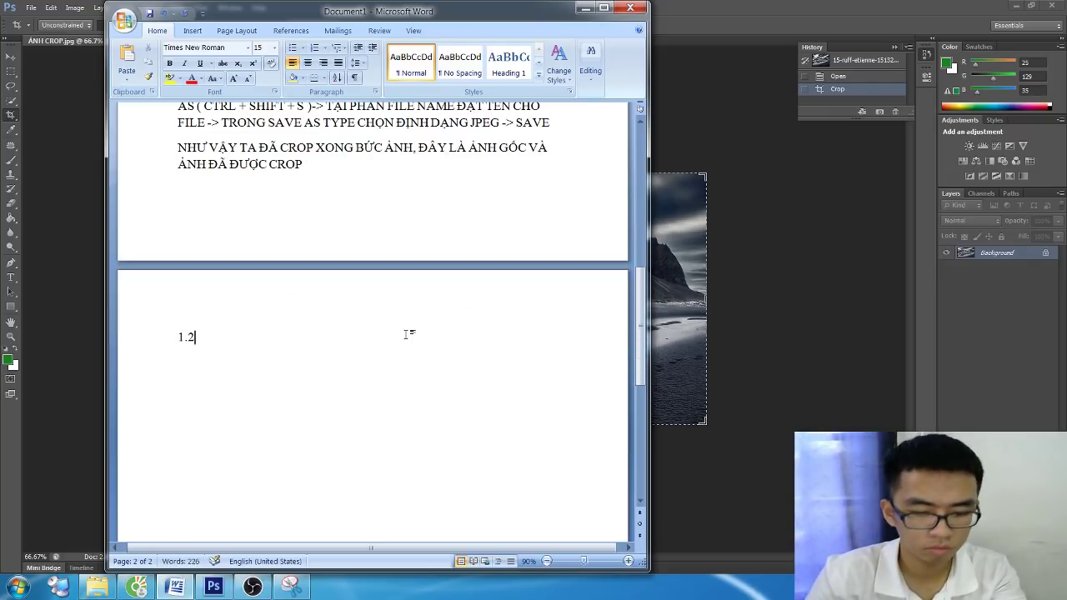
pyautogui.write(' CÁC BƯỚC')
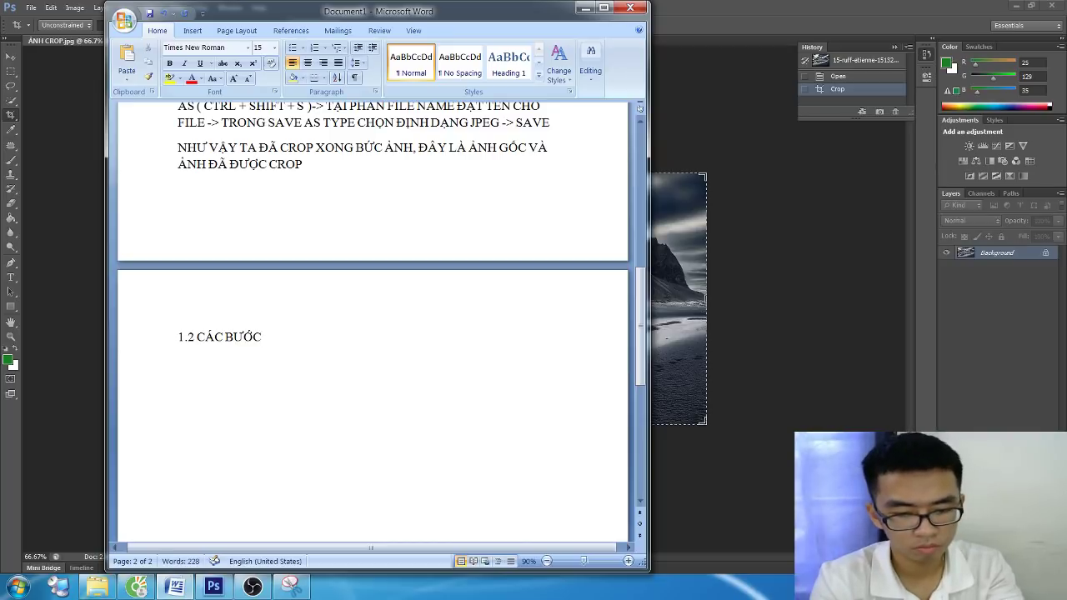
pyautogui.write(' CƠ BA')
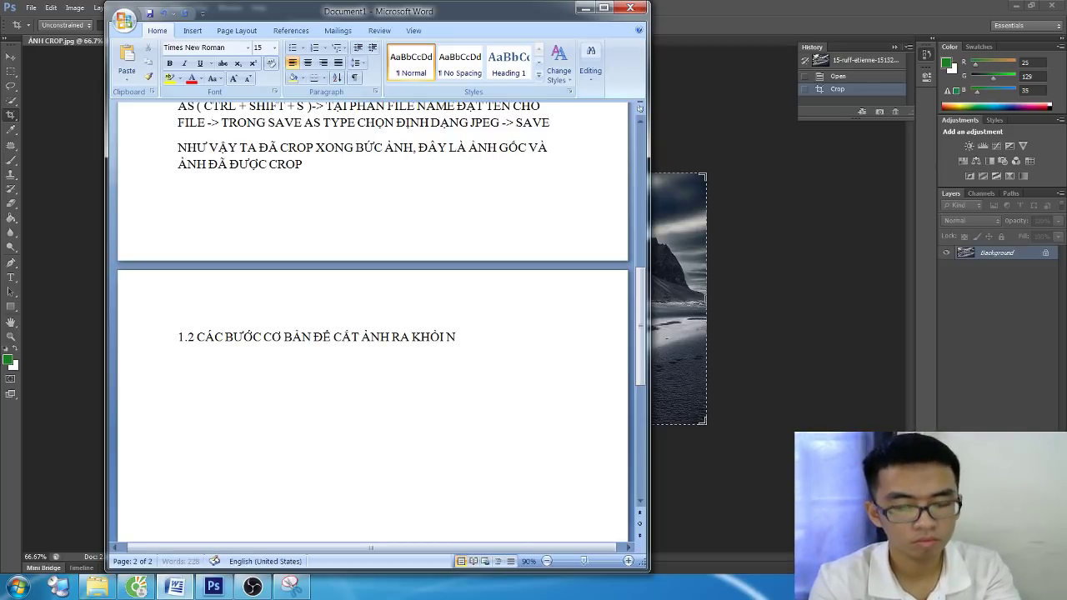
pyautogui.write('ỀN')
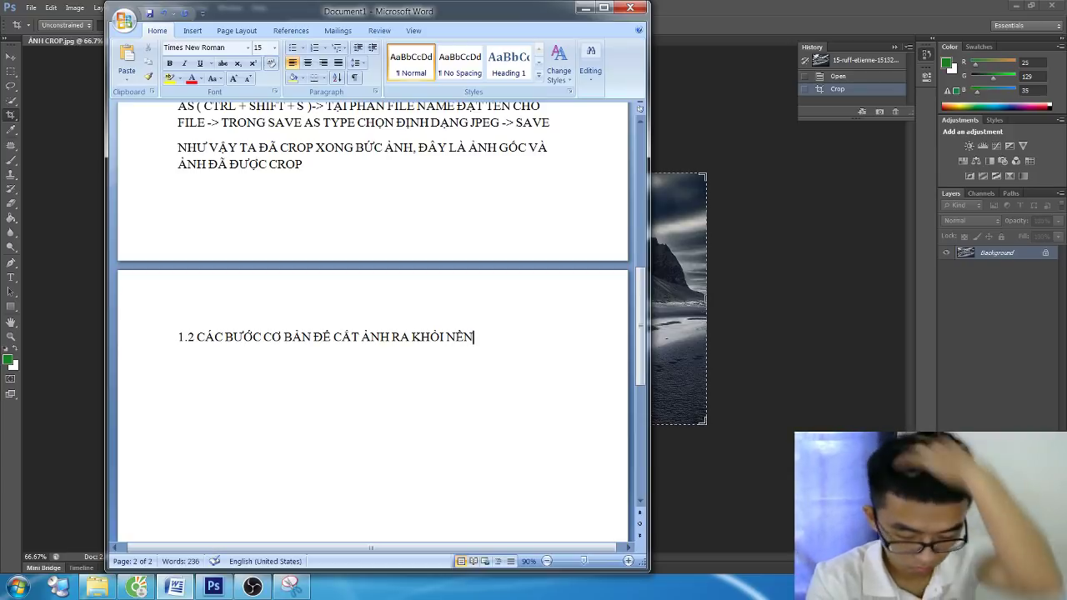
pyautogui.press('Return')
pyautogui.write('BỨC')
pyautogui.press('BackSpace')
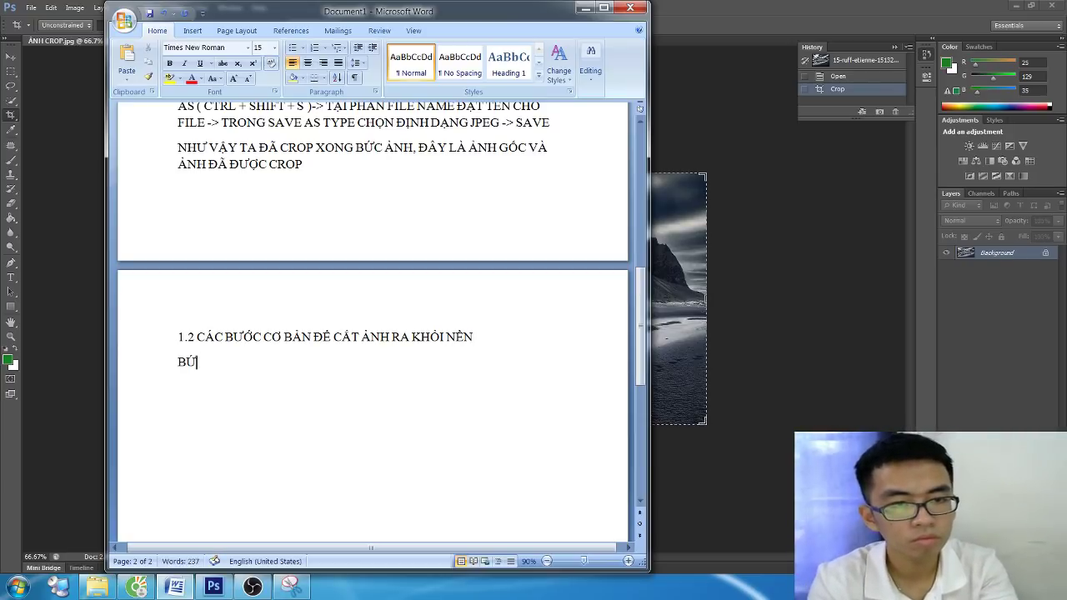
pyautogui.write('ỚC 1:')
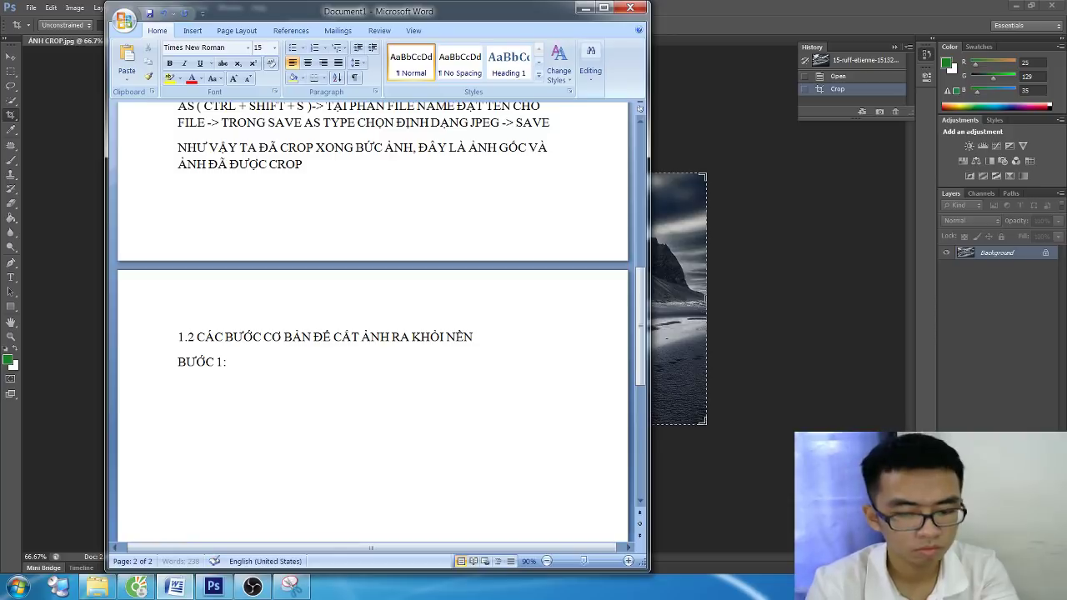
pyautogui.write(' THÊM ẢNH')
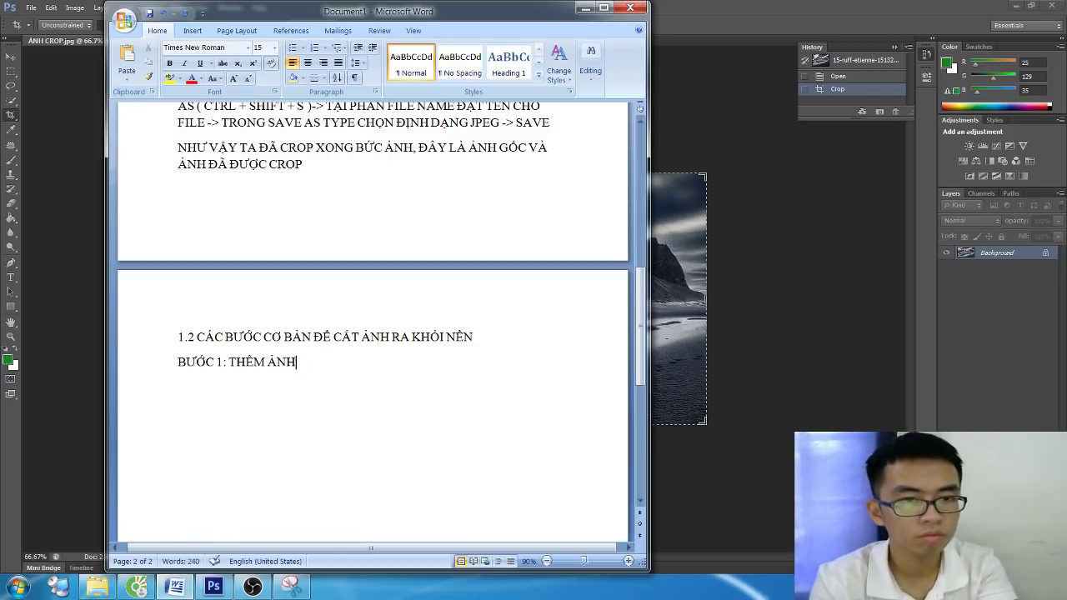
pyautogui.write('BƯỚC 2')
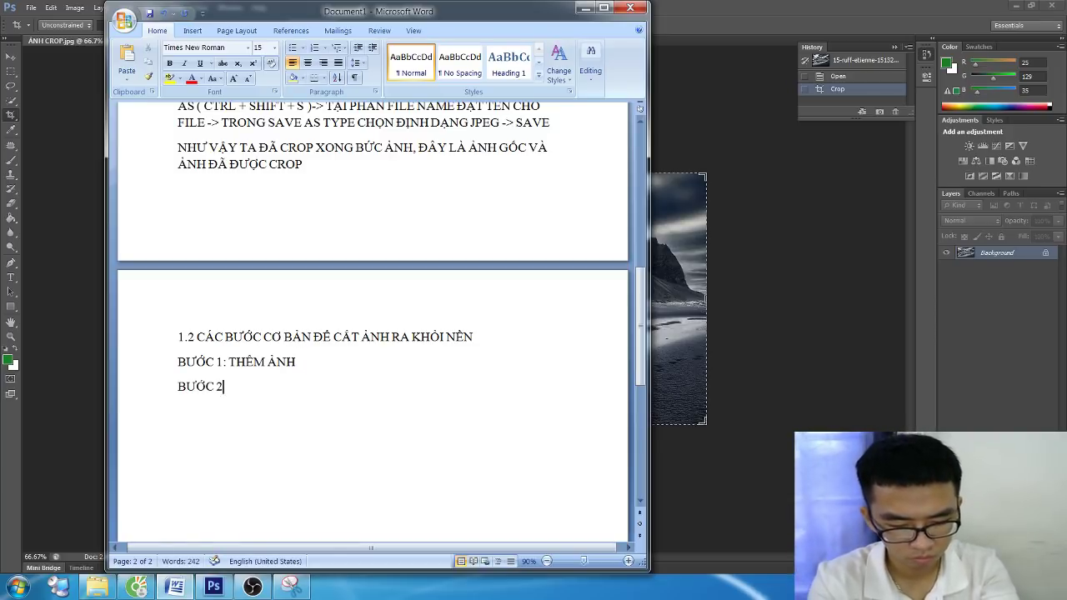
pyautogui.write(': SƯ')
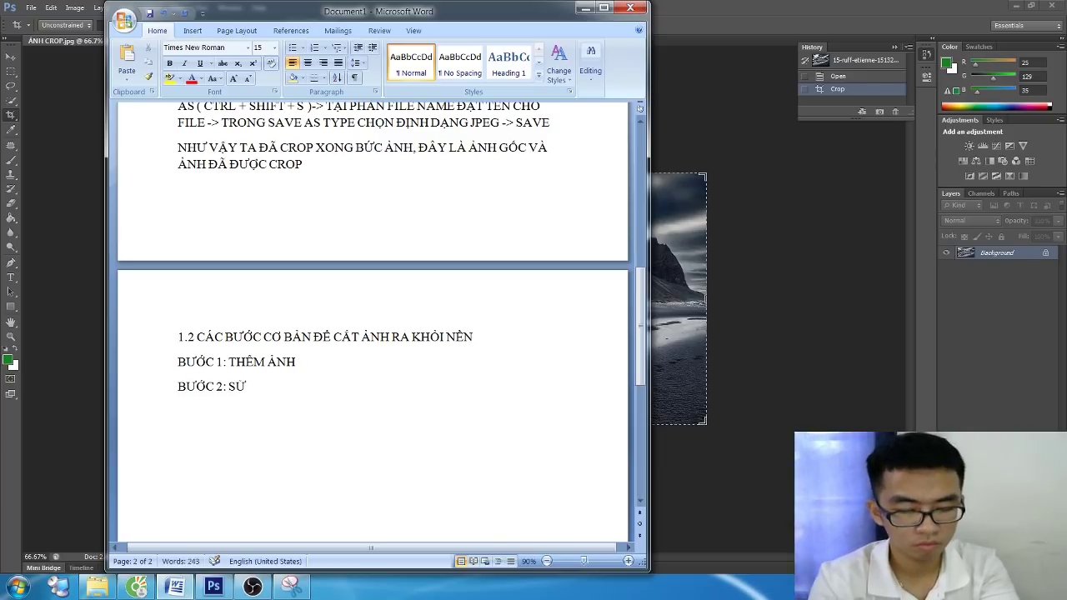
pyautogui.write(' DUNG CÔNG CỤ')
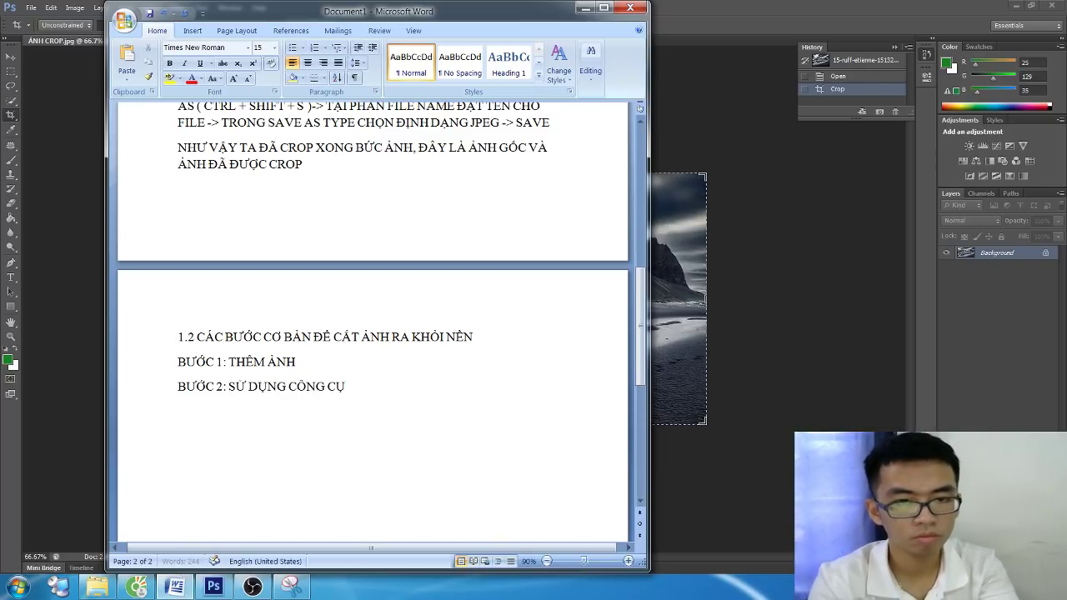
pyautogui.write(' TẠO VÙNG CHỌN')
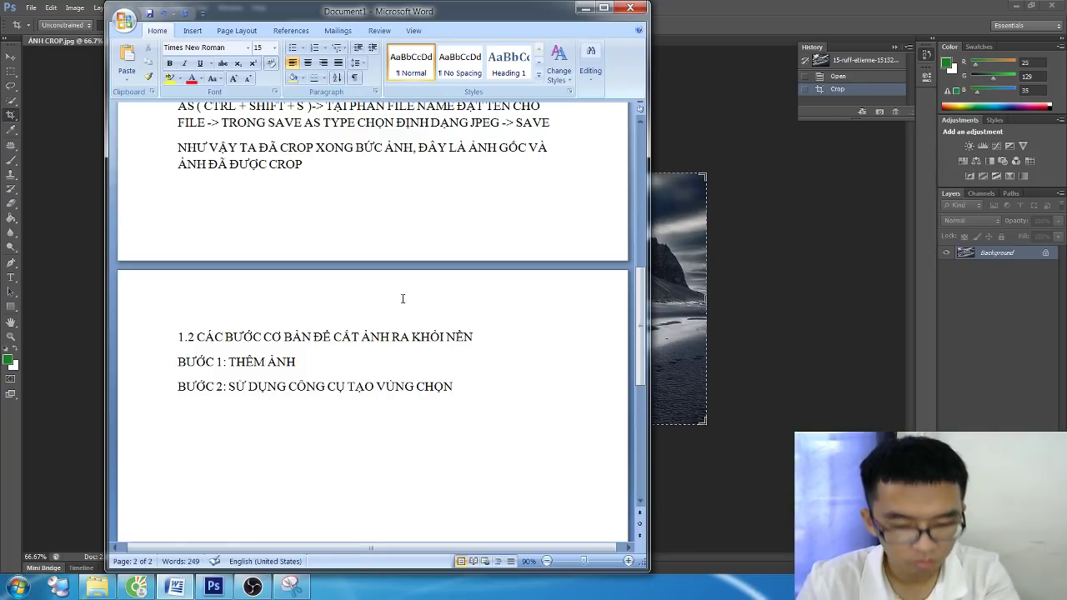
pyautogui.hotkey('alt', 'Tab')
# Close the cropped mountain image and open the watermelon photo from HỌC PTS
pyautogui.hotkey('ctrl', 'w')
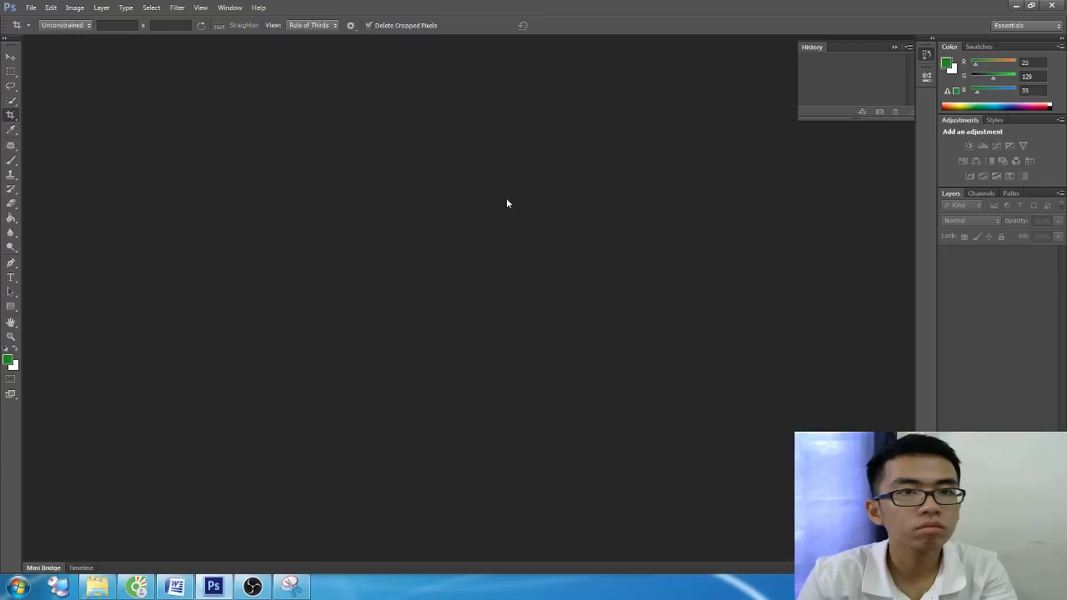
pyautogui.click(30, 7)
pyautogui.click(42, 34)
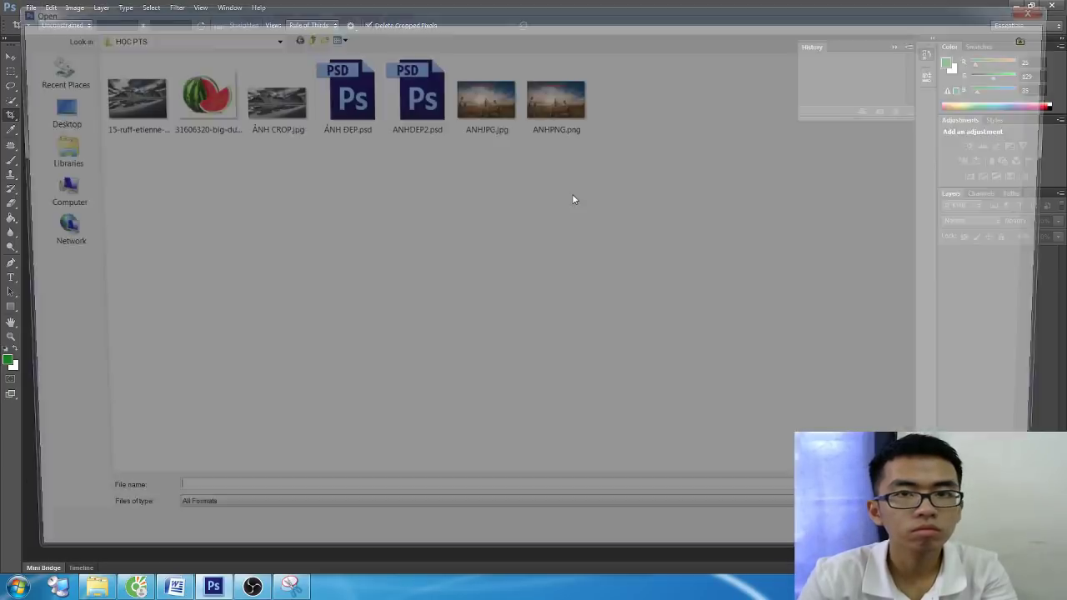
pyautogui.click(189, 101)
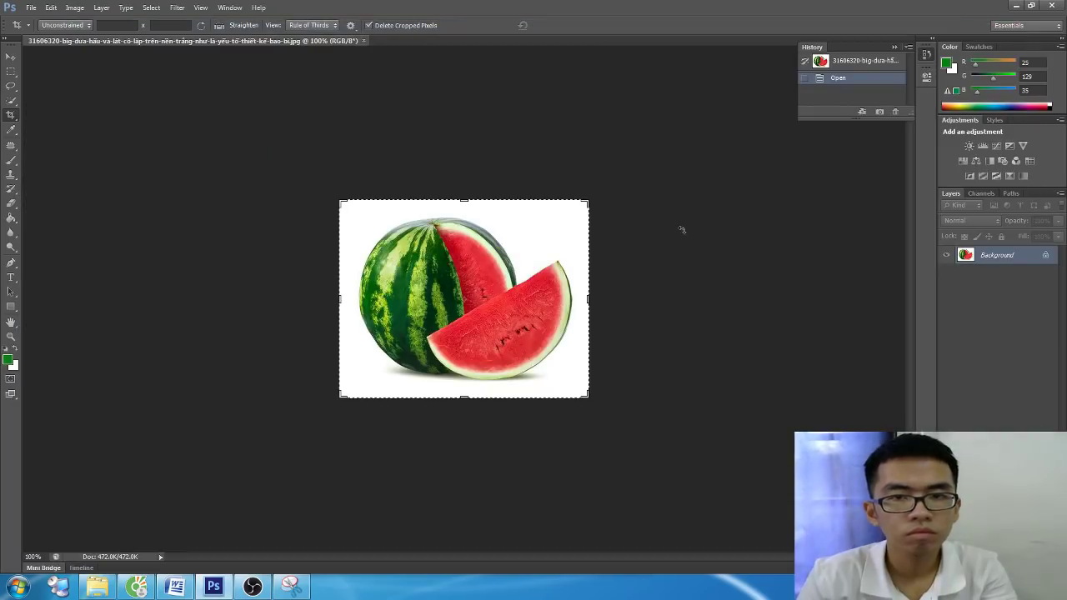
# Select the Lasso Tool from the selection tools in the toolbar
pyautogui.click(11, 71)
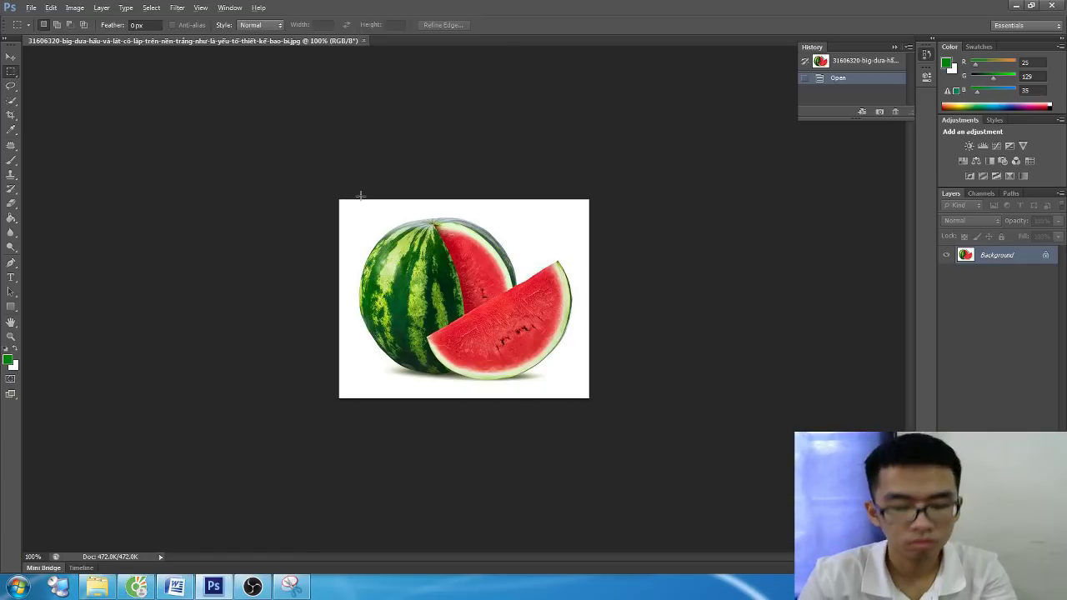
pyautogui.press('alt')
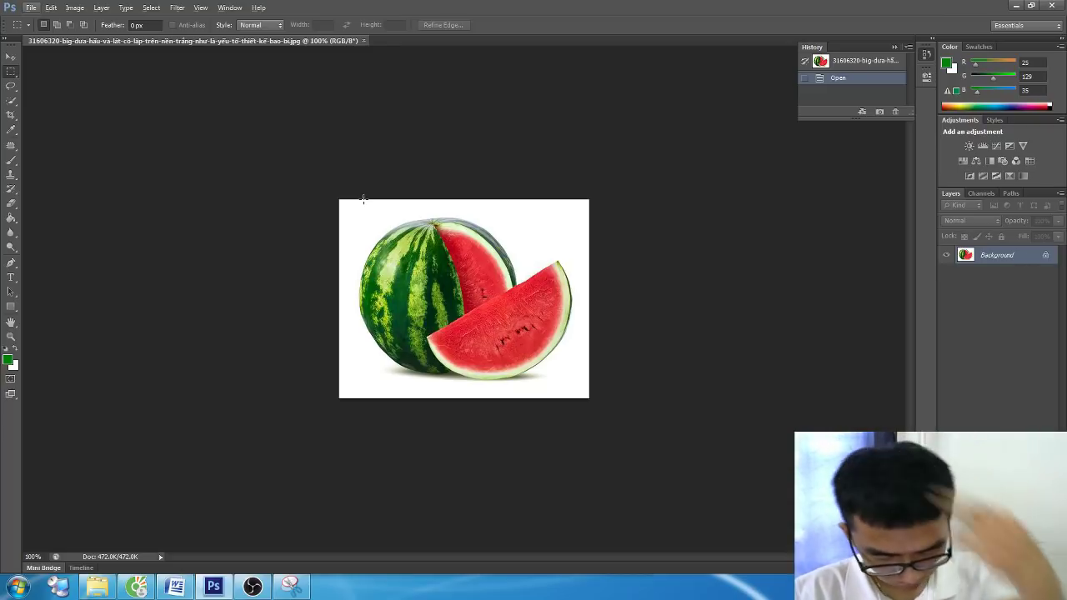
pyautogui.click(8, 89)
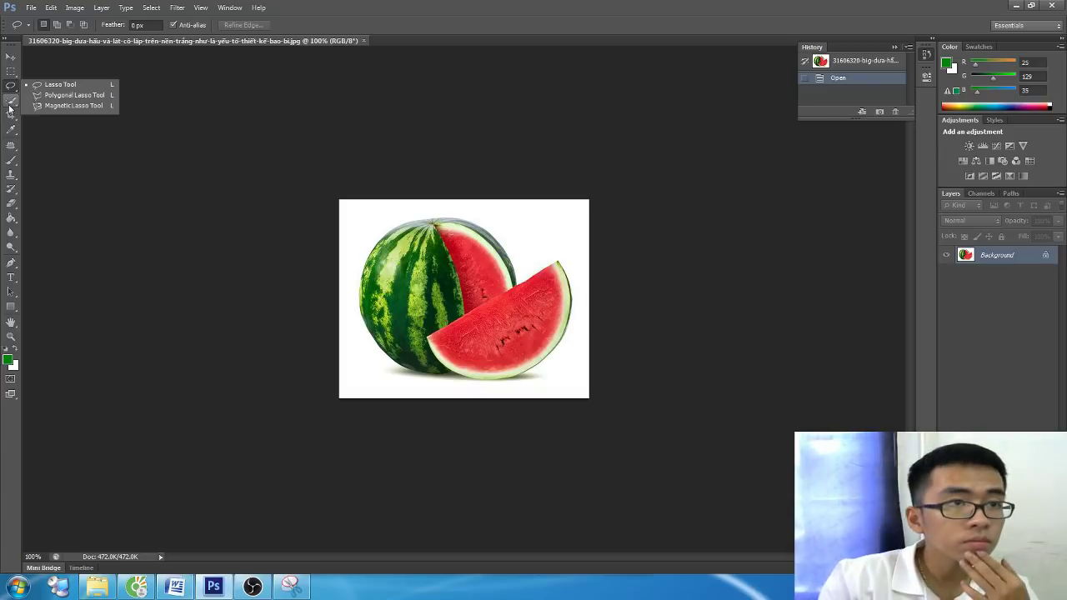
# Draw a freehand lasso loop around the whole watermelon and its slice
pyautogui.click(60, 84)
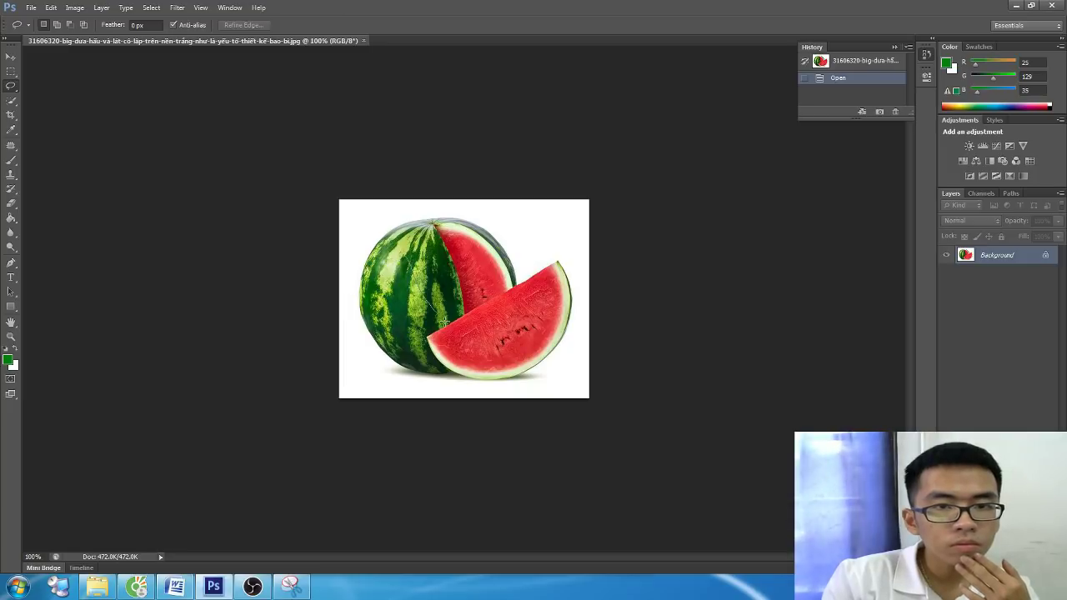
pyautogui.moveTo(402, 254); pyautogui.dragTo(436, 310)
pyautogui.hotkey('ctrl', 'z')
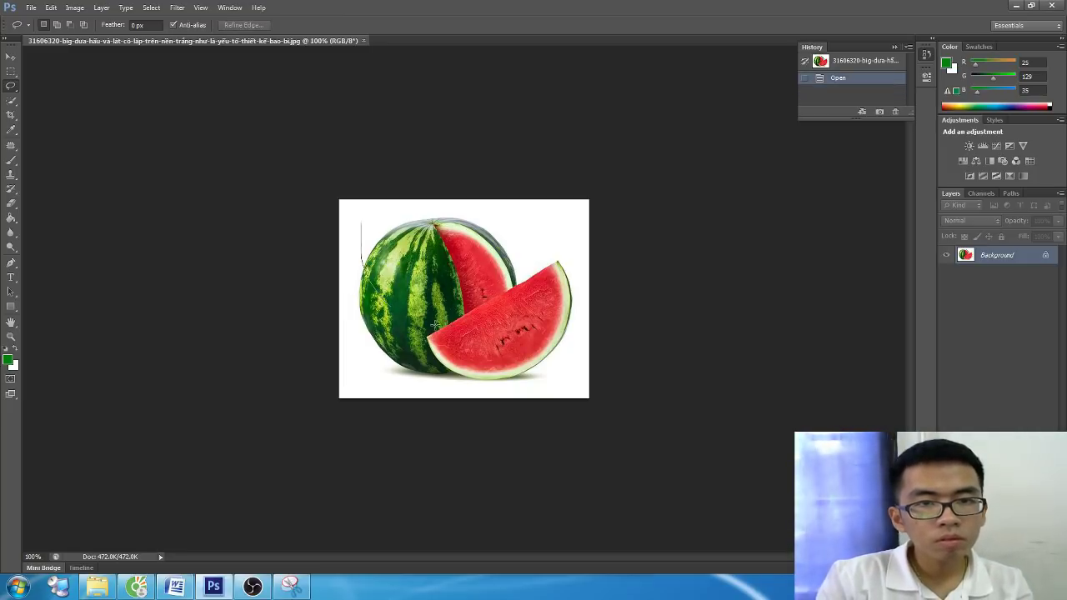
pyautogui.hotkey('ctrl', 'z')
pyautogui.moveTo(560, 358)
pyautogui.mouseDown()
pyautogui.moveTo(367, 250)
pyautogui.moveTo(508, 218)
pyautogui.mouseUp()
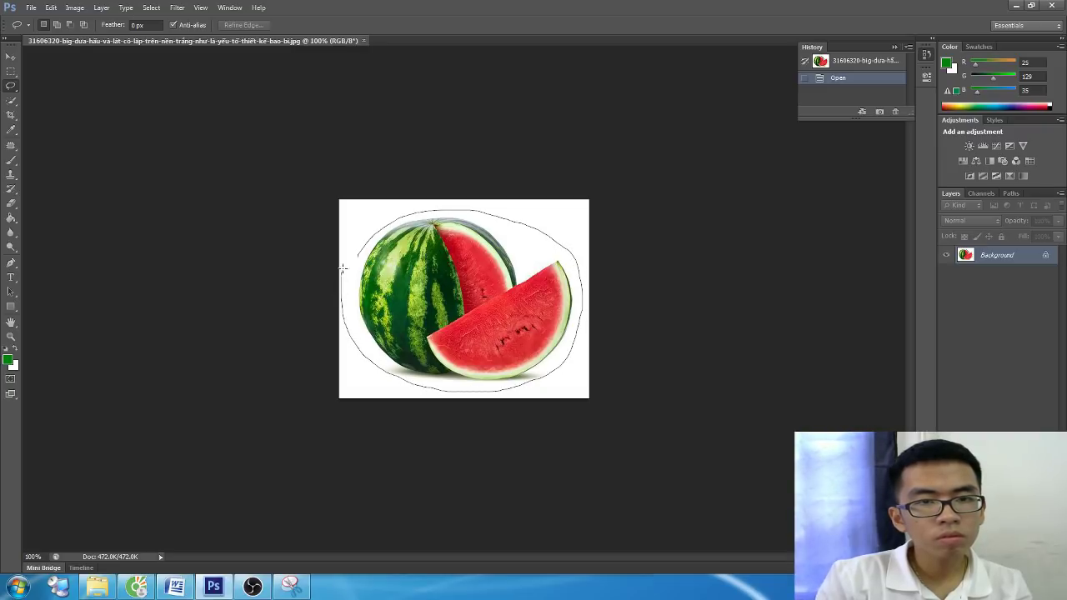
pyautogui.moveTo(359, 253); pyautogui.dragTo(359, 255)
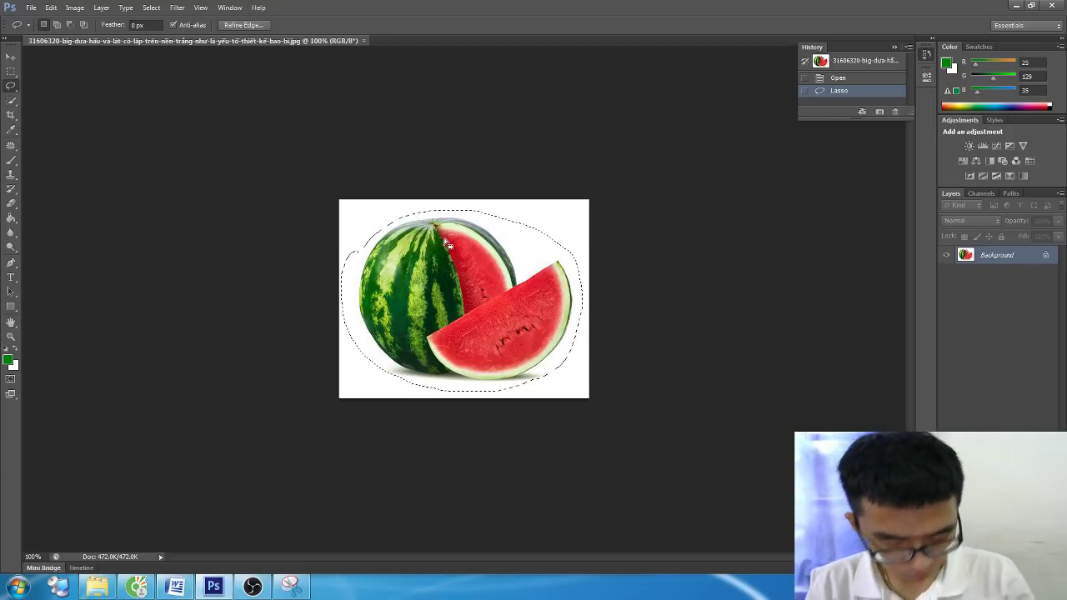
pyautogui.click(151, 8)
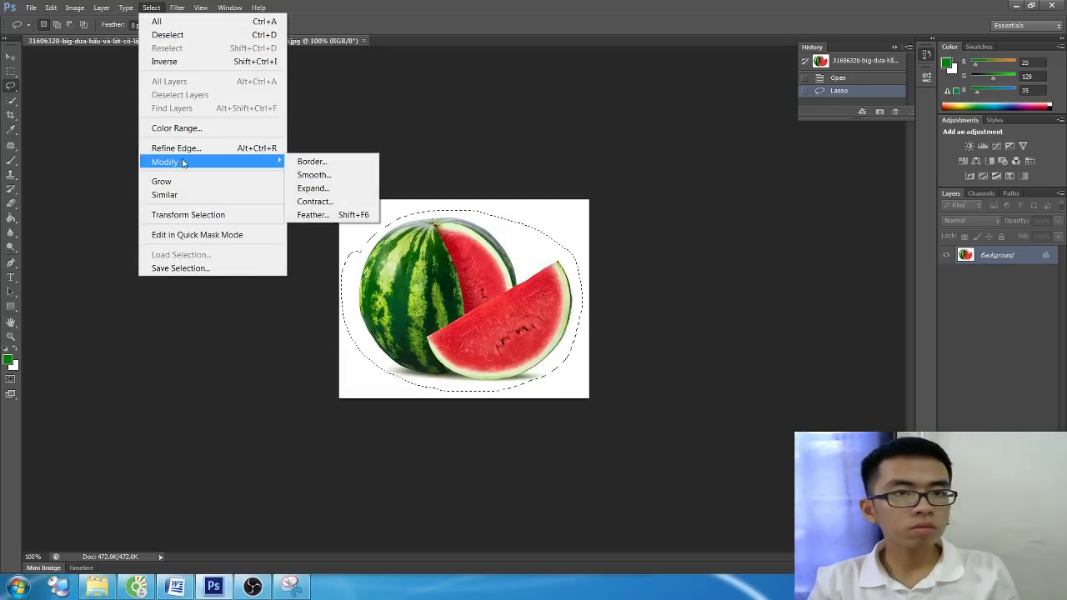
pyautogui.moveTo(165, 162)
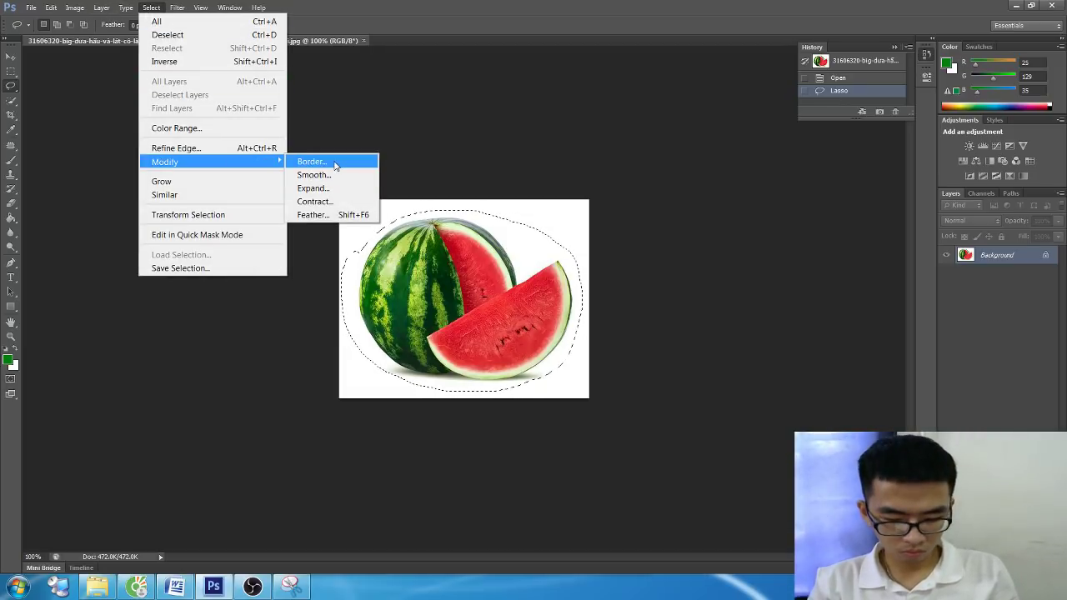
# Apply a 1-pixel feather to the watermelon selection, then close the image with Ctrl+W
pyautogui.click(315, 214)
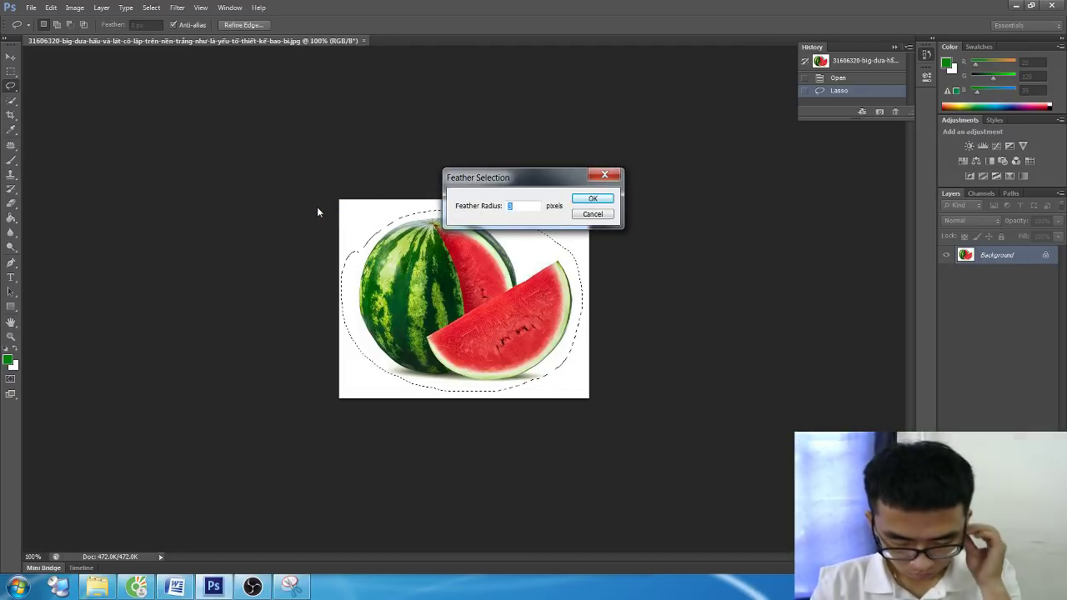
pyautogui.write('1')
pyautogui.click(590, 199)
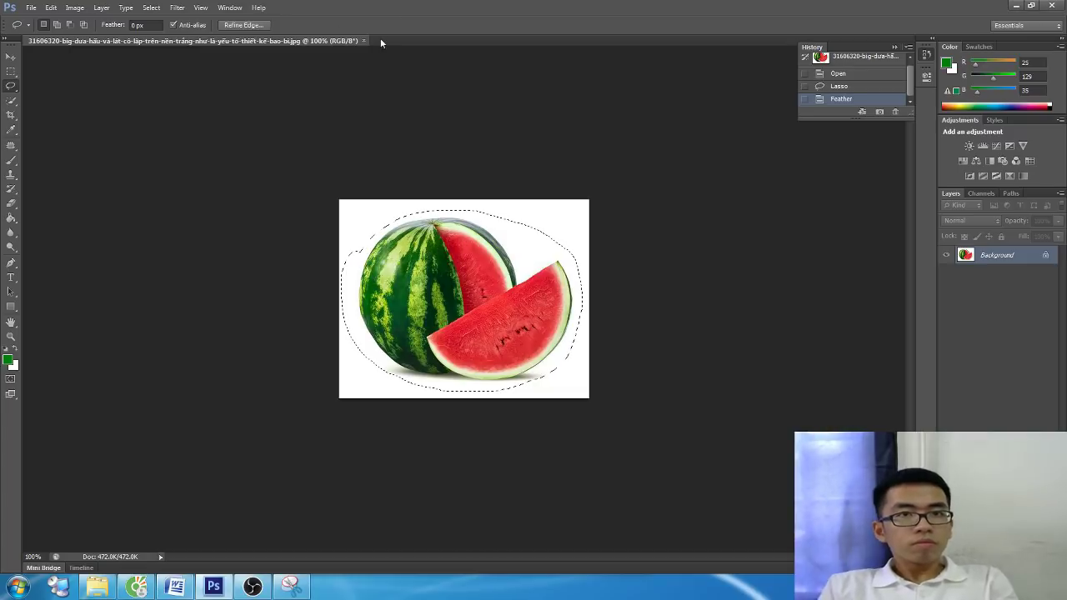
pyautogui.hotkey('ctrl', 'w')
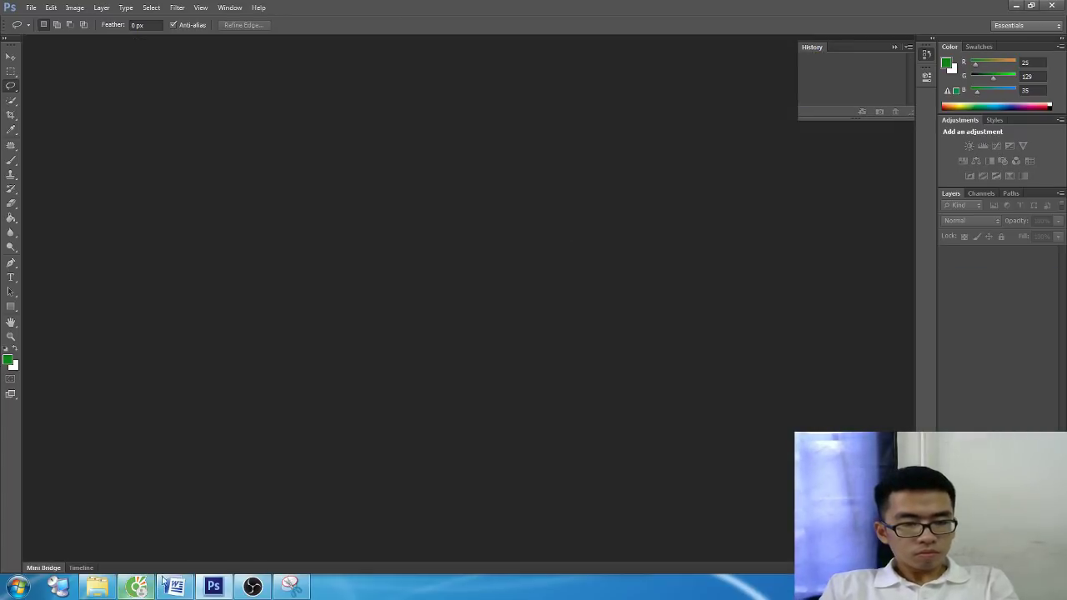
# In the Word notes, add the section heading '2. CÁCH CẮT ẢNH TRONG PTS'
pyautogui.click(176, 583)
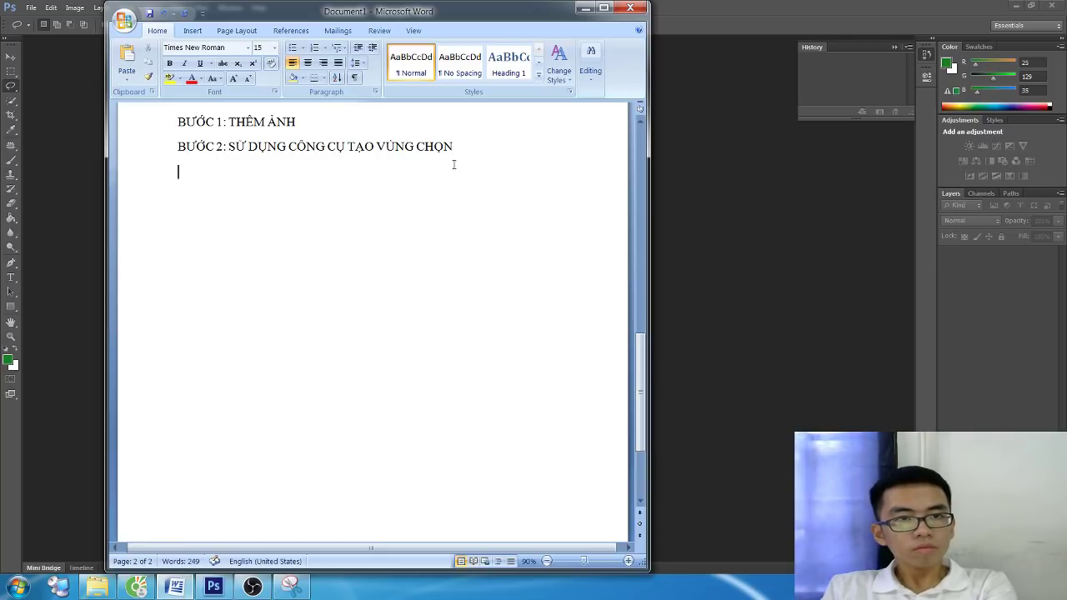
pyautogui.scroll(-1, 445, 178)
pyautogui.scroll(5, 455, 187)
pyautogui.scroll(10, 479, 225)
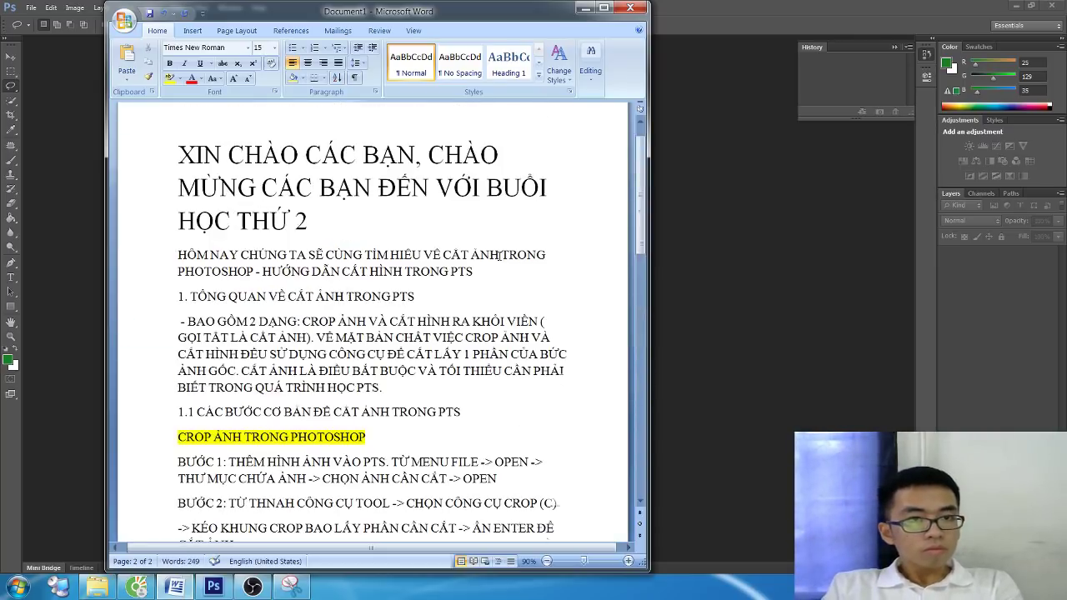
pyautogui.scroll(-2, 498, 254)
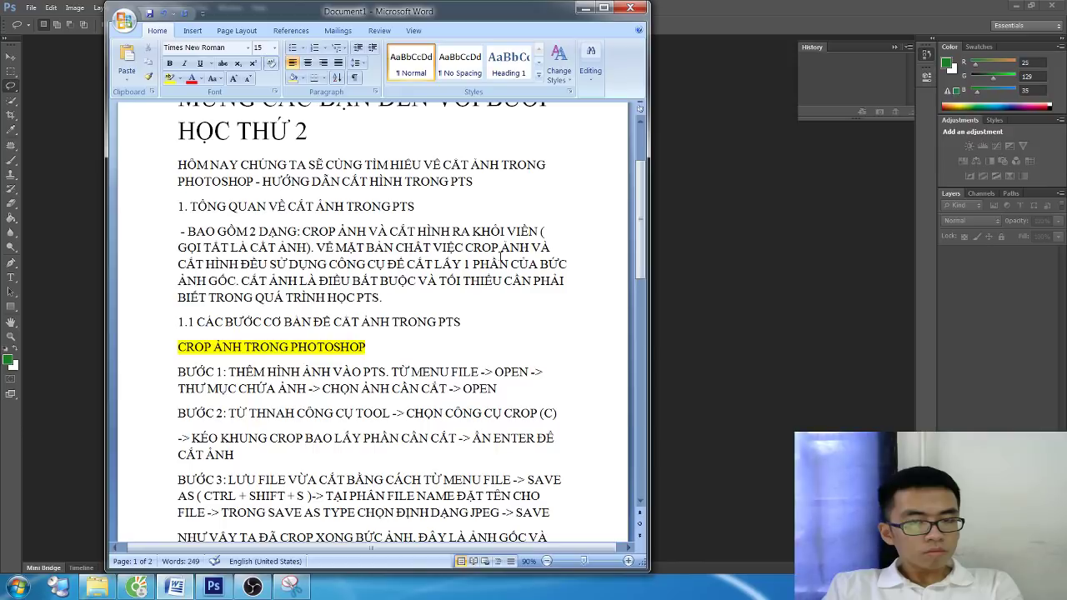
pyautogui.scroll(-5, 500, 255)
pyautogui.scroll(3, 500, 256)
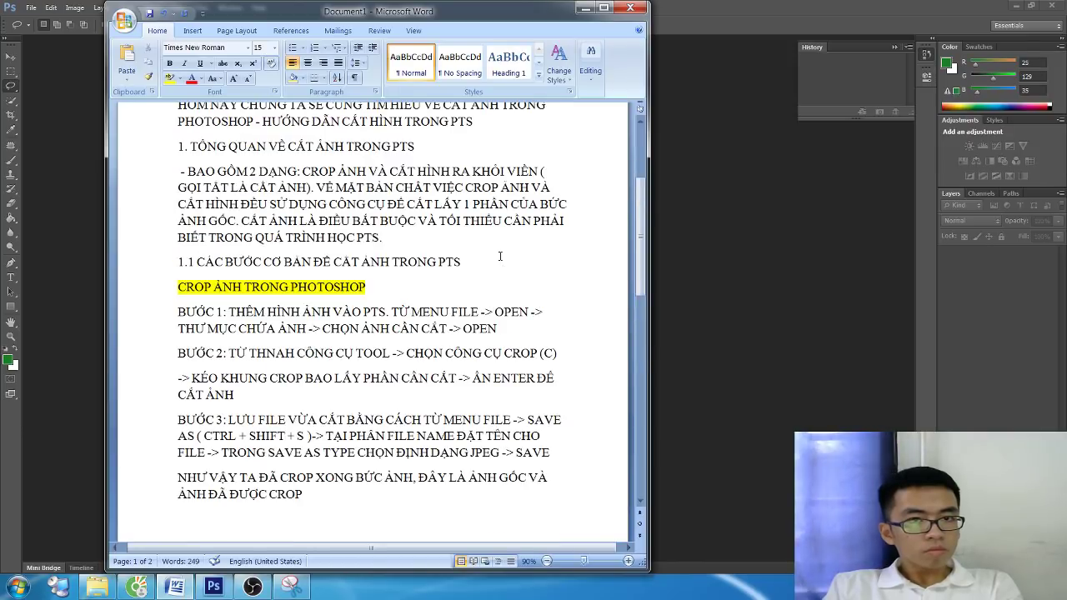
pyautogui.scroll(-10, 500, 256)
pyautogui.scroll(2, 358, 282)
pyautogui.write('2')
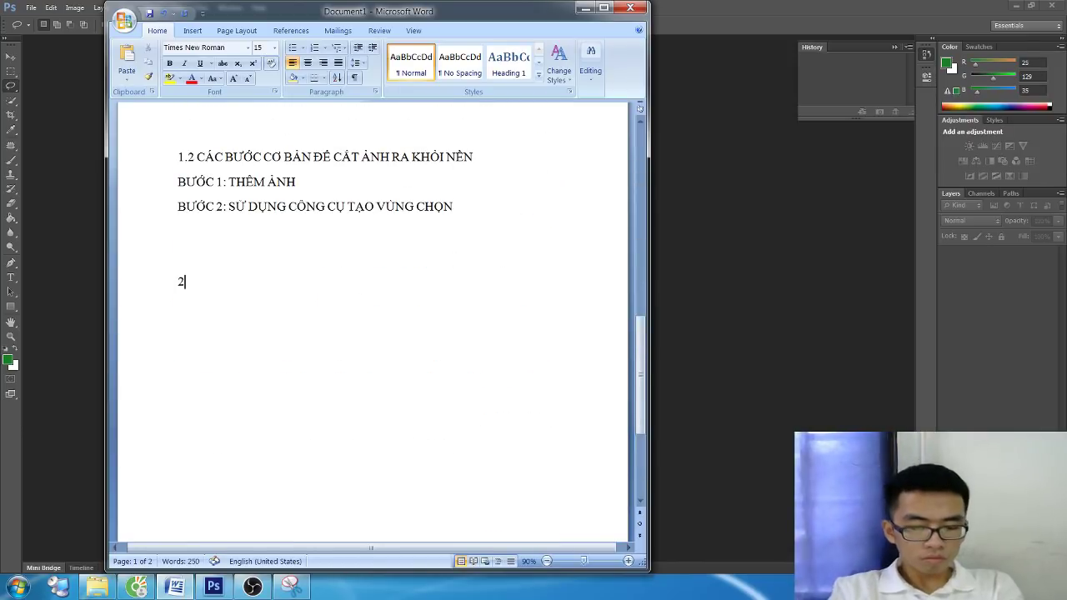
pyautogui.write('.CÁCH')
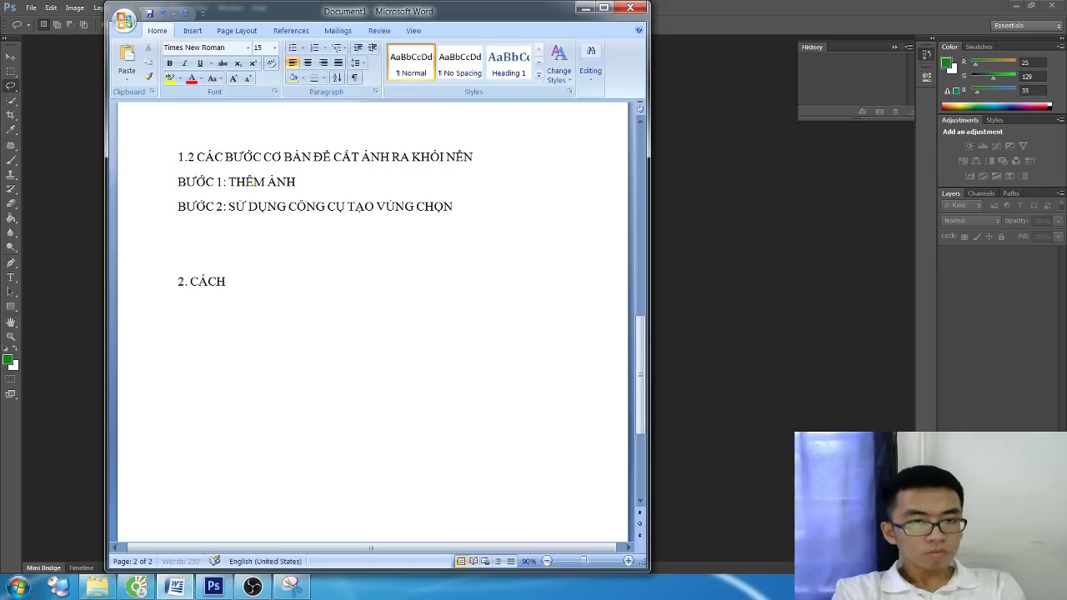
pyautogui.write('T ANH TRONG PT')
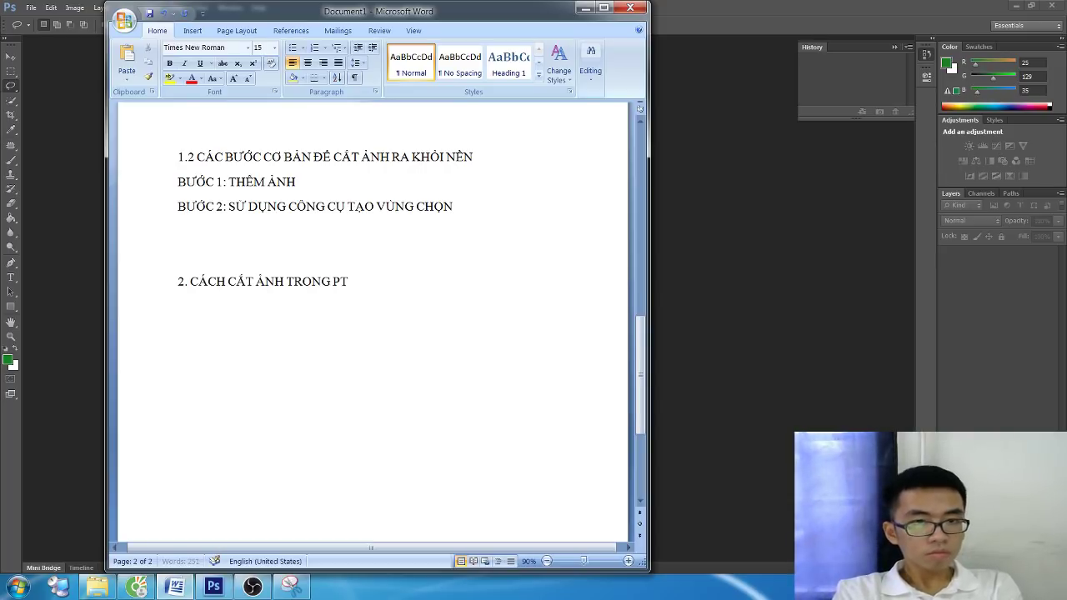
pyautogui.write('S')
pyautogui.press('Return')
pyautogui.press('Return')
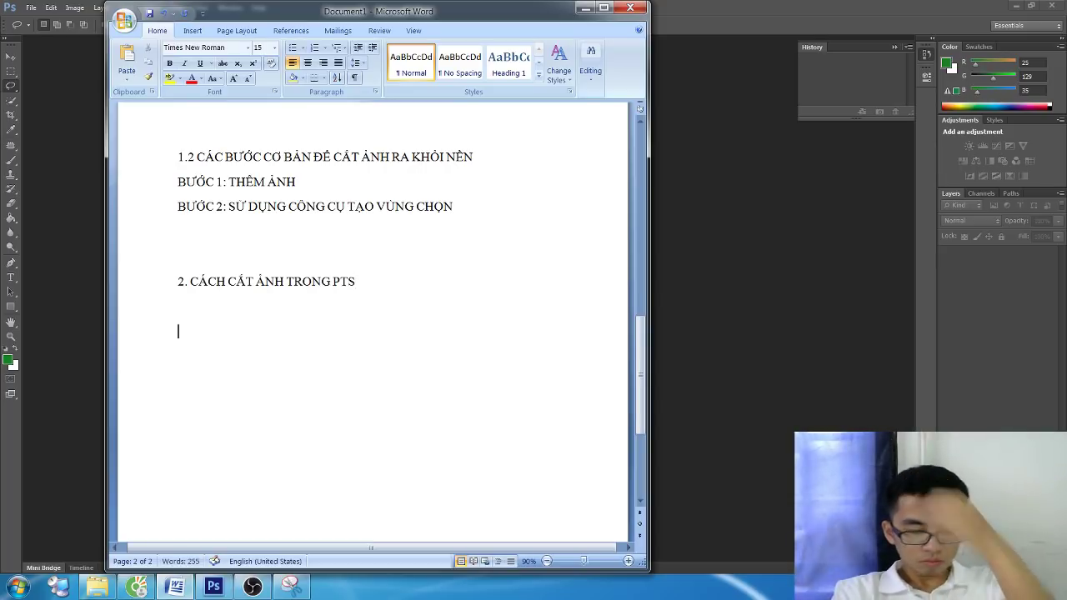
# Add subsection 2.1 on cutting uniform-background images and the line 'BƯỚC 1 : THÊM ẢNH'
pyautogui.write('2.1')
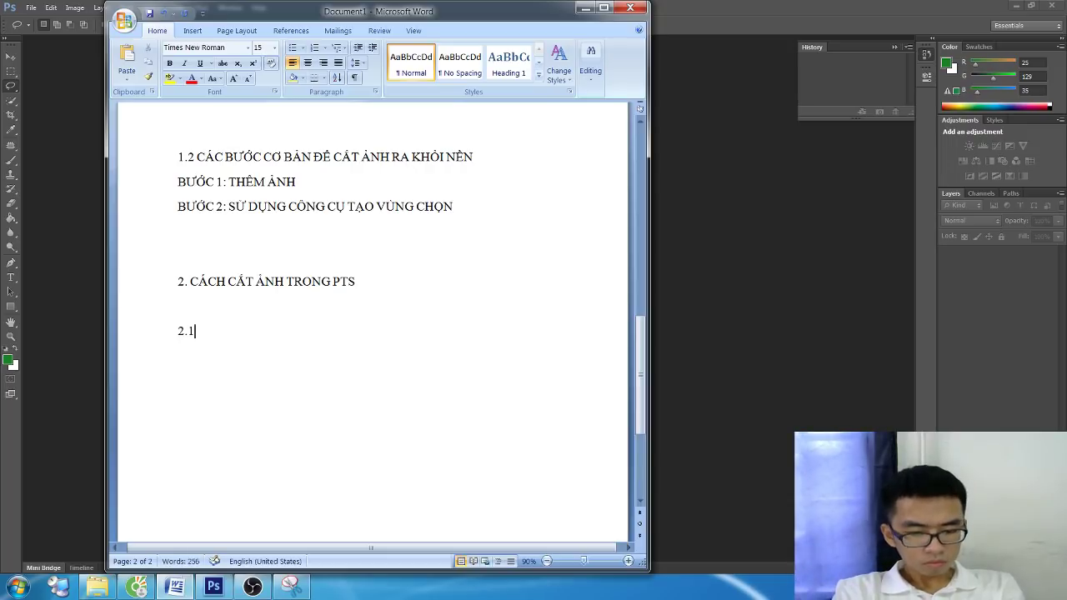
pyautogui.write(' CẮT HÌN')
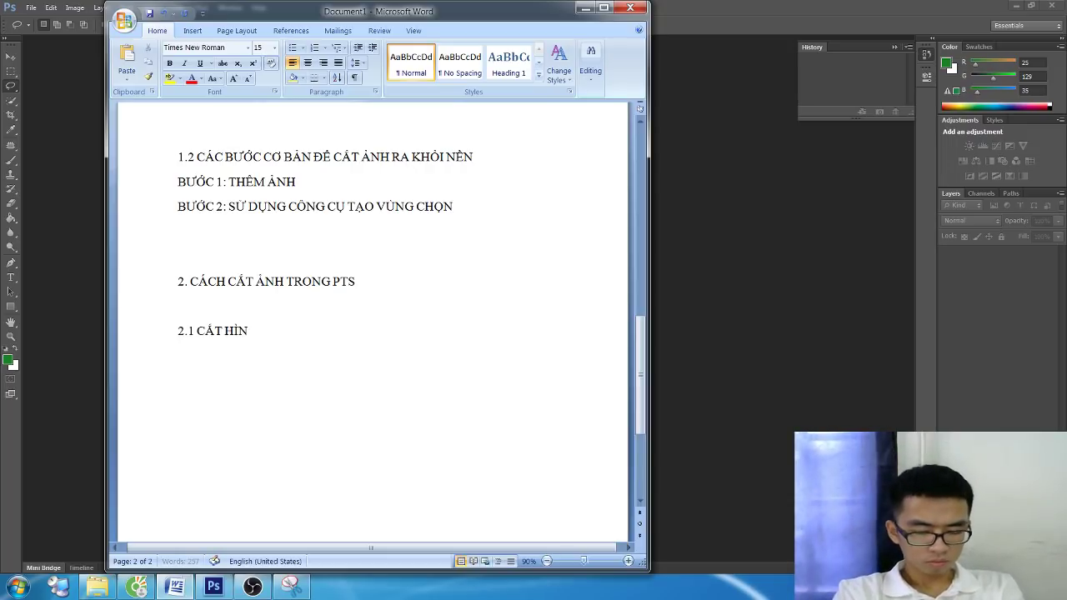
pyautogui.write('TS TRƯƠ')
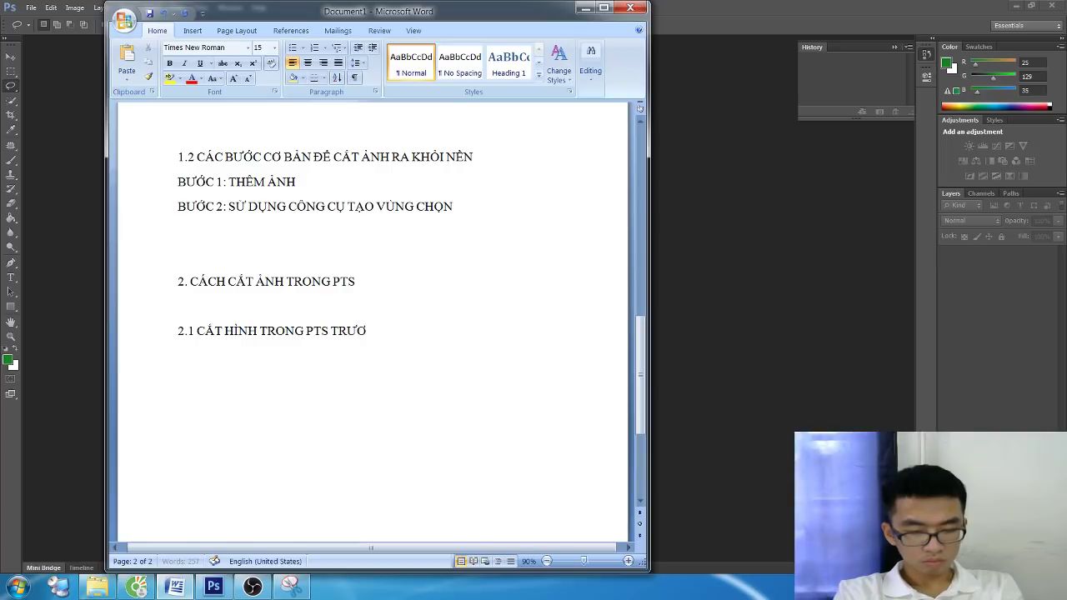
pyautogui.press('BackSpace')
pyautogui.write('ỜNG HỢP A')
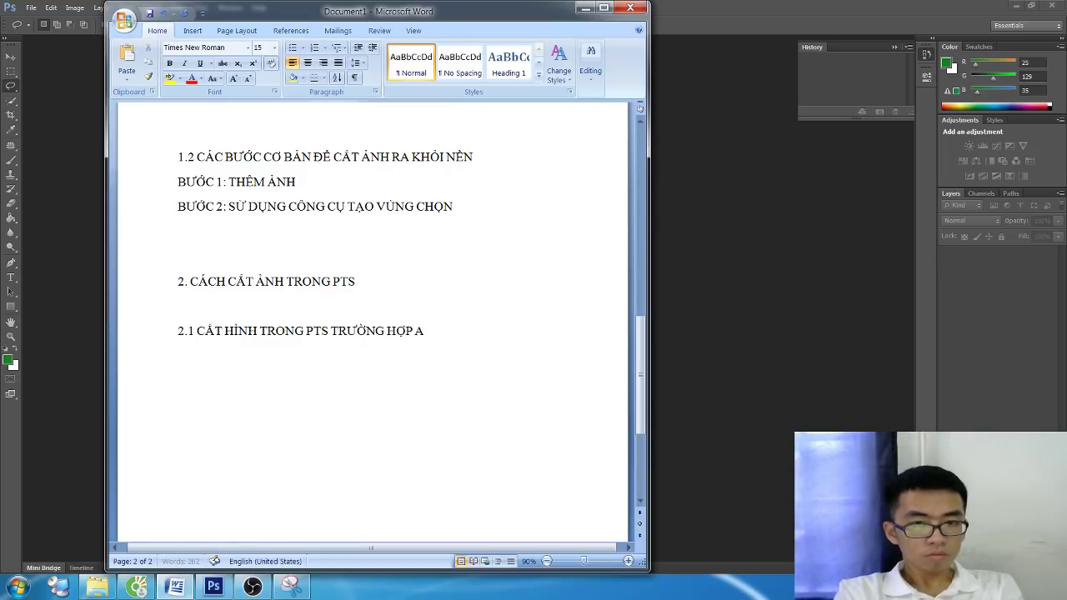
pyautogui.write('NH CO NE')
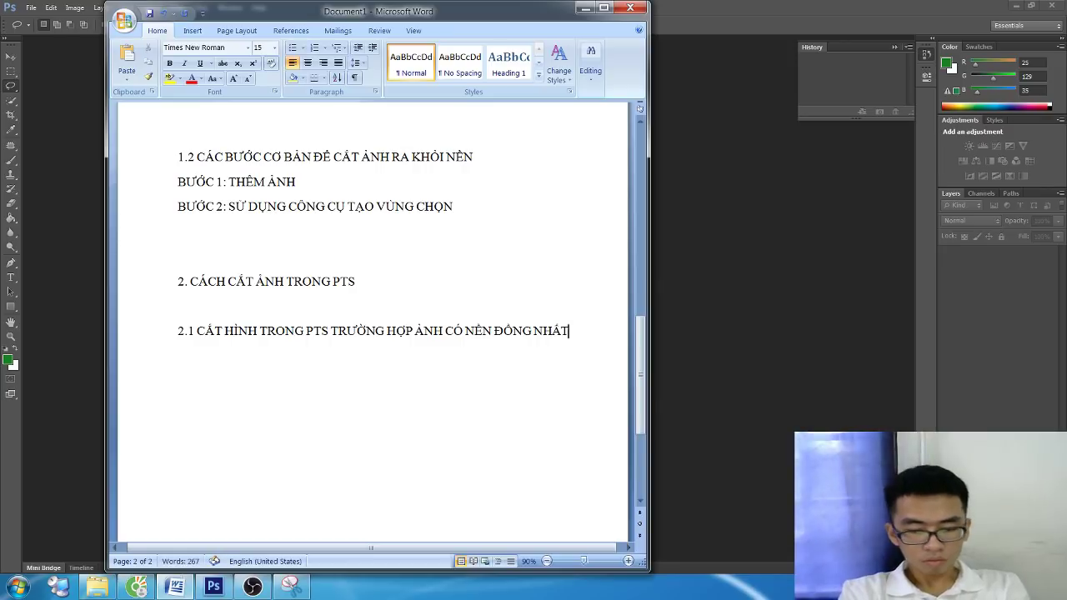
pyautogui.scroll(-2, 360, 276)
pyautogui.scroll(-1, 360, 276)
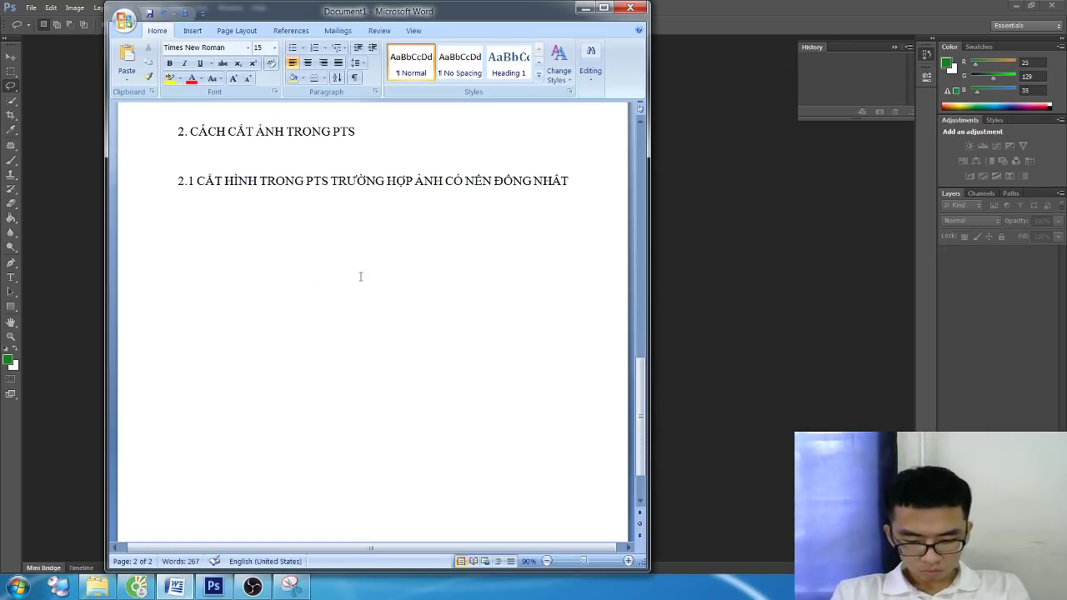
pyautogui.press('Return')
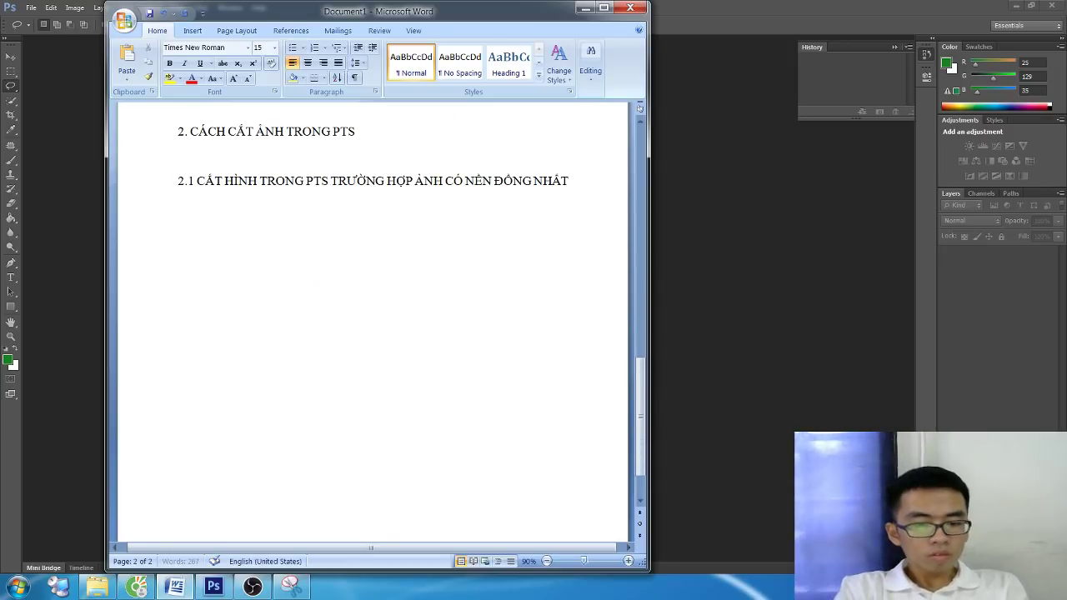
pyautogui.write('BƯỚC 1 : ')
pyautogui.write('THÊ')
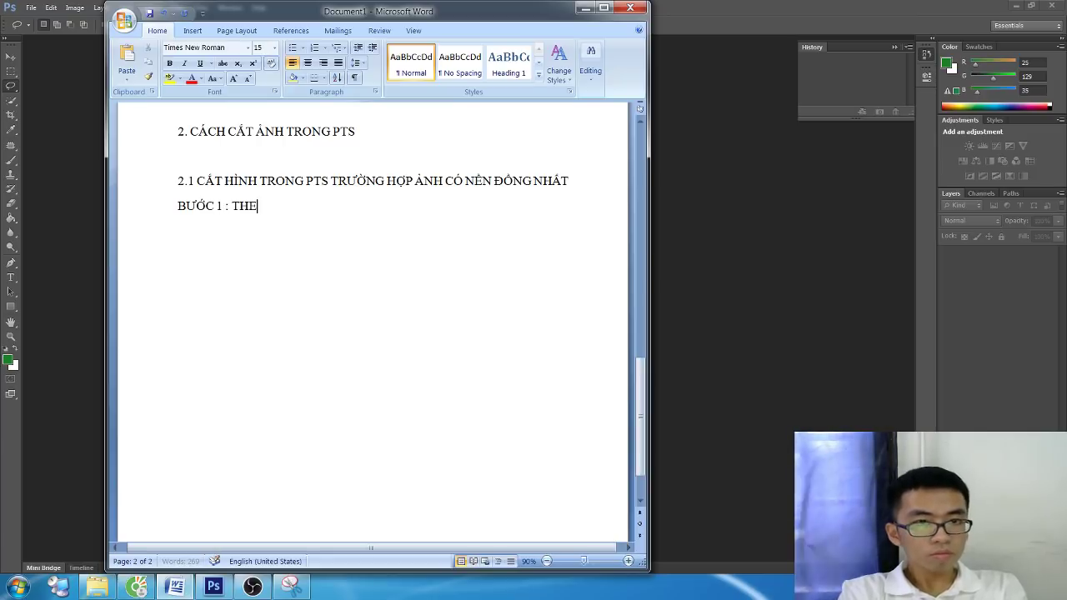
pyautogui.write('M ẢNH')
# Reopen the watermelon photo in Photoshop through File > Open
pyautogui.click(213, 587)
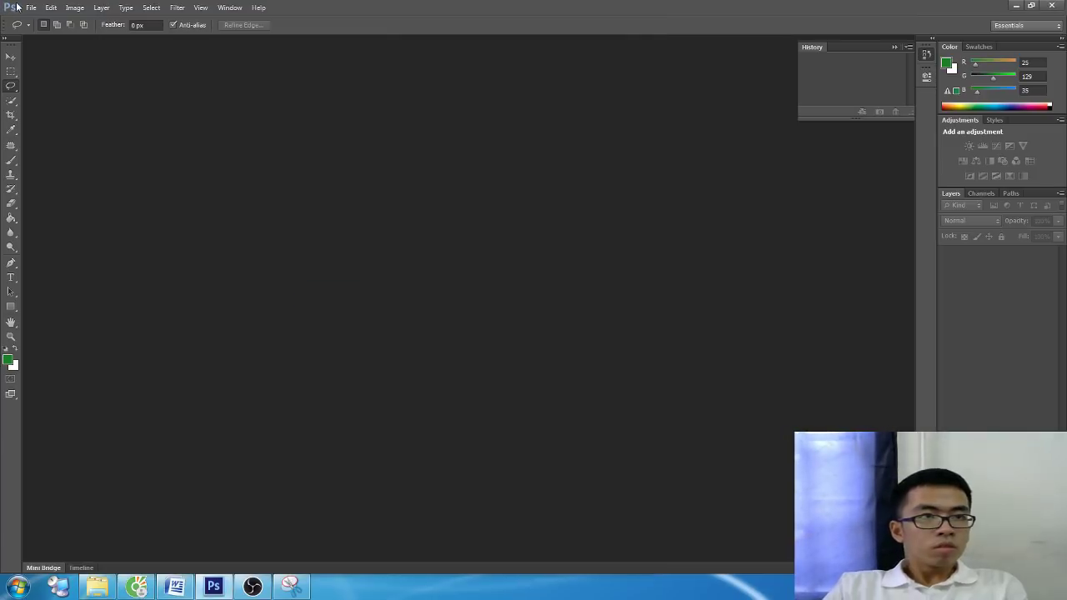
pyautogui.click(31, 7)
pyautogui.click(46, 33)
pyautogui.doubleClick(193, 91)
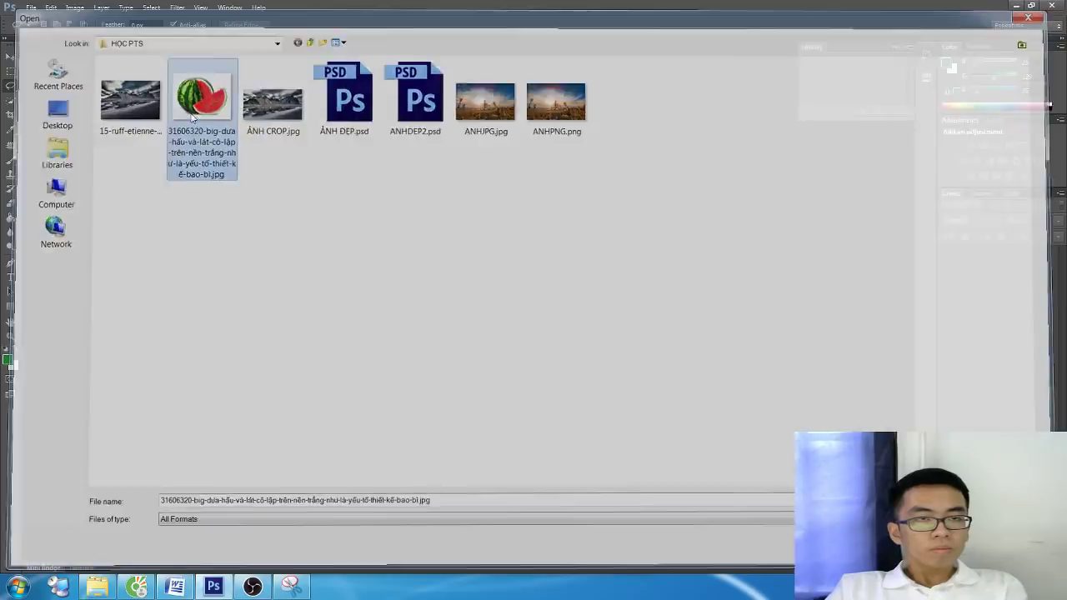
# Back in Word, start the 'BƯỚC 2' line below step 1
pyautogui.hotkey('alt', 'Tab')
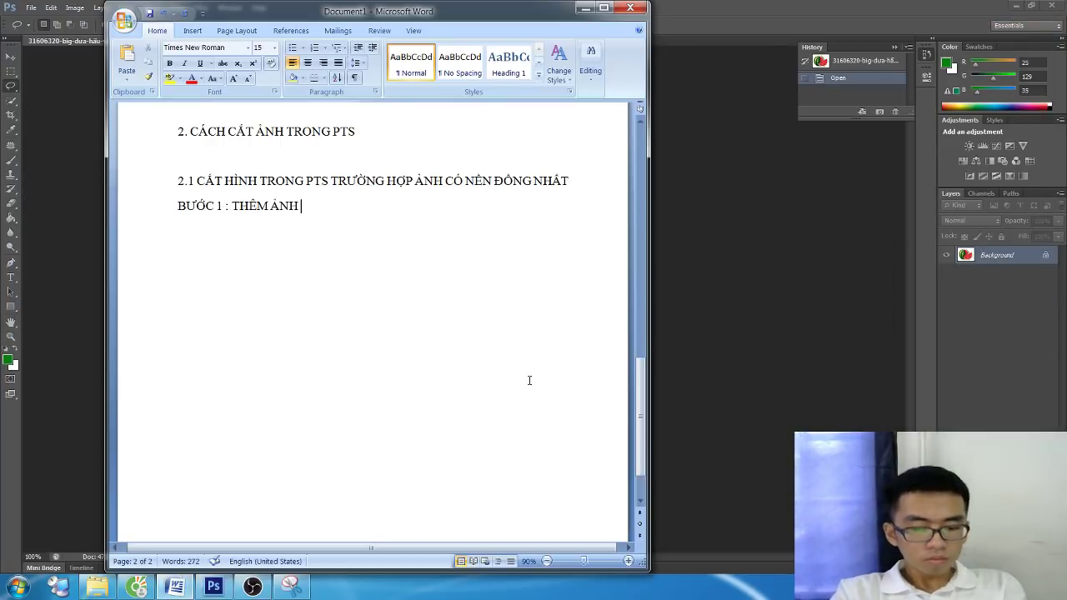
pyautogui.press('Return')
pyautogui.write('BƯỚC')
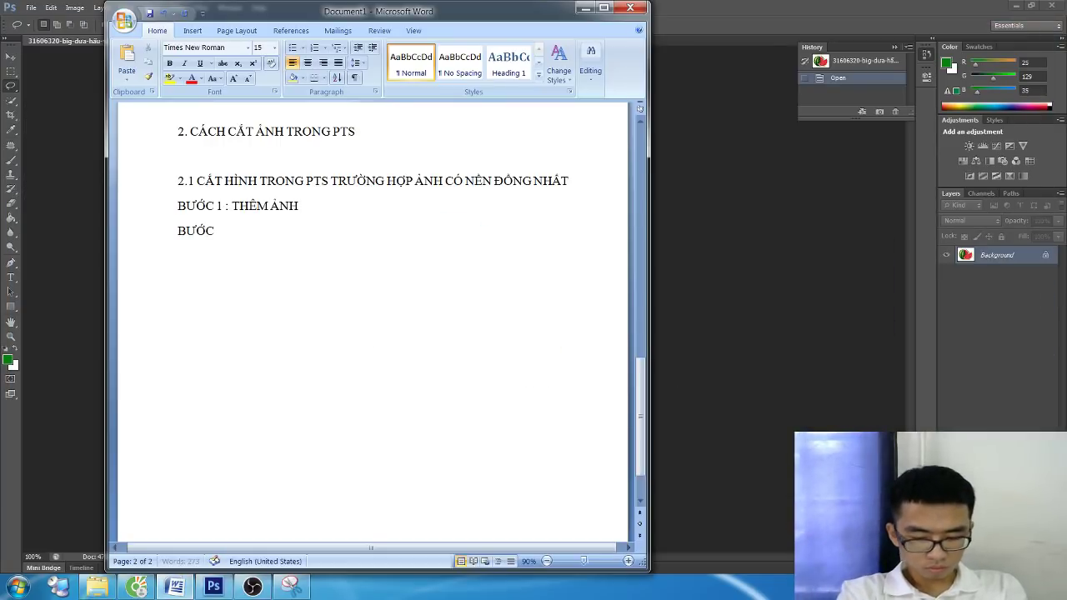
pyautogui.write(' 2 : CHỌN')
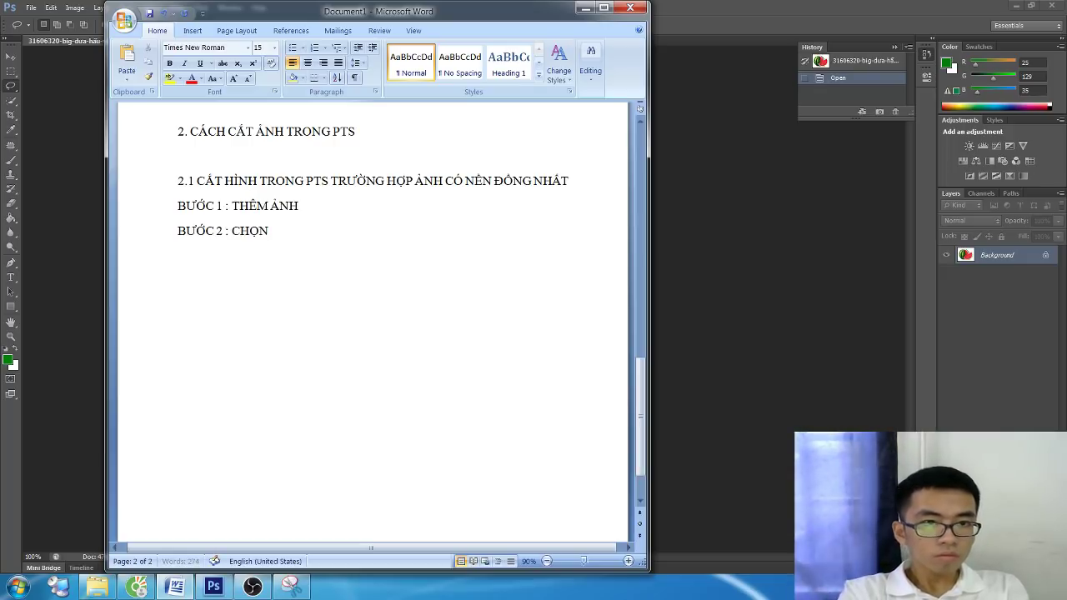
pyautogui.write(' CÔNG CỤ TẠO')
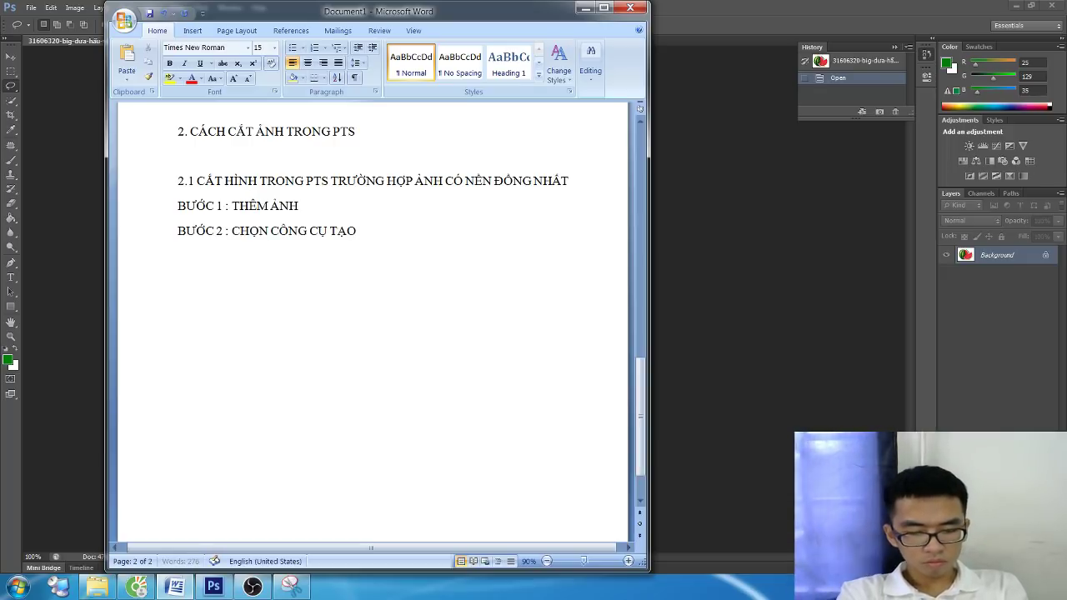
pyautogui.write(' VUÙNG CHO')
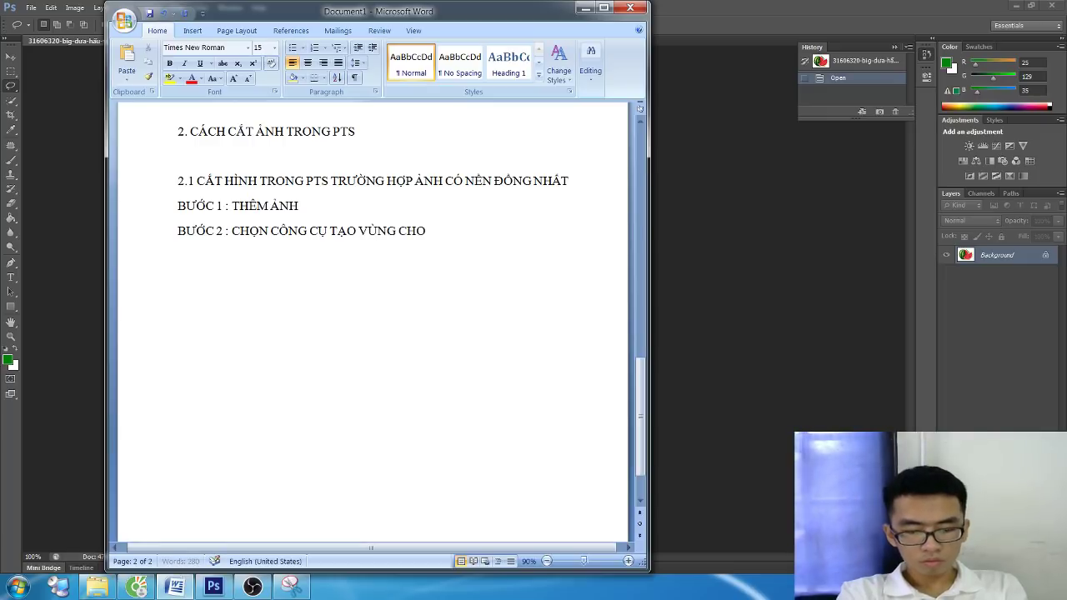
pyautogui.write('N')
# Write step 2's instruction: right-click the Quick Selection group, choose MAGIC WAND TOOL (SHIFT W)
pyautogui.press('Return')
pyautogui.write('TỪ THANH')
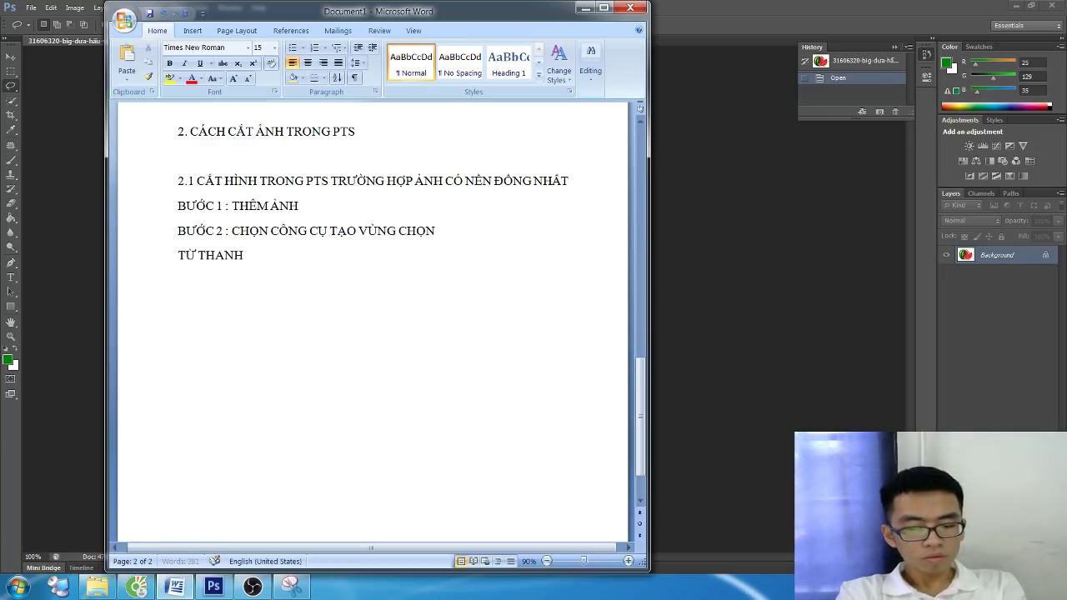
pyautogui.write(' CÔNG CỤ TOOL')
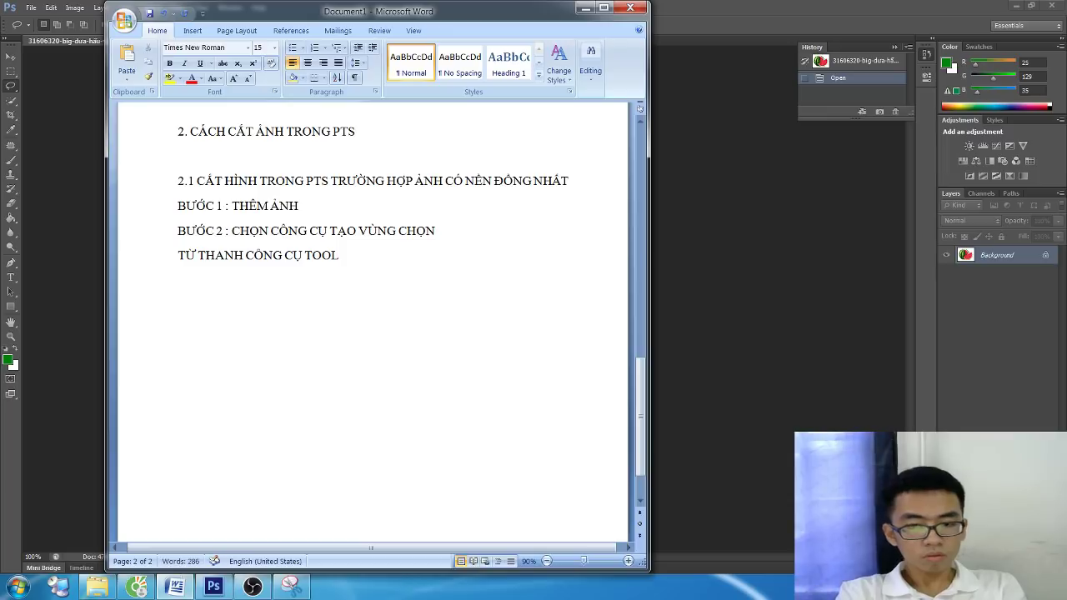
pyautogui.write(' -> CLICK')
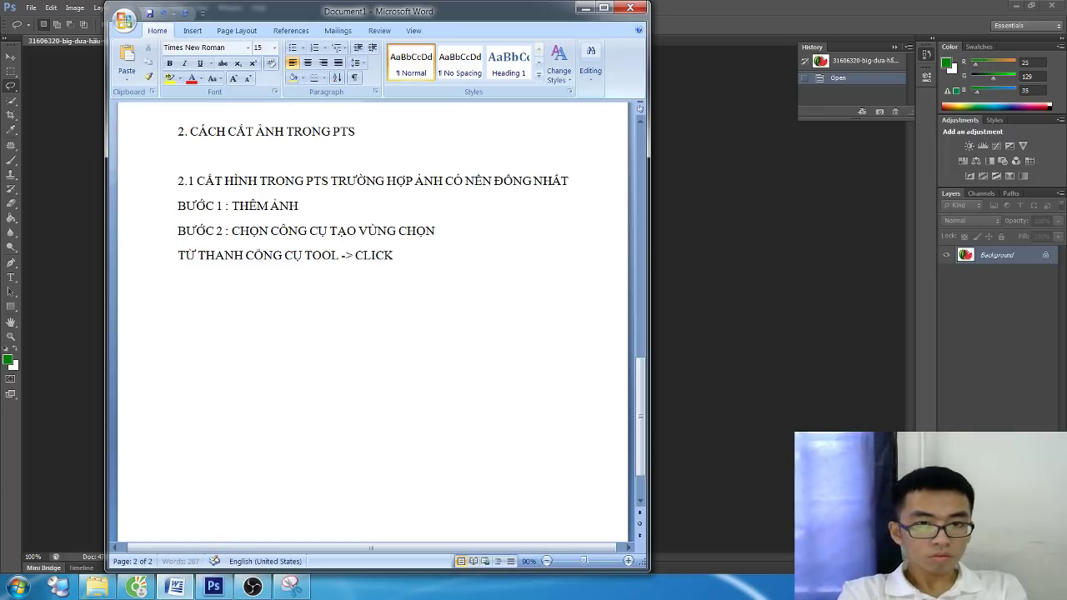
pyautogui.write(' CHUỘT PH')
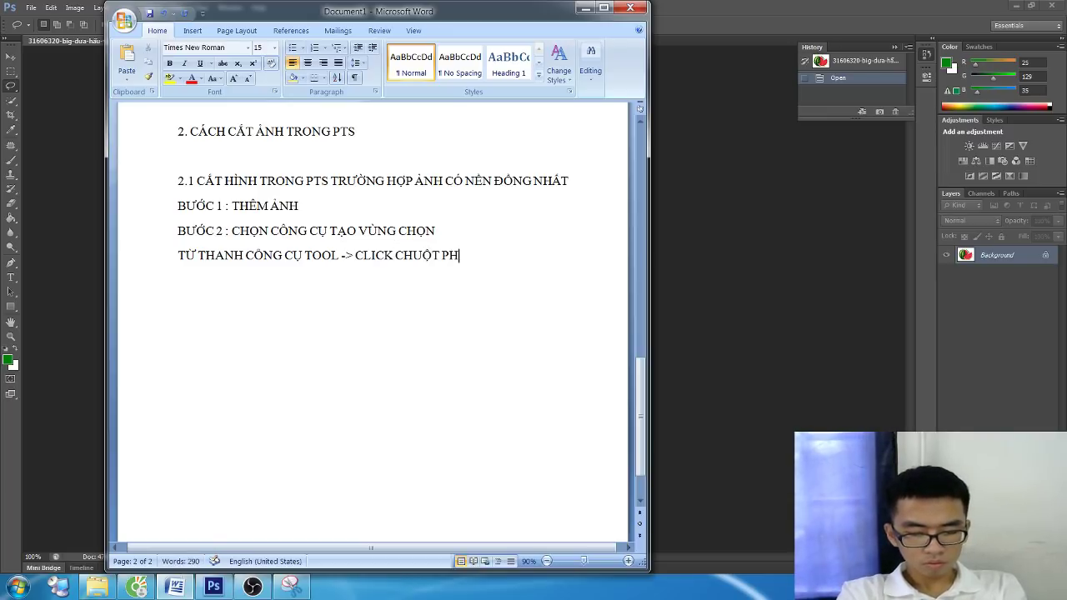
pyautogui.press('BackSpace')
pyautogui.press('BackSpace')
pyautogui.press('BackSpace')
pyautogui.write('PHẢI')
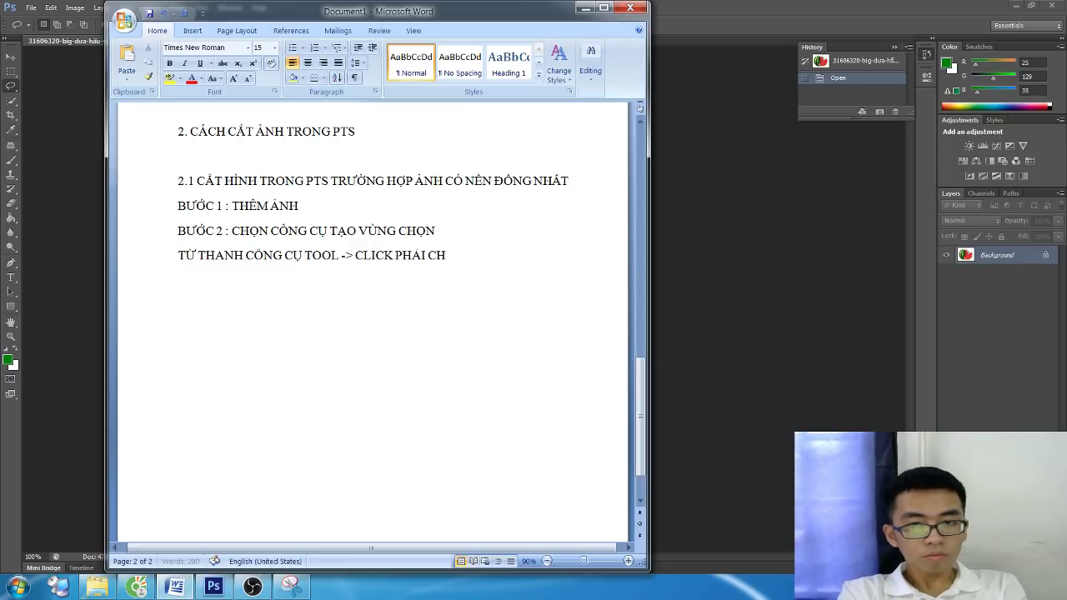
pyautogui.write('T VÀO NHÓM')
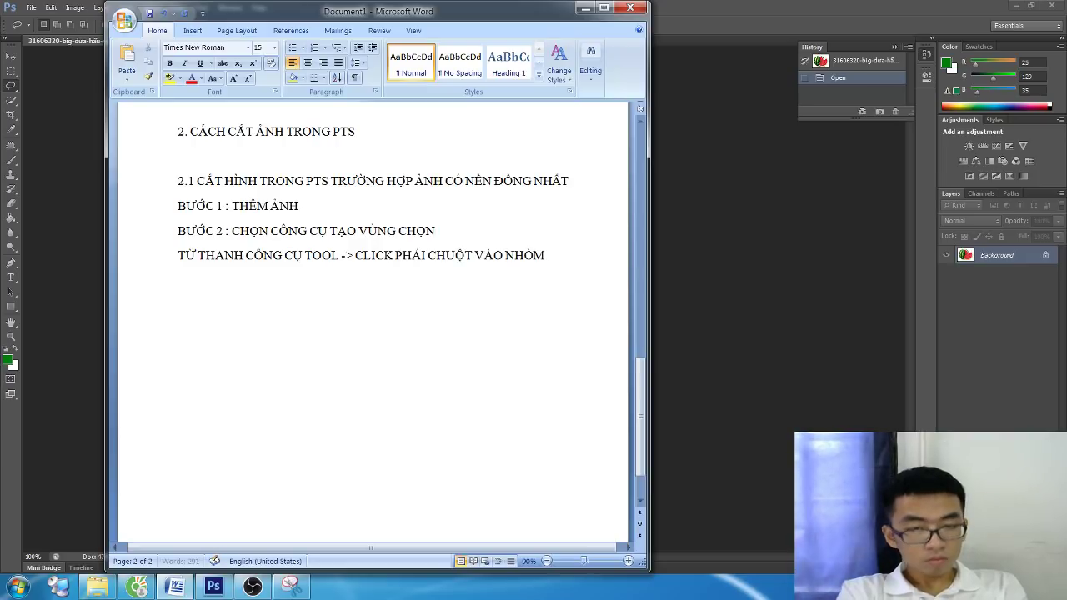
pyautogui.write(' CÔNG CỤ')
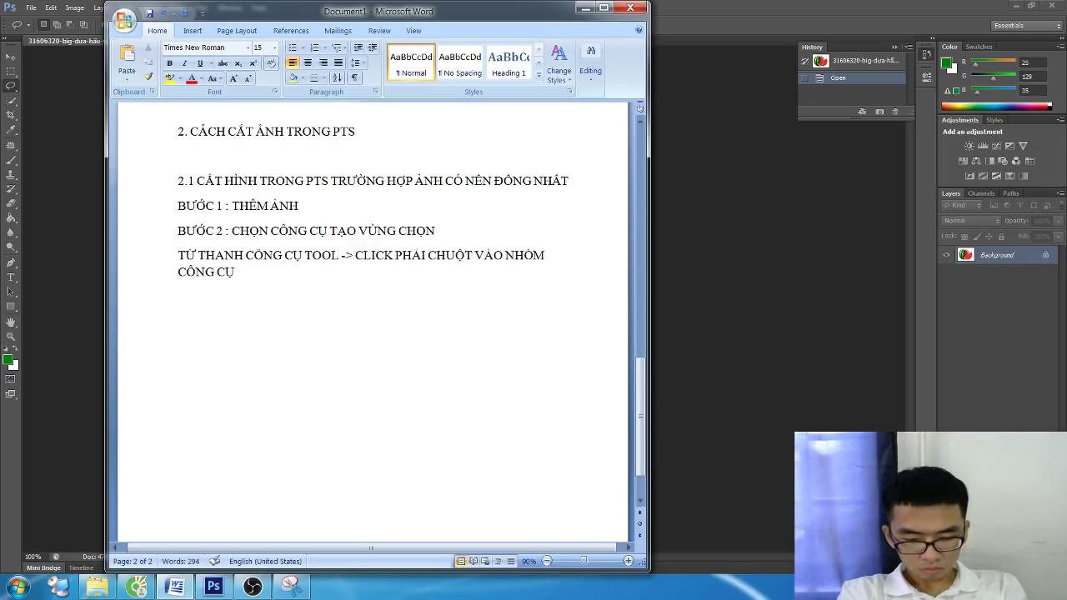
pyautogui.write(' QUICK SELECTIO')
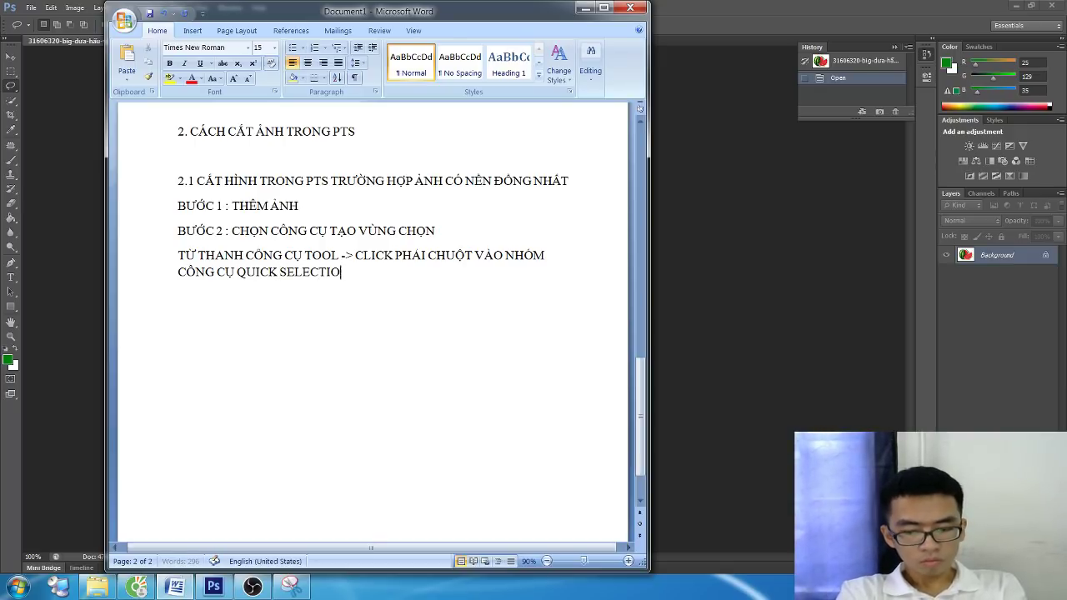
pyautogui.write('  -> CHO')
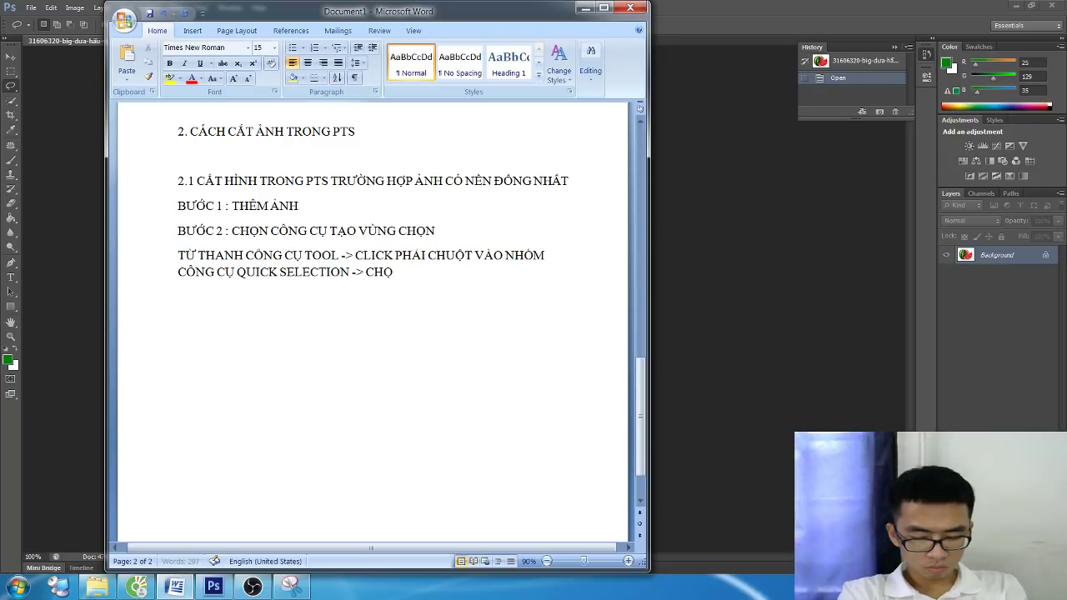
pyautogui.write('N MAGIC WAND')
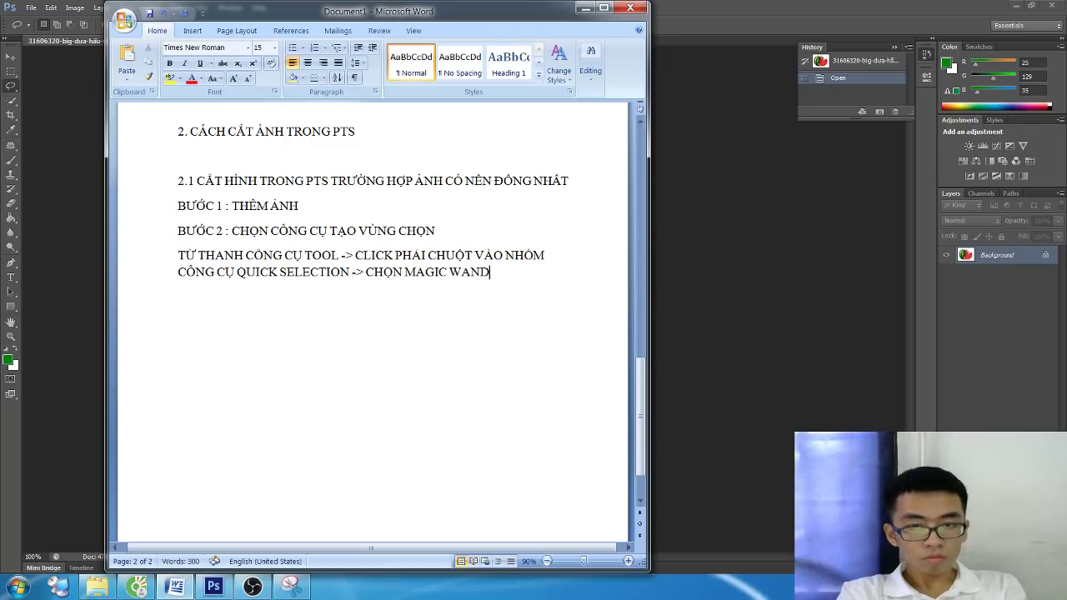
pyautogui.write(' TOOO')
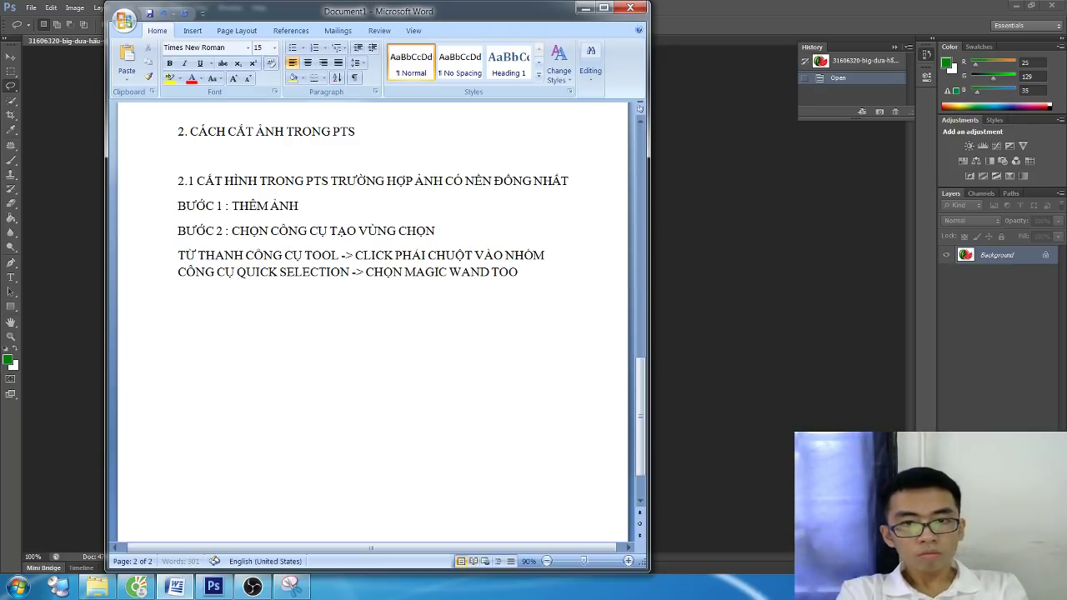
pyautogui.write('L ( SHI')
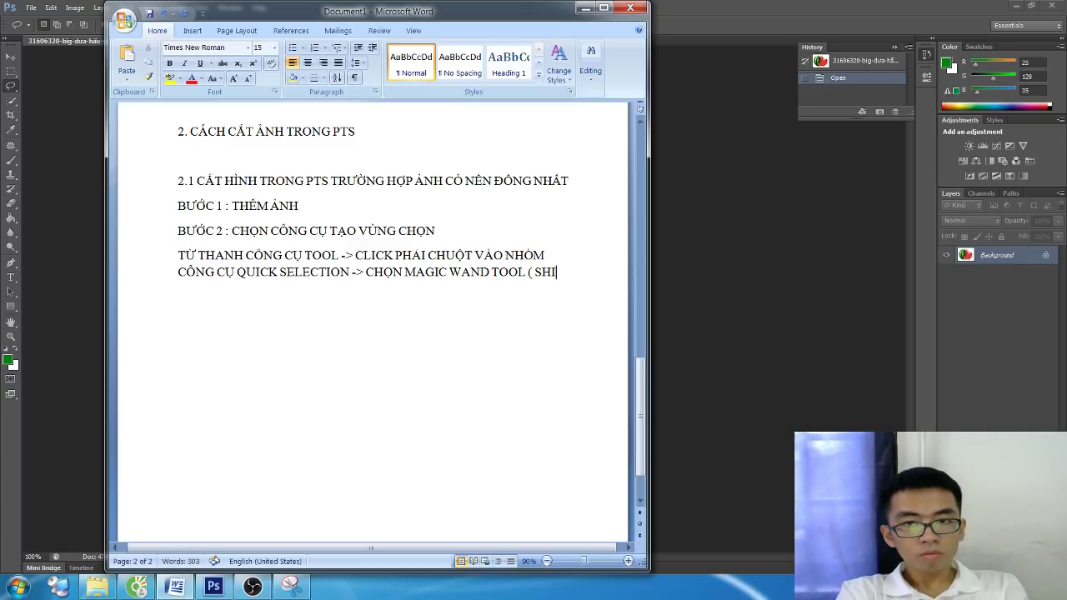
pyautogui.write('TTF')
pyautogui.press('BackSpace')
pyautogui.press('BackSpace')
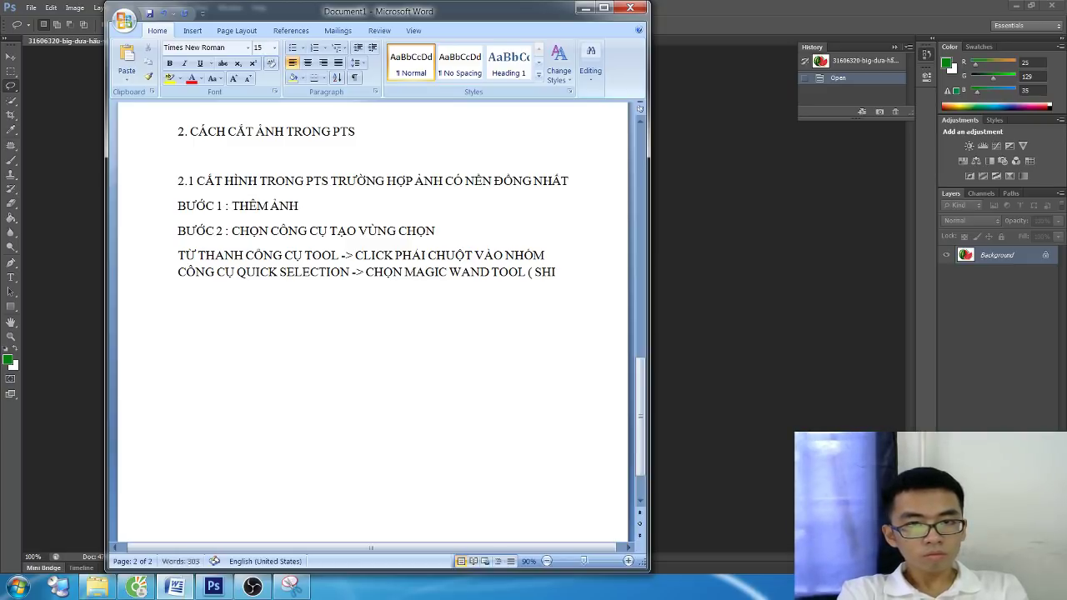
pyautogui.write('FT W')
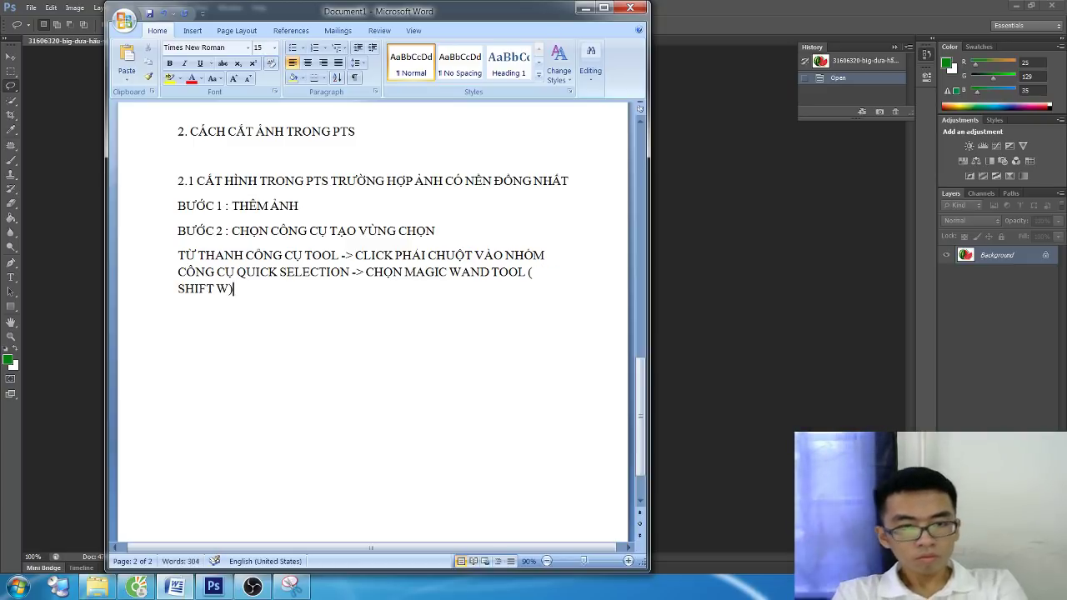
pyautogui.write(')')
pyautogui.hotkey('alt', 'Tab')
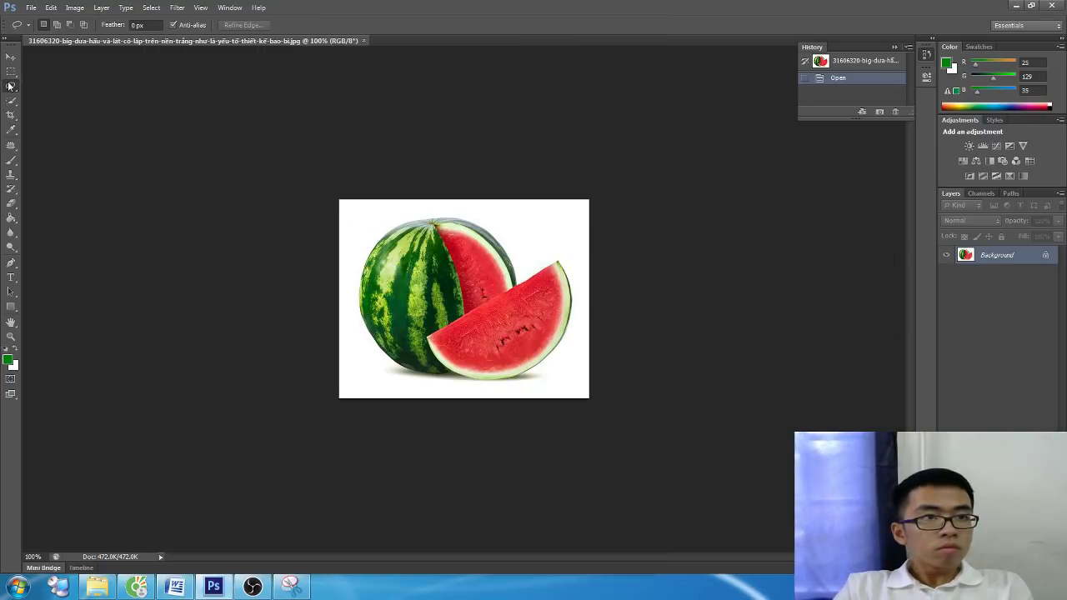
# Switch to the Magic Wand Tool, test selections on the watermelon flesh, then deselect
pyautogui.rightClick(10, 86)
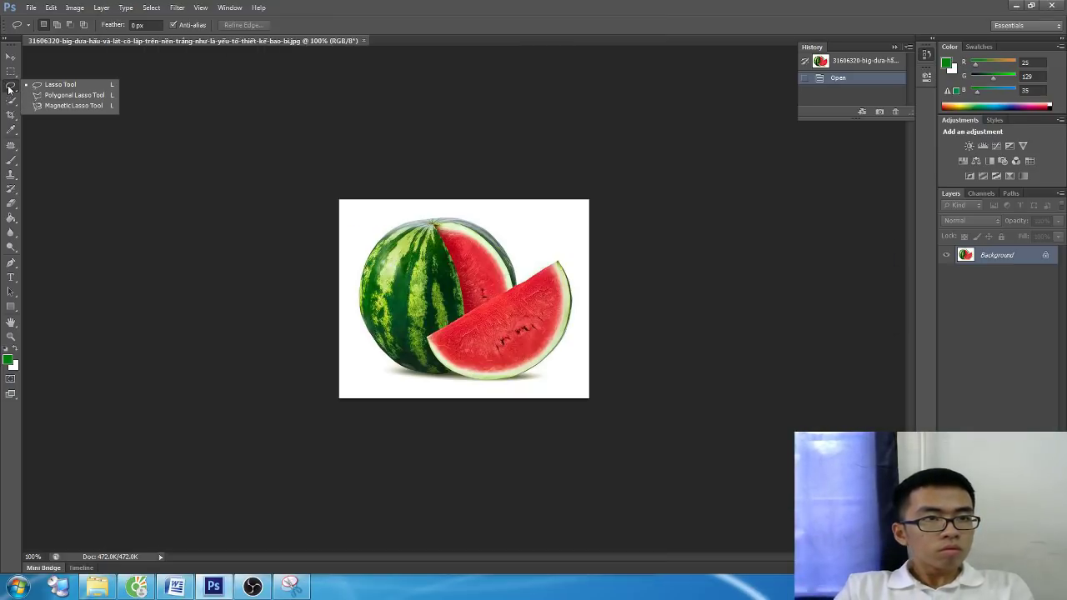
pyautogui.click(11, 103)
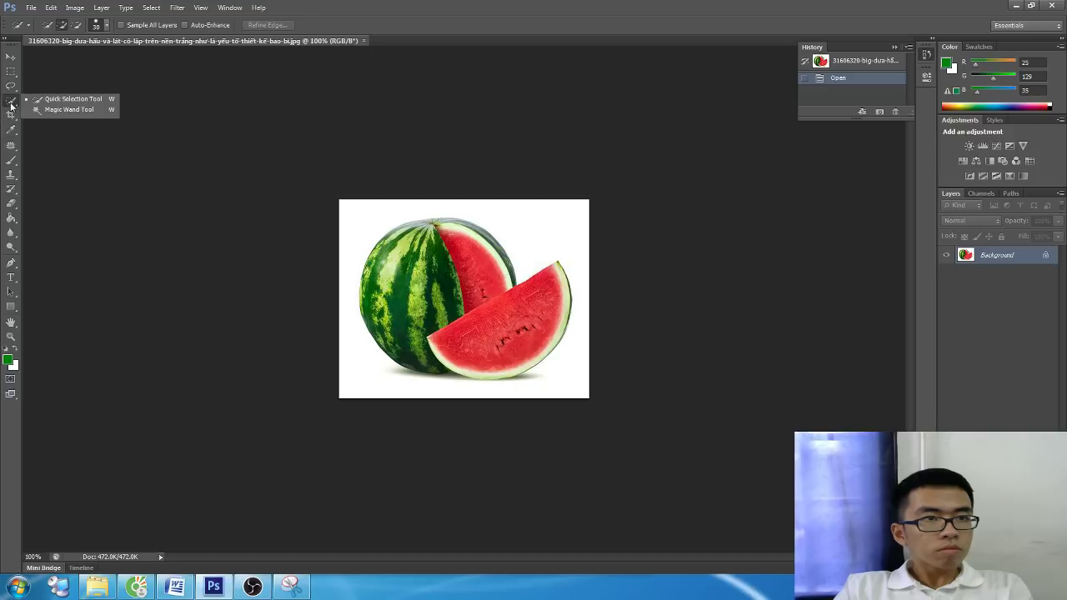
pyautogui.click(37, 110)
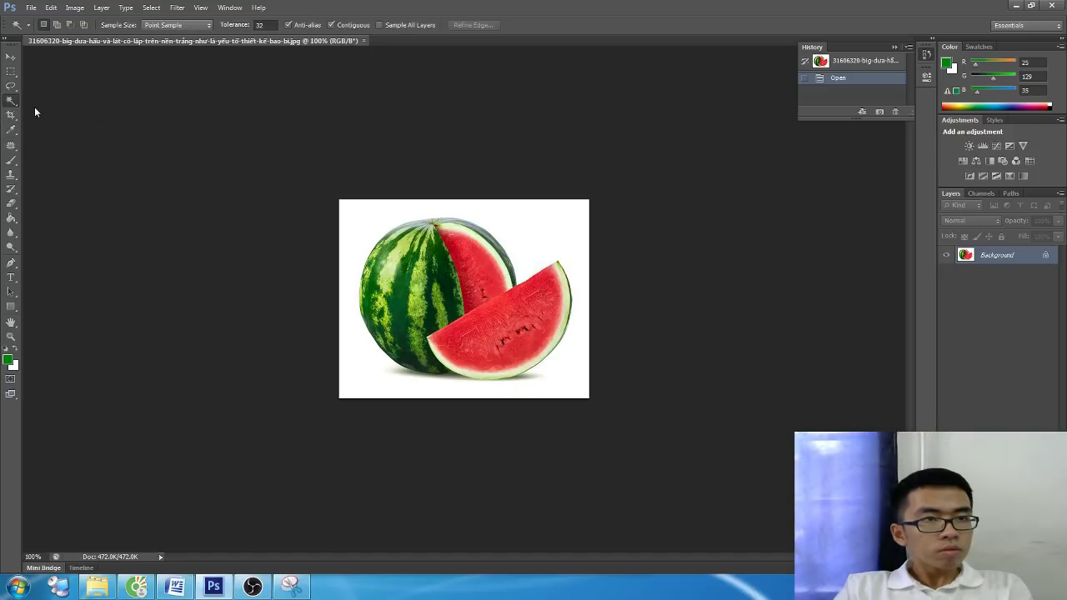
pyautogui.click(403, 263)
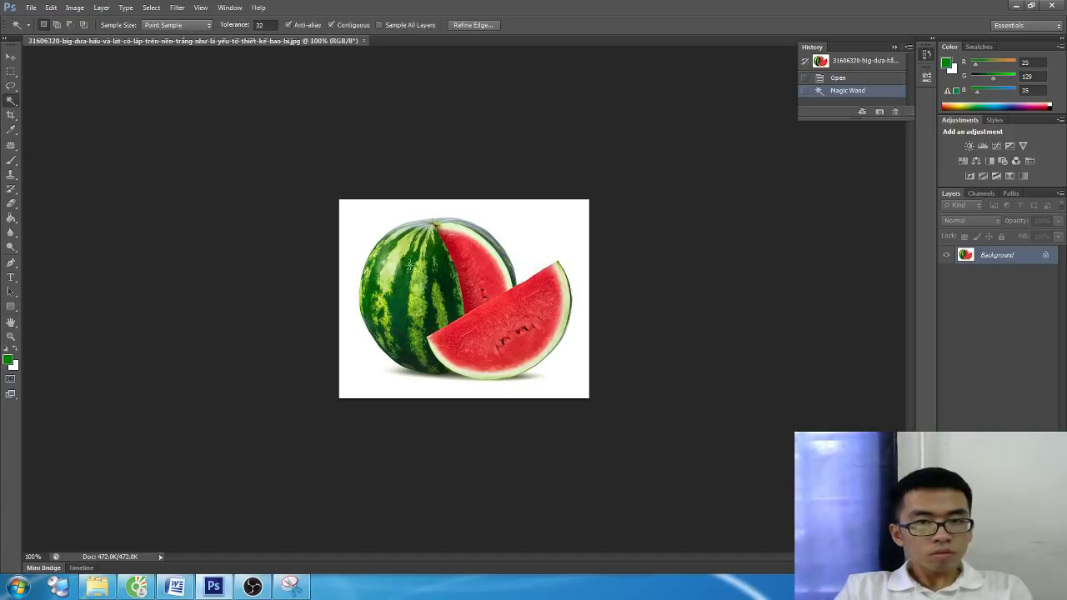
pyautogui.click(528, 327)
pyautogui.hotkey('ctrl', 'z')
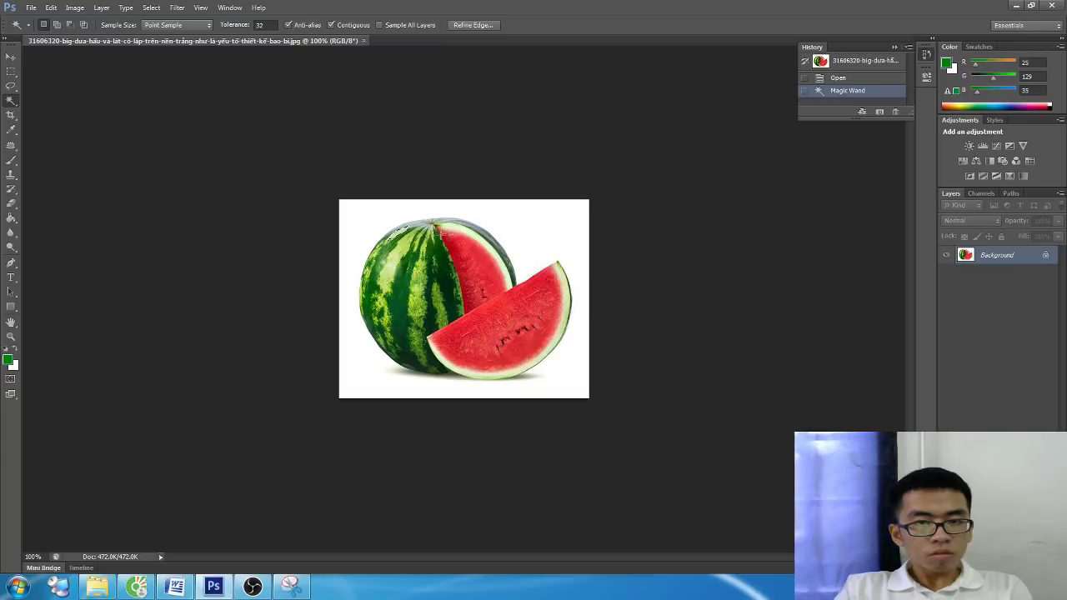
pyautogui.click(451, 226)
pyautogui.hotkey('ctrl', 'd')
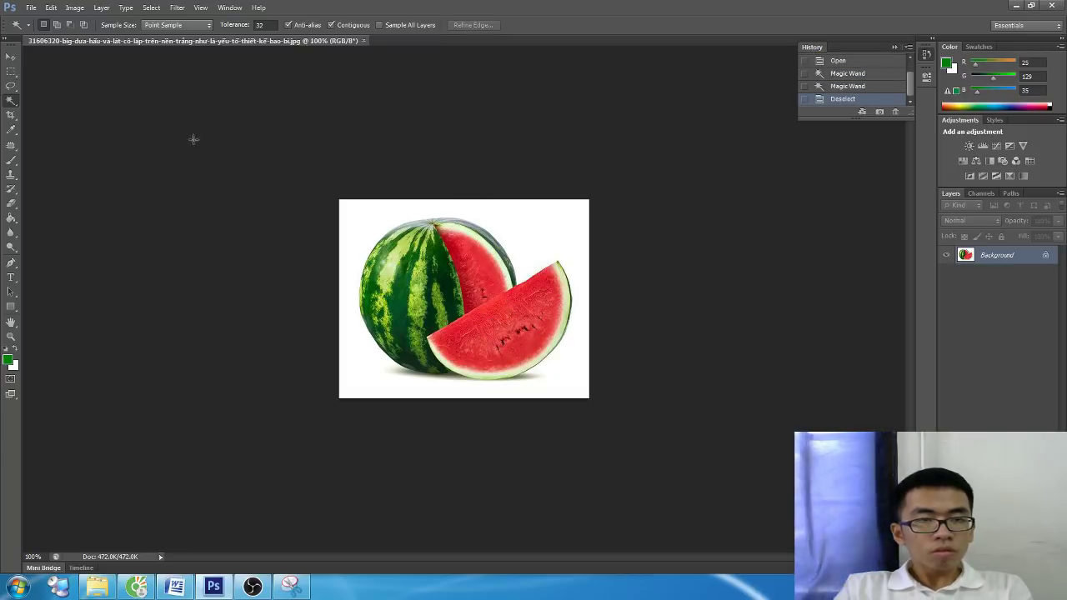
# Try the Quick Selection tool, then use Magic Wand to select the rind and white background
pyautogui.rightClick(9, 99)
pyautogui.click(66, 99)
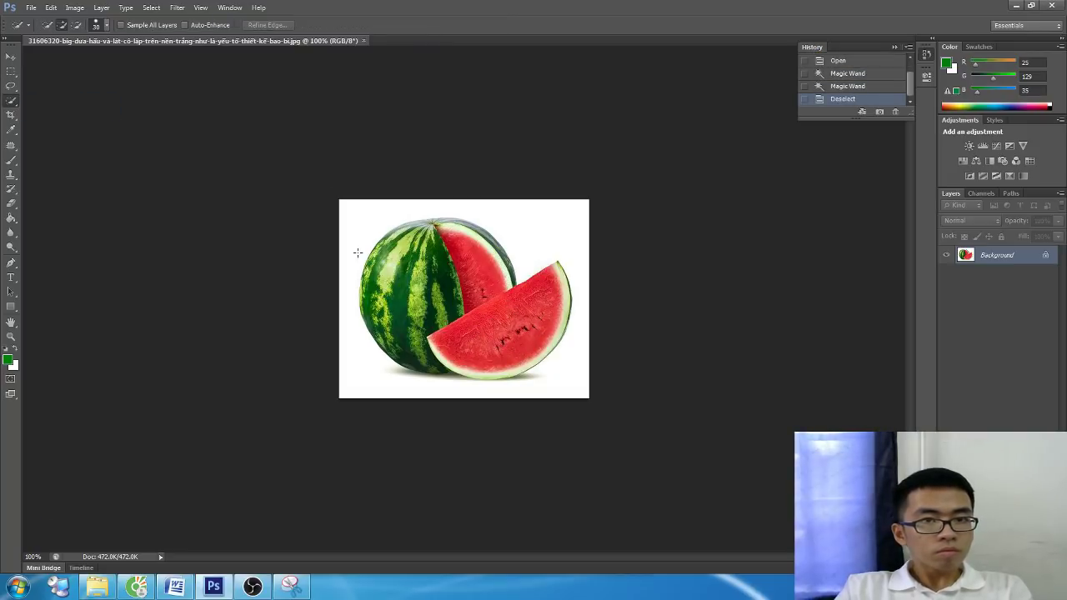
pyautogui.click(404, 245)
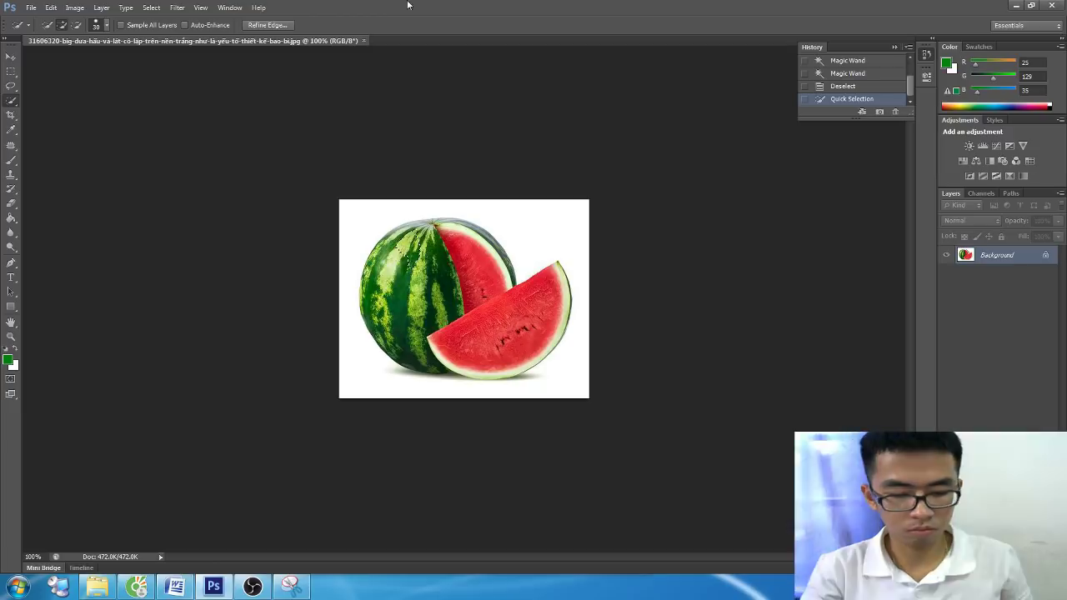
pyautogui.rightClick(11, 100)
pyautogui.click(43, 109)
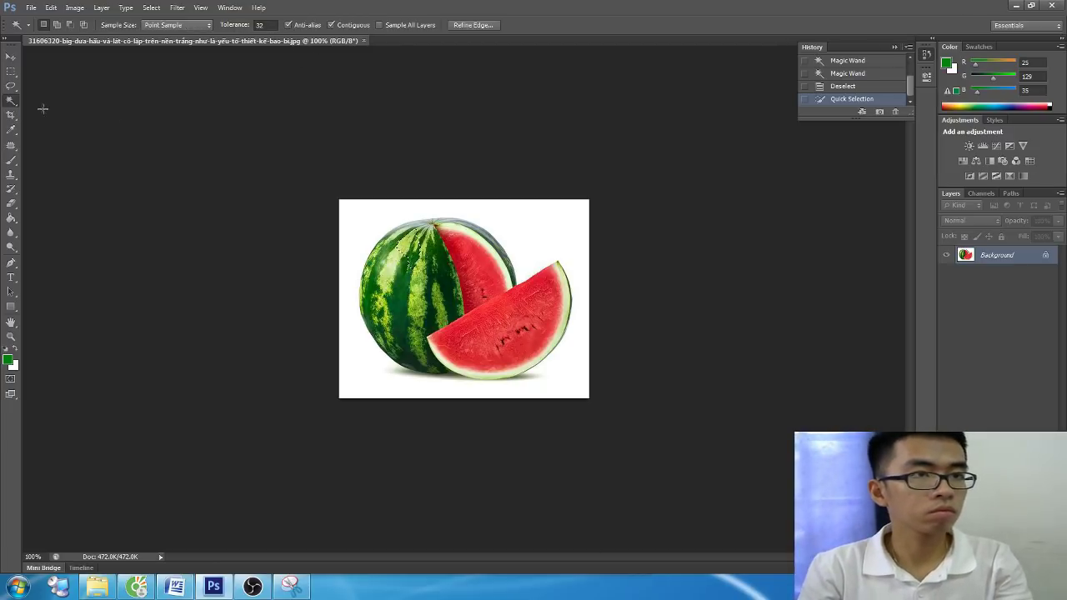
pyautogui.click(417, 254)
pyautogui.click(404, 258)
pyautogui.click(434, 223)
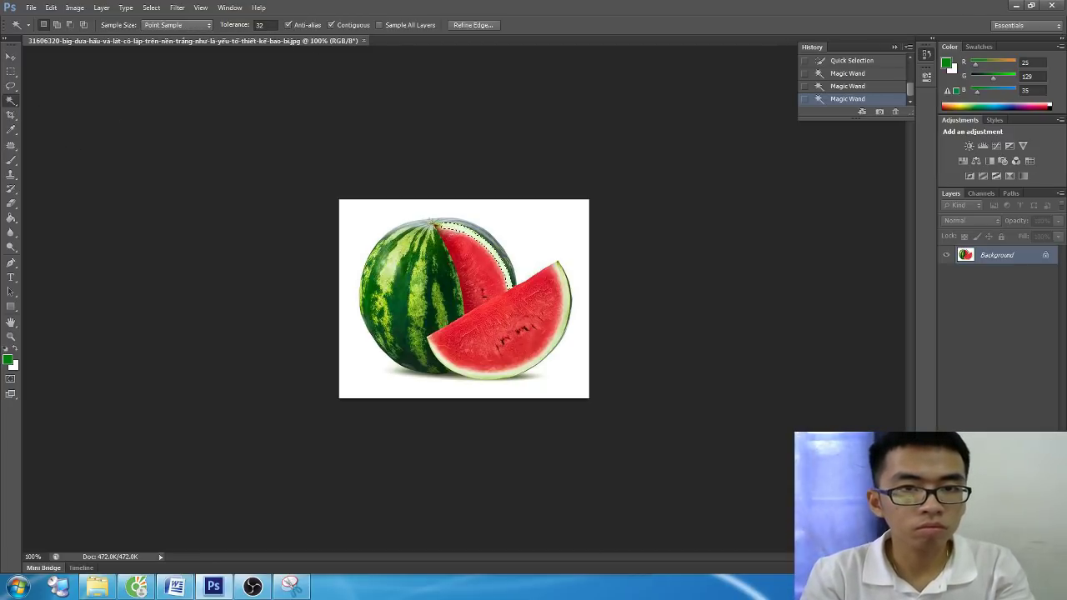
pyautogui.click(433, 221)
pyautogui.hotkey('ctrl', 'd')
pyautogui.click(527, 229)
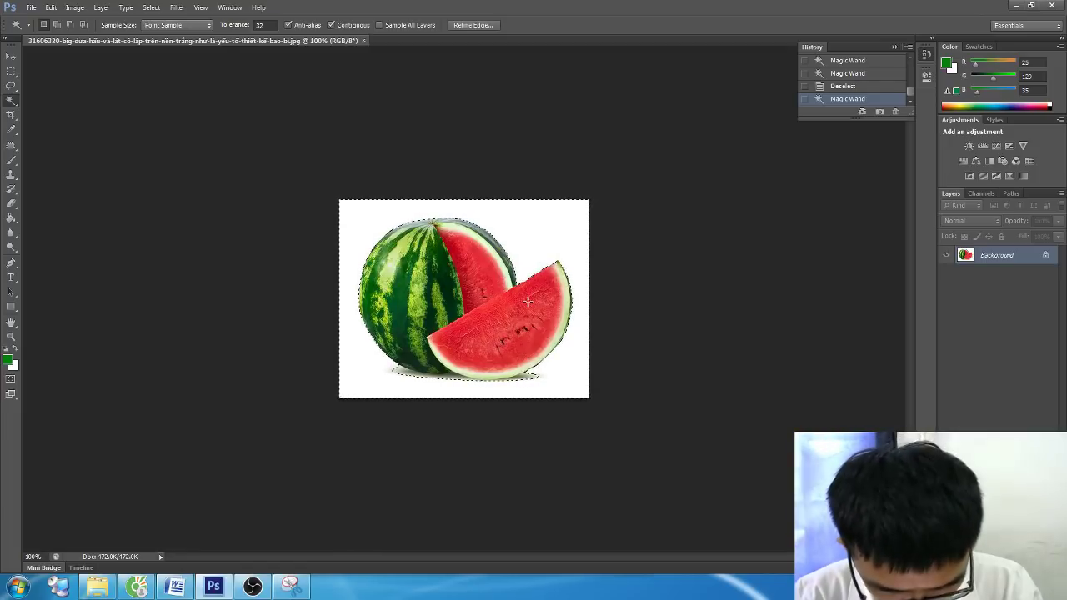
# Deselect the background and start the 'BƯỚC 3: TẠO VÙNG CHỌN' line in the Word notes
pyautogui.hotkey('alt', 'Tab')
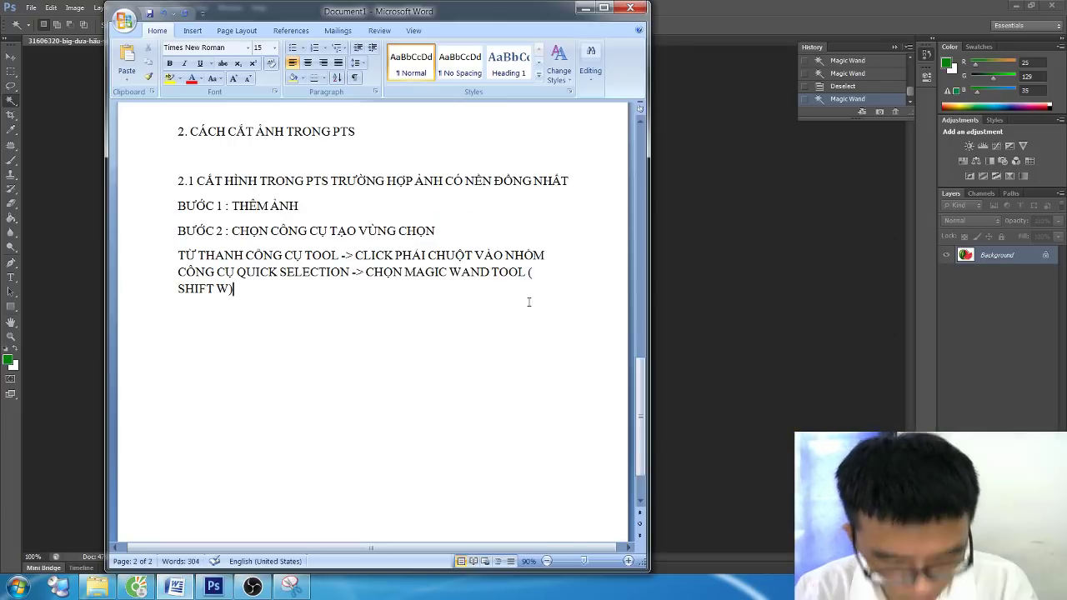
pyautogui.press('Return')
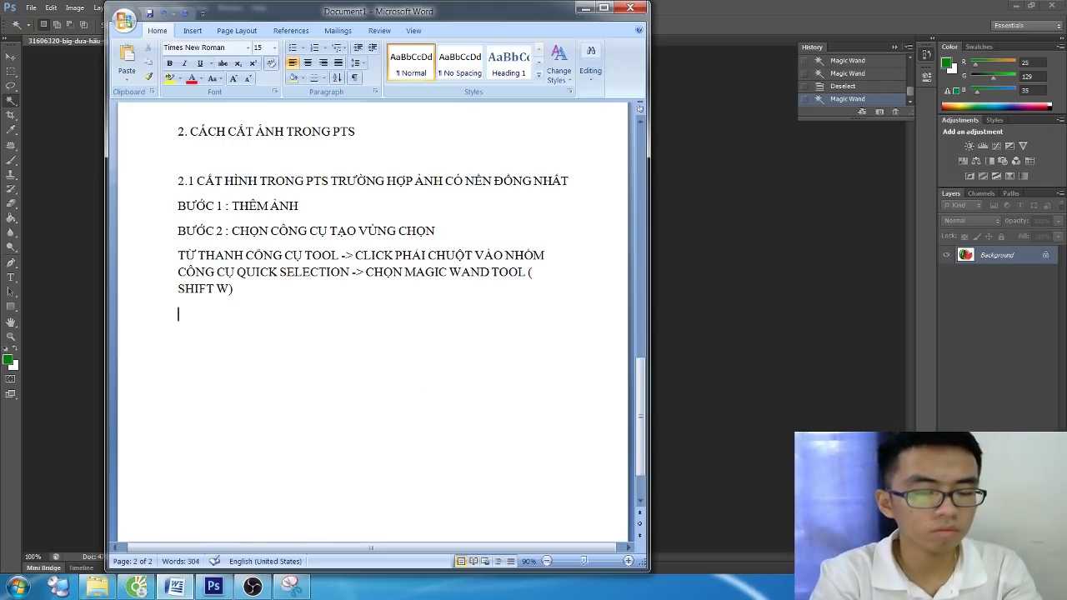
pyautogui.hotkey('alt', 'Tab')
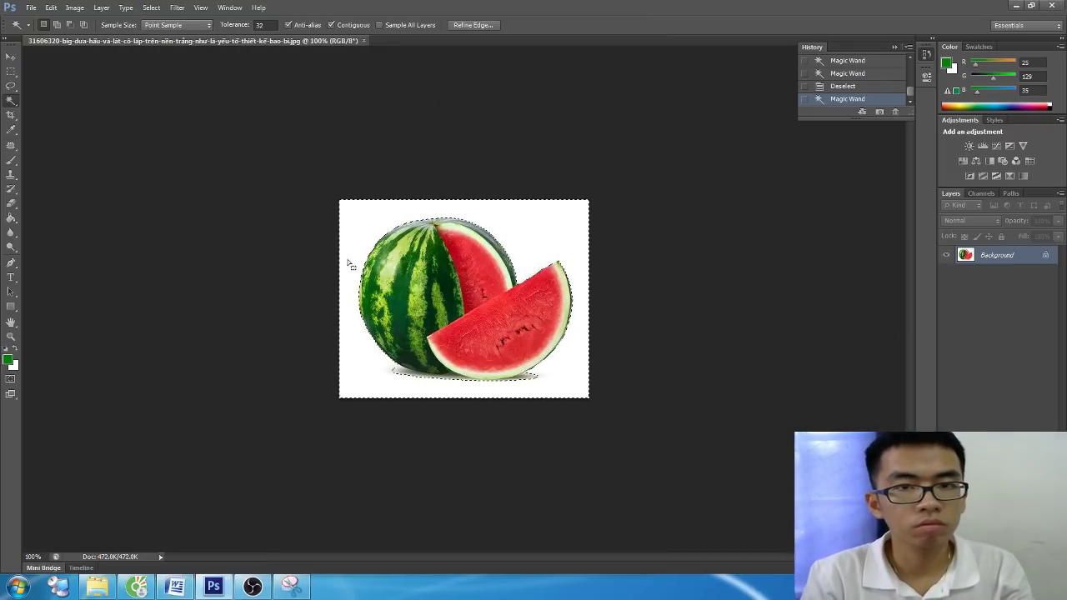
pyautogui.hotkey('ctrl', 'd')
pyautogui.rightClick(12, 101)
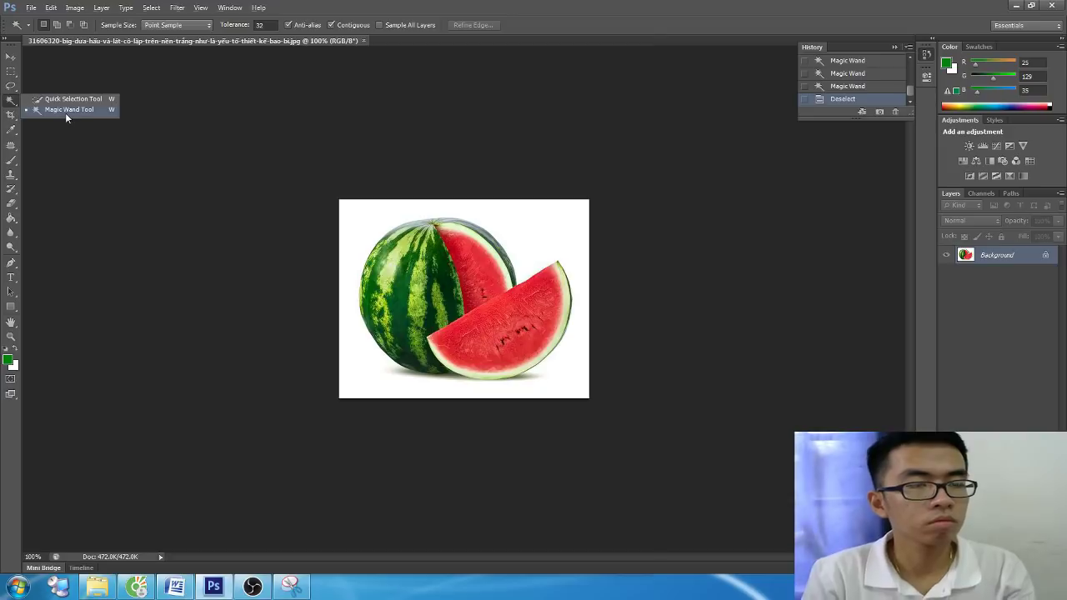
pyautogui.hotkey('alt', 'Tab')
pyautogui.write('BƯỚC 3')
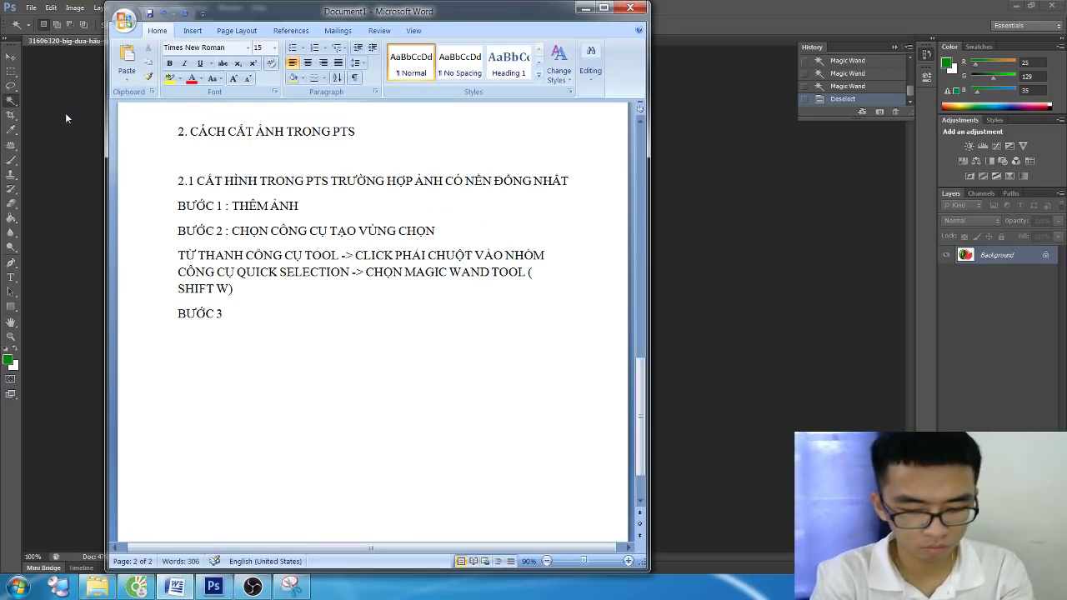
pyautogui.write(': TẠO VÙNG CHỌ')
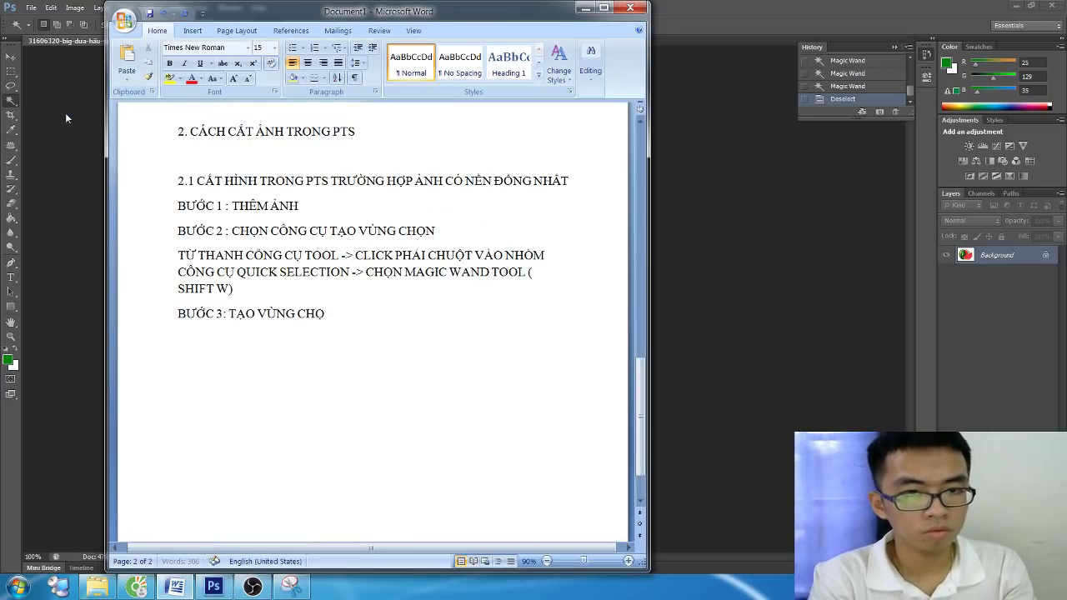
pyautogui.write('N')
# Under step 3, write 'SỬ DỤNG CÔNG CỤ MAGIC WAND TOOL -> CLICK VÀO PHẦN NỀN BỨC ẢNH (', correcting the arrow
pyautogui.press('Return')
pyautogui.write('SƯ')
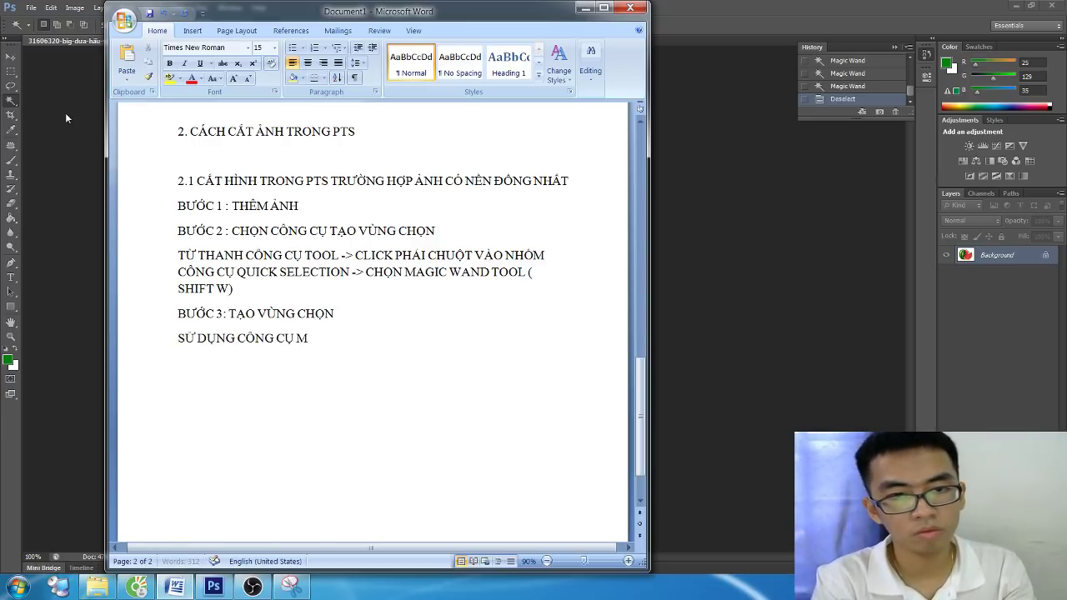
pyautogui.write('AGIC WAN')
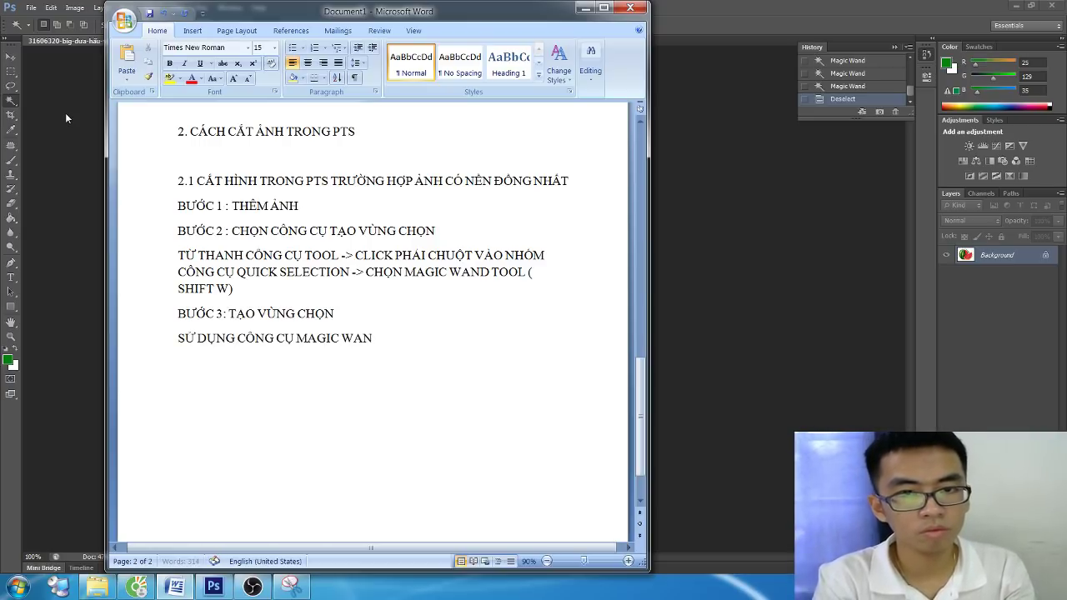
pyautogui.write('D TOOL 0> CLICK')
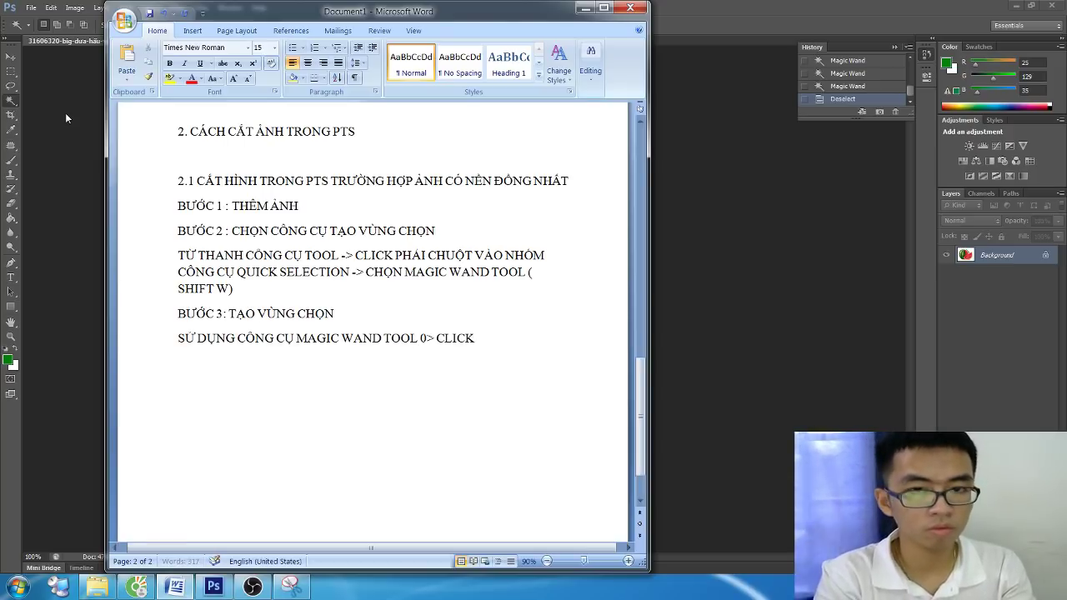
pyautogui.write(' VÀO')
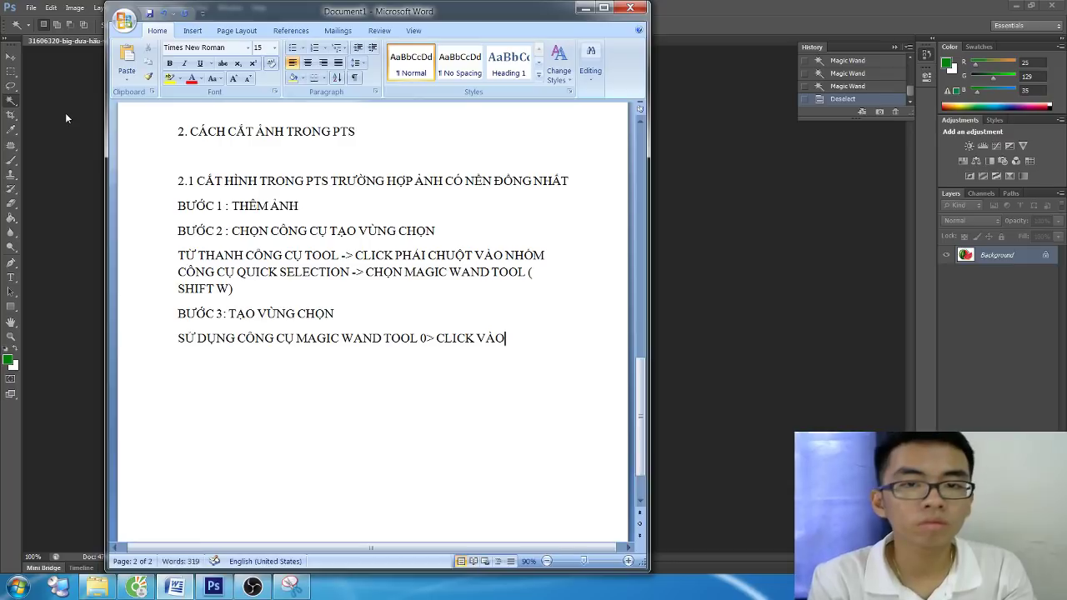
pyautogui.hotkey('ctrl', 'Left')
pyautogui.hotkey('ctrl', 'Left')
pyautogui.press('BackSpace')
pyautogui.press('BackSpace')
pyautogui.write('->')
pyautogui.press('End')
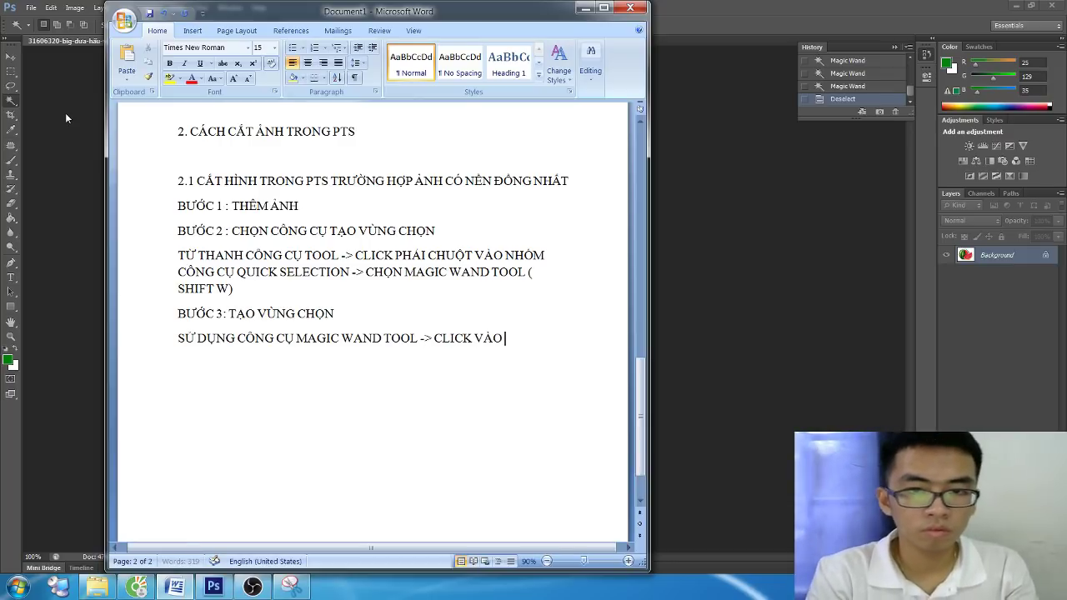
pyautogui.write('PHẦN NE')
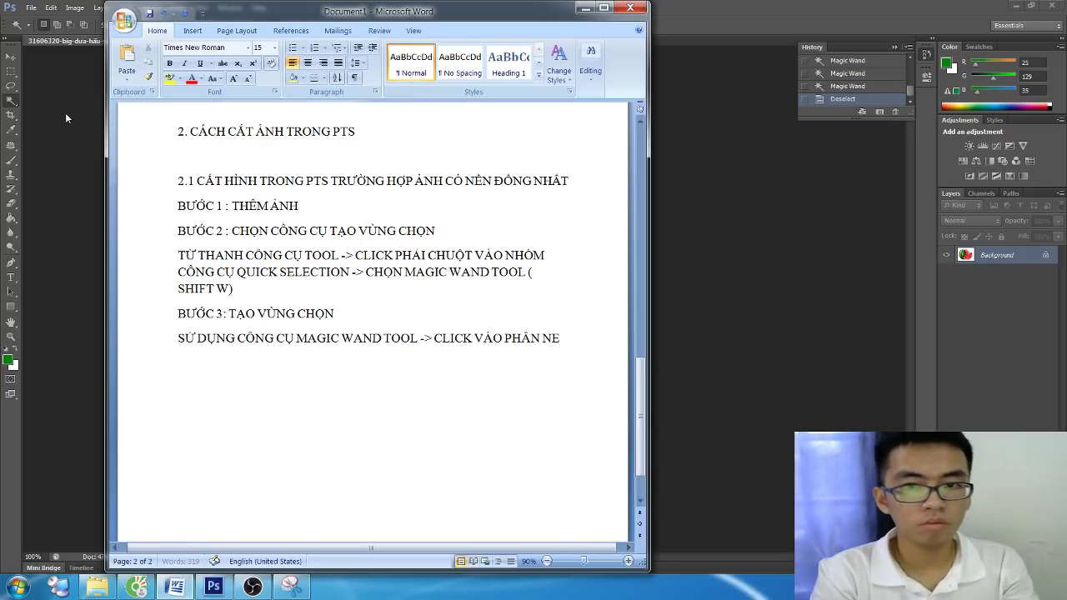
pyautogui.write('N')
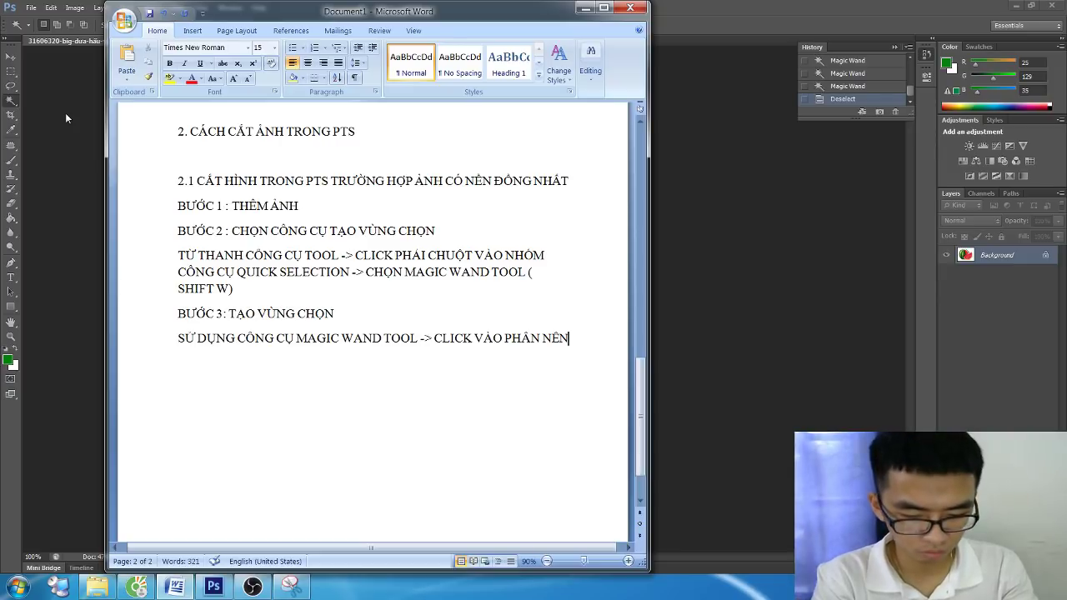
pyautogui.write('f')
pyautogui.write(' BỨC ẢNH')
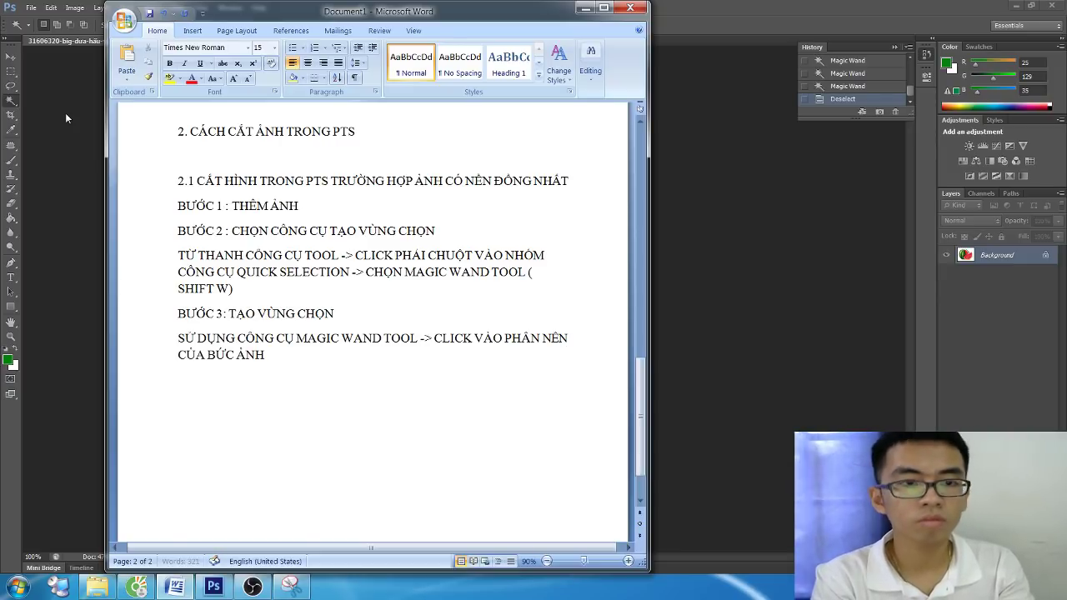
pyautogui.write(' (')
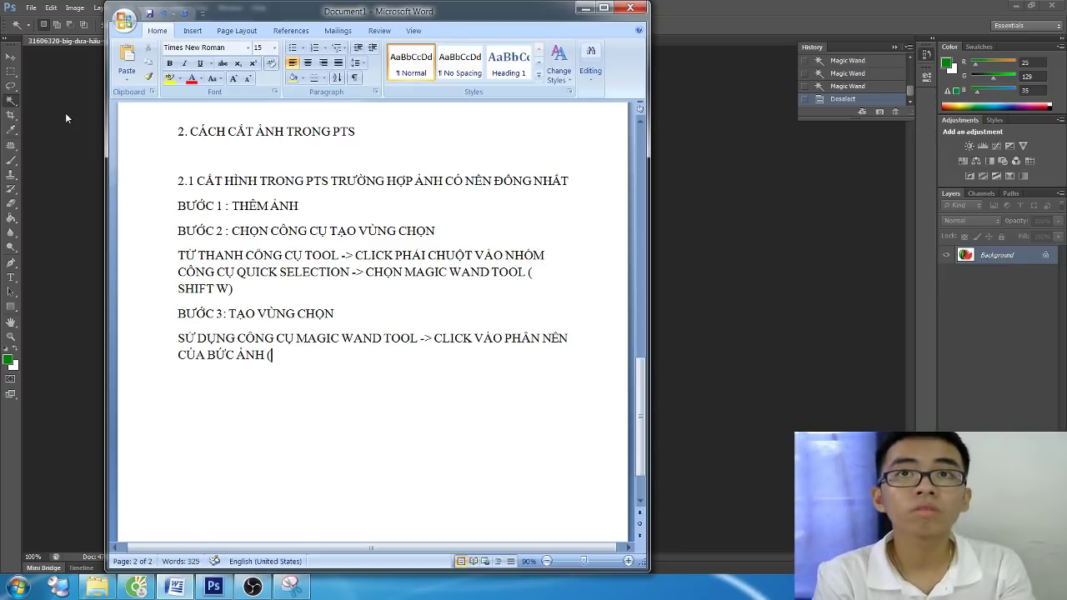
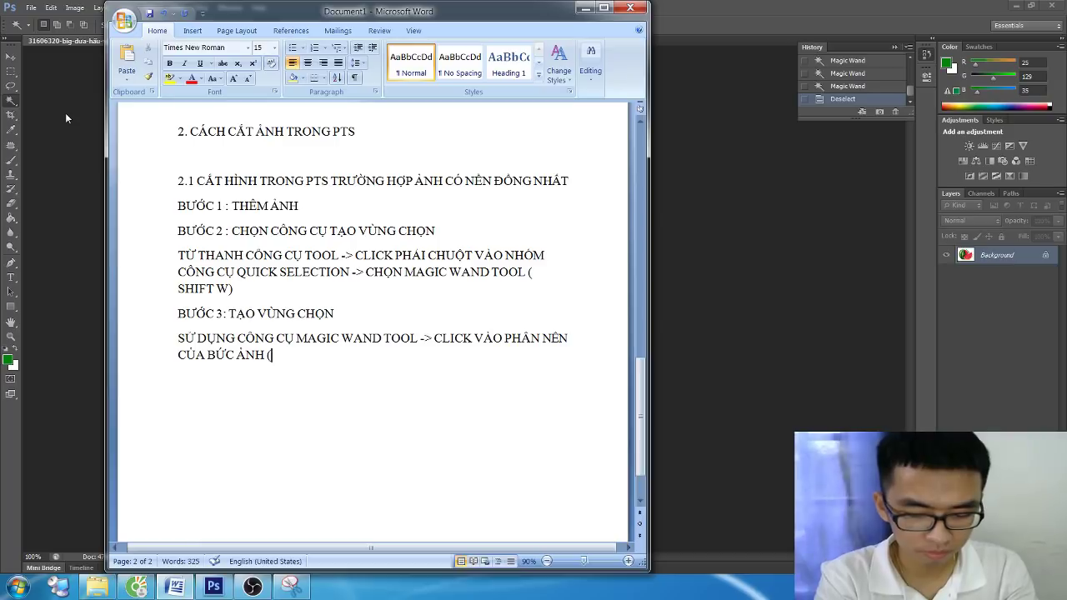
# Finish the Step 3 note: Magic Wand the background, then CTRL + SHIFT + I to invert it, fixing the typo
pyautogui.write('CHỌN PHẦN ẢN')
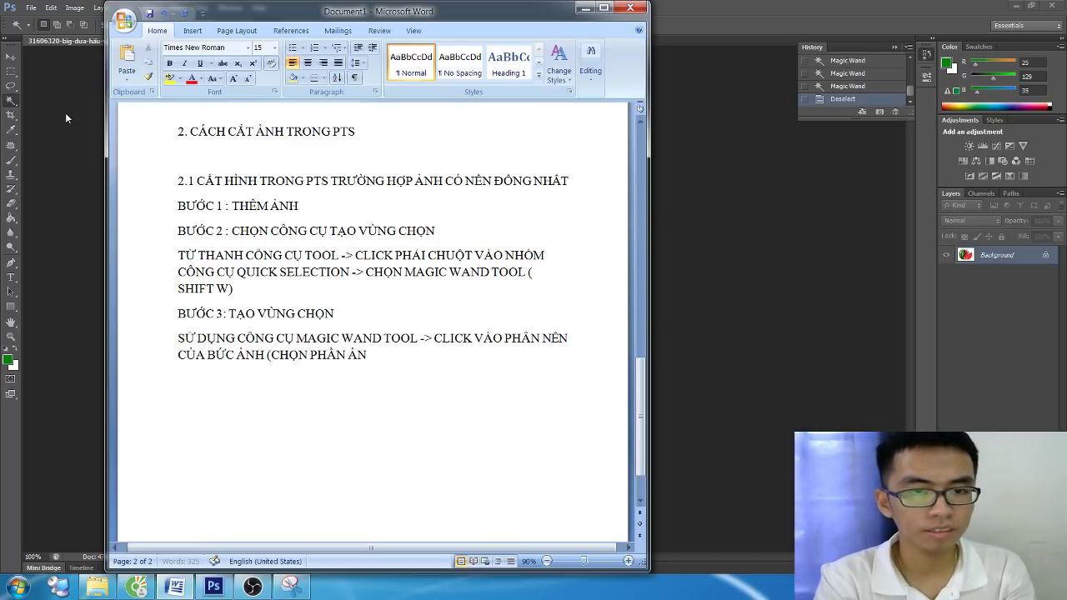
pyautogui.write('H')
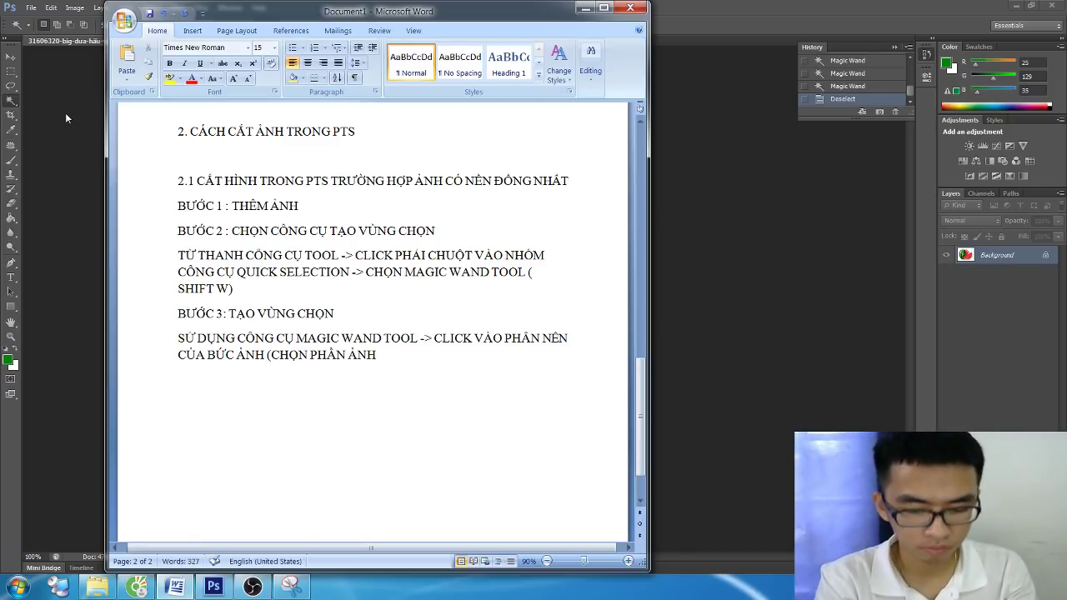
pyautogui.write(') ->')
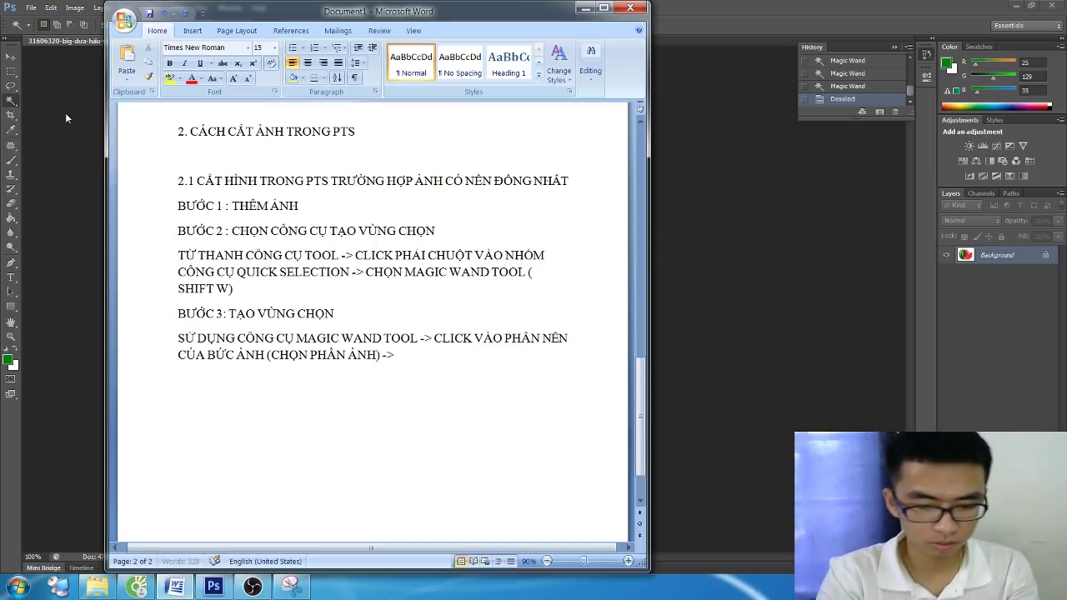
pyautogui.write(' ẤN TÔ HO')
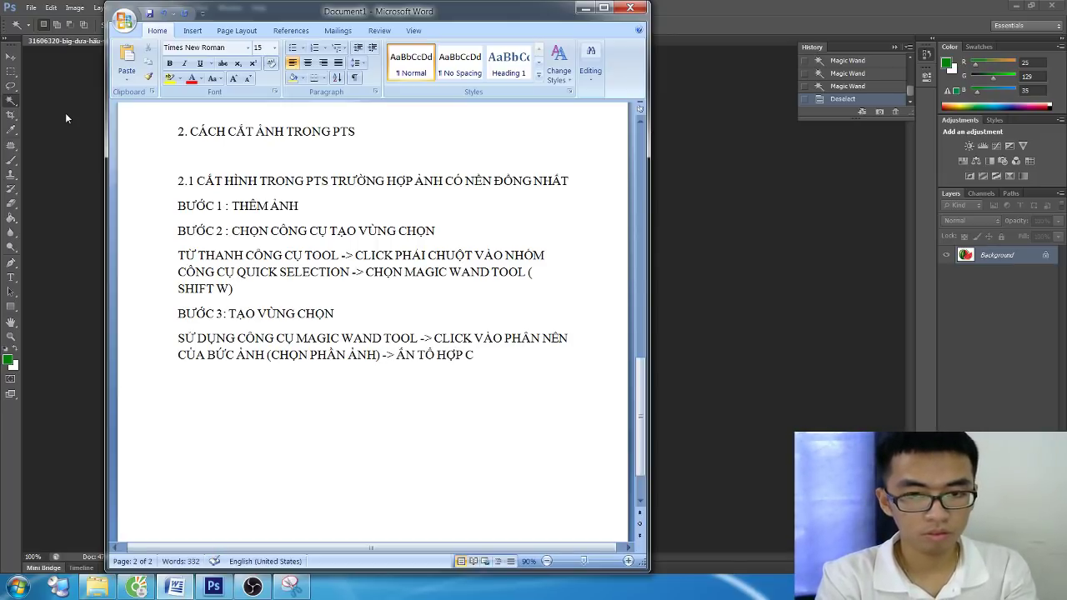
pyautogui.write('TRIL +')
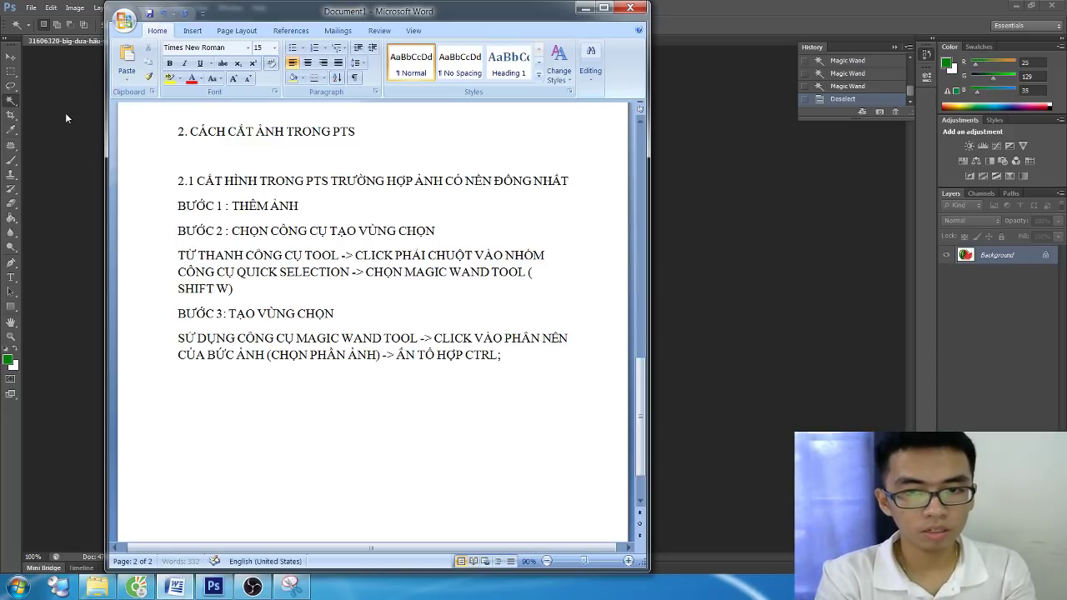
pyautogui.write(' SS')
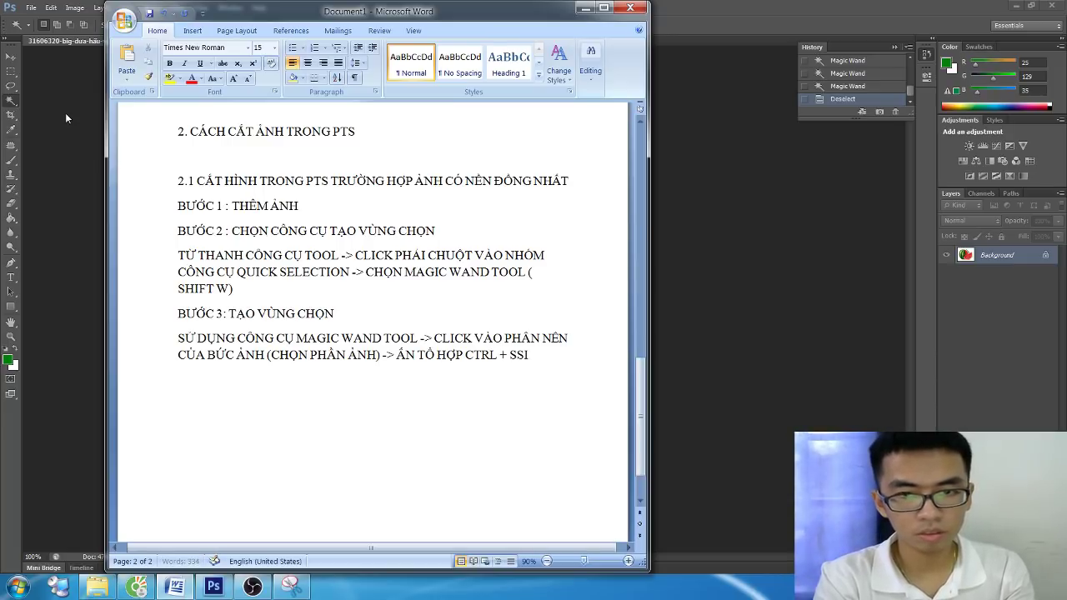
pyautogui.write('IFT')
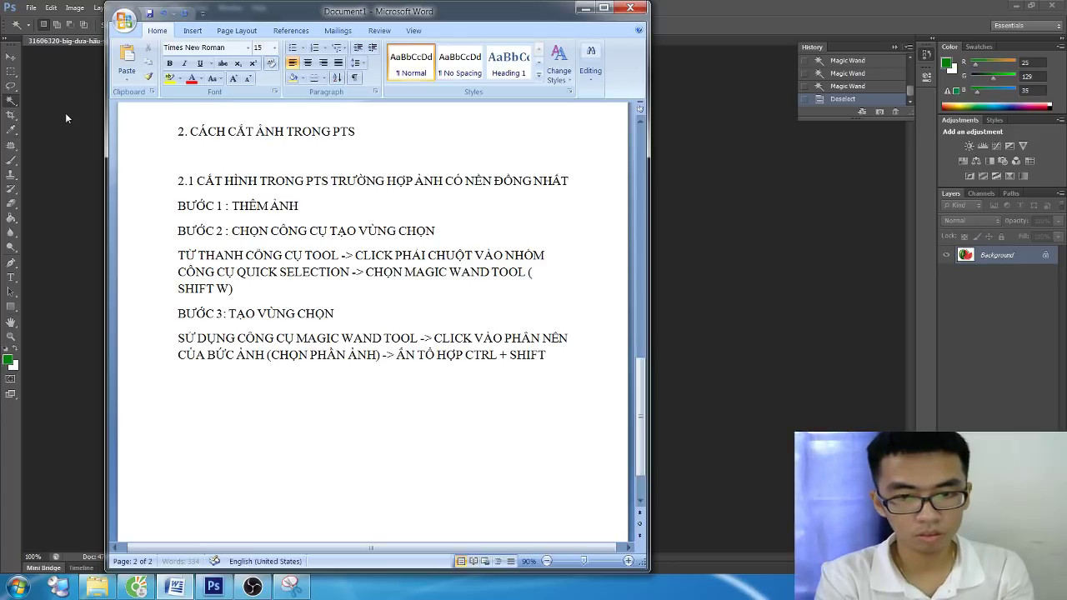
pyautogui.write(' + I')
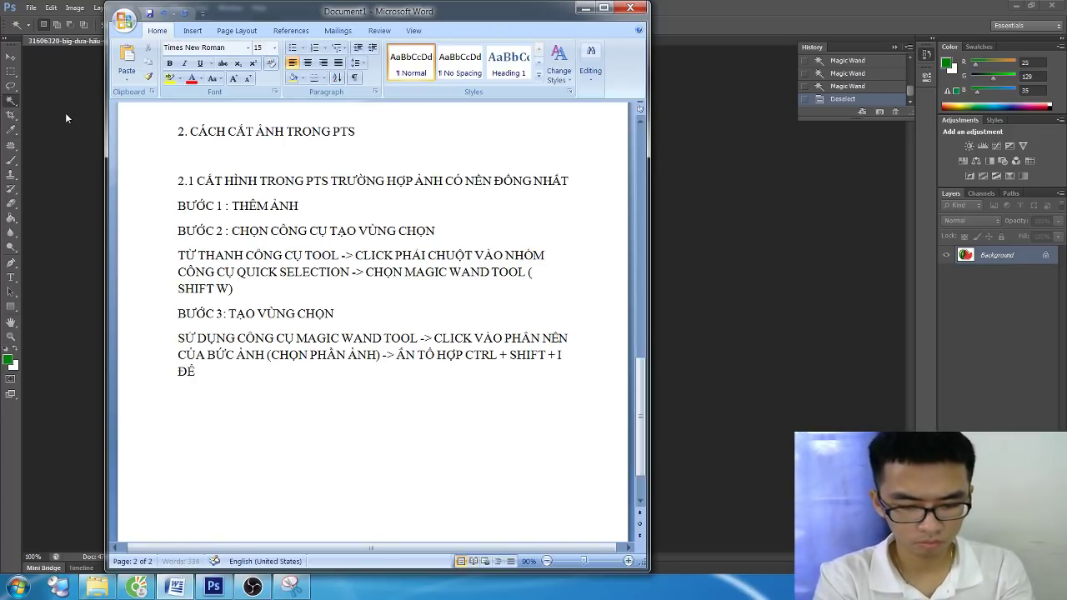
pyautogui.write('GƯỢ')
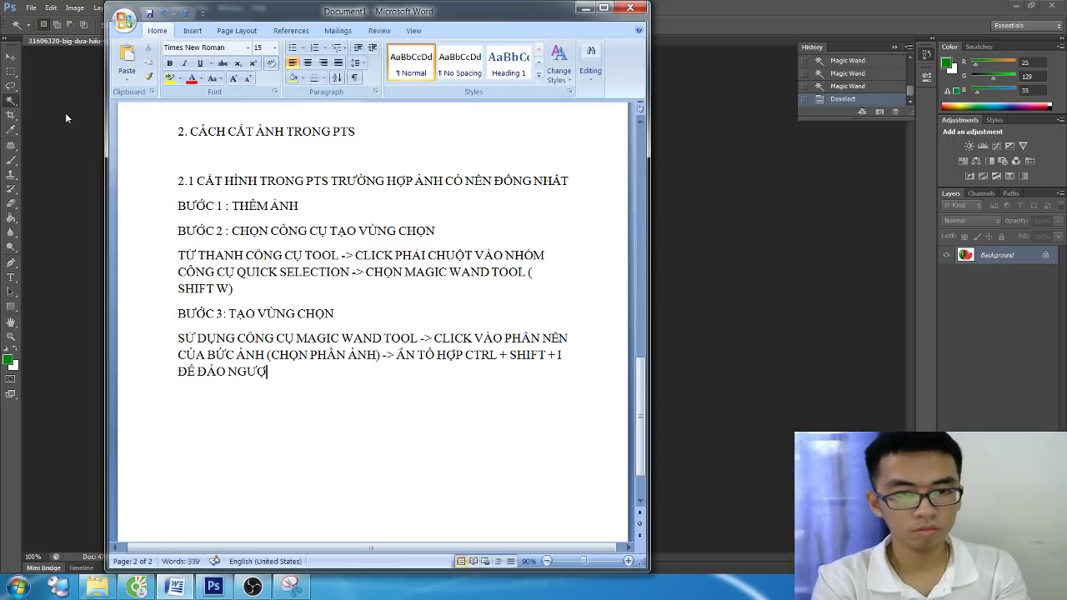
pyautogui.write('CG CHIO')
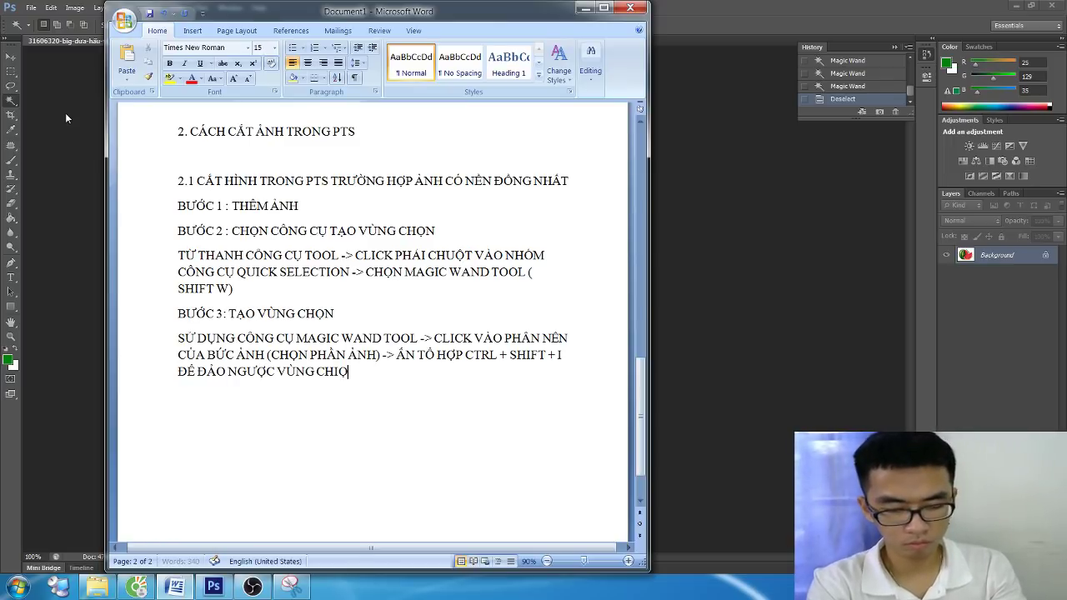
pyautogui.press('BackSpace')
pyautogui.press('BackSpace')
pyautogui.write('ỌN ĐỐ')
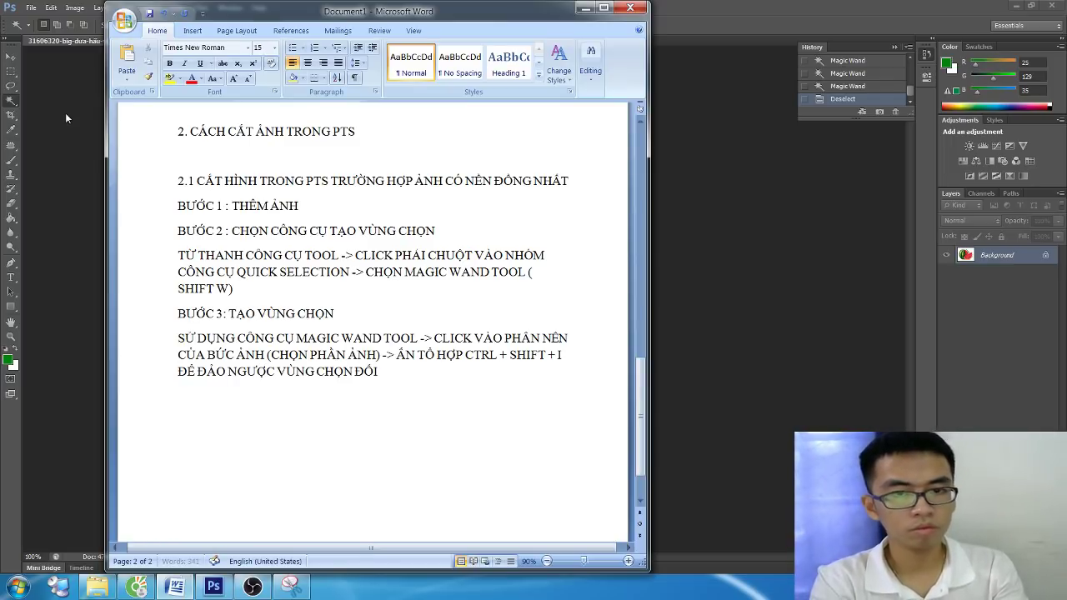
pyautogui.write('NG')
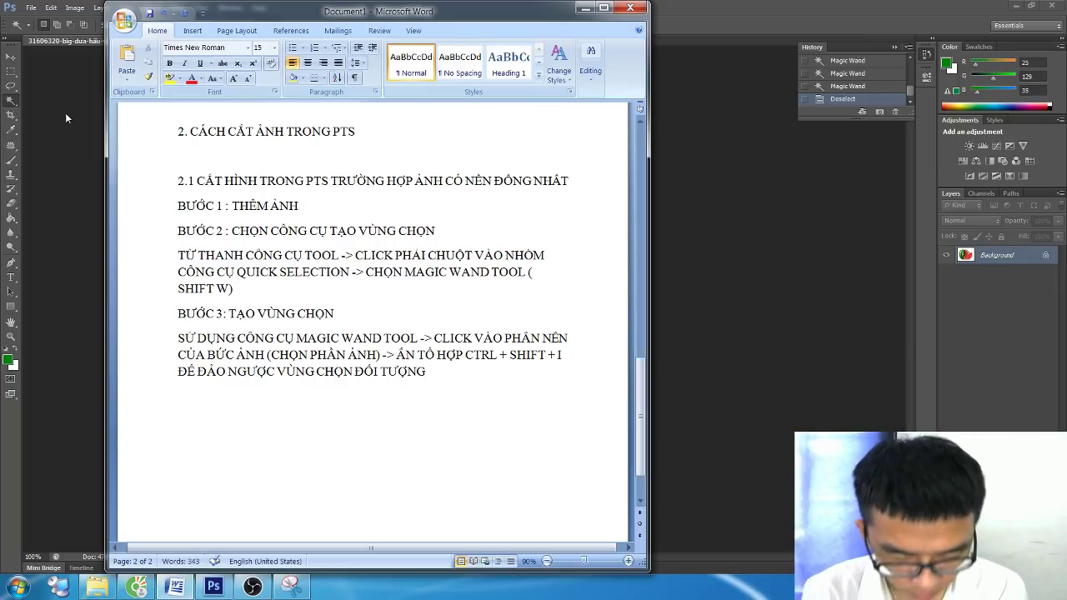
# Magic Wand the watermelon's white background in Photoshop, invert it with Ctrl+Shift+I, and return to Word
pyautogui.click(73, 9)
pyautogui.click(542, 206)
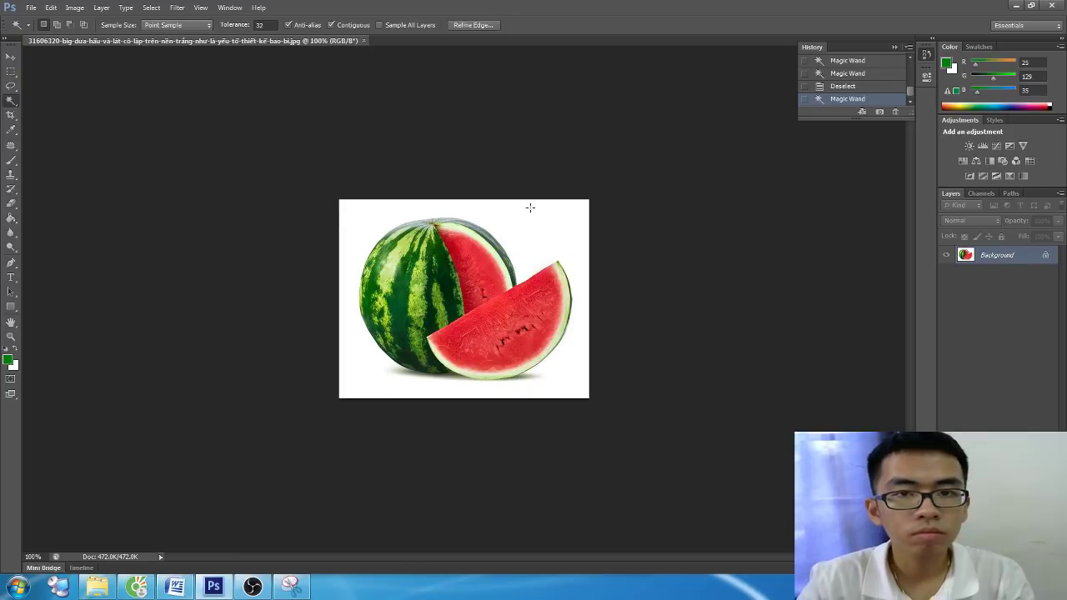
pyautogui.hotkey('ctrl', 'shift', 'i')
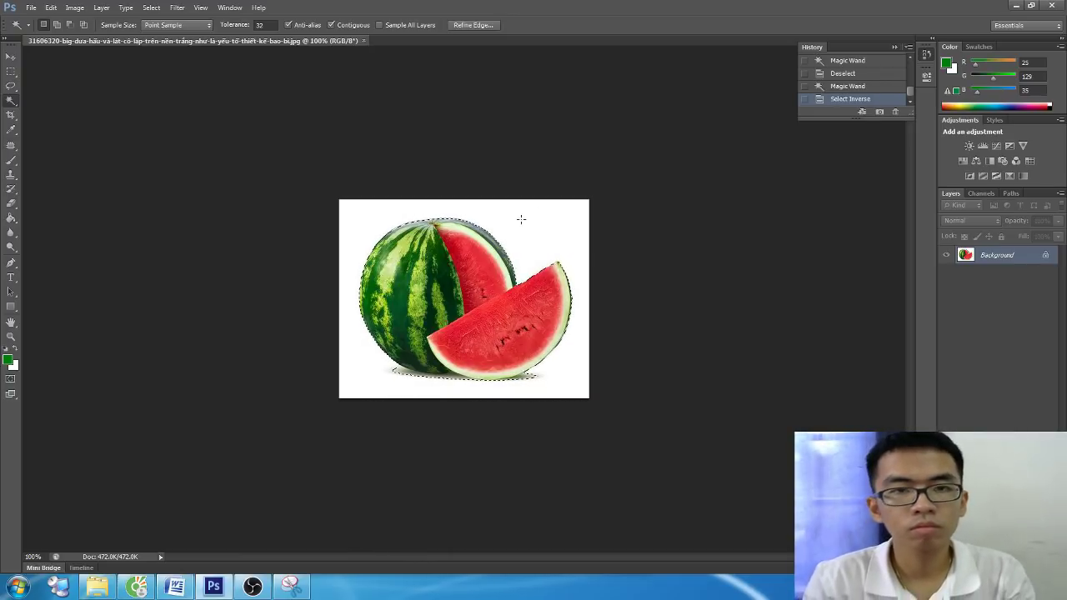
pyautogui.hotkey('alt', 'Tab')
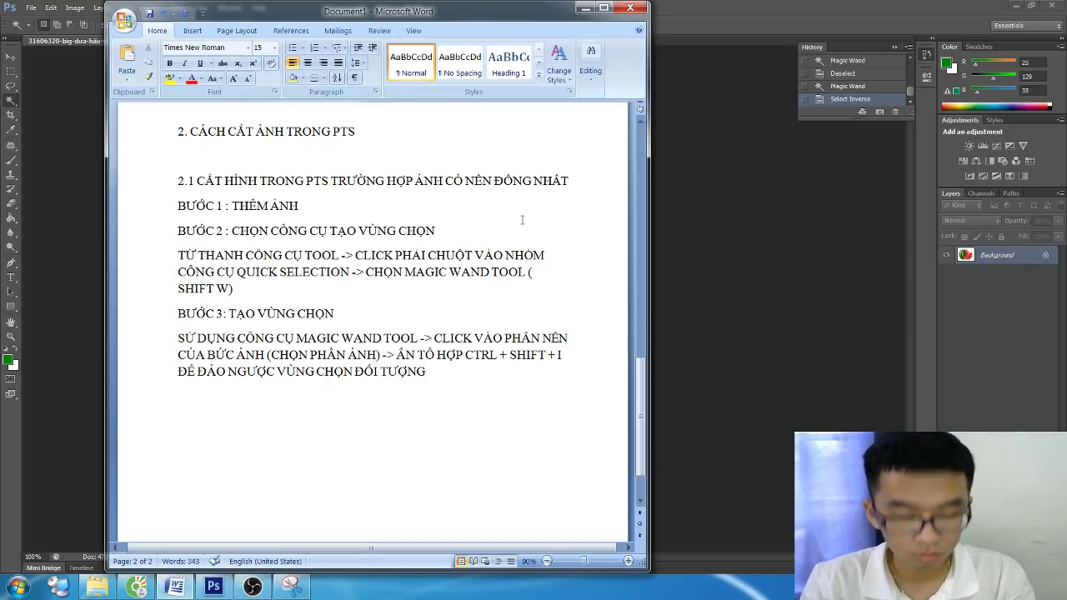
# Add the 'BƯỚC 4: LÀM MỜ VIỀN BỨC ẢNH' heading and its Select > Modify > Feather (Shift+F6) instructions
pyautogui.press('Return')
pyautogui.write('BU')
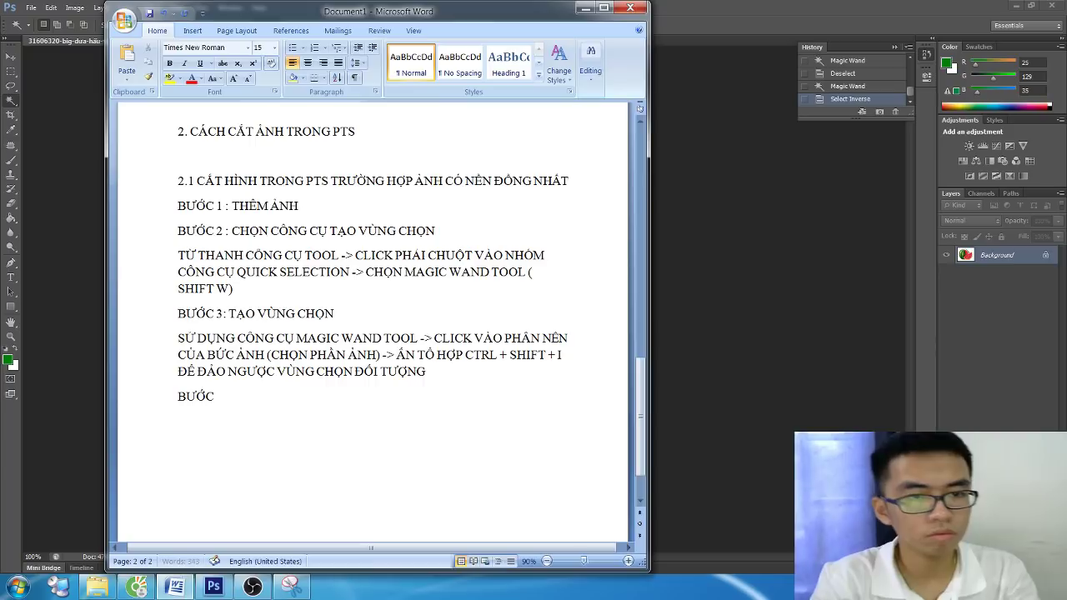
pyautogui.write('LÀM MO')
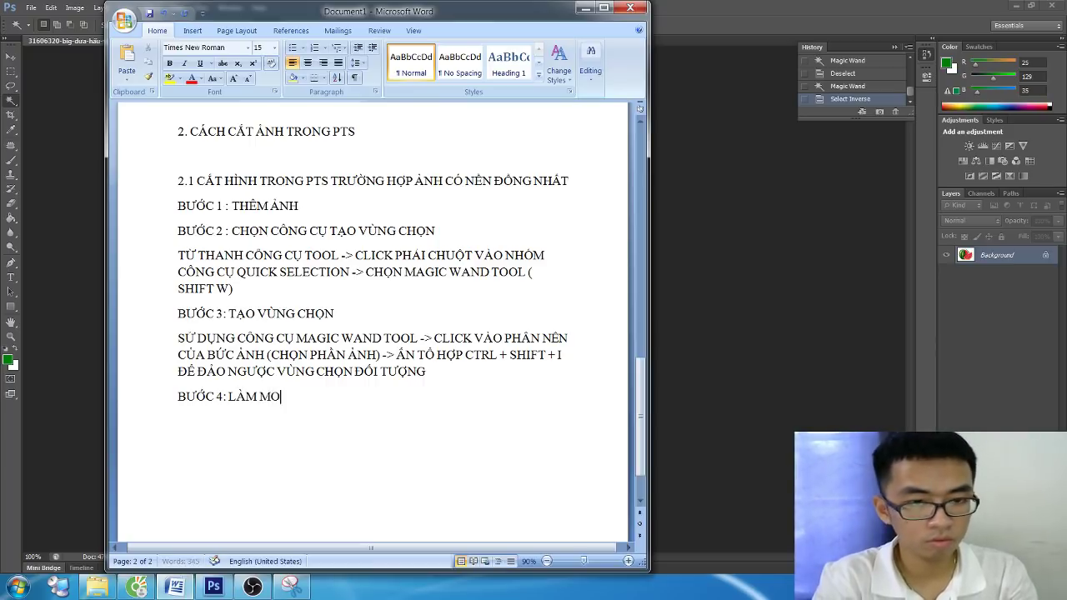
pyautogui.write('WF VIEENF BUW')
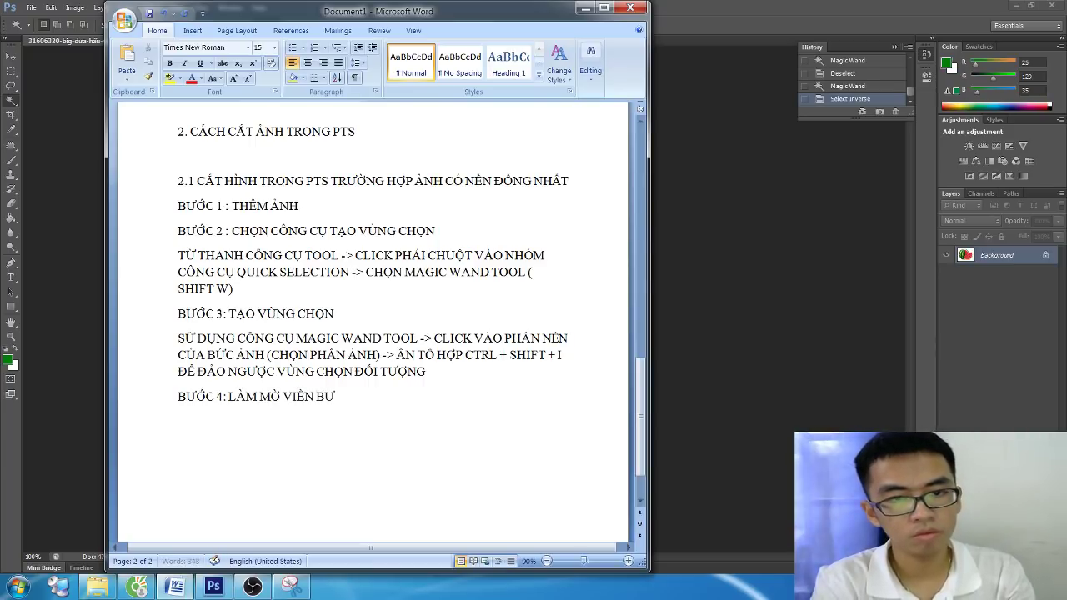
pyautogui.write('CS ANHR')
pyautogui.press('Return')
pyautogui.write('TUWF')
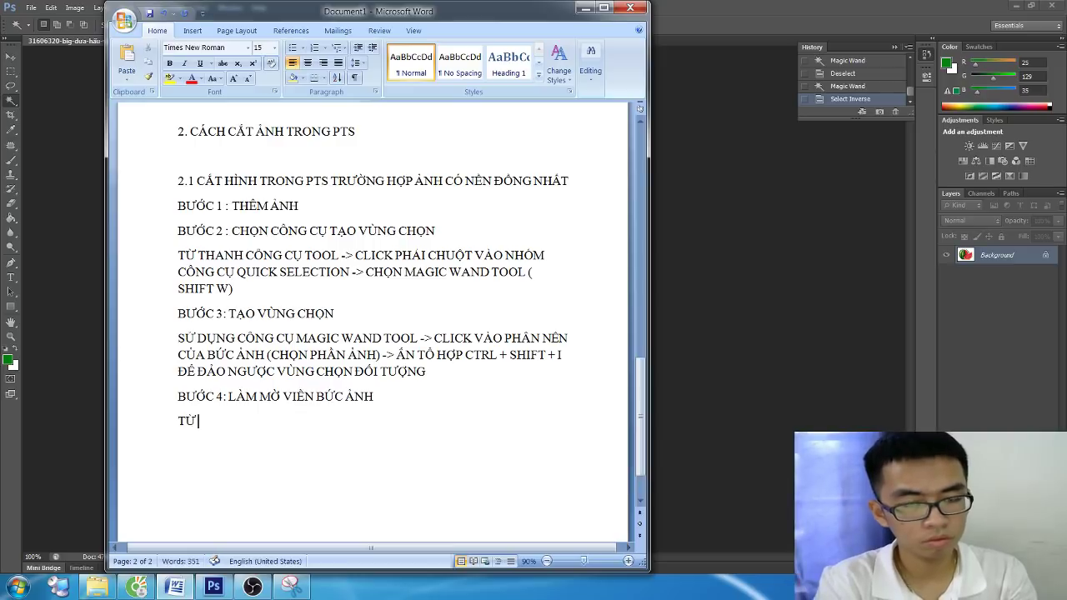
pyautogui.write(' MENU SELEC')
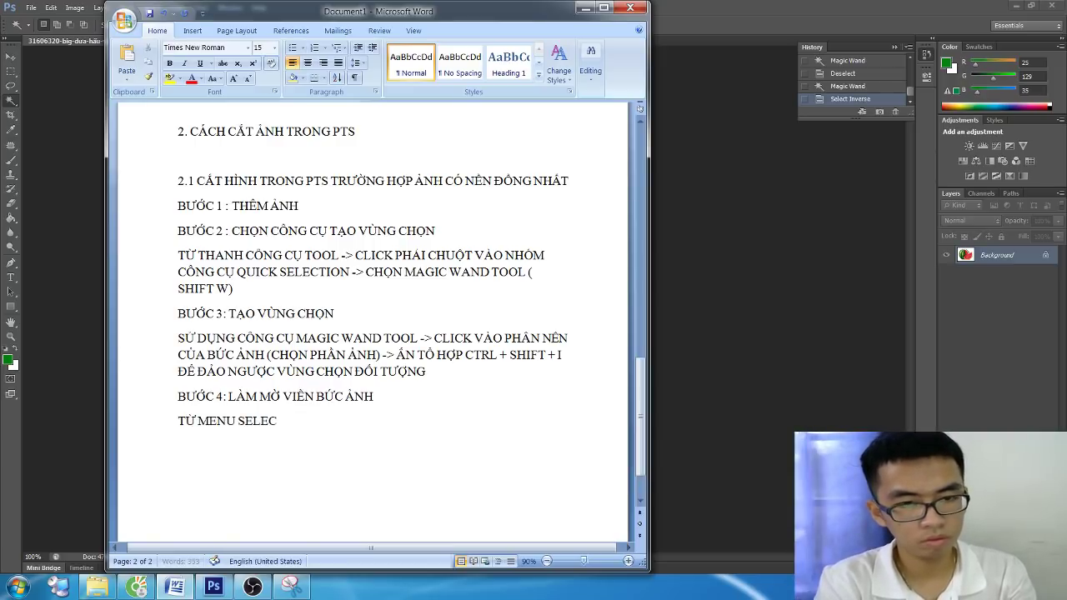
pyautogui.write('T -')
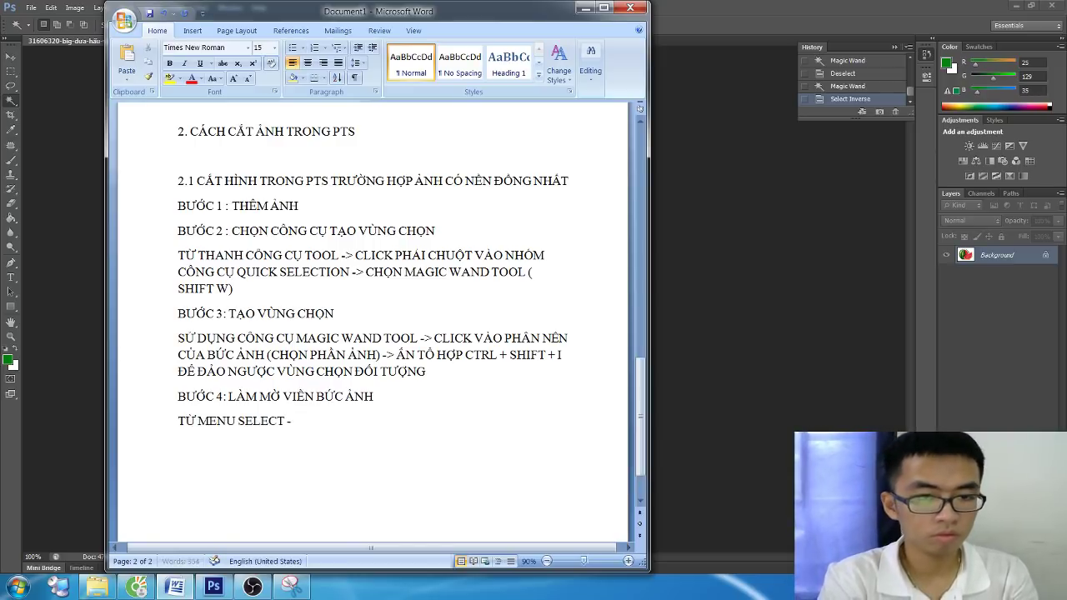
pyautogui.write('> CHOJ')
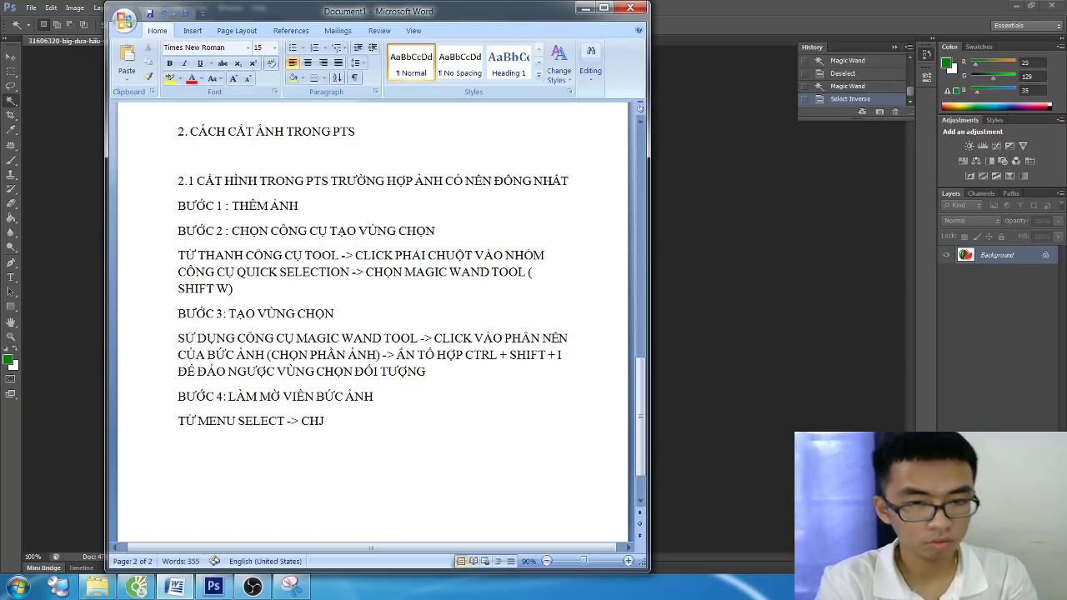
pyautogui.write('o')
pyautogui.write(' MODI')
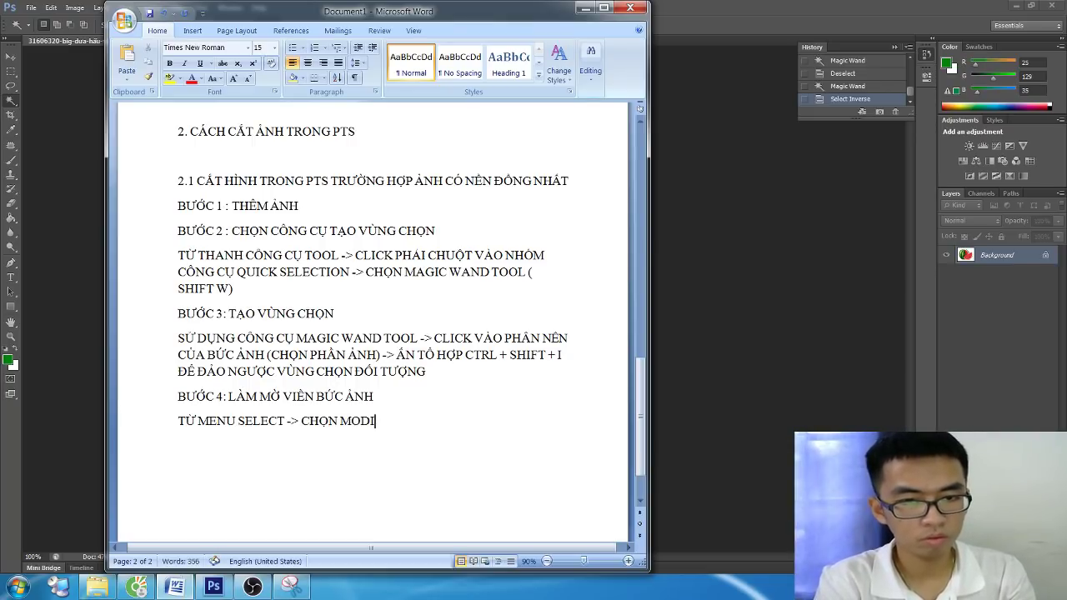
pyautogui.write('FY -')
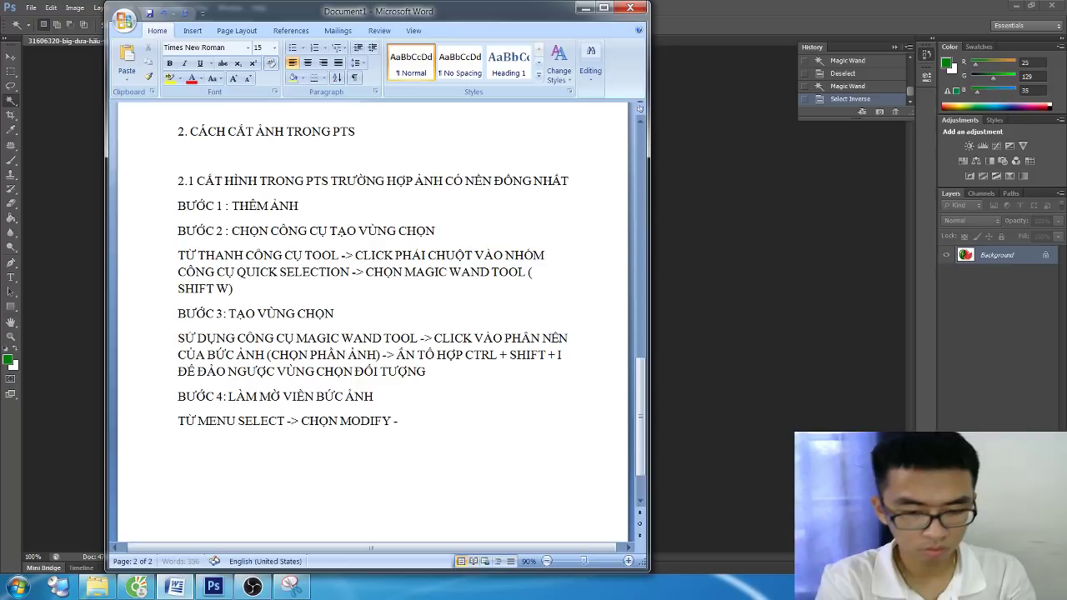
pyautogui.write('> FEAT')
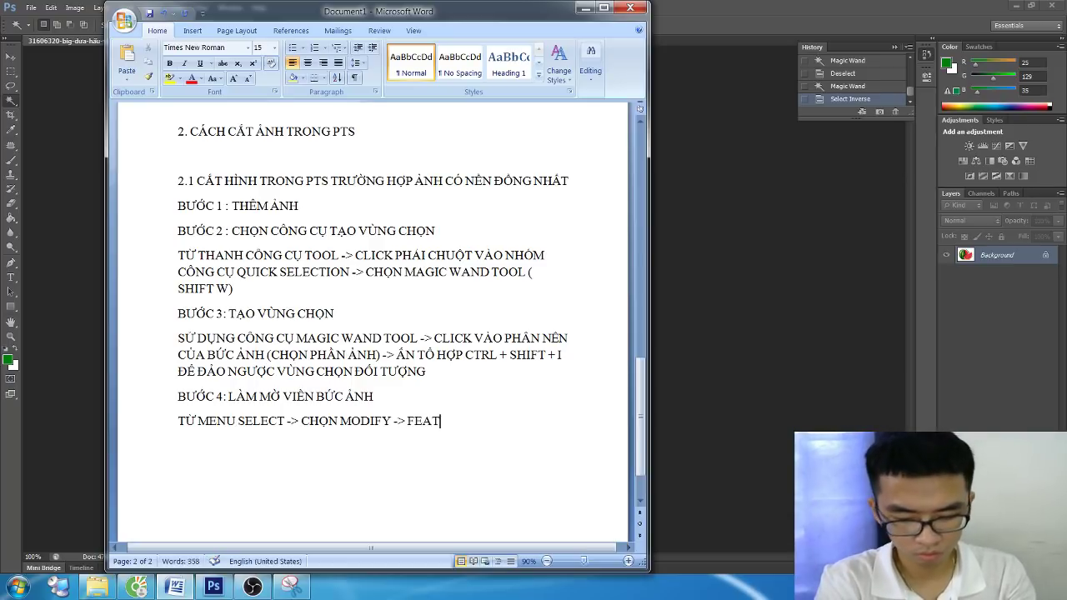
pyautogui.write('HER')
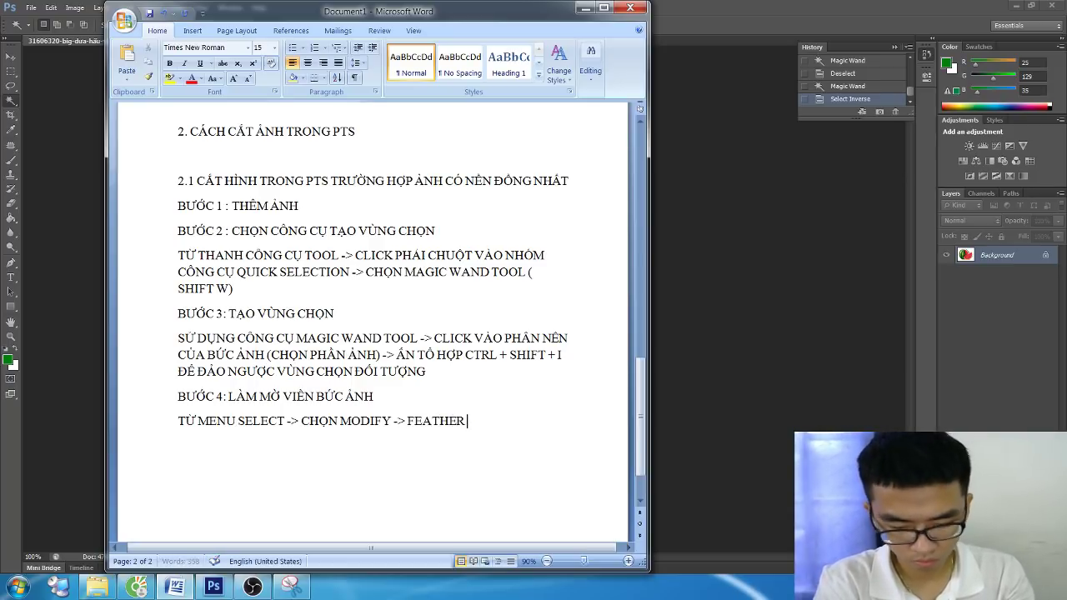
pyautogui.write(' ( SHIFT')
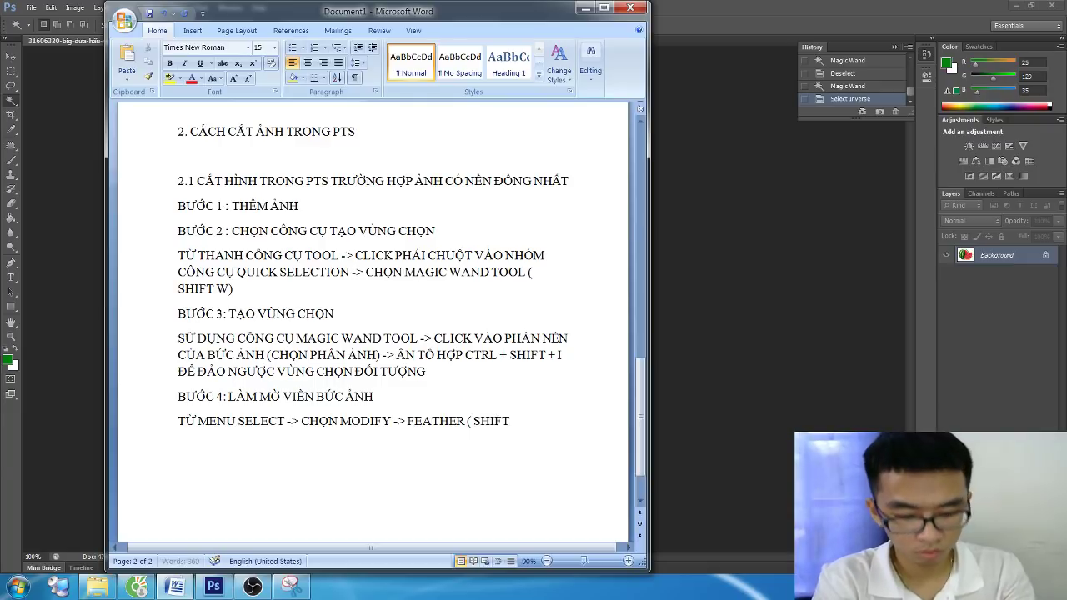
pyautogui.write(' + F6')
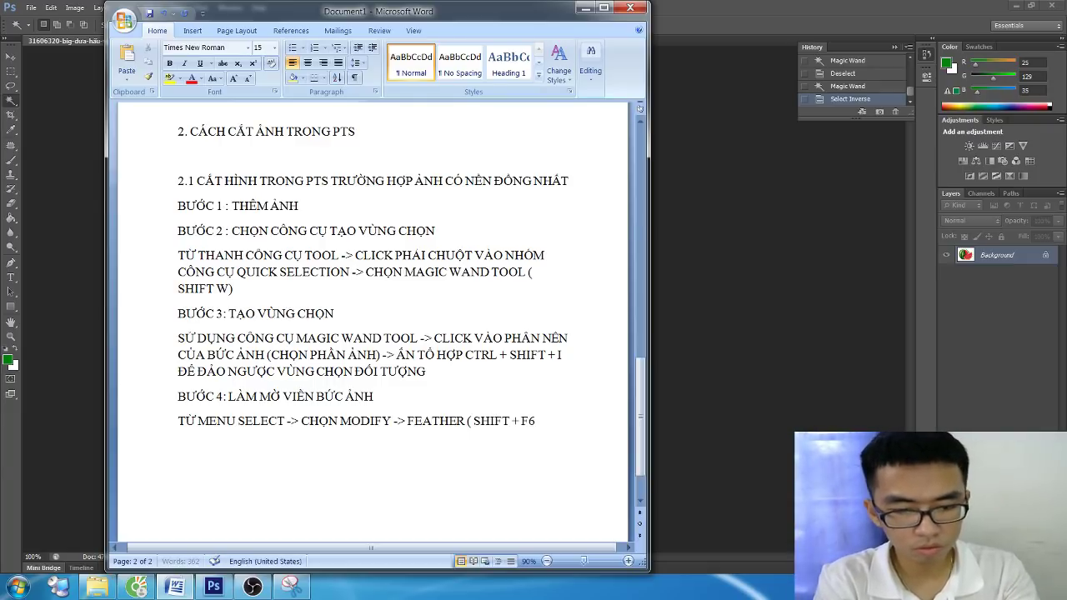
pyautogui.write(')')
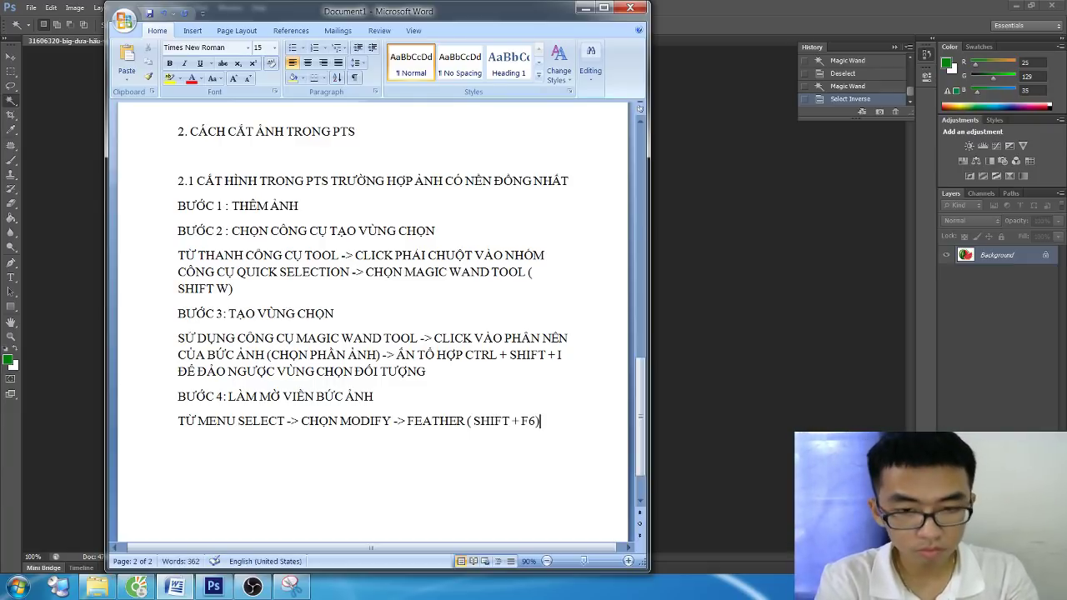
pyautogui.write('>')
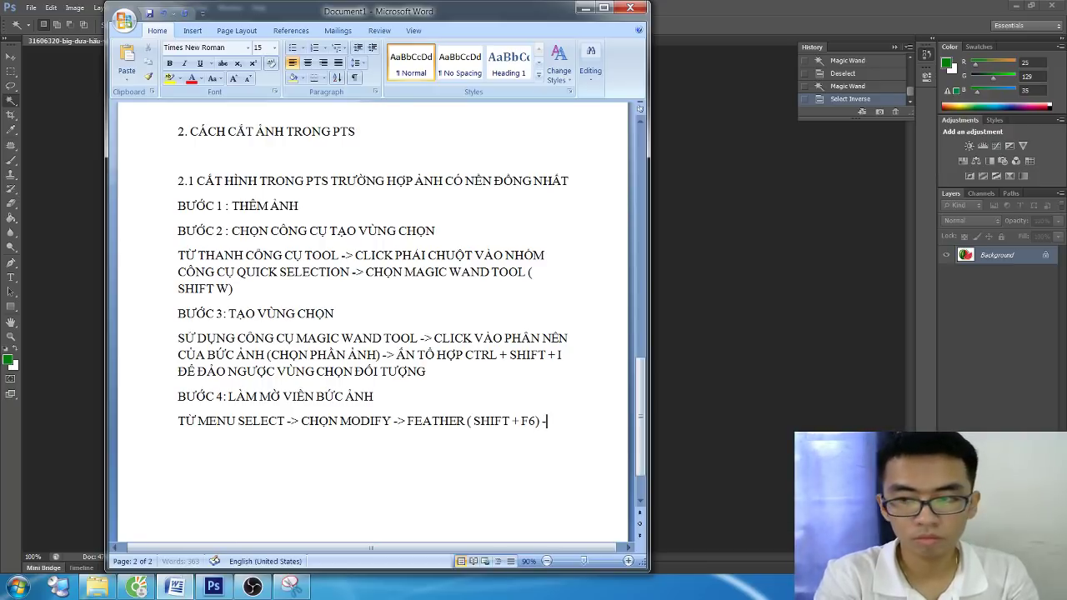
pyautogui.write(' NHẬP THÔ')
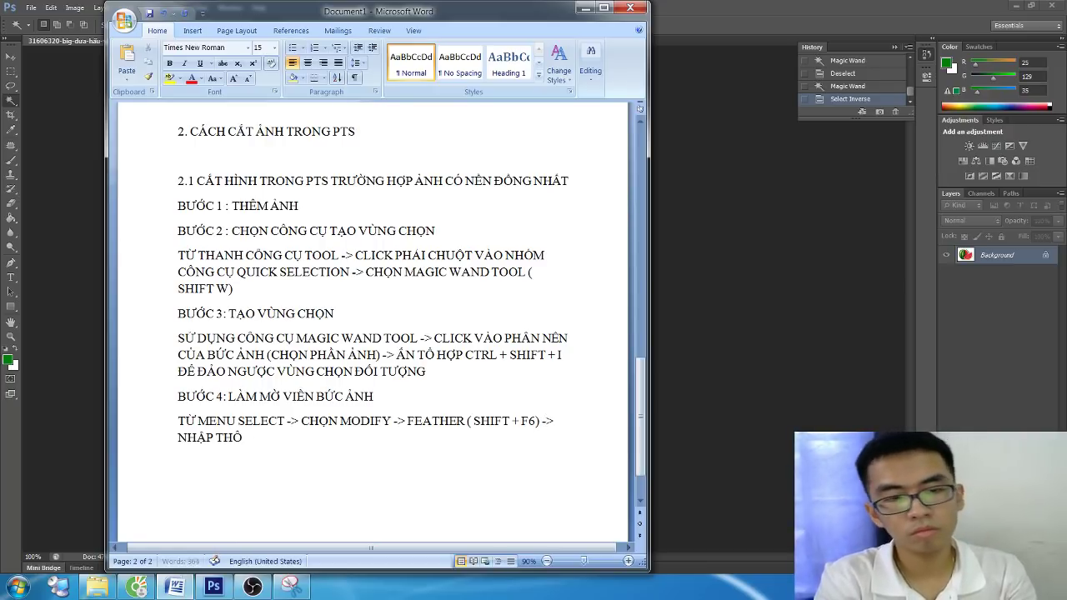
pyautogui.write('NG SỐ PHÙ HỢP')
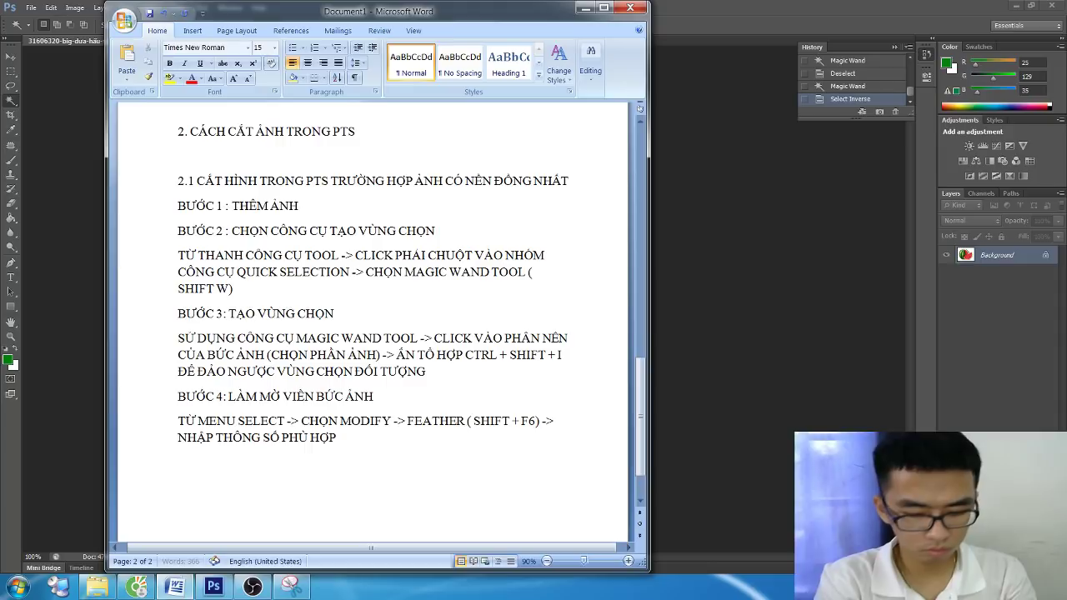
pyautogui.write(' ( PHU')
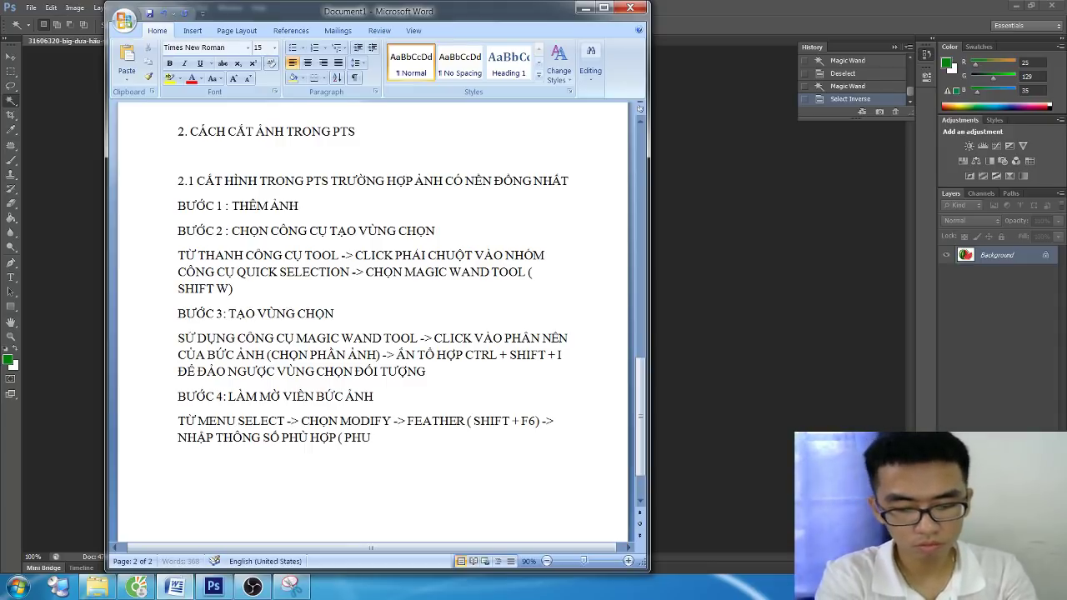
pyautogui.write('Ụ THUỘ')
pyautogui.write('A')
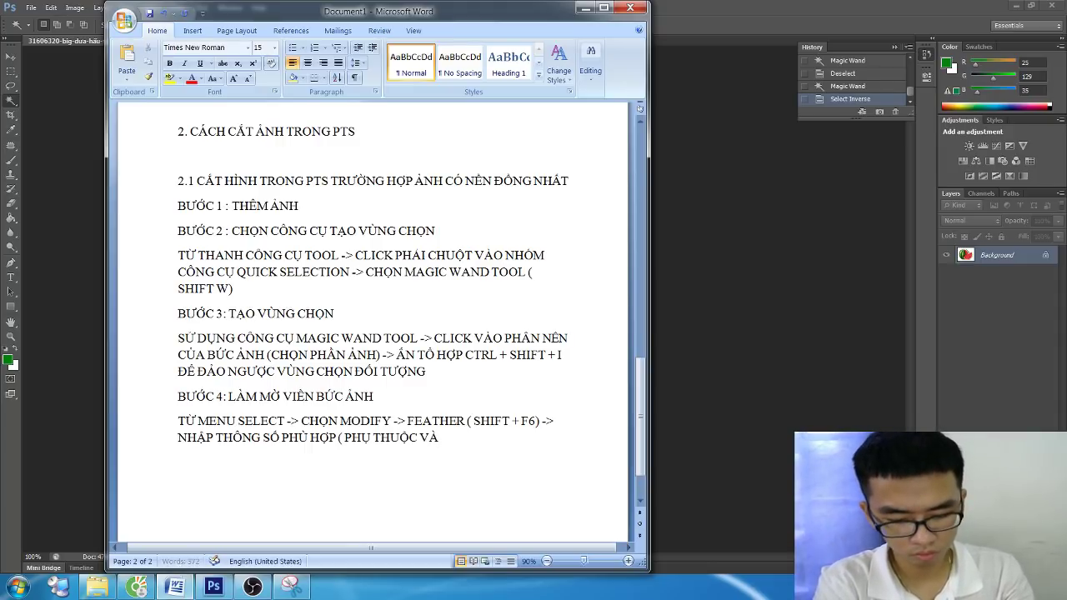
pyautogui.write('H THƯỚC ẢNH')
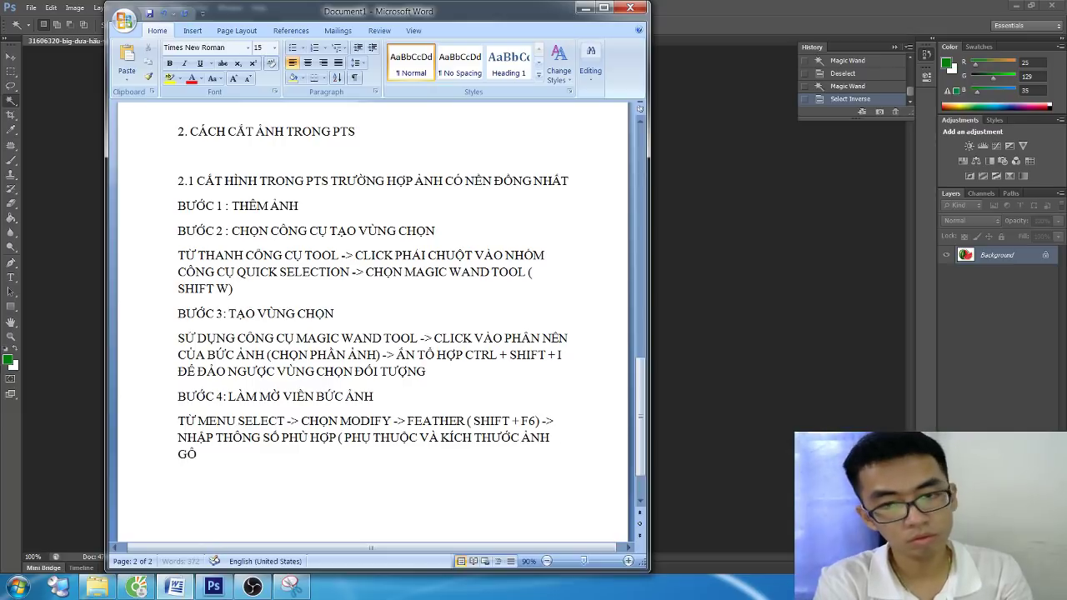
pyautogui.write('C)')
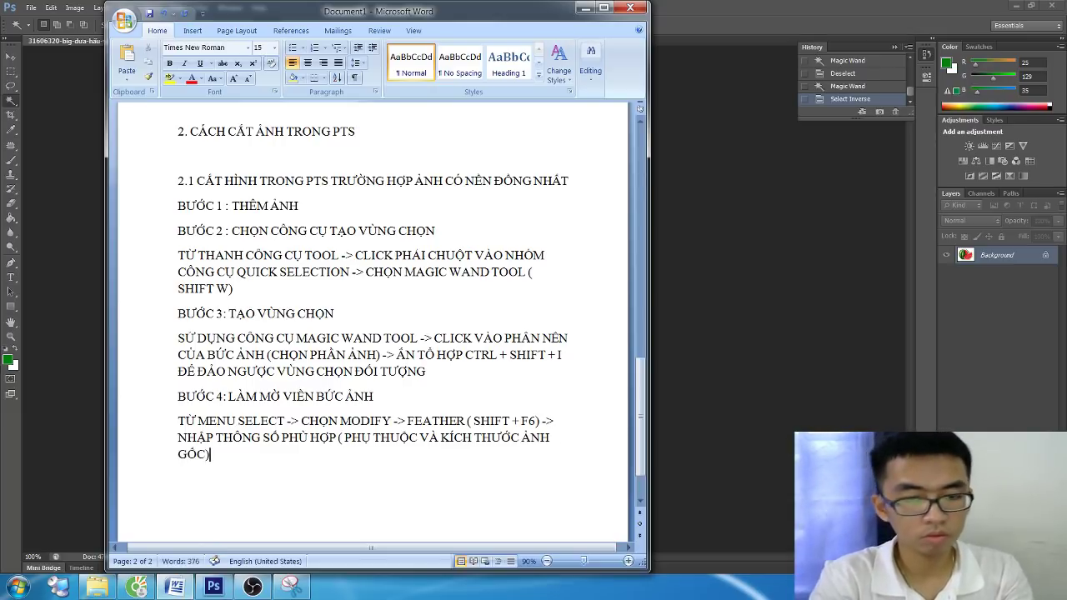
pyautogui.write('-> ENTER')
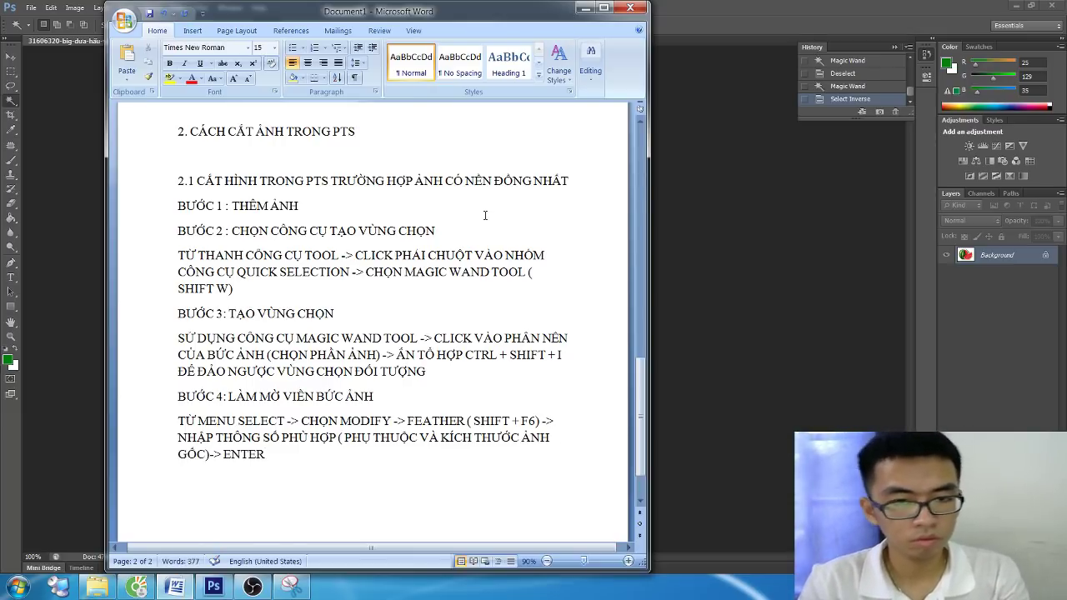
# Feather the watermelon selection via Select > Modify > Feather and copy it onto Layer 1
pyautogui.hotkey('alt', 'Tab')
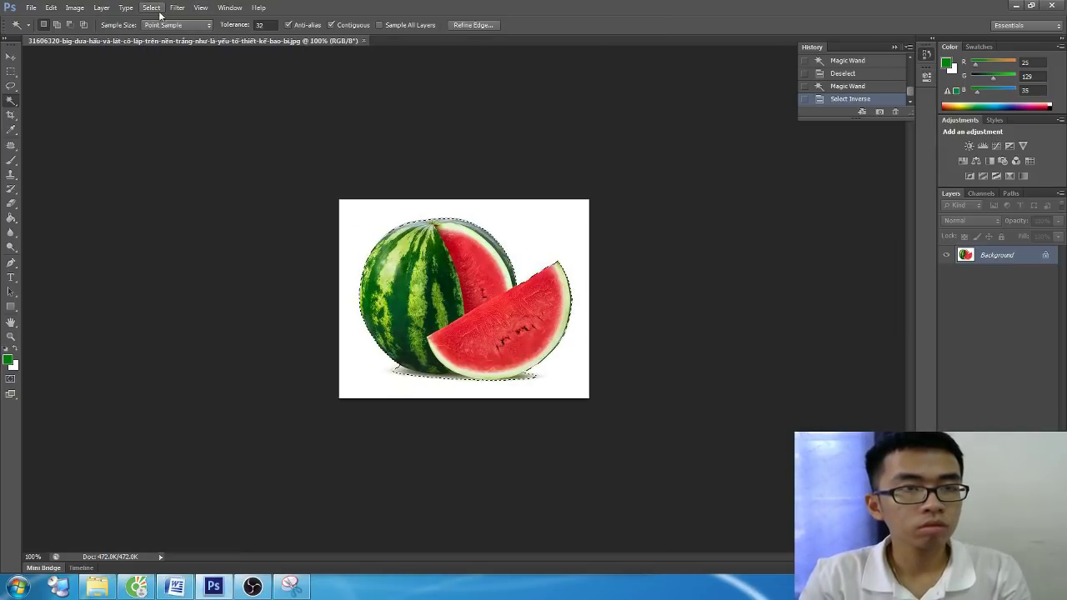
pyautogui.click(152, 8)
pyautogui.moveTo(165, 162)
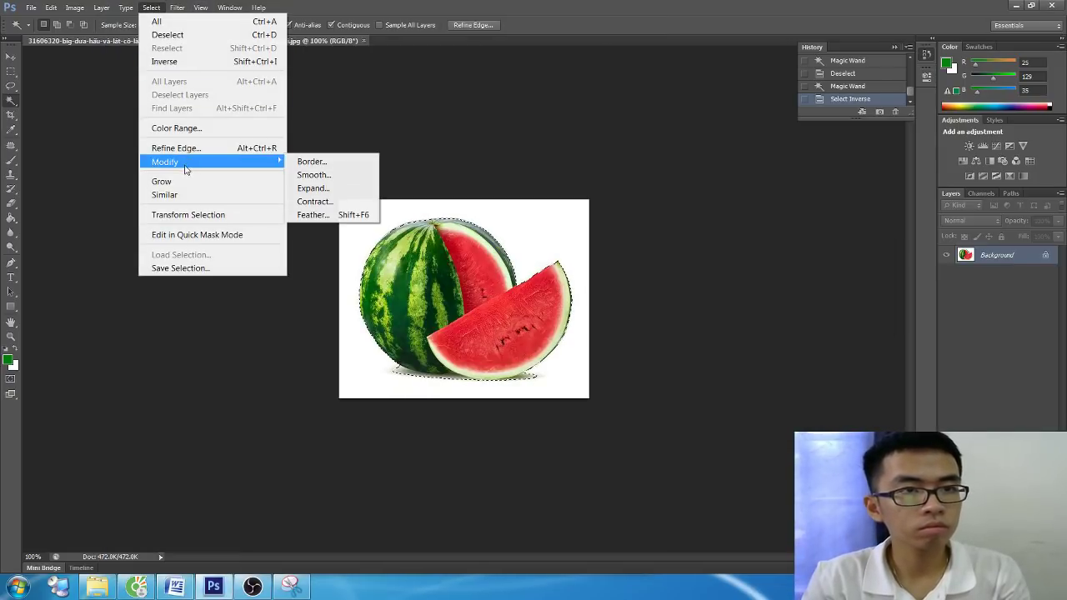
pyautogui.click(313, 215)
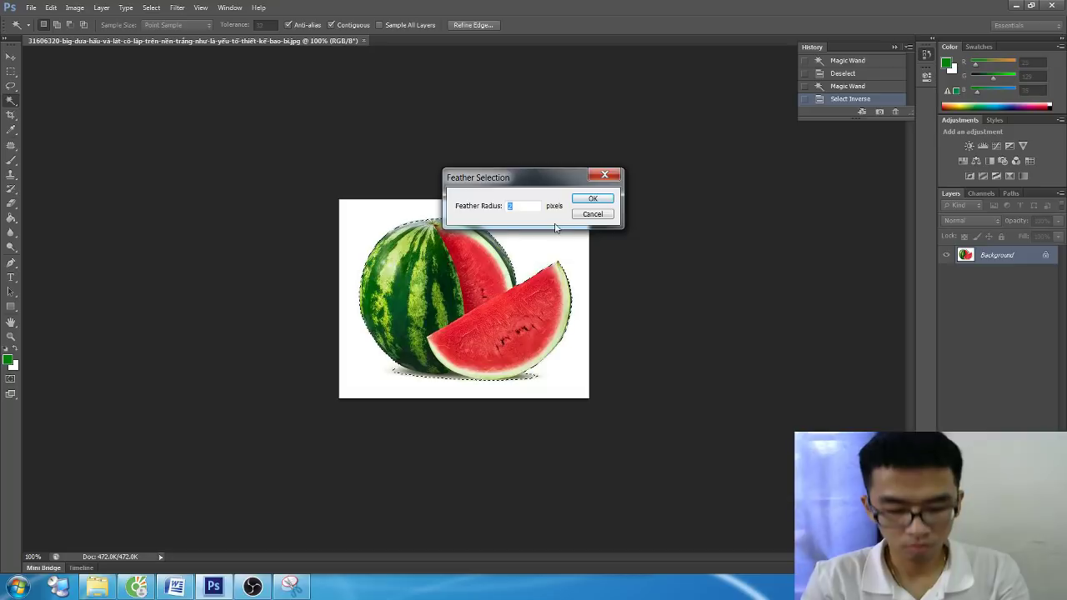
pyautogui.click(590, 199)
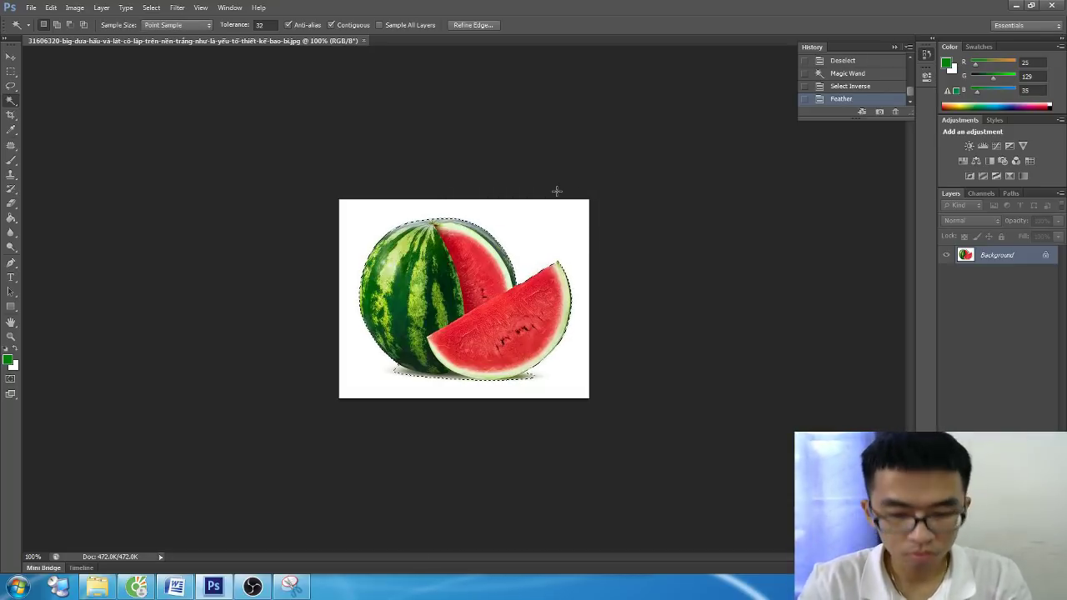
pyautogui.press('Return')
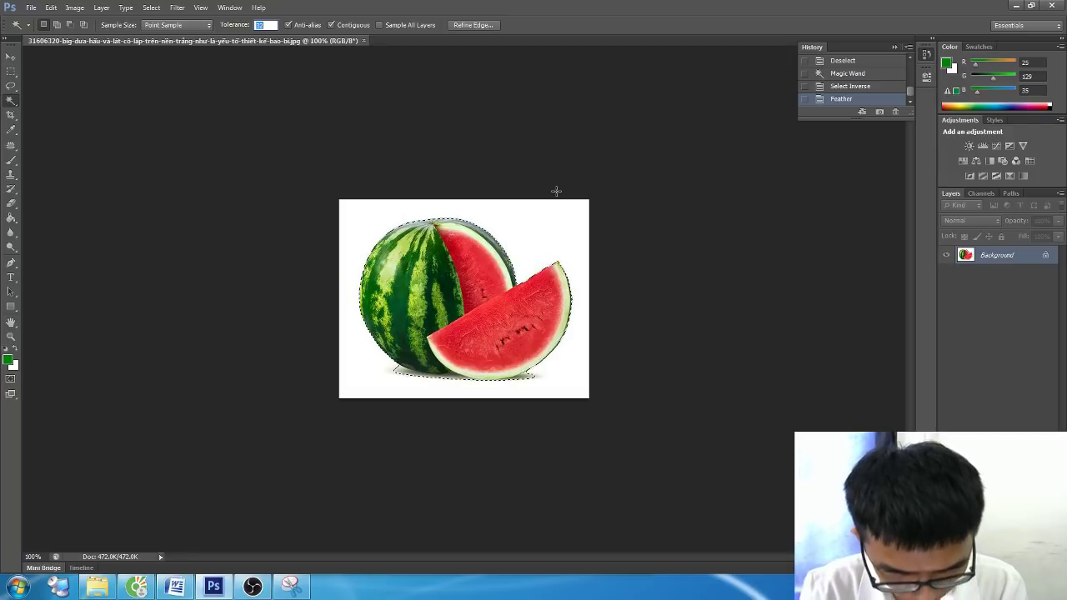
pyautogui.hotkey('ctrl', 'j')
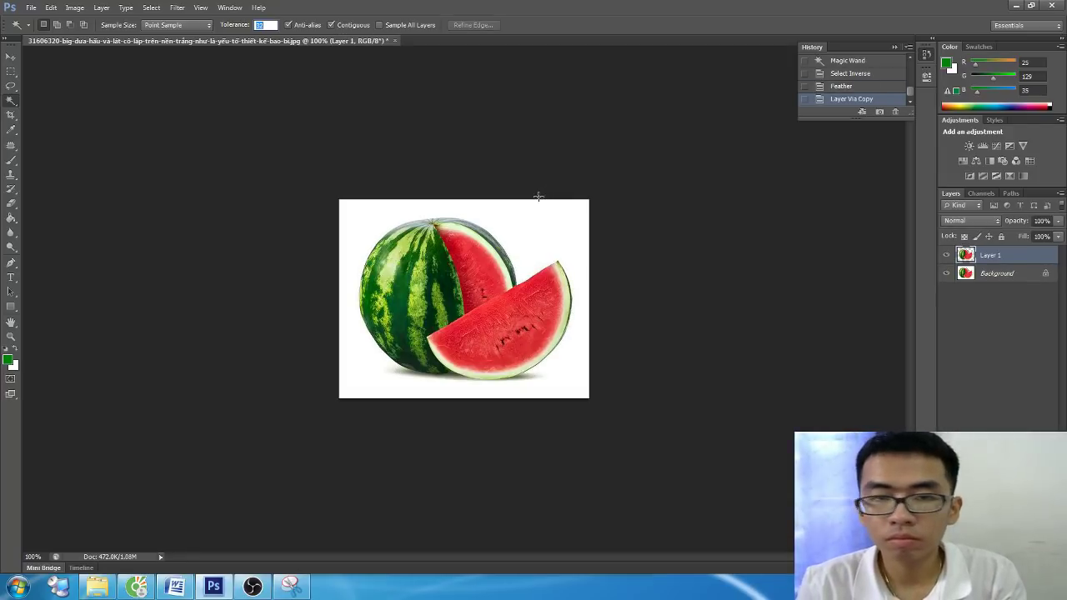
# Toggle the Background layer's visibility to check the cutout, then revert History to Select Inverse
pyautogui.click(947, 275)
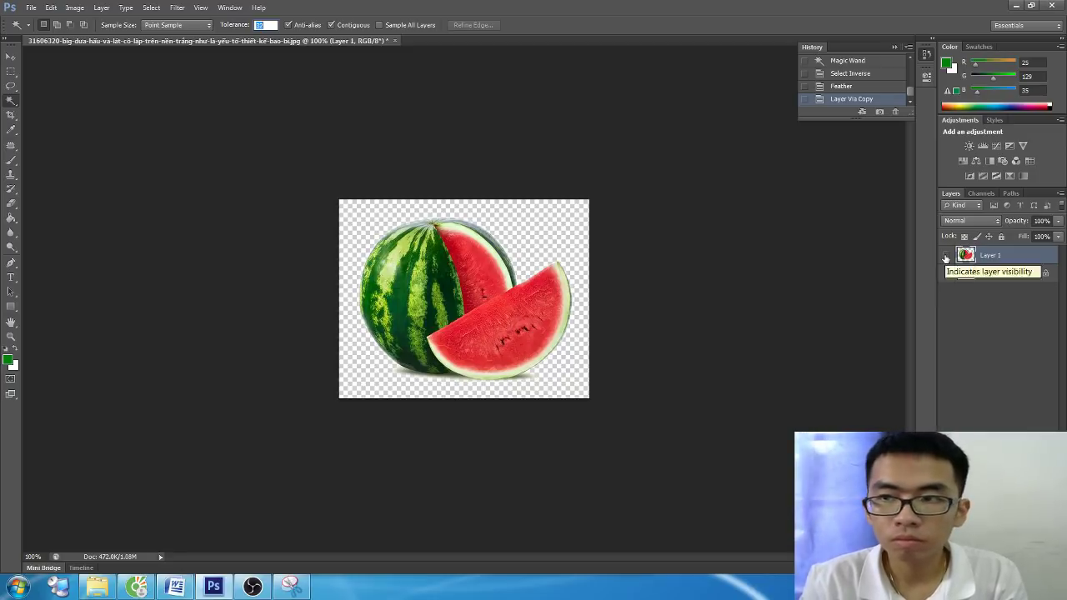
pyautogui.click(945, 257)
pyautogui.click(946, 273)
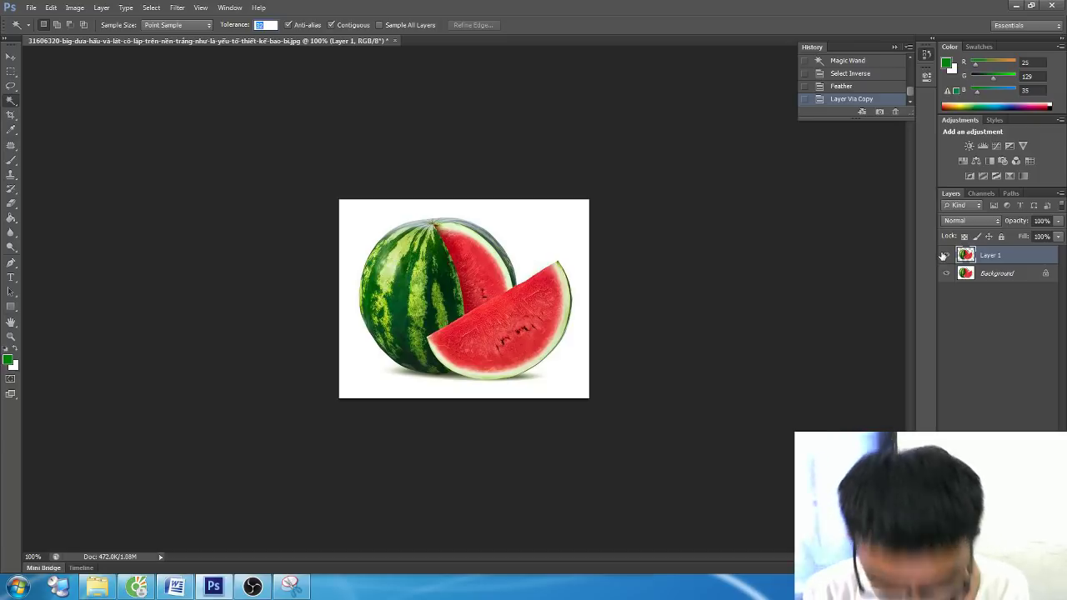
pyautogui.click(850, 73)
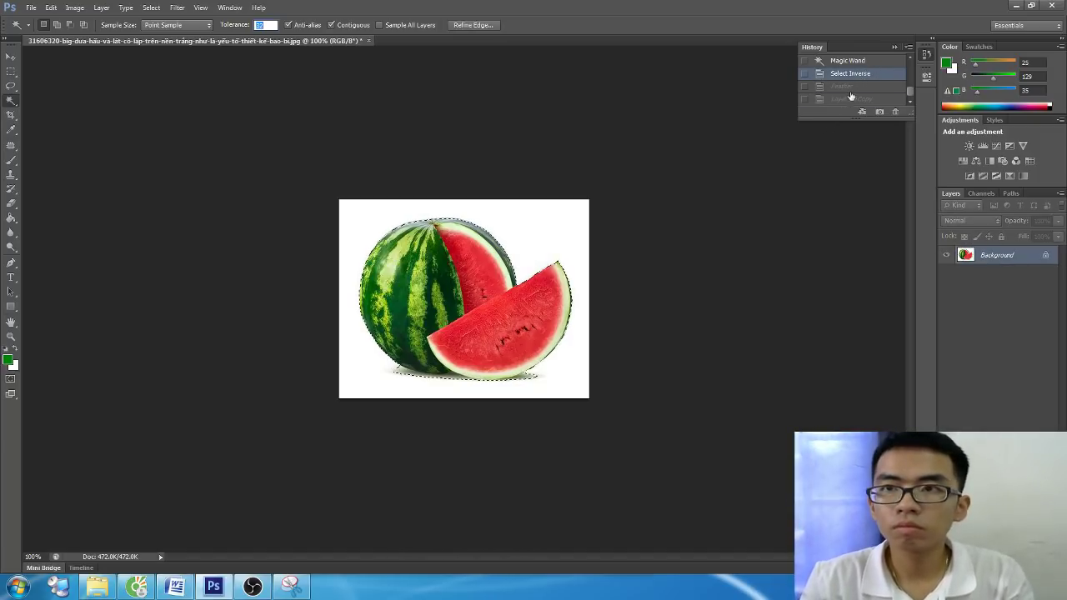
# Compare the Select Inverse and Feather History states and test an unfeathered Ctrl+J copy against hidden Background
pyautogui.click(858, 86)
pyautogui.click(868, 78)
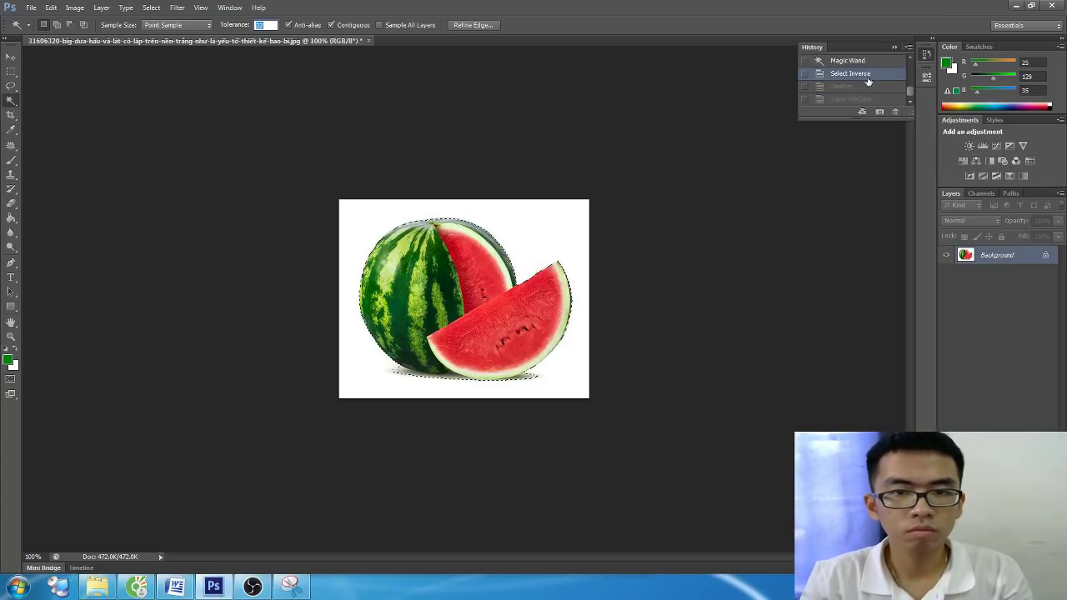
pyautogui.click(864, 88)
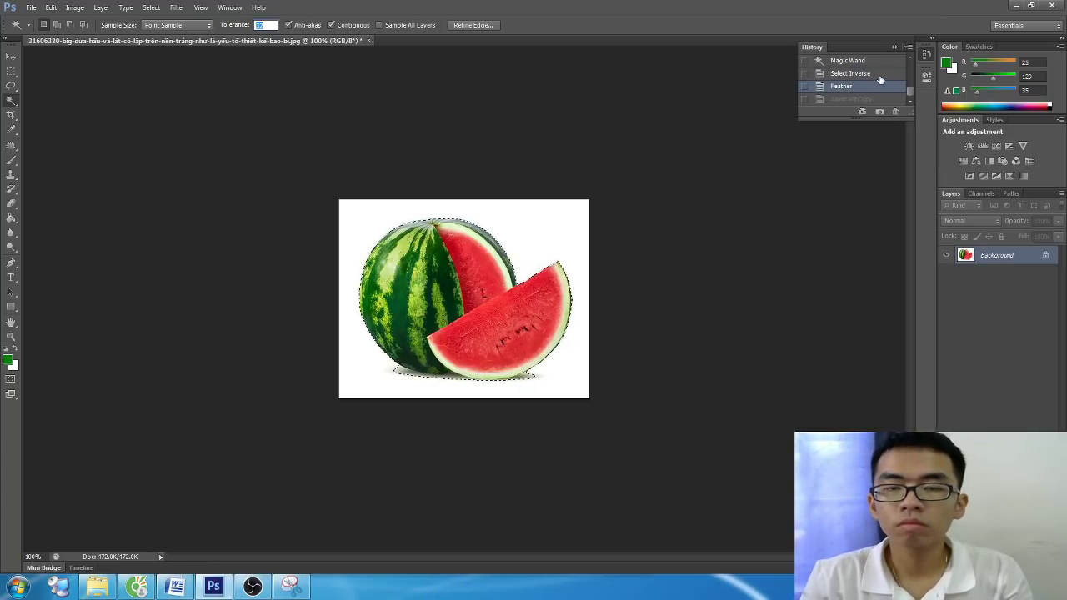
pyautogui.click(880, 78)
pyautogui.hotkey('ctrl', 'j')
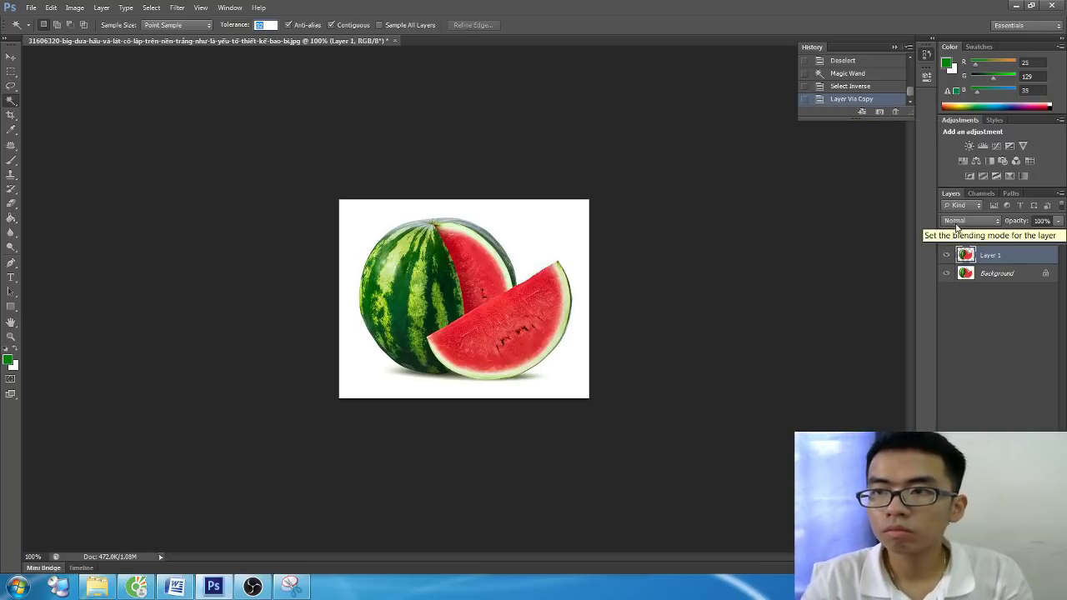
pyautogui.click(946, 274)
pyautogui.click(947, 273)
# Revert History to the Magic Wand state, apply a fresh Feather to the selection, and return to Word
pyautogui.click(851, 73)
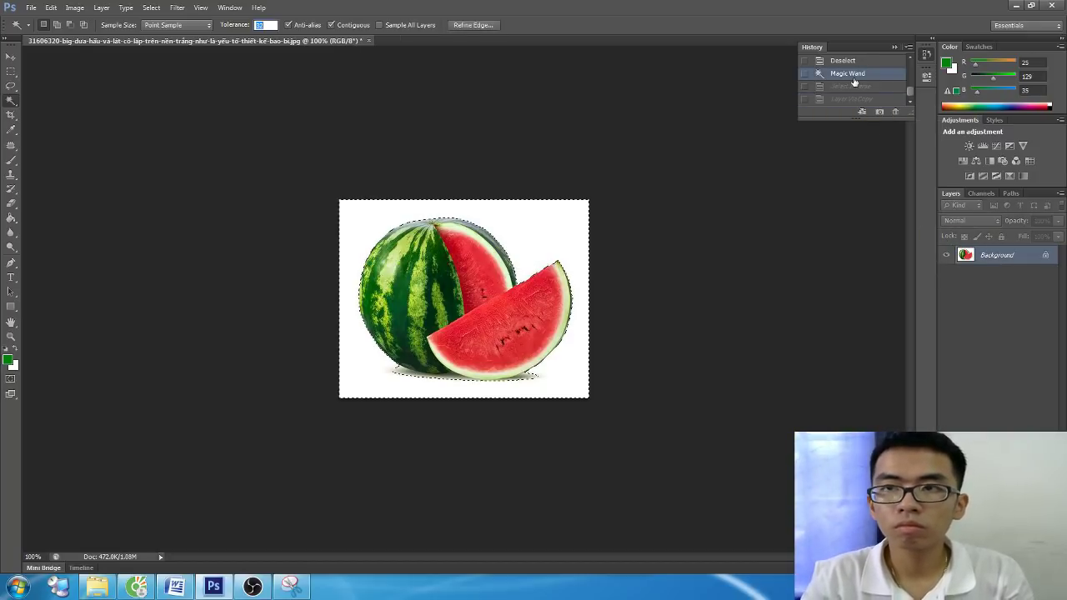
pyautogui.click(856, 87)
pyautogui.click(867, 74)
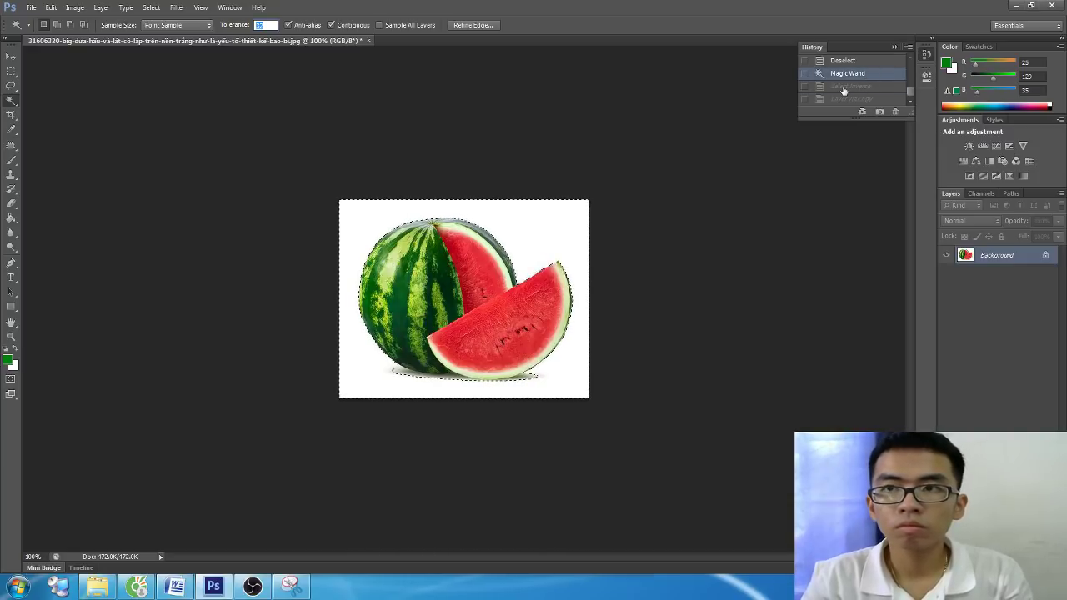
pyautogui.scroll(2, 834, 90)
pyautogui.scroll(-2, 820, 93)
pyautogui.click(151, 7)
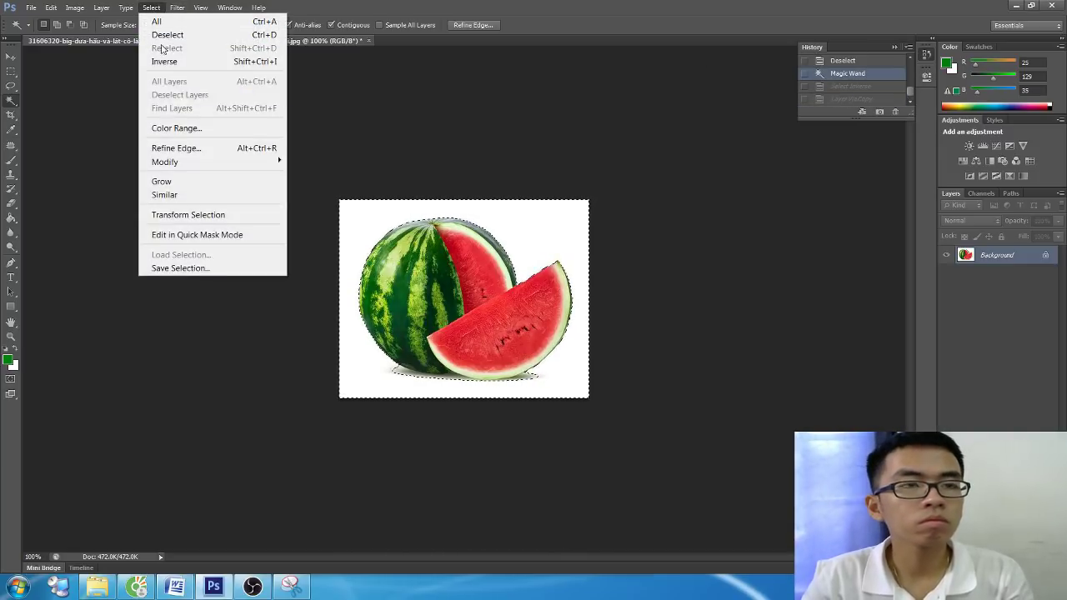
pyautogui.moveTo(213, 161)
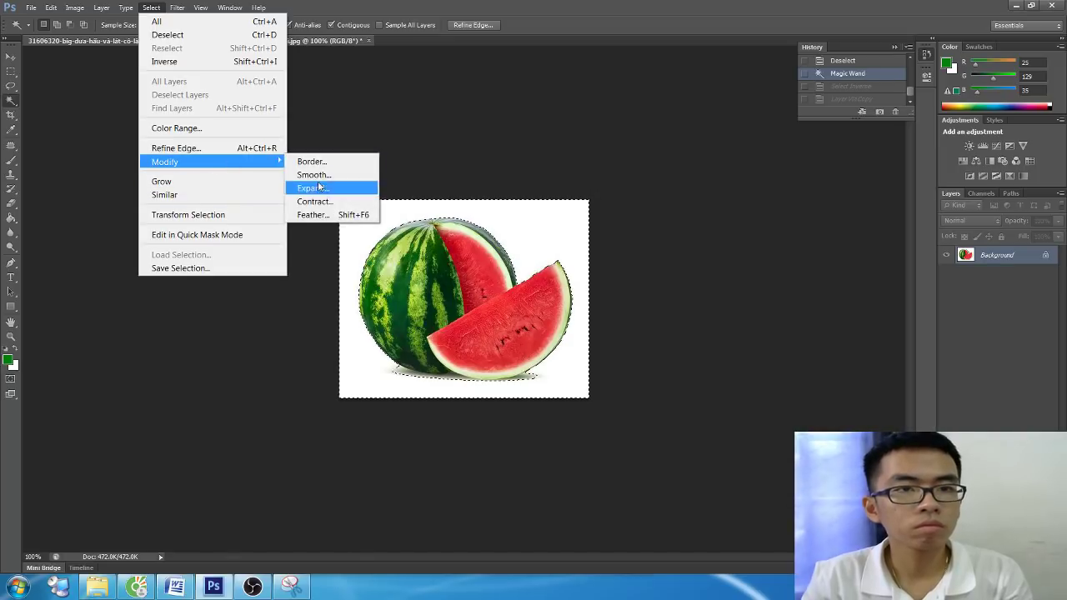
pyautogui.click(313, 214)
pyautogui.click(592, 201)
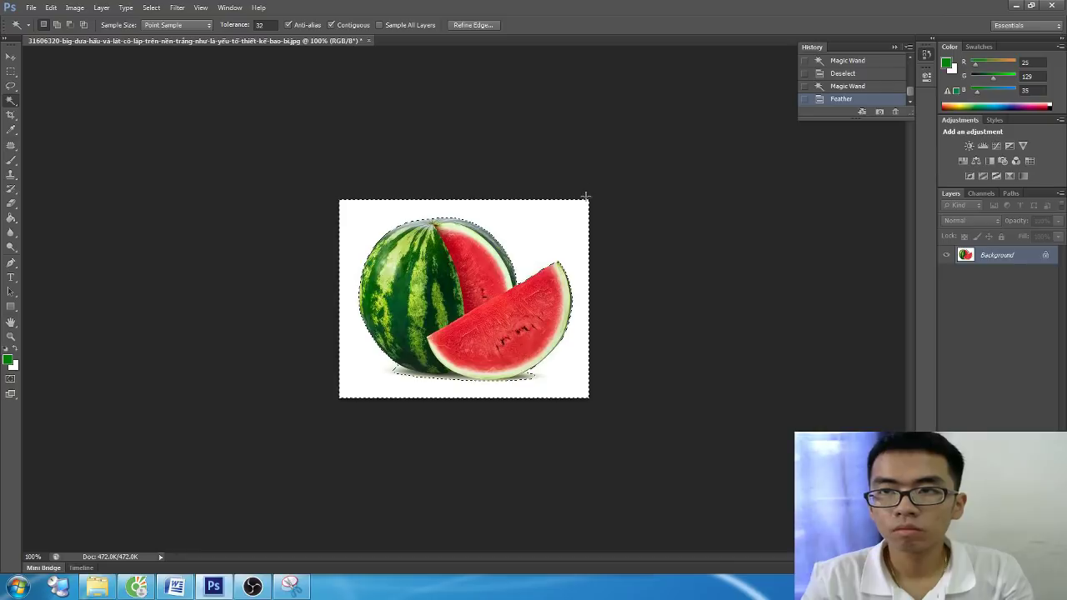
pyautogui.hotkey('alt', 'Tab')
# Add the 'BƯỚC 5: CẮT ẢNH TRONG PTS' heading and begin its CTRL + J duplication line
pyautogui.press('Return')
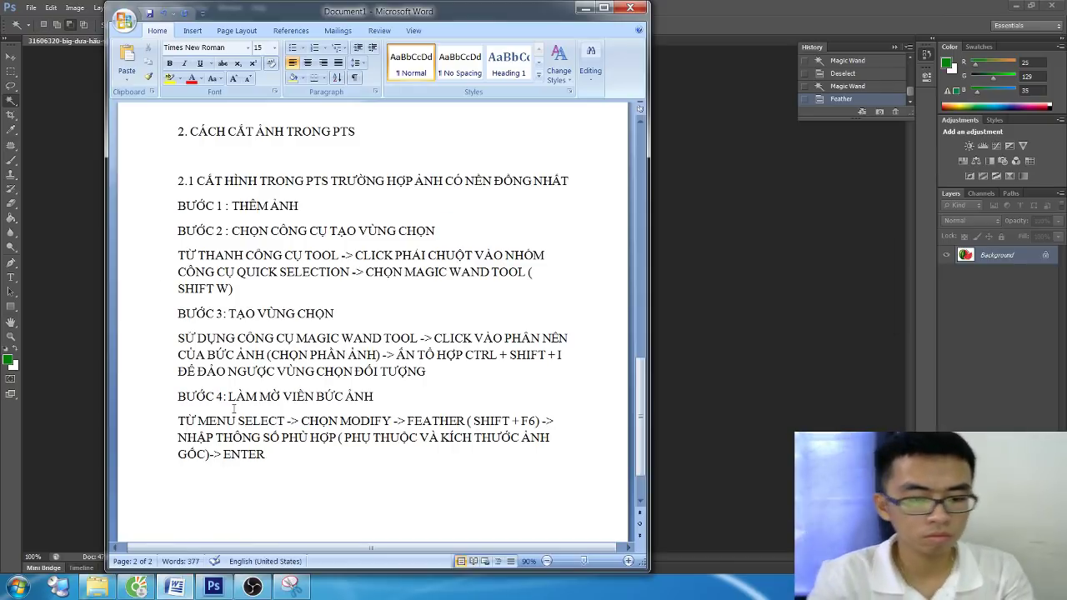
pyautogui.write('BƯỚC 5')
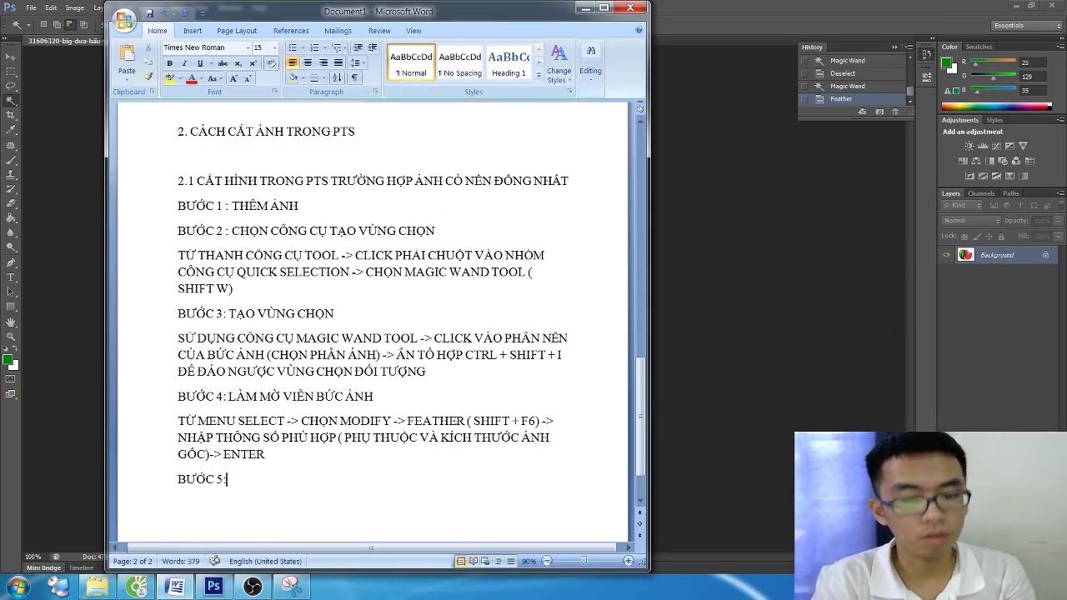
pyautogui.write(': CÁT A')
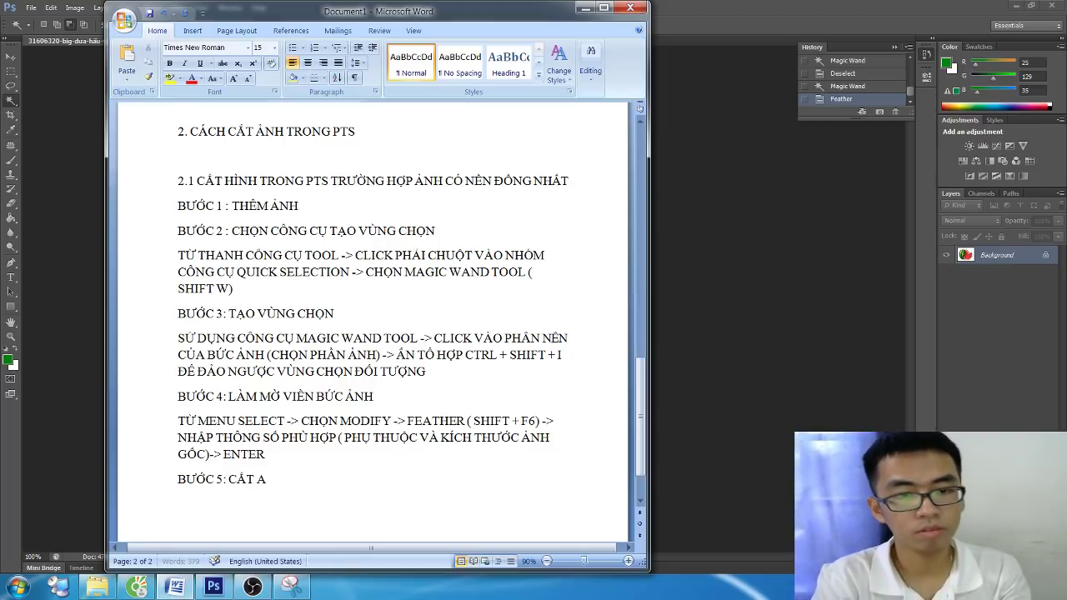
pyautogui.write('NH TRONG PTS')
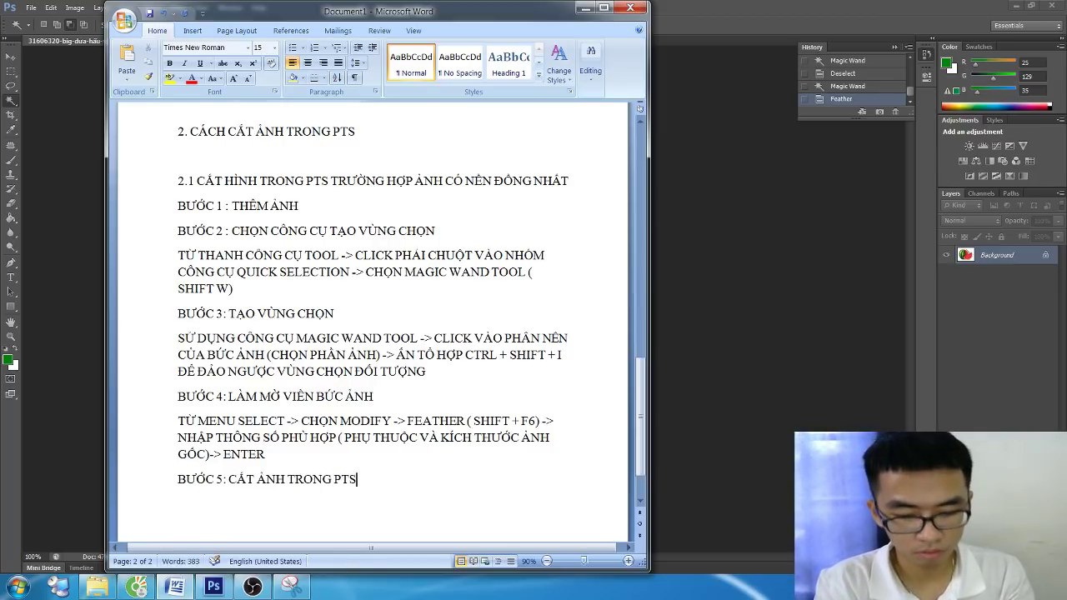
pyautogui.press('Return')
pyautogui.write('CUỐI')
pyautogui.write('NG')
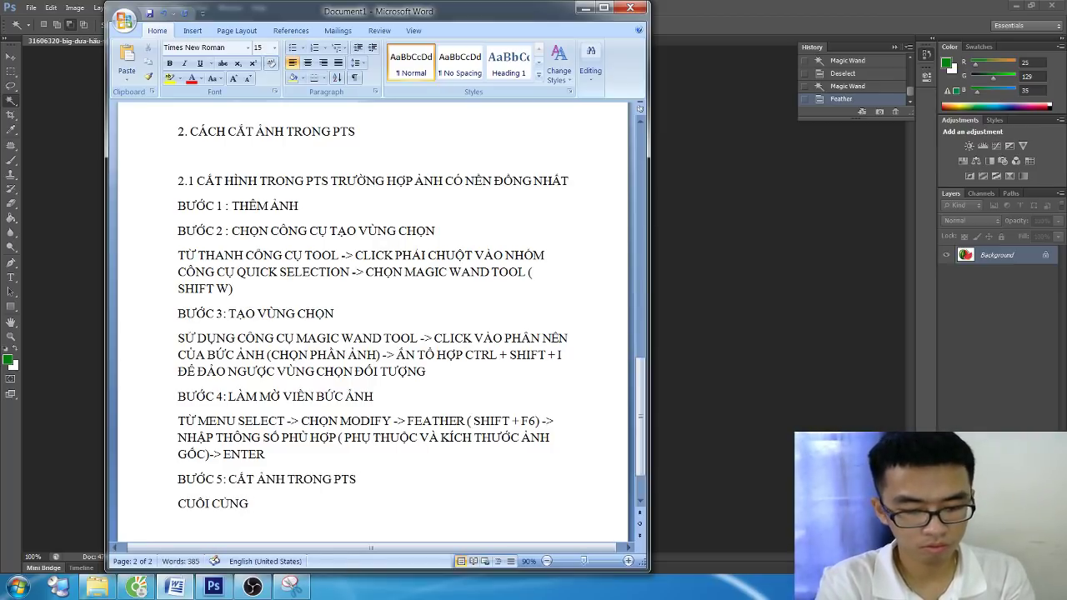
pyautogui.write(' BẠN A')
pyautogui.write('ẤN TỔ')
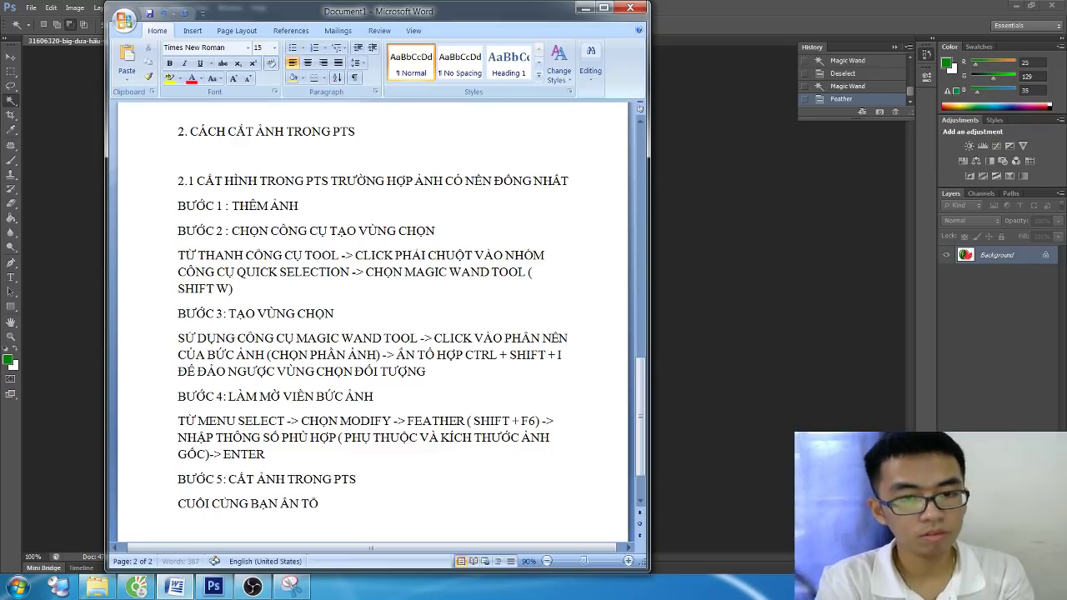
pyautogui.write(' HOỢP')
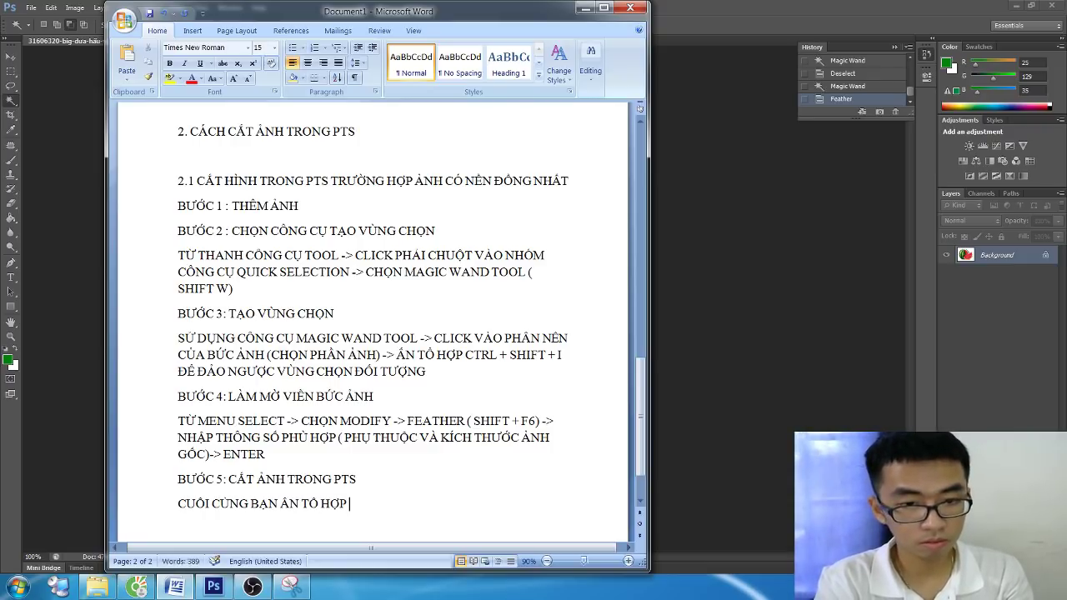
pyautogui.write(' PHIÍM CTRL')
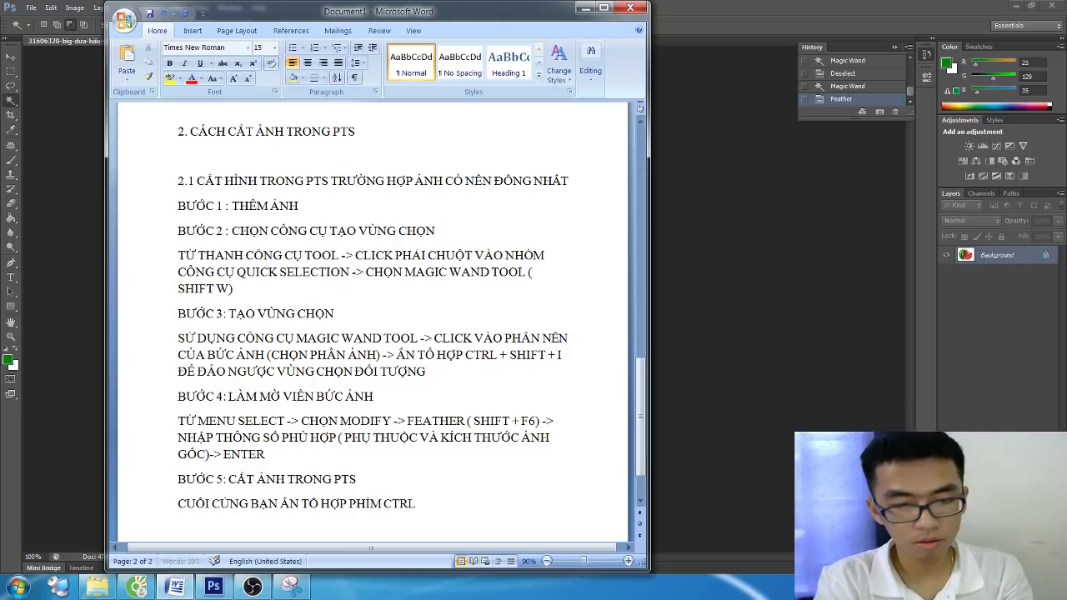
pyautogui.write(' + J')
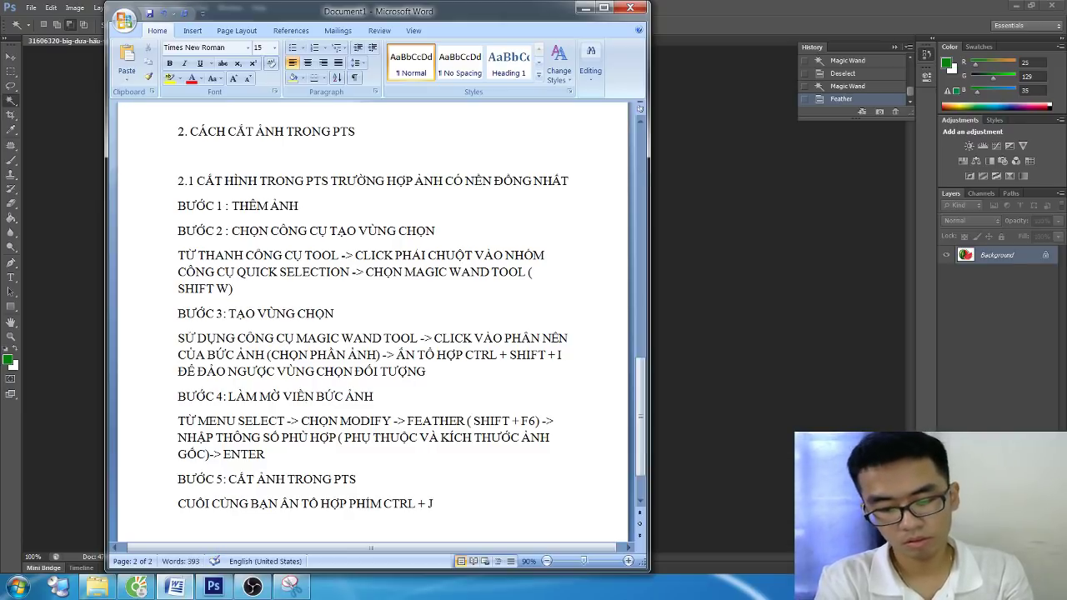
pyautogui.write(' ĐỂ')
pyautogui.write('N ĐOÔI')
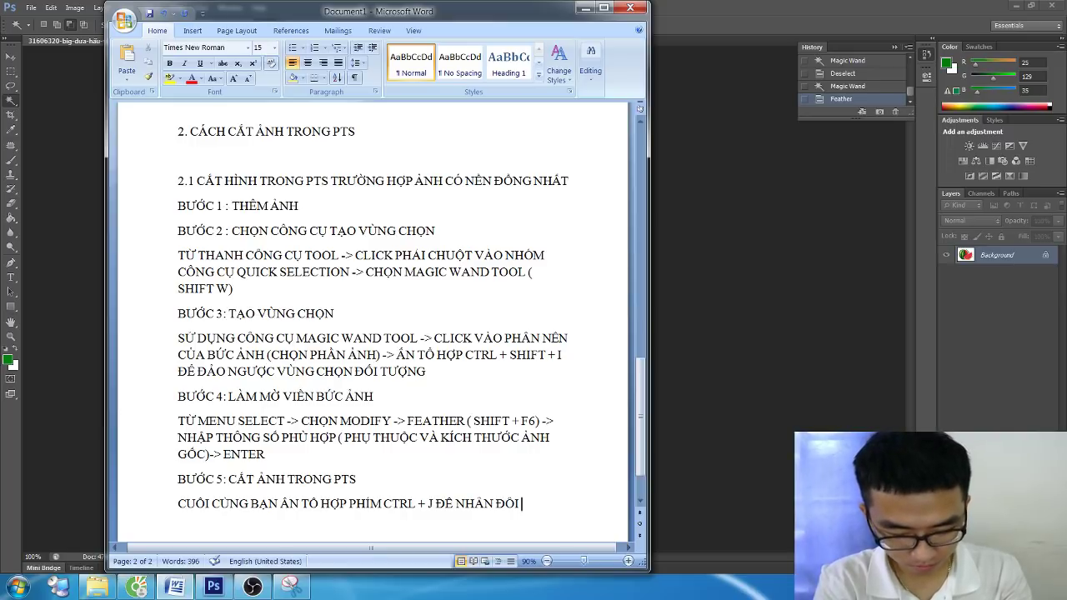
# Finish Step 5 with 'HÌNH ẢNH -> TẮT BỎ LAYER CHỨA ẢNH GỐC', fixing typos along the way
pyautogui.write('H')
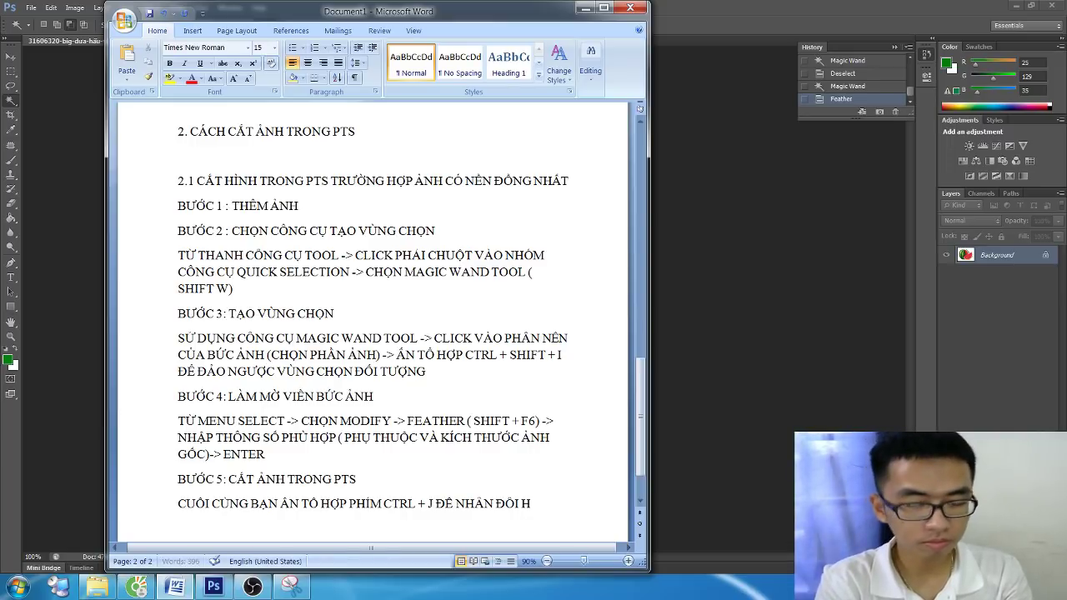
pyautogui.write('ÌNH ẢNH')
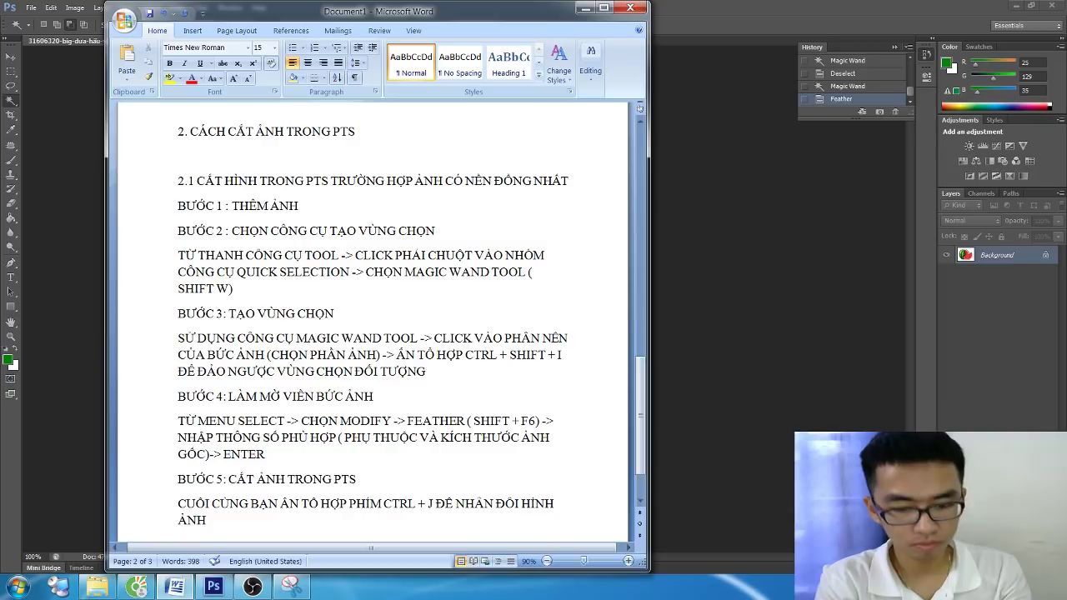
pyautogui.write(' -')
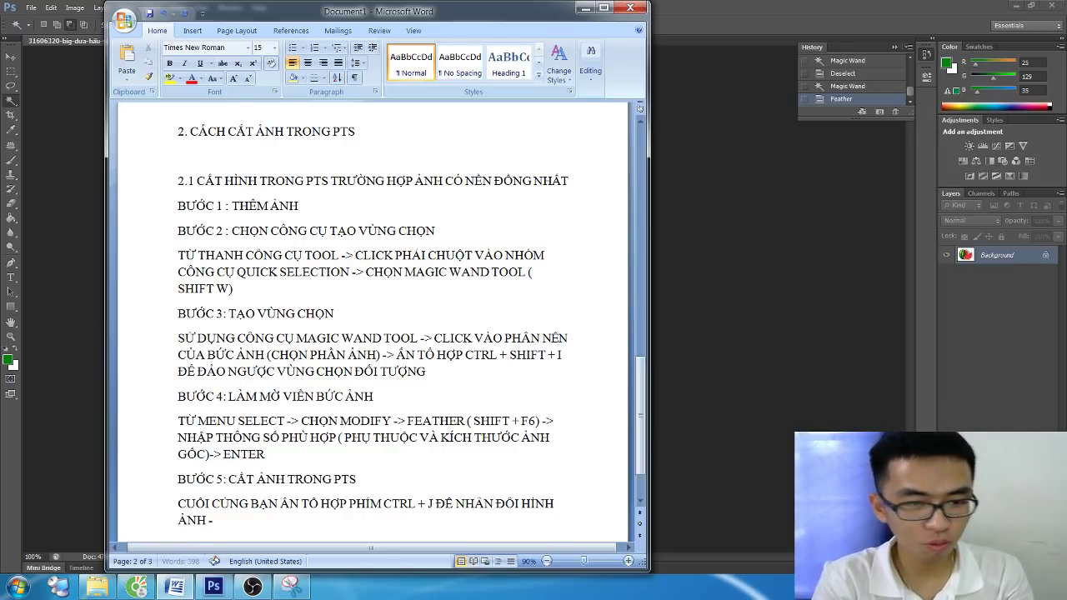
pyautogui.write('> TẮ')
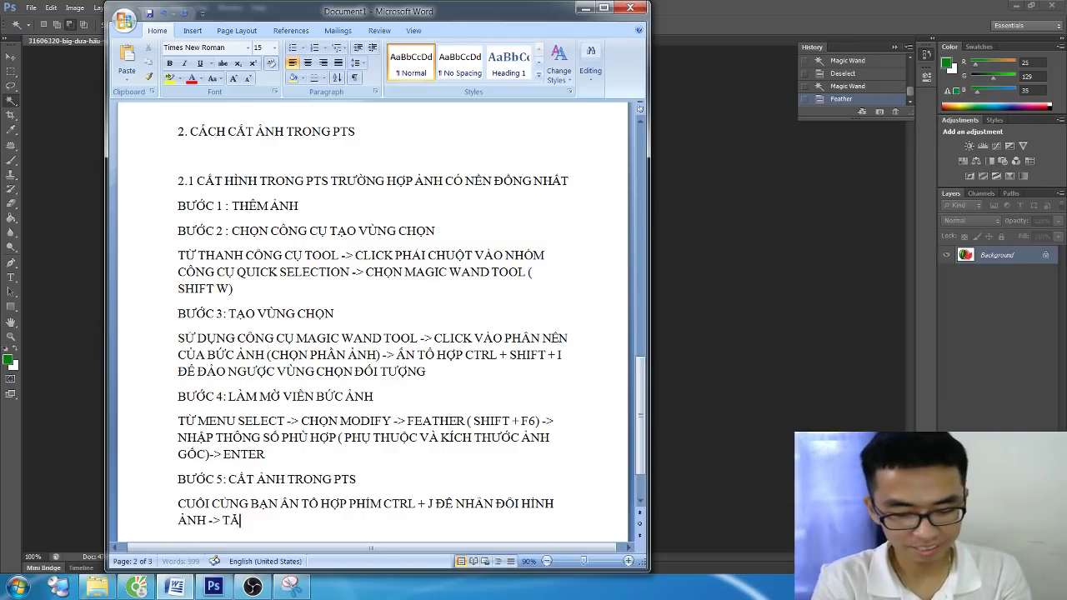
pyautogui.write('r BAYER')
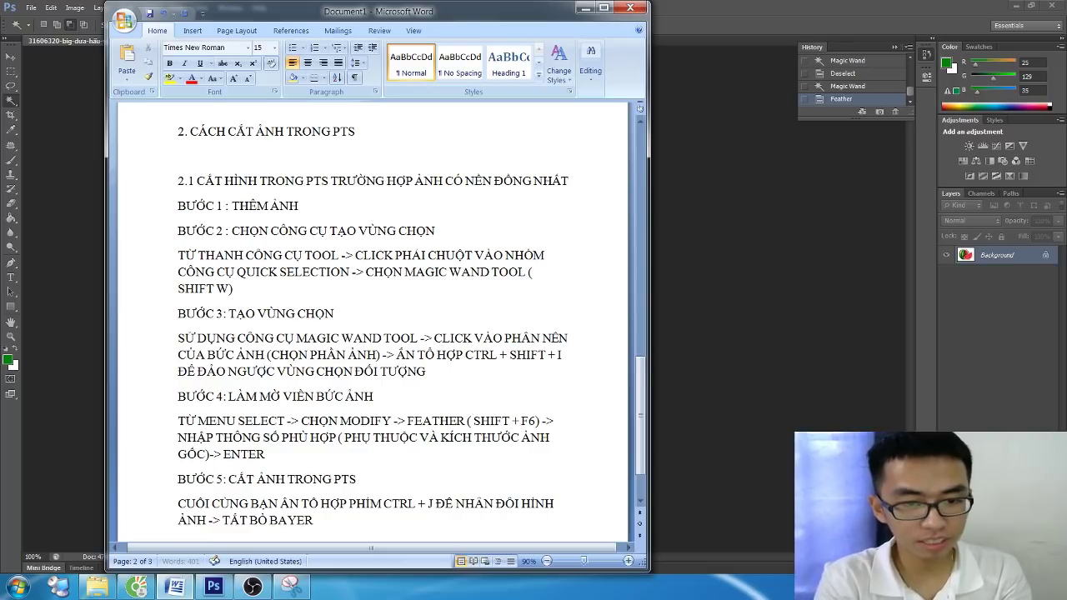
pyautogui.press('BackSpace')
pyautogui.press('BackSpace')
pyautogui.press('BackSpace')
pyautogui.write('LA')
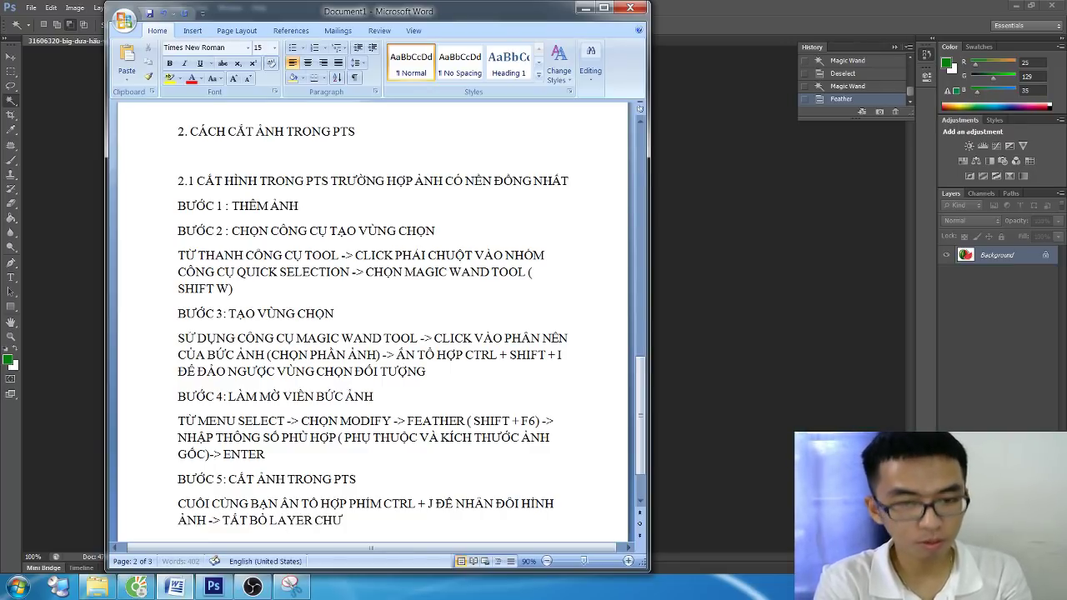
pyautogui.press('BackSpace')
pyautogui.write('A')
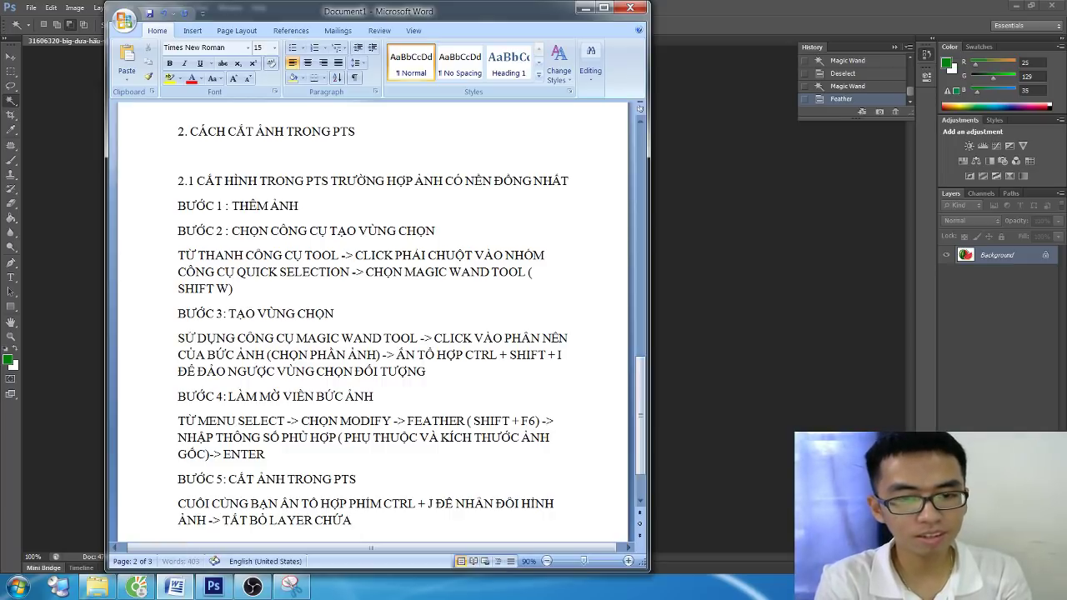
pyautogui.write(' ẢNH GỐC')
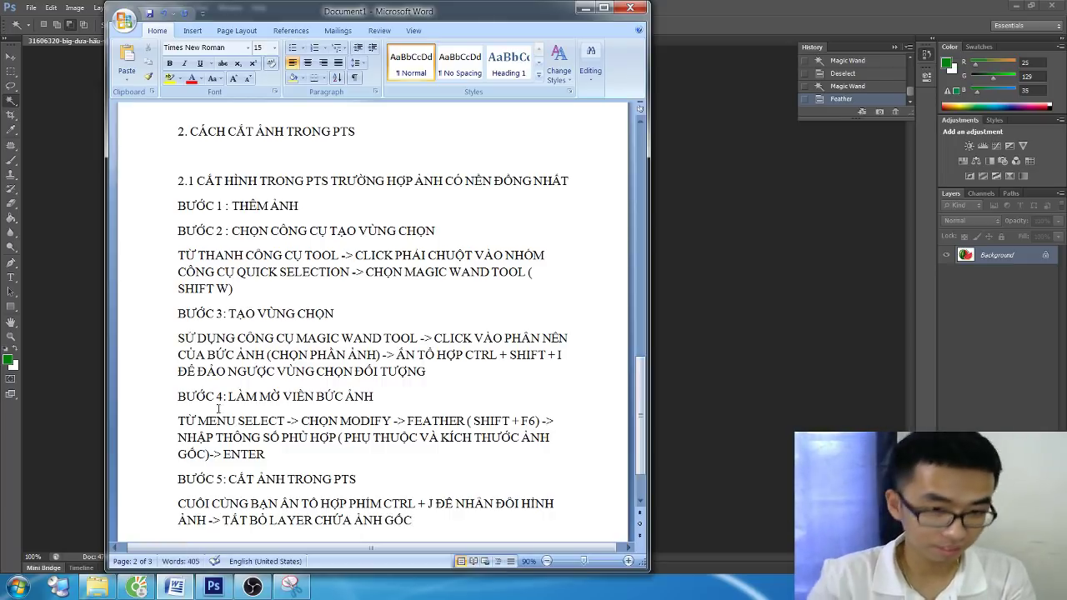
pyautogui.scroll(-4, 205, 415)
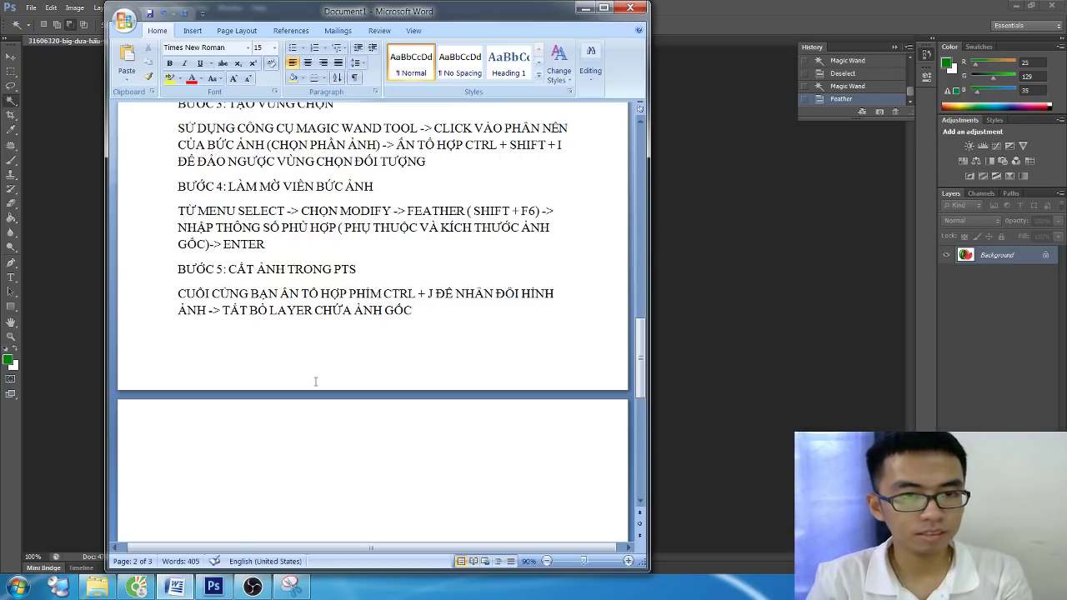
pyautogui.hotkey('alt', 'Tab')
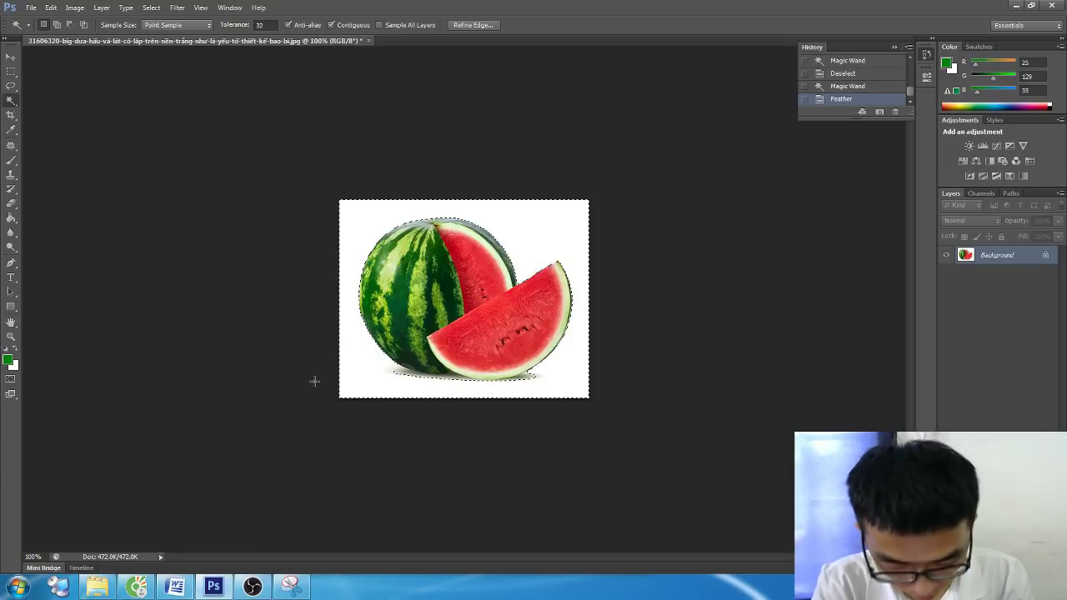
# Copy the feathered selection to Layer 1 with Ctrl+J, then toggle Background visibility to check it
pyautogui.hotkey('ctrl', 'j')
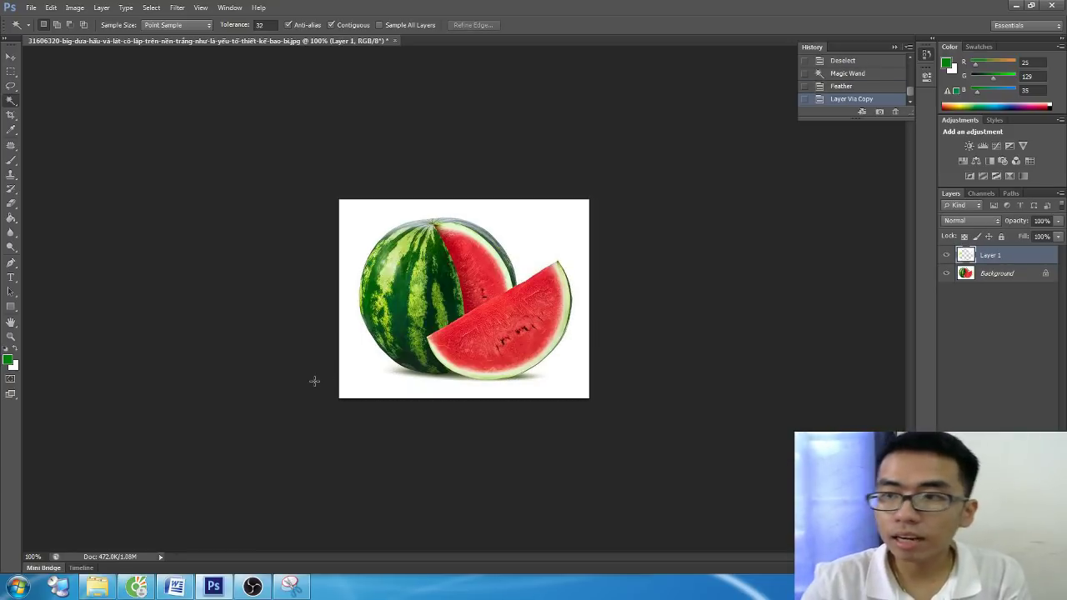
pyautogui.hotkey('ctrl', 'z')
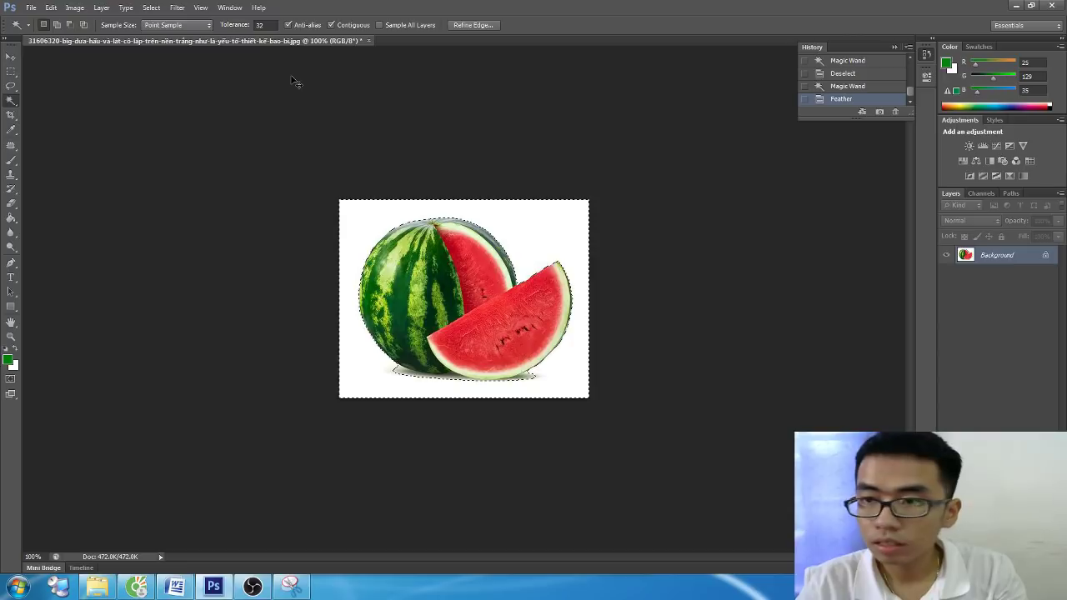
pyautogui.hotkey('ctrl', 'j')
pyautogui.click(945, 273)
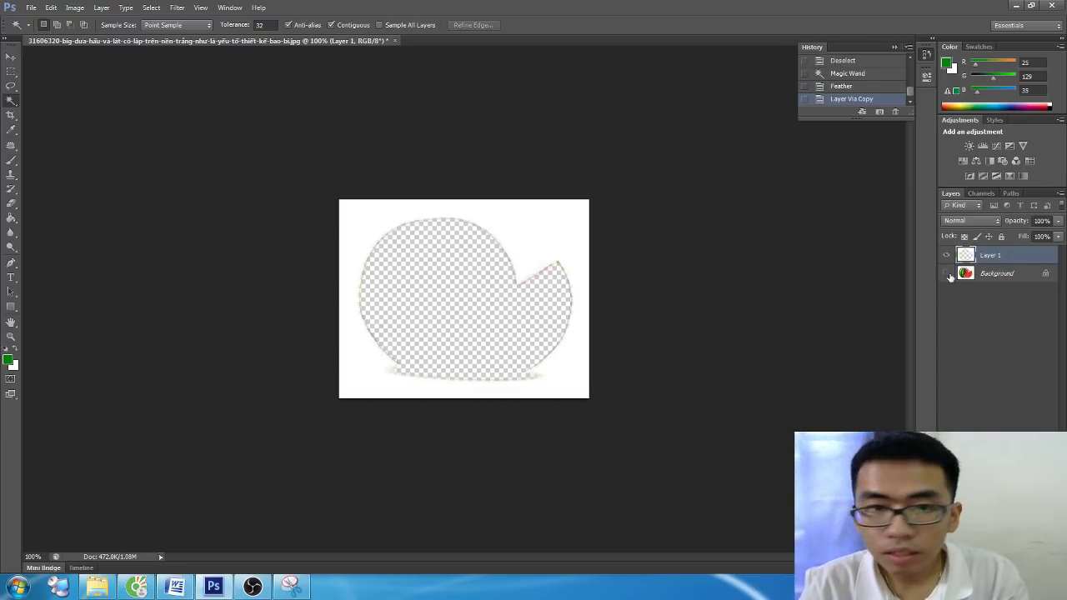
pyautogui.click(946, 273)
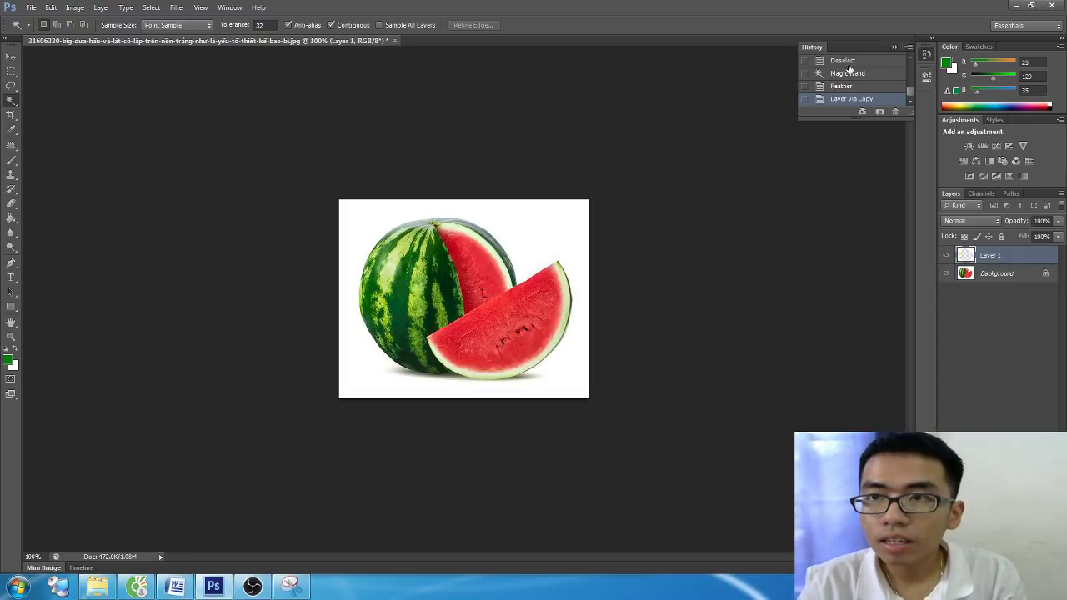
# Step back through the History panel to the image's just-opened Open state
pyautogui.scroll(1, 849, 89)
pyautogui.click(849, 89)
pyautogui.click(848, 65)
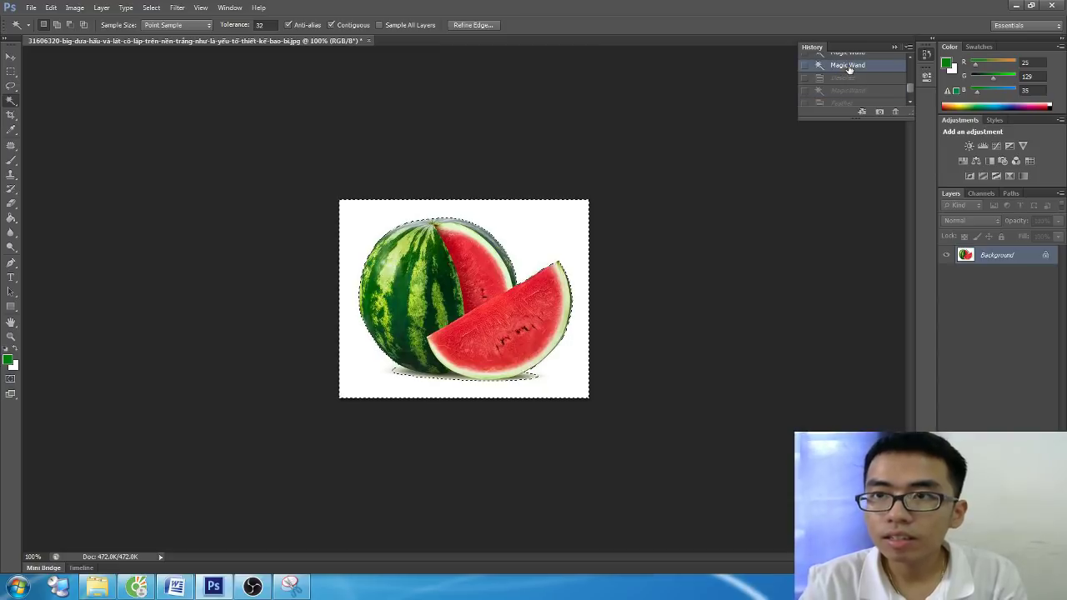
pyautogui.click(849, 99)
pyautogui.click(854, 86)
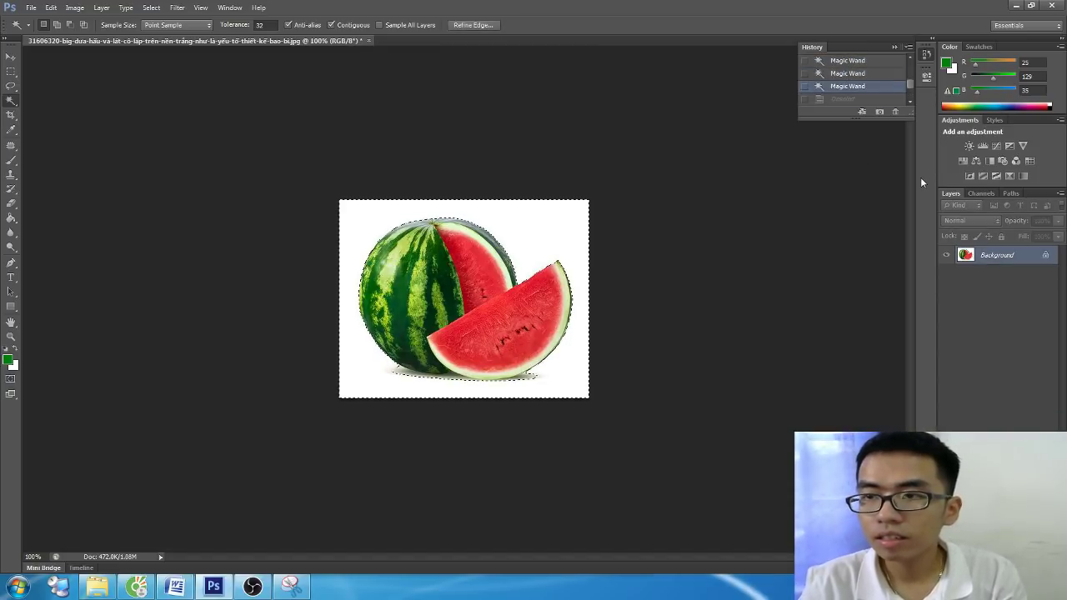
pyautogui.scroll(-1, 867, 79)
pyautogui.click(864, 76)
pyautogui.click(858, 89)
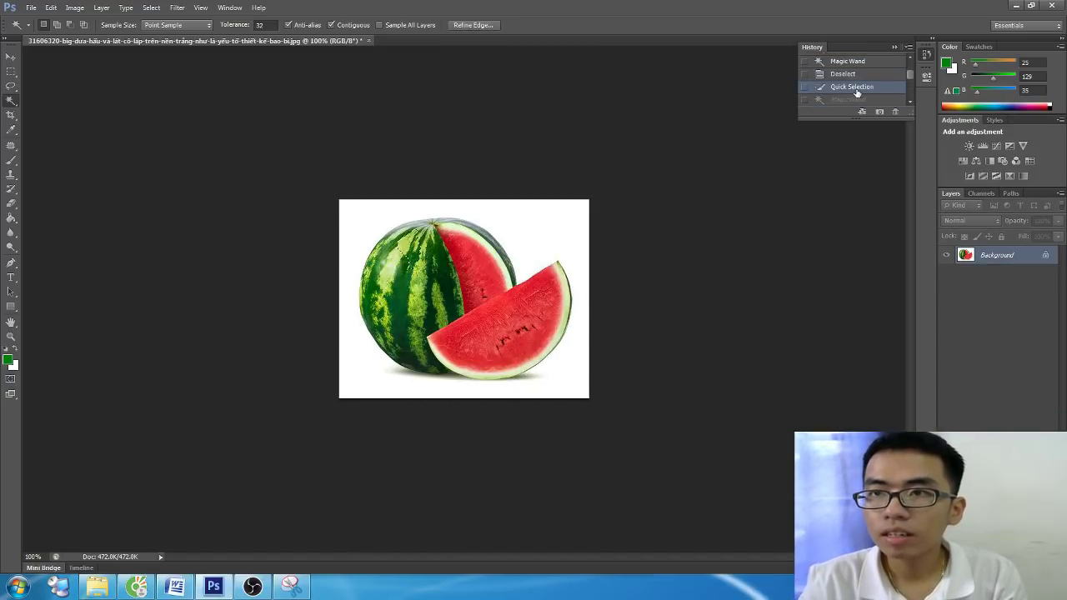
pyautogui.scroll(2, 863, 87)
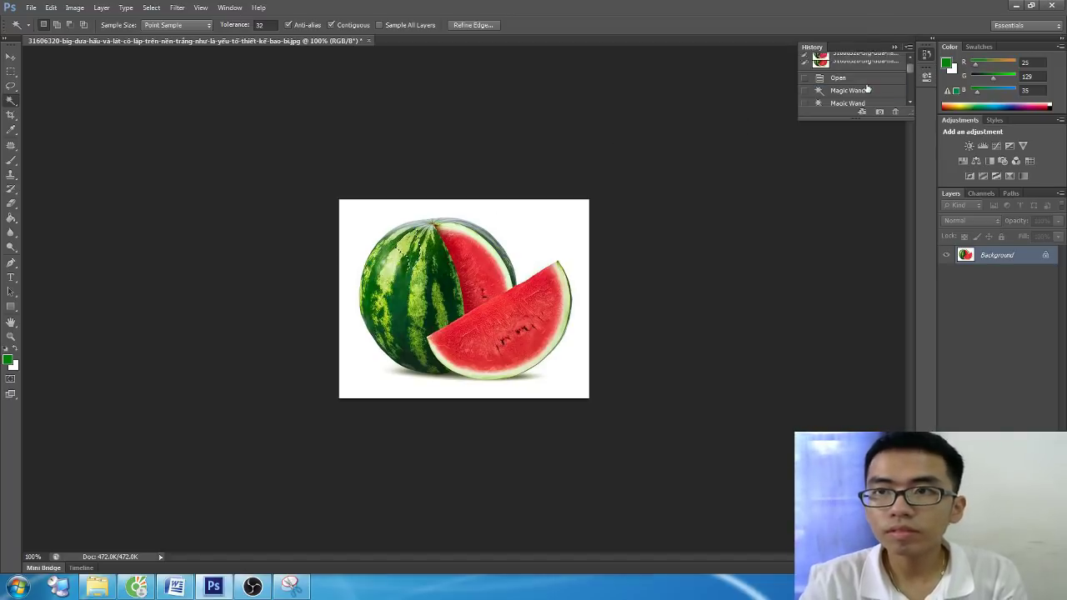
pyautogui.scroll(1, 862, 88)
pyautogui.click(858, 80)
# Select the white background with the Magic Wand and feather the selection
pyautogui.rightClick(12, 100)
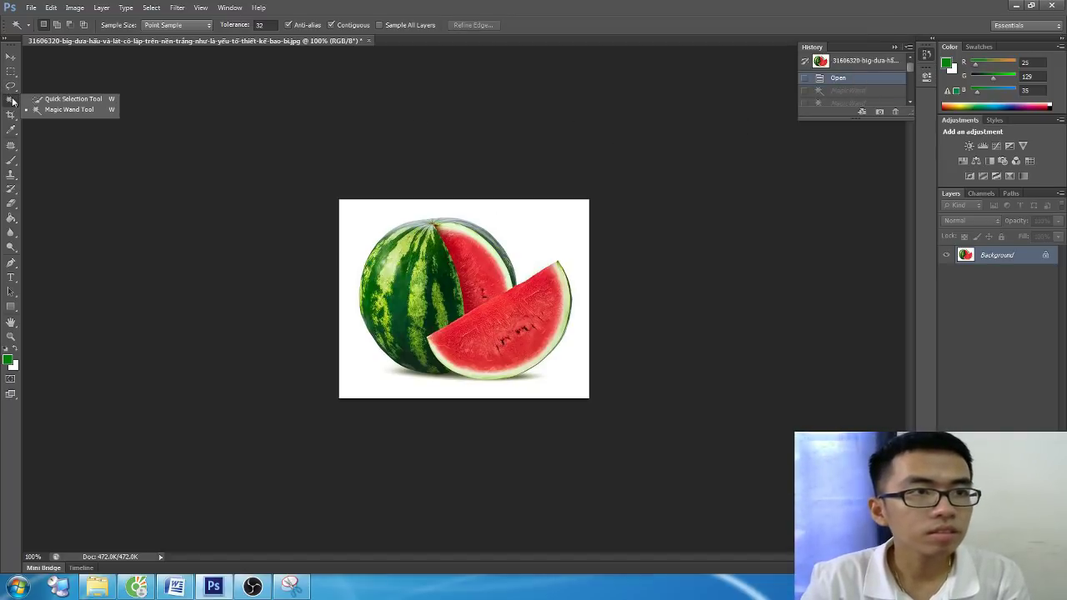
pyautogui.click(48, 110)
pyautogui.click(373, 222)
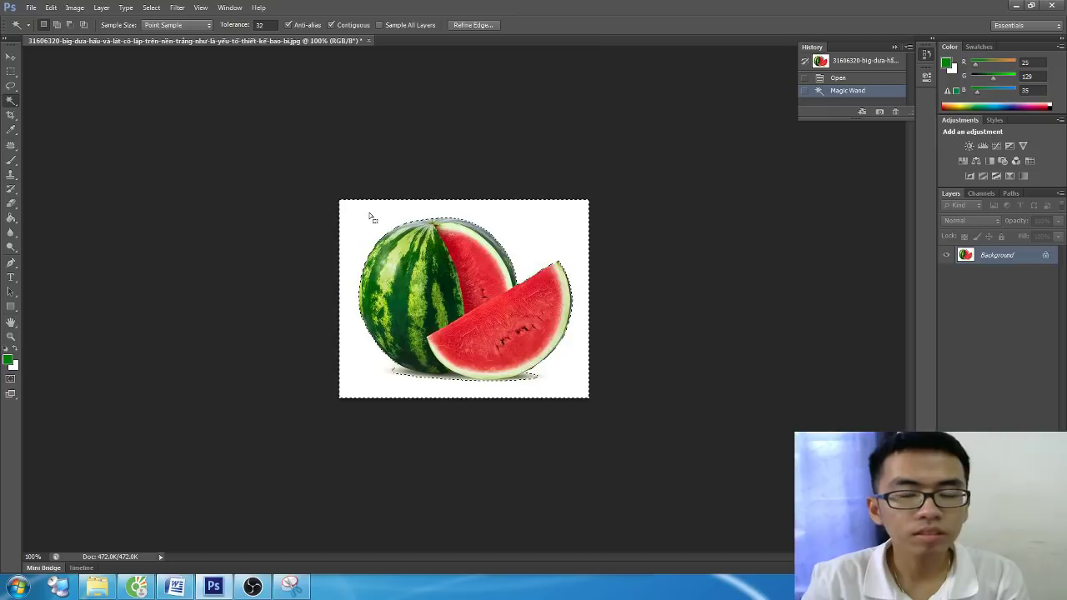
pyautogui.click(176, 7)
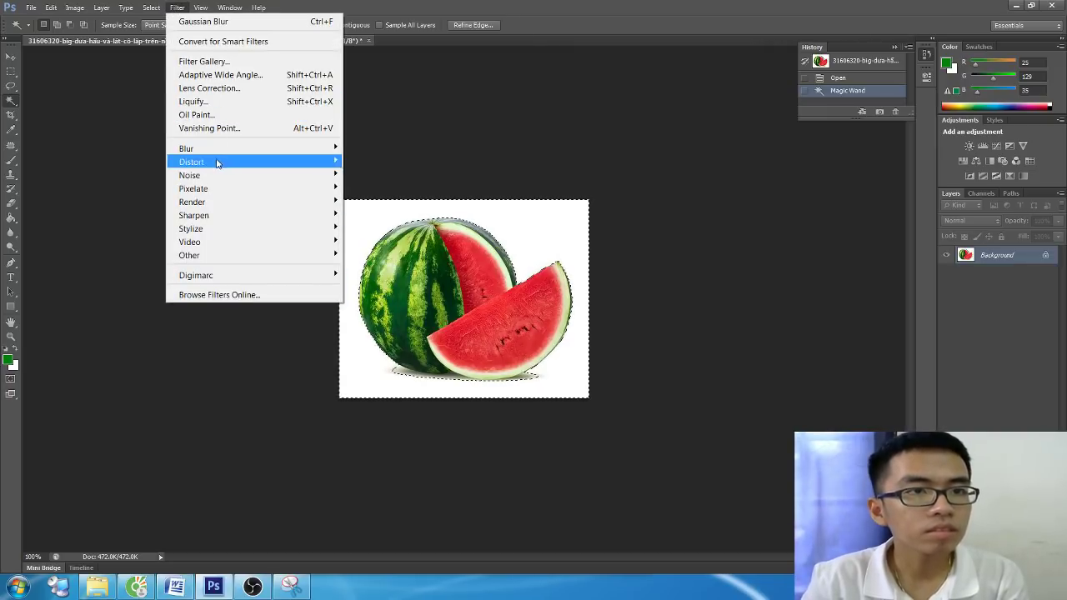
pyautogui.moveTo(165, 162)
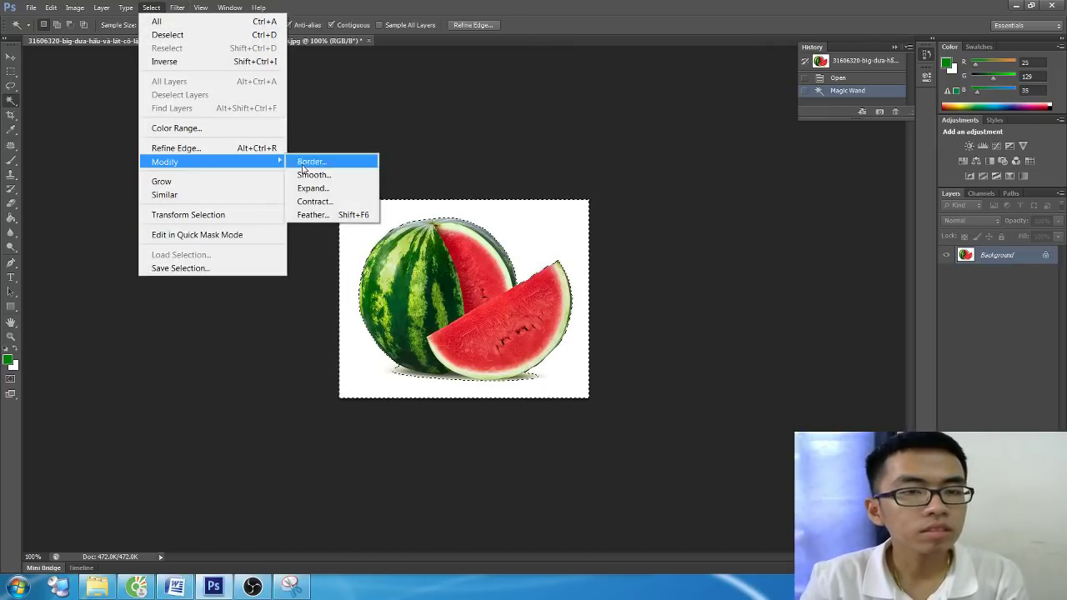
pyautogui.click(313, 214)
pyautogui.click(593, 196)
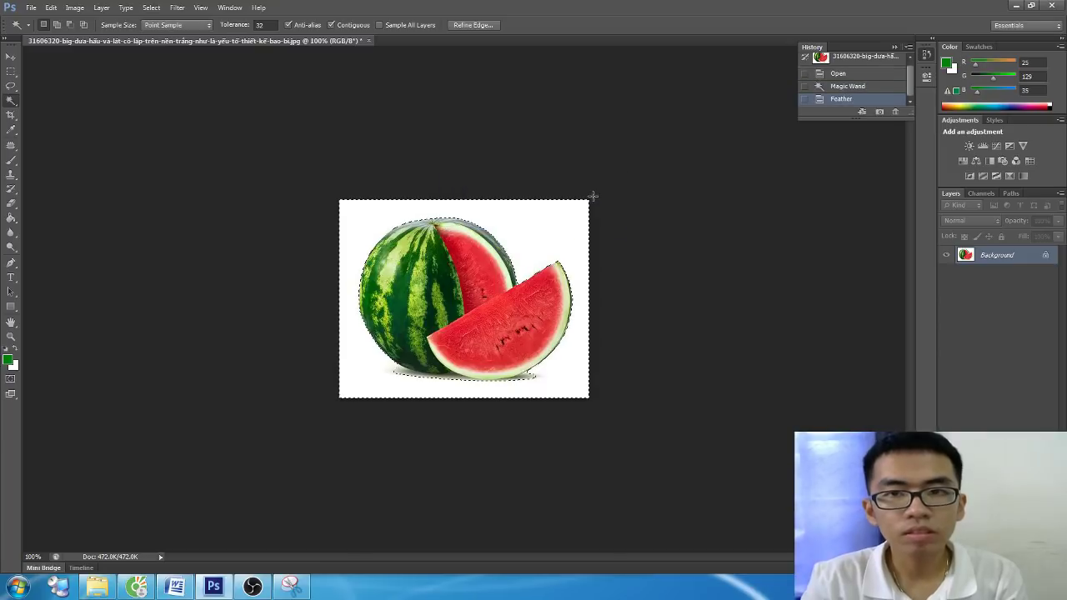
# Invert the selection onto the watermelon, copy it to Layer 1, and hide the Background layer
pyautogui.hotkey('ctrl', 'j')
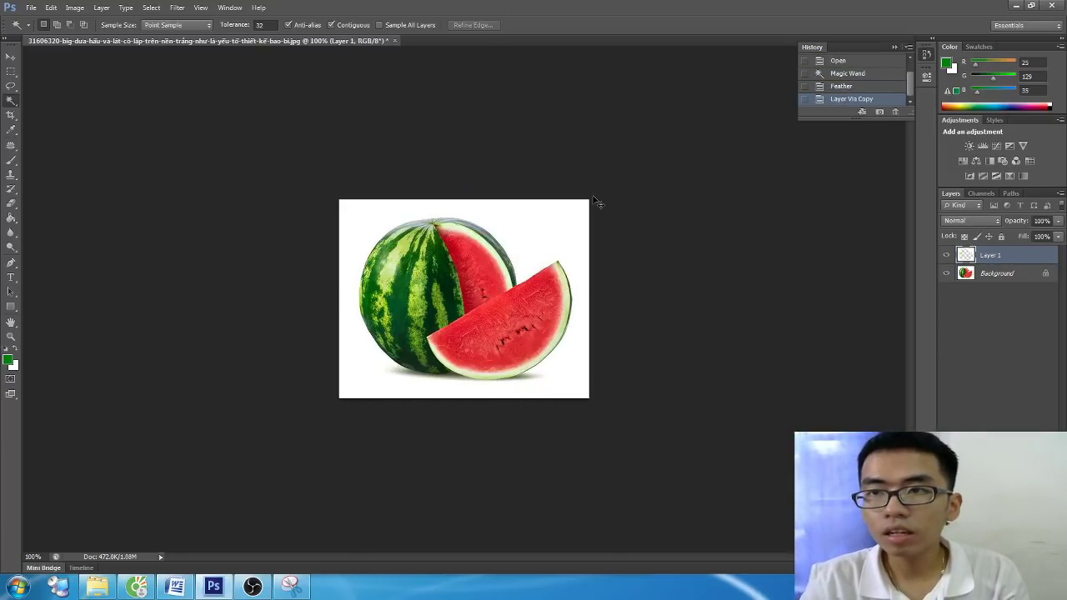
pyautogui.hotkey('ctrl', 'z')
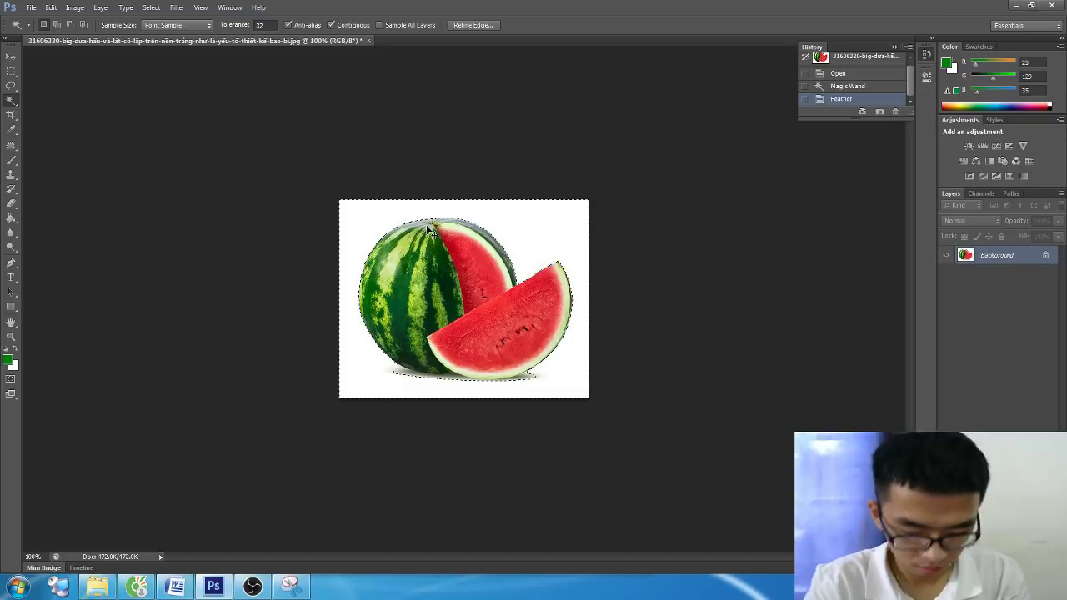
pyautogui.hotkey('ctrl', 'shift', 'i')
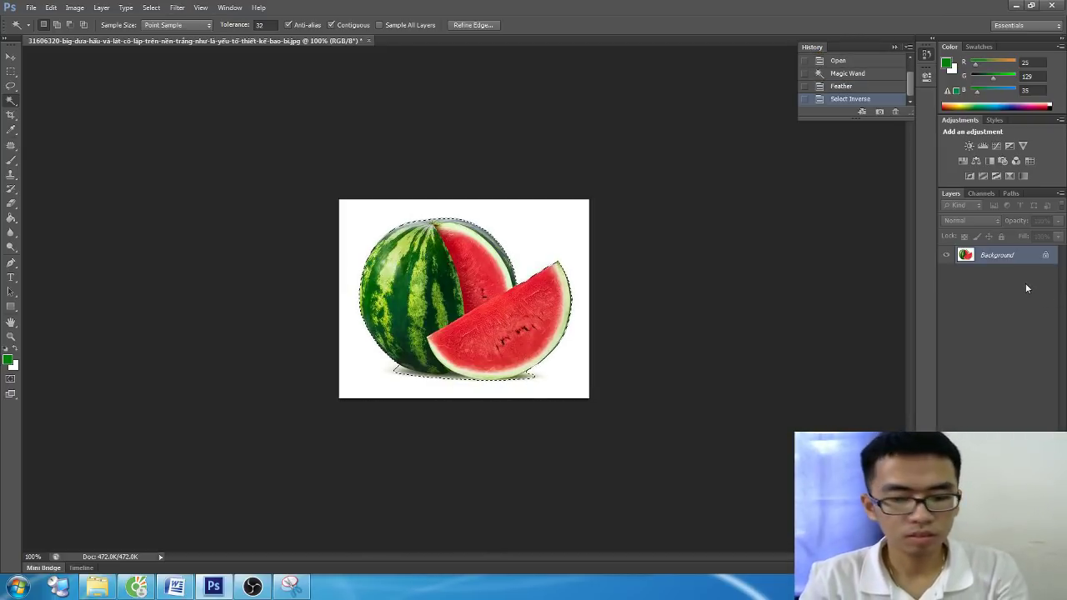
pyautogui.hotkey('ctrl', 'j')
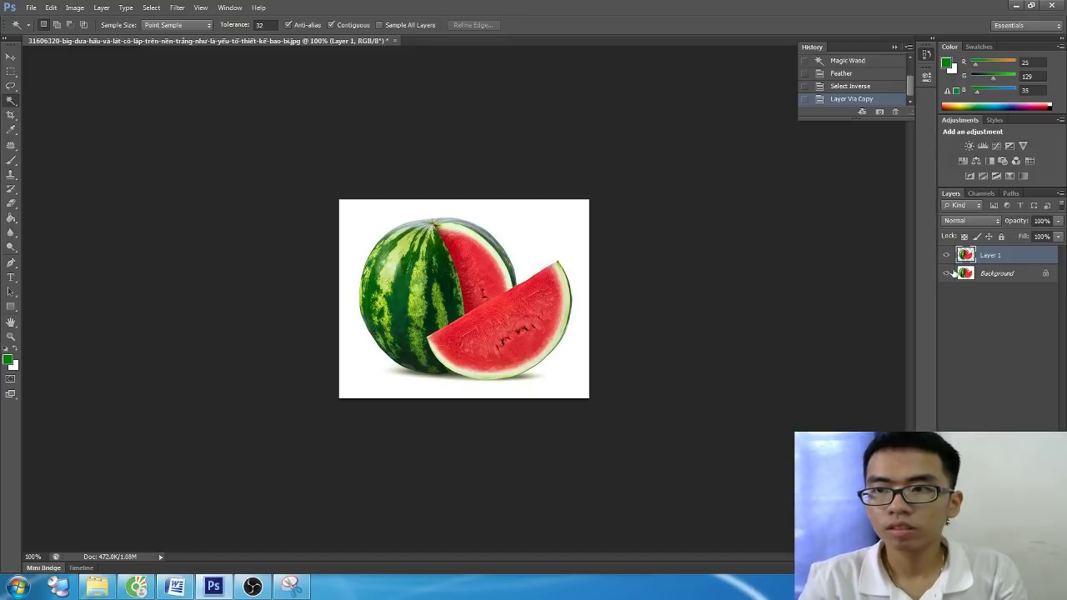
pyautogui.click(947, 273)
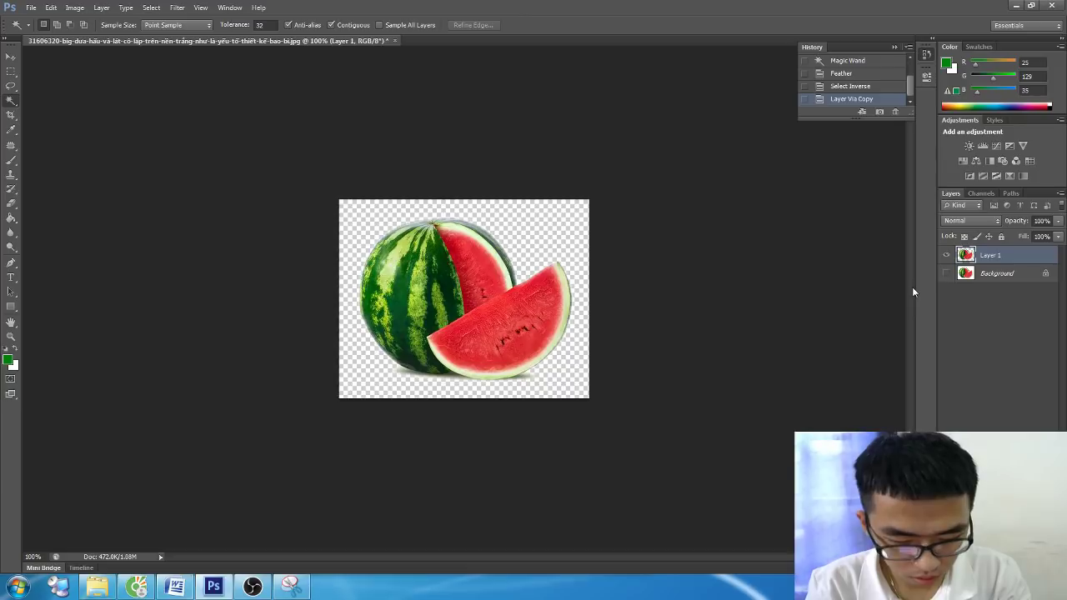
# At the end of the Word guide, add heading '2.2 CẮT ẢNH CÓ BIÊN TÁCH BIỆT VỚI NỀN' and start 'BƯỚC 1: THÊM ẢNH VÀO PTS'
pyautogui.hotkey('alt', 'Tab')
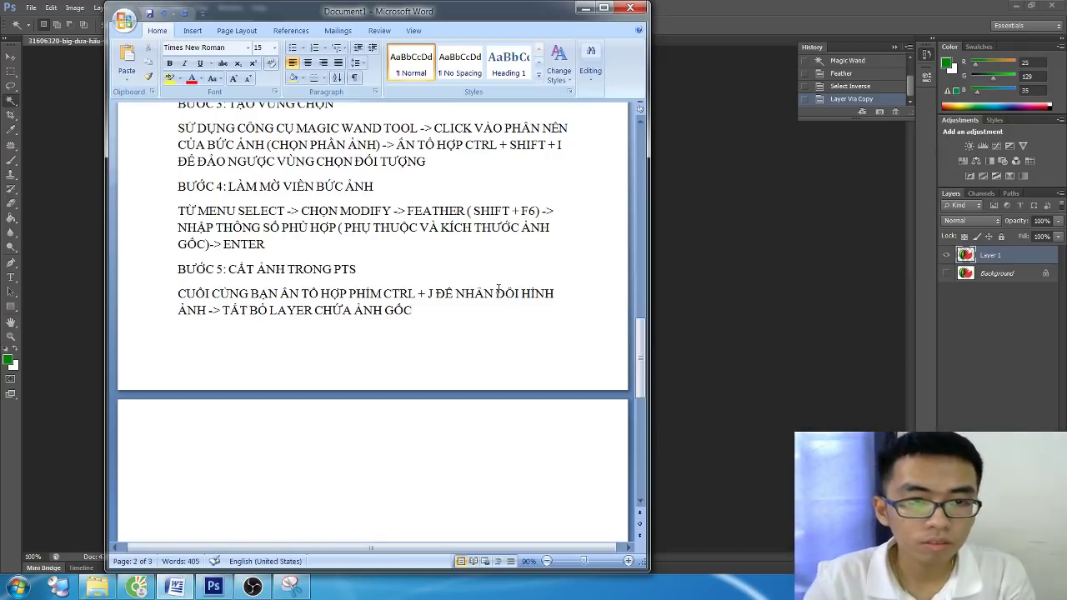
pyautogui.hotkey('ctrl', 'End')
pyautogui.scroll(3, 505, 278)
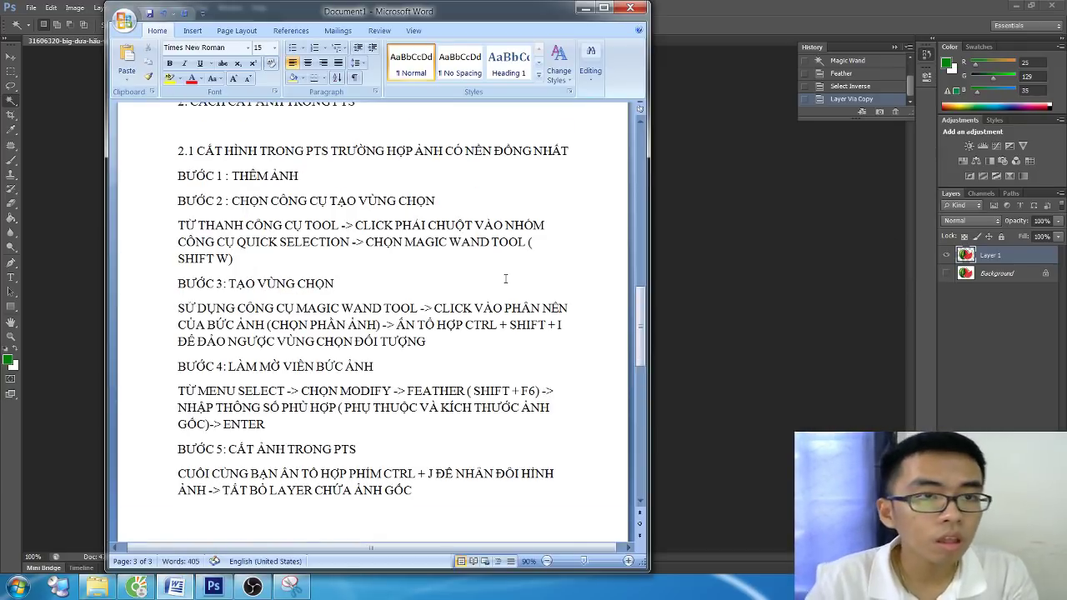
pyautogui.write('2.2')
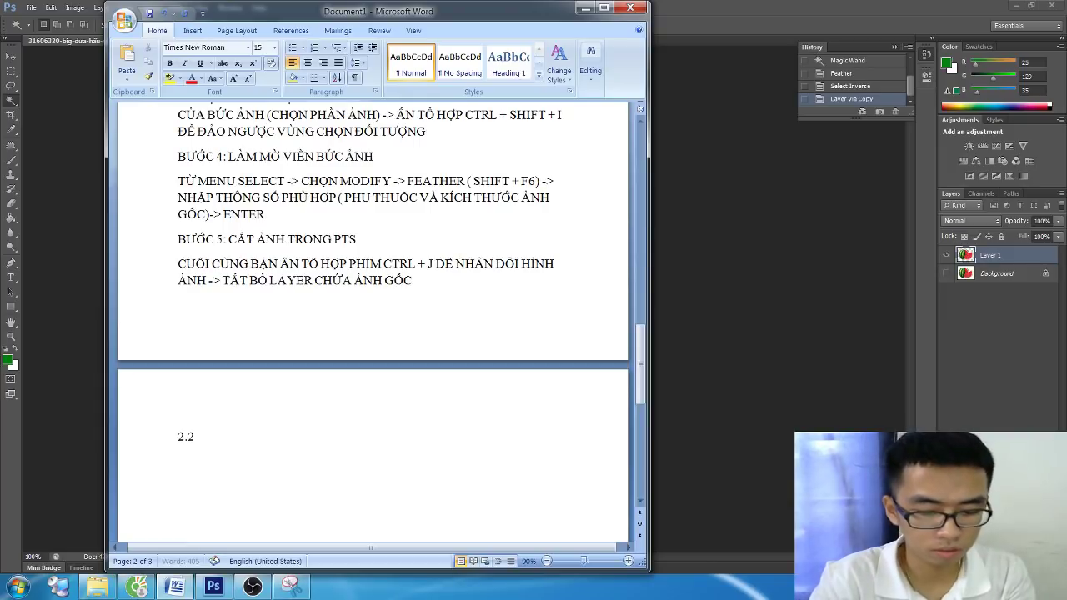
pyautogui.write(' CẮ')
pyautogui.write('s BIE')
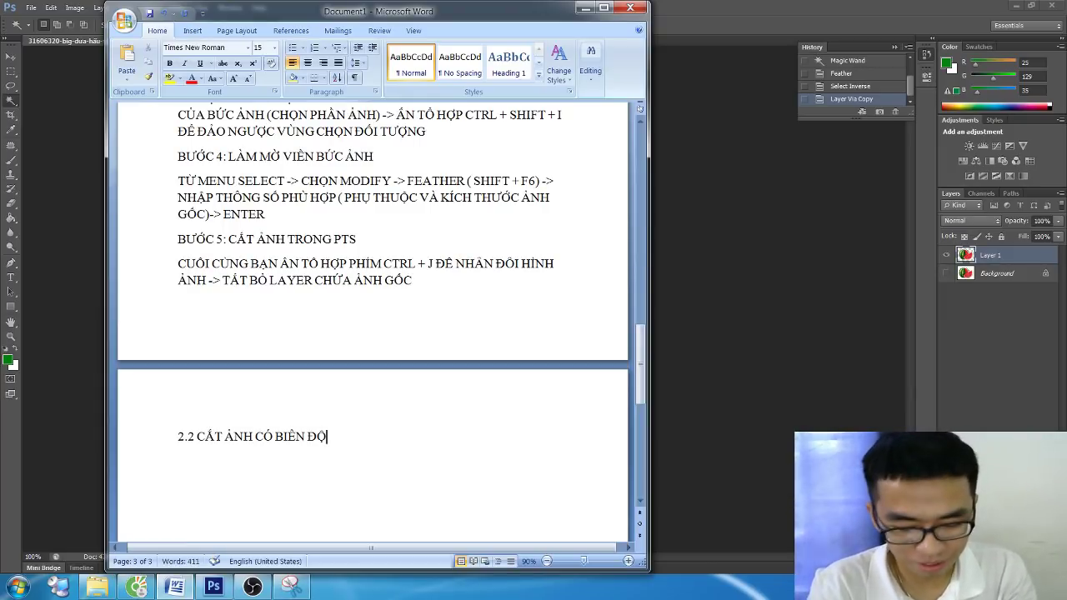
pyautogui.press('BackSpace')
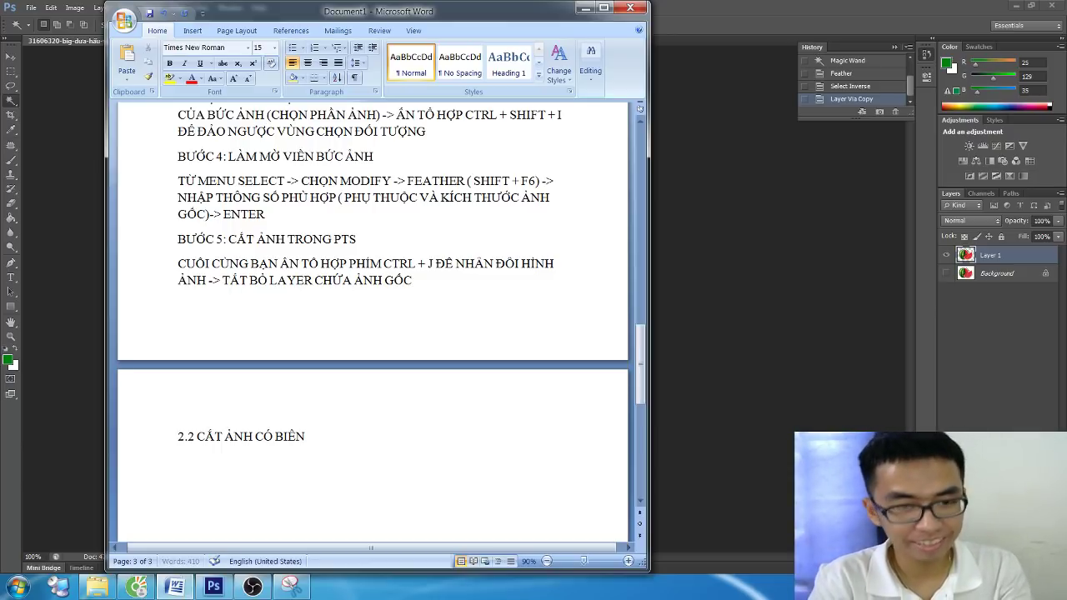
pyautogui.write('TÁCH BIỆT')
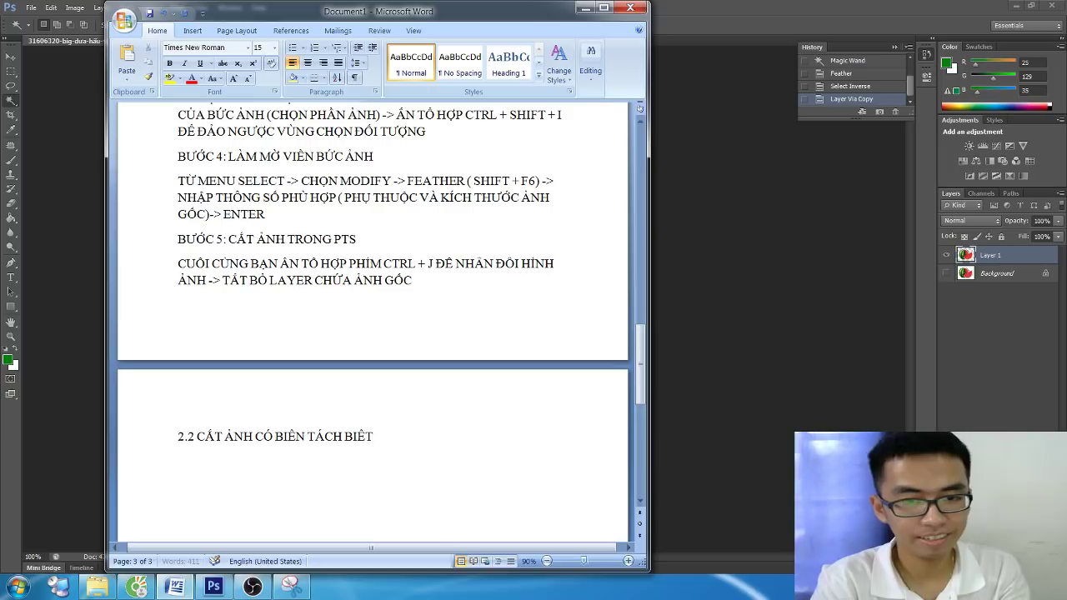
pyautogui.write(' NÊ')
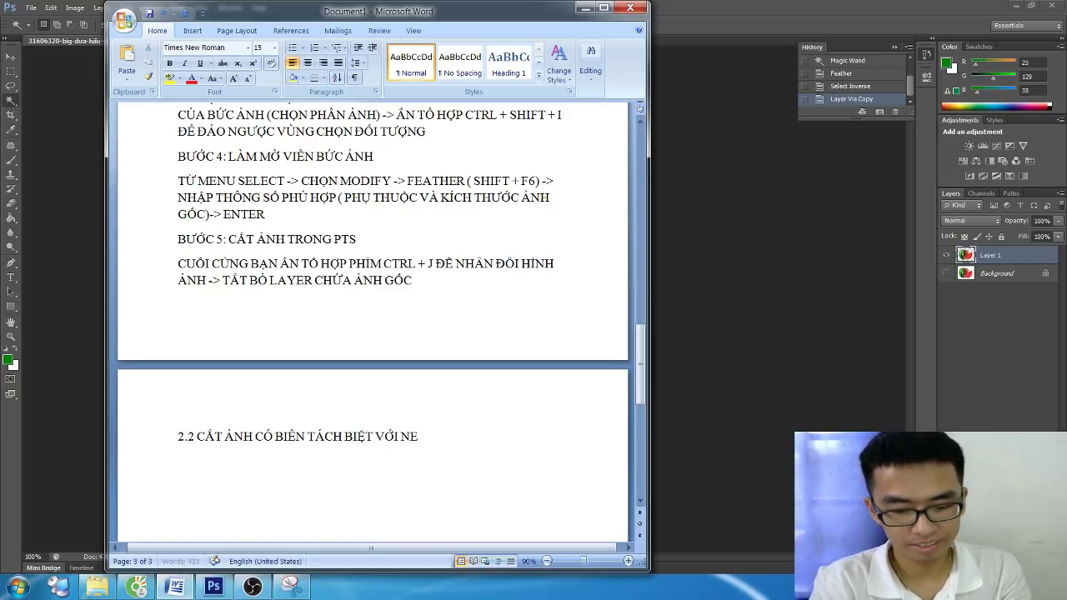
pyautogui.write('N')
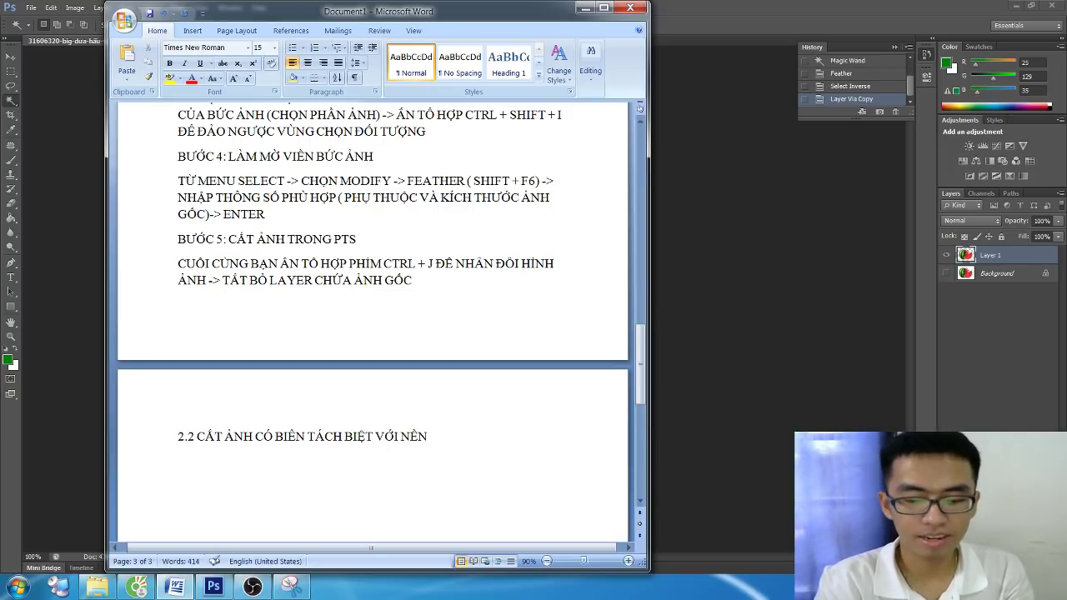
pyautogui.press('Return')
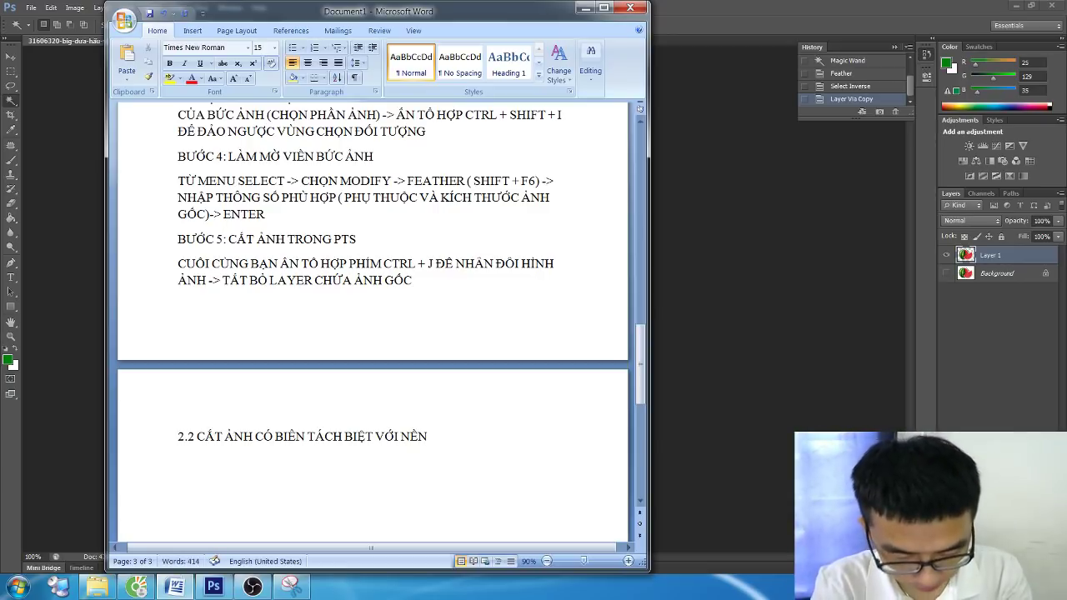
pyautogui.write('BU')
pyautogui.write(':')
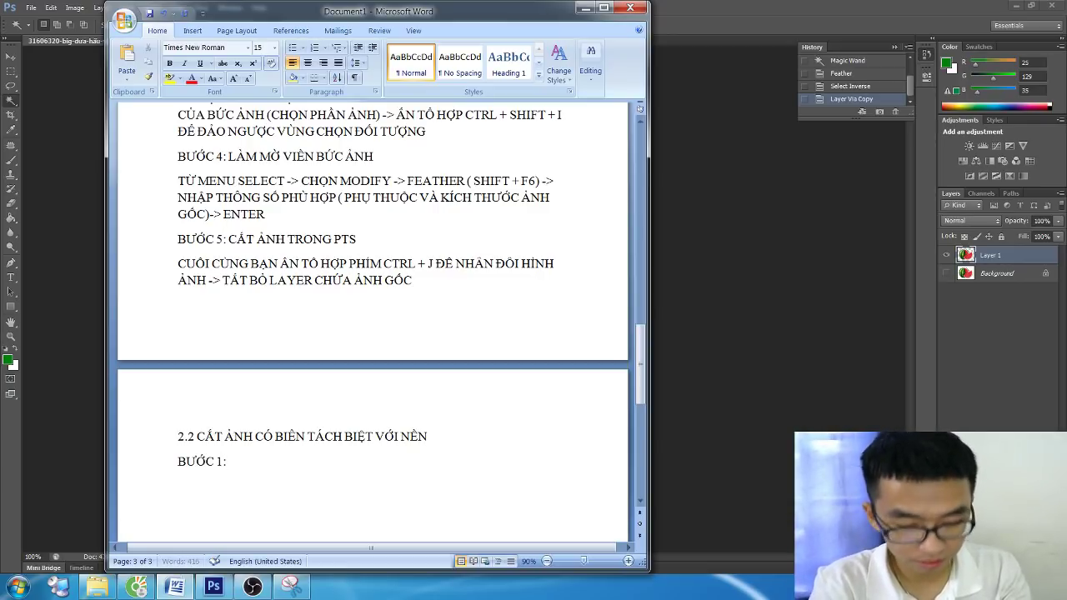
pyautogui.write(' THÊM ẢNH VÀO PT')
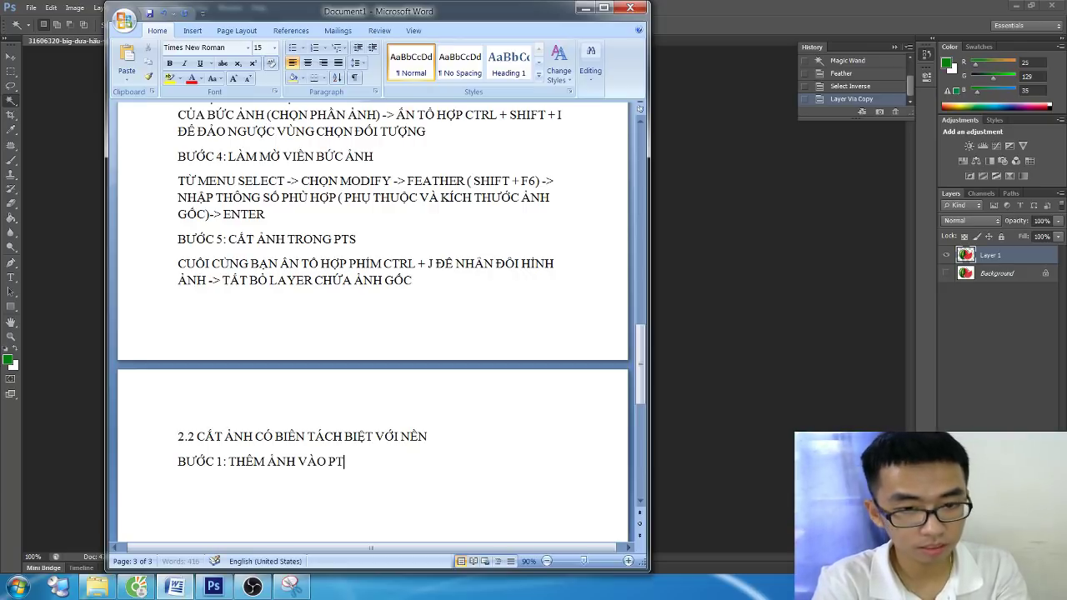
pyautogui.write('S')
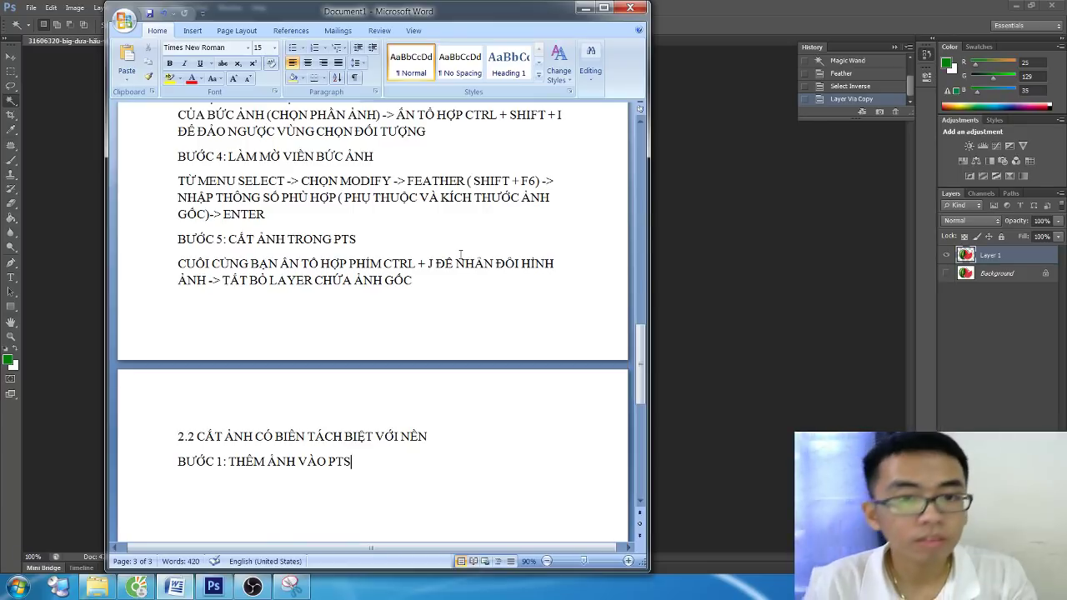
# Search Google Images in Cốc Cốc for 'ÁNH HOA SEN', replacing the old mango query
pyautogui.click(135, 587)
pyautogui.scroll(5, 268, 79)
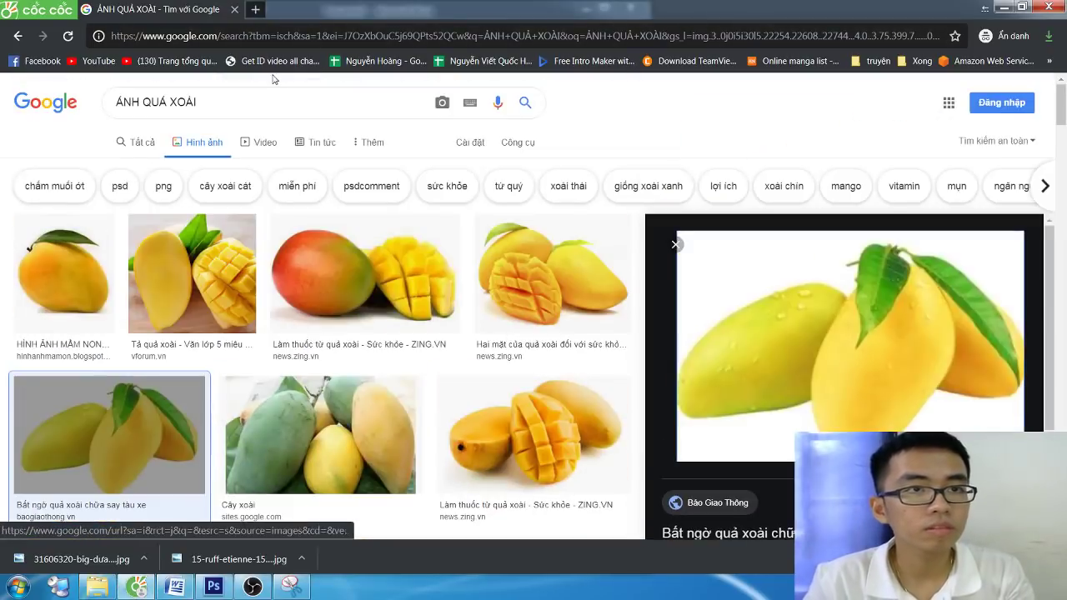
pyautogui.tripleClick(154, 101)
pyautogui.write('ÁNH HOA ')
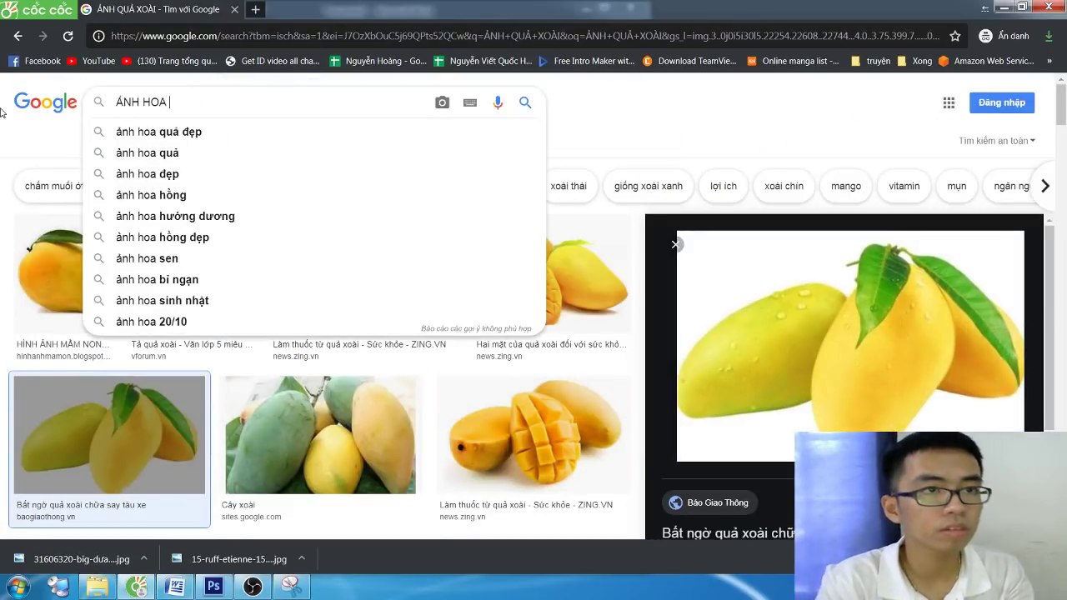
pyautogui.write('SEN')
pyautogui.press('Return')
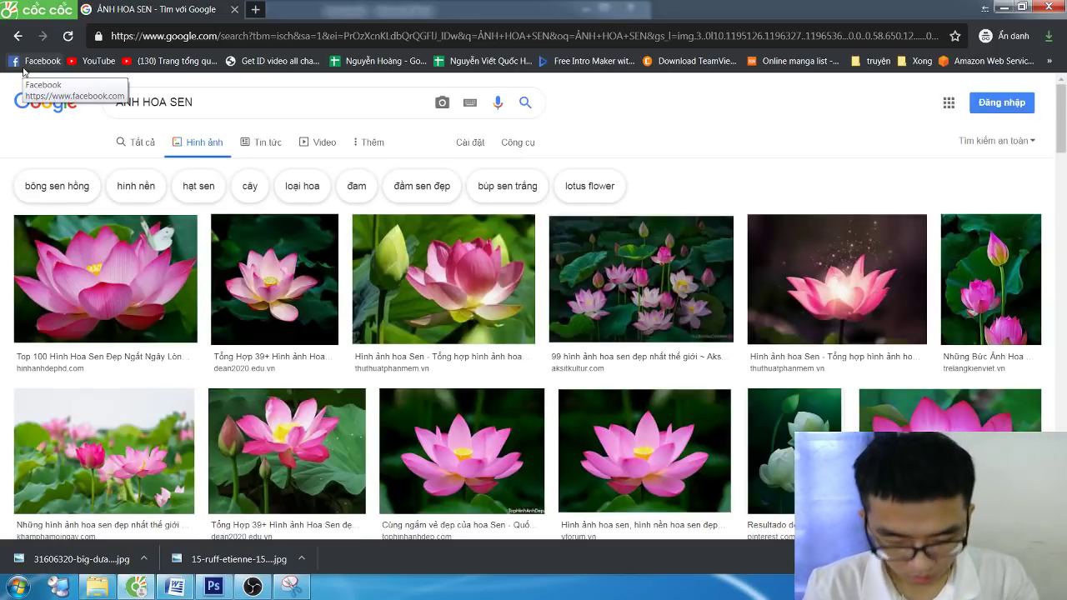
# Save a pink lotus result image under the name 'HOA SEN'
pyautogui.click(464, 413)
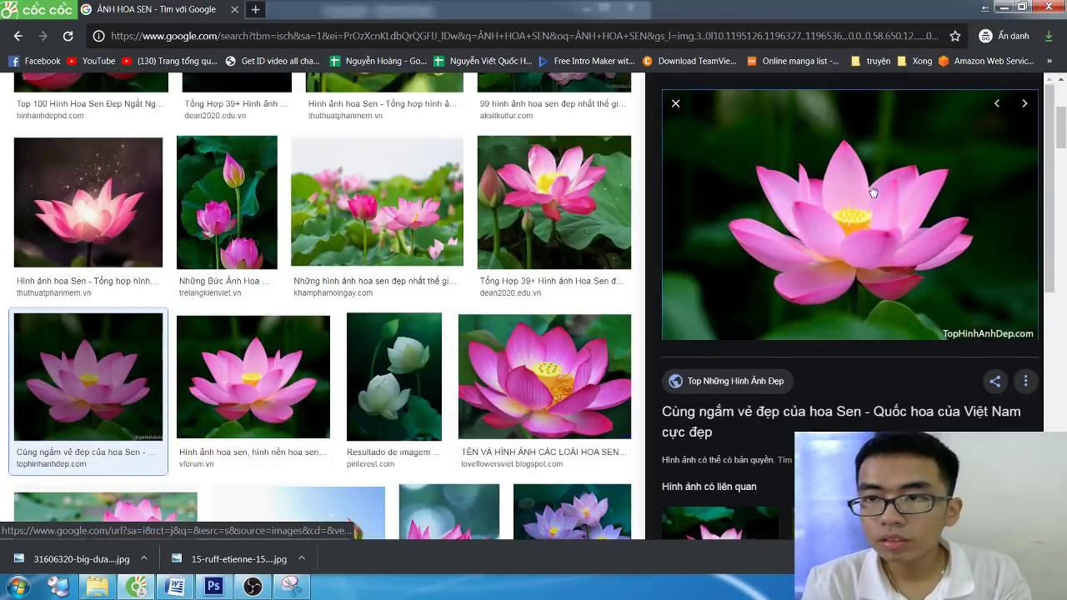
pyautogui.rightClick(838, 188)
pyautogui.click(892, 312)
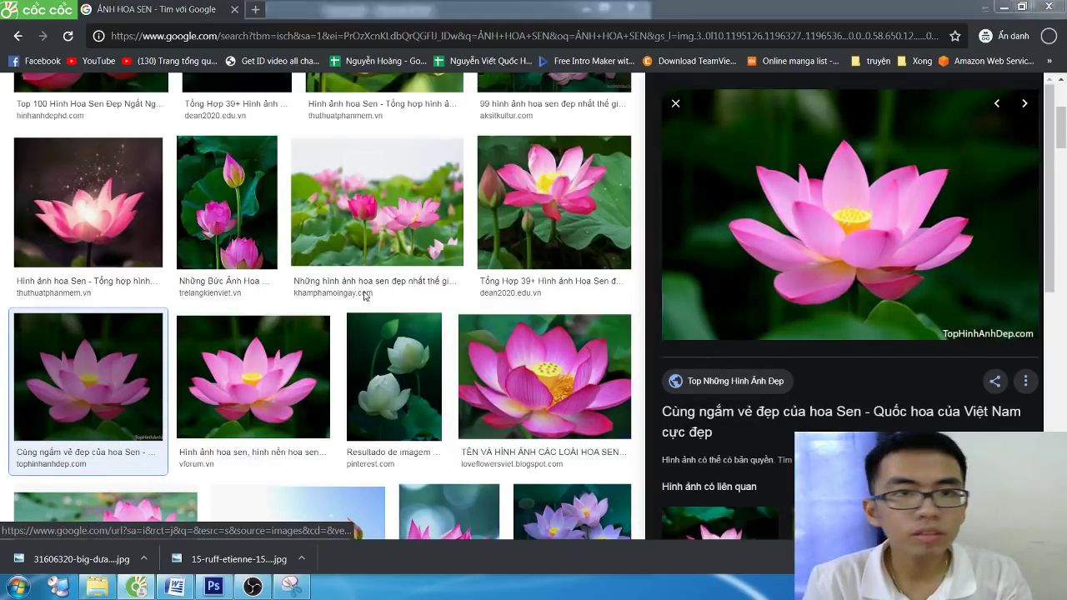
pyautogui.write('HOA SEN')
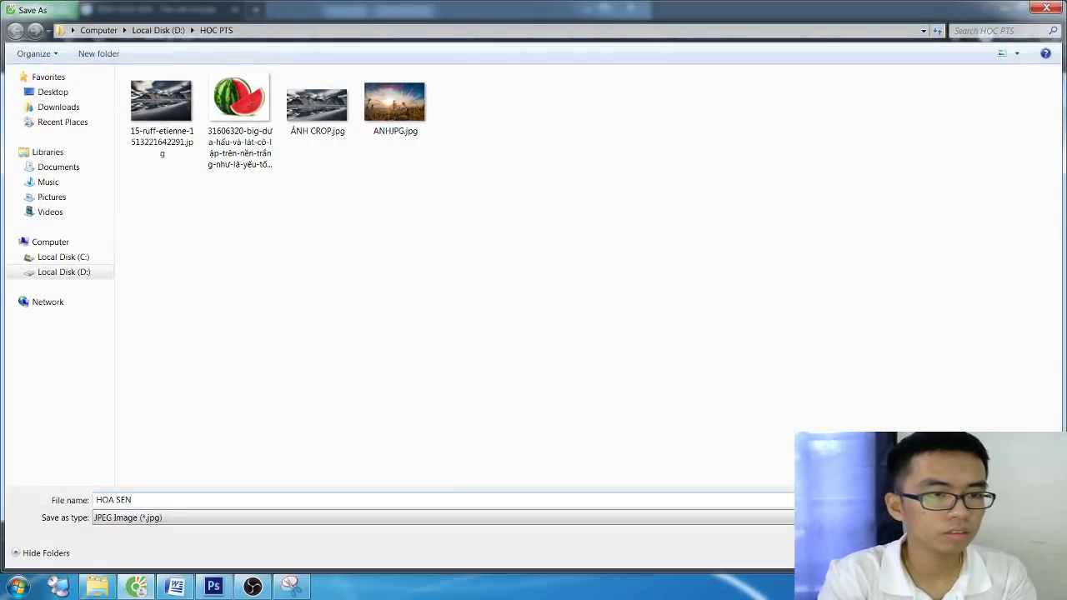
pyautogui.press('Return')
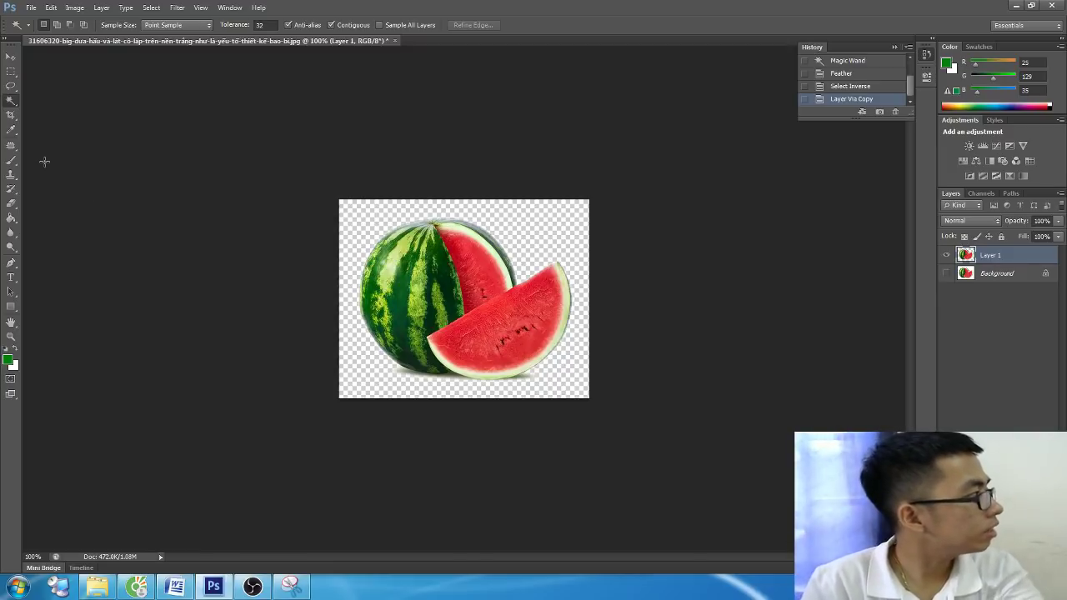
# Open HOA SEN.jpg from the HOC PTS folder and zoom the view to 200%
pyautogui.click(31, 8)
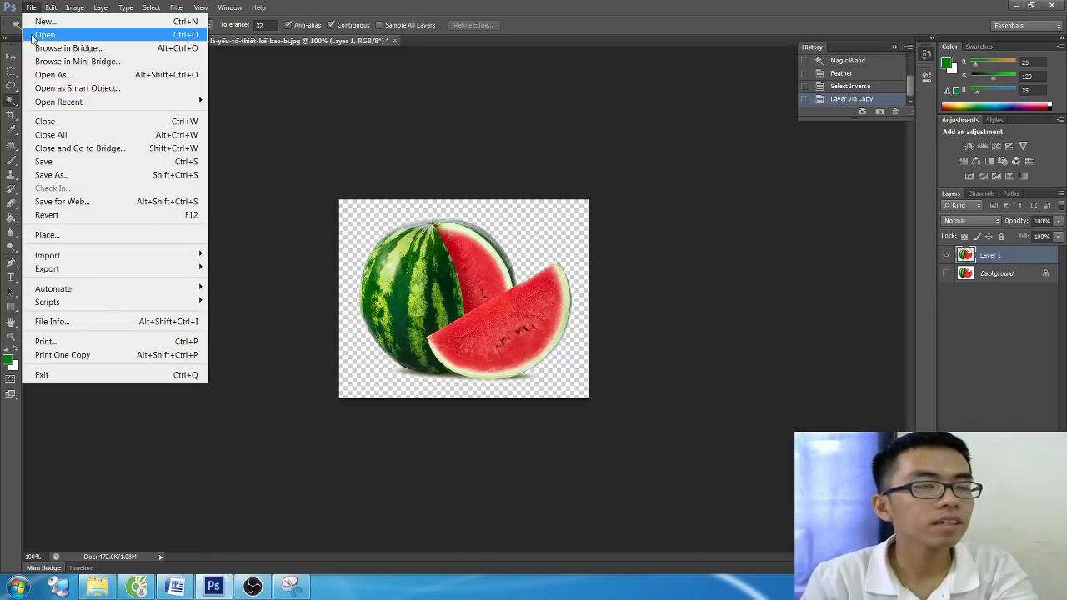
pyautogui.click(42, 22)
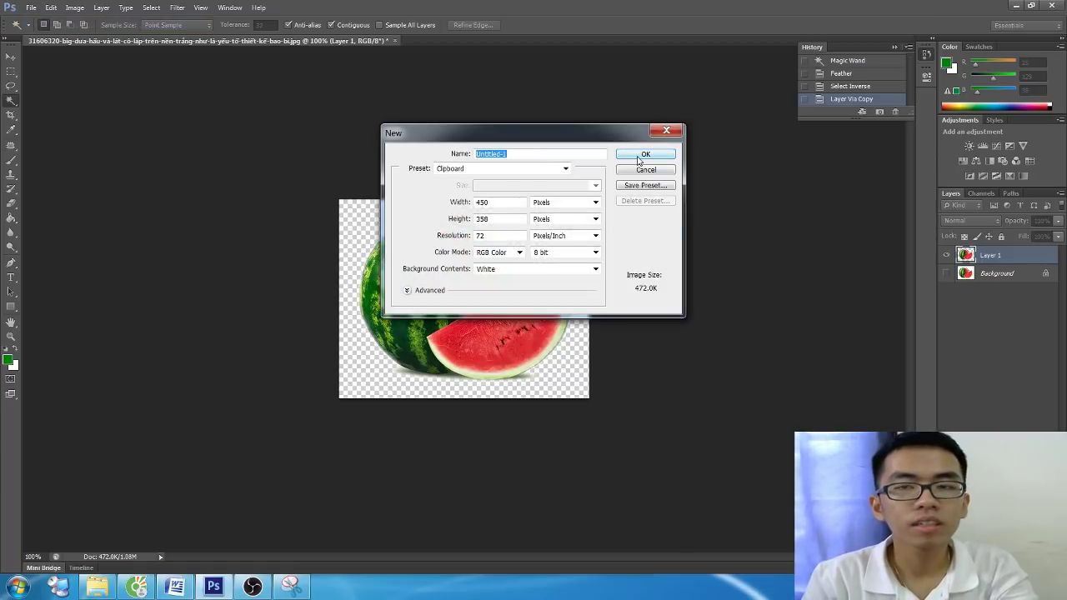
pyautogui.click(646, 169)
pyautogui.click(31, 7)
pyautogui.click(41, 39)
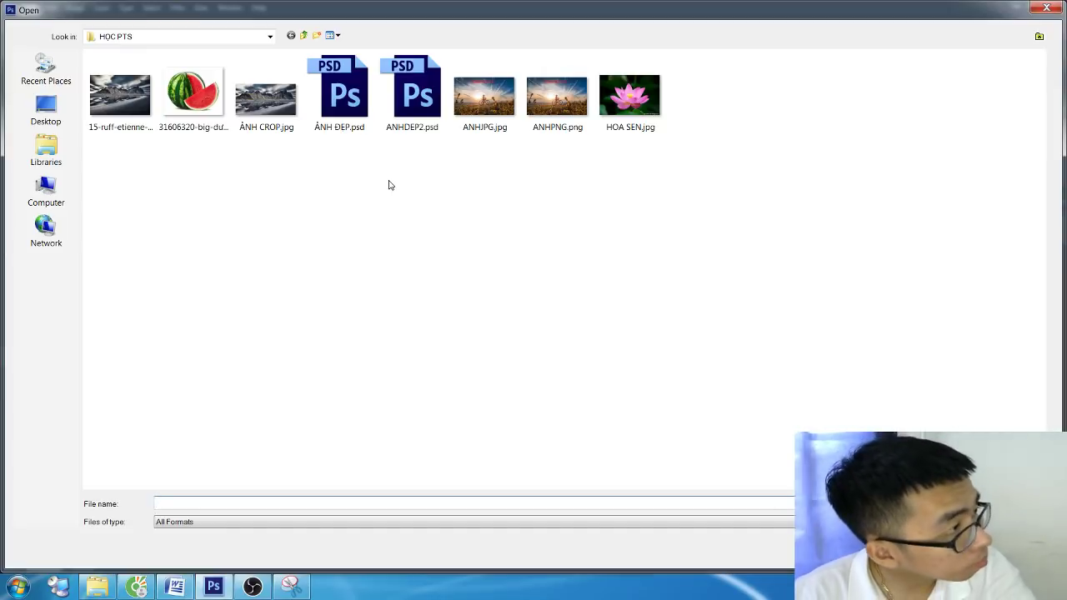
pyautogui.doubleClick(630, 96)
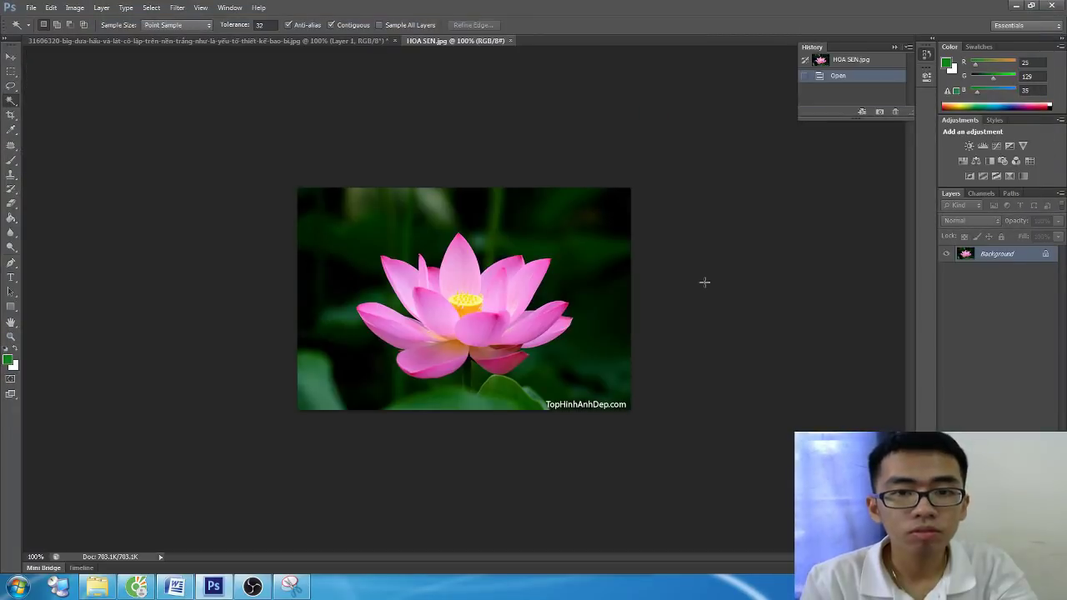
pyautogui.hotkey('ctrl', '+')
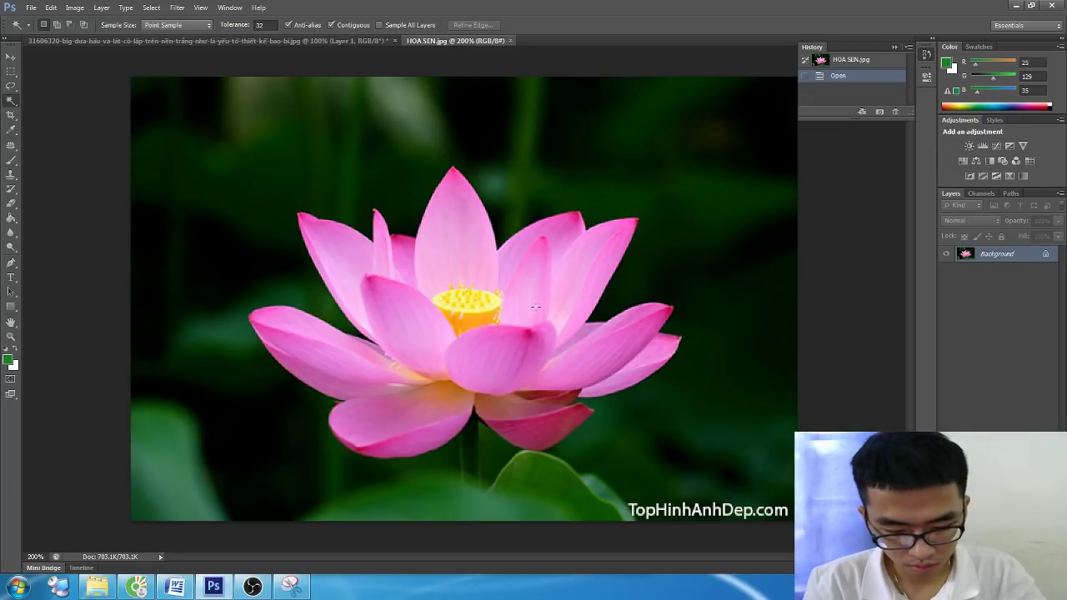
# In the Word notes, type the opening of the step 2 tool-choosing line
pyautogui.click(136, 587)
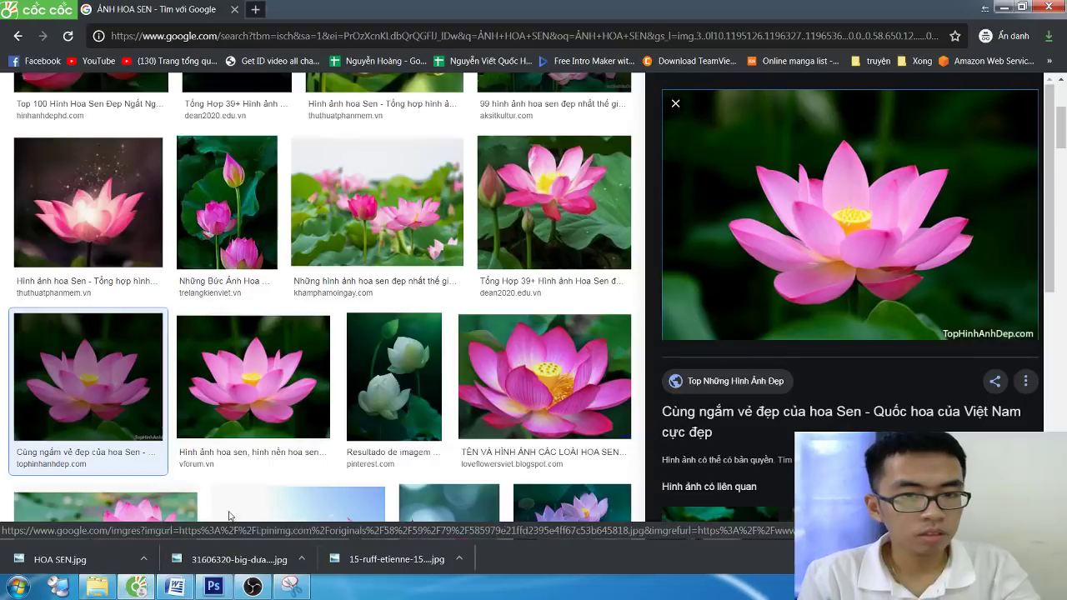
pyautogui.click(214, 587)
pyautogui.click(175, 587)
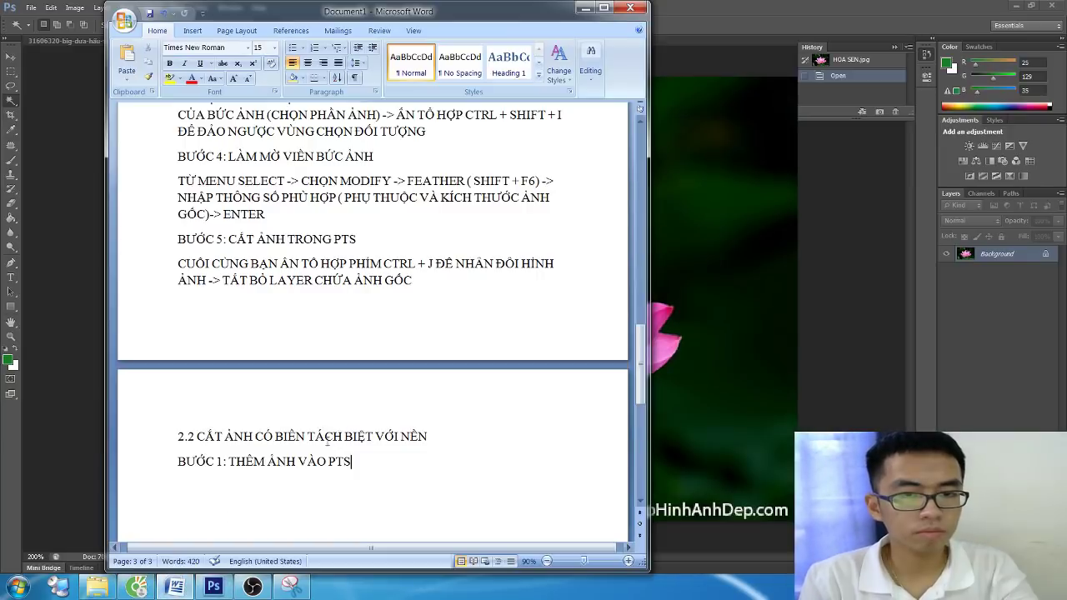
pyautogui.scroll(-3, 350, 430)
pyautogui.write('BƯỚC 2:')
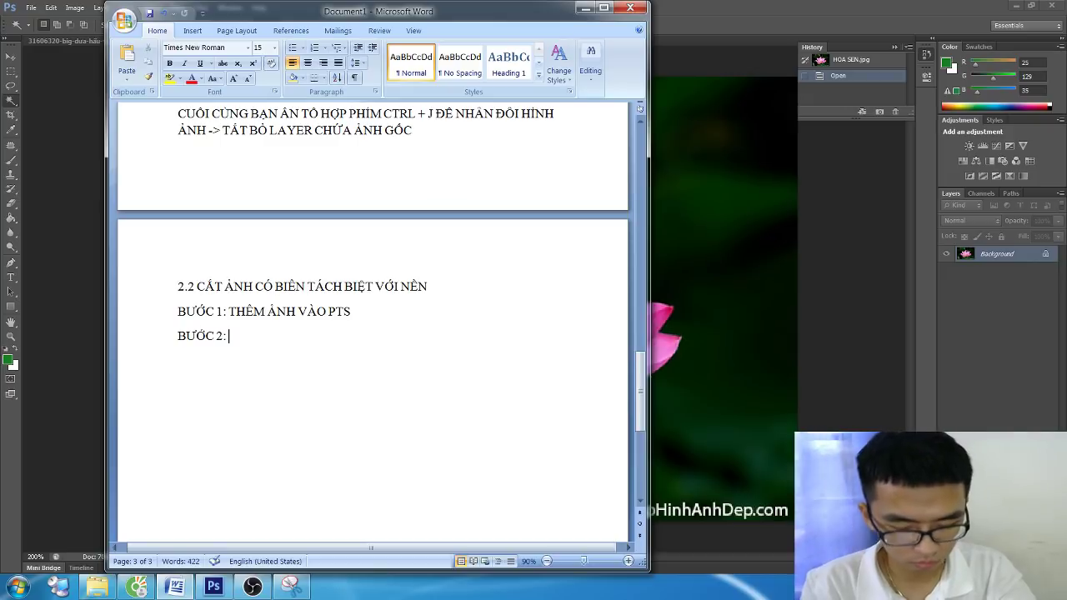
pyautogui.write('CHỌN CÔNG CỤ')
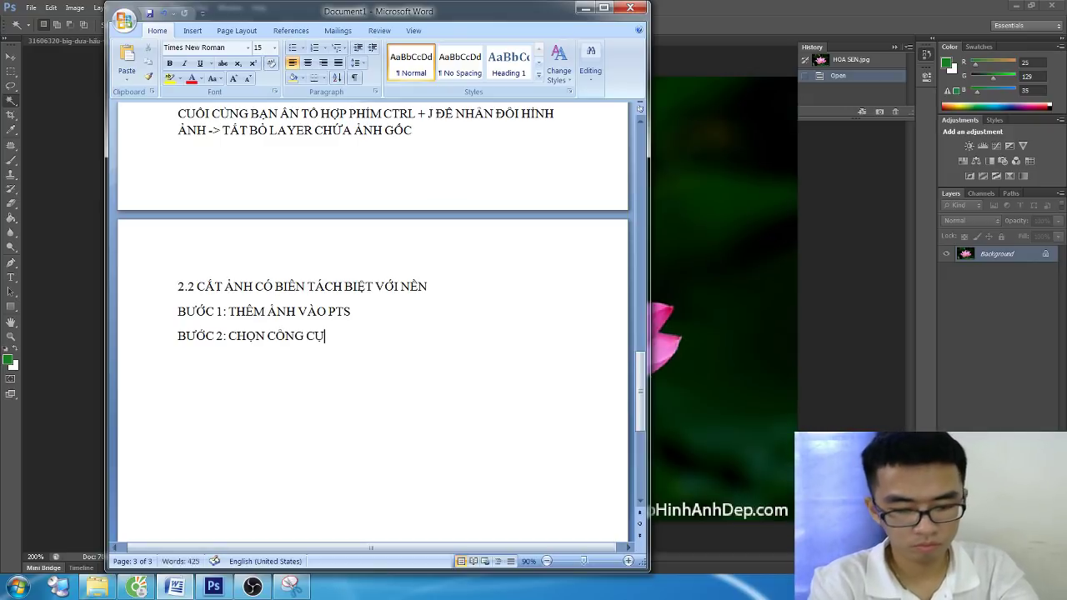
pyautogui.write(' TA')
pyautogui.write('NG')
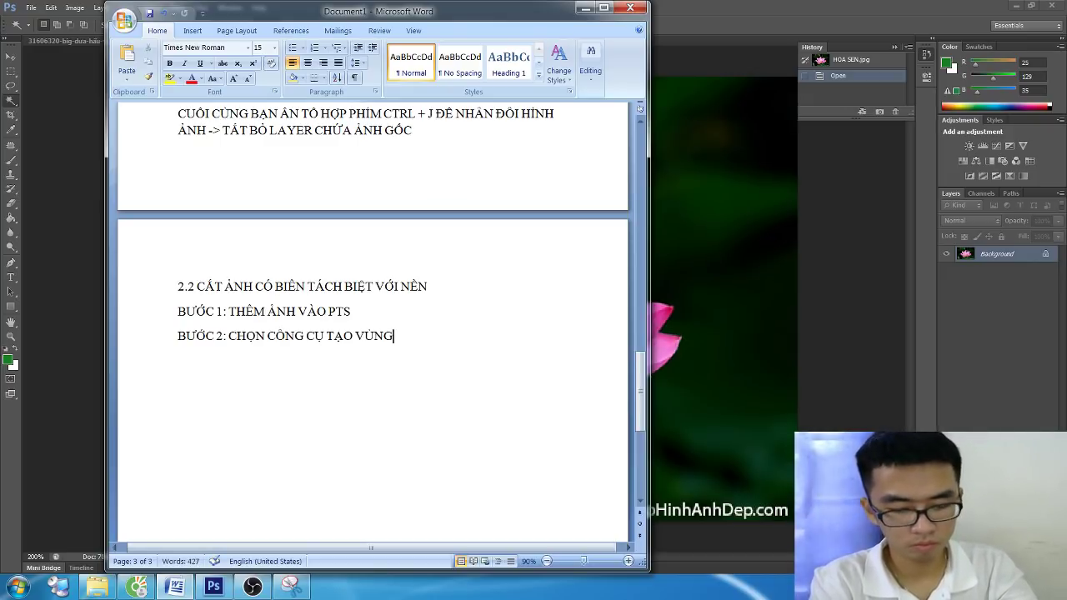
pyautogui.write(' CHỌN')
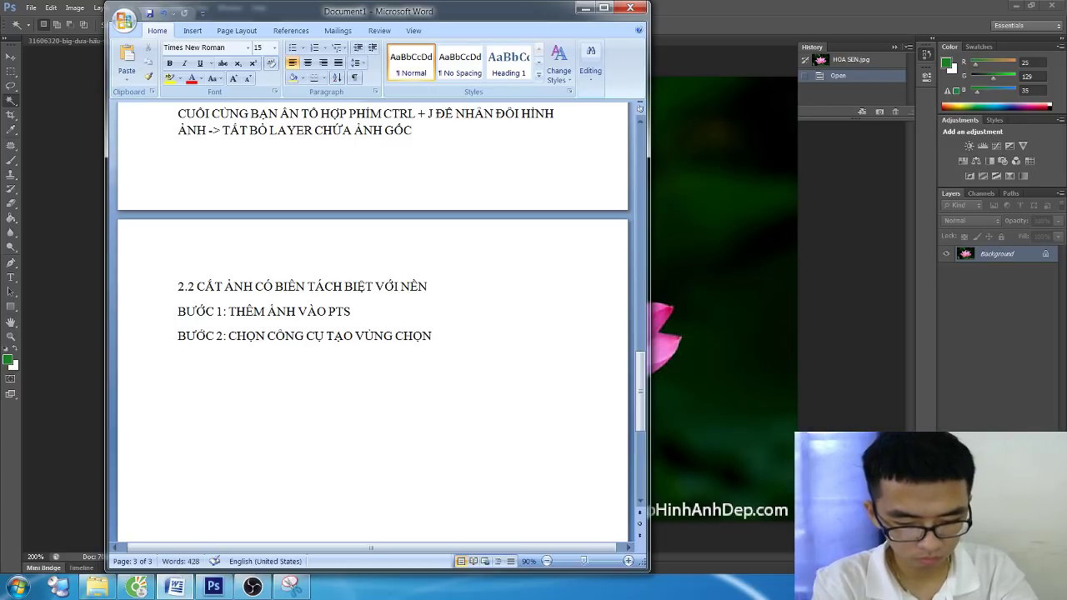
pyautogui.press('Return')
# Finish step 2 so it ends 'QUICK SELECTION TOOL (SHIFT + W HOẶC W)'
pyautogui.write('TỪ THNAH CÔNG CỤ TOOL')
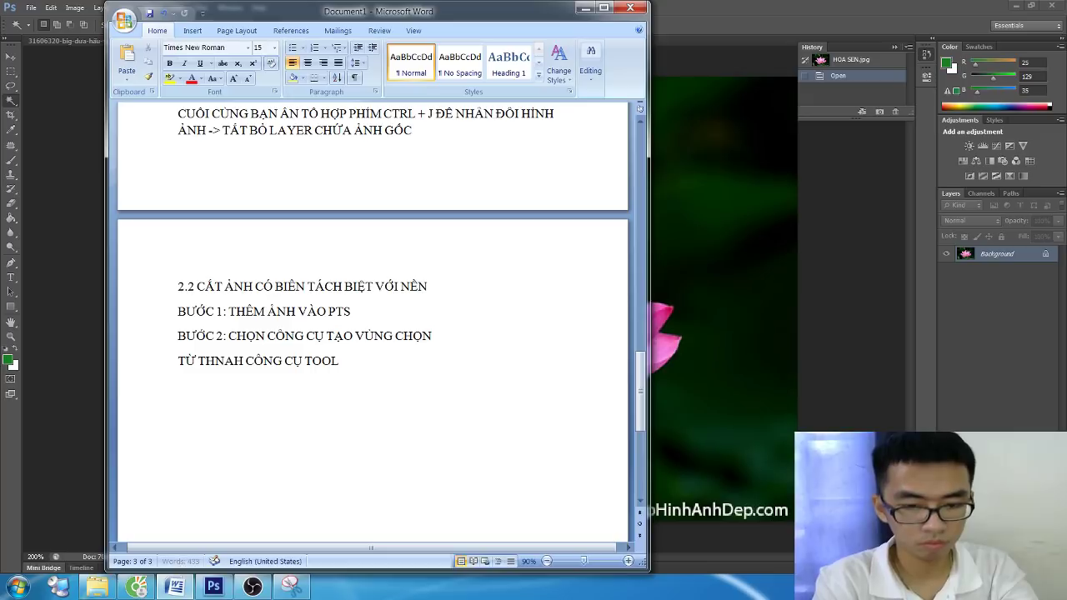
pyautogui.write('> C')
pyautogui.press('BackSpace')
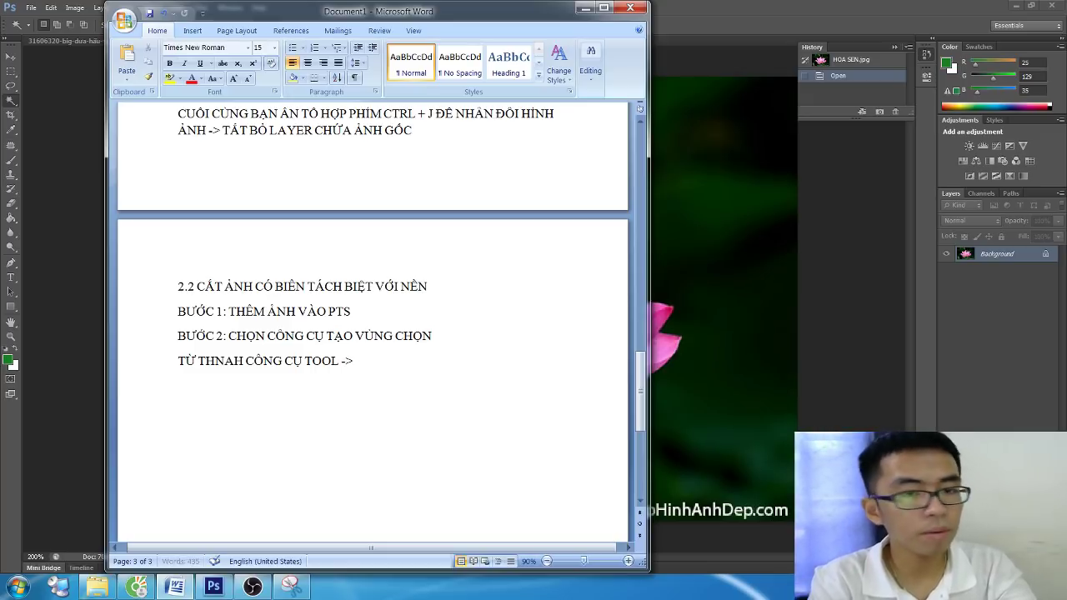
pyautogui.write('L')
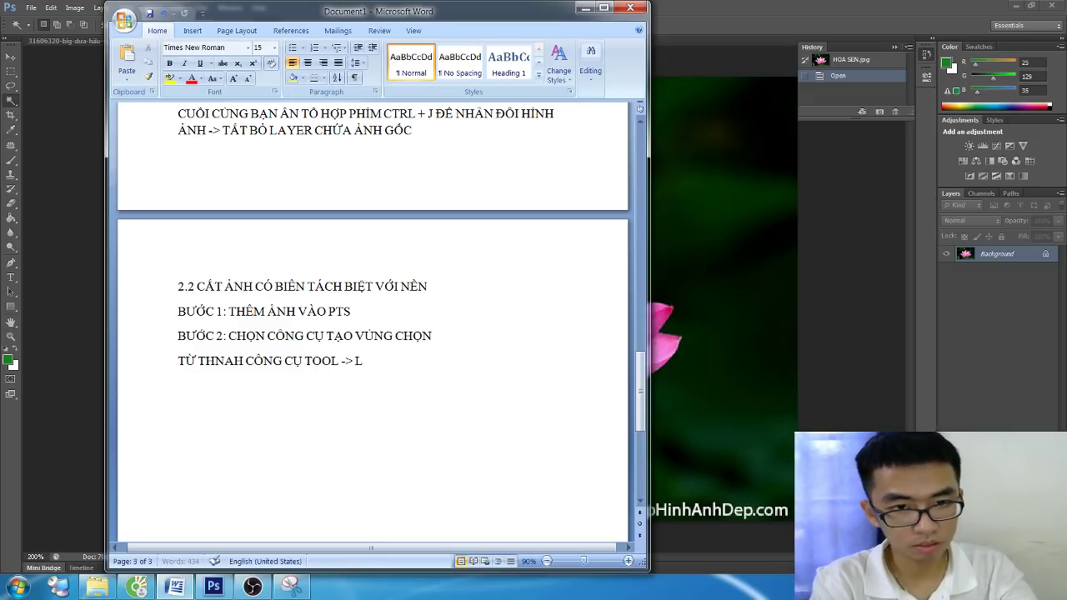
pyautogui.press('BackSpace')
pyautogui.write('CLICK PHẢI CHUO')
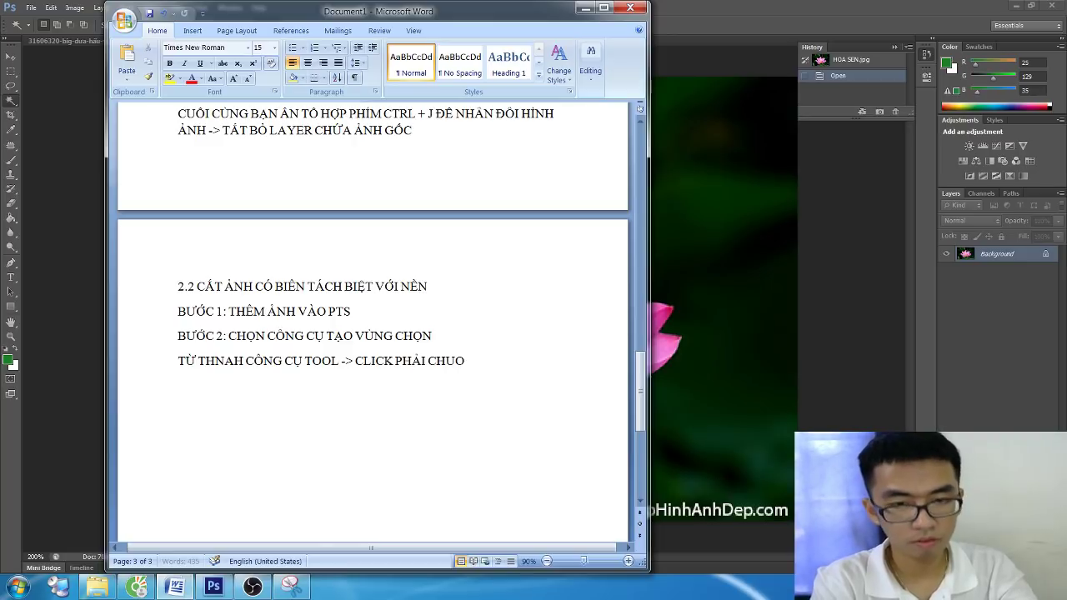
pyautogui.press('BackSpace')
pyautogui.write('ỘT VÀ')
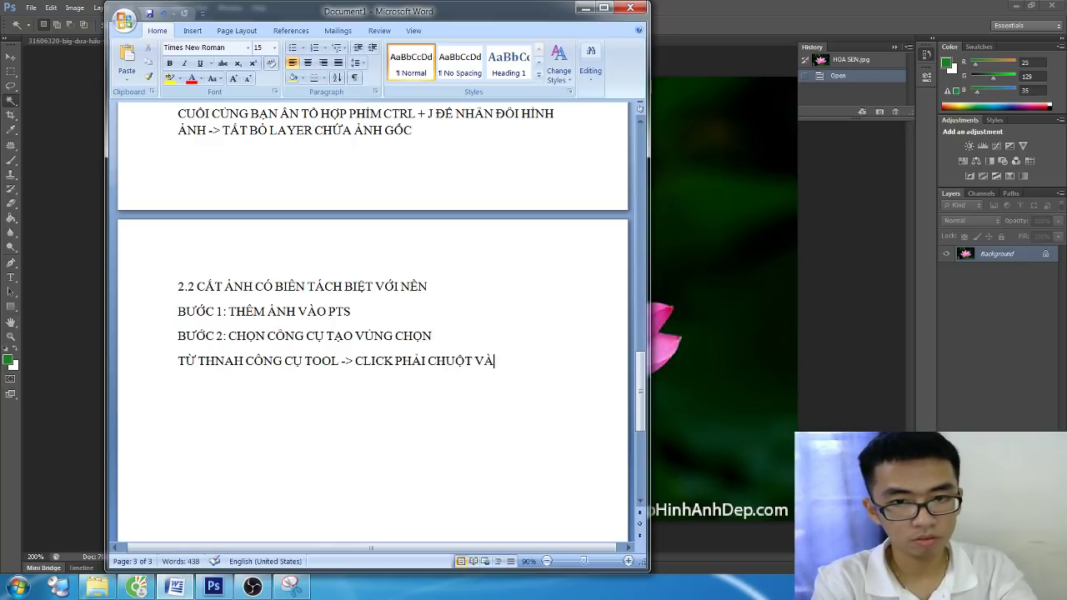
pyautogui.write('O NHÓM CÔ')
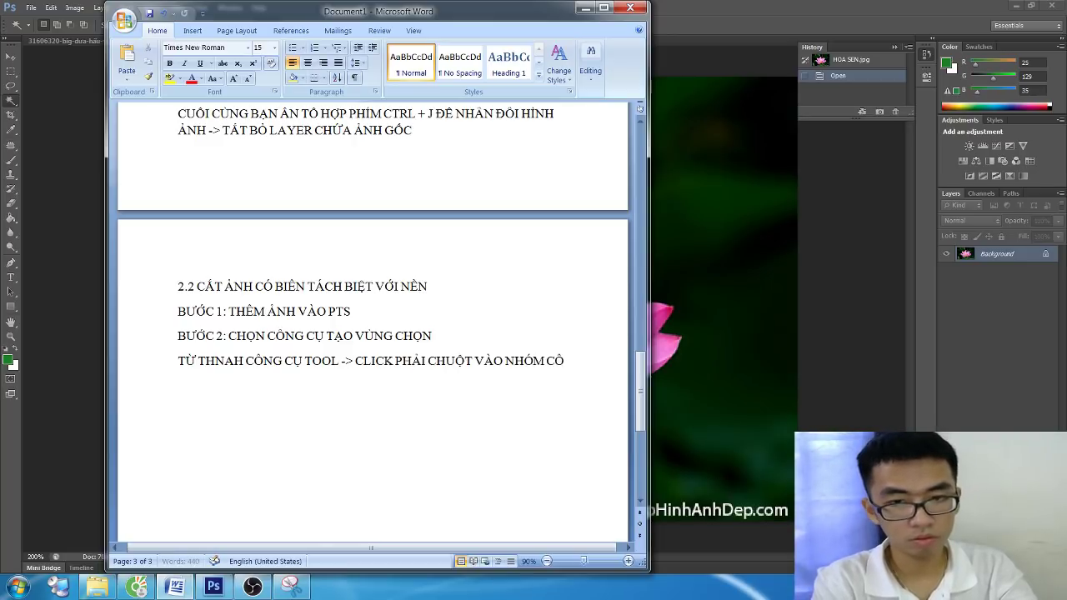
pyautogui.write('NG CỤ QUICK SELEC')
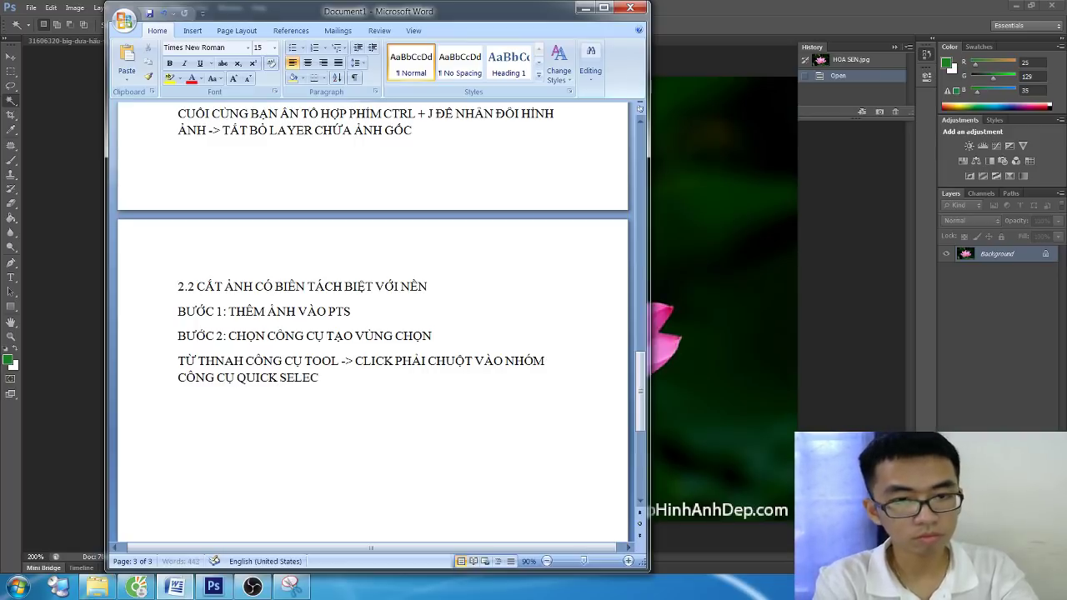
pyautogui.write('TION -> CHO')
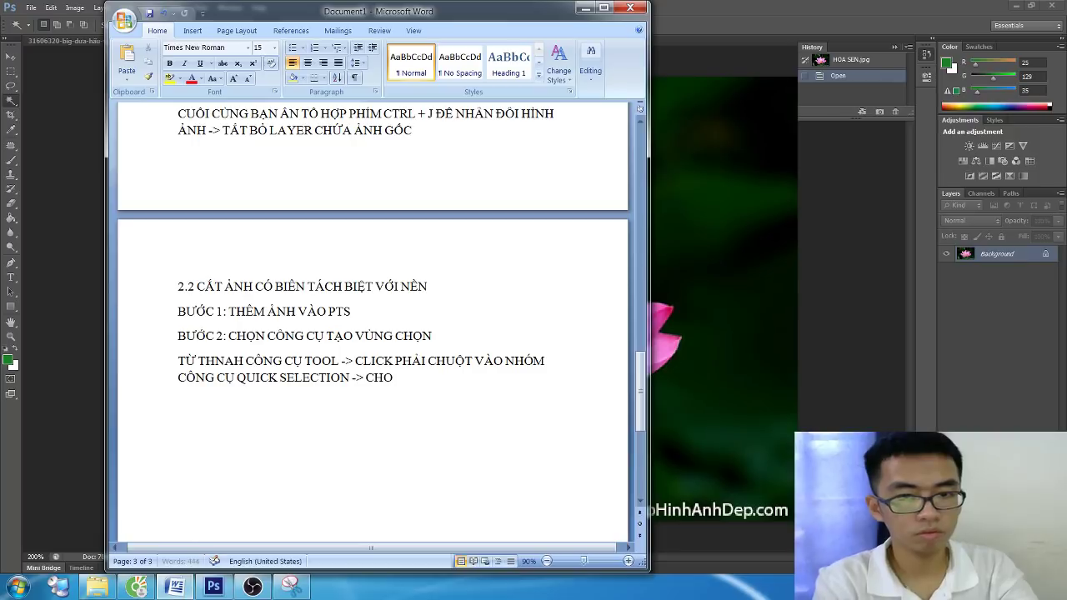
pyautogui.write('ỌN Q')
pyautogui.press('BackSpace')
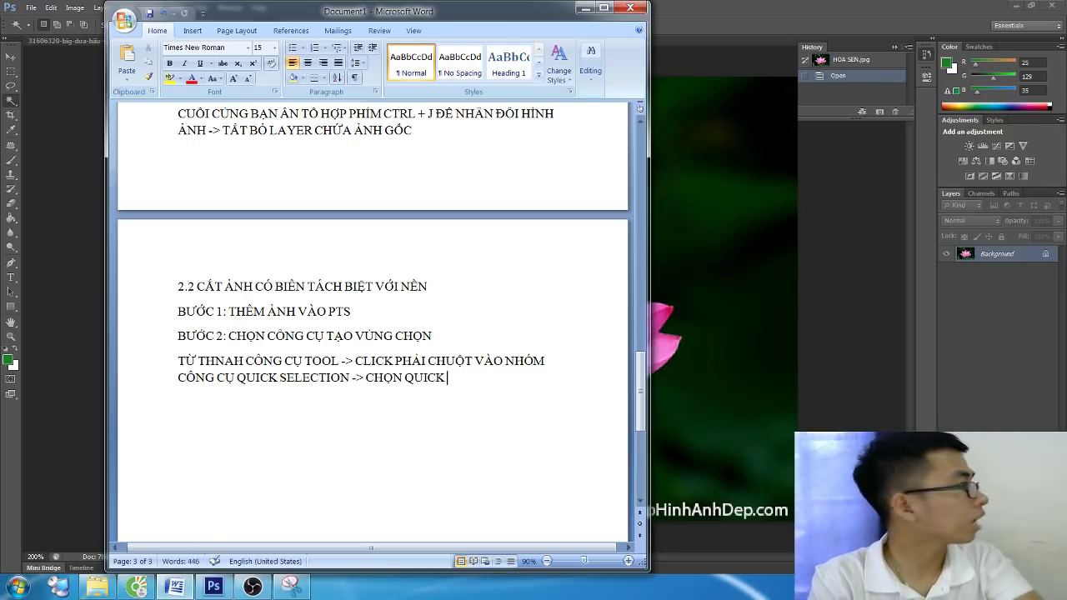
pyautogui.write('SE')
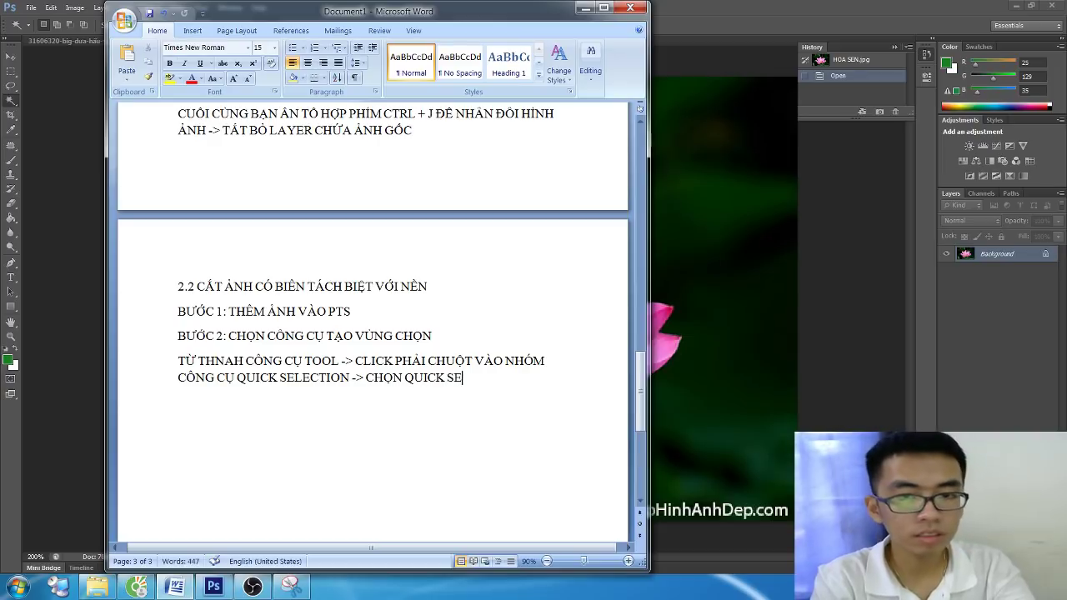
pyautogui.write('LECTIO')
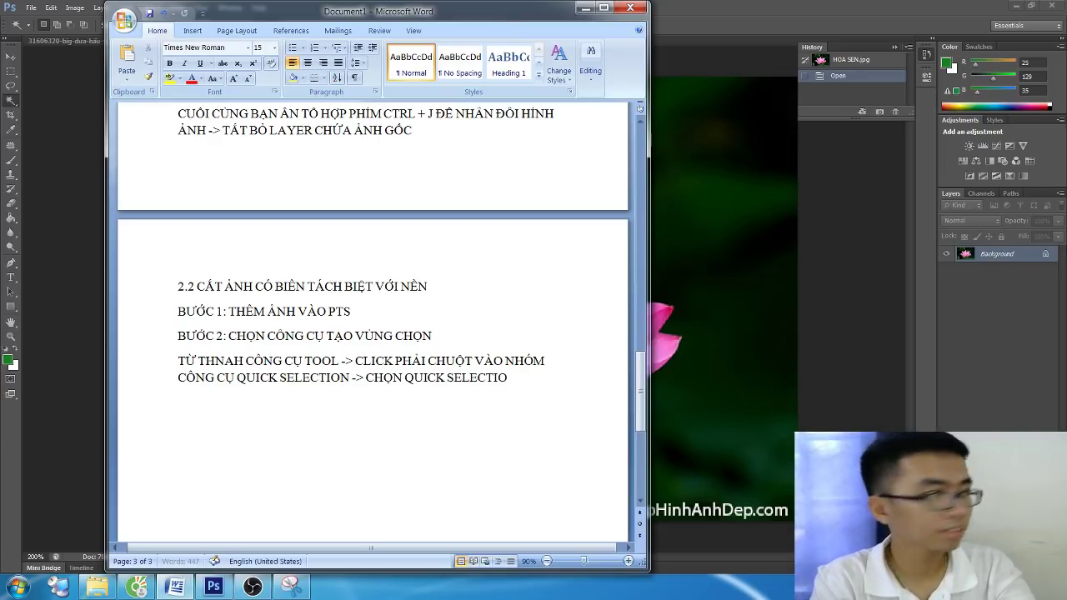
pyautogui.write('N')
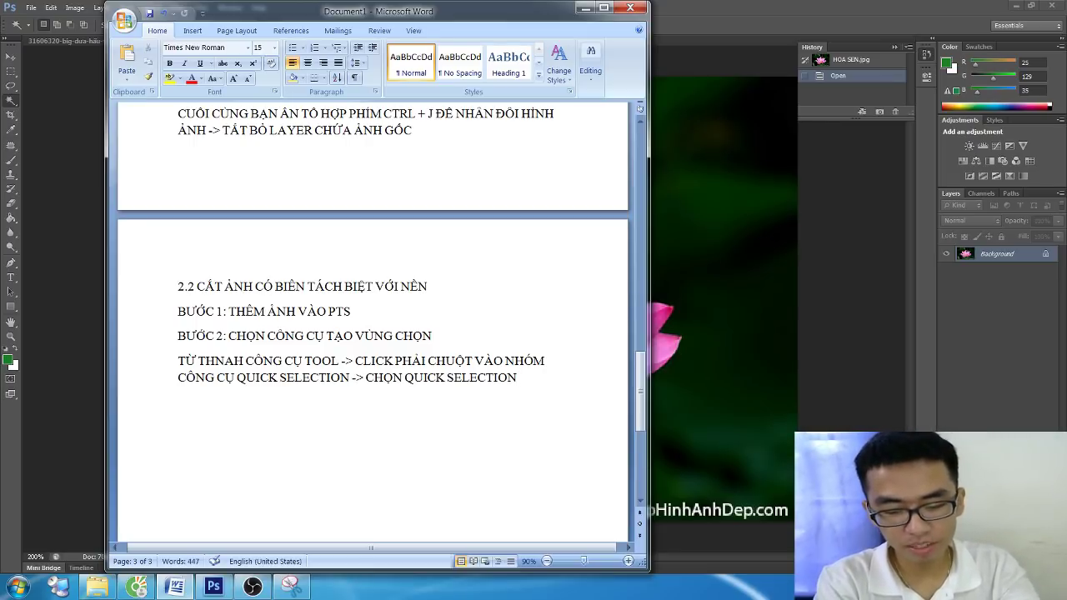
pyautogui.write('TOOI')
pyautogui.write('OOL')
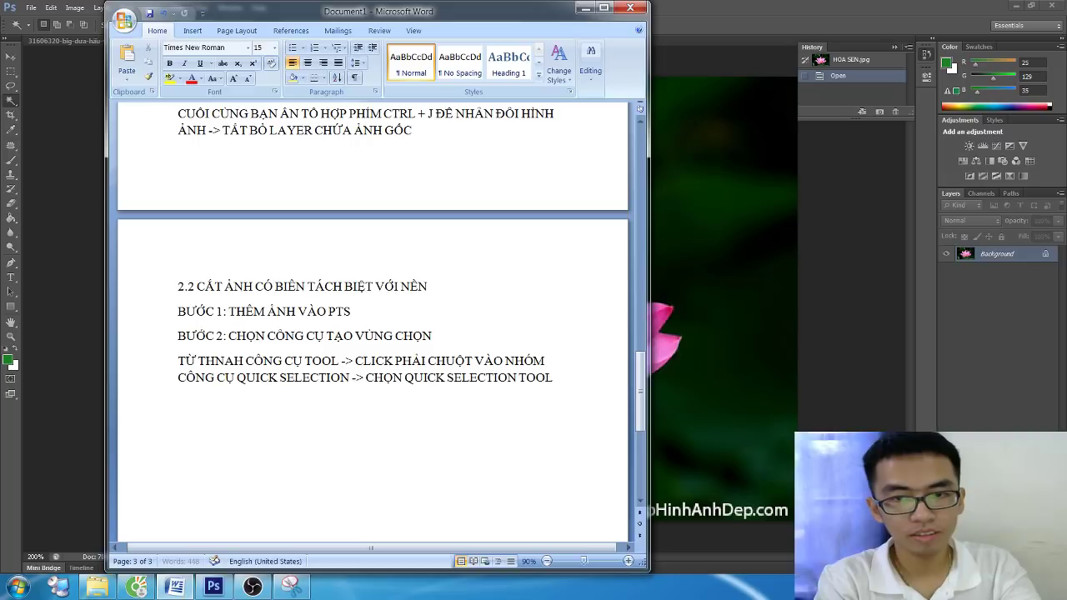
pyautogui.write(' (')
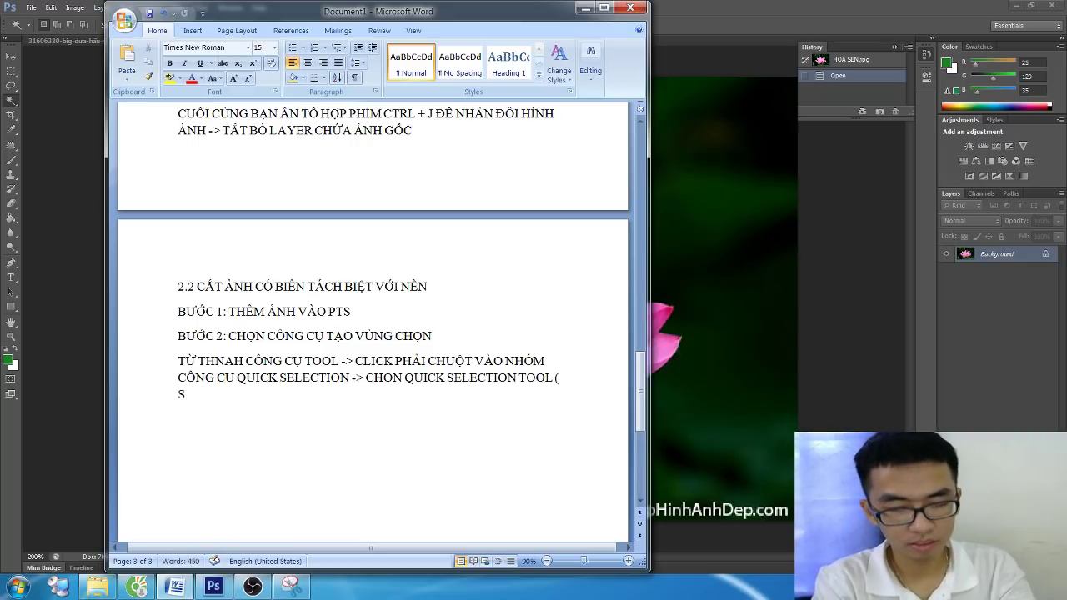
pyautogui.write('HIFT')
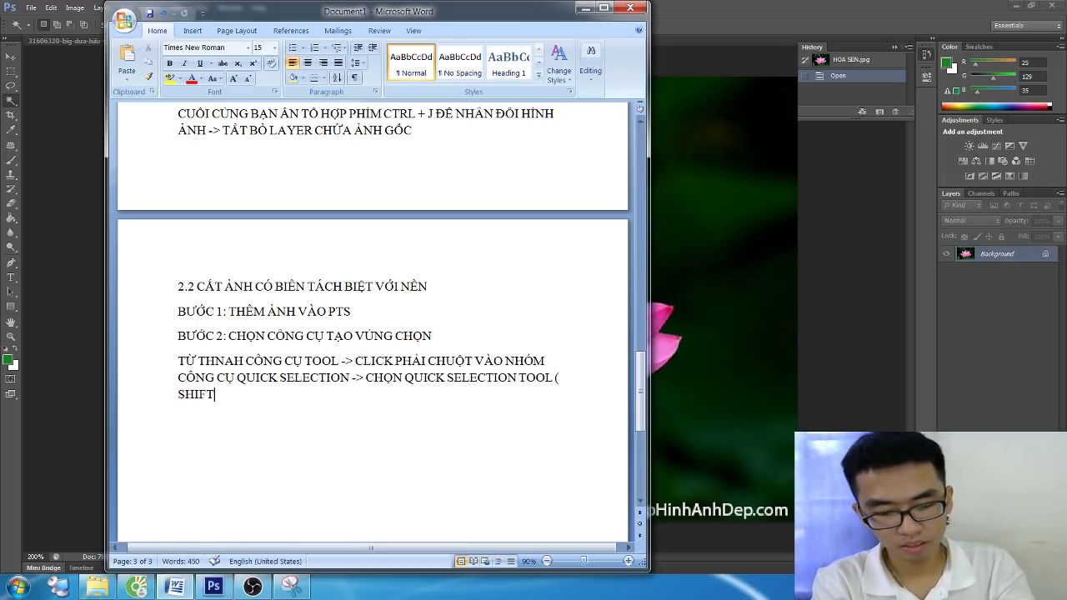
pyautogui.write(' + Ư')
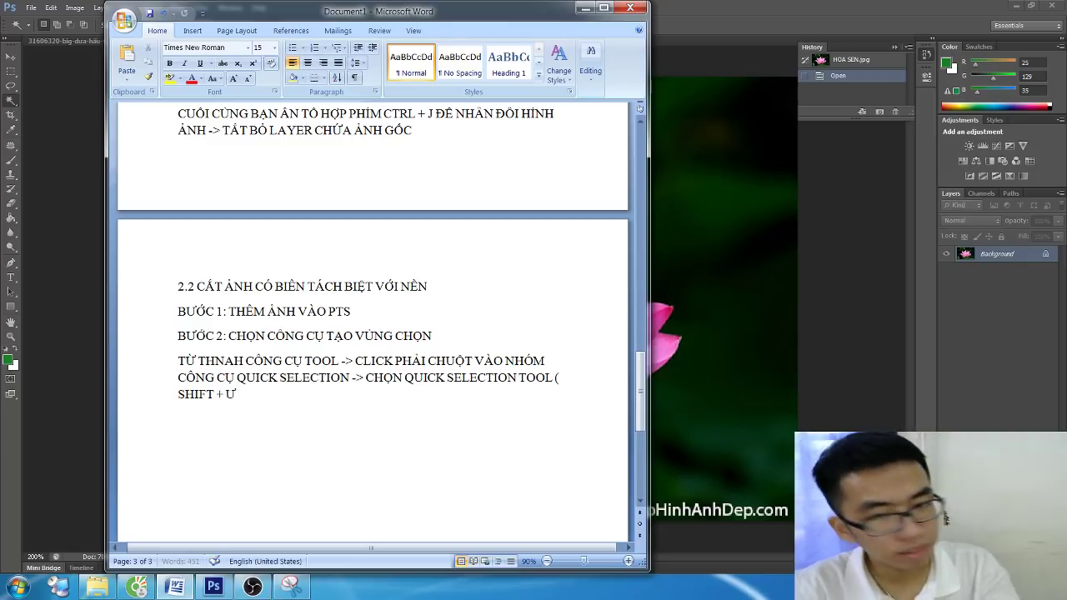
pyautogui.press('BackSpace')
pyautogui.write('W')
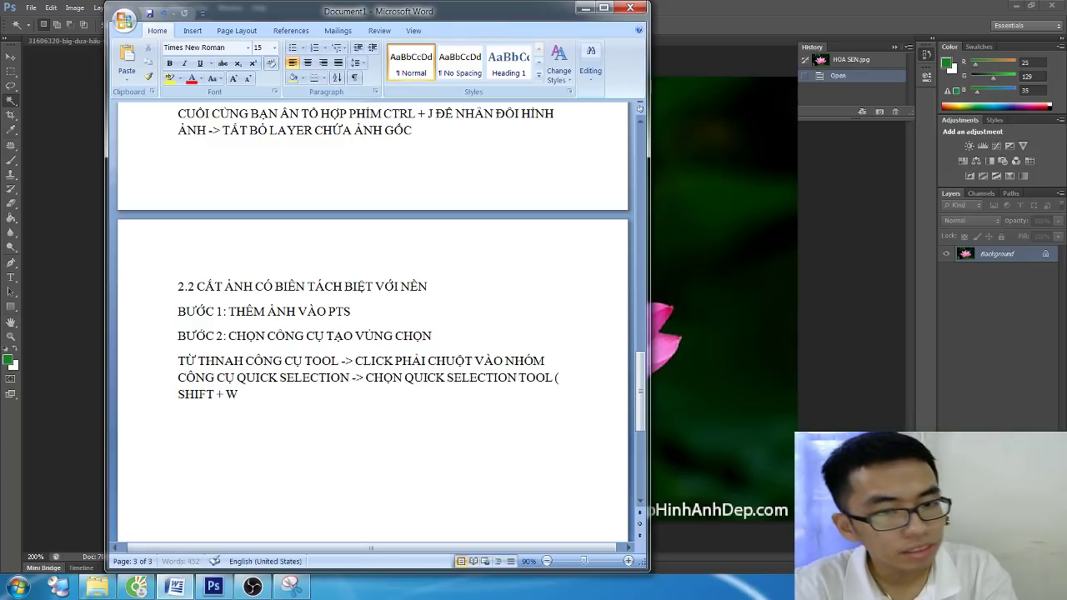
pyautogui.write(' JHAOPU')
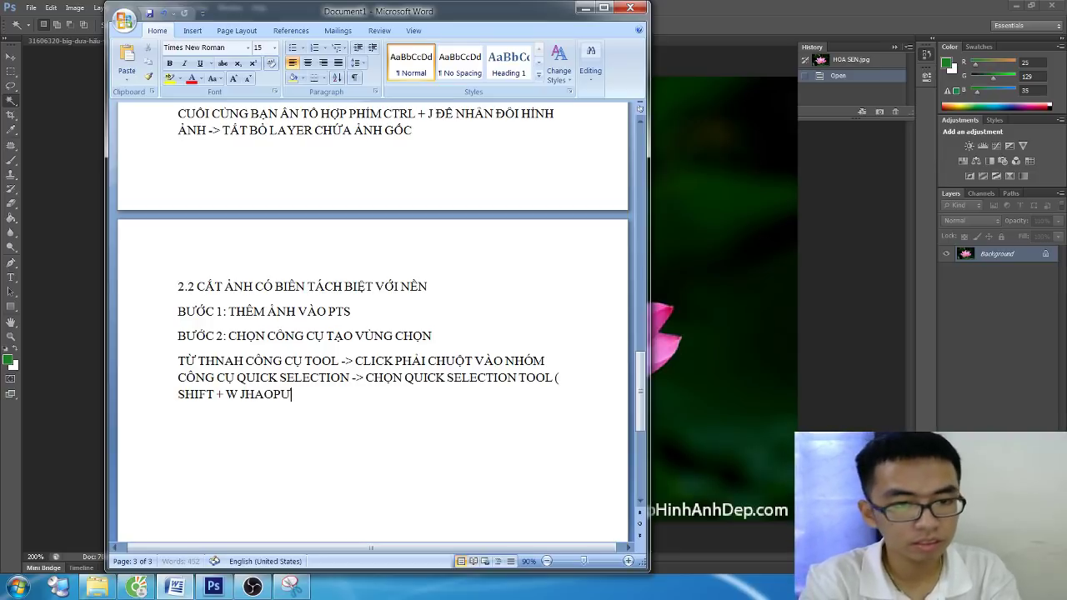
pyautogui.press('BackSpace')
pyautogui.press('BackSpace')
pyautogui.press('BackSpace')
pyautogui.press('BackSpace')
pyautogui.press('BackSpace')
pyautogui.press('BackSpace')
pyautogui.write('HOẶC W')
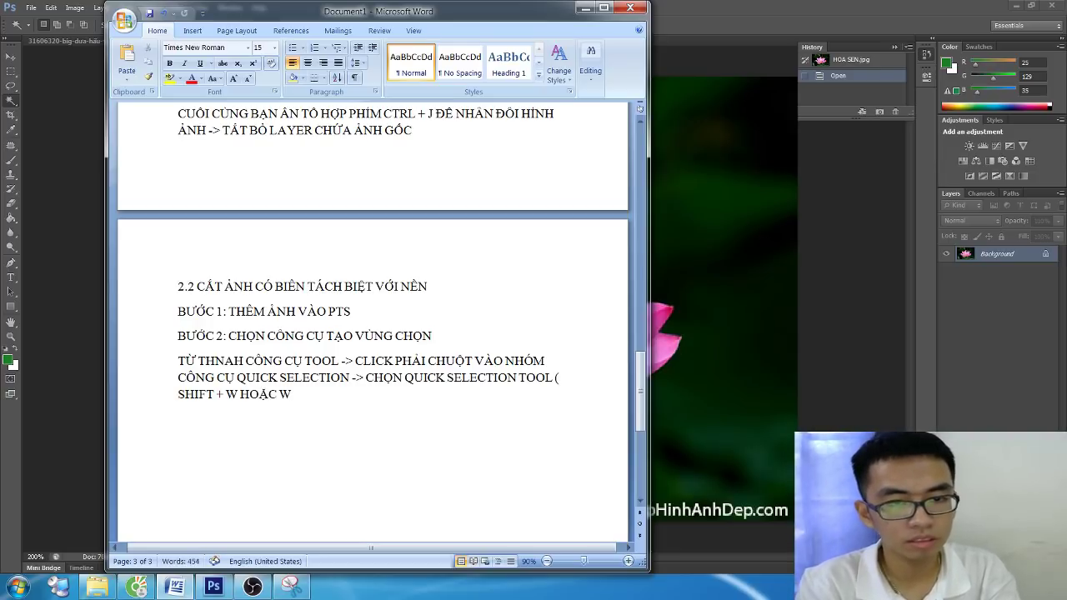
pyautogui.write(')')
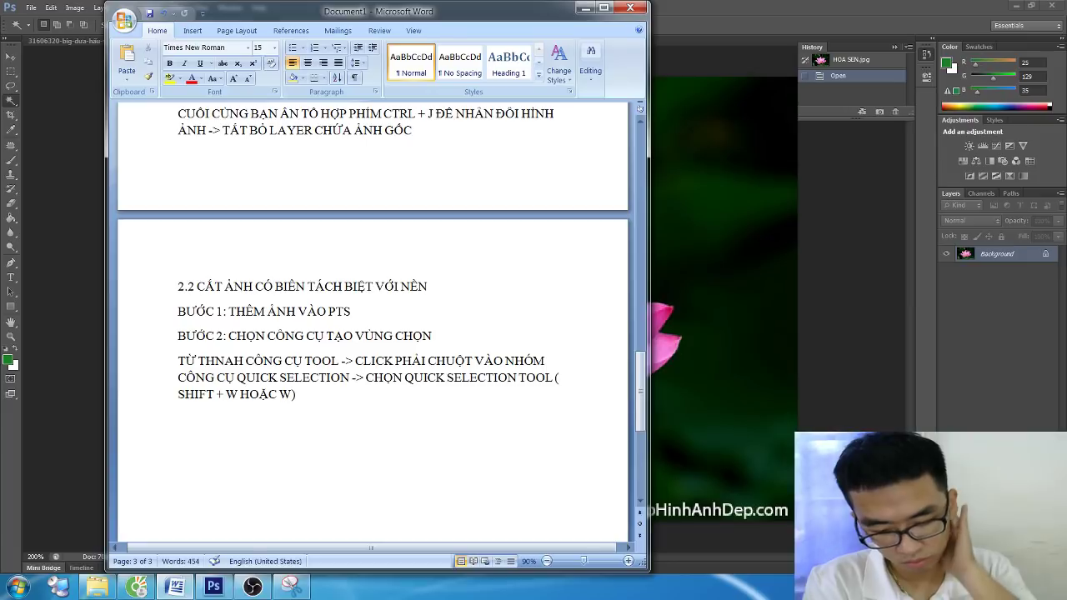
# Brush a trial Quick Selection over the lotus petals, dismiss the locked-layer warning, then deselect
pyautogui.click(6, 130)
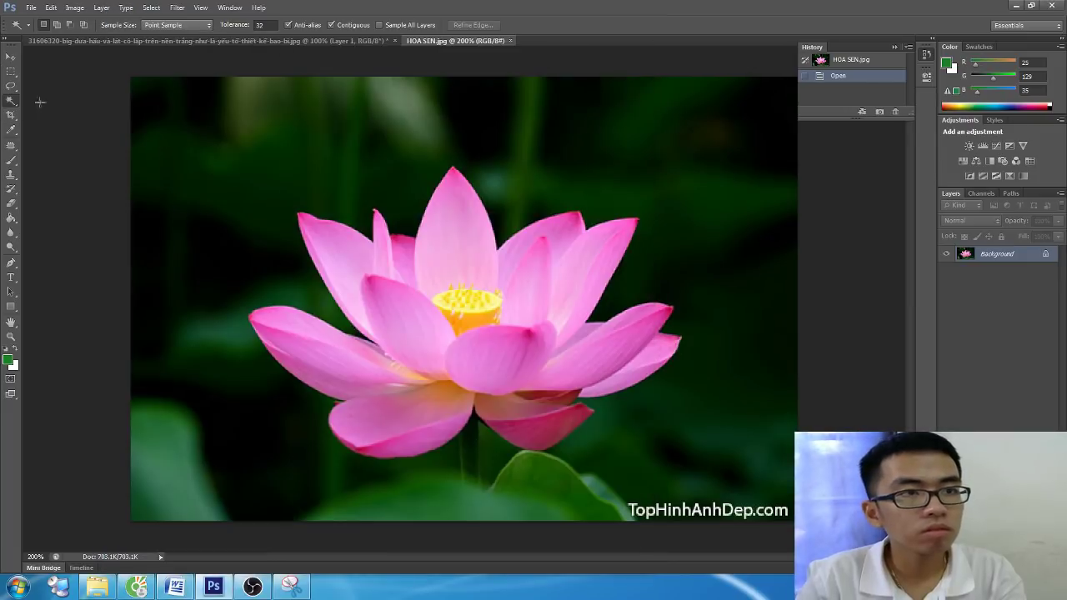
pyautogui.rightClick(11, 100)
pyautogui.click(50, 99)
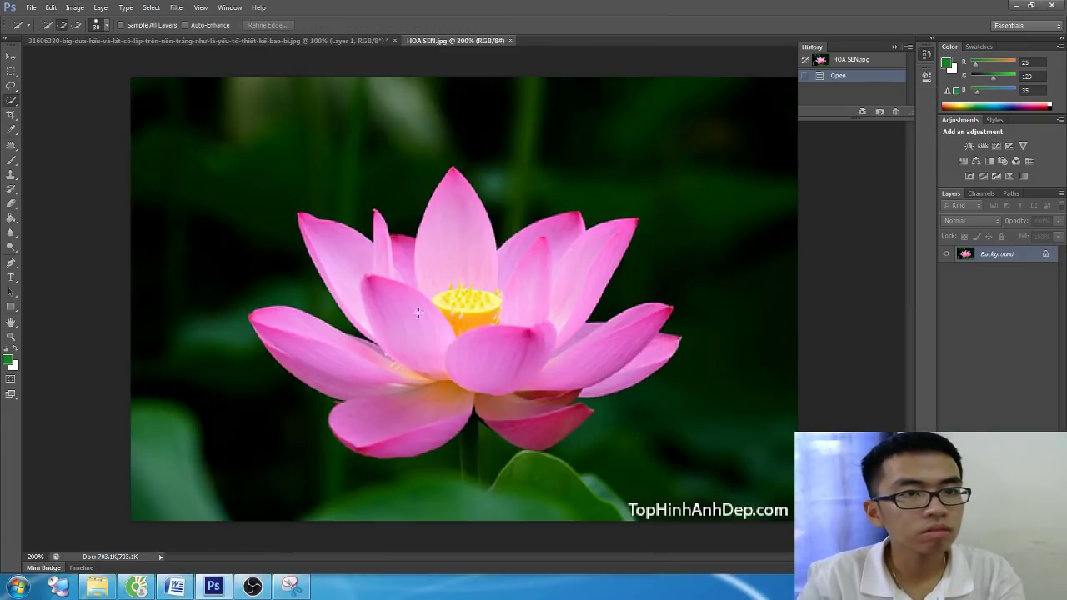
pyautogui.moveTo(298, 213)
pyautogui.mouseDown()
pyautogui.moveTo(471, 228)
pyautogui.moveTo(527, 250)
pyautogui.mouseUp()
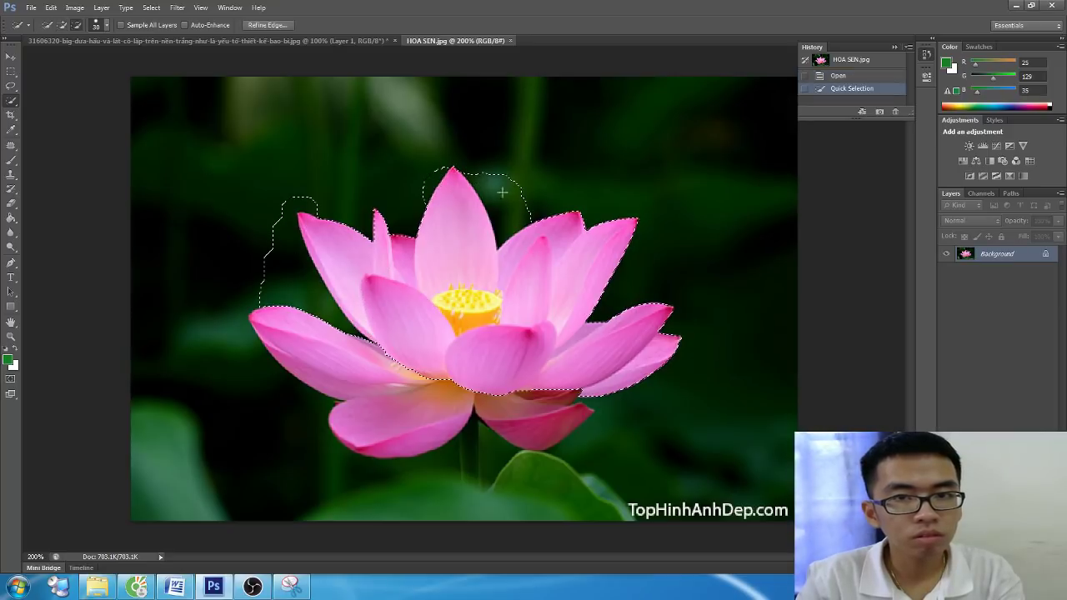
pyautogui.moveTo(493, 179); pyautogui.dragTo(463, 250)
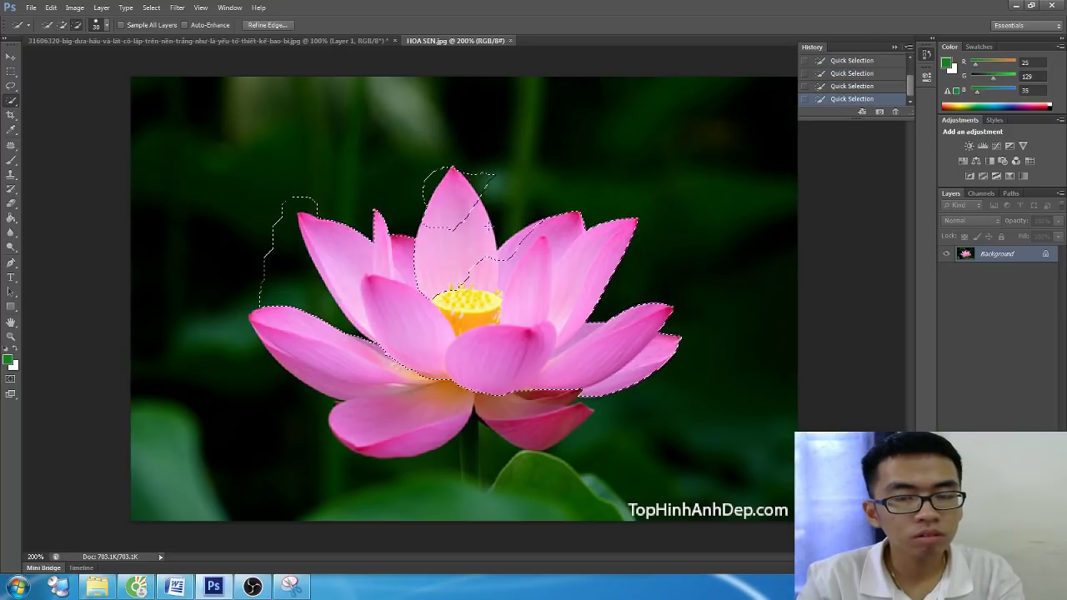
pyautogui.keyDown('ctrl'); pyautogui.click(502, 231); pyautogui.keyUp('ctrl')
pyautogui.click(510, 222)
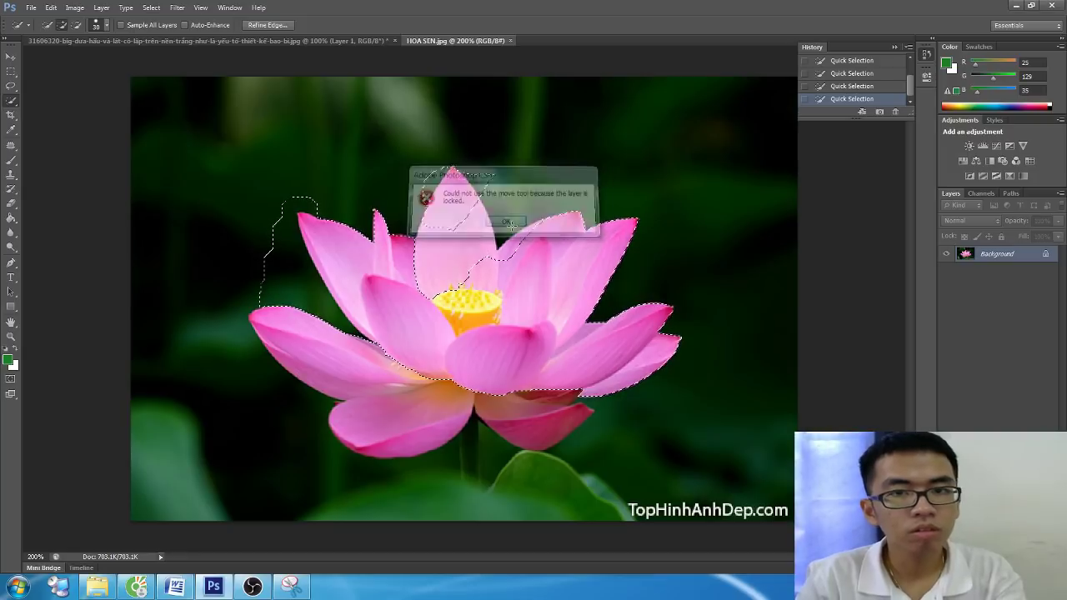
pyautogui.click(233, 152)
pyautogui.hotkey('ctrl', 'd')
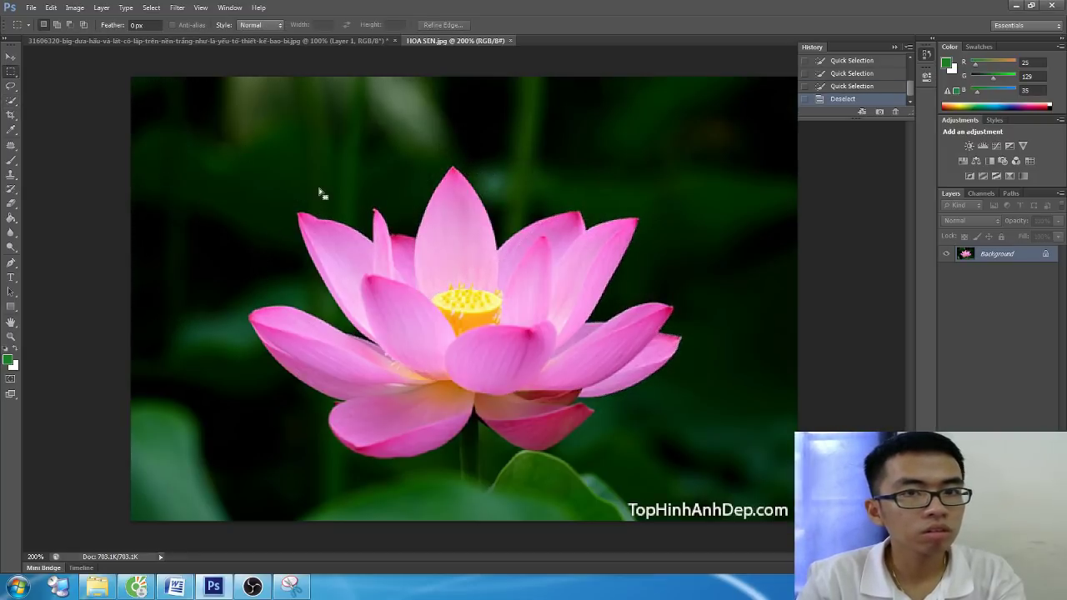
pyautogui.click(11, 85)
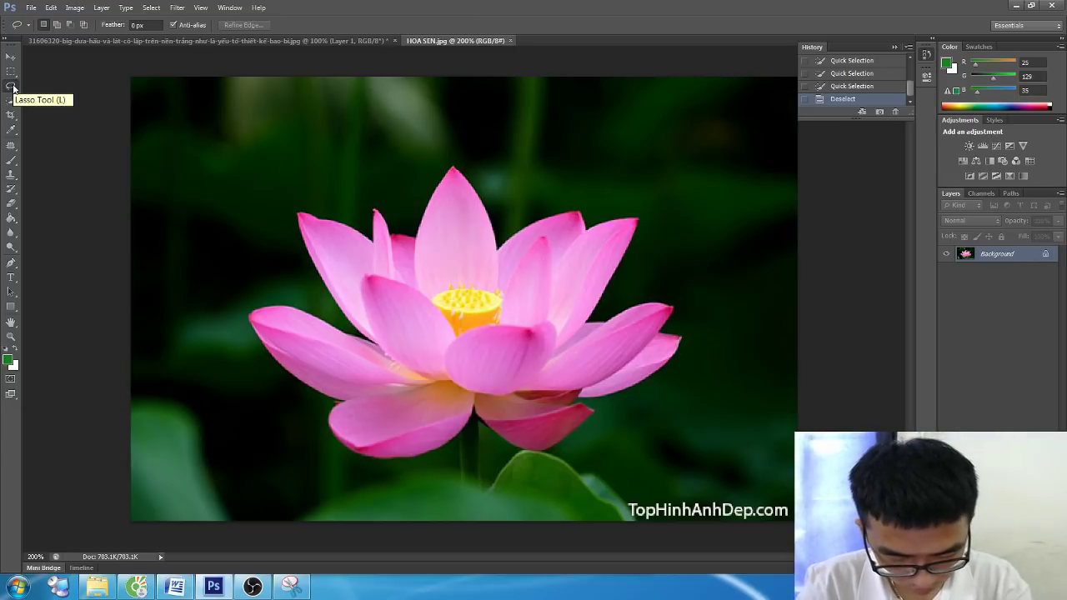
# Add 'BƯỚC 3: TẠO VÙNG CHỌN QUANH ĐỐI TƯỢNG CẦN CẮT' and begin the 'BƯỚC NÀY' line
pyautogui.hotkey('alt', 'Tab')
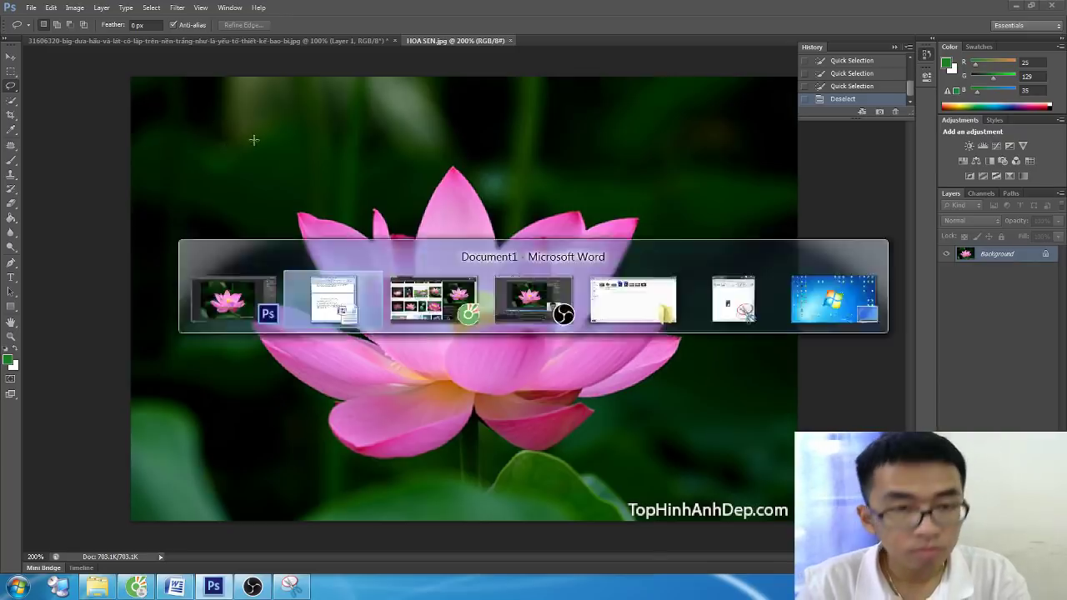
pyautogui.press('Return')
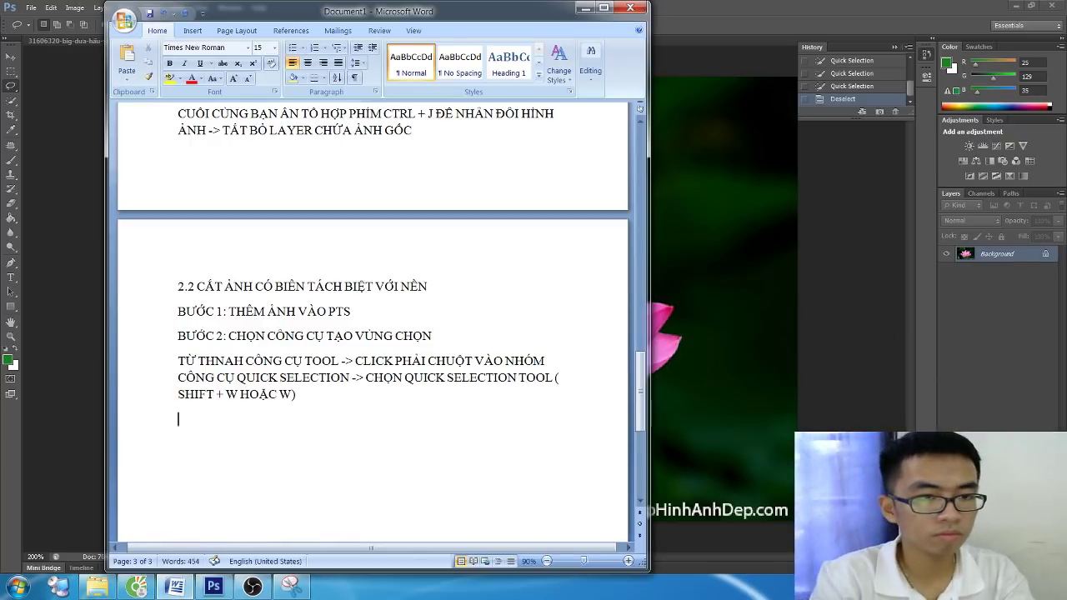
pyautogui.write('BƯỚC 3: ')
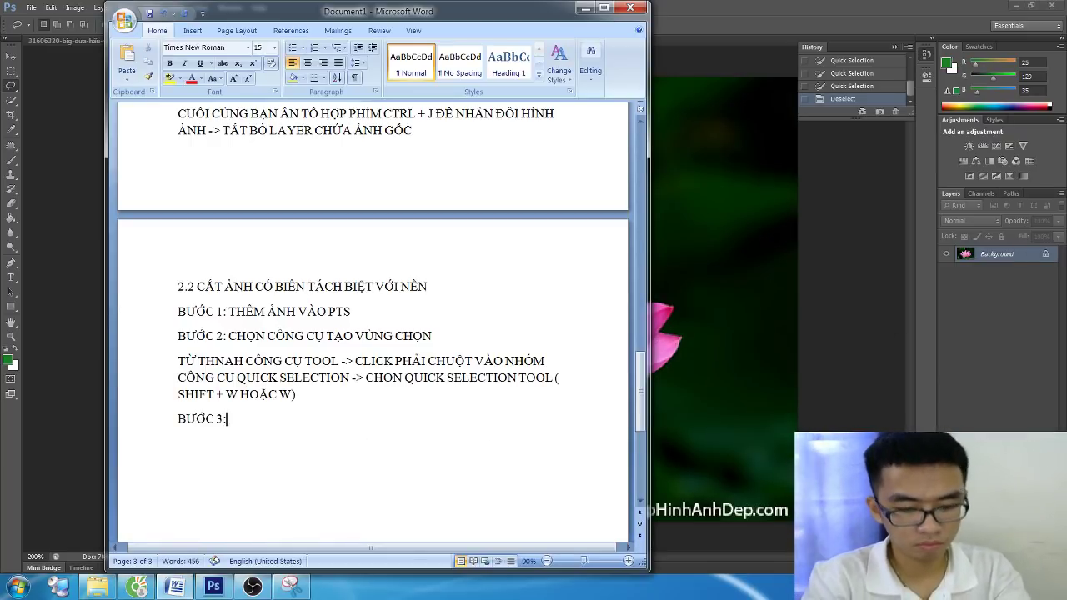
pyautogui.write('TẠ V')
pyautogui.press('BackSpace')
pyautogui.press('BackSpace')
pyautogui.write('O')
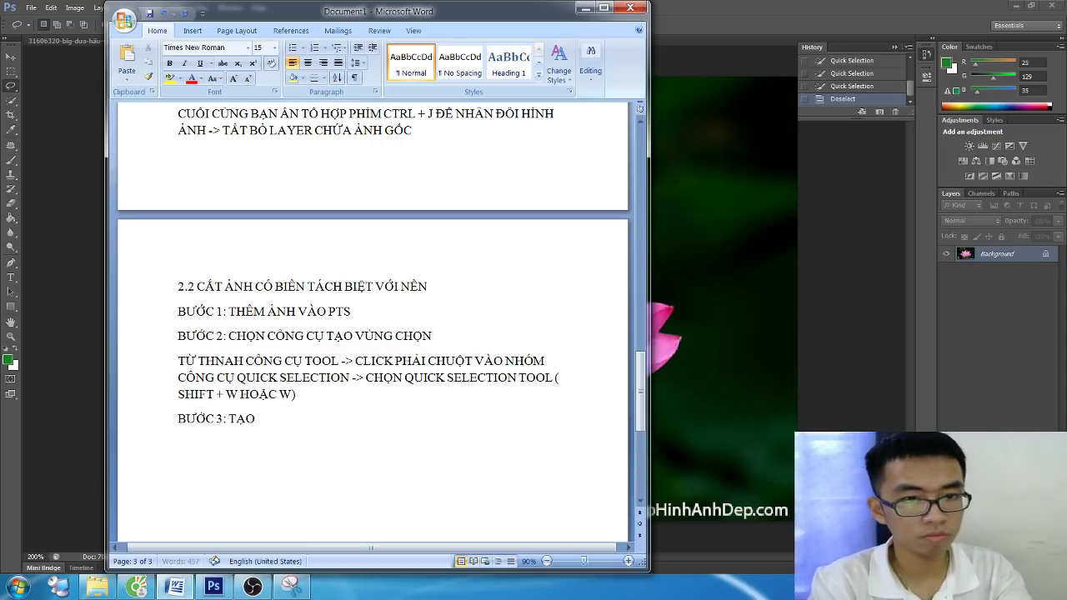
pyautogui.write('ÙNG CHOỌN QUA')
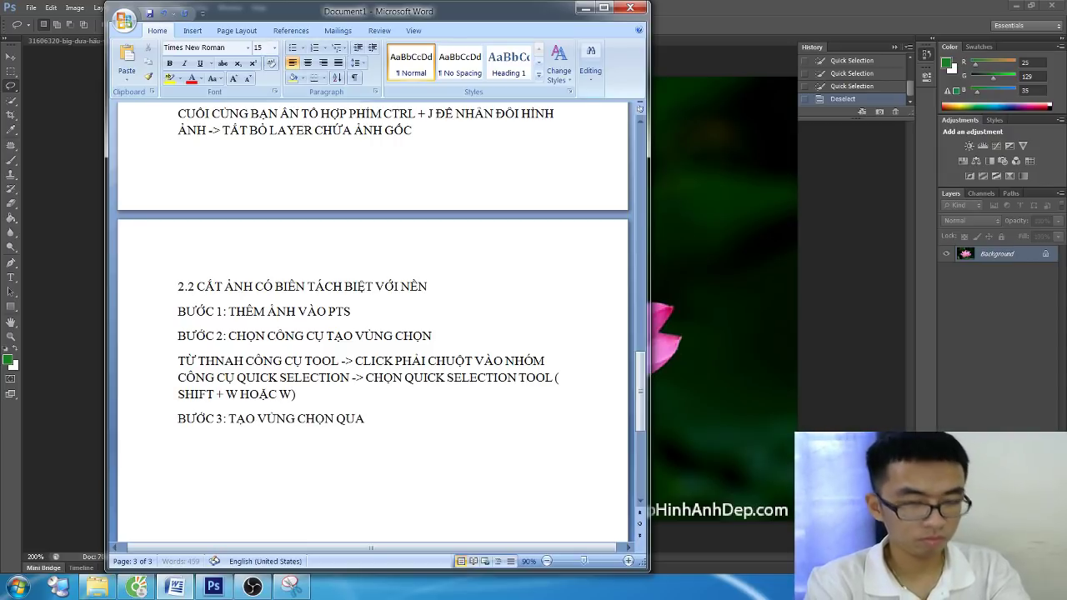
pyautogui.write('NH ĐOỐI TƯỢNG CẦN')
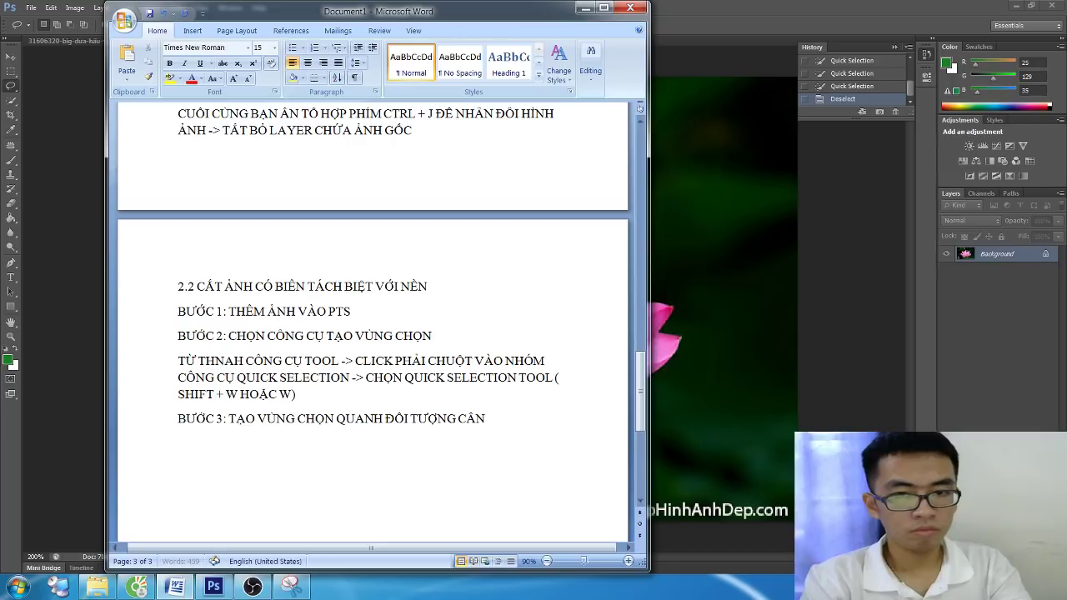
pyautogui.write(' CẮT')
pyautogui.press('Return')
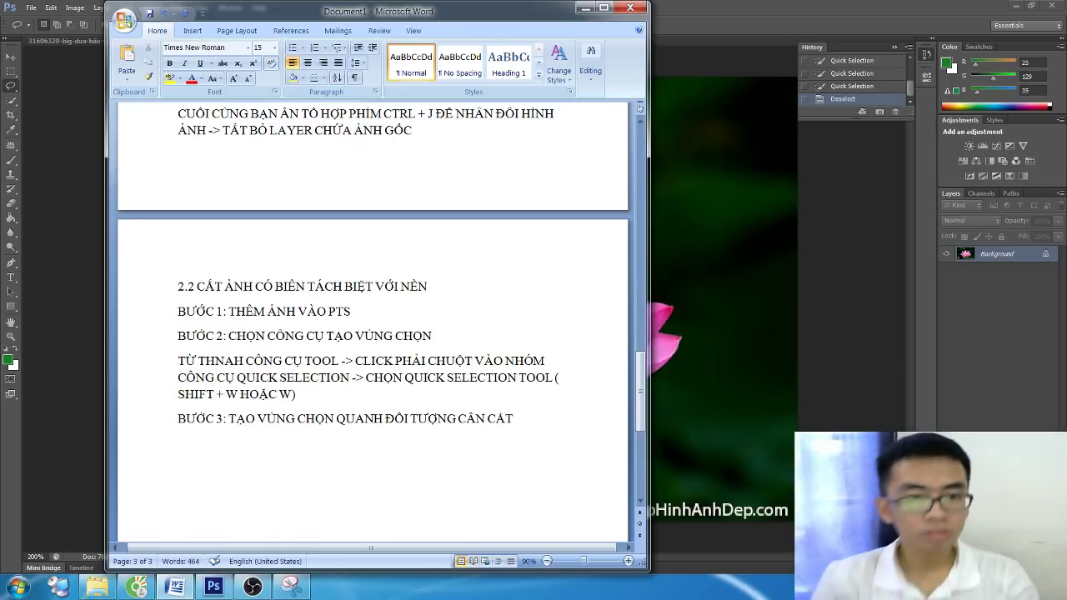
pyautogui.write('BƯỚC NÀY TƯƠNG ĐỐI PHỨC T')
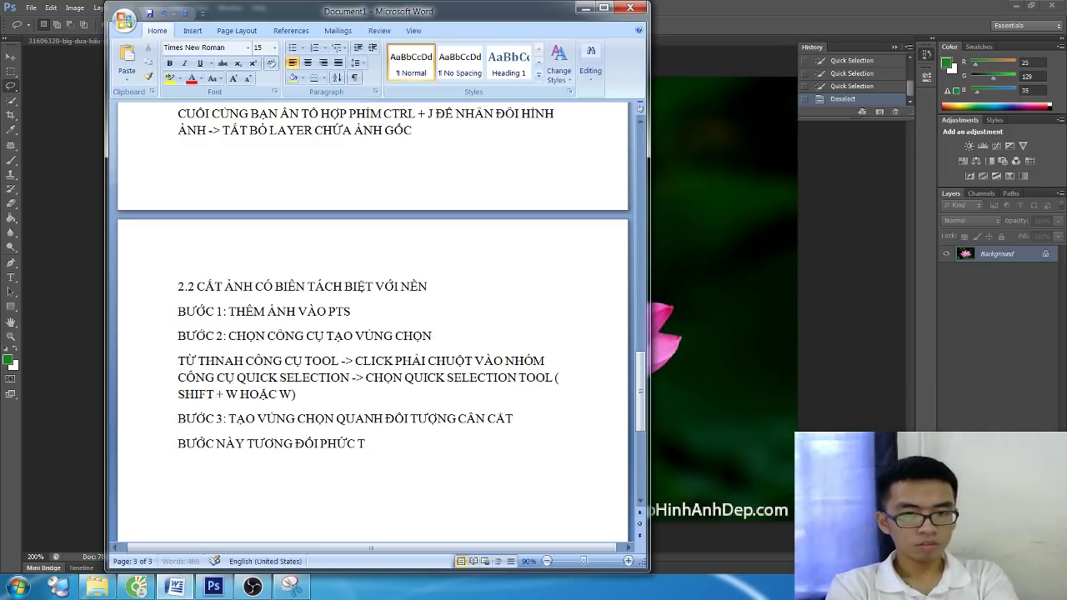
pyautogui.write('ẠP')
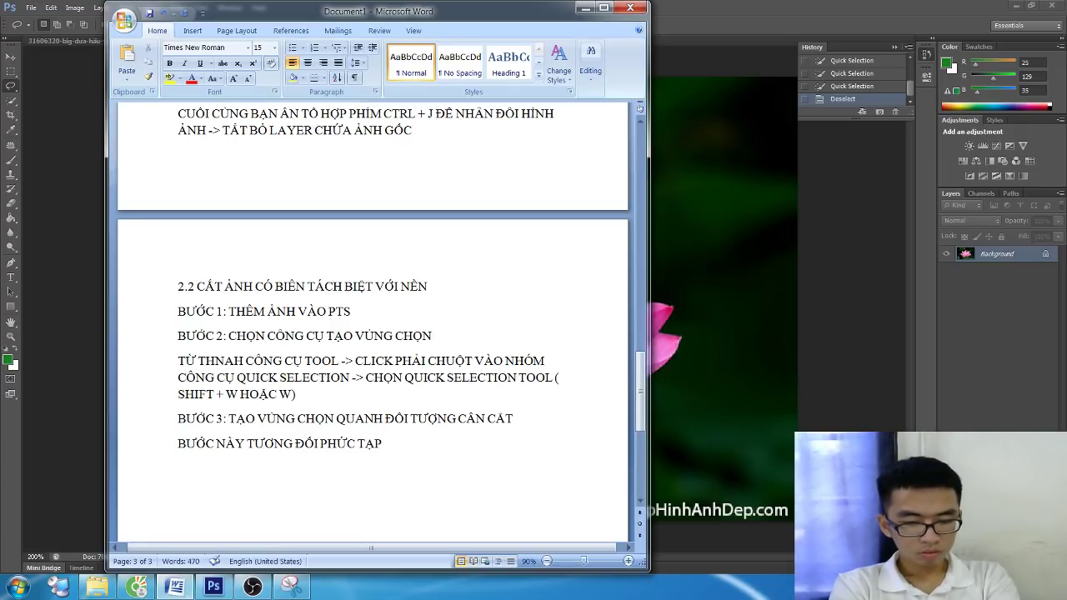
# Explain dragging gently from the object's centre to its edges, holding ALT to pull back overflow
pyautogui.write('. BẠN GIỮ CH')
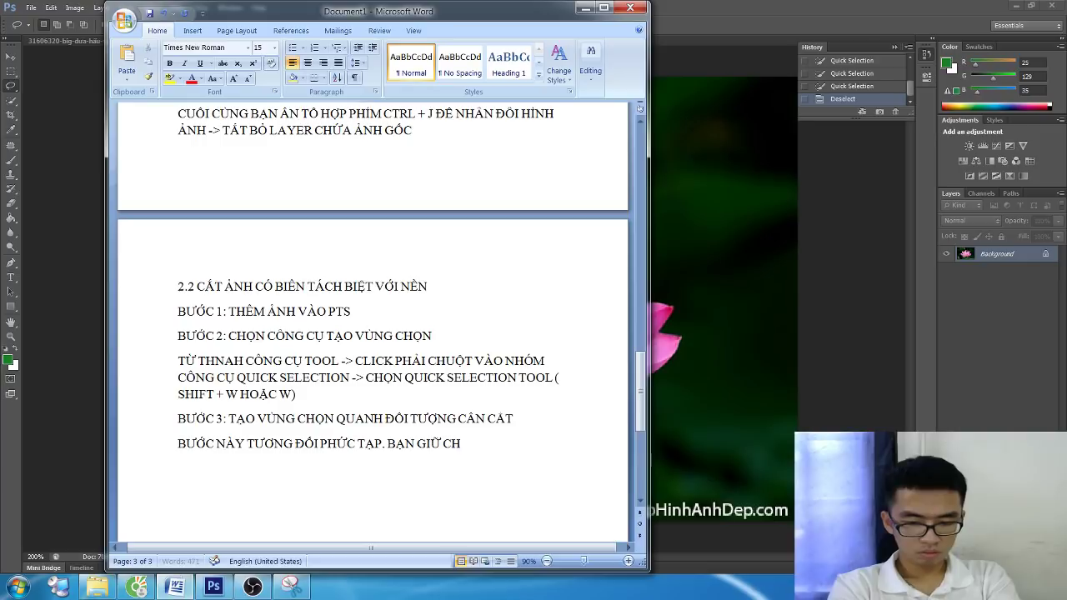
pyautogui.write('UỘ')
pyautogui.write('T TRÁI CHUY')
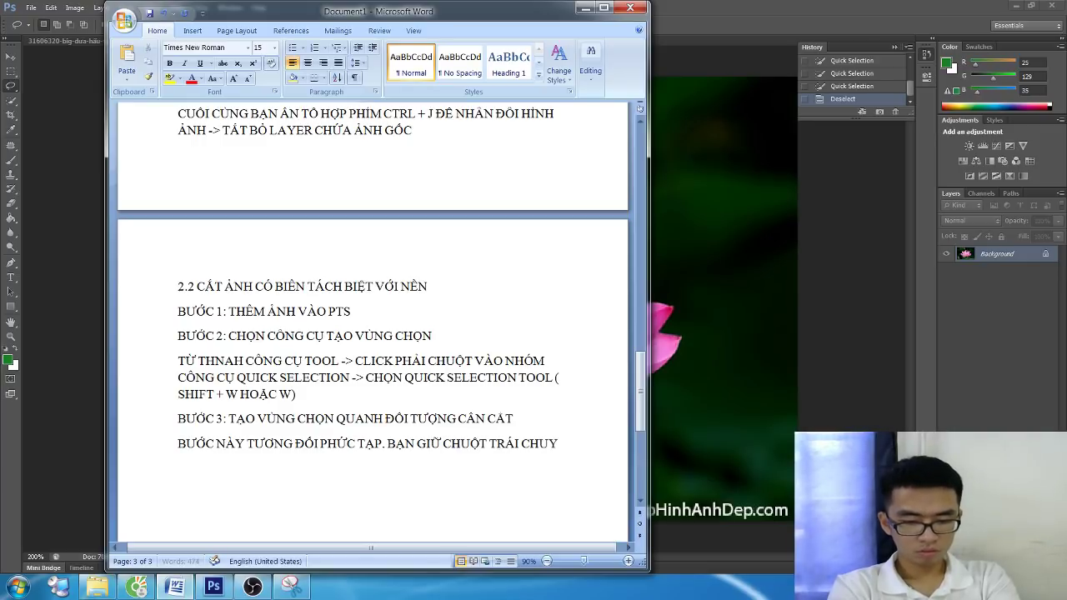
pyautogui.write('ỂN TỪ TÂM')
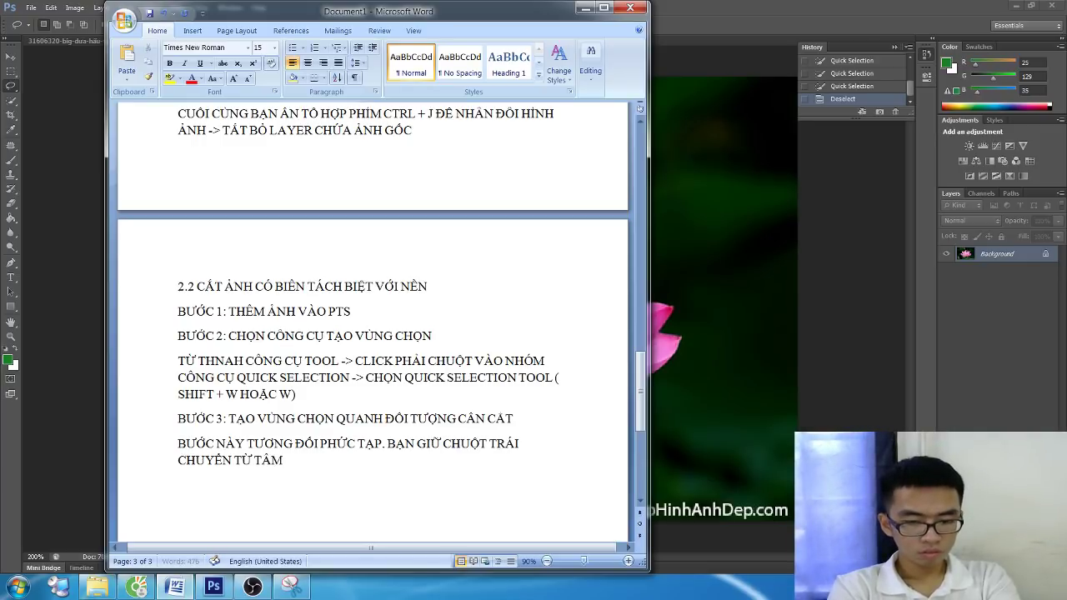
pyautogui.write('N RA P')
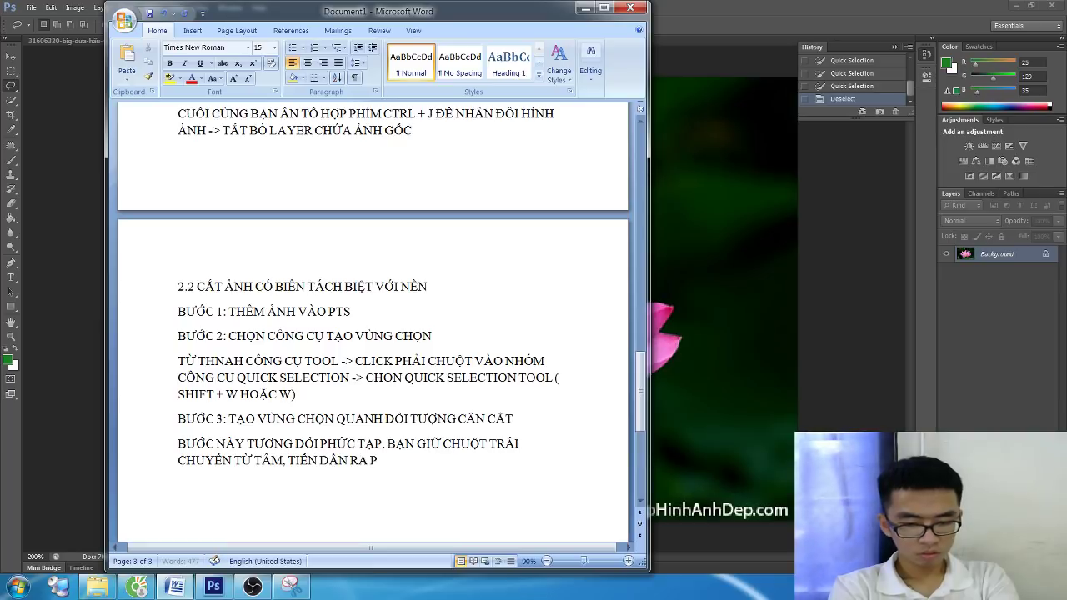
pyautogui.write('HẦN VIỀN C')
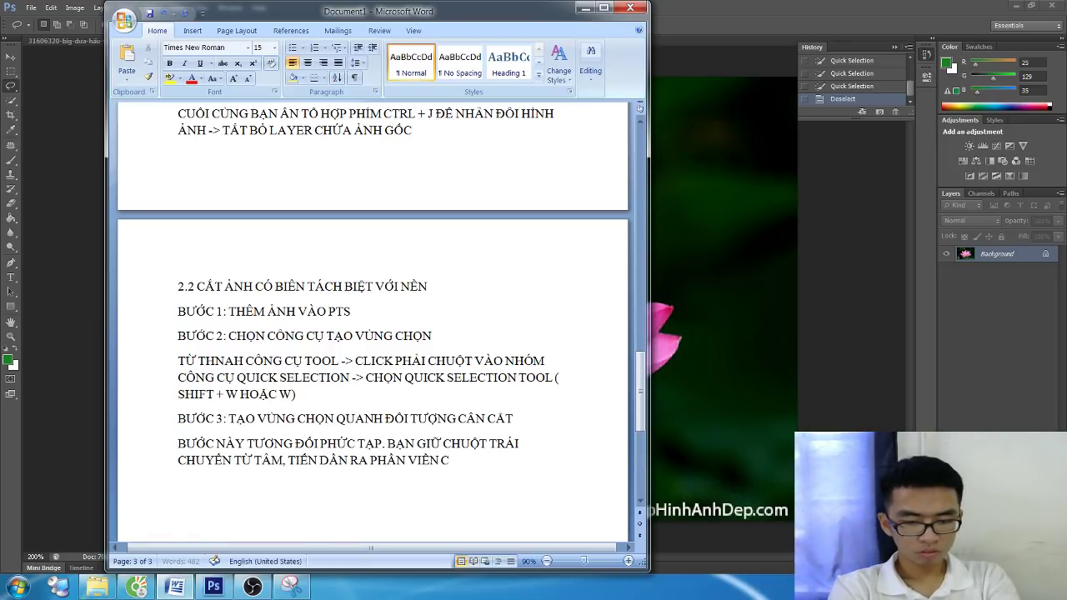
pyautogui.write('ỦA ĐỐI TƯỢN')
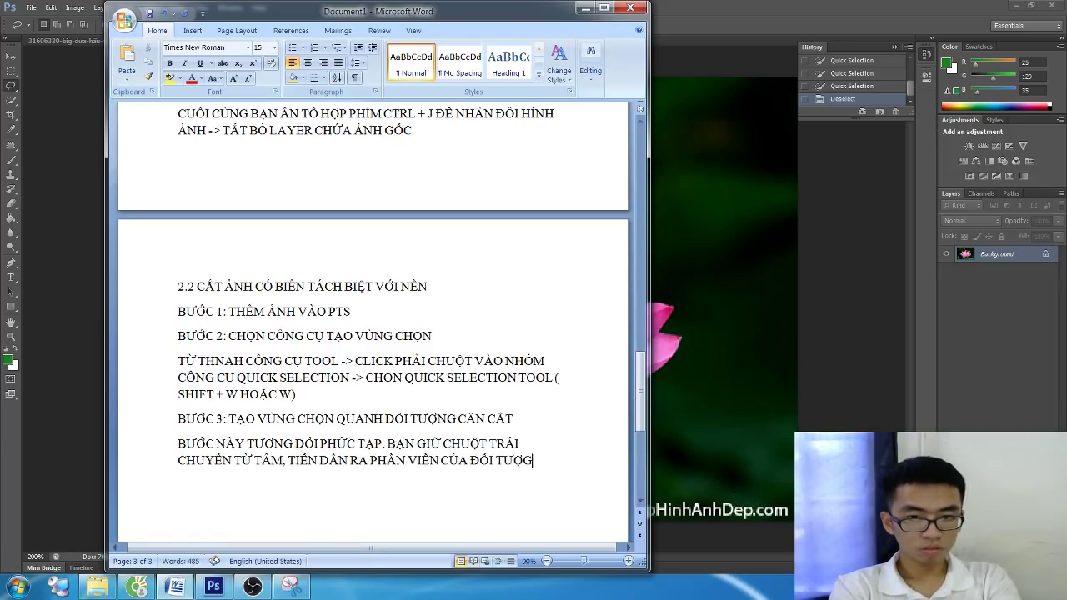
pyautogui.write('G. LƯU Ý')
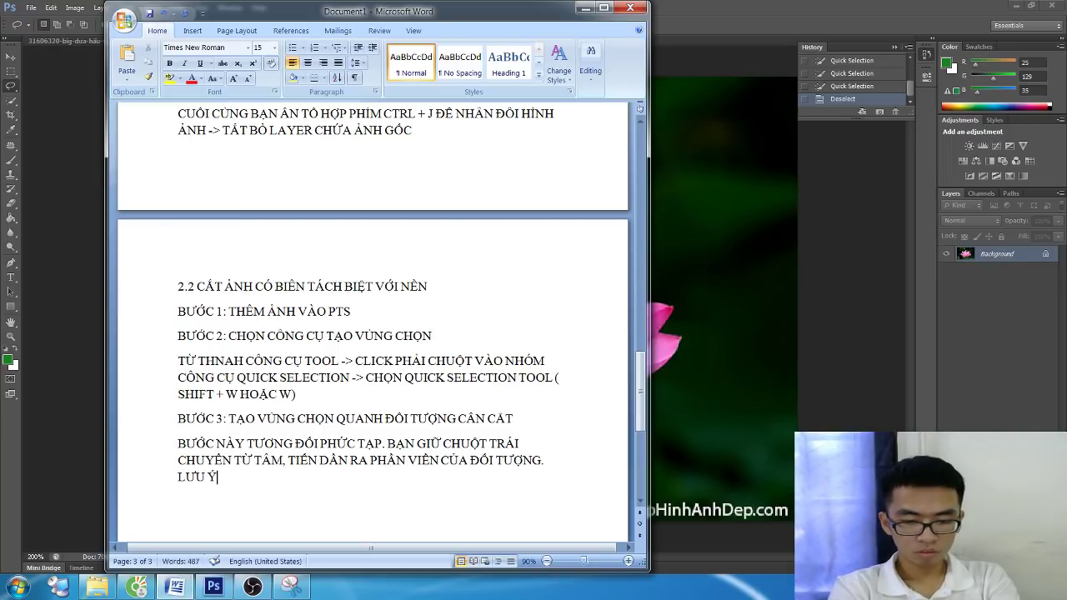
pyautogui.write(' BẠ NDI CHU')
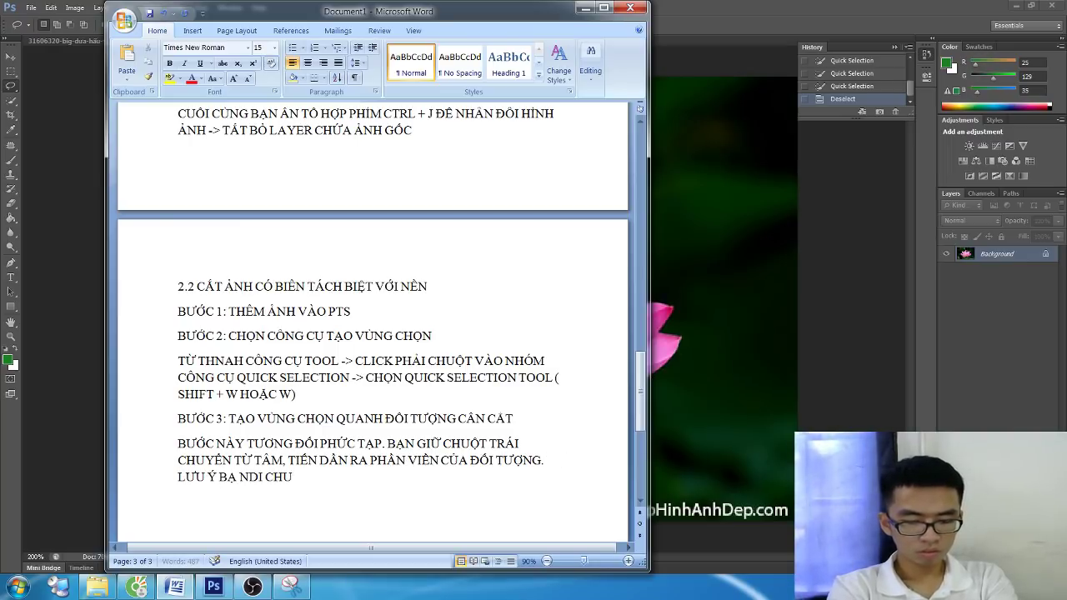
pyautogui.write('YỆN')
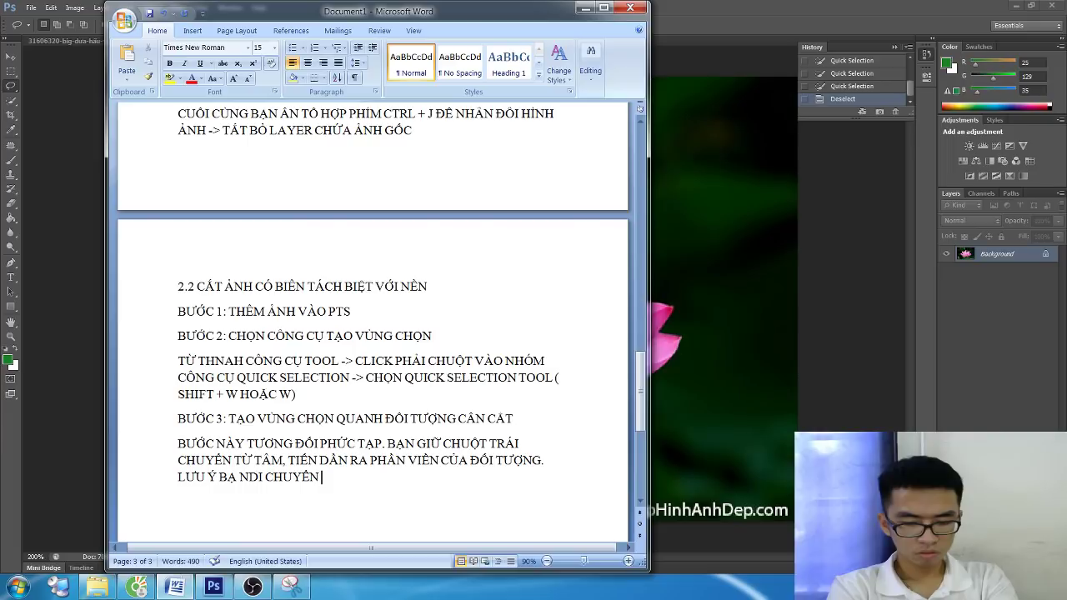
pyautogui.write(' NHẸ N')
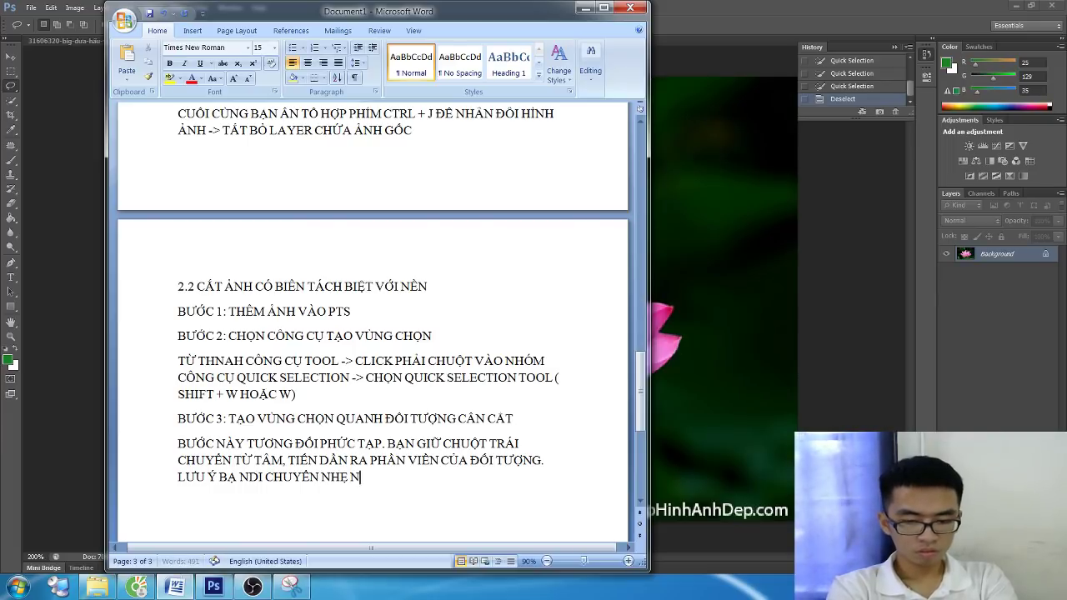
pyautogui.write('HÀNG TỪNG CHU')
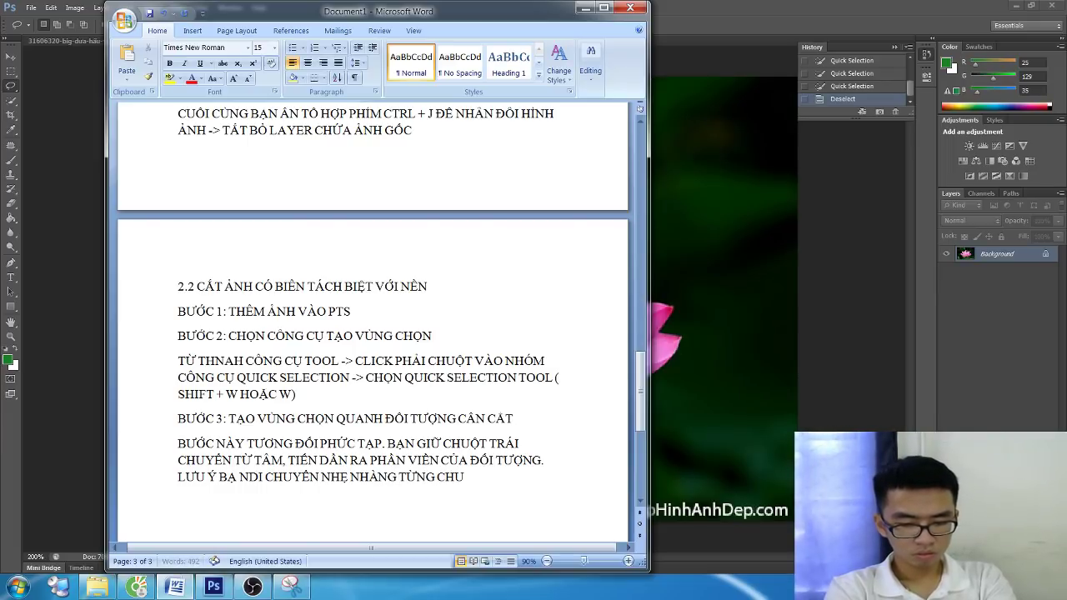
pyautogui.press('BackSpace')
pyautogui.write('ÚNG MỘT SAO CHO ')
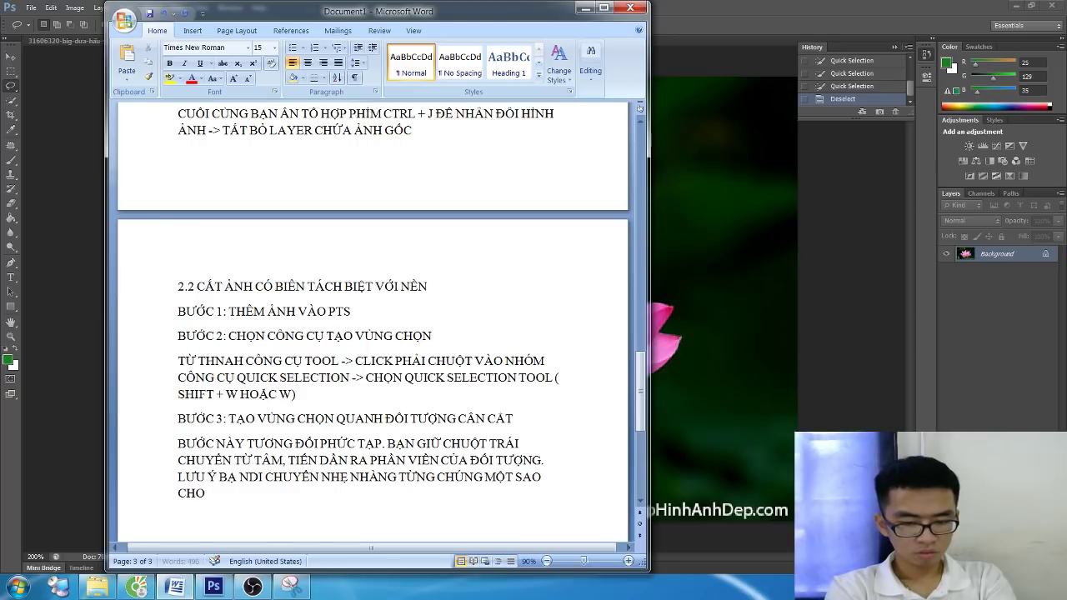
pyautogui.write('VÙNG CHỌN D')
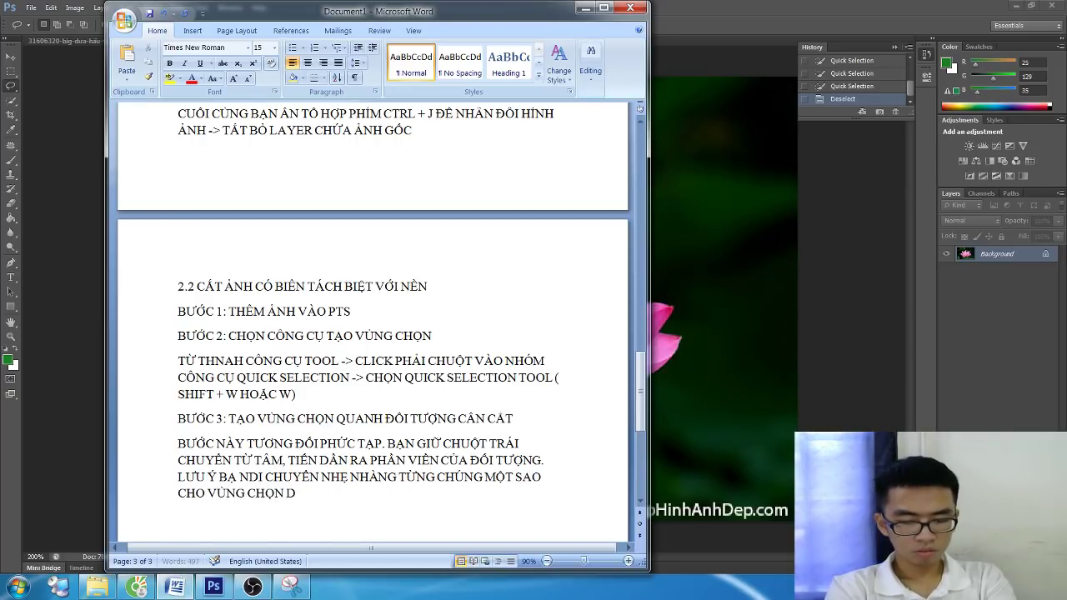
pyautogui.write('I DỦ VA')
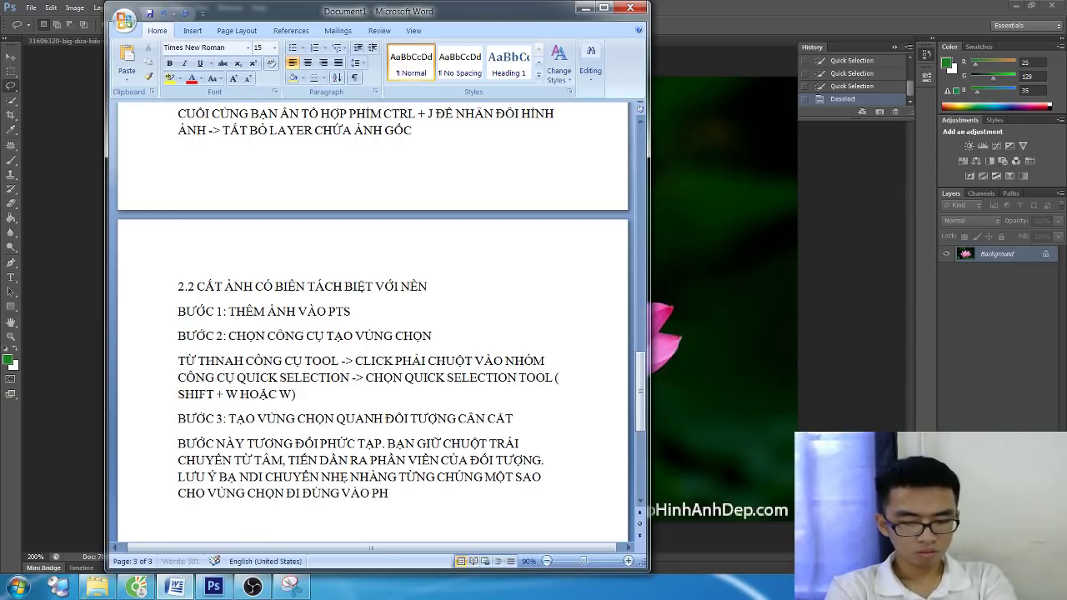
pyautogui.write('ẦN ')
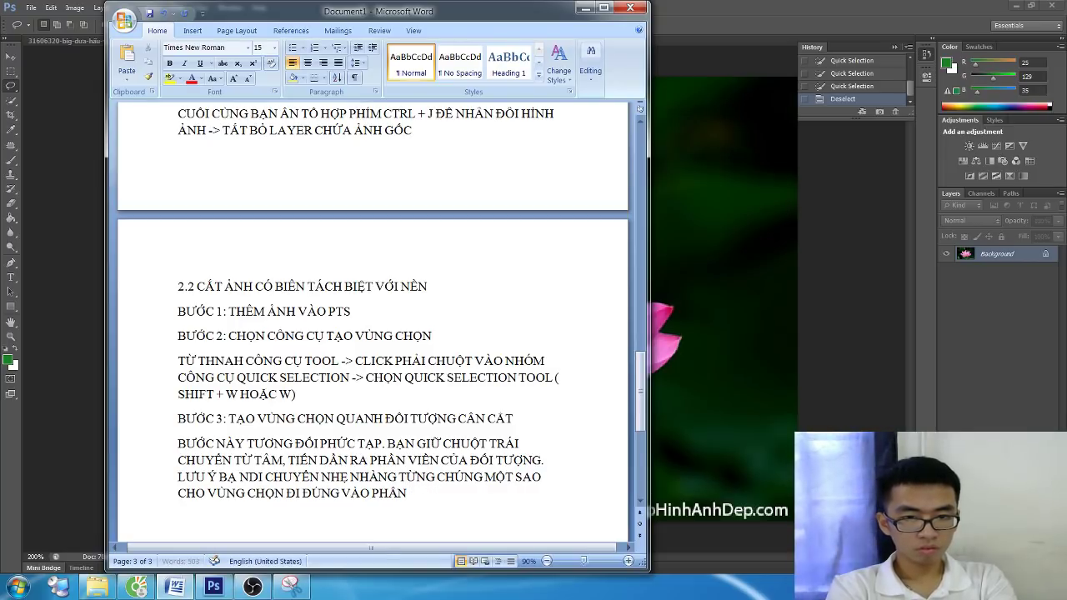
pyautogui.write('VIÊN CẦN CA')
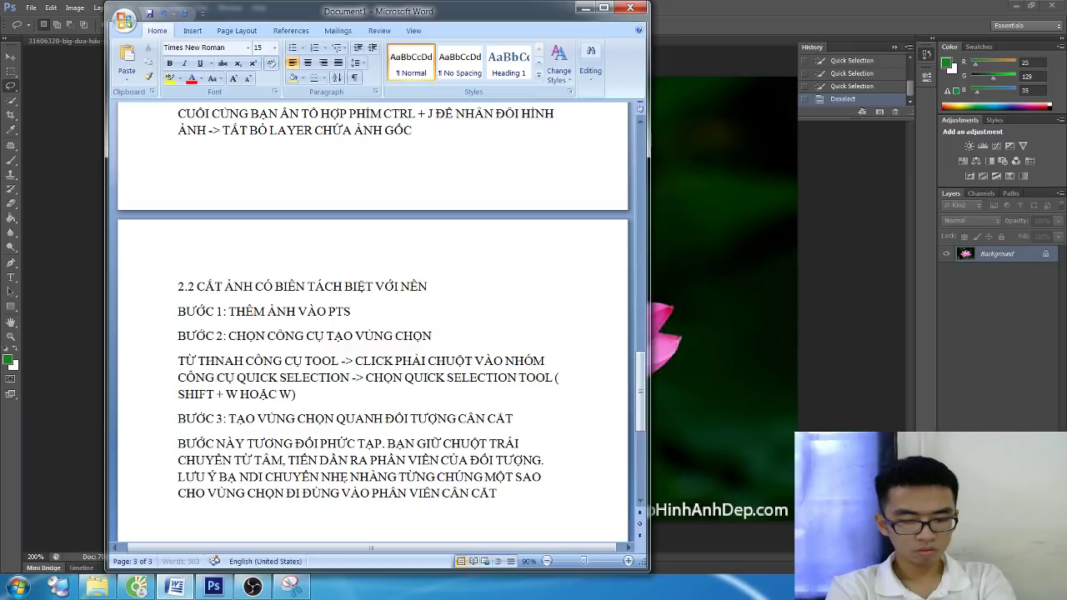
pyautogui.write('. KHI')
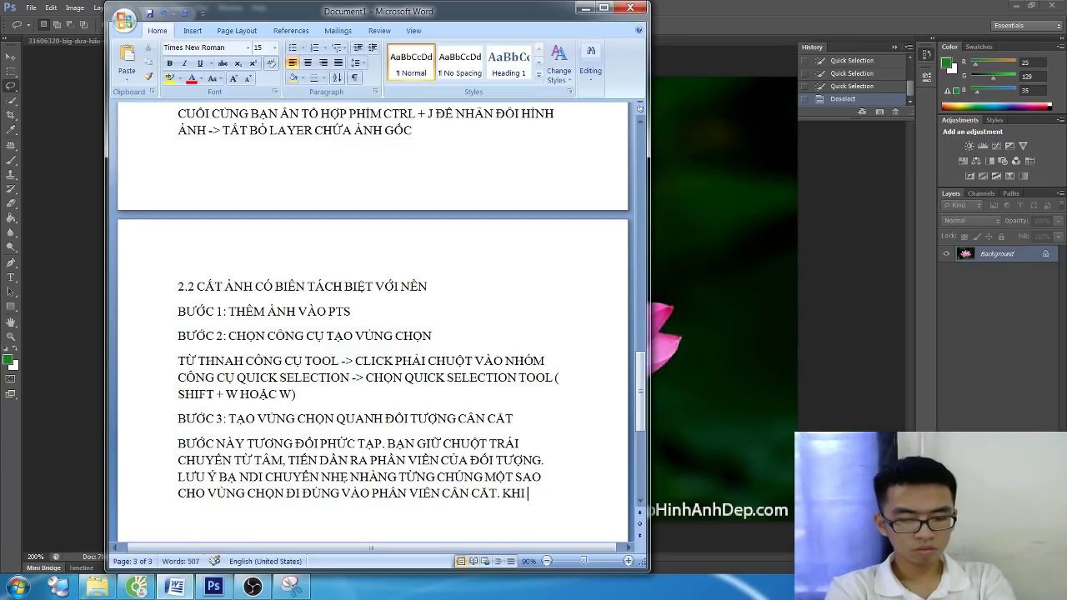
pyautogui.write('VÙN')
pyautogui.write(' VƯỢ')
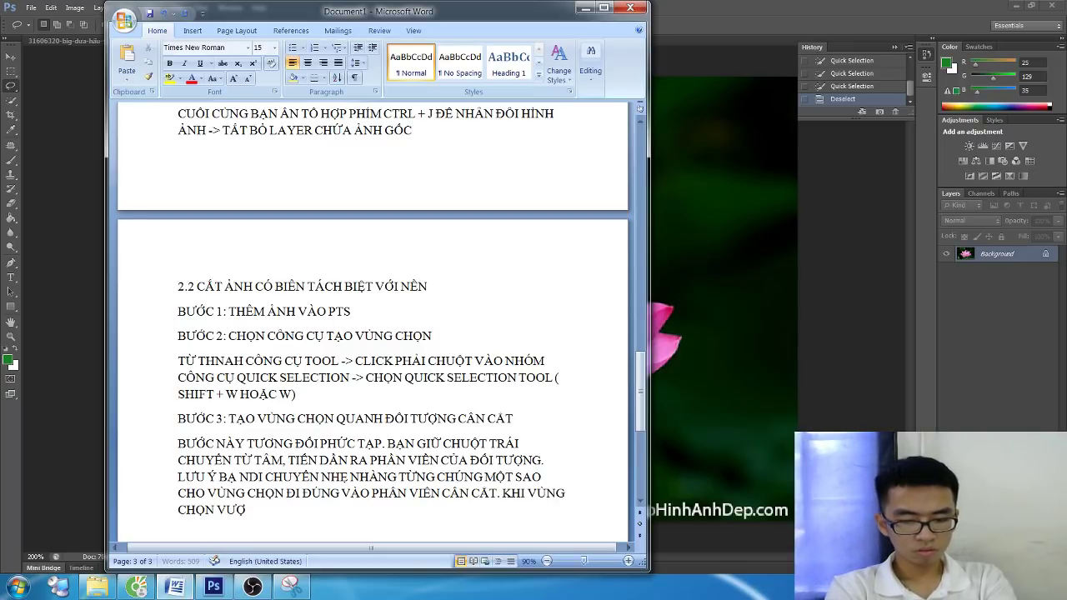
pyautogui.write('T RA KHỎI')
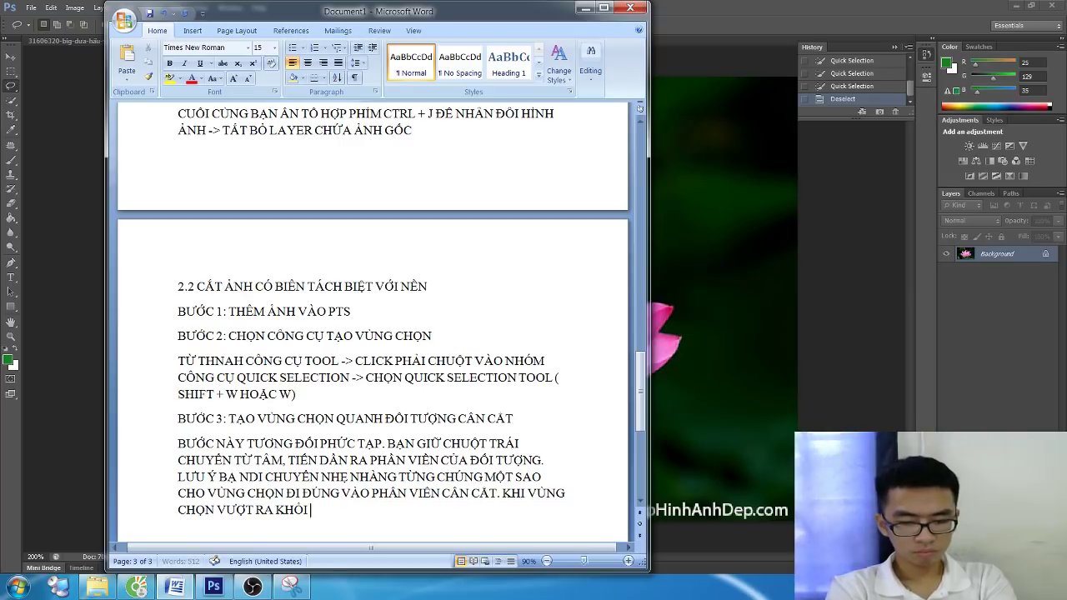
pyautogui.write(' ĐỐI TƯỢNG CẦN')
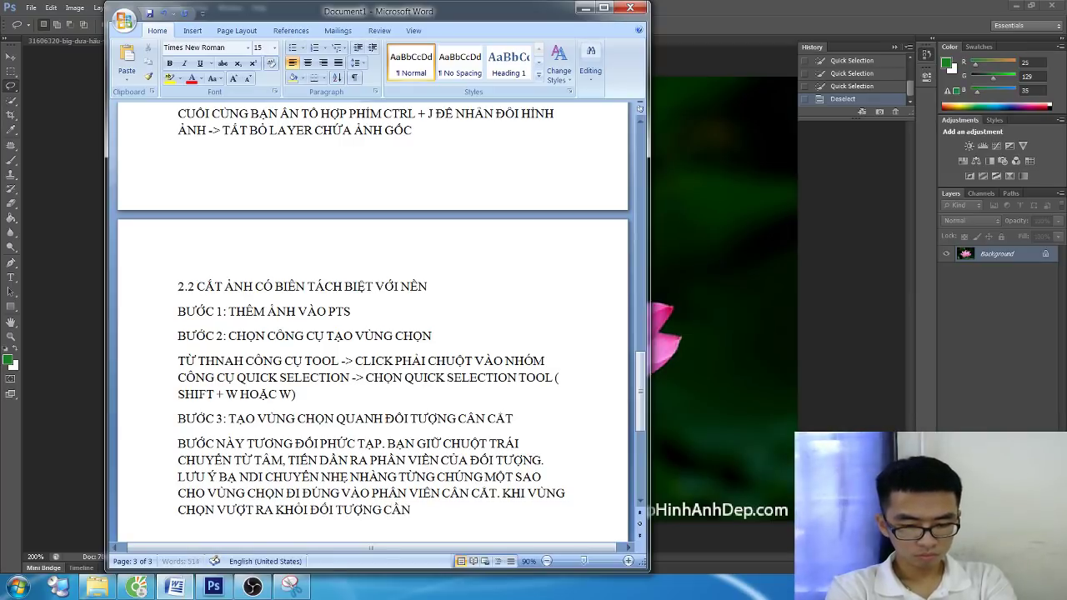
pyautogui.write(' CẮT, B')
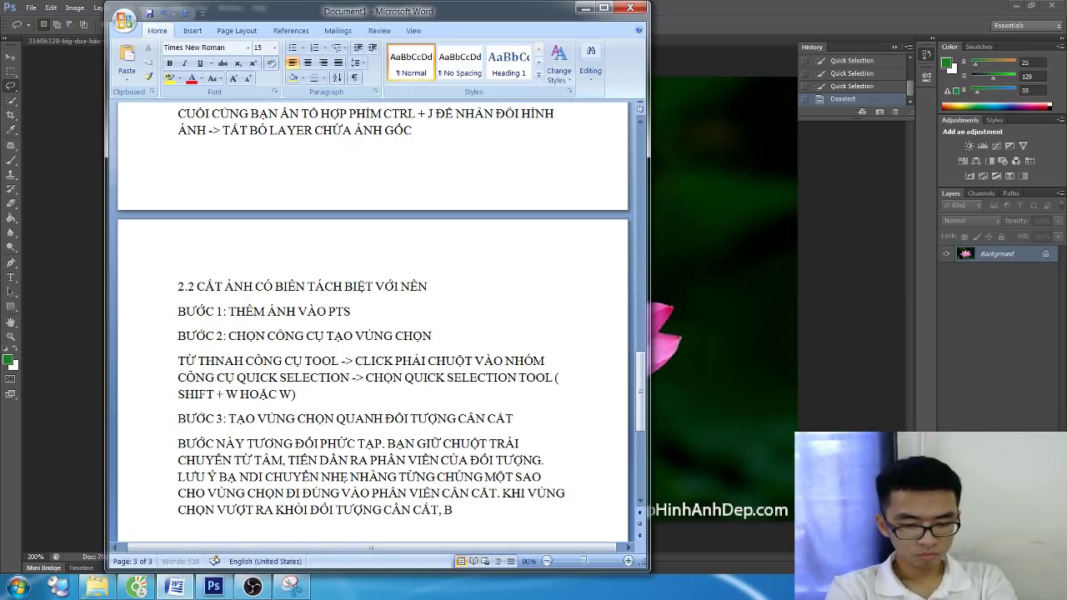
pyautogui.write('ẠN GIỮ PHÍM A')
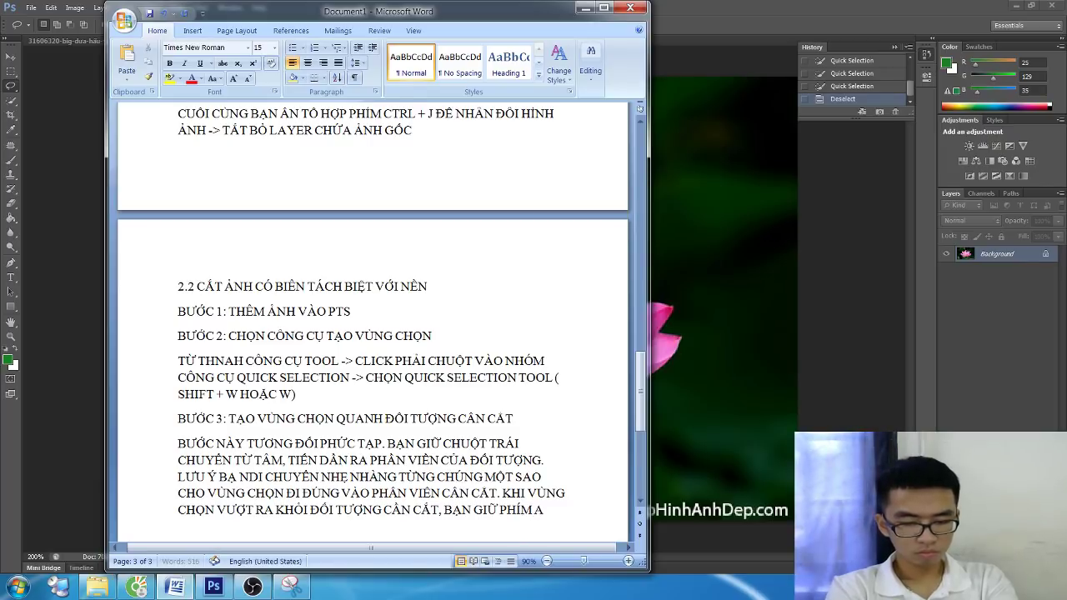
pyautogui.write('TL ĐẶT,')
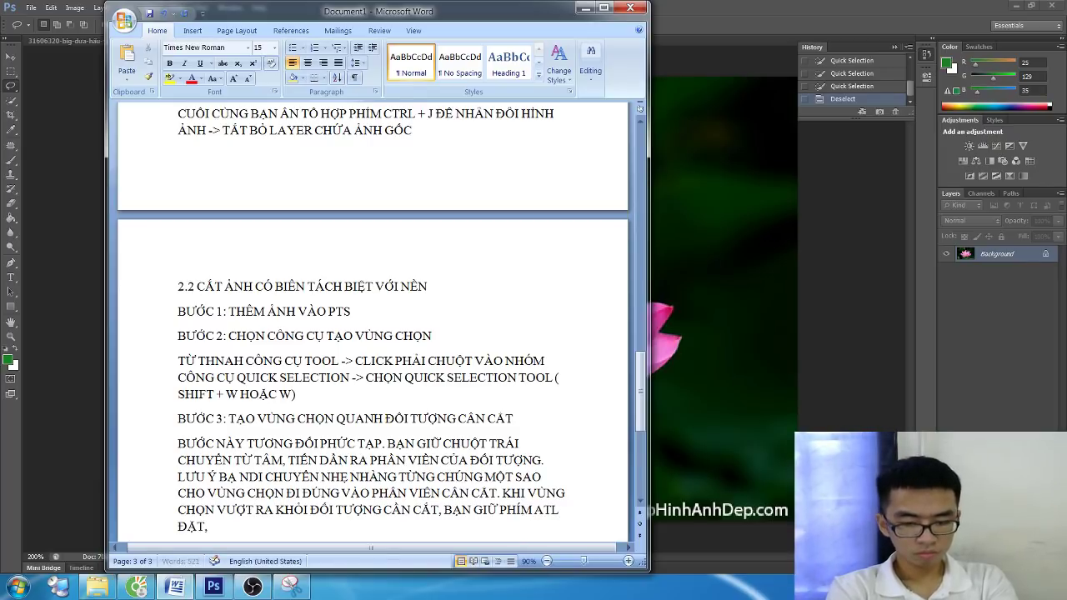
pyautogui.write(' R')
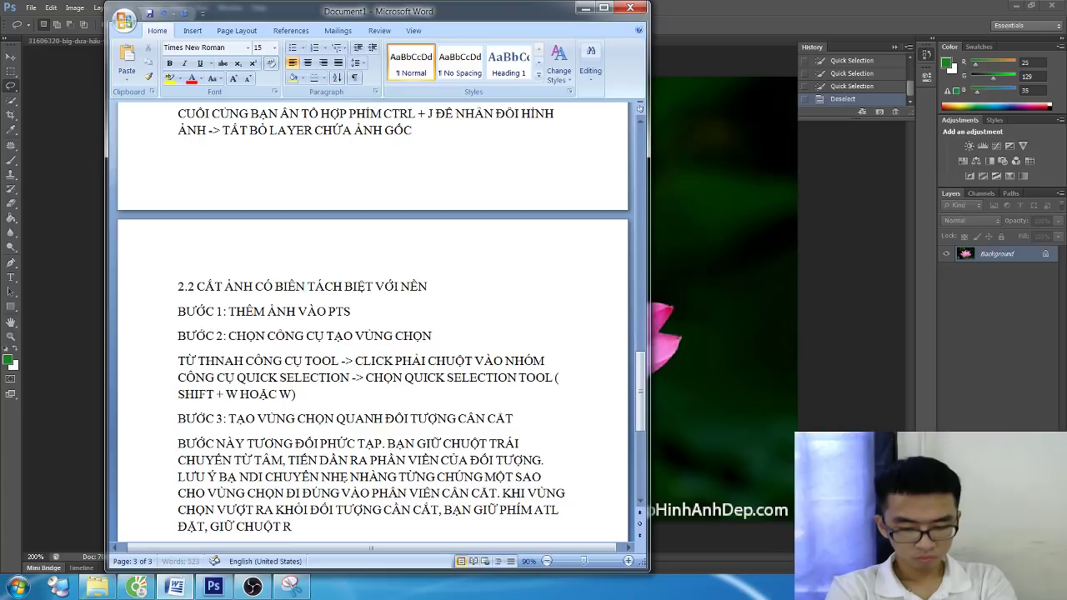
pyautogui.write('A VA')
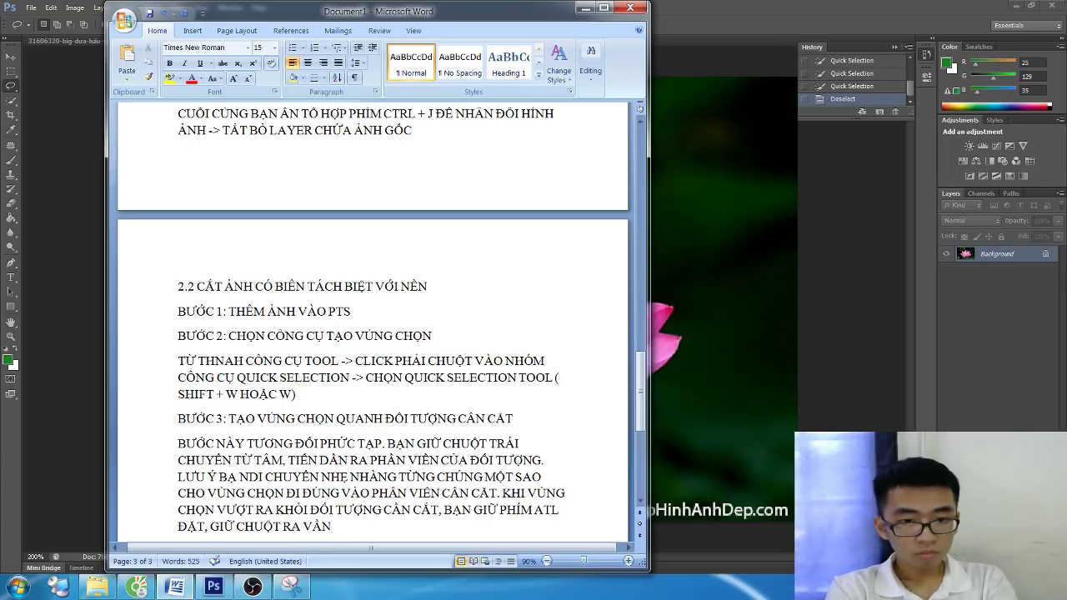
pyautogui.press('BackSpace')
pyautogui.press('BackSpace')
pyautogui.press('BackSpace')
pyautogui.press('BackSpace')
pyautogui.write('PHA')
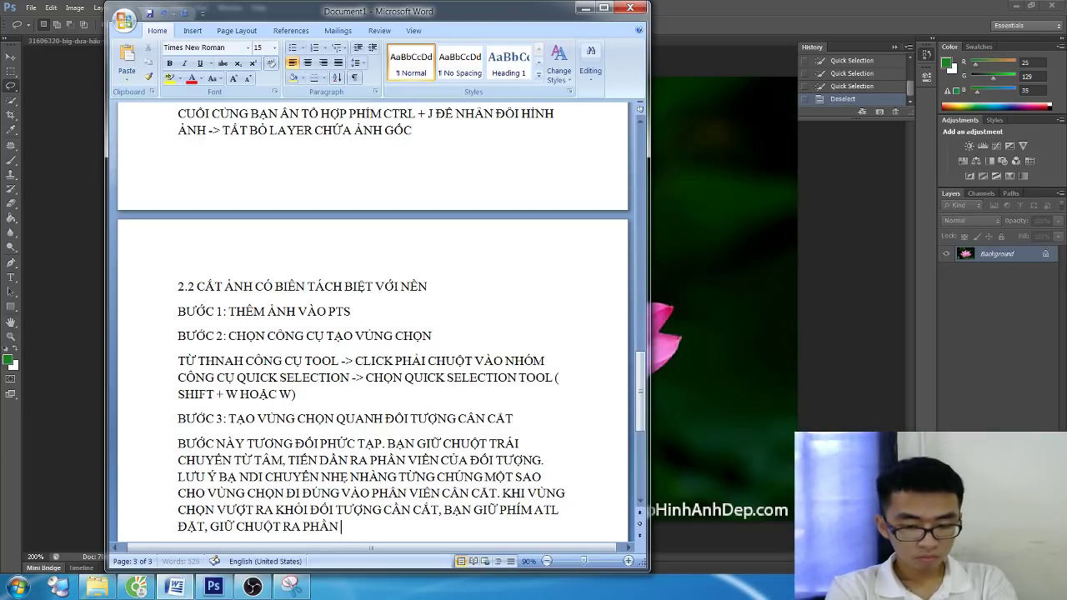
pyautogui.write('NỀN VÀ DI CHU')
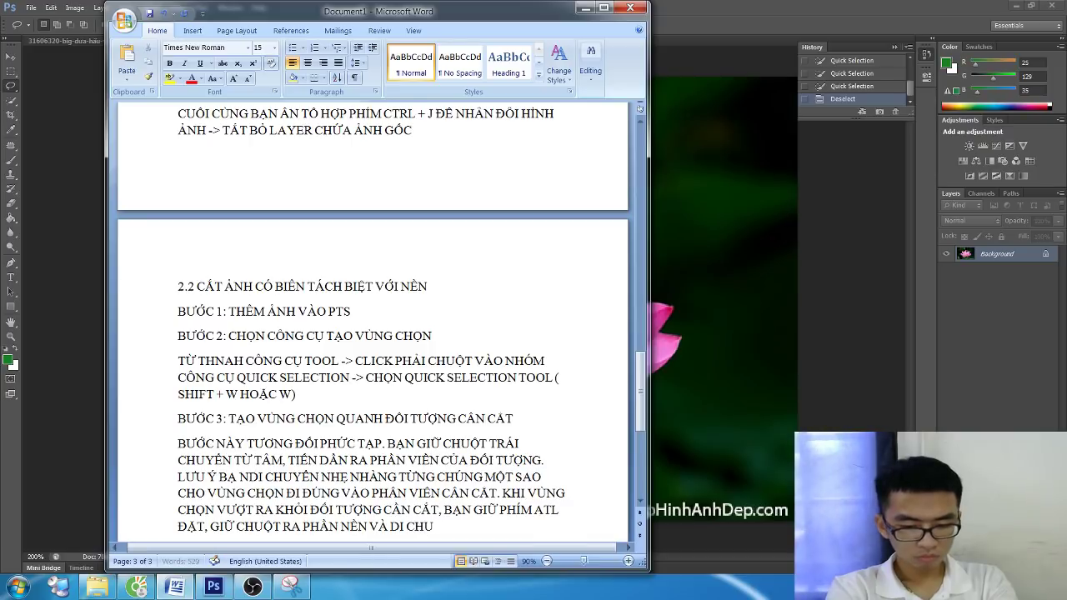
pyautogui.write('YỂN NGUO')
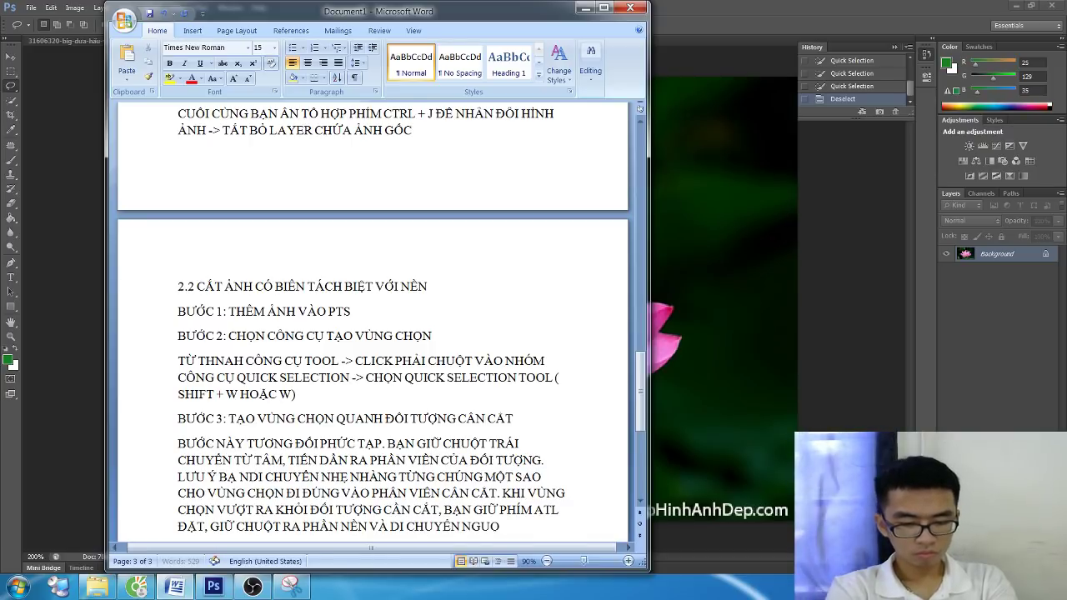
pyautogui.press('BackSpace')
pyautogui.press('BackSpace')
pyautogui.write('ƯỢC VÀO TRO')
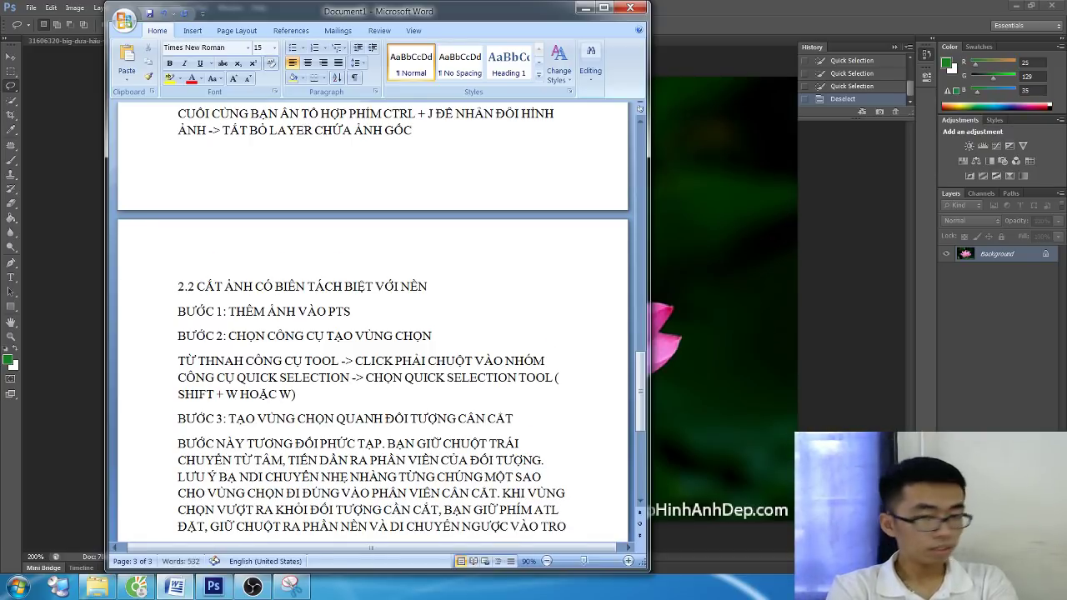
pyautogui.write('NG')
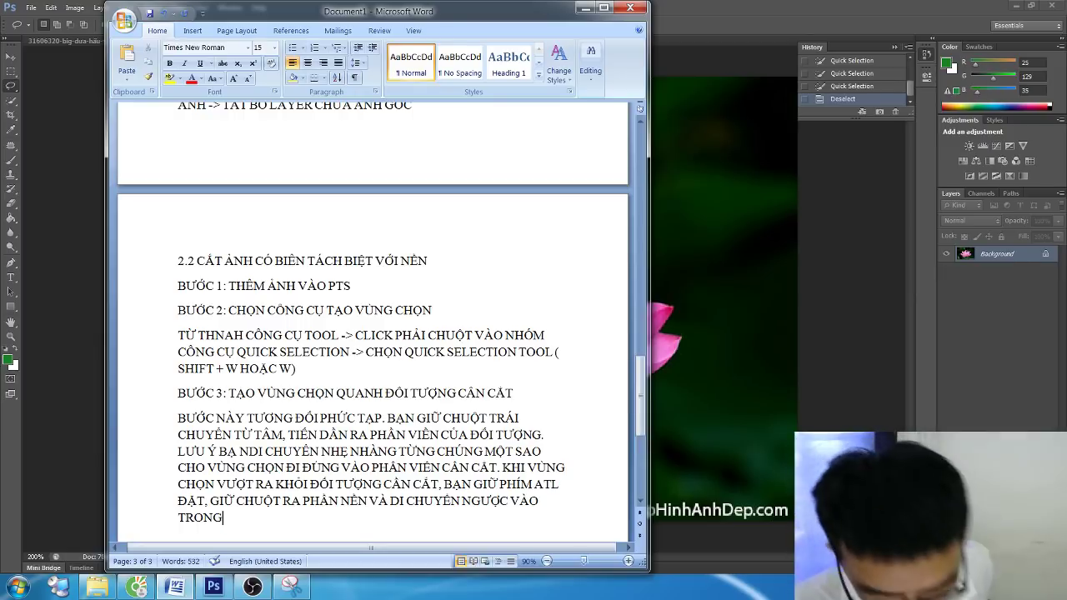
# Brush a Quick Selection over the lotus from its yellow centre across the petals
pyautogui.hotkey('alt', 'Tab')
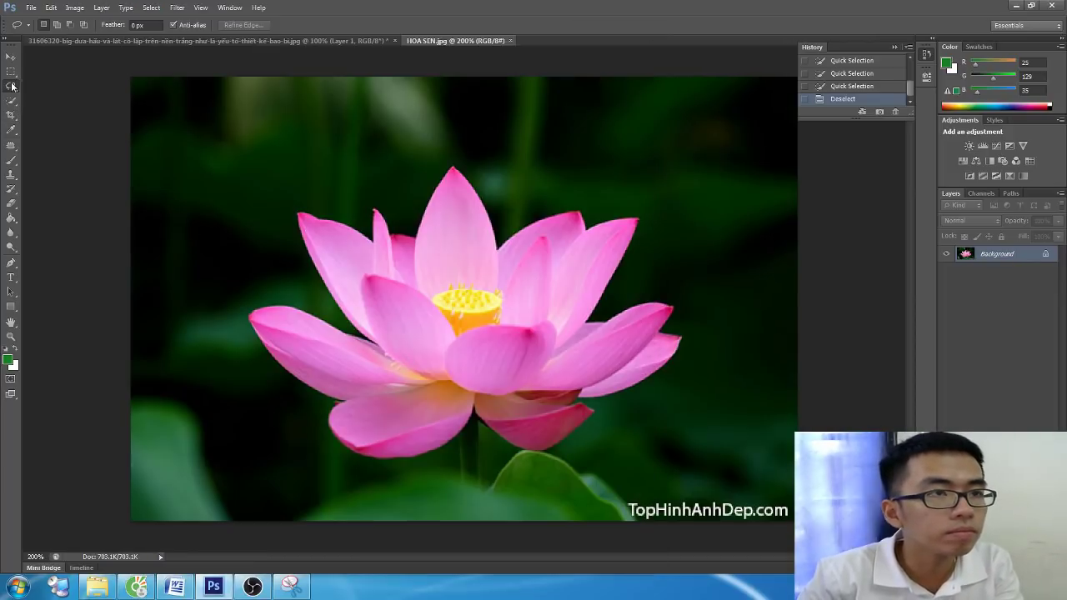
pyautogui.rightClick(12, 86)
pyautogui.click(12, 100)
pyautogui.rightClick(12, 100)
pyautogui.click(50, 101)
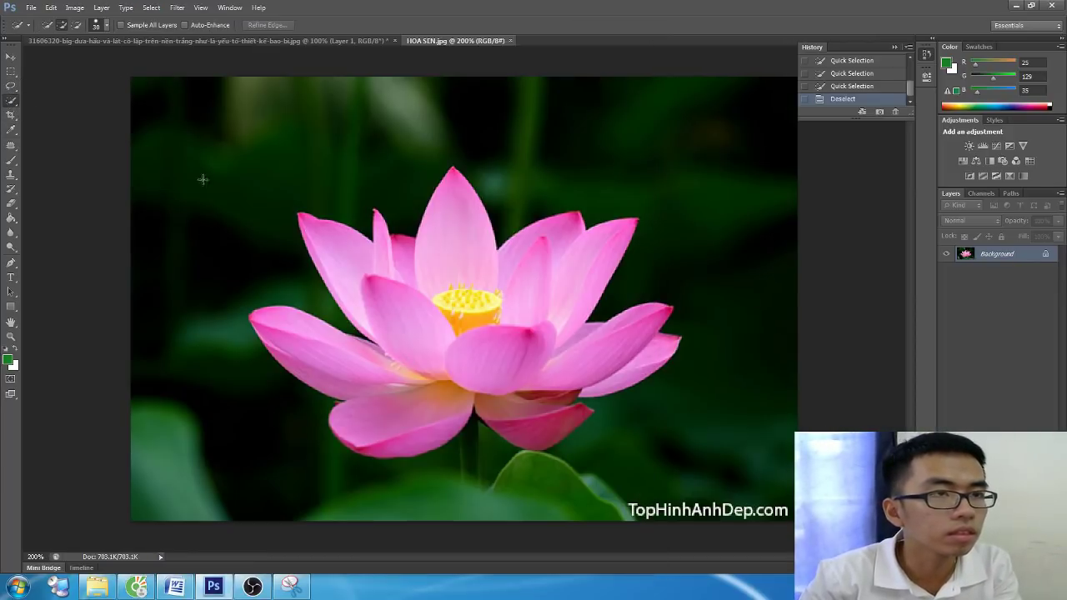
pyautogui.rightClick(19, 103)
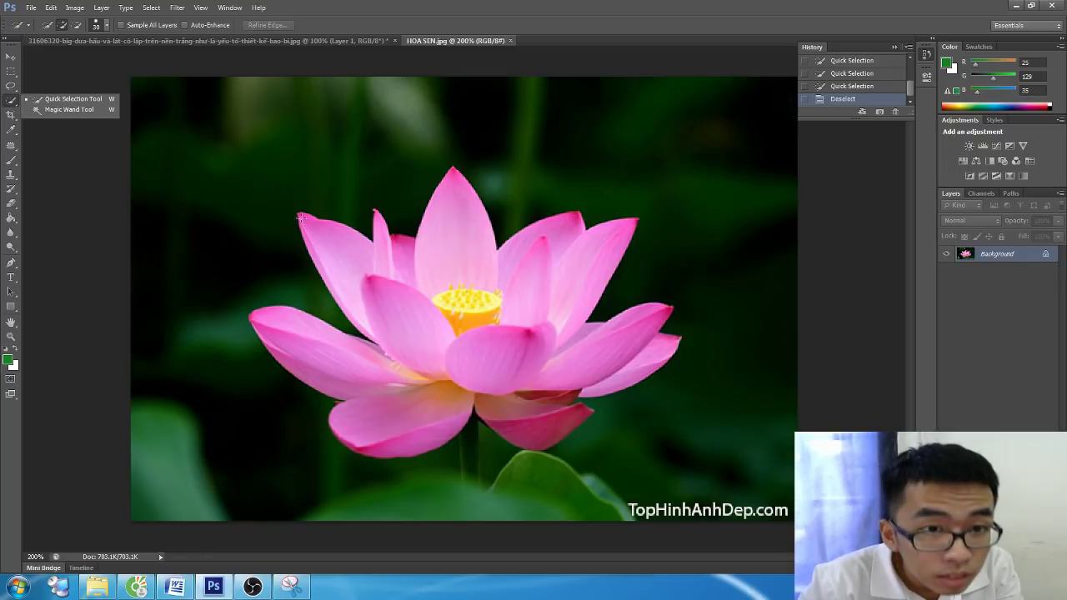
pyautogui.moveTo(462, 305)
pyautogui.mouseDown()
pyautogui.moveTo(471, 329)
pyautogui.moveTo(440, 276)
pyautogui.mouseUp()
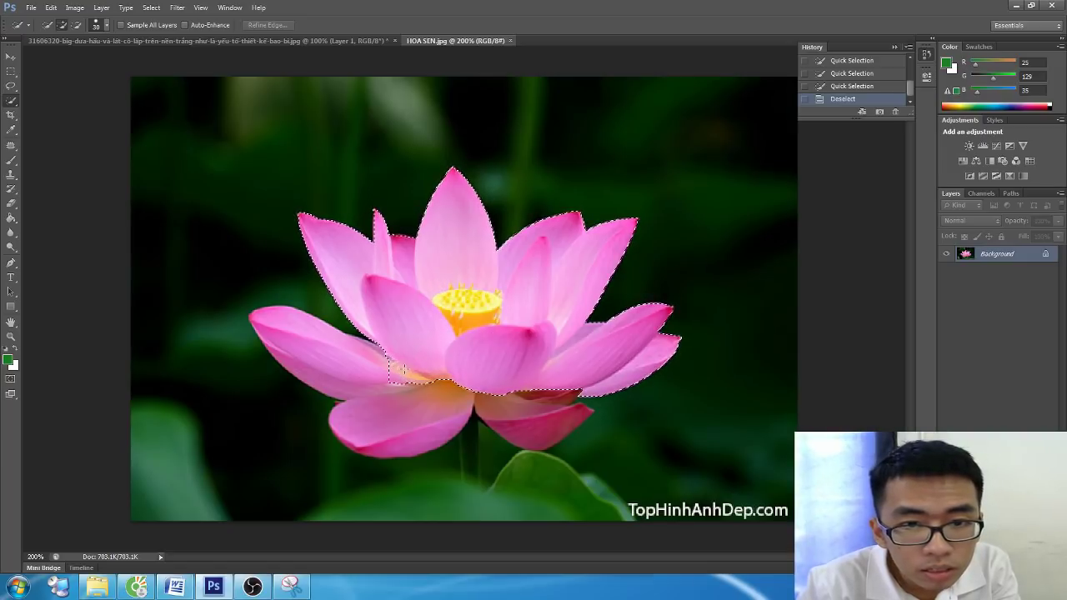
pyautogui.moveTo(404, 369); pyautogui.dragTo(399, 375)
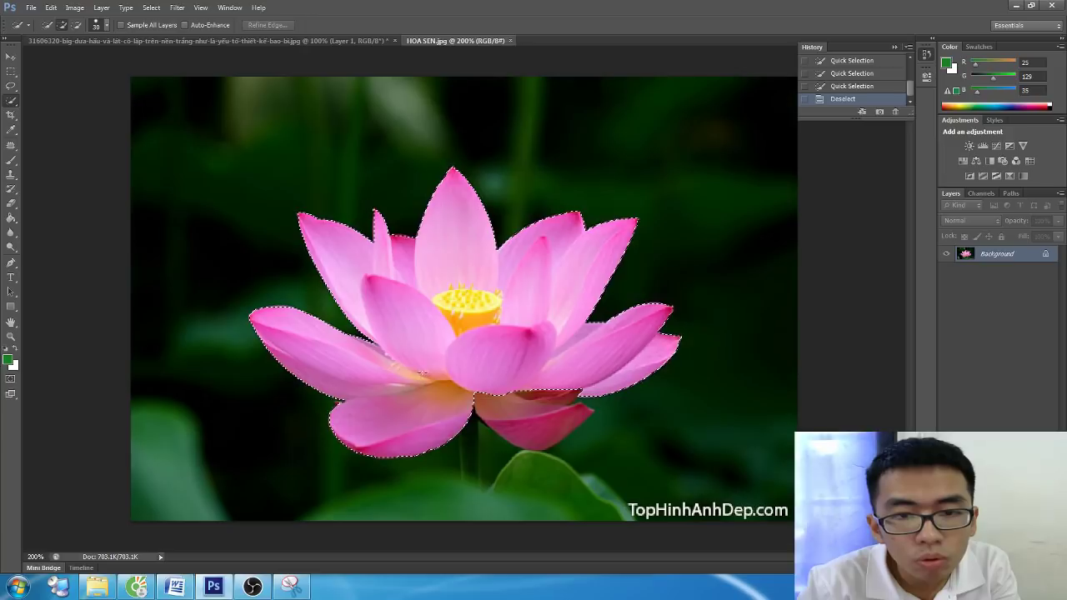
pyautogui.click(510, 397)
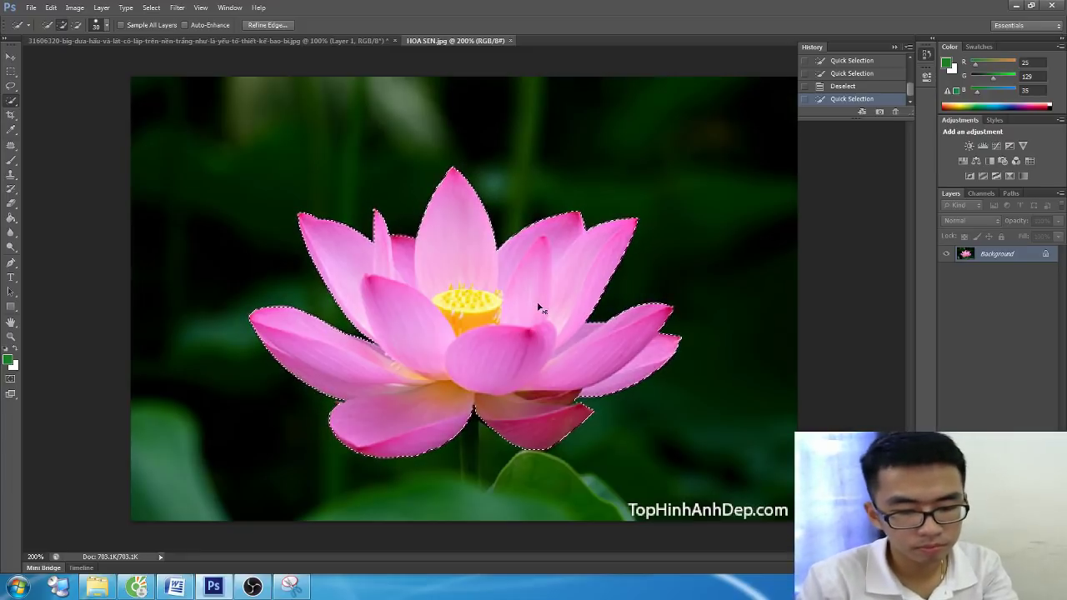
# Copy the selection to a new layer, hide Background, then revert to the first Quick Selection state
pyautogui.hotkey('ctrl', 'j')
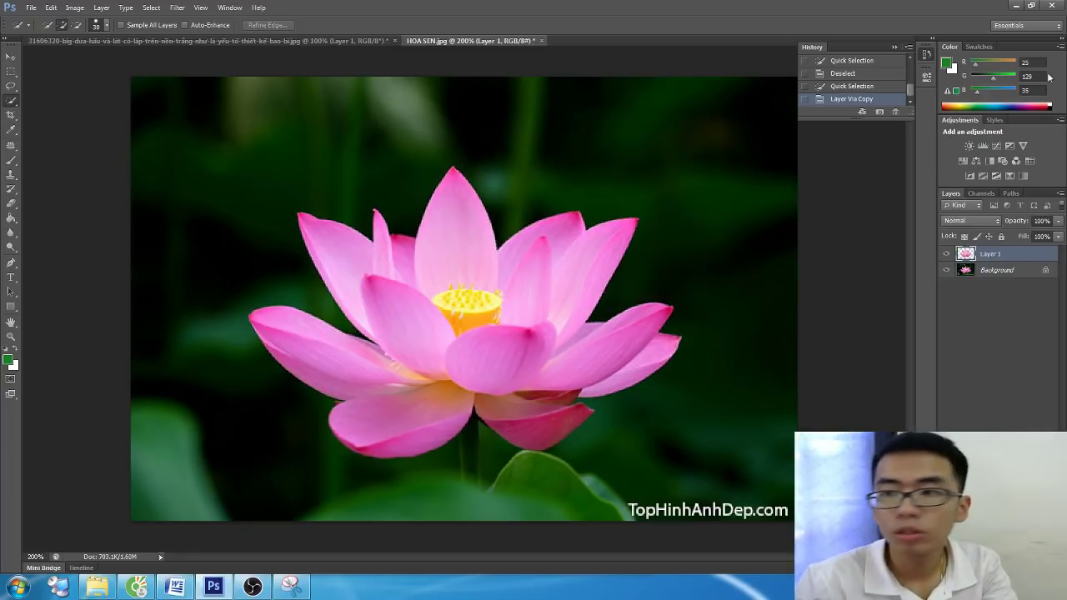
pyautogui.click(946, 270)
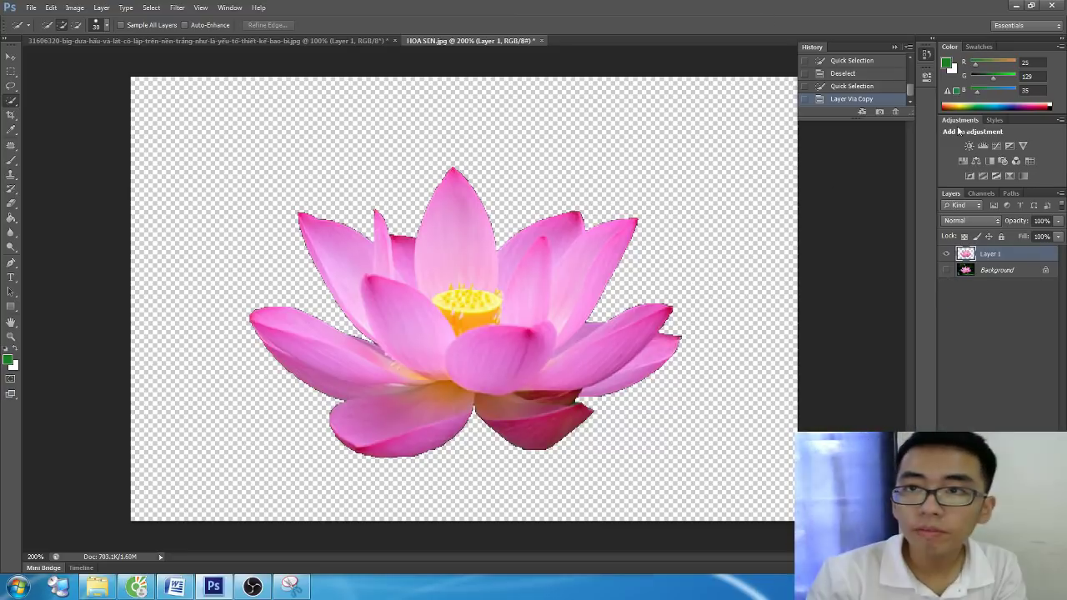
pyautogui.click(858, 61)
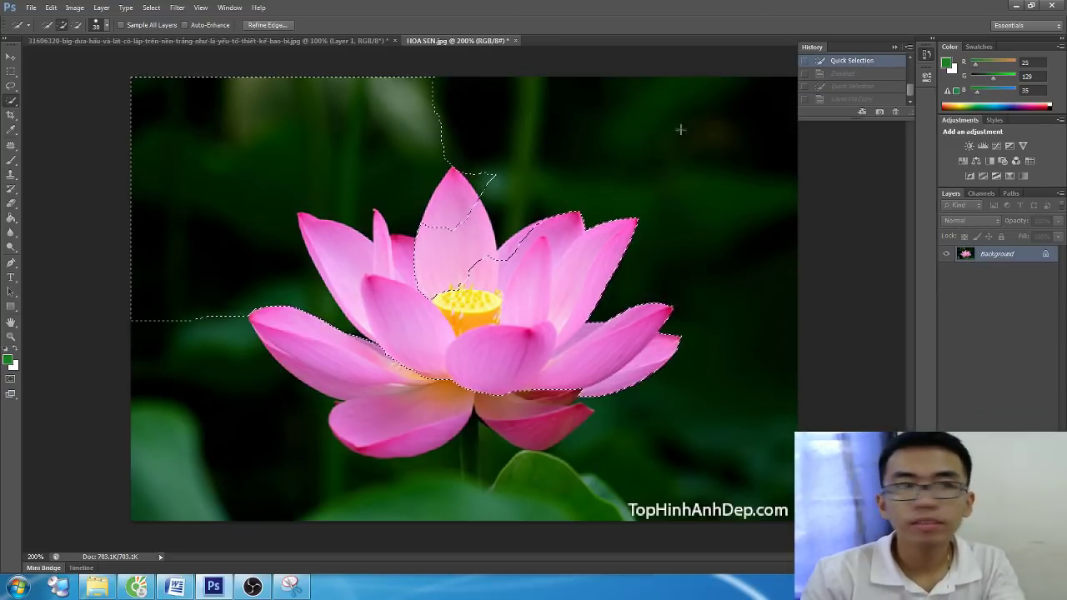
# Deselect and repaint a Quick Selection from the flower centre toward the right petal tip
pyautogui.click(10, 71)
pyautogui.click(310, 264)
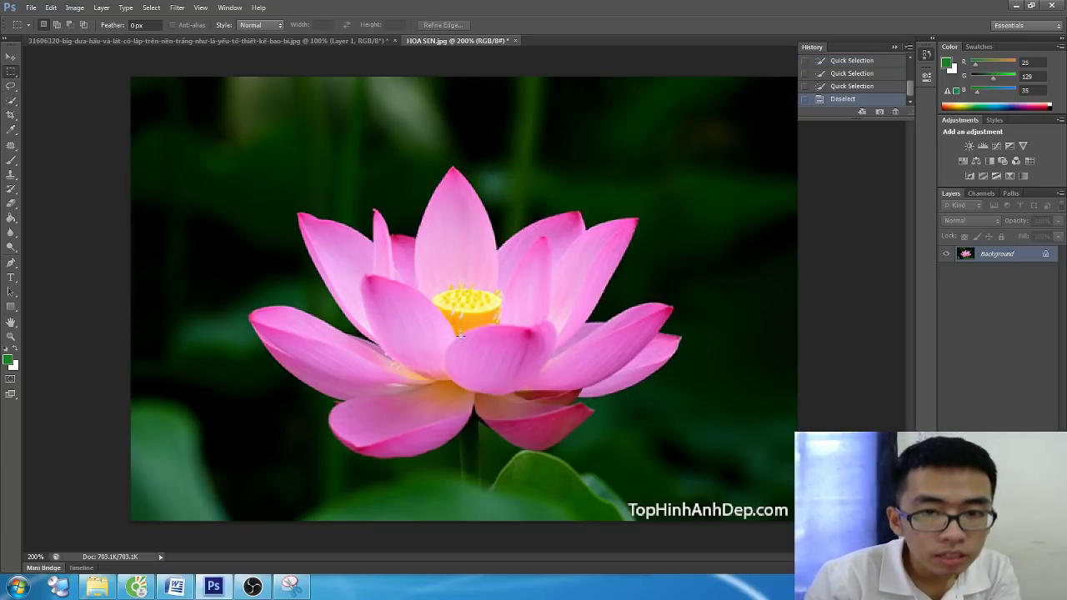
pyautogui.click(10, 101)
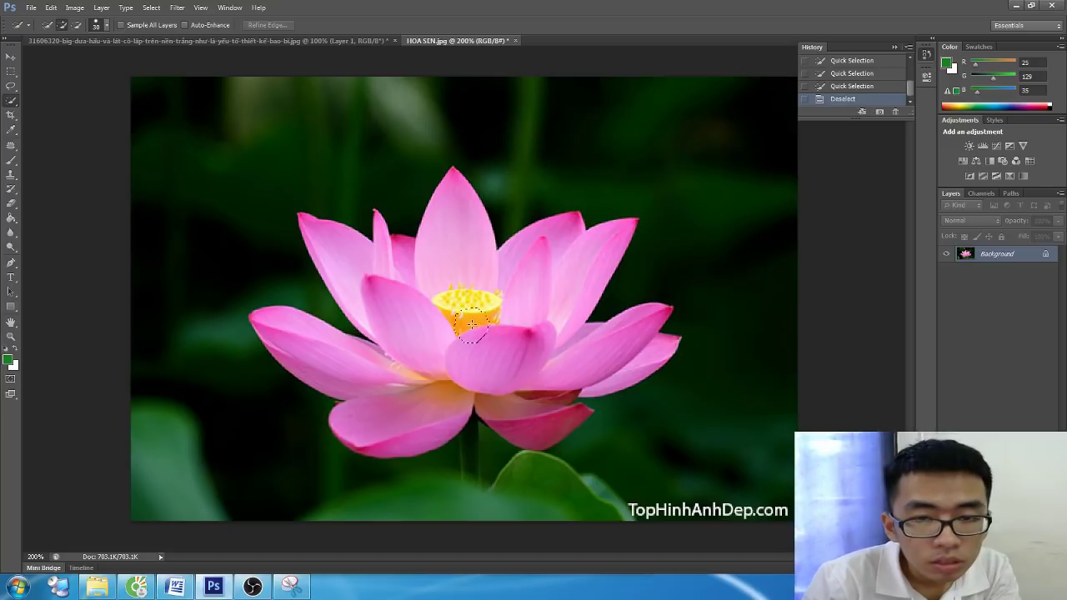
pyautogui.moveTo(462, 321)
pyautogui.mouseDown()
pyautogui.moveTo(496, 296)
pyautogui.moveTo(582, 283)
pyautogui.mouseUp()
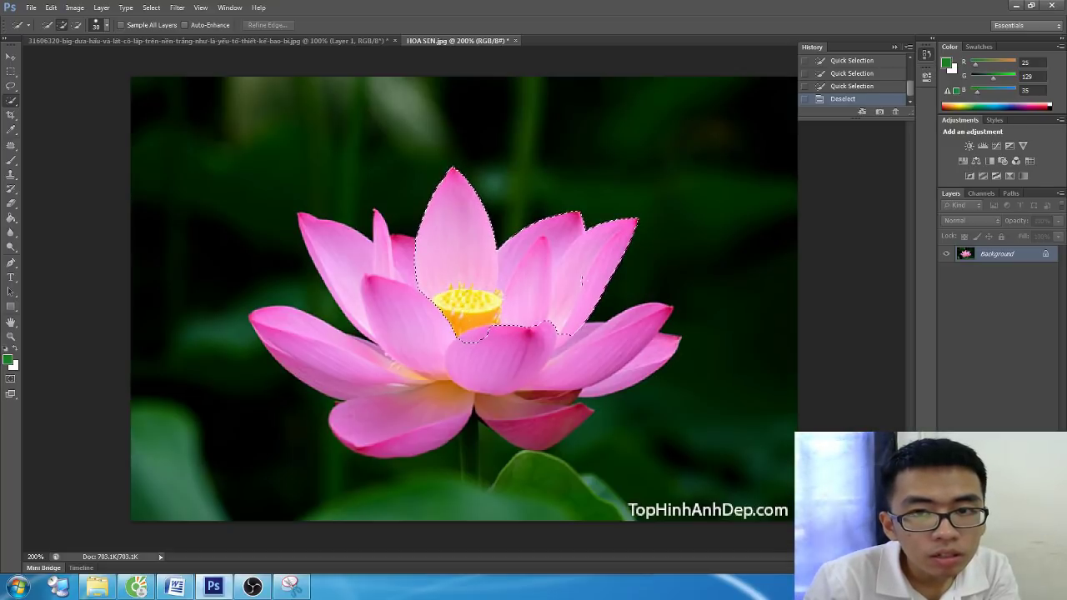
pyautogui.moveTo(624, 242)
pyautogui.mouseDown()
pyautogui.moveTo(654, 267)
pyautogui.moveTo(648, 239)
pyautogui.mouseUp()
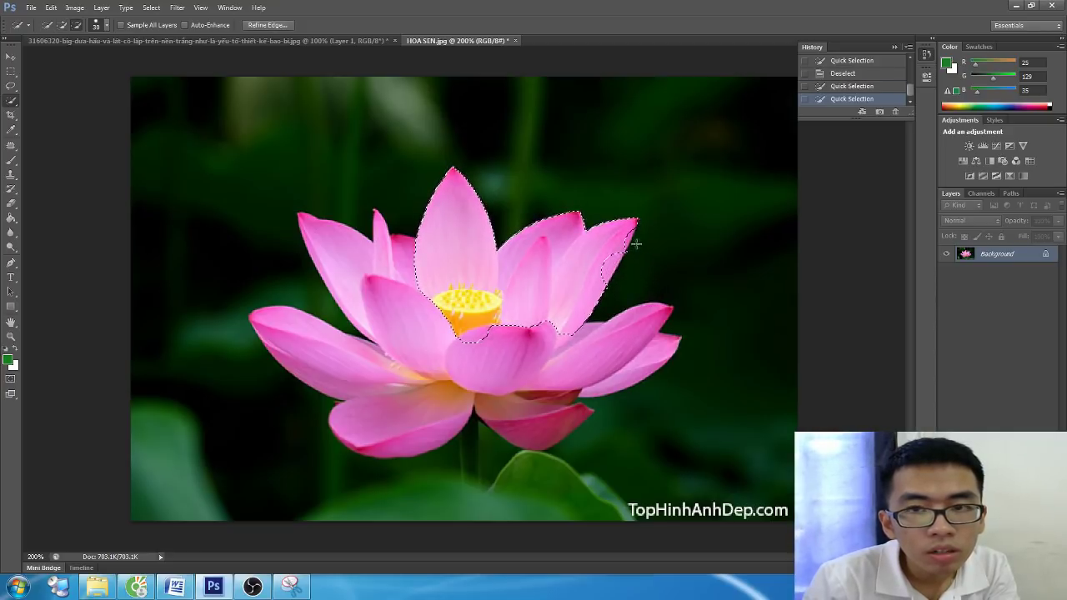
pyautogui.click(631, 244)
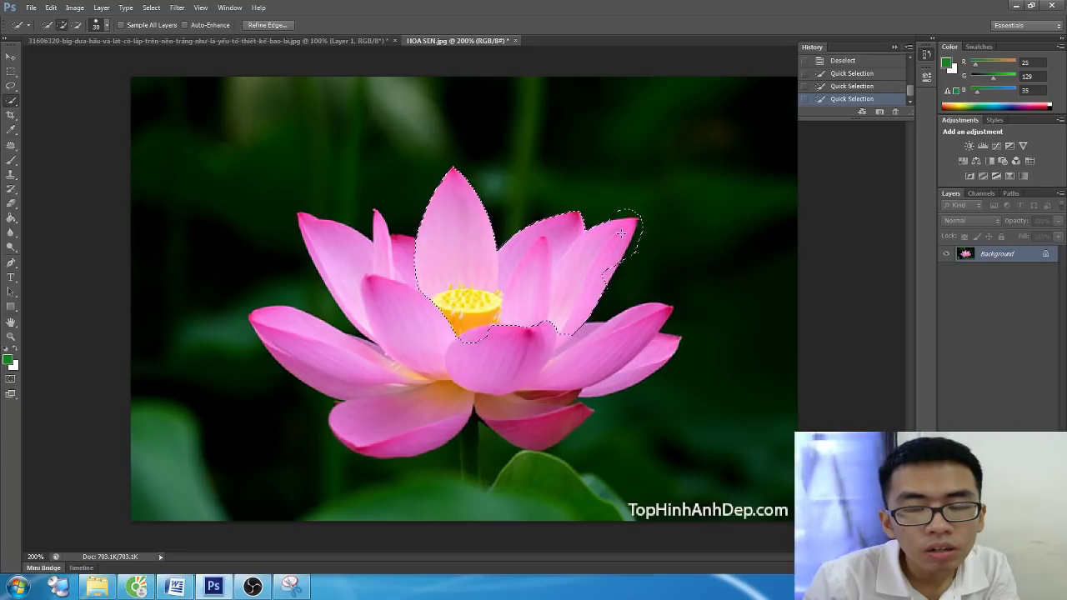
pyautogui.keyDown('alt'); pyautogui.click(627, 215); pyautogui.keyUp('alt')
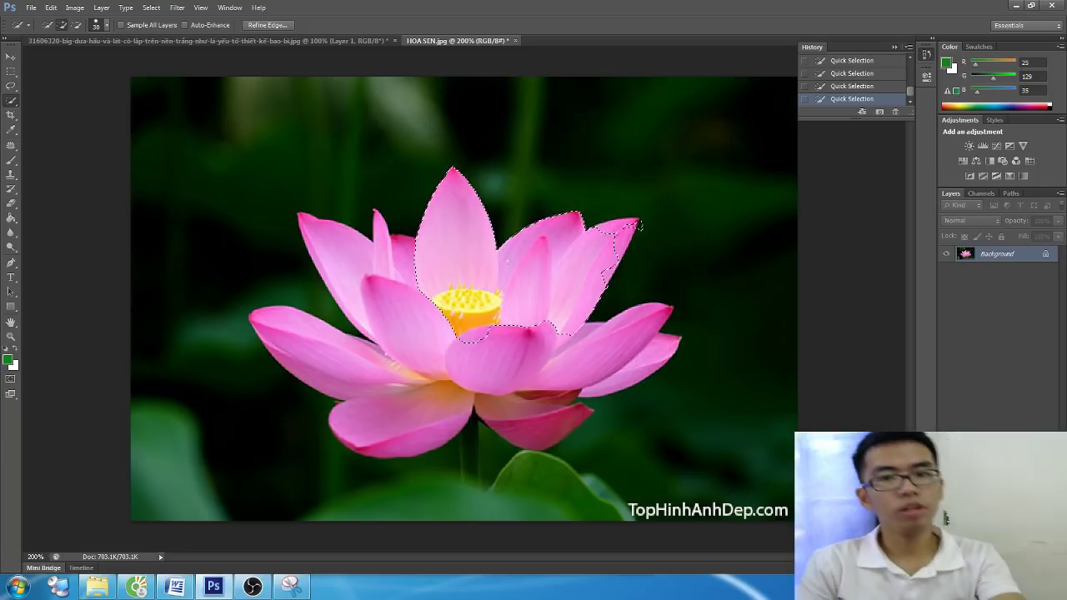
# Reselect the lotus from centre to petals, copy it to Layer 1, and hide Background
pyautogui.click(7, 71)
pyautogui.hotkey('ctrl', 'd')
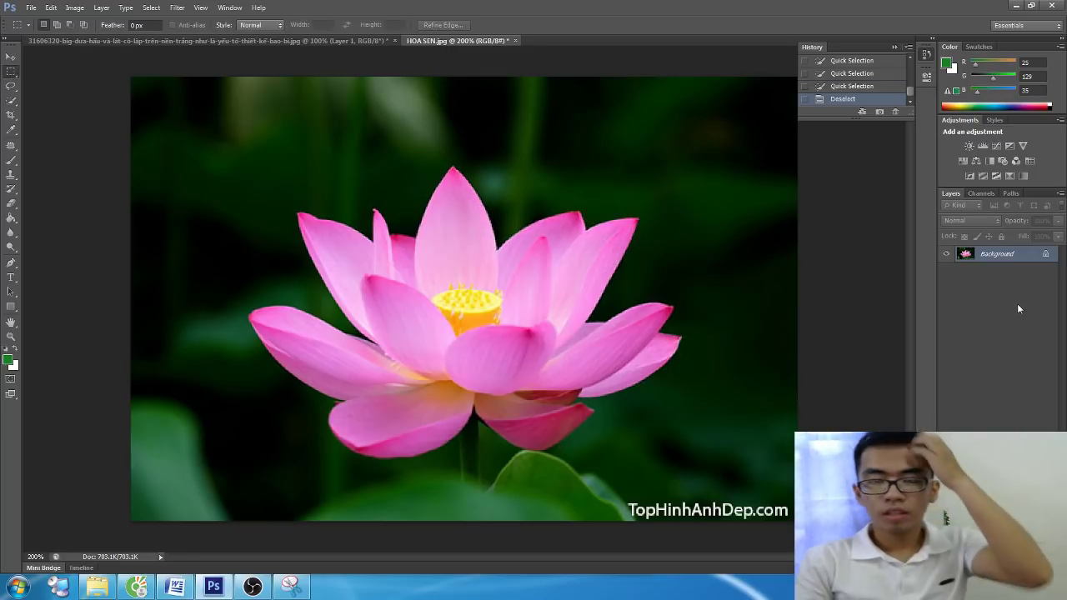
pyautogui.click(11, 100)
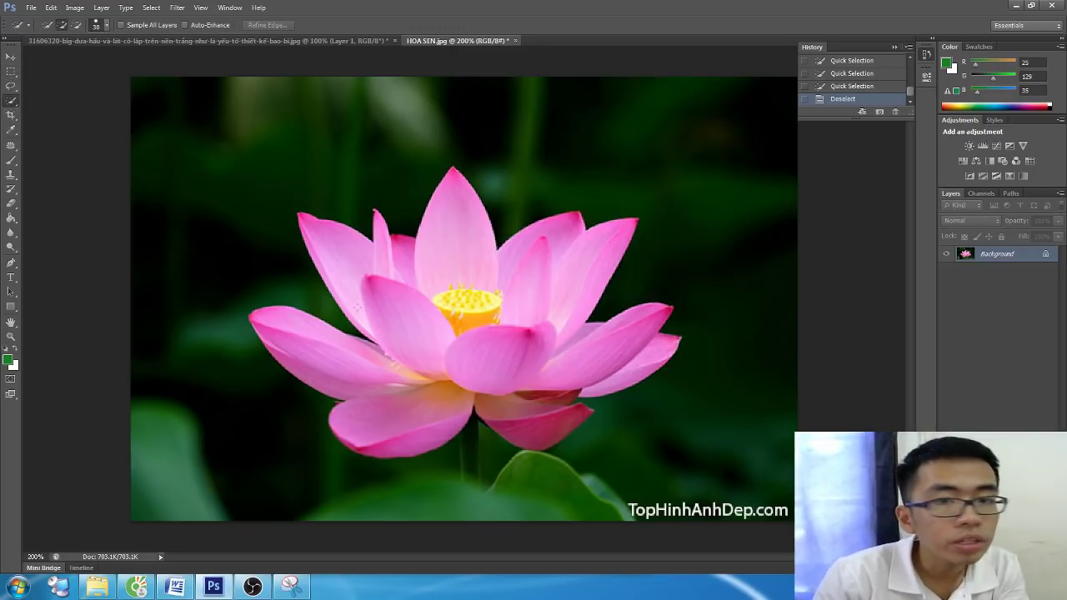
pyautogui.moveTo(465, 330)
pyautogui.mouseDown()
pyautogui.moveTo(458, 296)
pyautogui.moveTo(496, 316)
pyautogui.mouseUp()
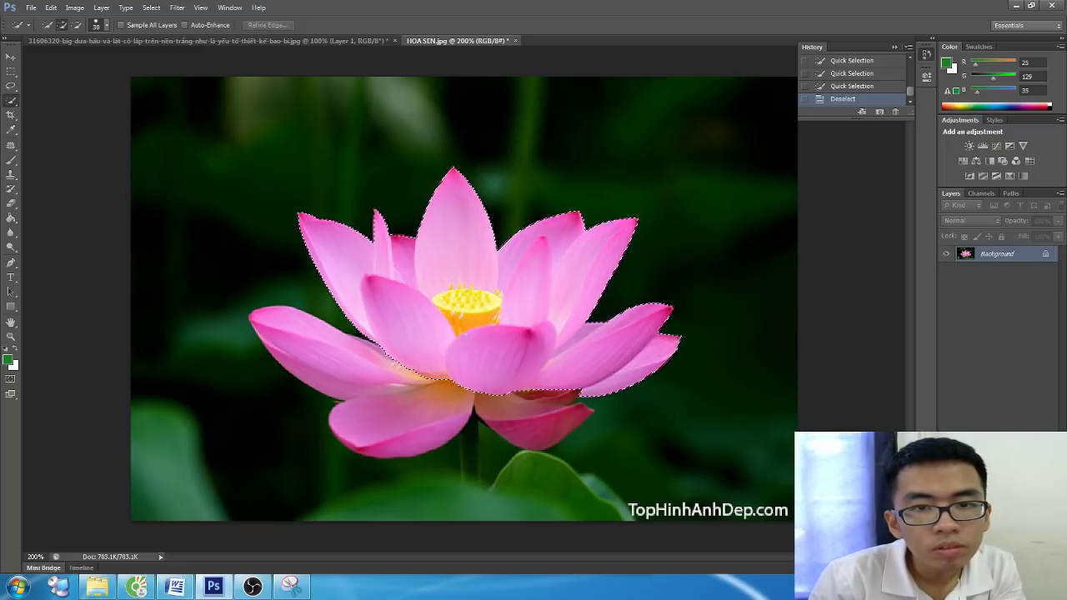
pyautogui.moveTo(409, 358); pyautogui.dragTo(396, 368)
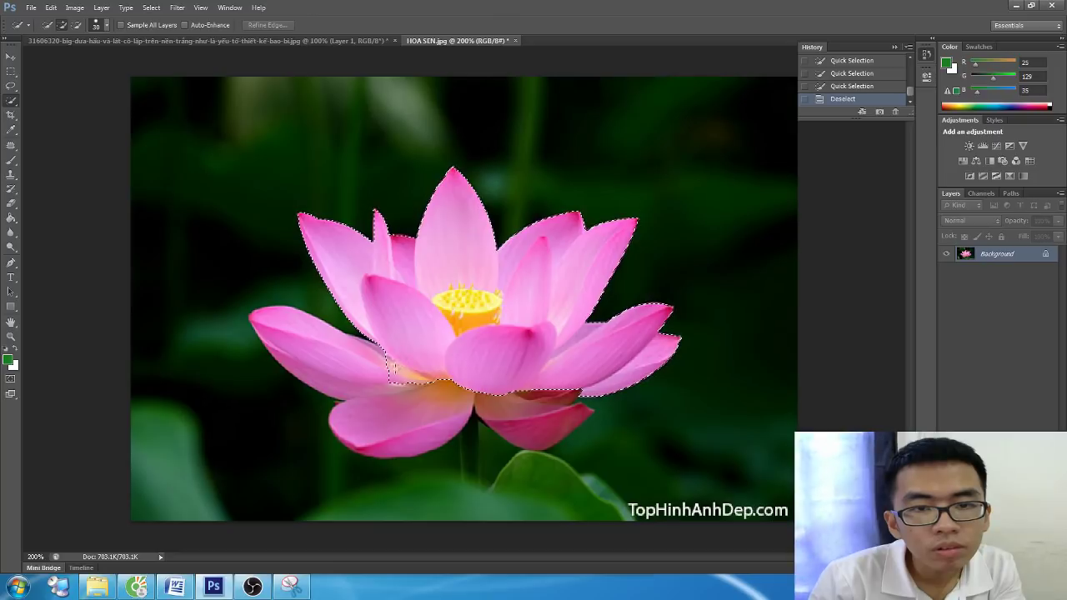
pyautogui.click(501, 380)
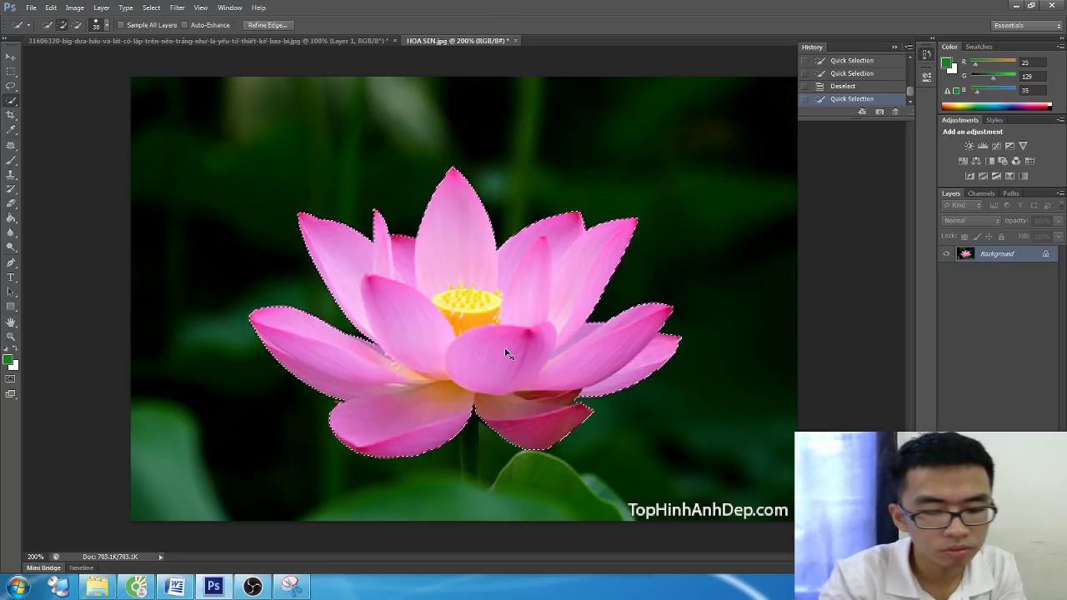
pyautogui.hotkey('ctrl', 'j')
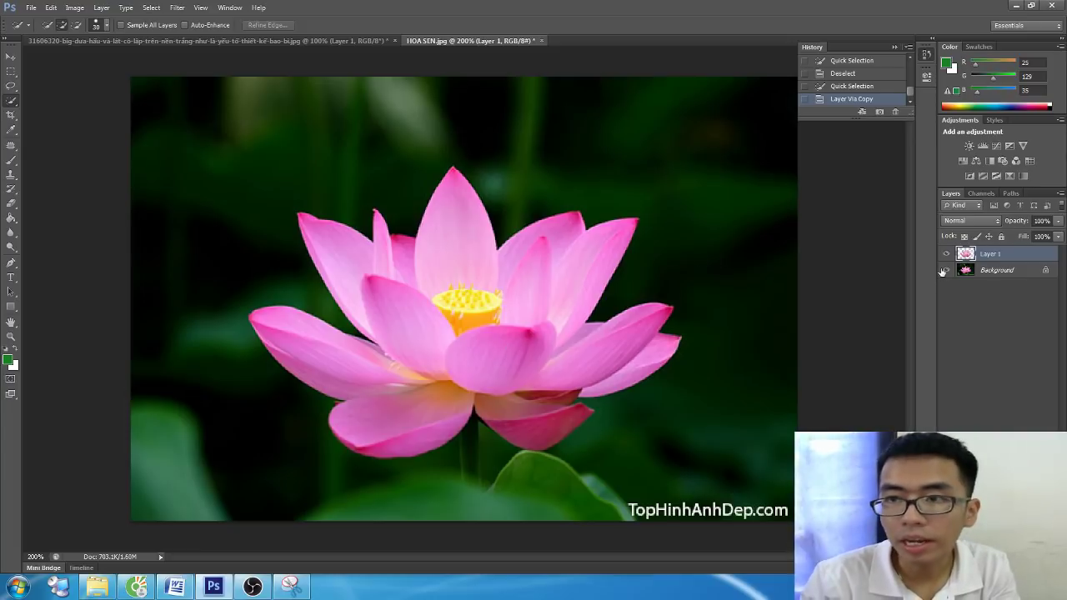
pyautogui.click(945, 270)
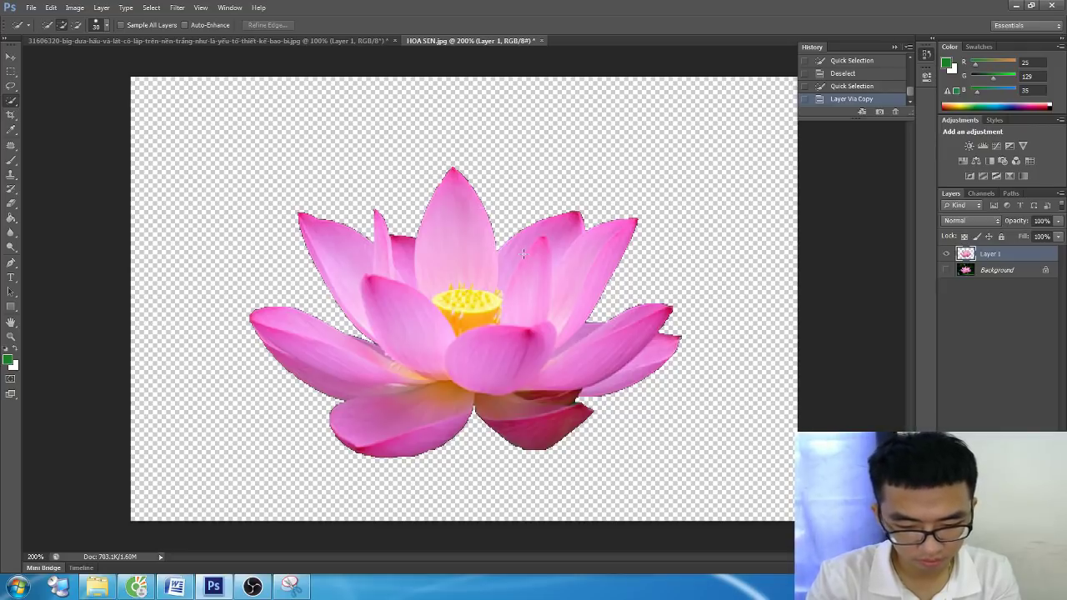
# Add the heading '2.3 CẮT ẢNH CÓ NỀN PHỨC TẠP' below the notes
pyautogui.hotkey('alt', 'Tab')
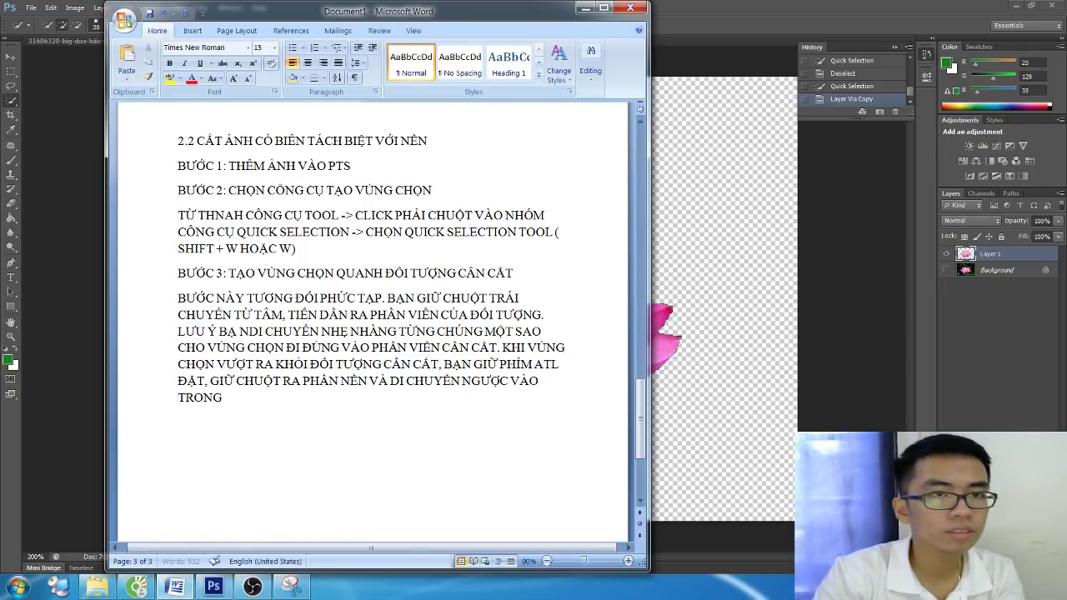
pyautogui.press('Return')
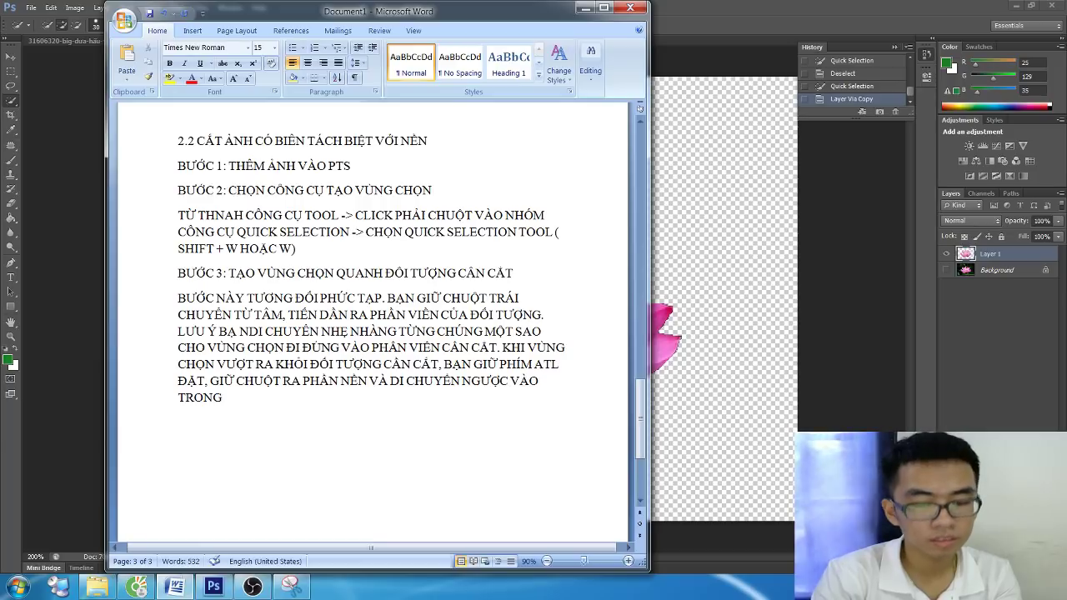
pyautogui.write('2.3 CẮT ẢNH CÓ')
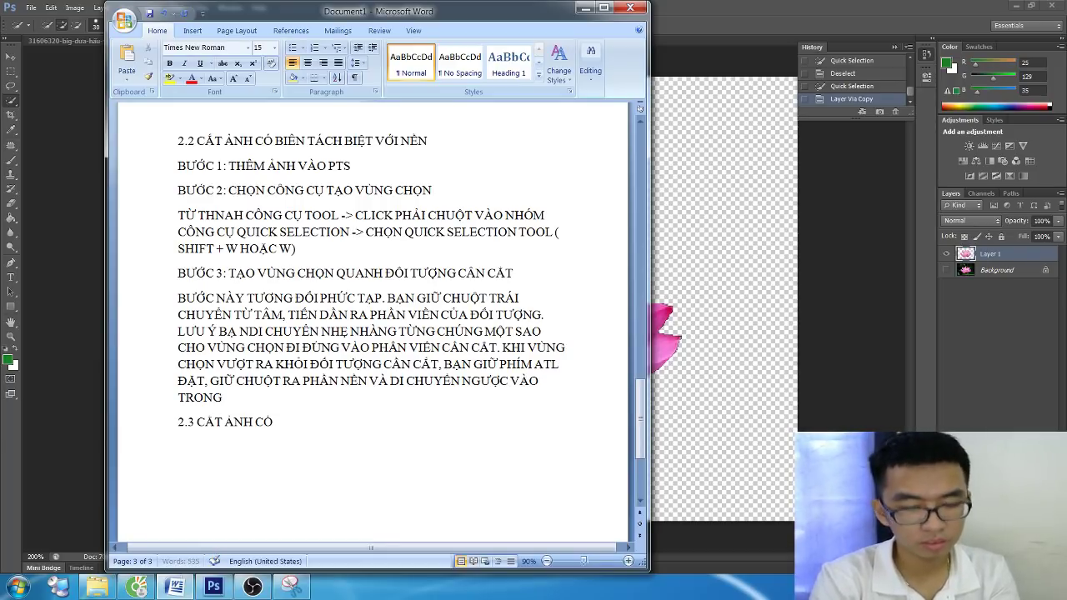
pyautogui.write(' OPH')
pyautogui.press('BackSpace')
pyautogui.press('BackSpace')
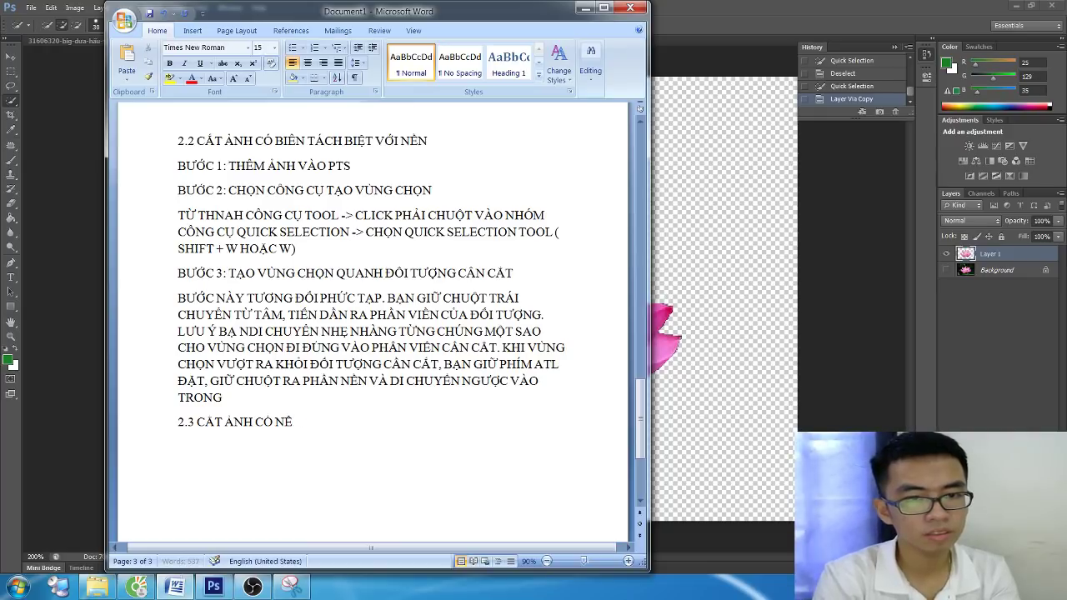
pyautogui.press('BackSpace')
pyautogui.write('ề')
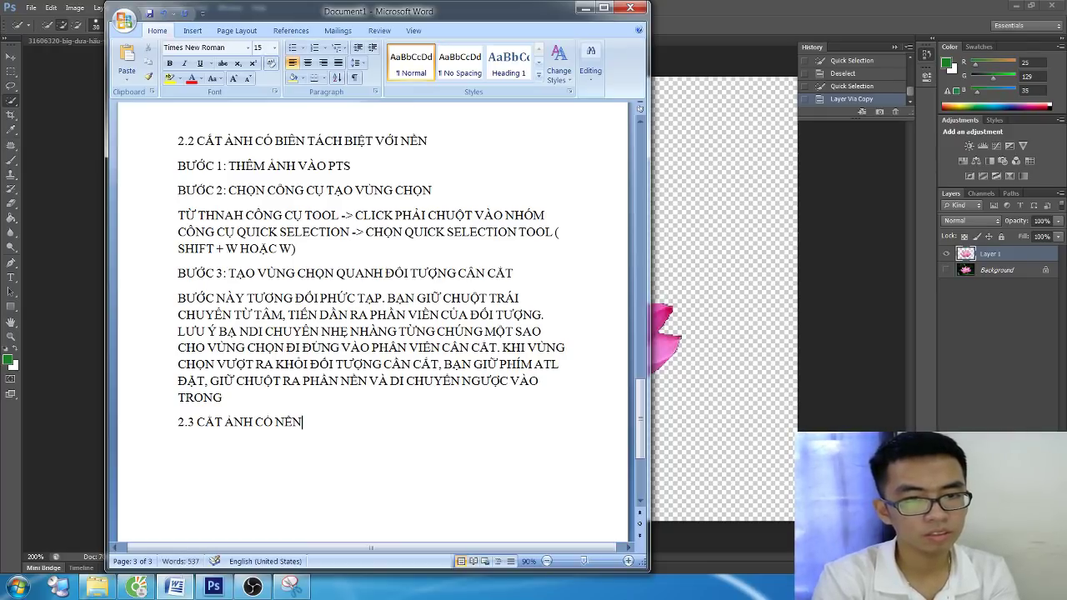
pyautogui.write(' PHƯ')
pyautogui.write('PHỨC TẠP')
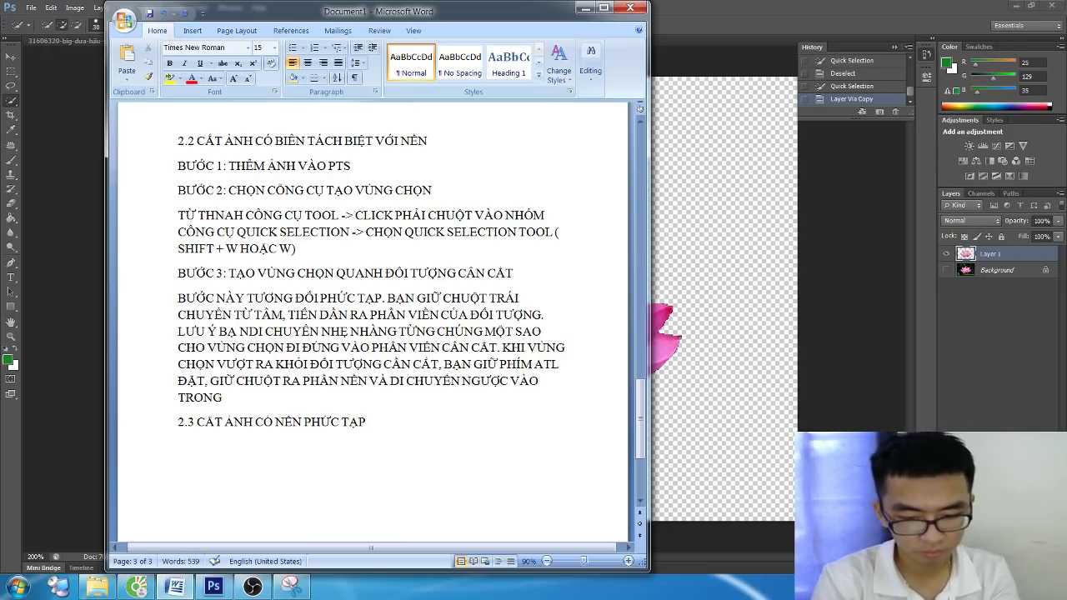
pyautogui.press('Return')
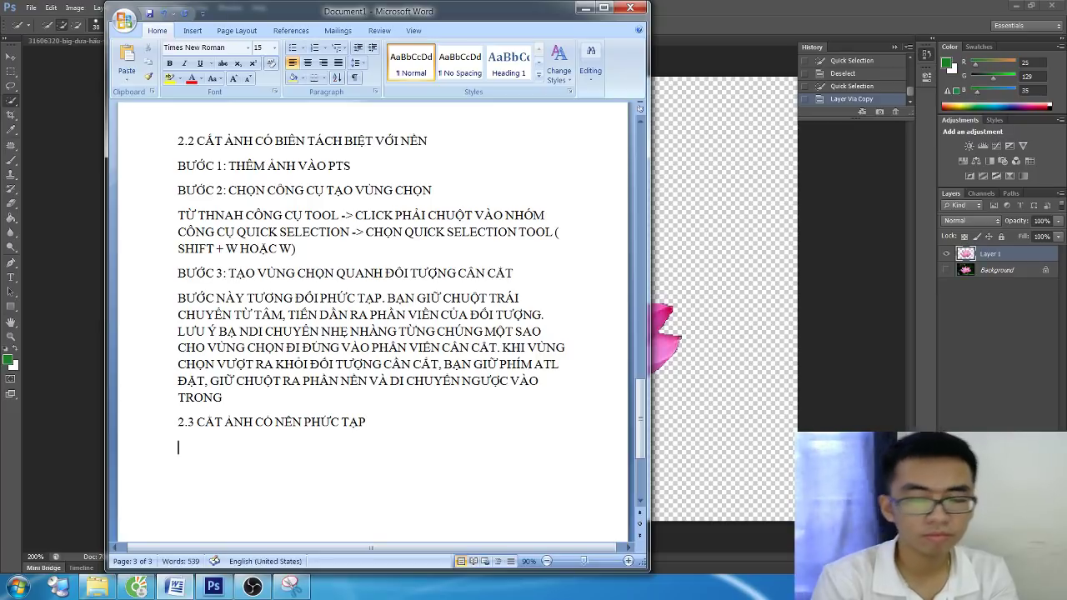
# Write that complex-background photos make the two earlier cutting methods ineffective
pyautogui.write('Đ')
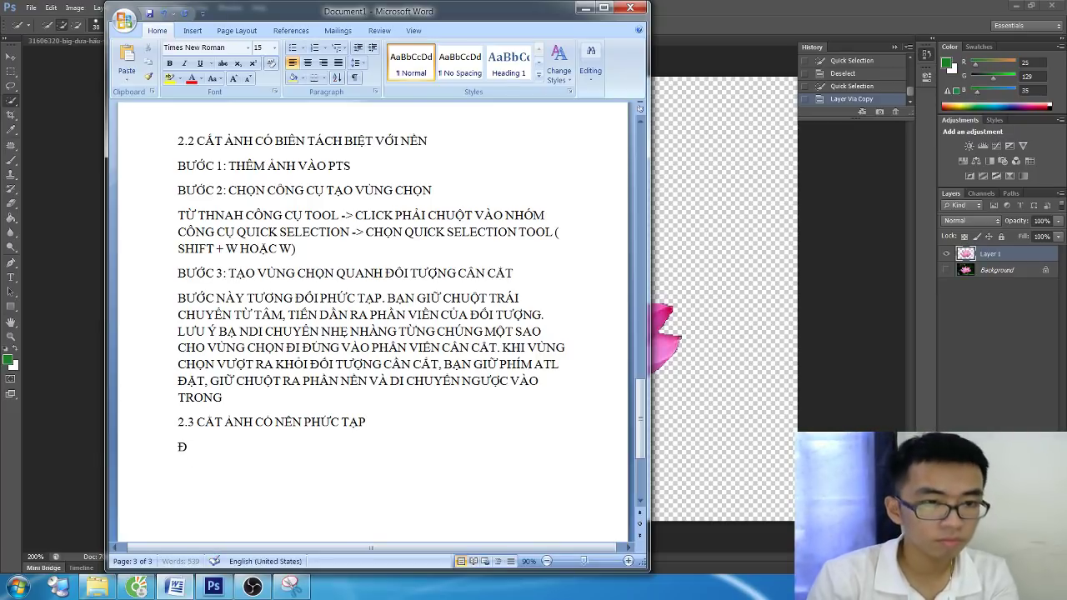
pyautogui.write('ÂY ')
pyautogui.write('LÀ T')
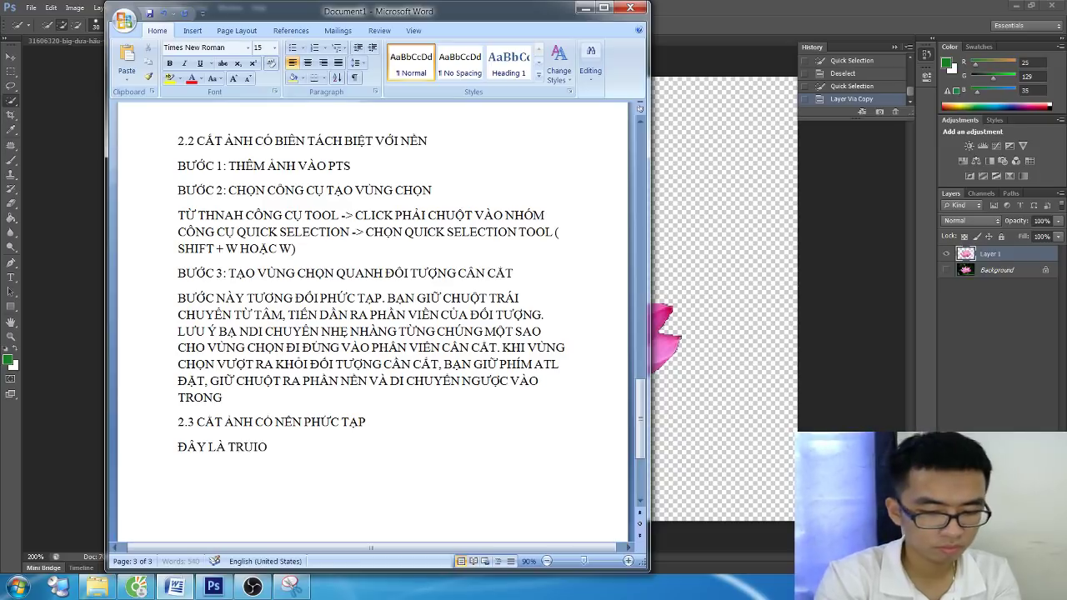
pyautogui.write('RU')
pyautogui.write('ƯỜNG HỢ')
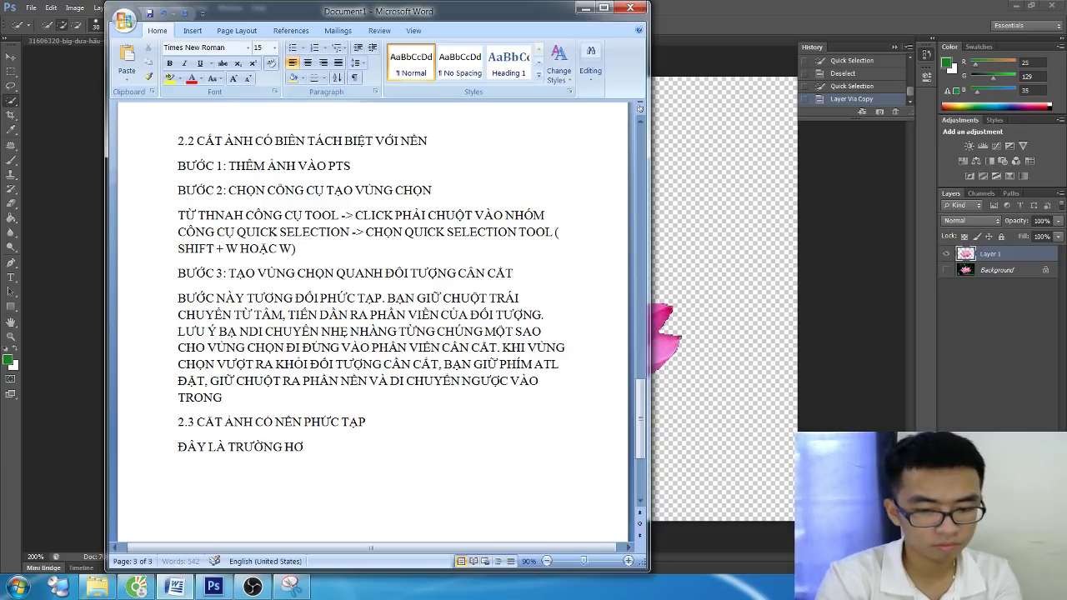
pyautogui.write('P CẮT ẢNH TRONG P')
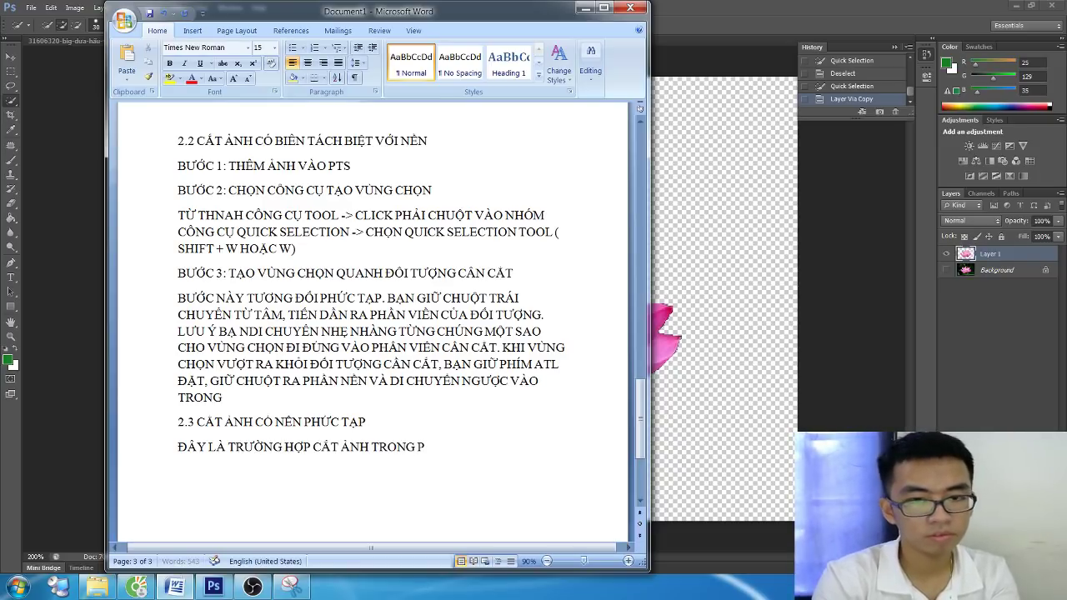
pyautogui.write('TS')
pyautogui.write(' TƯƠNG ĐỐI KHÓ.')
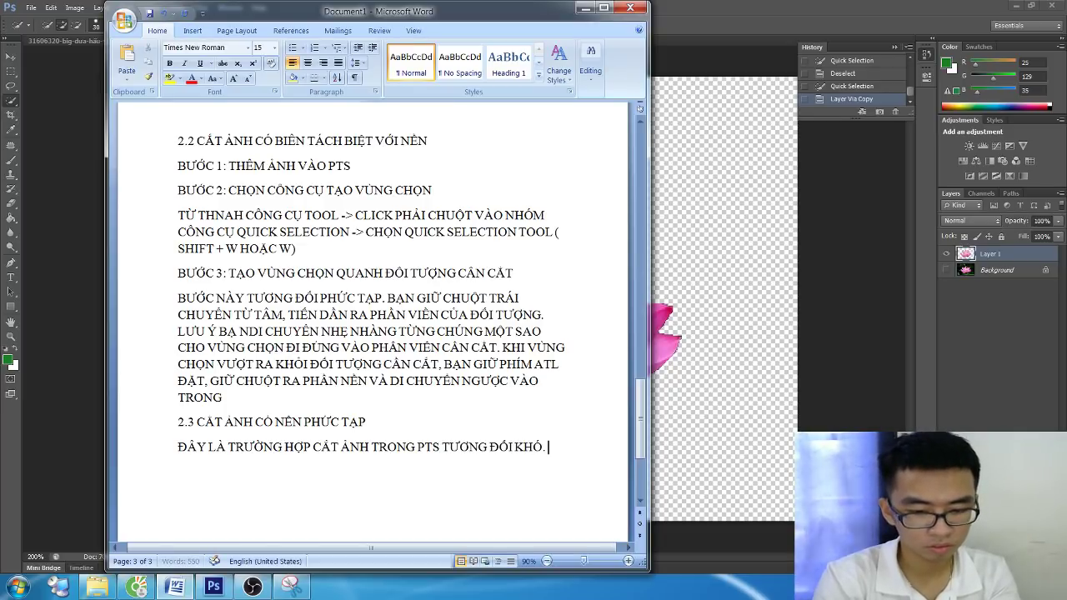
pyautogui.write(' NHIE')
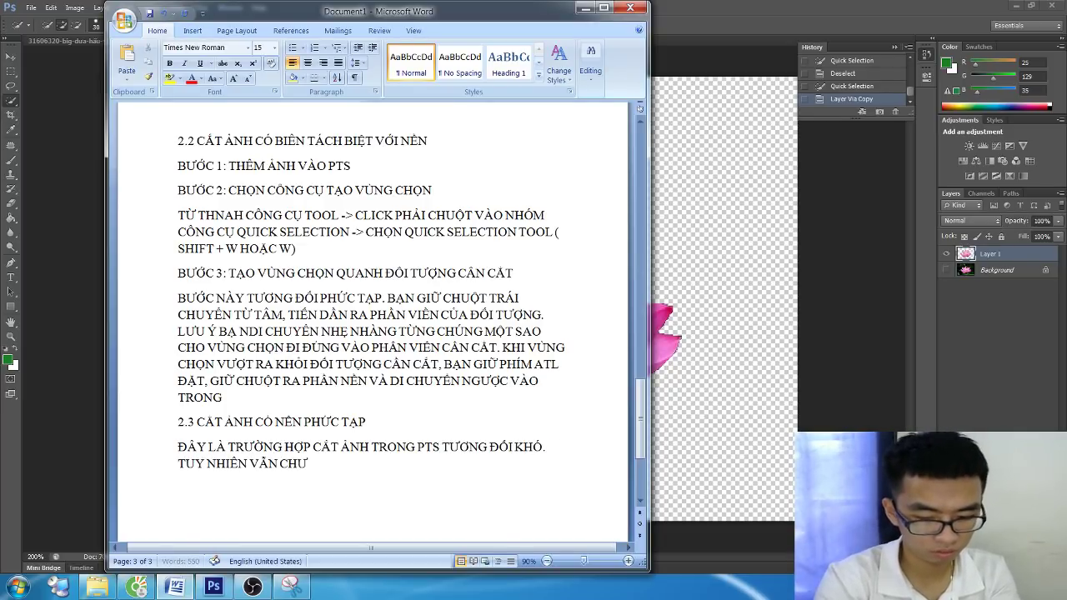
pyautogui.write('A PHẢI LÀ RTƯỜNG HỌ')
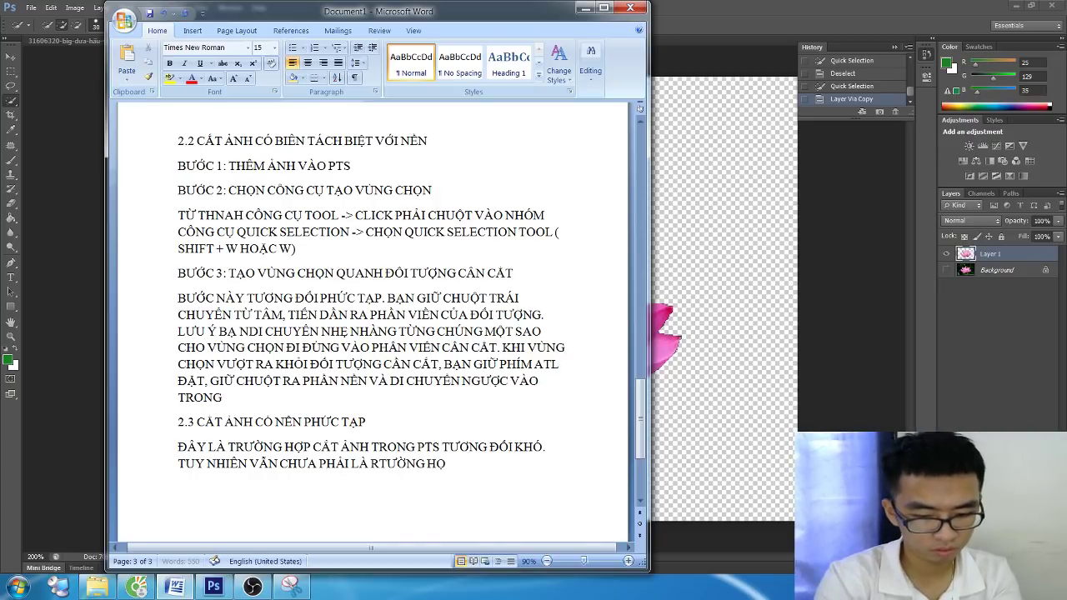
pyautogui.write('T T')
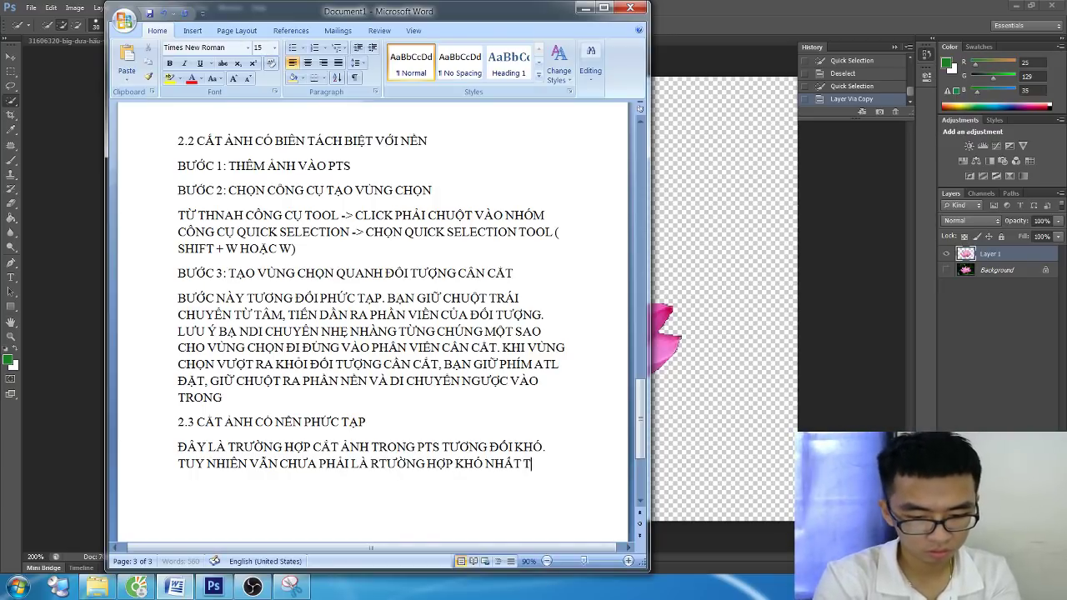
pyautogui.write('RONG Q')
pyautogui.write('NH CẮT A')
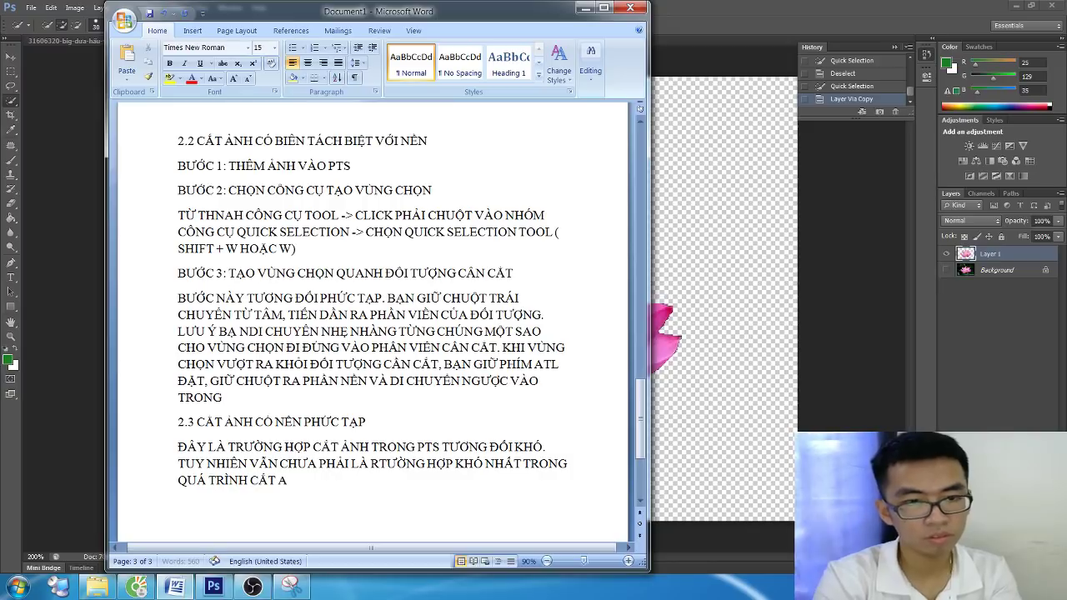
pyautogui.press('BackSpace')
pyautogui.write('ẢNH')
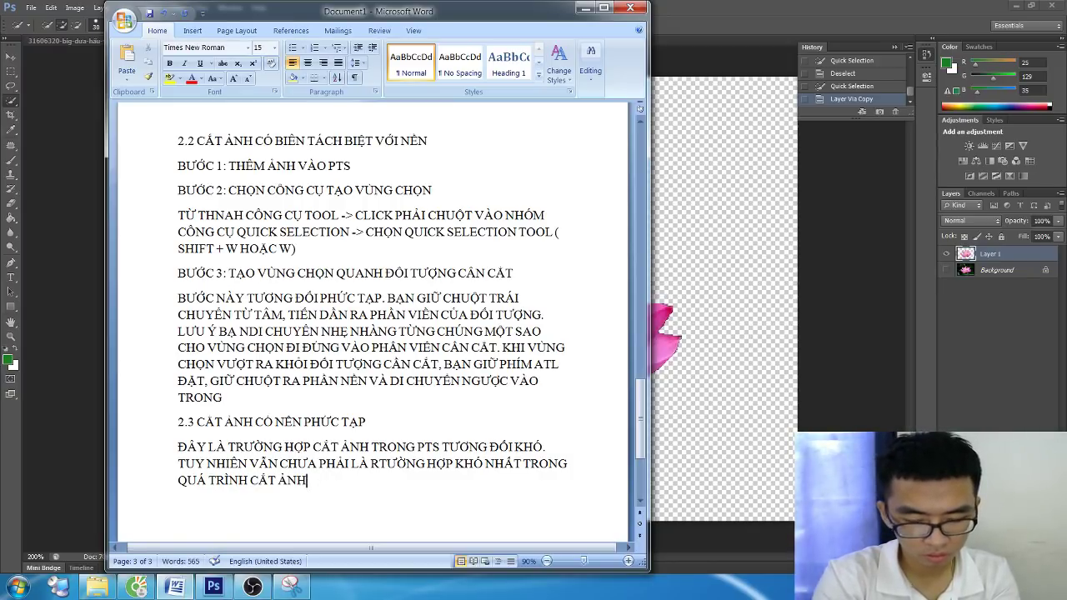
pyautogui.write('. NHỮNG BỨC')
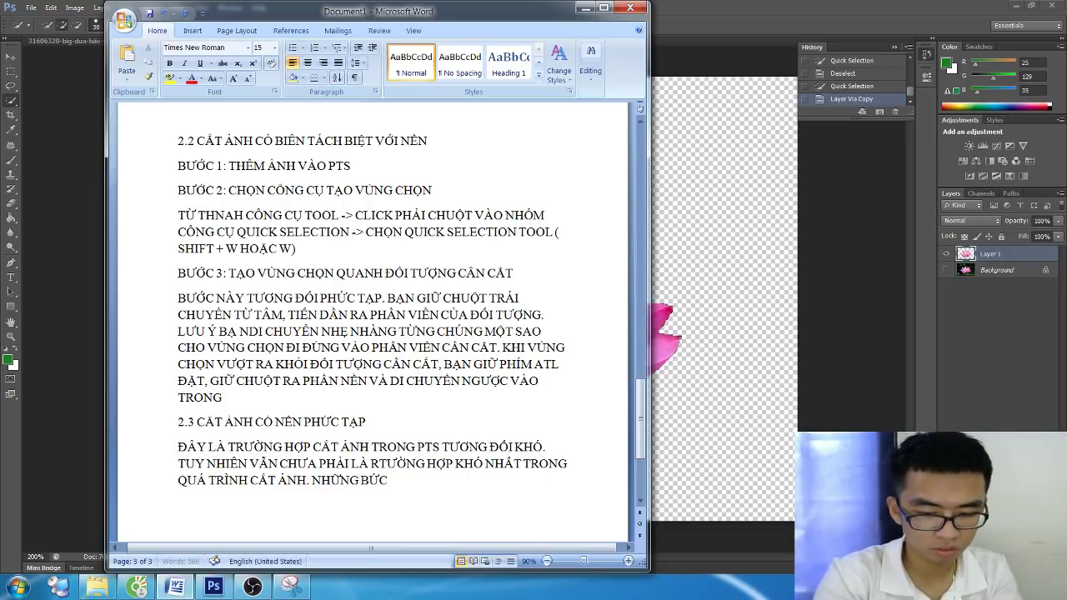
pyautogui.write(' A RNH')
pyautogui.write(' LỌA')
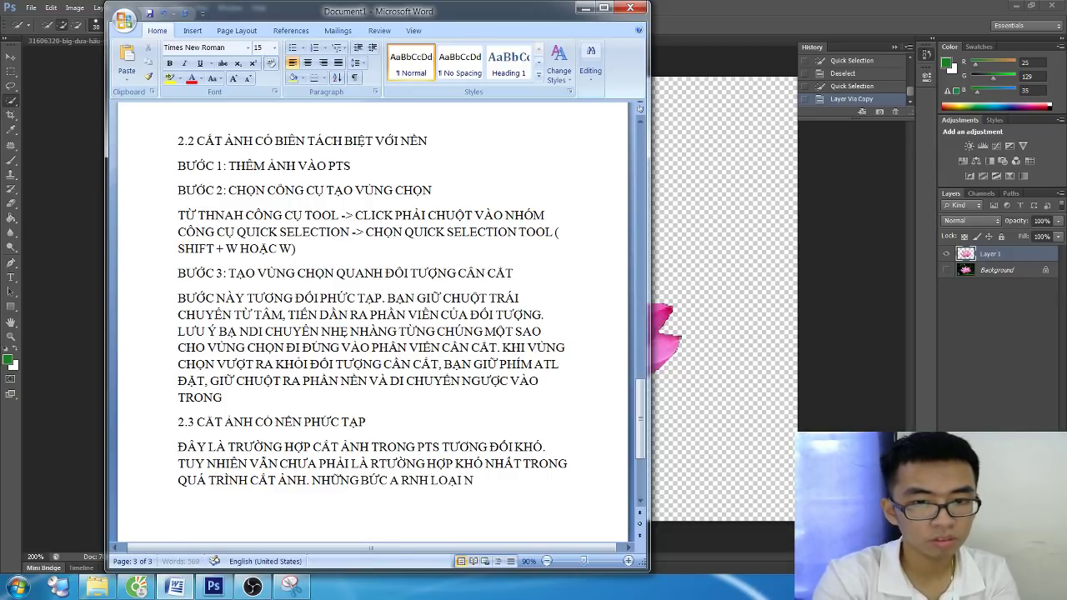
pyautogui.press('BackSpace')
pyautogui.press('BackSpace')
pyautogui.press('BackSpace')
pyautogui.write('Ả')
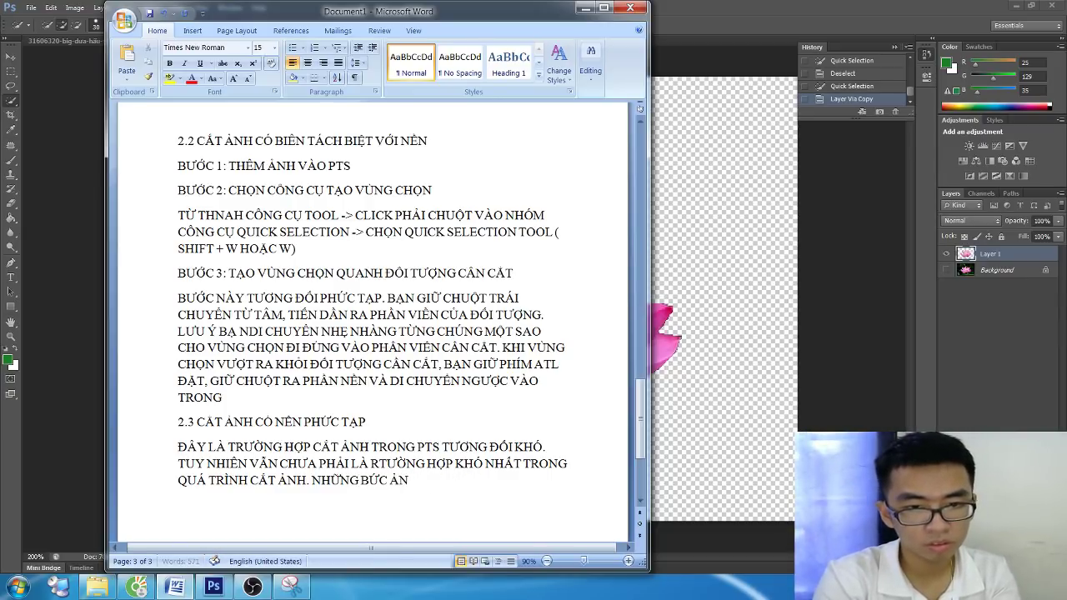
pyautogui.write('OẠI NÀY')
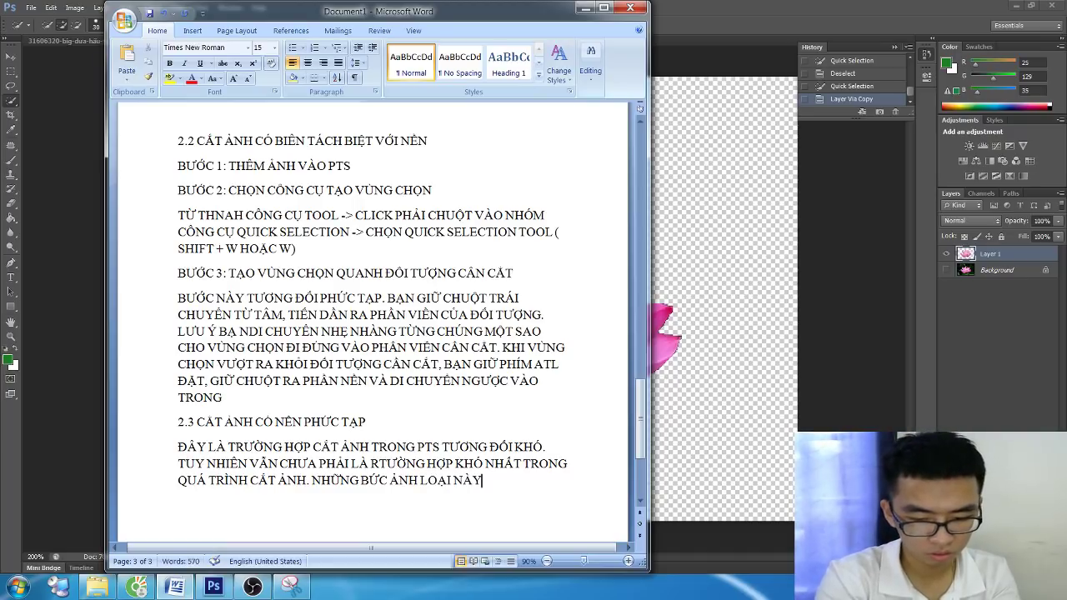
pyautogui.write(' CÓ NỀN HO')
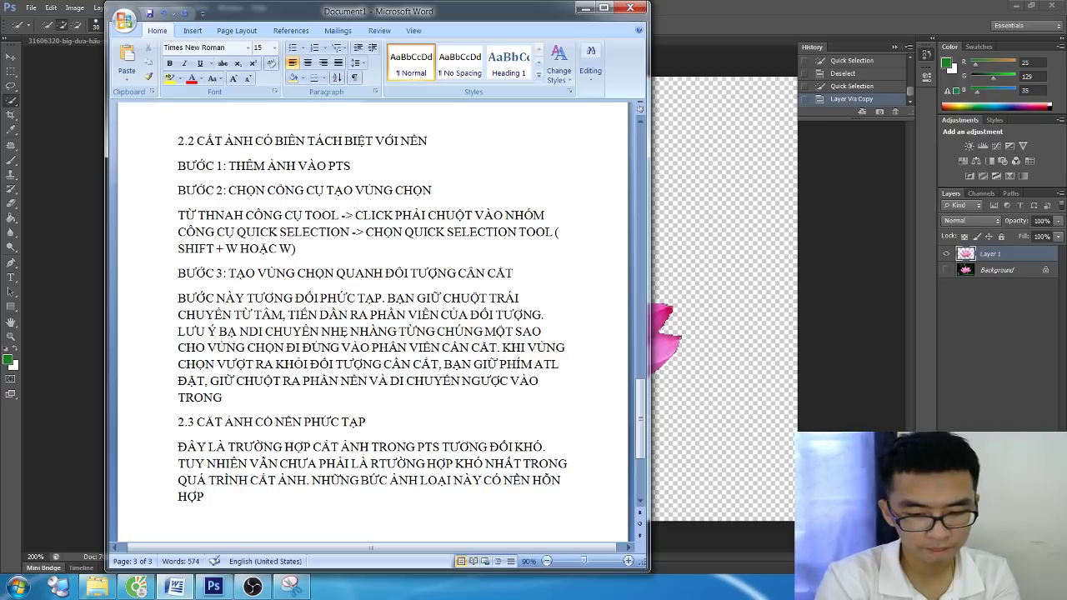
pyautogui.write('ỨC TẠP.')
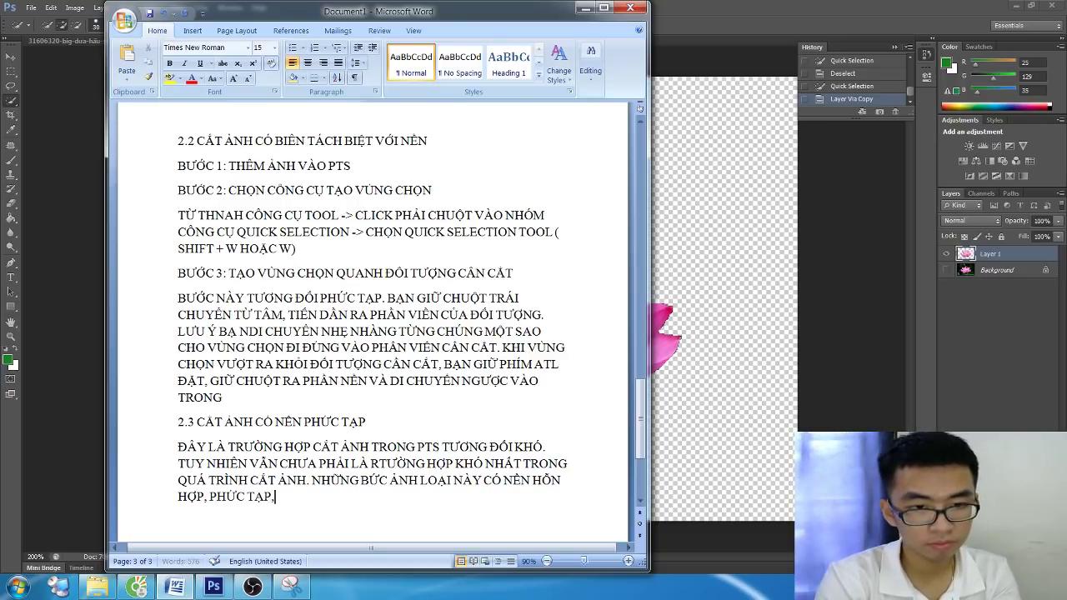
pyautogui.write(' ĐÔI KHI VI')
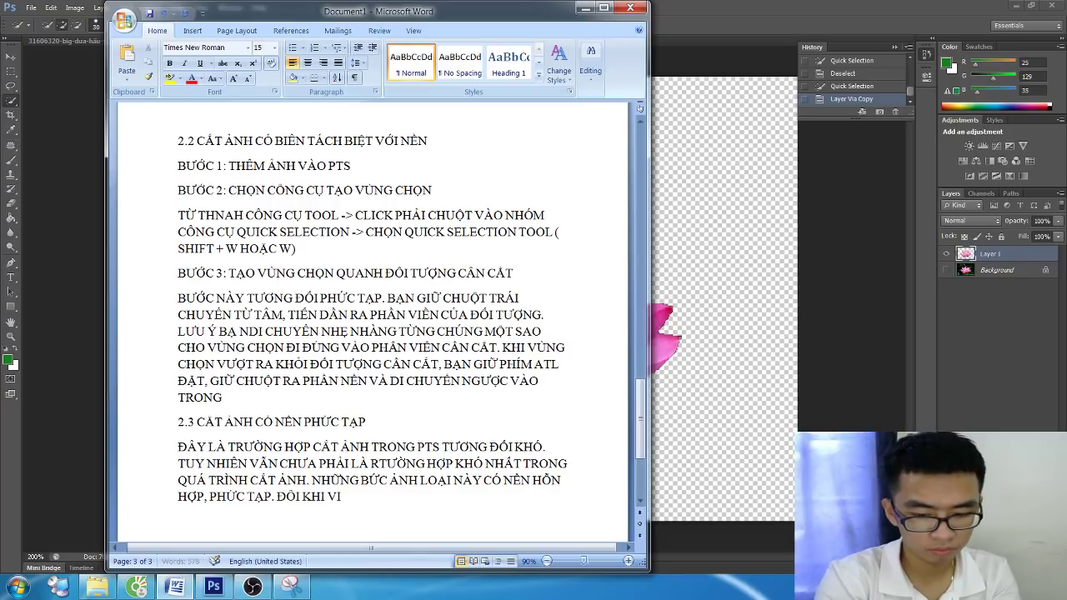
pyautogui.write('ÊN CỦA ẢNH VÀ NỀN CÓ CÙNG')
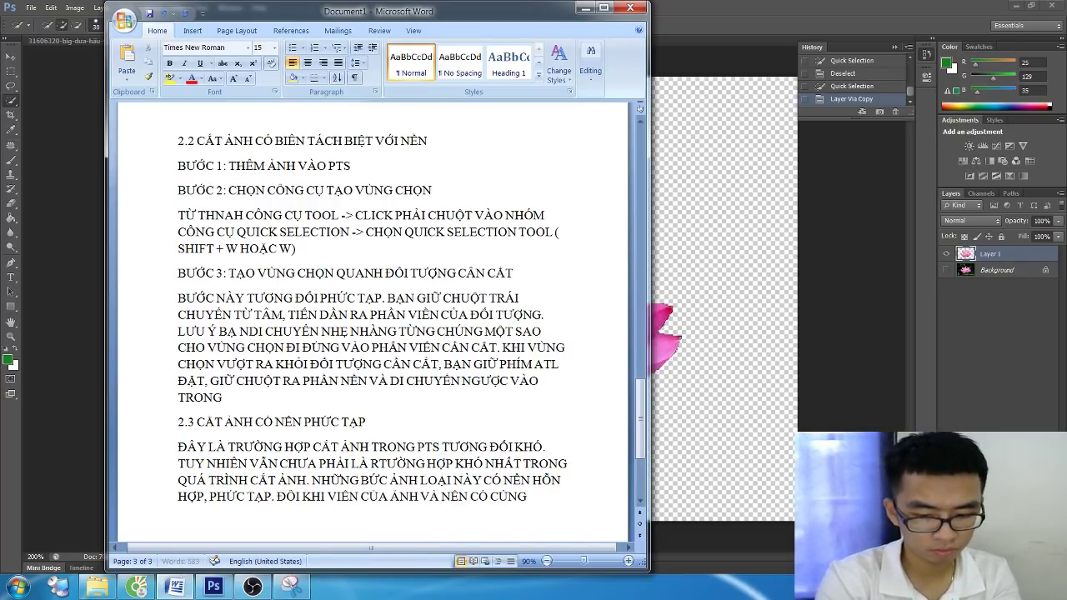
pyautogui.write('MÀU')
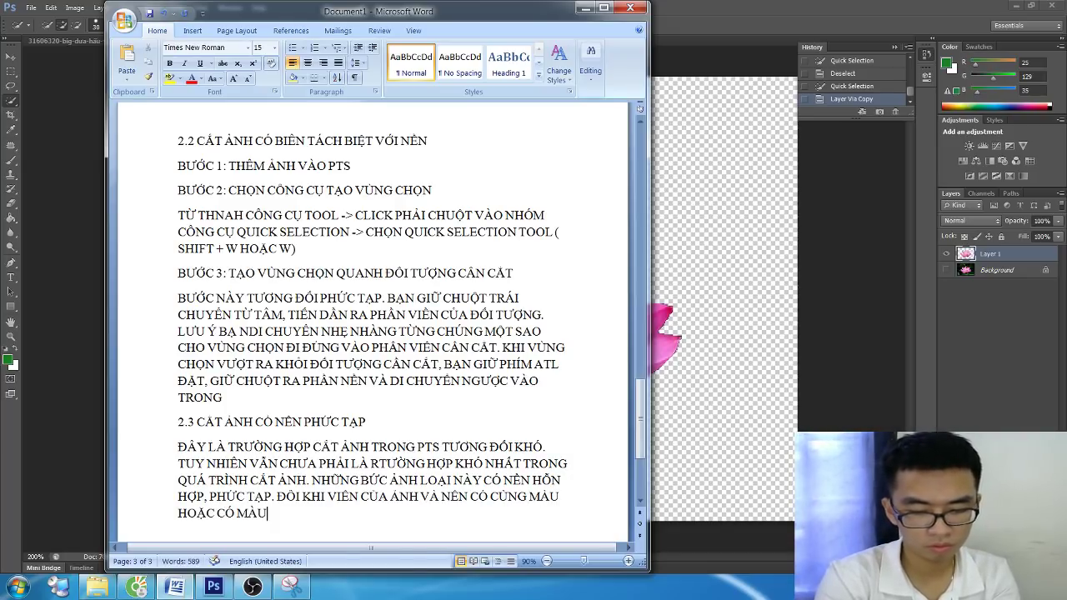
pyautogui.write(' HOA GẦN GIỐNG')
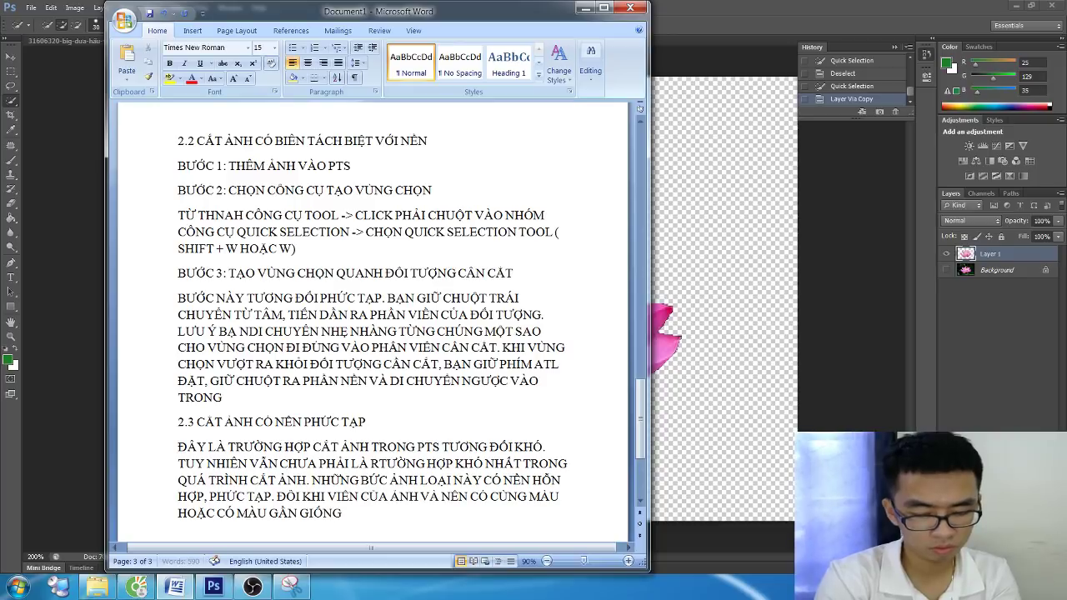
pyautogui.write(' NHAU. LÚC NÀY')
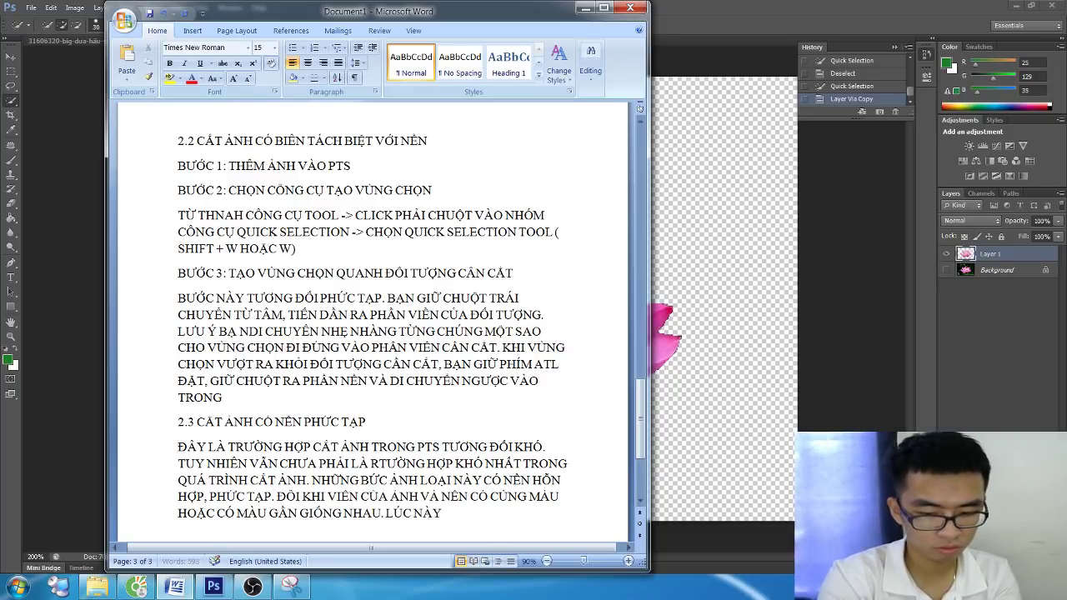
pyautogui.write(' 2 CÁCH LÀM ĐA')
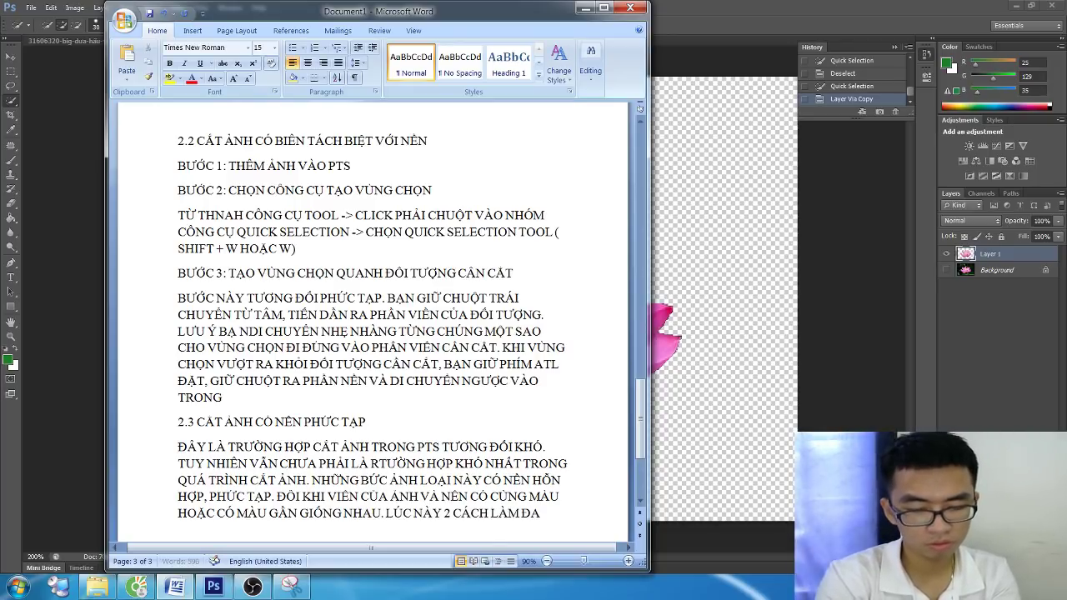
pyautogui.write(' NÊU')
pyautogui.write(' KO THỂ PHÁT HUY TA')
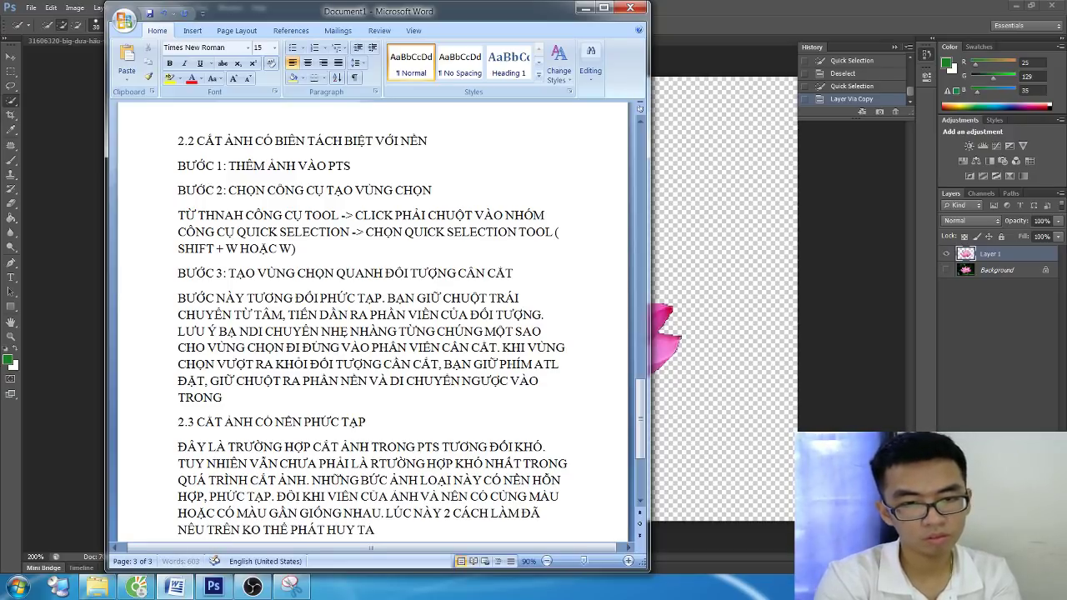
pyautogui.press('BackSpace')
pyautogui.write('ÁC DỤNG')
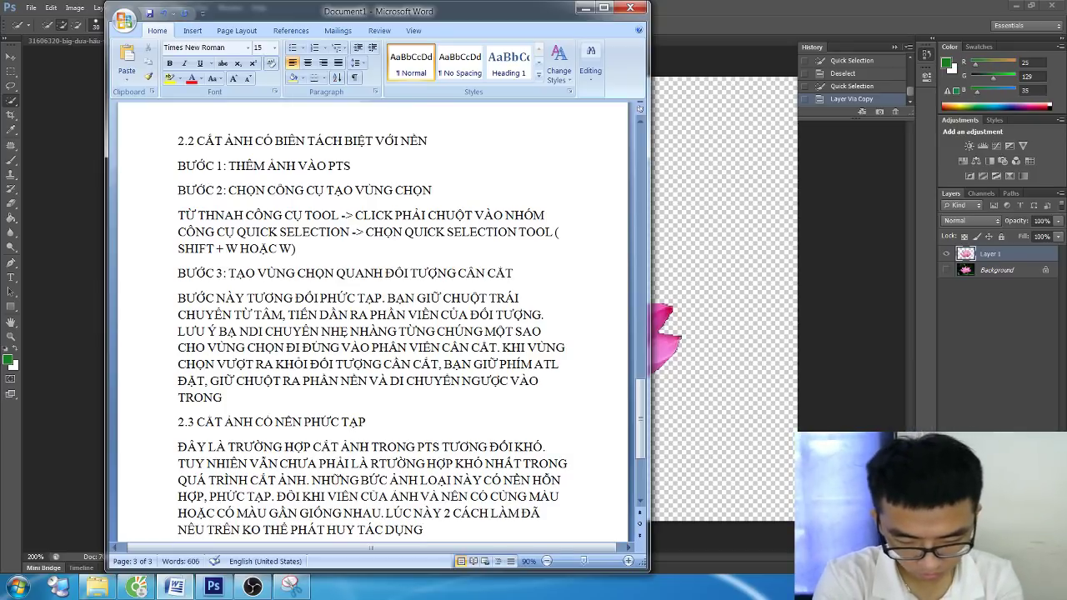
pyautogui.scroll(-1, 372, 325)
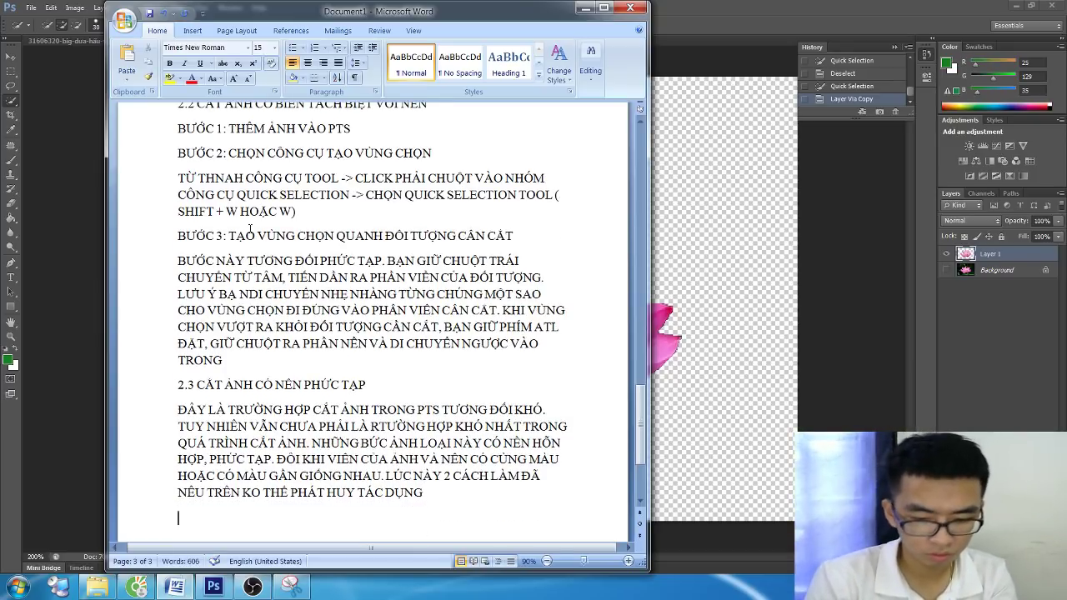
# Begin a paragraph 'ĐỂ CÓ ĐƯỢC NÉT CẮT MỀM VÀ MỊN, TA CŨ…' about using the Pen Tool
pyautogui.scroll(-2, 373, 325)
pyautogui.scroll(-1, 373, 325)
pyautogui.press('Return')
pyautogui.write('ĐỂ')
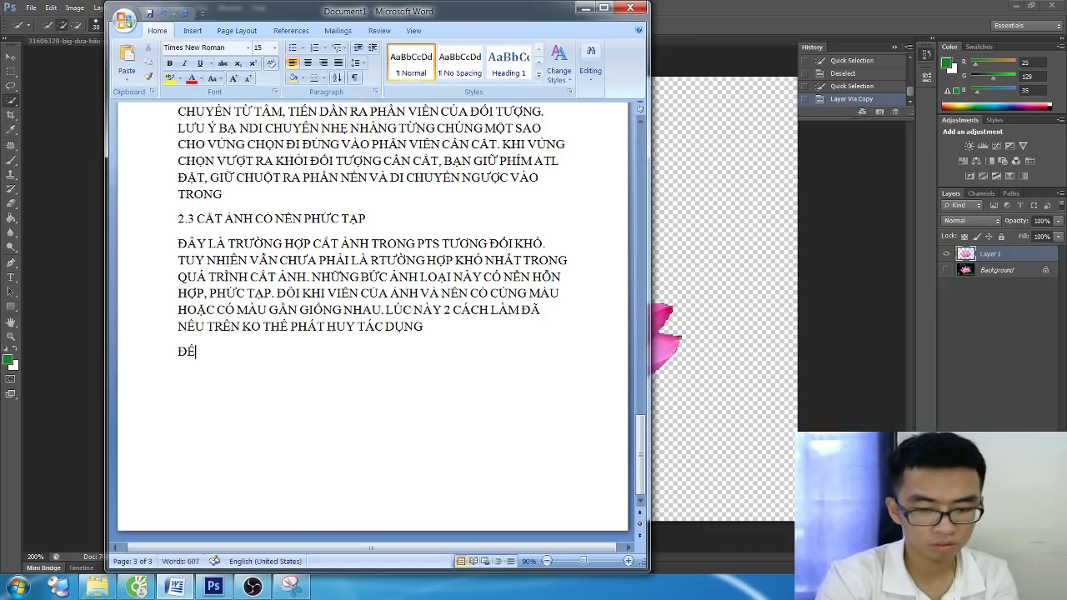
pyautogui.write(' CÓ ĐƯỢC NÉT')
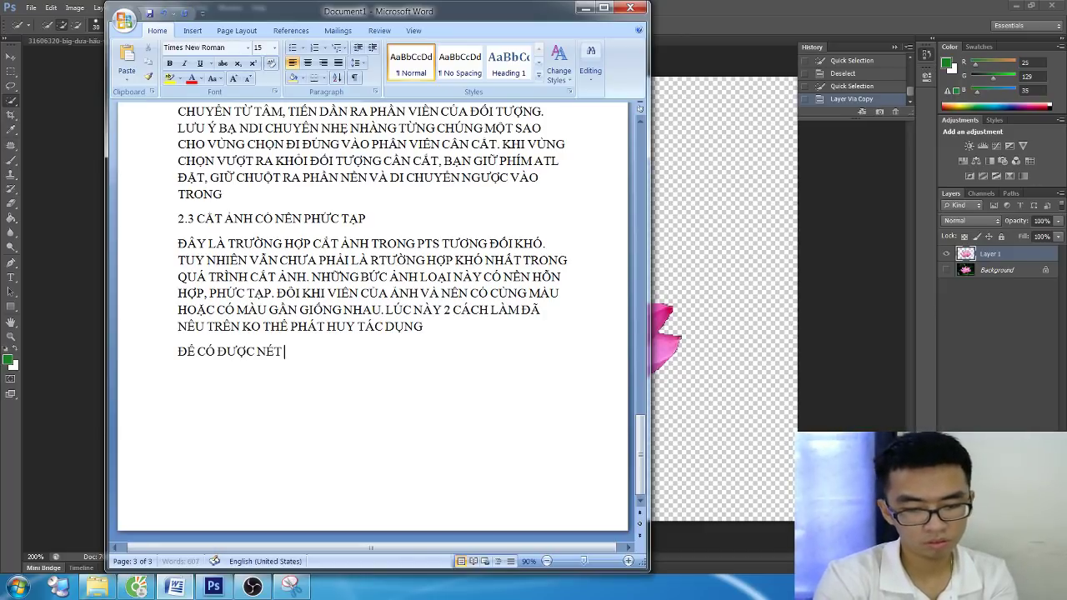
pyautogui.write(' CẮT MỀM')
pyautogui.write(' VÀ MIN')
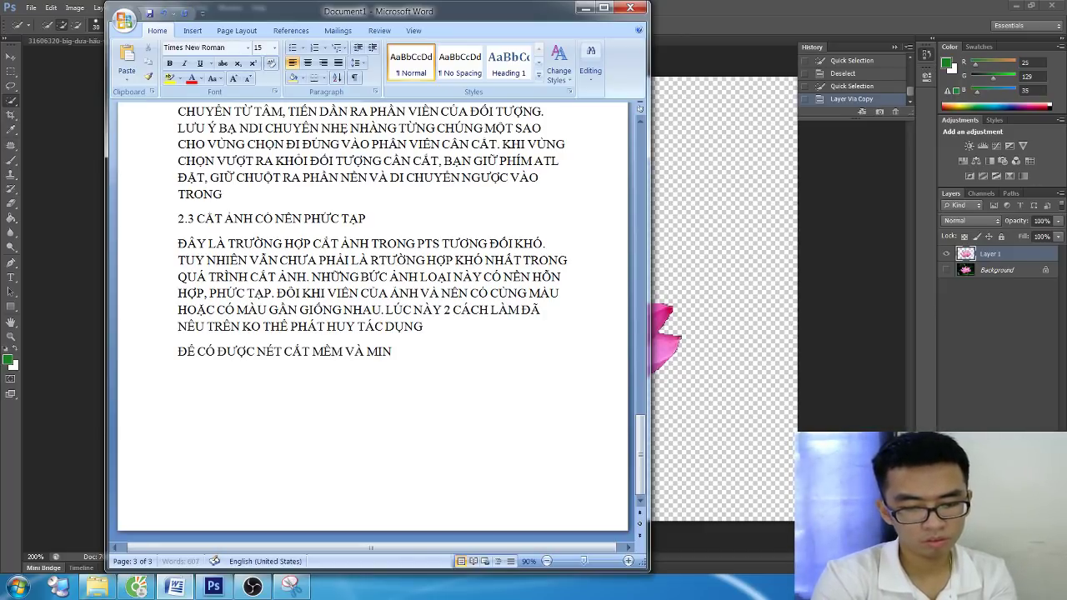
pyautogui.press('BackSpace')
pyautogui.press('BackSpace')
pyautogui.write('ỊN, NUOI')
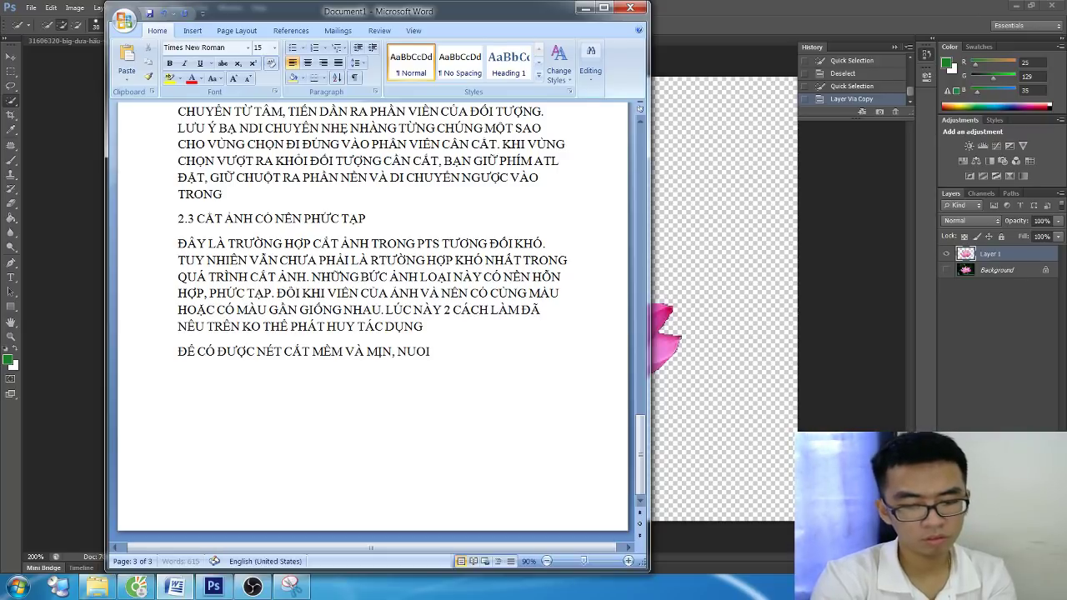
pyautogui.press('BackSpace')
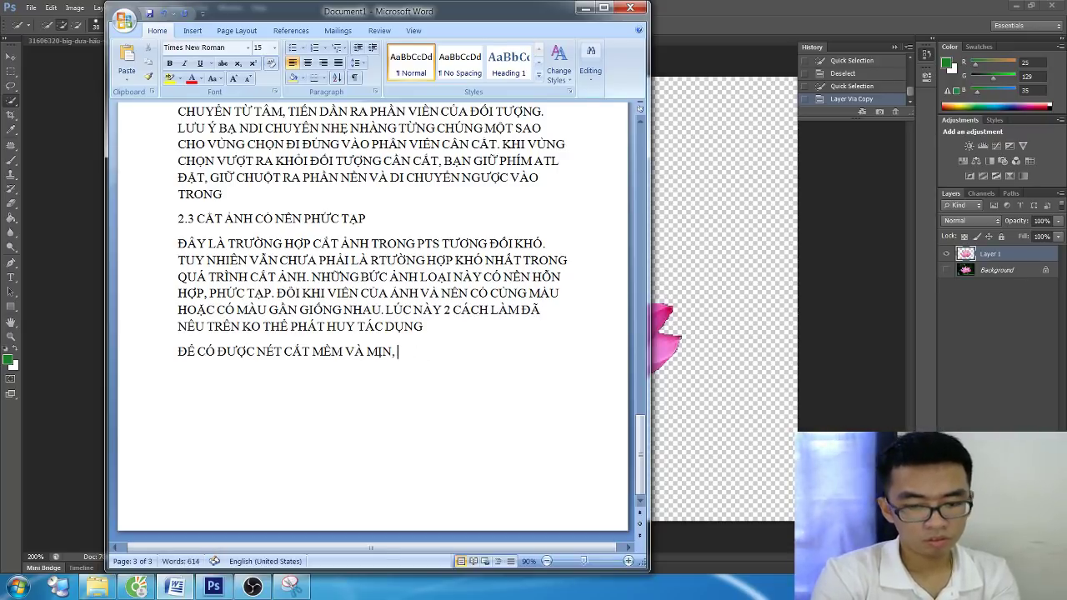
pyautogui.write('TA CŨ')
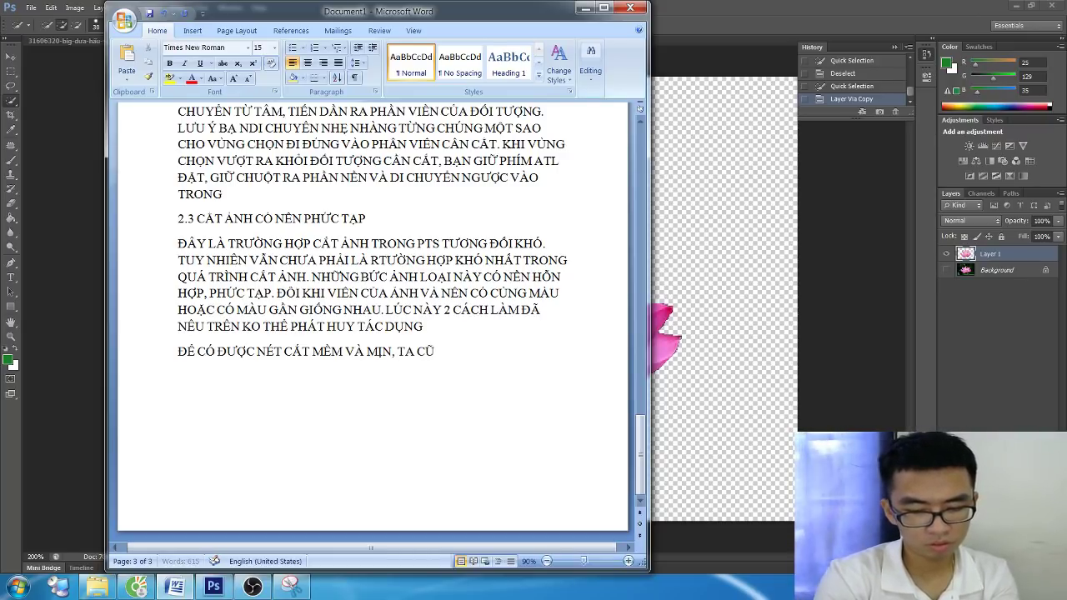
pyautogui.write('NG THƯỜNG SỬ DỤ')
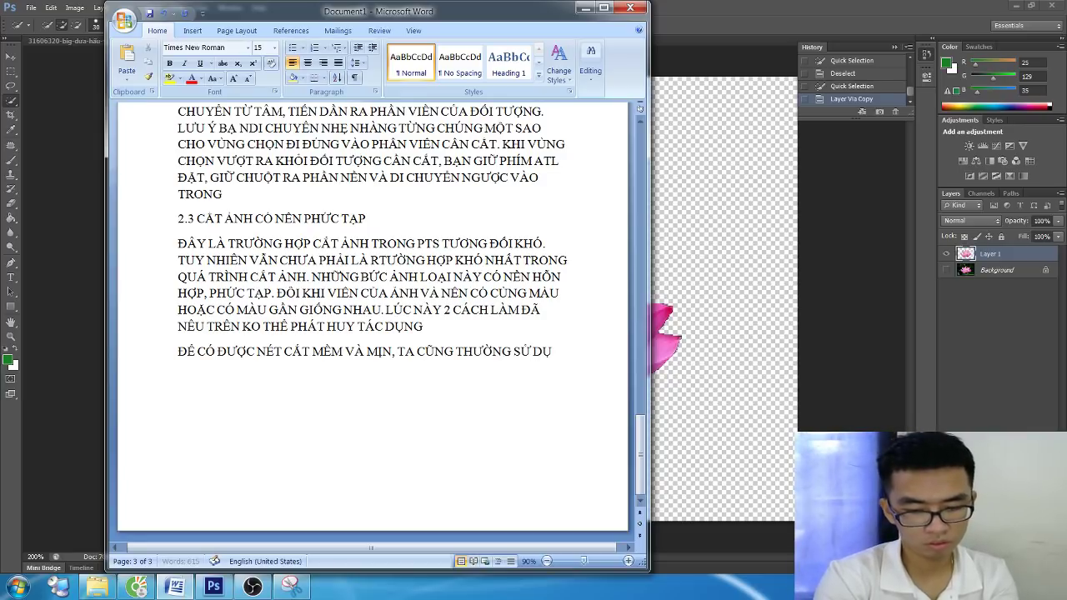
pyautogui.write('NG CÁCH NÀY. BẰNG CÁCH')
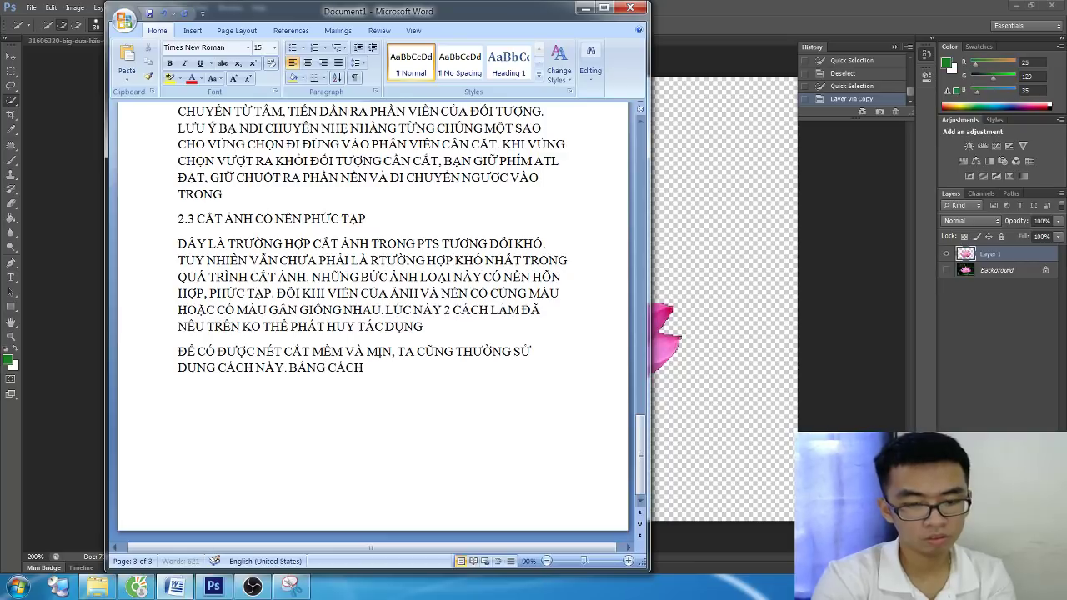
pyautogui.write('N TO')
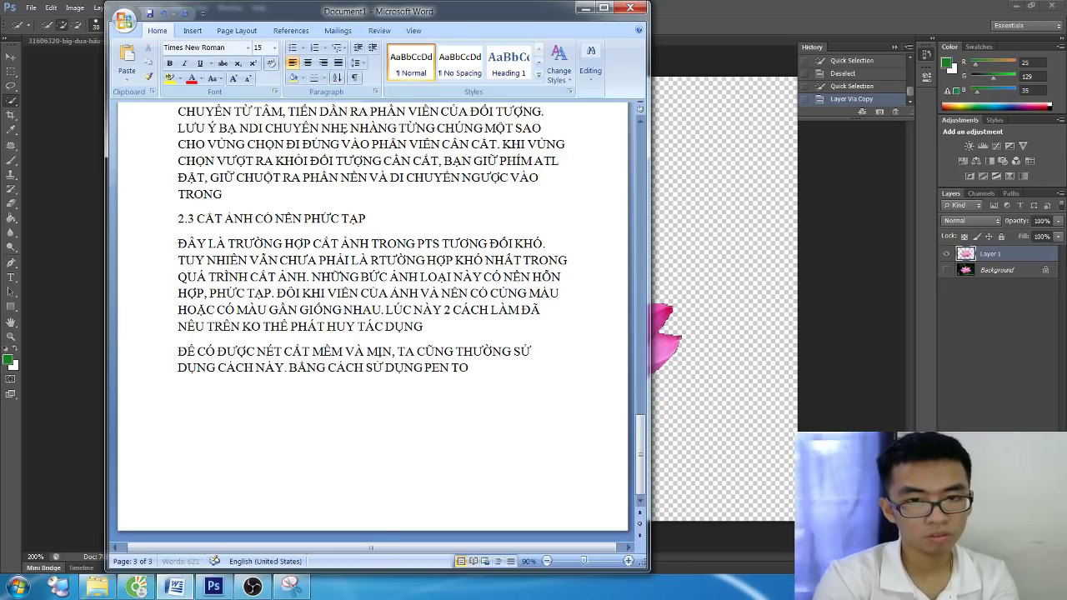
pyautogui.write('OL TRONG PTS.')
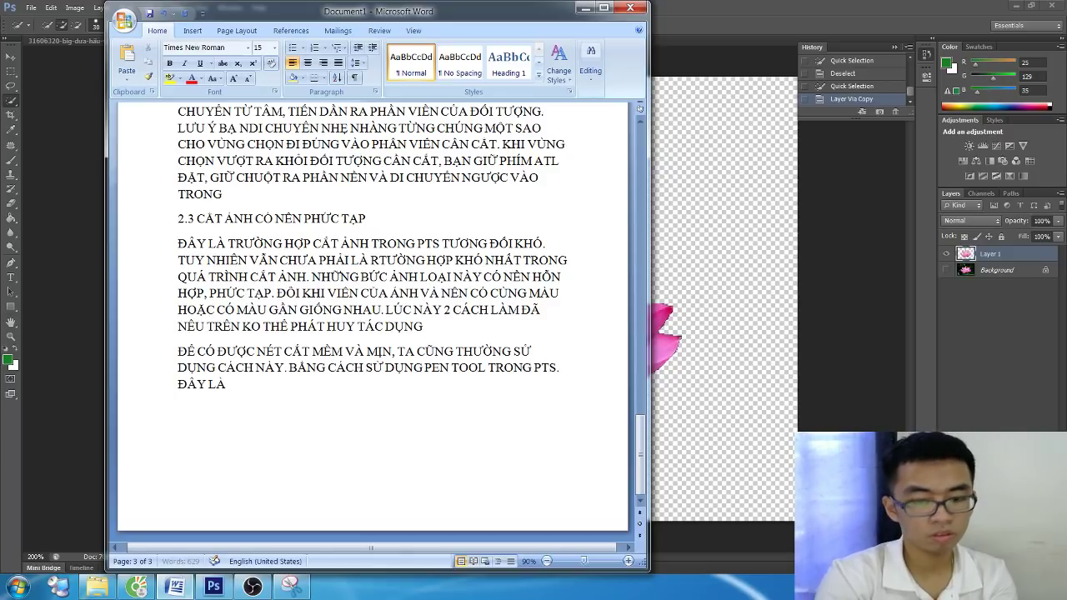
pyautogui.write('Ỹ THUẬTR CĂ')
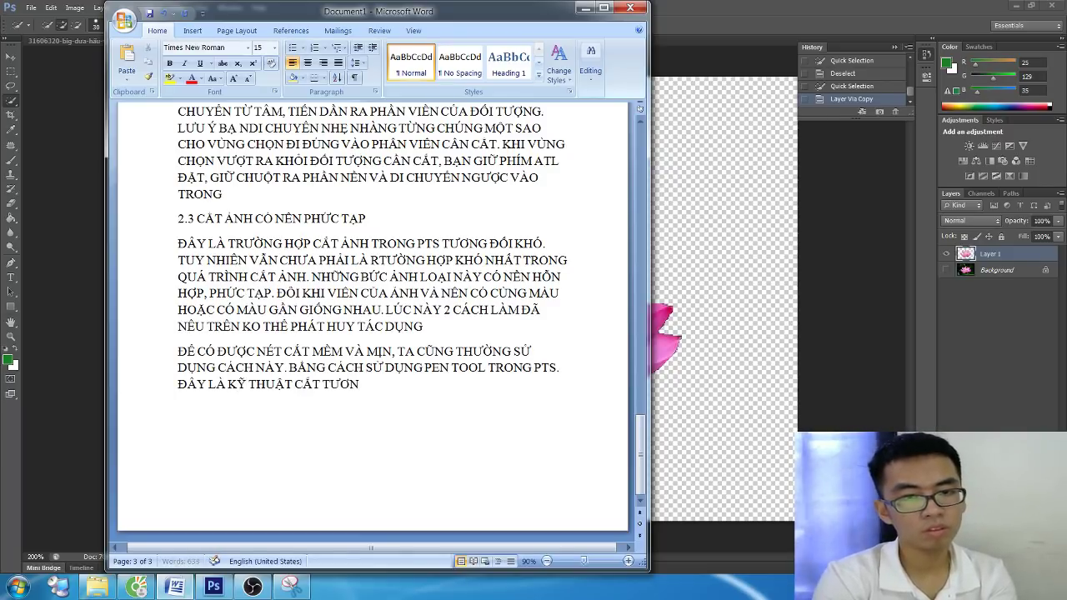
pyautogui.write(' KHÓ, CHÍNH VÌ VẬY')
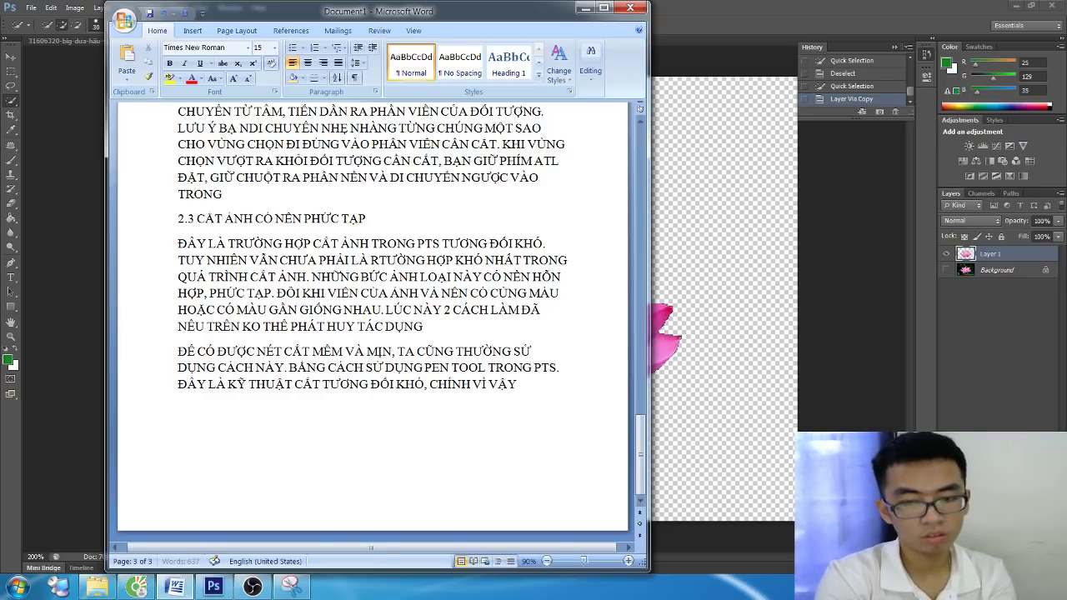
pyautogui.write('ẦN PH')
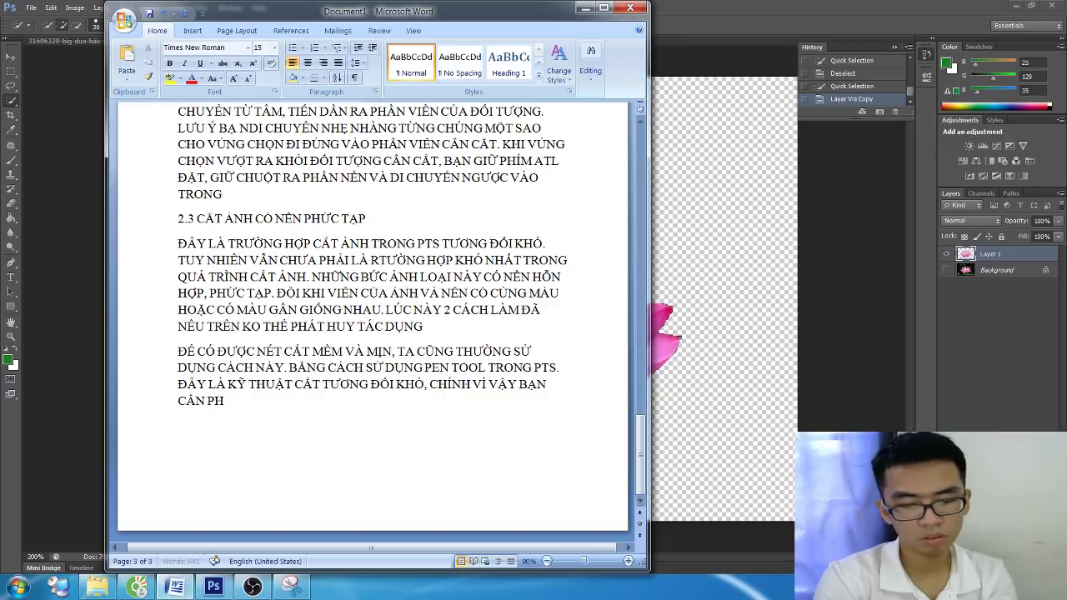
pyautogui.write('ỸY')
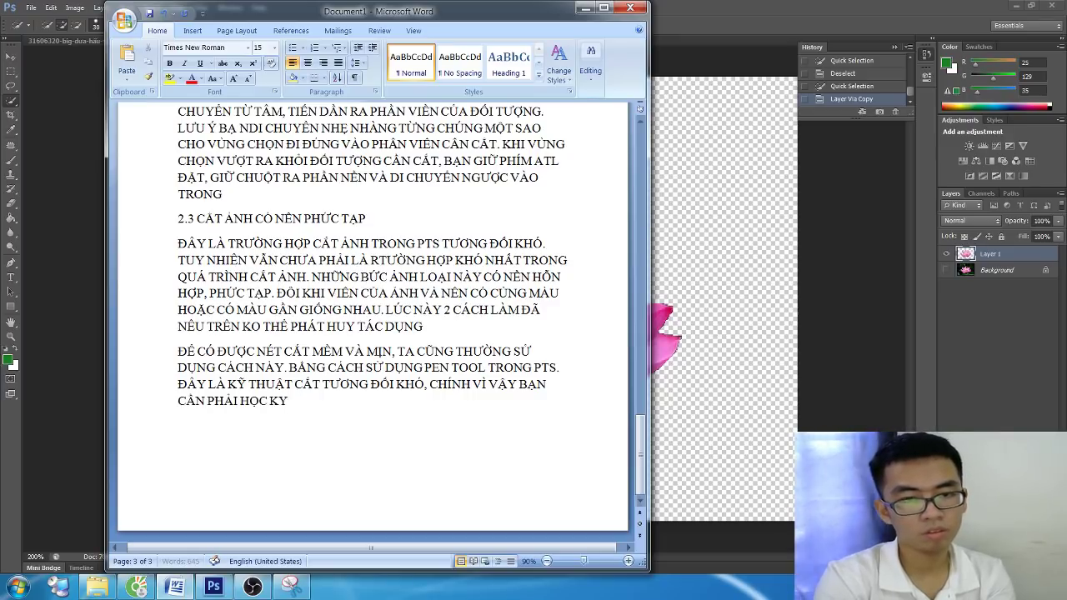
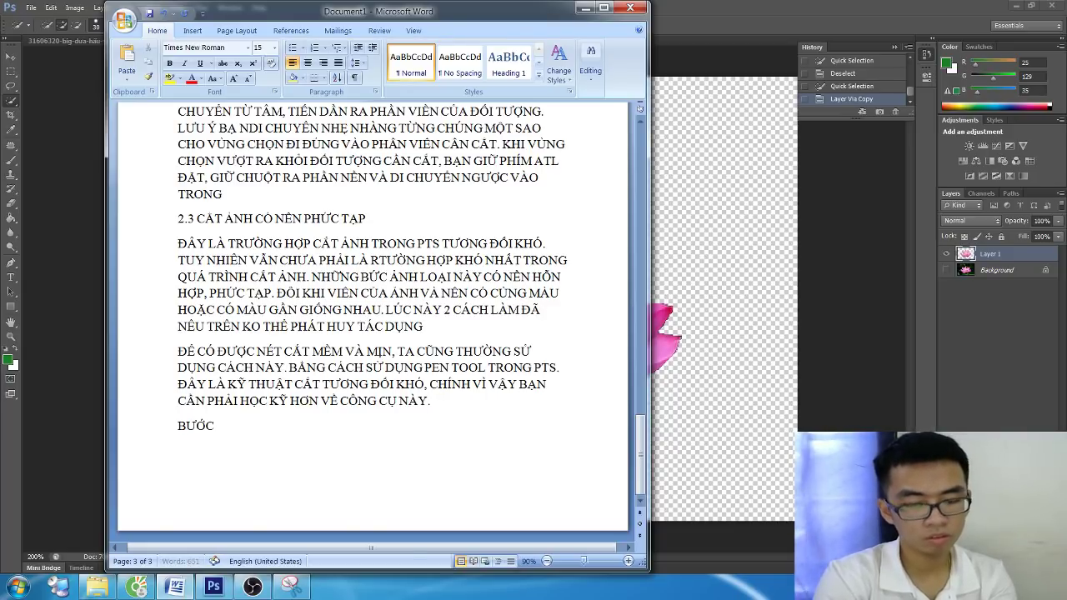
# Type the step 1 heading '1 THÊM ẢNH VÀO PTS' and copy the File -> Open instructions from page 1
pyautogui.write('1 THÊM ẢNH VÀO P')
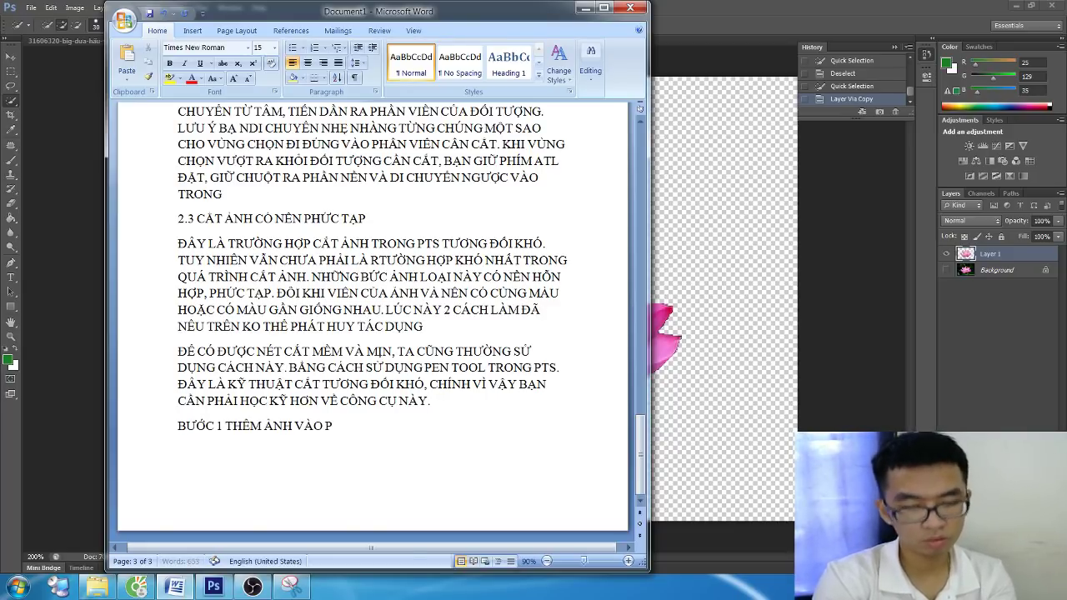
pyautogui.write('TS')
pyautogui.press('Return')
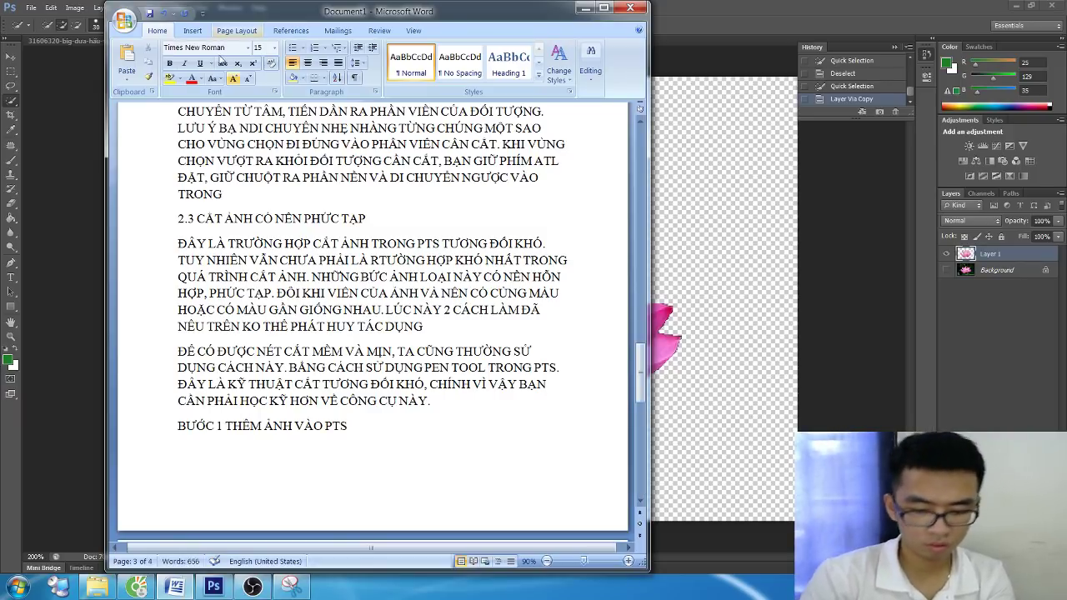
pyautogui.moveTo(641, 371)
pyautogui.mouseDown()
pyautogui.moveTo(642, 158)
pyautogui.moveTo(642, 177)
pyautogui.mouseUp()
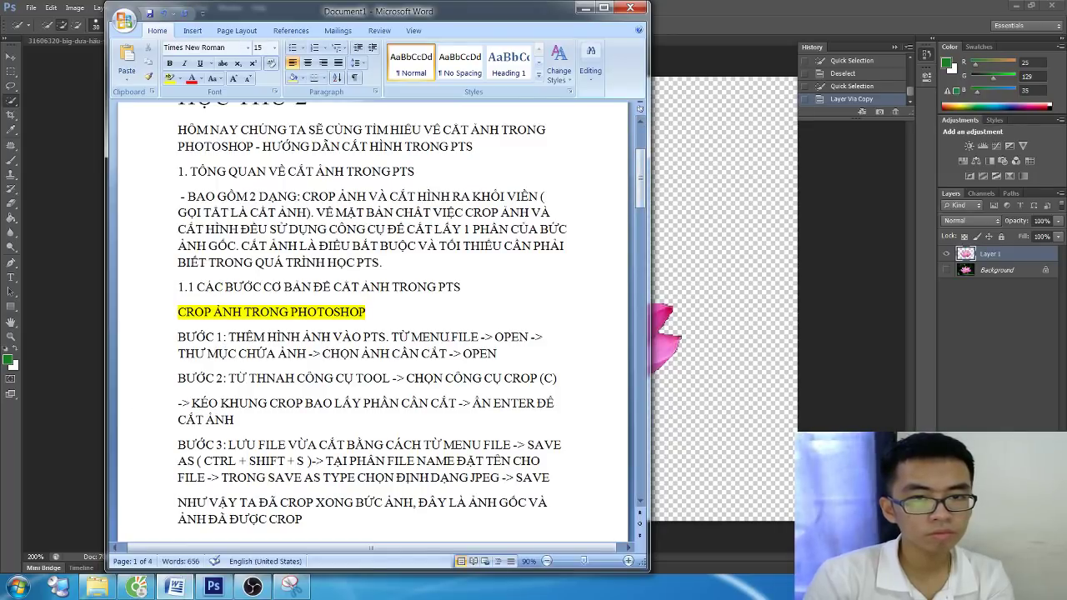
pyautogui.moveTo(392, 337); pyautogui.dragTo(497, 353)
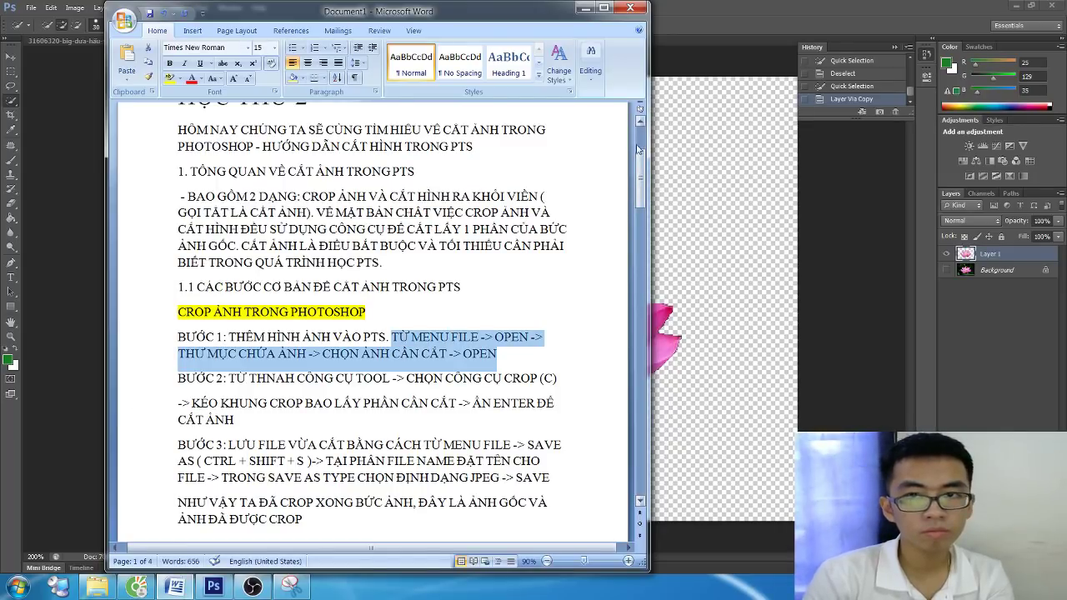
pyautogui.moveTo(641, 179)
pyautogui.mouseDown()
pyautogui.moveTo(648, 404)
pyautogui.moveTo(642, 384)
pyautogui.mouseUp()
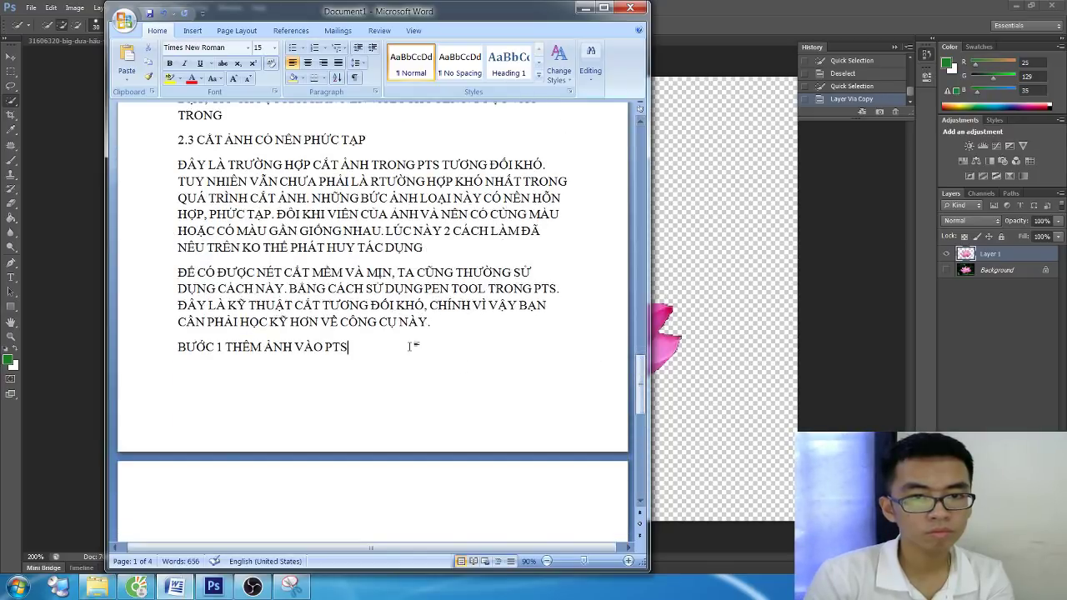
# Paste the File -> Open instructions after PTS with a colon, then begin a 'BƯỚC 2' line
pyautogui.write('TỪ MENU FILE -> OPEN -> THƯ MỤC CHỨA ẢNH -> CHỌN ẢNH CẦN CẮT -> OPEN')
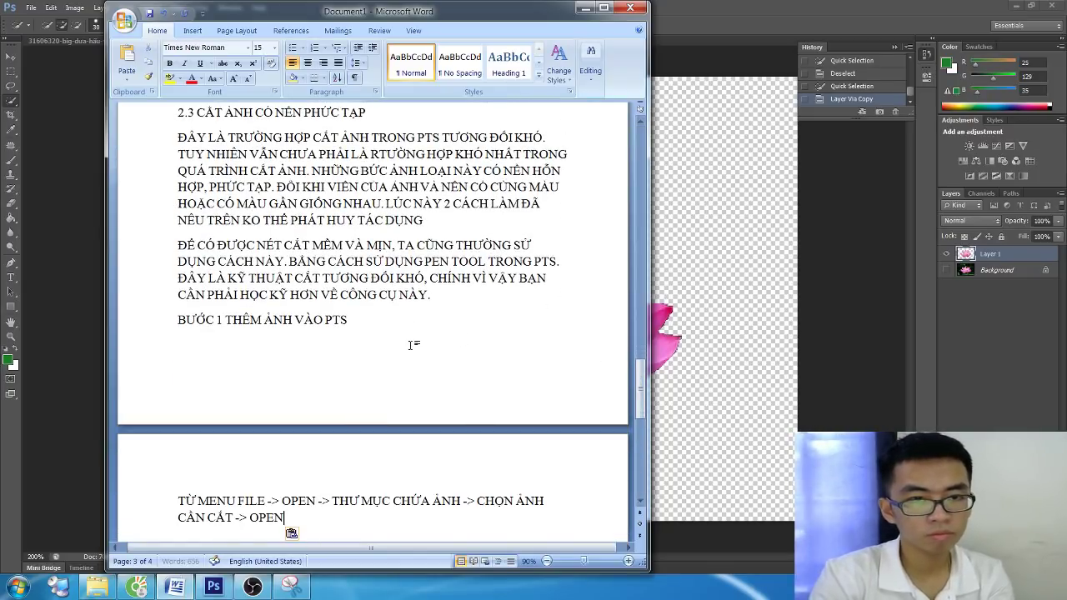
pyautogui.hotkey('ctrl', 'z')
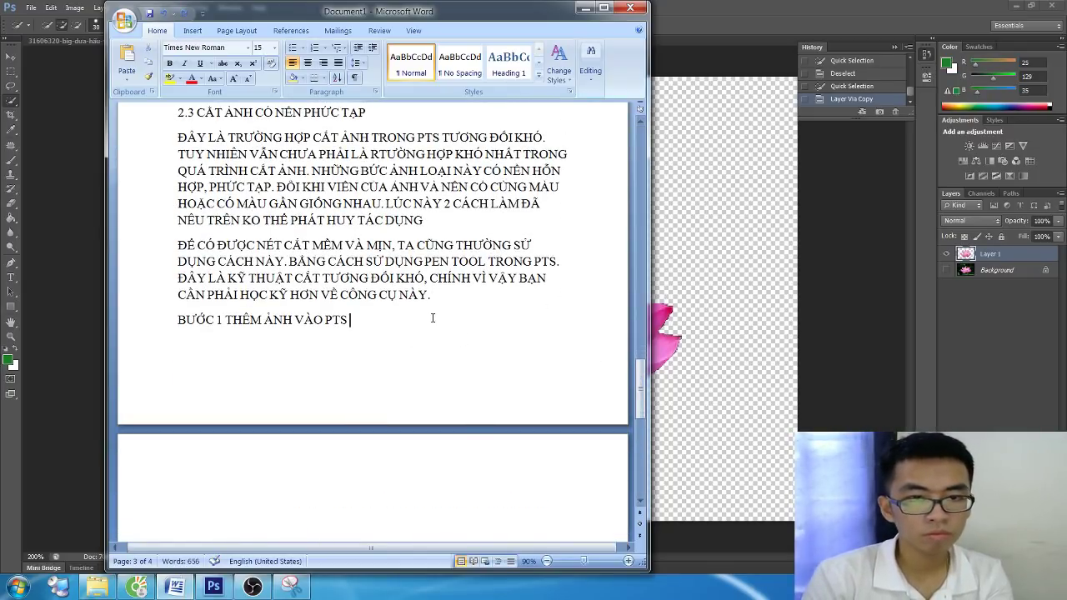
pyautogui.write('TỪ MENU FILE -> OPEN -> THƯ MỤC CHỨA ẢNH -> CHỌN ẢNH CẦN CẮT -> OPEN')
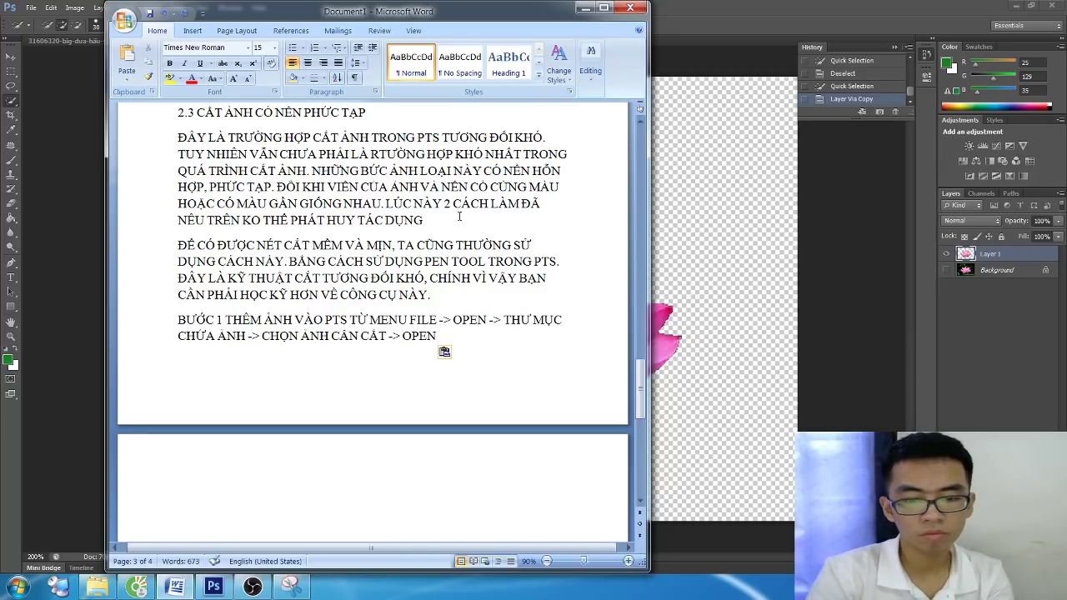
pyautogui.click(347, 319)
pyautogui.write(':')
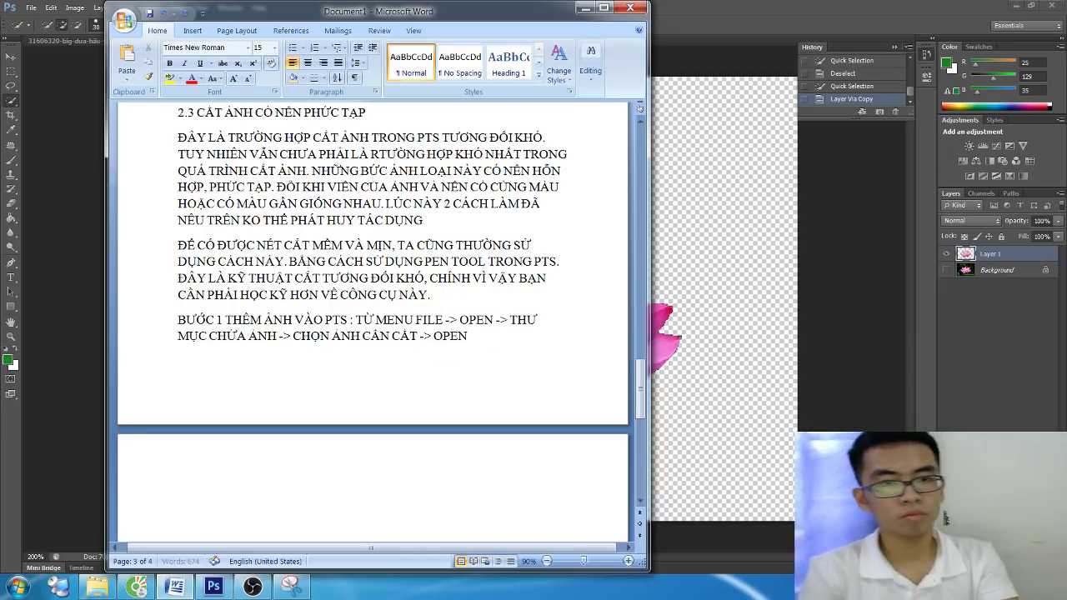
pyautogui.click(179, 500)
pyautogui.write('BƯỚC 2')
pyautogui.scroll(-3, 487, 335)
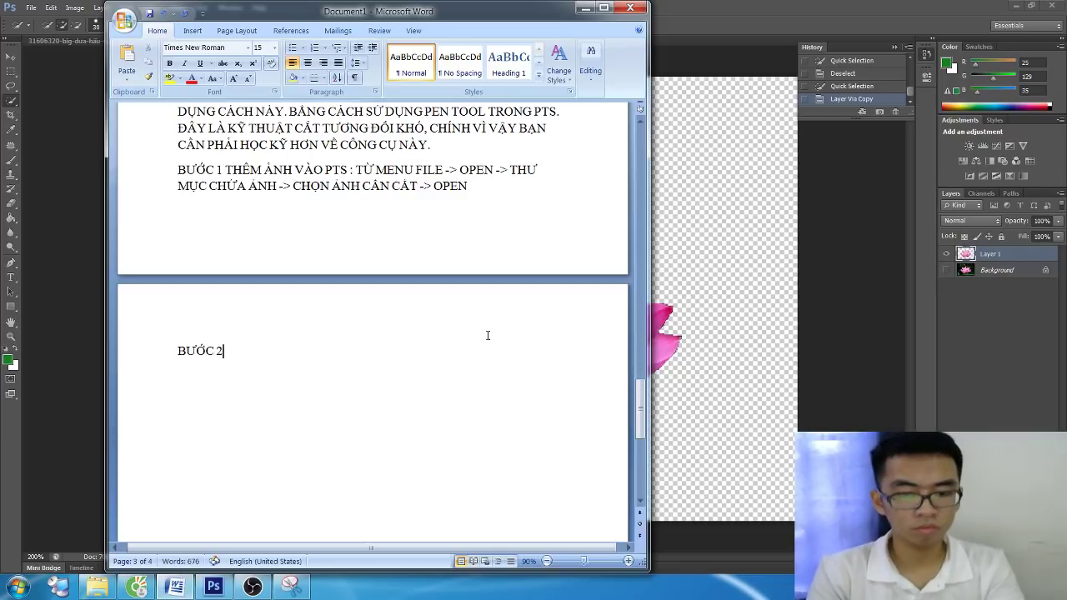
# Finish the 'BƯỚC 2:' label, then search Google Images for 'ẢNH GHẾ HỒ BƠI'
pyautogui.write(':')
pyautogui.click(136, 587)
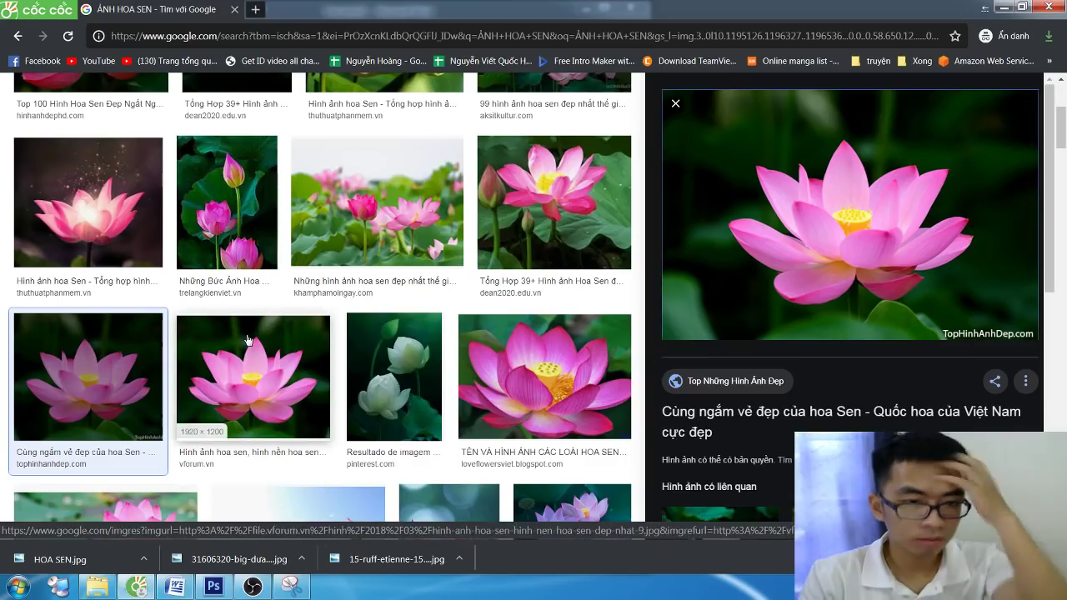
pyautogui.scroll(3, 296, 245)
pyautogui.moveTo(195, 101); pyautogui.dragTo(2, 109)
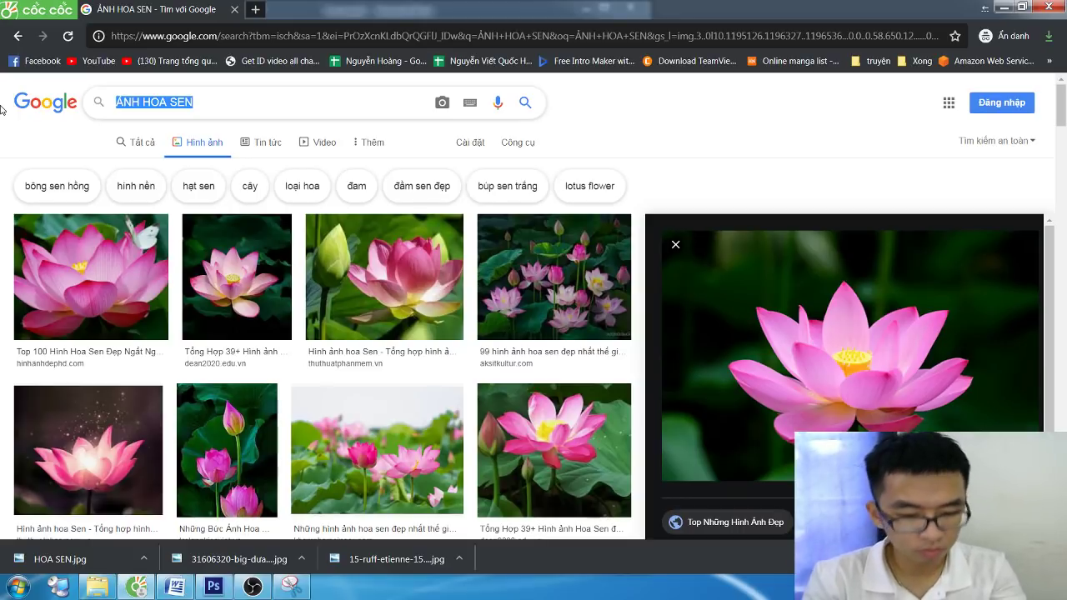
pyautogui.write('ÁNH')
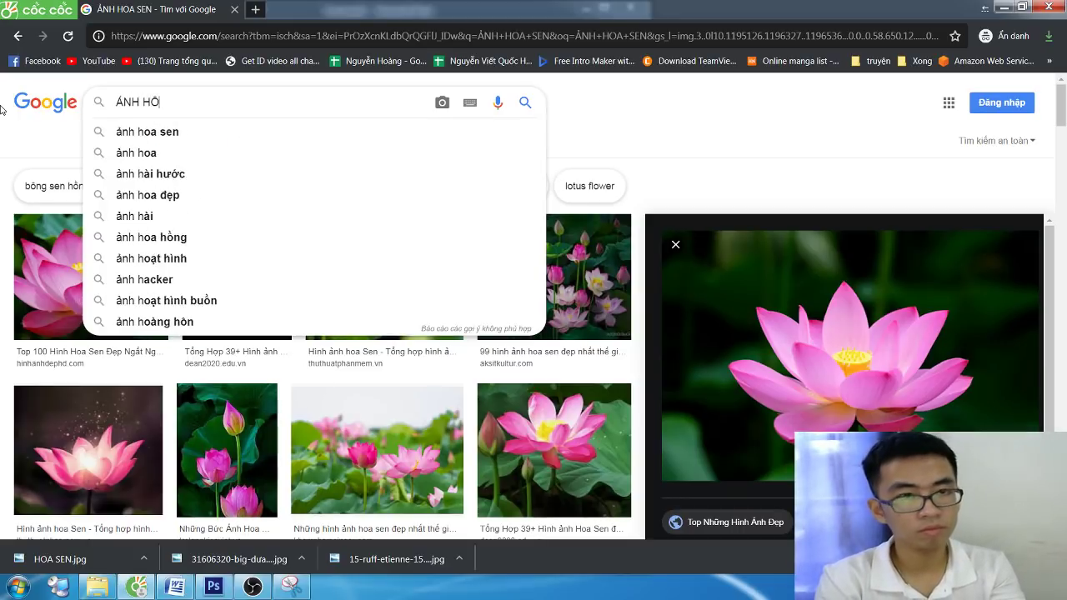
pyautogui.write('HỒ')
pyautogui.press('BackSpace')
pyautogui.press('BackSpace')
pyautogui.write('GHÉ HO')
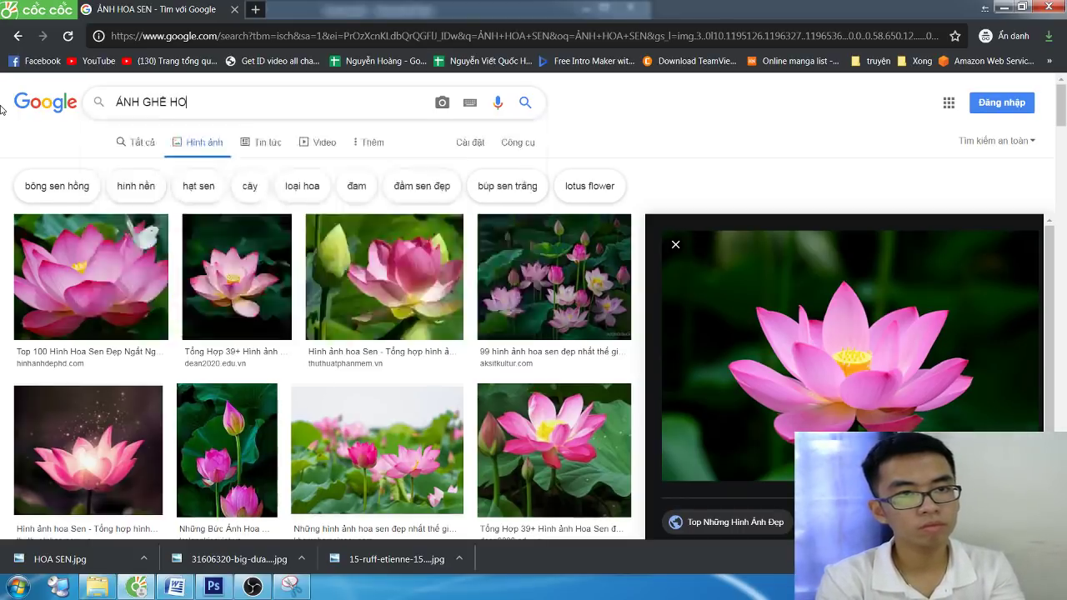
pyautogui.press('Return')
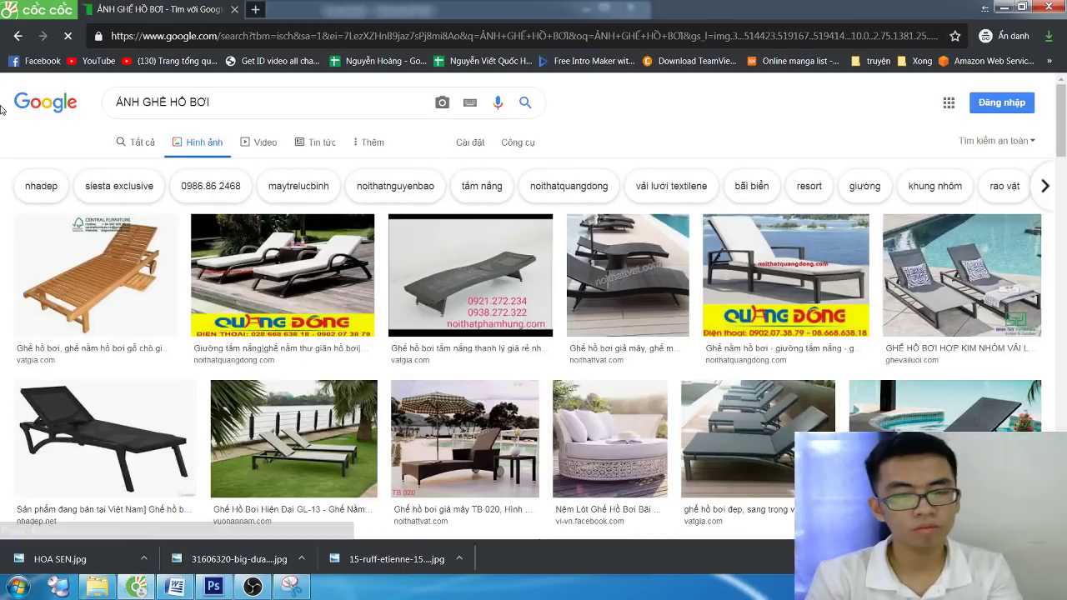
# Scroll through the pool-chair image results
pyautogui.scroll(-3, 573, 266)
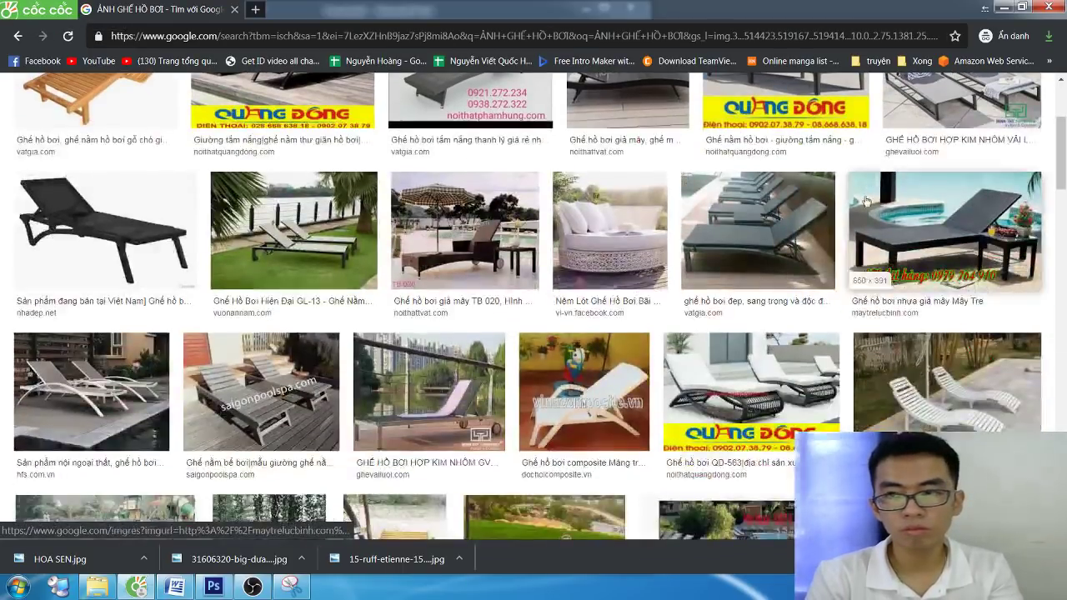
pyautogui.scroll(-3, 583, 265)
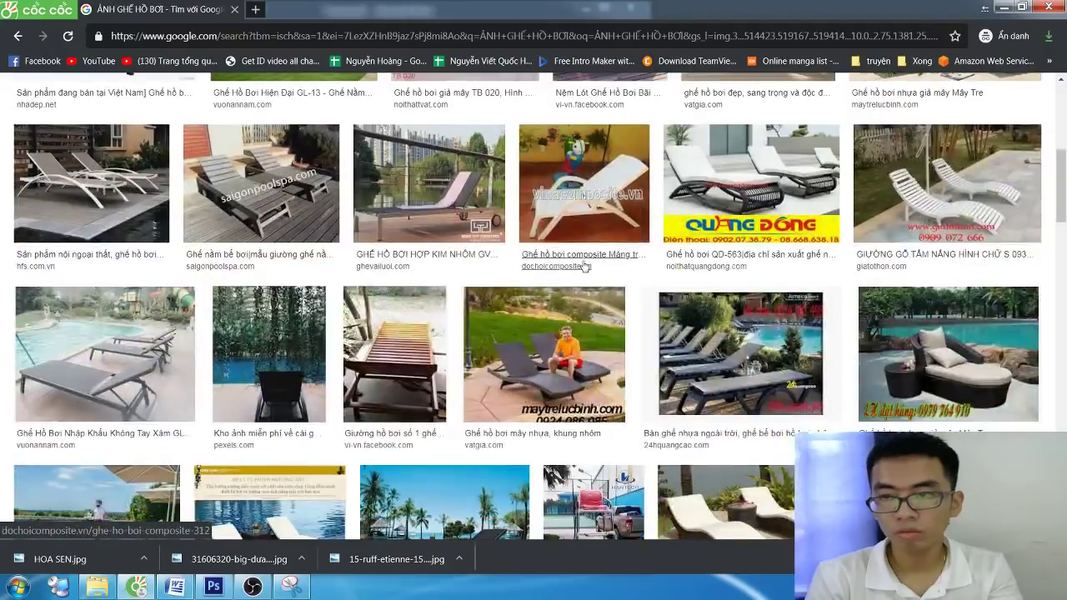
pyautogui.scroll(-3, 585, 267)
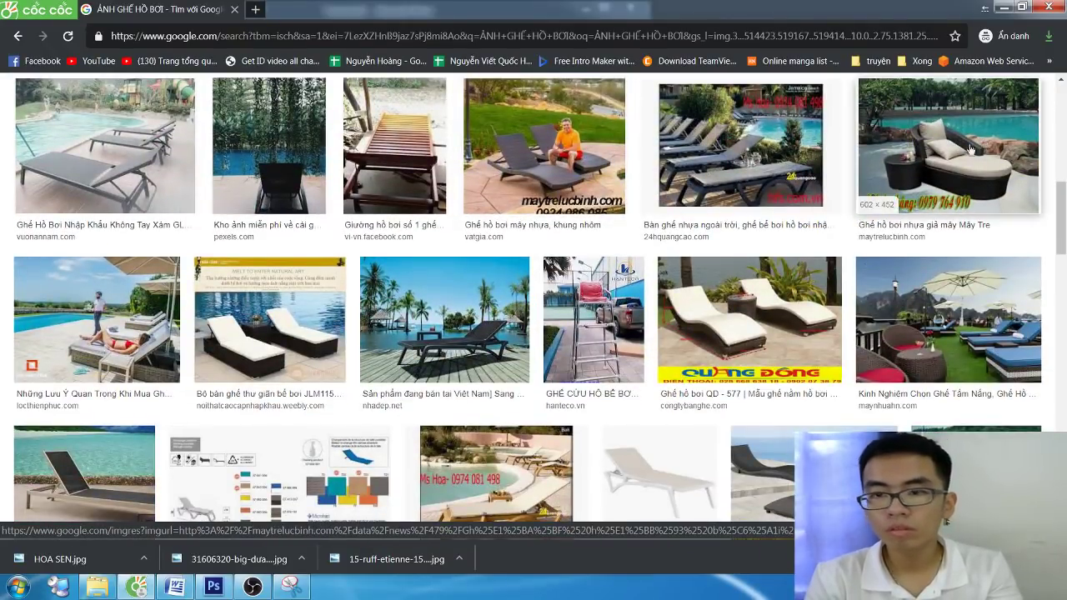
pyautogui.scroll(-2, 472, 273)
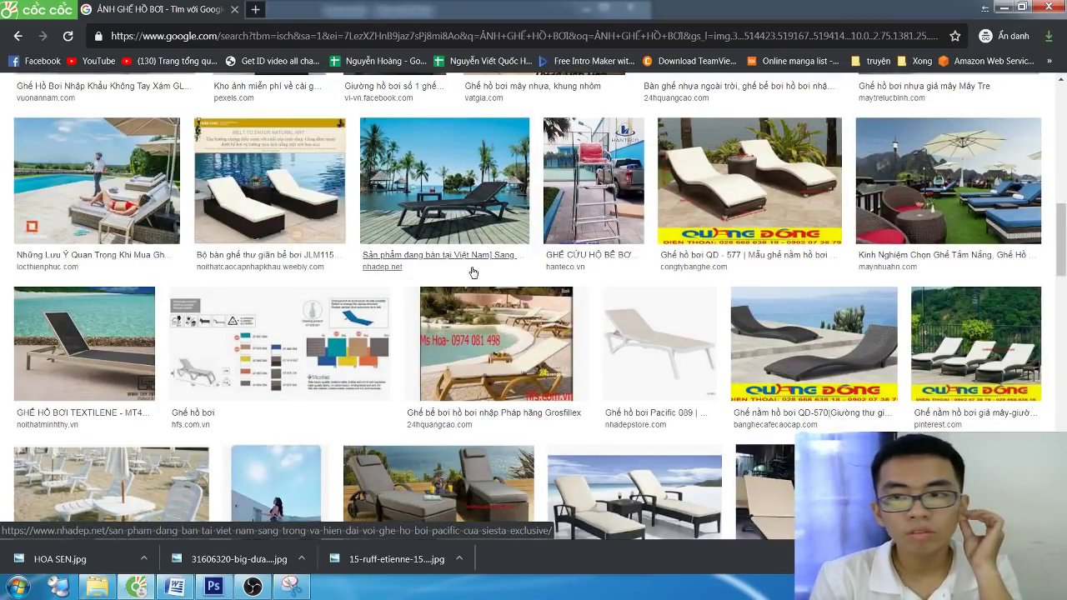
pyautogui.scroll(-2, 473, 272)
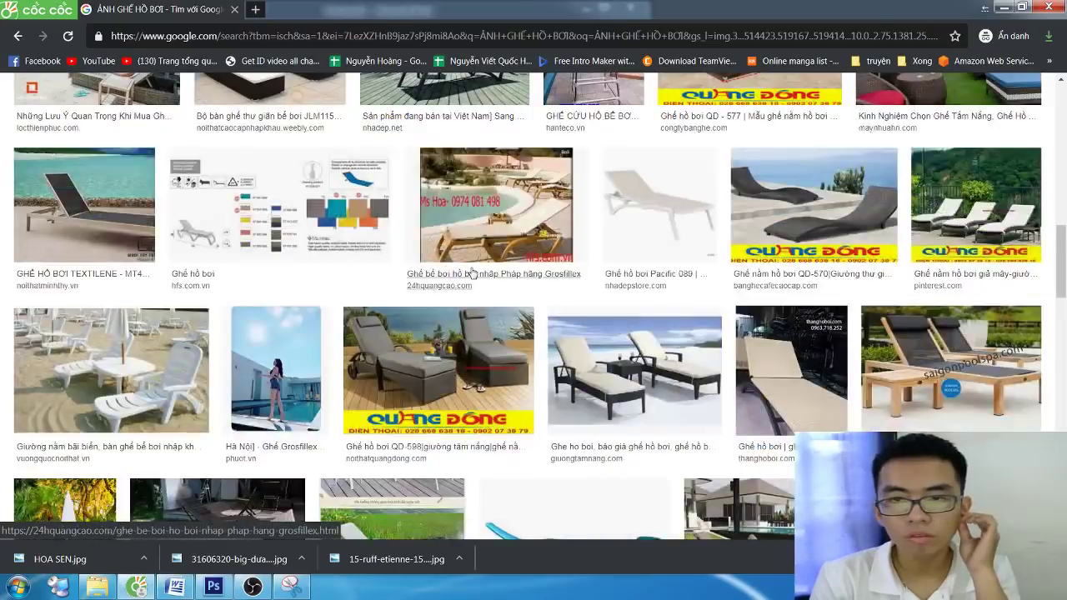
pyautogui.scroll(-2, 472, 273)
pyautogui.scroll(-4, 471, 276)
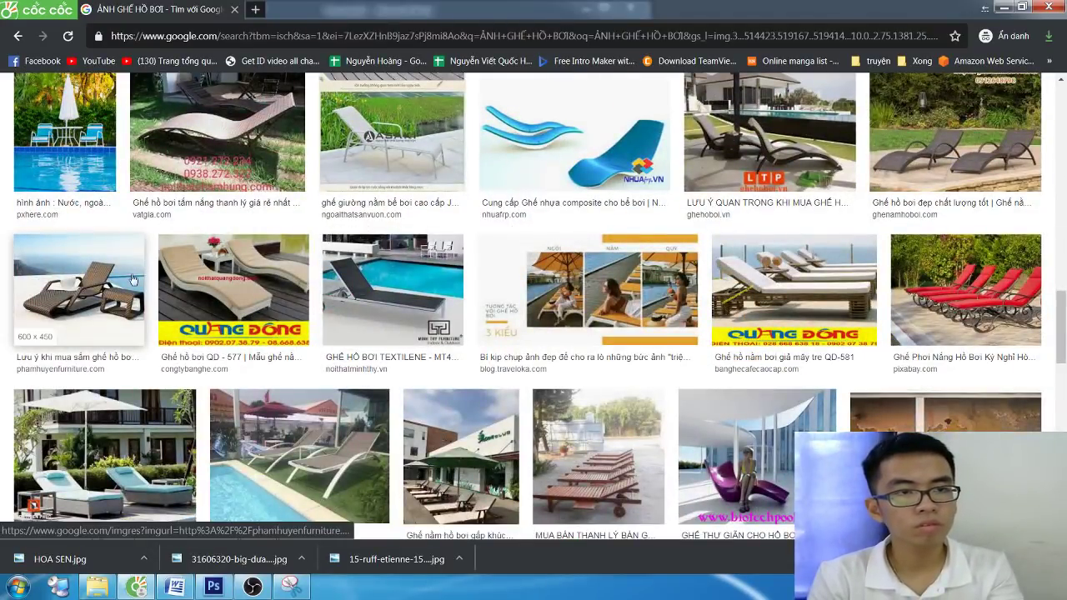
pyautogui.scroll(-4, 802, 287)
pyautogui.scroll(-3, 803, 287)
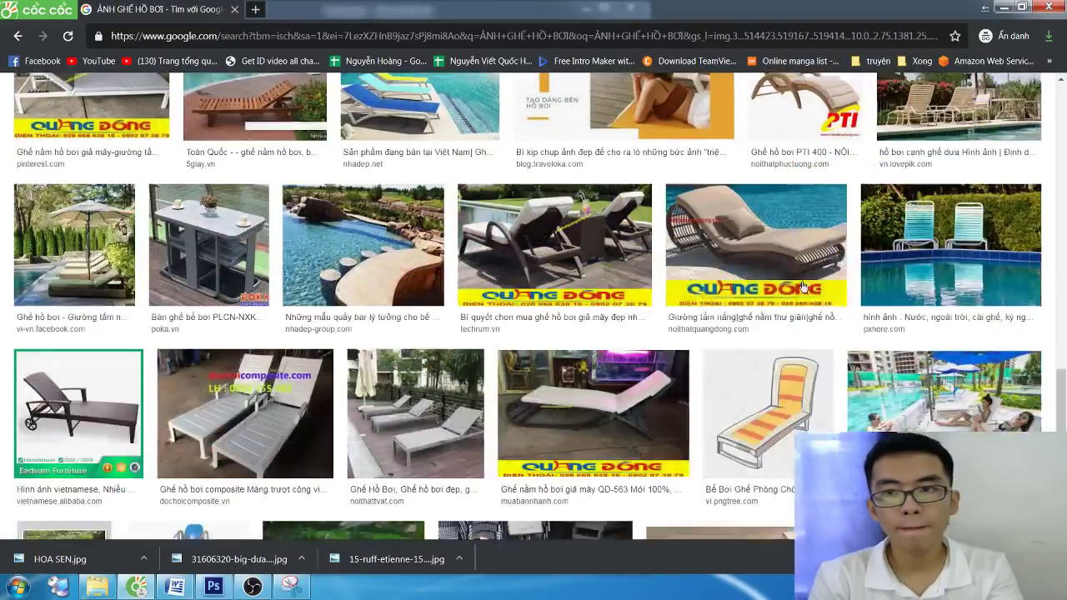
pyautogui.scroll(1, 802, 287)
pyautogui.scroll(-1, 800, 289)
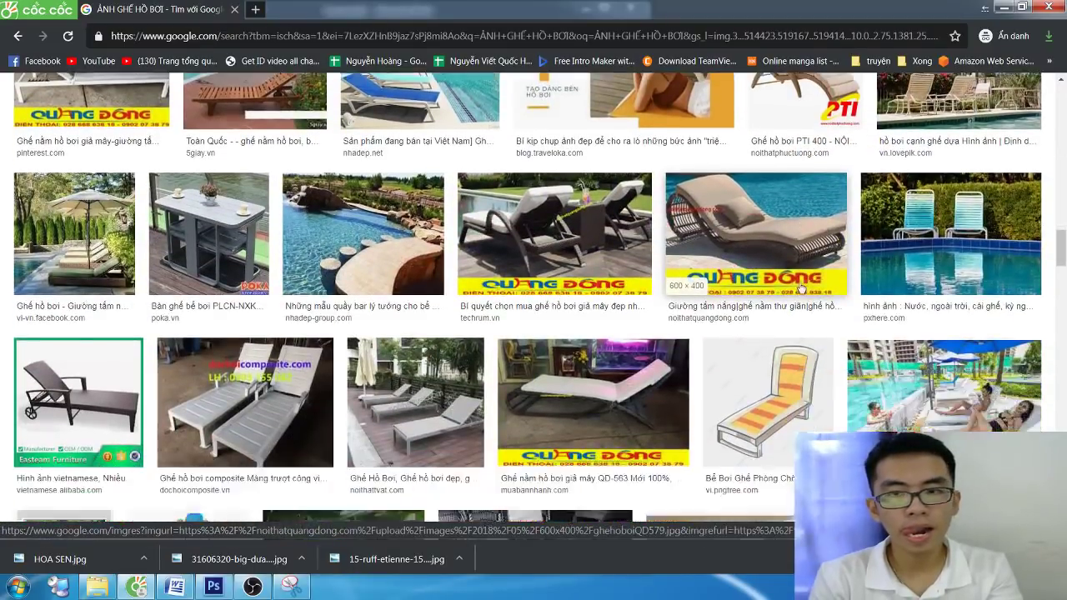
pyautogui.scroll(-3, 800, 289)
pyautogui.scroll(-2, 800, 290)
pyautogui.scroll(-1, 799, 290)
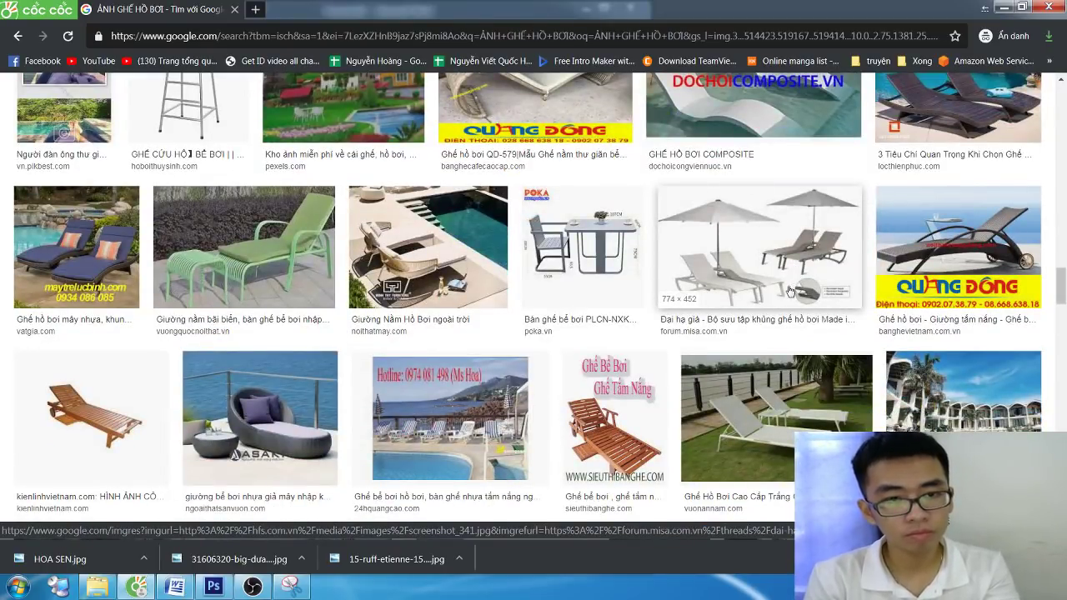
# Preview the round rattan daybed and its related daybed images, then scroll back up
pyautogui.click(314, 394)
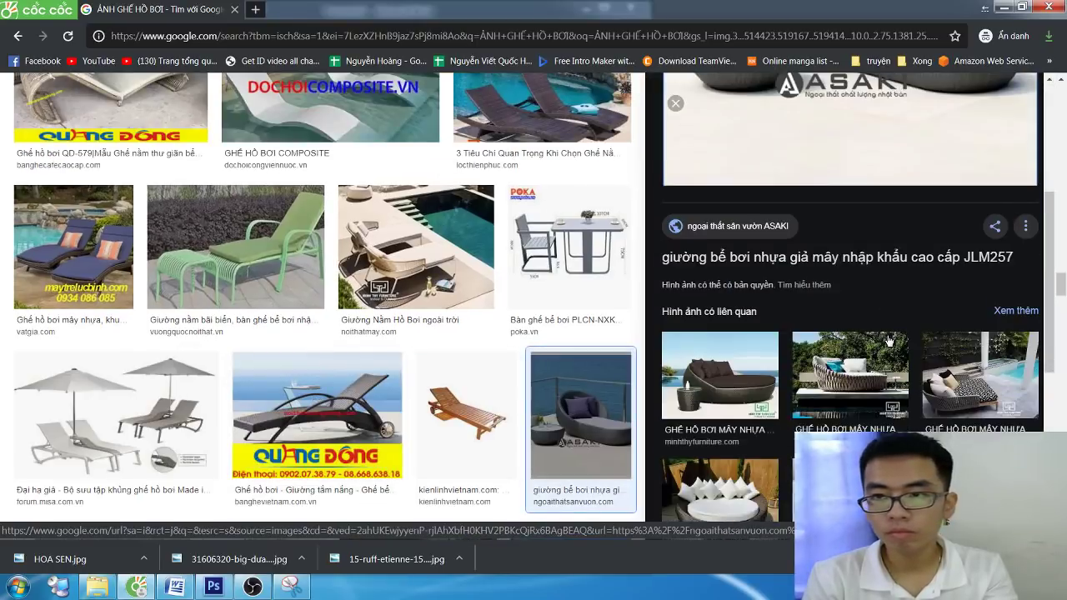
pyautogui.scroll(-1, 833, 317)
pyautogui.scroll(-1, 750, 284)
pyautogui.click(685, 259)
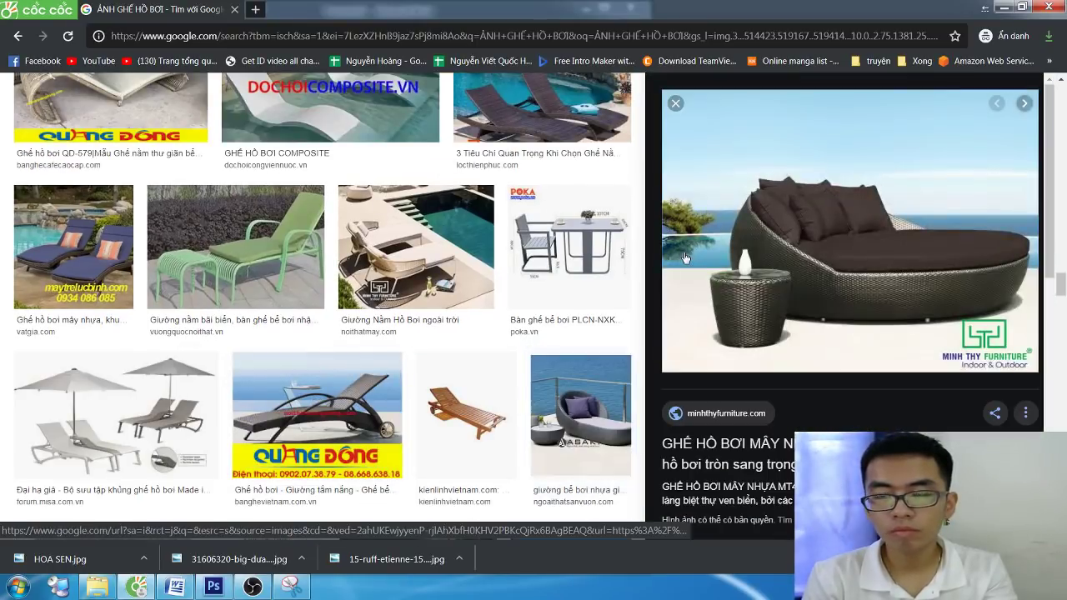
pyautogui.scroll(-4, 682, 261)
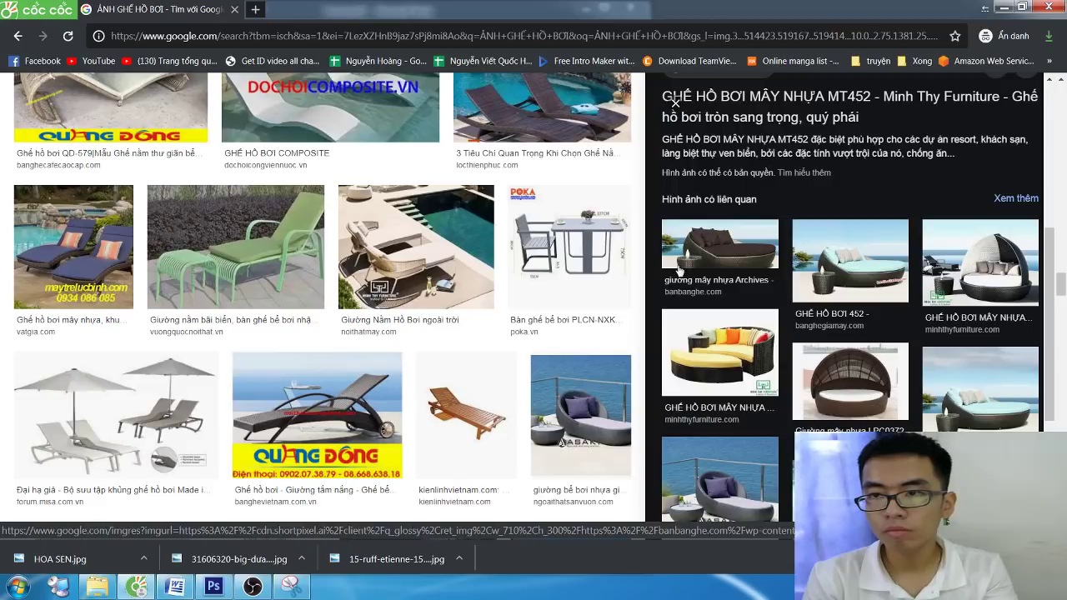
pyautogui.click(881, 384)
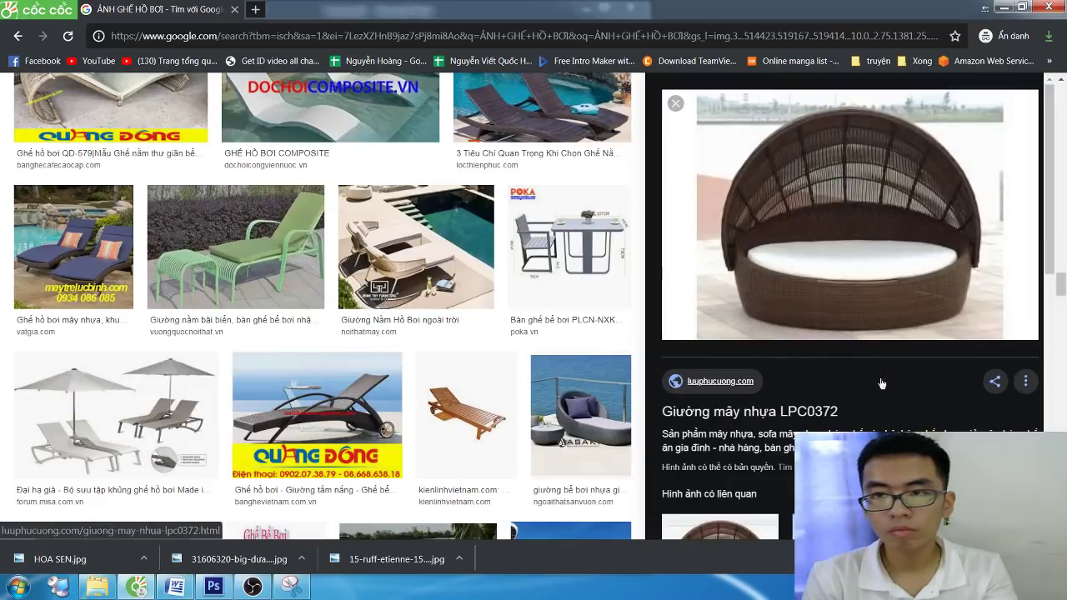
pyautogui.scroll(-4, 879, 383)
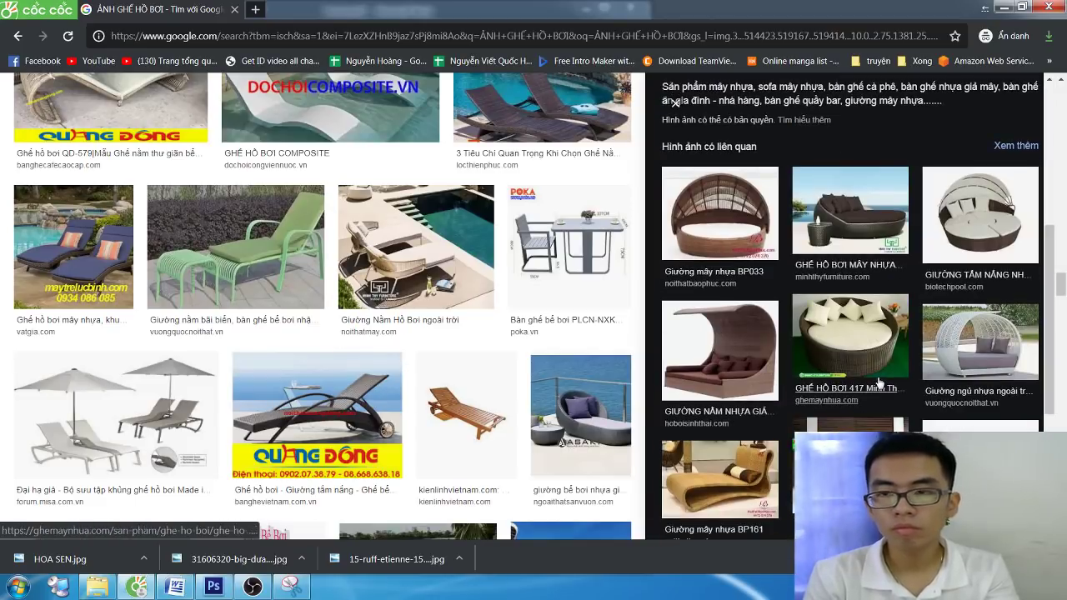
pyautogui.scroll(-2, 869, 385)
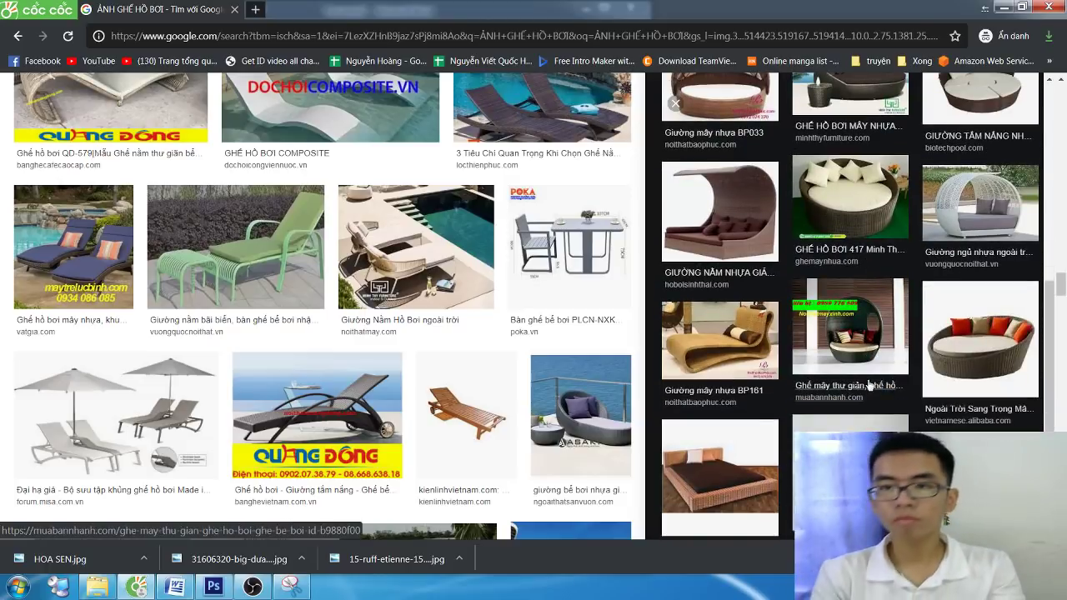
pyautogui.scroll(-3, 351, 381)
pyautogui.scroll(-2, 351, 381)
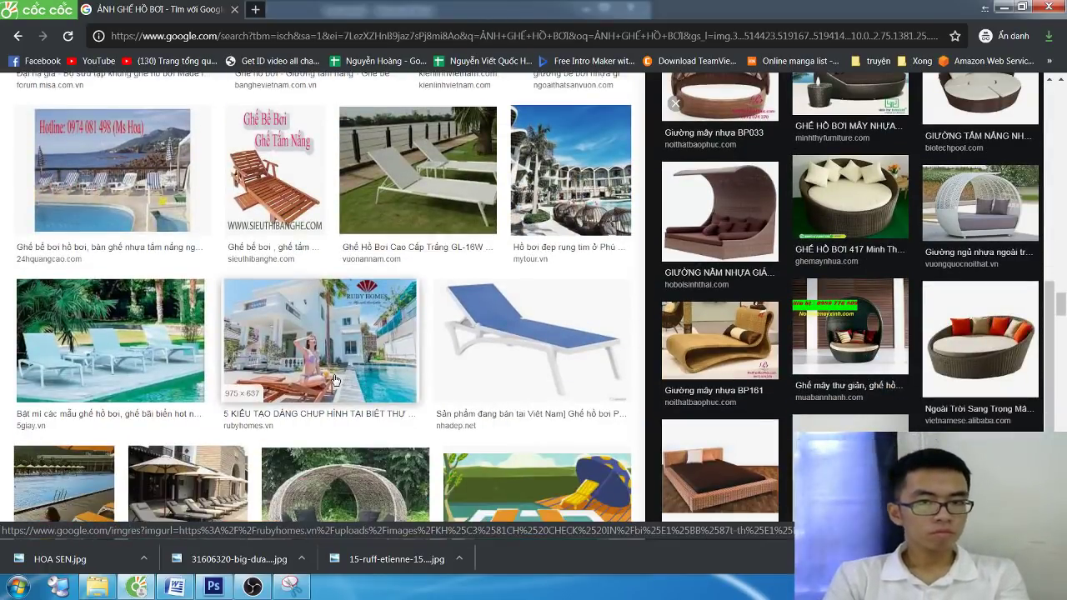
pyautogui.scroll(5, 333, 358)
pyautogui.scroll(5, 250, 250)
# Search Google Images for 'ẢNH NỀN PHỨC TẠP' and step back and forward between result pages
pyautogui.tripleClick(207, 107)
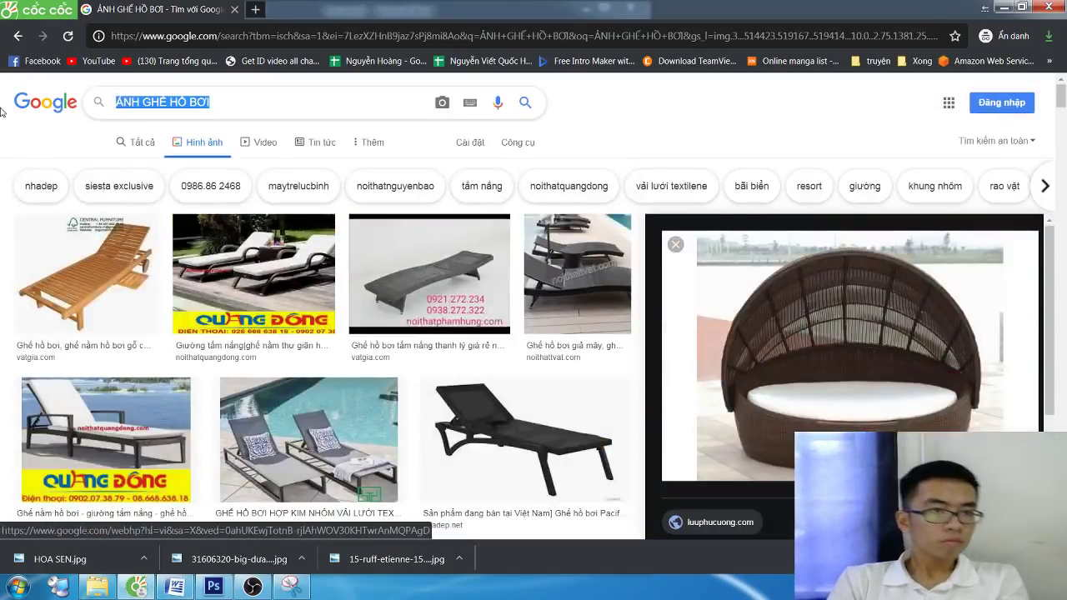
pyautogui.write('ẢNH')
pyautogui.press('BackSpace')
pyautogui.write('H')
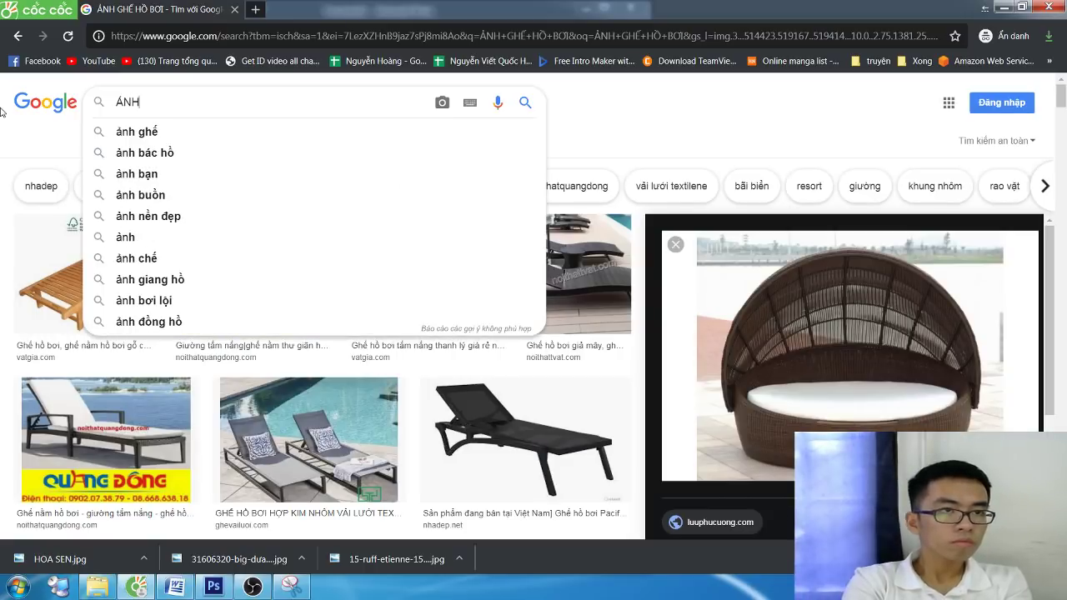
pyautogui.write(' NỀN PHỨC')
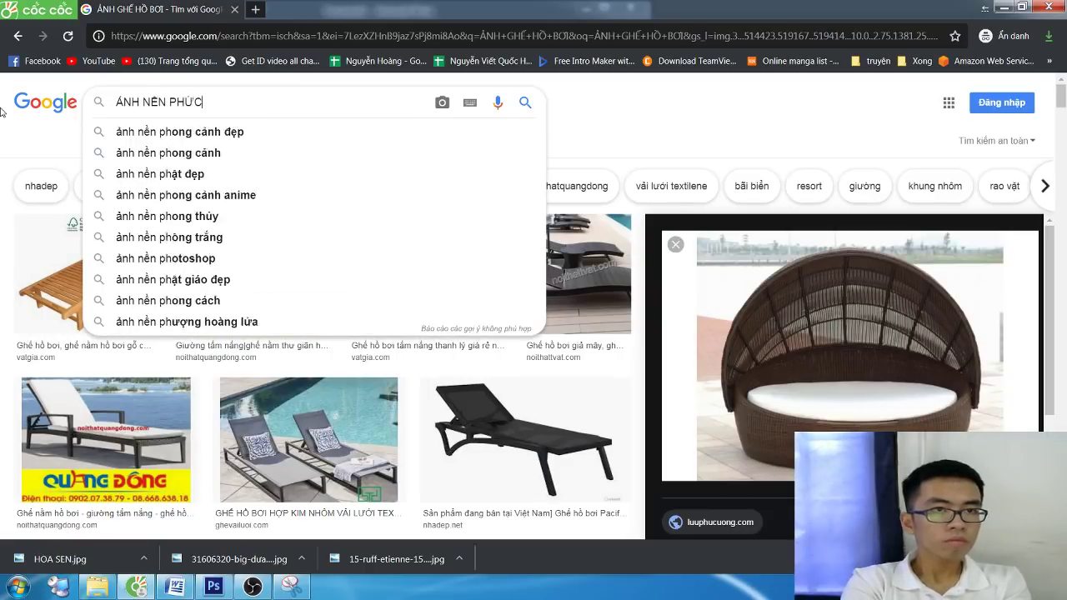
pyautogui.write(' TẠP')
pyautogui.press('Return')
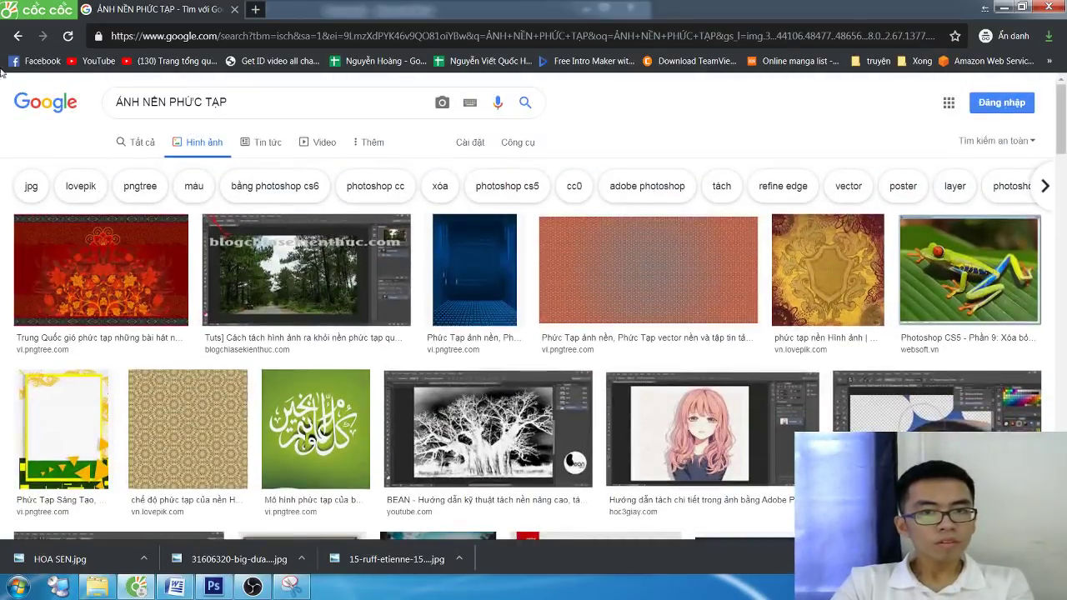
pyautogui.click(16, 36)
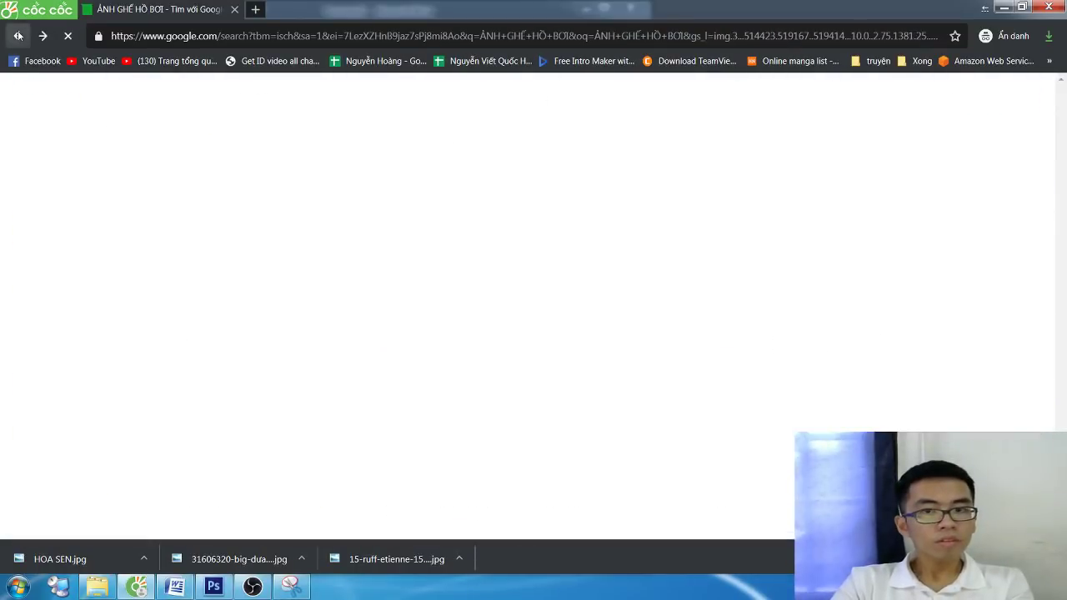
pyautogui.click(42, 36)
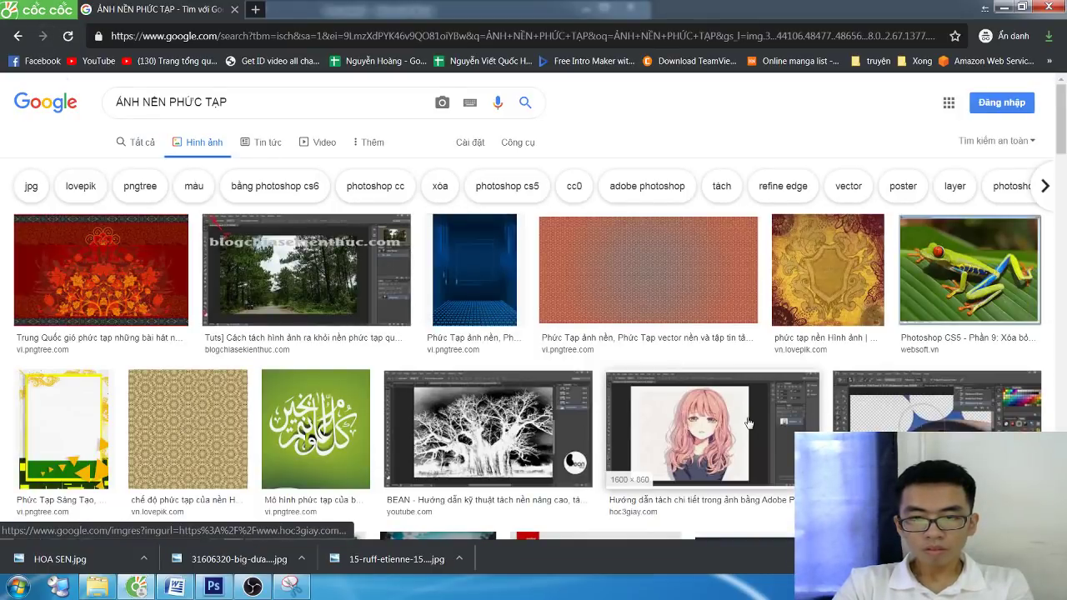
# Preview an anime-girl result, then search for nice photos ('ẢNH ĐẸP')
pyautogui.click(748, 422)
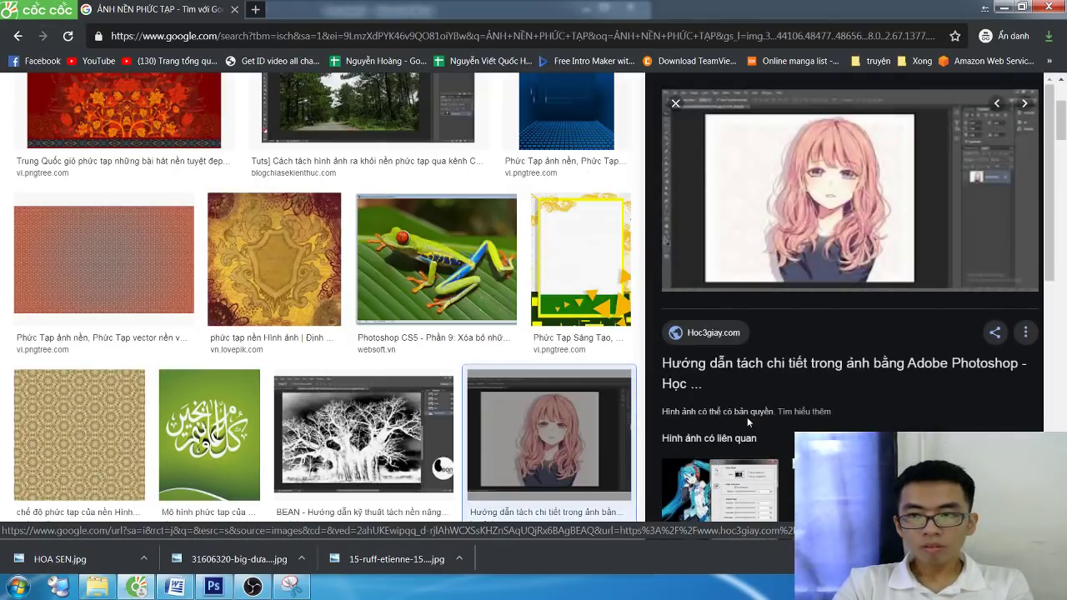
pyautogui.scroll(5, 746, 417)
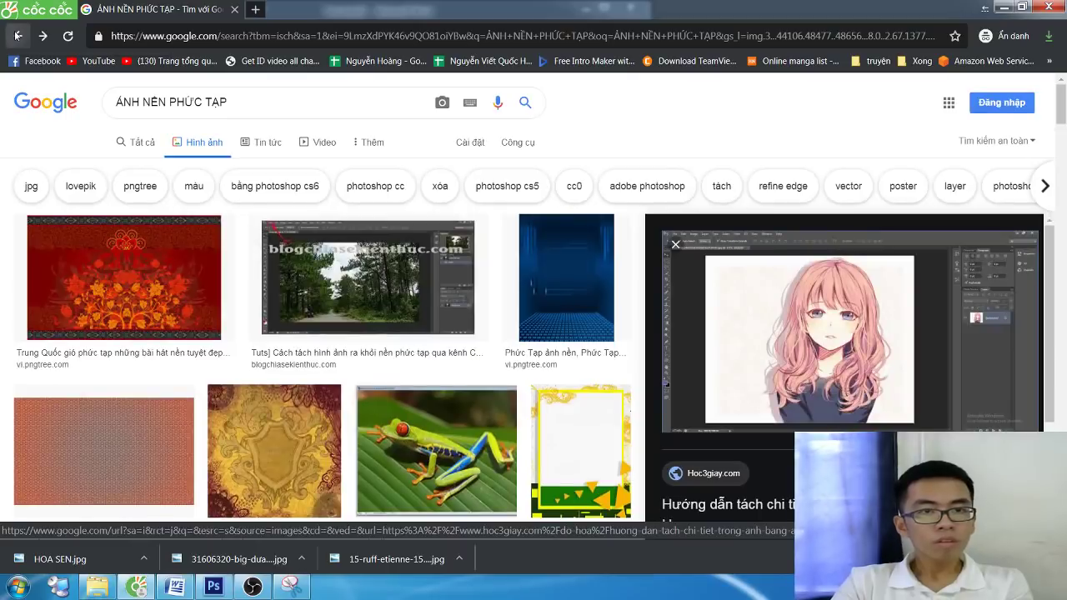
pyautogui.click(249, 101)
pyautogui.hotkey('ctrl', 'a')
pyautogui.write('ANH')
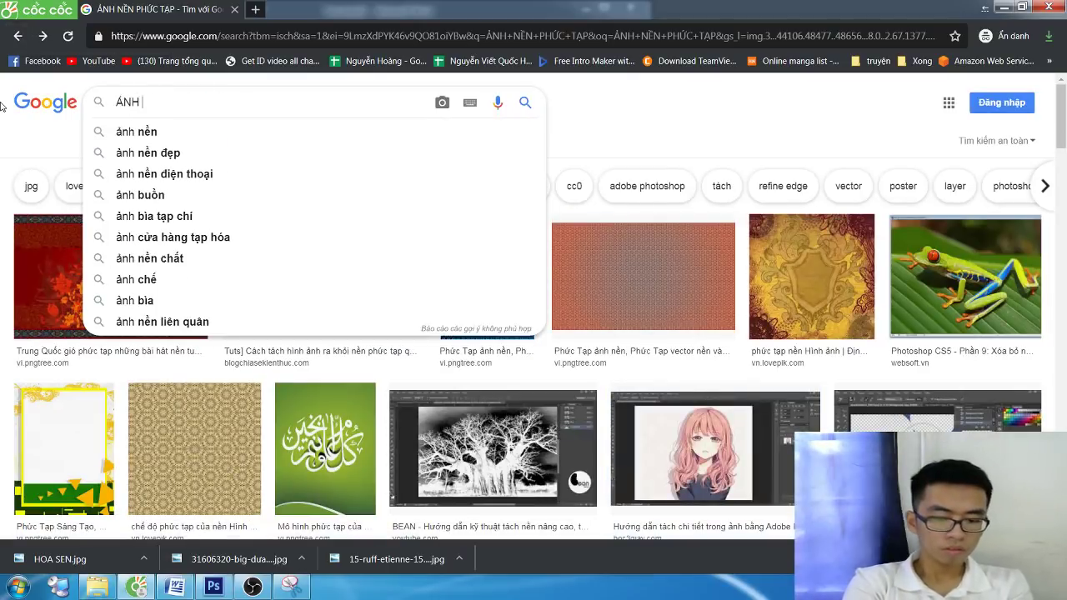
pyautogui.write(' ĐJEP')
pyautogui.press('Return')
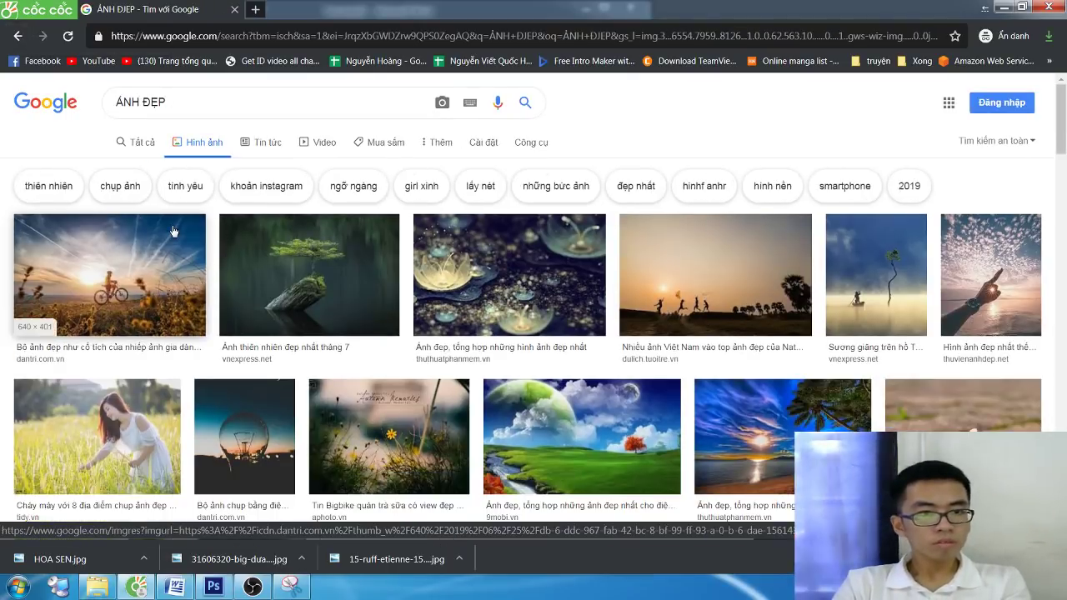
pyautogui.scroll(-2, 406, 273)
pyautogui.scroll(-4, 295, 254)
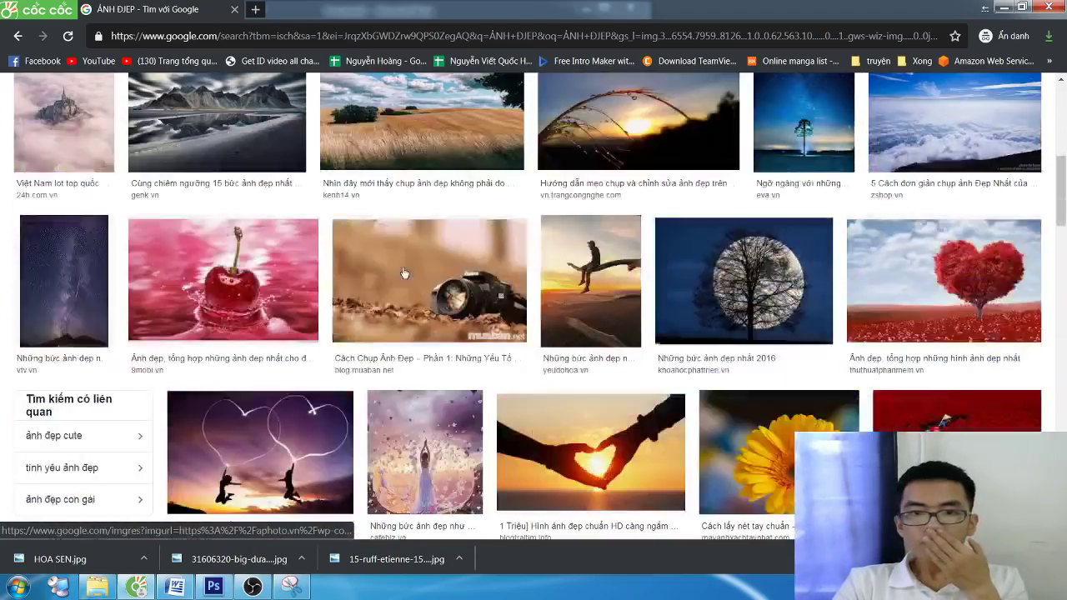
# Return to the pool-chair results and preview the white dome daybed image
pyautogui.click(17, 36)
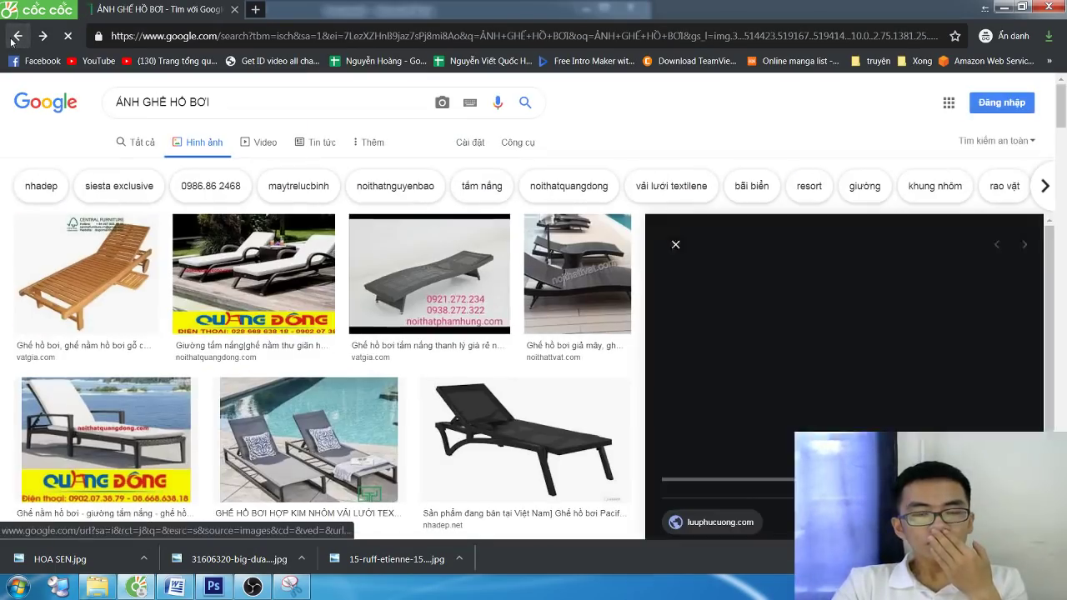
pyautogui.scroll(-5, 334, 333)
pyautogui.scroll(-4, 625, 358)
pyautogui.scroll(-3, 867, 391)
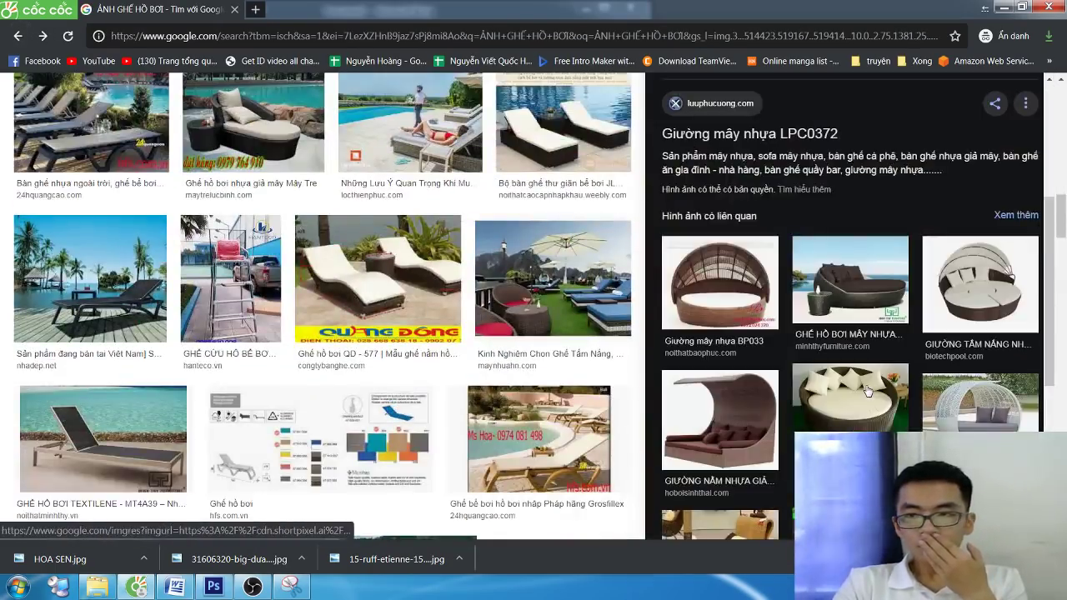
pyautogui.click(967, 405)
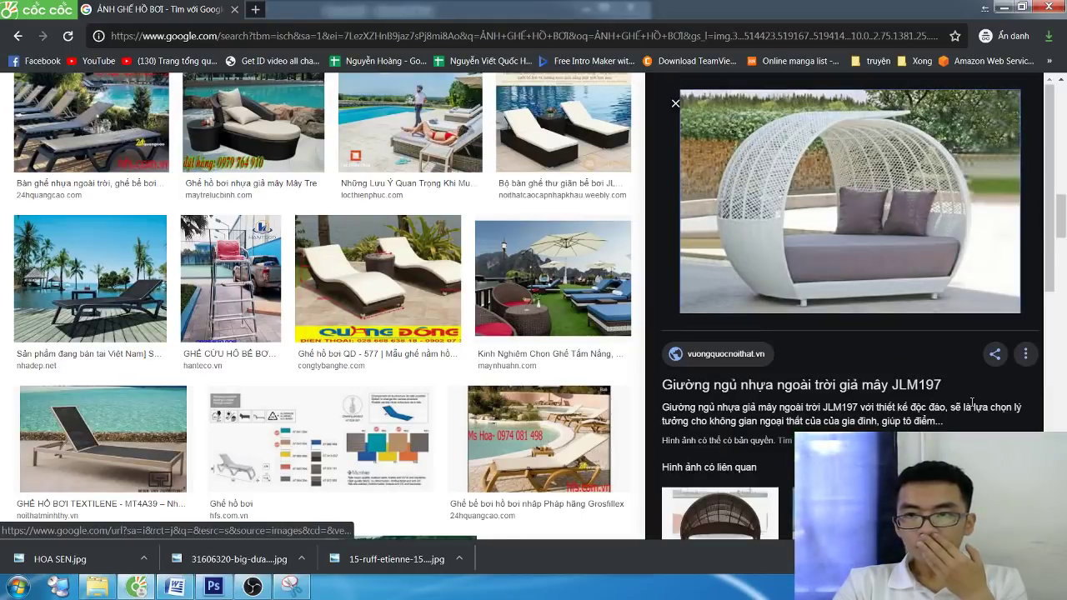
pyautogui.scroll(-3, 970, 404)
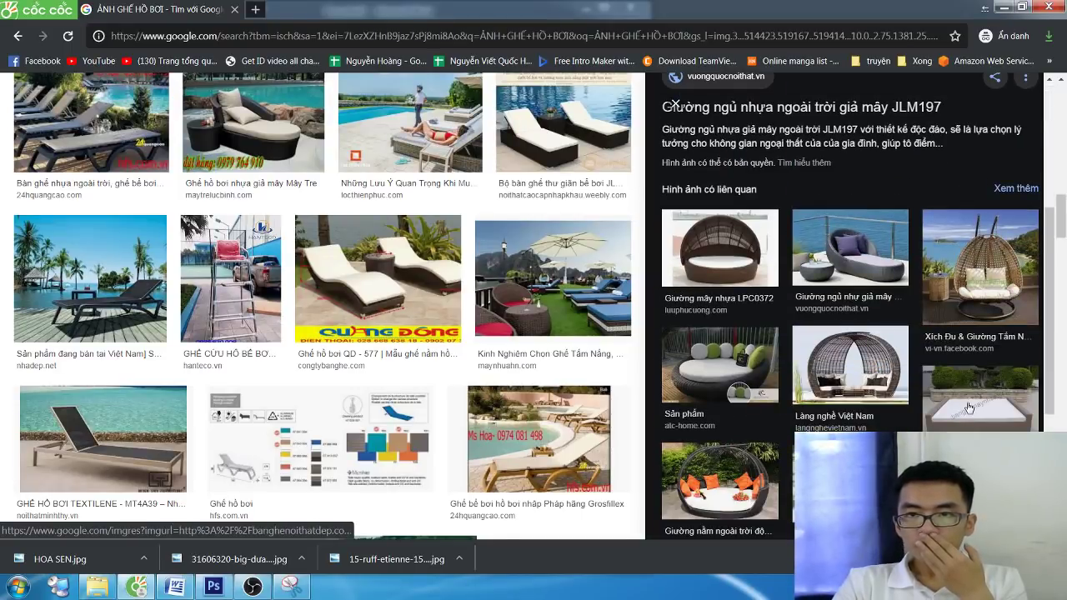
pyautogui.scroll(3, 969, 406)
pyautogui.scroll(1, 252, 417)
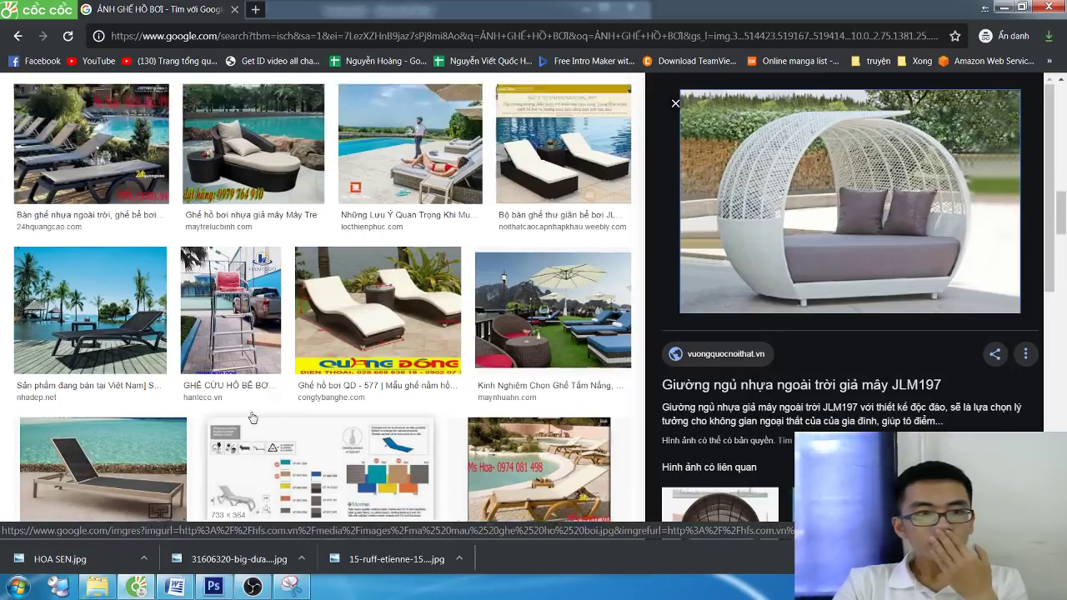
pyautogui.scroll(2, 252, 417)
# Scroll further through the pool-chair results and preview the black wicker lounger image
pyautogui.scroll(-3, 253, 418)
pyautogui.scroll(-3, 252, 418)
pyautogui.scroll(-3, 251, 420)
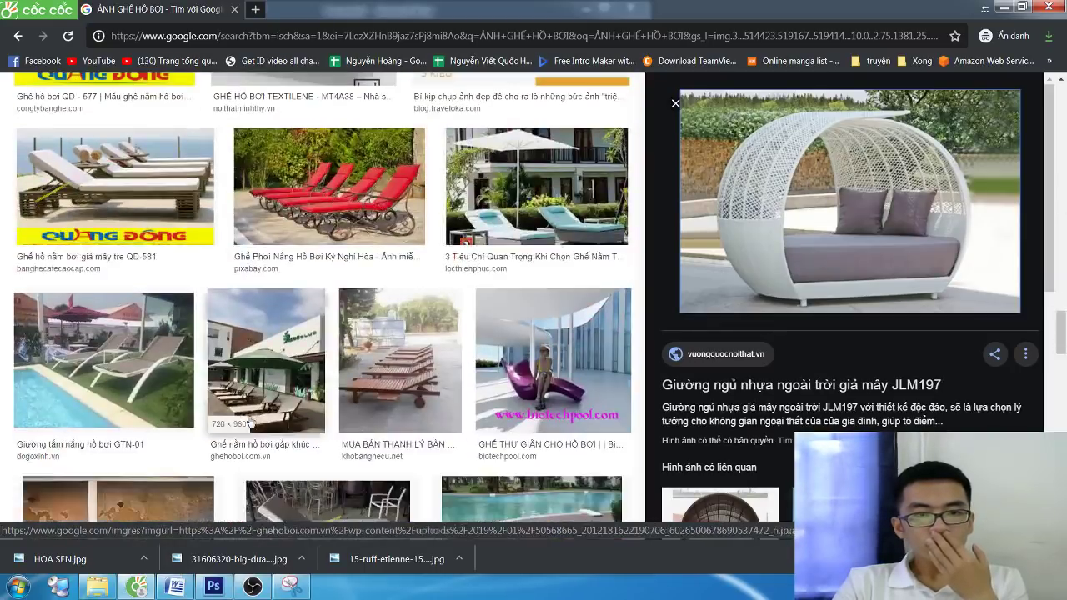
pyautogui.scroll(-3, 251, 423)
pyautogui.scroll(-1, 250, 422)
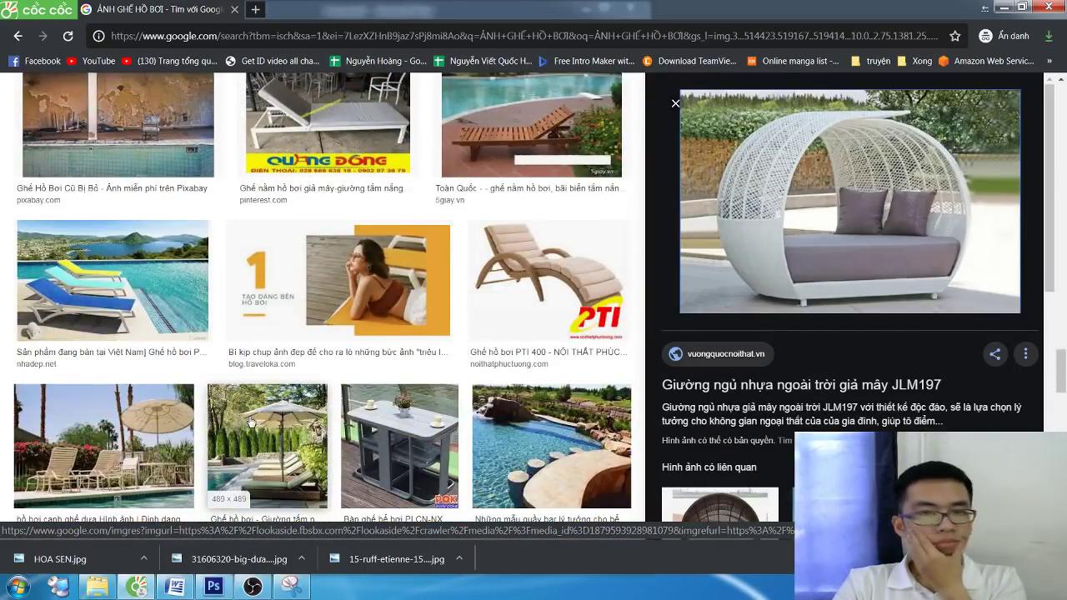
pyautogui.scroll(-3, 251, 423)
pyautogui.scroll(-3, 251, 422)
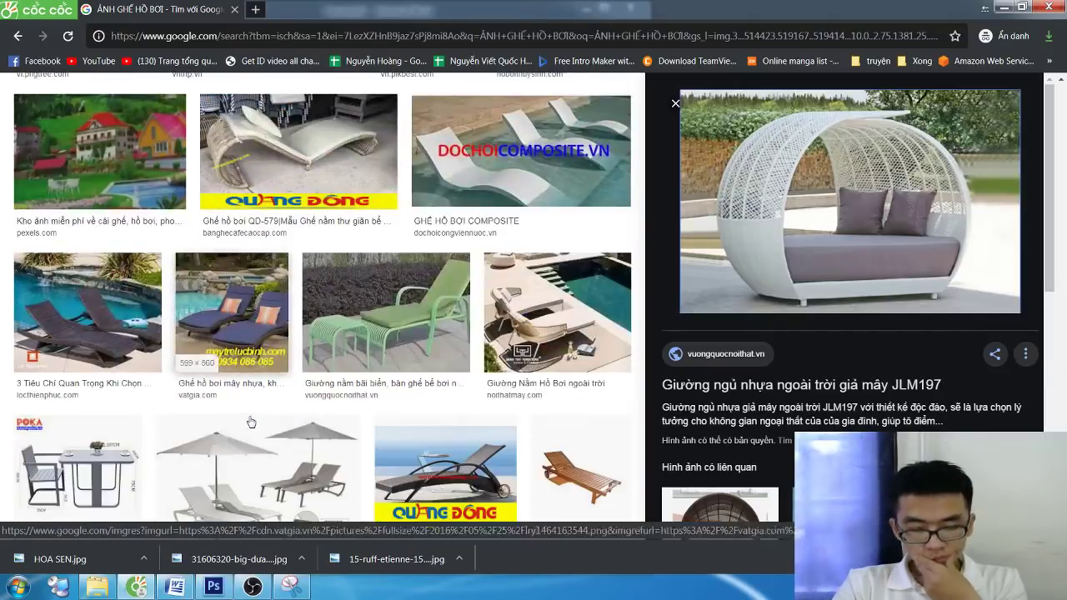
pyautogui.scroll(-3, 251, 422)
pyautogui.scroll(-2, 251, 422)
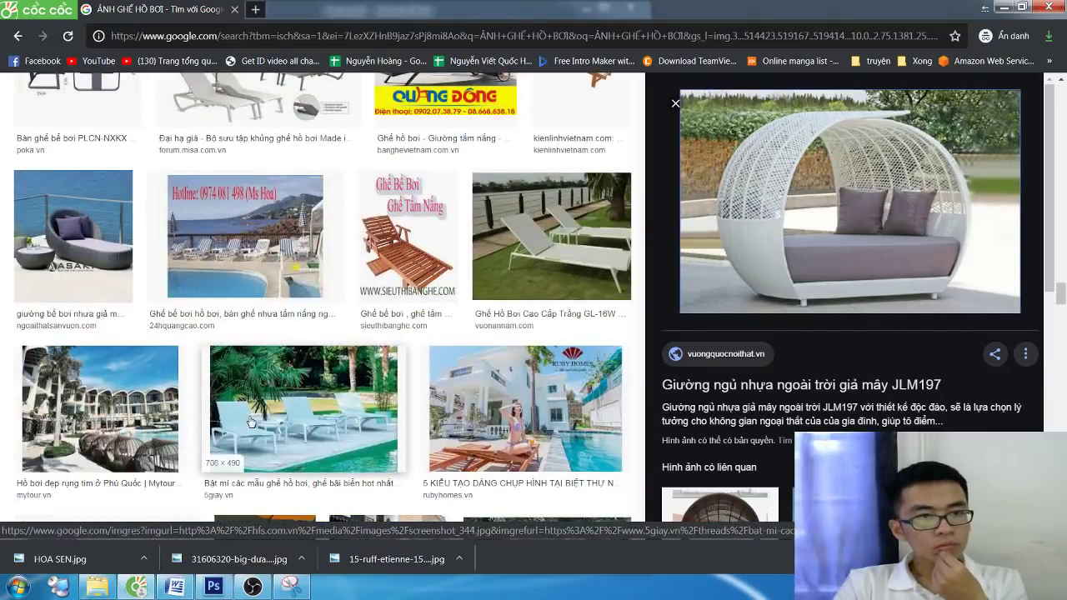
pyautogui.scroll(-3, 251, 423)
pyautogui.scroll(-3, 251, 422)
pyautogui.scroll(-3, 251, 422)
pyautogui.scroll(-3, 251, 422)
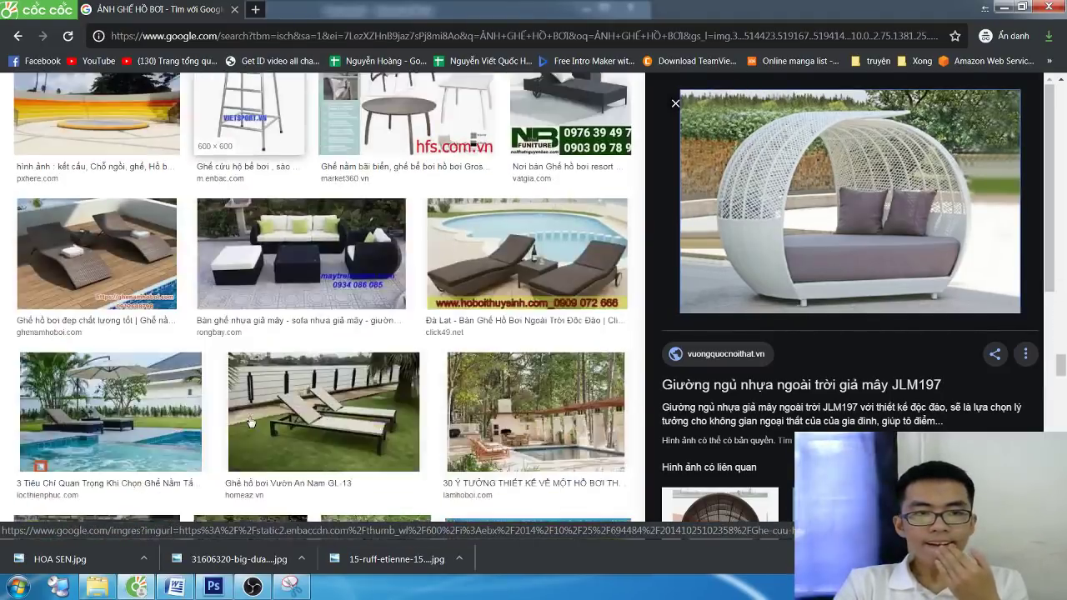
pyautogui.scroll(2, 251, 423)
pyautogui.scroll(-4, 251, 422)
pyautogui.scroll(4, 634, 321)
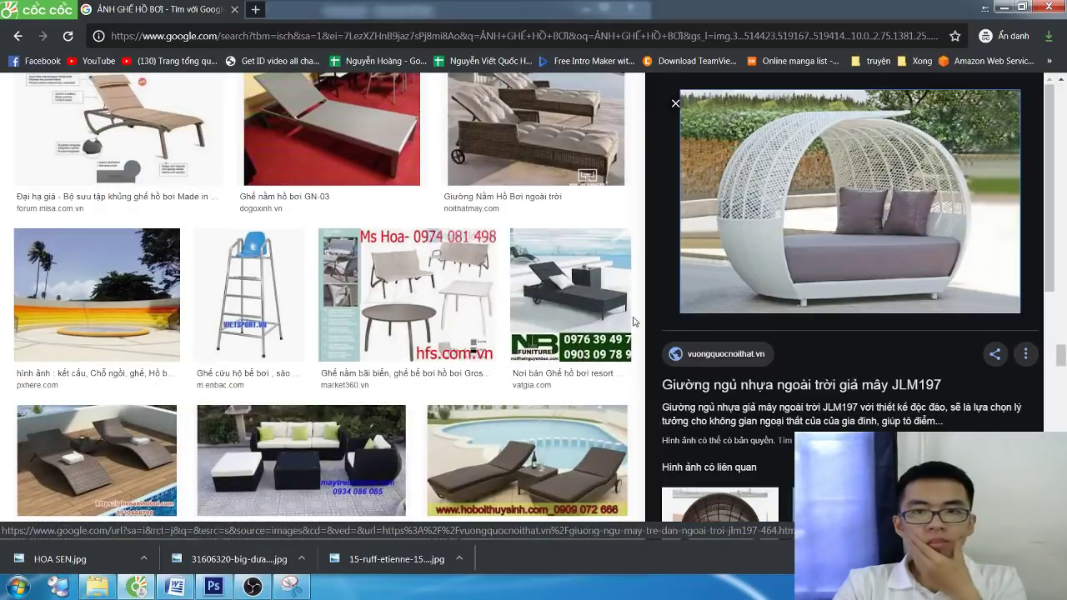
pyautogui.click(586, 325)
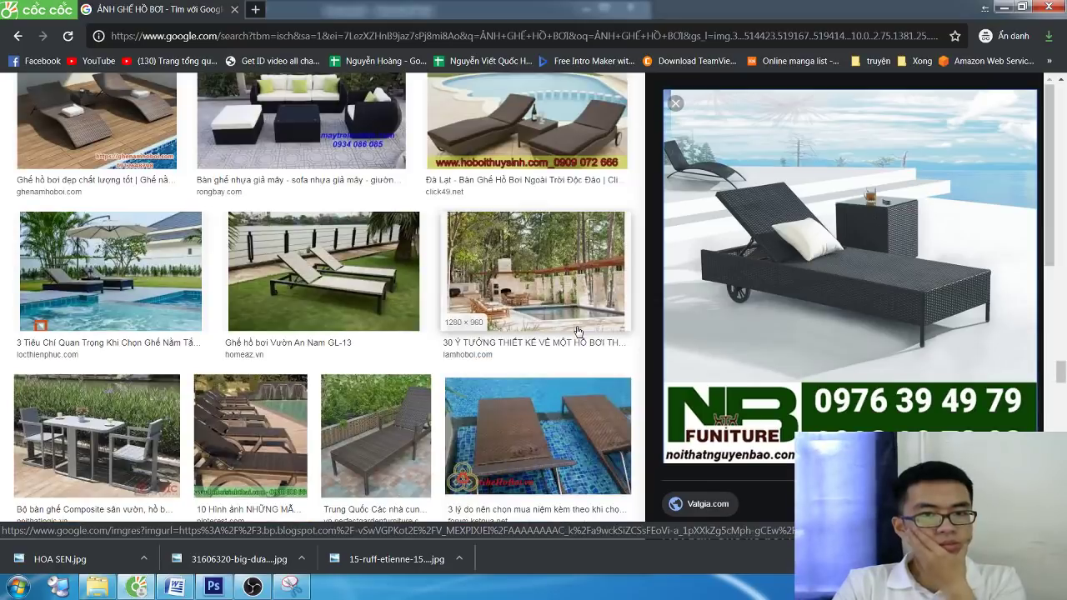
pyautogui.scroll(-4, 579, 331)
pyautogui.scroll(-2, 573, 336)
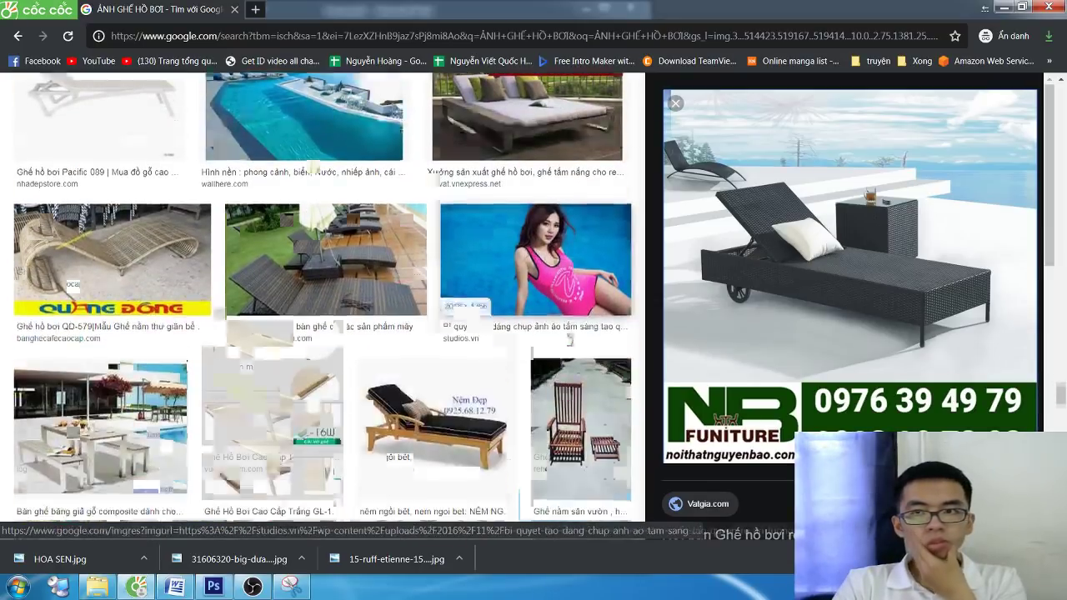
pyautogui.scroll(-3, 573, 336)
# Copy the black wicker lounger image and save it to disk as 'ANH HOA SEN'
pyautogui.rightClick(1006, 227)
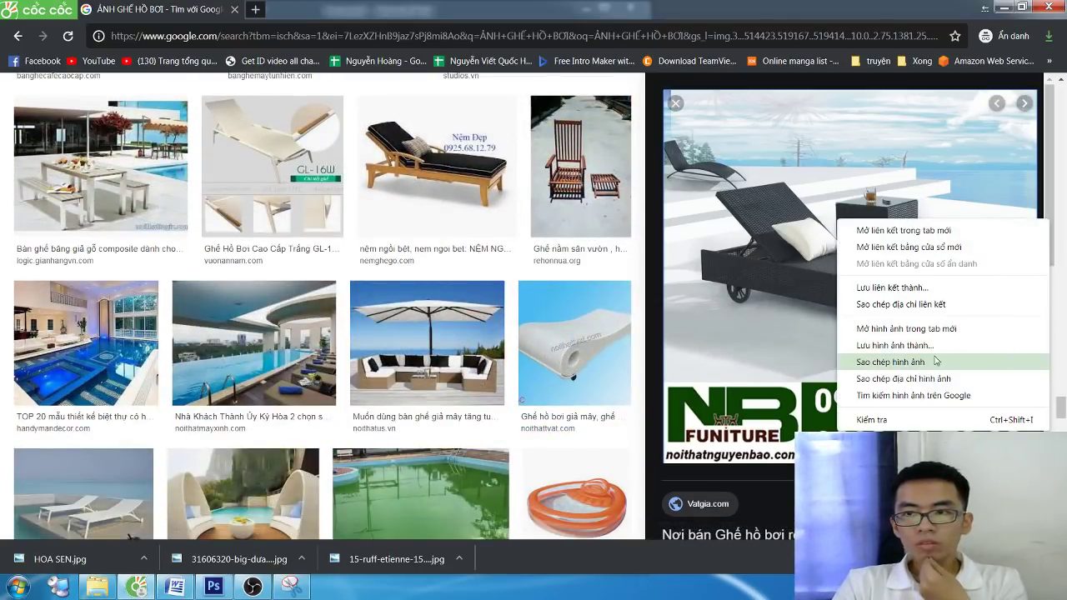
pyautogui.click(890, 361)
pyautogui.click(219, 589)
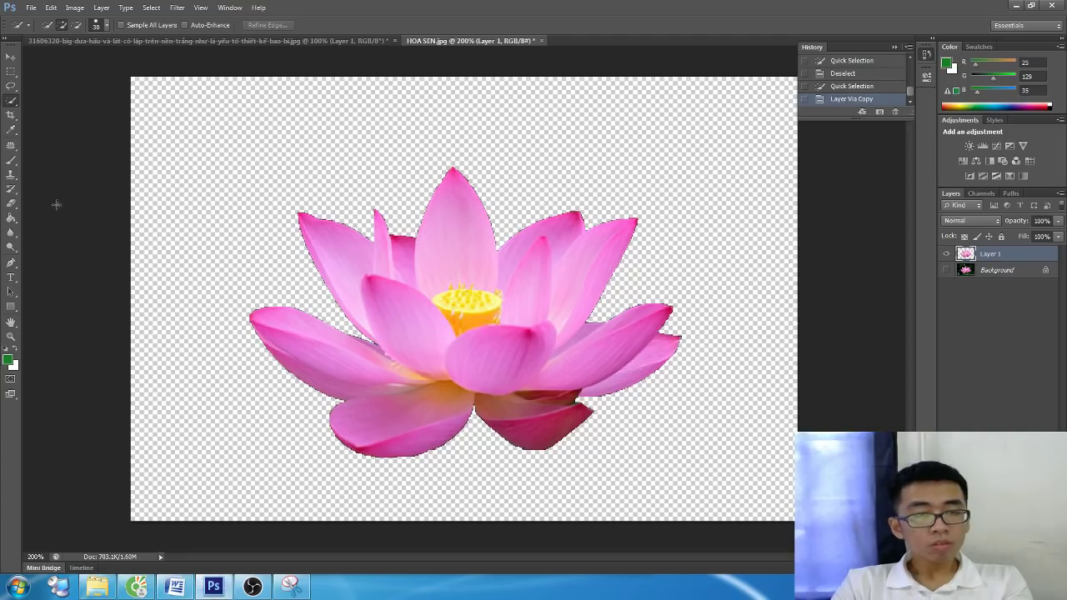
pyautogui.click(137, 587)
pyautogui.rightClick(799, 316)
pyautogui.click(867, 442)
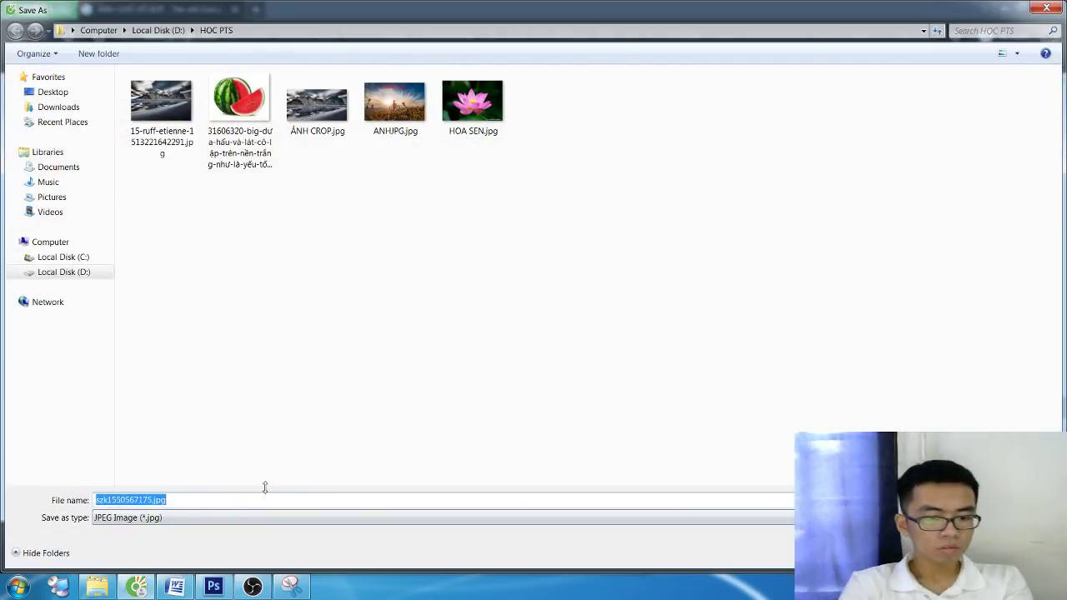
pyautogui.write('ANH')
pyautogui.write(' HOA SEN')
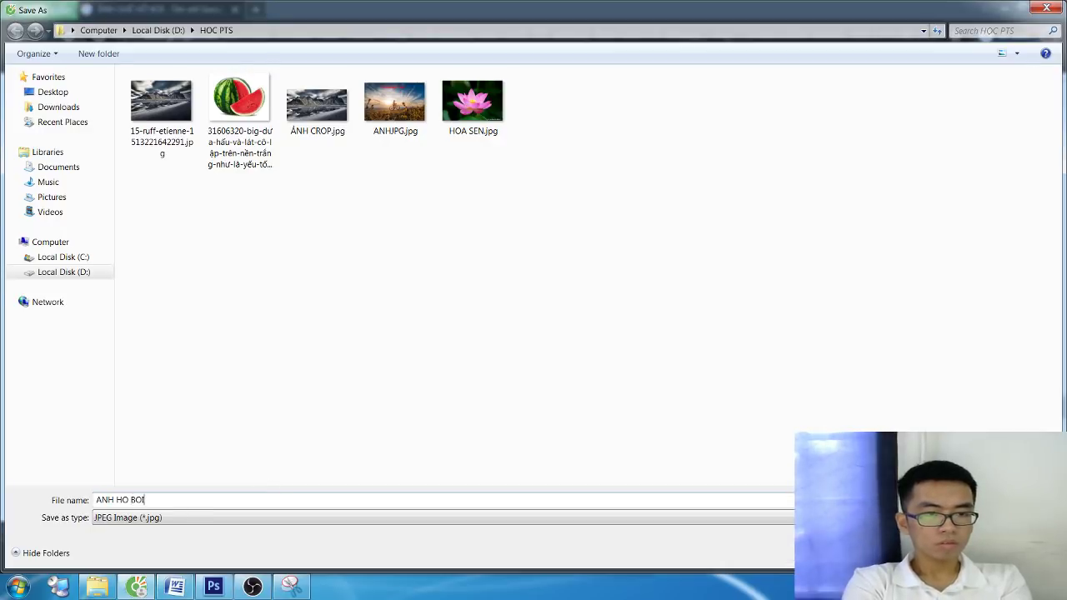
pyautogui.press('Return')
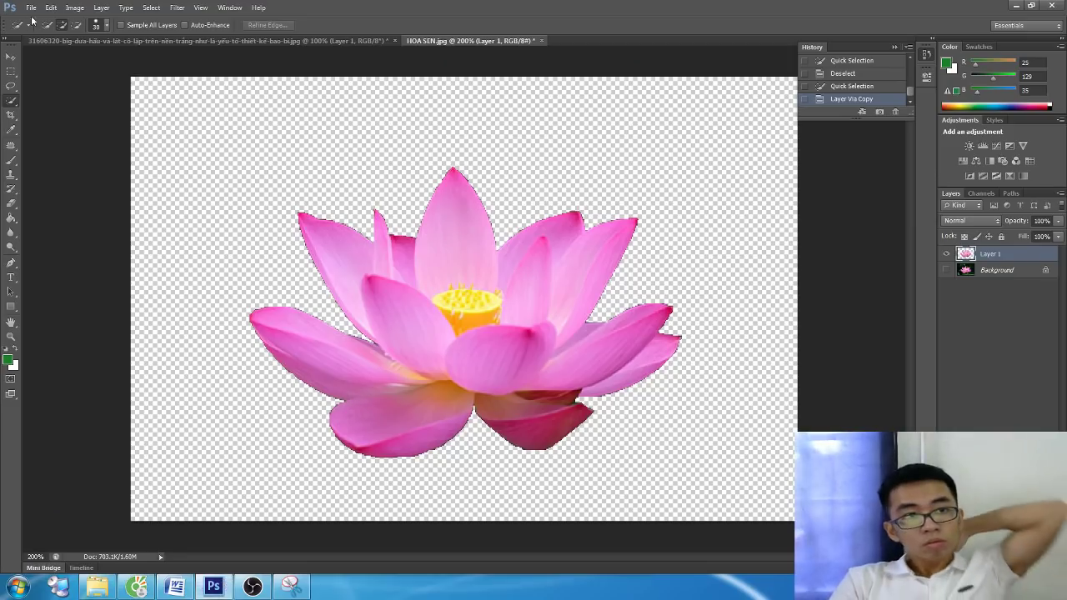
# Close the lotus and watermelon documents and open ANH HO BOI.jpg in Photoshop
pyautogui.hotkey('ctrl', 'w')
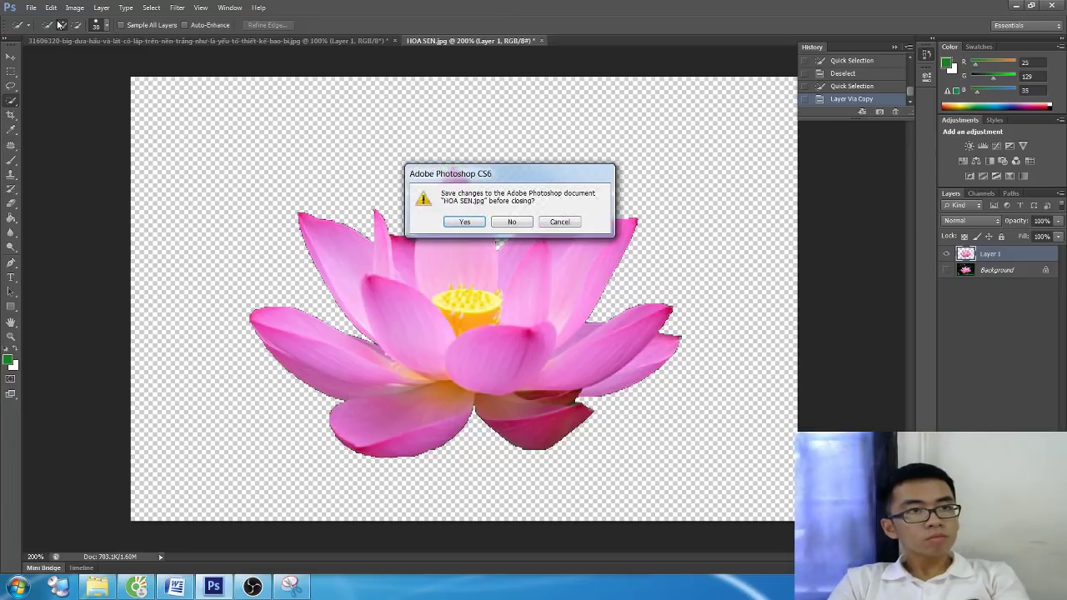
pyautogui.click(510, 220)
pyautogui.hotkey('ctrl', 'w')
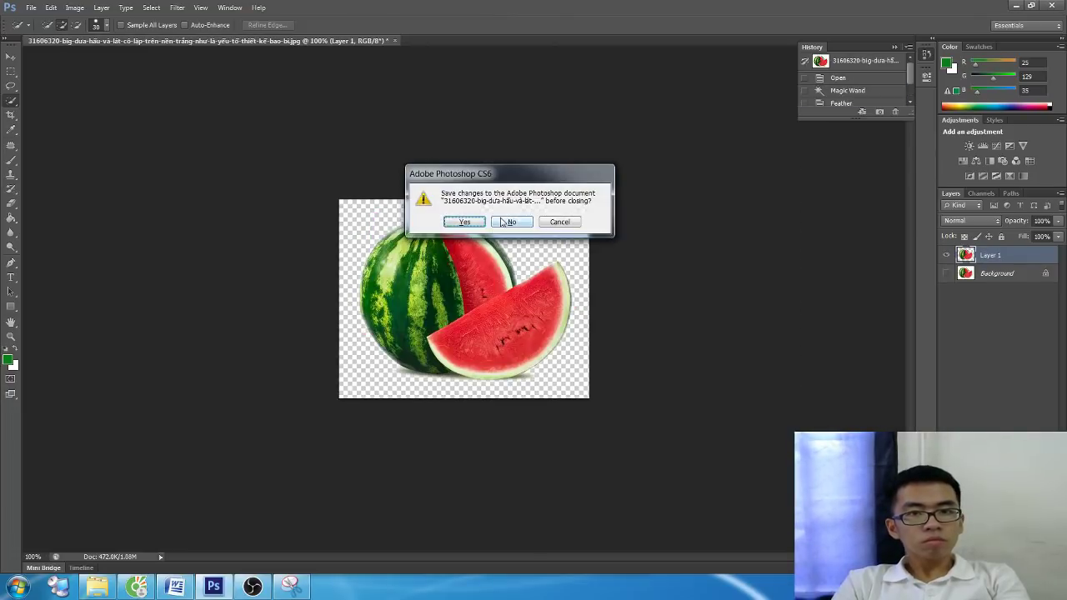
pyautogui.click(509, 220)
pyautogui.click(30, 8)
pyautogui.click(39, 35)
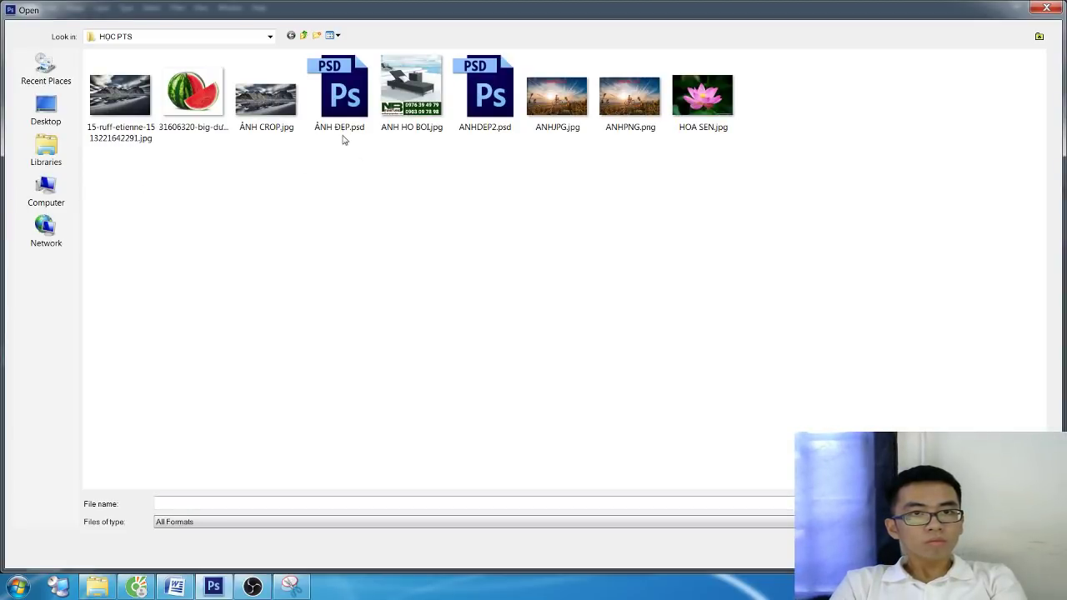
pyautogui.doubleClick(411, 92)
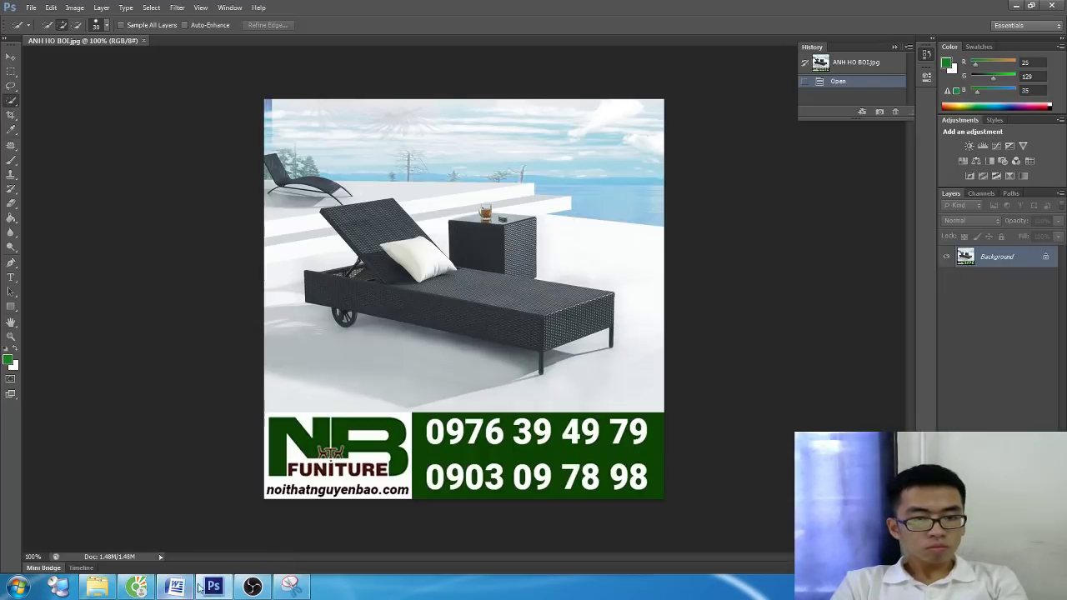
# Note under 'BƯỚC 2:' to right-click the P tool group in the toolbar and choose Pen Tool (P)
pyautogui.click(176, 584)
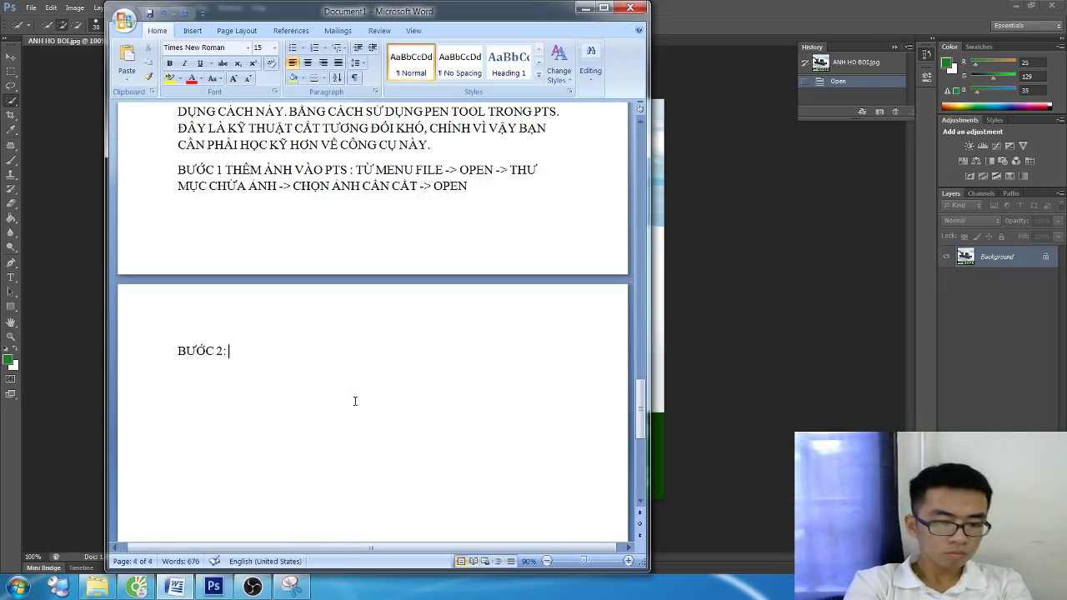
pyautogui.write('CHỌN CÔNG CỤ TẠP VÙI')
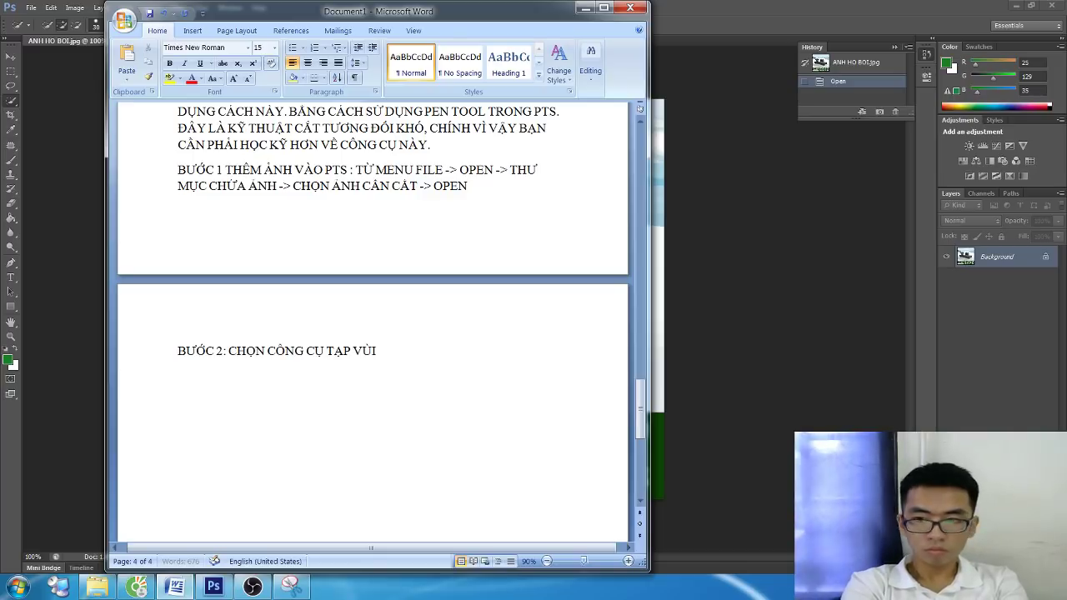
pyautogui.press('BackSpace')
pyautogui.press('BackSpace')
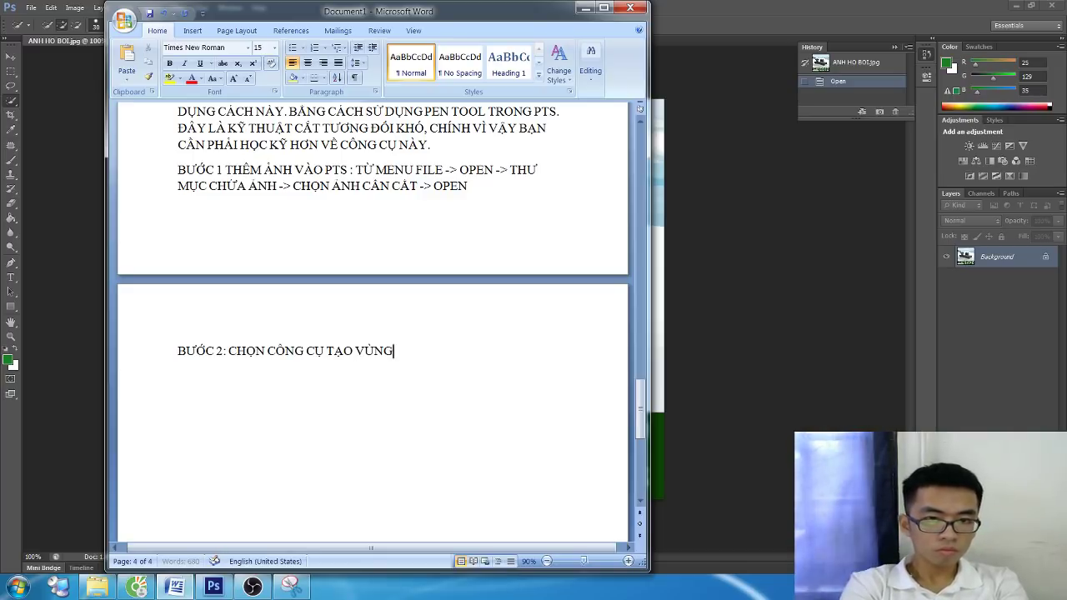
pyautogui.write(' CHỌN:')
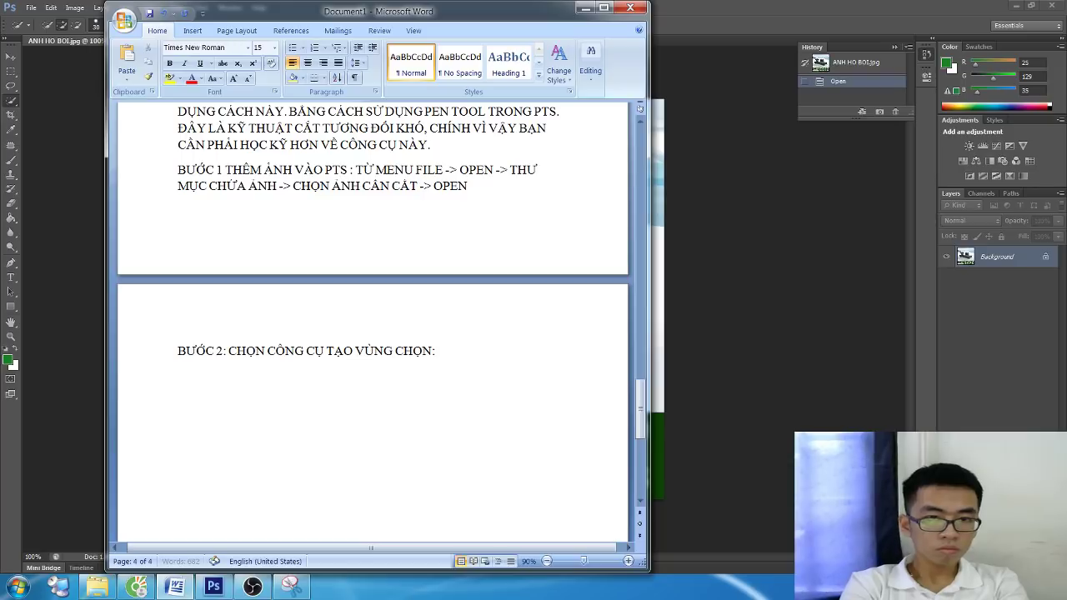
pyautogui.write(' TỪ THANH')
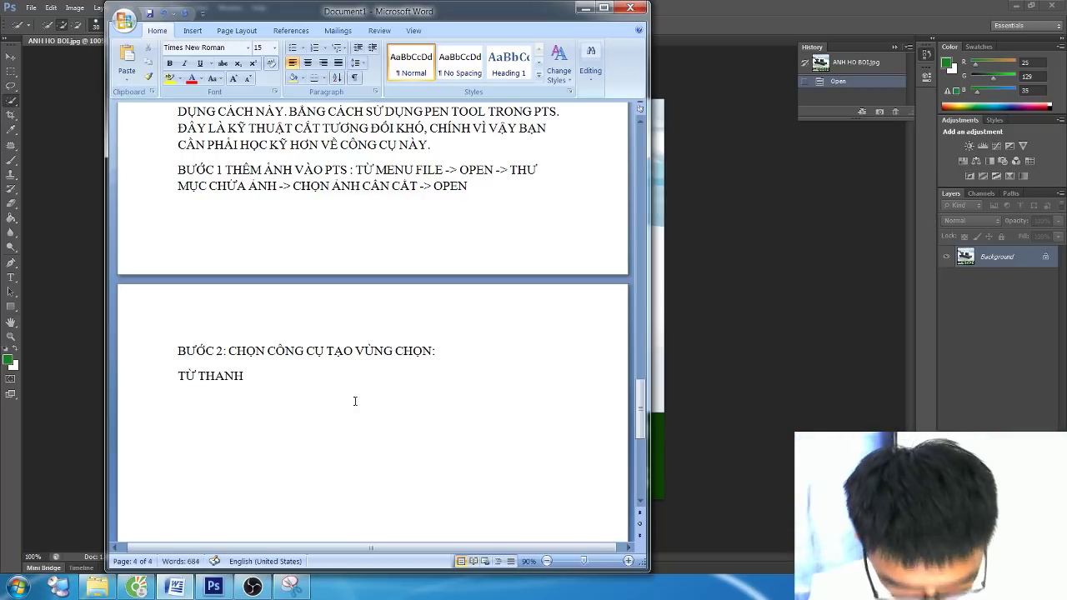
pyautogui.hotkey('alt', 'Tab')
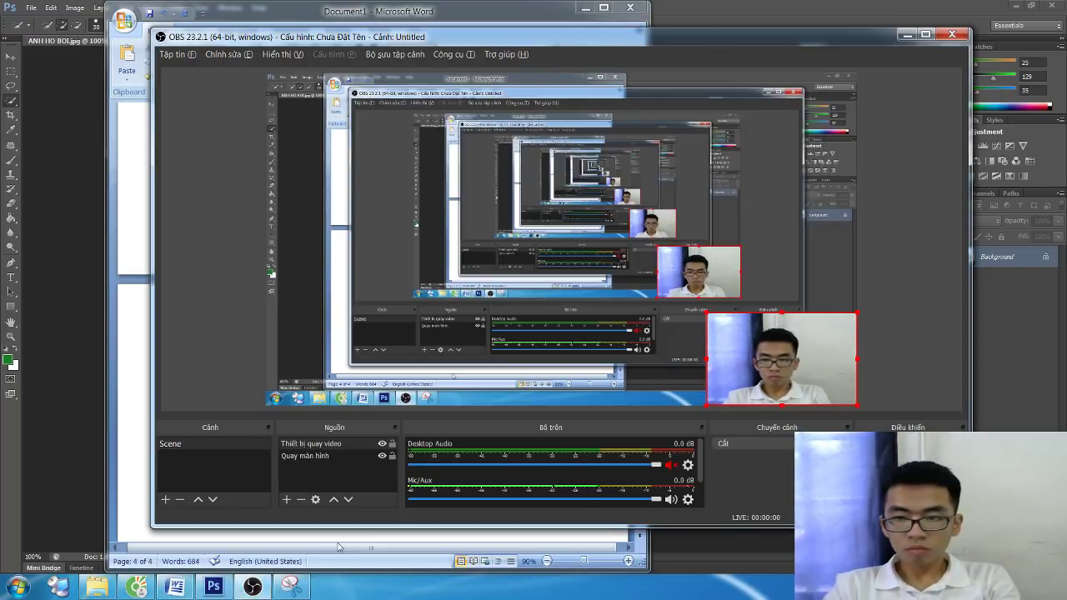
pyautogui.hotkey('alt', 'Tab')
pyautogui.write('CÔNG CỤ')
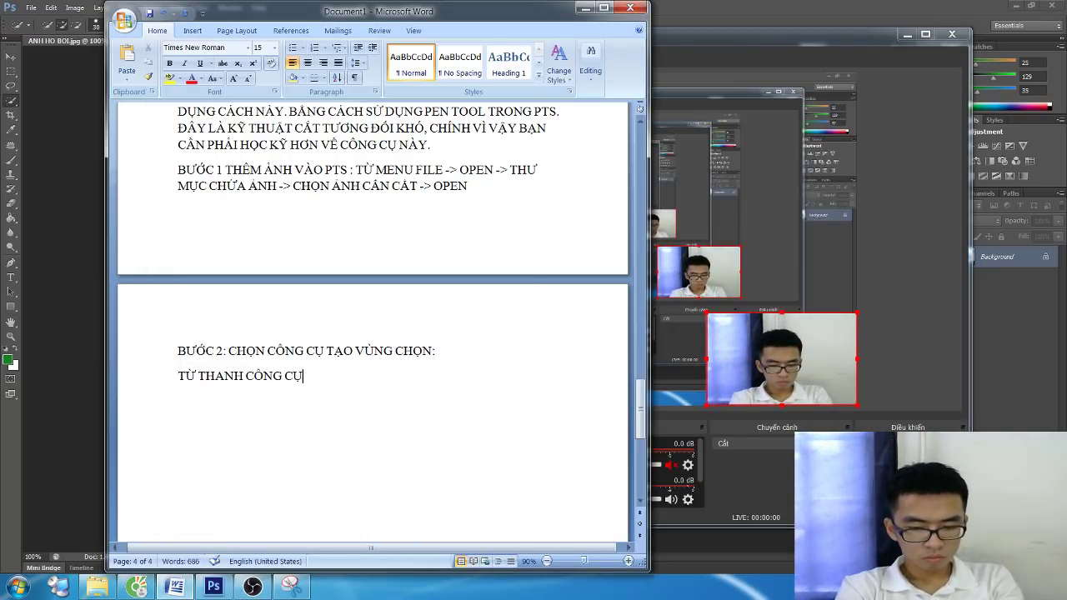
pyautogui.write(' TÔL')
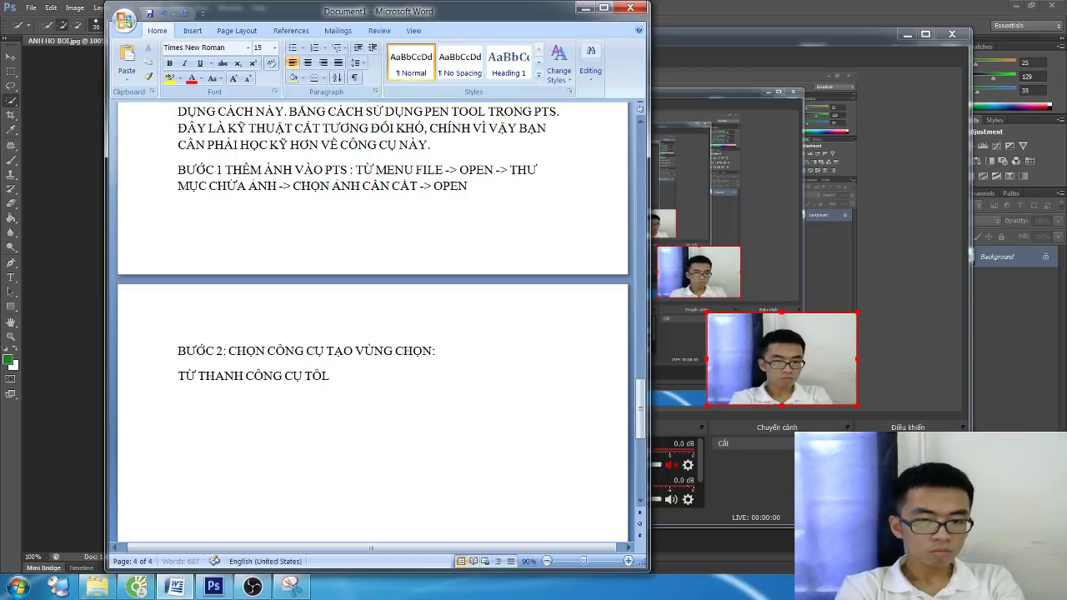
pyautogui.press('BackSpace')
pyautogui.write('OOL -> C')
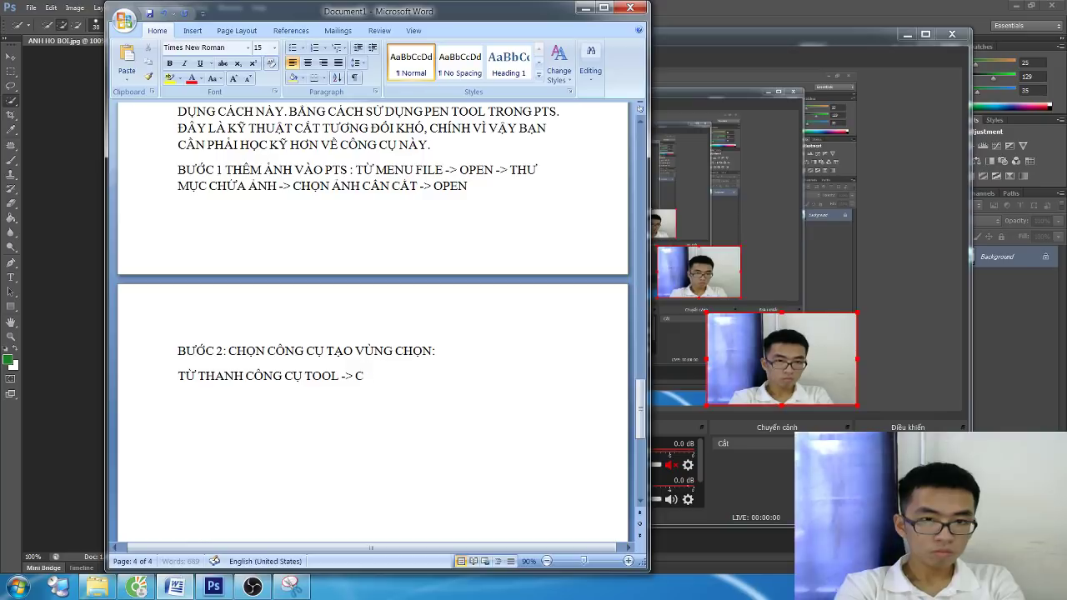
pyautogui.write('L')
pyautogui.press('BackSpace')
pyautogui.press('BackSpace')
pyautogui.write('CLICK PHA')
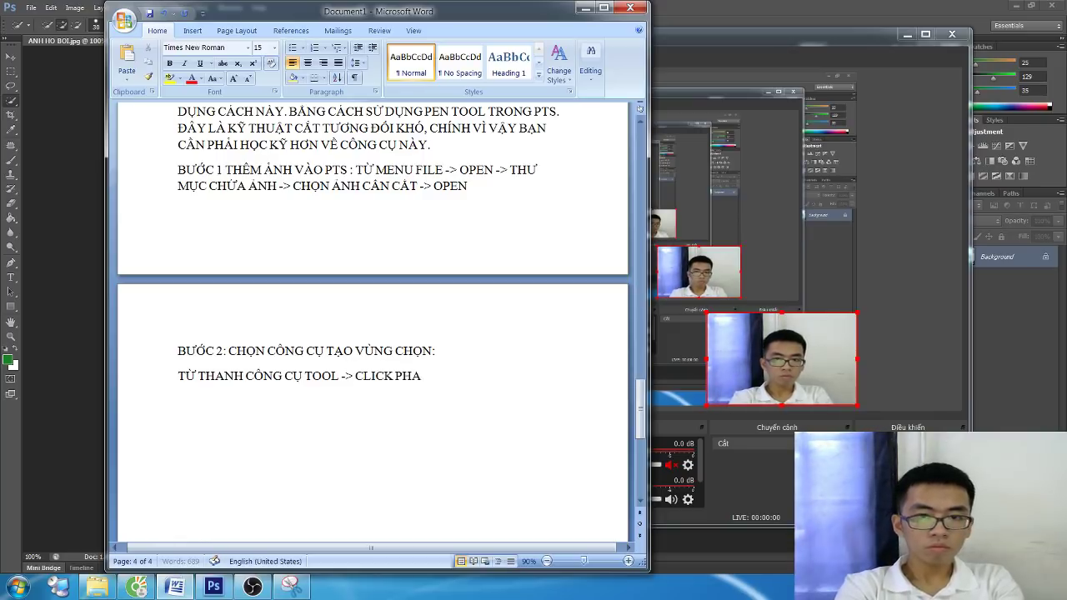
pyautogui.press('BackSpace')
pyautogui.write('ẢI CHUỘT')
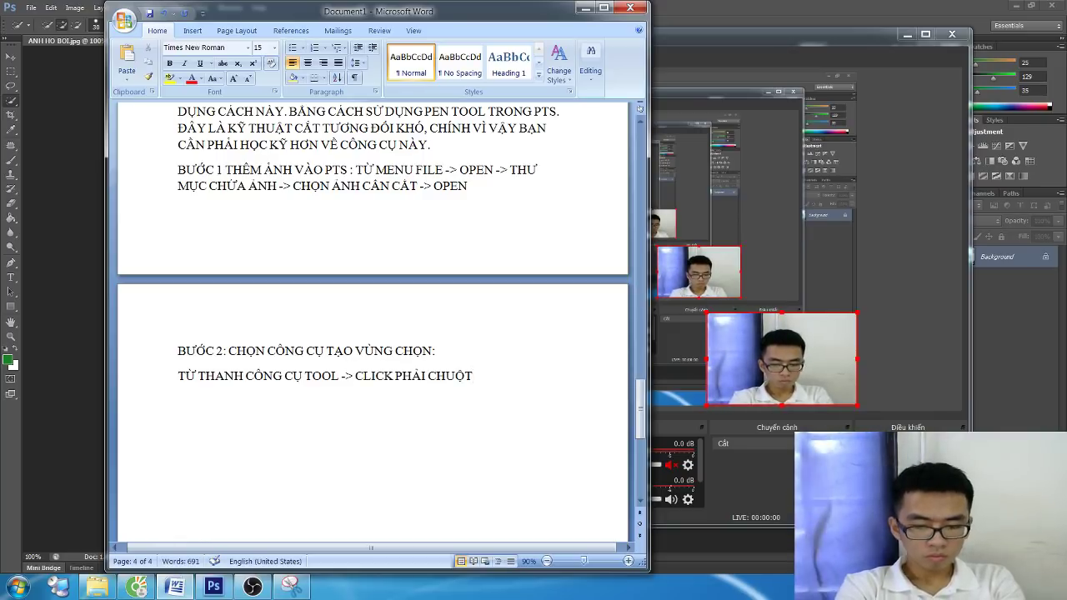
pyautogui.write(' VAO')
pyautogui.write('ÓM C')
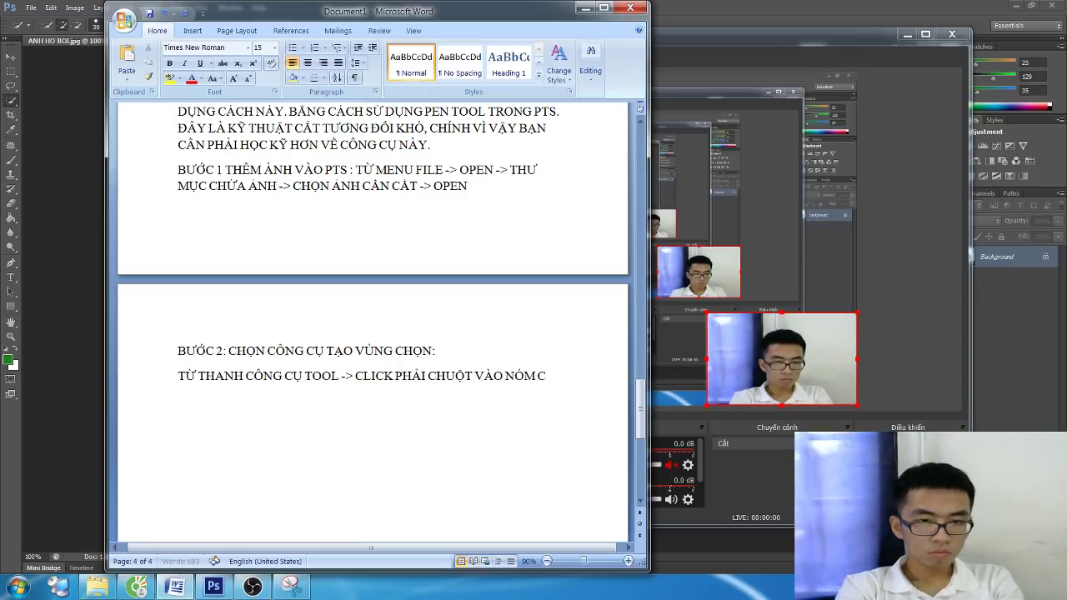
pyautogui.write('ÔNG CỤ PEN -')
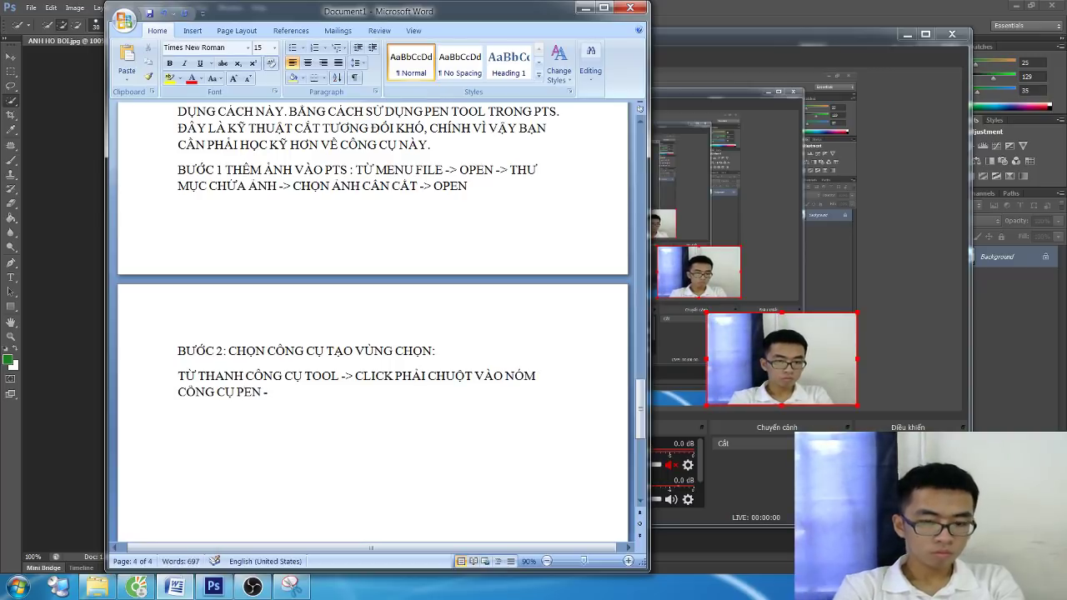
pyautogui.write('> CHỌN PE')
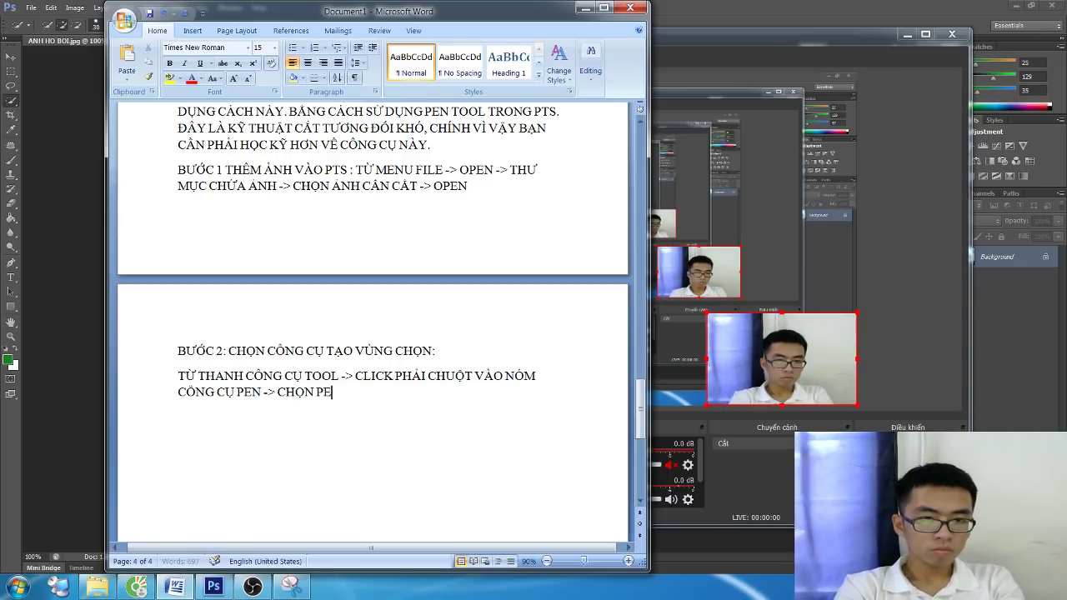
pyautogui.write('N TOOL')
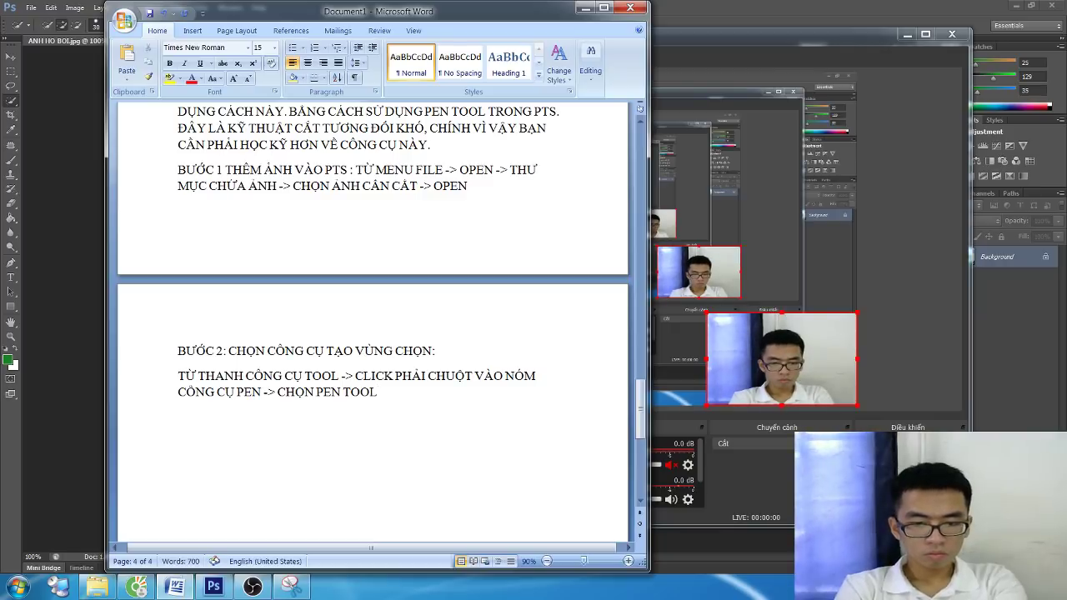
pyautogui.write(' (P)')
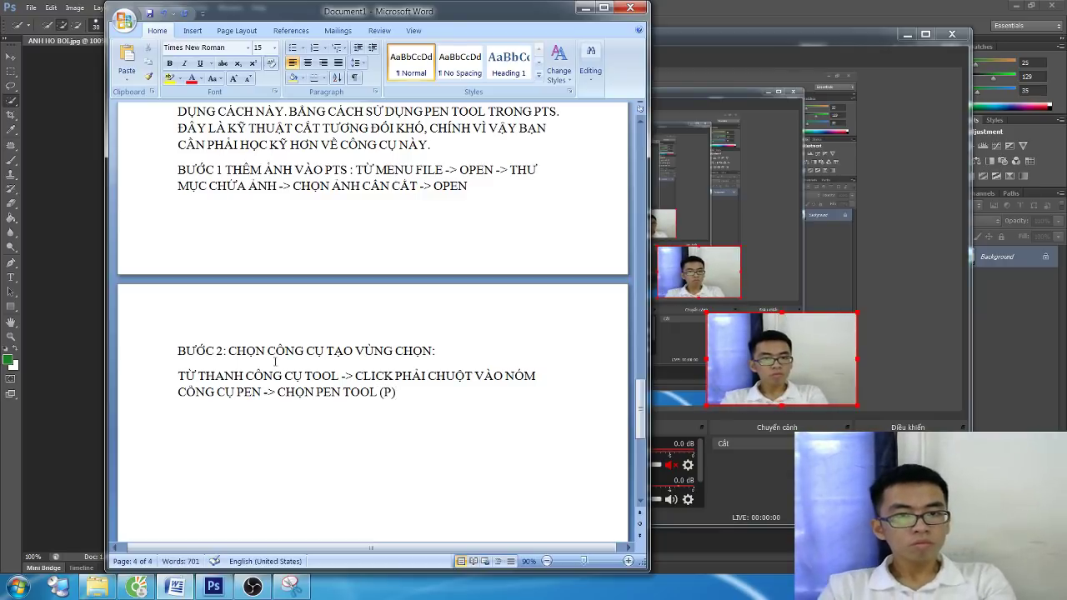
pyautogui.hotkey('alt', 'Tab')
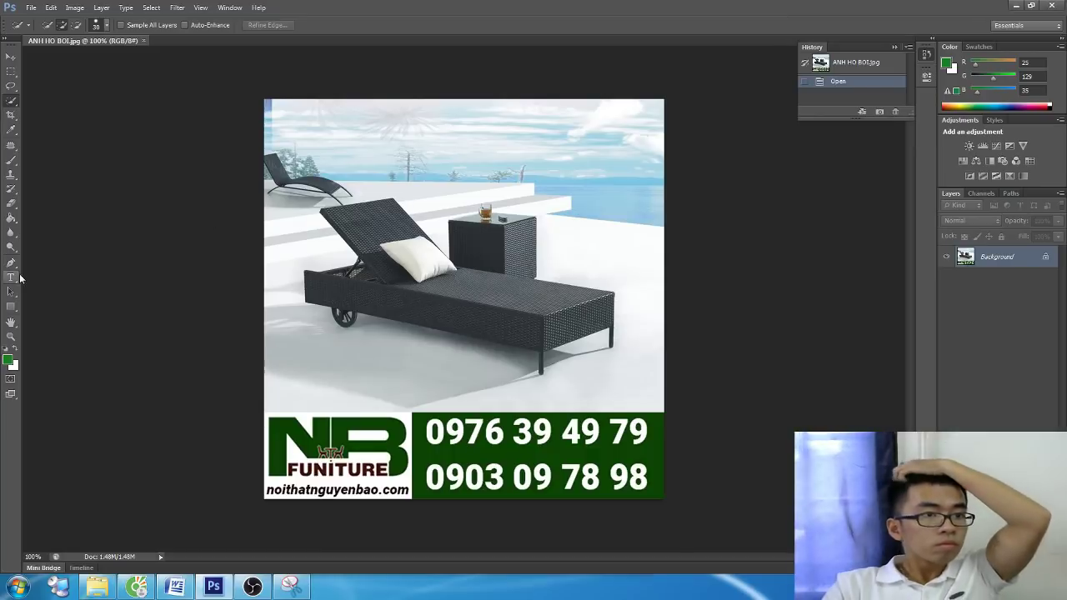
# Choose the standard Pen Tool from Photoshop's pen tool group
pyautogui.click(11, 263)
pyautogui.click(42, 263)
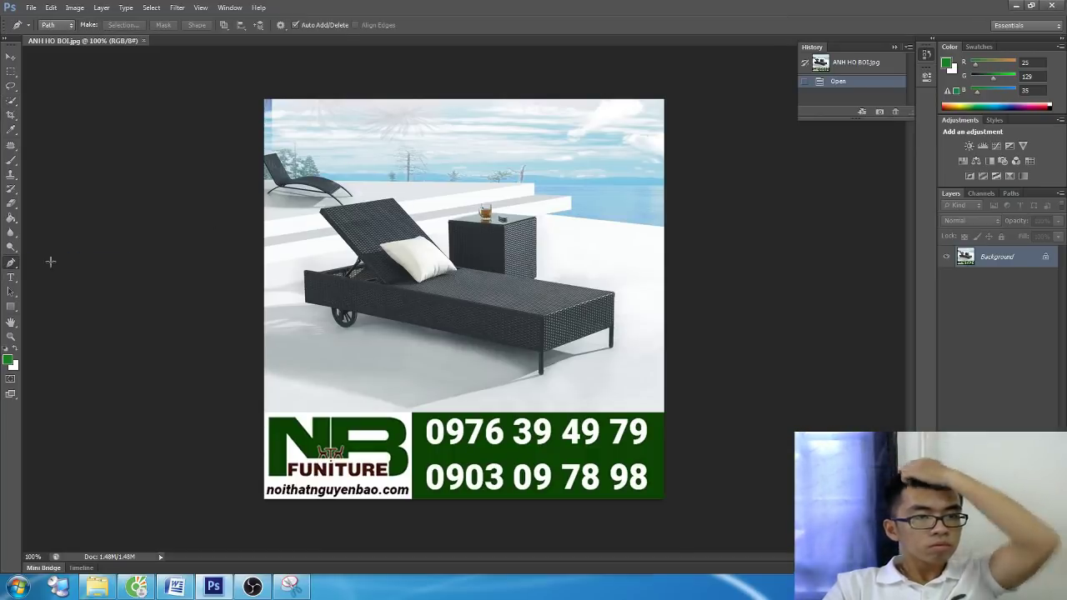
pyautogui.hotkey('alt', 'Tab')
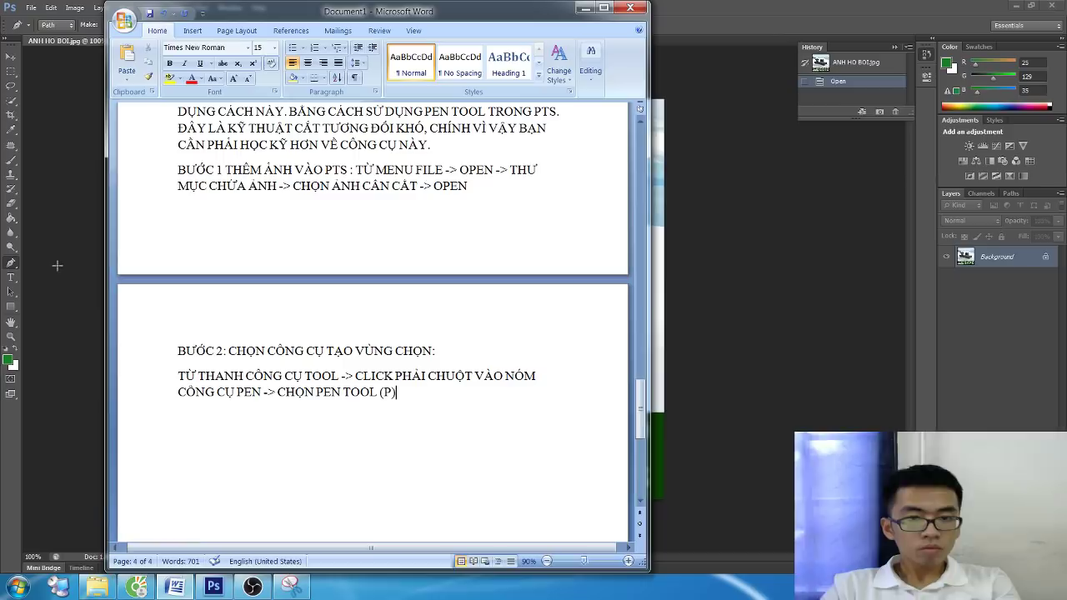
# Add a BƯỚC 3 line noting this is the hardest part and requires good Pen Tool skills
pyautogui.press('Return')
pyautogui.write('BƯỚ')
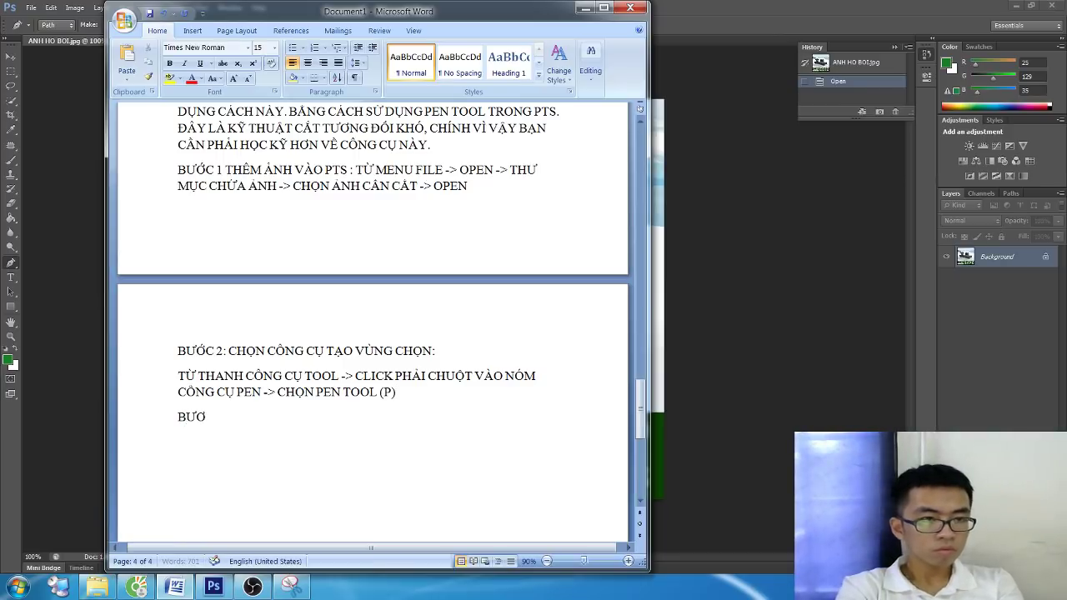
pyautogui.write('C 3')
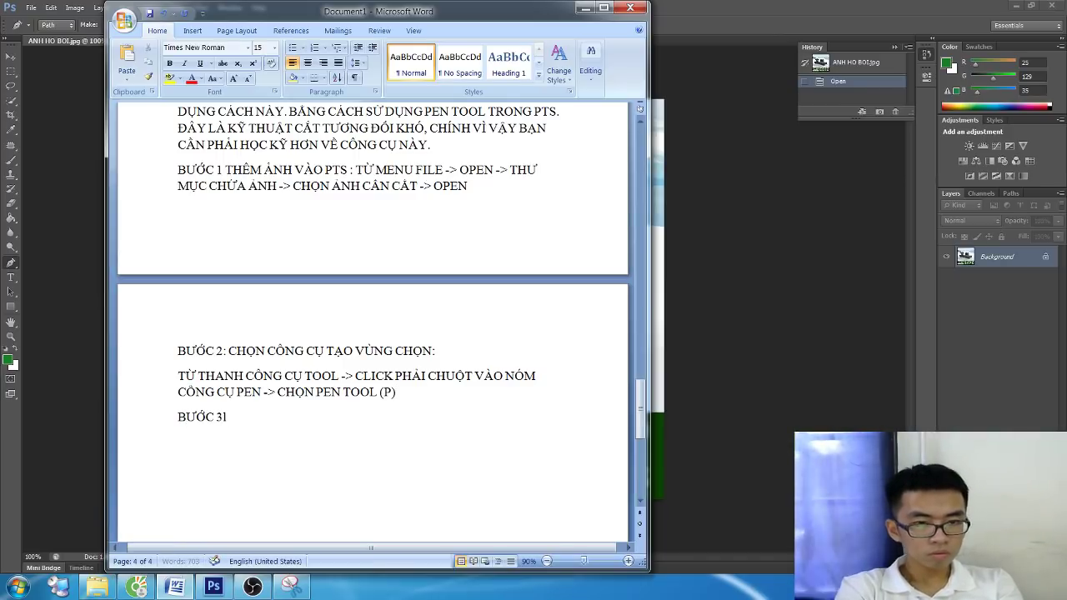
pyautogui.write(': TẠO VÙNG CHỌ')
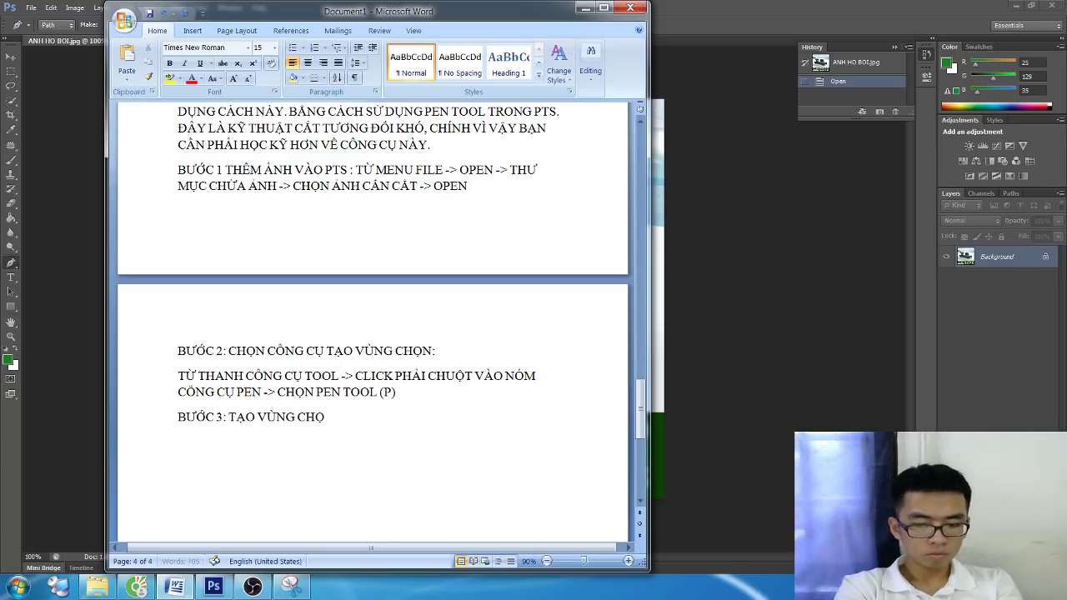
pyautogui.write('H D')
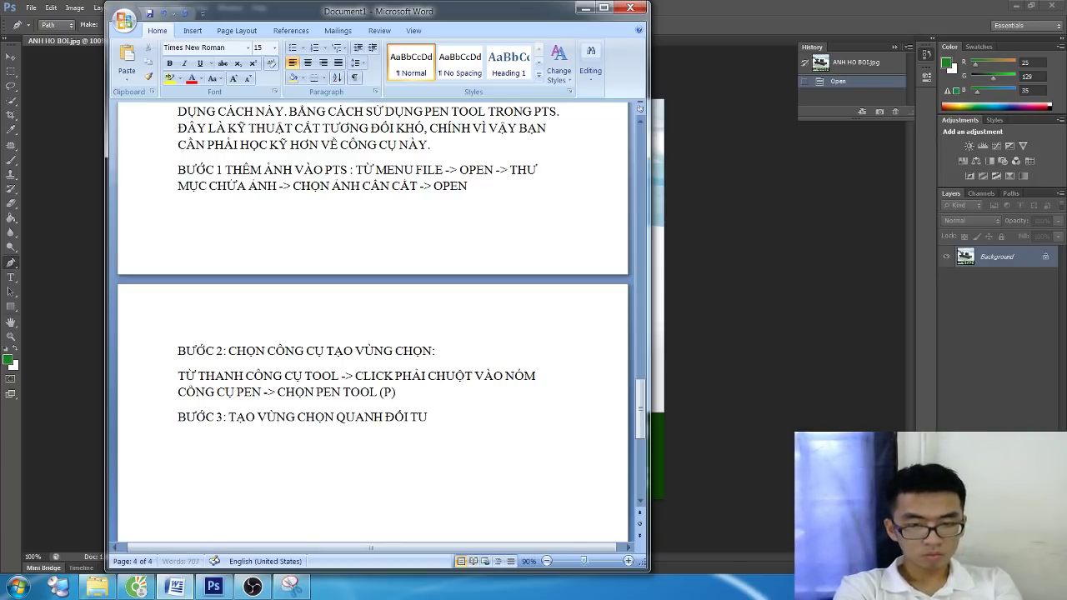
pyautogui.write(' CÂ')
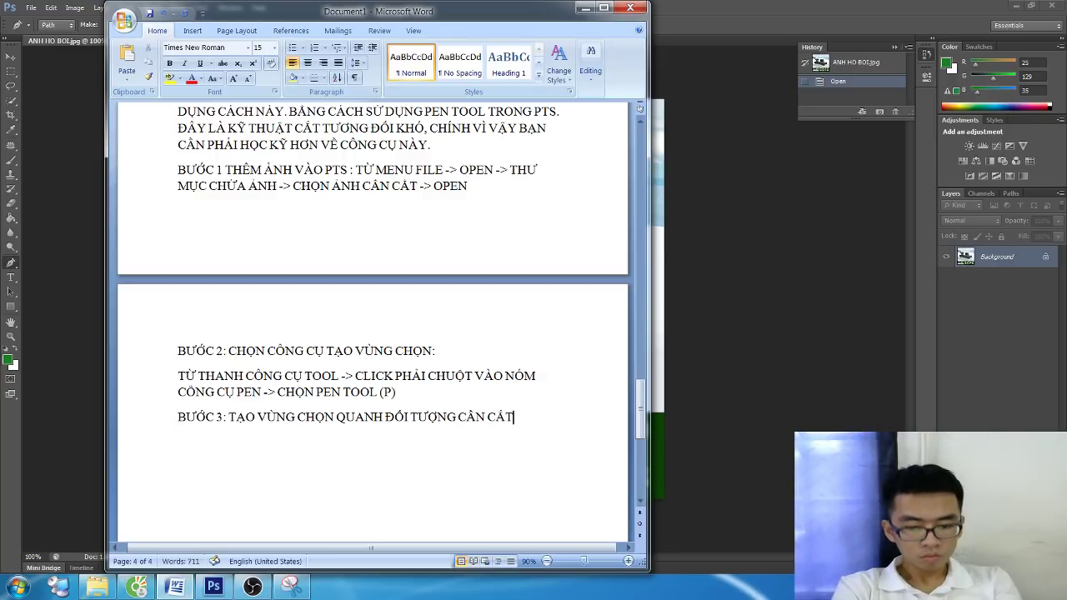
pyautogui.write('ĐÂY KLA')
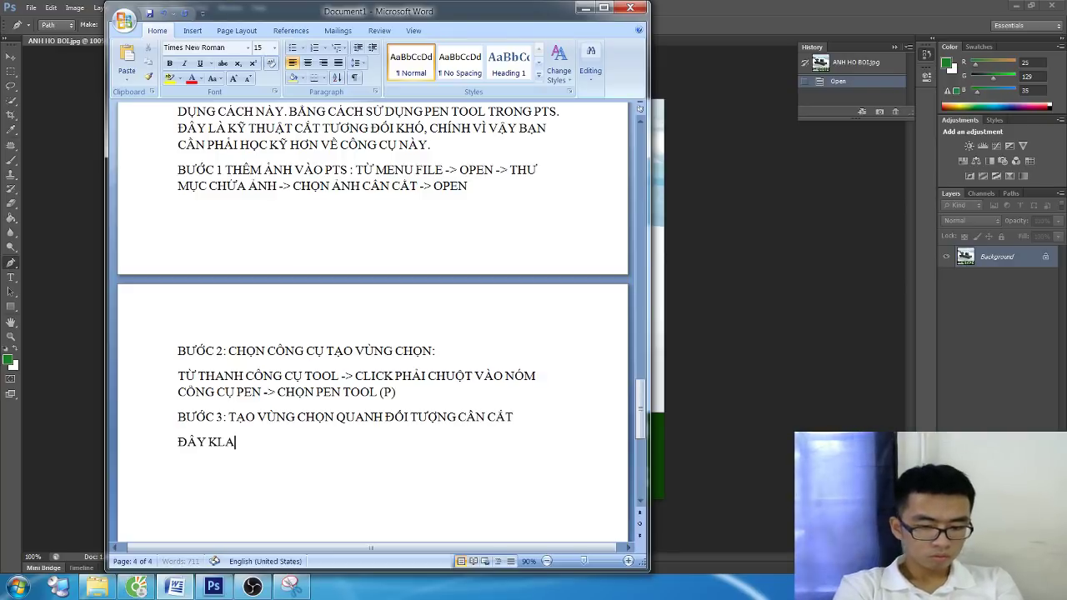
pyautogui.press('BackSpace')
pyautogui.press('BackSpace')
pyautogui.write('LÀ DI')
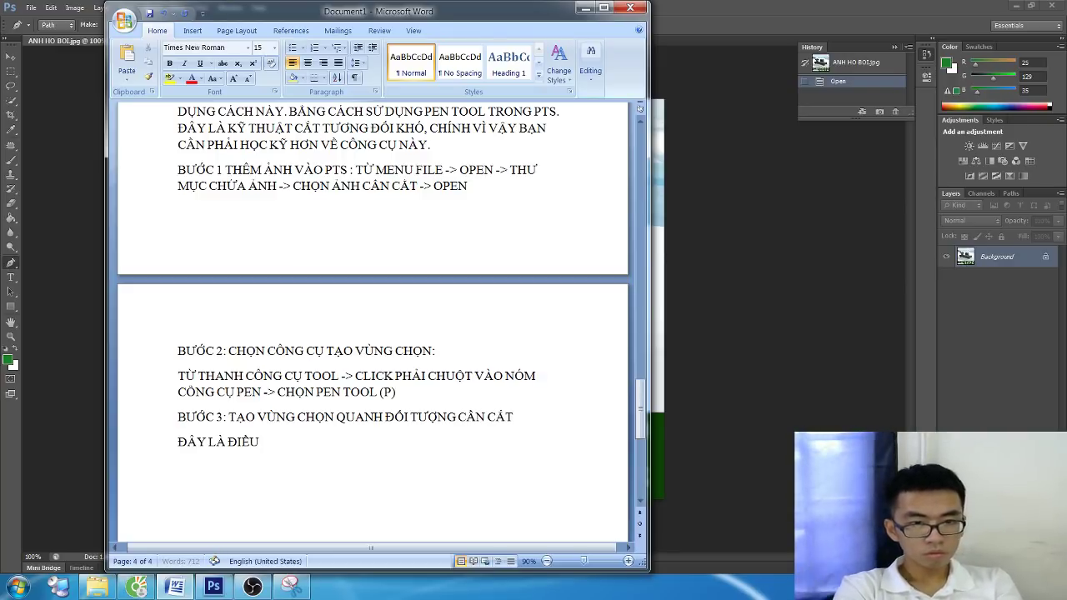
pyautogui.write(' KHÓ NHẤT TRONG CÁHC LA')
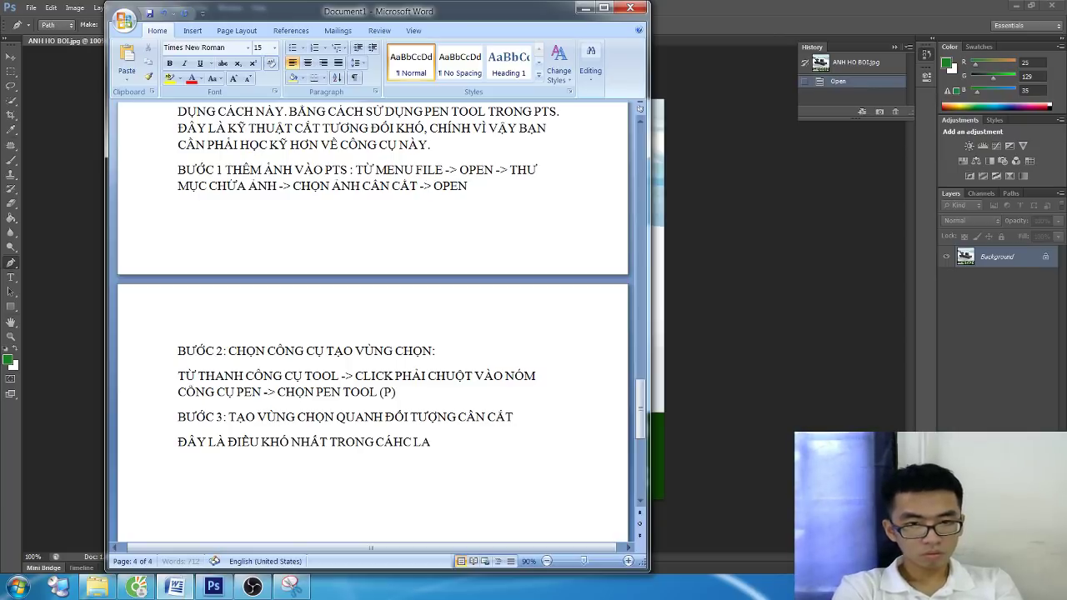
pyautogui.write('fh')
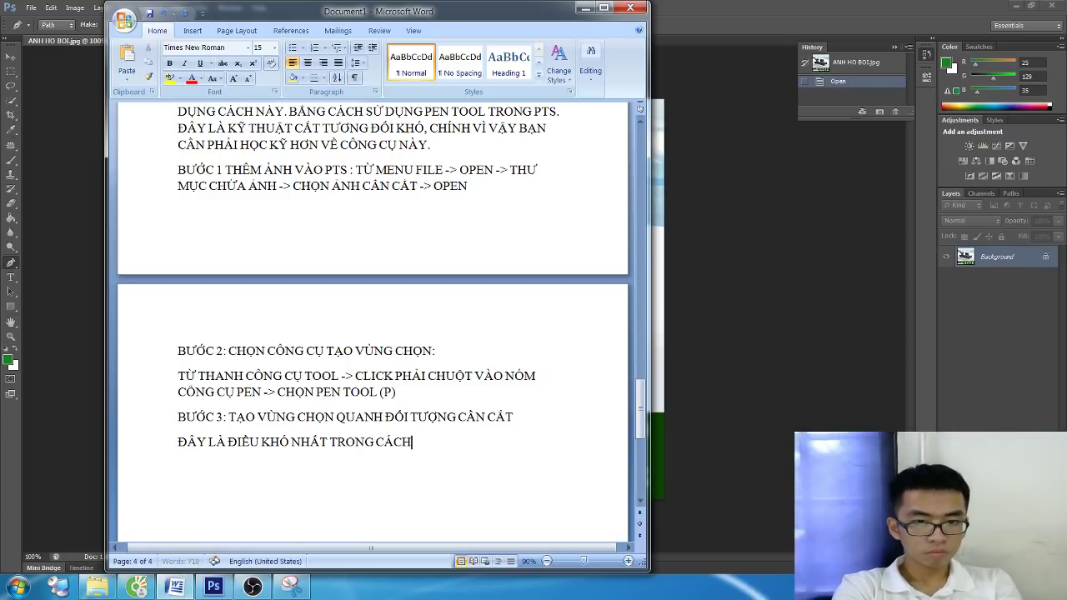
pyautogui.write('M NÀY')
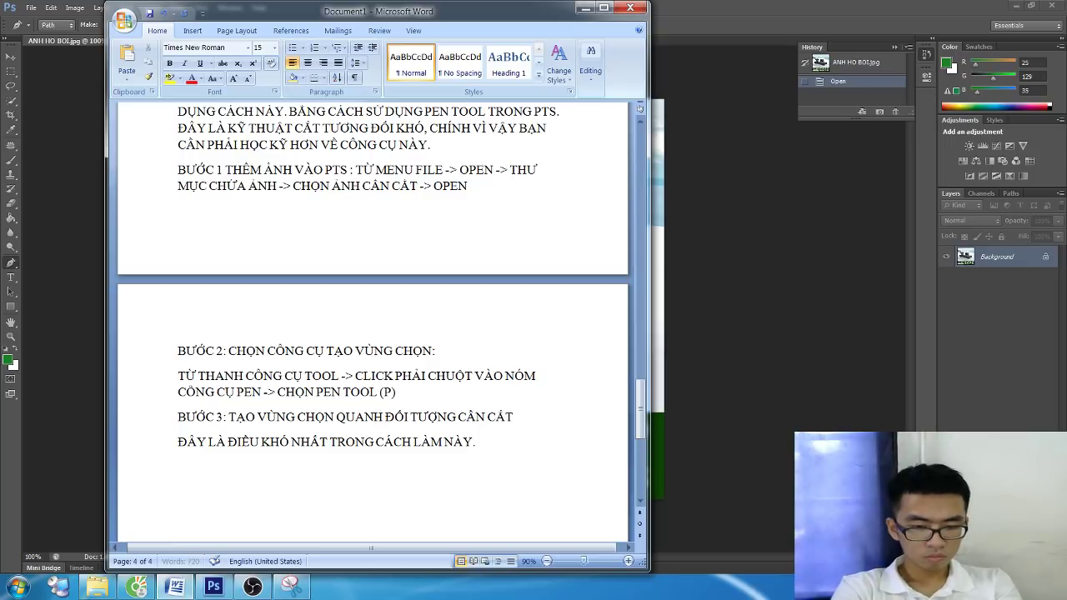
pyautogui.write('. CHÍNH VIf')
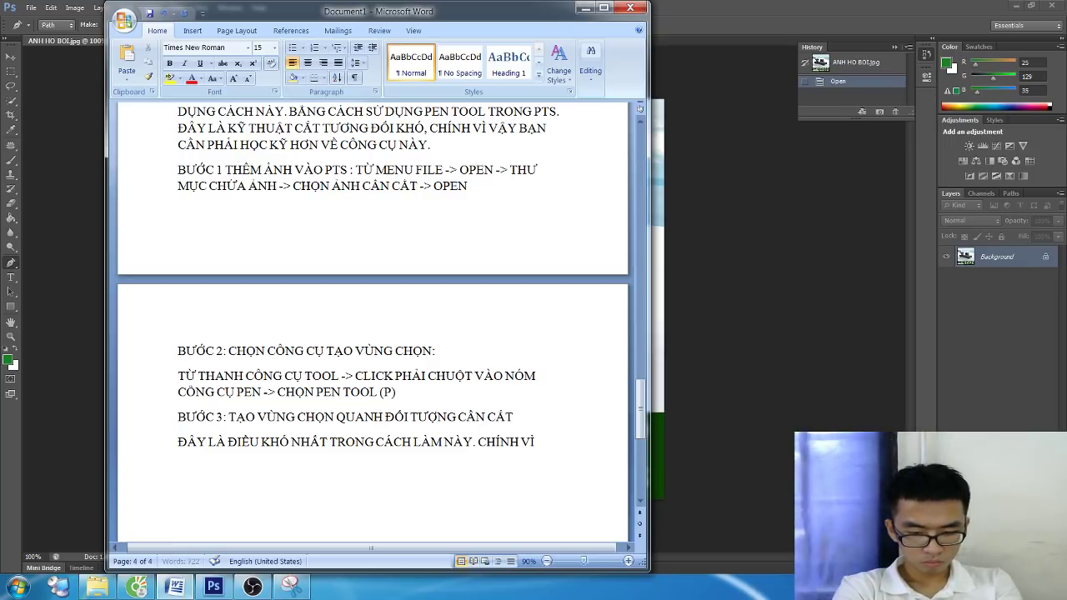
pyautogui.write(' VẬY BẠN CẦN HỌC')
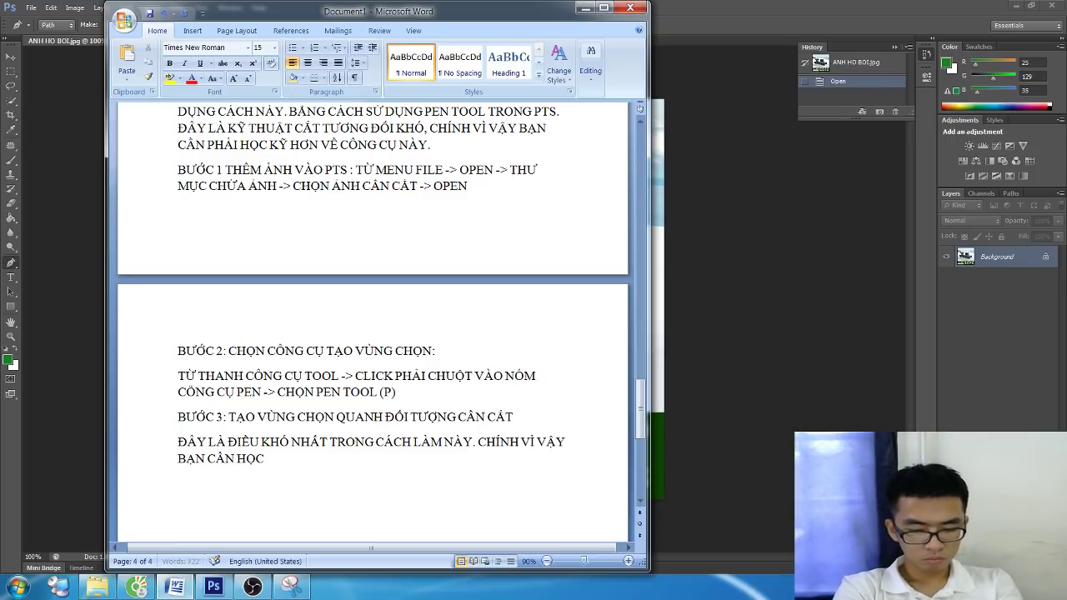
pyautogui.write(' THẬT KỸ VỀ CÁC')
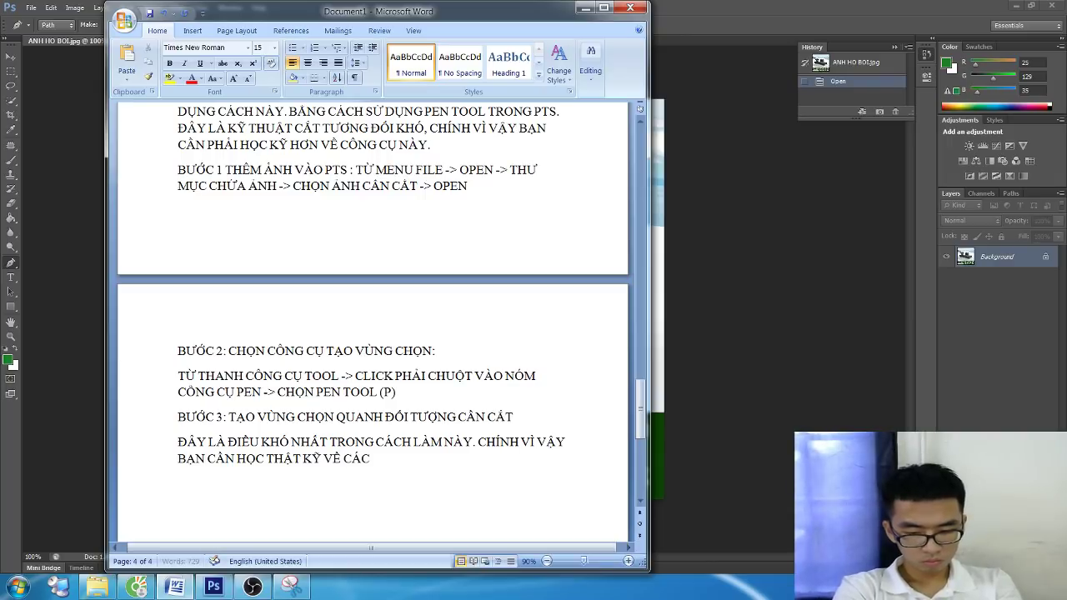
pyautogui.write('H SỬ DỤNG PEN TO')
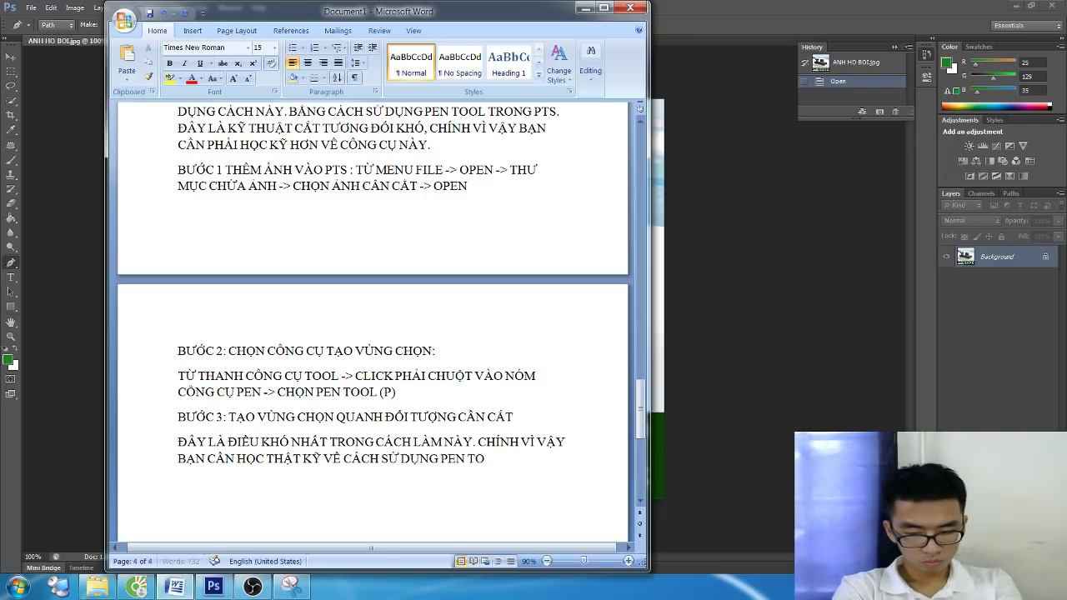
pyautogui.write('L TRO')
pyautogui.write('NG PTS')
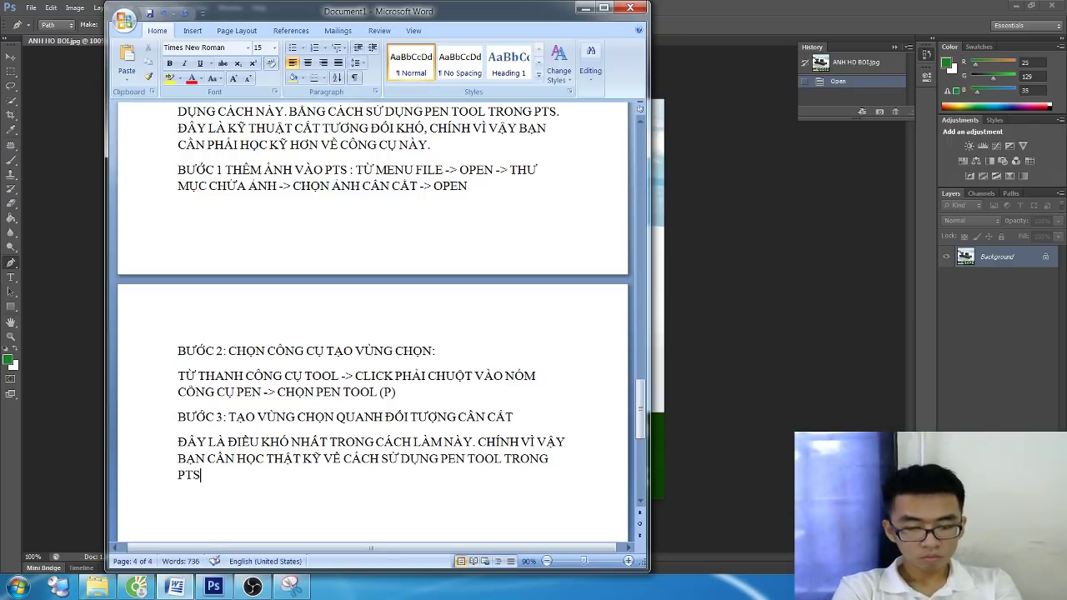
pyautogui.write('. SAU KHI')
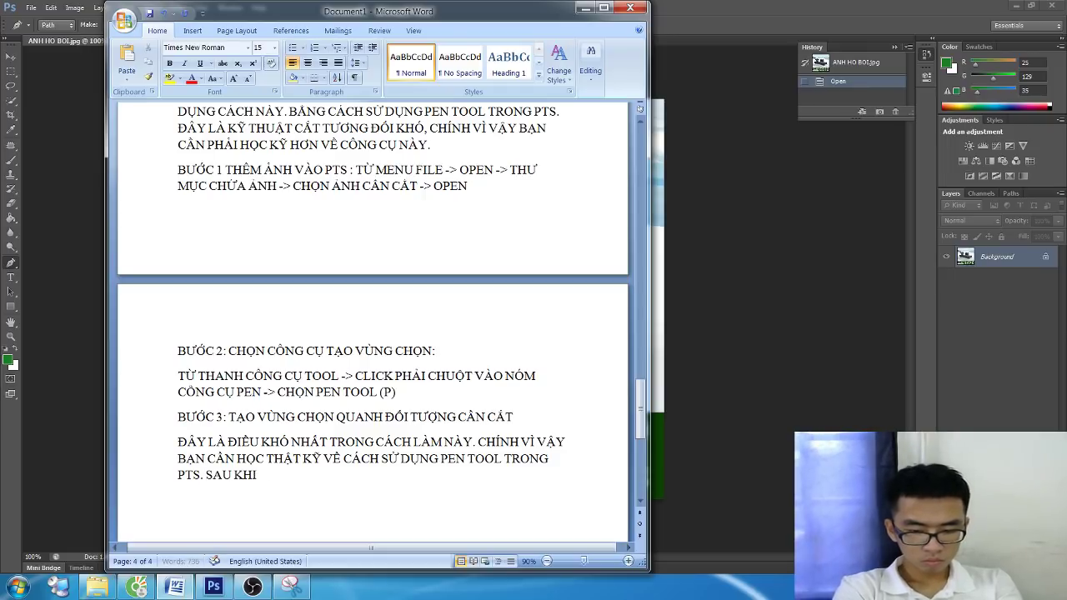
pyautogui.write(' HỌC ĐƯỢC')
pyautogui.write(' CÁCH SỬ DU')
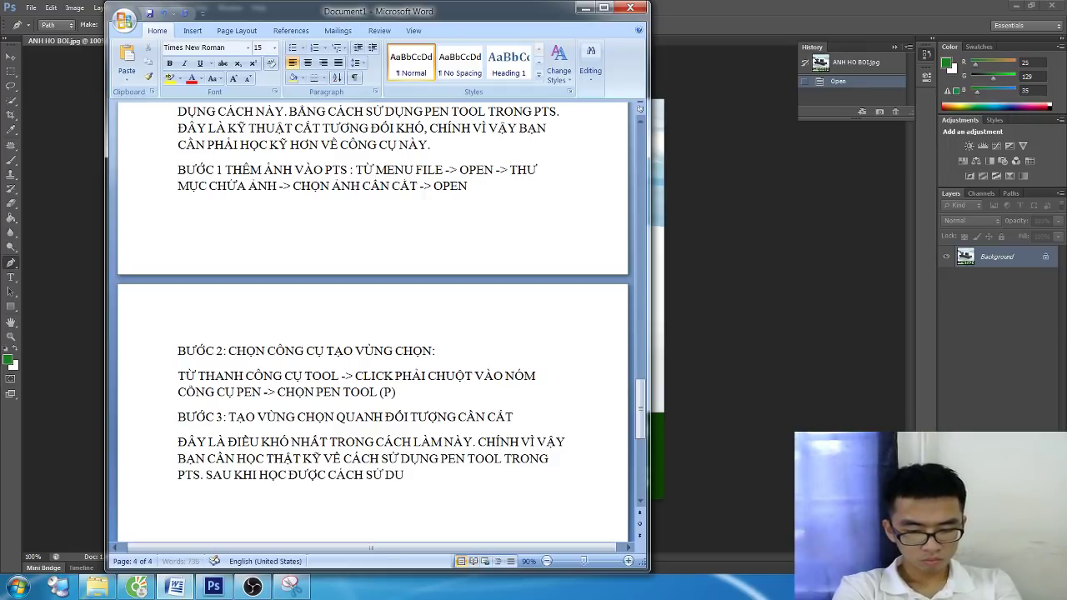
pyautogui.press('BackSpace')
pyautogui.write('ỤNG PEN TOOL')
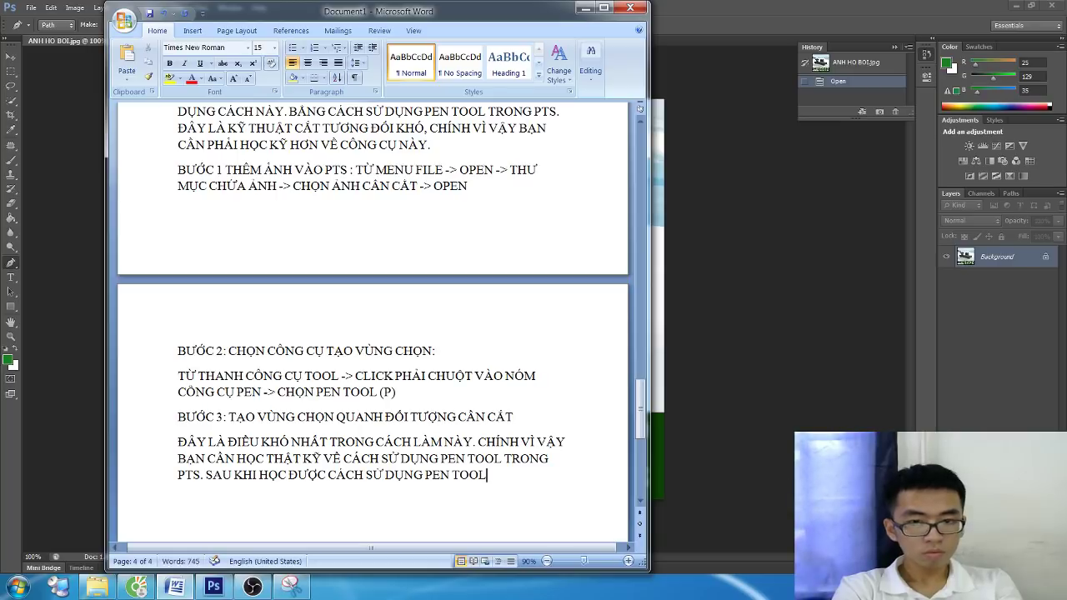
pyautogui.write(' BJAN')
pyautogui.write('HƯ S')
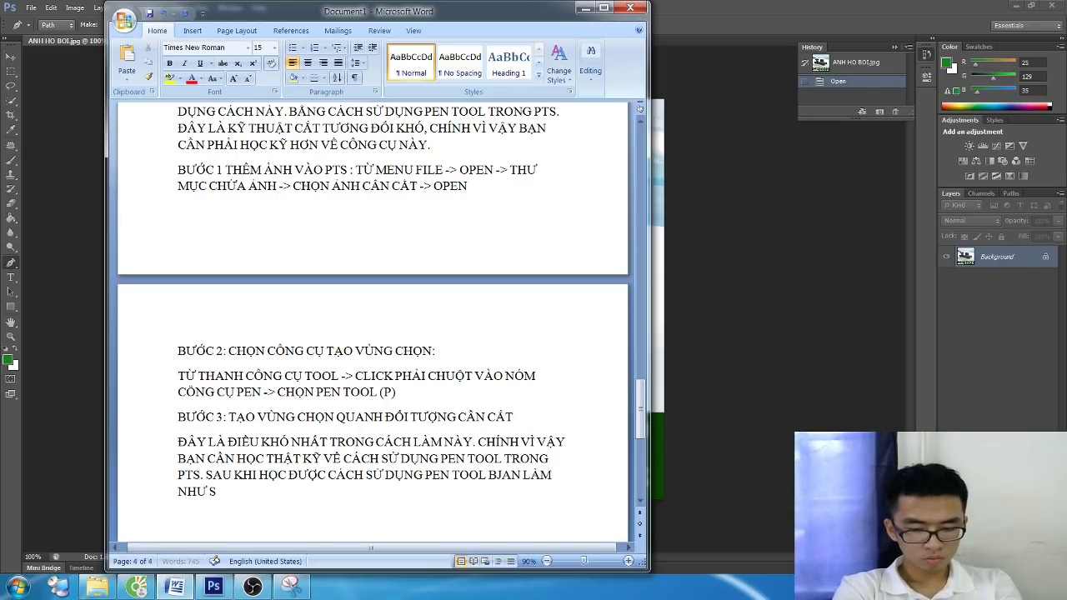
pyautogui.write('AU')
pyautogui.write('S')
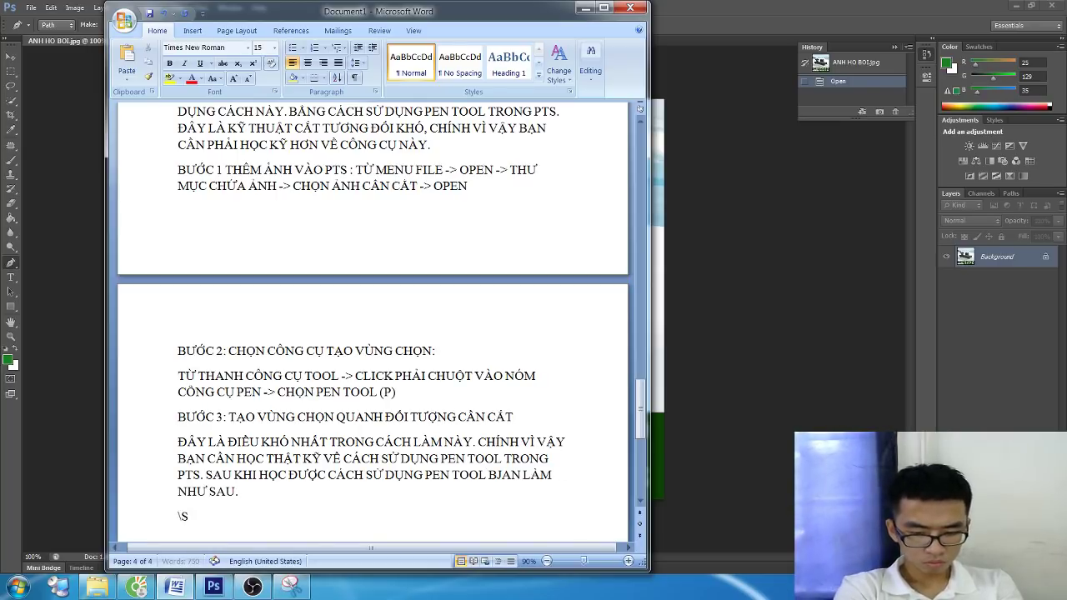
pyautogui.write('Ử DỤNG PEN T')
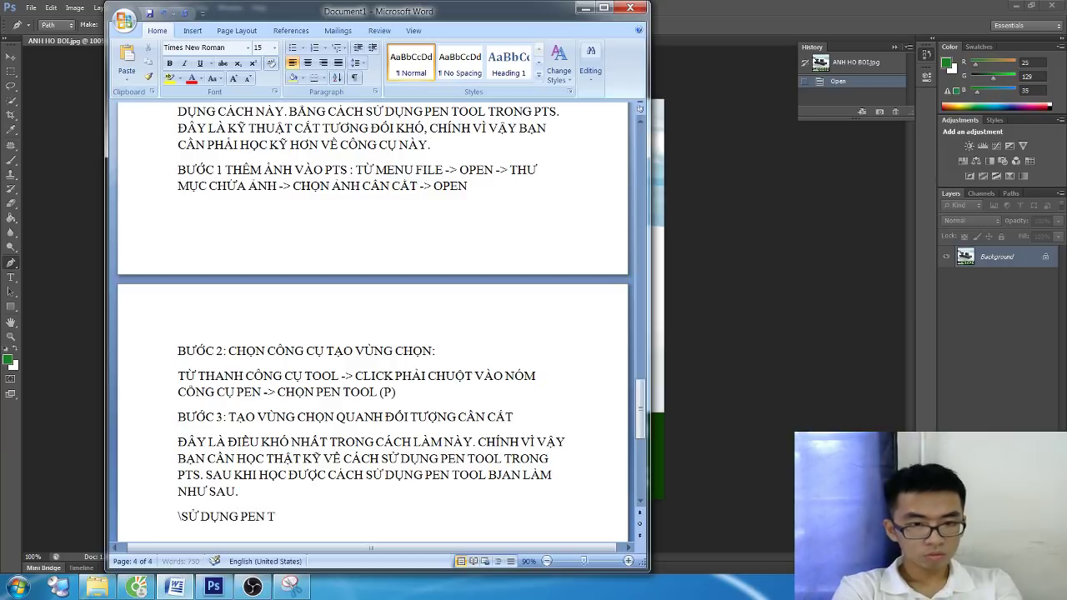
pyautogui.write('OOL -')
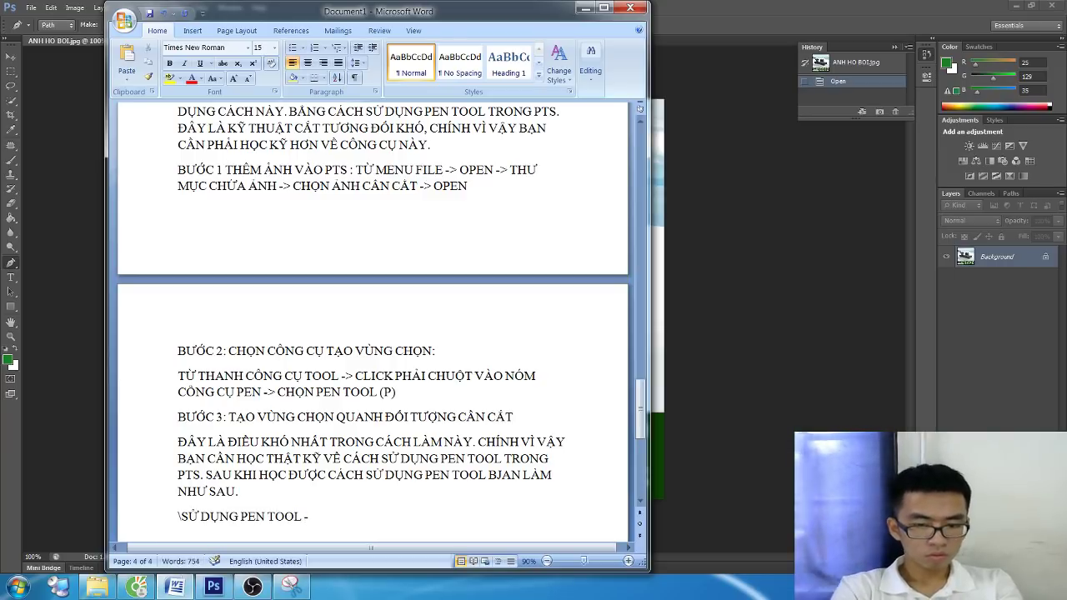
pyautogui.write('> CL')
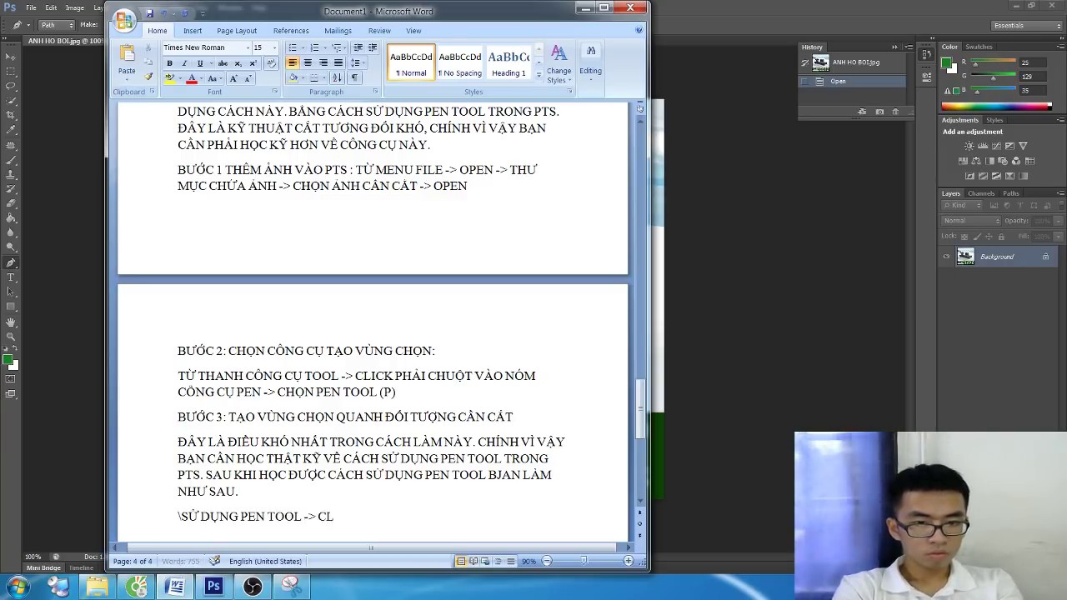
pyautogui.write('ICK VÀO CA')
pyautogui.write('ÁC ĐIỂM')
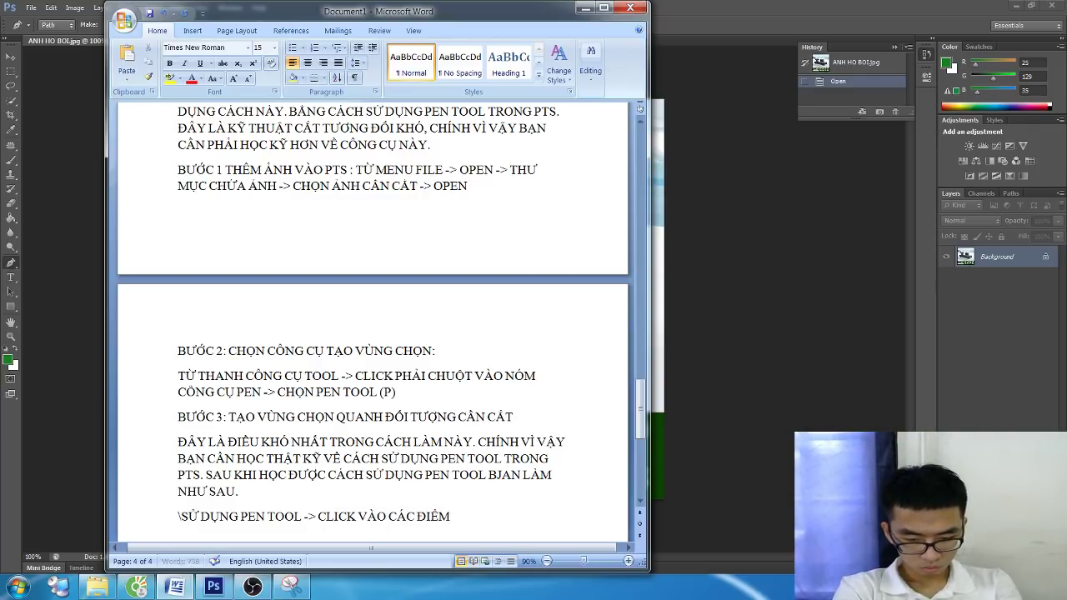
pyautogui.write(' CHUYỂN TIE')
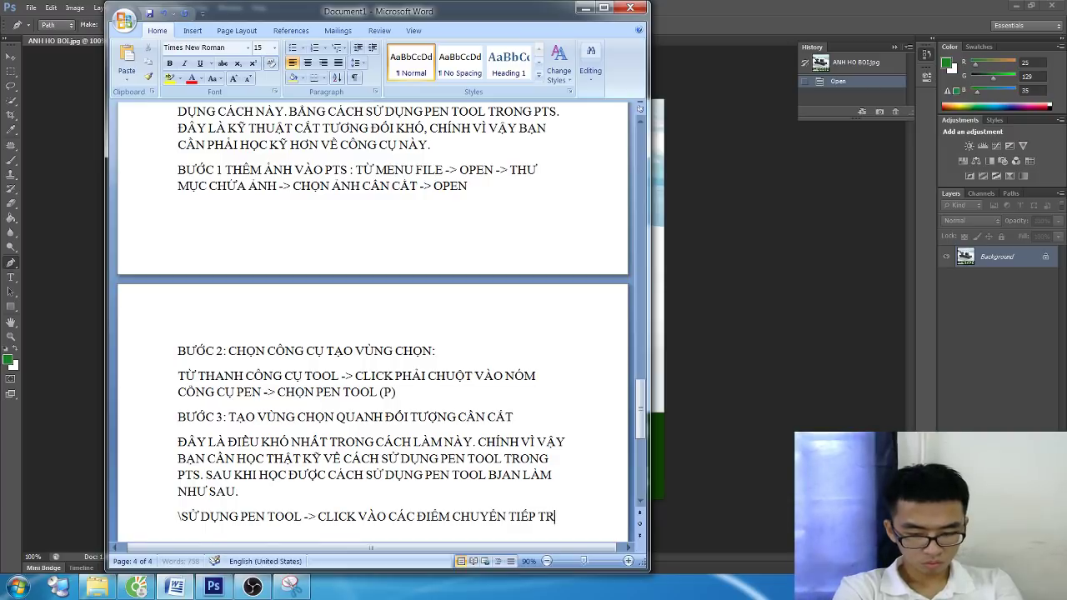
pyautogui.write('ÊN VIỀN ĐO')
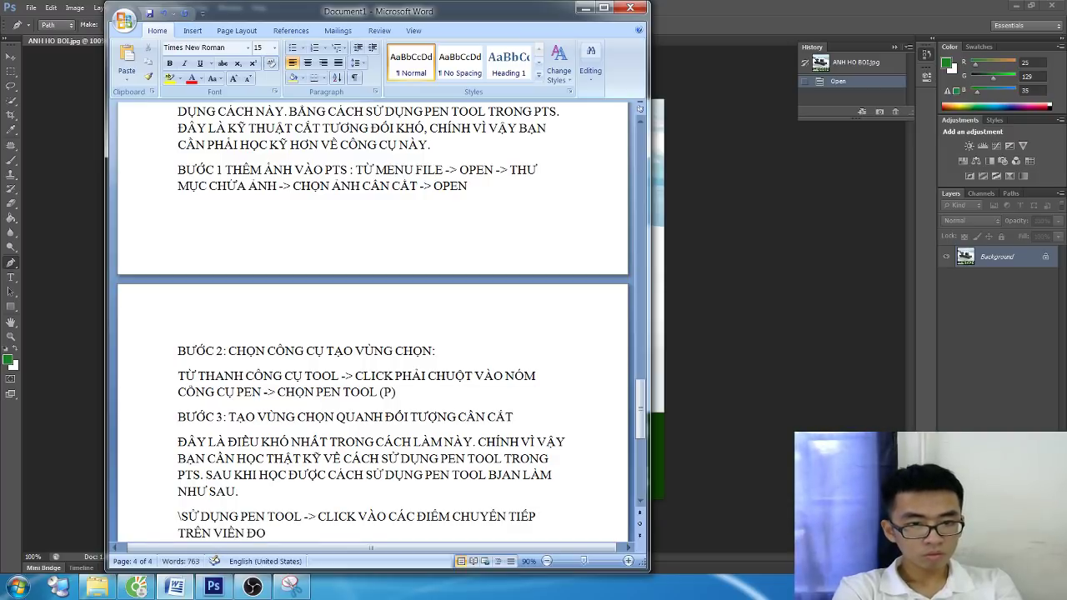
pyautogui.write('I')
pyautogui.write('ỐI TƯỢNG CẦN CẮT')
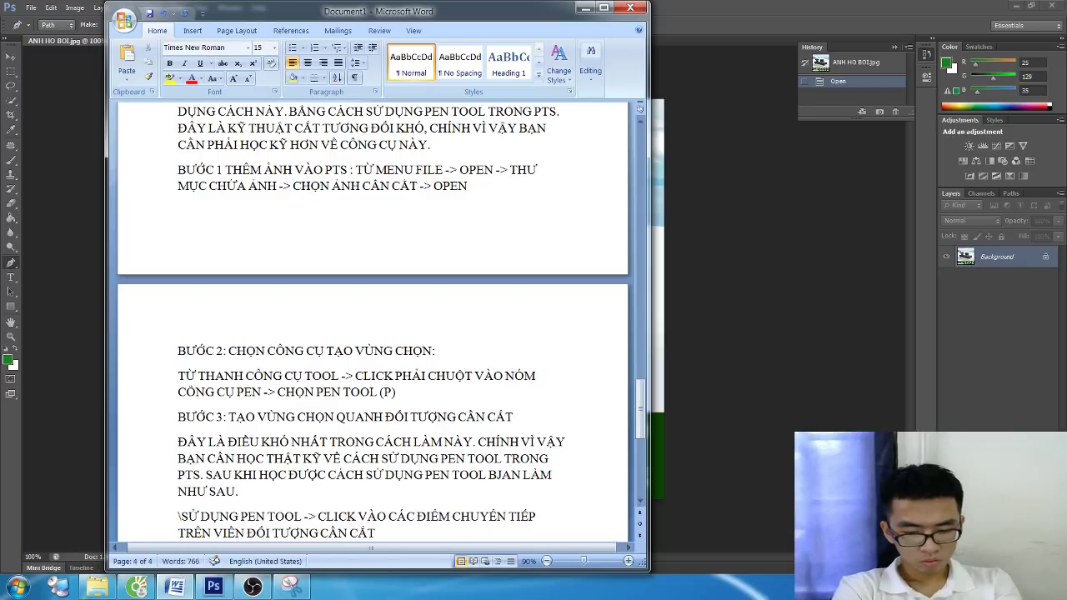
pyautogui.write(' -> ĐIỀU HU')
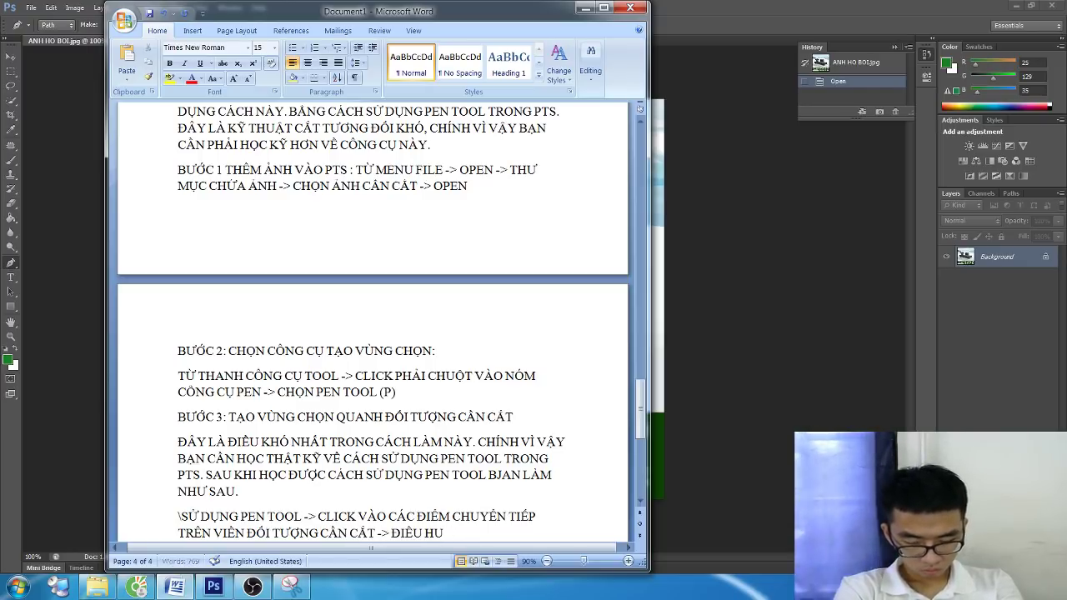
# Add a line saying to press Ctrl+Enter to turn the Pen Tool path into a selection
pyautogui.press('BackSpace')
pyautogui.press('BackSpace')
pyautogui.press('BackSpace')
pyautogui.press('BackSpace')
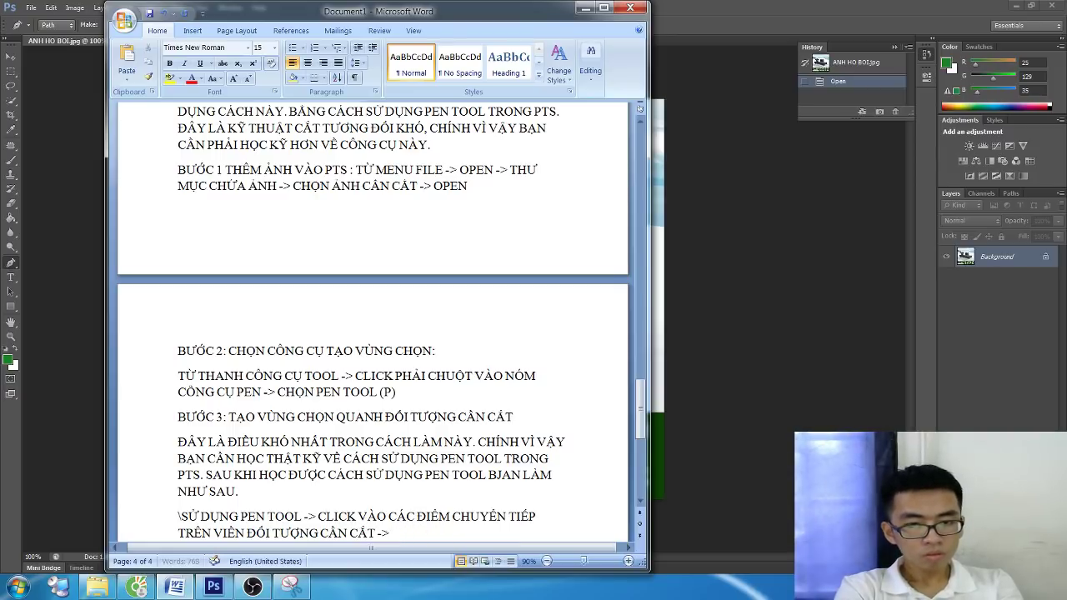
pyautogui.write('ẤN')
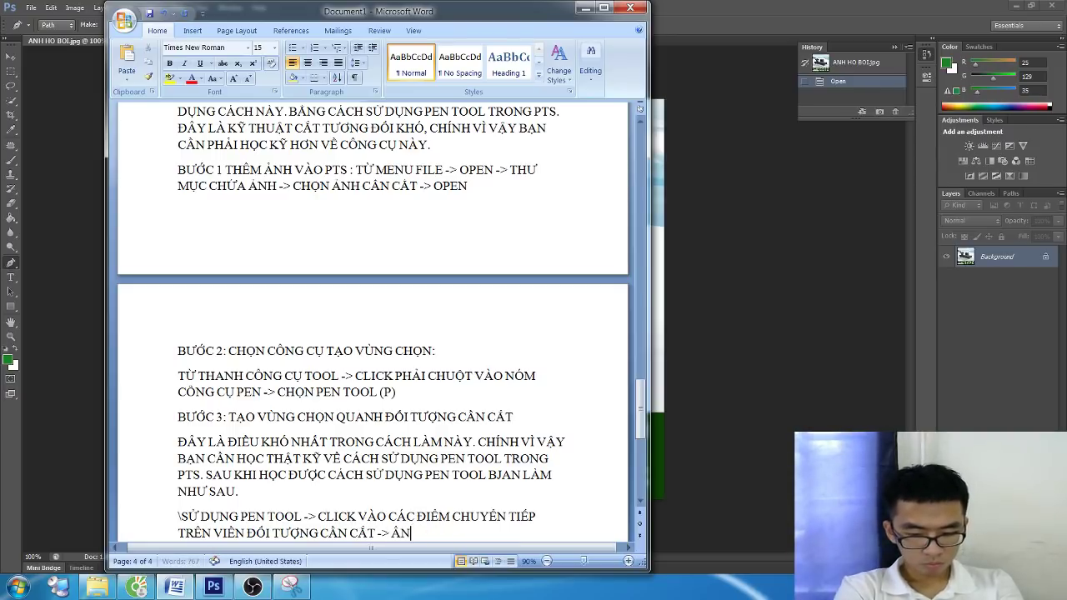
pyautogui.write(' TO')
pyautogui.write(' P')
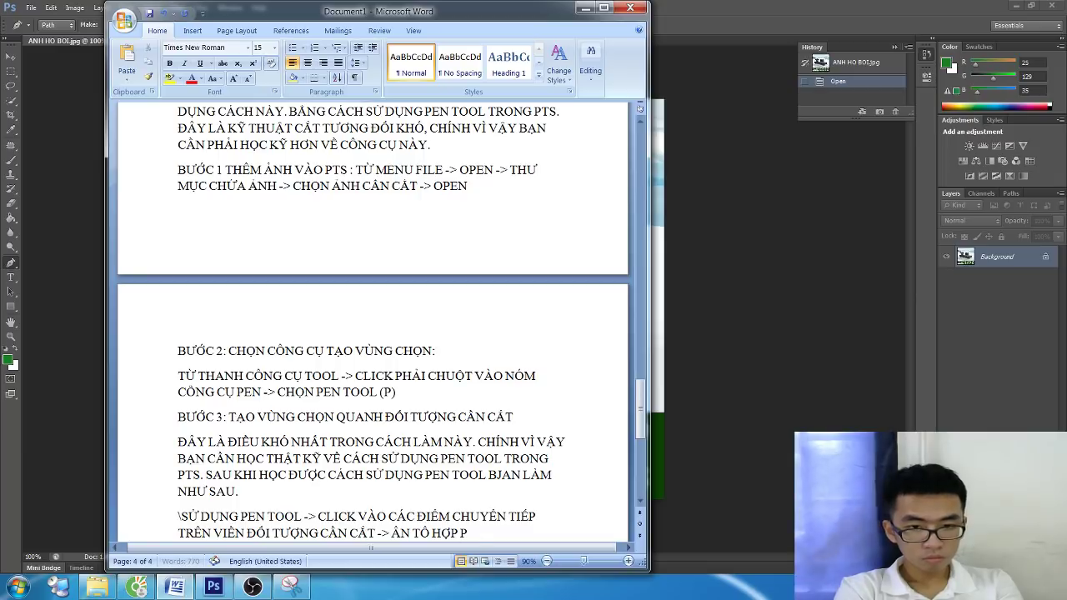
pyautogui.write('HÍM CTR')
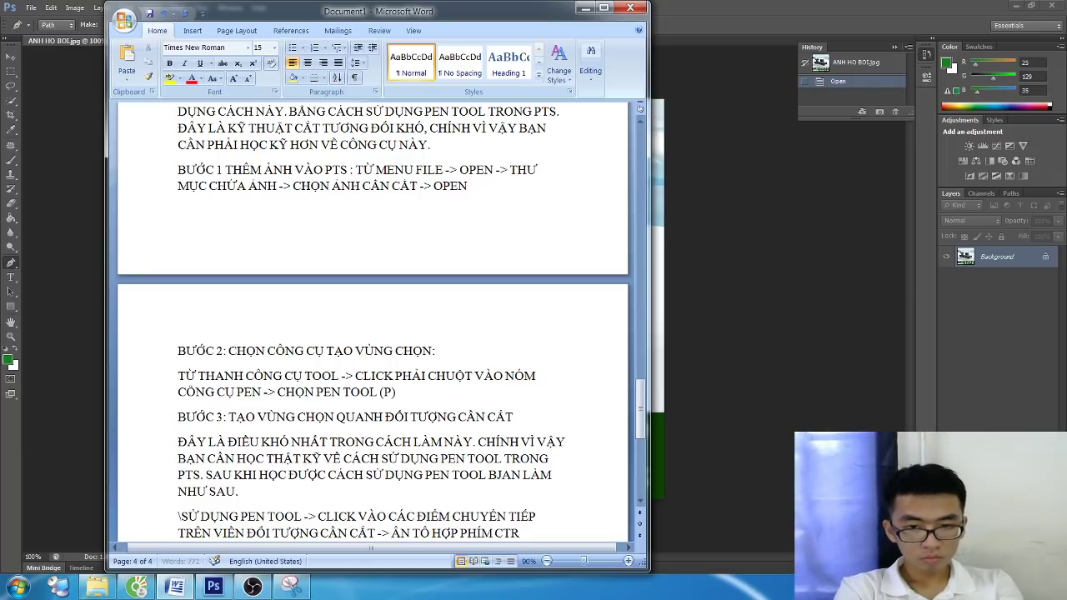
pyautogui.write('L + ENTER ĐE')
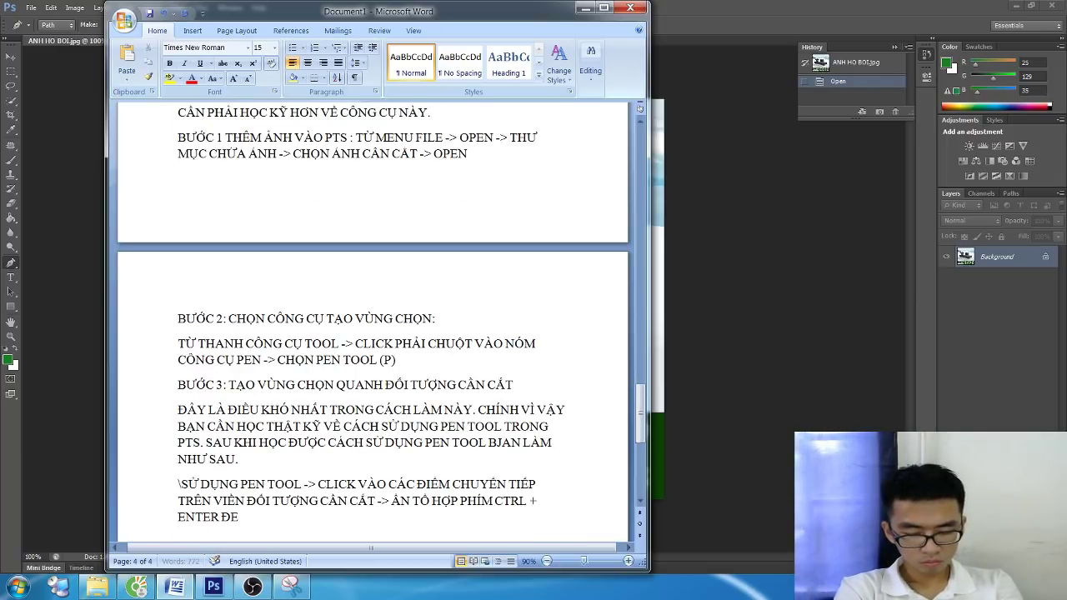
pyautogui.write(' THNAH')
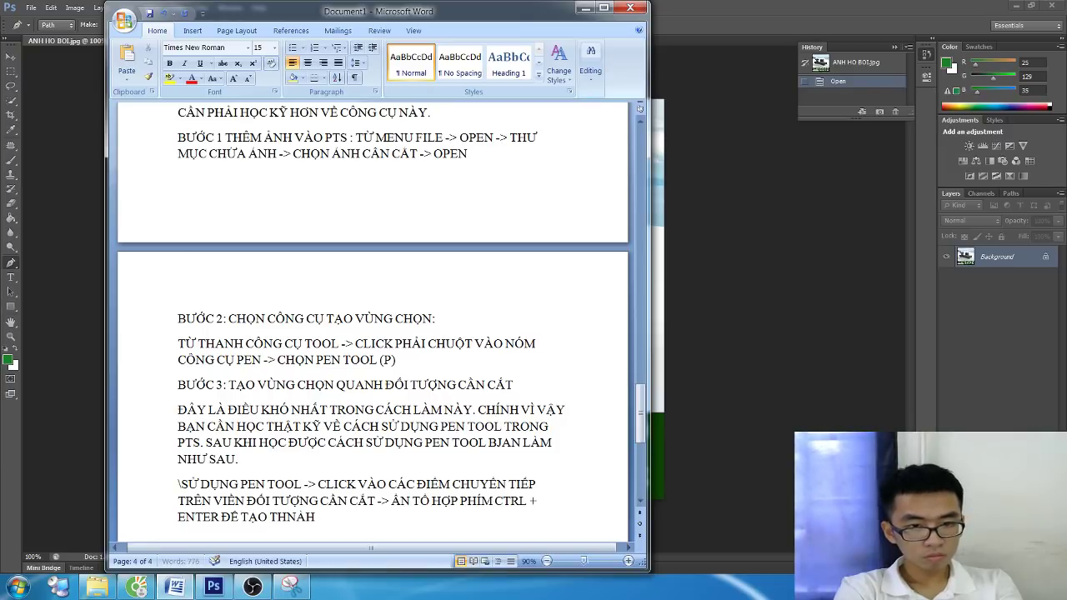
pyautogui.write(' VÙNG CHỌN')
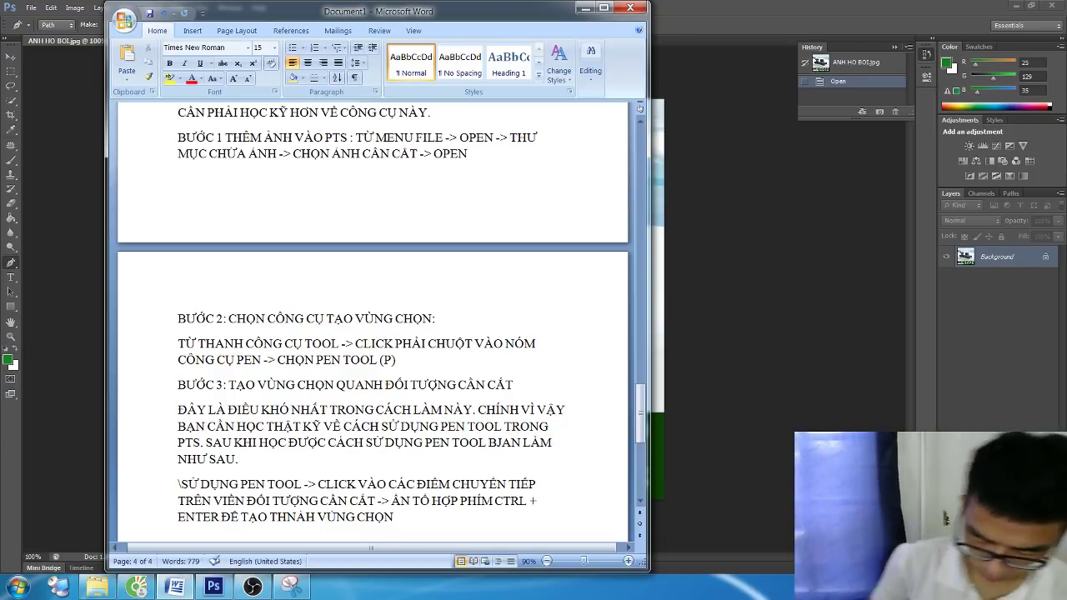
# Start a Pen path on the lounger's backrest, zoom in, then undo the stray anchors
pyautogui.hotkey('alt', 'Tab')
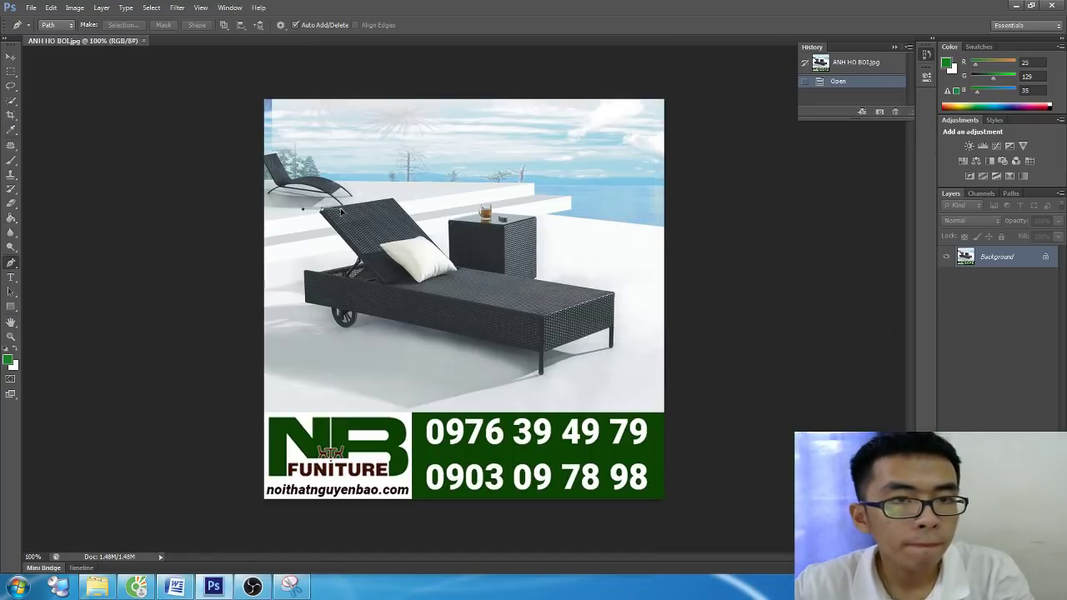
pyautogui.moveTo(298, 213); pyautogui.dragTo(346, 207)
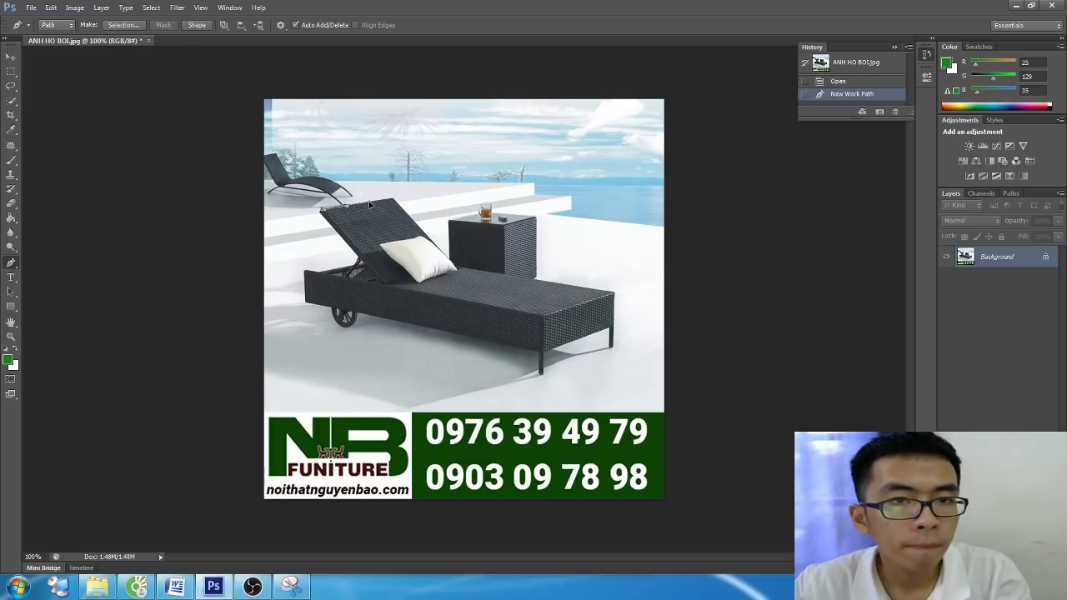
pyautogui.click(371, 204)
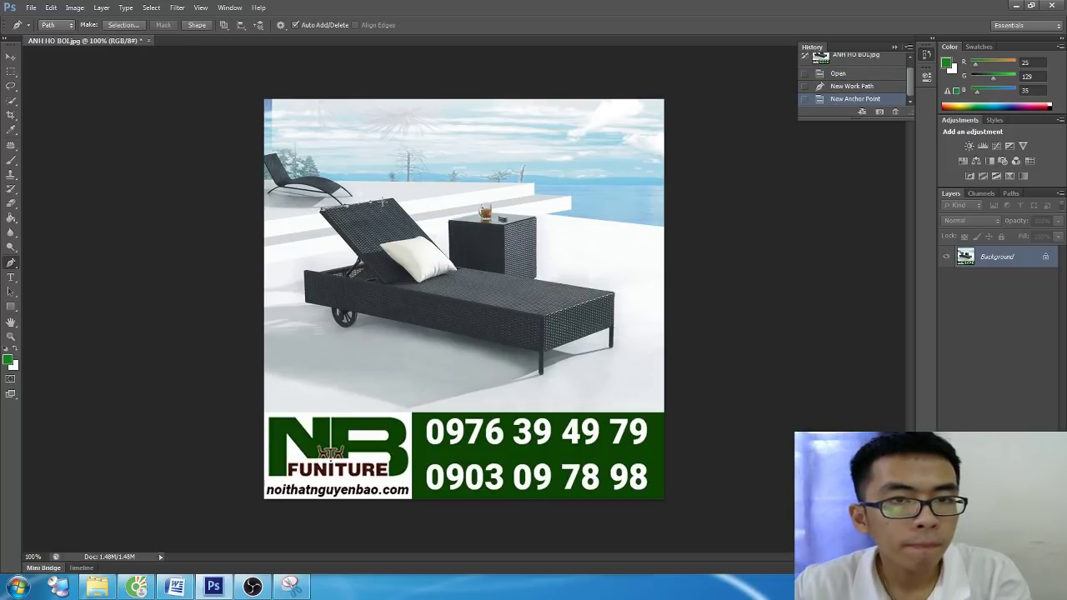
pyautogui.click(388, 201)
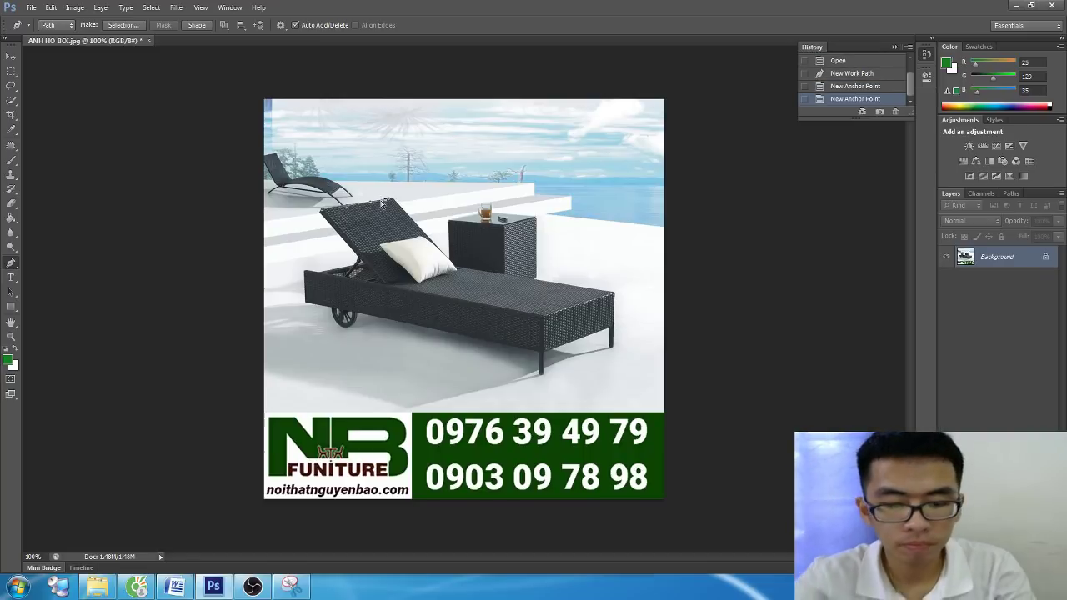
pyautogui.hotkey('ctrl', '+')
pyautogui.hotkey('ctrl', '+')
pyautogui.scroll(2, 381, 204)
pyautogui.scroll(3, 369, 179)
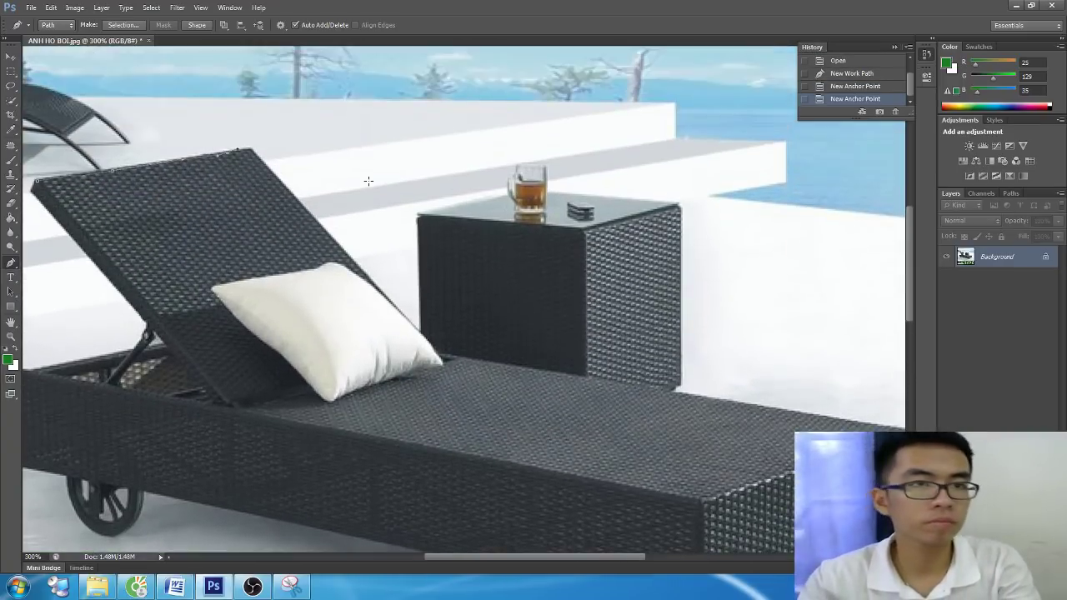
pyautogui.hotkey('ctrl', 'alt', 'z')
pyautogui.hotkey('ctrl', 'alt', 'z')
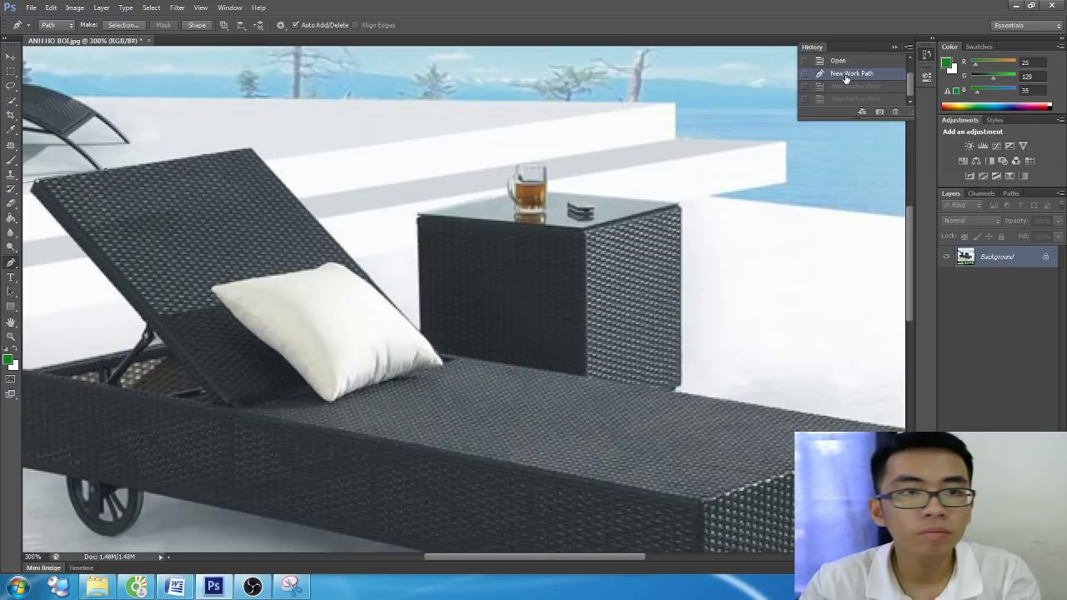
pyautogui.hotkey('ctrl', 'alt', 'z')
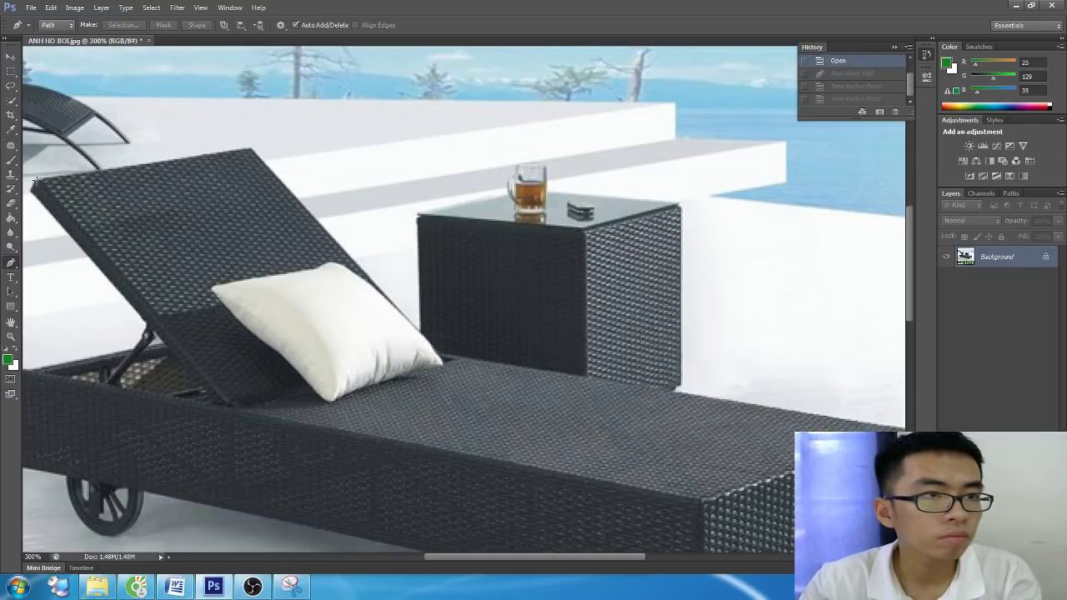
# Trace anchors along the backrest top, down the backrest edge and along the pillow's edge
pyautogui.click(33, 178)
pyautogui.click(73, 175)
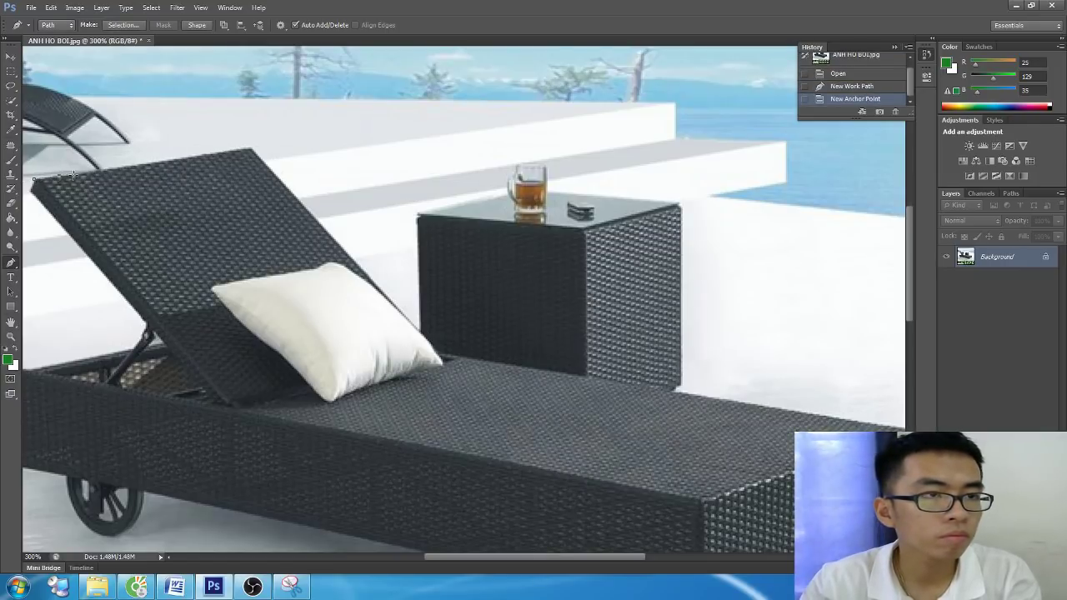
pyautogui.click(84, 174)
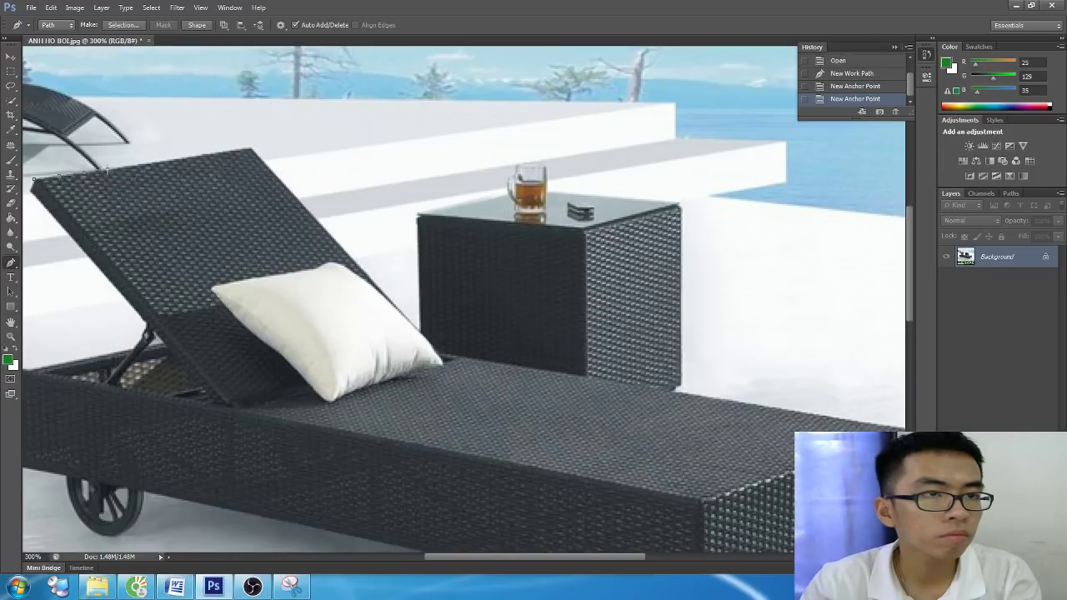
pyautogui.click(127, 167)
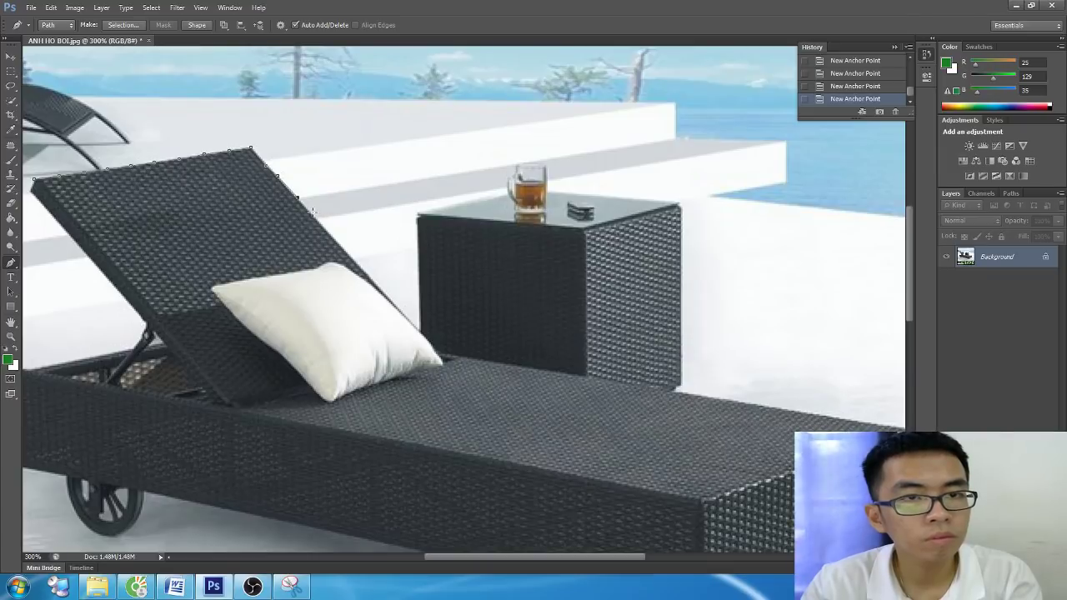
pyautogui.click(329, 231)
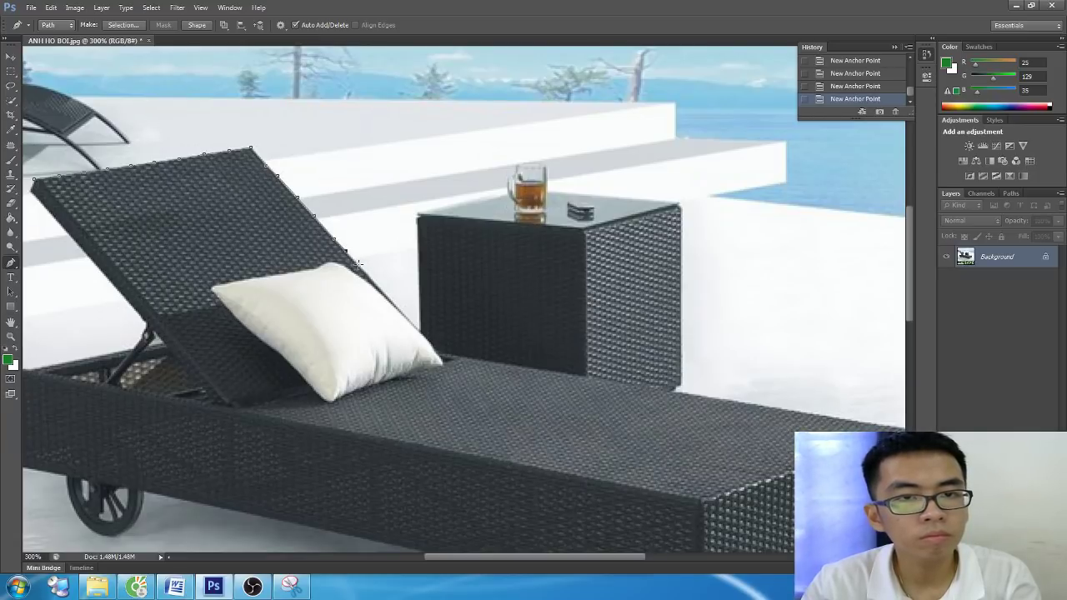
pyautogui.click(364, 272)
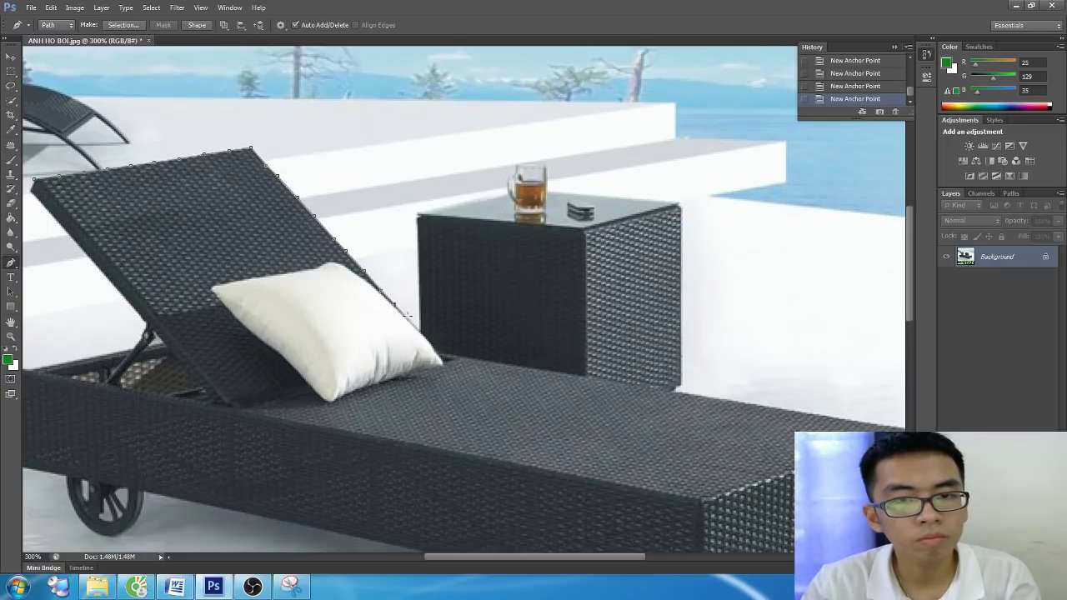
pyautogui.click(421, 333)
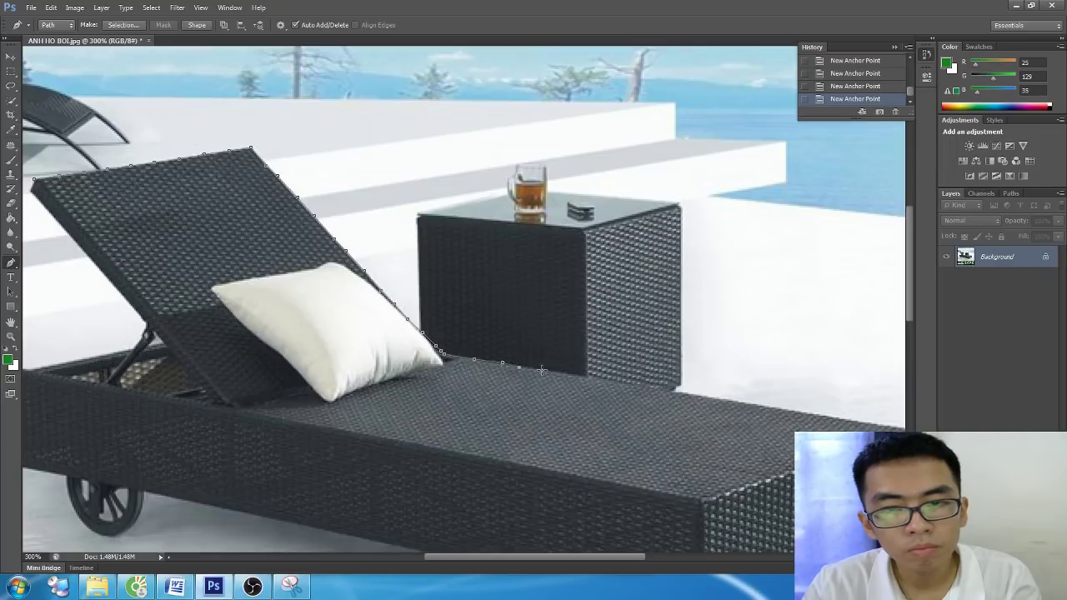
# Remove the misplaced anchor and continue the path along the seat edge to the table corner
pyautogui.click(855, 85)
pyautogui.click(506, 365)
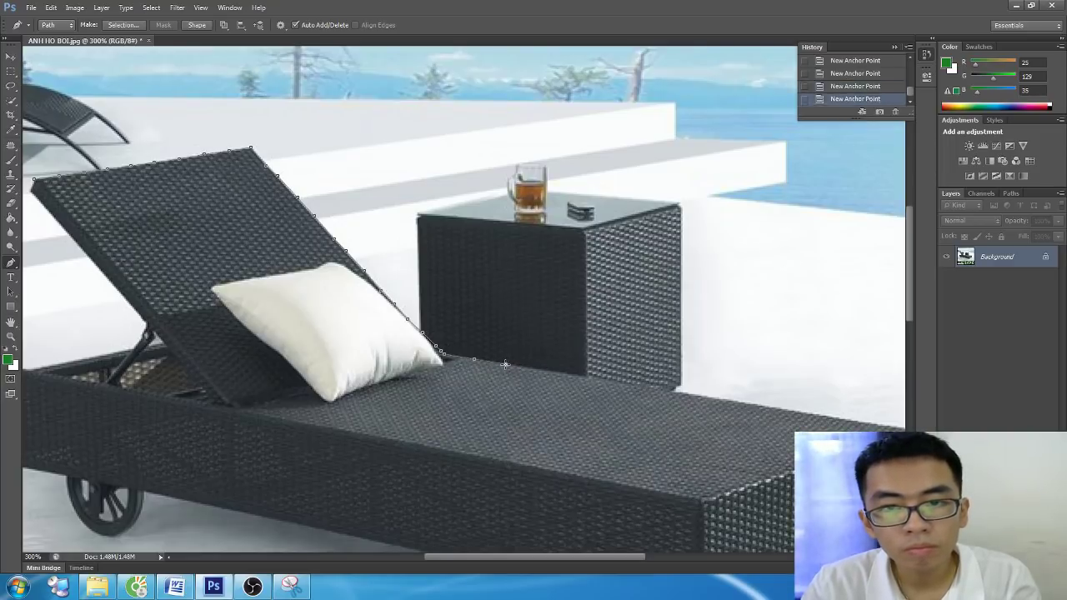
pyautogui.click(534, 369)
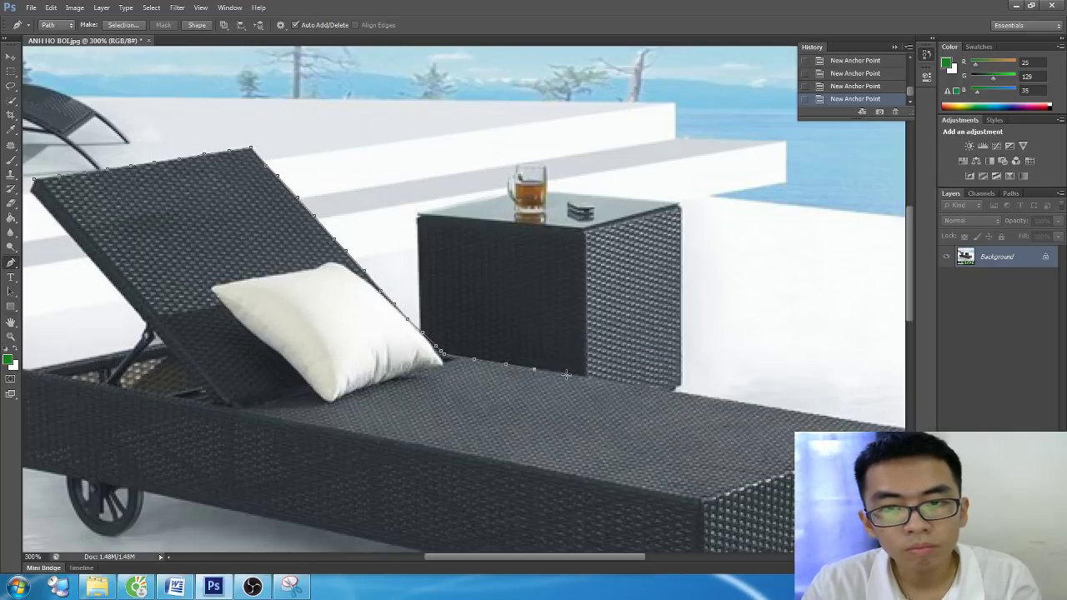
pyautogui.click(567, 374)
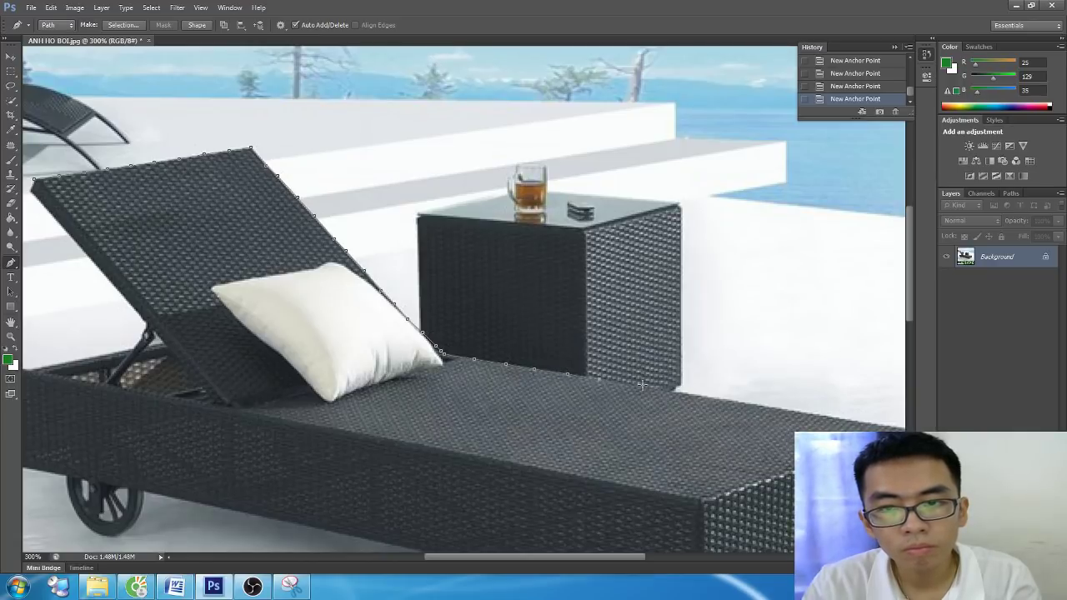
pyautogui.click(642, 384)
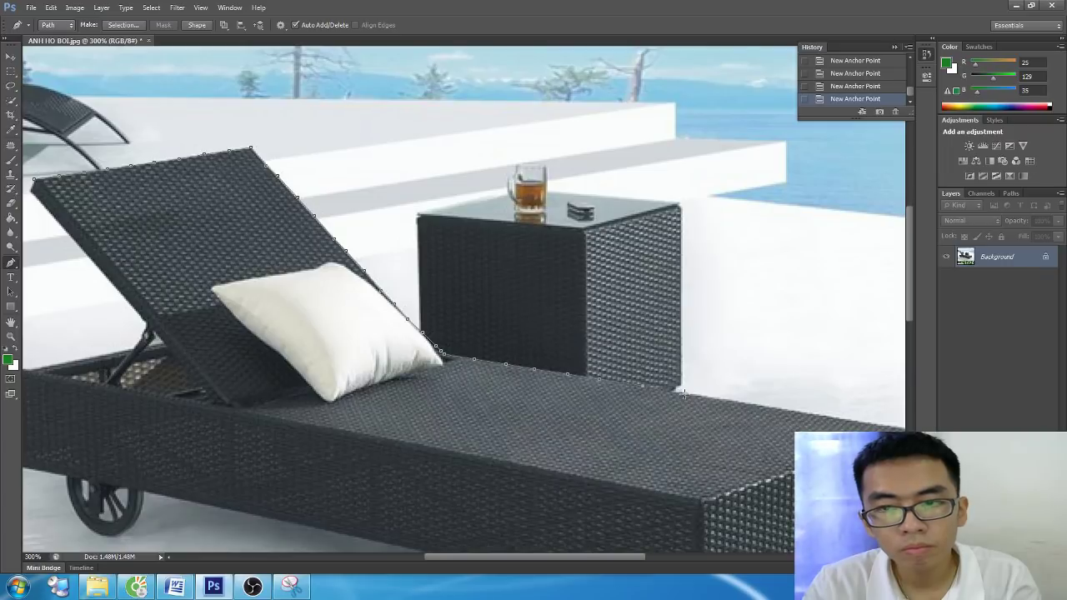
pyautogui.click(682, 392)
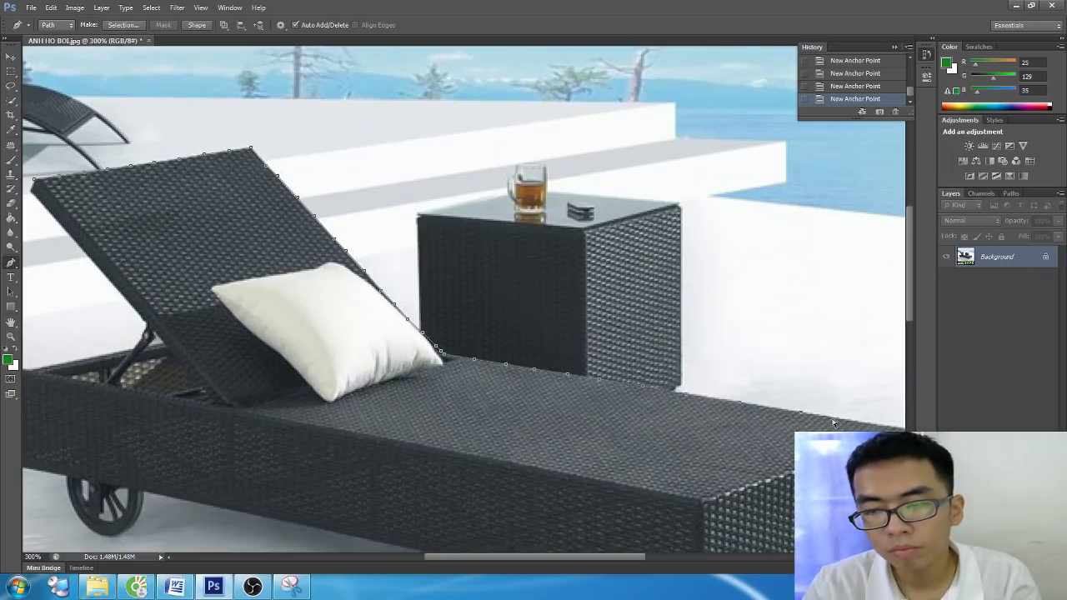
pyautogui.hscroll(2, 834, 423)
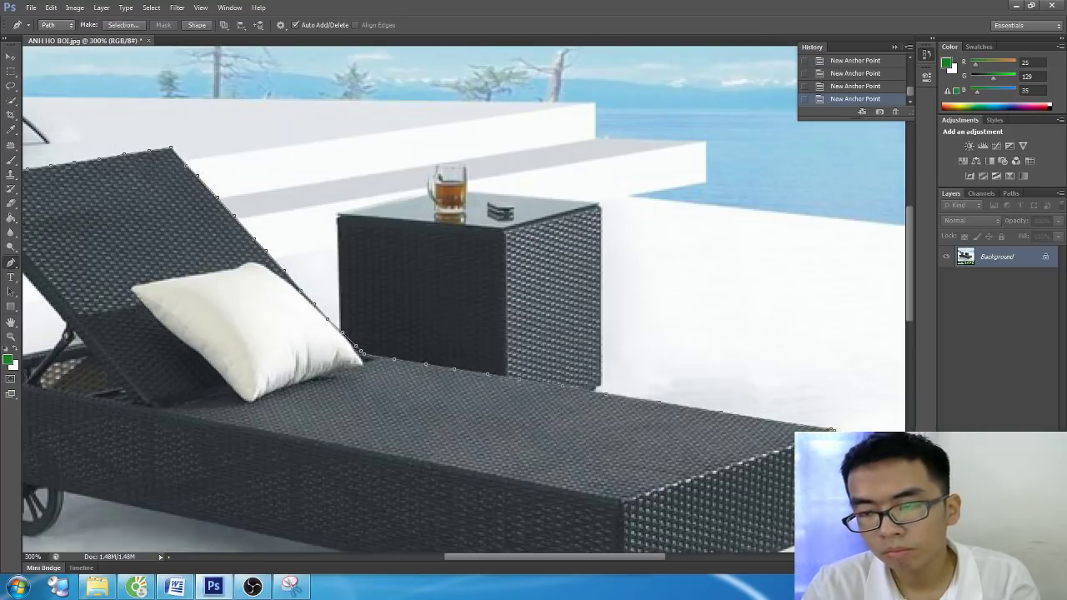
pyautogui.scroll(-3, 833, 392)
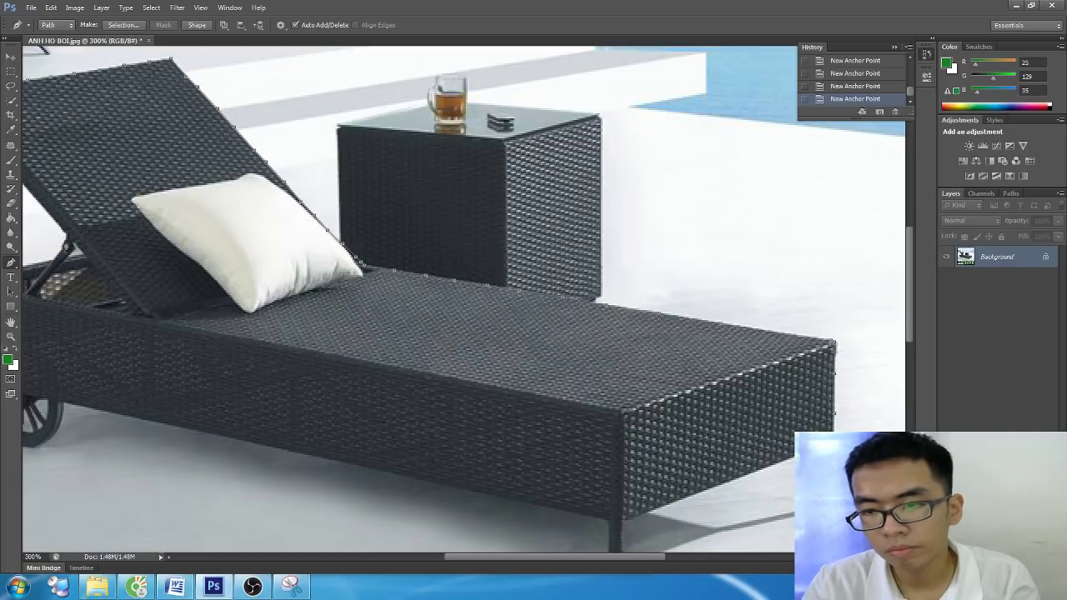
# Undo and restore the last two anchors, then scroll around to the backrest's left edge
pyautogui.hotkey('ctrl', 'z')
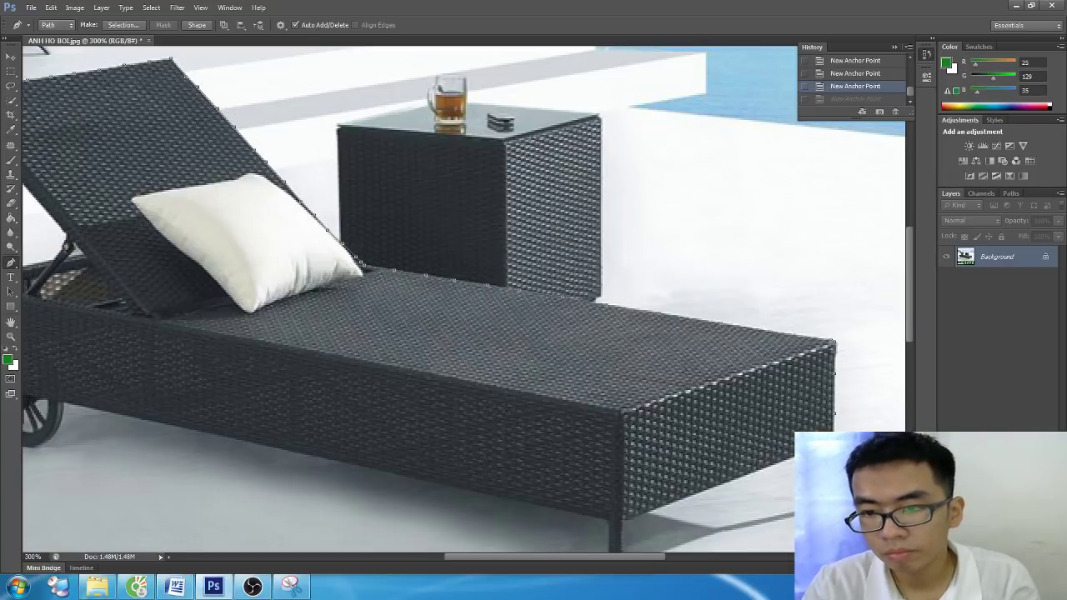
pyautogui.hotkey('ctrl', 'alt', 'z')
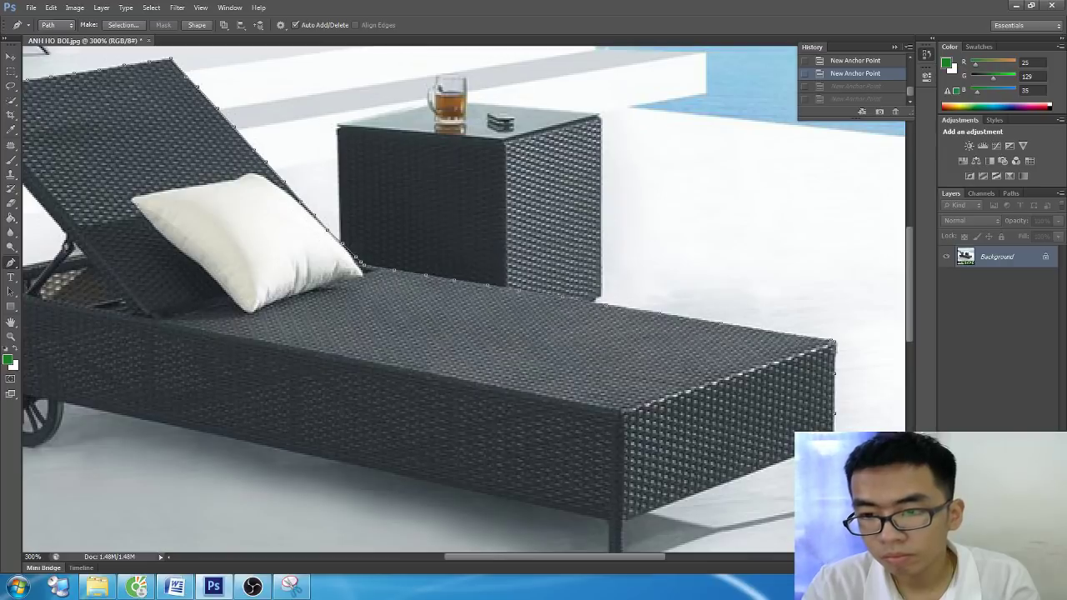
pyautogui.hotkey('ctrl', 'shift', 'z')
pyautogui.hotkey('ctrl', 'shift', 'z')
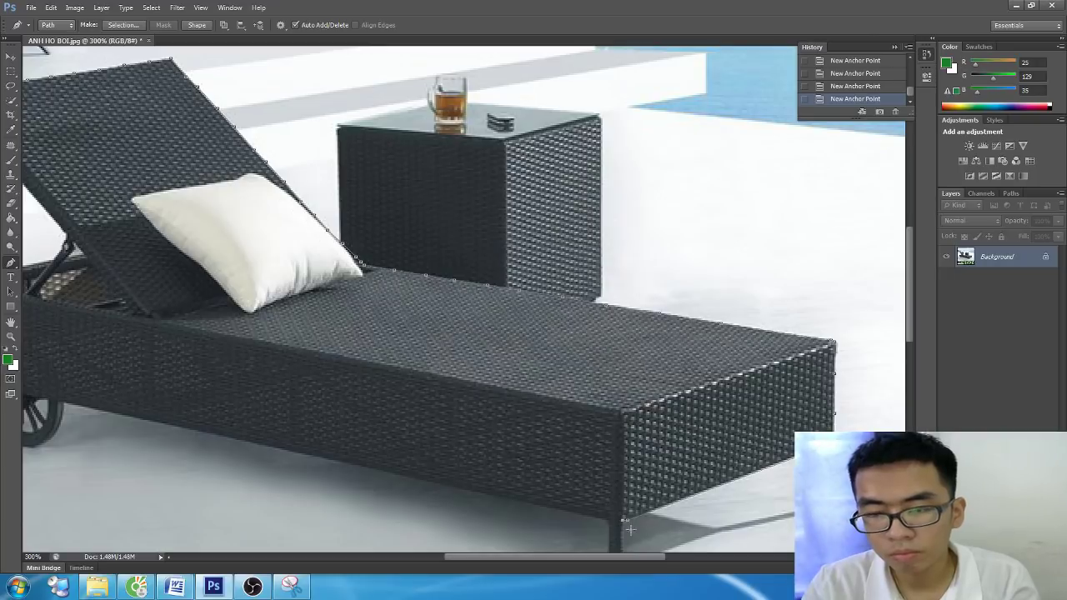
pyautogui.scroll(-2, 624, 521)
pyautogui.scroll(-2, 621, 513)
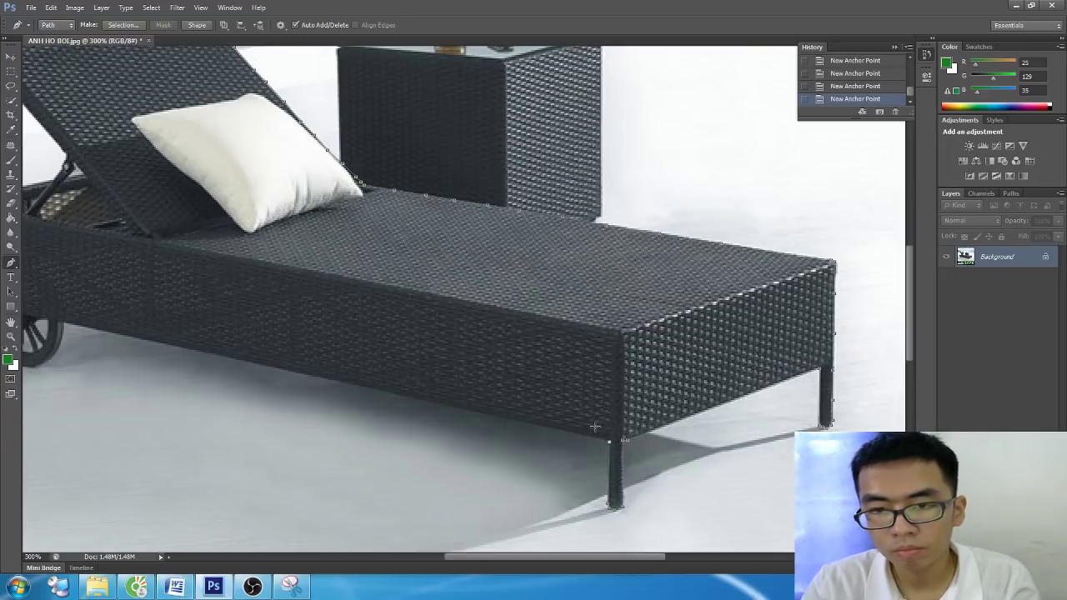
pyautogui.hscroll(-3, 397, 414)
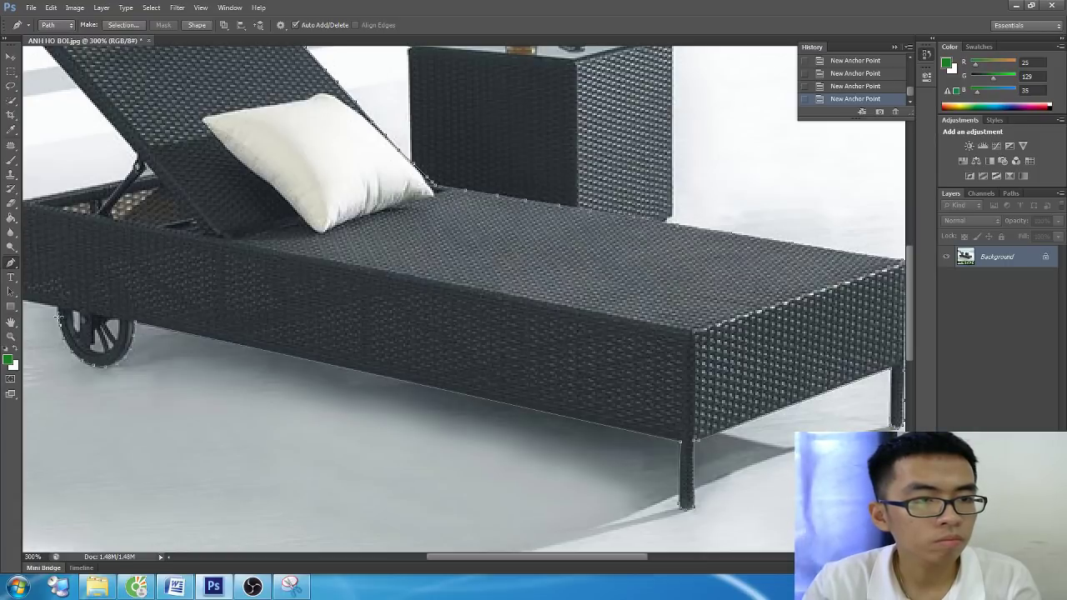
pyautogui.hscroll(-2, 56, 306)
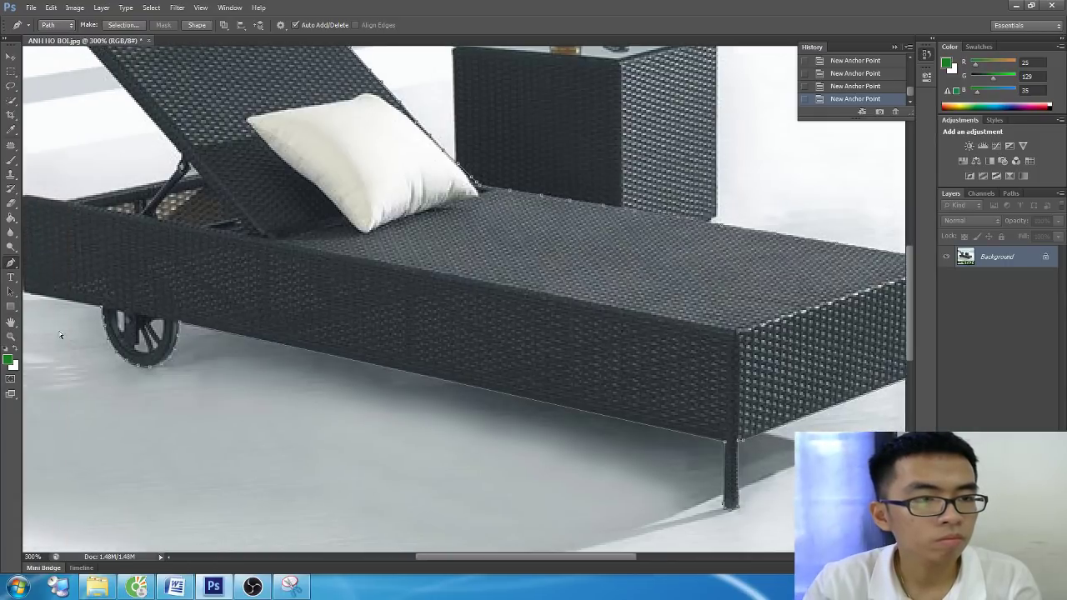
pyautogui.hscroll(-3, 83, 300)
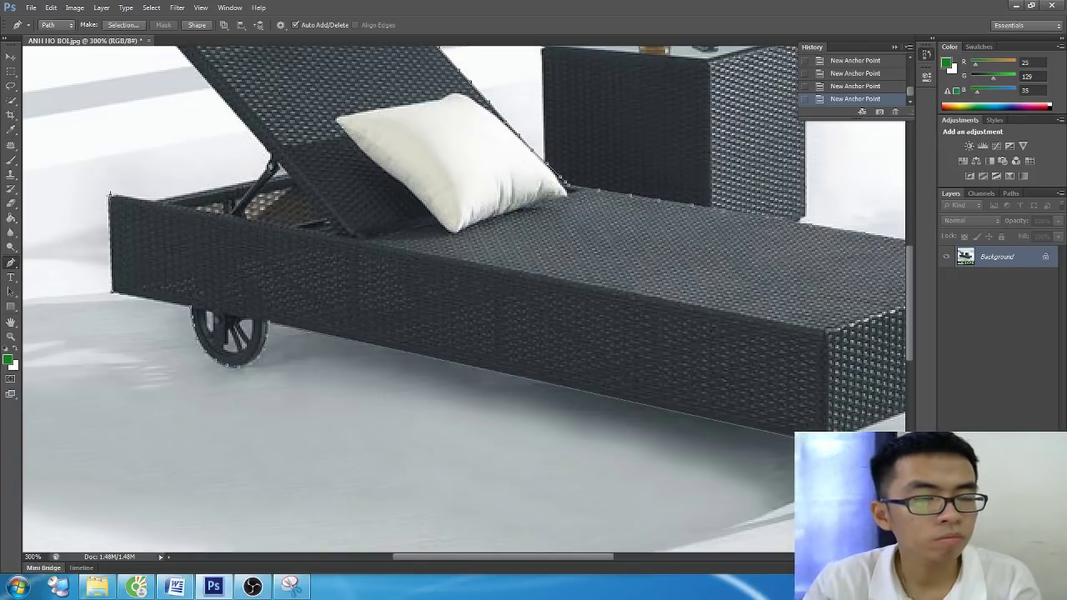
pyautogui.scroll(3, 101, 198)
pyautogui.scroll(2, 150, 292)
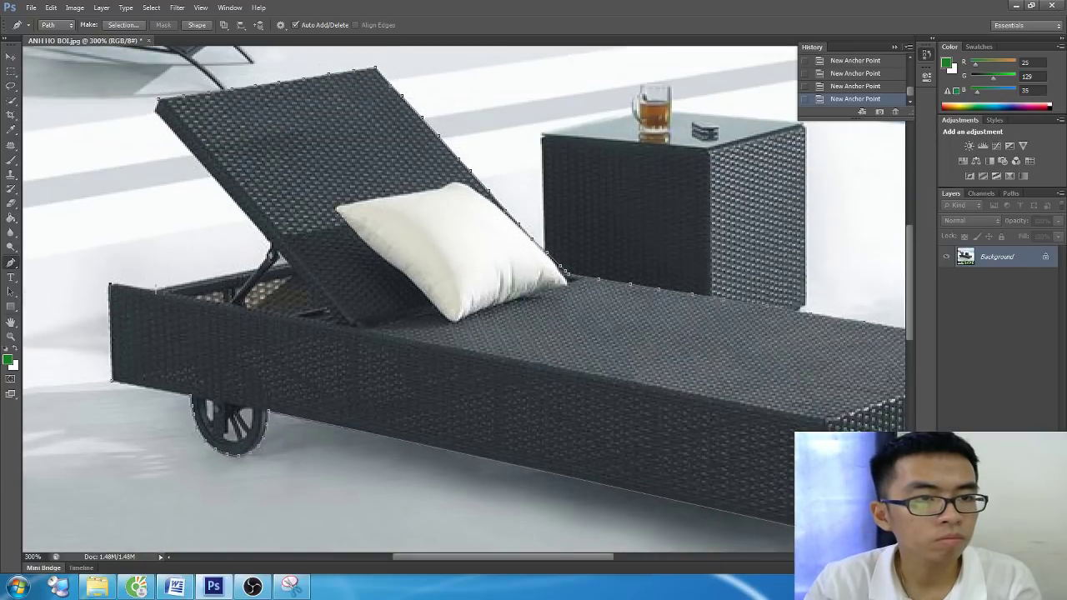
# Close the path at its starting anchor and load it as a selection with Ctrl+Enter
pyautogui.click(160, 103)
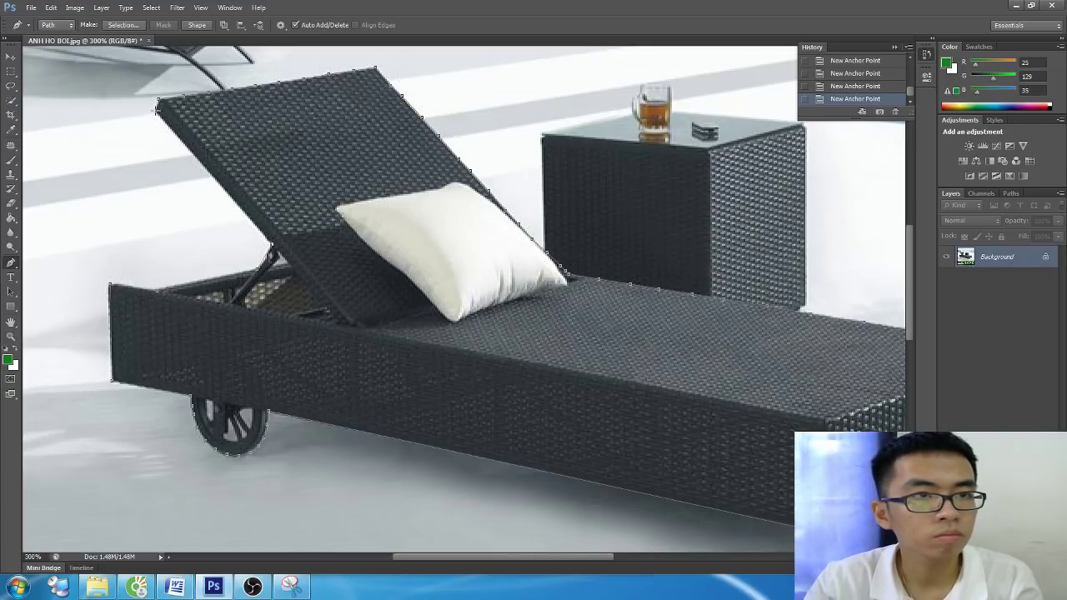
pyautogui.click(159, 104)
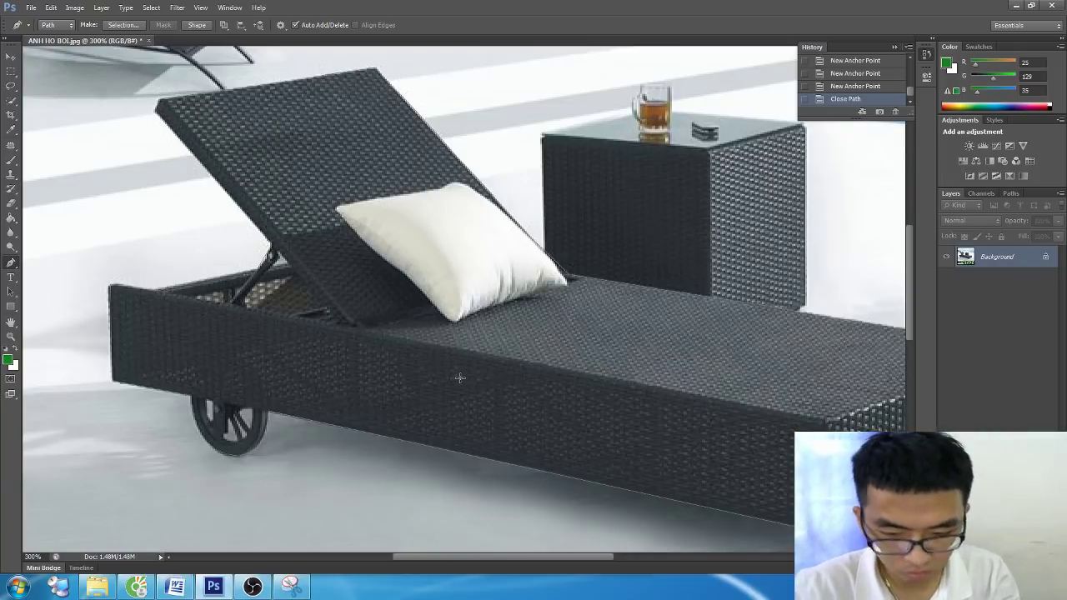
pyautogui.hotkey('ctrl', 'Return')
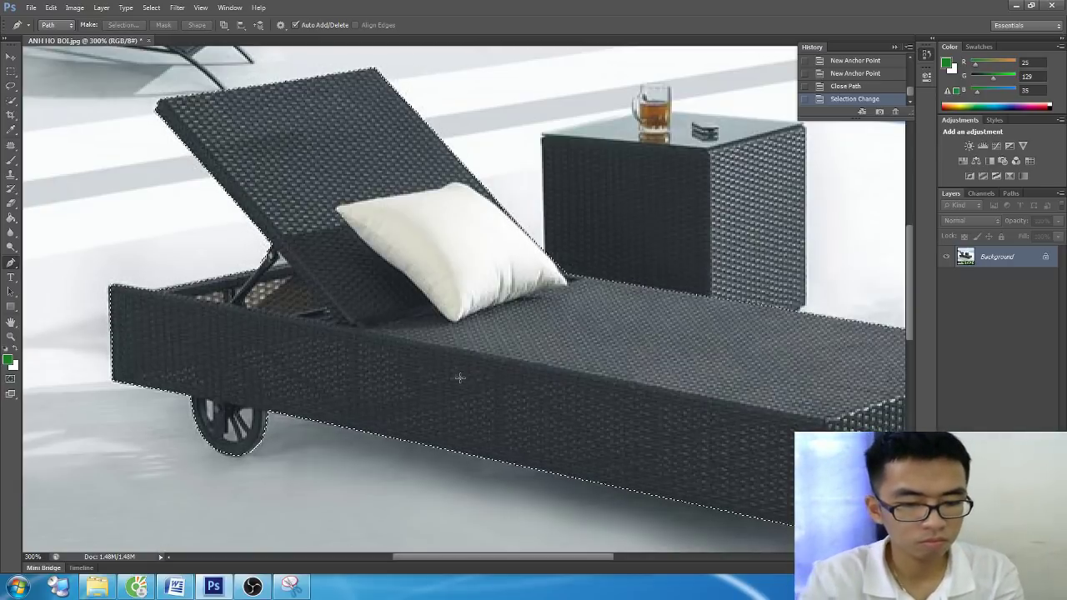
# Add the heading 'BƯỚC 4: CẮT HÌNH TRONG PTS' to the Word notes
pyautogui.hotkey('alt', 'Tab')
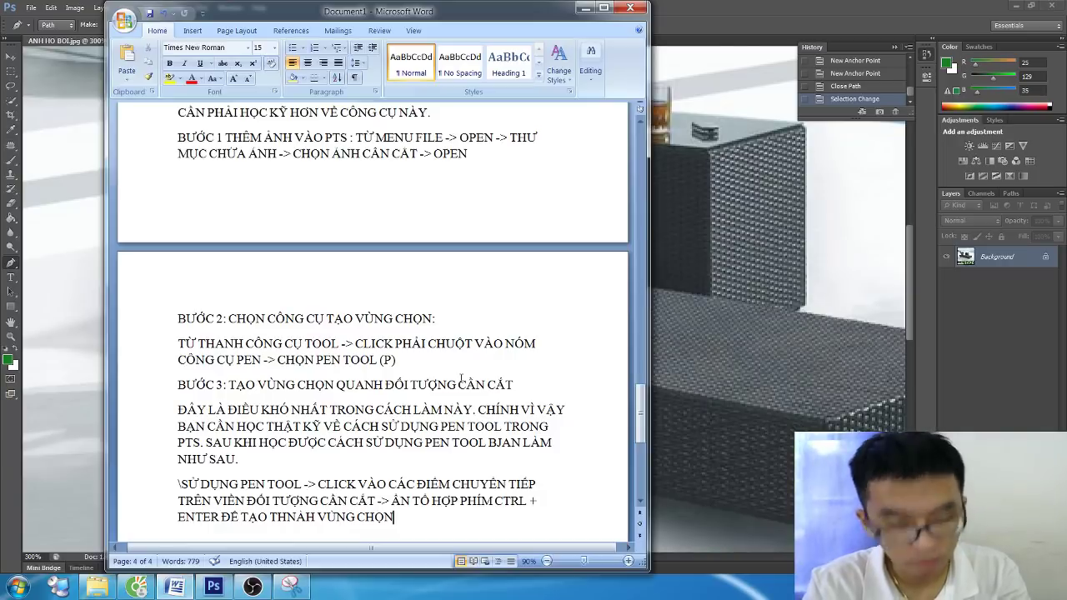
pyautogui.scroll(-3, 461, 379)
pyautogui.press('Return')
pyautogui.press('Return')
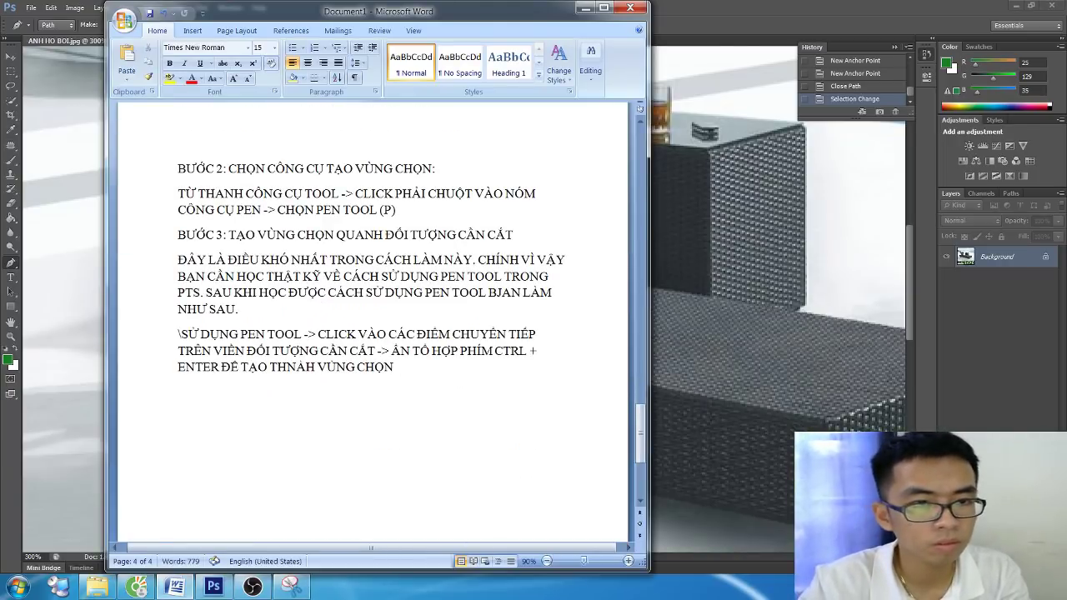
pyautogui.write('BUO')
pyautogui.write(' 4')
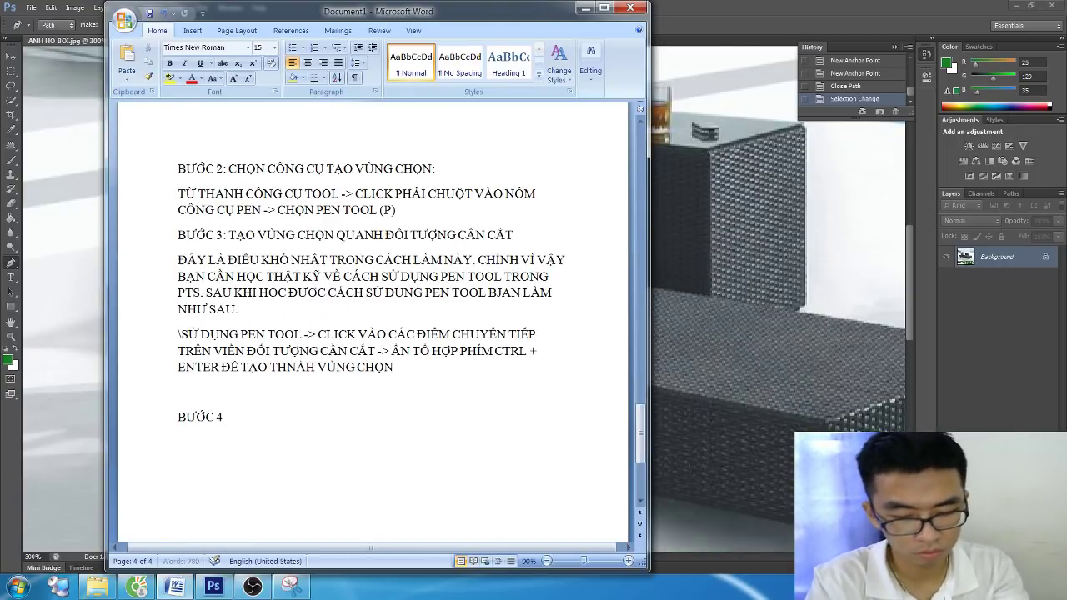
pyautogui.write(': CĂT HI')
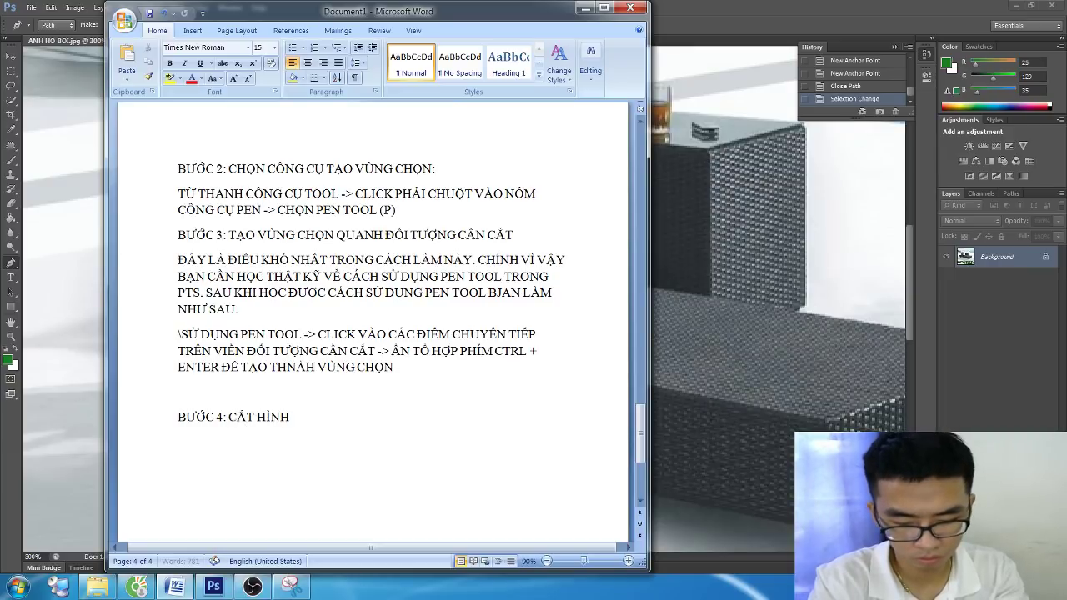
pyautogui.write(' TRONG PTS')
# Add a line to repeat steps 4 and 5, and begin a note on cutting the object out precisely
pyautogui.press('Return')
pyautogui.write('LAP')
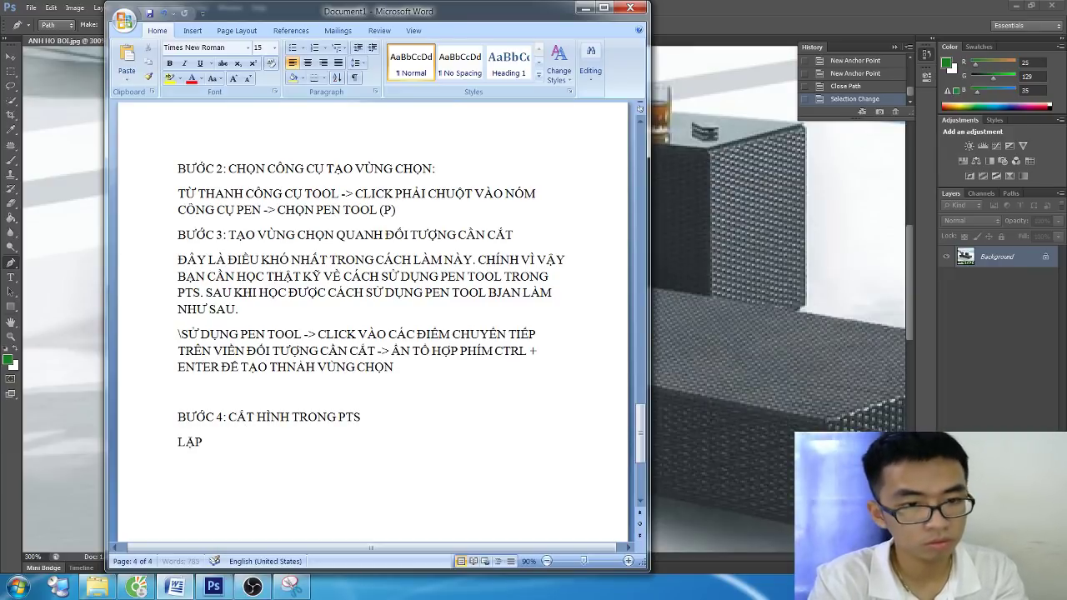
pyautogui.write(' LAI CÁC BU')
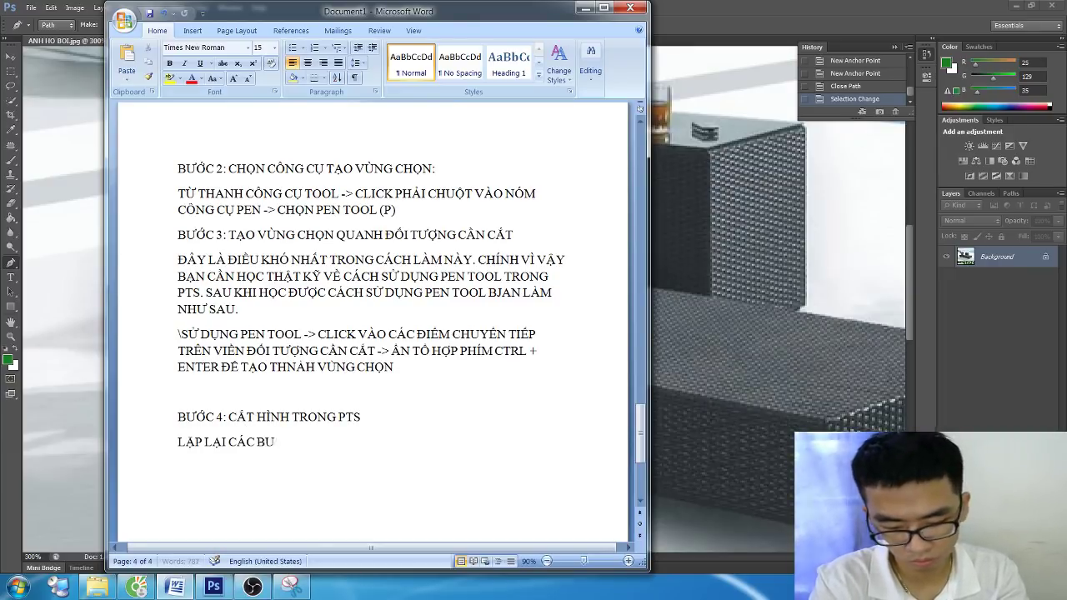
pyautogui.write(' TR')
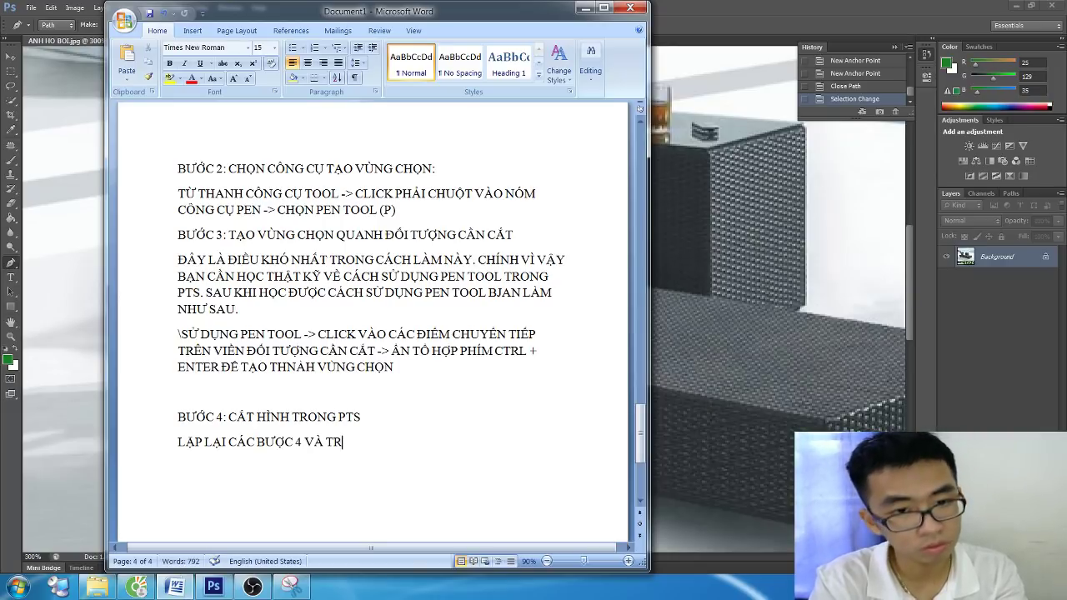
pyautogui.press('BackSpace')
pyautogui.press('BackSpace')
pyautogui.write('5 TRONG')
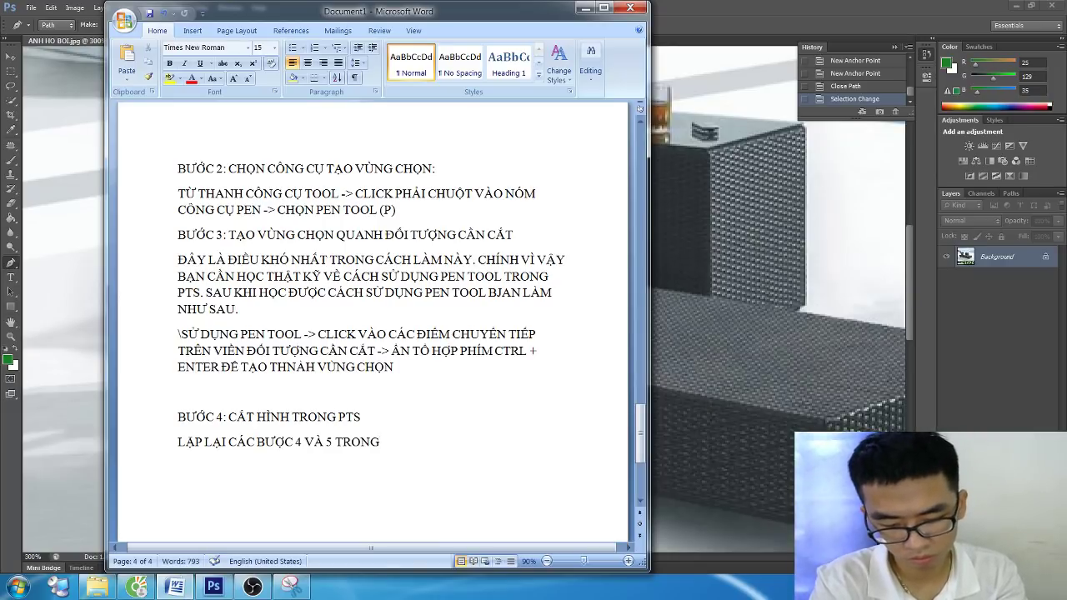
pyautogui.press('BackSpace')
pyautogui.press('BackSpace')
pyautogui.press('BackSpace')
pyautogui.press('BackSpace')
pyautogui.press('BackSpace')
pyautogui.write('Ở CÁC TRUO')
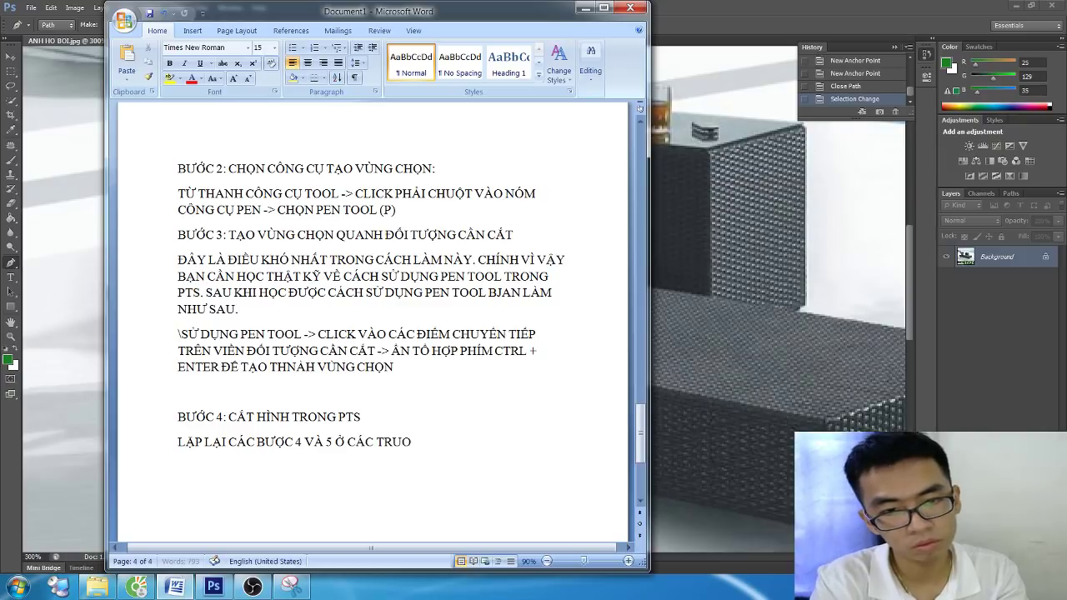
pyautogui.write('RÊN')
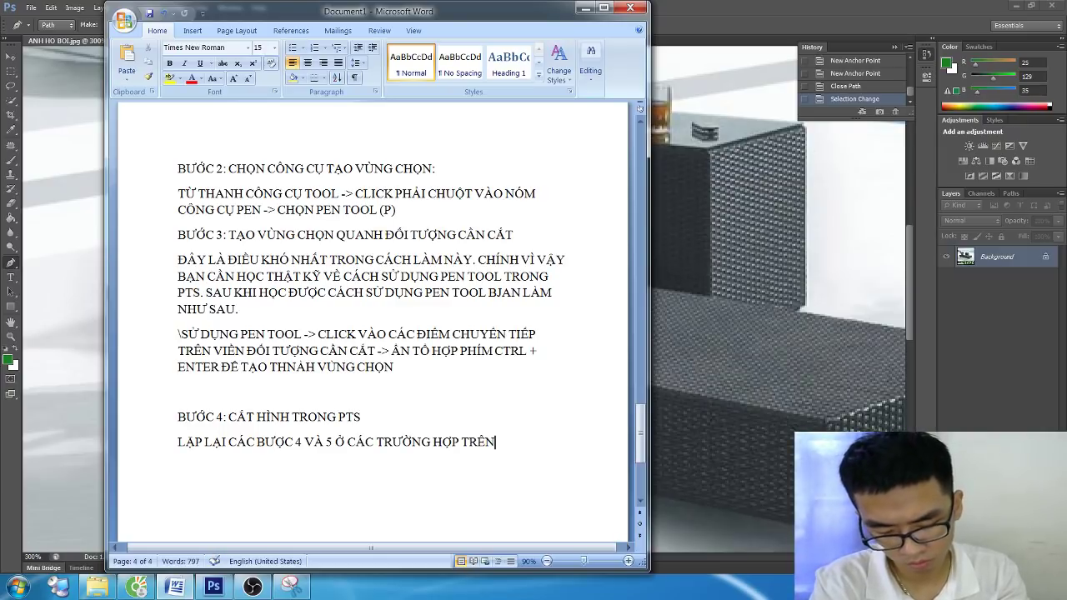
pyautogui.press('Return')
pyautogui.write('LÚC NÀY CHU')
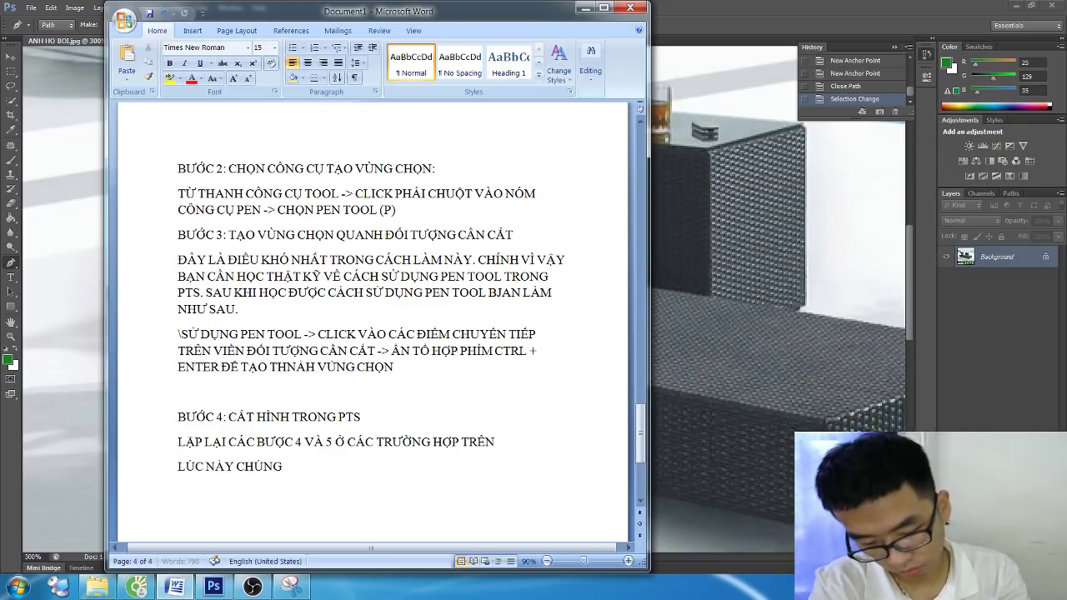
pyautogui.write(' SẼ CẮT')
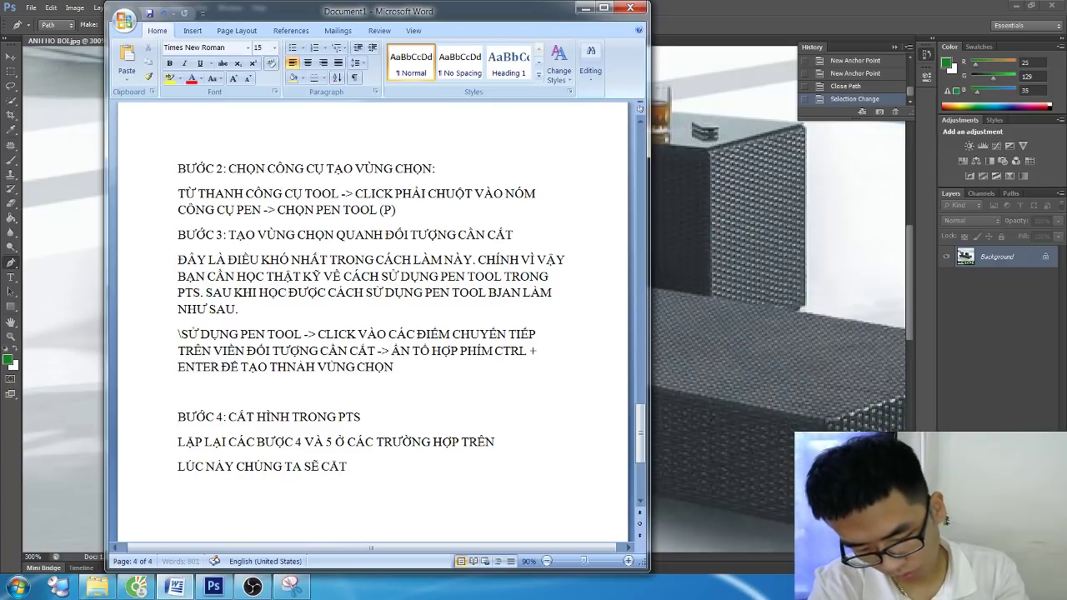
pyautogui.write(' ĐƯỢC ĐÔI TƯỢN')
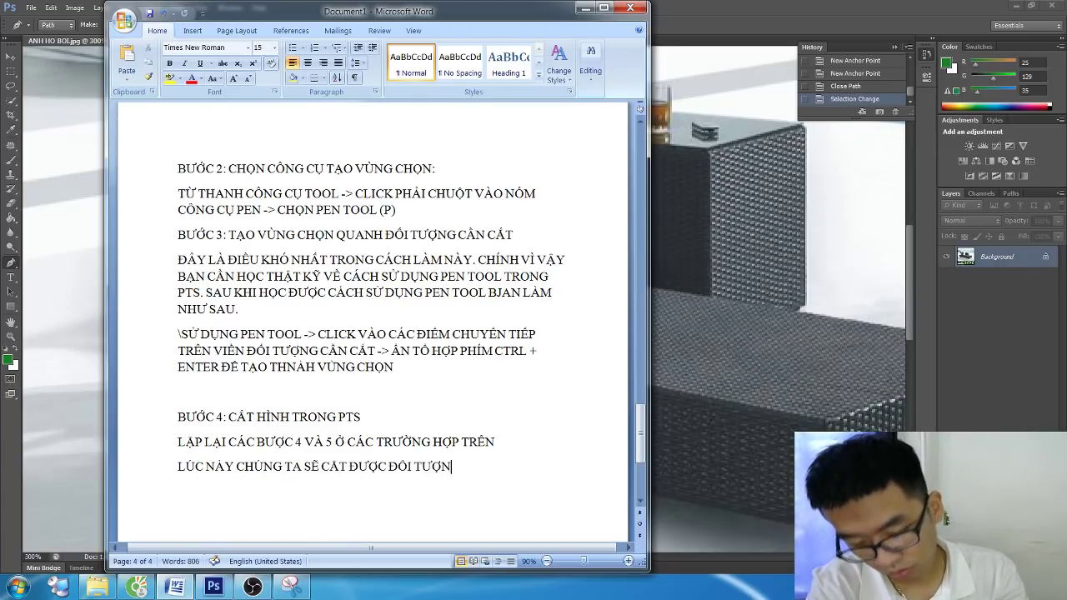
pyautogui.write('G RA KHỎI')
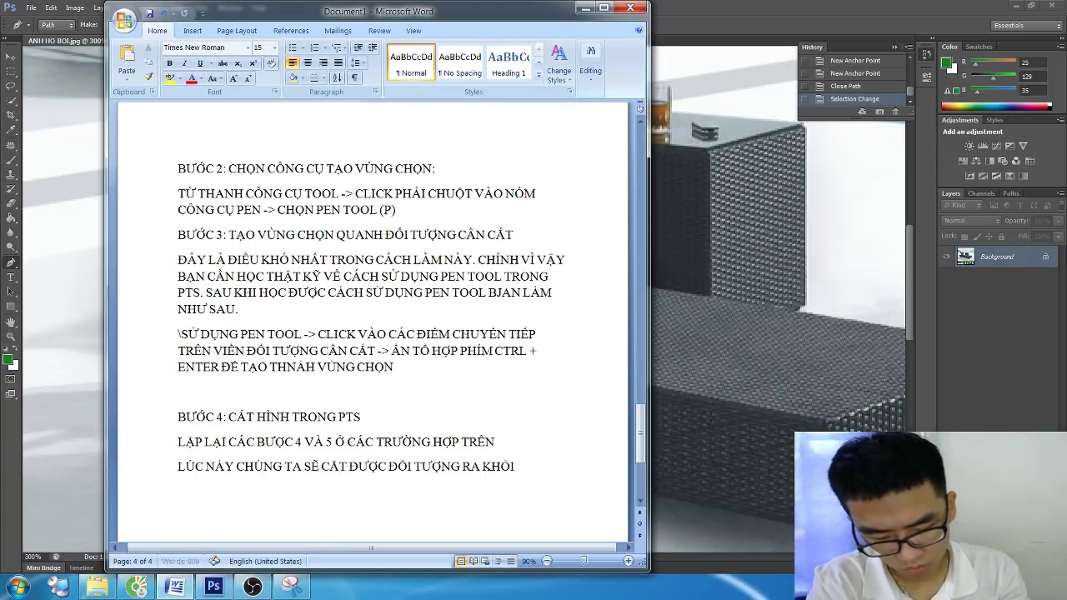
pyautogui.write(' NỀN B')
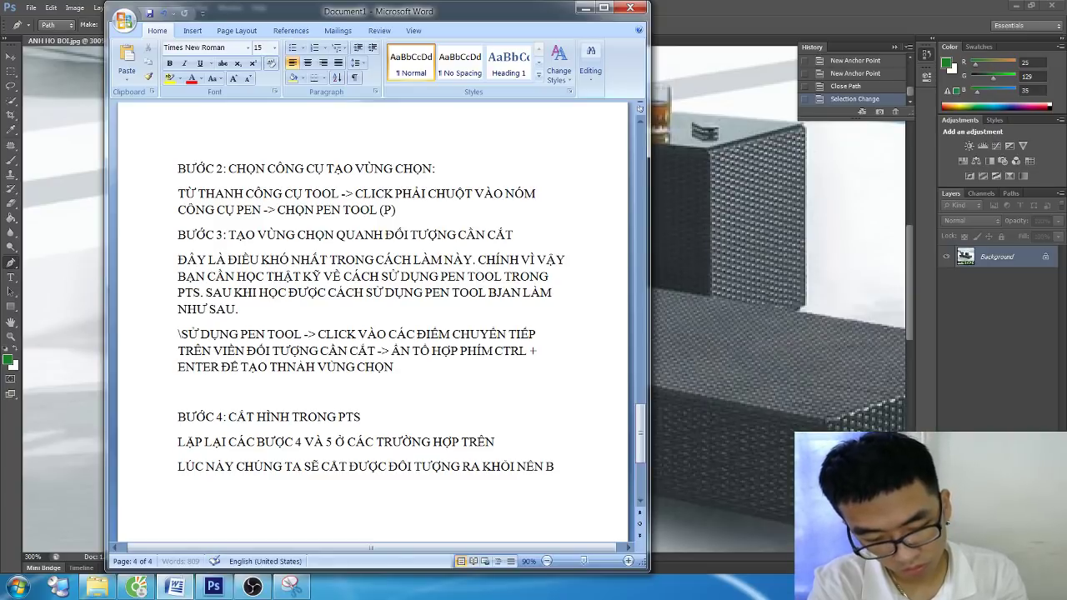
pyautogui.write('ẰNG PTS VỚI')
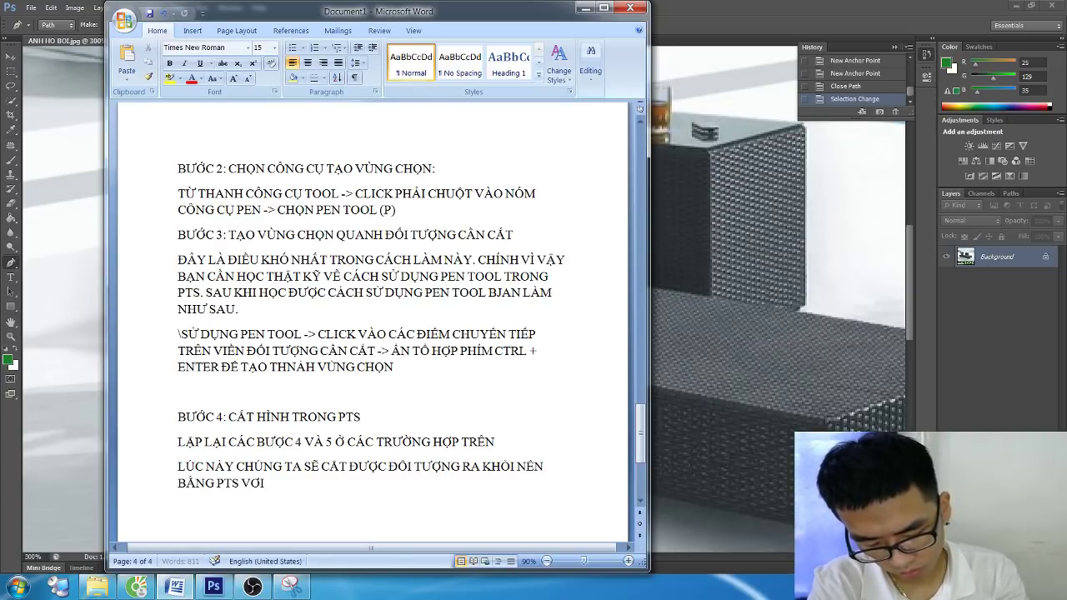
pyautogui.write(' VE')
pyautogui.write('T CH')
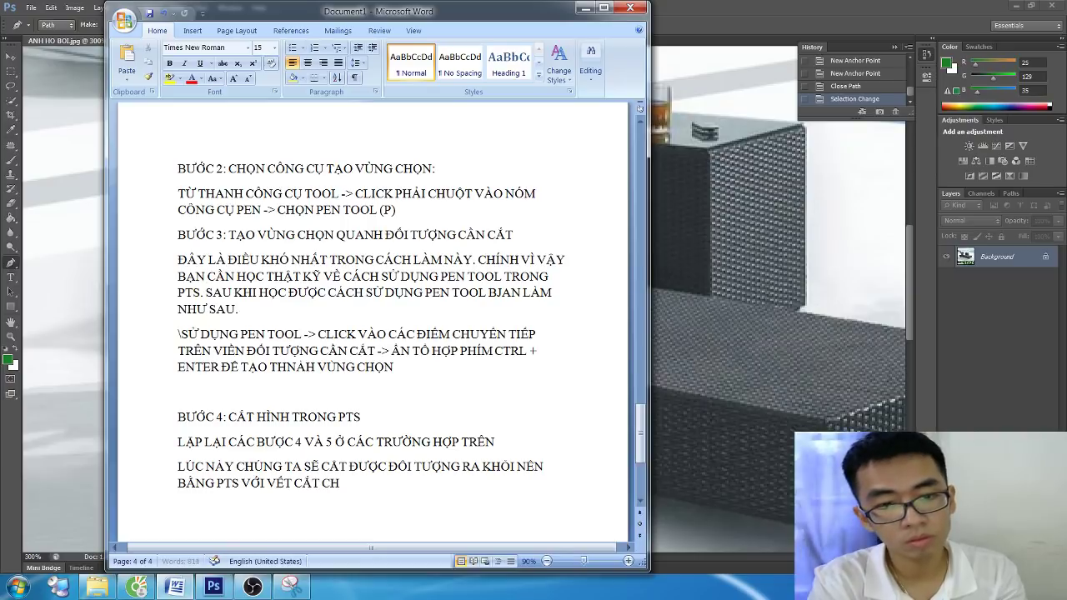
pyautogui.write('ÍNH X')
# Copy the selected lounger onto Layer 1, hide the Background layer, then return to Word
pyautogui.hotkey('alt', 'Tab')
pyautogui.hotkey('ctrl', 'j')
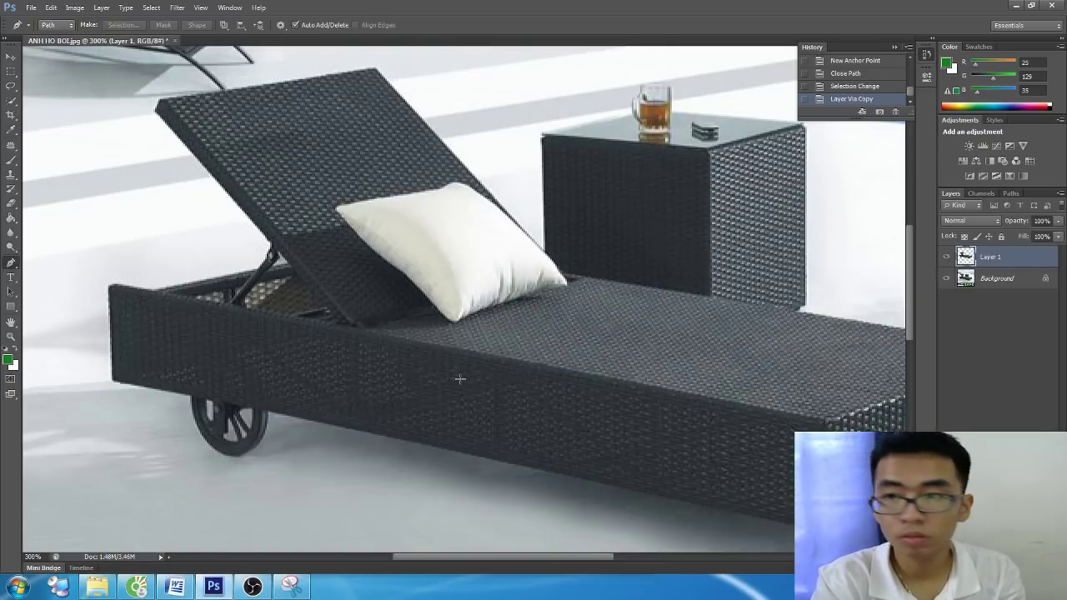
pyautogui.click(939, 281)
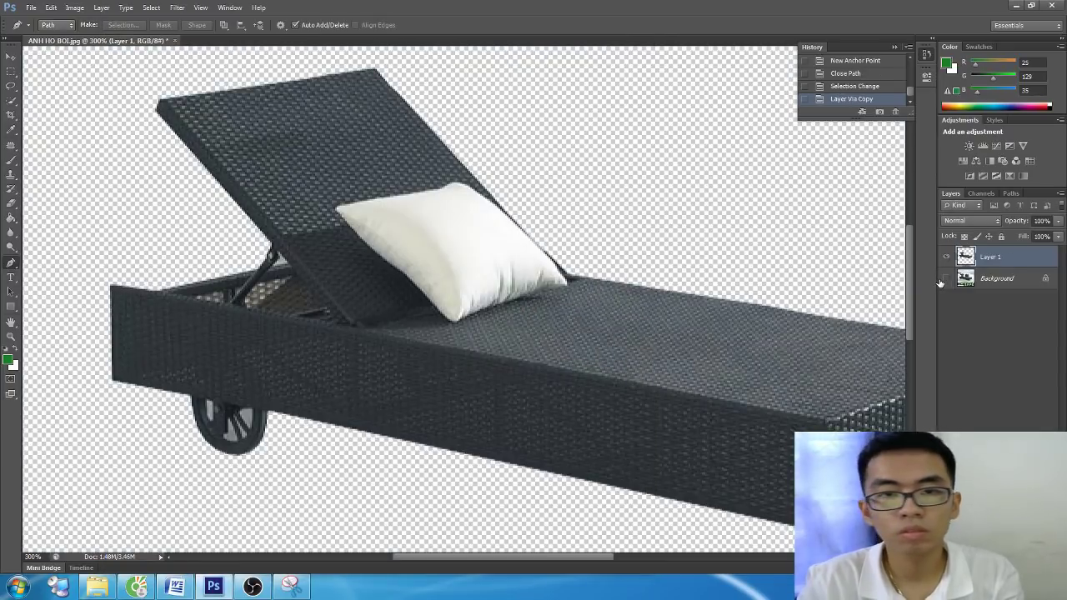
pyautogui.hotkey('ctrl', '-')
pyautogui.hotkey('ctrl', '-')
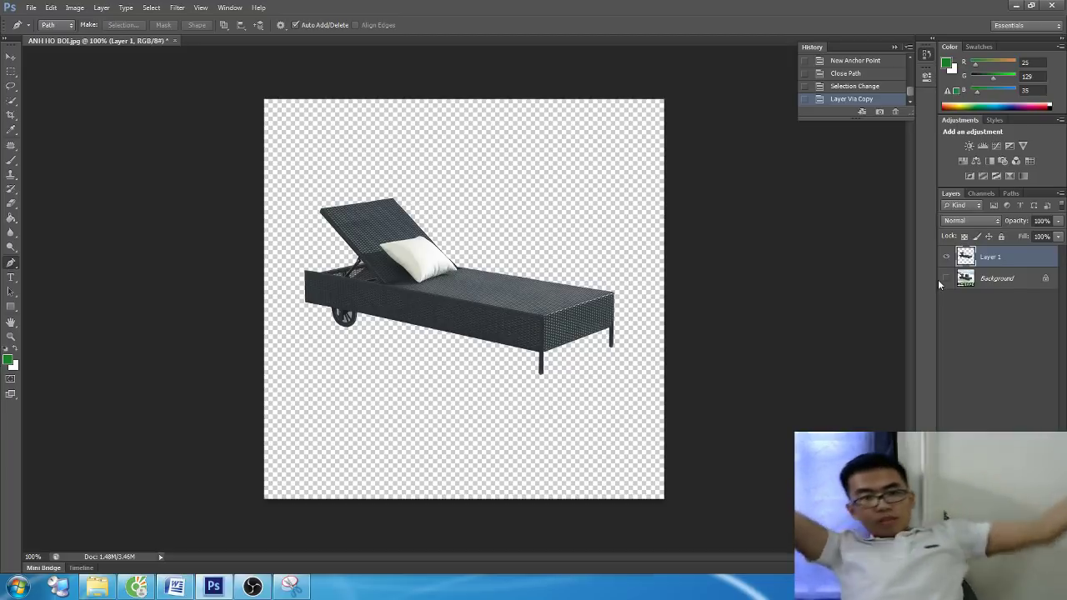
pyautogui.hotkey('ctrl', '+')
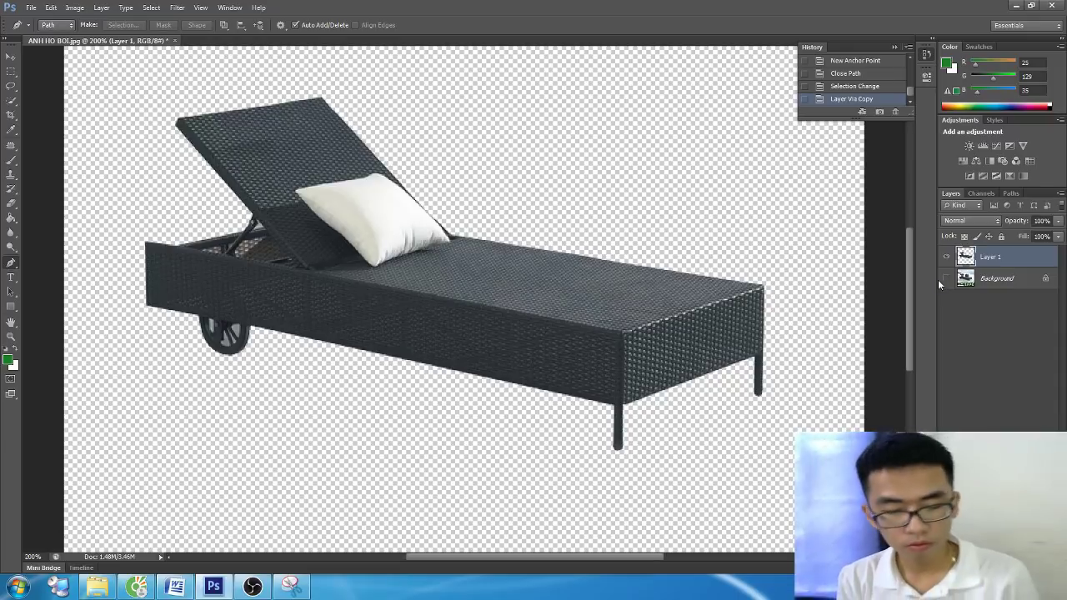
pyautogui.hotkey('ctrl', '-')
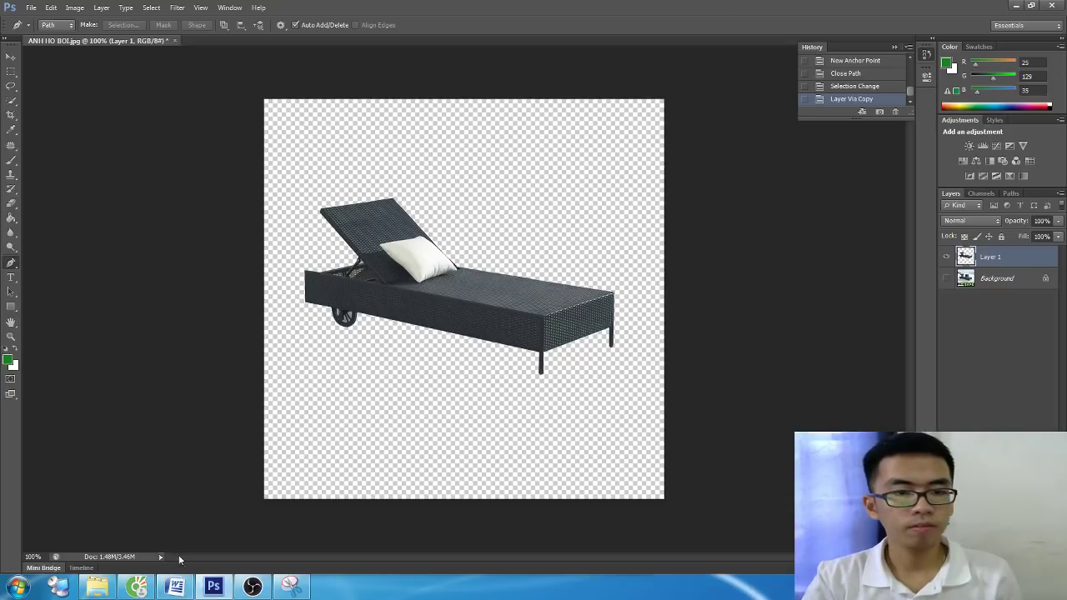
pyautogui.click(175, 587)
pyautogui.scroll(-3, 416, 421)
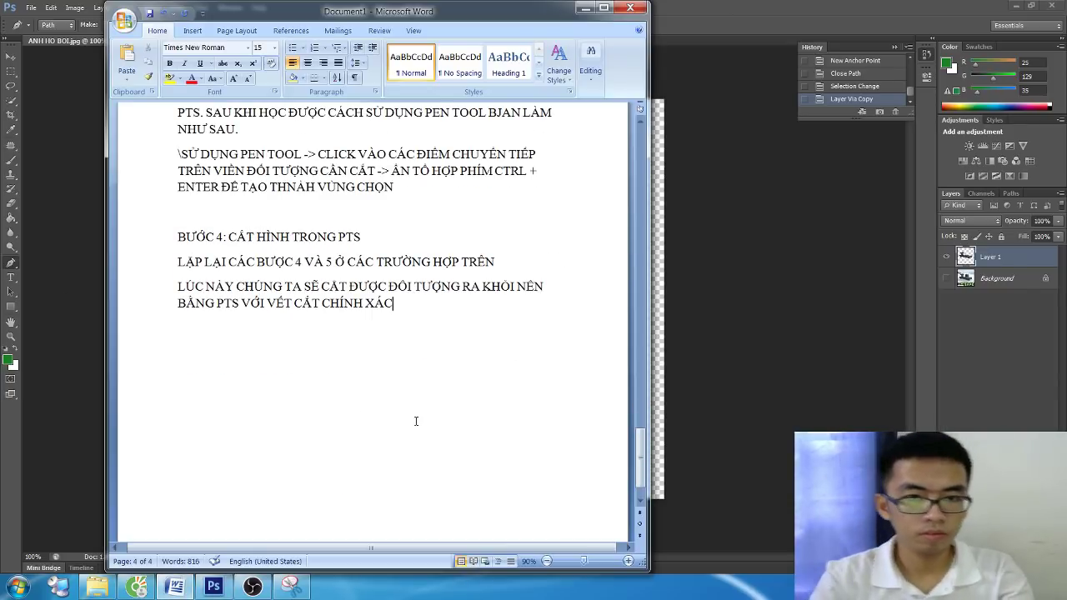
# Note that image cutting is covered, then add the heading 'PHÓNG TO, THU NHỎ HÌNH ẢNH - CÁCH ZOOM HÌNH TRONG PTS'
pyautogui.write('.')
pyautogui.press('Return')
pyautogui.write('NHƯ V')
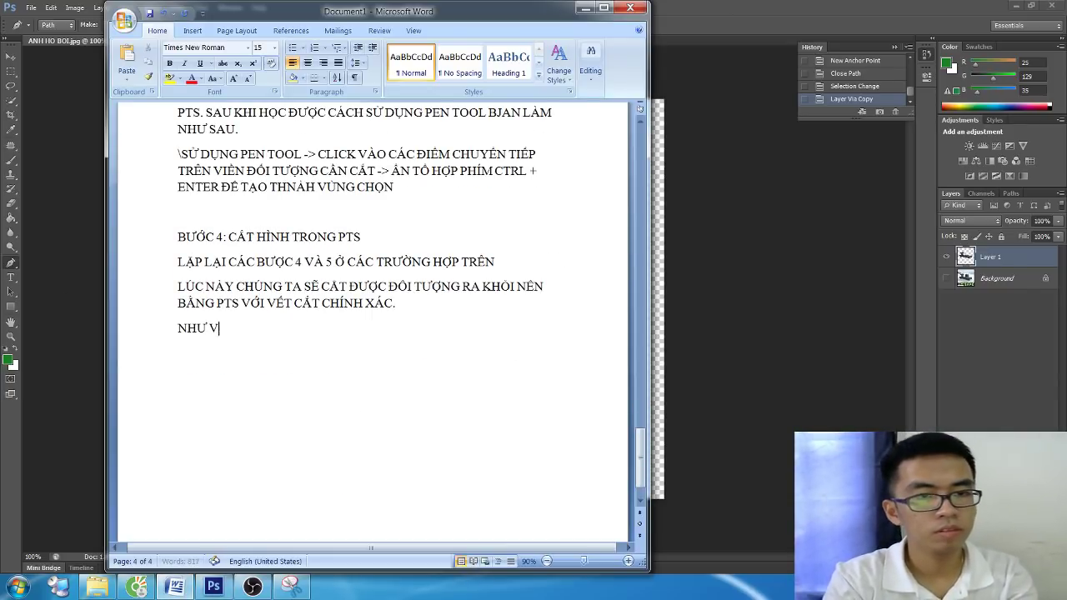
pyautogui.write('ẬY CHÚNG RA')
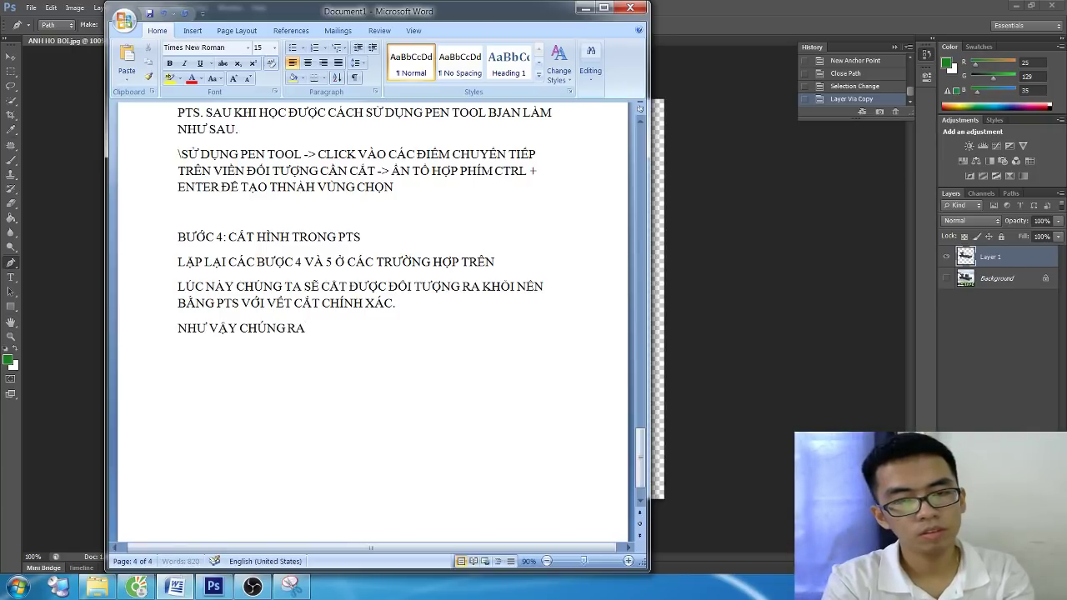
pyautogui.press('BackSpace')
pyautogui.press('BackSpace')
pyautogui.write('TA')
pyautogui.write('Ã TIM')
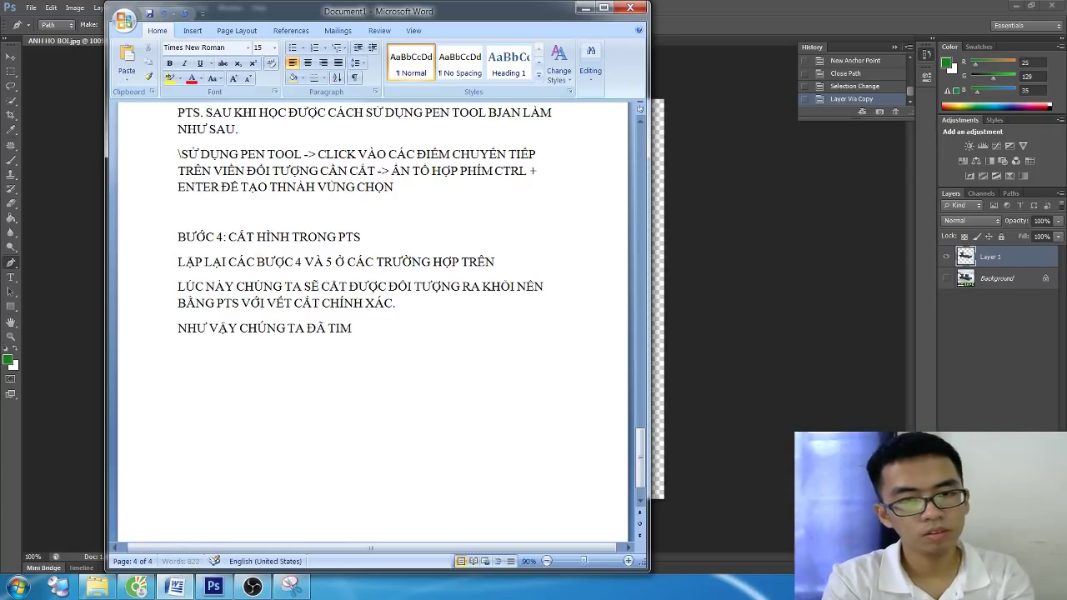
pyautogui.write('Ì HIÊ')
pyautogui.write('NG PHẦN CROP')
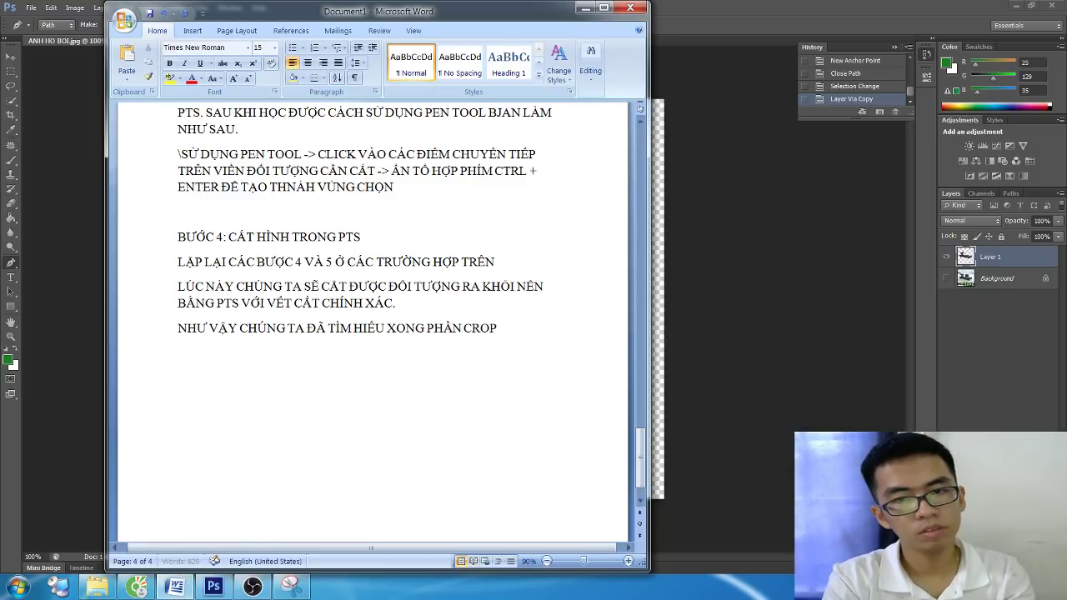
pyautogui.write(' ẢN')
pyautogui.write('H VÀ CẮT')
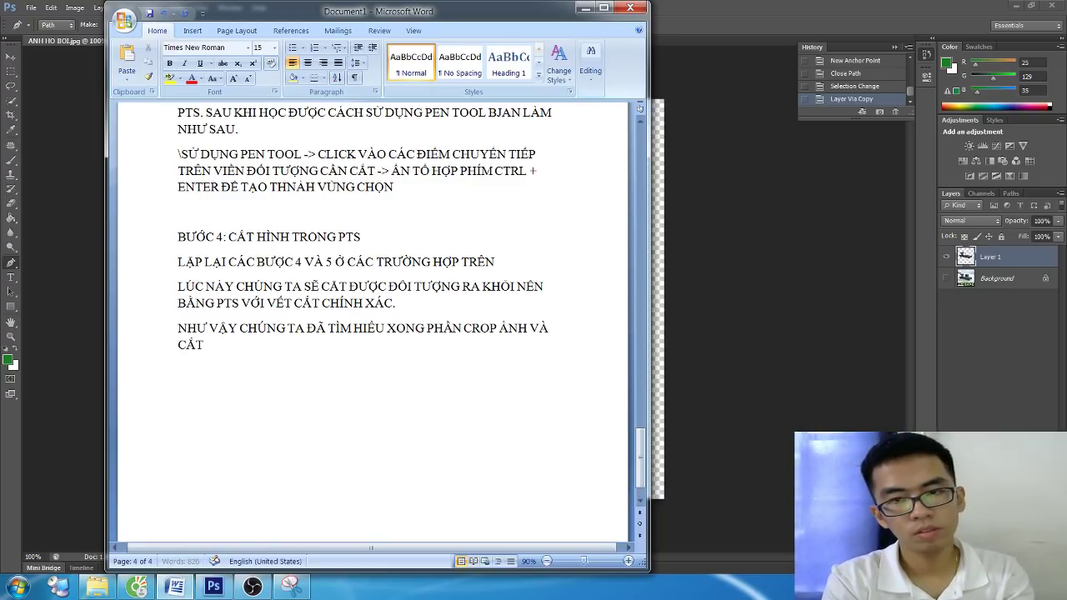
pyautogui.write(' ẢNH TRONG PHÔT')
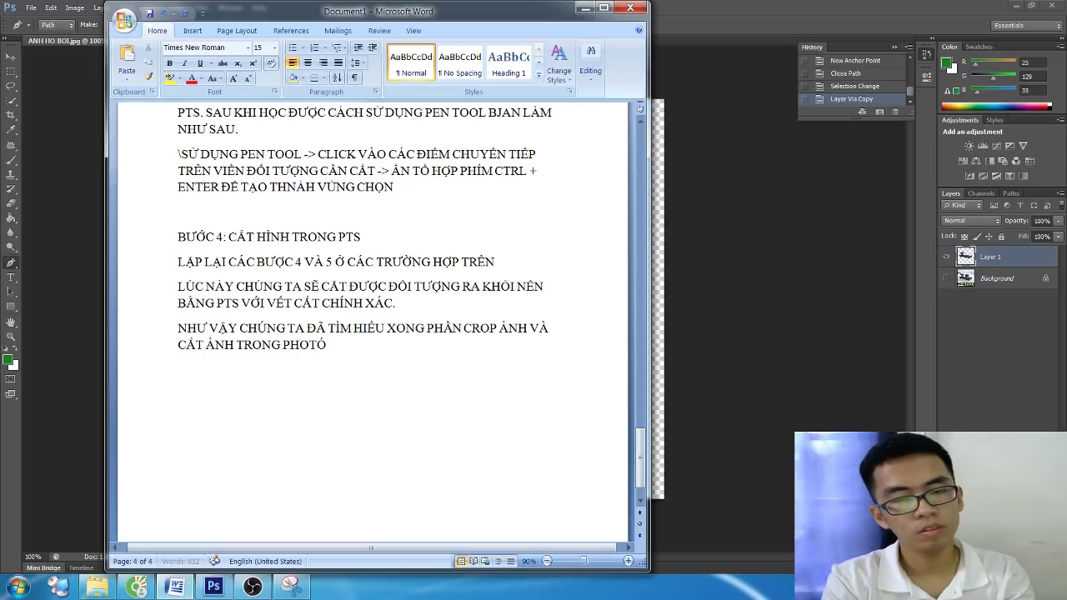
pyautogui.write('SHOP.')
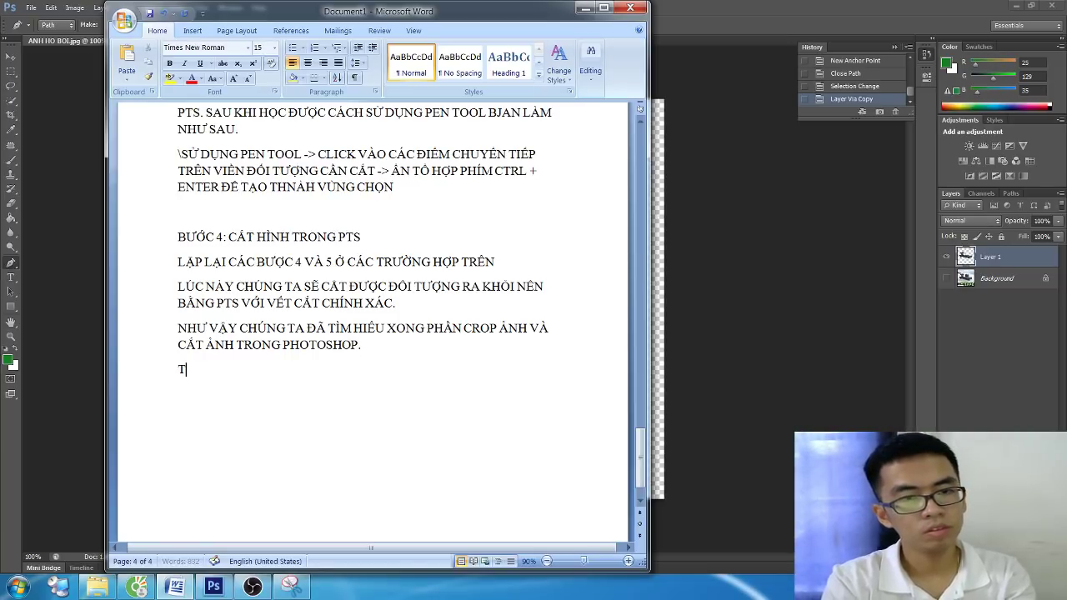
pyautogui.write('EO CHỦ')
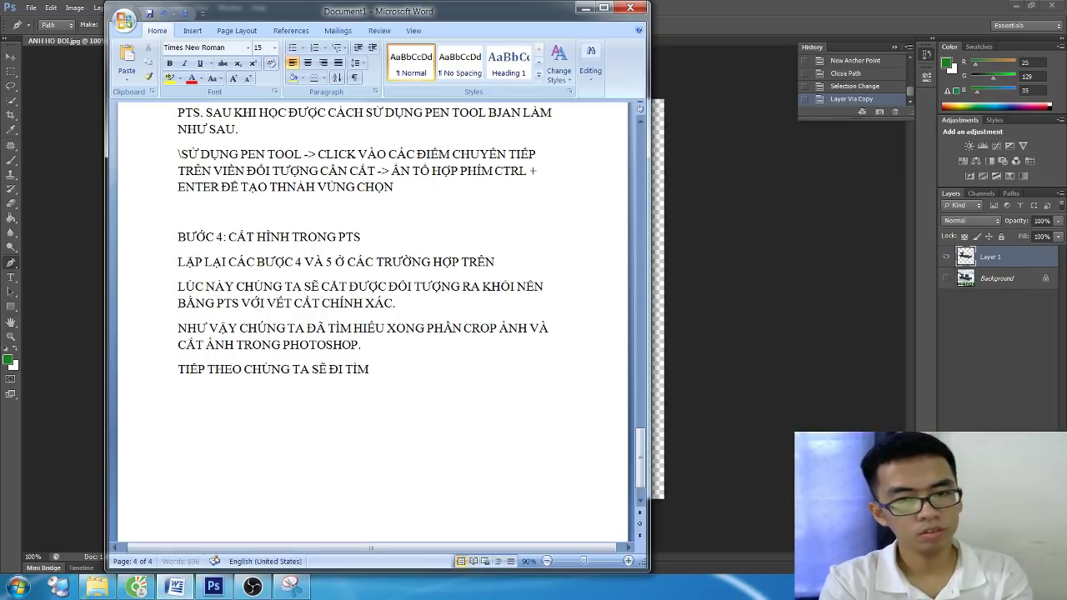
pyautogui.write(' HIỂU ')
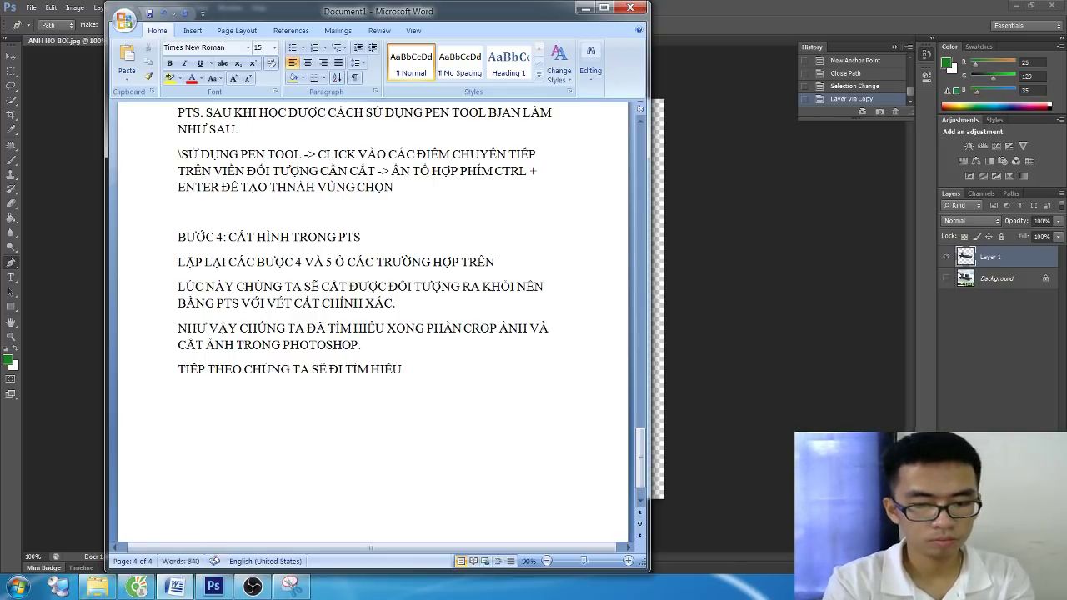
pyautogui.write('PHÓ TO')
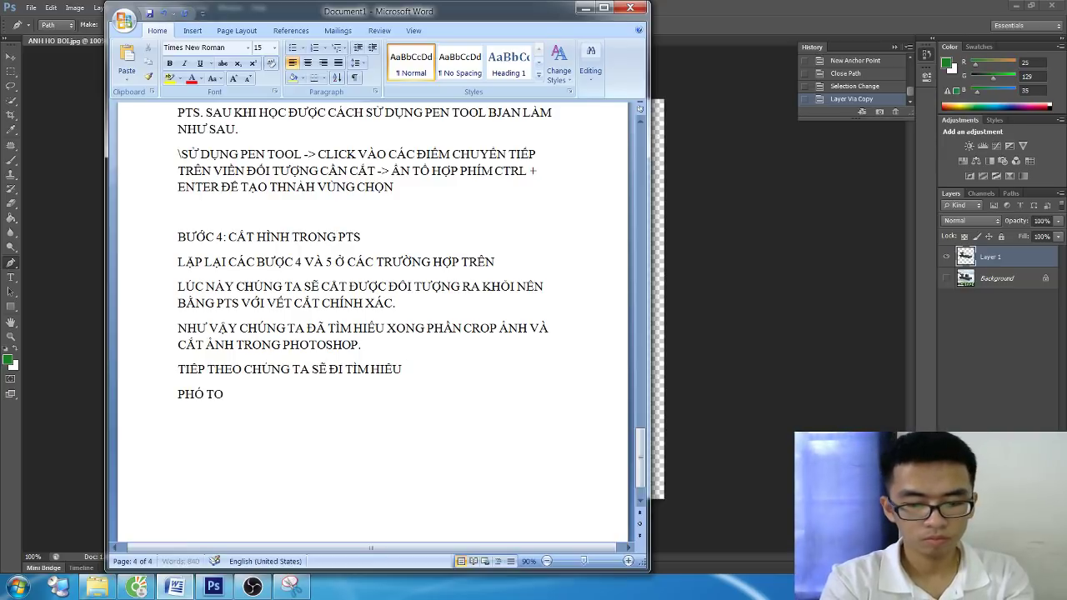
pyautogui.write(', THU NHỎ')
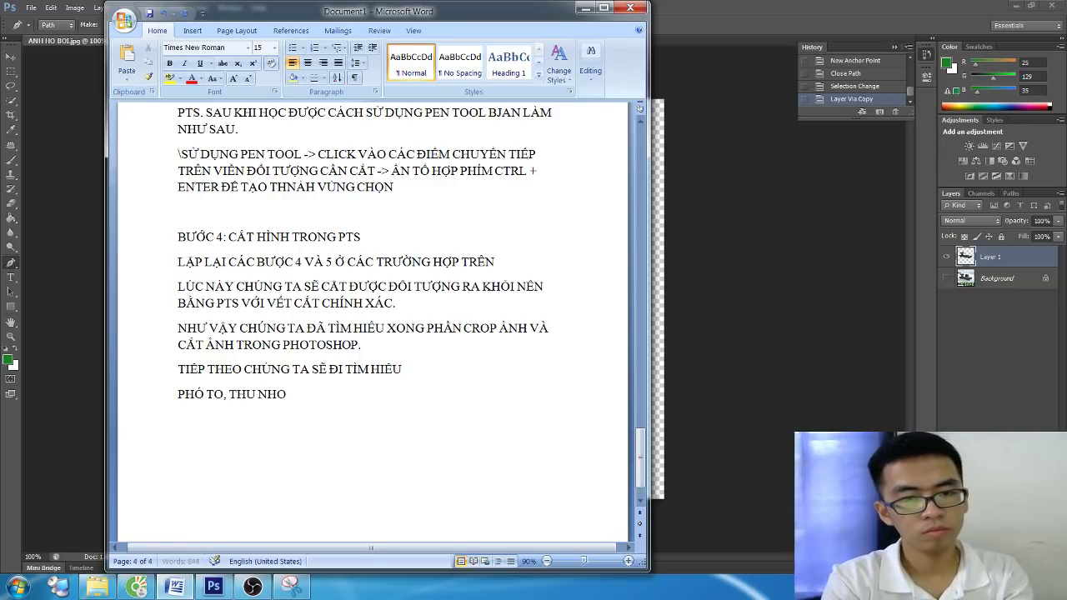
pyautogui.write(' HÌNH ẢNH -')
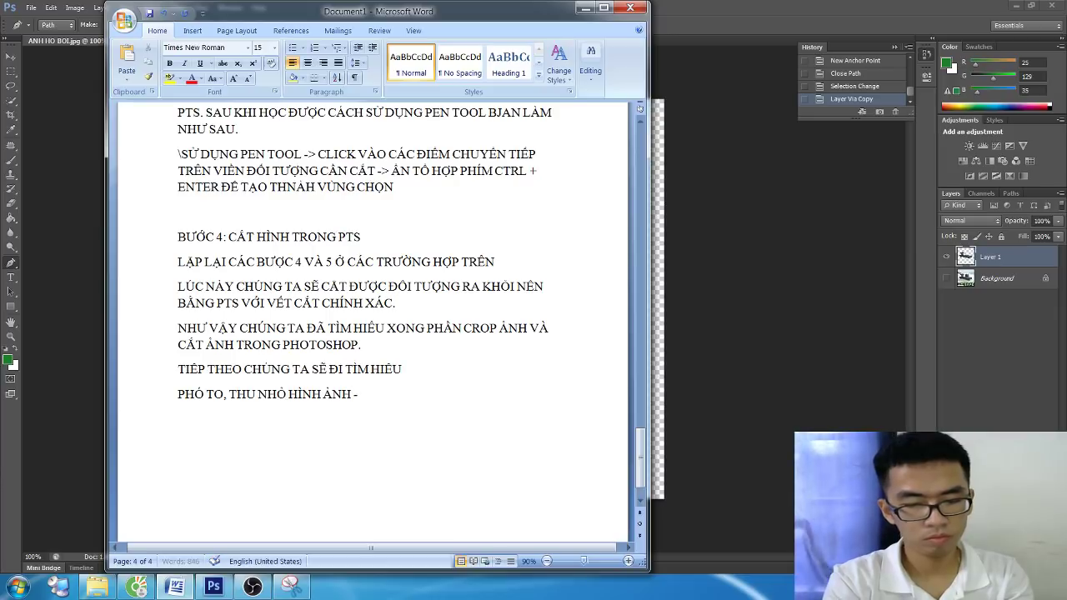
pyautogui.write(' OOL')
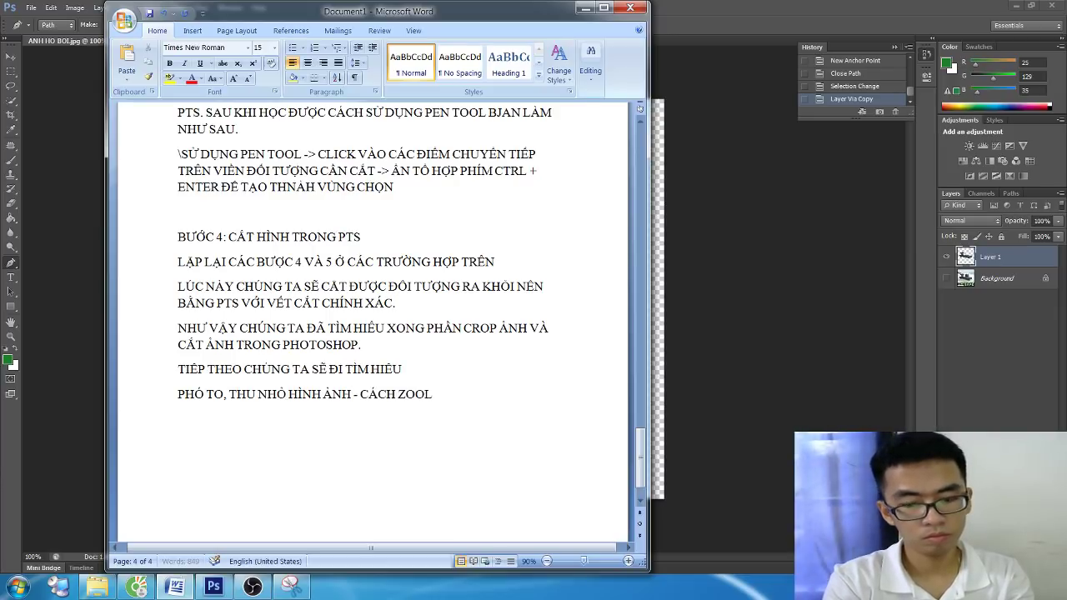
pyautogui.press('BackSpace')
pyautogui.press('BackSpace')
pyautogui.press('BackSpace')
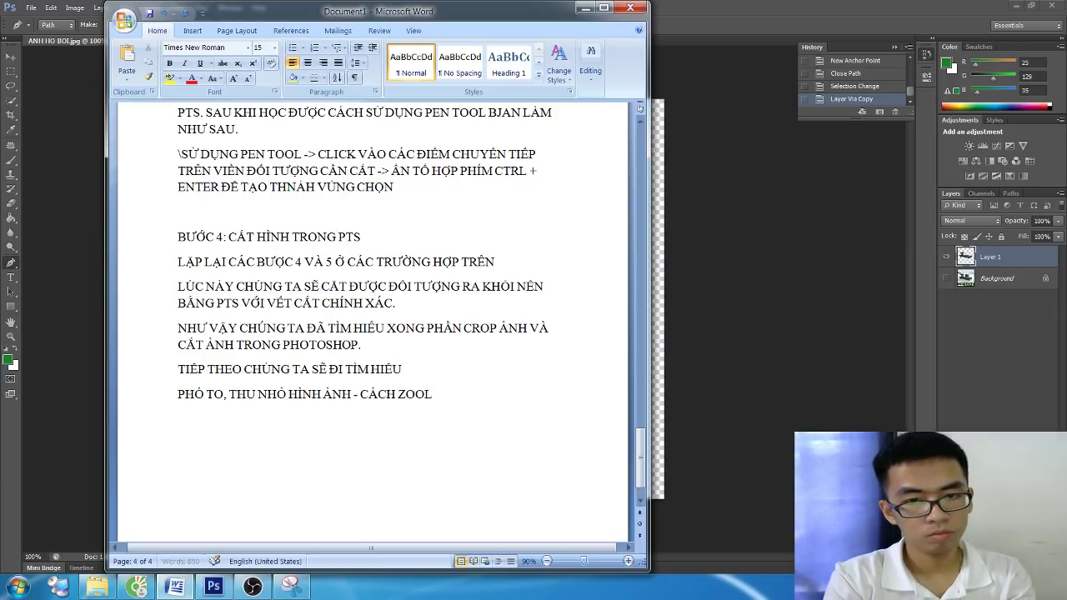
pyautogui.write('M HÌNH TRONG')
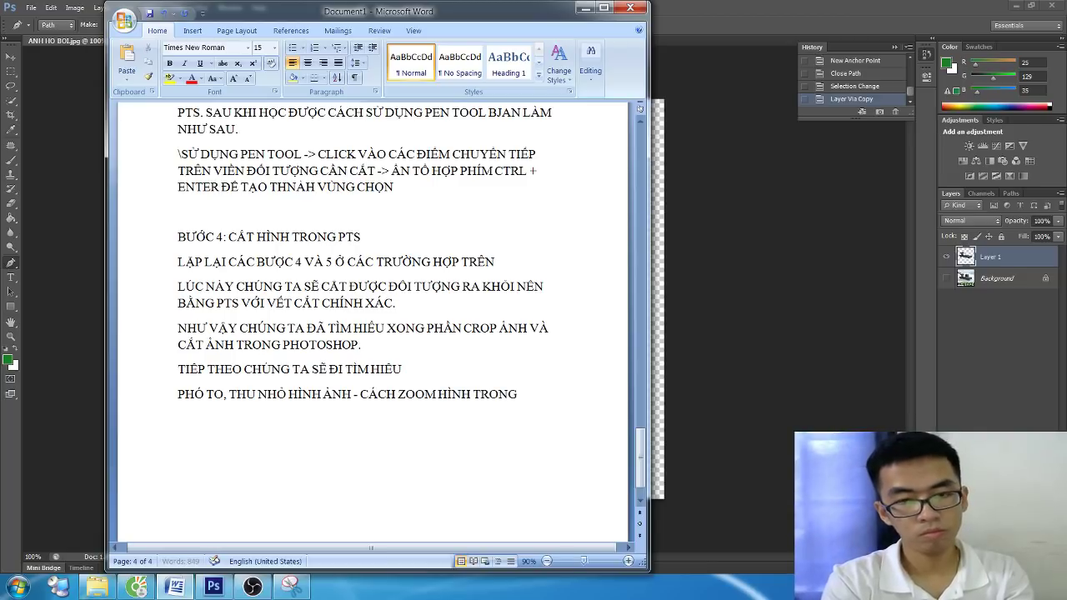
pyautogui.write(' PTS')
pyautogui.press('Home')
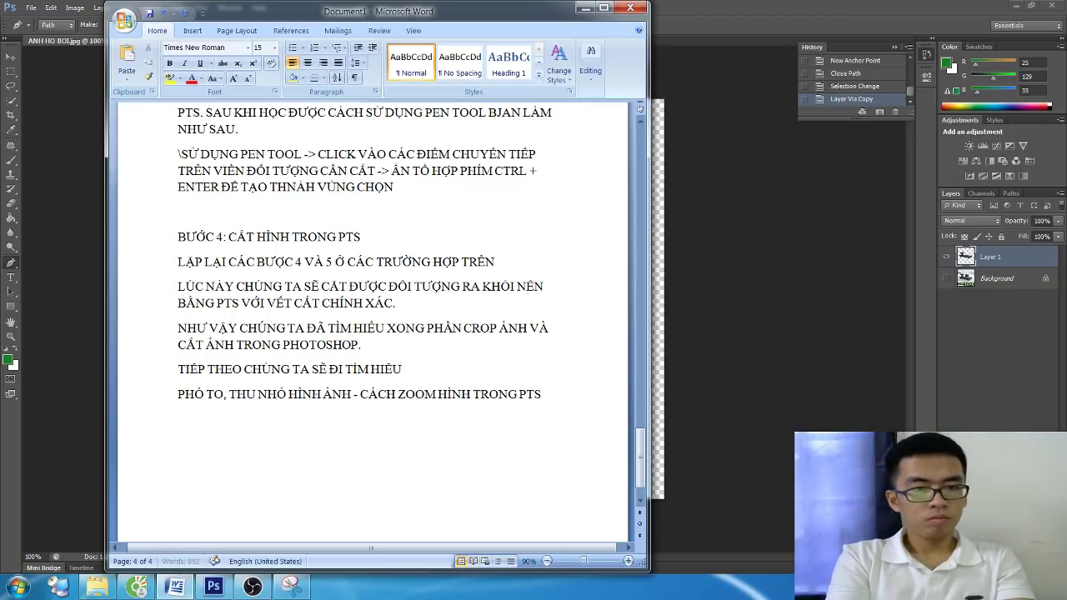
# Fix PHÓNG, highlight the zoom-topic heading in yellow and add a blank line below it
pyautogui.write('N')
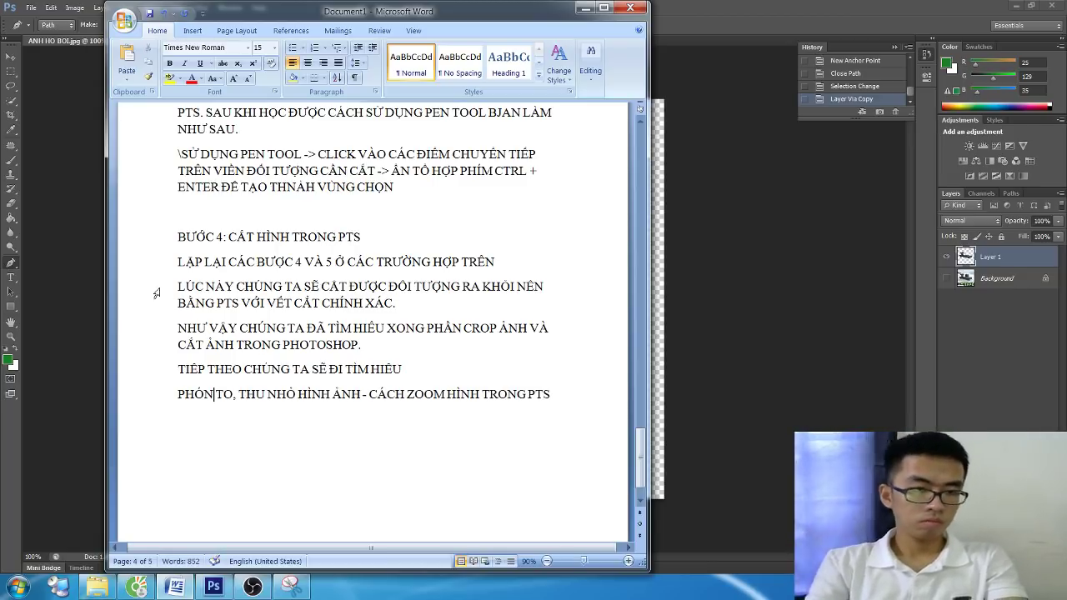
pyautogui.write('G')
pyautogui.moveTo(600, 369); pyautogui.dragTo(307, 400)
pyautogui.moveTo(178, 394); pyautogui.dragTo(563, 394)
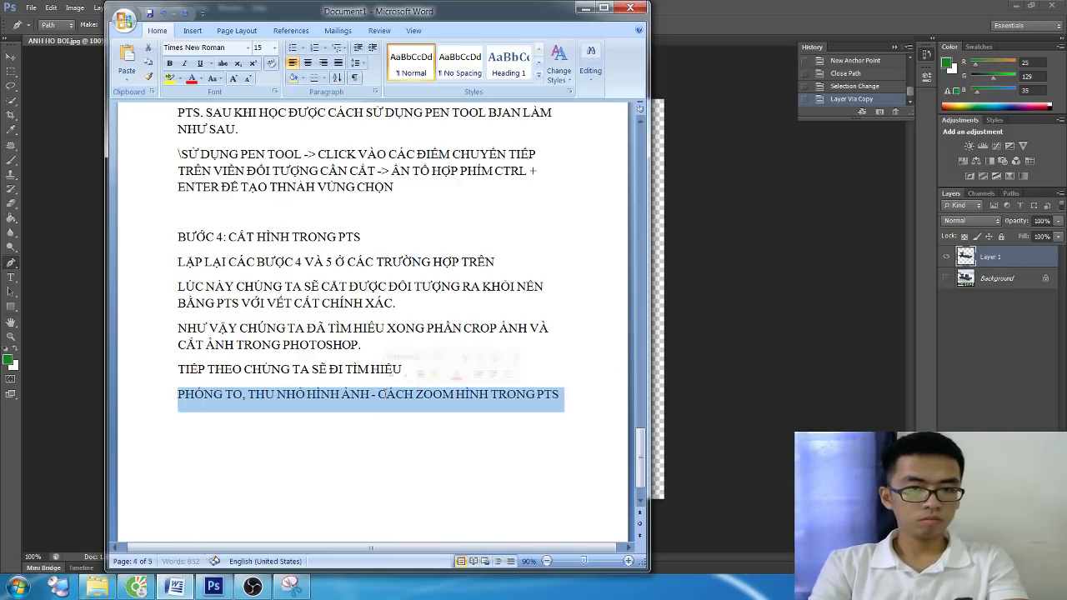
pyautogui.click(175, 79)
pyautogui.click(579, 420)
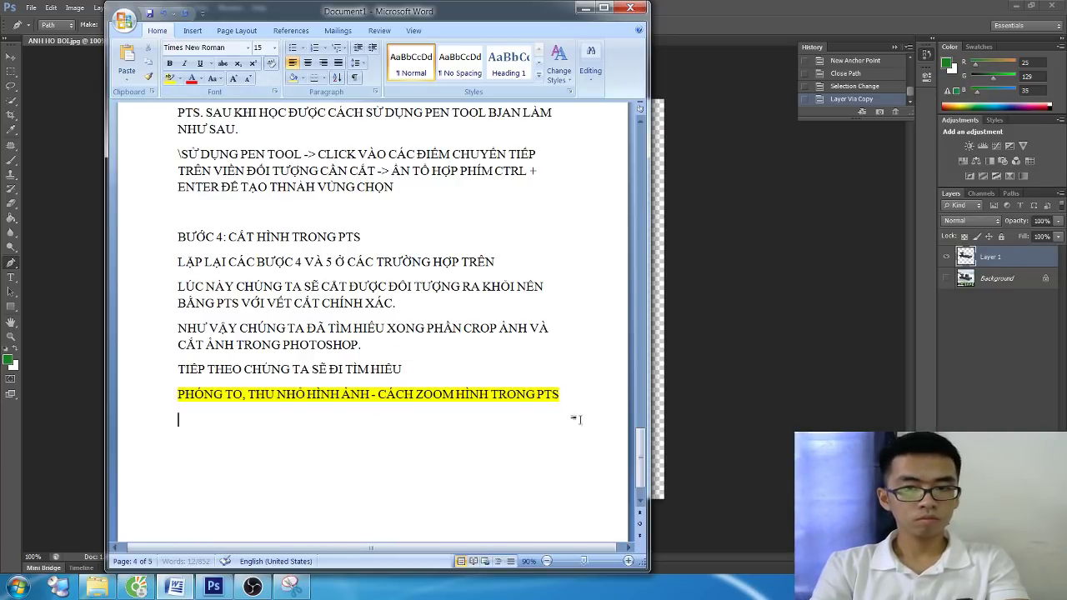
pyautogui.press('Return')
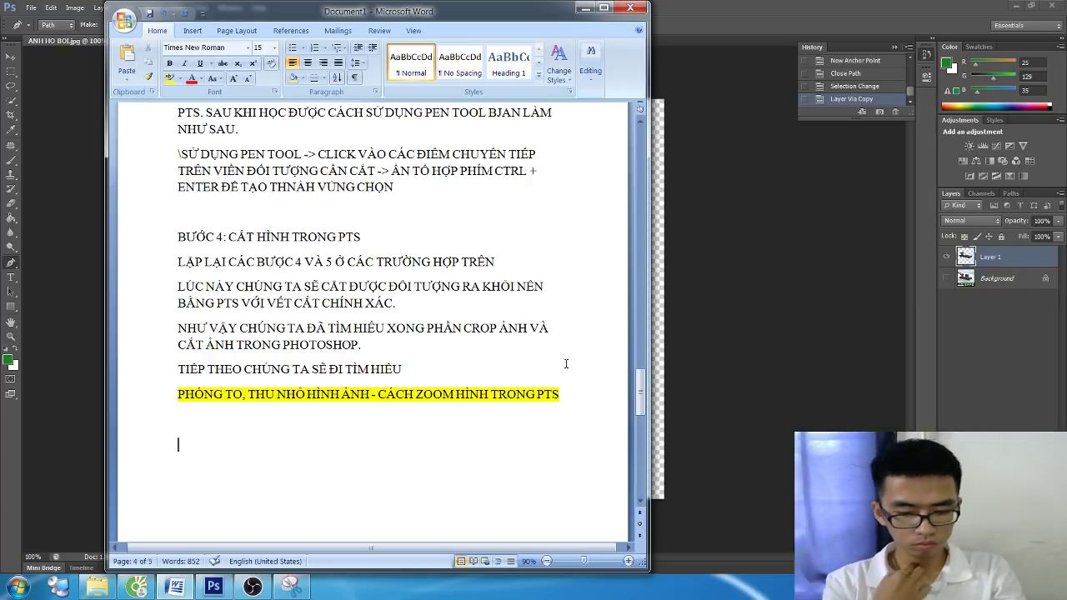
# Type '1. PHÓNG TO, THU NHỎ HÌNH ẢNH TRONG PTS' and begin the intro paragraph
pyautogui.write('1.')
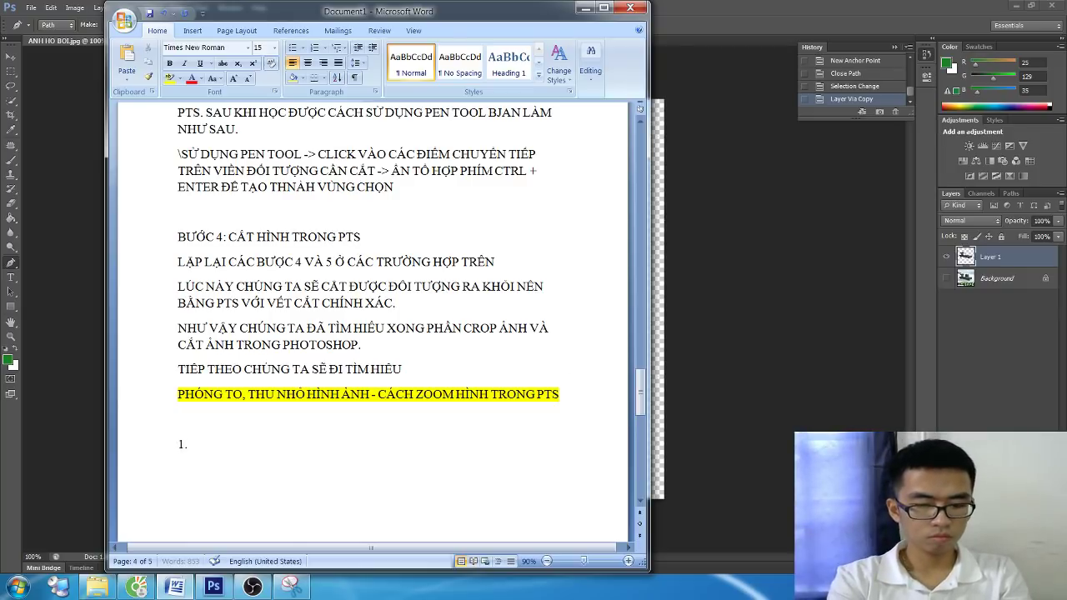
pyautogui.write(' PHỎ TO,')
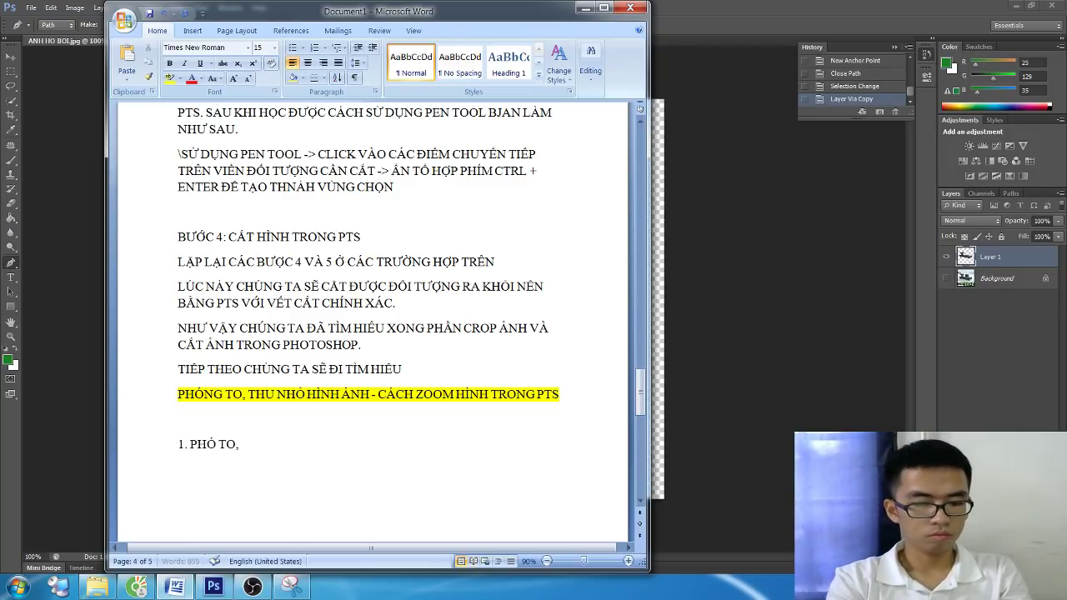
pyautogui.write(' THU NH')
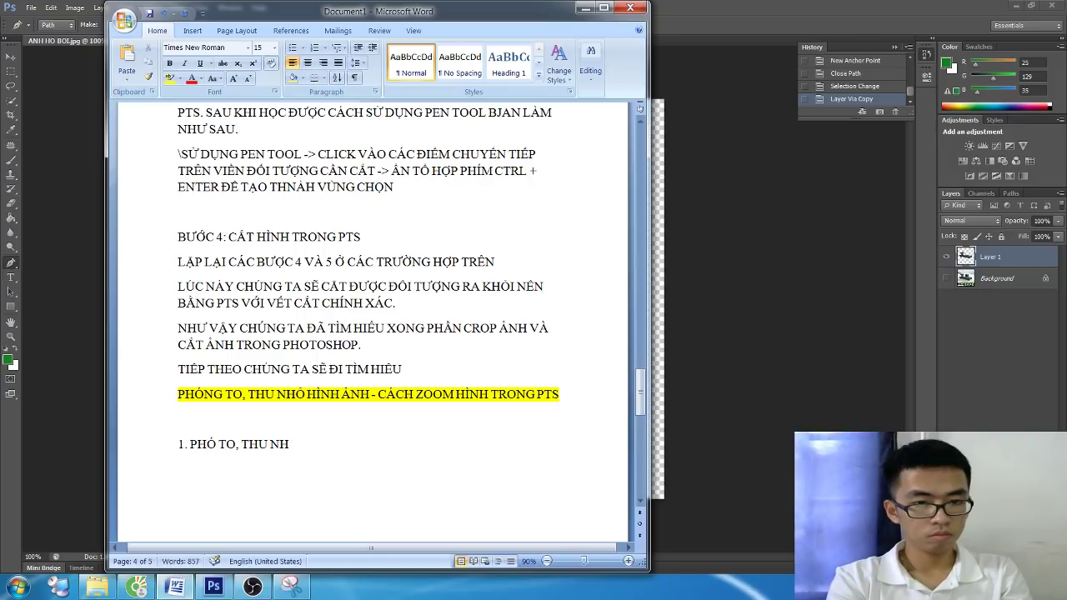
pyautogui.write('Ỏ HÌNH')
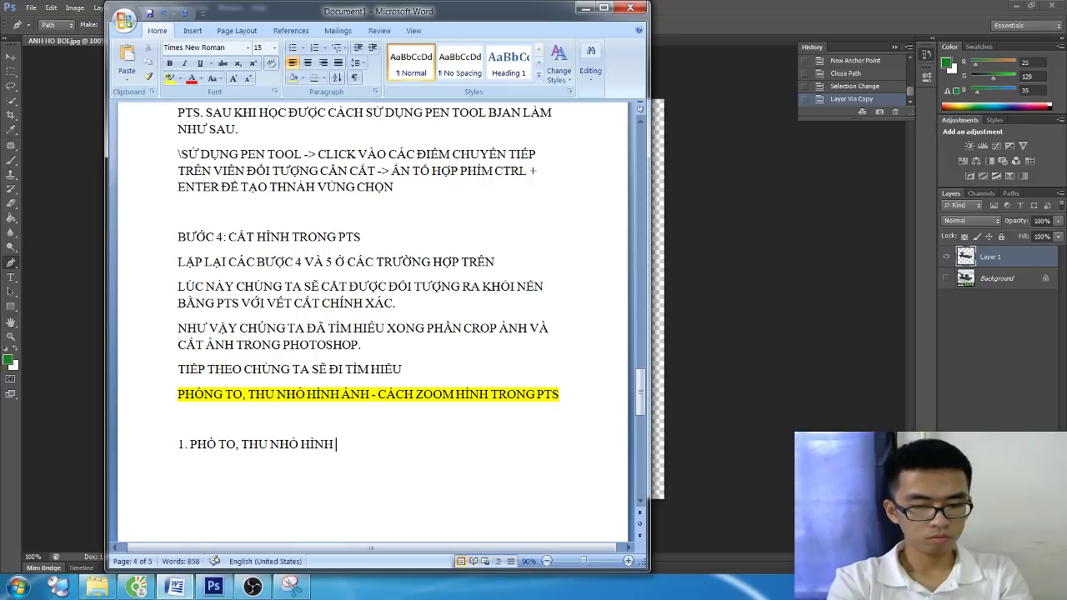
pyautogui.write(' ẢNH TRONG PTS')
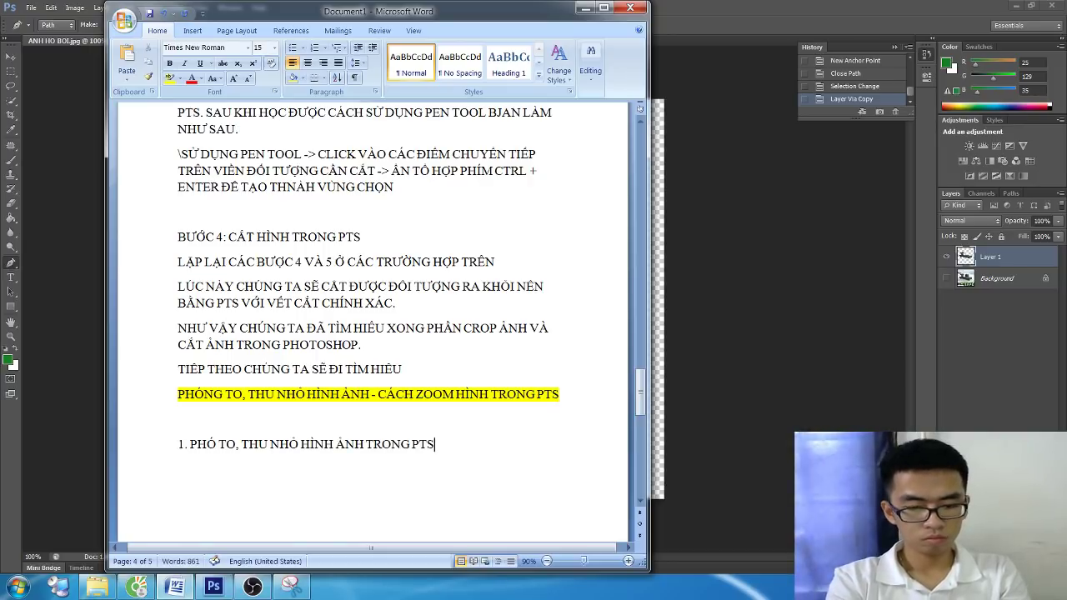
pyautogui.press('Return')
pyautogui.write('PHO')
pyautogui.write('O')
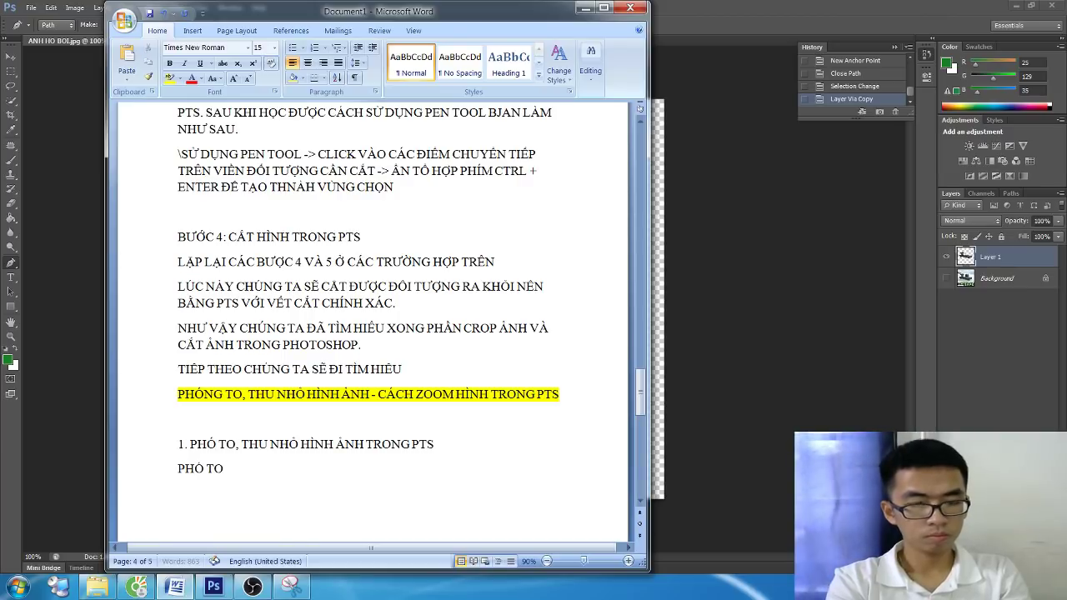
pyautogui.press('BackSpace')
pyautogui.press('BackSpace')
pyautogui.press('BackSpace')
pyautogui.write('SNG TO THU')
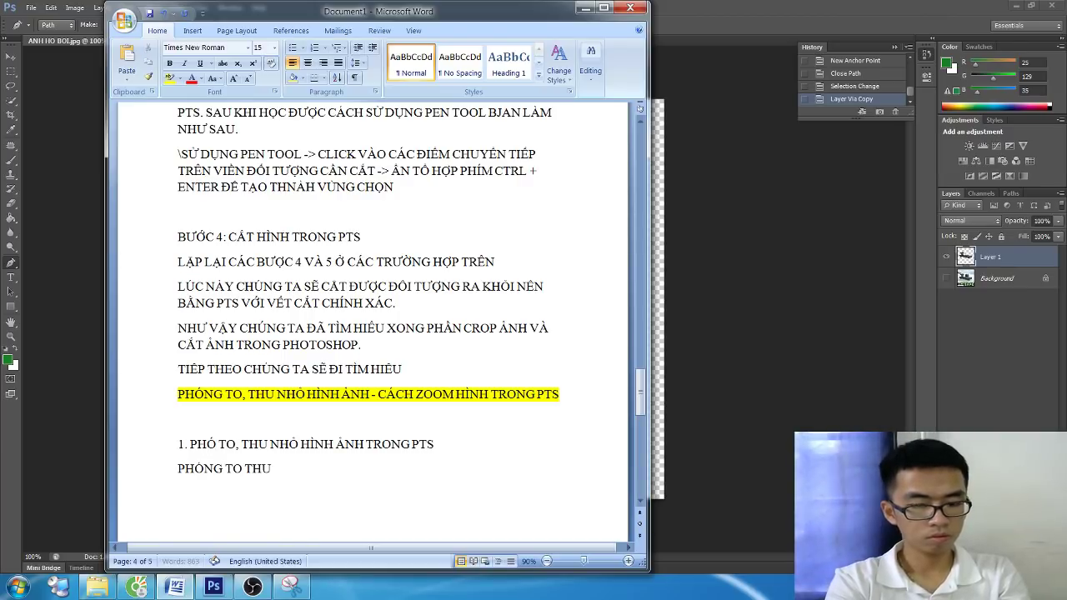
pyautogui.write('Ỏ HÌN')
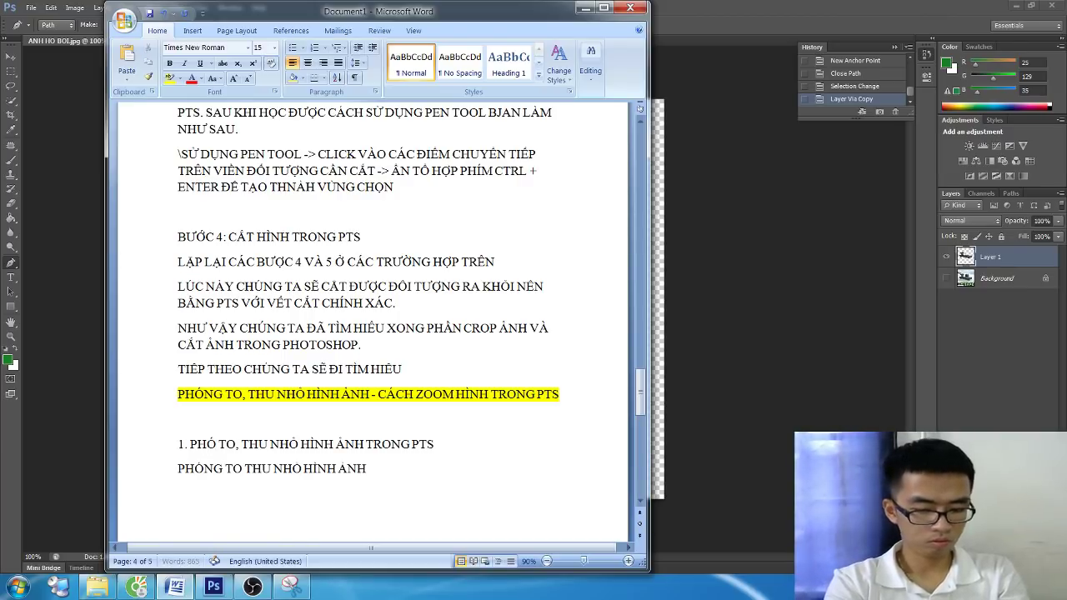
pyautogui.write('H ẢNH')
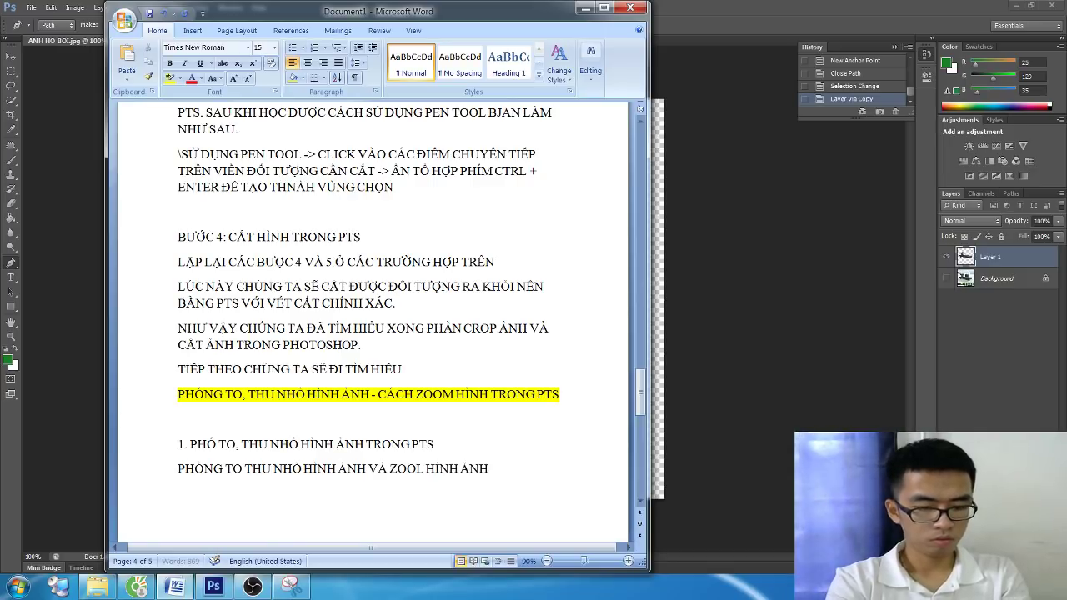
pyautogui.write(' TRONG PT S VỀ MẶT')
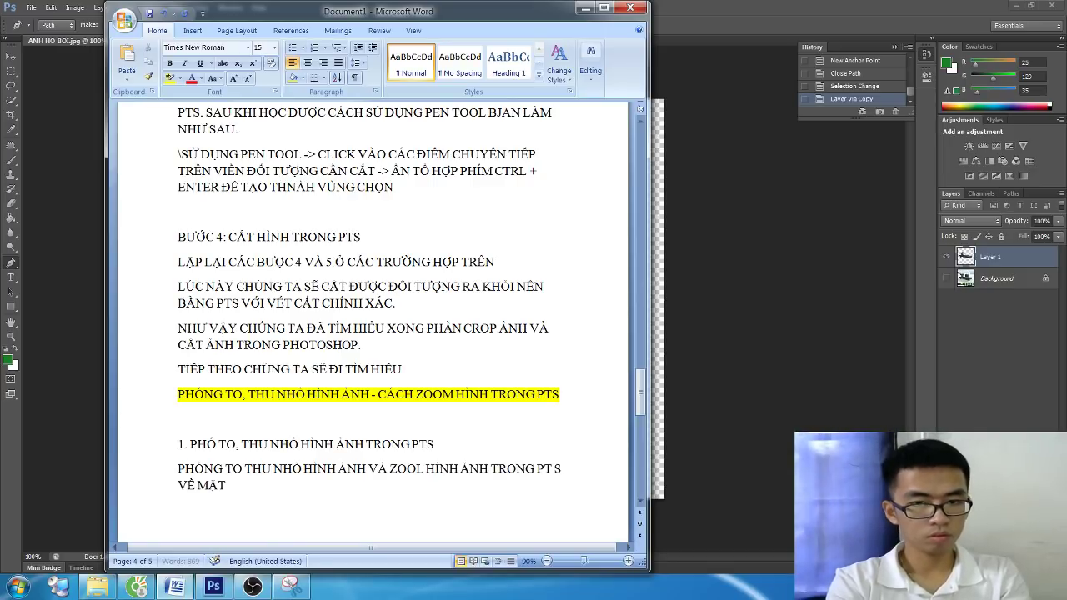
pyautogui.write(' CHA')
pyautogui.write(' ALF')
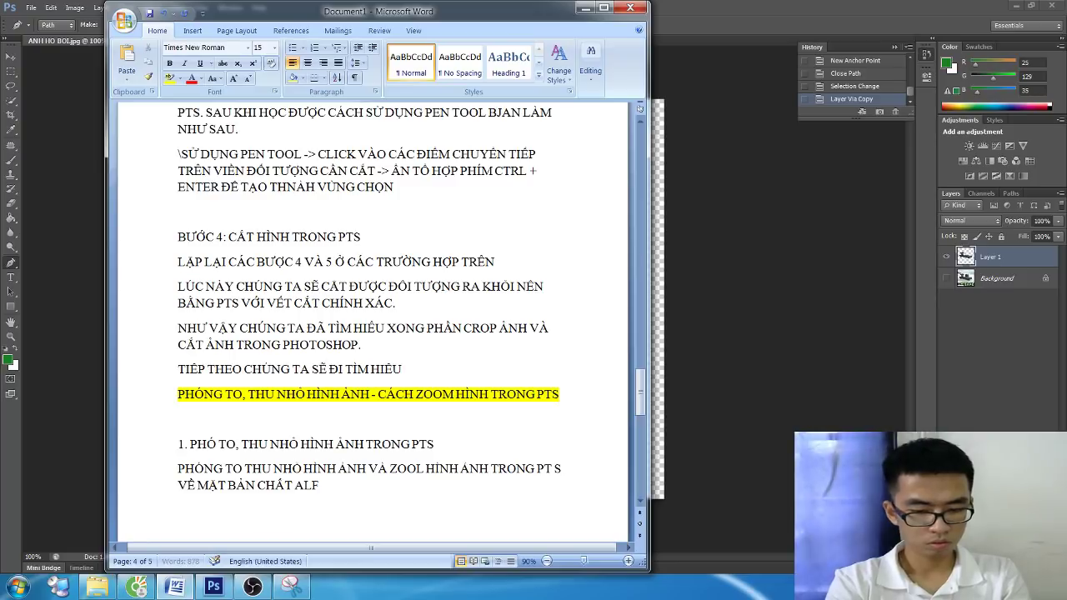
pyautogui.write(' KHO')
pyautogui.write('ỐNG')
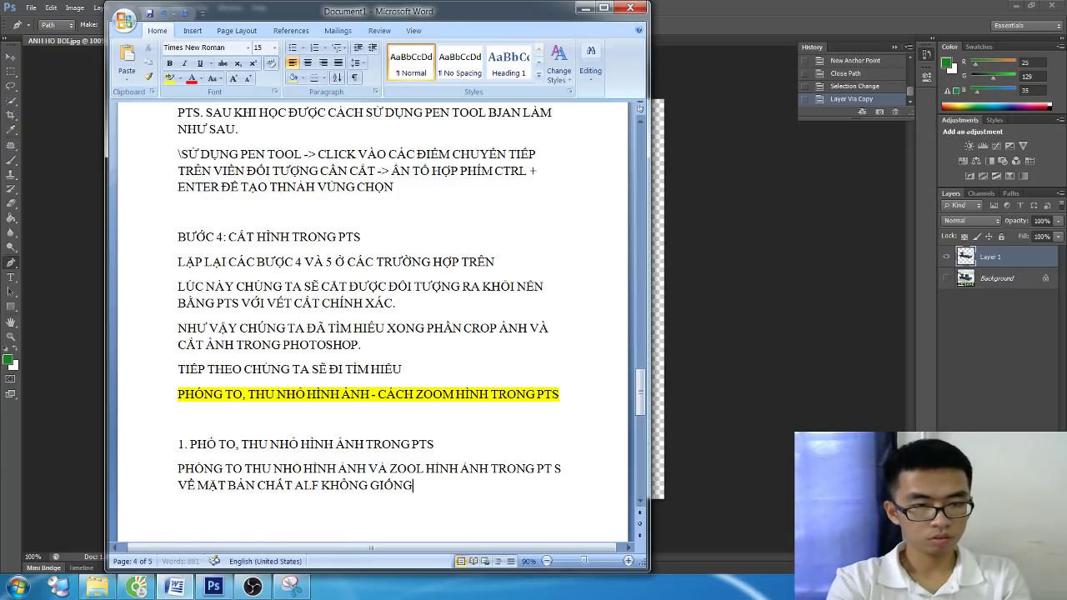
pyautogui.press('BackSpace')
pyautogui.press('BackSpace')
pyautogui.press('BackSpace')
pyautogui.press('BackSpace')
pyautogui.press('BackSpace')
pyautogui.press('BackSpace')
pyautogui.press('BackSpace')
pyautogui.write('LAF')
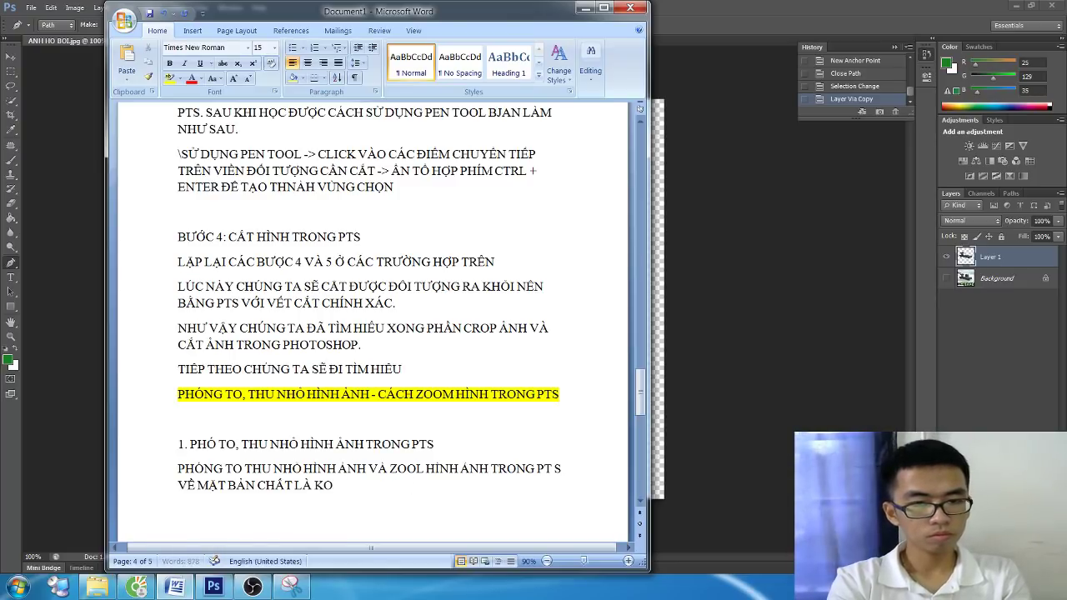
pyautogui.write(' GIOO')
pyautogui.write(' NHAU.')
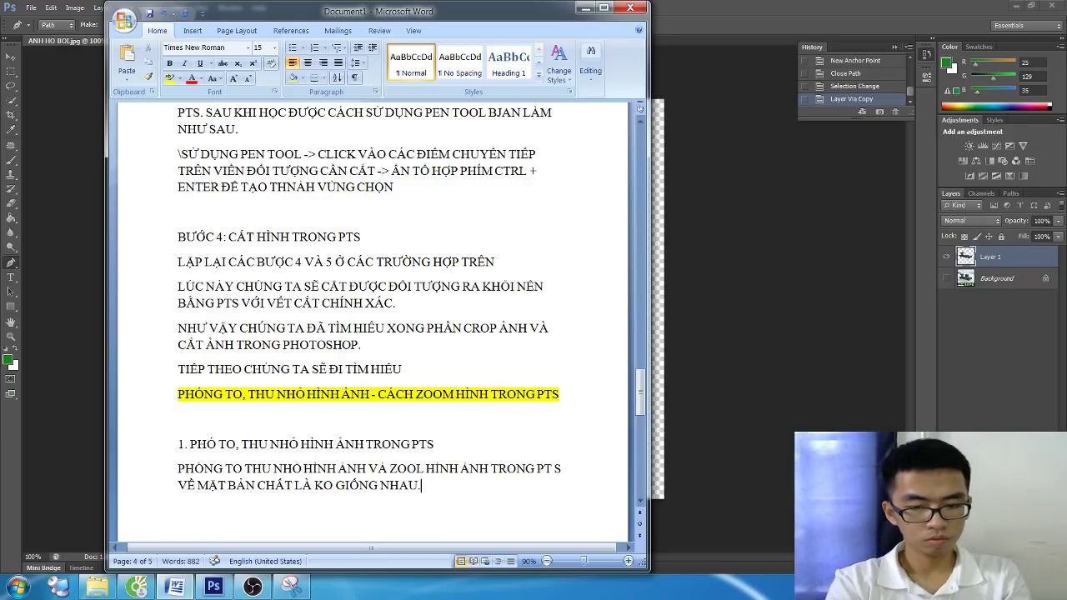
pyautogui.write(' TUY NHIÊN TA')
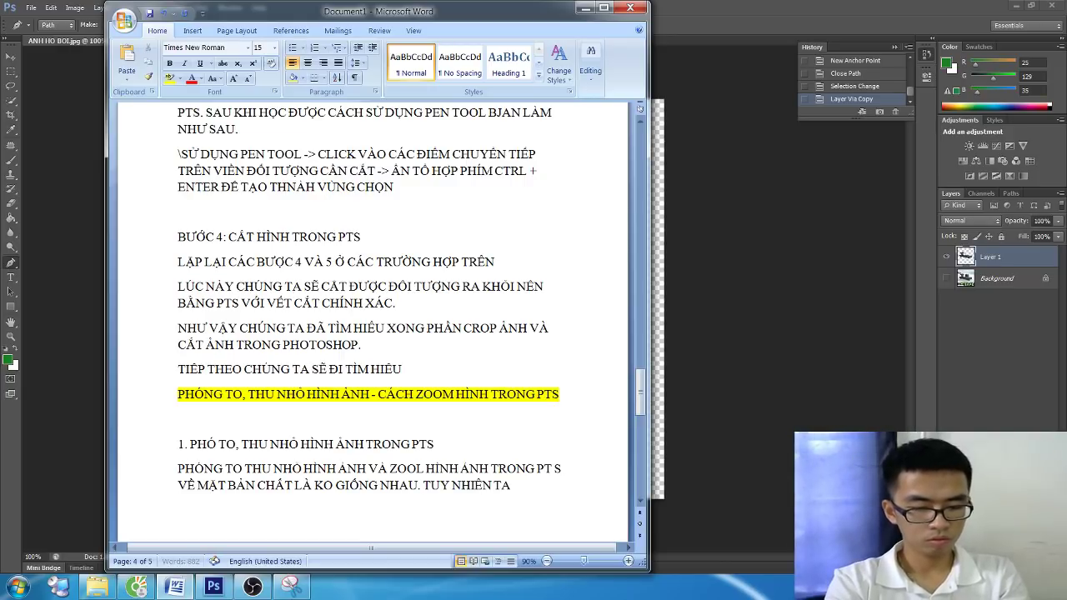
pyautogui.press('BackSpace')
pyautogui.press('BackSpace')
pyautogui.write('ẾNÁ')
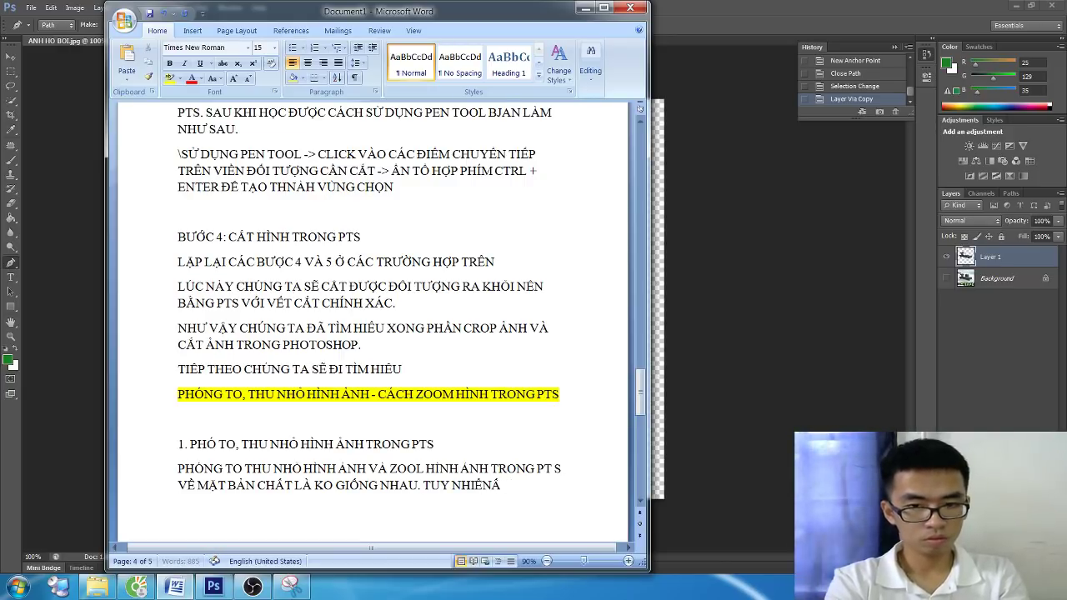
pyautogui.press('BackSpace')
pyautogui.press('BackSpace')
pyautogui.press('BackSpace')
# Write that many confuse these two concepts, which will be redefined and explained one by one
pyautogui.write('EEN R')
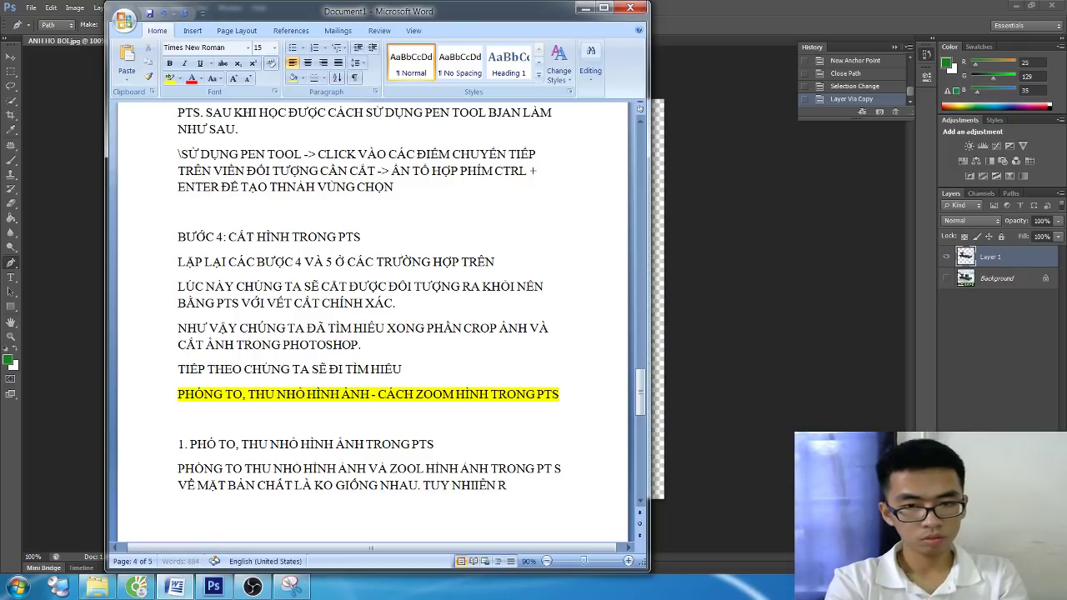
pyautogui.write('AT NHIỀU')
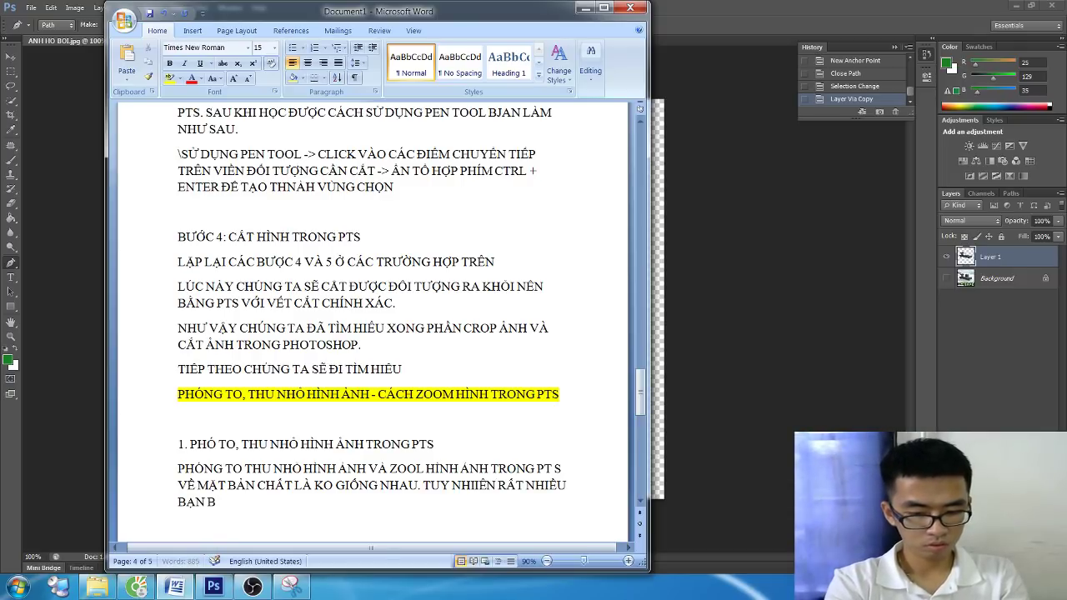
pyautogui.write('Ị NHAM 2 KHÁI N')
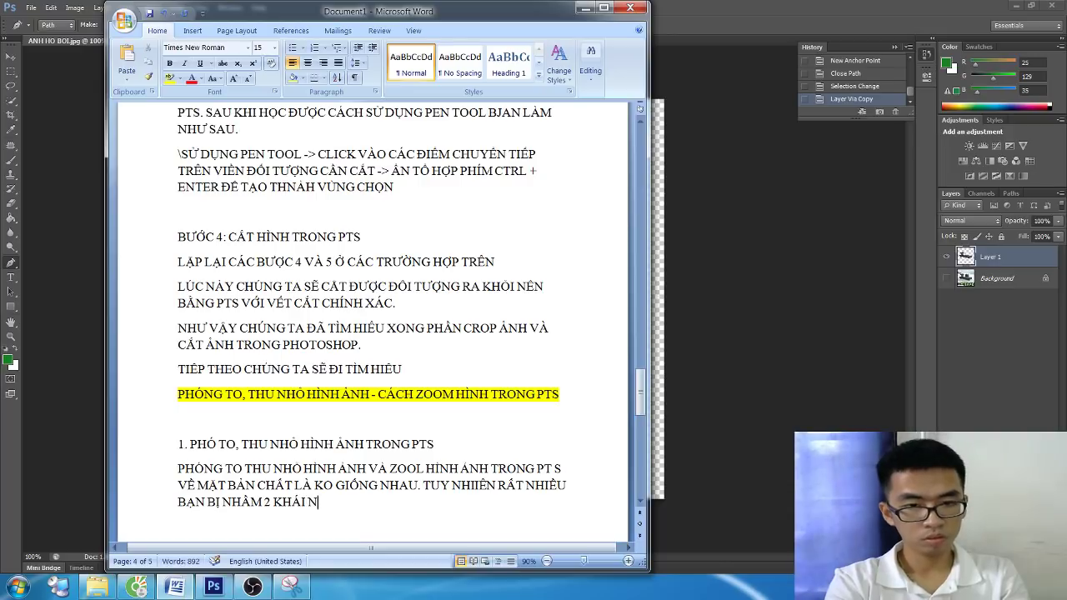
pyautogui.write('IỆM NÀY VỚI NH')
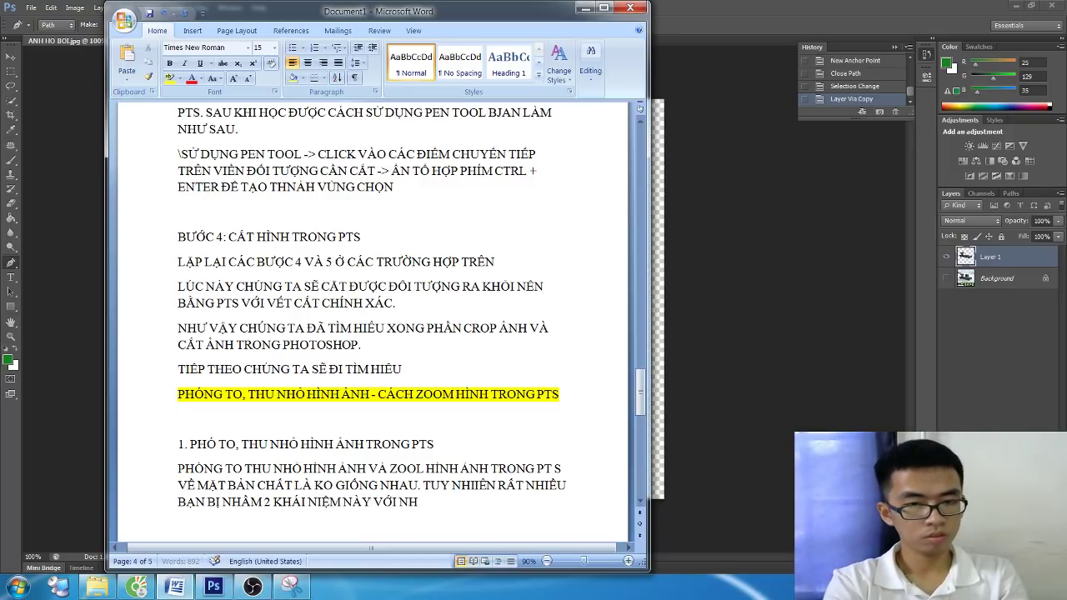
pyautogui.write('AU')
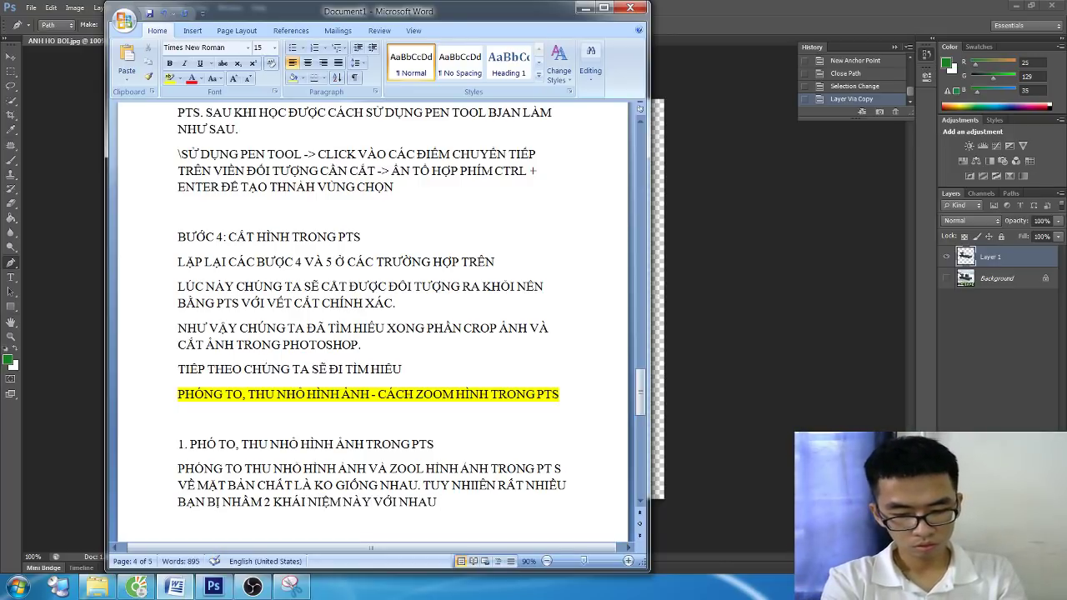
pyautogui.write('. TÔI')
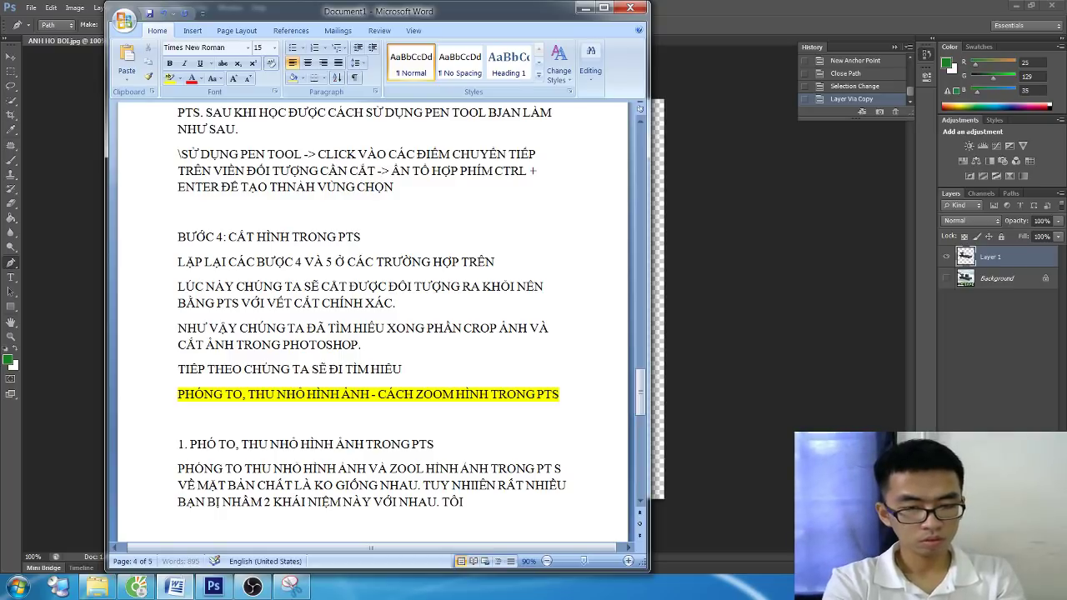
pyautogui.write(' SẼ GIÚP CÁC BẠ')
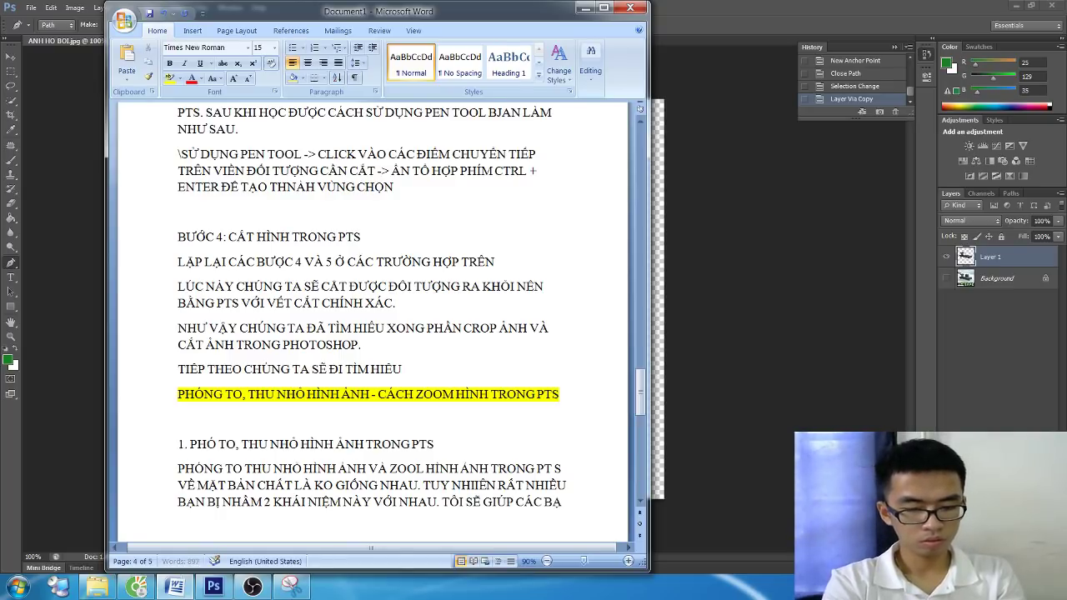
pyautogui.write('N ĐI')
pyautogui.write('NGHĨA')
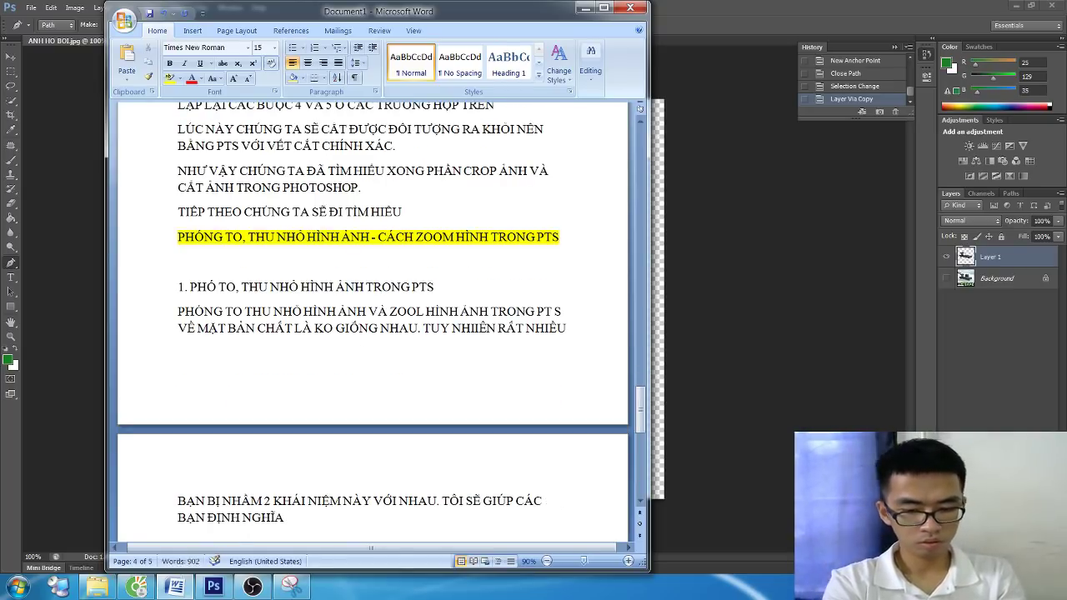
pyautogui.write(' LẠI 2 KHÁI')
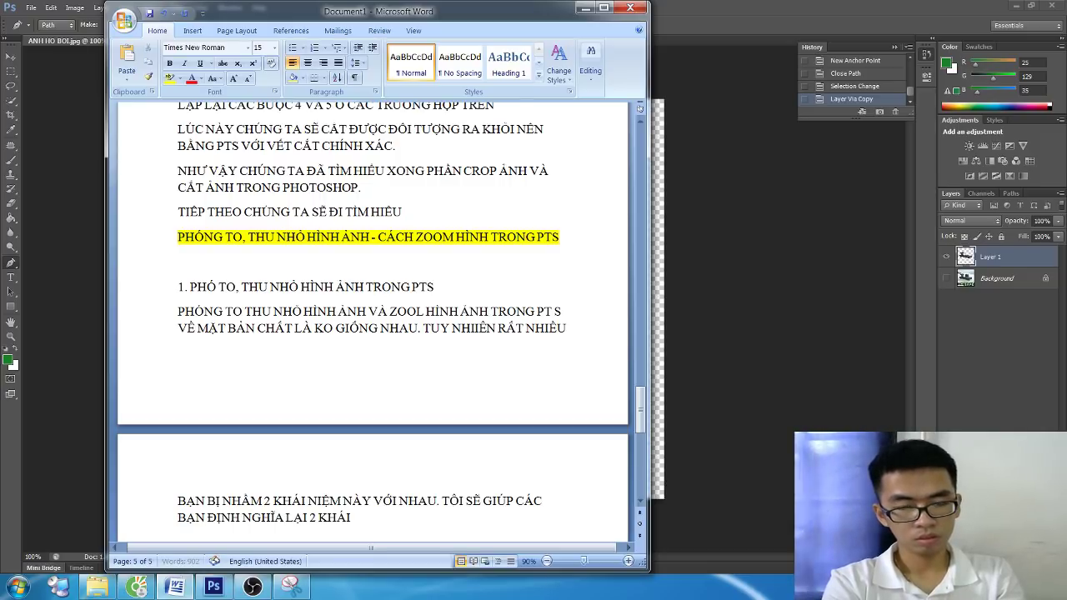
pyautogui.write(' NH')
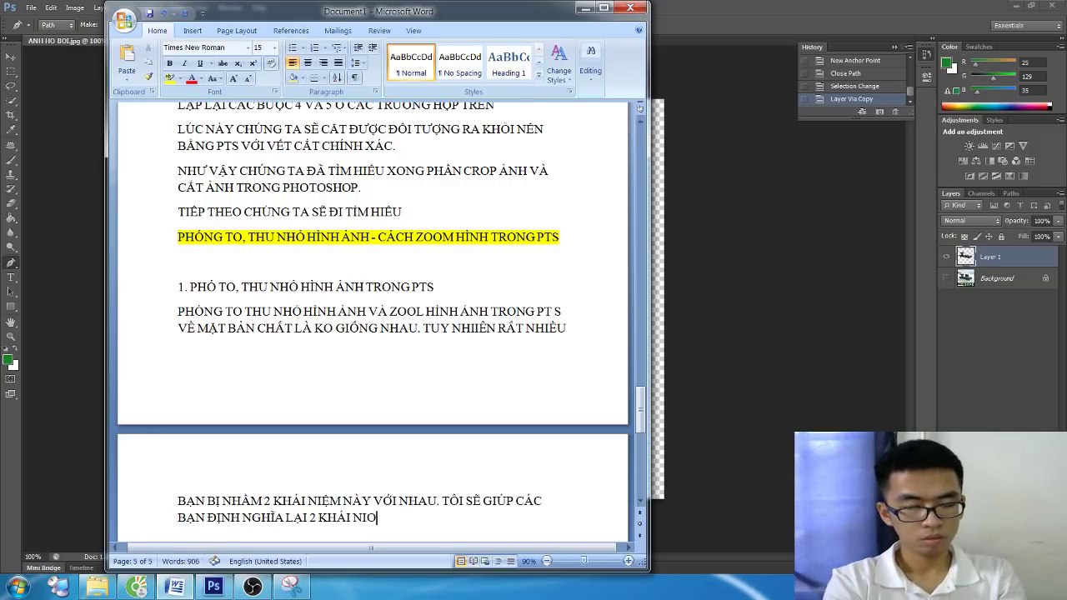
pyautogui.scroll(-5, 498, 364)
pyautogui.press('BackSpace')
pyautogui.write('ỆK')
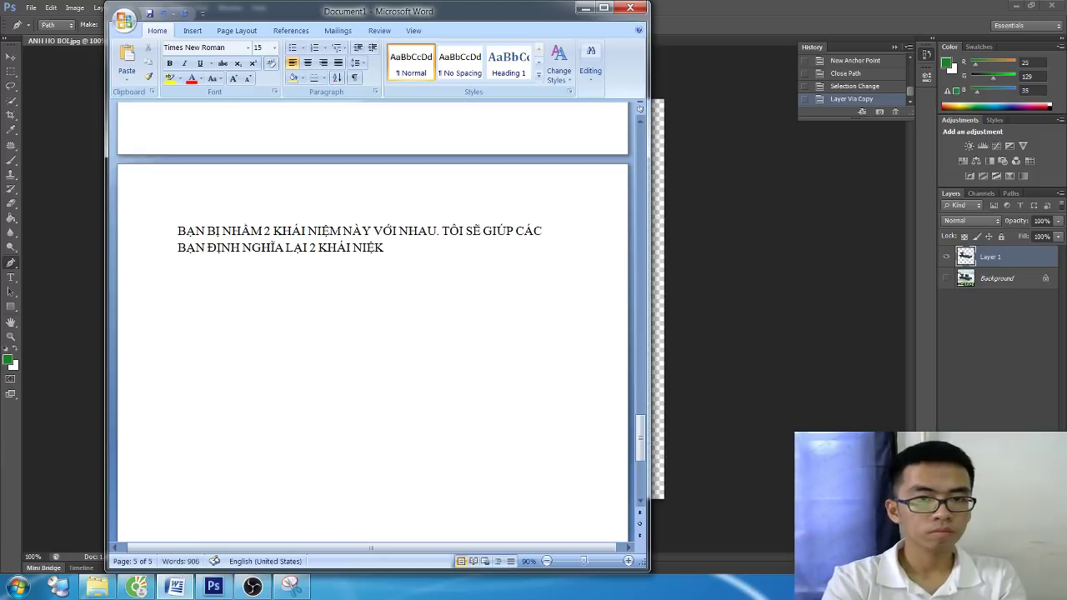
pyautogui.press('BackSpace')
pyautogui.write('M NÀY')
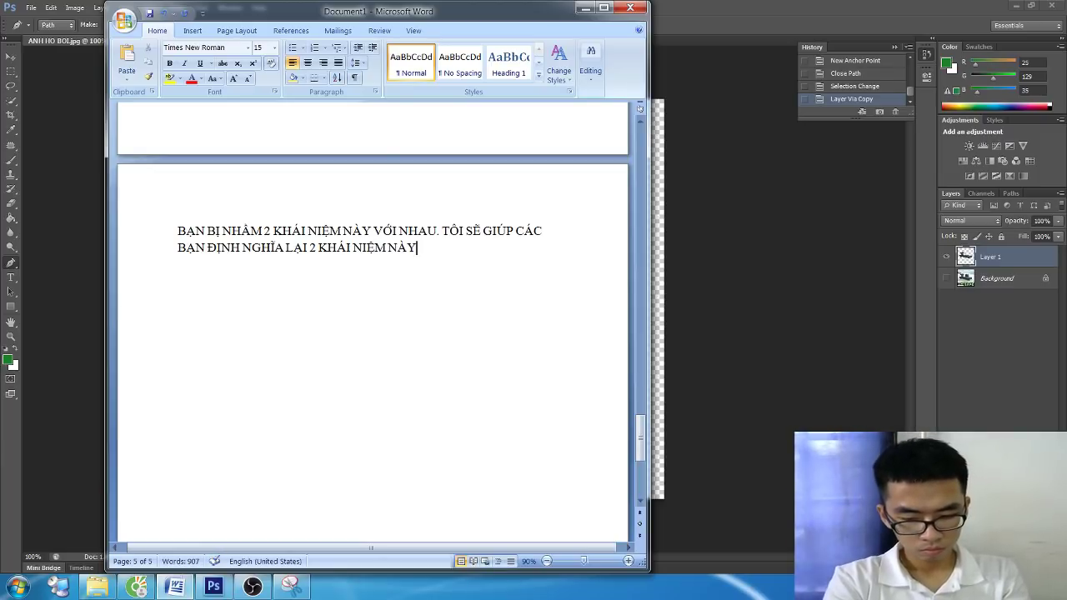
pyautogui.write(' SAU ĐÓ')
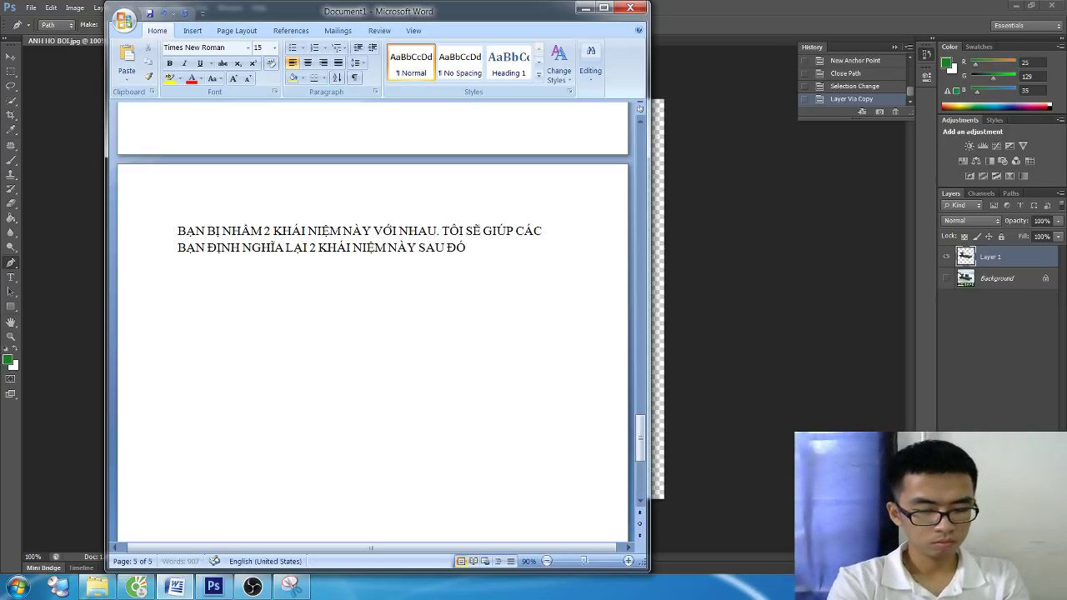
pyautogui.write(' CHÚNG TA')
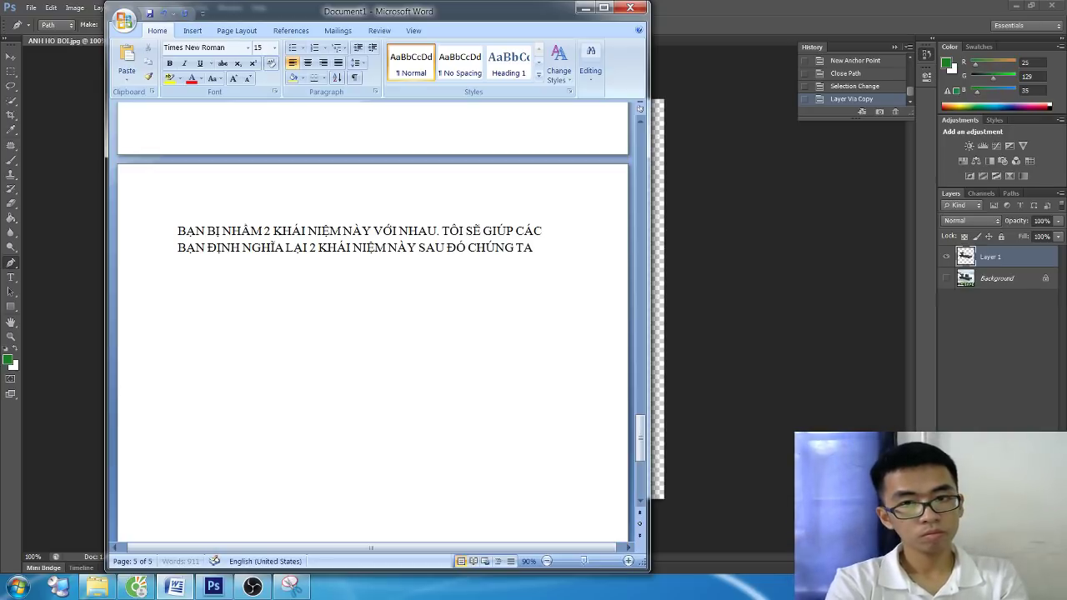
pyautogui.write(' SE')
pyautogui.write('M HIỂU')
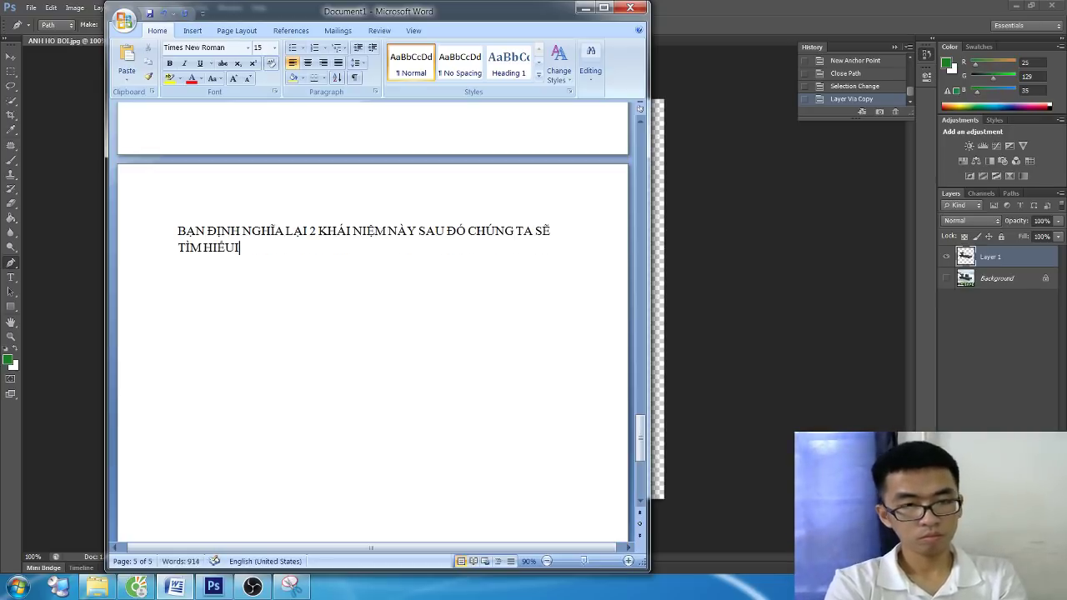
pyautogui.write(' CÁCH LÀM VO')
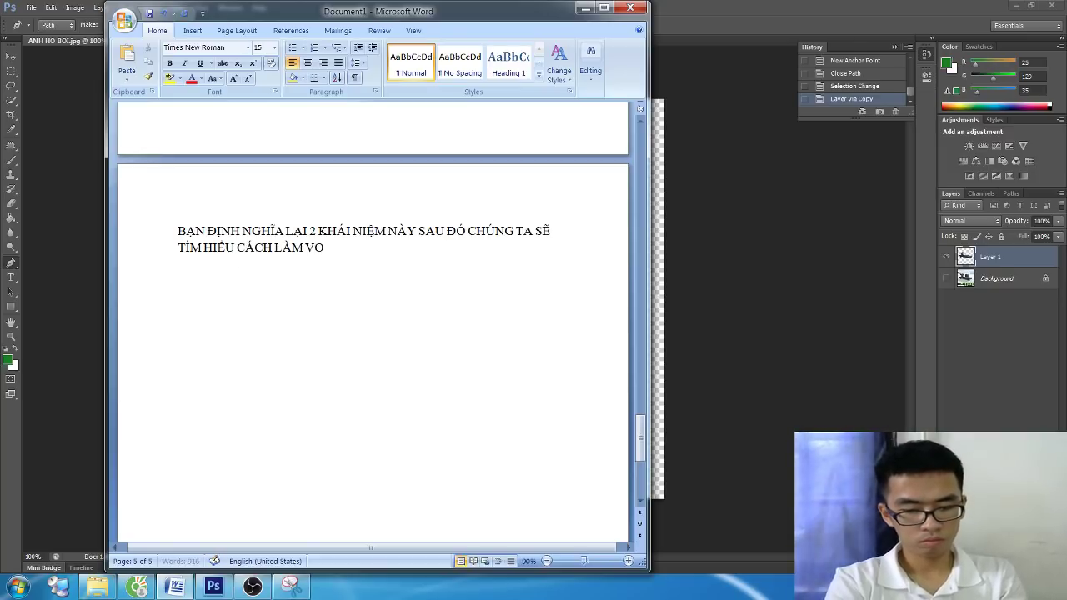
pyautogui.press('BackSpace')
pyautogui.write('ỚI TỪNG LOẠI MỘT')
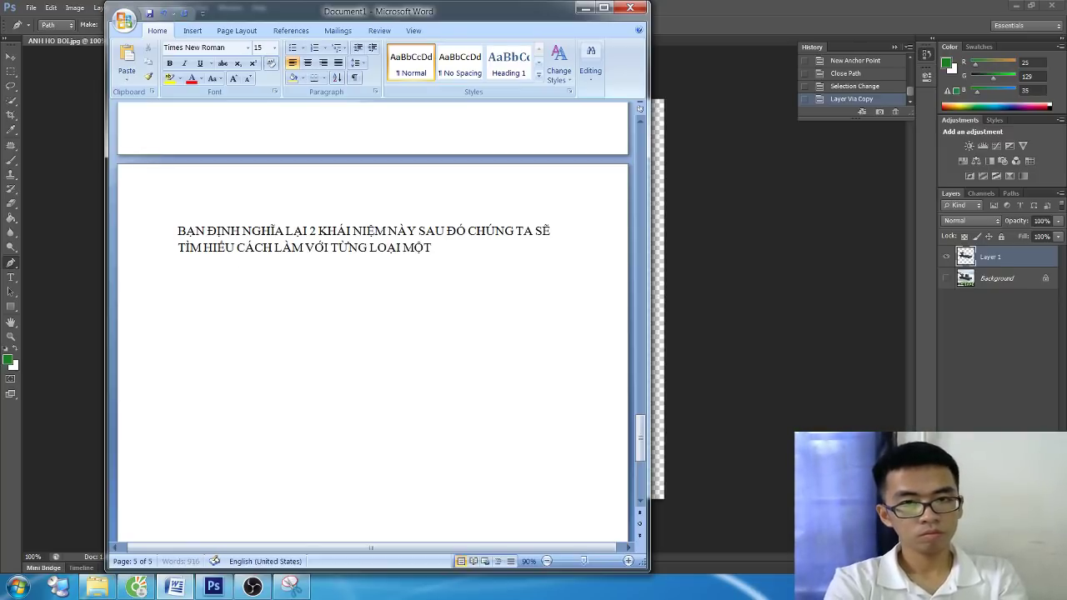
pyautogui.write('.')
pyautogui.press('Return')
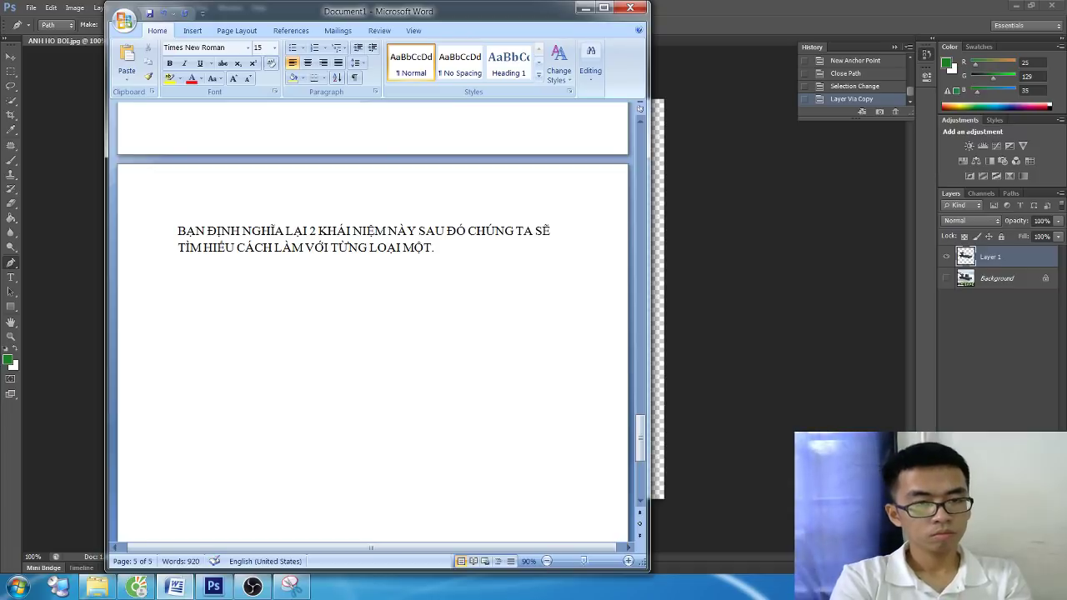
# Begin defining resizing as changing the image's actual size, with a 1X3 CM example
pyautogui.write('PƠ')
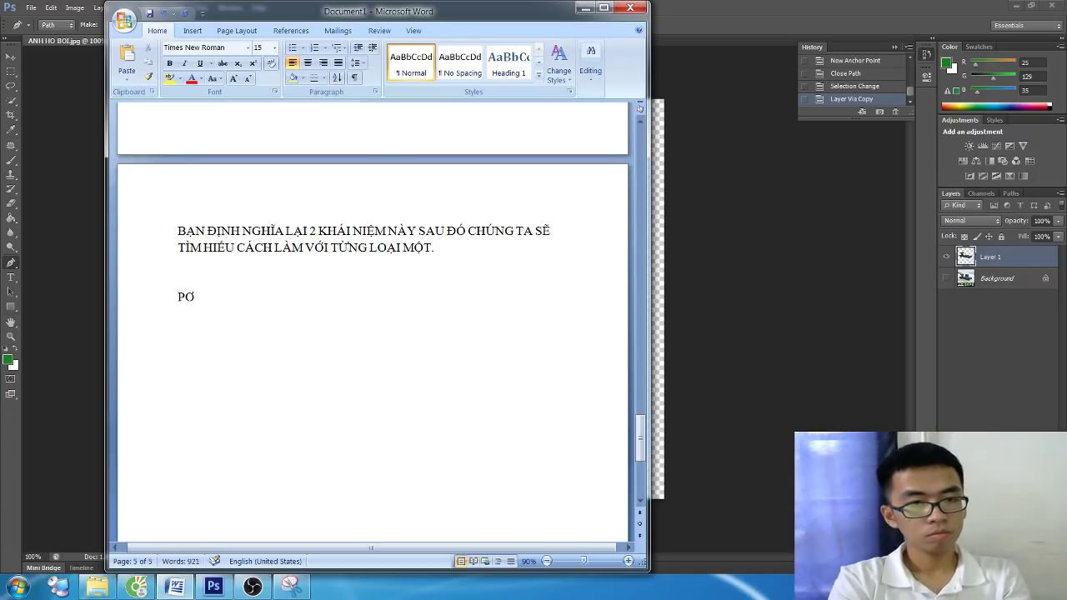
pyautogui.press('BackSpace')
pyautogui.write('HÓNG TO')
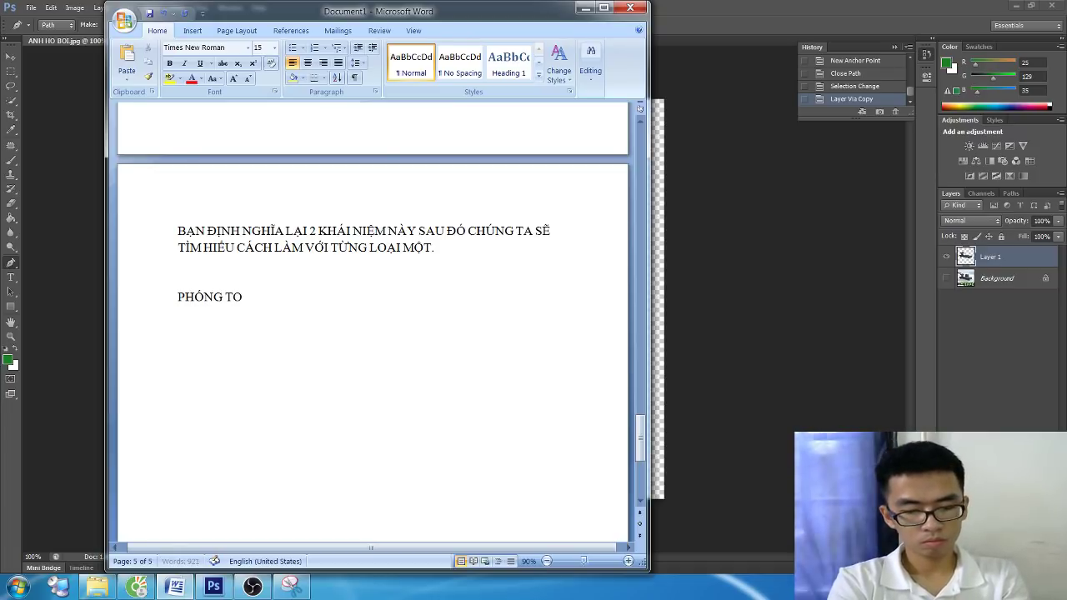
pyautogui.write(', THU NHỎ HÌN')
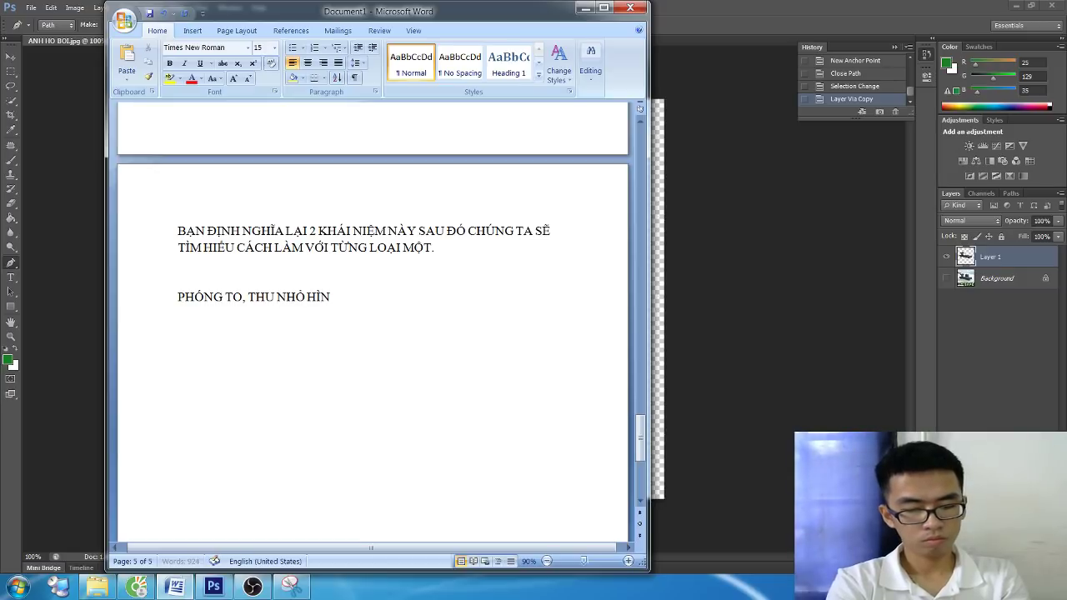
pyautogui.write('H ẢNH ')
pyautogui.write('ĐÂY')
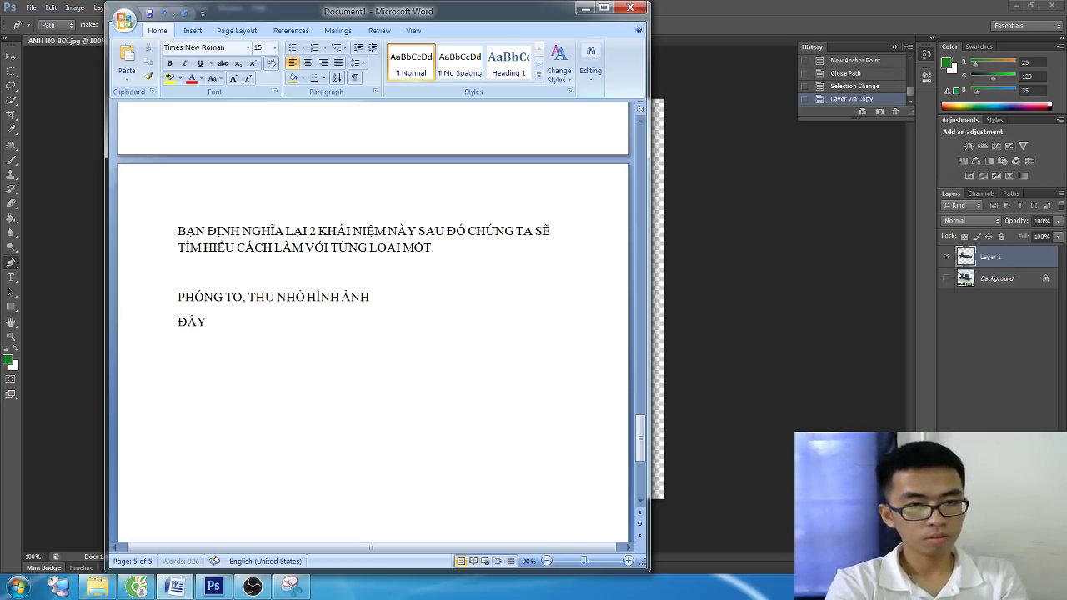
pyautogui.write(' LÀ KHÁI NIỆM Đ')
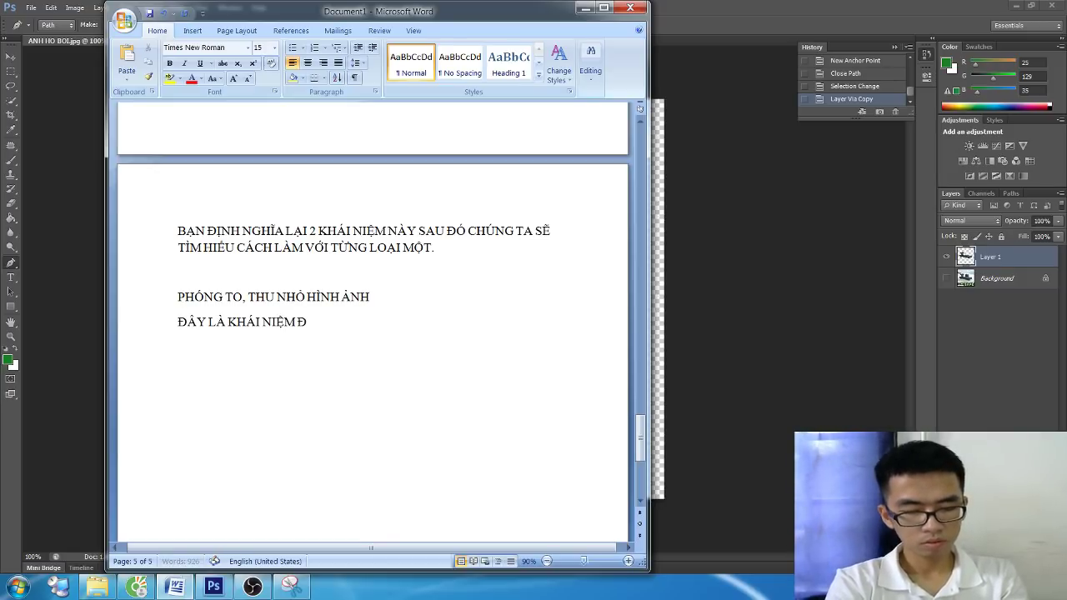
pyautogui.write('Ể CHỈ VIỆC')
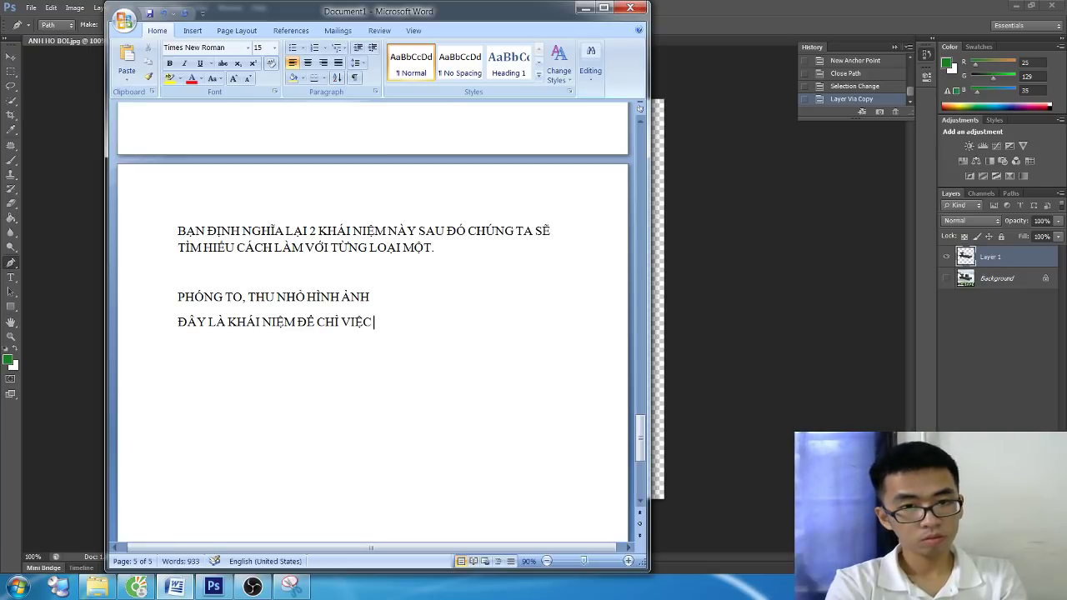
pyautogui.write(' BẠN LÀM THAY')
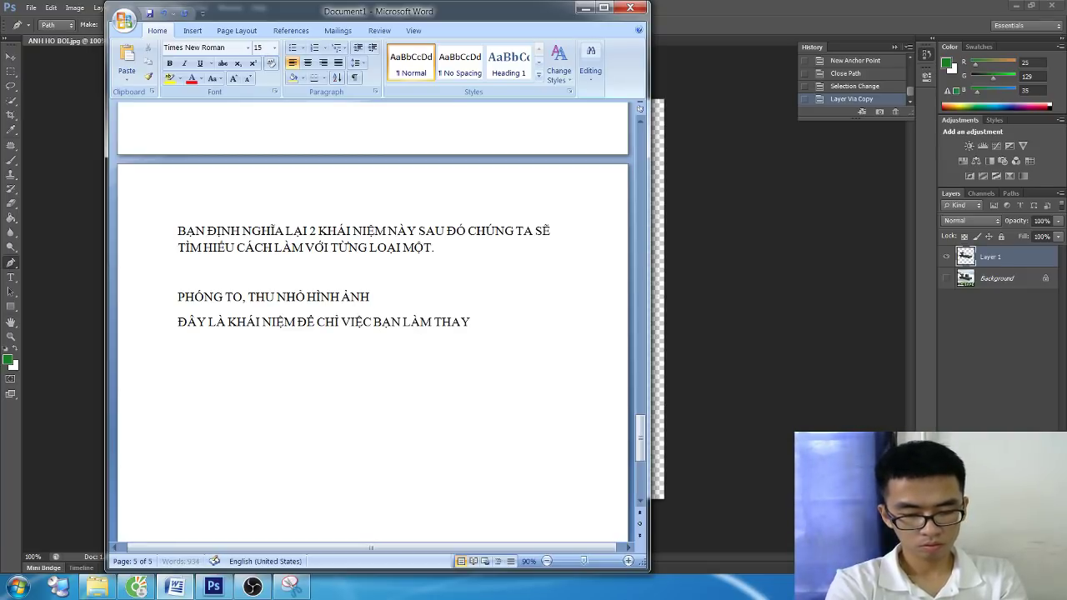
pyautogui.write(' ĐỔI ĐÔI KÍCH')
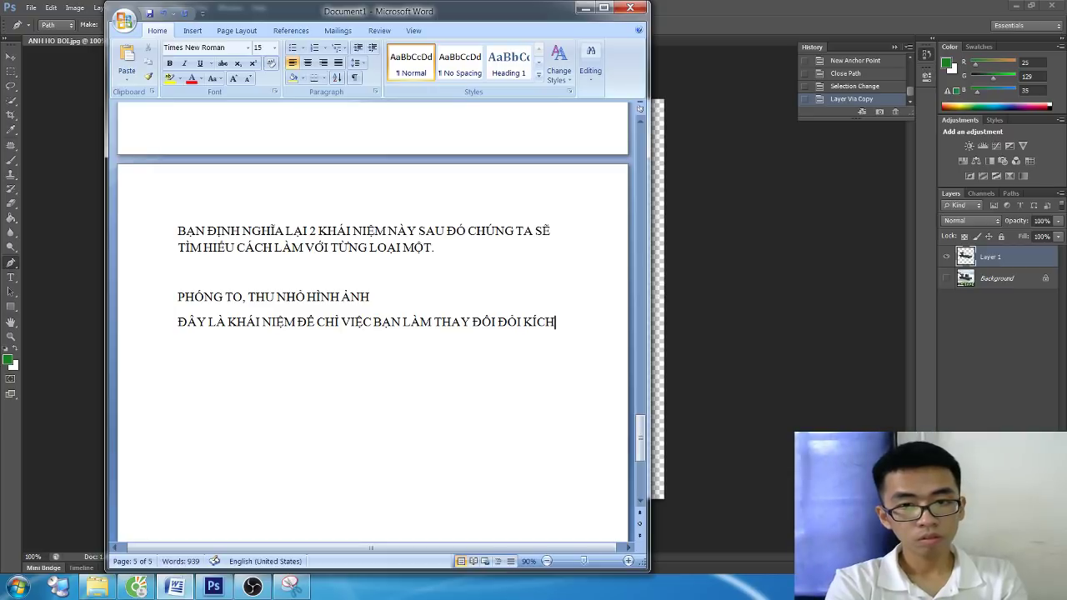
pyautogui.press('BackSpace')
pyautogui.press('BackSpace')
pyautogui.press('BackSpace')
pyautogui.press('BackSpace')
pyautogui.press('BackSpace')
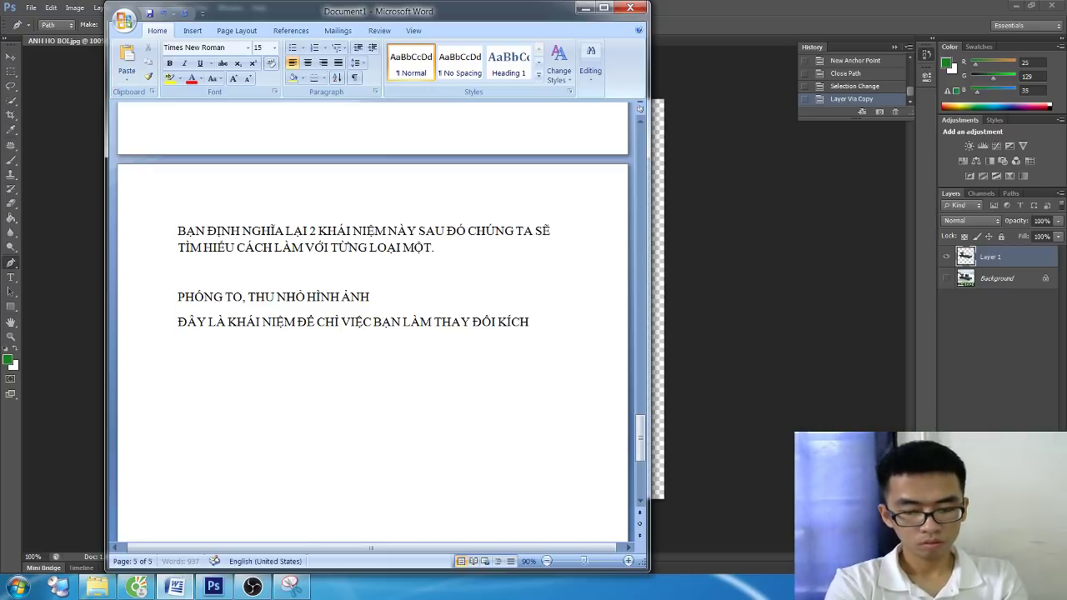
pyautogui.write('THƯƠNG')
pyautogui.press('BackSpace')
pyautogui.press('BackSpace')
pyautogui.press('BackSpace')
pyautogui.write('Ớ')
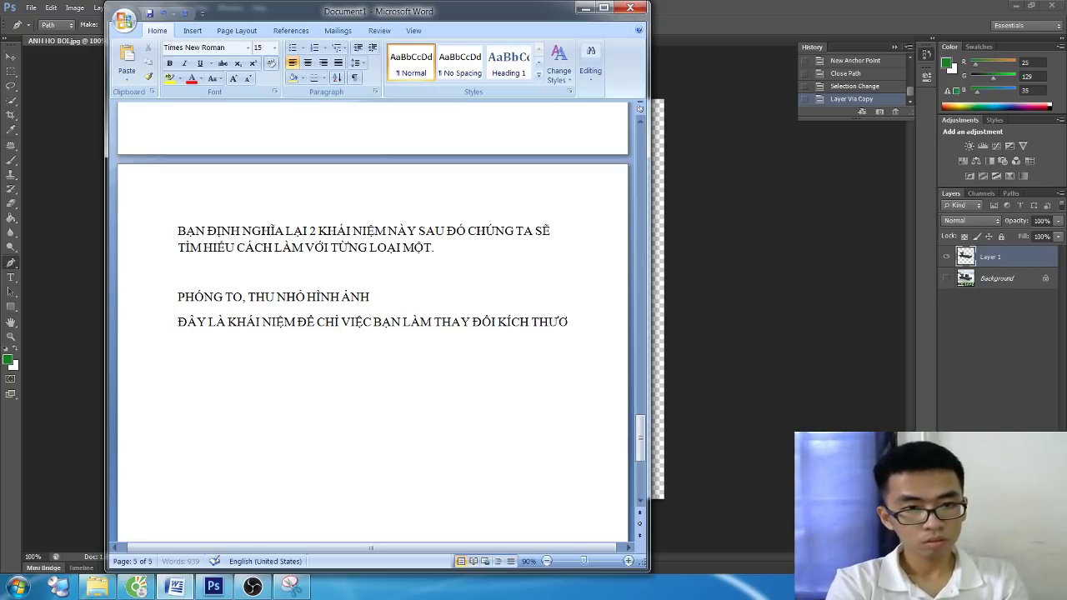
pyautogui.write('C THỰC TẾ ')
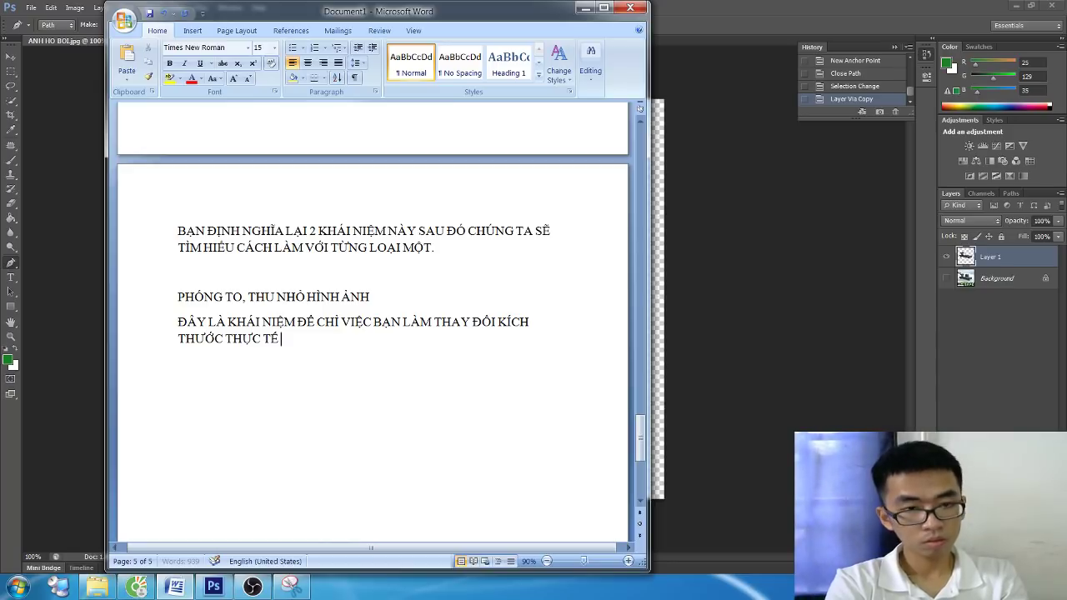
pyautogui.write('CỦA HÌNH ẢNH. CÓ N')
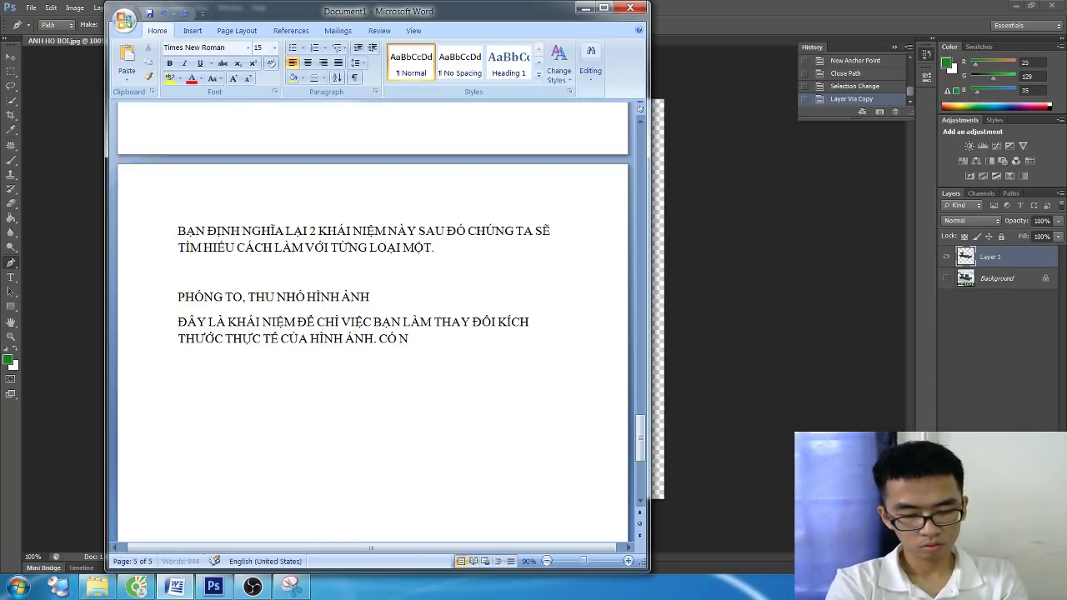
pyautogui.write('GHĨA LÀ, NẾU BẠN')
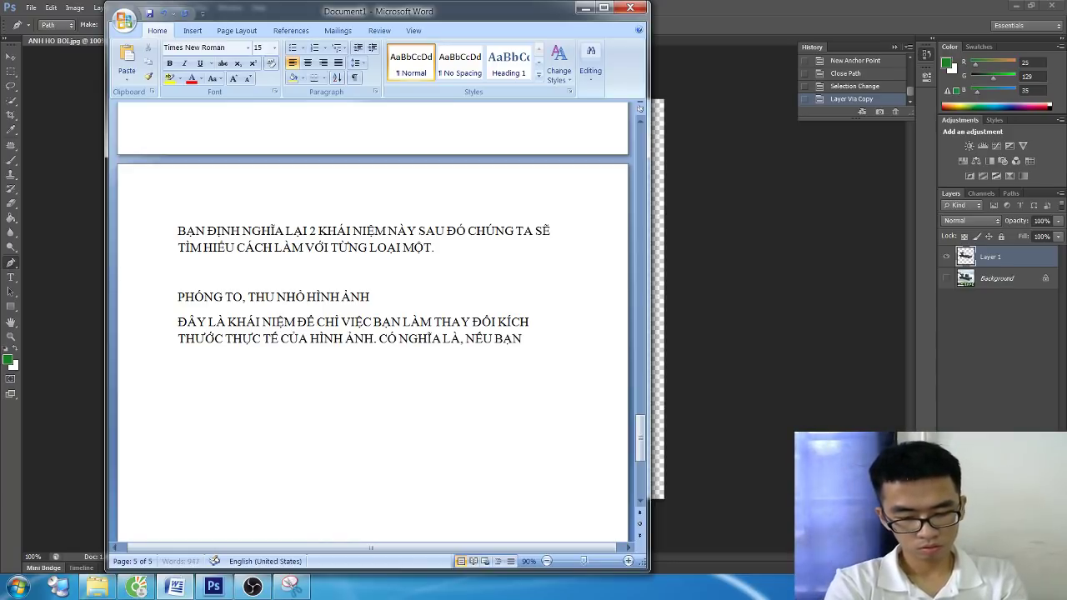
pyautogui.write(' ĐANG')
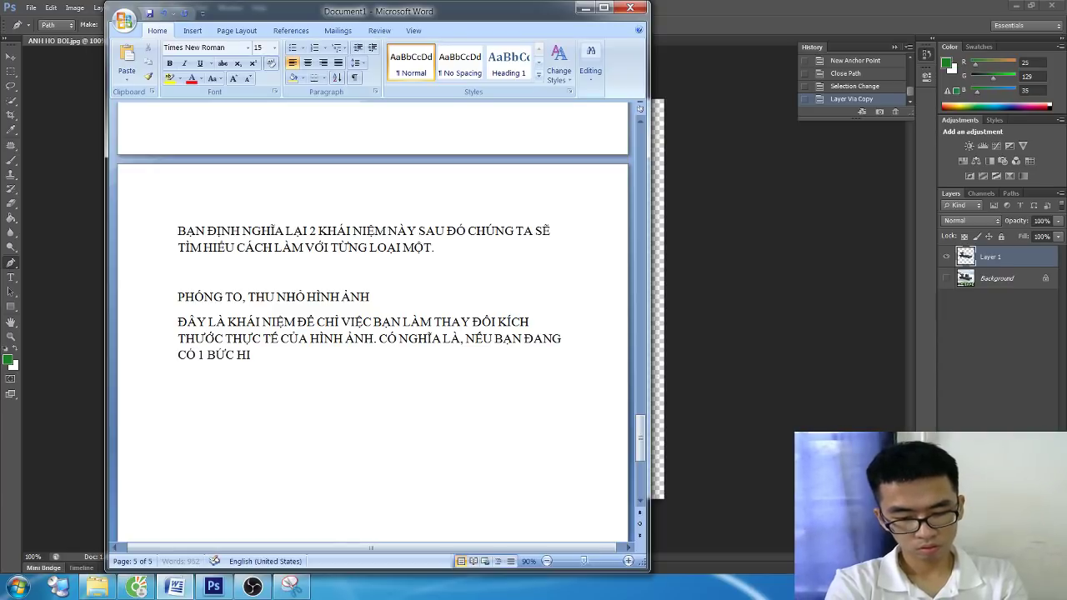
pyautogui.write(' KÍCH THƯỚ')
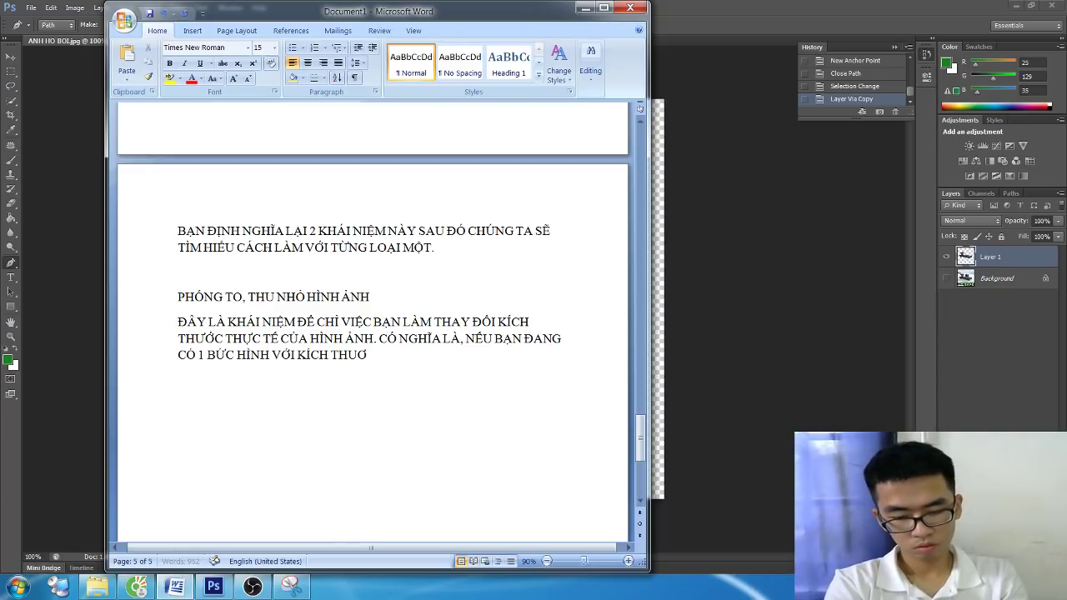
pyautogui.write('NG 1X3 CM VÀ B')
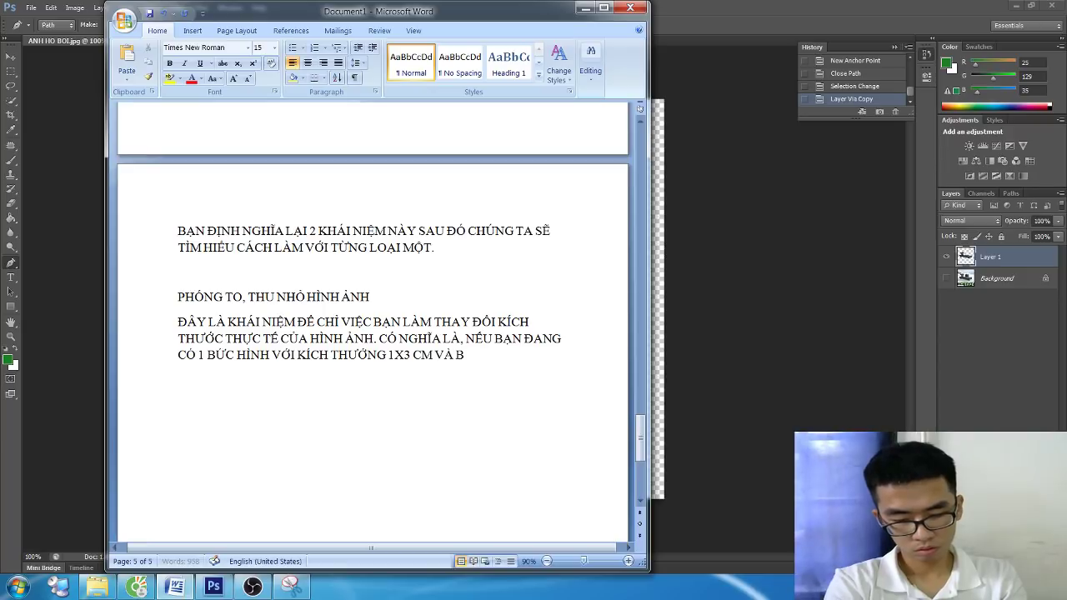
pyautogui.write('ẠN MUỐ')
pyautogui.write('N NÓ TO')
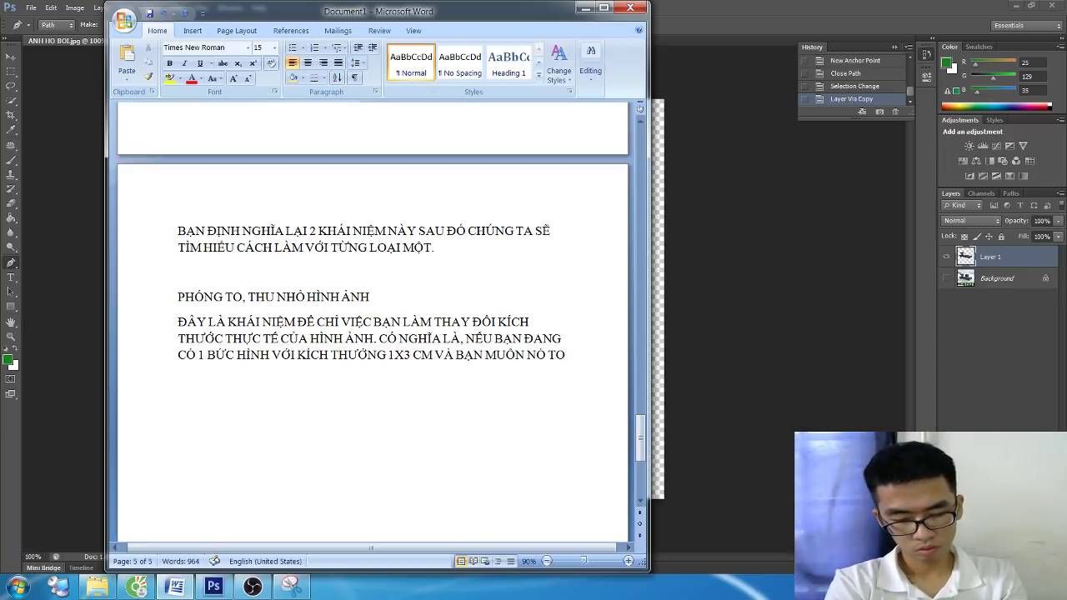
pyautogui.write(' LÊN KÍCH THƯƠ')
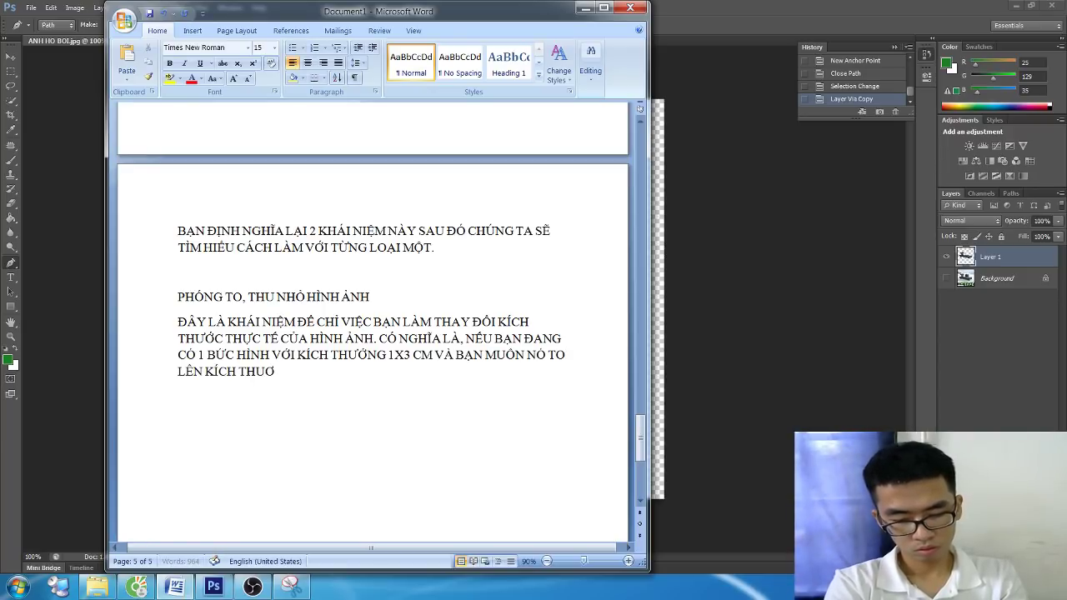
pyautogui.press('BackSpace')
pyautogui.write('ỚNG 10X')
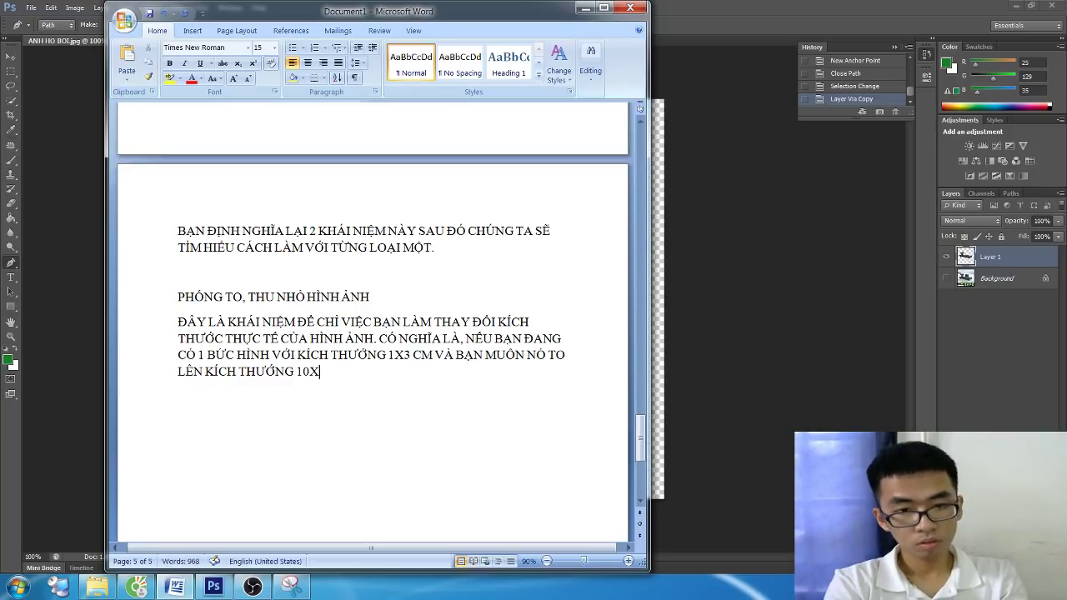
pyautogui.write('30CM CH')
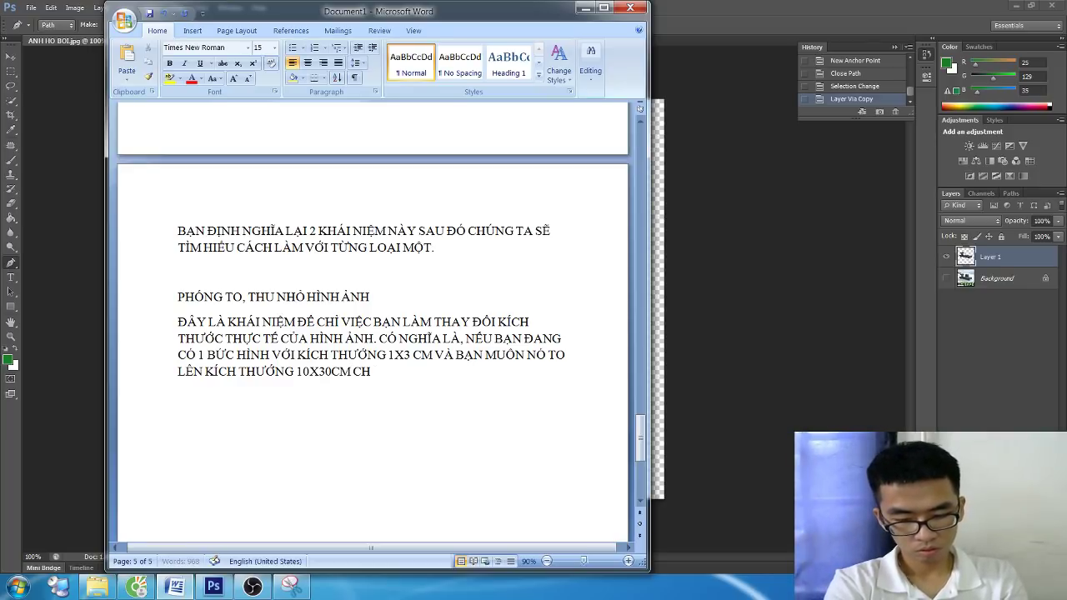
pyautogui.write('ẲNG HA')
pyautogui.write('ẠN. VIỆC')
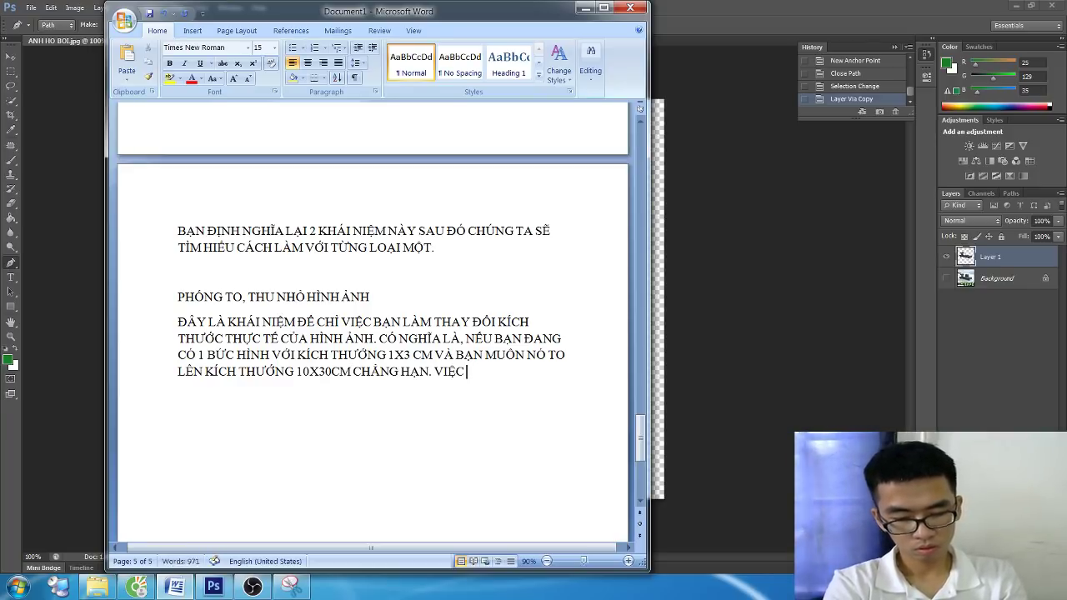
pyautogui.write(' SỬ DỤNG CÔ')
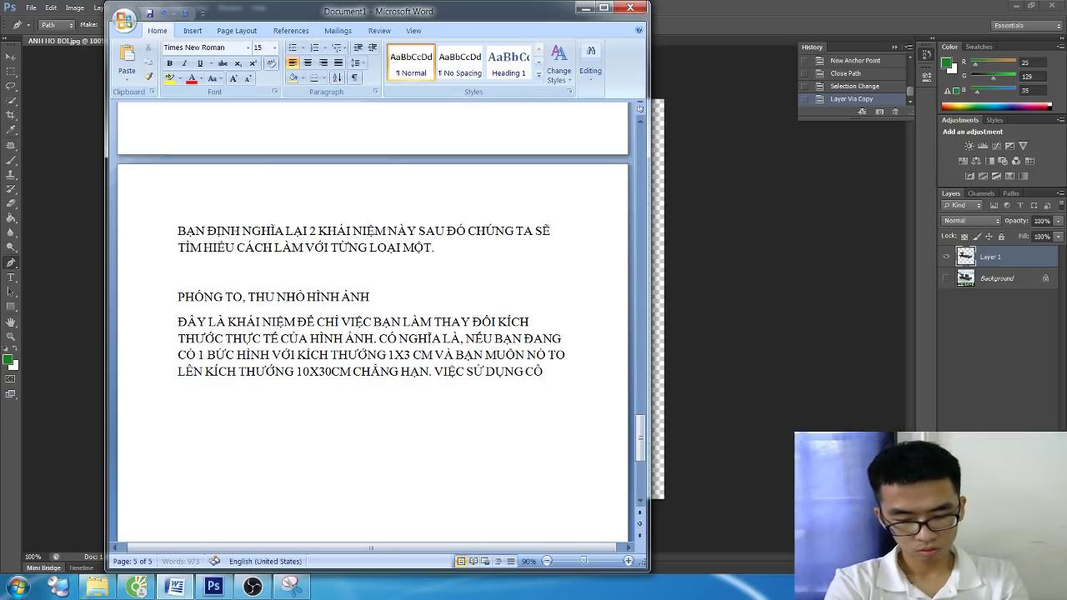
pyautogui.write(' TAC')
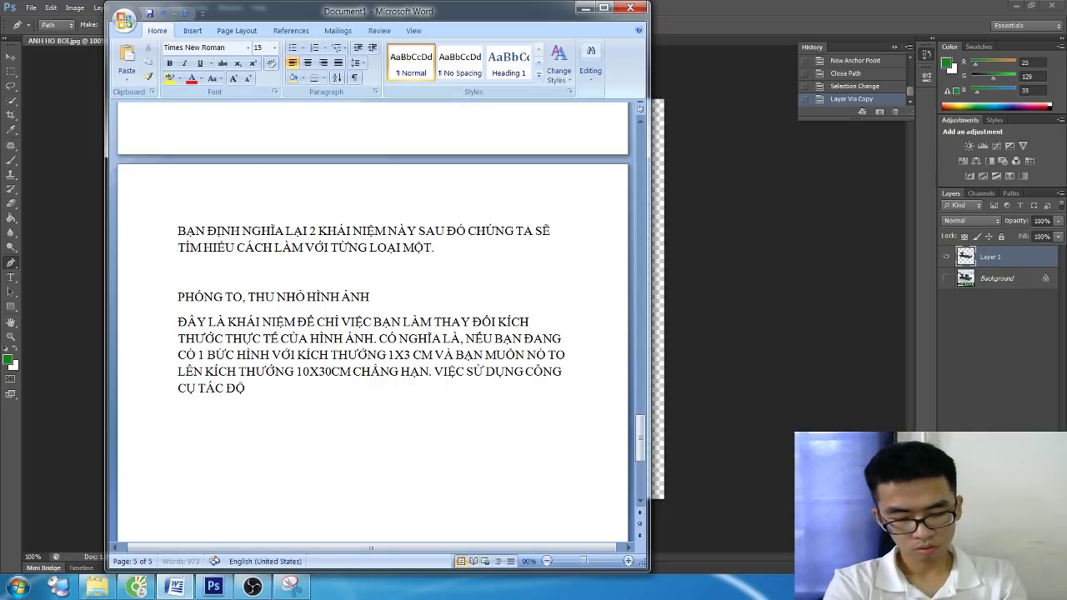
pyautogui.write('NG VÀ THY')
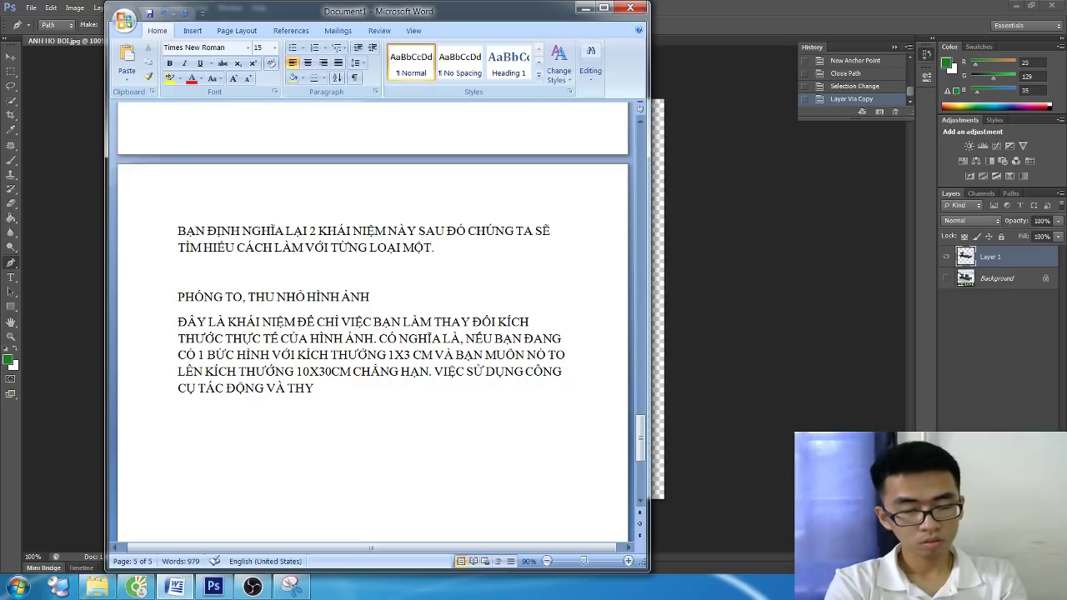
# Finish the example, enlarged to 10X30CM, end with THỦ PHÓNG KÍCH THƯỚC HÌNH ẢNH, and add a ZOOM TRONG PTS line
pyautogui.press('Left')
pyautogui.write('A')
pyautogui.press('BackSpace')
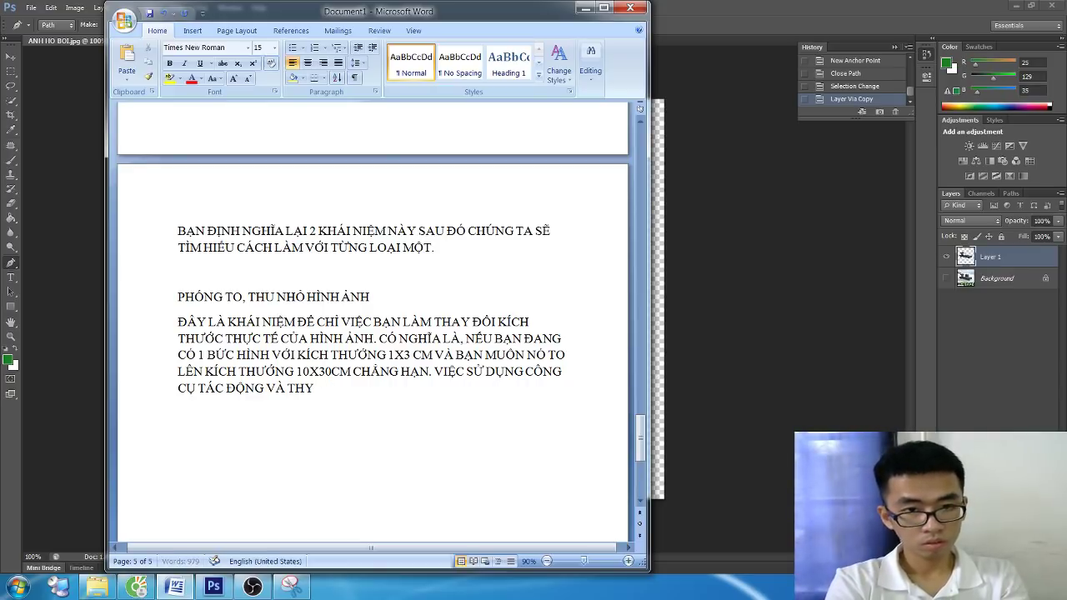
pyautogui.press('BackSpace')
pyautogui.write('AY ĐỔI KÍCH')
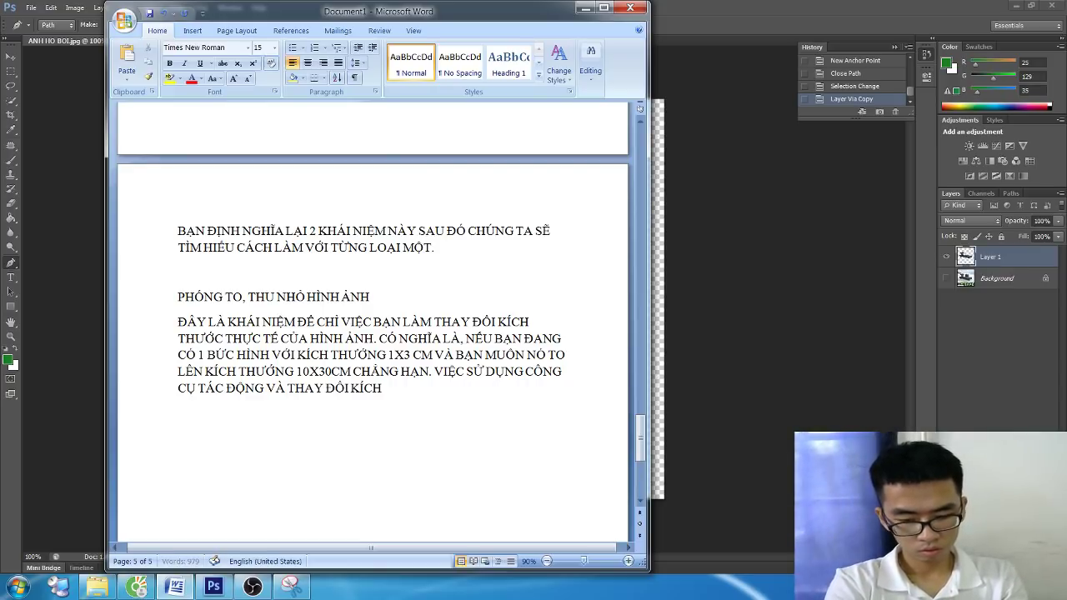
pyautogui.write(' THƯỚC TH')
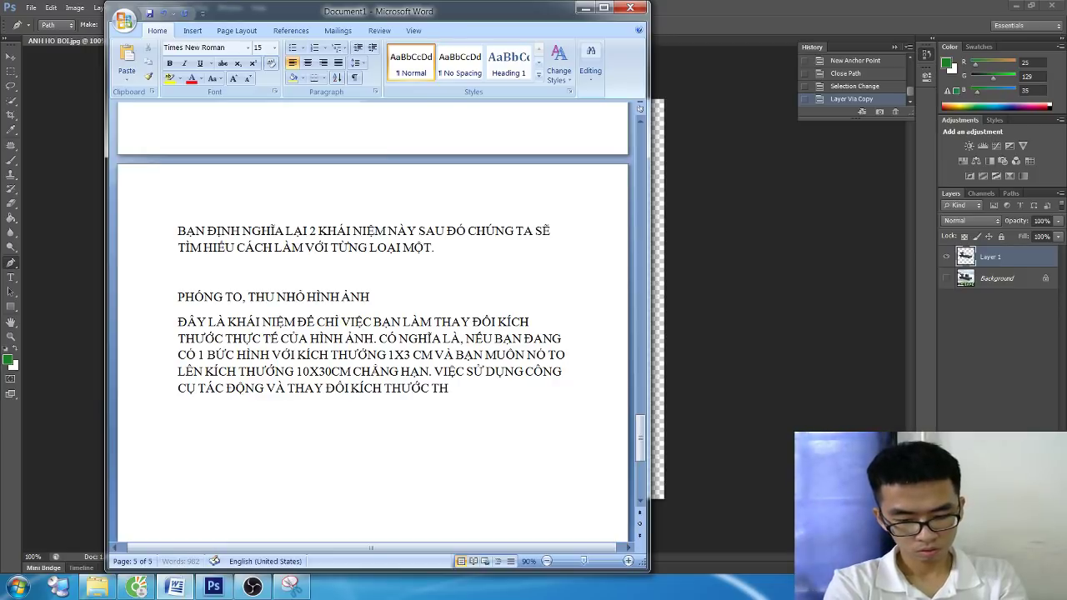
pyautogui.write('ƯỢ')
pyautogui.press('BackSpace')
pyautogui.press('BackSpace')
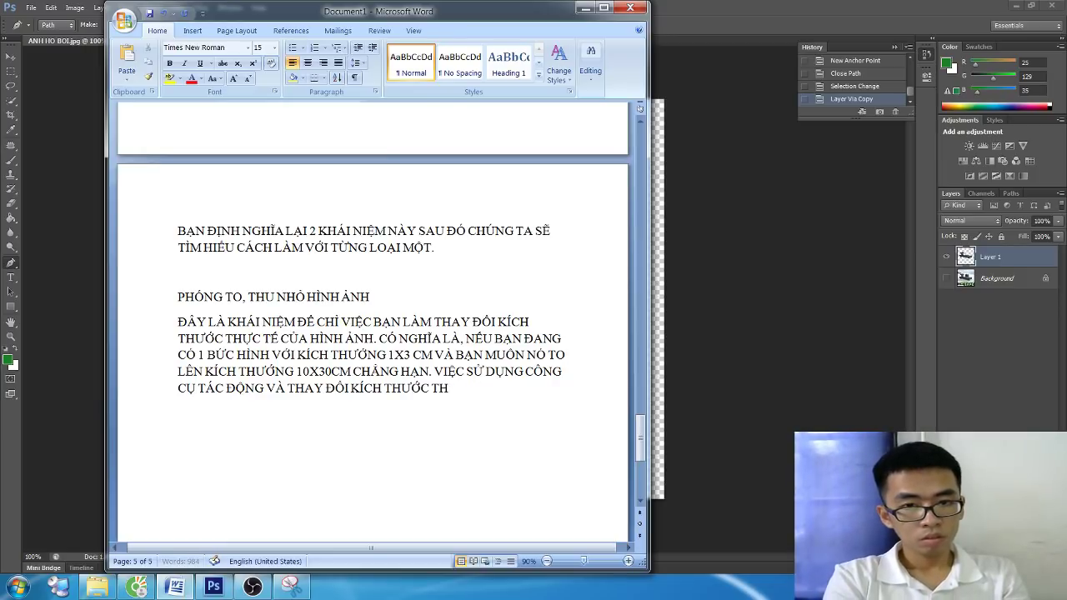
pyautogui.write('ỰC')
pyautogui.write('es')
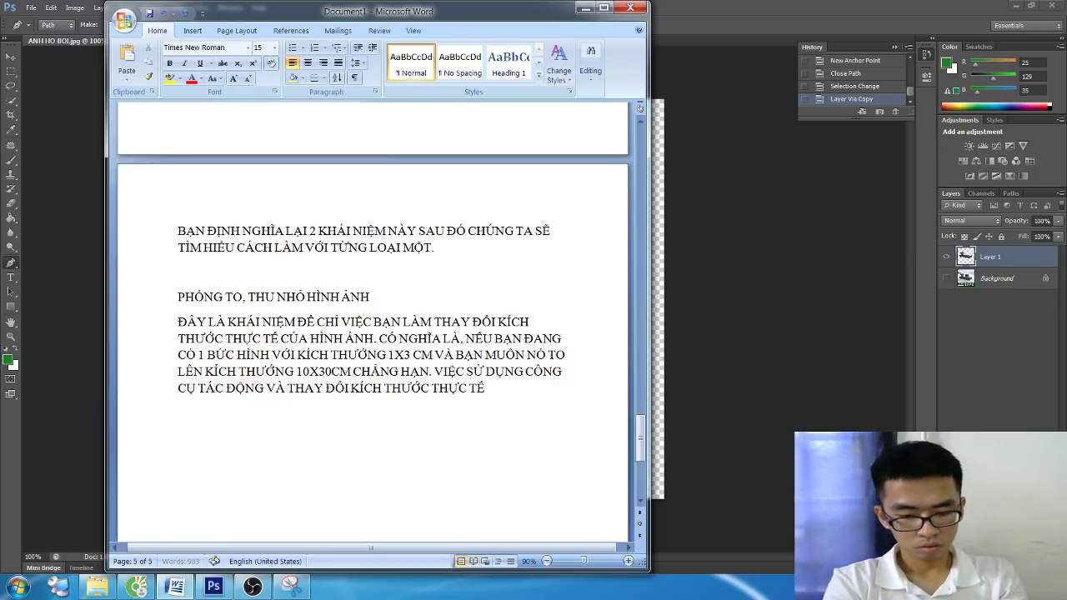
pyautogui.write(' GỌI AKLF')
pyautogui.press('BackSpace')
pyautogui.press('BackSpace')
pyautogui.press('BackSpace')
pyautogui.press('BackSpace')
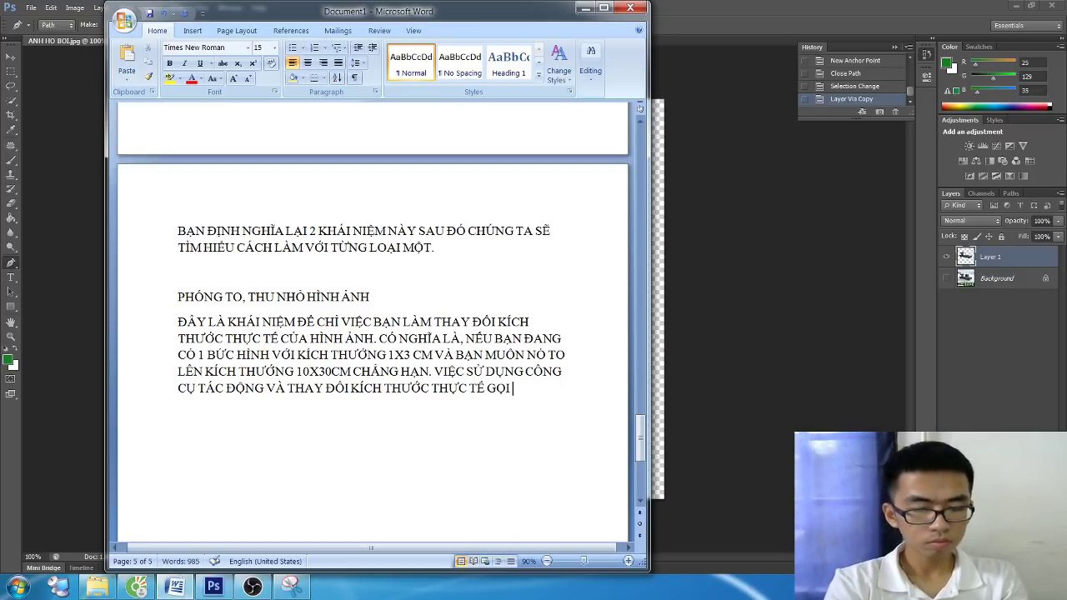
pyautogui.write('LÀ')
pyautogui.write('NG')
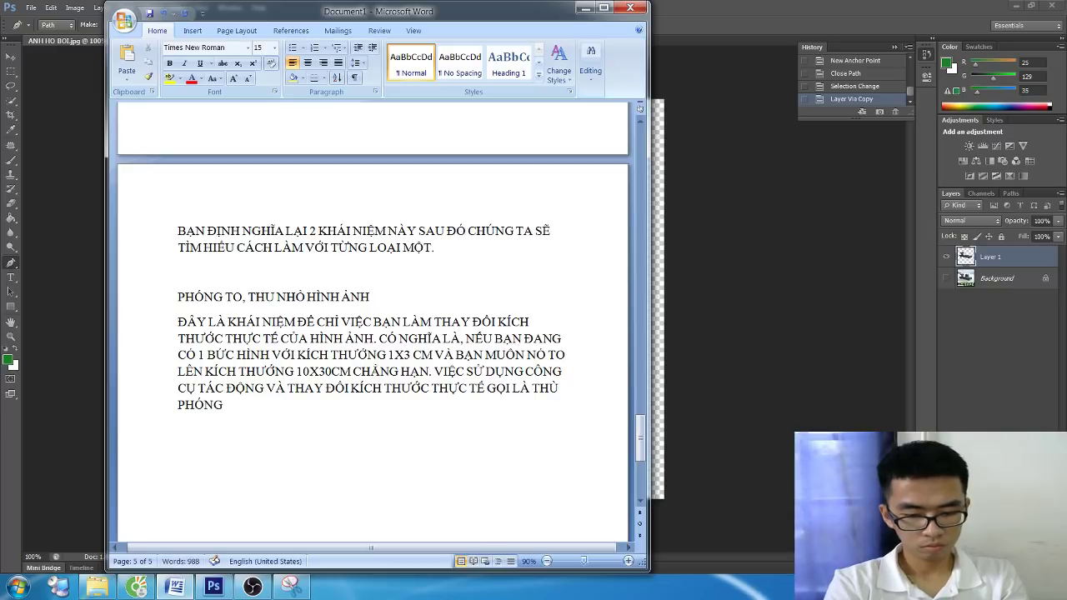
pyautogui.write(' THUO')
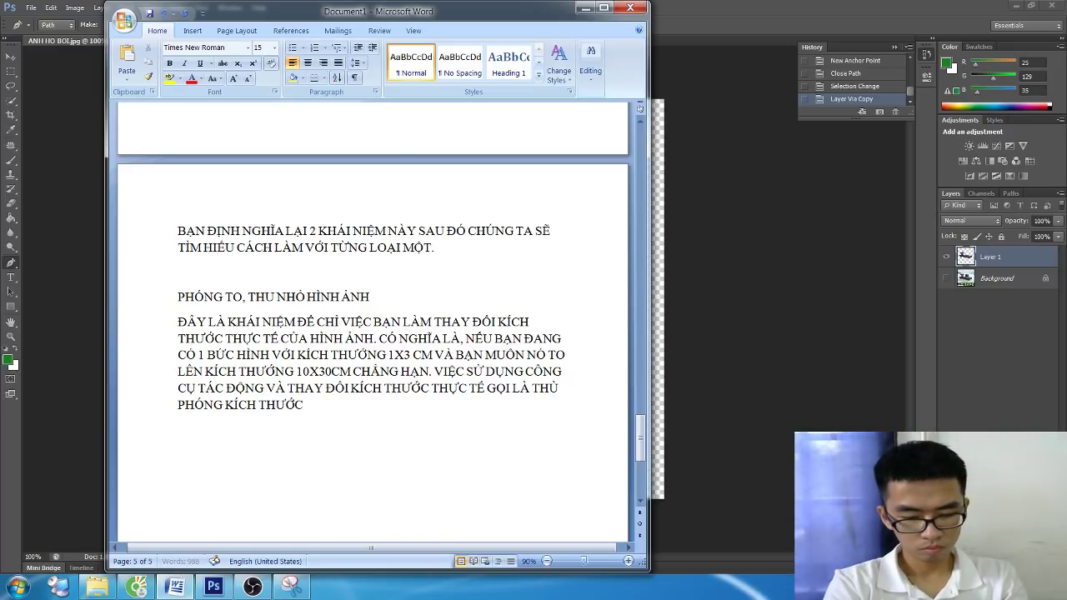
pyautogui.write(' HÌNH ẢNH.')
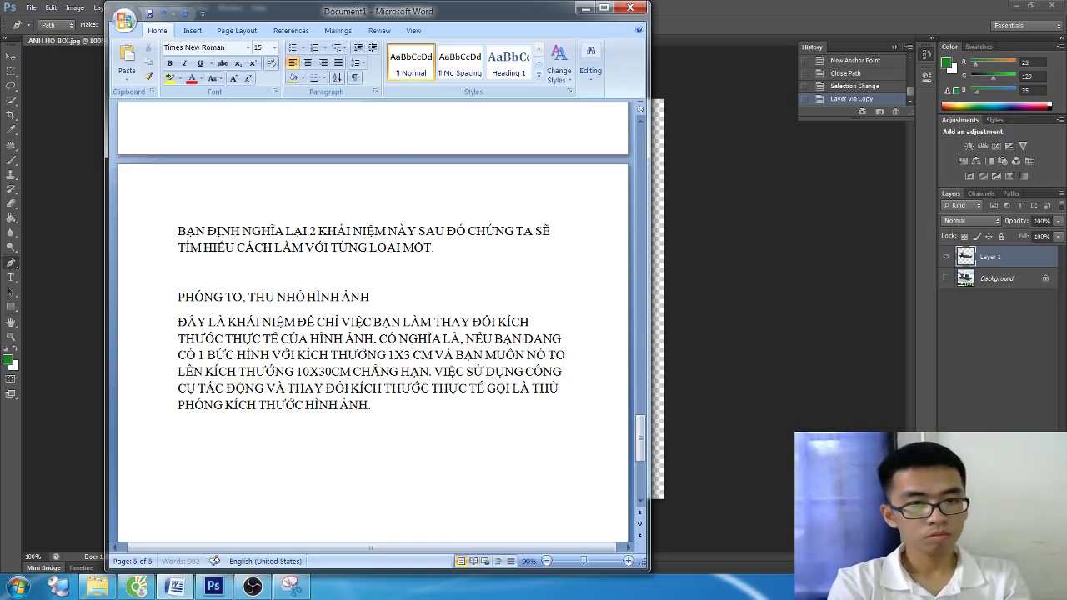
pyautogui.press('Return')
pyautogui.write('ZÔ')
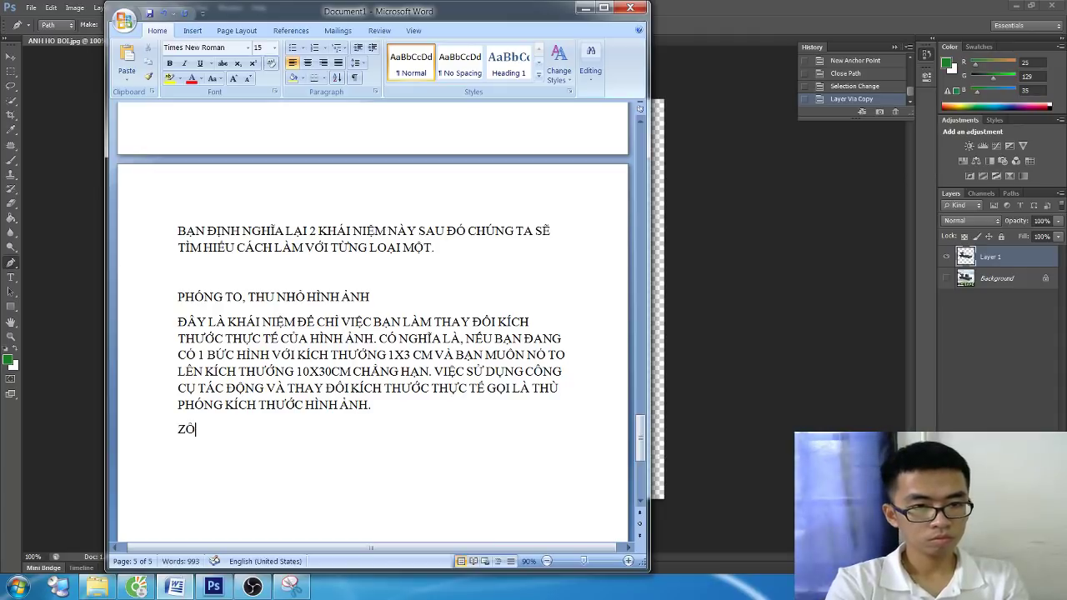
pyautogui.write('OM HÌNH ẢNH TRON')
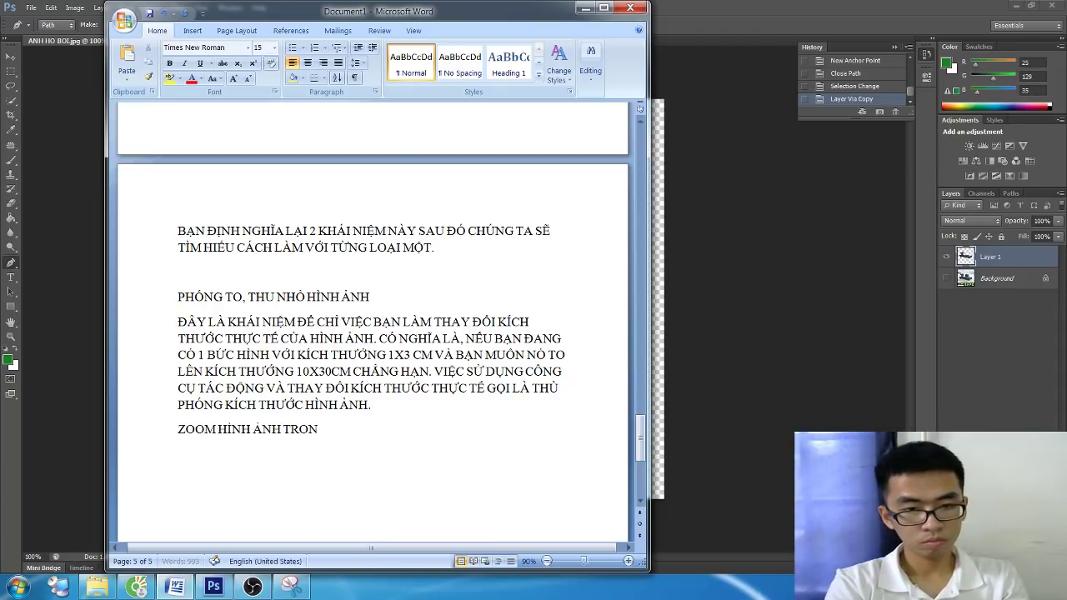
pyautogui.write('G PTS')
# Define zoom as viewing the image larger with a tool while its real size stays unchanged
pyautogui.press('Return')
pyautogui.write('ZOO')
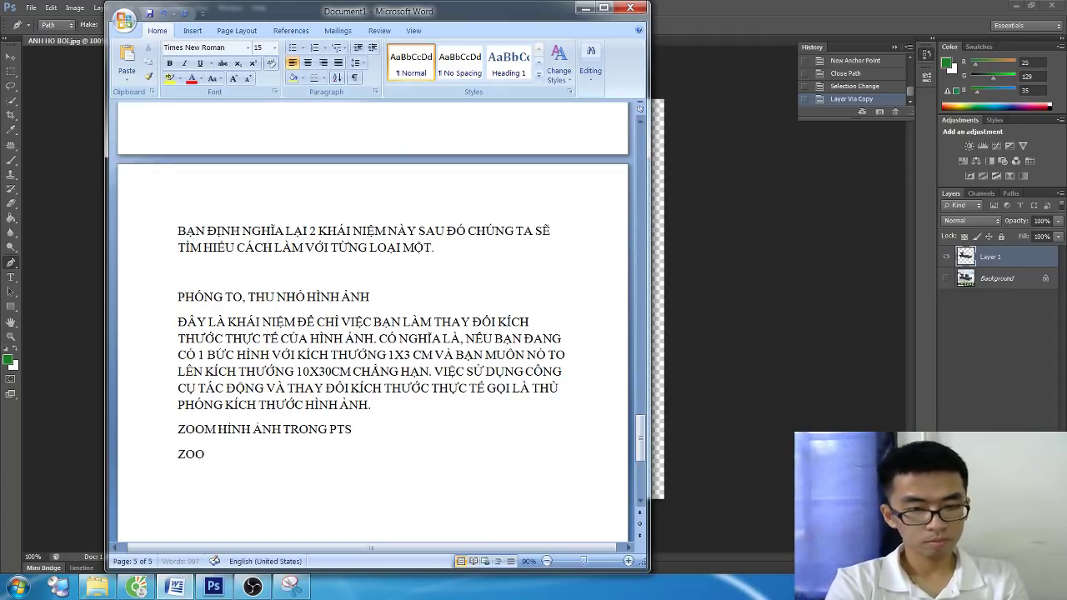
pyautogui.write('M HÌN')
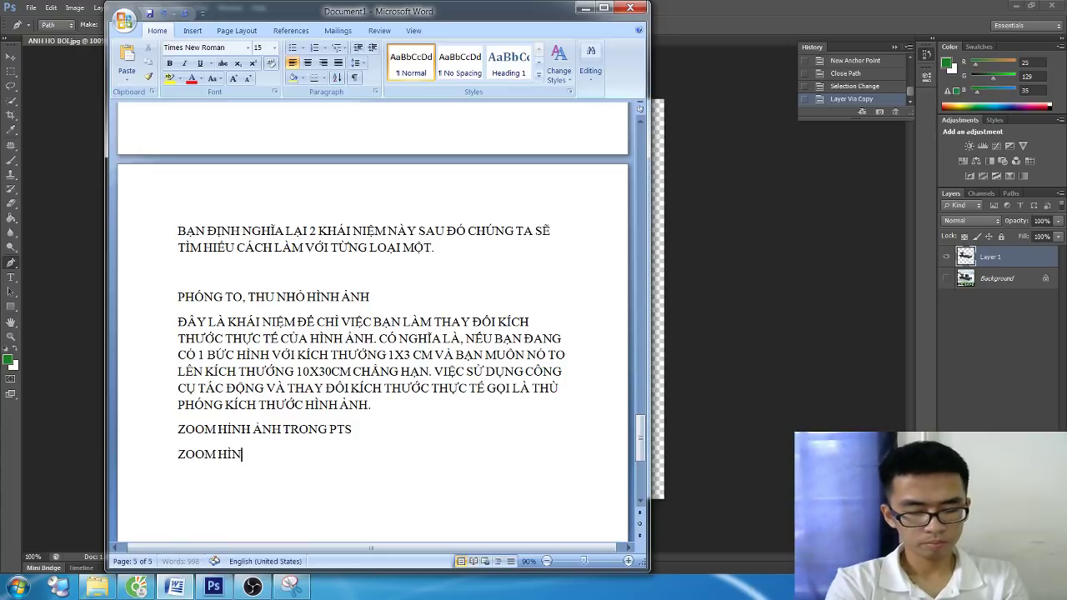
pyautogui.write('H LKÀ')
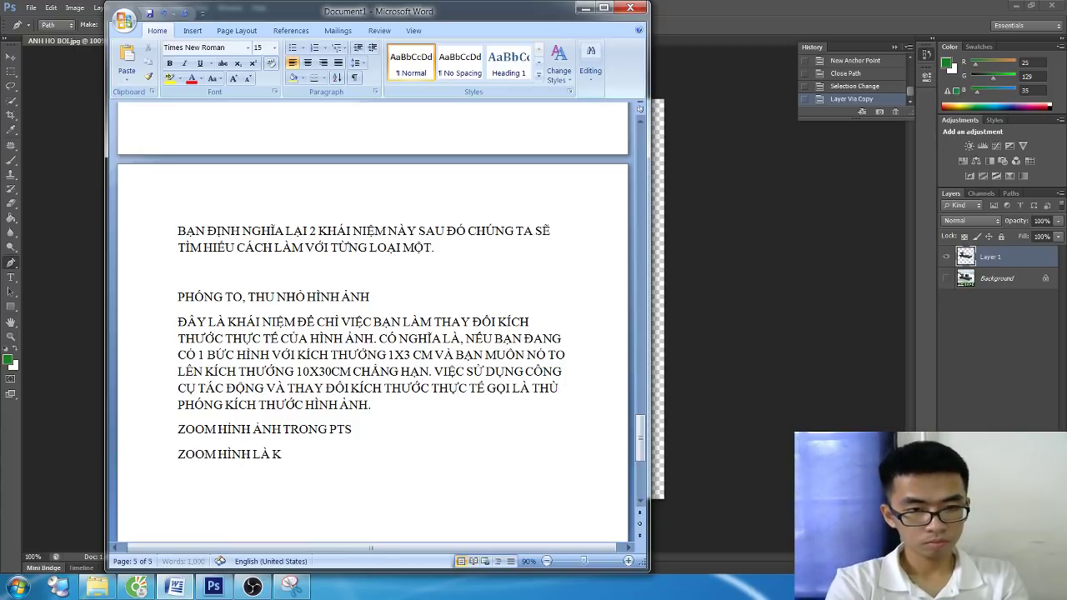
pyautogui.write(' NIỆM ĐỀ')
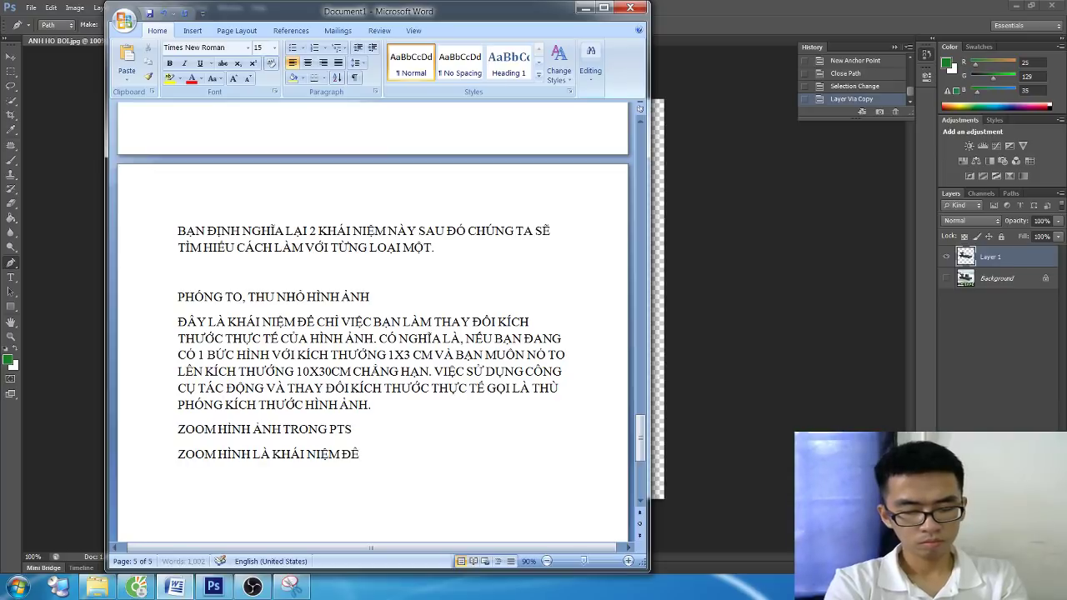
pyautogui.write(' VEIE')
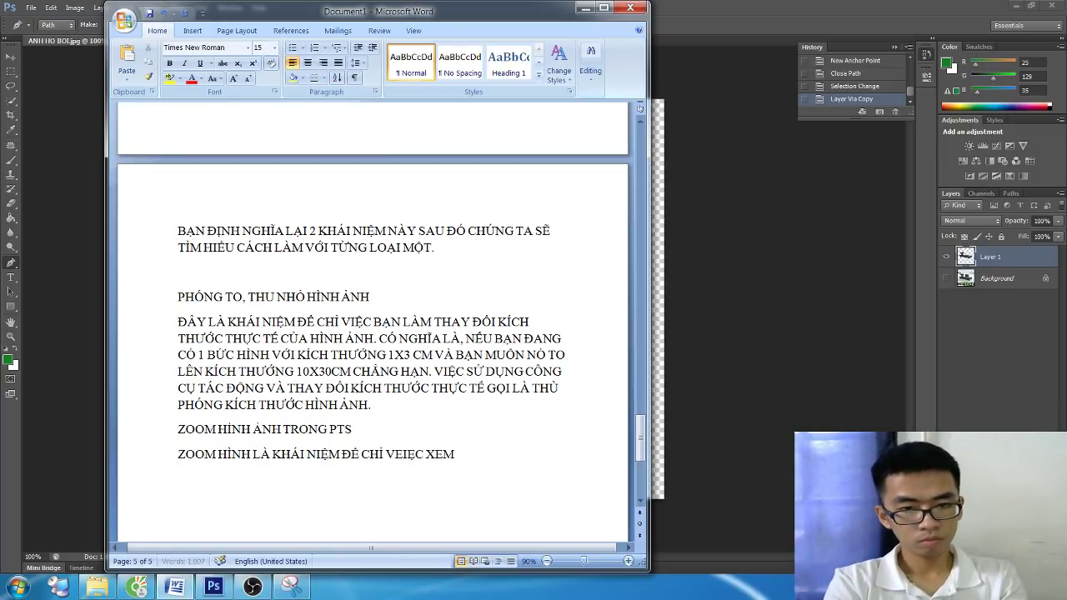
pyautogui.press('BackSpace')
pyautogui.press('BackSpace')
pyautogui.press('BackSpace')
pyautogui.write('C XME')
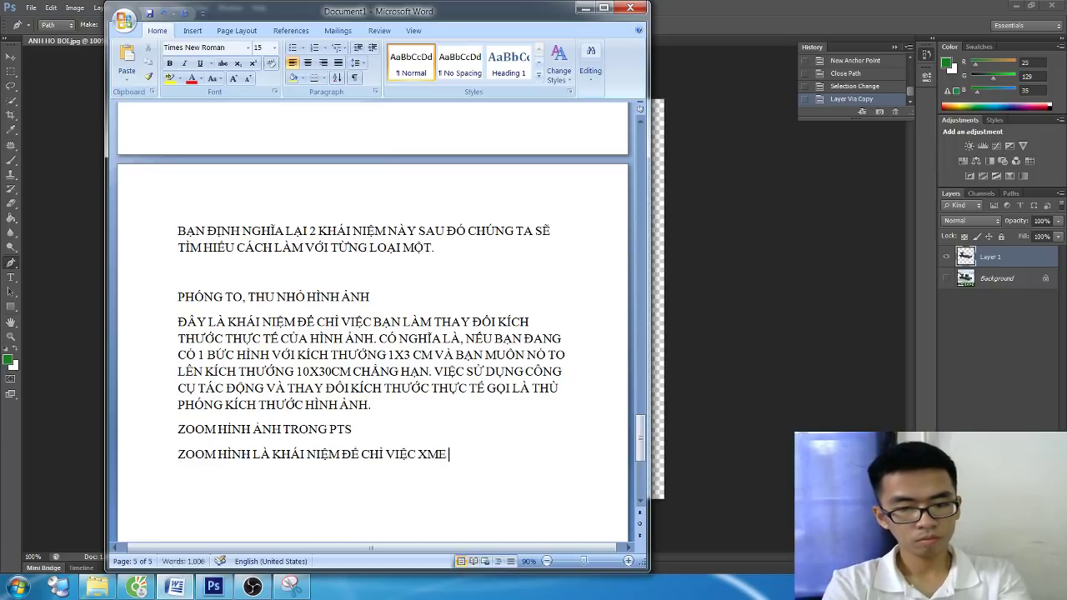
pyautogui.write(' (VIEW)')
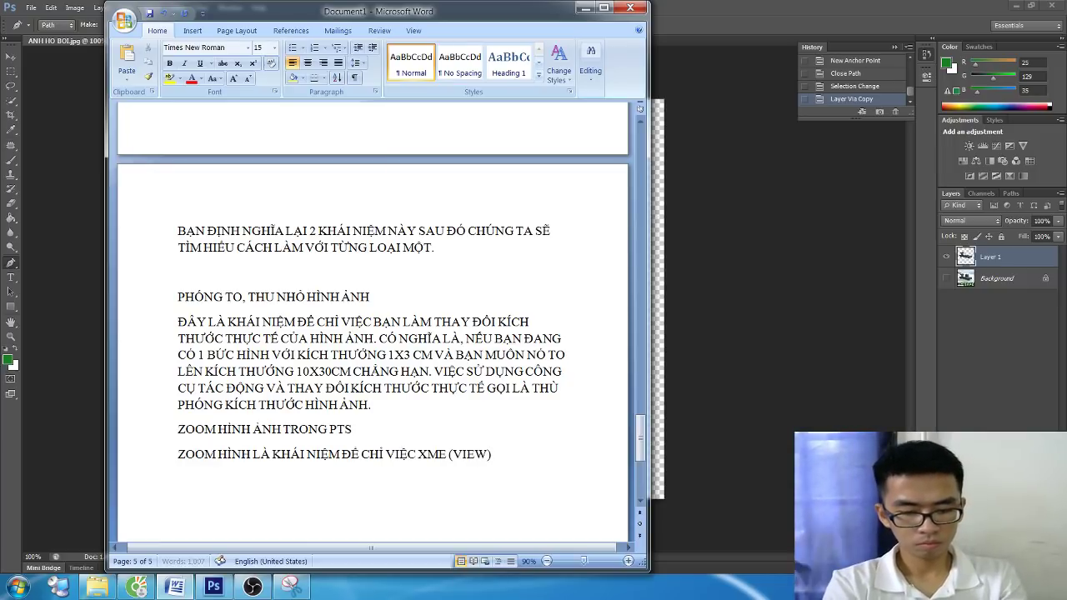
pyautogui.write(' VỚI KÍCH THƯỚC L')
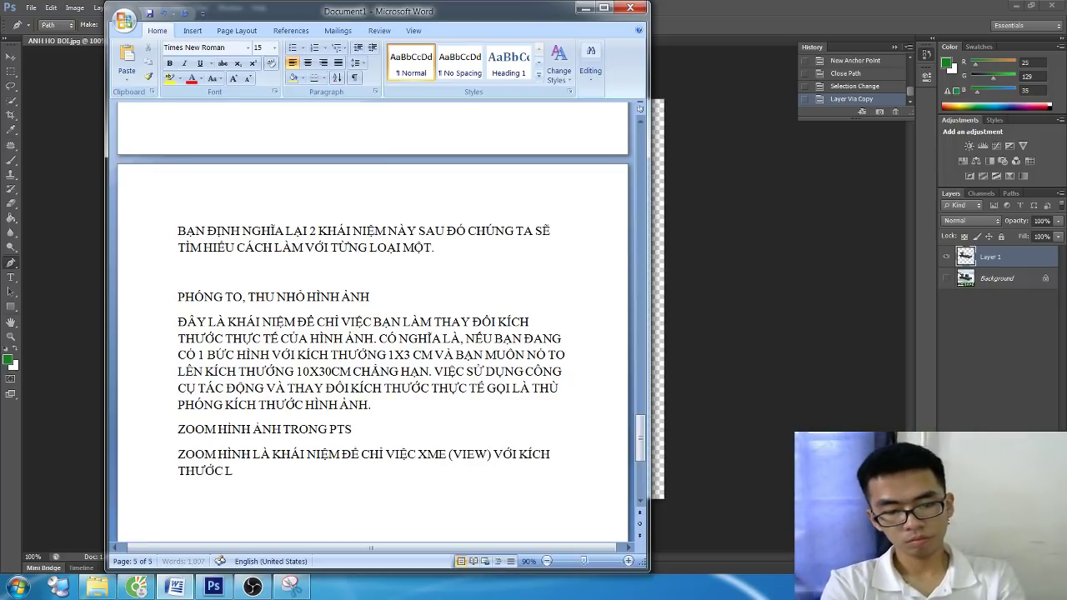
pyautogui.write('ỚN HƠN BẰNG CÔ')
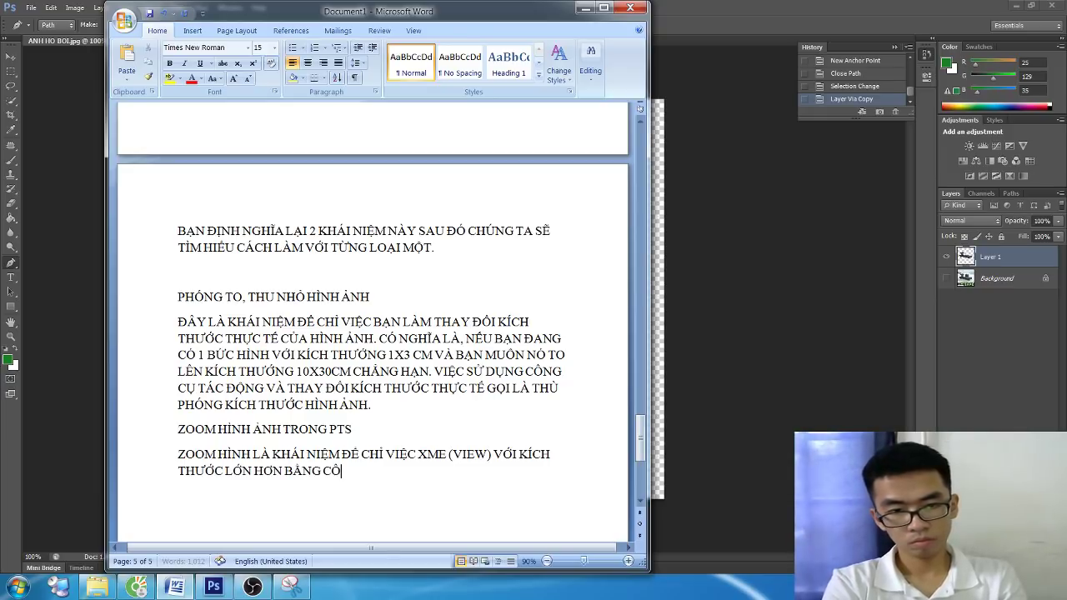
pyautogui.write('NG CỤ HỖ TRO')
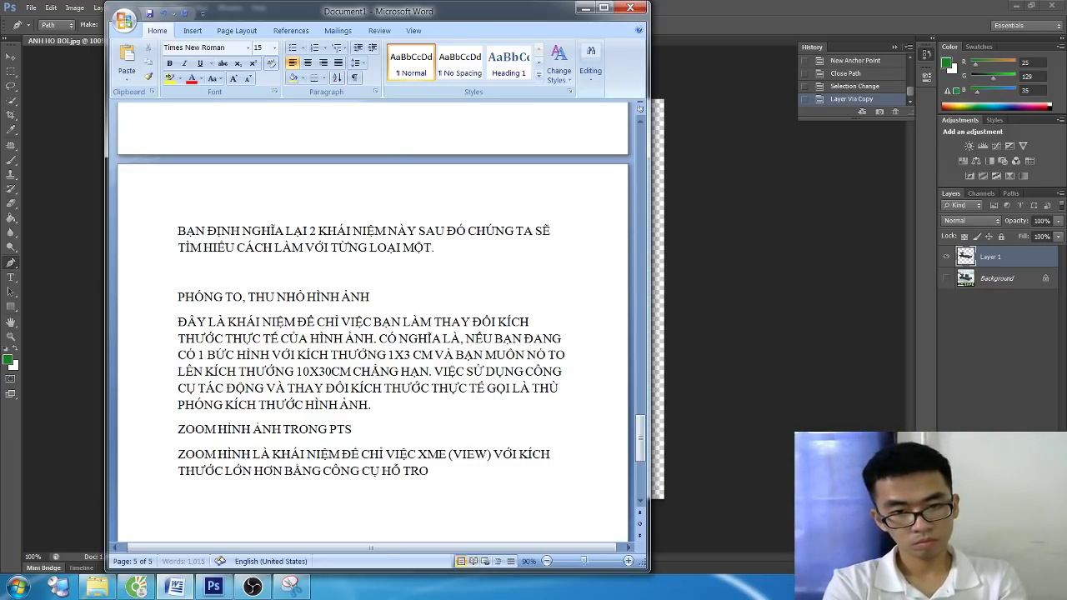
pyautogui.press('BackSpace')
pyautogui.write('Ợ.')
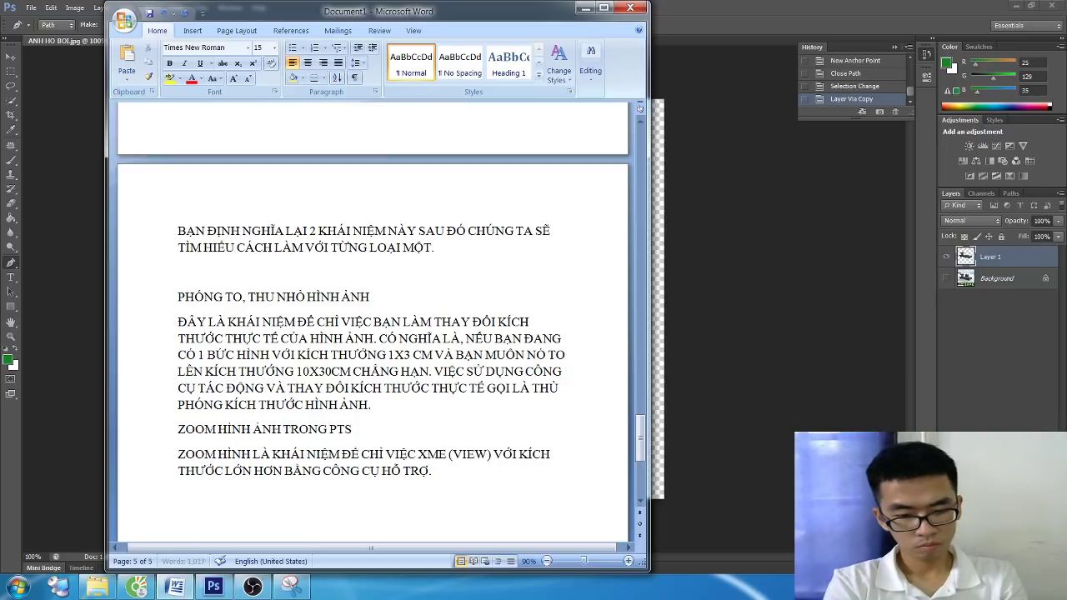
pyautogui.write('HĨA LÀ KÍCH THƯỚC')
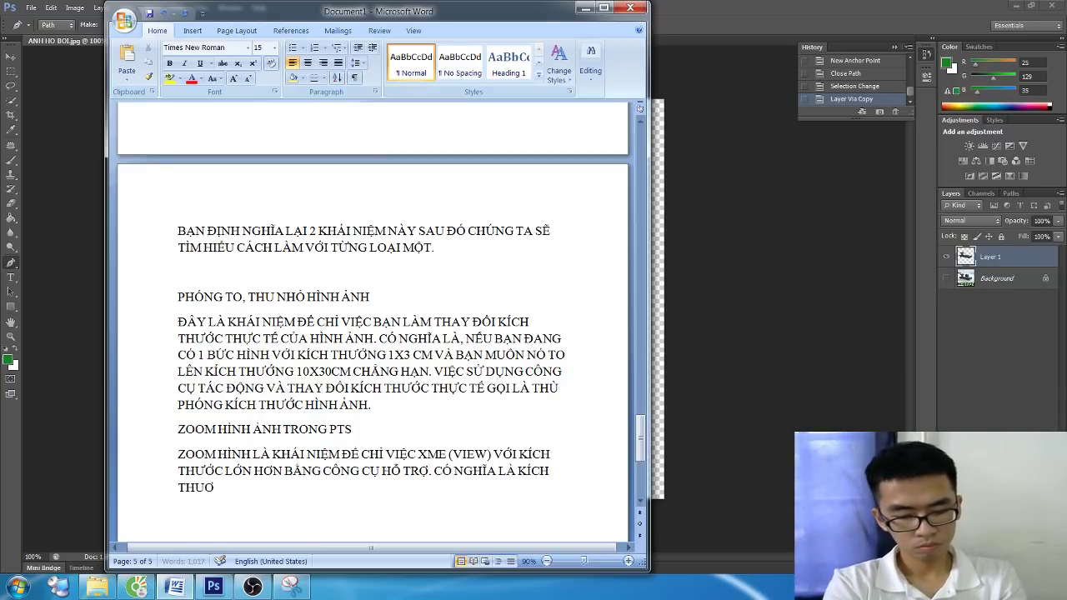
pyautogui.write(' THỰC TẾ CỦA HI')
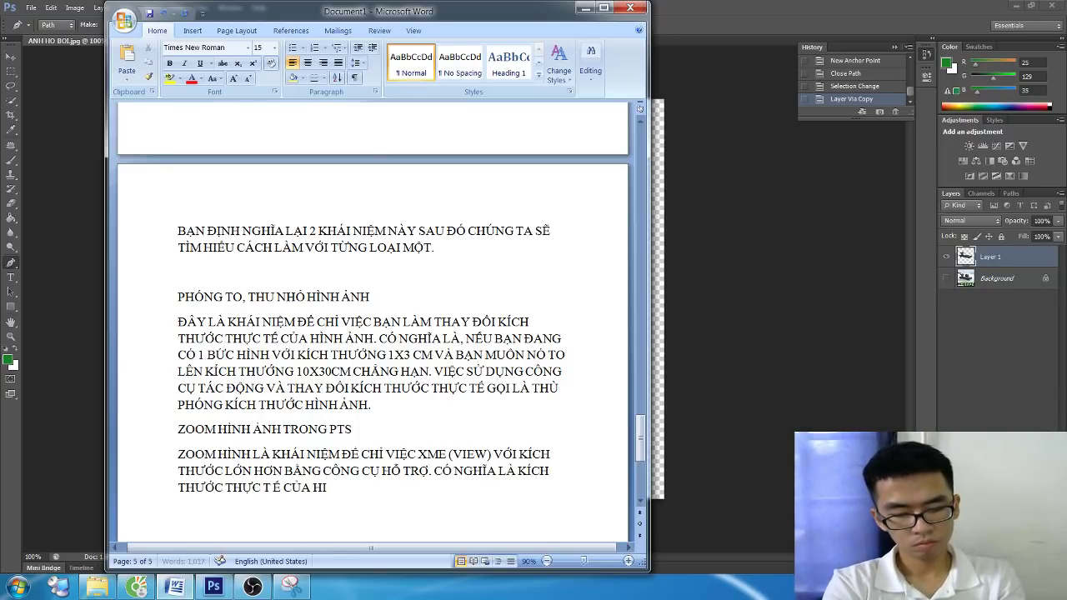
pyautogui.write('ÔNG THAY')
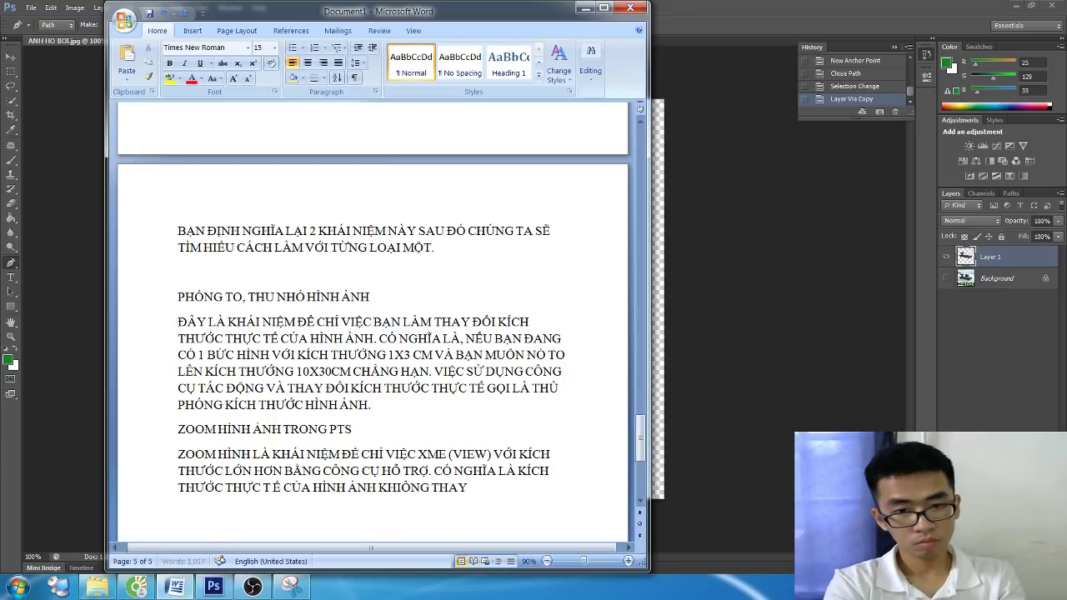
pyautogui.write(' ĐỔI.')
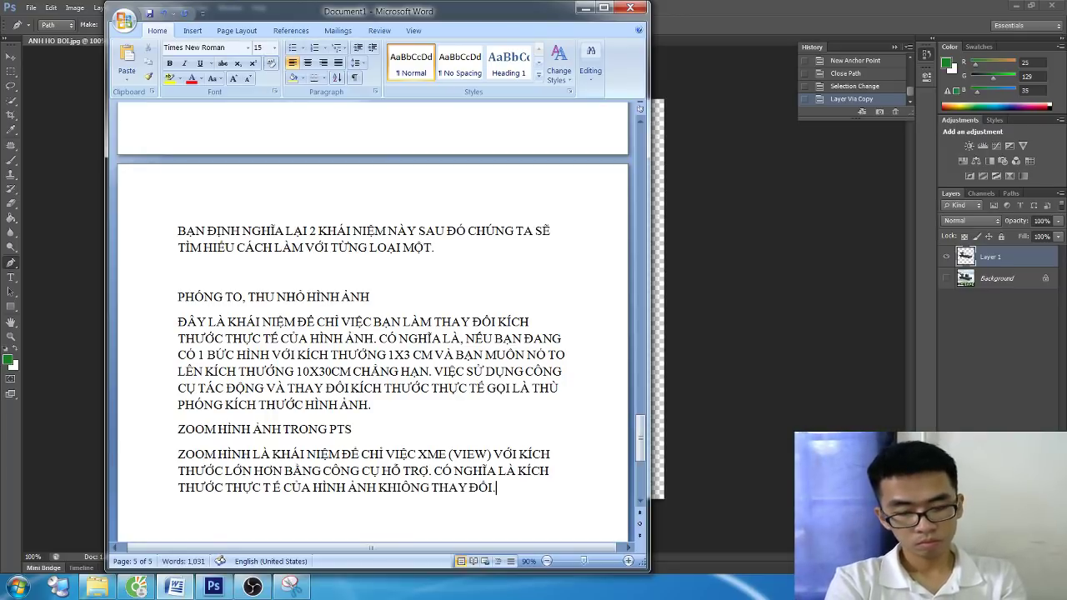
pyautogui.write(' TUY NHIÊN')
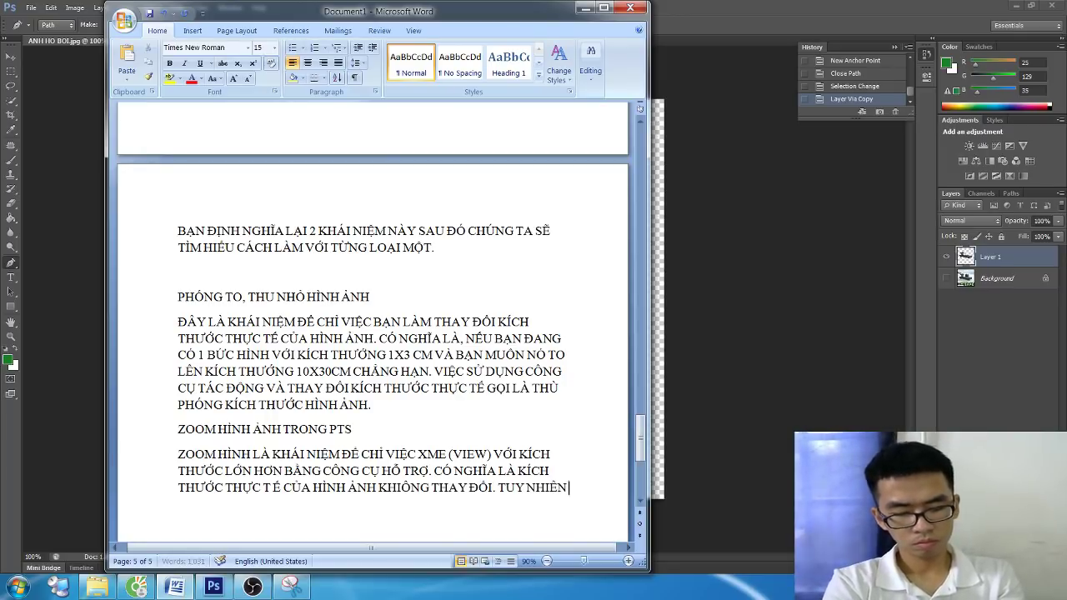
pyautogui.write(' BẠN ĐU')
pyautogui.write('EM HÌ')
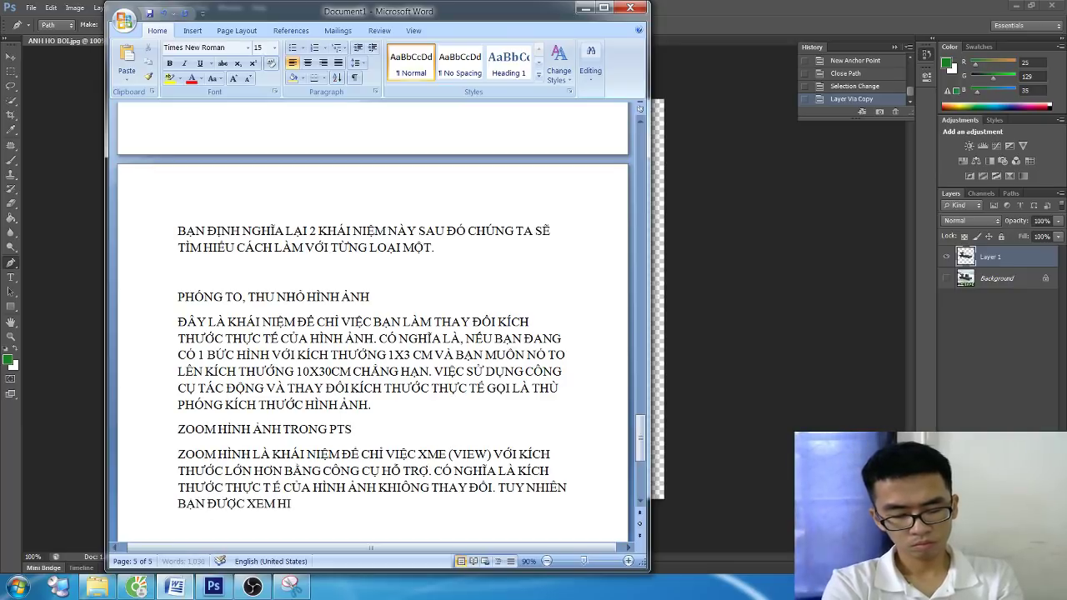
pyautogui.write('NH ẢNH HIỆN THỊ')
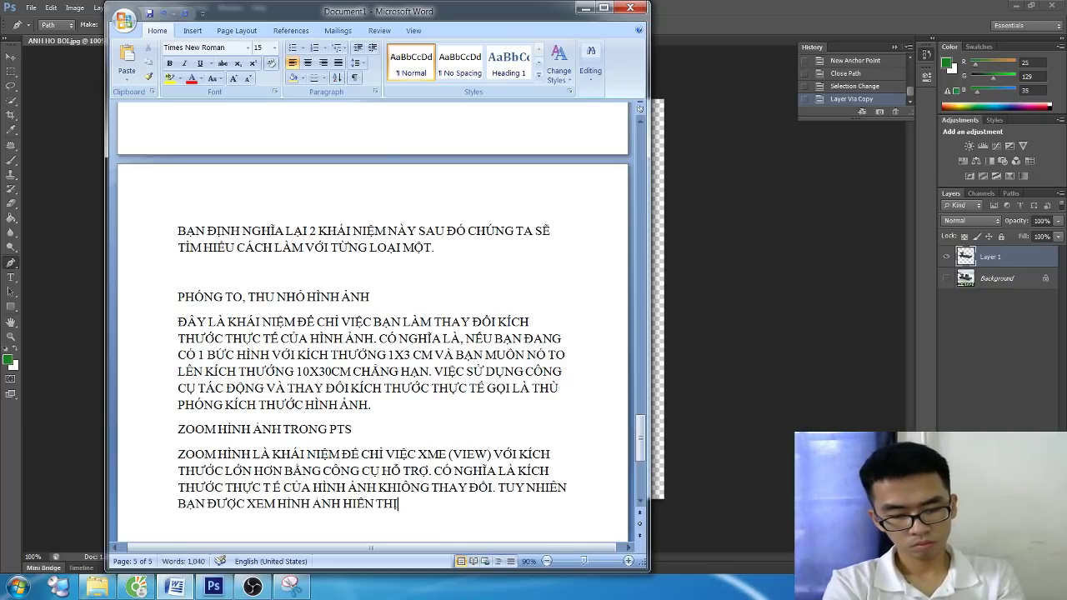
pyautogui.write(' CỦA BỨC')
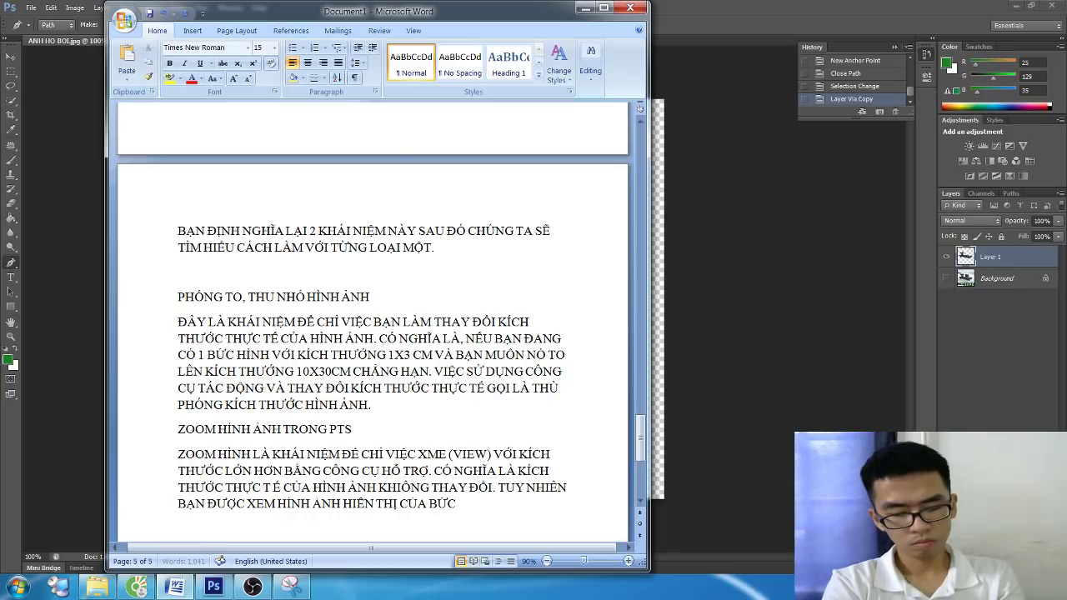
pyautogui.write(' KÍC')
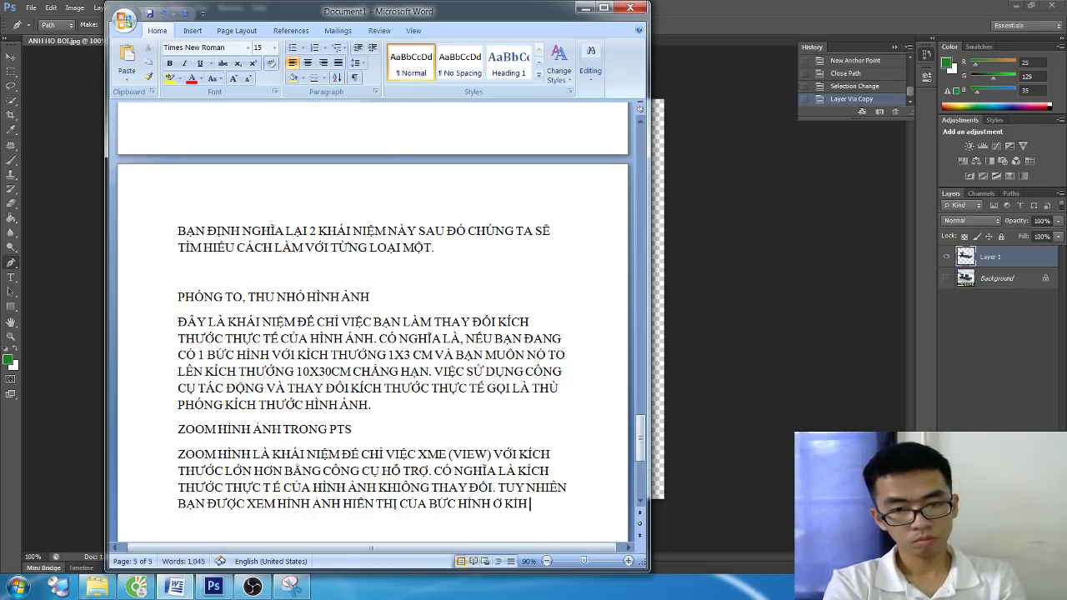
pyautogui.write('H THƯỚC LỚN')
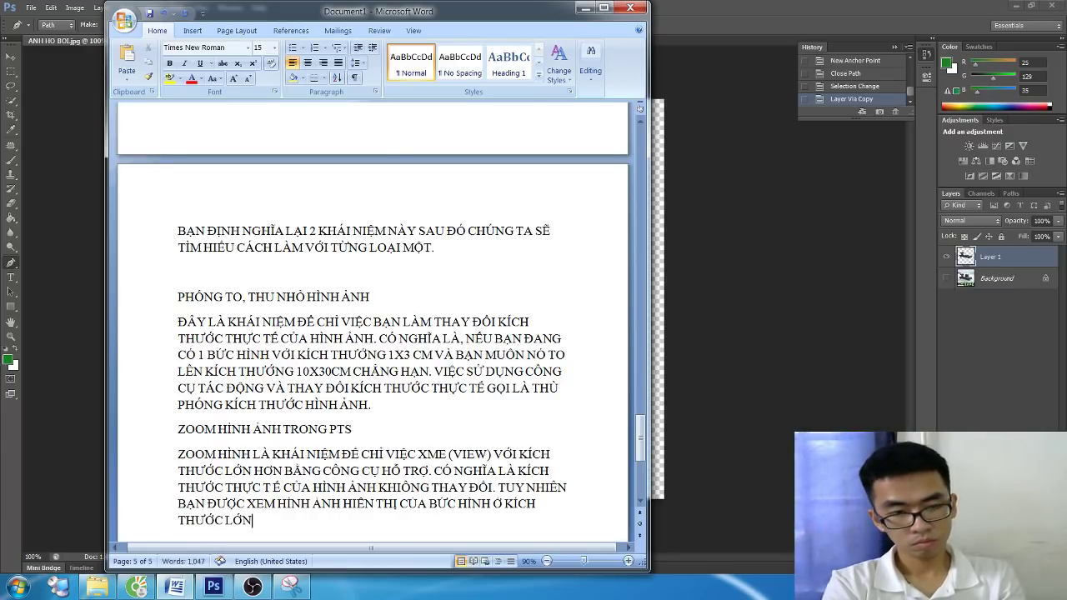
pyautogui.press('BackSpace')
pyautogui.press('BackSpace')
pyautogui.press('BackSpace')
pyautogui.write('LỚN HƠN')
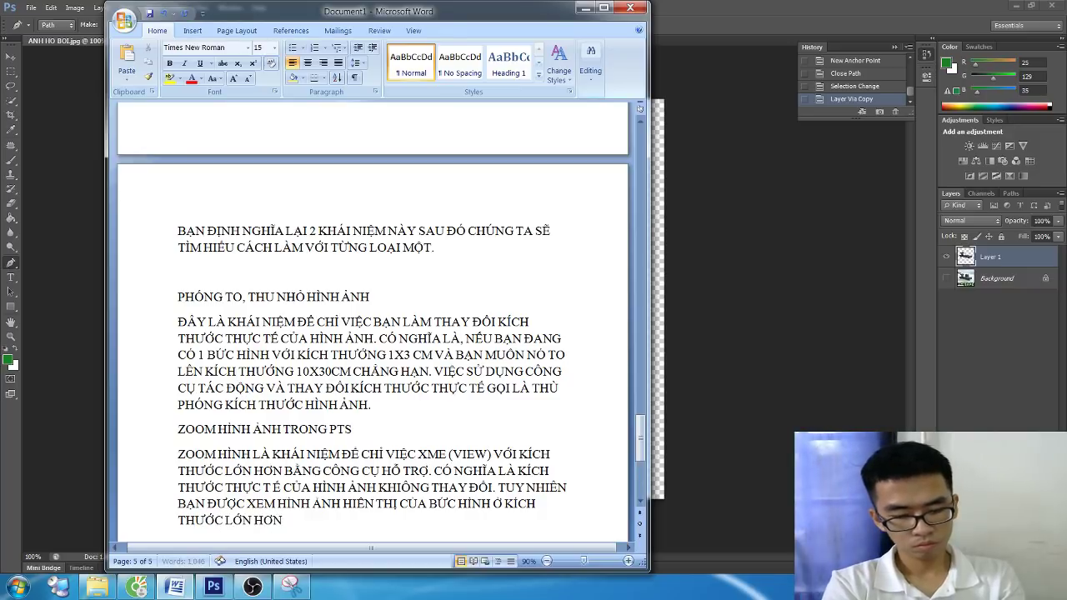
pyautogui.write('. VI')
pyautogui.press('BackSpace')
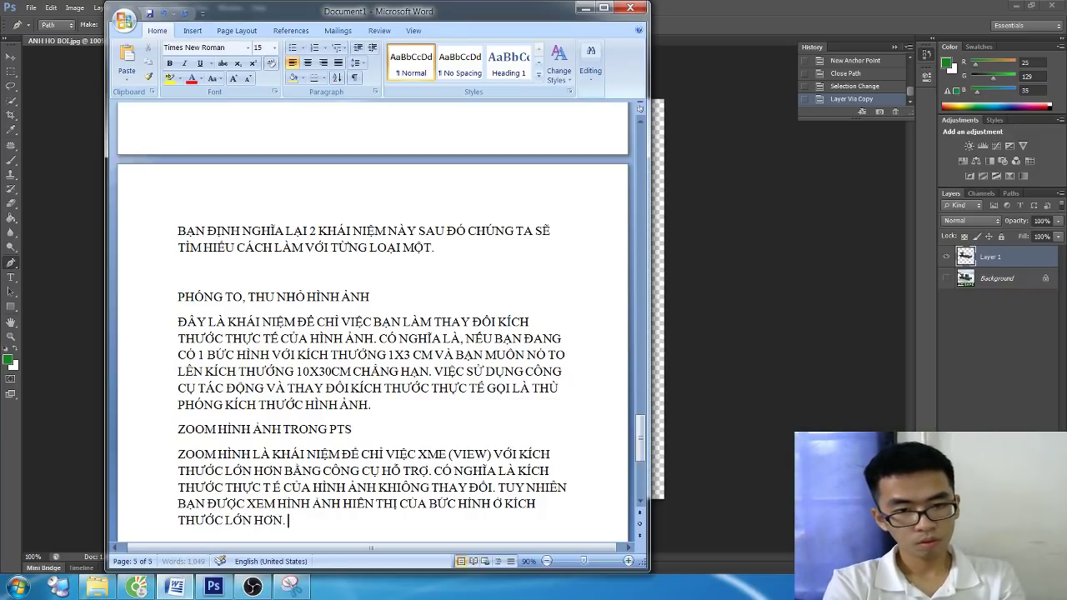
# Liken zooming to moving closer for detail, or viewing objects through a magnifier or microscope
pyautogui.press('Return')
pyautogui.write('VIỆC NÀY TƯƠNG TỰ VỚI VIỆC BẠN')
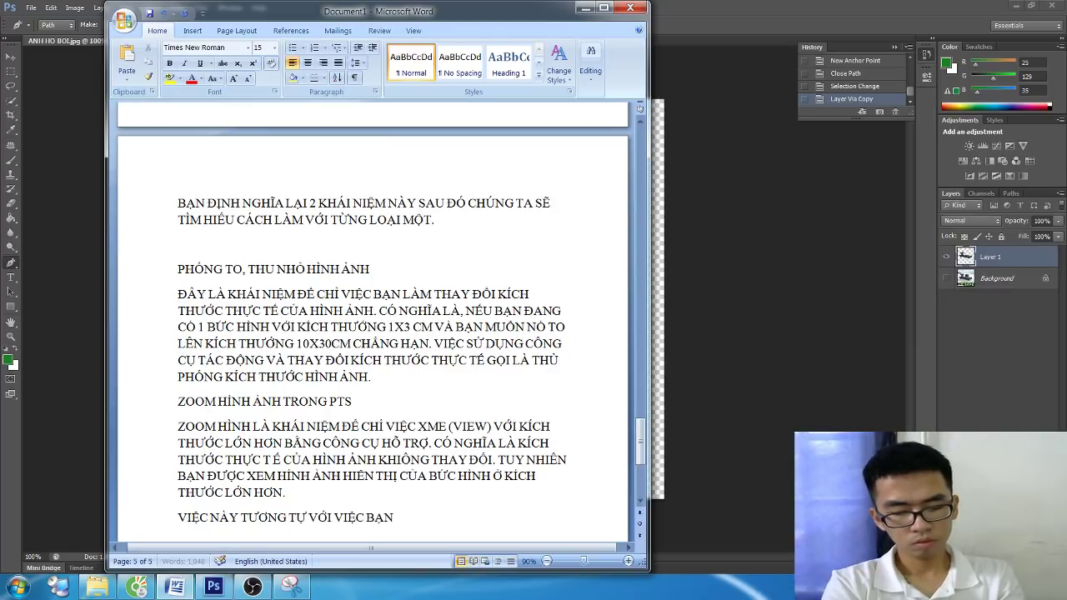
pyautogui.write(' TIẾN ĐẾN')
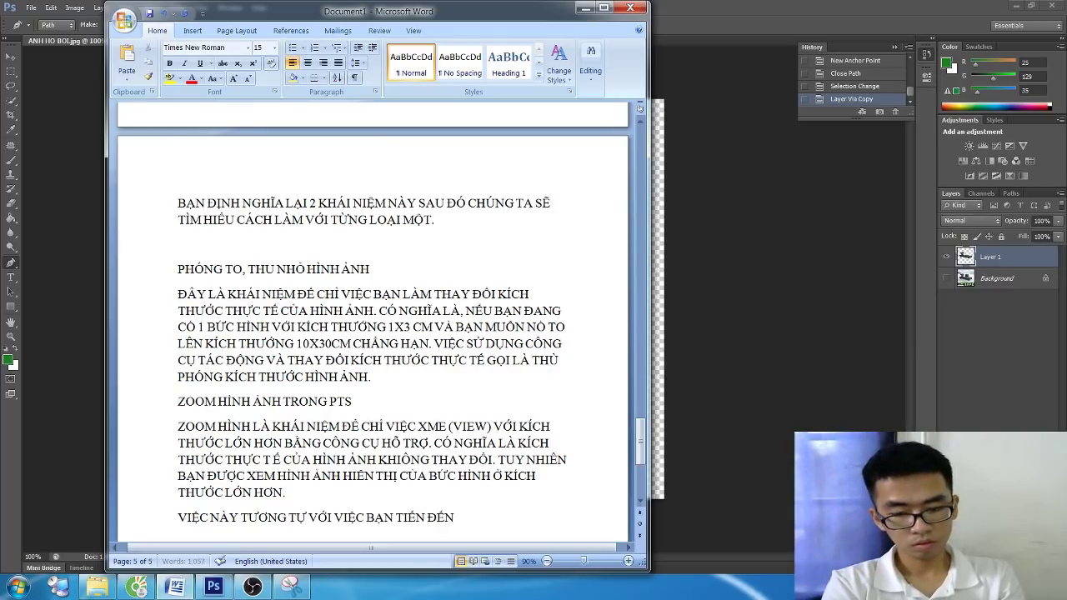
pyautogui.write(' GẦN HO')
pyautogui.write('ƠN VỚI')
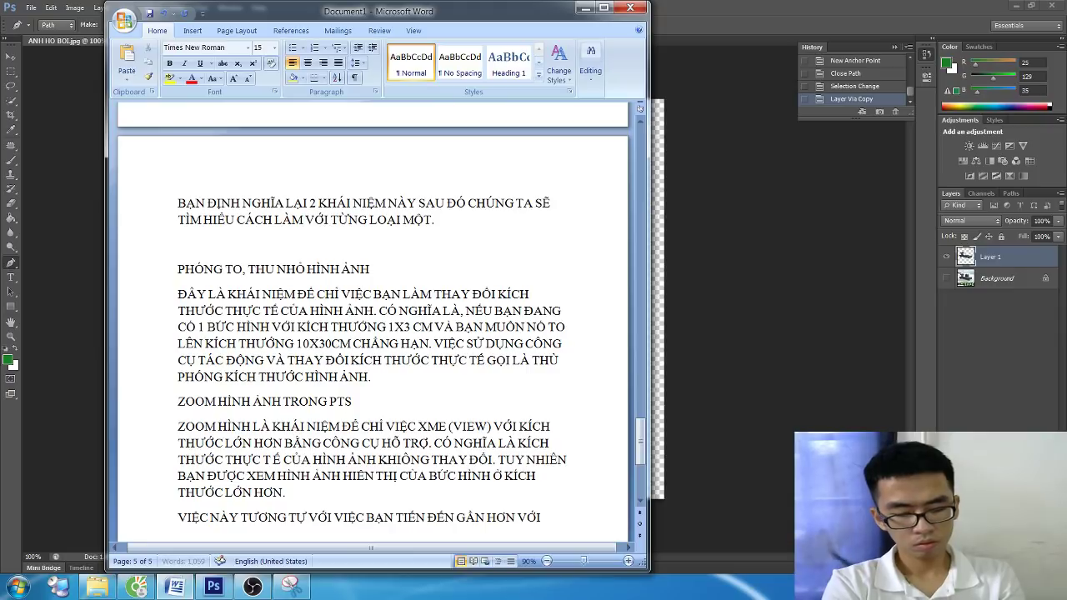
pyautogui.write(' HÌNH ẢNH ĐỂ XE')
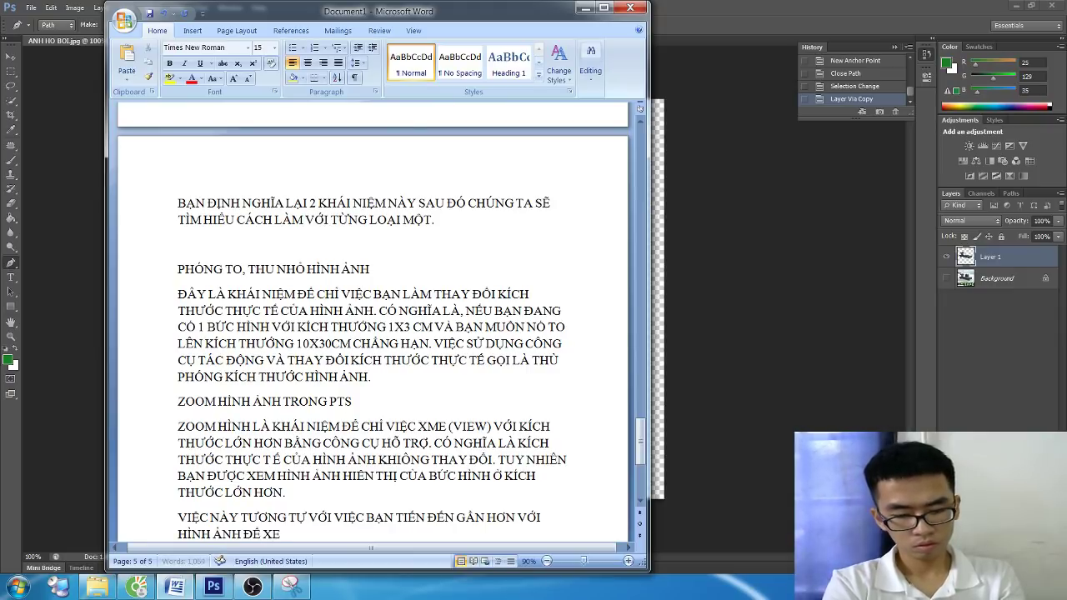
pyautogui.write('M CHI TIẾT')
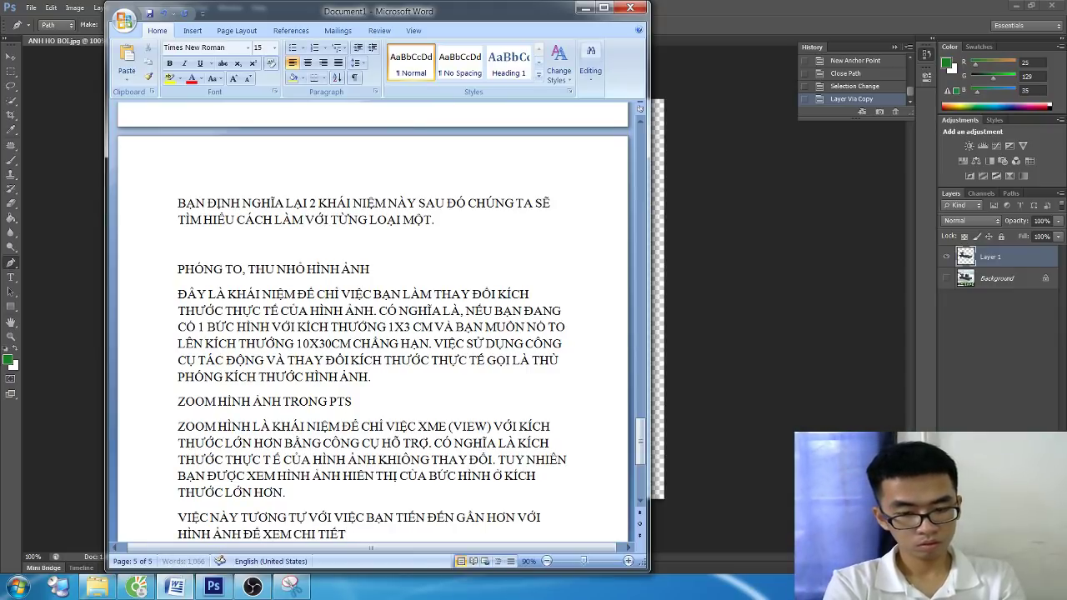
pyautogui.write(' HOÃ')
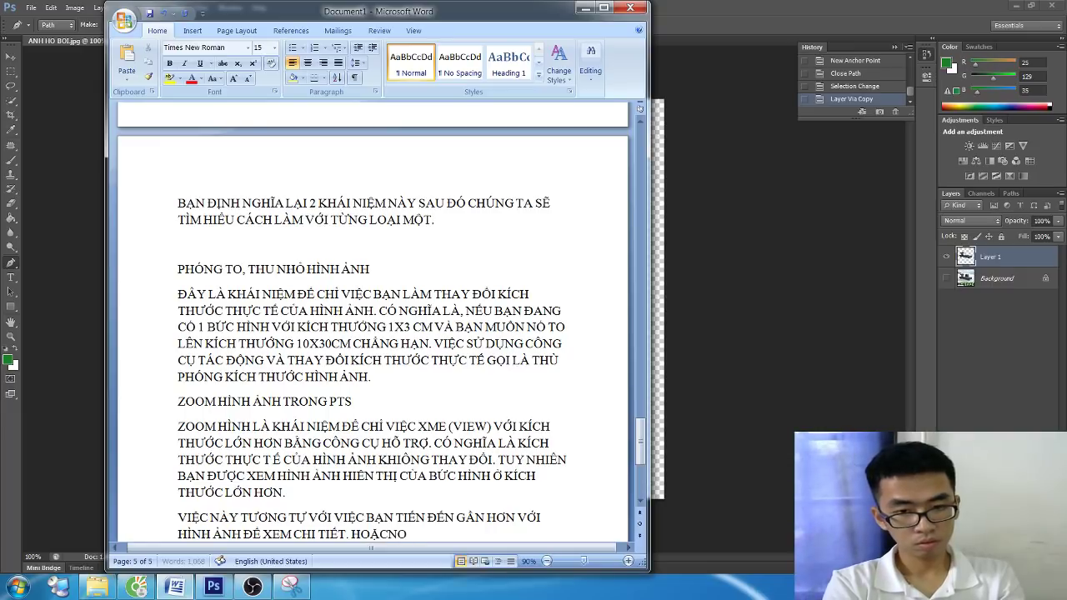
pyautogui.press('BackSpace')
pyautogui.press('BackSpace')
pyautogui.write('GIỐNG')
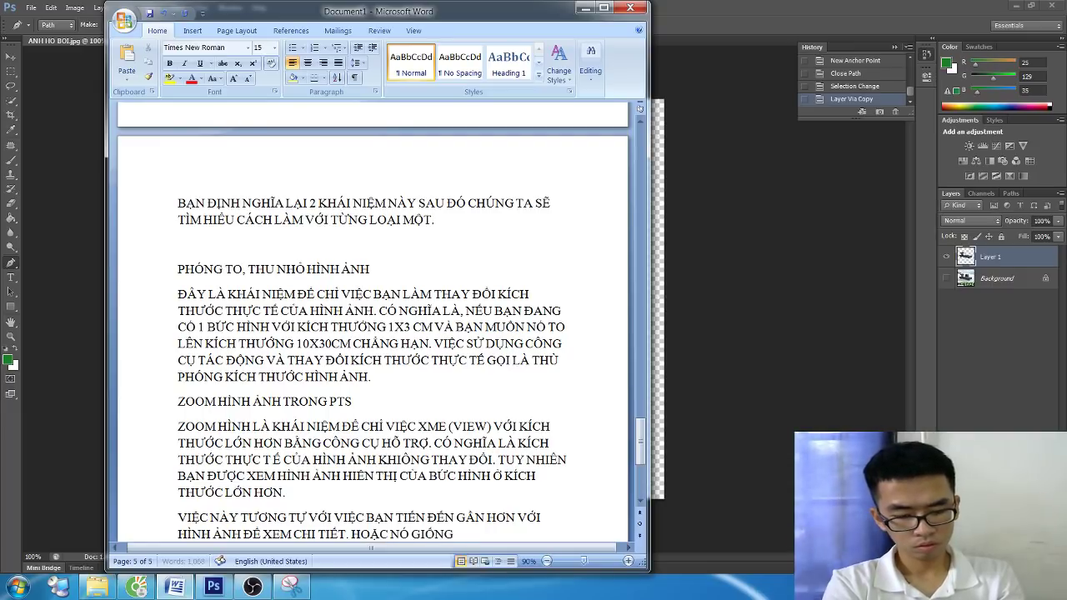
pyautogui.write(' VỚI VIỆC BẠN Đ')
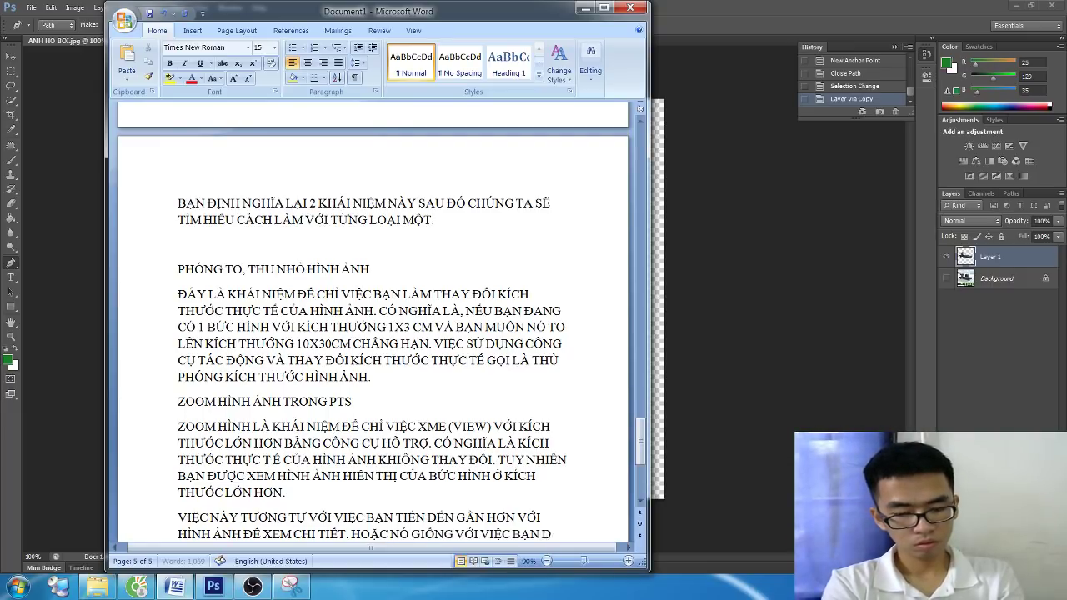
pyautogui.write('ANG SƯ DỤNG KÍNH LÚP')
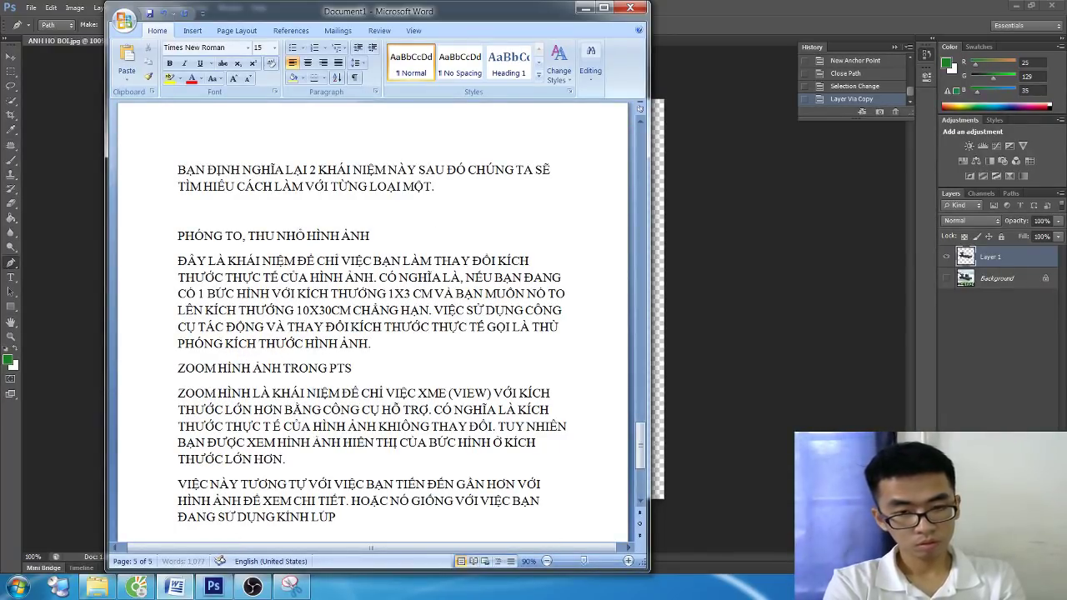
pyautogui.press('BackSpace')
pyautogui.write('P HAO')
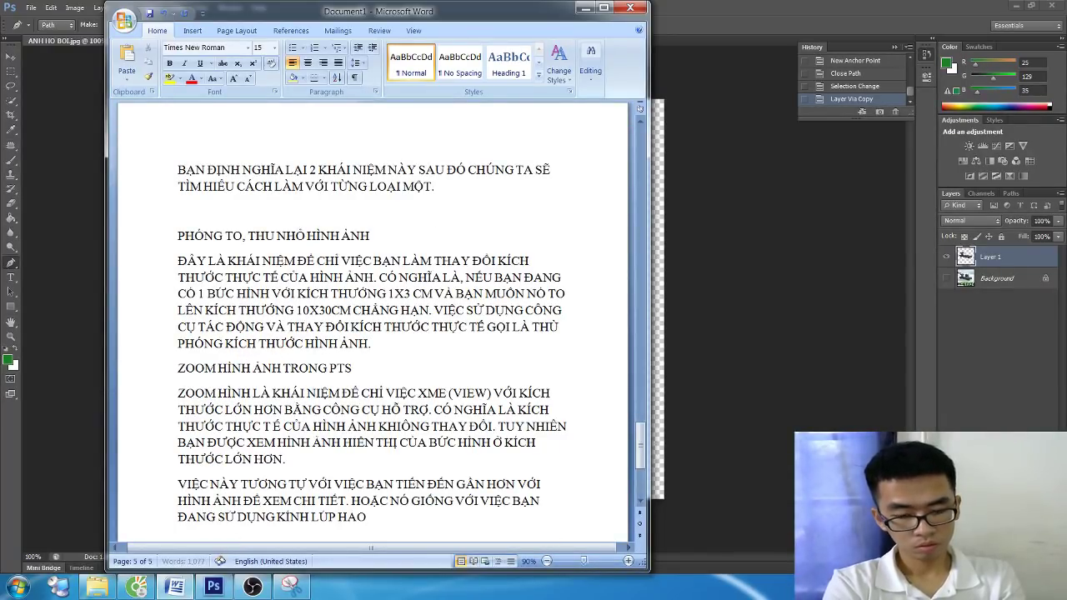
pyautogui.write('WJC KÍNH HIỂN')
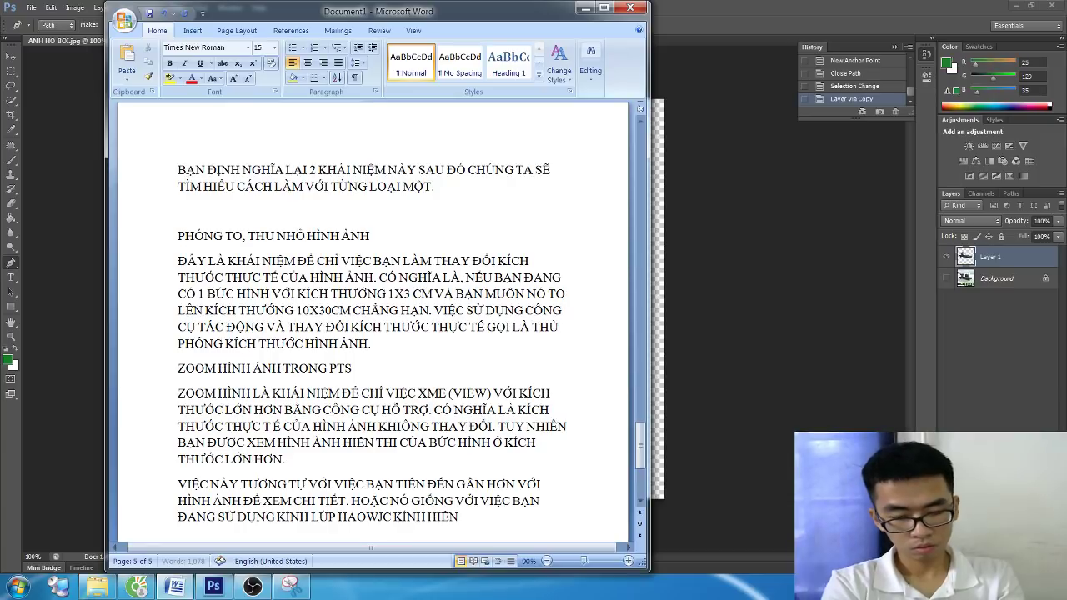
pyautogui.write(' BI ĐỂ XEM 1')
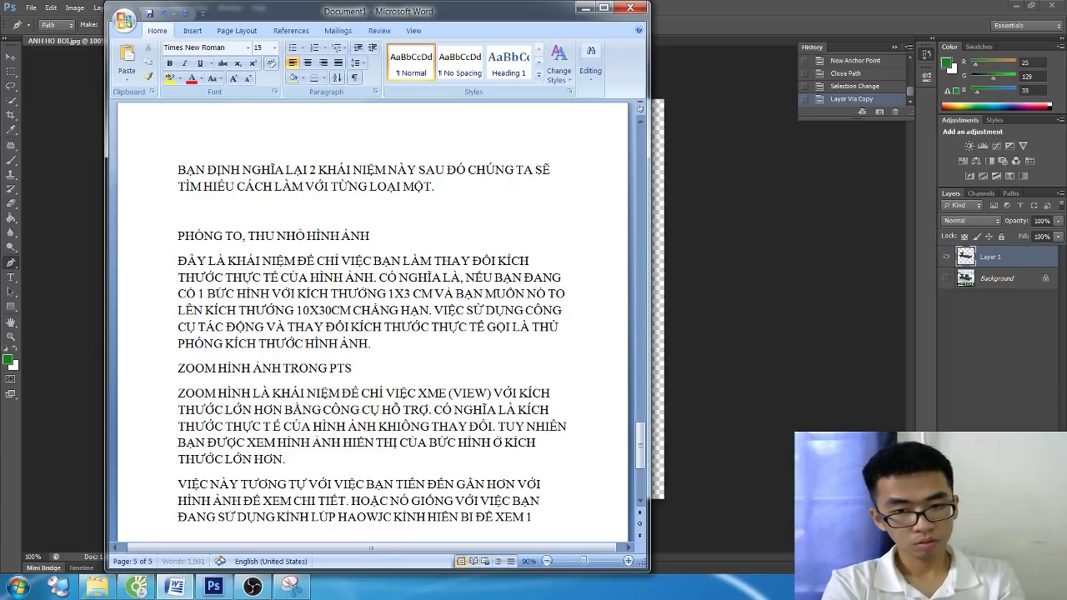
pyautogui.write(' ĐỐI TƯỢNG BẤT K')
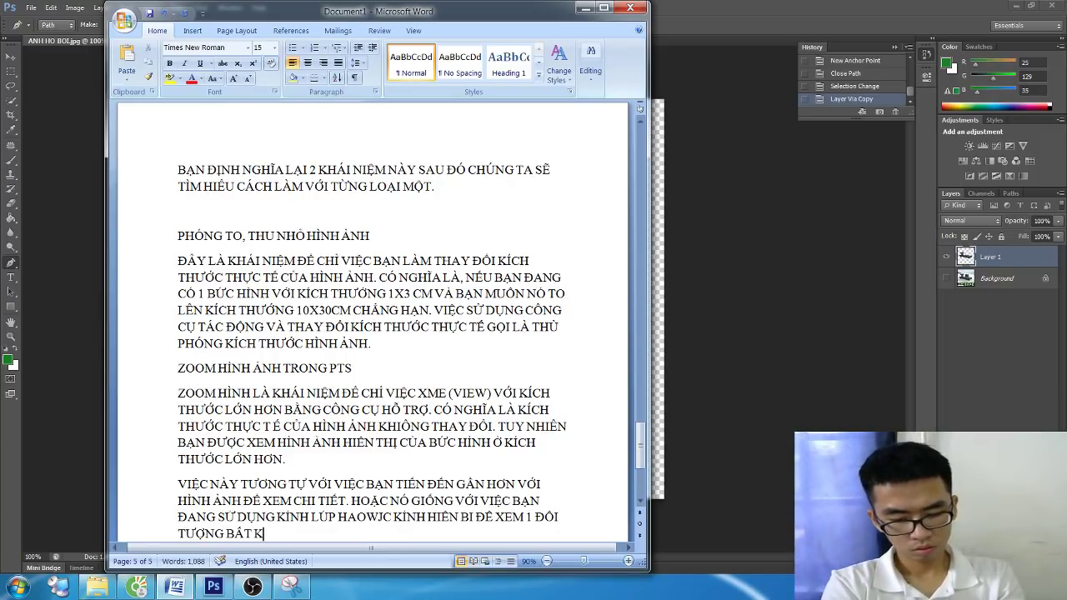
pyautogui.write('Ì')
pyautogui.scroll(-2, 353, 357)
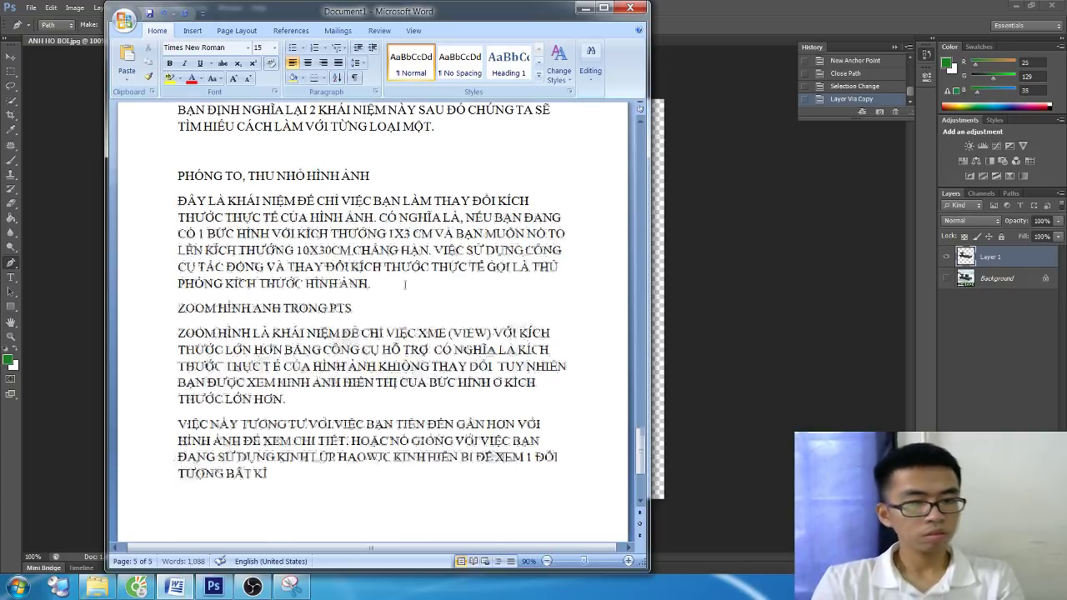
pyautogui.scroll(-3, 352, 357)
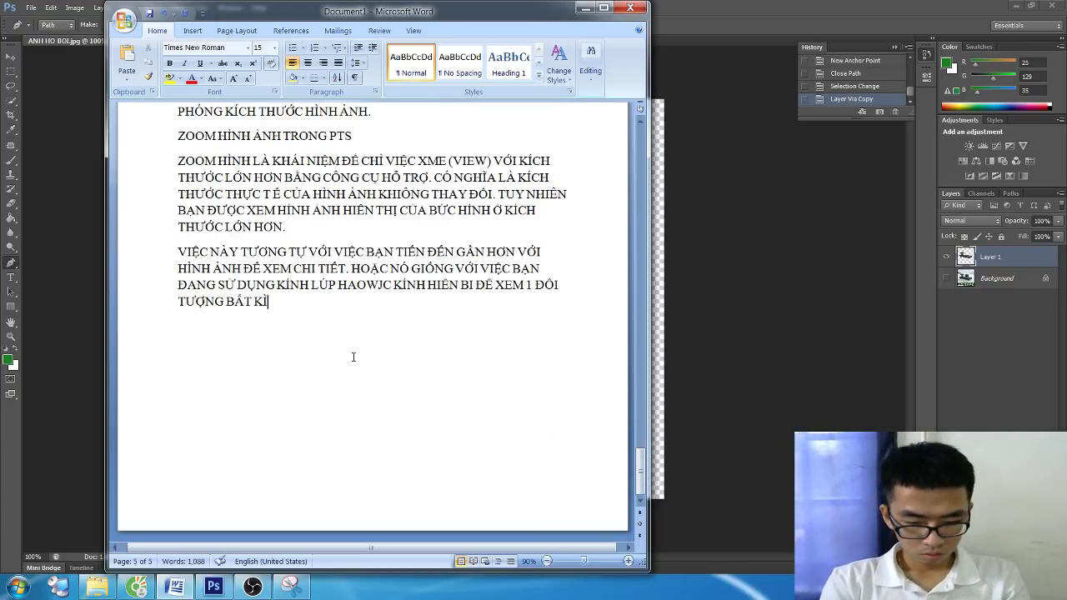
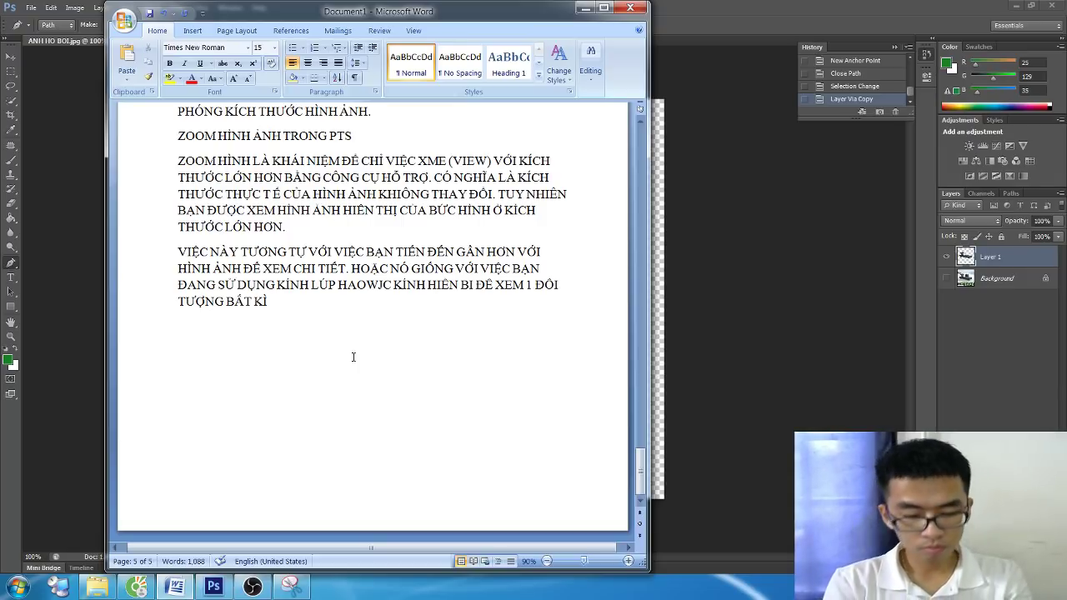
# End the previous line with a period and add heading '2. CÁCH THU PHÓNG VÀ ZOOM HÌNH ẢNH TRONG PTS'
pyautogui.write('.')
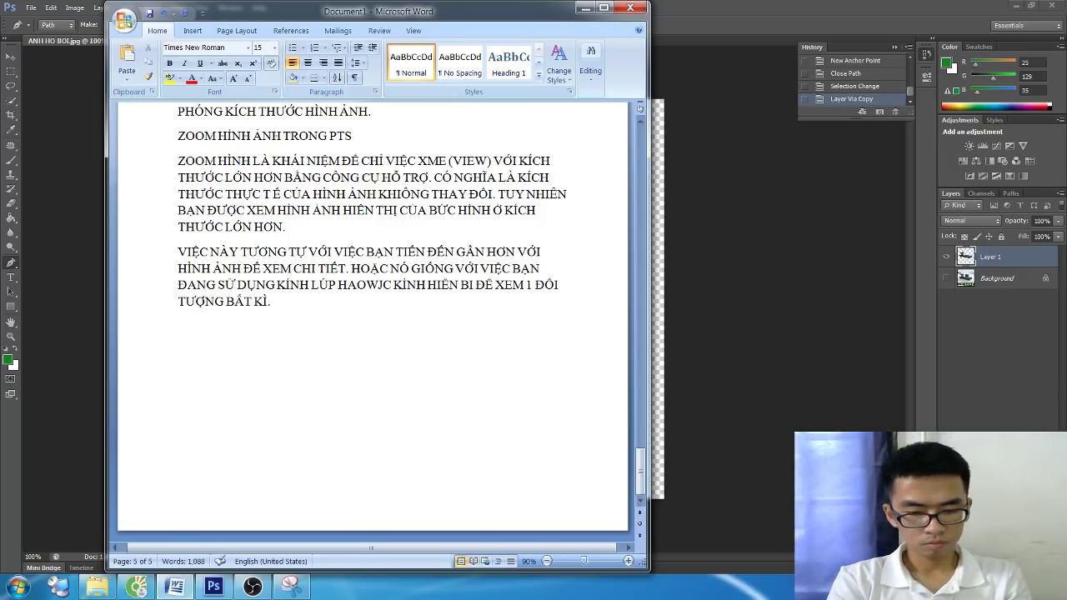
pyautogui.press('Return')
pyautogui.write('2.')
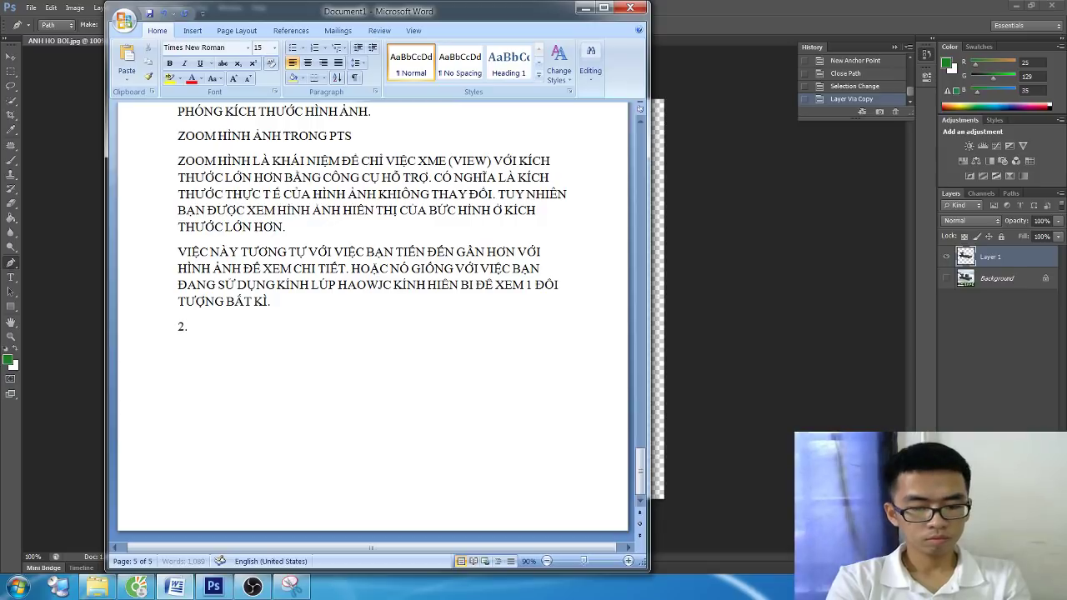
pyautogui.write(' CÁCH THU PHÓNG VA')
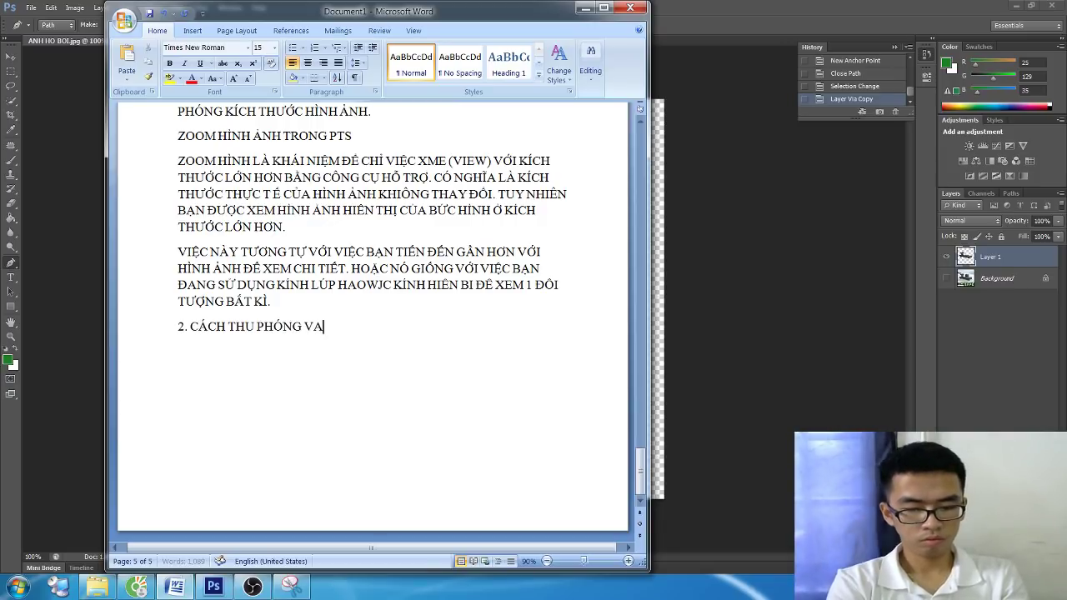
pyautogui.write('À ZÔ')
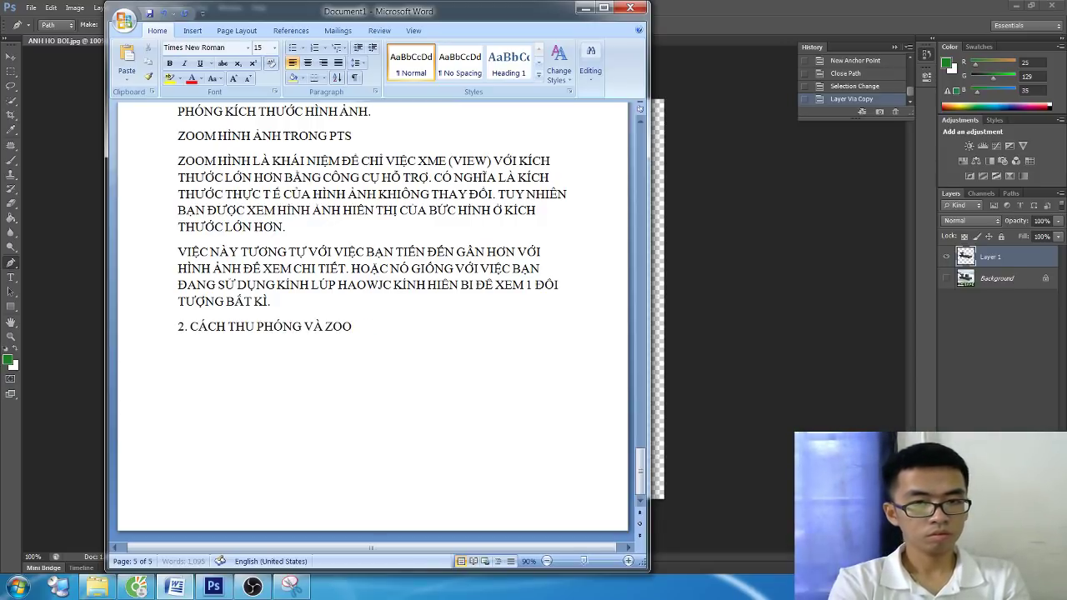
pyautogui.write('H ẢNH')
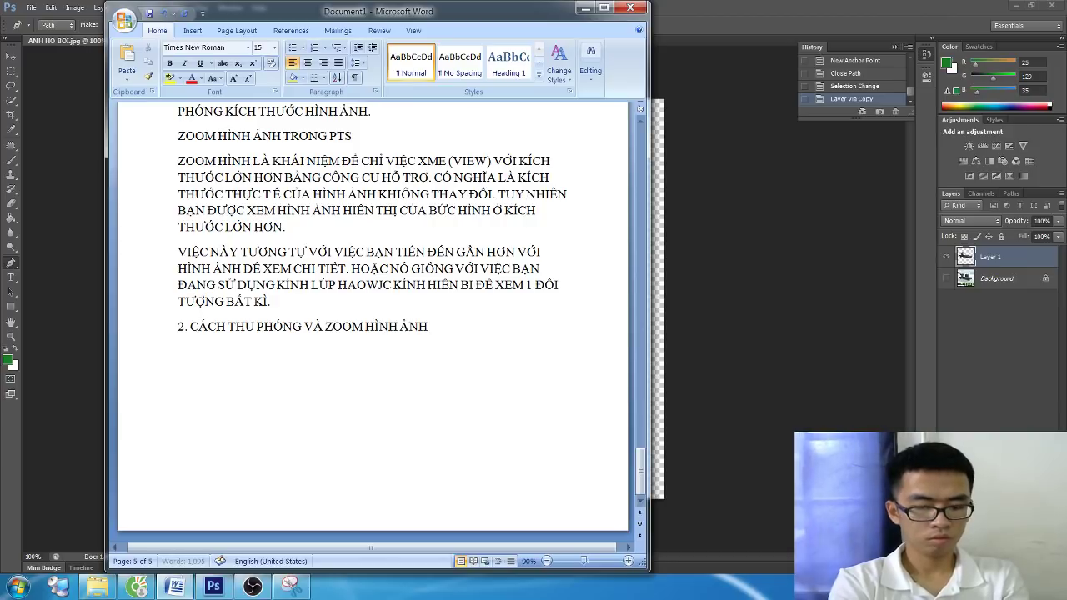
pyautogui.write(' TRONG PTS')
pyautogui.press('Return')
pyautogui.press('Return')
# Type subheading '2.1 CÁCH PHÓNG TO NHỎ HÌNH ẢNH TRONG PTS', correcting typos along the way
pyautogui.write('2')
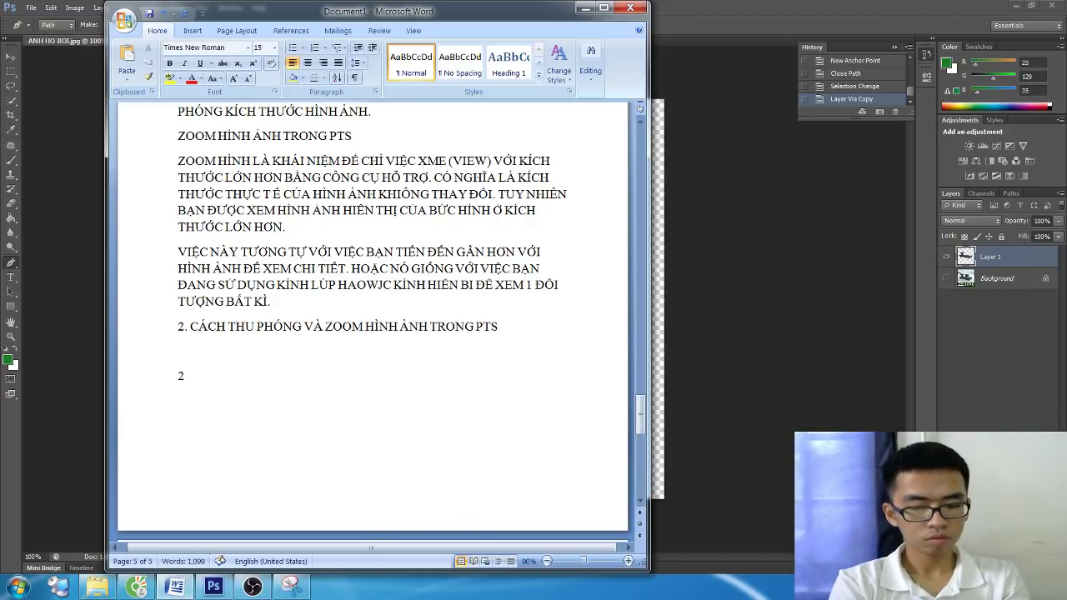
pyautogui.write('.')
pyautogui.press('BackSpace')
pyautogui.press('BackSpace')
pyautogui.write('CÁCH')
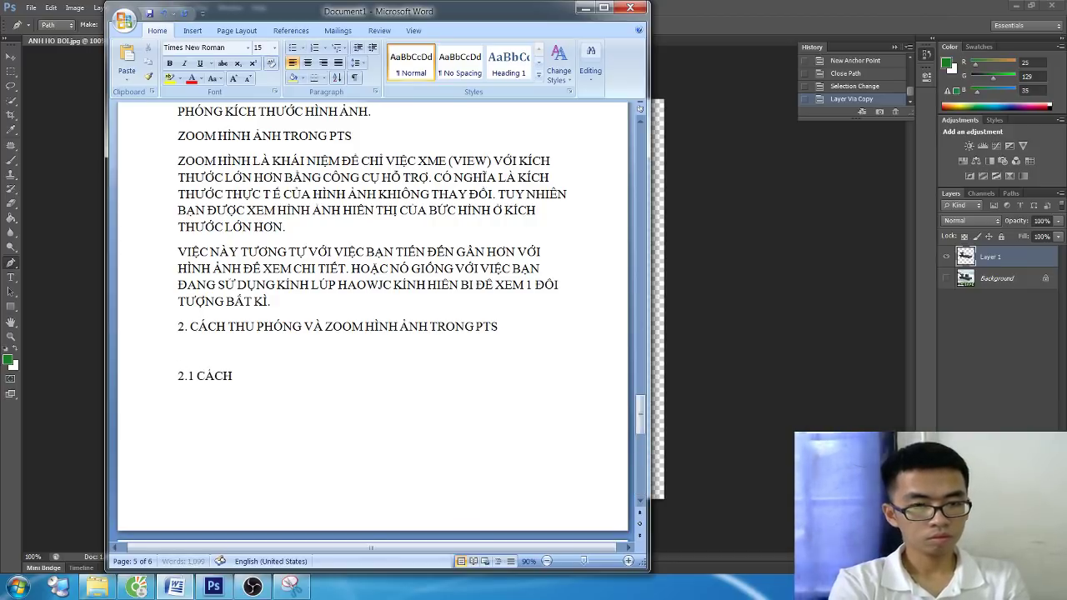
pyautogui.write(' THU PHOSNG')
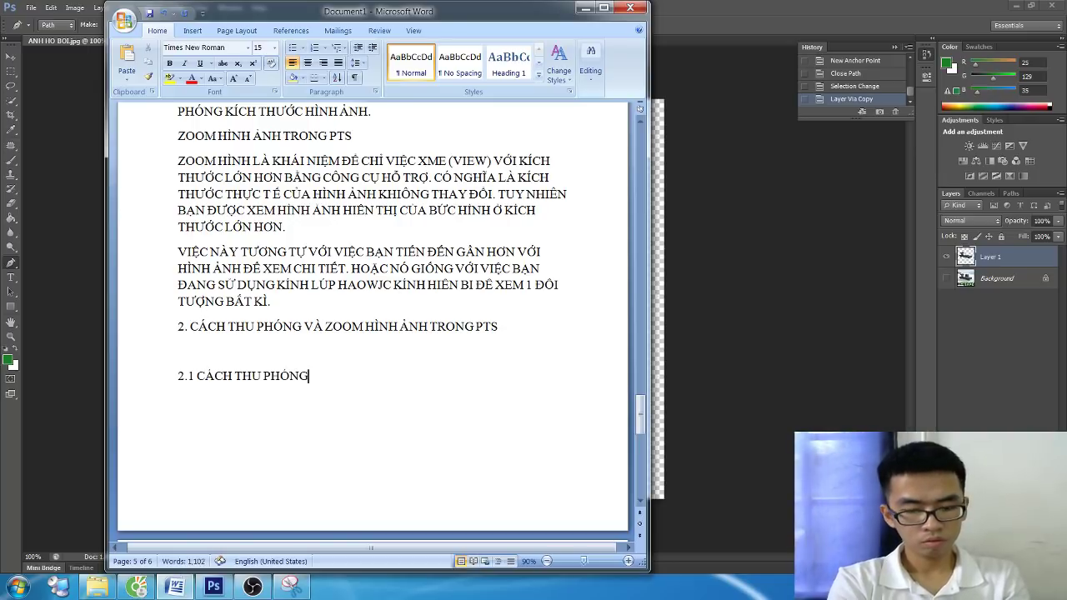
pyautogui.press('BackSpace')
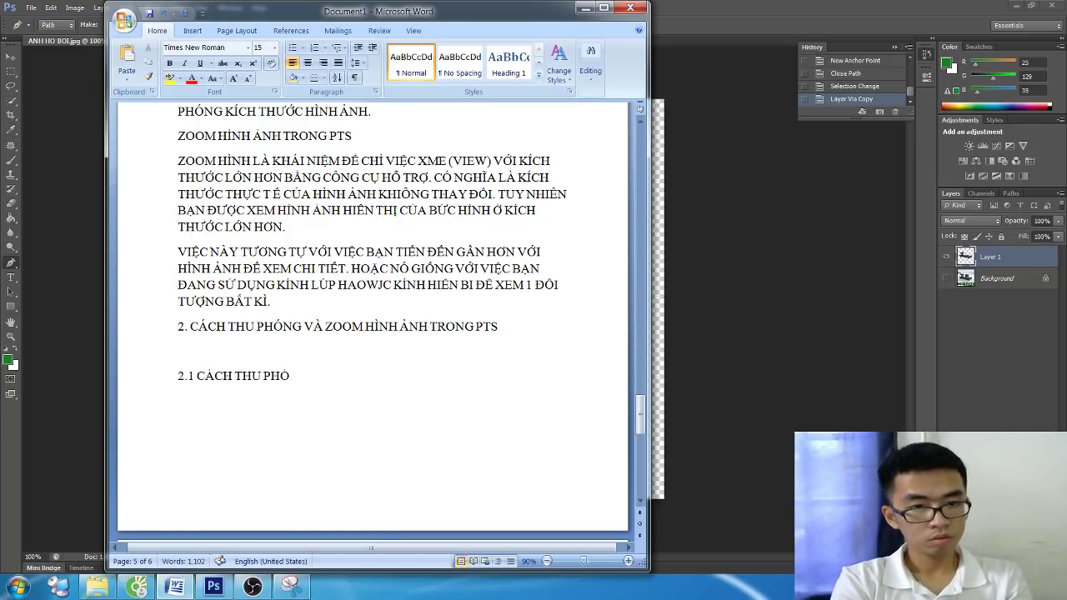
pyautogui.press('BackSpace')
pyautogui.press('BackSpace')
pyautogui.press('BackSpace')
pyautogui.write('PHÓ')
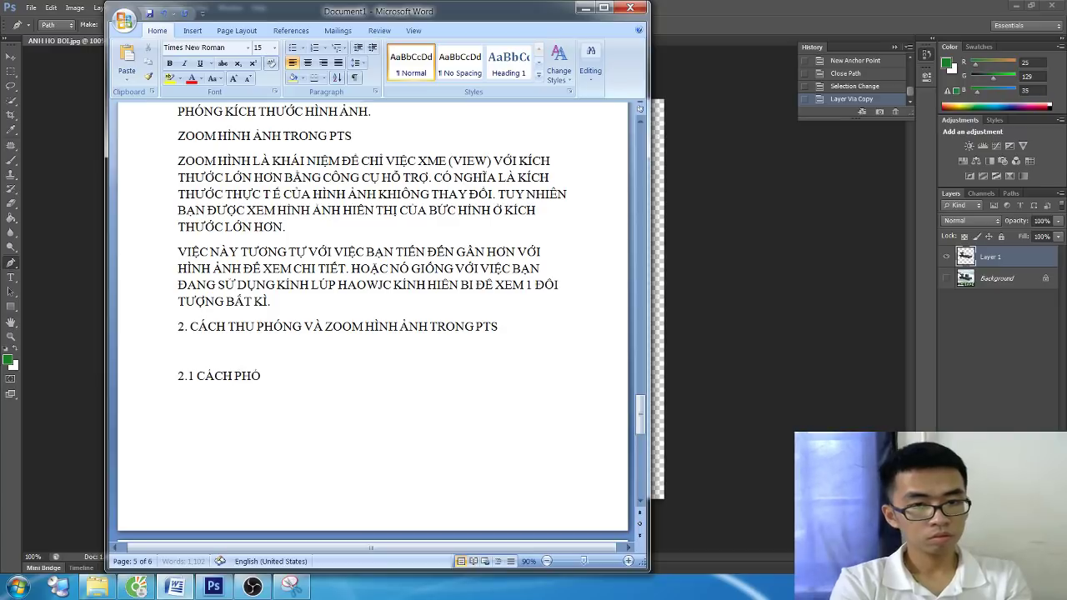
pyautogui.write('NGH TO')
pyautogui.press('BackSpace')
pyautogui.press('BackSpace')
pyautogui.press('BackSpace')
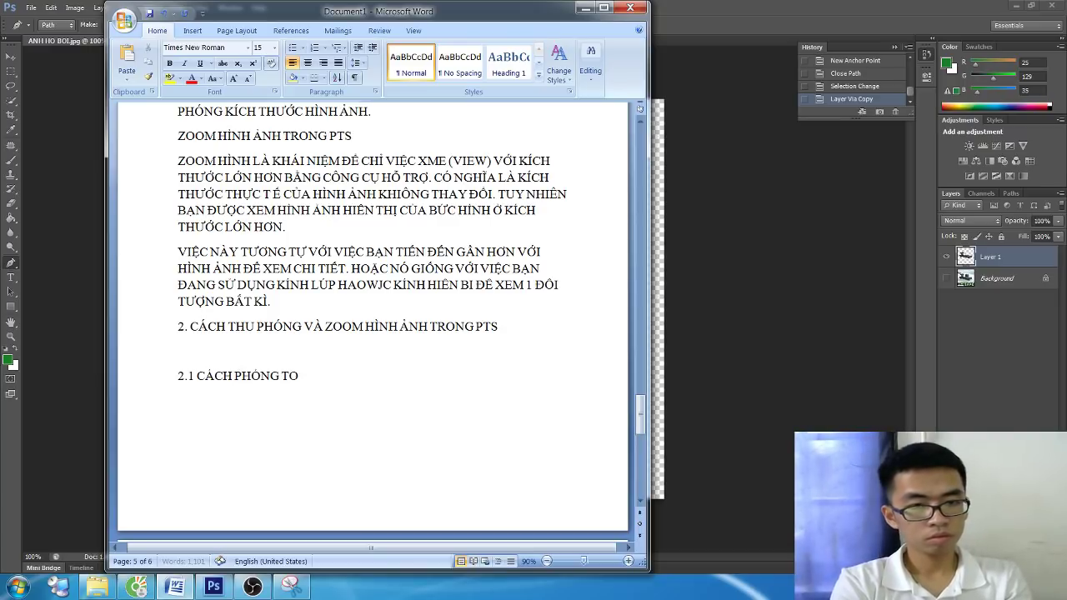
pyautogui.write('NHỎ HÌNH ẢNH T')
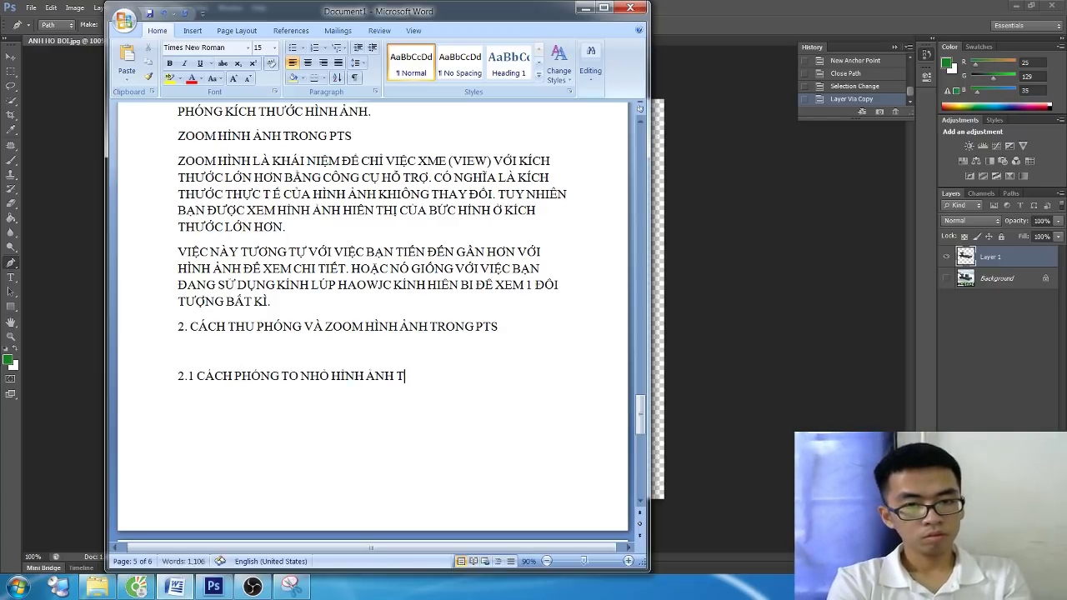
pyautogui.write('RONG PTS')
pyautogui.press('Return')
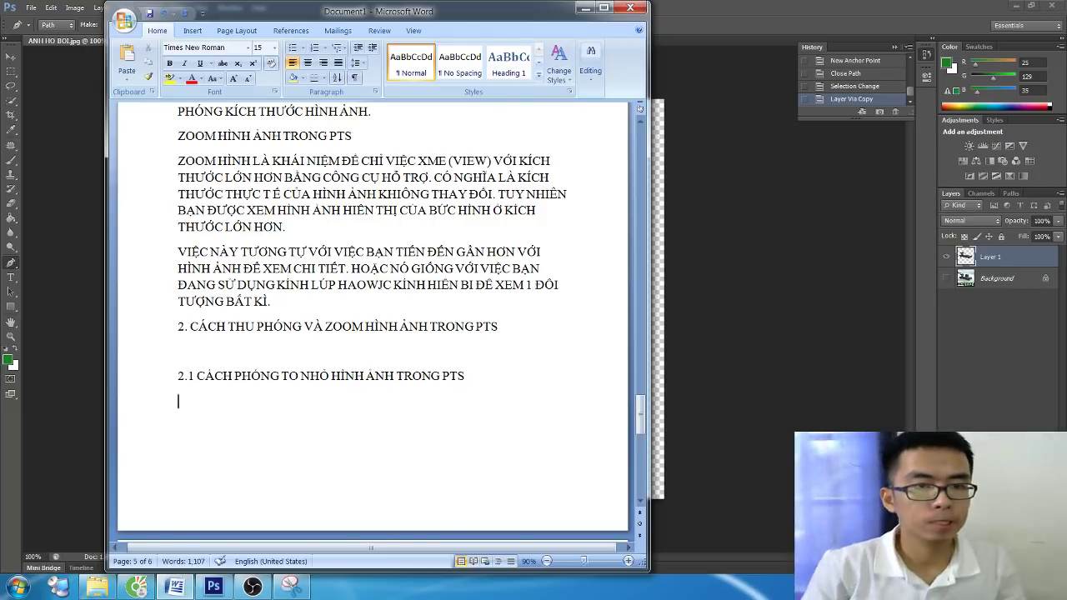
# Write the intro line under 2.1 about enlarging and shrinking images with PTS
pyautogui.write('PHOJ')
pyautogui.press('BackSpace')
pyautogui.write('NG')
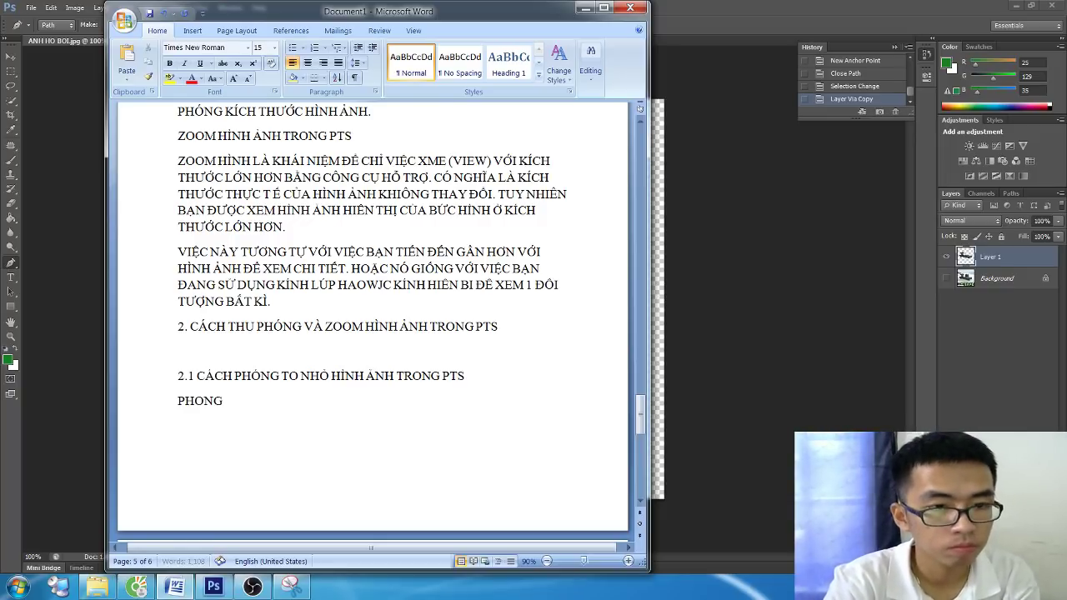
pyautogui.write(' TO NHRO')
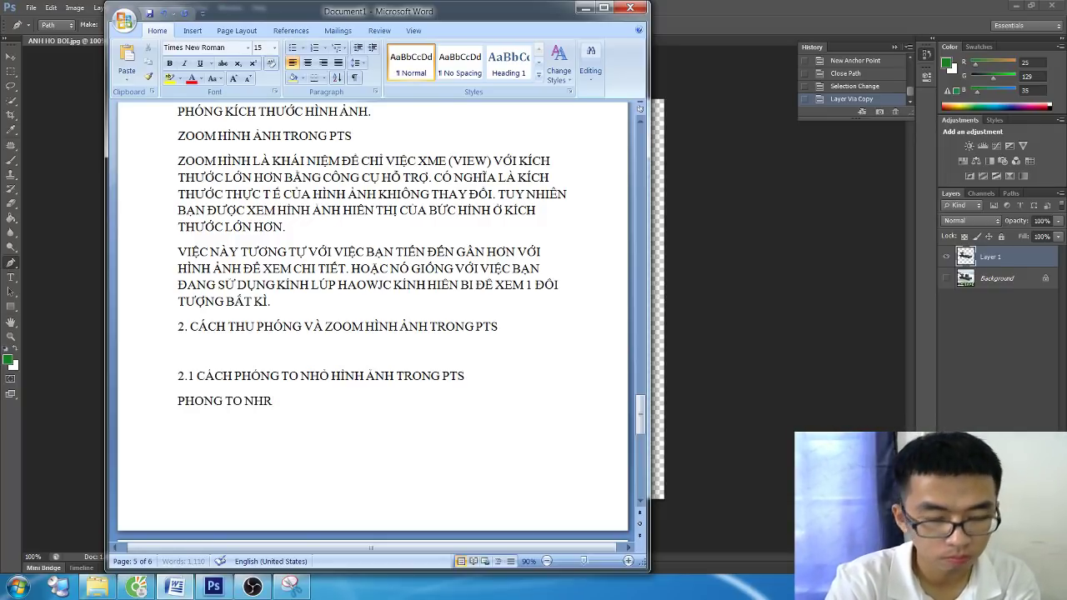
pyautogui.press('BackSpace')
pyautogui.press('BackSpace')
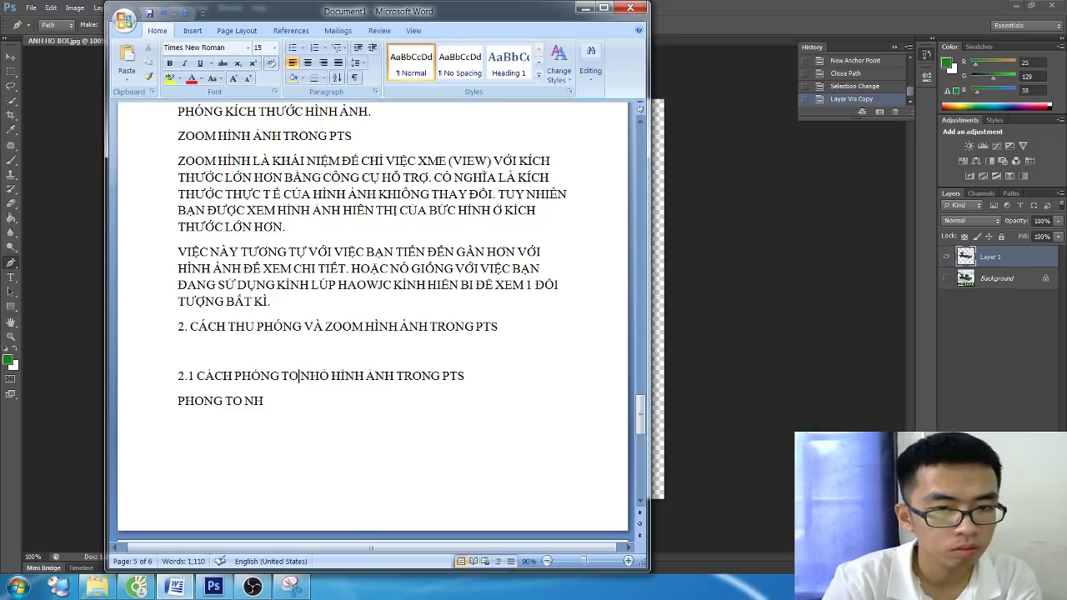
pyautogui.write('THU')
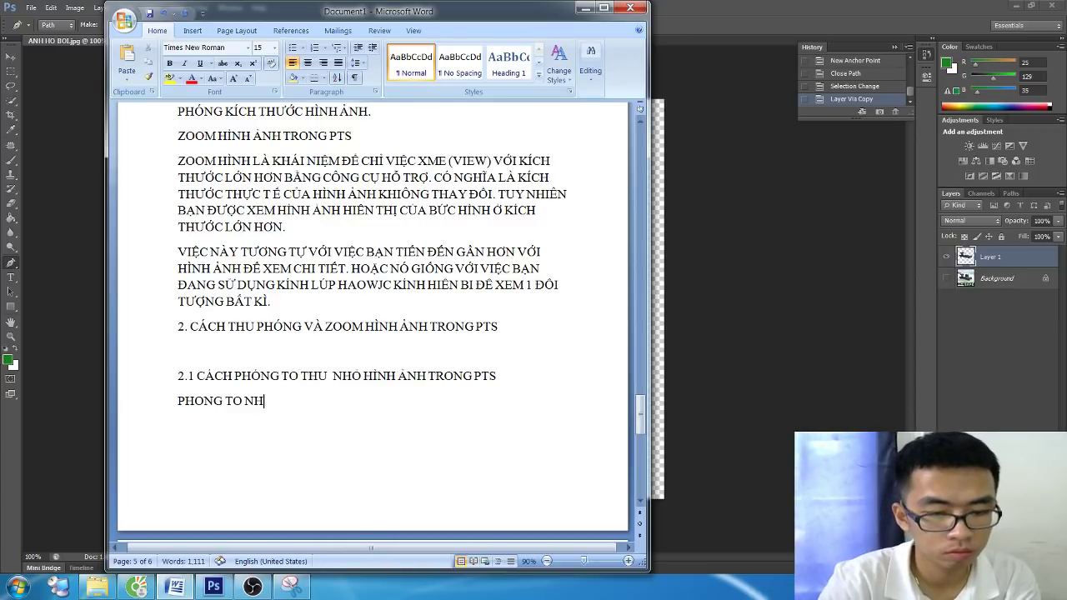
pyautogui.click(264, 401)
pyautogui.press('BackSpace')
pyautogui.press('BackSpace')
pyautogui.press('BackSpace')
pyautogui.press('BackSpace')
pyautogui.press('BackSpace')
pyautogui.write('THU')
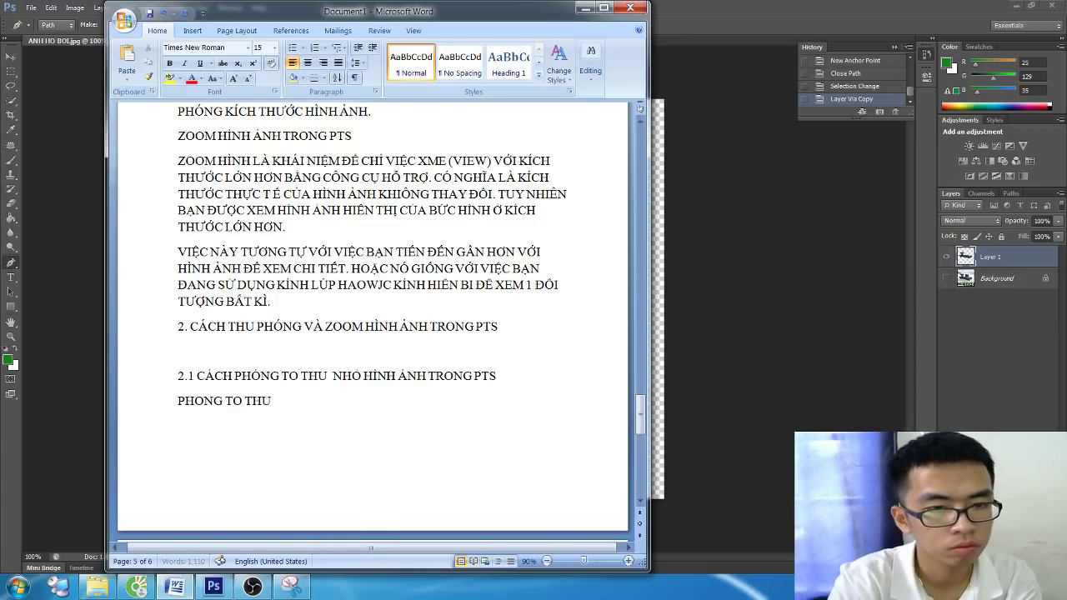
pyautogui.press('BackSpace')
pyautogui.press('BackSpace')
pyautogui.press('BackSpace')
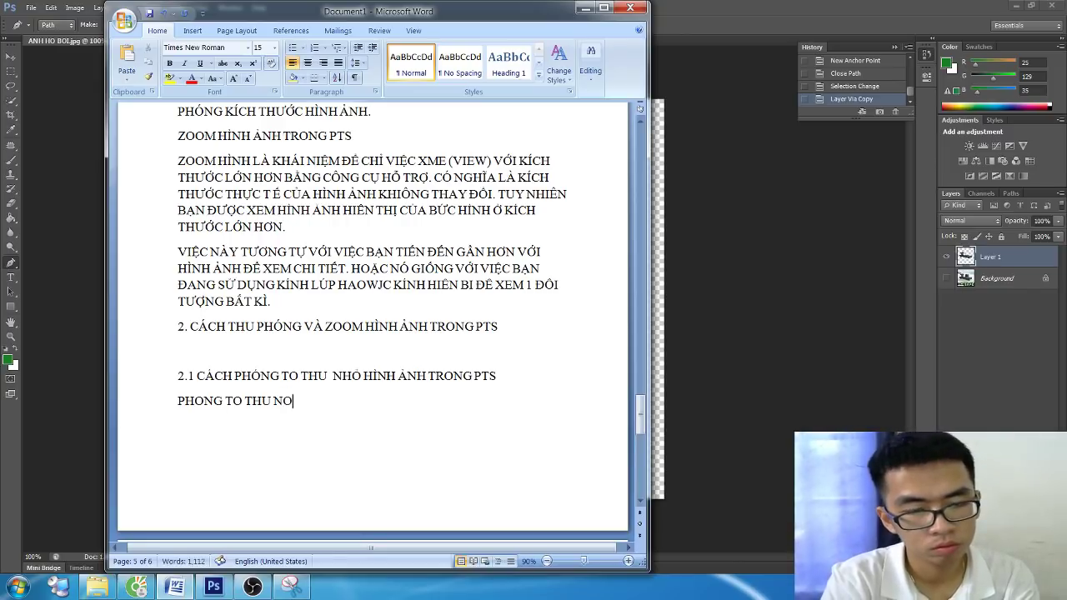
pyautogui.press('BackSpace')
pyautogui.write('HO')
pyautogui.write(' BỨ')
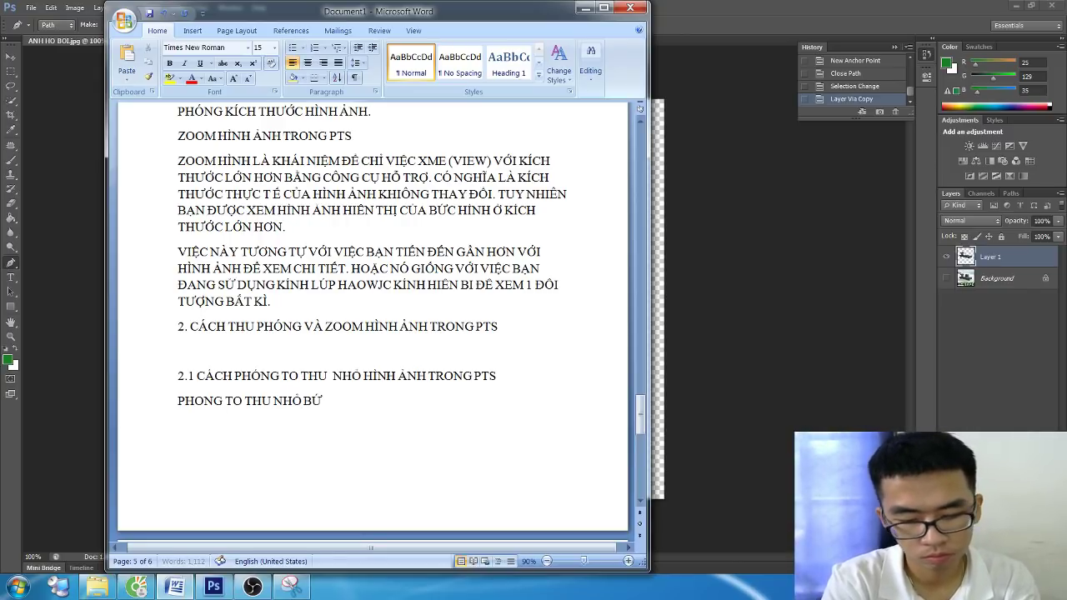
pyautogui.write(' BẰNG PTS')
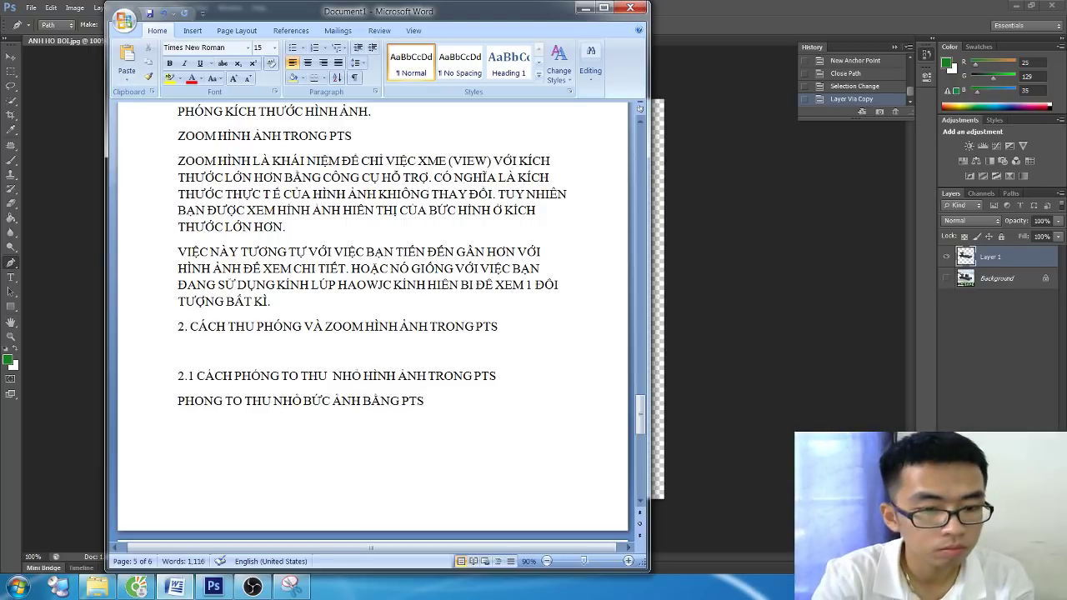
pyautogui.press('Return')
# Start 'BƯỚC 1:' and paste the earlier File > Open instructions after it
pyautogui.write('BƯƠC')
pyautogui.press('BackSpace')
pyautogui.write('C')
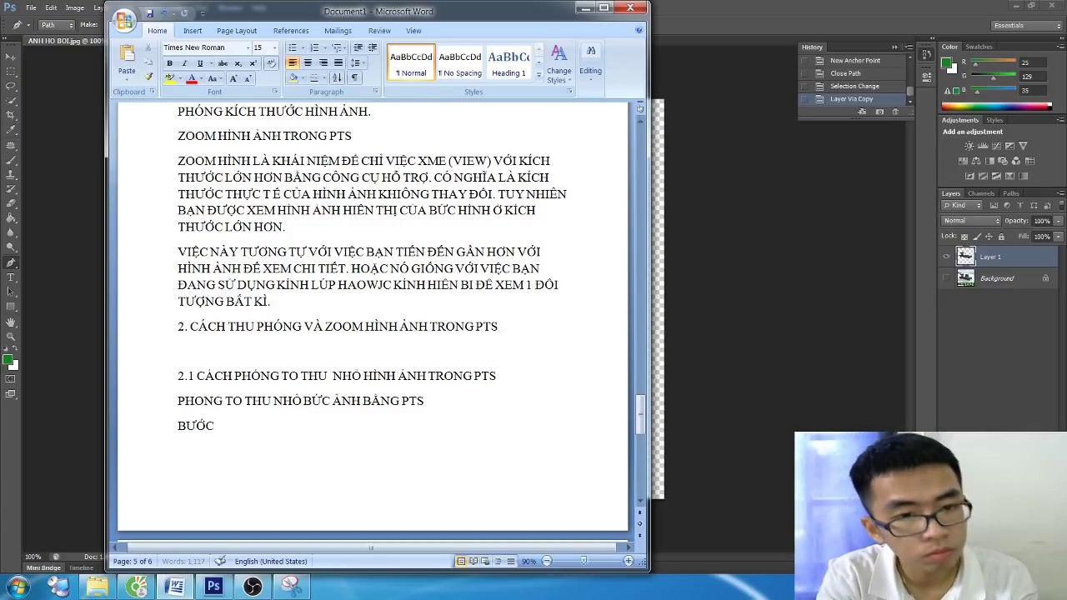
pyautogui.write('S 1.')
pyautogui.scroll(3, 119, 284)
pyautogui.scroll(6, 119, 283)
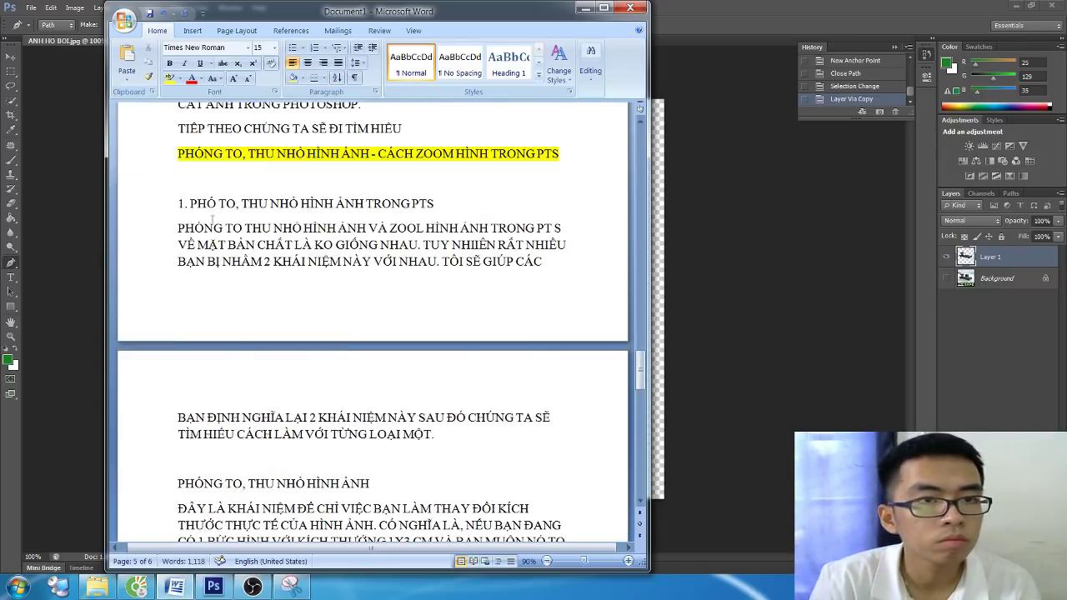
pyautogui.scroll(3, 119, 284)
pyautogui.scroll(5, 229, 277)
pyautogui.scroll(3, 228, 278)
pyautogui.scroll(3, 228, 278)
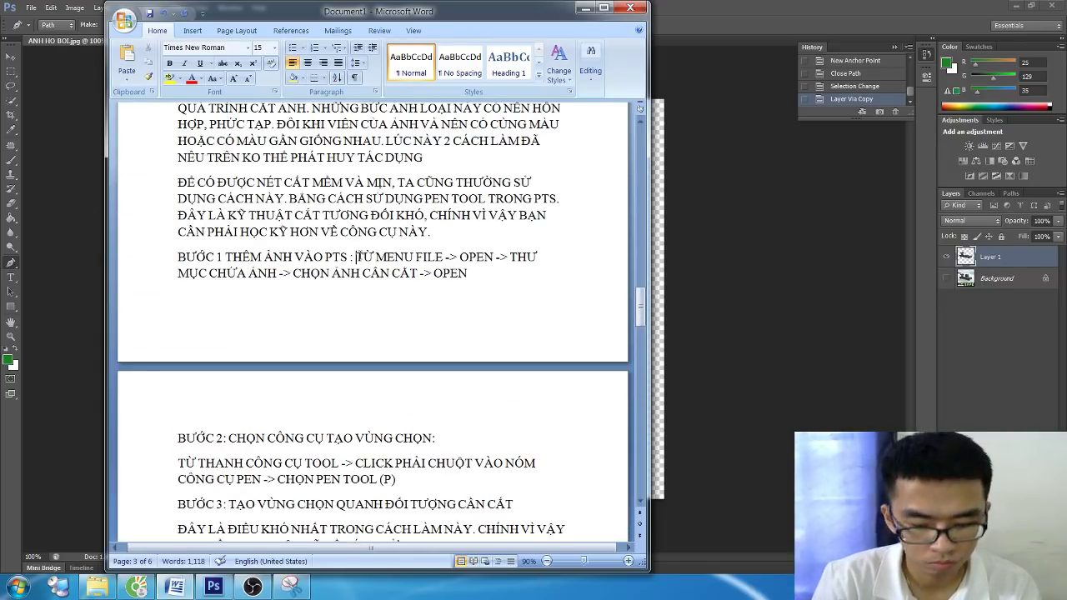
pyautogui.moveTo(356, 256); pyautogui.dragTo(466, 273)
pyautogui.hotkey('ctrl', 'c')
pyautogui.scroll(-3, 407, 312)
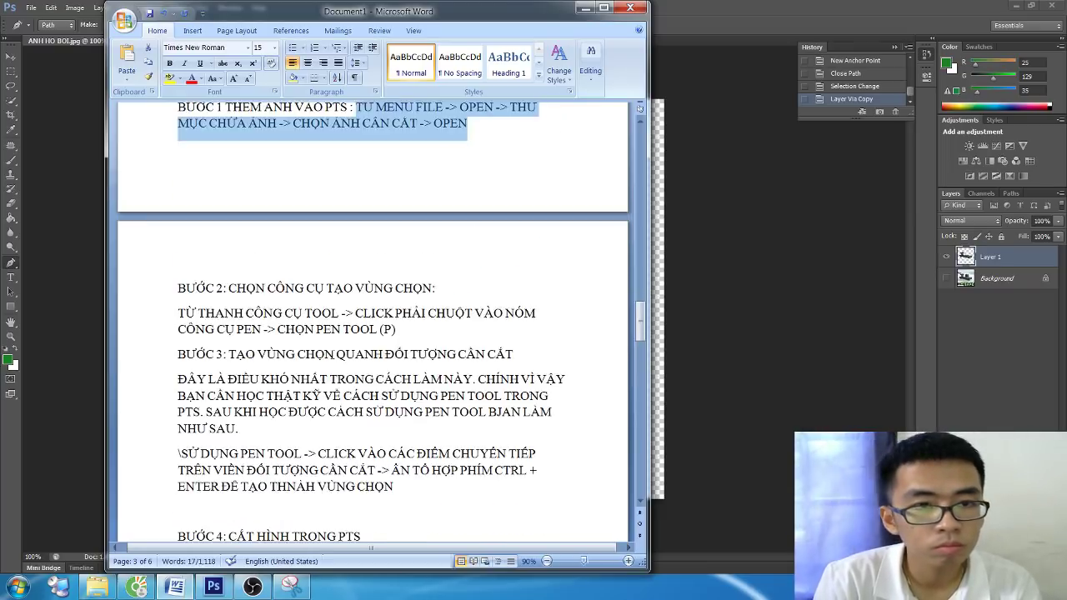
pyautogui.scroll(-8, 294, 357)
pyautogui.scroll(-8, 294, 358)
pyautogui.scroll(-8, 294, 358)
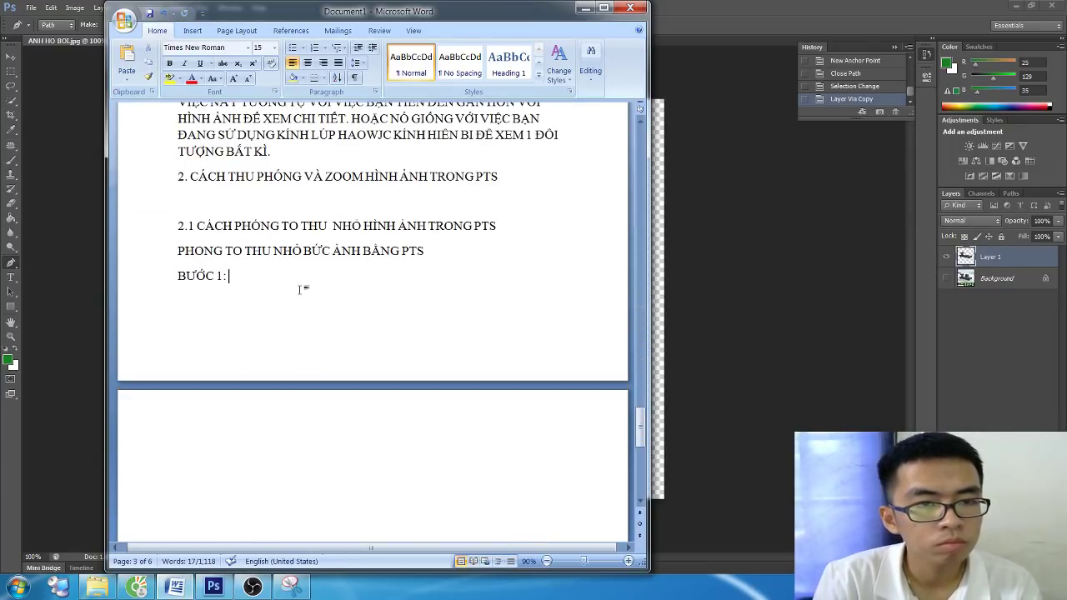
pyautogui.hotkey('ctrl', 'v')
# Start a new line headed 'BƯỚC 2'
pyautogui.press('Return')
pyautogui.press('Return')
pyautogui.write('BƯỚ')
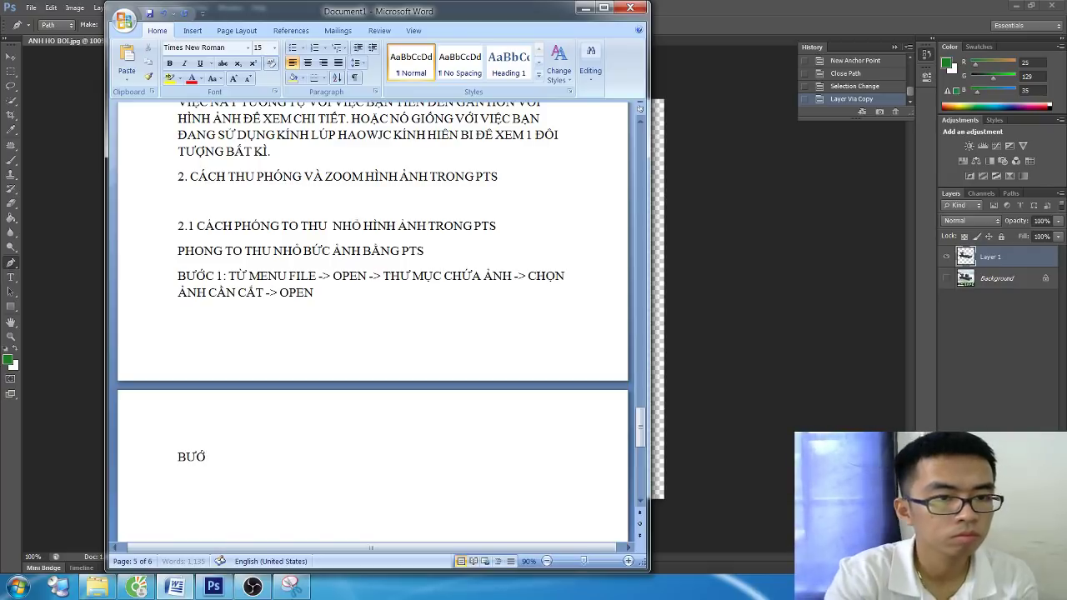
pyautogui.write('C 2')
pyautogui.scroll(-4, 408, 295)
# Finish BƯỚC 2 ending 'MENU -> IMAGE -> IMAGE SIZE ( CTRAL + ALT + I )', then switch to Photoshop
pyautogui.scroll(-2, 395, 295)
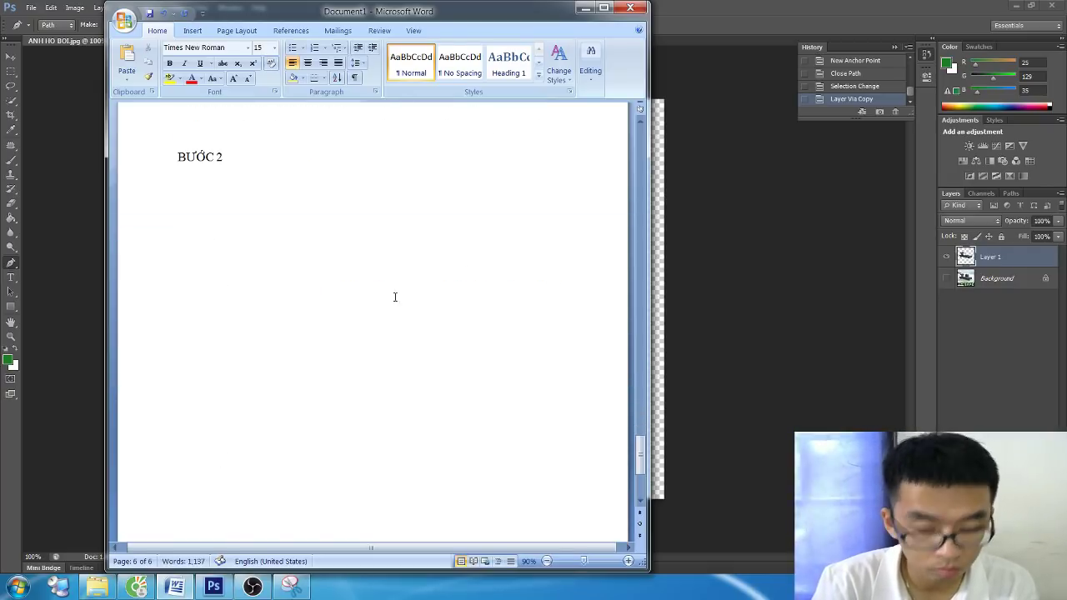
pyautogui.scroll(1, 350, 305)
pyautogui.write(': LỰA')
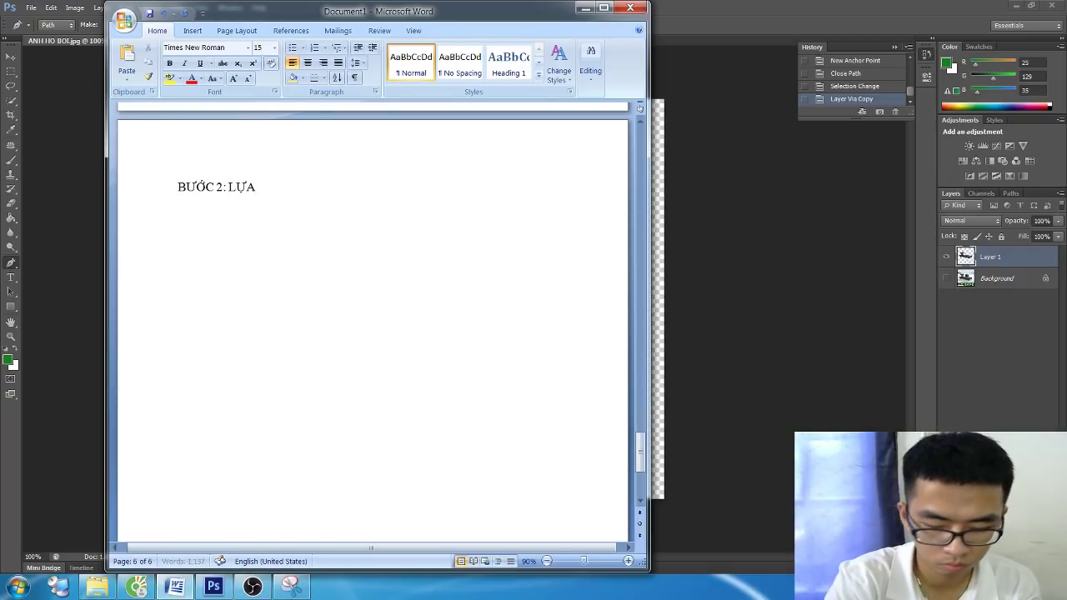
pyautogui.write(' CHỌN ')
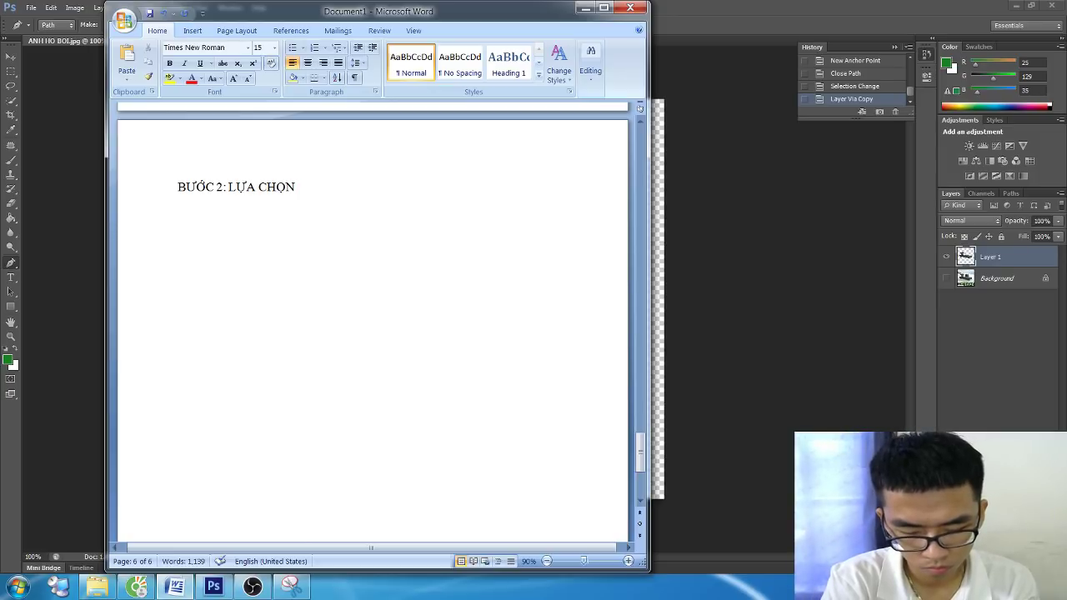
pyautogui.write('HO')
pyautogui.write('P T')
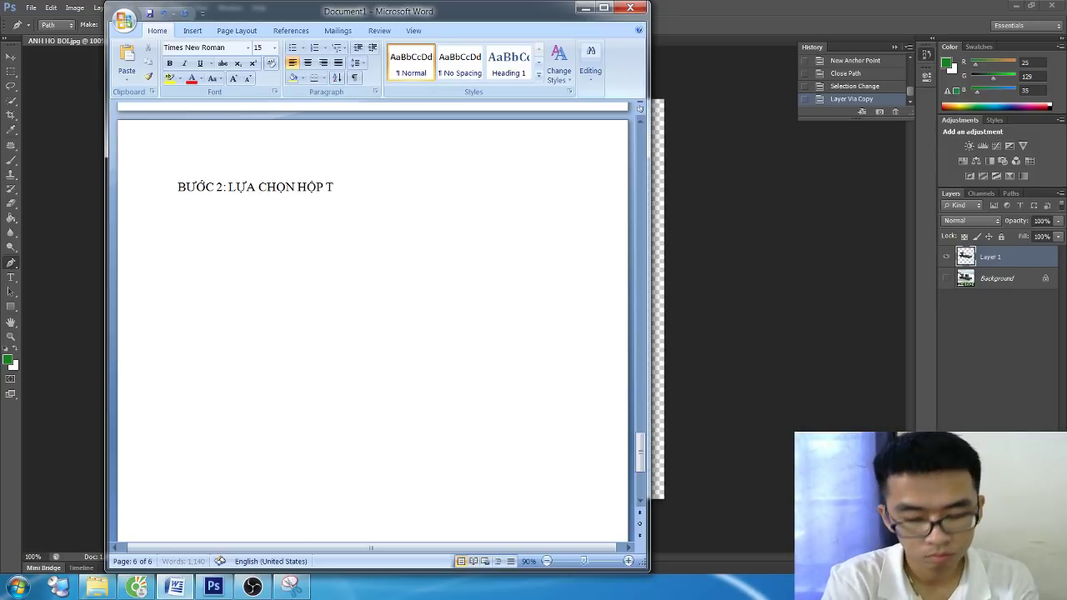
pyautogui.write('HOẠI QUẢN')
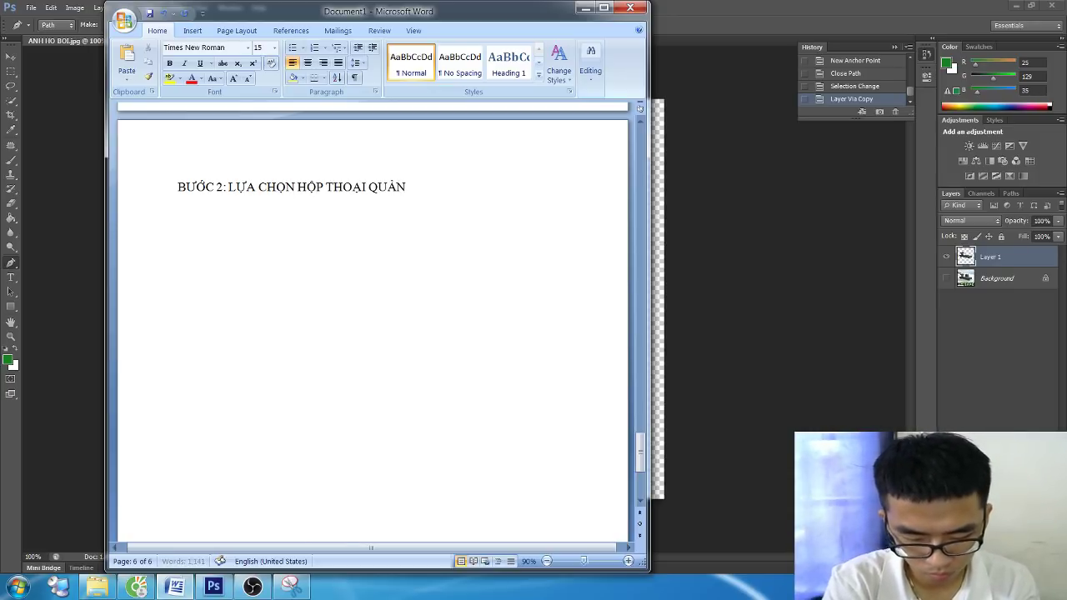
pyautogui.write(' LÝ KÍC')
pyautogui.press('BackSpace')
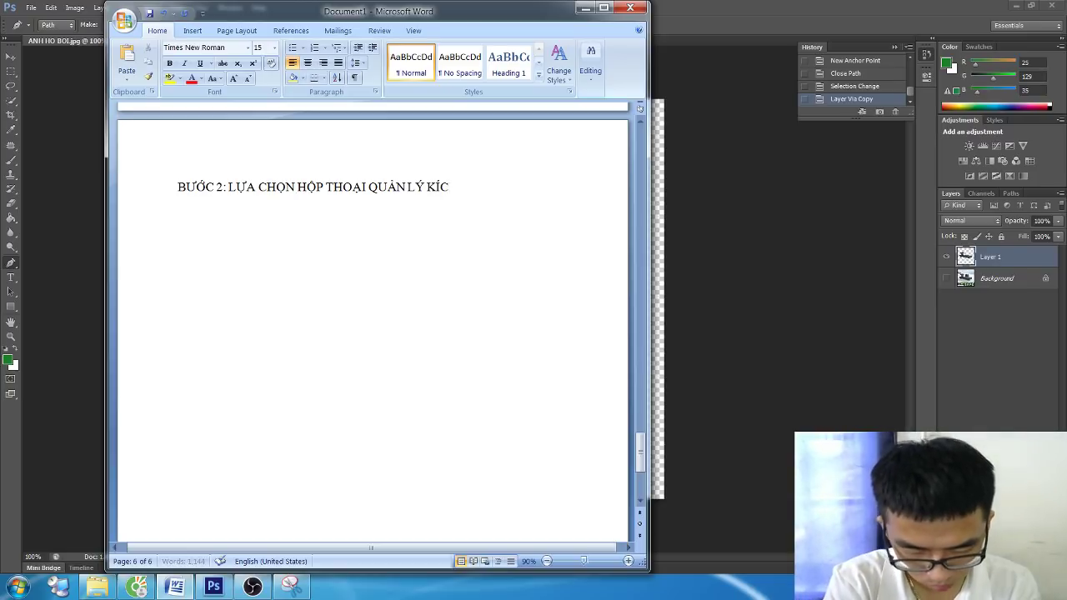
pyautogui.write('ÍCH THU')
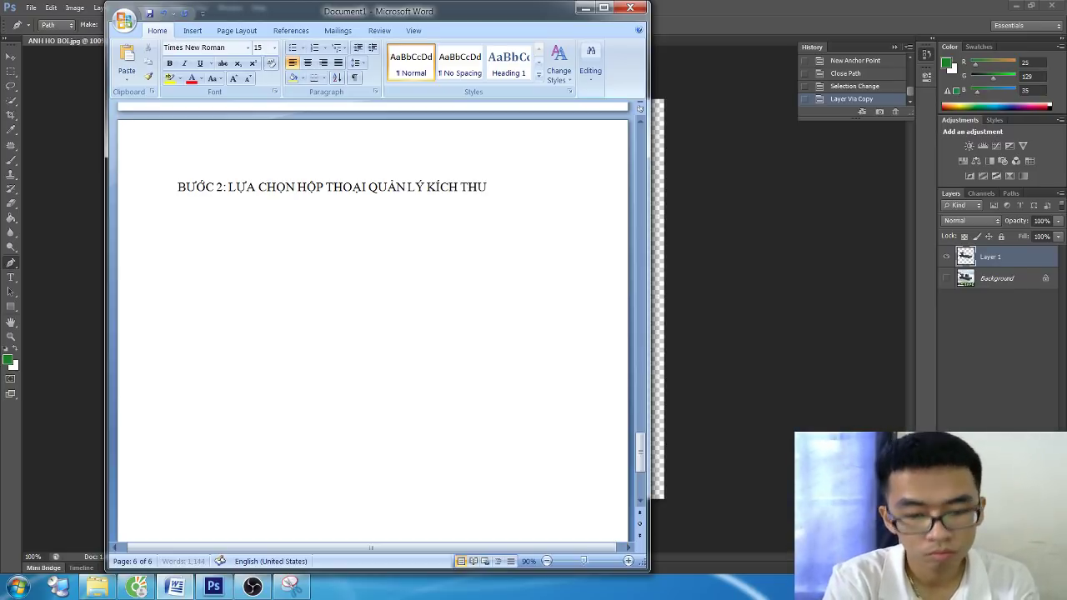
pyautogui.press('BackSpace')
pyautogui.write('ƯỚC BẰN')
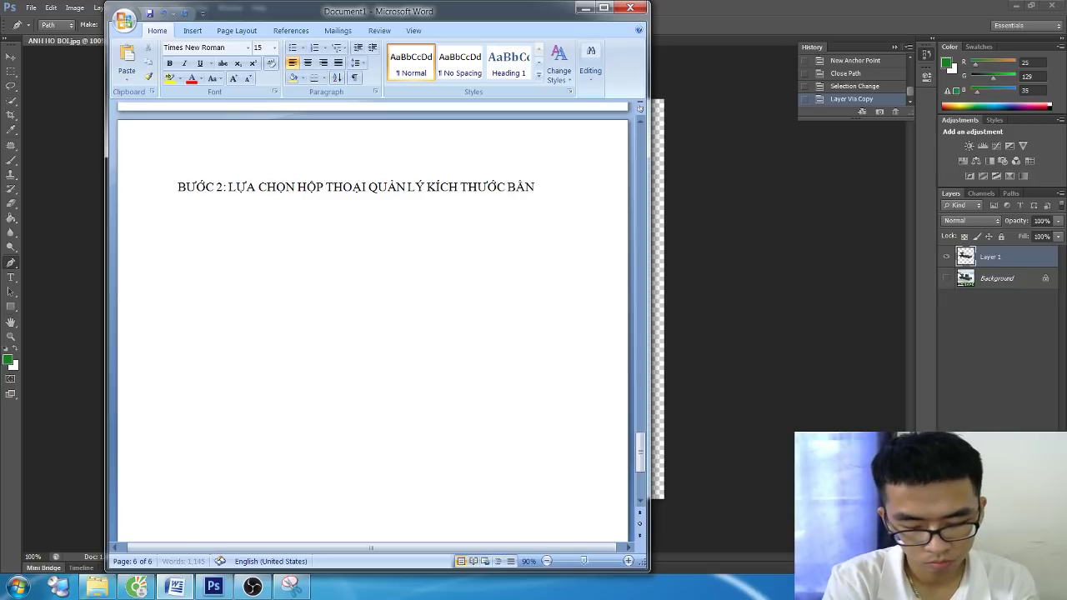
pyautogui.write('G CÁCH : MENU')
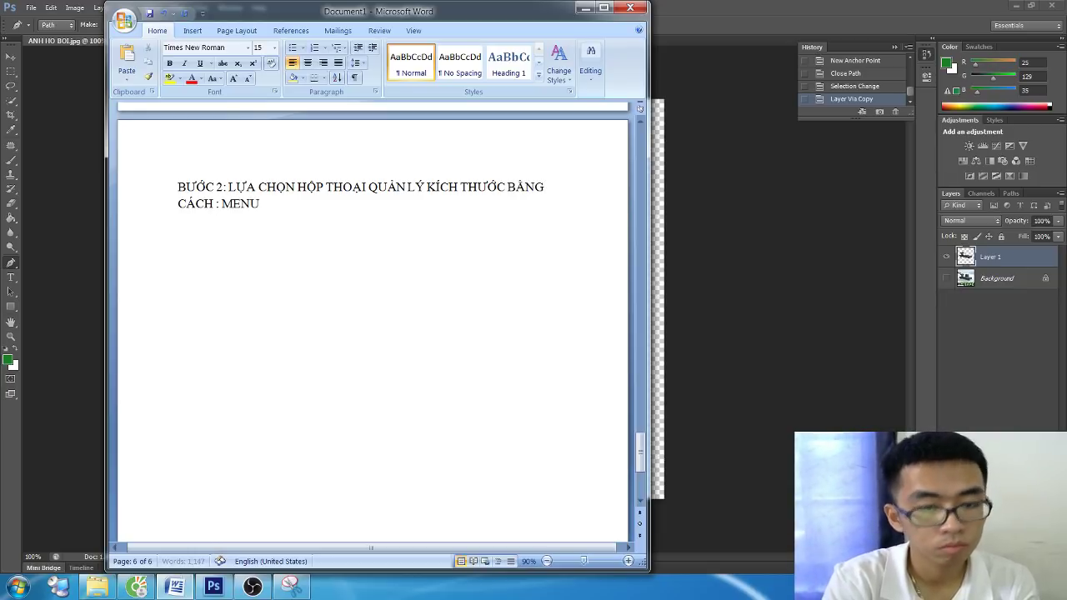
pyautogui.write('-> IMAGE')
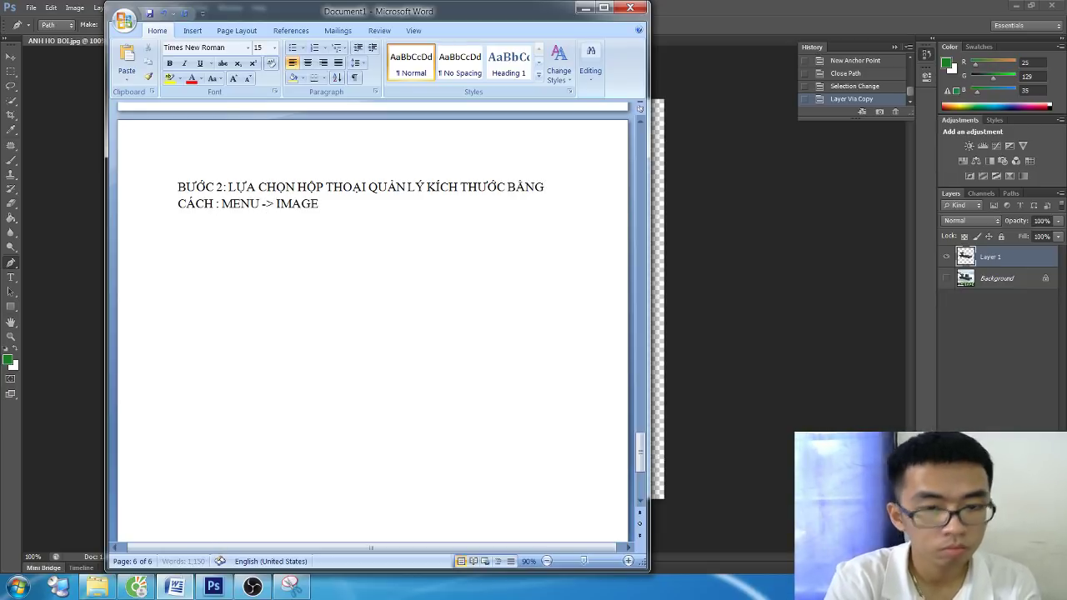
pyautogui.write(' ->')
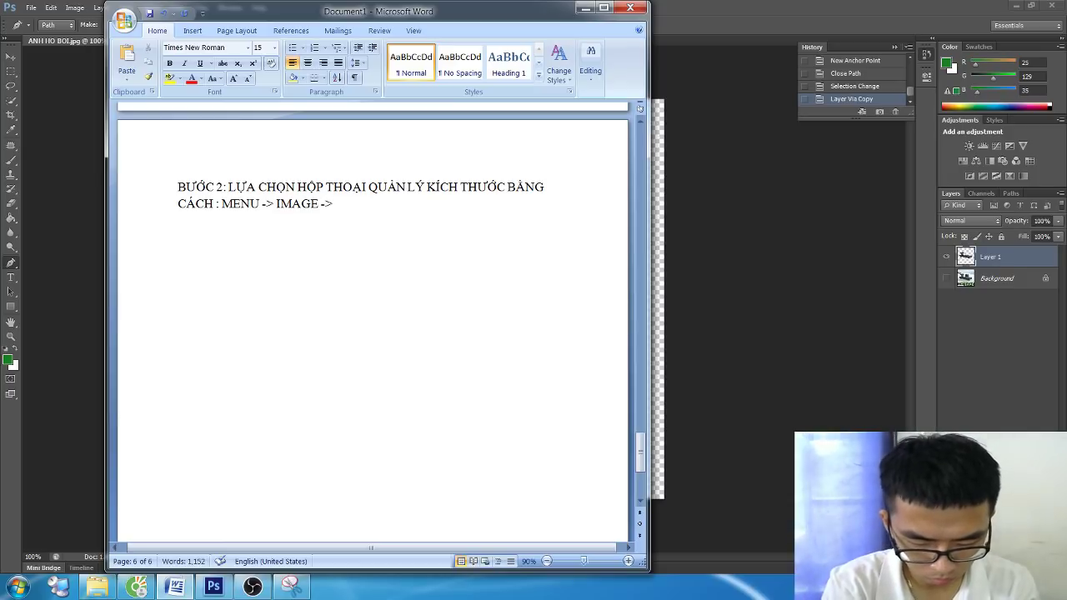
pyautogui.write(' IMAGE SIZE')
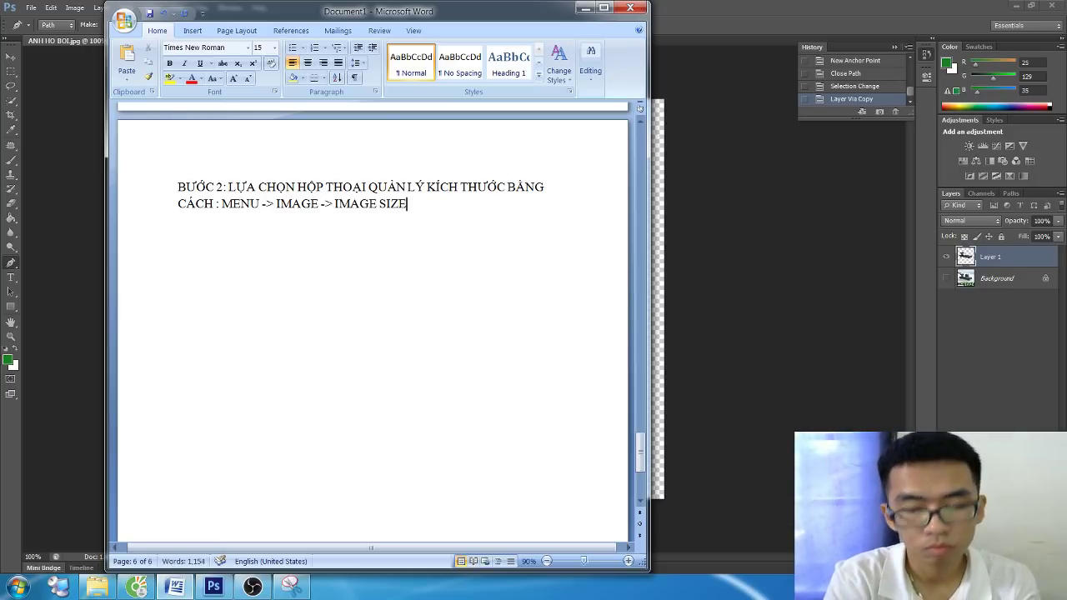
pyautogui.write(' (')
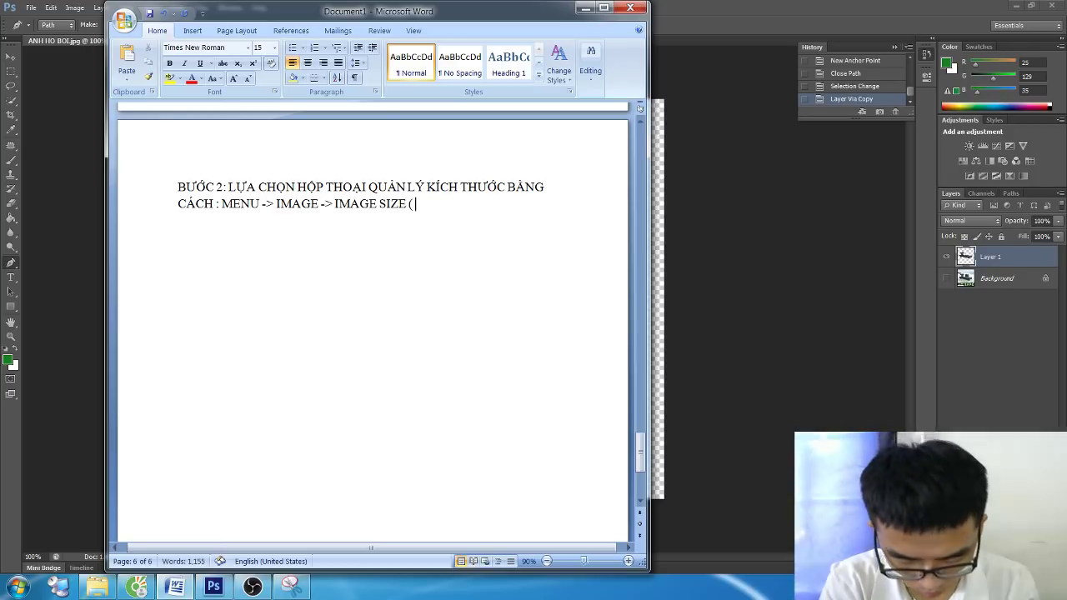
pyautogui.write(' CTRAL ALT')
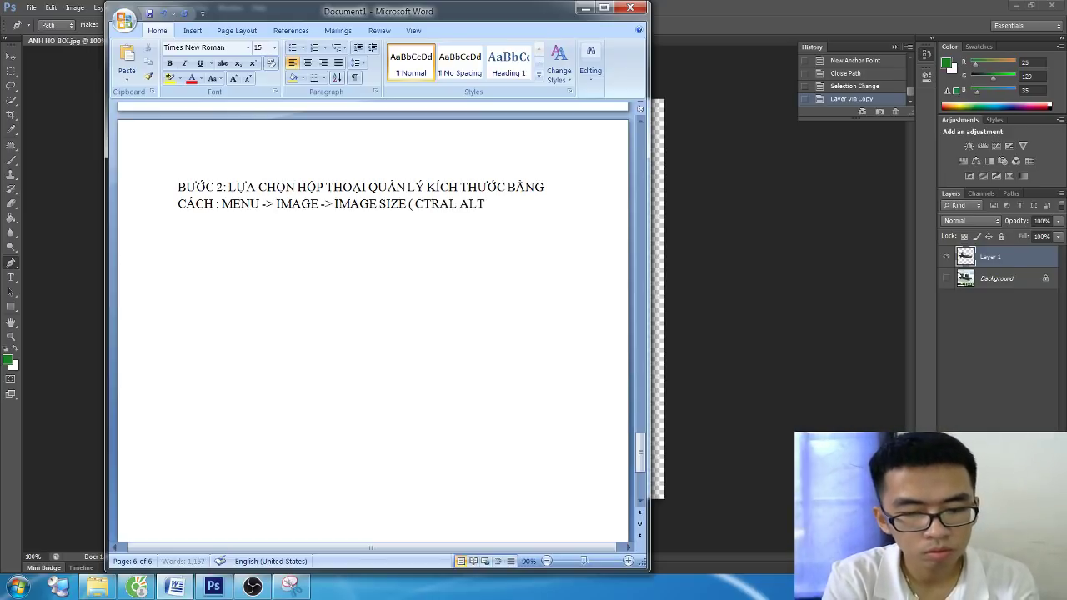
pyautogui.write(' + I')
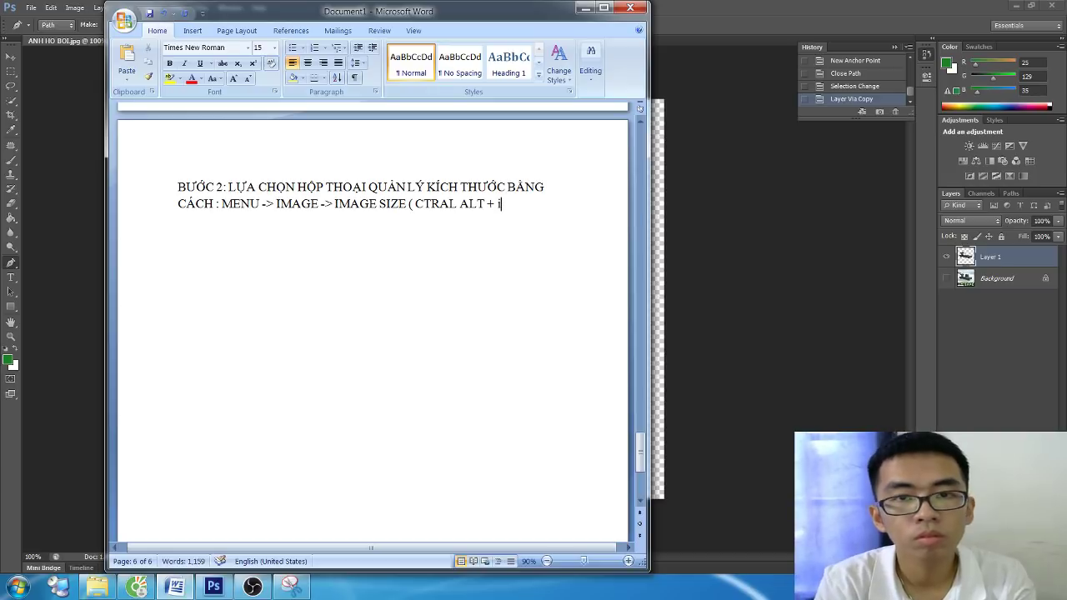
pyautogui.write(' )')
pyautogui.press('Left')
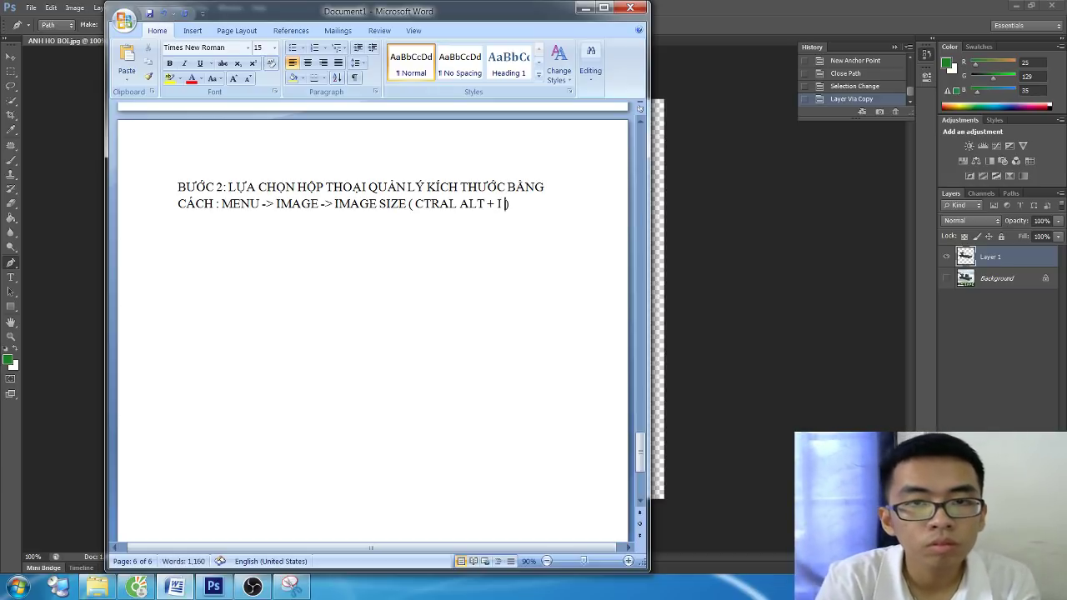
pyautogui.write('+')
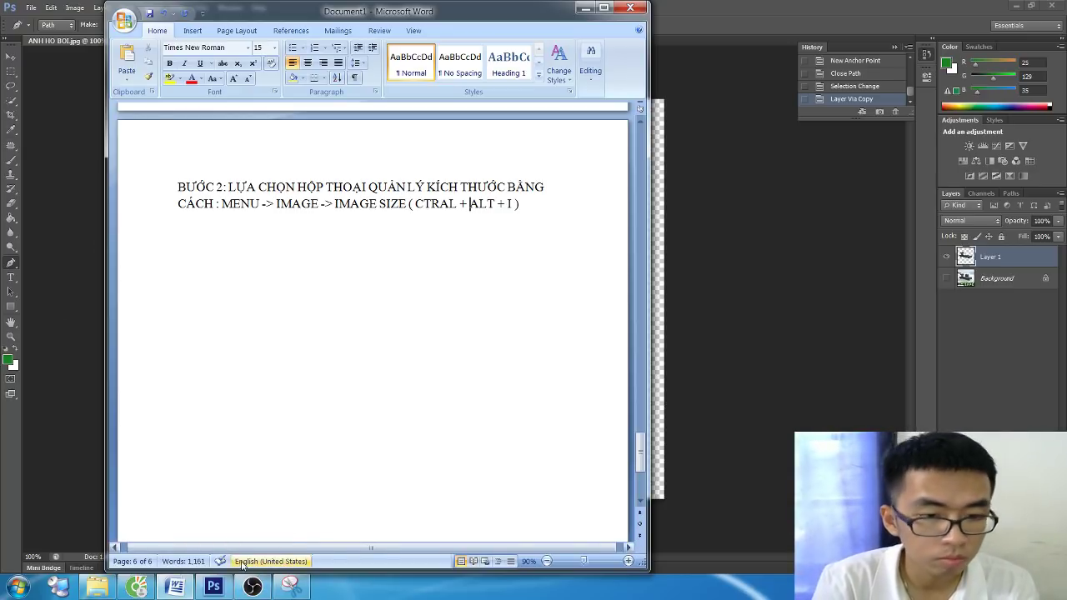
pyautogui.click(213, 587)
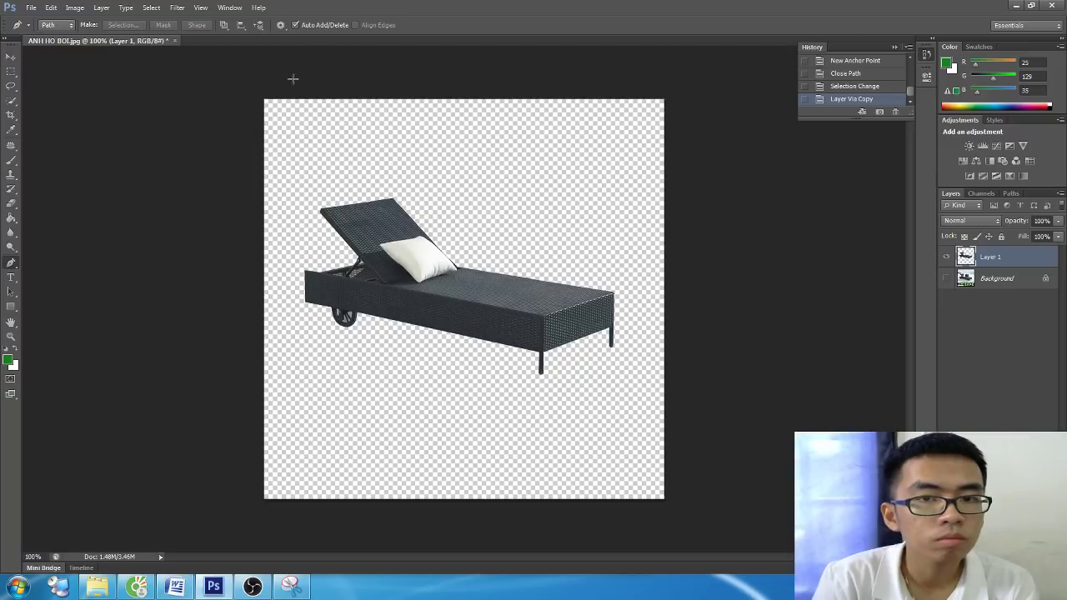
# Check the chair's 720 × 720 pixel size in Photoshop's Image Size dialog, then return to Word
pyautogui.click(31, 7)
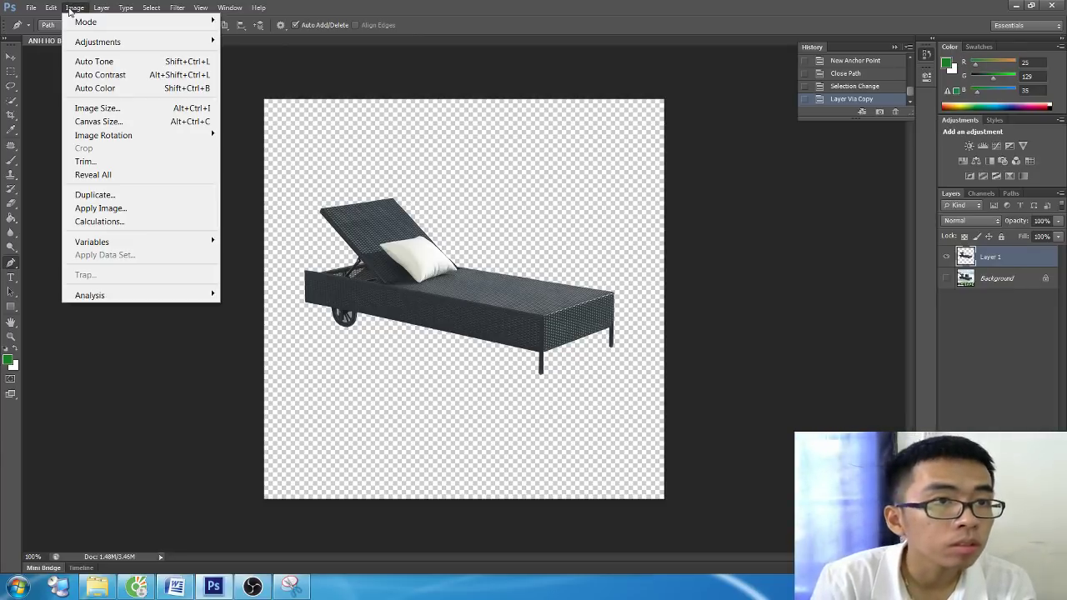
pyautogui.click(98, 107)
pyautogui.hotkey('alt', 'Tab')
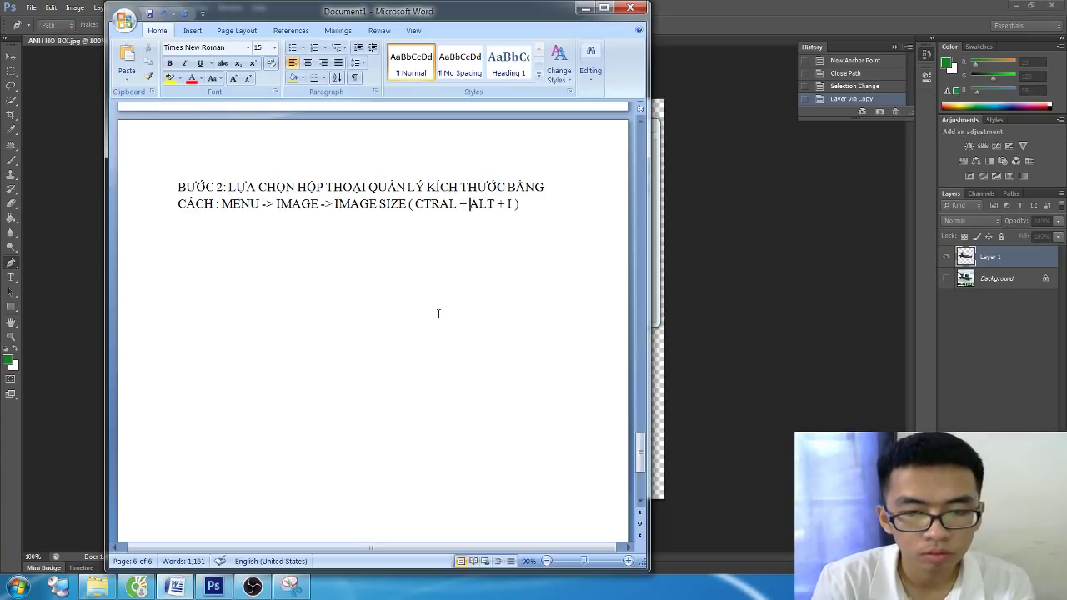
pyautogui.press('alt')
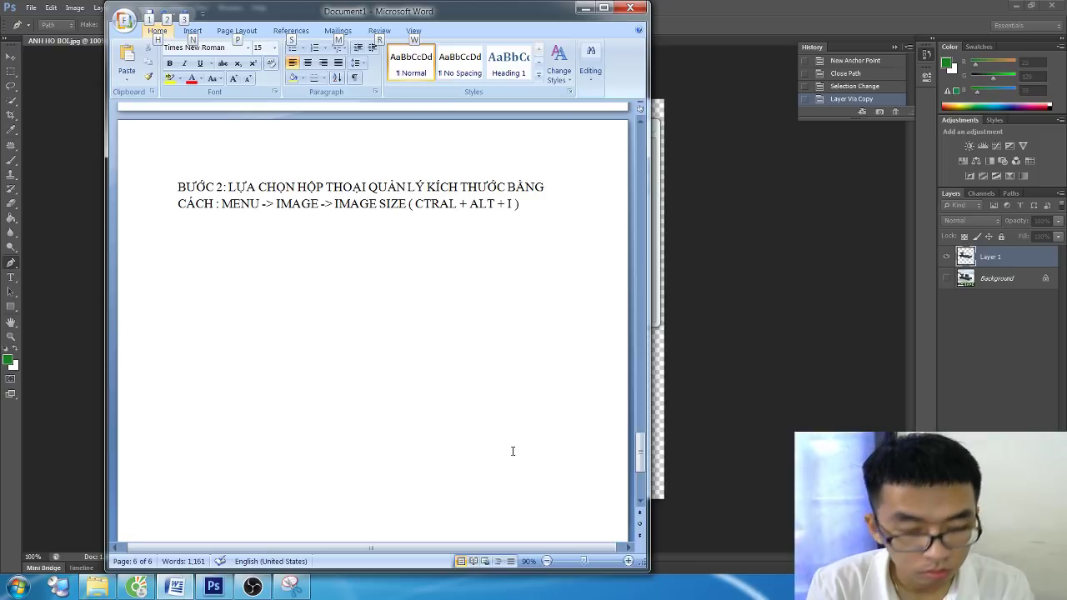
pyautogui.click(211, 588)
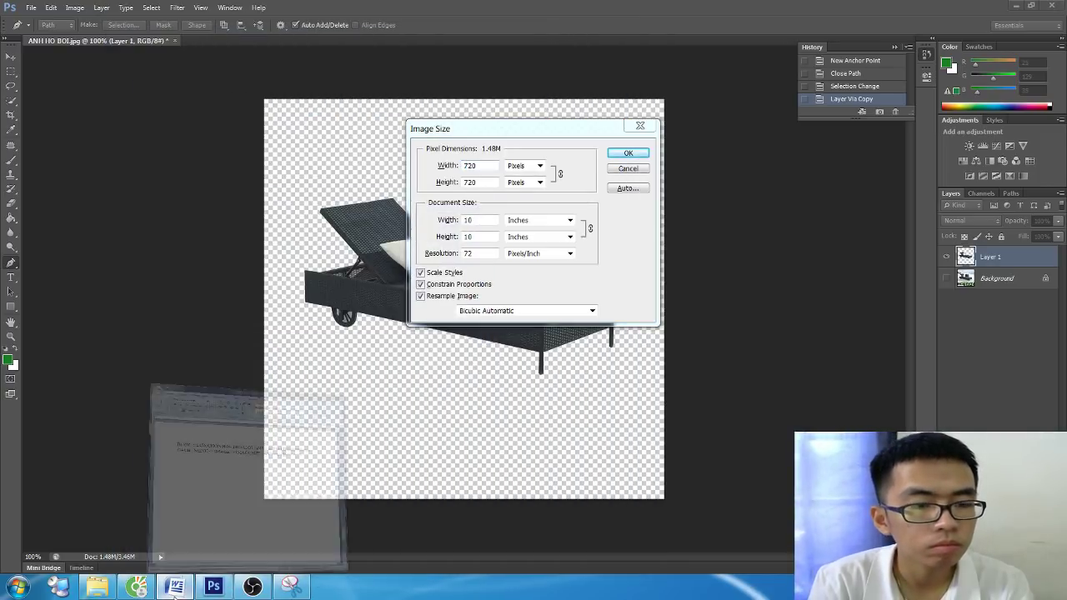
pyautogui.click(175, 589)
# Add BƯỚC 3 on entering the desired width, height and resolution, ending 'CLICK OK', then return to Photoshop
pyautogui.press('Return')
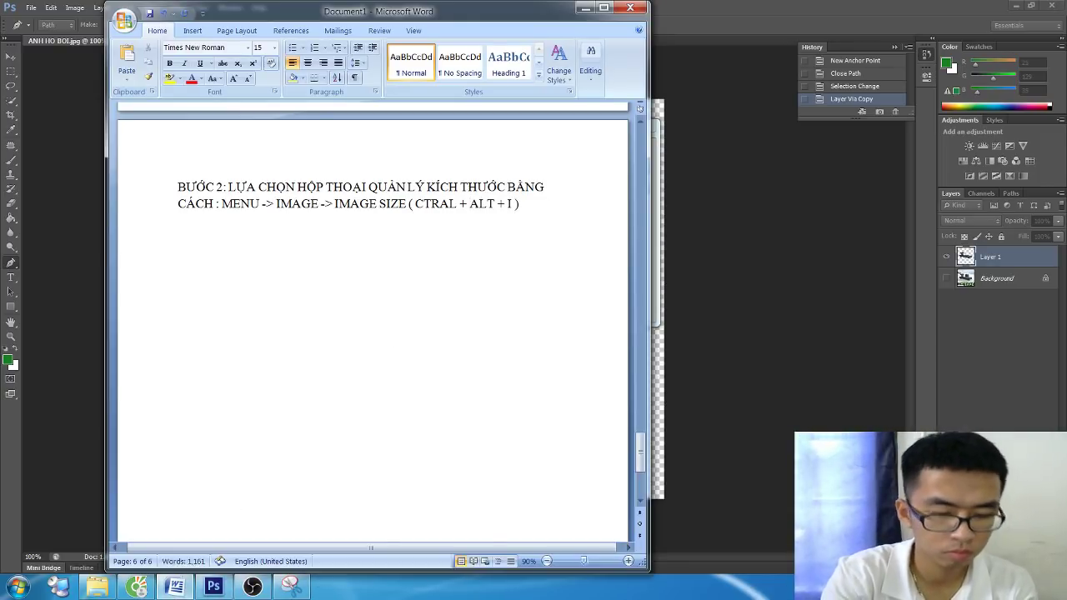
pyautogui.write('BƯỚ')
pyautogui.write(': DIE')
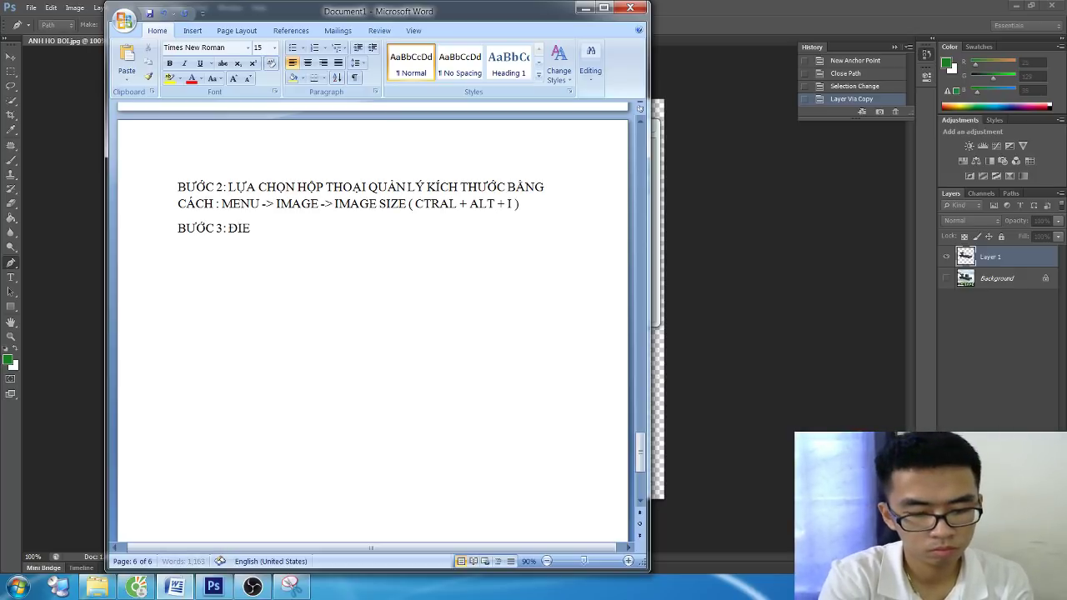
pyautogui.write('ỈNH')
pyautogui.write(' THƯỚ')
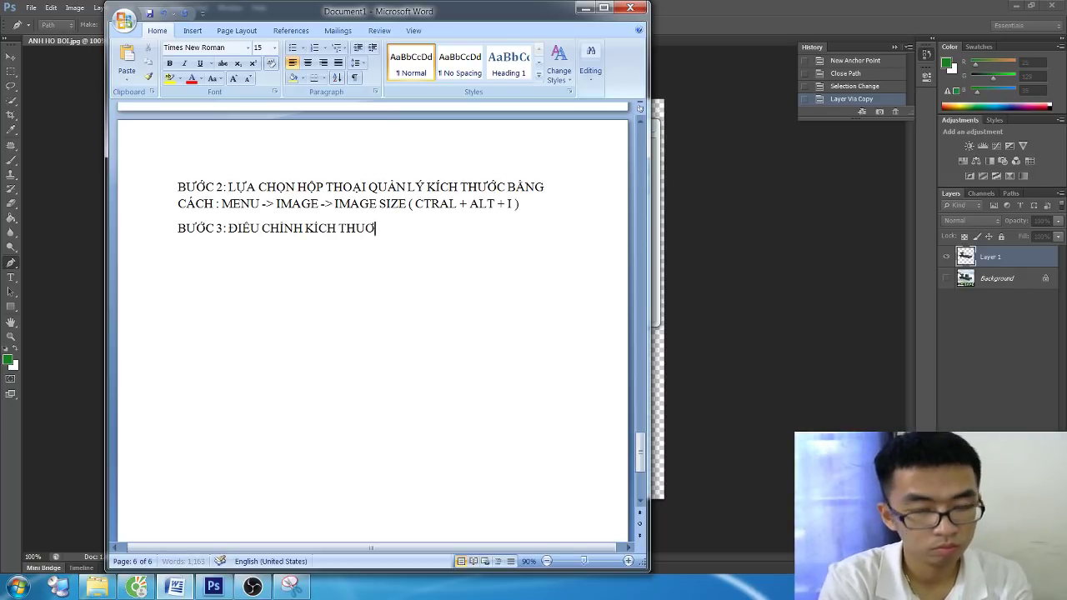
pyautogui.write('C HÌNH ẢNH BẰN')
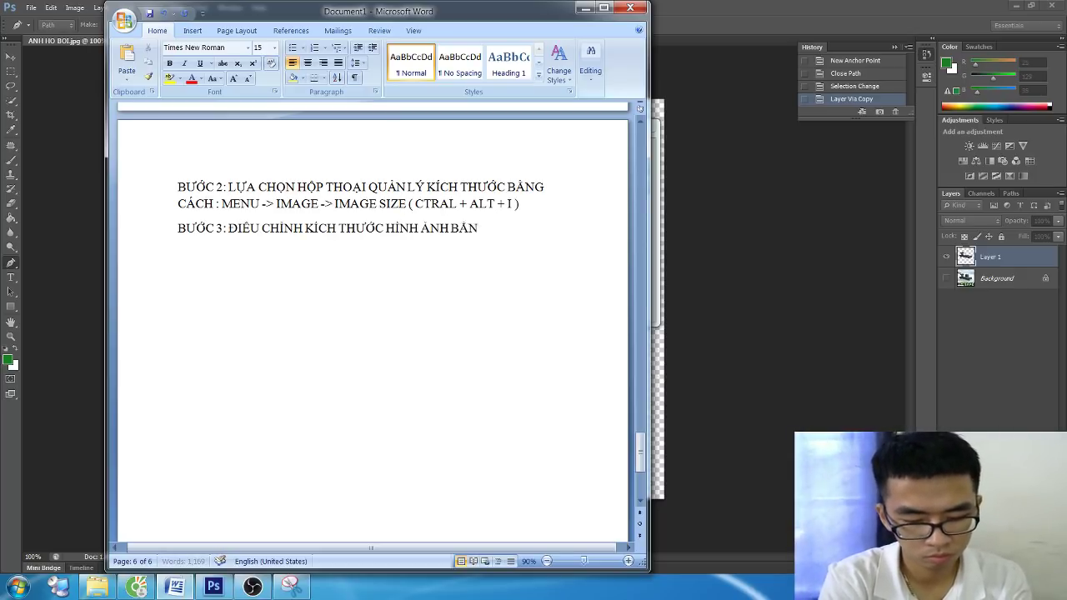
pyautogui.write('G CÁCH :')
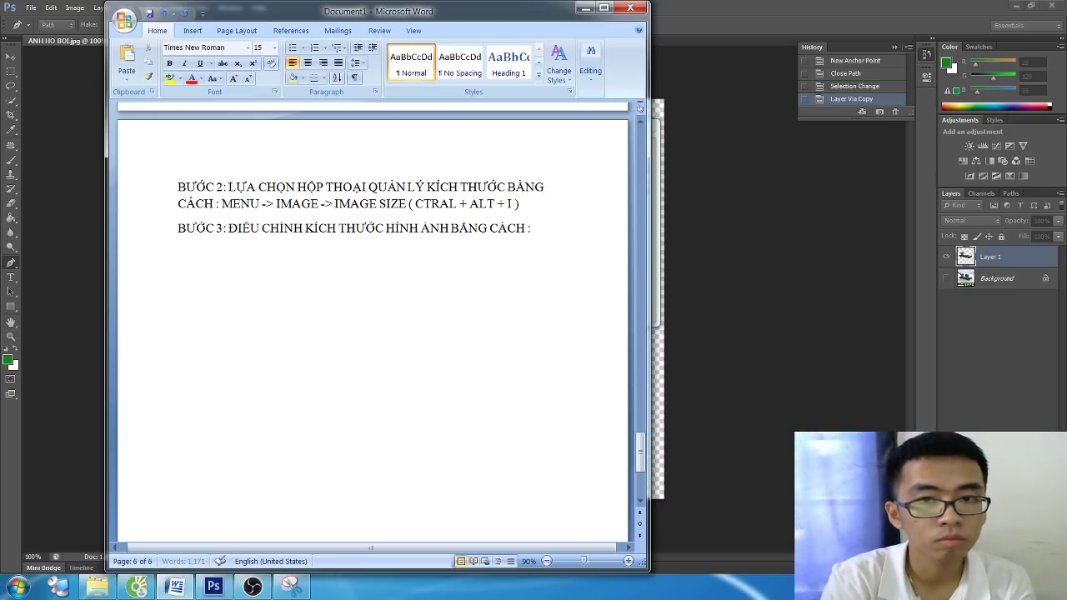
pyautogui.write(' NHẬP THONG SỐ')
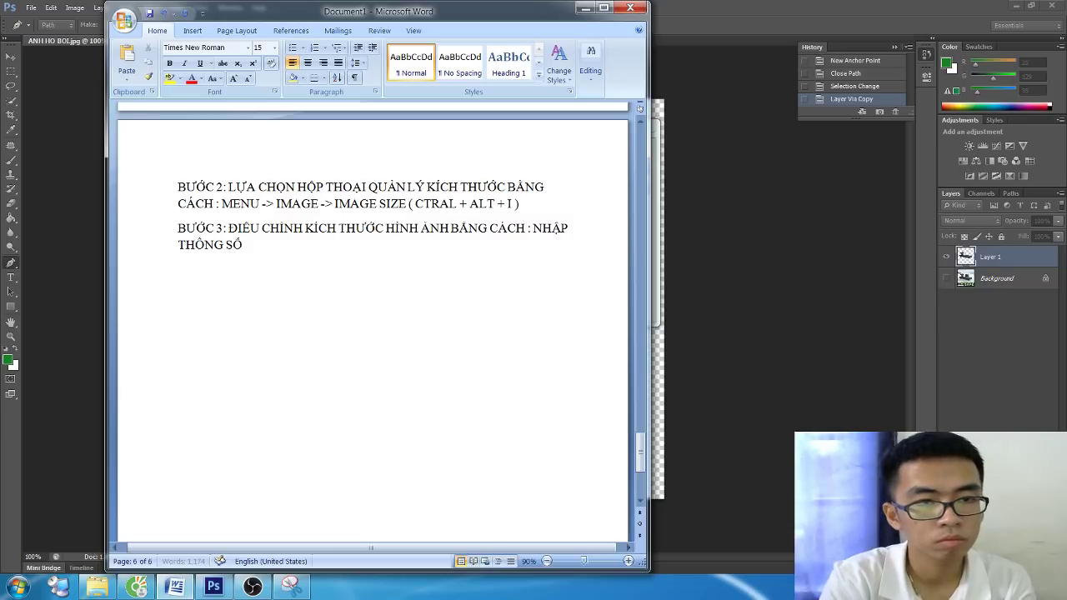
pyautogui.write(' KI')
pyautogui.write('ƯỚC')
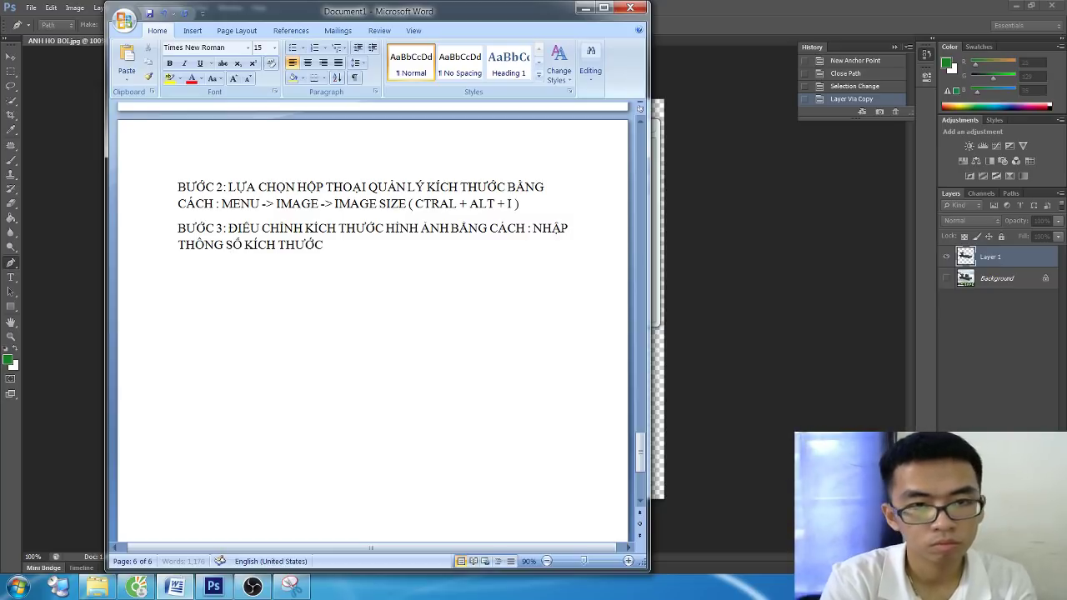
pyautogui.write(' CHIE')
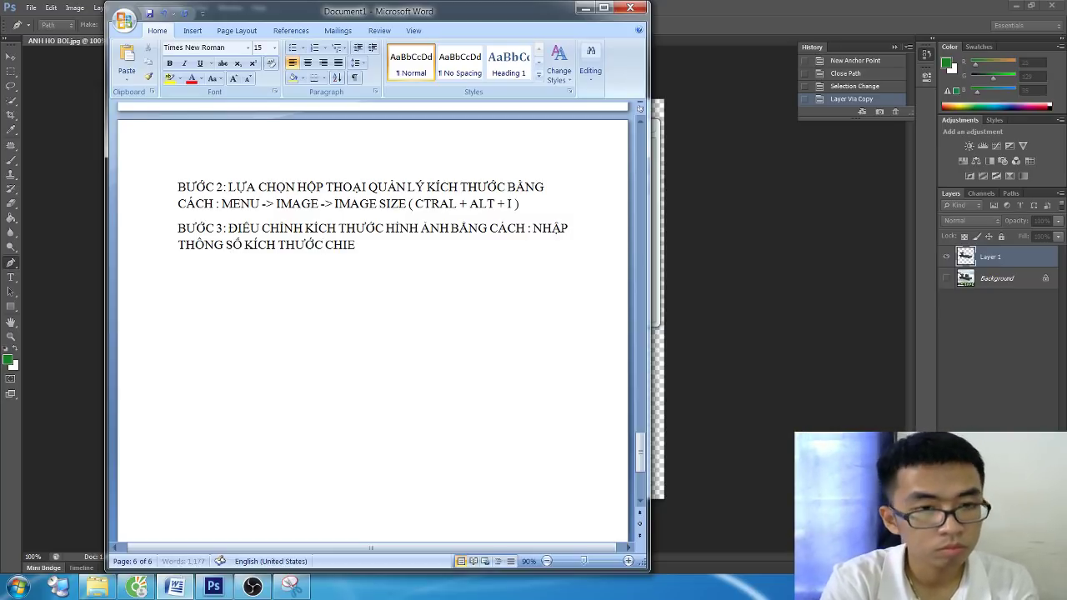
pyautogui.press('BackSpace')
pyautogui.write('ỀU RỘNG, CHIỀU DÀI, VÀ MẬT ĐỘ')
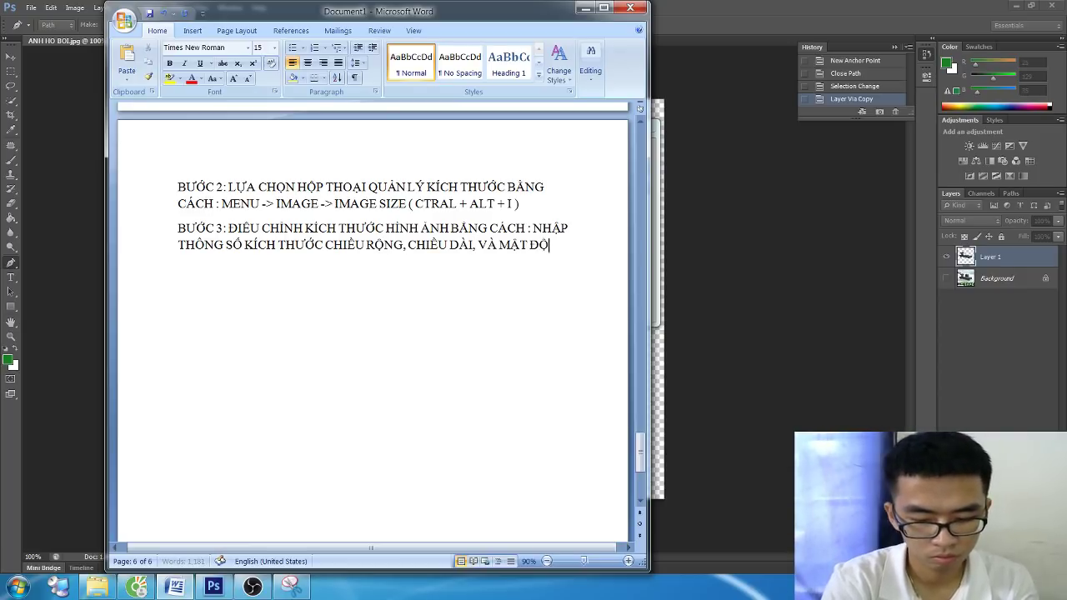
pyautogui.write(' ĐIEỂM')
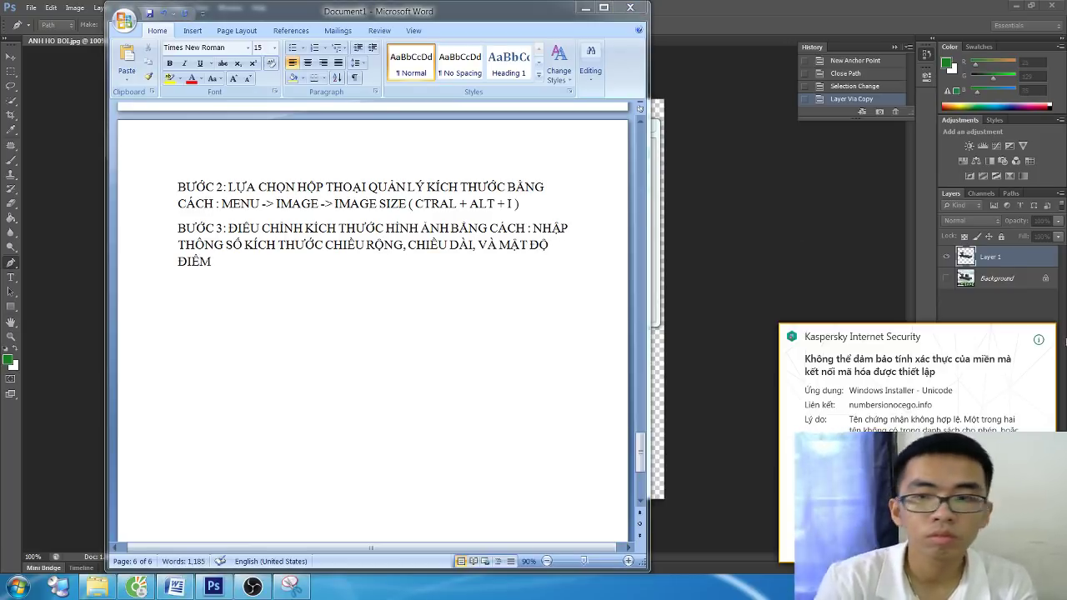
pyautogui.press('Return')
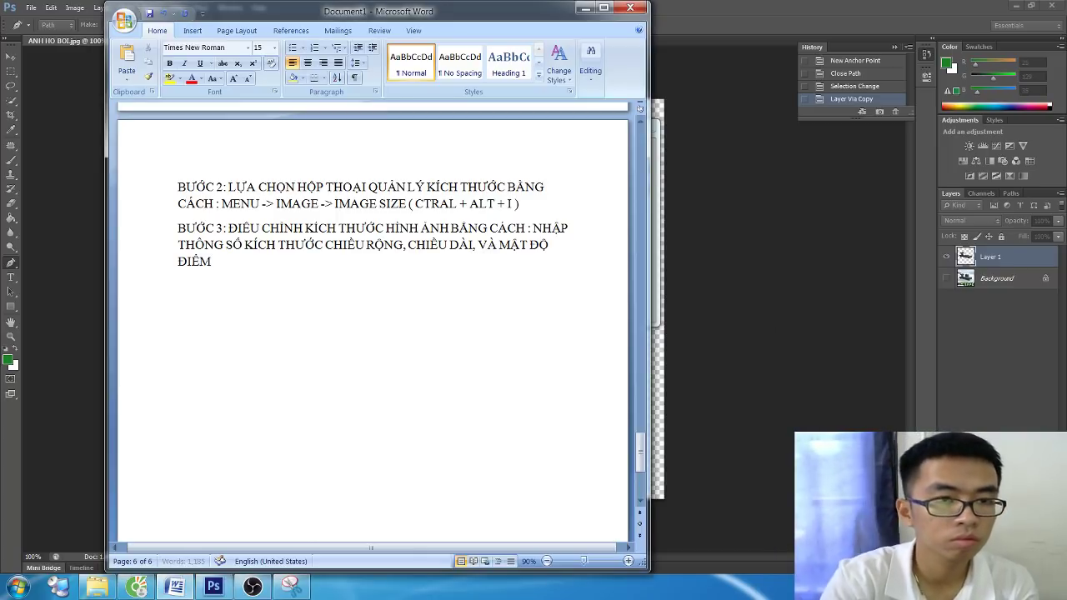
pyautogui.press('BackSpace')
pyautogui.write('ẢH MANH')
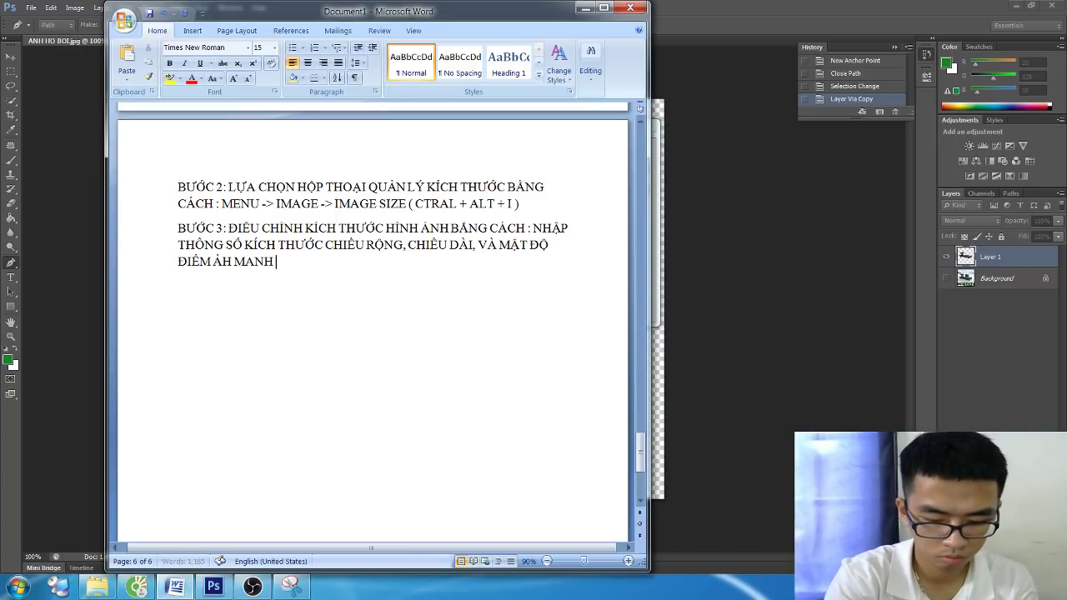
pyautogui.write(' MÀ BJAN MONG')
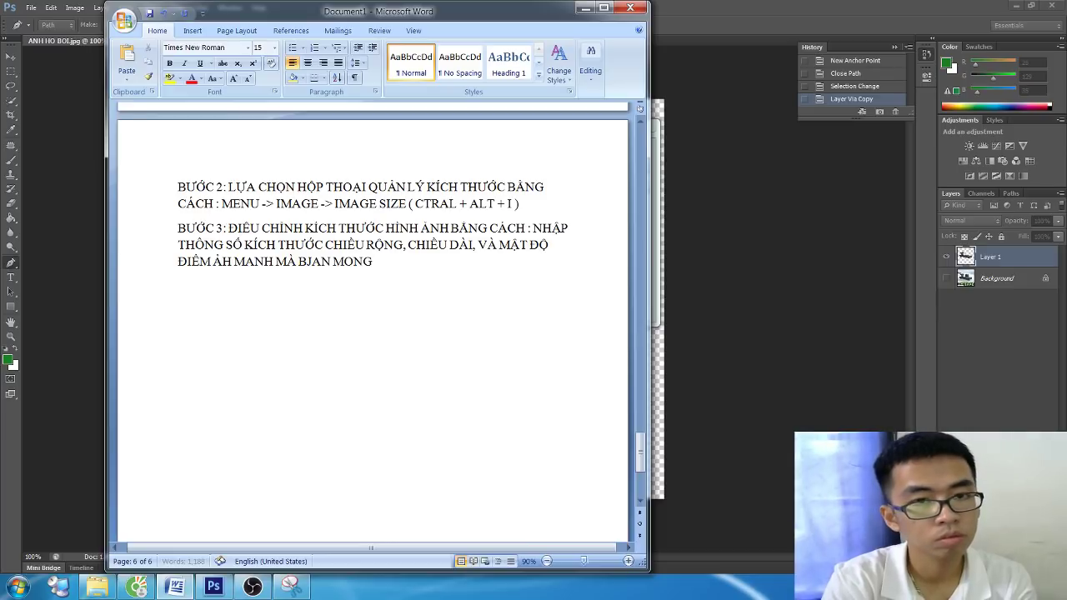
pyautogui.write(' MUÔNS')
pyautogui.write(' ->')
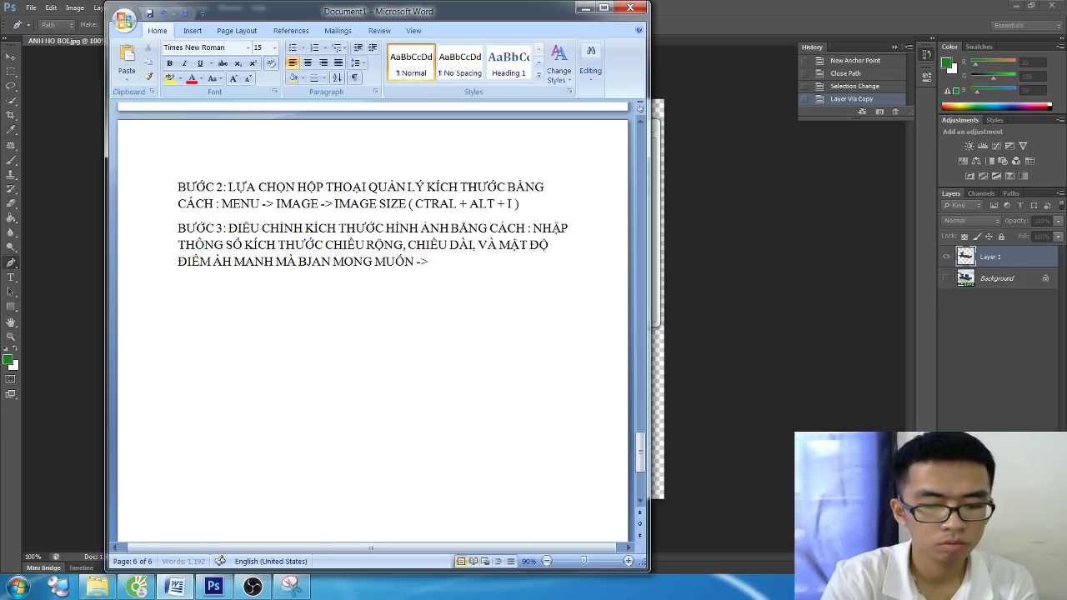
pyautogui.write(' CLIC')
pyautogui.press('BackSpace')
pyautogui.write('K OK')
pyautogui.hotkey('alt', 'Tab')
pyautogui.hotkey('ctrl', 'alt', 'i')
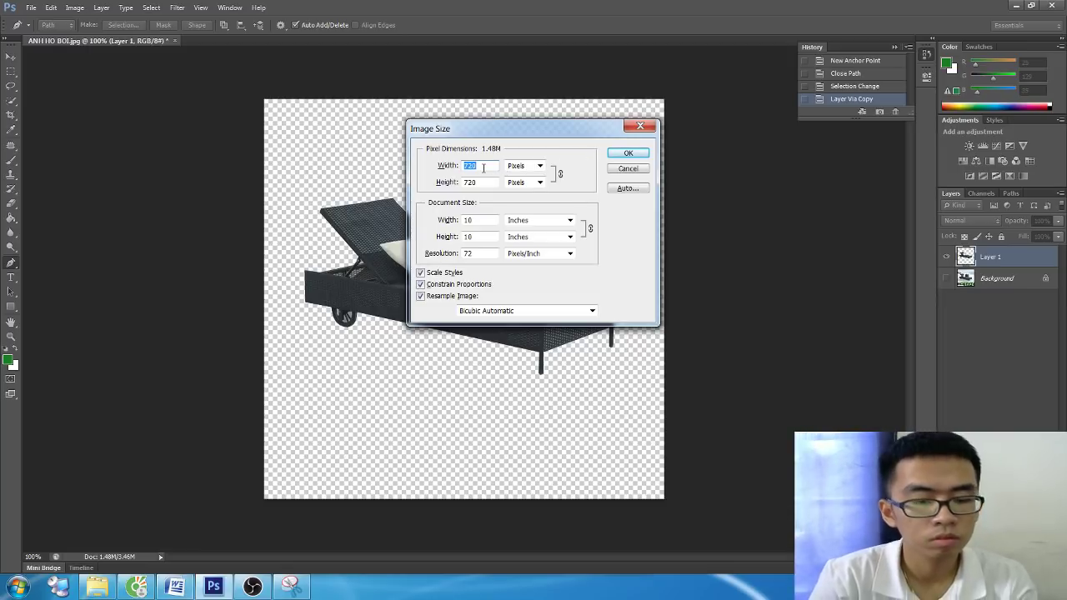
pyautogui.moveTo(482, 166)
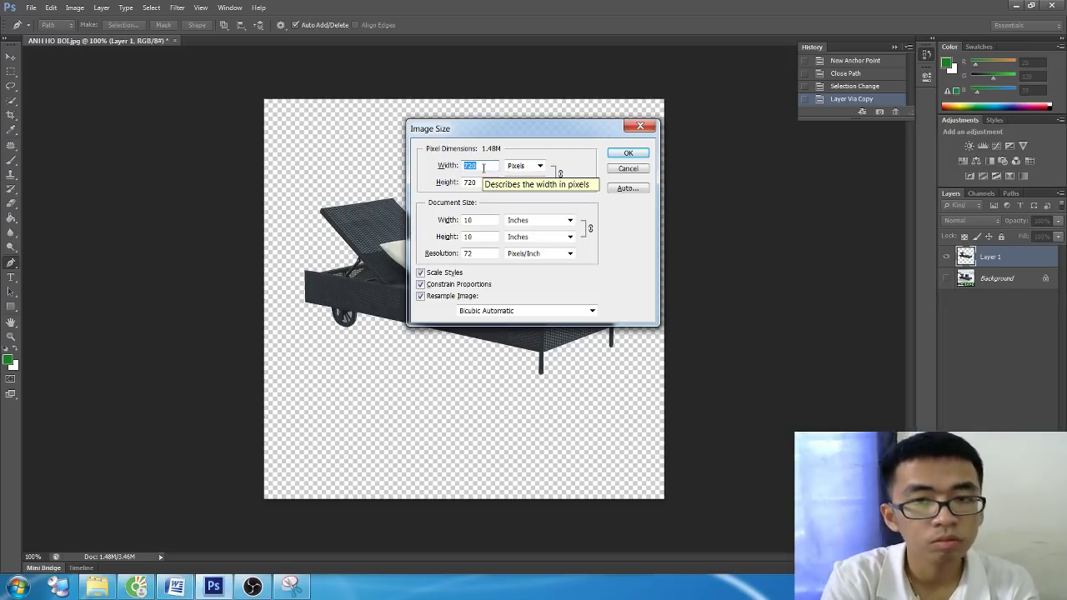
# Enlarge the chair image to 1080 pixels wide in Image Size
pyautogui.write('1080')
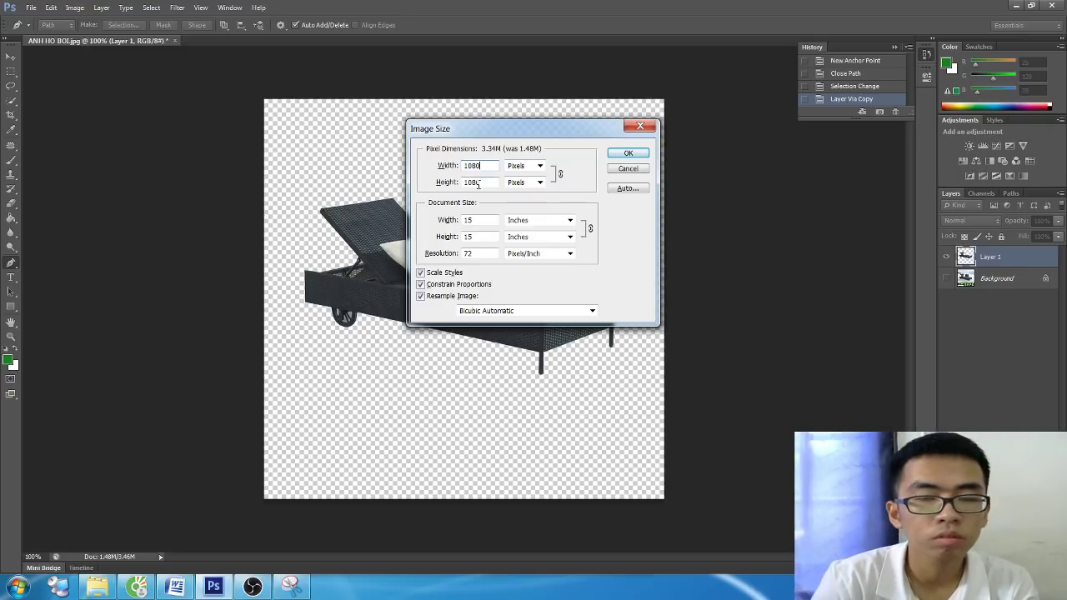
pyautogui.click(627, 151)
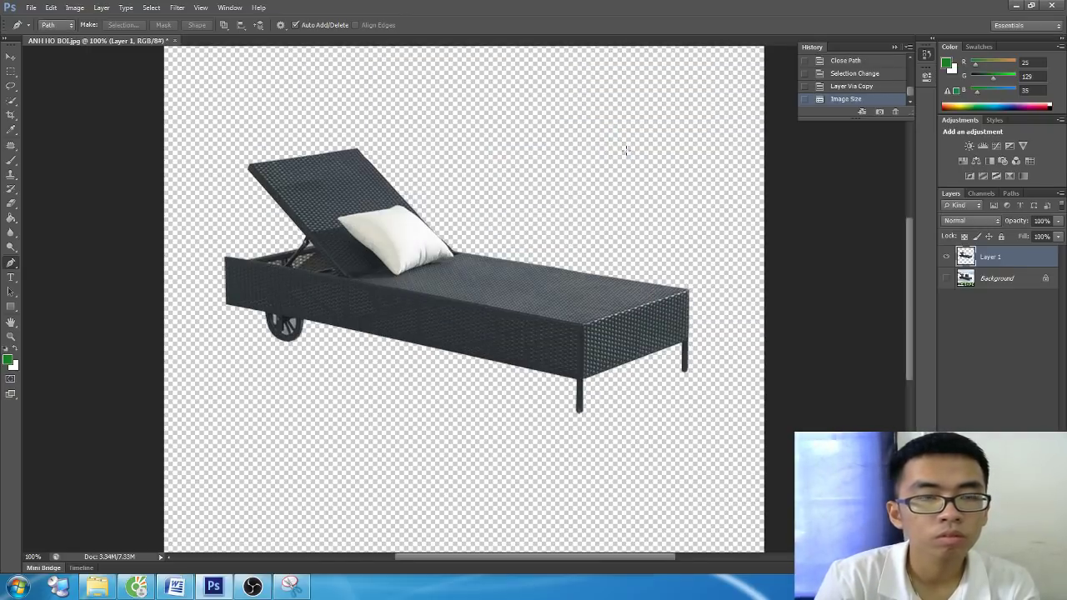
pyautogui.scroll(1, 582, 205)
pyautogui.scroll(1, 582, 205)
pyautogui.scroll(-1, 580, 209)
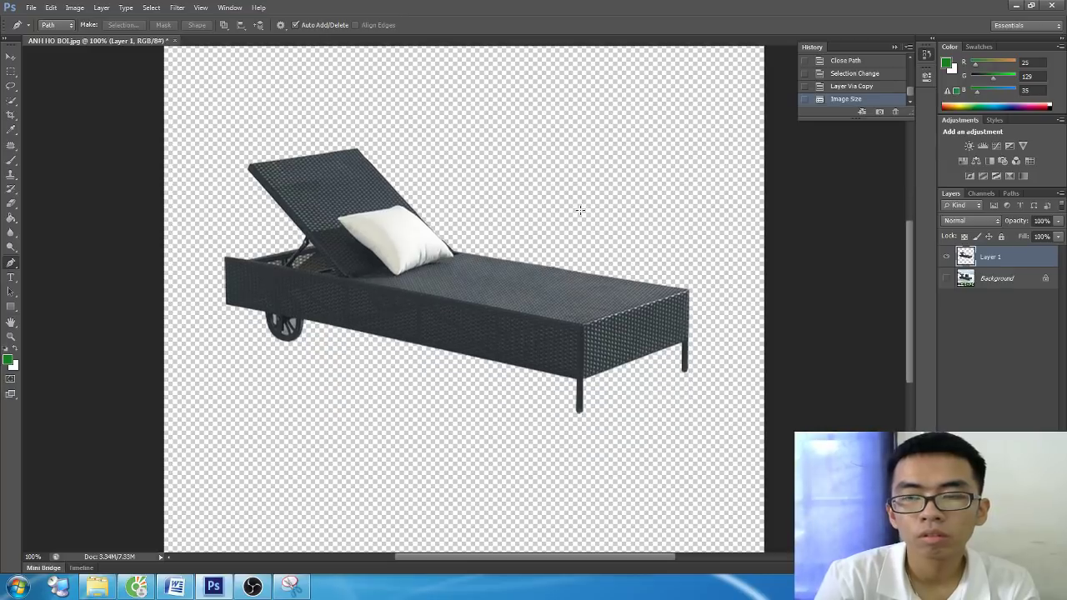
pyautogui.scroll(-2, 579, 210)
pyautogui.scroll(1, 579, 210)
# Shrink the image to 500 × 500 pixels through Image > Image Size
pyautogui.click(75, 7)
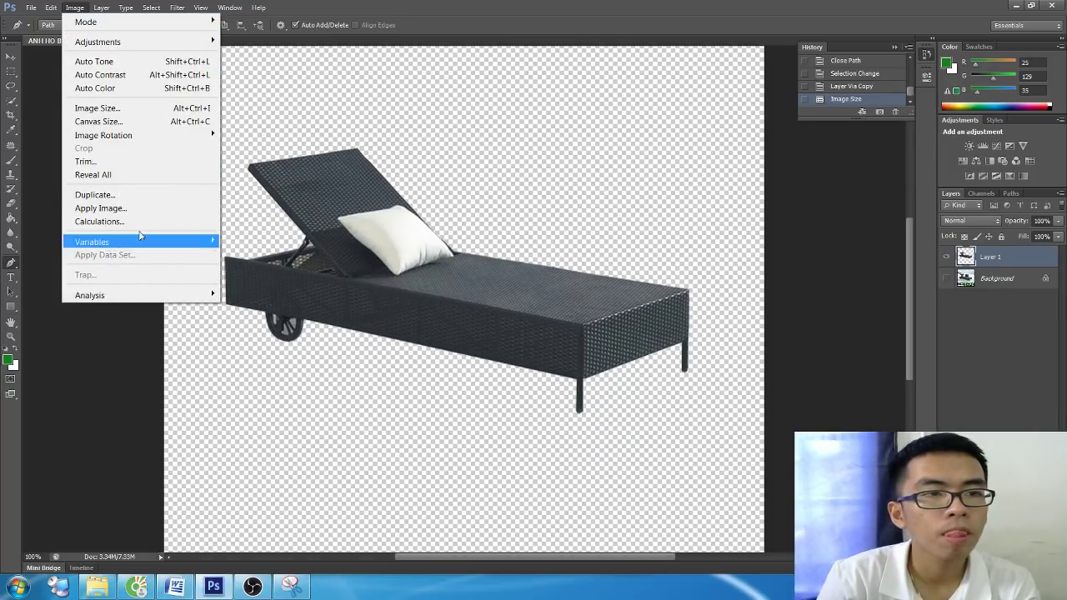
pyautogui.click(94, 108)
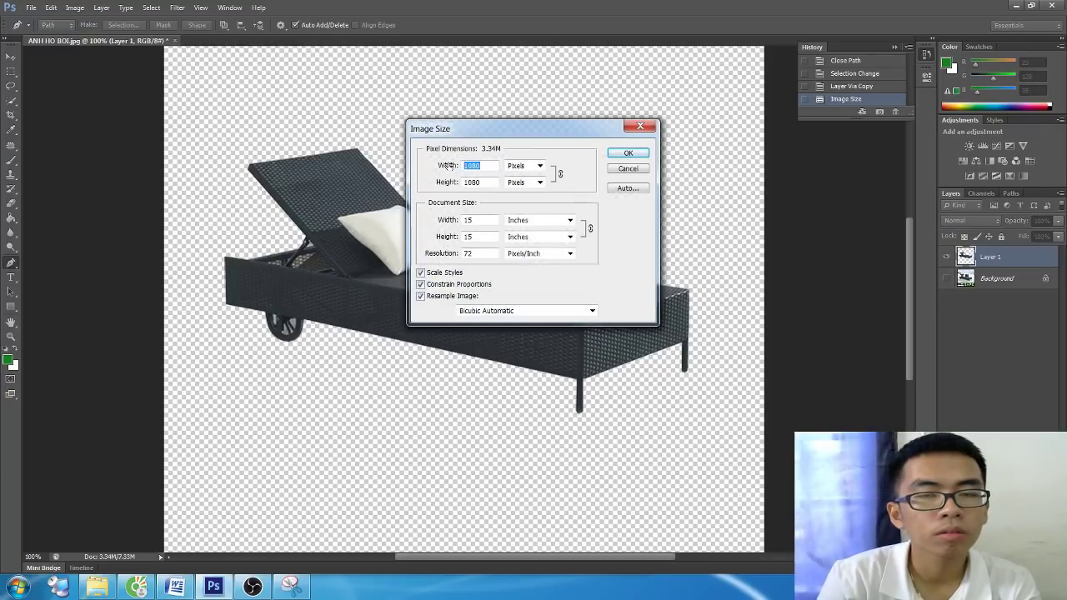
pyautogui.write('500')
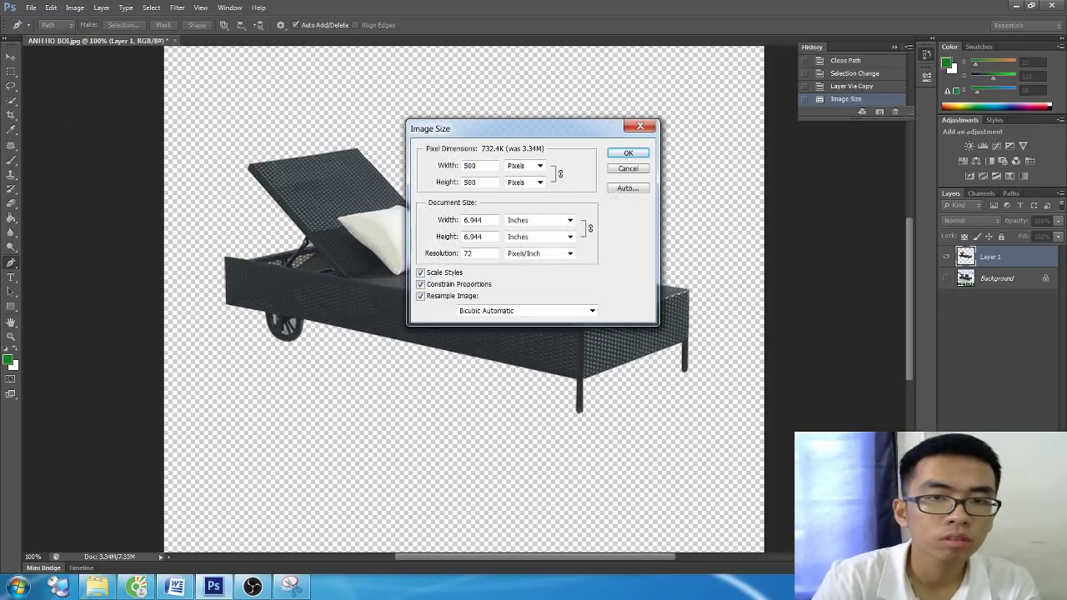
pyautogui.doubleClick(467, 181)
pyautogui.write('4')
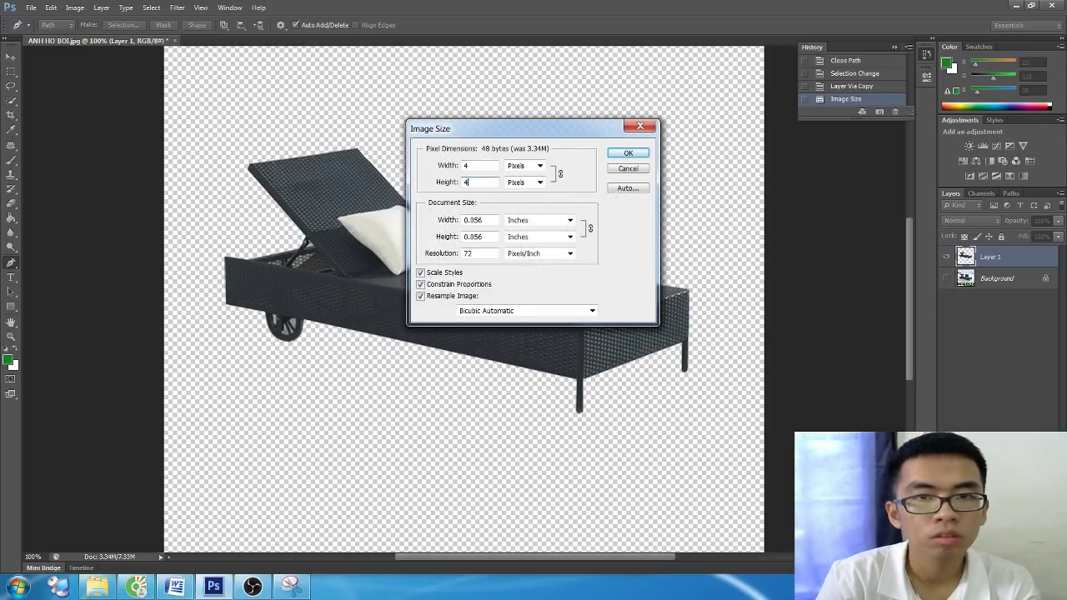
pyautogui.hotkey('ctrl', 'z')
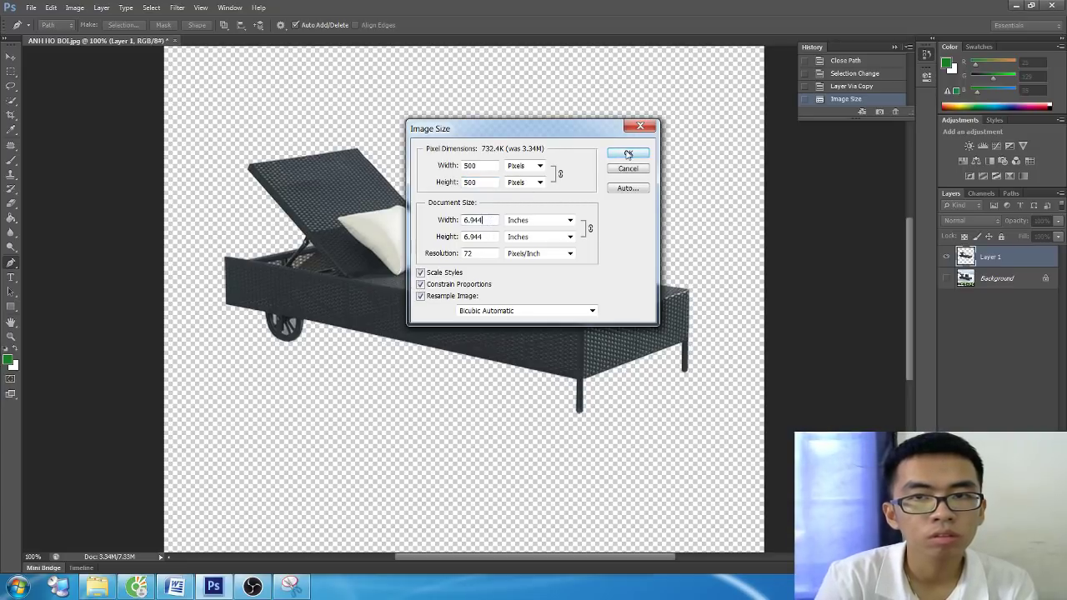
pyautogui.click(627, 153)
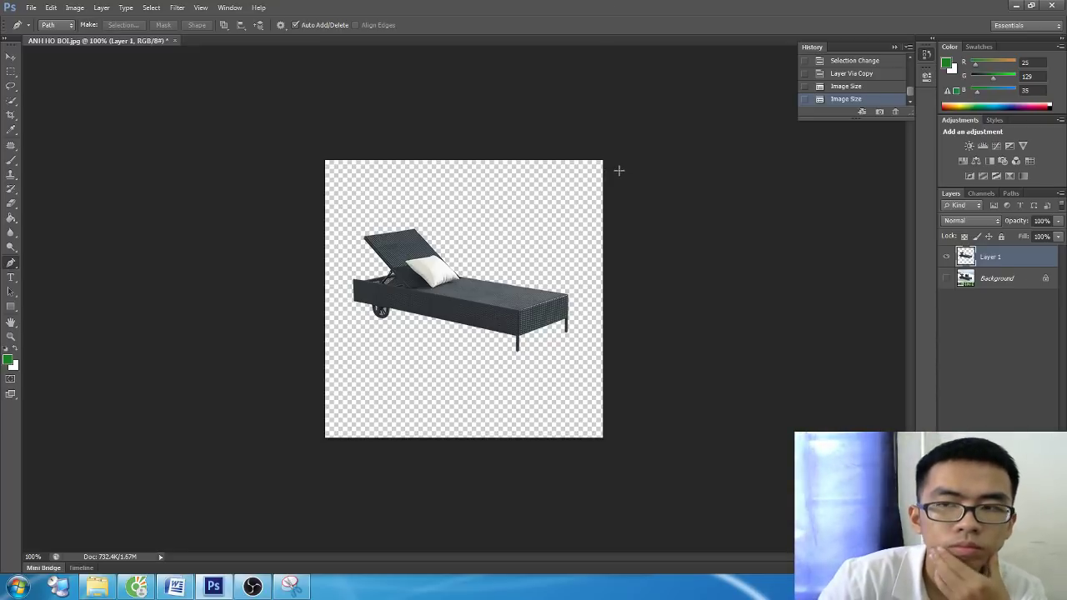
# Turn on the Background layer's visibility to reveal the terrace scene and banner behind the chair
pyautogui.click(946, 279)
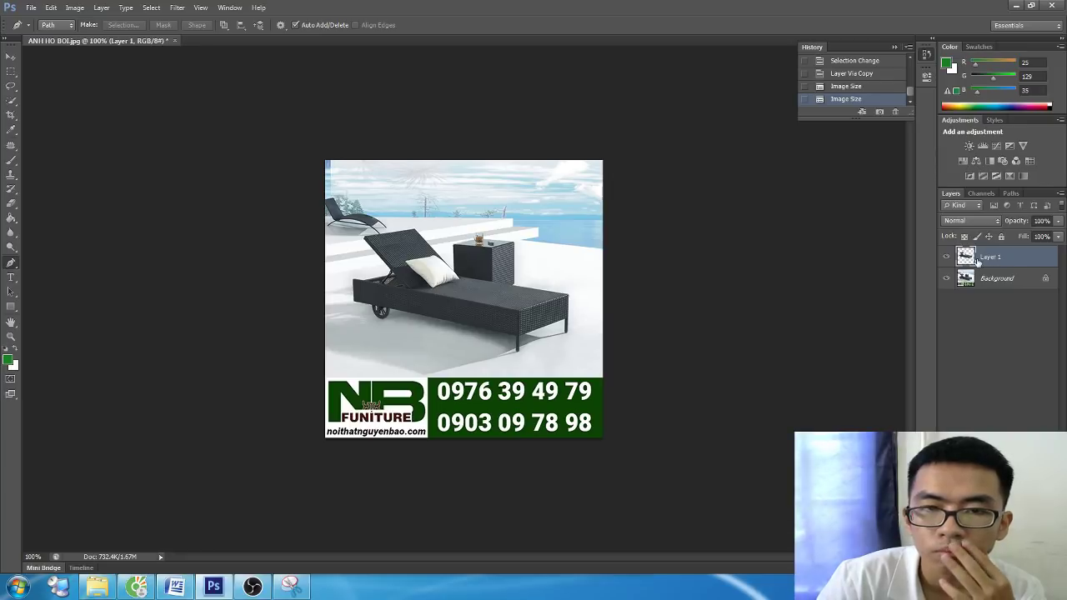
# Nudge the chair layer with Free Transform, then move it up and to the right
pyautogui.hotkey('ctrl', 't')
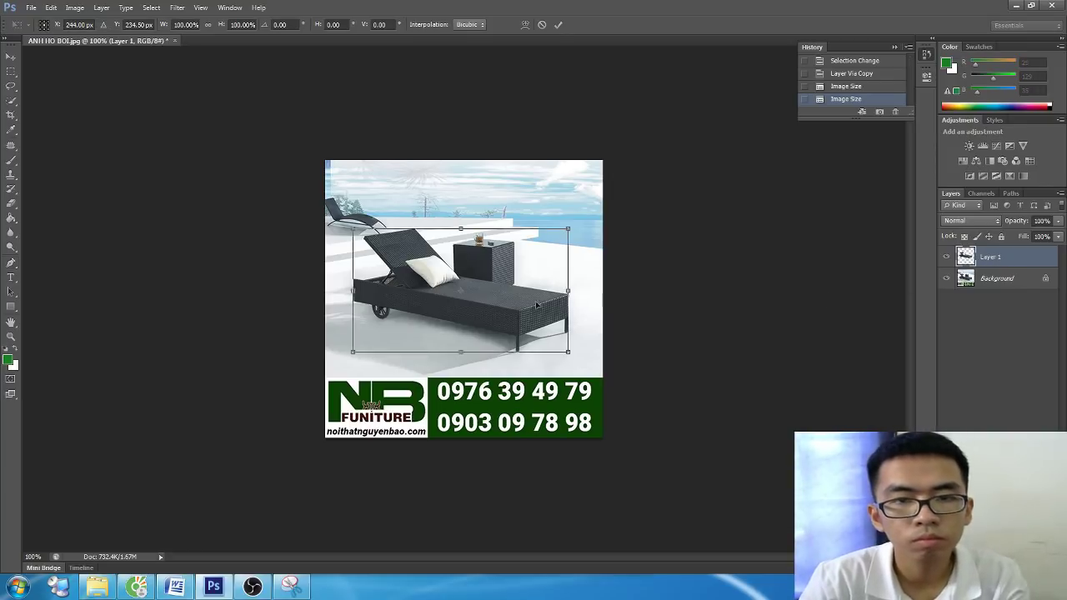
pyautogui.moveTo(498, 325)
pyautogui.mouseDown()
pyautogui.moveTo(504, 294)
pyautogui.moveTo(497, 320)
pyautogui.mouseUp()
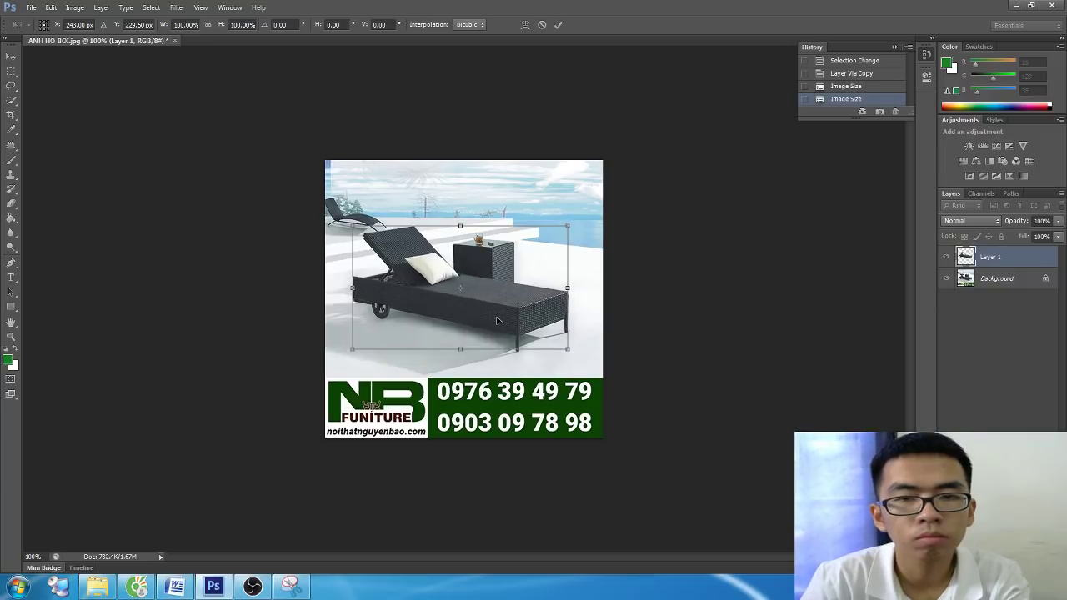
pyautogui.press('Return')
pyautogui.press('p')
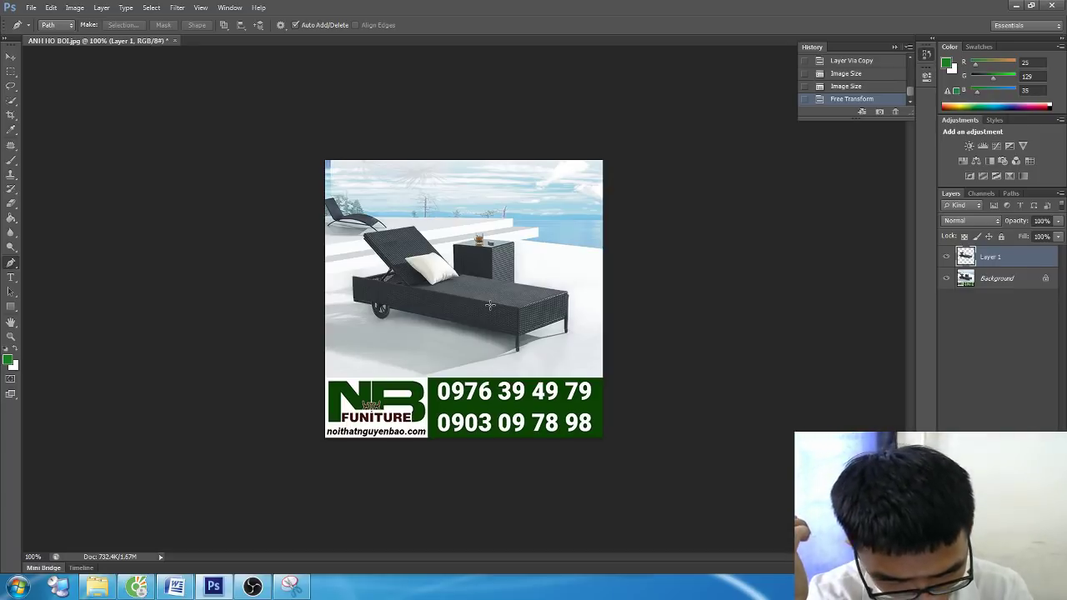
pyautogui.press('v')
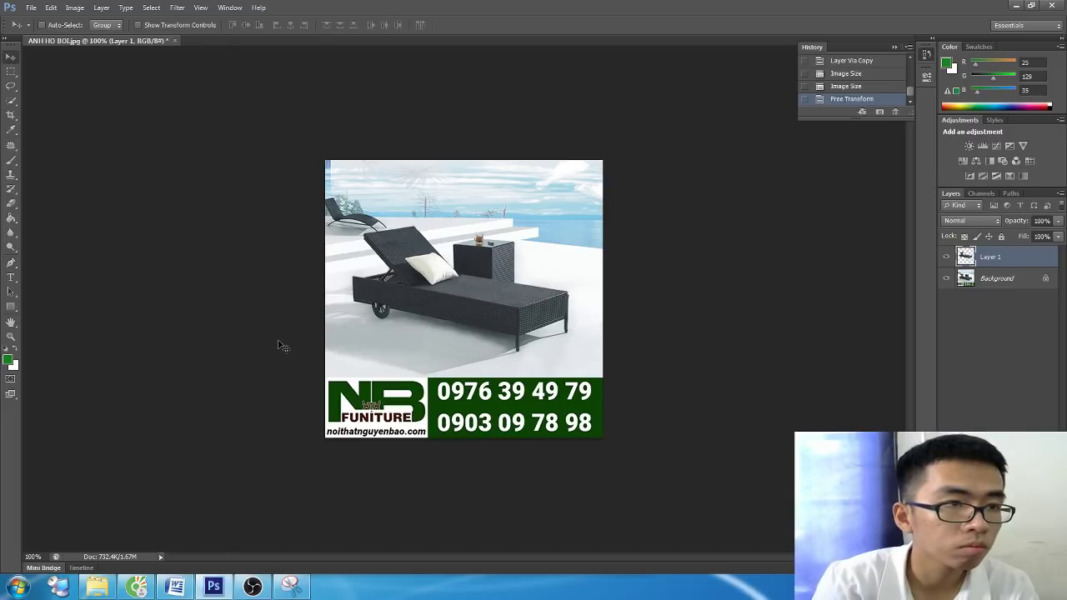
pyautogui.moveTo(272, 254)
pyautogui.mouseDown()
pyautogui.moveTo(460, 204)
pyautogui.moveTo(466, 224)
pyautogui.mouseUp()
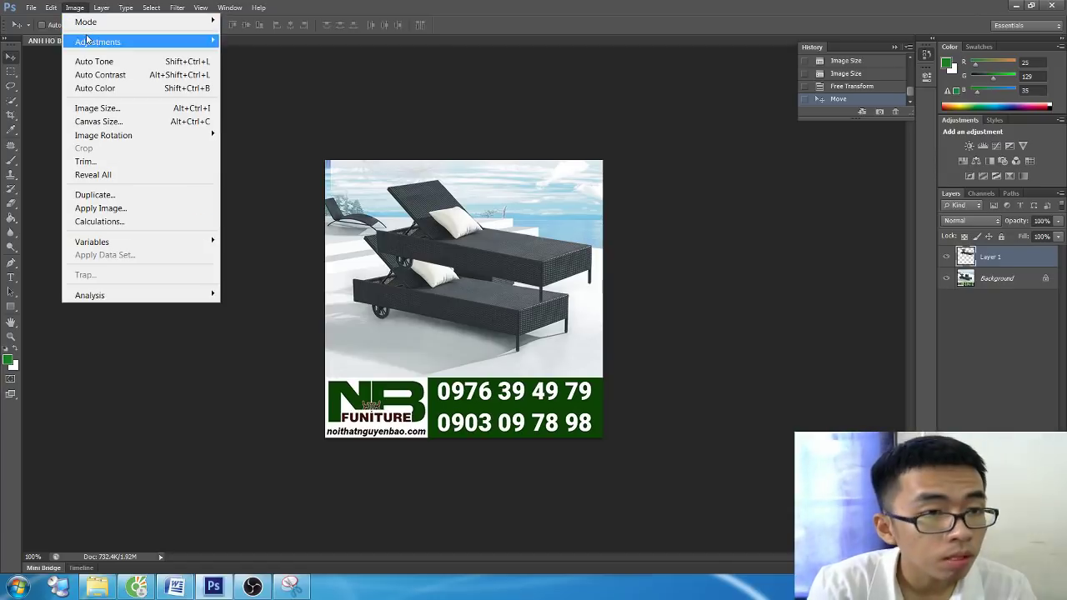
# Squeeze the chair to about 74.74% width and 119.28% height via Edit > Free Transform, then return to Word
pyautogui.click(74, 8)
pyautogui.click(51, 7)
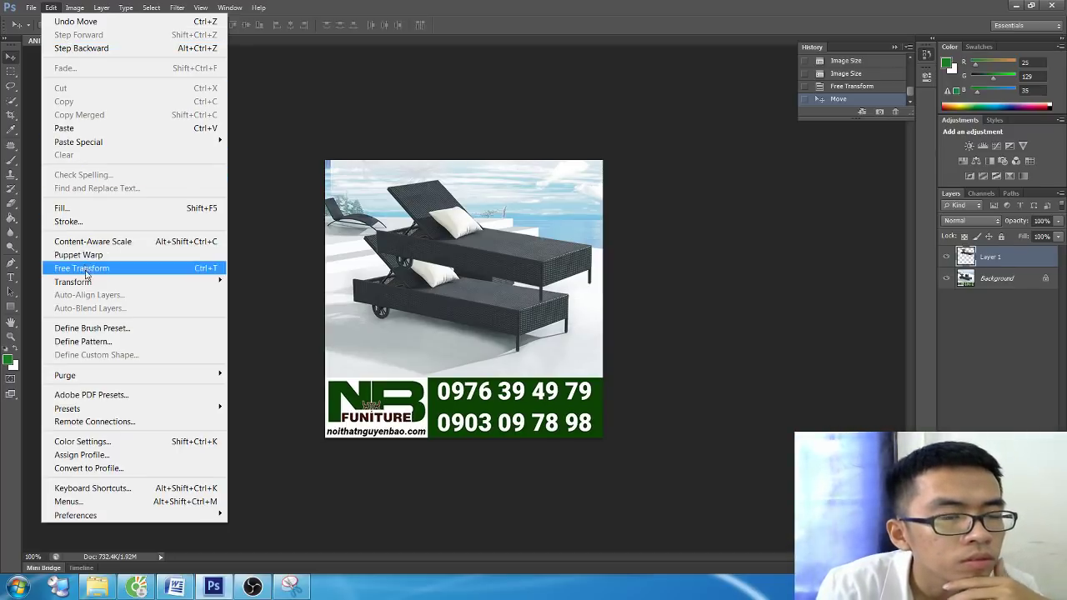
pyautogui.click(82, 267)
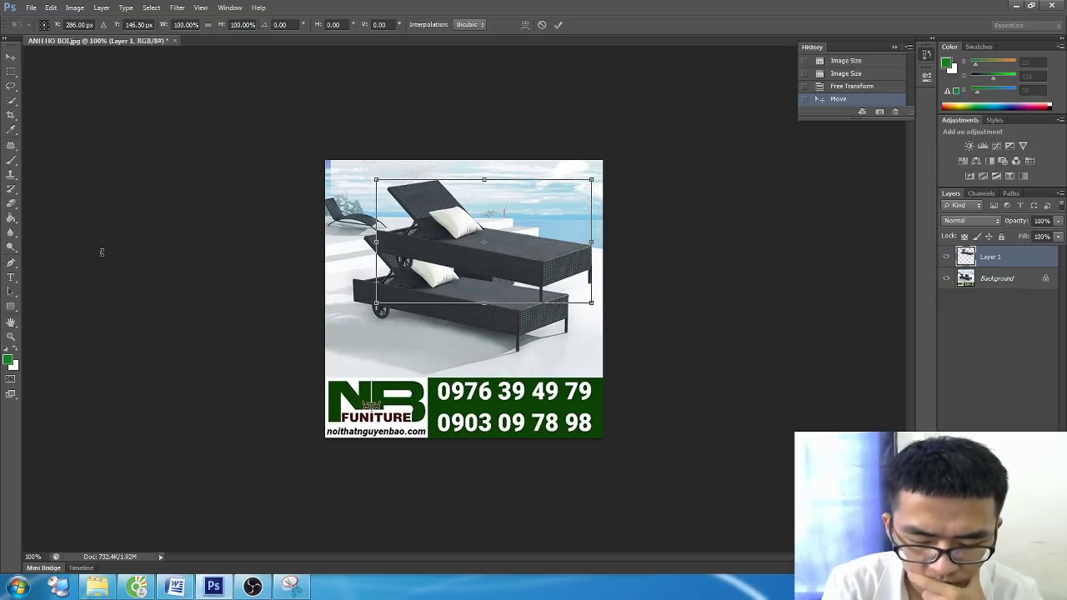
pyautogui.moveTo(591, 302)
pyautogui.mouseDown()
pyautogui.moveTo(458, 340)
pyautogui.moveTo(538, 298)
pyautogui.moveTo(537, 327)
pyautogui.mouseUp()
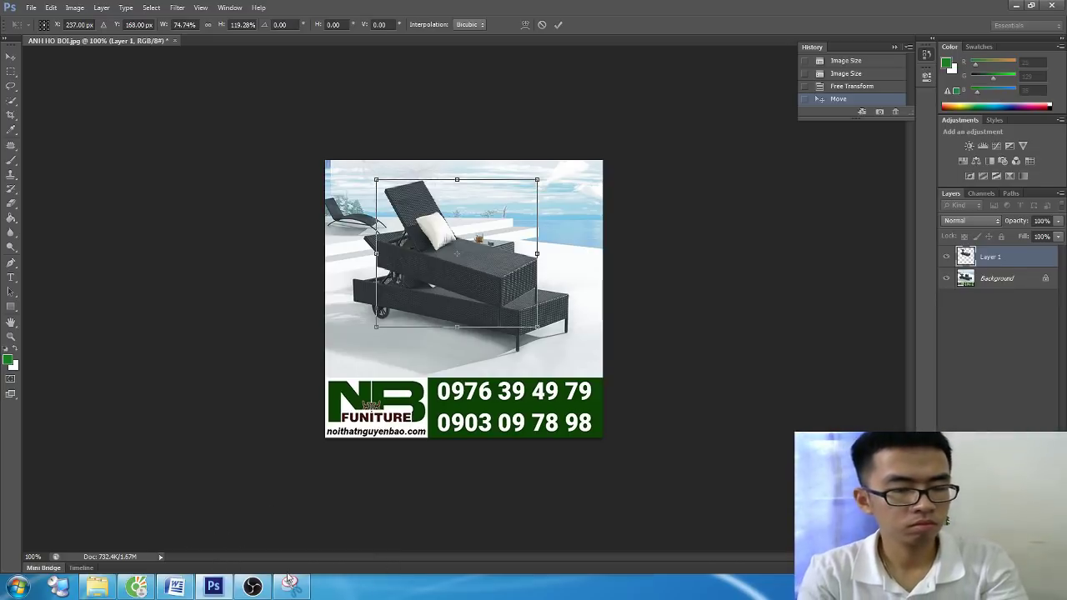
pyautogui.click(175, 586)
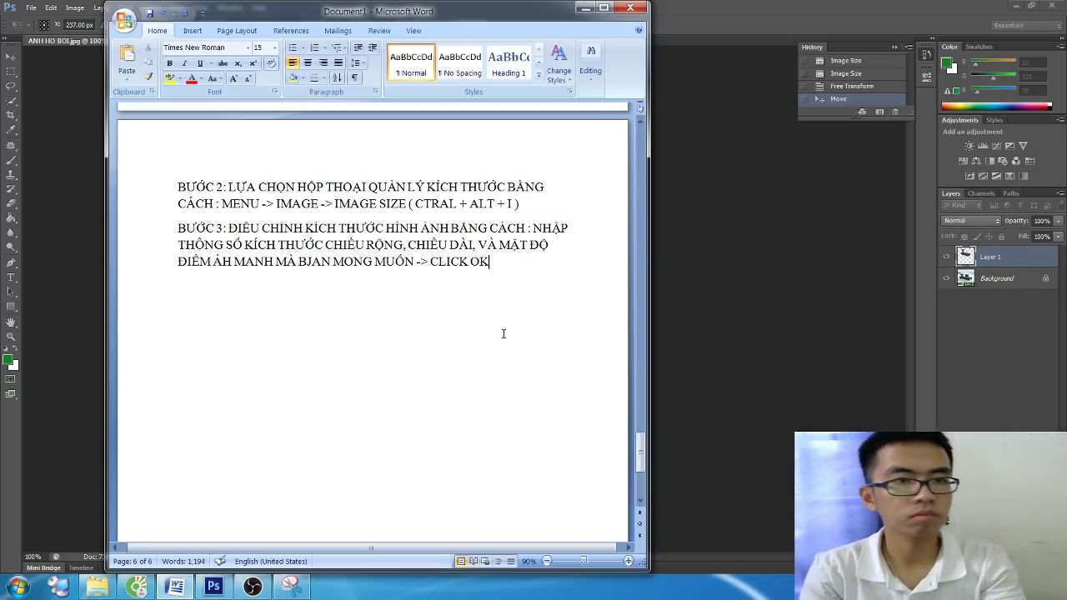
# Add the yellow-highlighted heading 'PHÓNG TO THU NHỎ ẢNH TRONG FILE LÀM VIỆC' below BƯỚC 3, matching the earlier heading
pyautogui.press('Return')
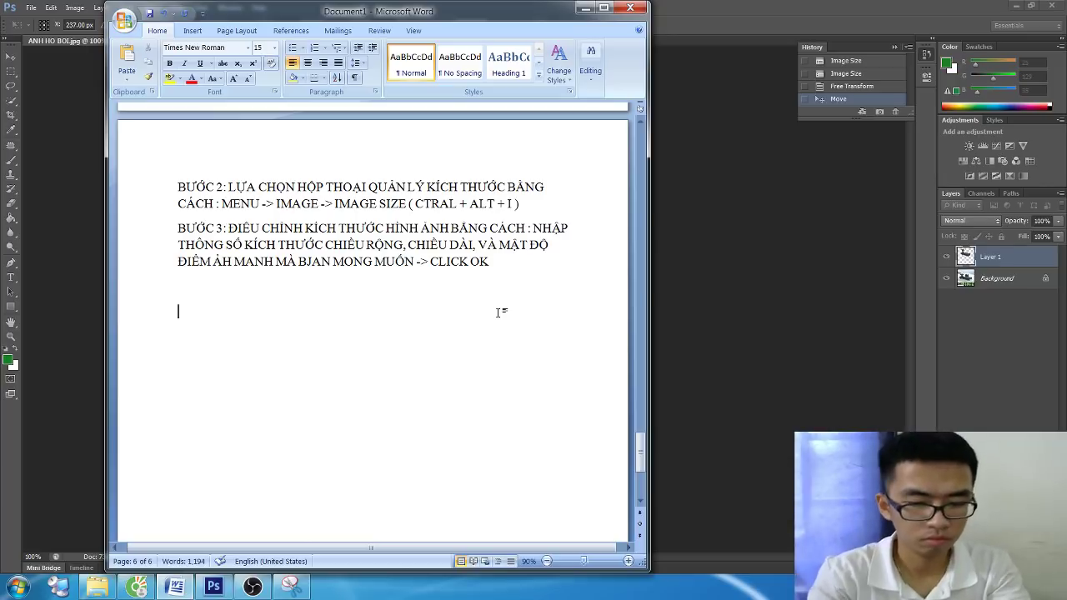
pyautogui.scroll(5, 516, 317)
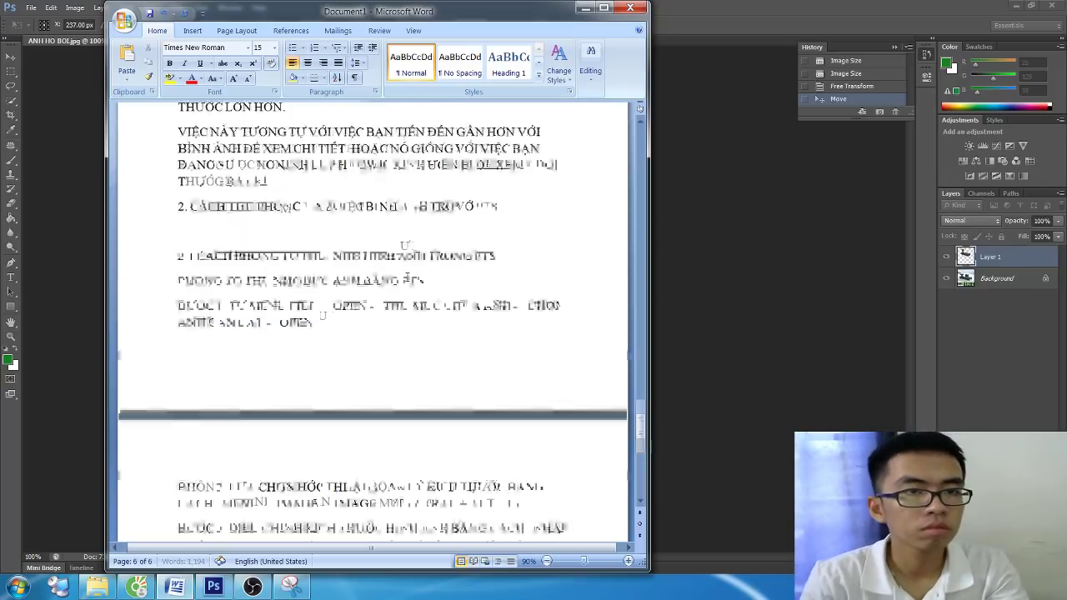
pyautogui.moveTo(443, 280); pyautogui.dragTo(177, 280)
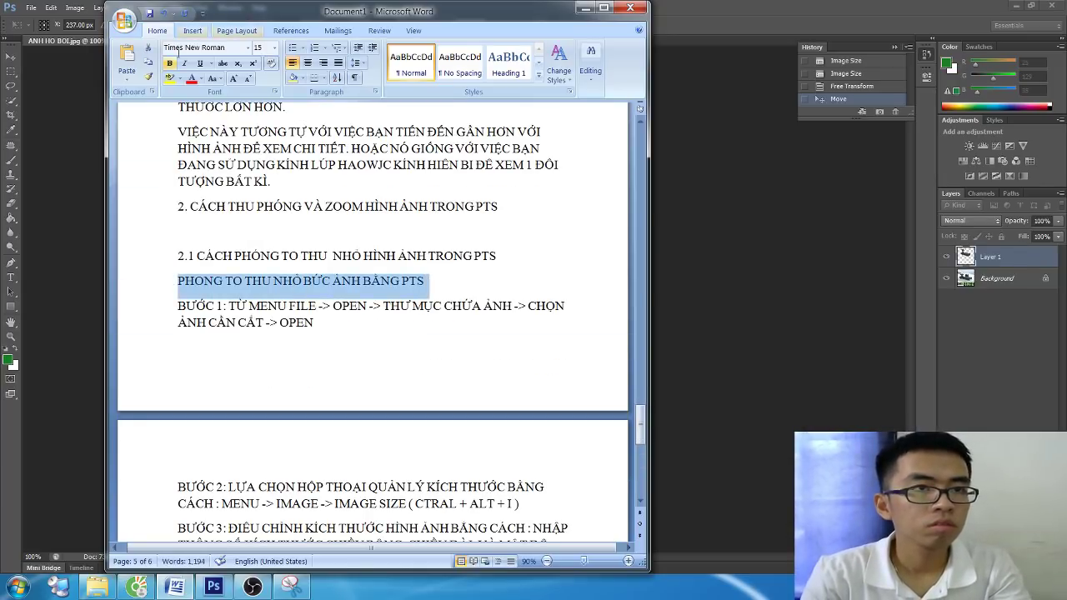
pyautogui.click(169, 77)
pyautogui.scroll(-7, 285, 247)
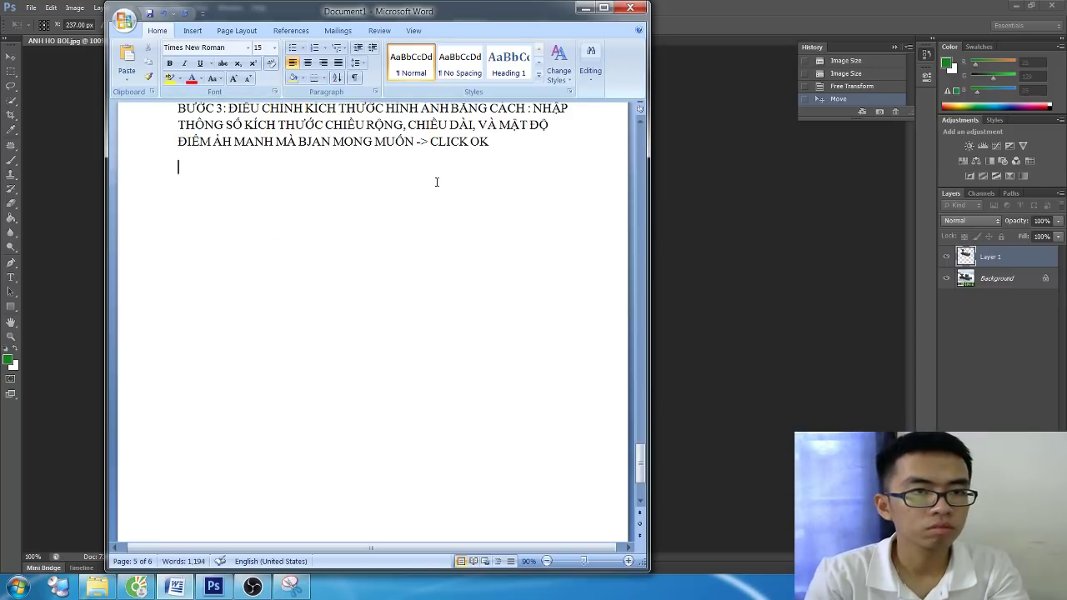
pyautogui.write('PHÓNG TO')
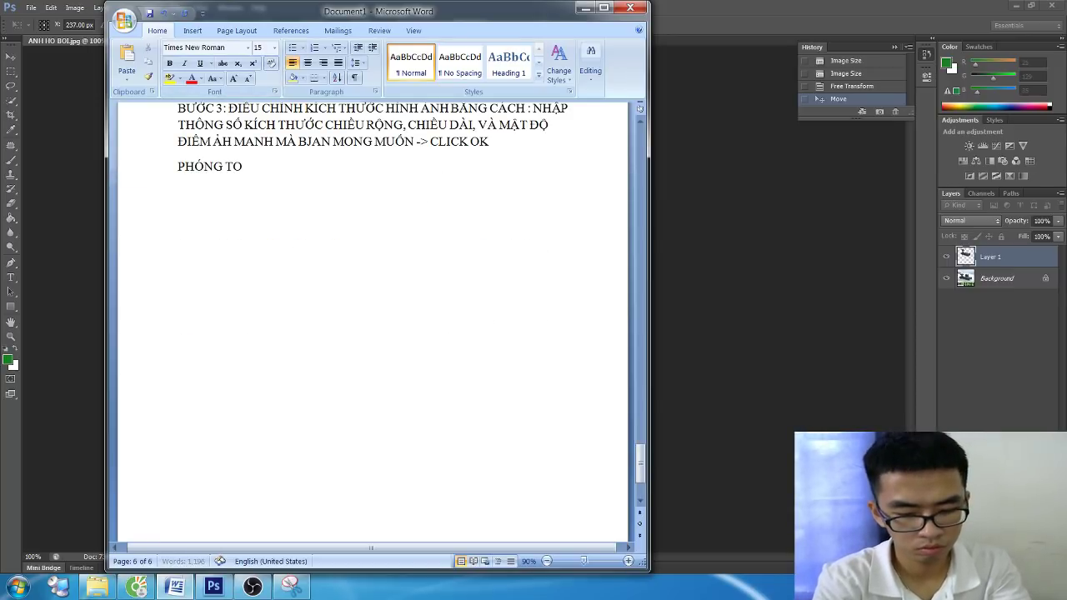
pyautogui.write(' THU NHỎ ẢNH TRONG')
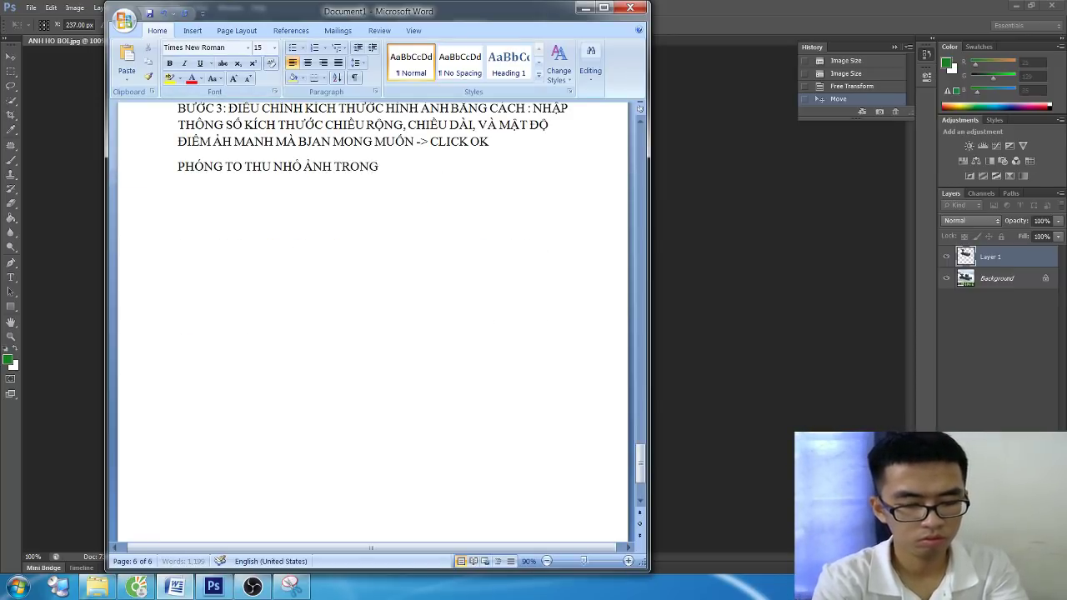
pyautogui.write(' FILE LÀM VIỆC')
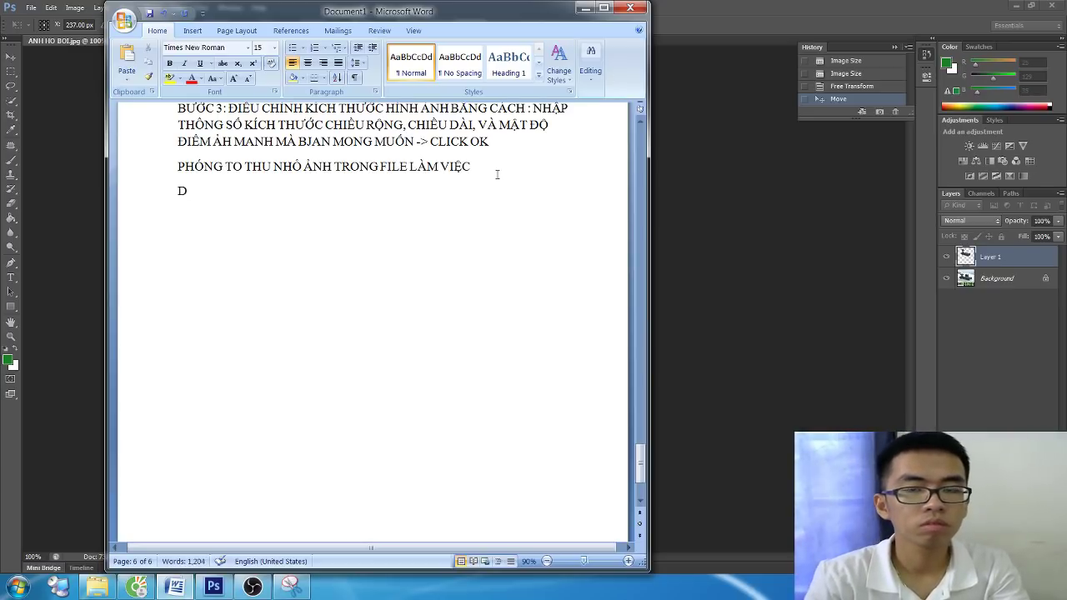
pyautogui.moveTo(497, 174); pyautogui.dragTo(177, 166)
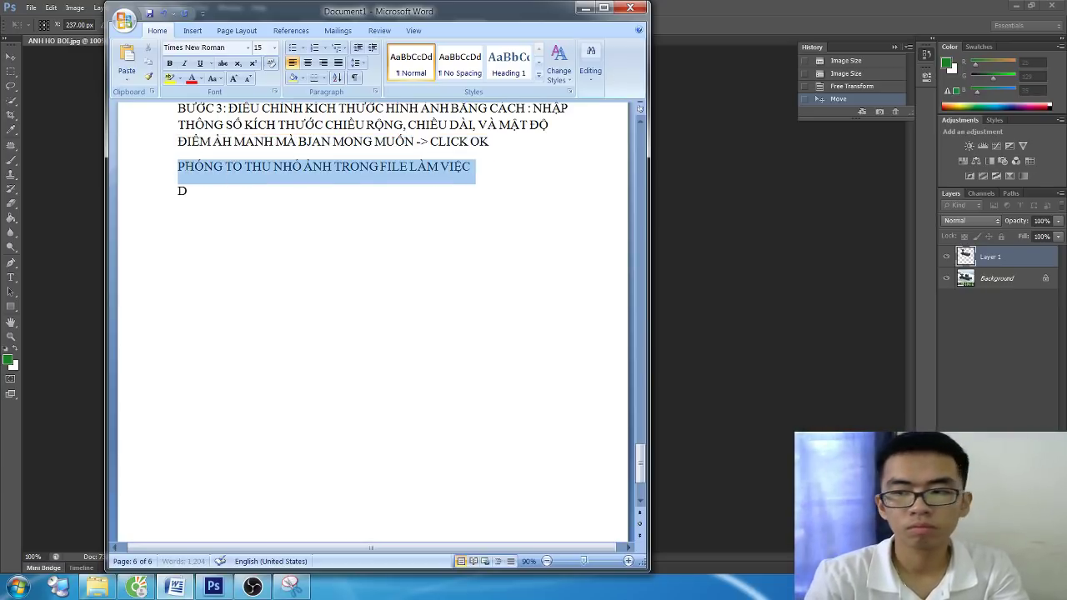
pyautogui.click(172, 79)
pyautogui.click(253, 586)
pyautogui.click(345, 492)
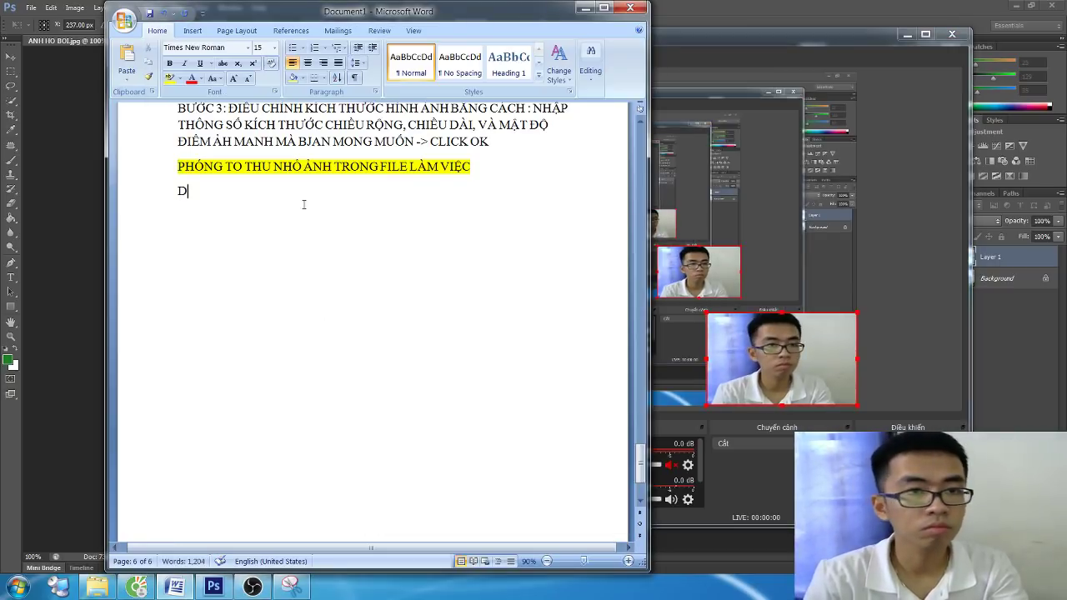
# Type the intro about resizing a newly added object in a PTS file, then begin 'BƯỚC 1: LỰA CHỌN HÌNH'
pyautogui.write('ĐÂY LAÀ TRƯƠ')
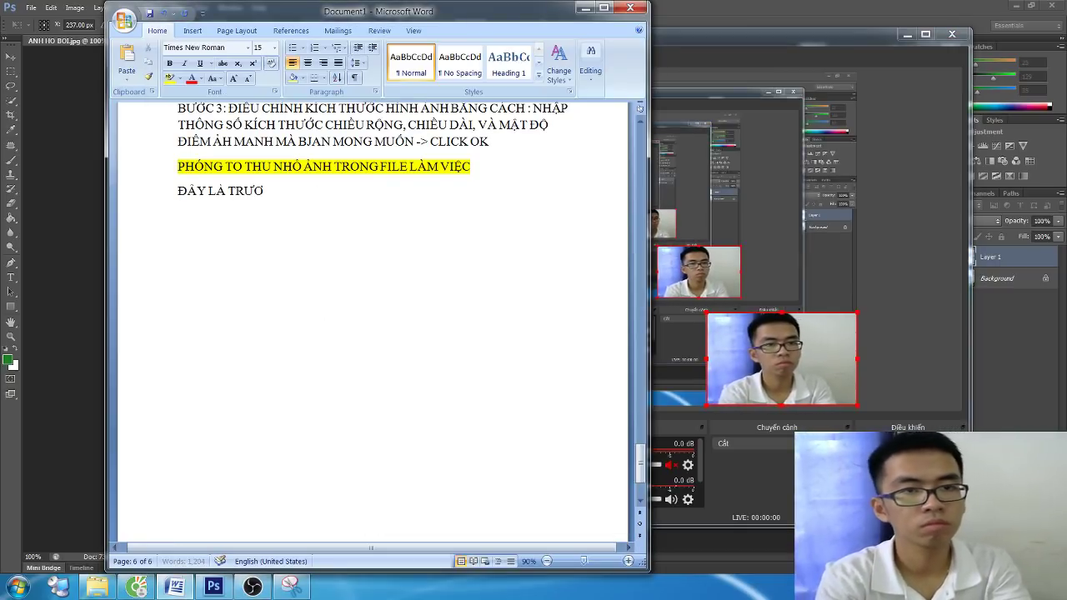
pyautogui.write('NG HỢP')
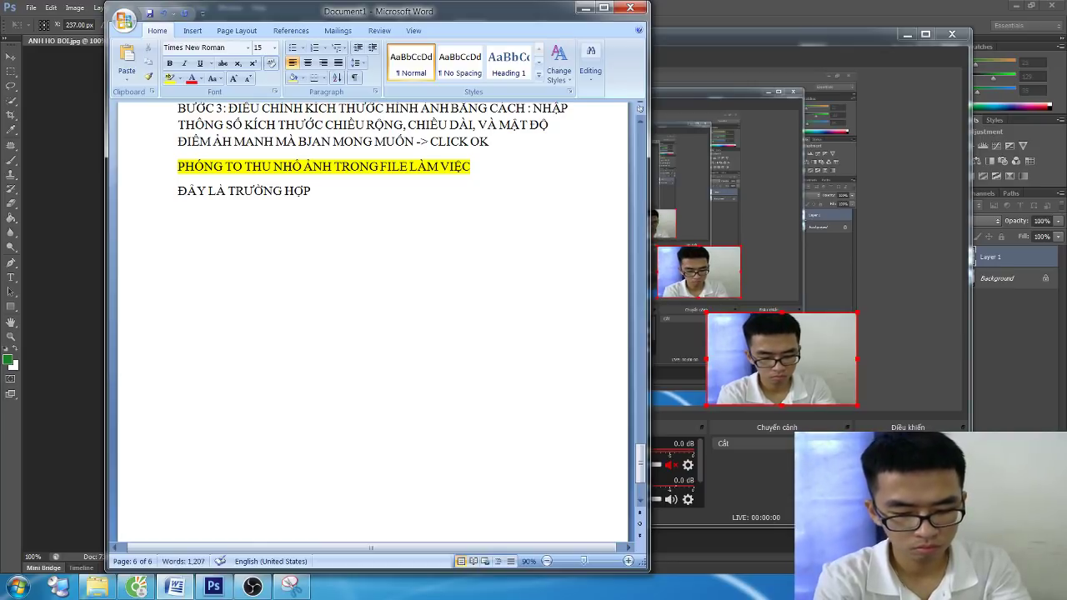
pyautogui.write(' BA')
pyautogui.write('N ĐAN')
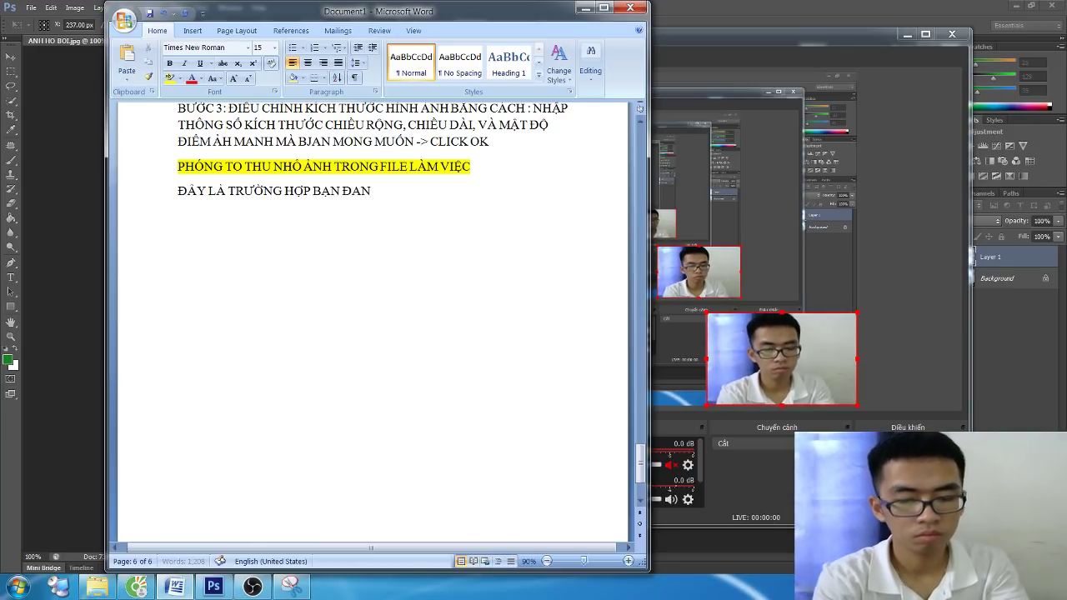
pyautogui.write('G CÓ')
pyautogui.write('ILE LAM VIE')
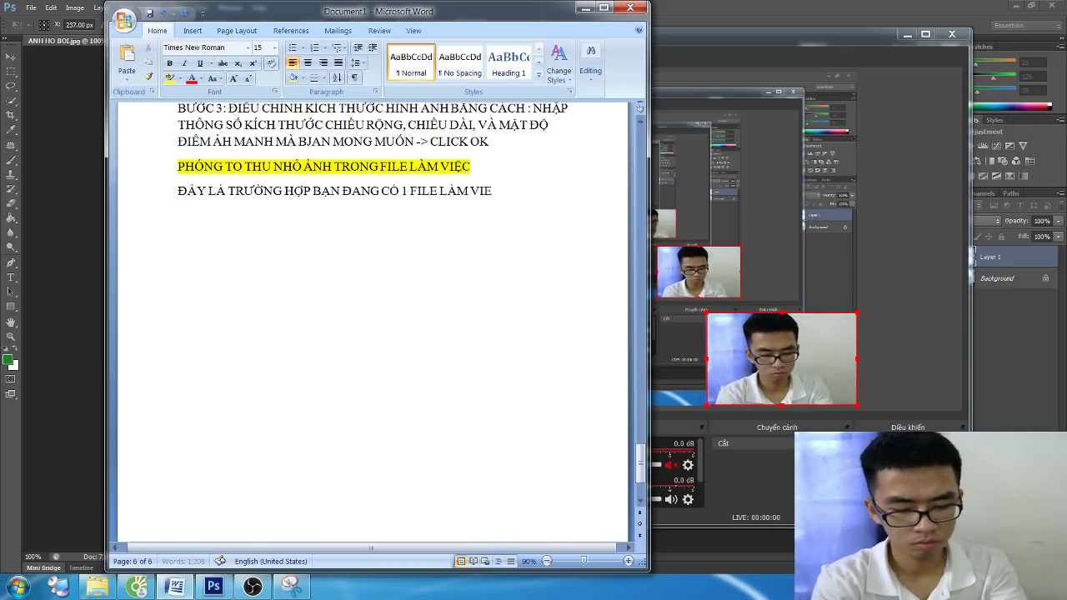
pyautogui.write(' PTS. ')
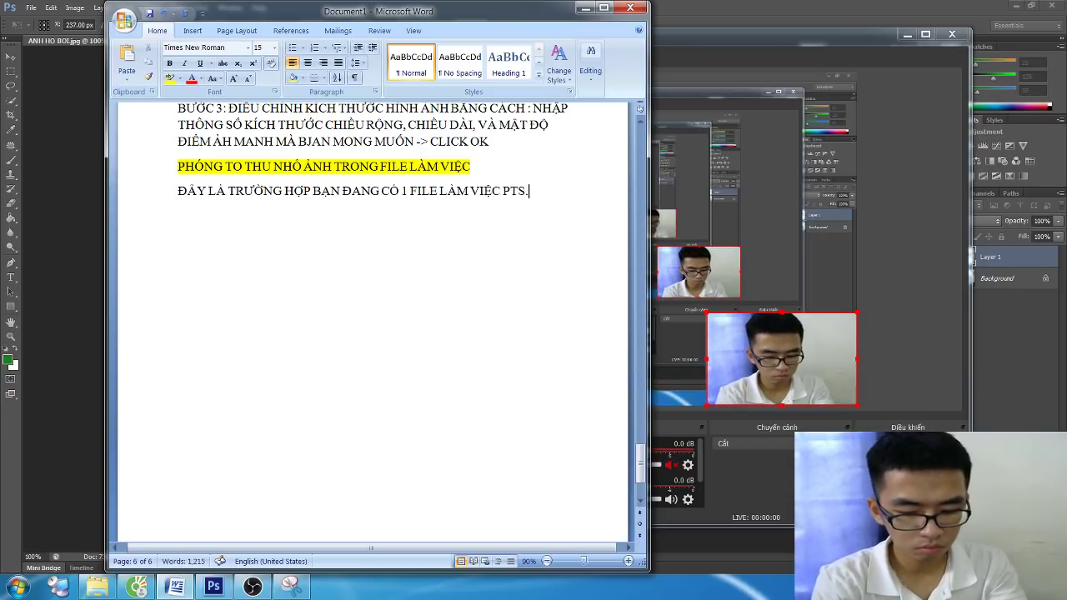
pyautogui.write('ĐÔNG THO')
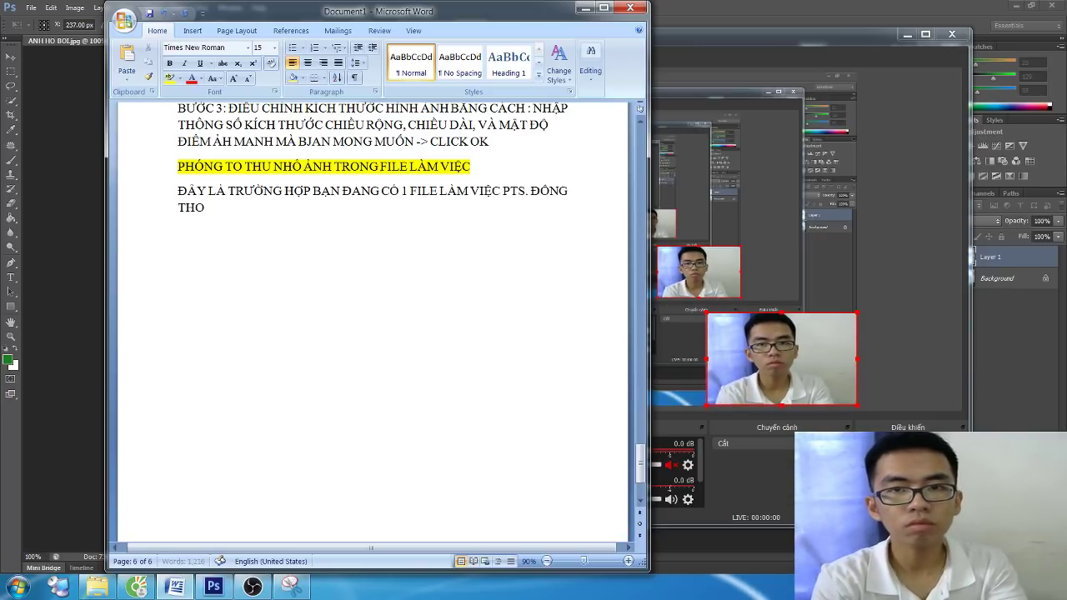
pyautogui.write('ỜI BẠN THÊM MO')
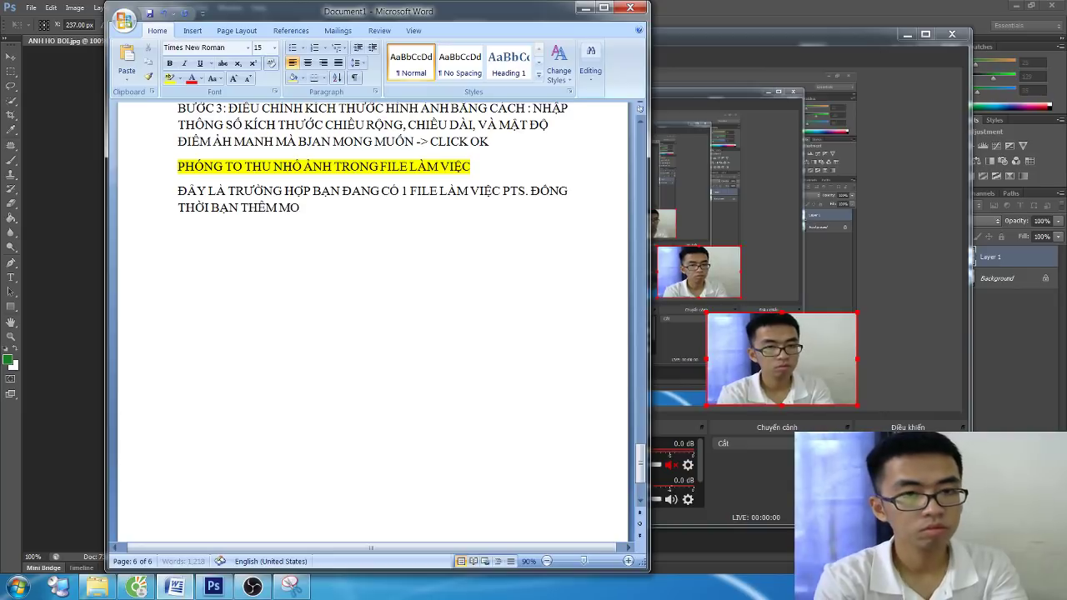
pyautogui.write('ỘT')
pyautogui.write('ƯỢNG')
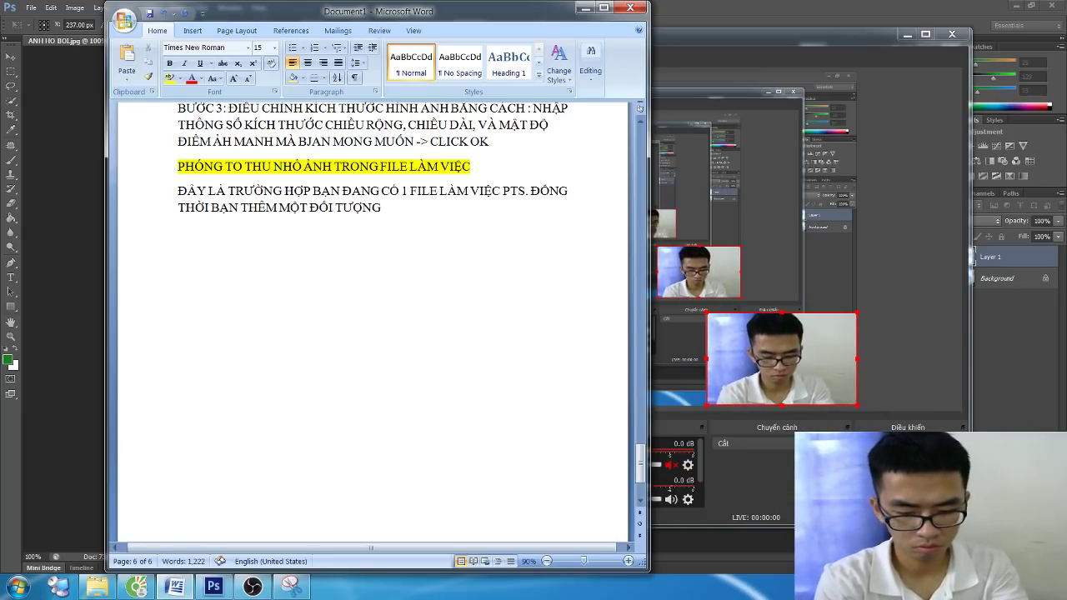
pyautogui.write(' MỚI VÀO FI')
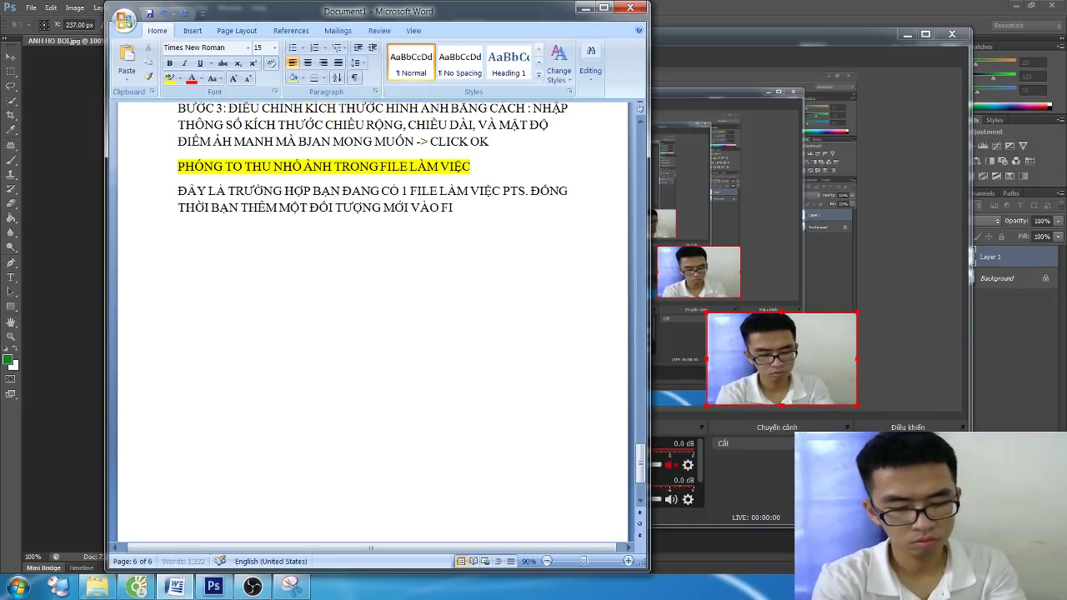
pyautogui.write('LE LÀM VIỆC')
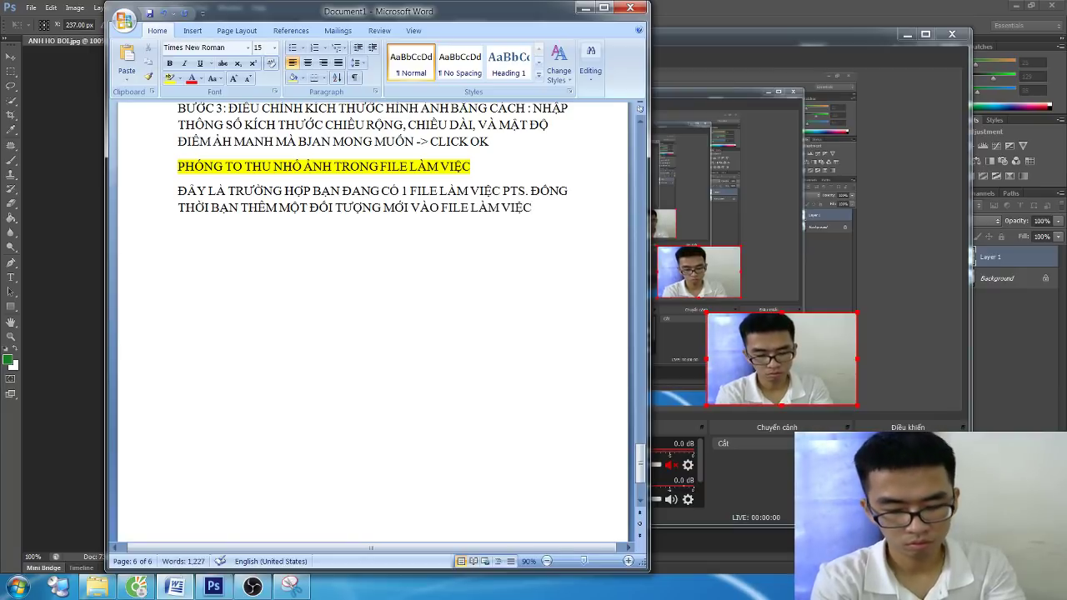
pyautogui.write('.')
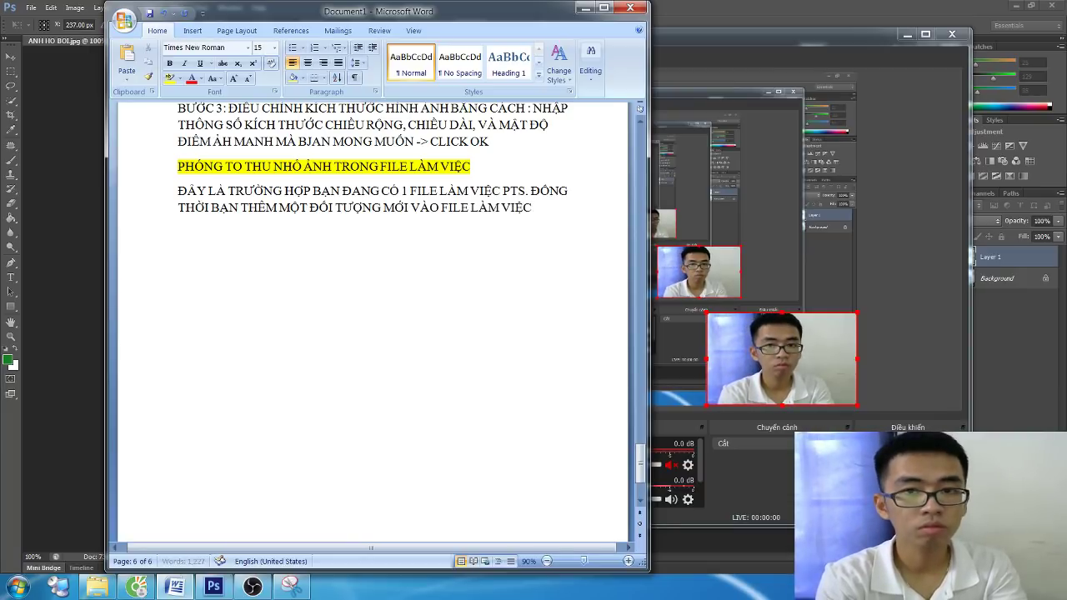
pyautogui.write(' LÚC NÀY BJAN MU')
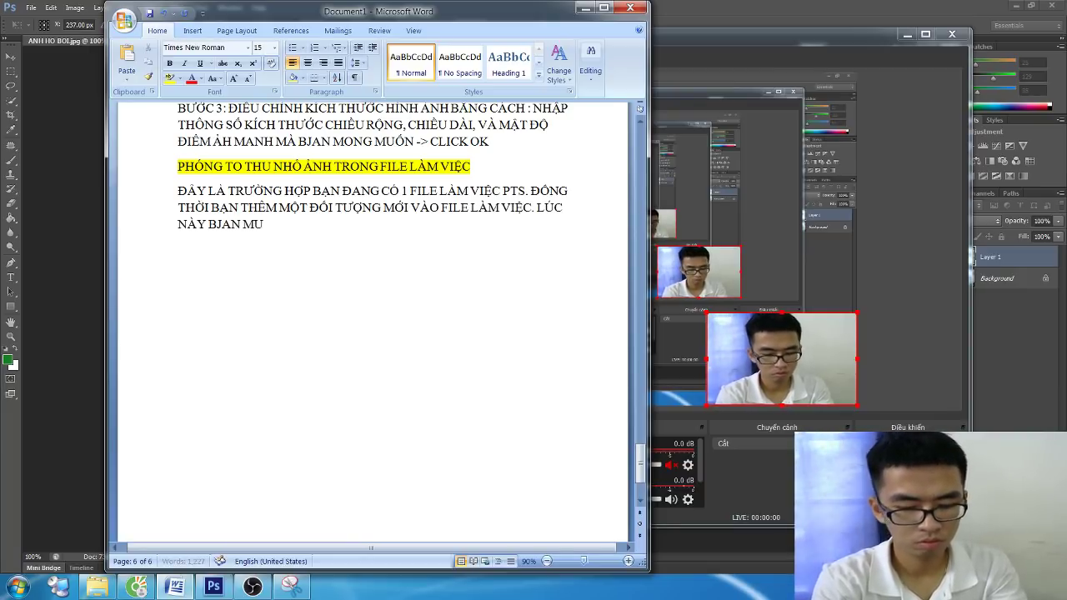
pyautogui.write('ỐN PHÓNG TO')
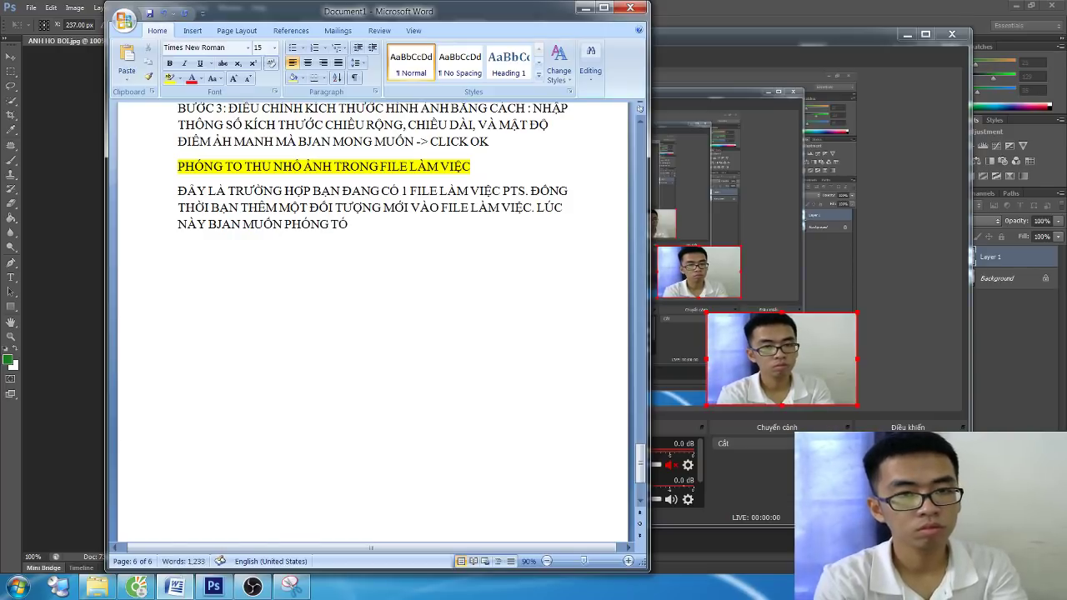
pyautogui.write(', THU NHỎ')
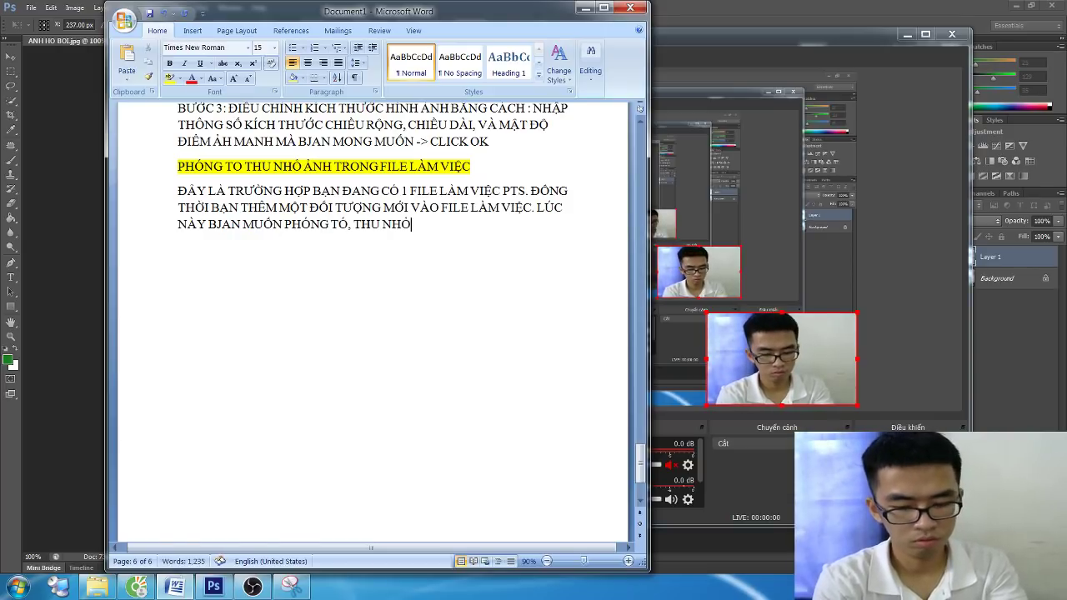
pyautogui.write('ÌNH ẢNH ĐỂ NÓ')
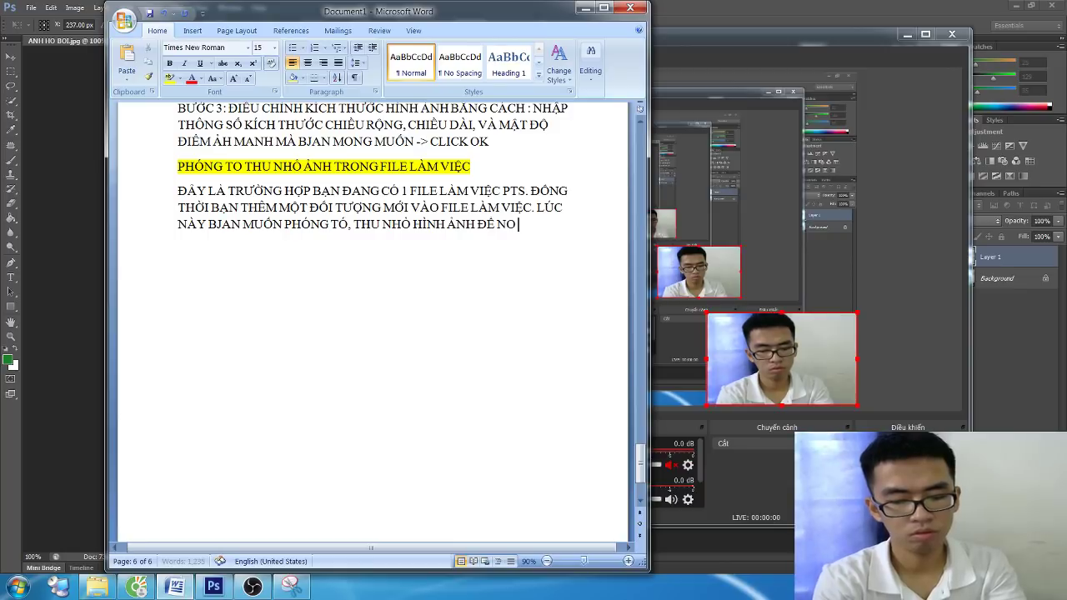
pyautogui.write(' HOP')
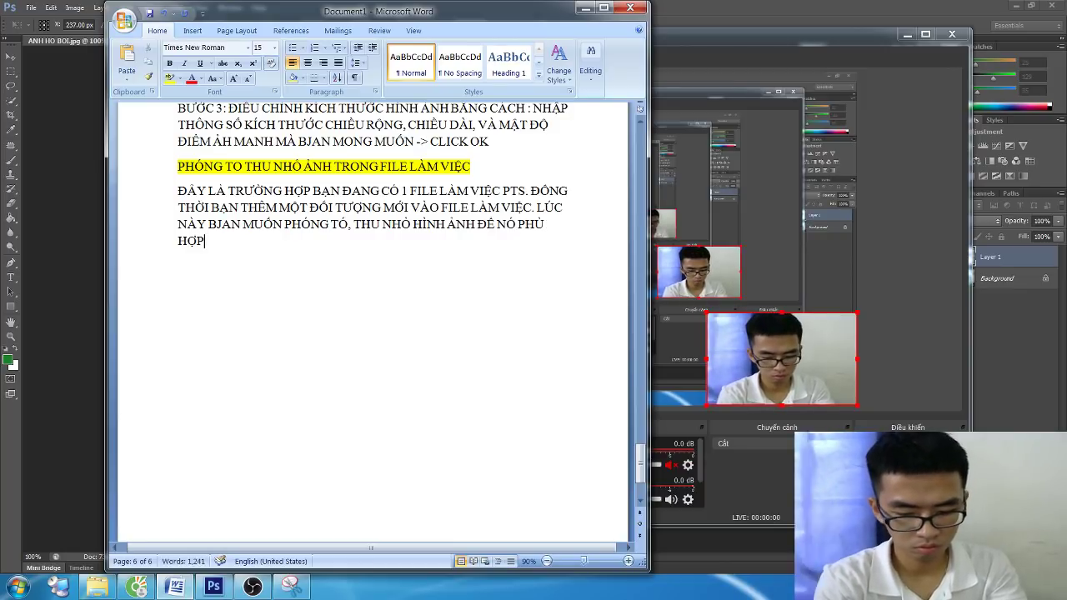
pyautogui.write(' VỚI BẢN THIE')
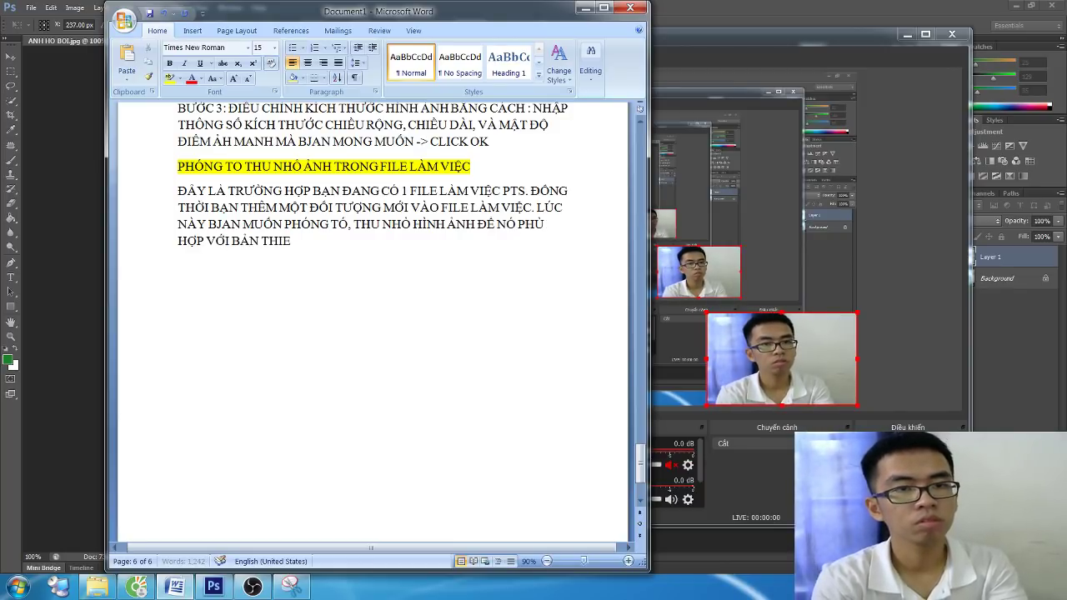
pyautogui.press('BackSpace')
pyautogui.write('ẾT K')
pyautogui.write(', BJAN')
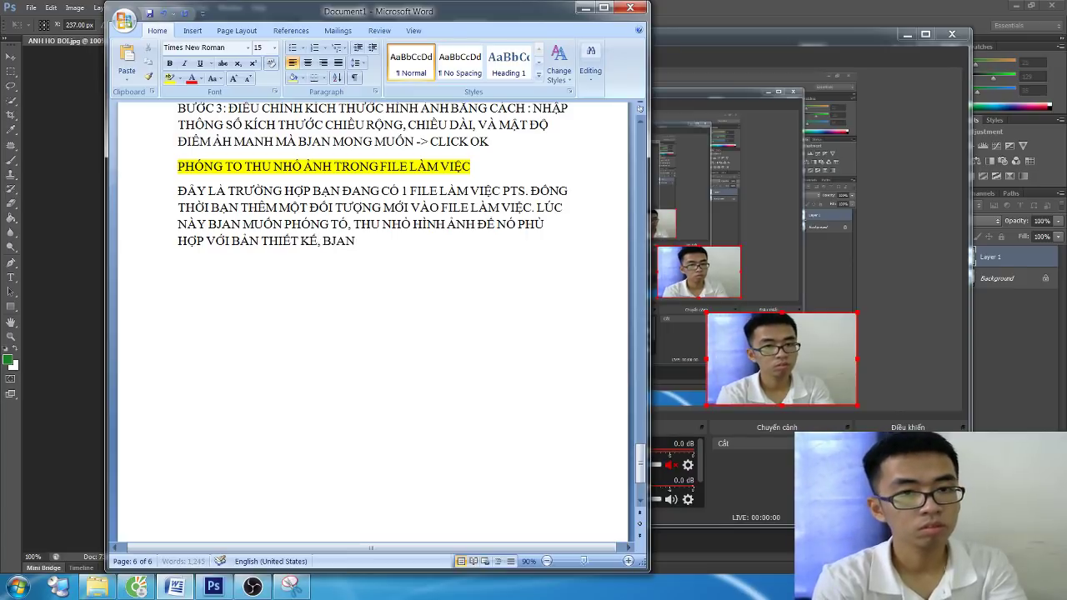
pyautogui.write('AN')
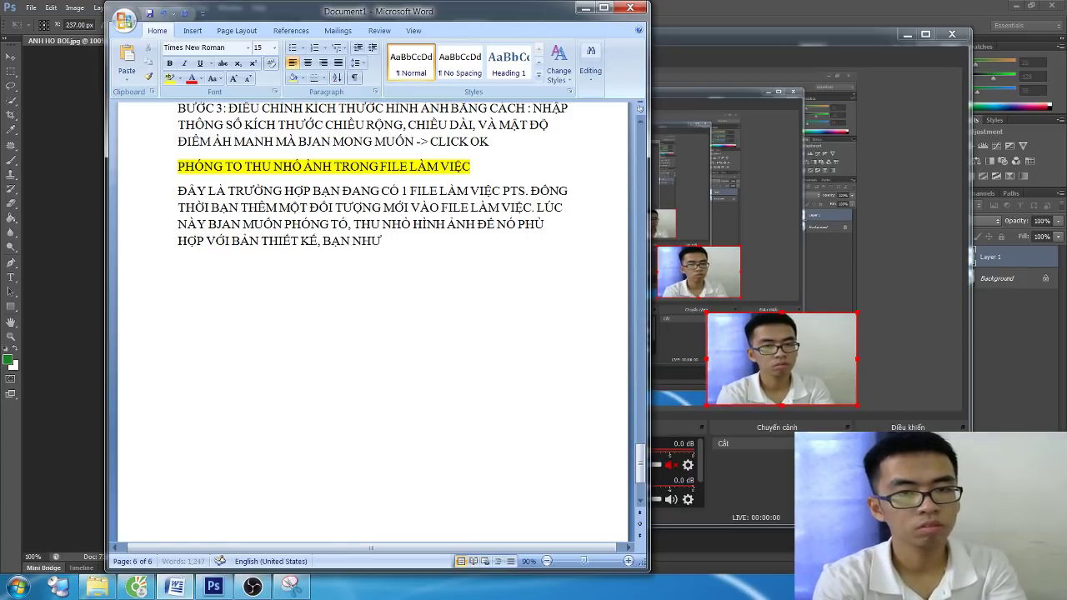
pyautogui.press('BackSpace')
pyautogui.press('BackSpace')
pyautogui.press('BackSpace')
pyautogui.write('TH')
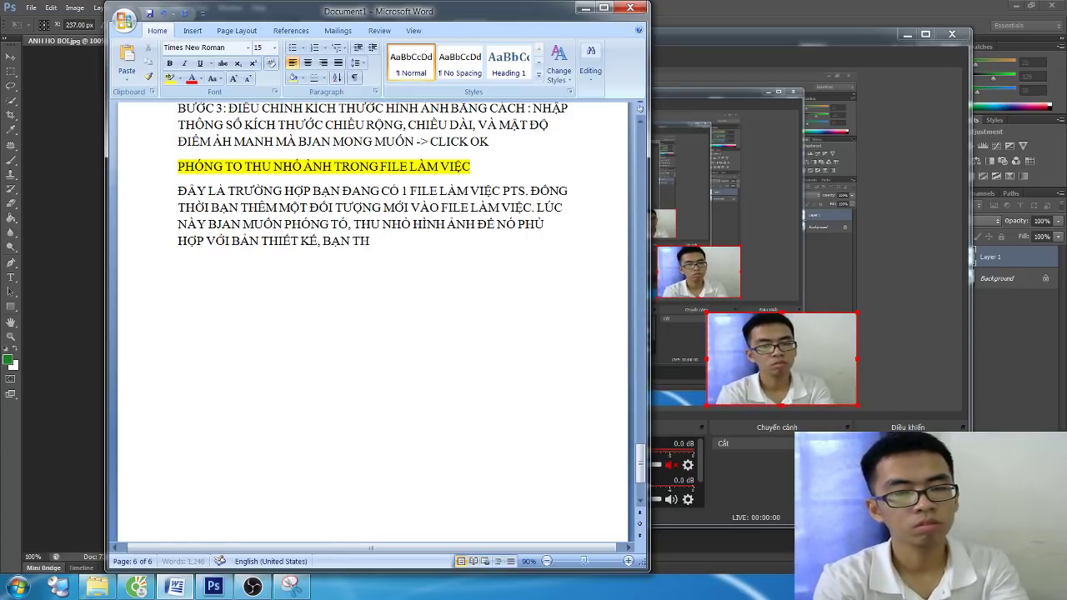
pyautogui.write('ỰC HIỆN NHƯ SAU')
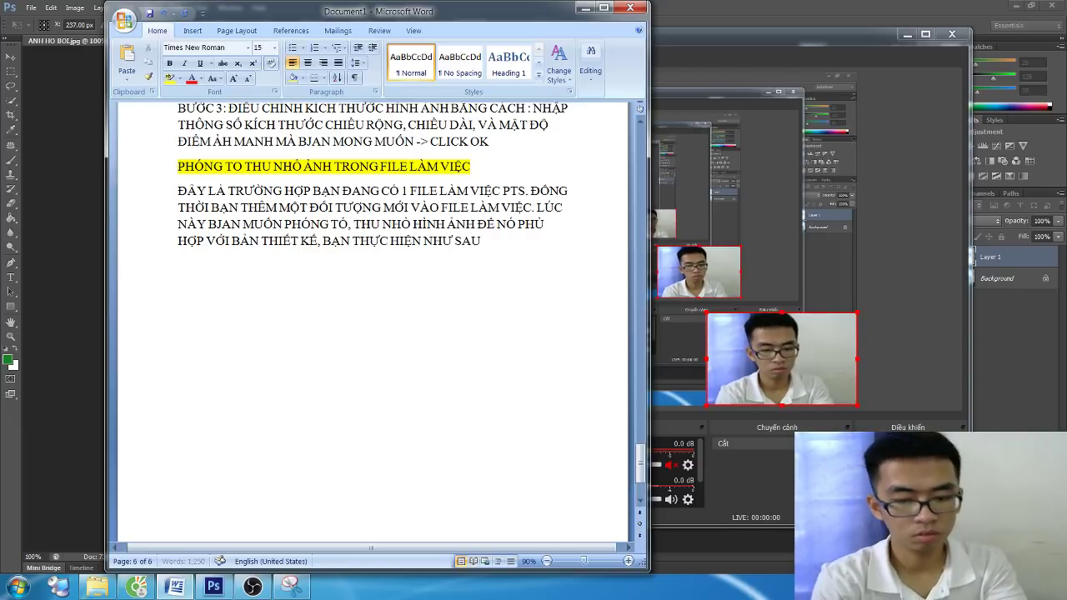
pyautogui.press('Return')
pyautogui.write('B')
pyautogui.write('ƯƠC')
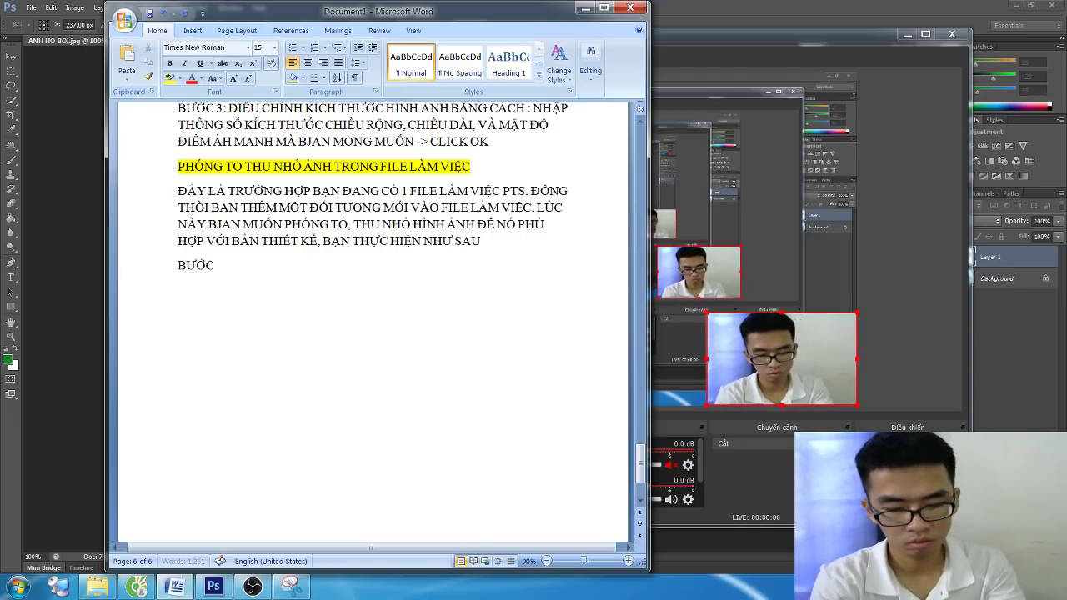
pyautogui.write(' 1: LỰA CHO')
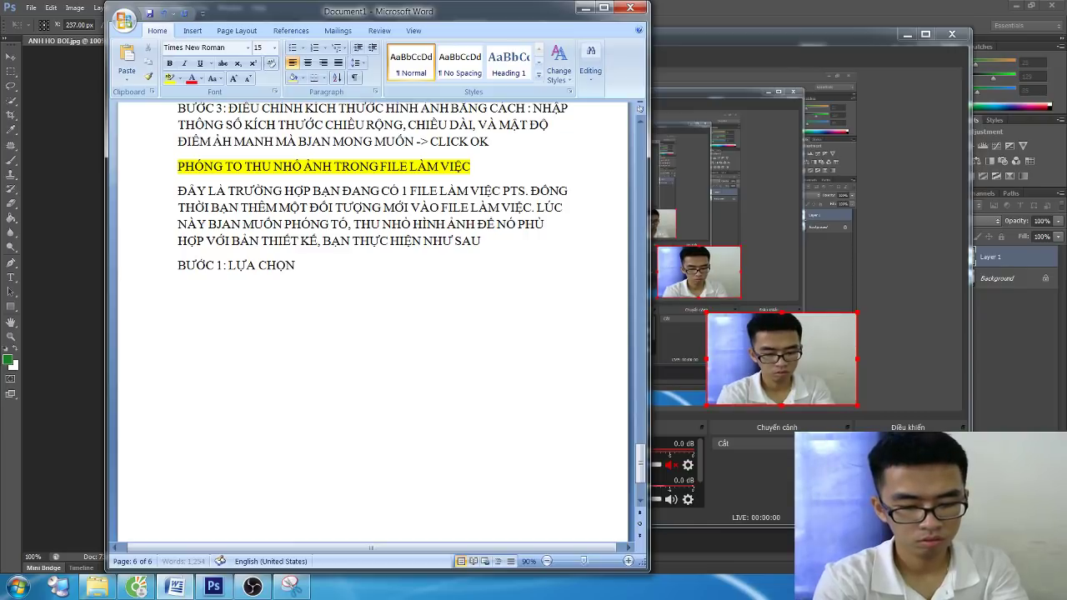
pyautogui.write(' HÌNH ẢNH CẦN THAY ĐỔI KÍCH THƯỚC')
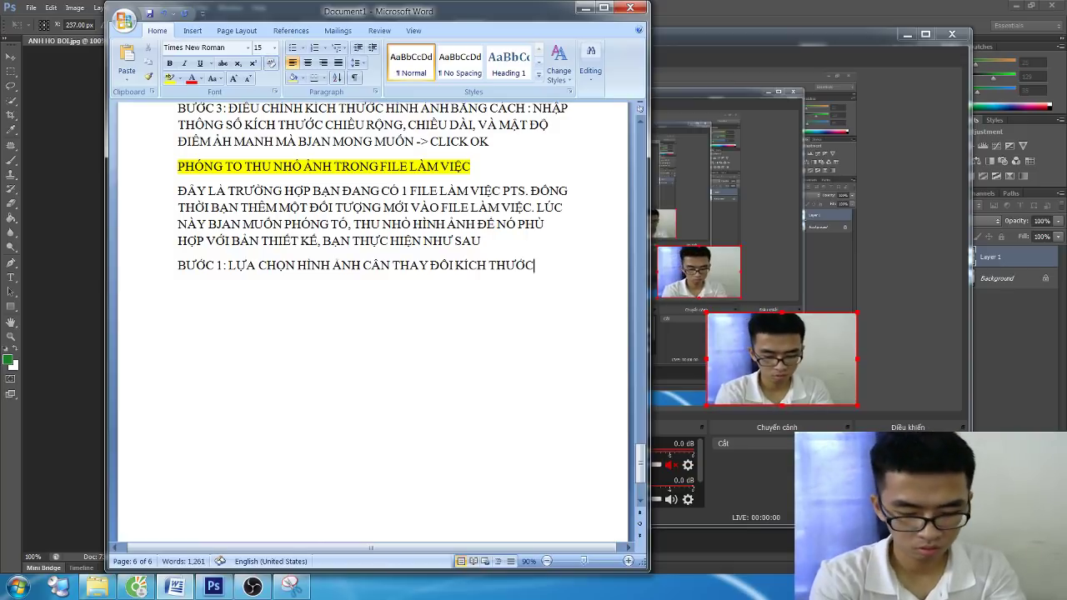
# Add the step 1 note on Move Tool (V) with Auto Select locking onto the object, then begin 'BƯỚC 2'
pyautogui.press('Return')
pyautogui.write('CHO')
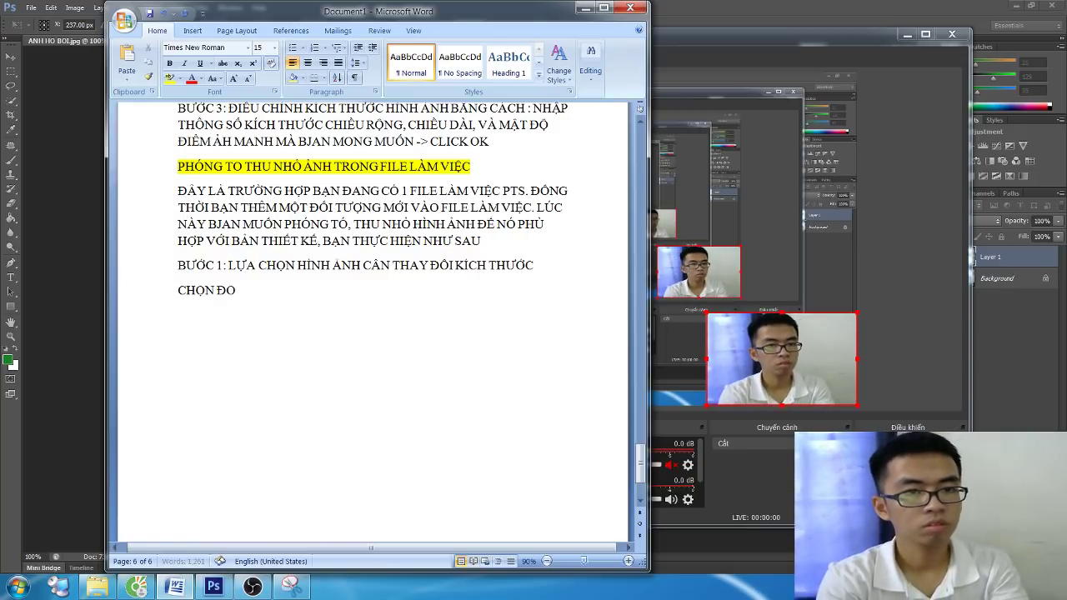
pyautogui.write('ƯỢNG CẦBF P')
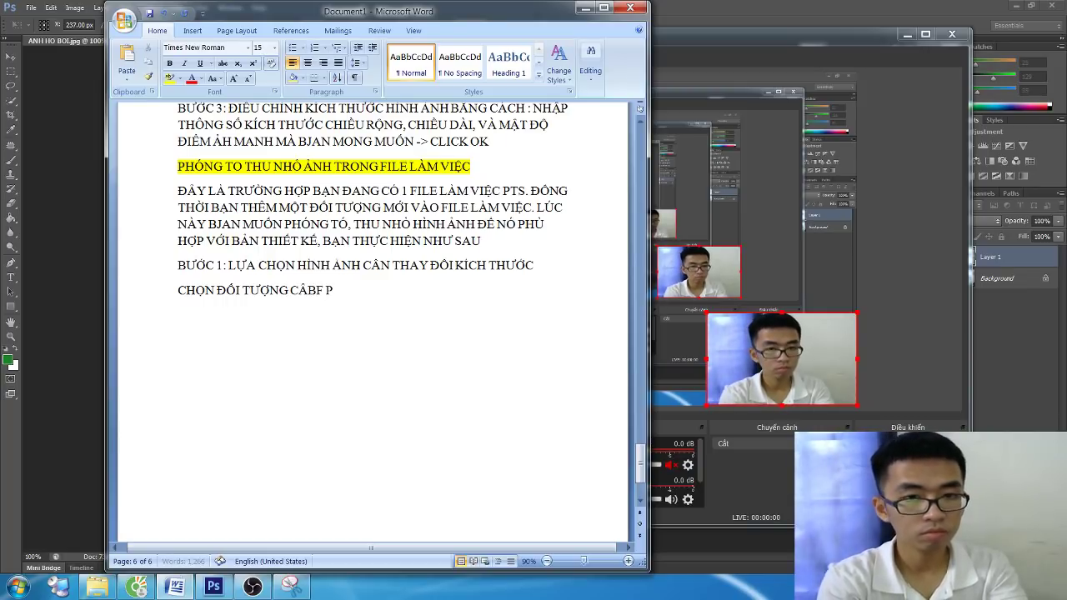
pyautogui.press('BackSpace')
pyautogui.press('BackSpace')
pyautogui.write('N')
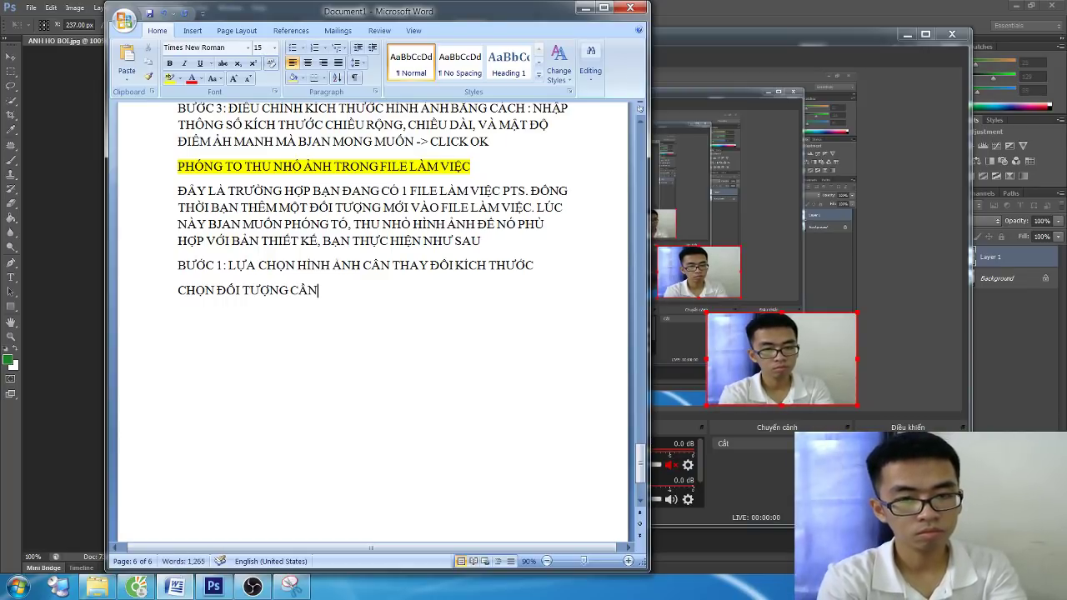
pyautogui.write(' PHÓNG TO, THU NH')
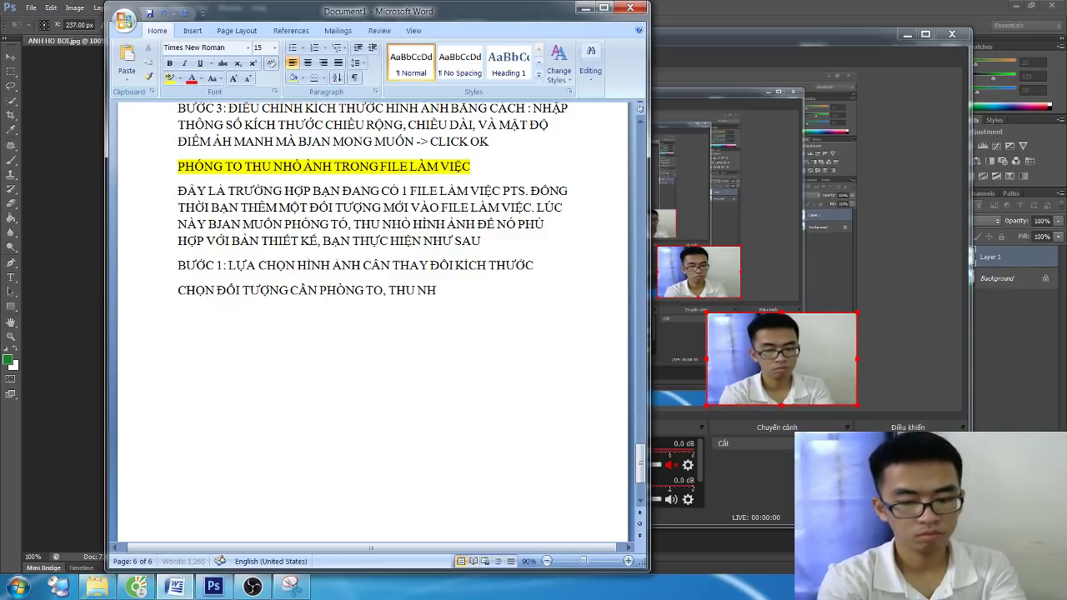
pyautogui.write('Ỏ TRONG PTS. CHỌ')
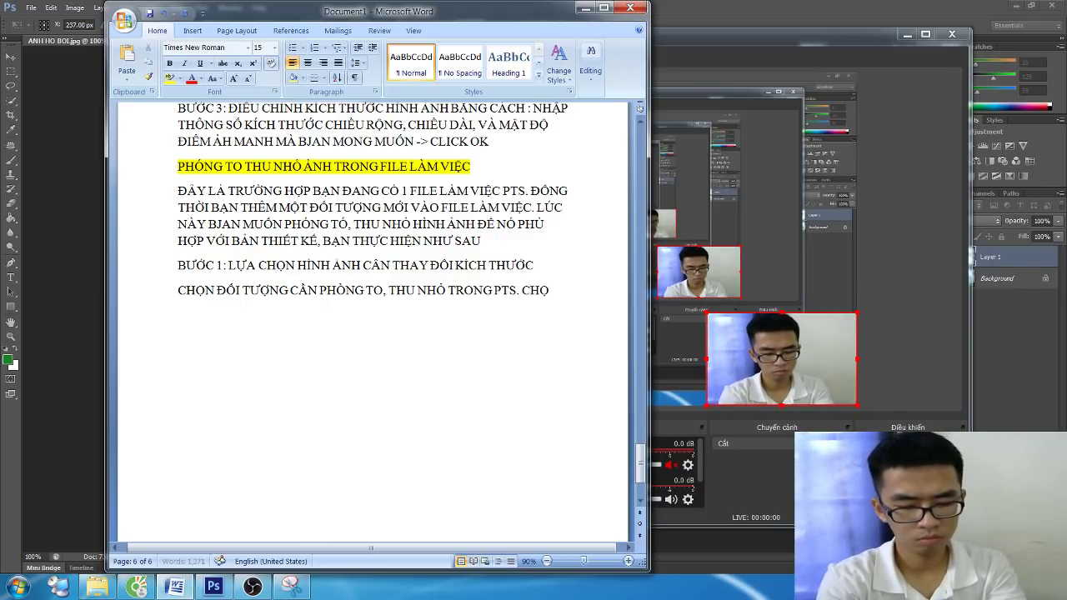
pyautogui.write('ONG')
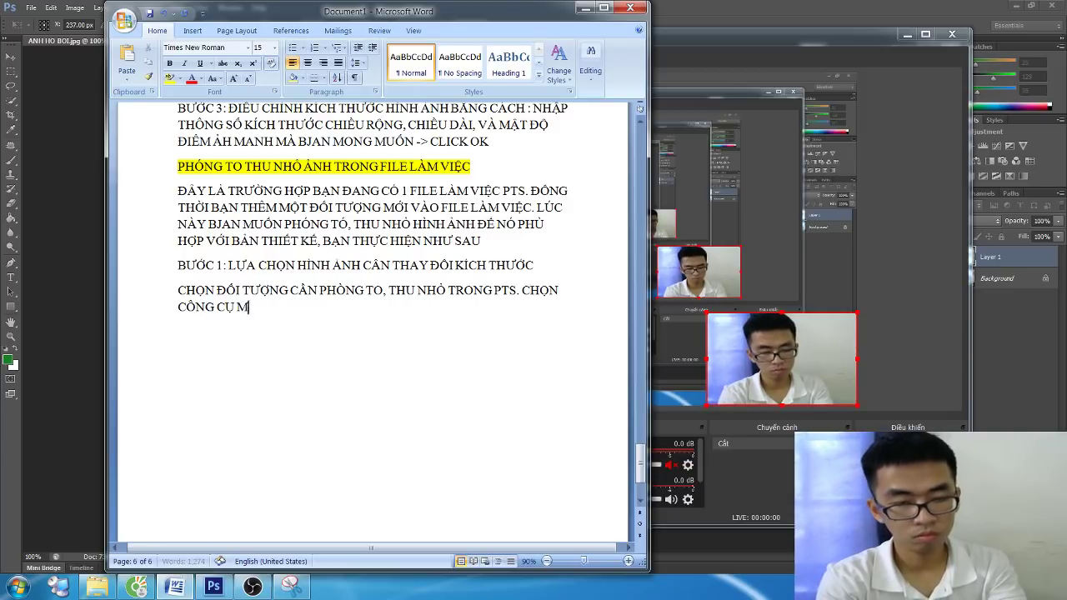
pyautogui.write('L ')
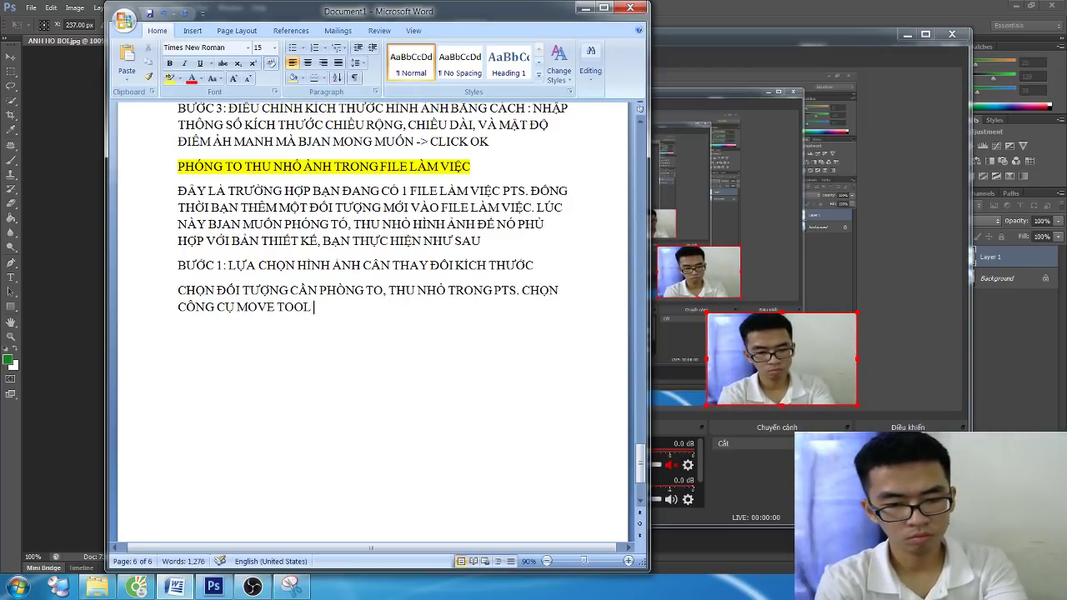
pyautogui.write('(V)')
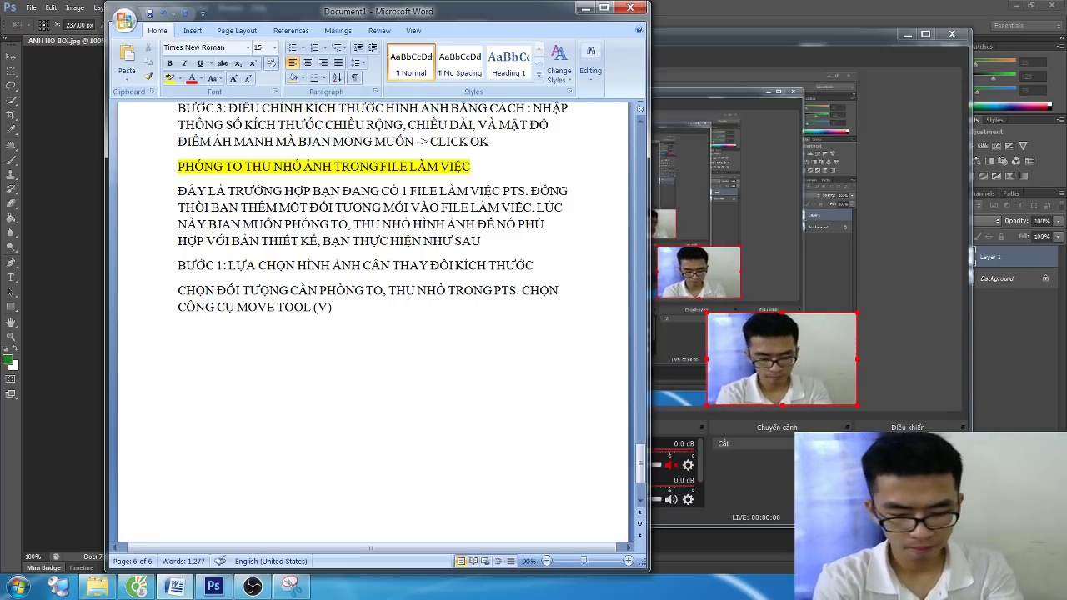
pyautogui.write(' -> TRE')
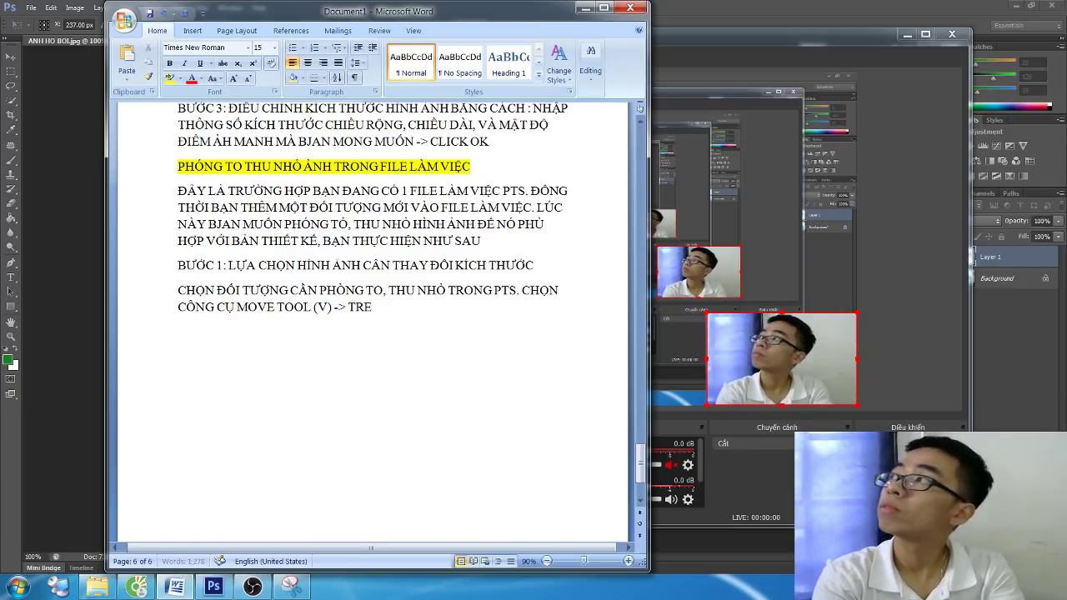
pyautogui.write('N TRANH OPTION CHỌN AUTO')
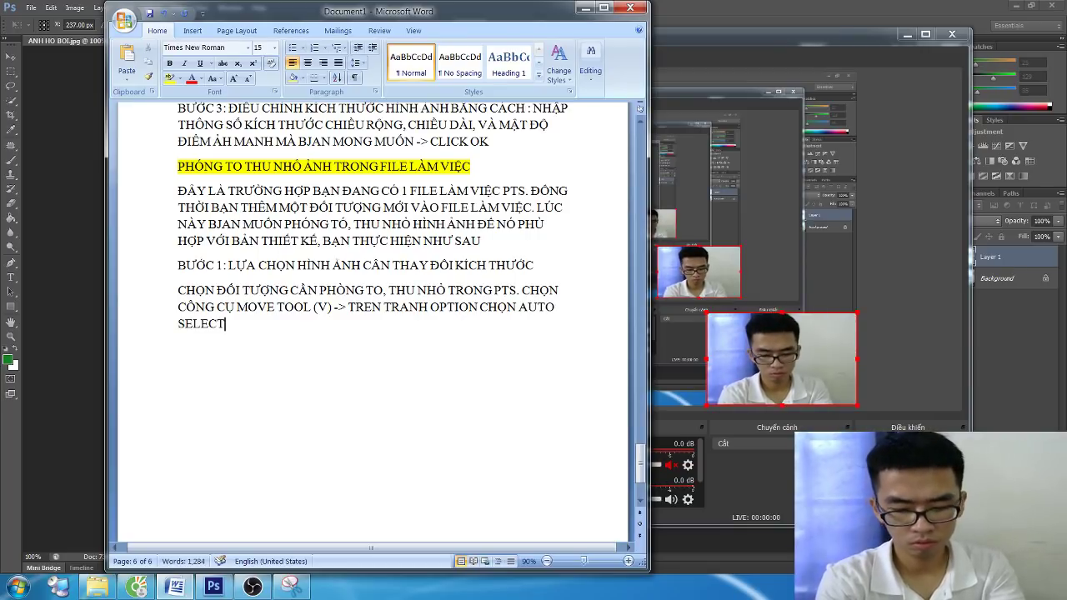
pyautogui.write('-> ')
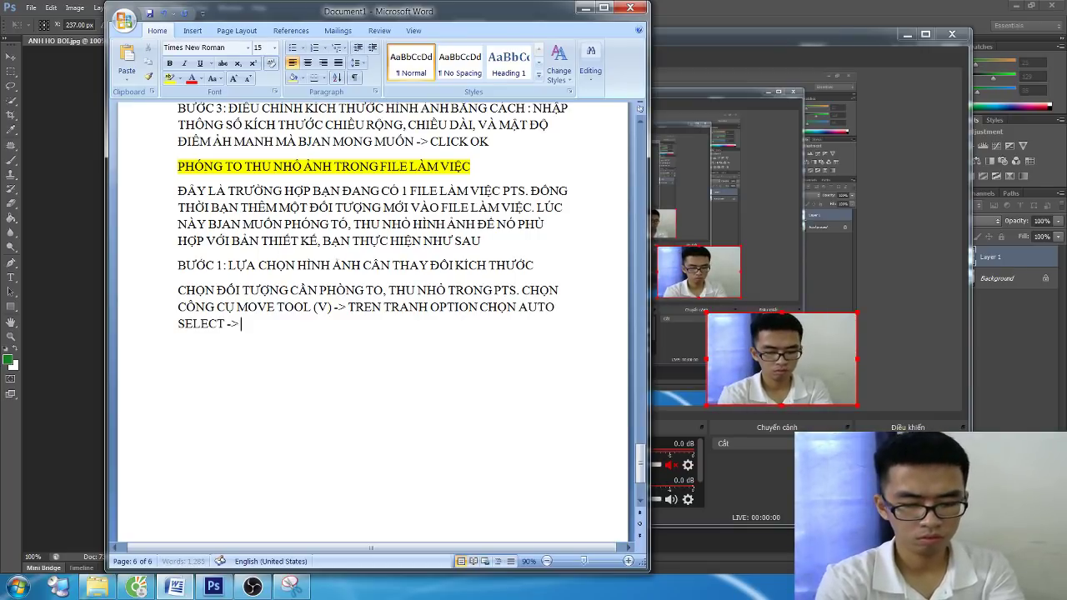
pyautogui.write('LOCK')
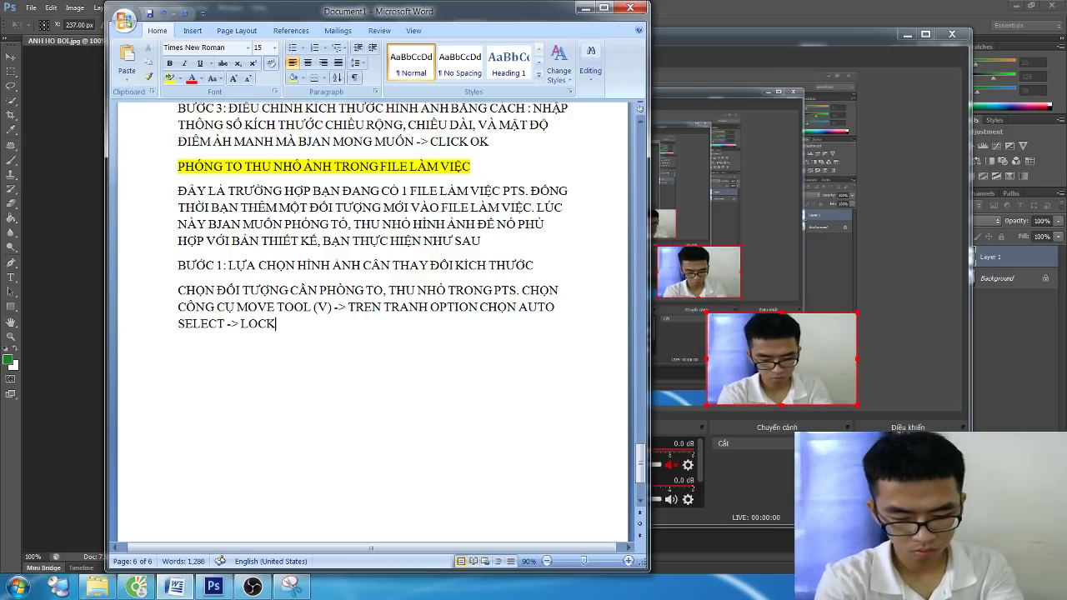
pyautogui.write(' VÀO ĐỐI')
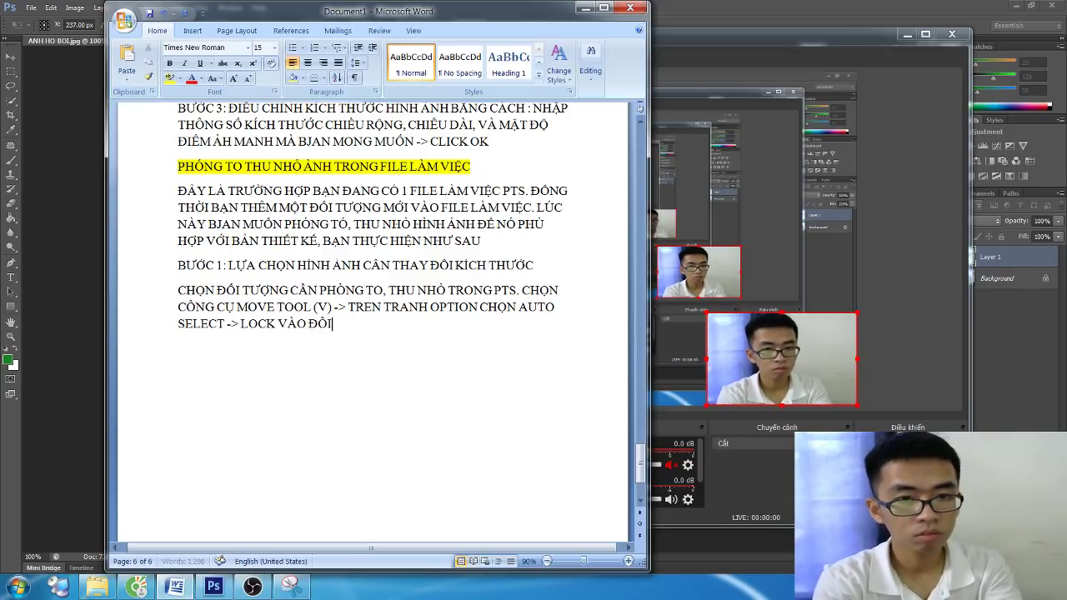
pyautogui.write(' TƯỢNG ĐỂ CHỌN.')
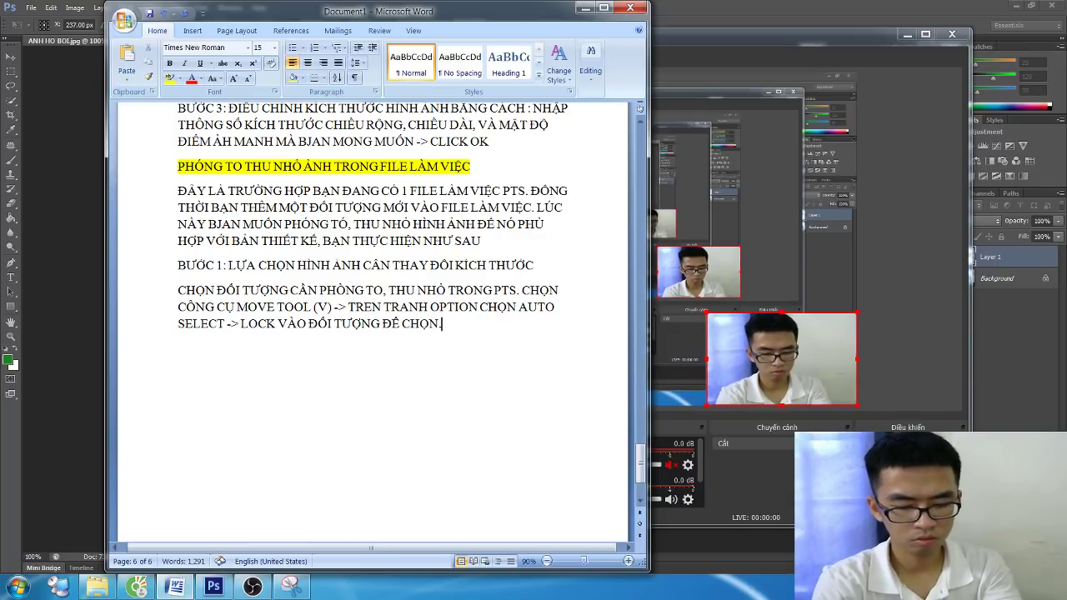
pyautogui.press('Return')
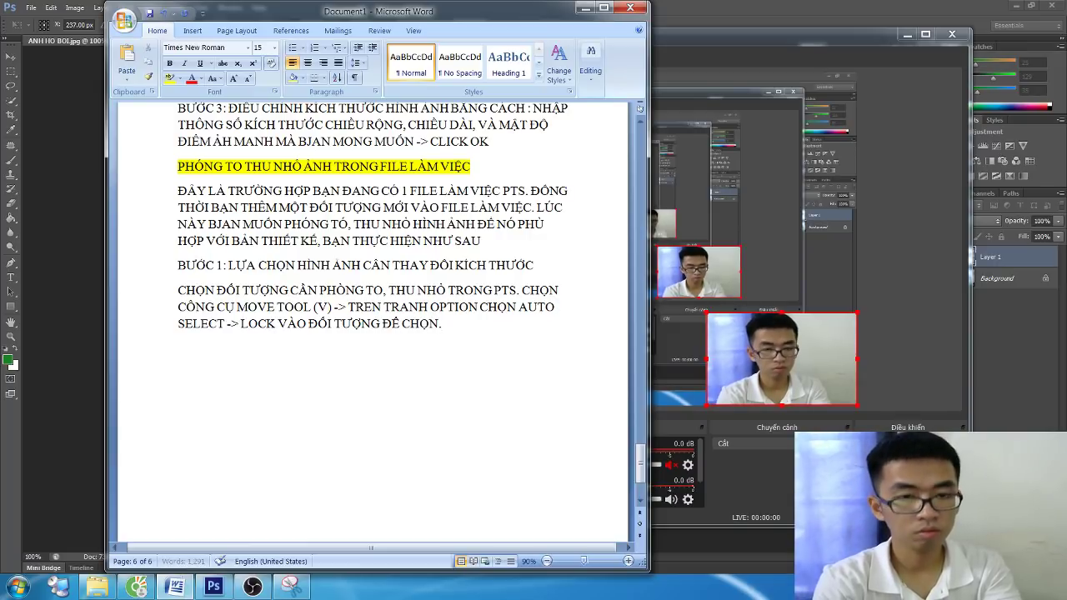
pyautogui.write('BUO')
pyautogui.write(' 2: L')
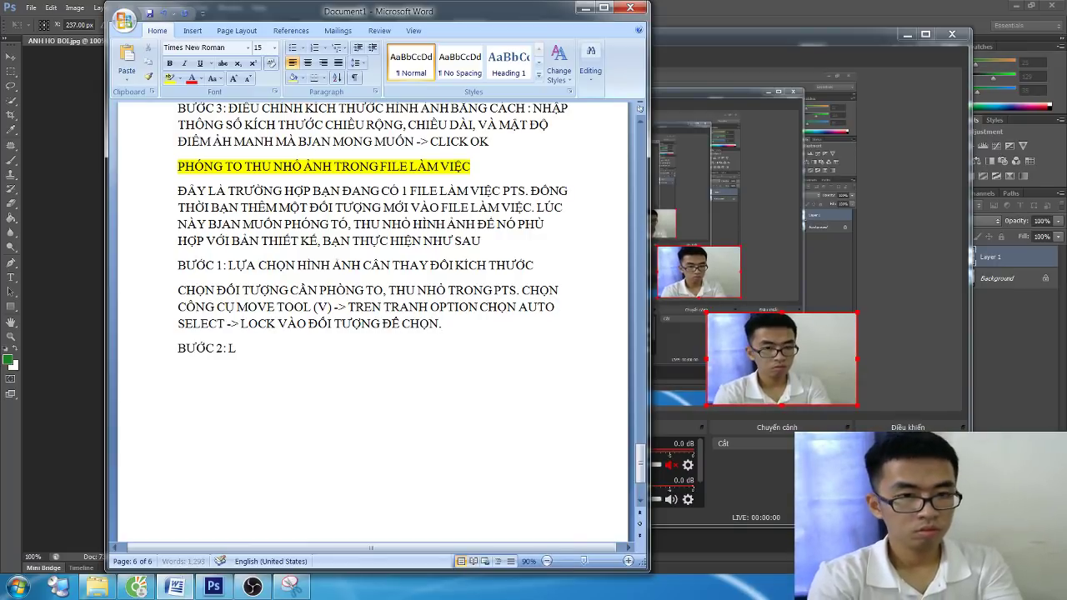
pyautogui.write('ỰA CHO')
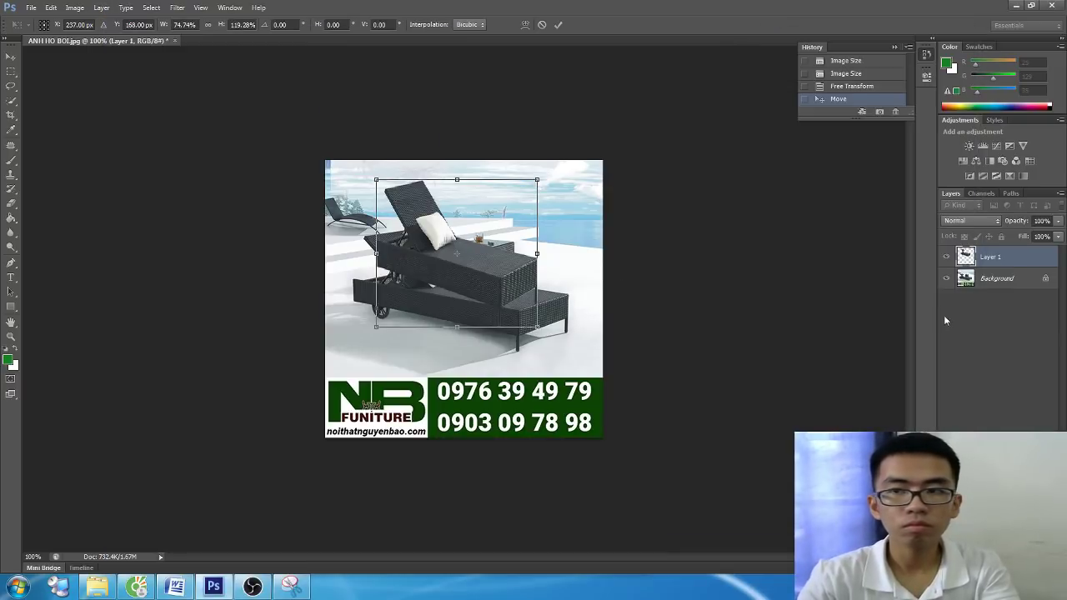
# Start Edit > Free Transform on the chair layer, then cancel it unchanged
pyautogui.press('Escape')
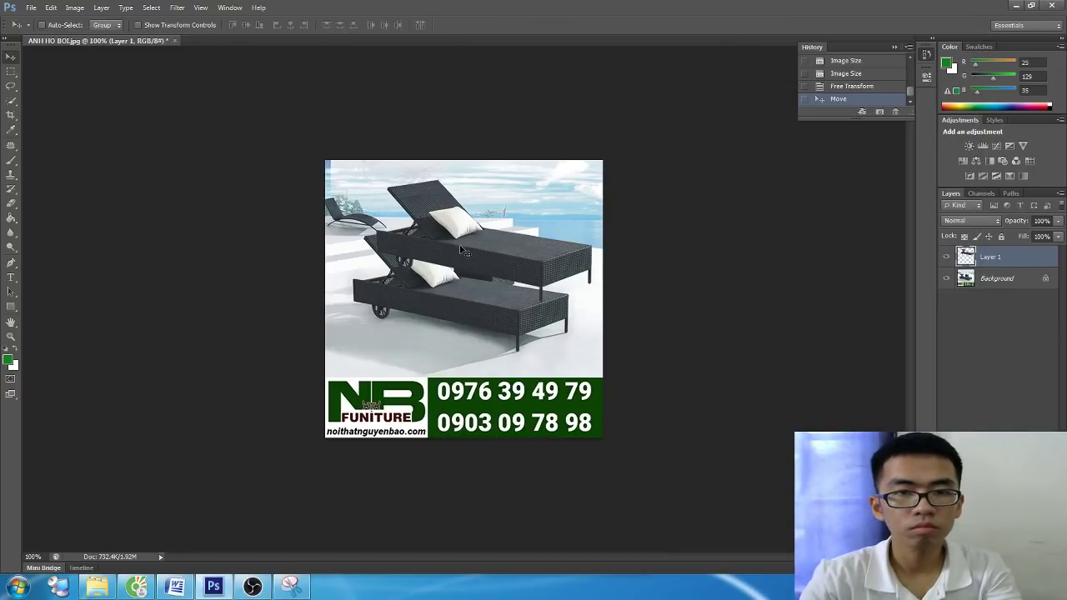
pyautogui.click(31, 7)
pyautogui.moveTo(51, 7)
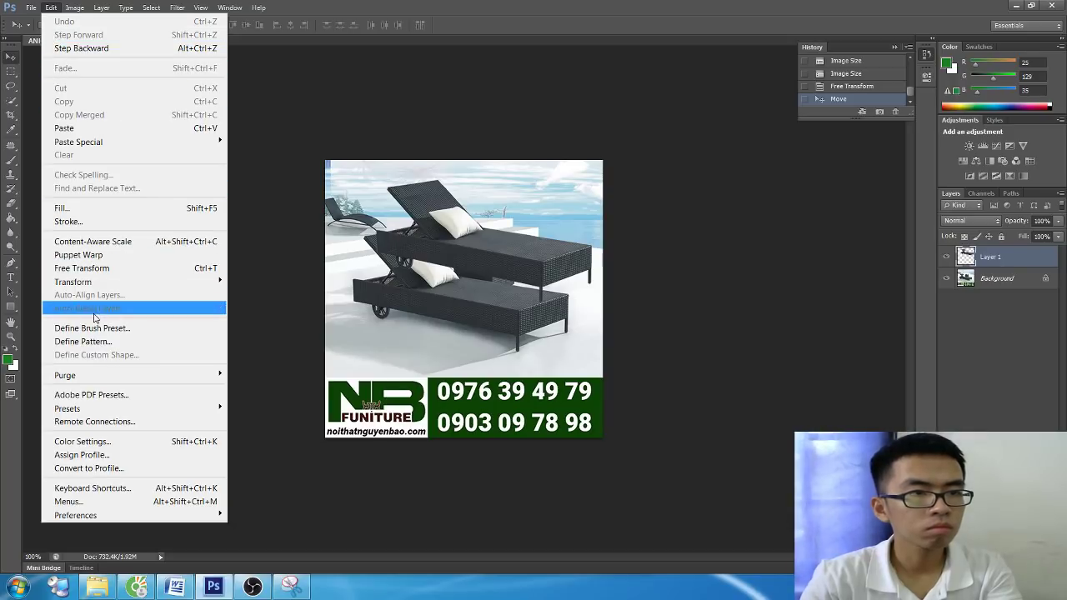
pyautogui.click(102, 268)
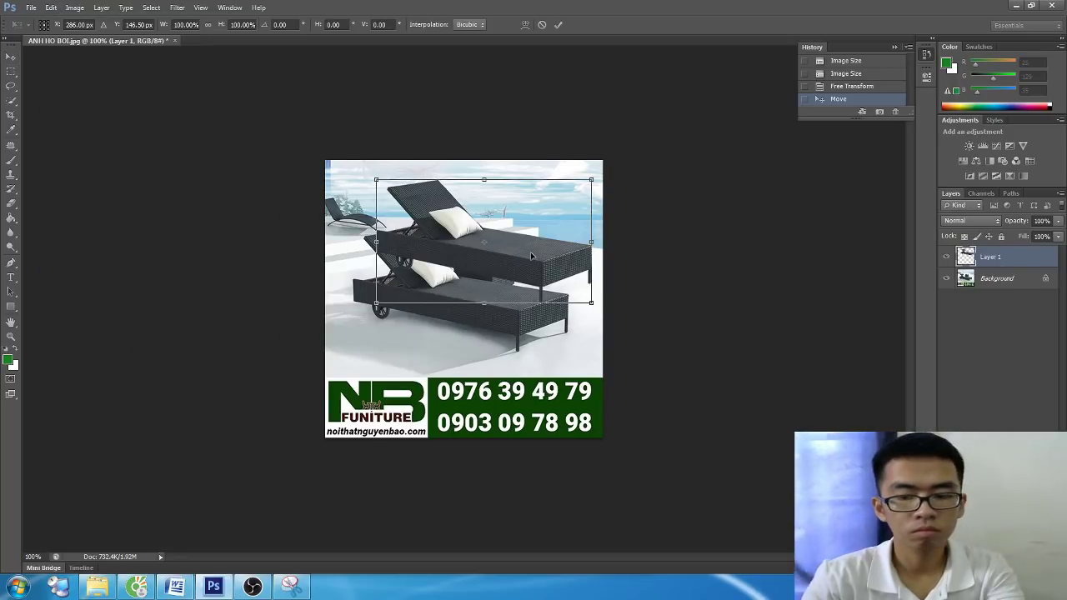
pyautogui.press('Escape')
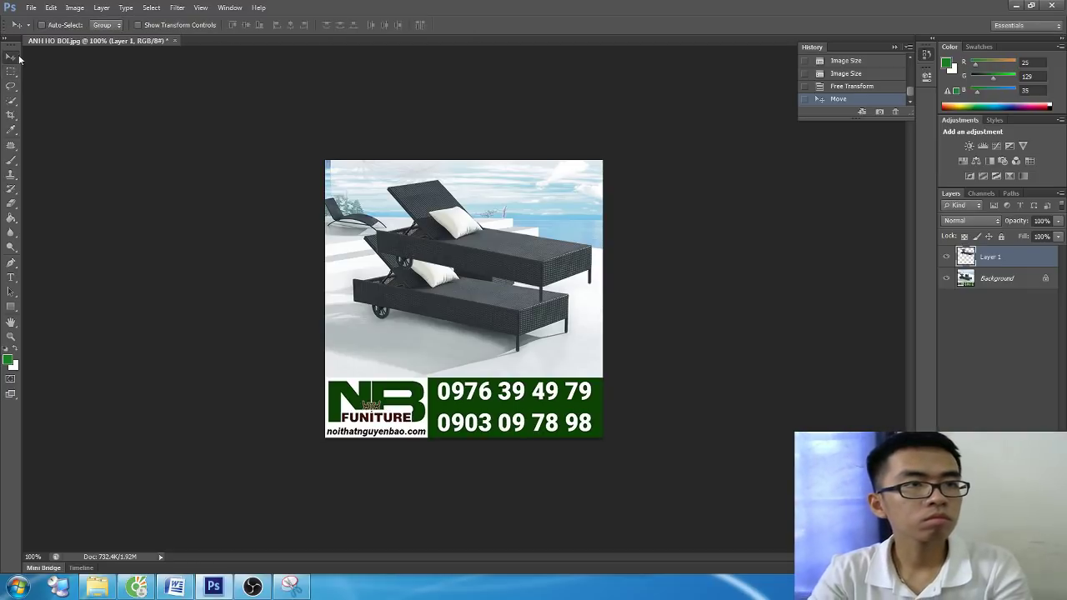
# Drag the Layer 1 chair around, dismissing the locked Background layer warning along the way
pyautogui.moveTo(504, 242)
pyautogui.mouseDown()
pyautogui.moveTo(515, 237)
pyautogui.moveTo(476, 261)
pyautogui.mouseUp()
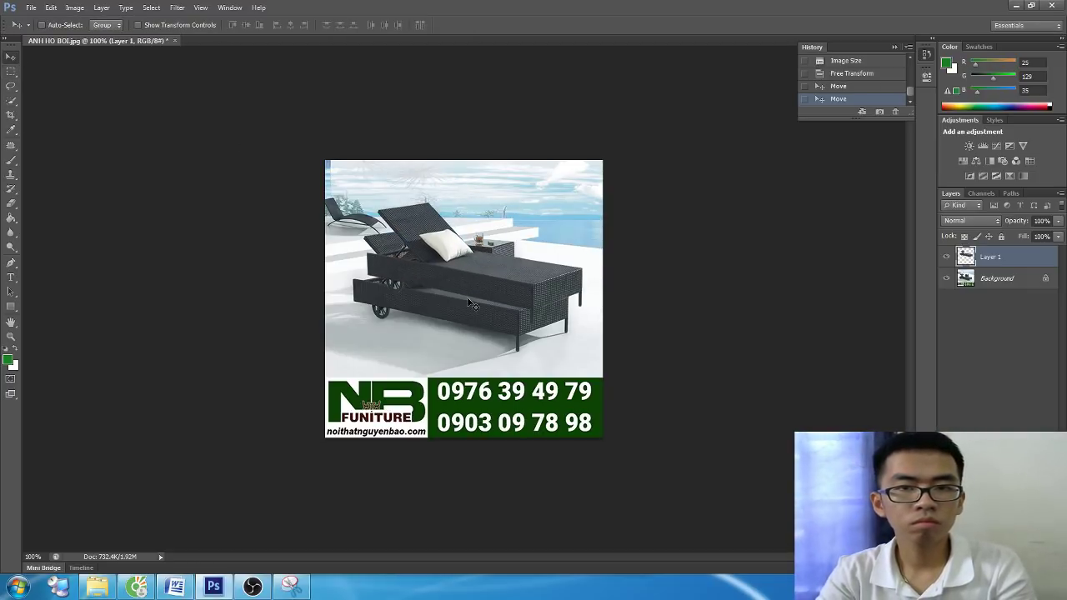
pyautogui.moveTo(443, 349)
pyautogui.mouseDown()
pyautogui.moveTo(487, 350)
pyautogui.moveTo(498, 318)
pyautogui.mouseUp()
pyautogui.click(1023, 278)
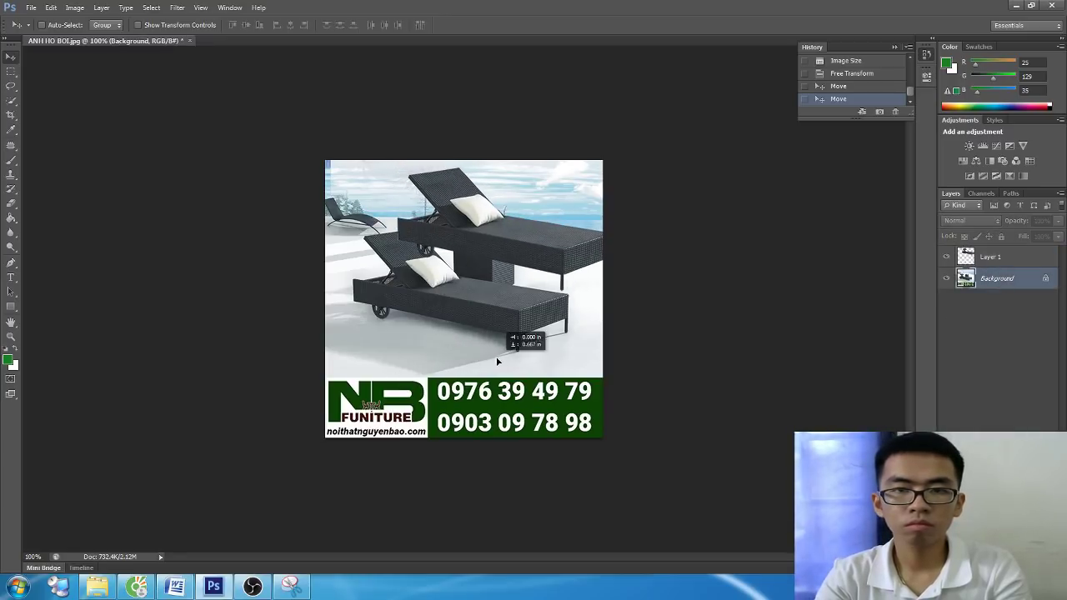
pyautogui.click(583, 343)
pyautogui.press('Return')
pyautogui.click(990, 256)
pyautogui.moveTo(472, 234)
pyautogui.mouseDown()
pyautogui.moveTo(458, 241)
pyautogui.moveTo(473, 246)
pyautogui.mouseUp()
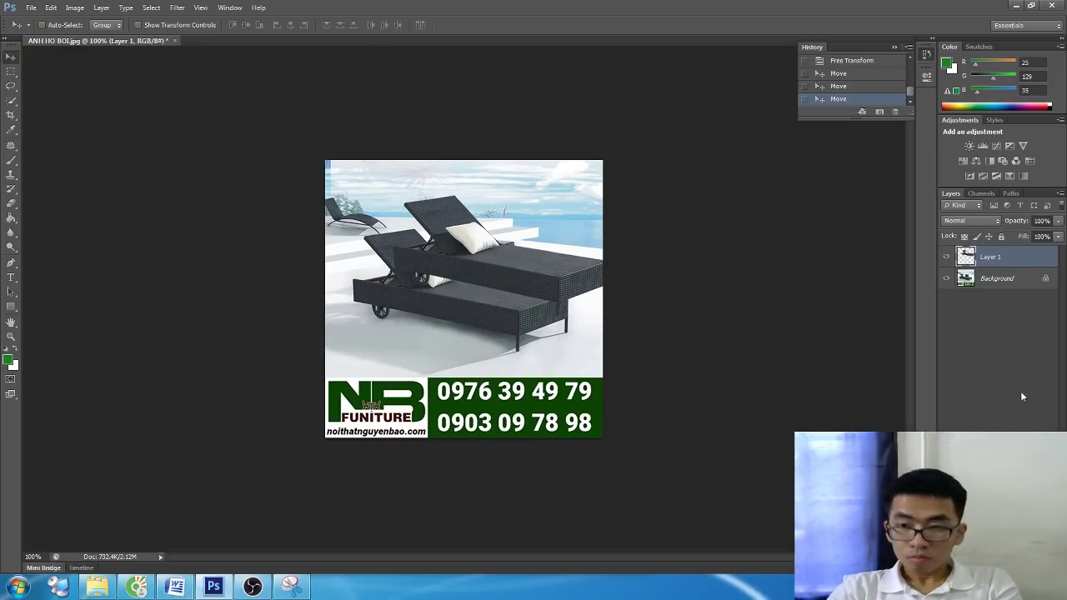
pyautogui.click(991, 287)
pyautogui.click(990, 257)
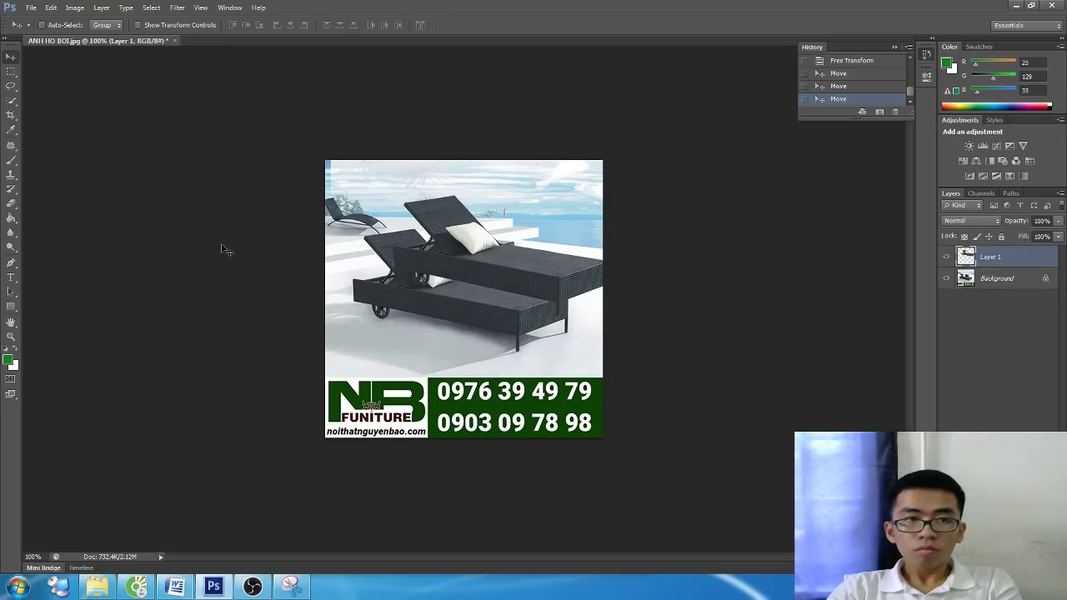
# Move the chair down-right with the Move tool so it overlaps the lower chair
pyautogui.click(11, 85)
pyautogui.moveTo(457, 285); pyautogui.dragTo(500, 248)
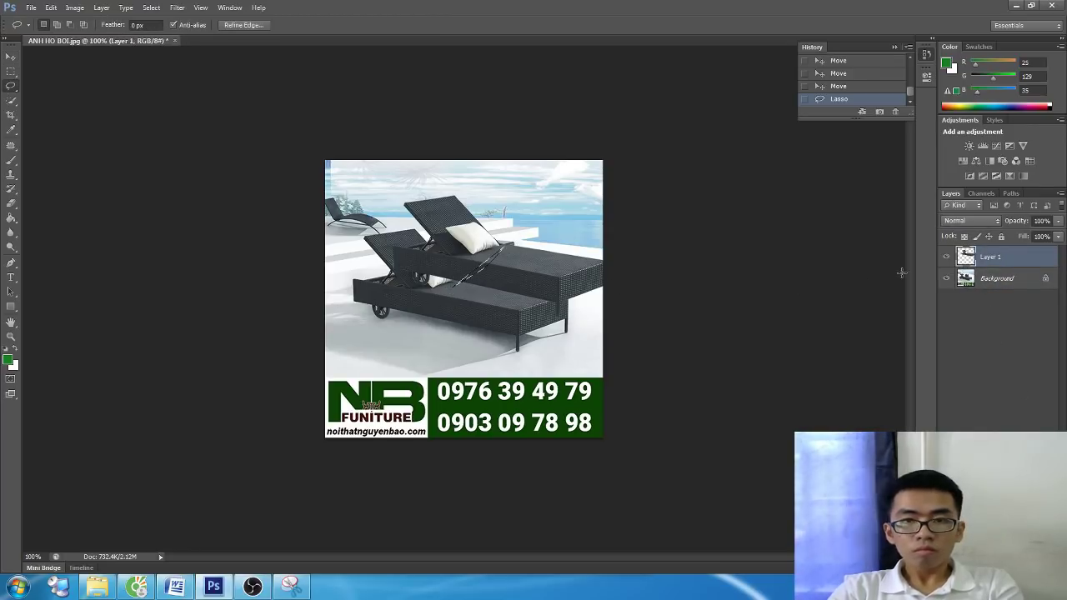
pyautogui.click(946, 278)
pyautogui.hotkey('ctrl', 'd')
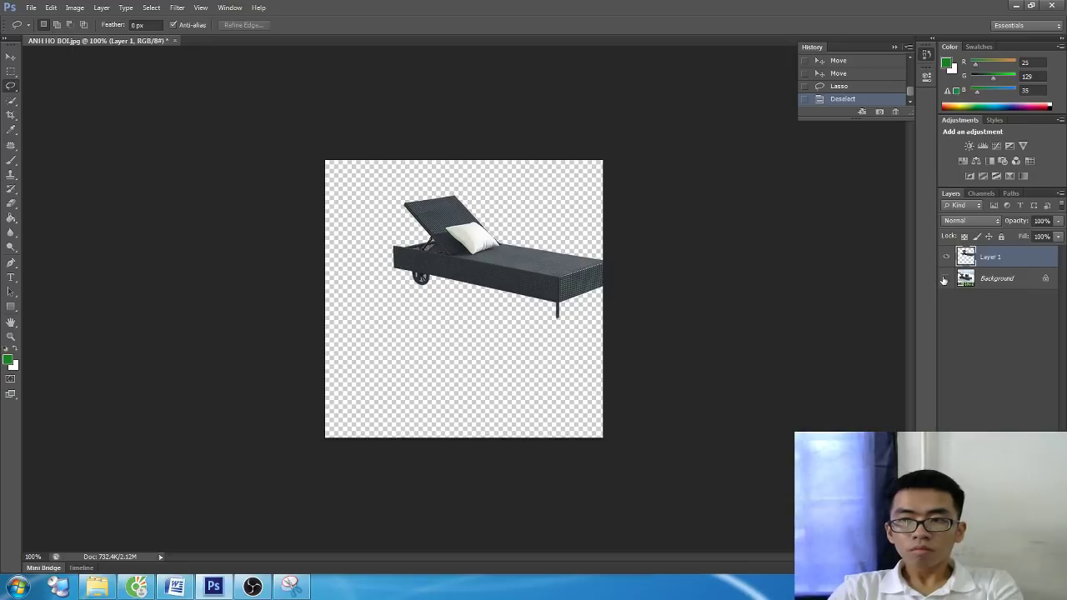
pyautogui.click(946, 279)
pyautogui.press('v')
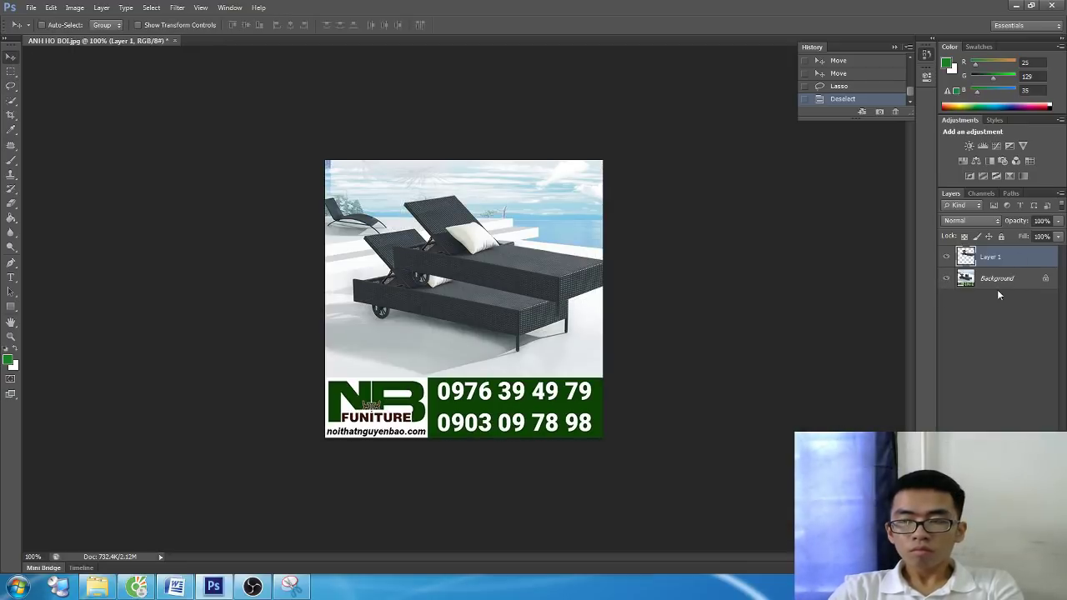
pyautogui.moveTo(695, 276)
pyautogui.mouseDown()
pyautogui.moveTo(417, 286)
pyautogui.moveTo(454, 292)
pyautogui.mouseUp()
pyautogui.hotkey('alt', 'Tab')
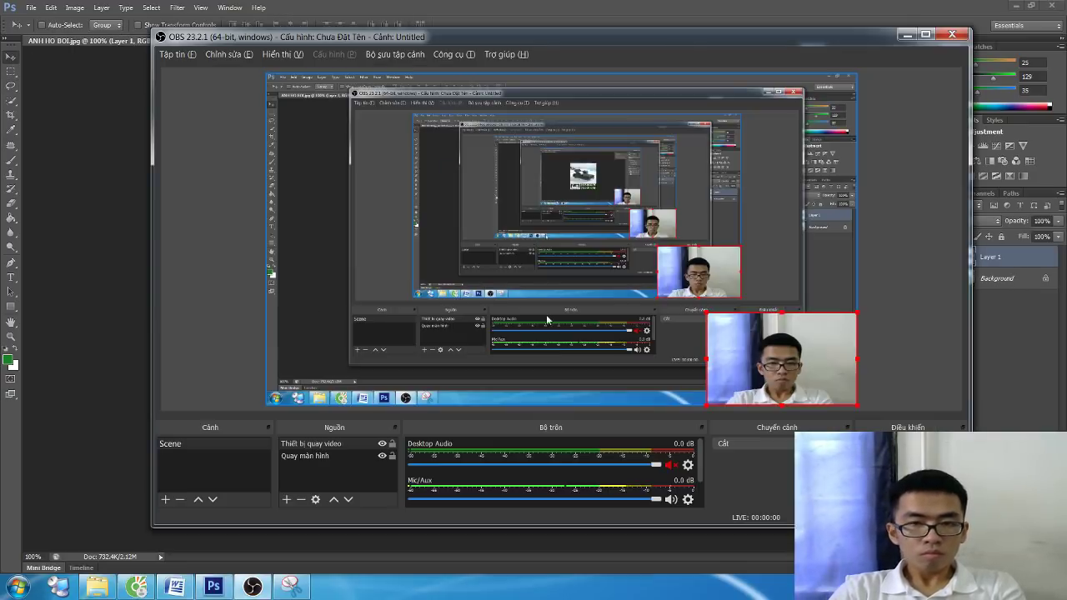
pyautogui.click(252, 587)
# Add a note about alternatively selecting the object's layer, then correct the step 2 wording
pyautogui.click(175, 587)
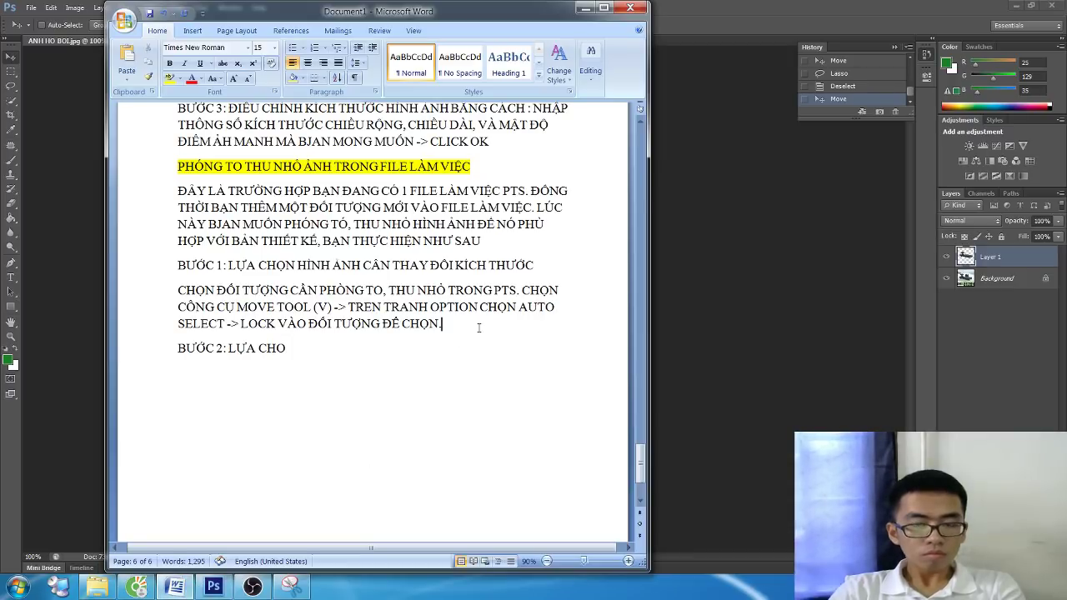
pyautogui.write(' HOẶC BẠ')
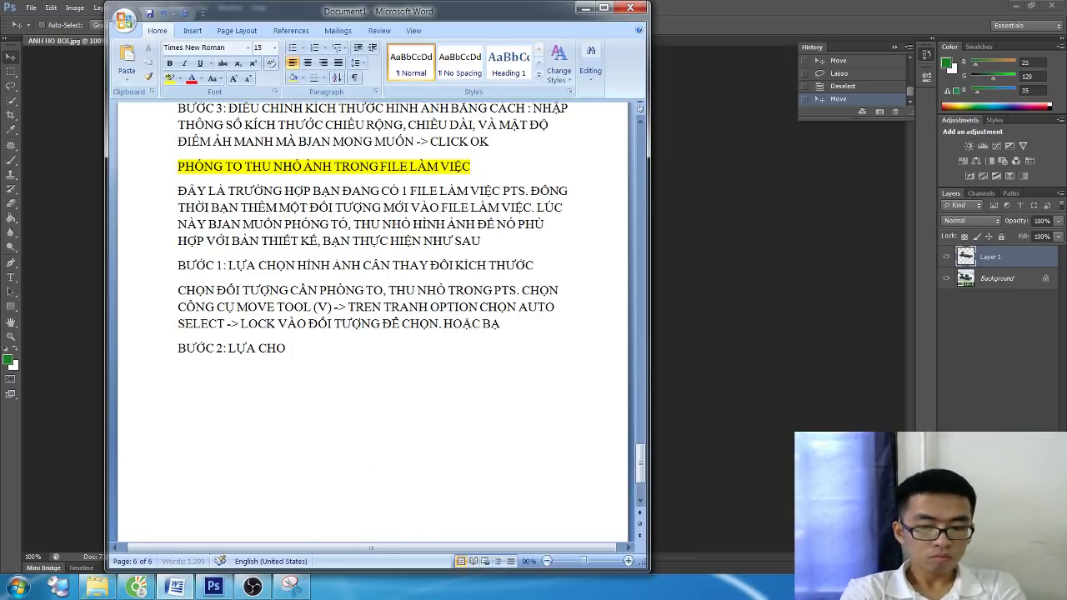
pyautogui.write('N CÓ')
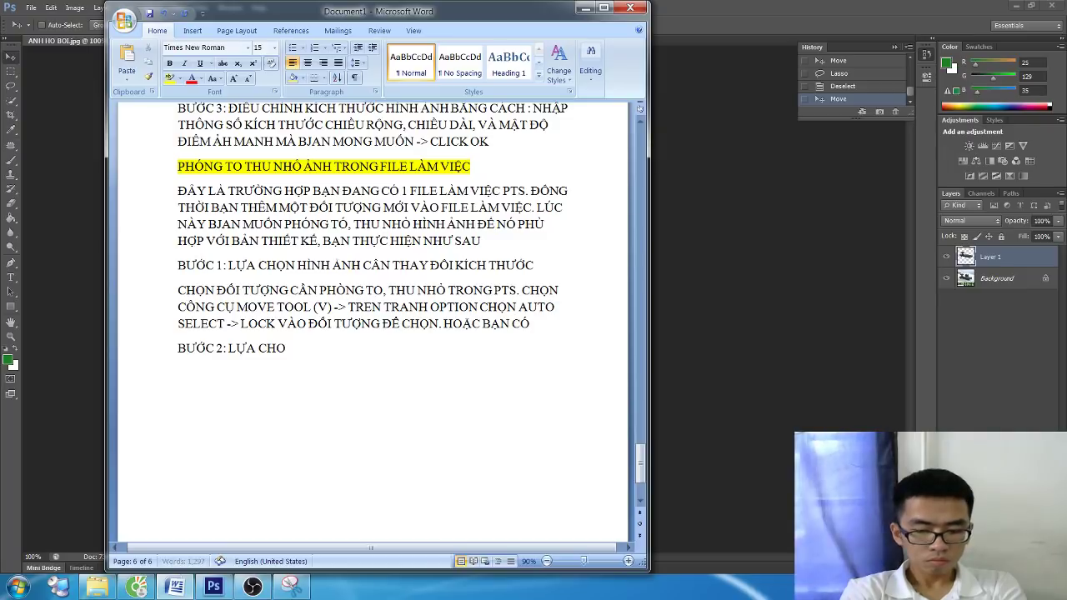
pyautogui.write(' THỂ CLICK CH')
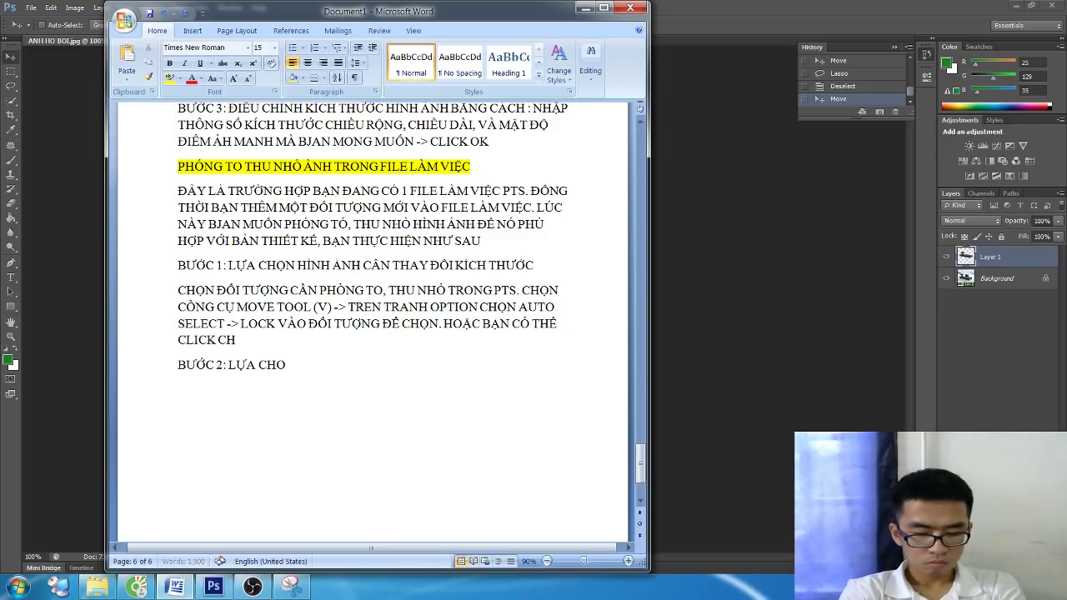
pyautogui.write('AYER CHỨA N')
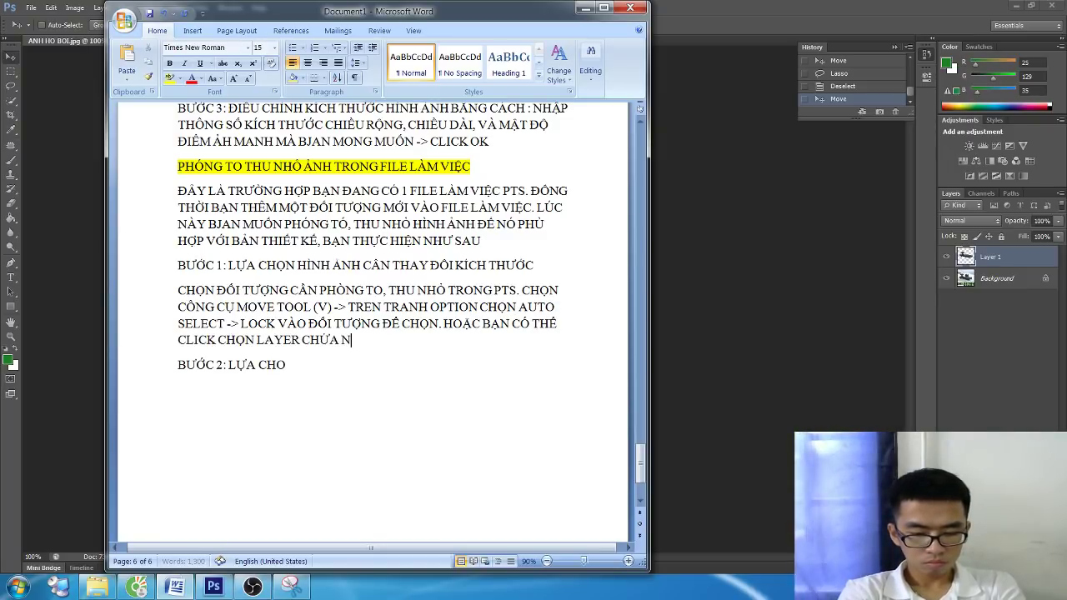
pyautogui.write(' ĐOI TRONG')
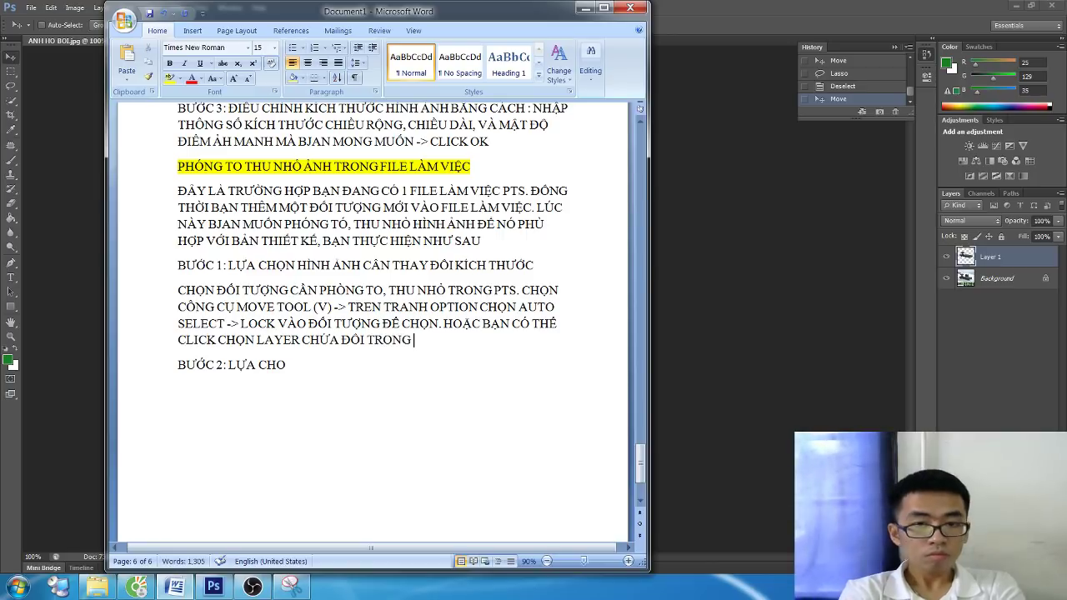
pyautogui.press('BackSpace')
pyautogui.write('U')
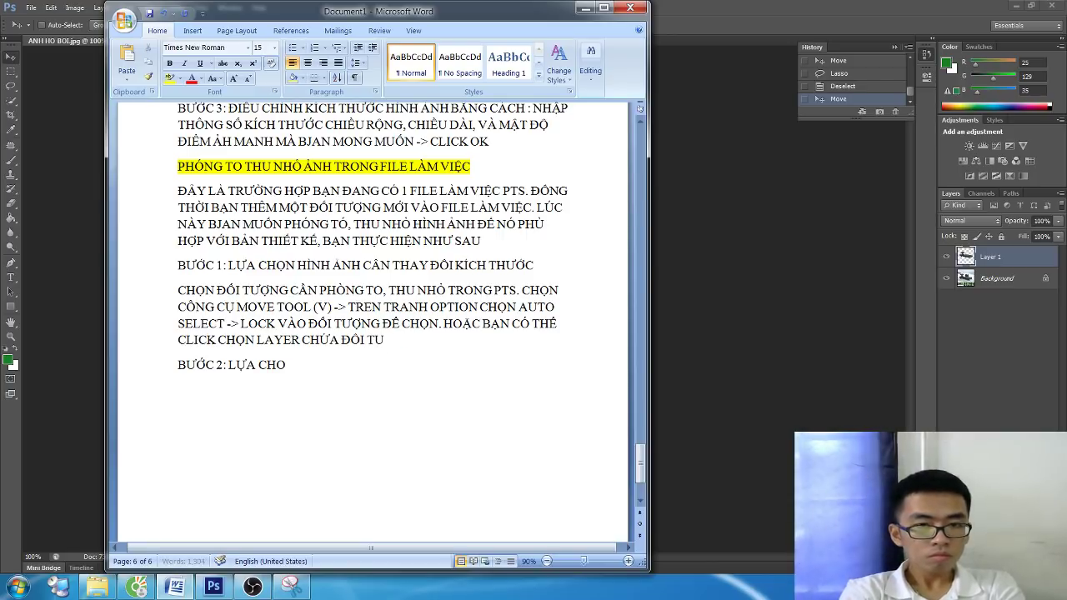
pyautogui.write('ƯỢNG TRNG HOỘP THI')
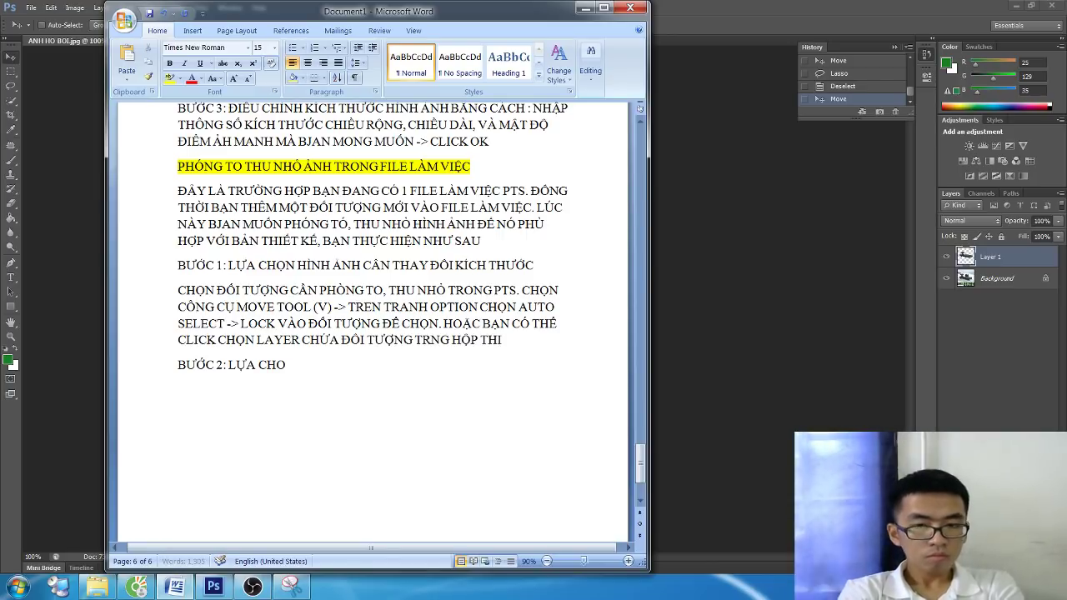
pyautogui.write('OA')
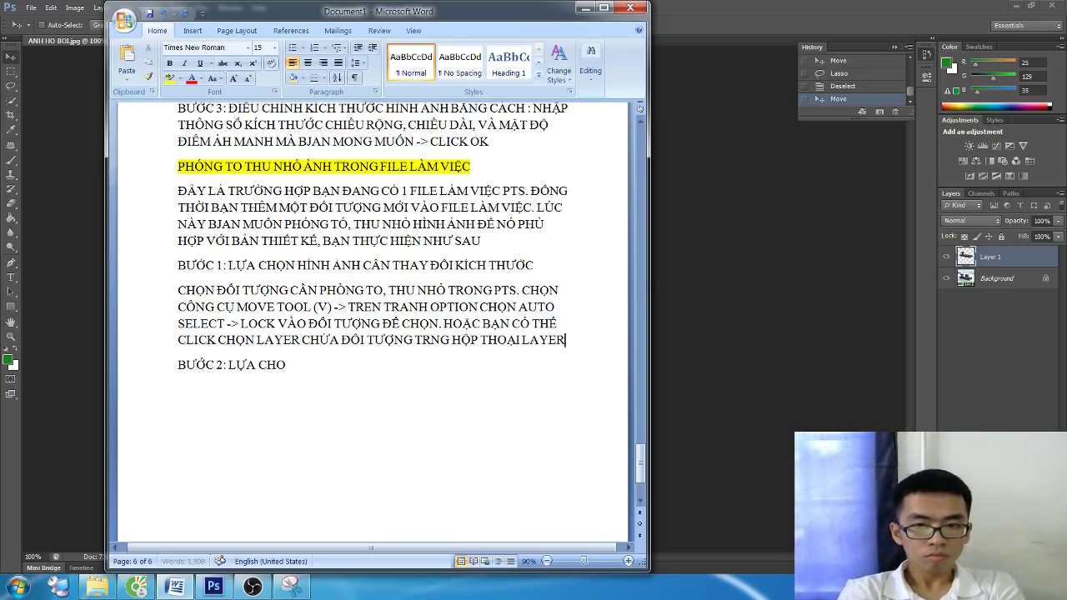
pyautogui.write(' (F7')
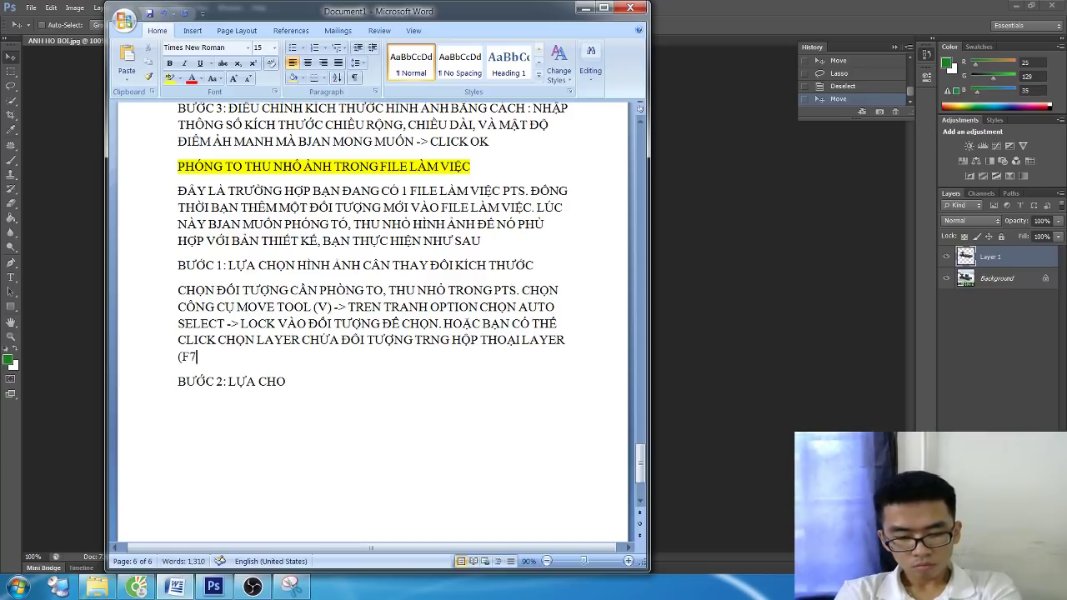
pyautogui.write(')')
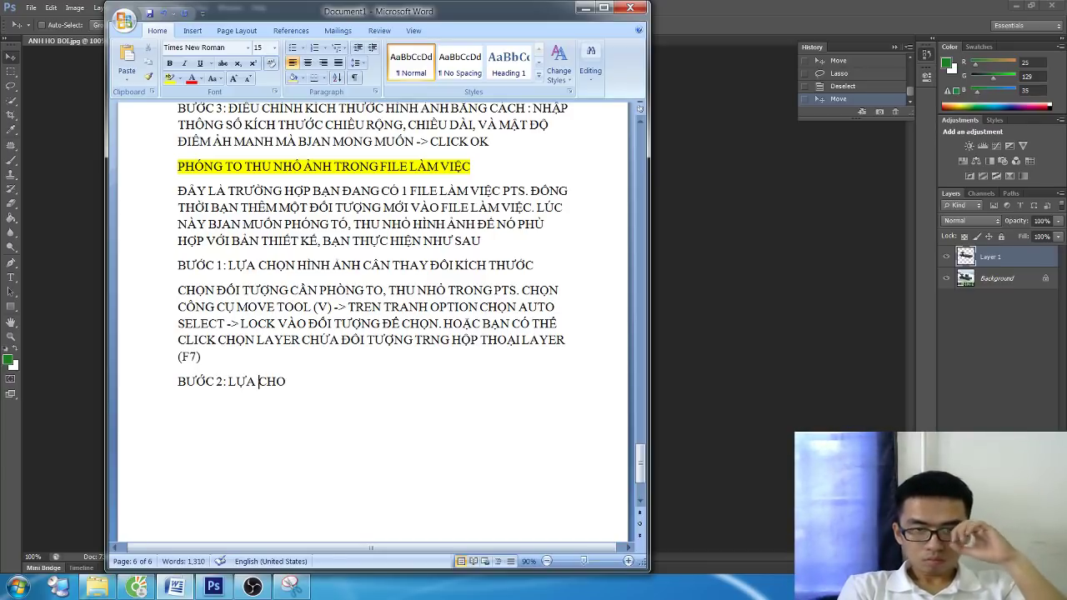
pyautogui.write('n')
pyautogui.press('BackSpace')
pyautogui.press('BackSpace')
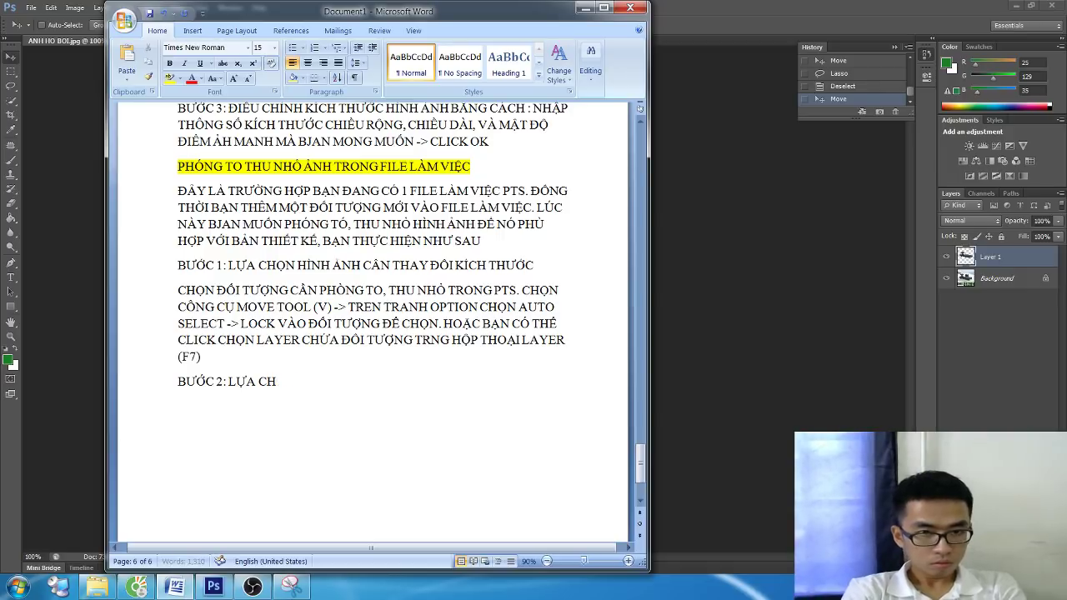
pyautogui.write('oj')
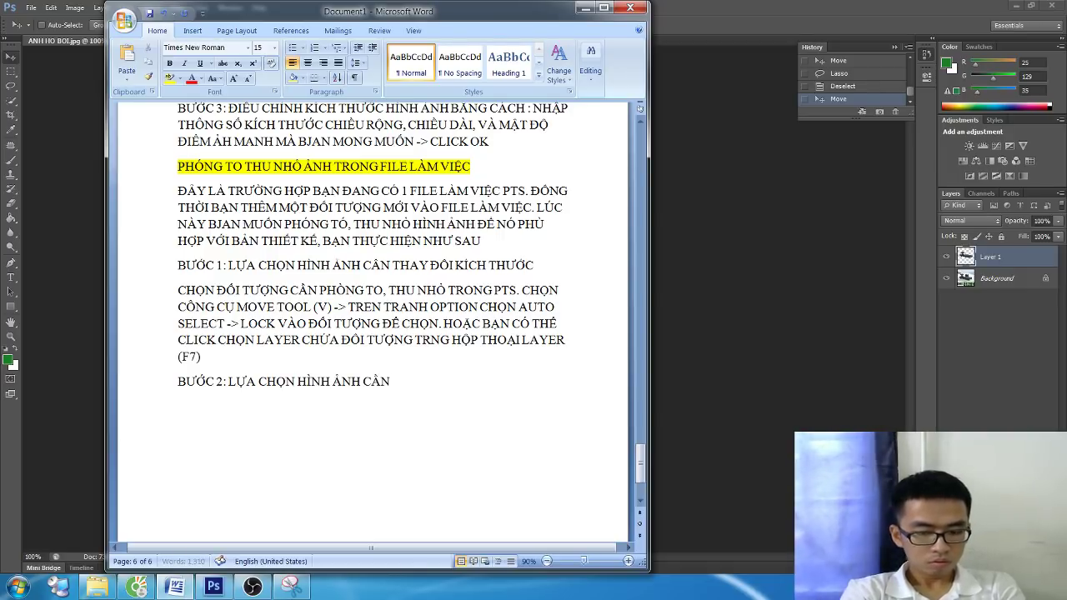
pyautogui.write(' THAY ĐỔI KÍCH THƯƠ')
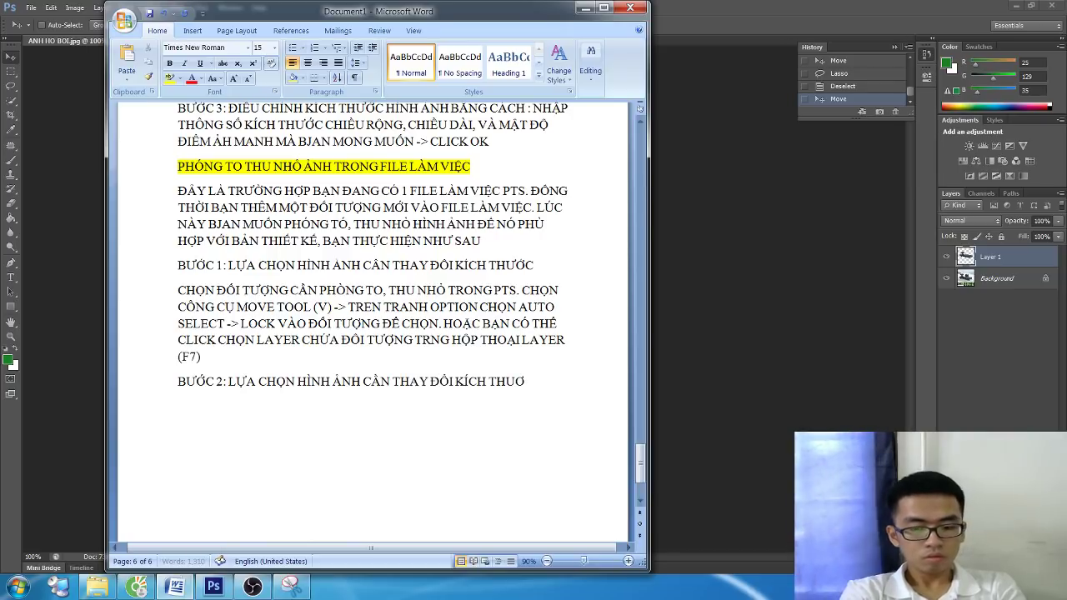
pyautogui.write('cs')
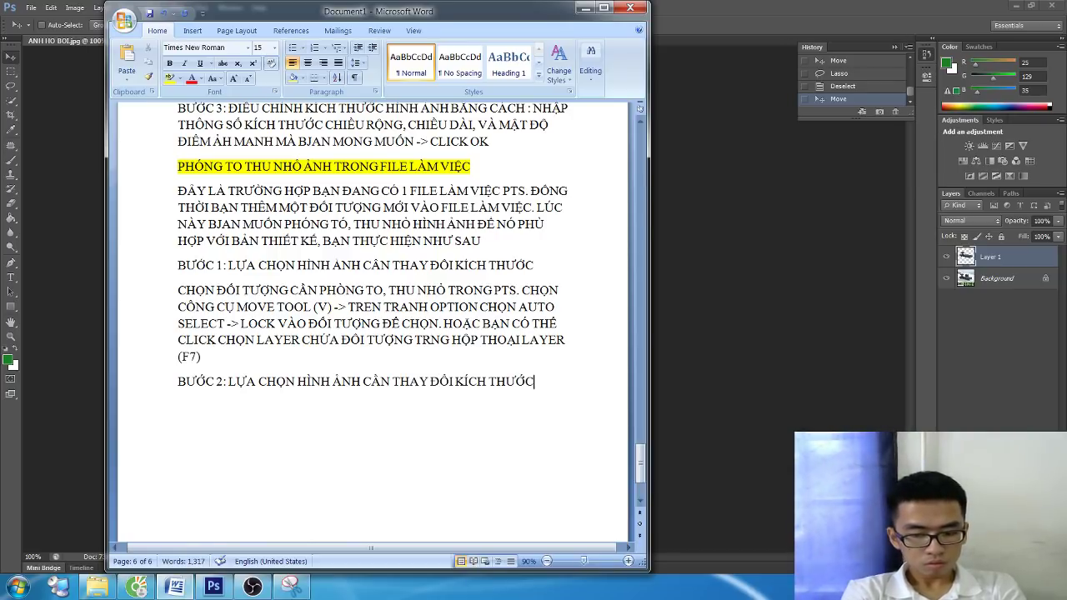
pyautogui.press('BackSpace')
pyautogui.press('BackSpace')
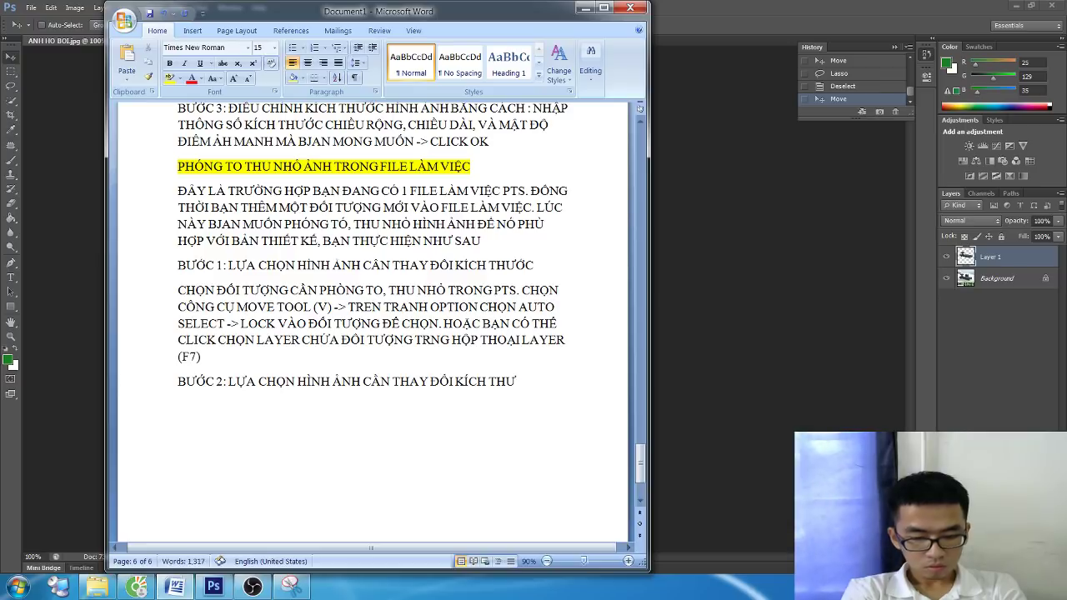
pyautogui.press('BackSpace')
pyautogui.press('BackSpace')
pyautogui.press('BackSpace')
pyautogui.press('BackSpace')
pyautogui.press('BackSpace')
pyautogui.press('BackSpace')
pyautogui.press('BackSpace')
pyautogui.press('BackSpace')
pyautogui.press('BackSpace')
# Write step 2 as choosing the resize command via menu EDIT -> FREE TRANSFORM (CTRL+T)
pyautogui.write('LE')
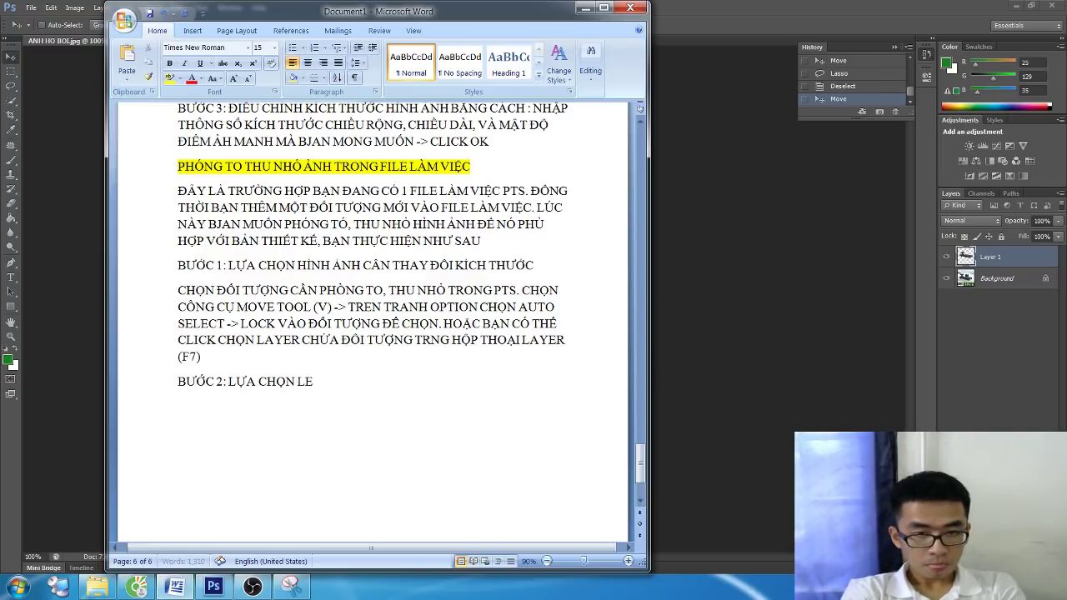
pyautogui.write(' DDIEEUF CHINHR K')
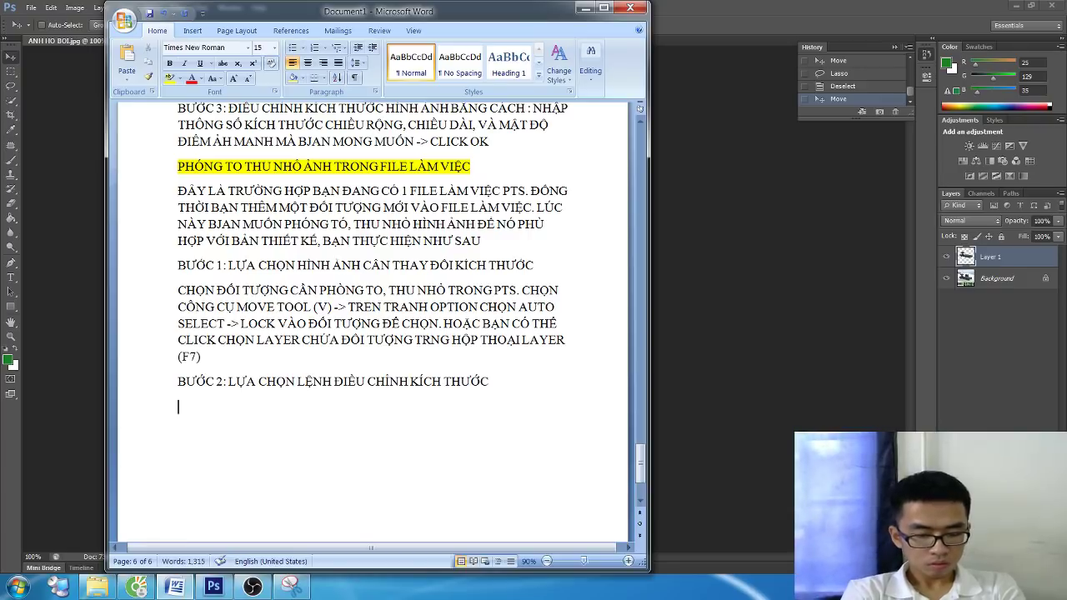
pyautogui.write('CHOJ')
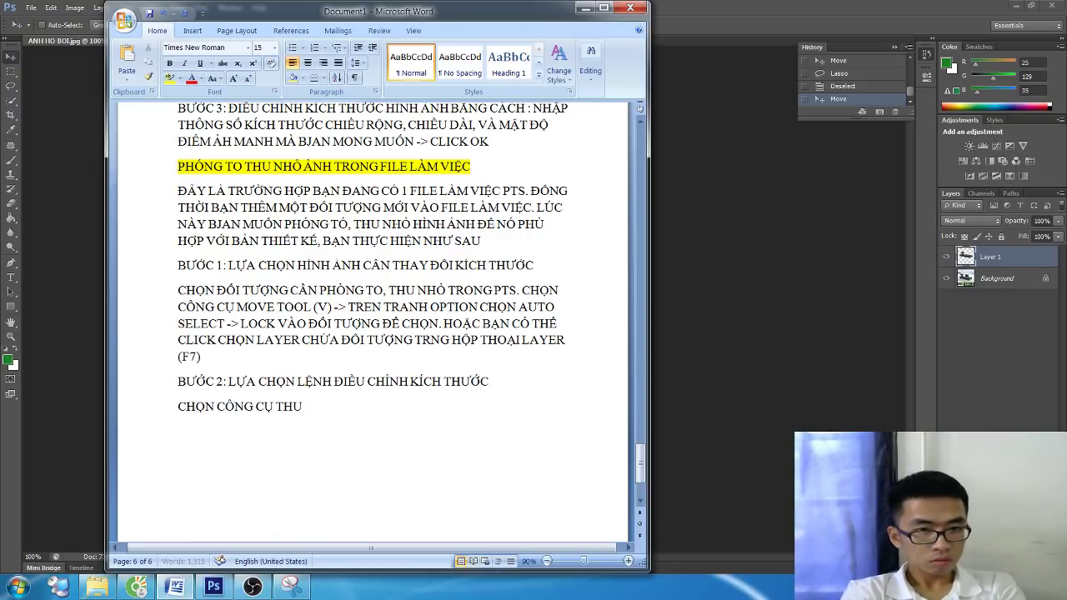
pyautogui.write(' PHOSNG BAWFNG CAS')
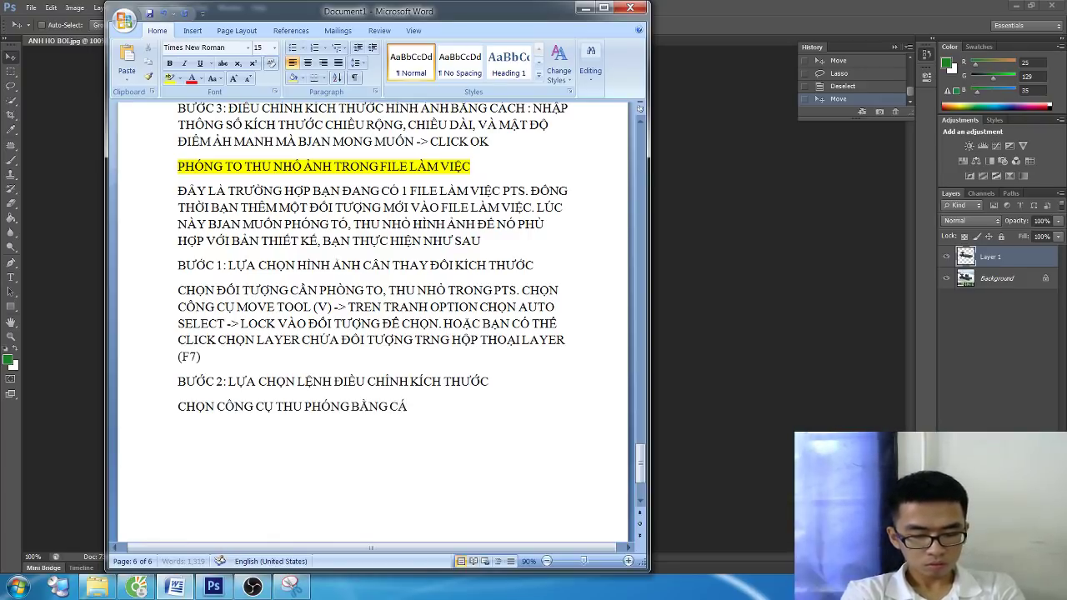
pyautogui.write('CH. TUWF M')
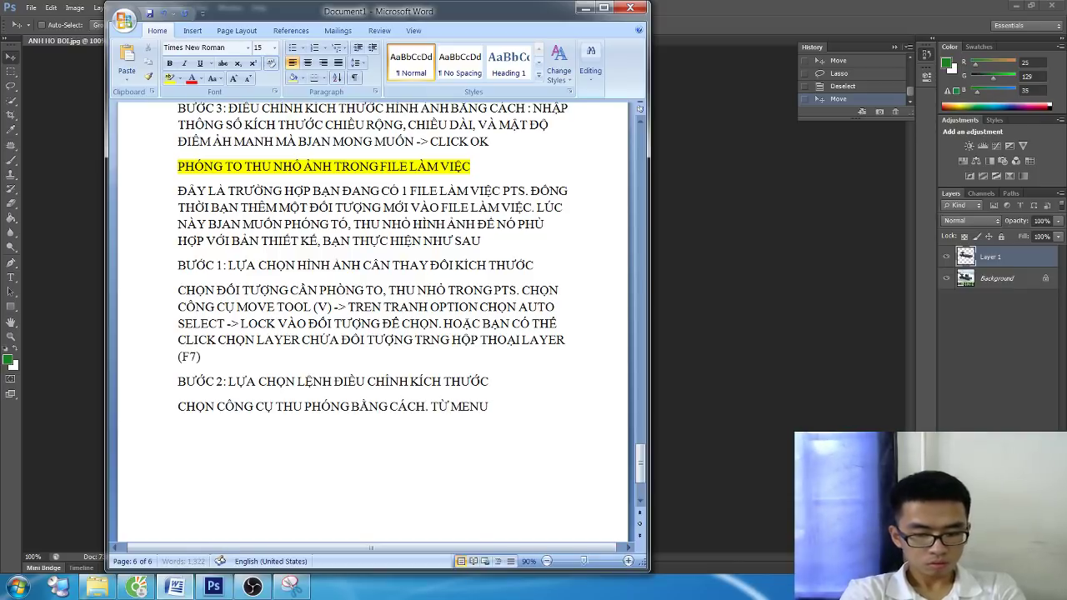
pyautogui.write(' ->')
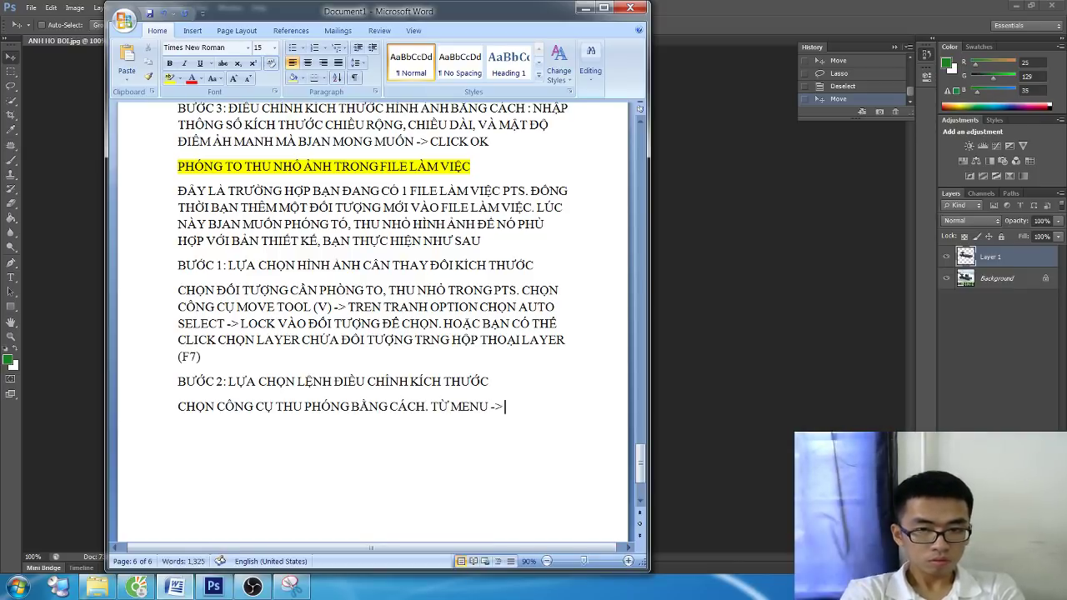
pyautogui.write(' UE')
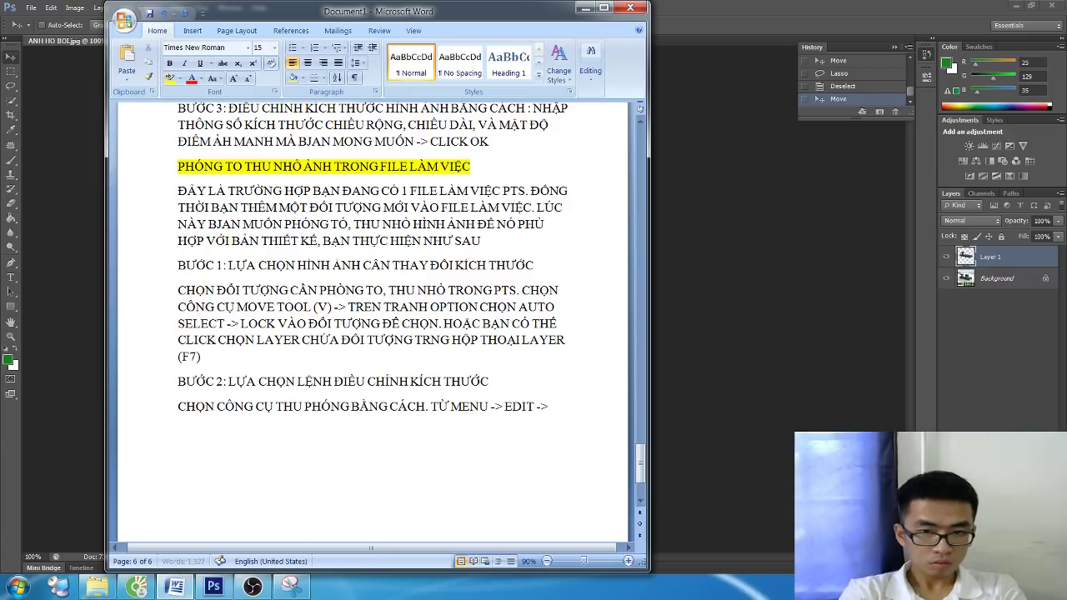
pyautogui.write('FRE')
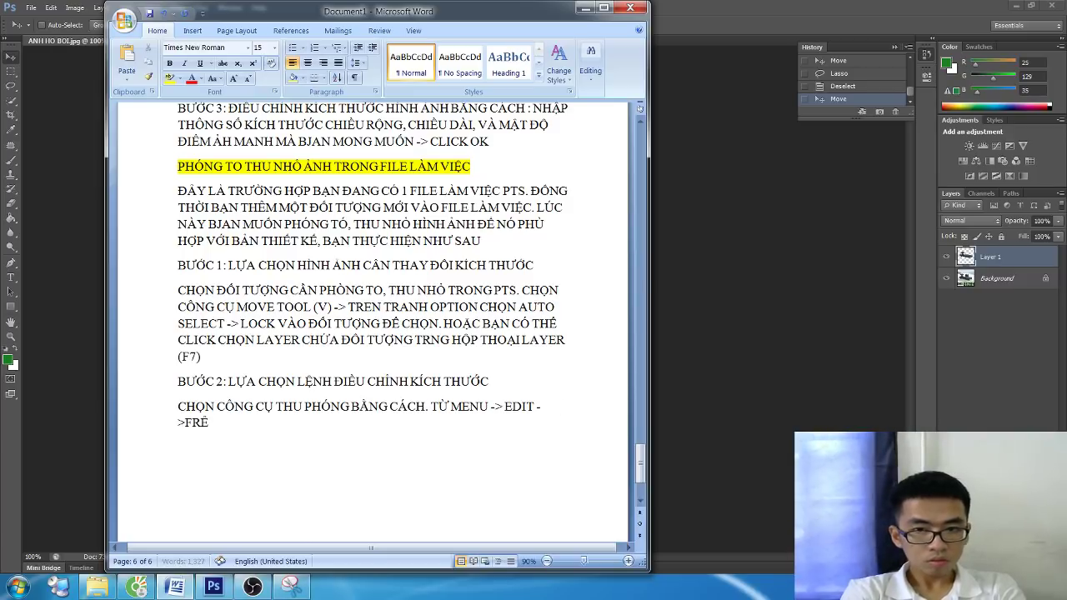
pyautogui.write('E TRAN')
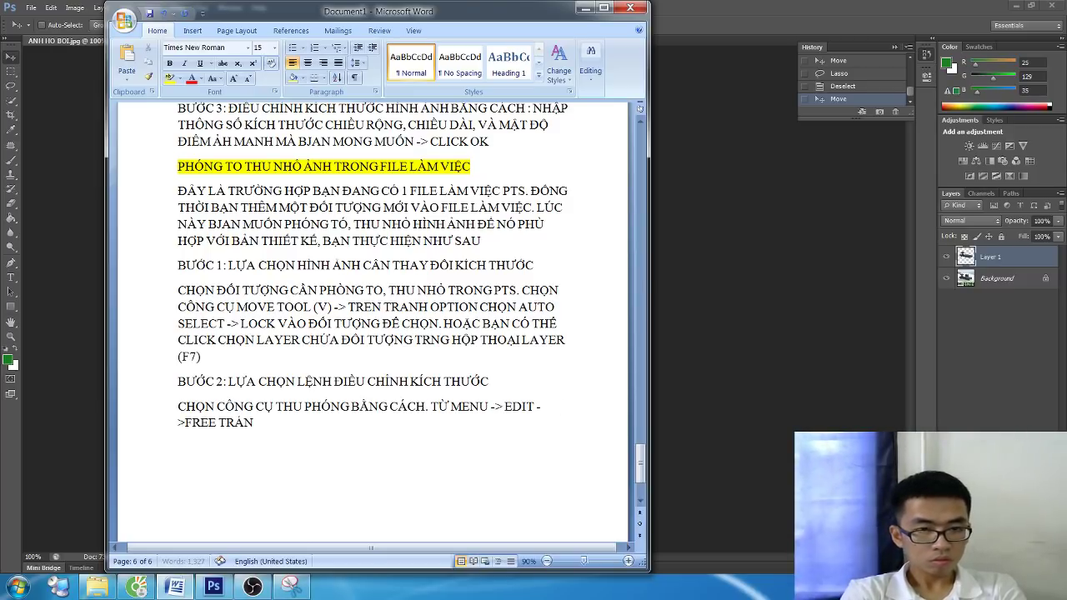
pyautogui.write('SF')
pyautogui.press('BackSpace')
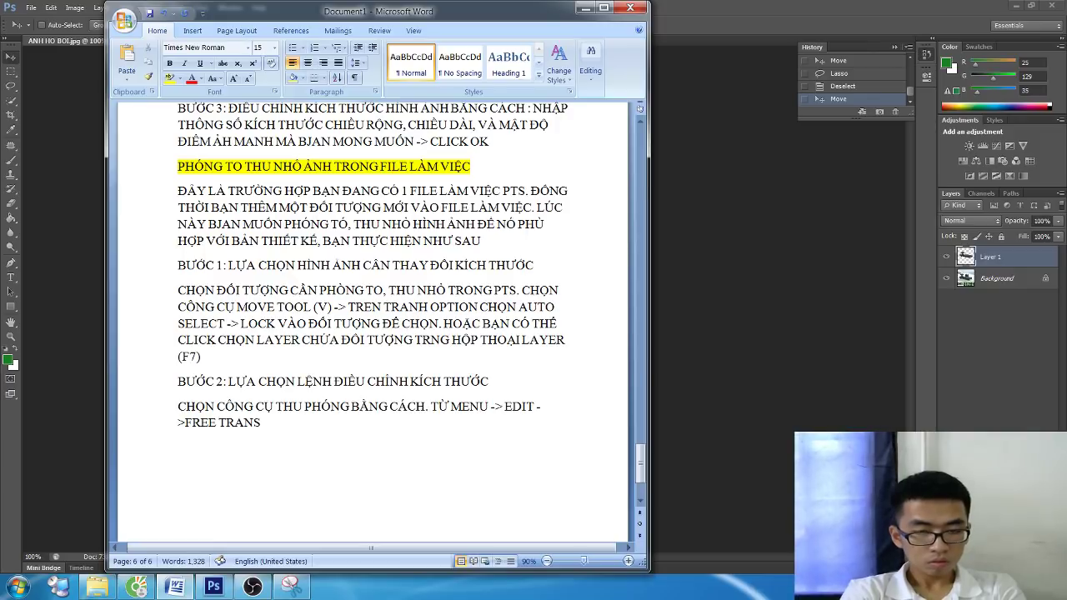
pyautogui.write('FORM')
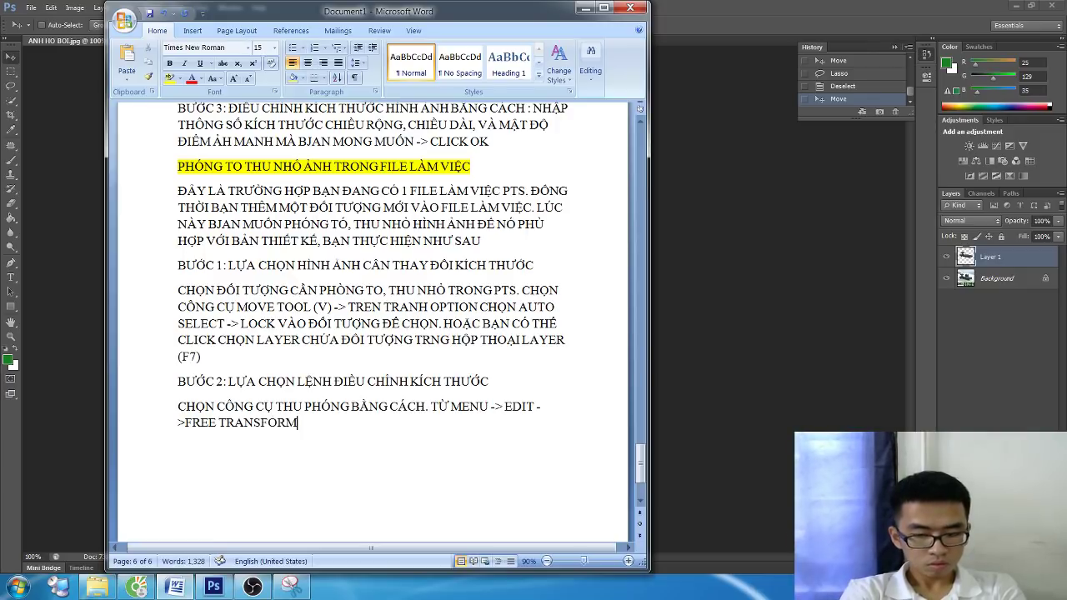
pyautogui.write(' (')
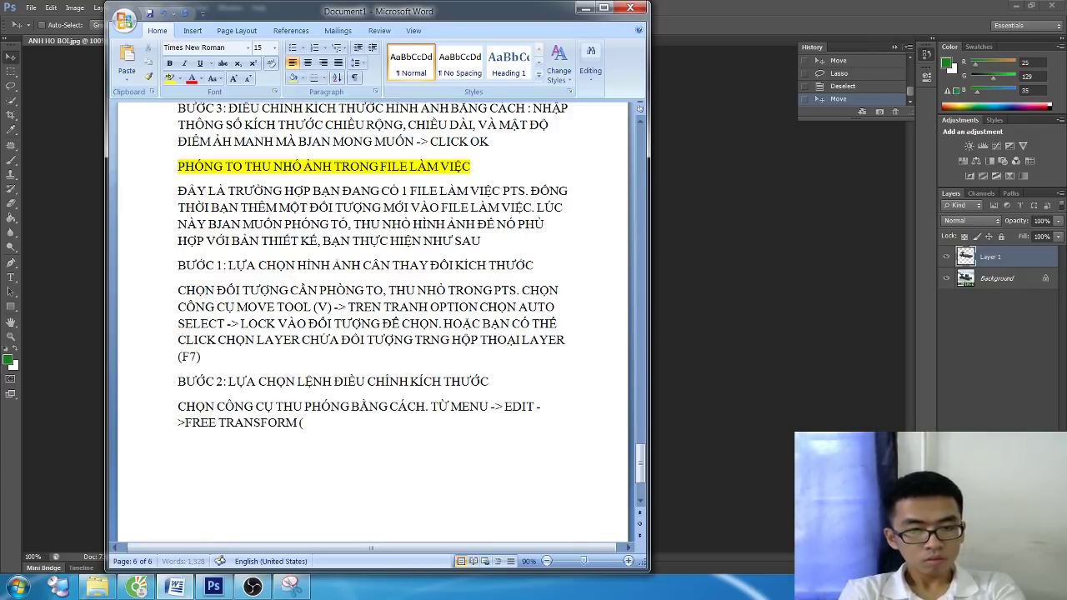
pyautogui.write('CTRT +T')
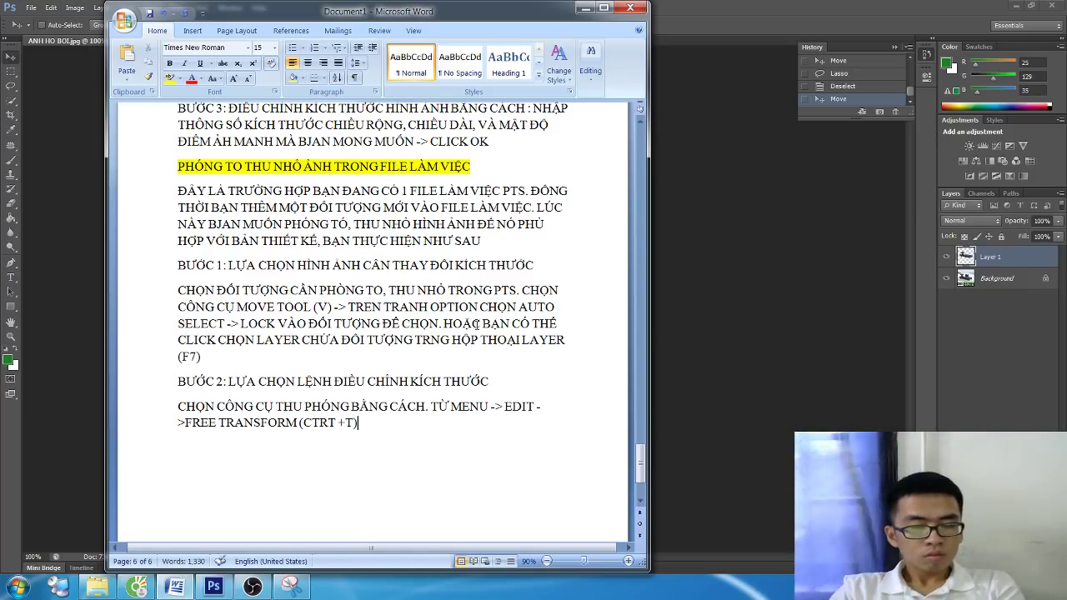
pyautogui.scroll(-3, 331, 331)
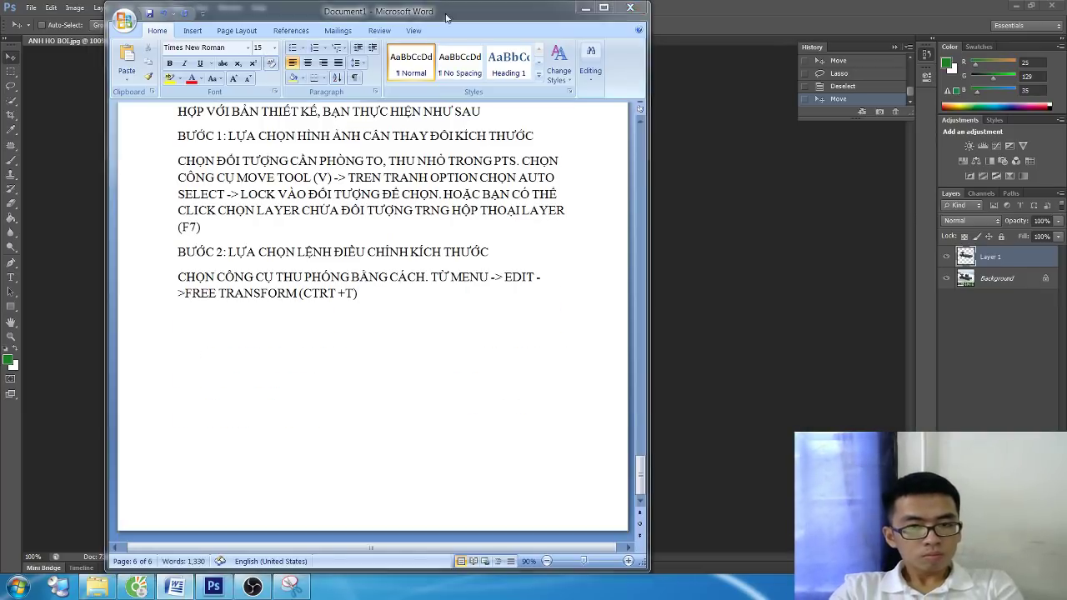
pyautogui.hotkey('alt', 'Tab')
# Apply Edit > Free Transform to Layer 1, shift the chair up, and return to Word
pyautogui.click(1046, 282)
pyautogui.click(1000, 257)
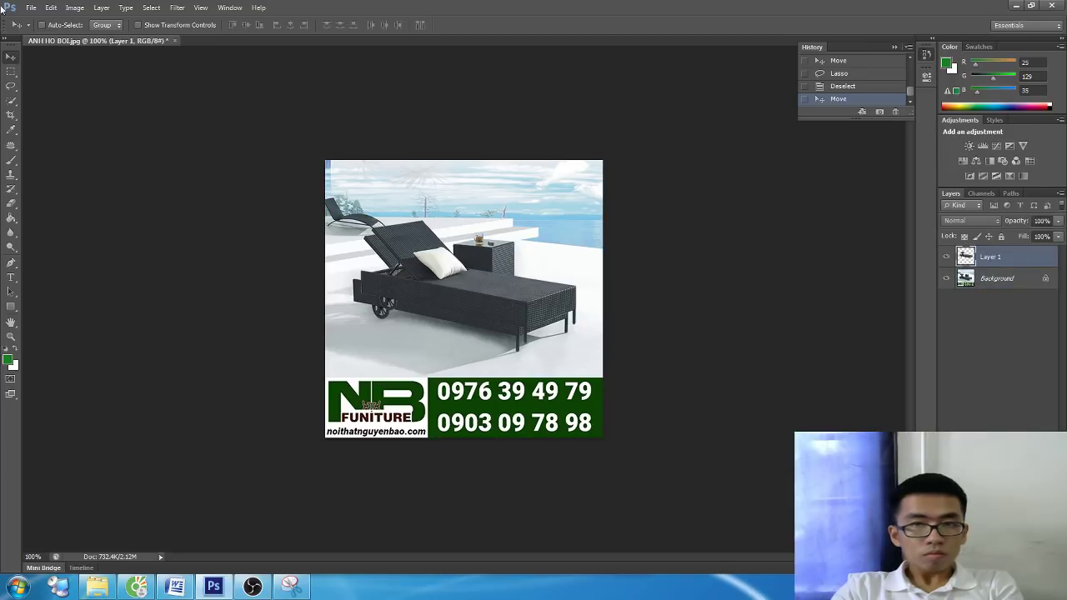
pyautogui.click(47, 7)
pyautogui.moveTo(73, 281)
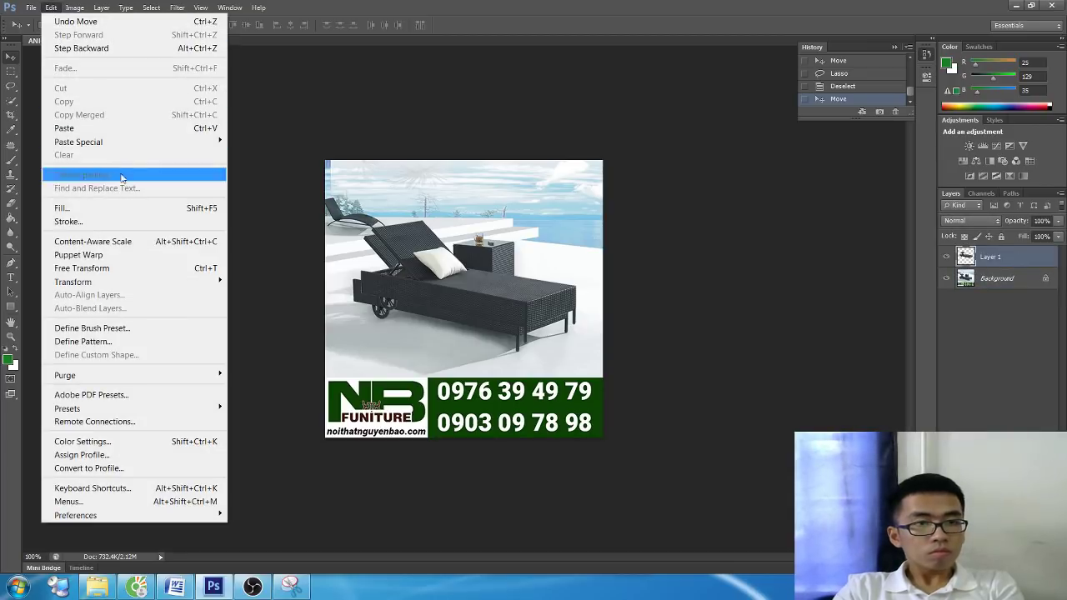
pyautogui.click(82, 268)
pyautogui.moveTo(495, 269)
pyautogui.mouseDown()
pyautogui.moveTo(392, 333)
pyautogui.moveTo(485, 253)
pyautogui.mouseUp()
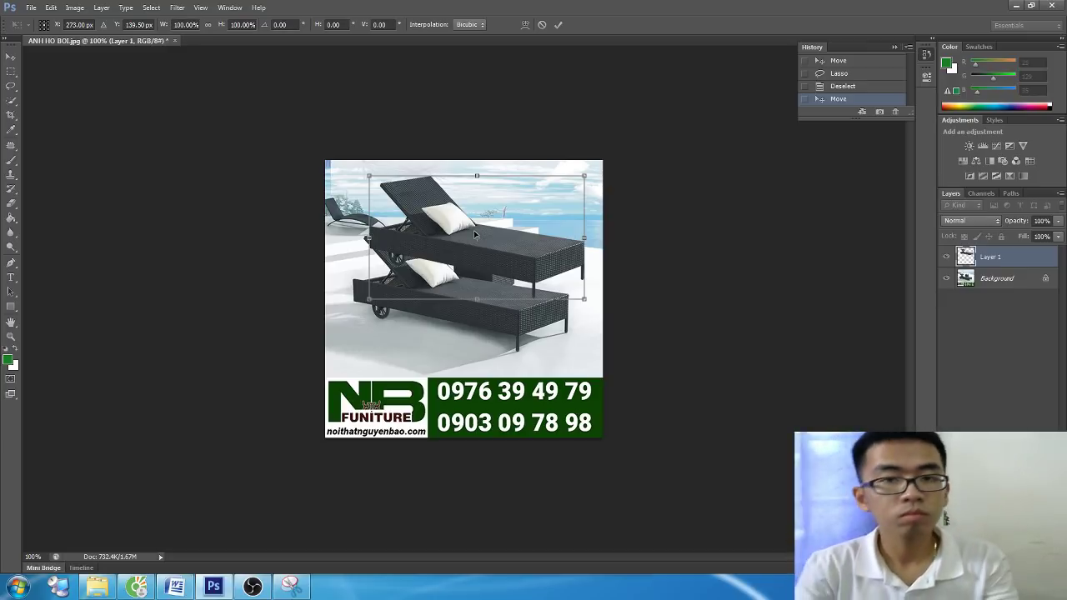
pyautogui.hotkey('alt', 'Tab')
pyautogui.press('Return')
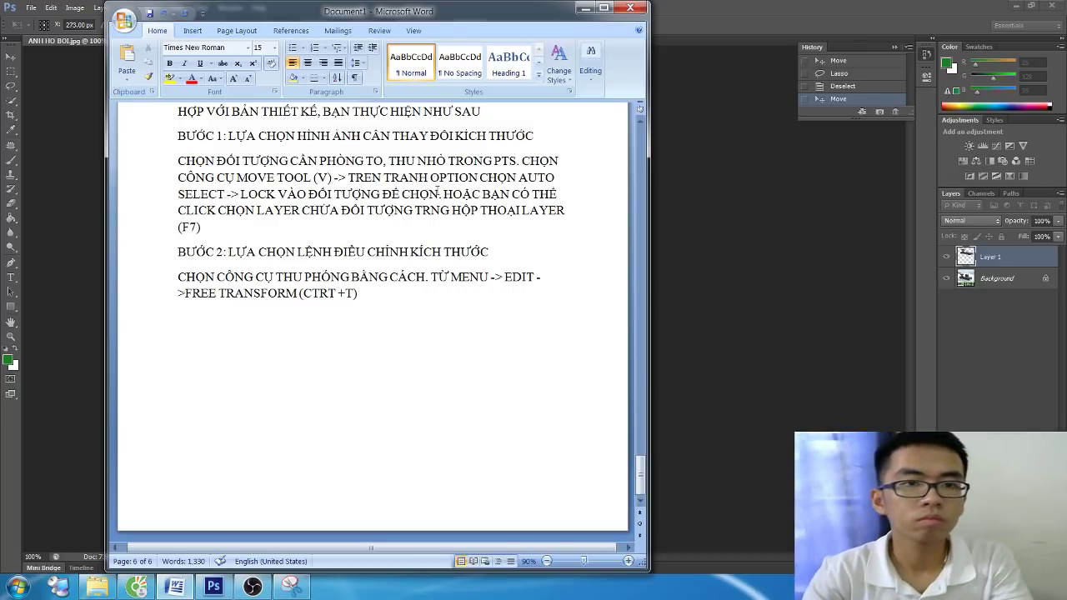
# Enlarge the Word window and add the heading 'BƯỚC 3: THU PHÓNG ĐỐI TƯỢNG' with its opening line
pyautogui.moveTo(440, 14)
pyautogui.mouseDown()
pyautogui.moveTo(451, 10)
pyautogui.moveTo(411, 49)
pyautogui.mouseUp()
pyautogui.doubleClick(389, 478)
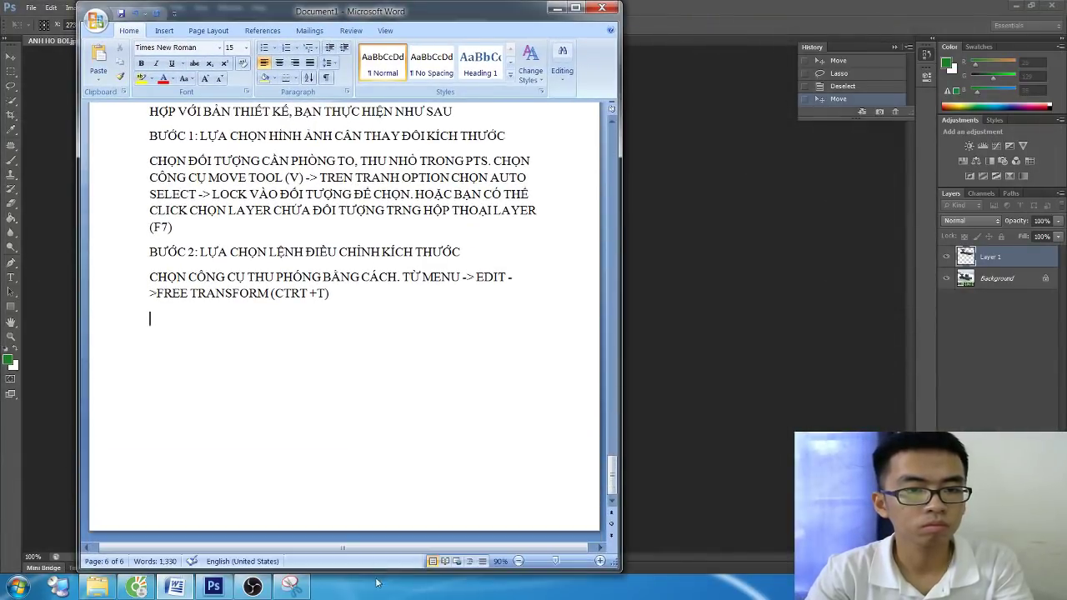
pyautogui.write('BƯỚC 3:')
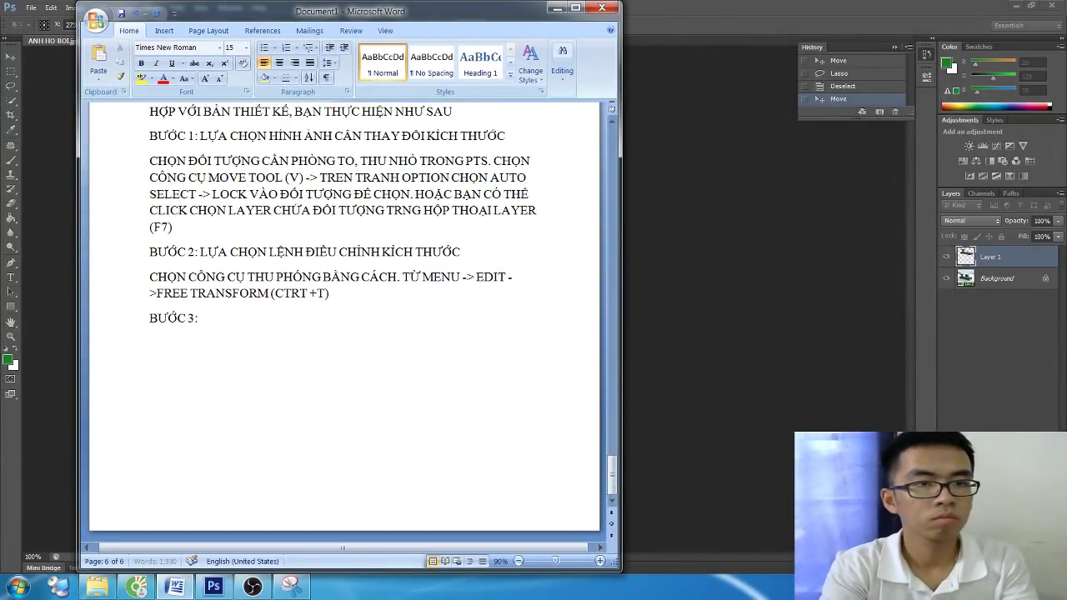
pyautogui.write(' THU PH')
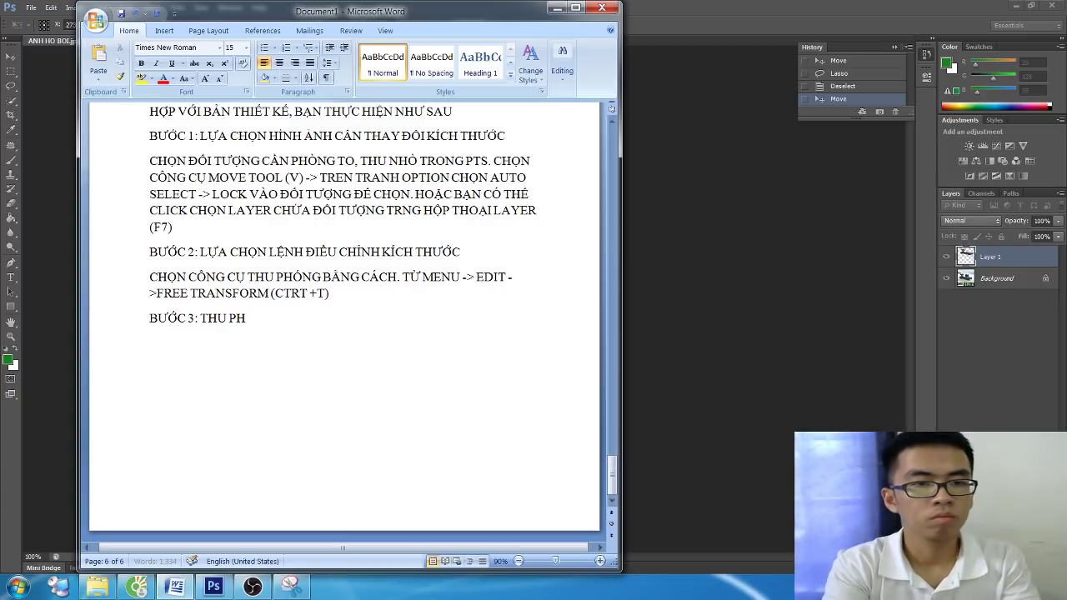
pyautogui.write('ÓNG ĐỐI TƯỢNG')
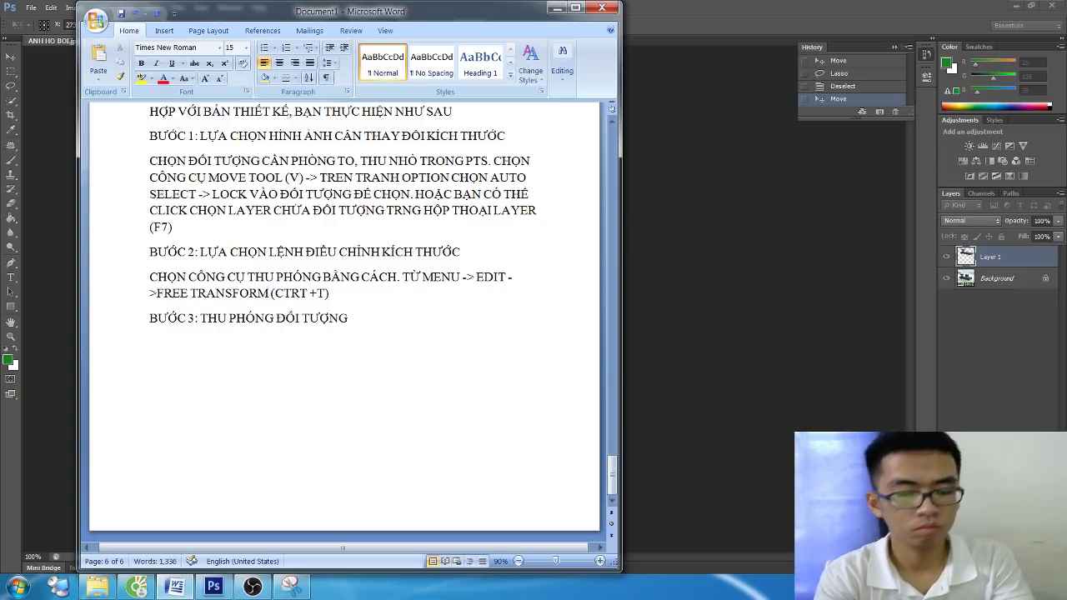
pyautogui.press('Return')
pyautogui.write('KHI KH')
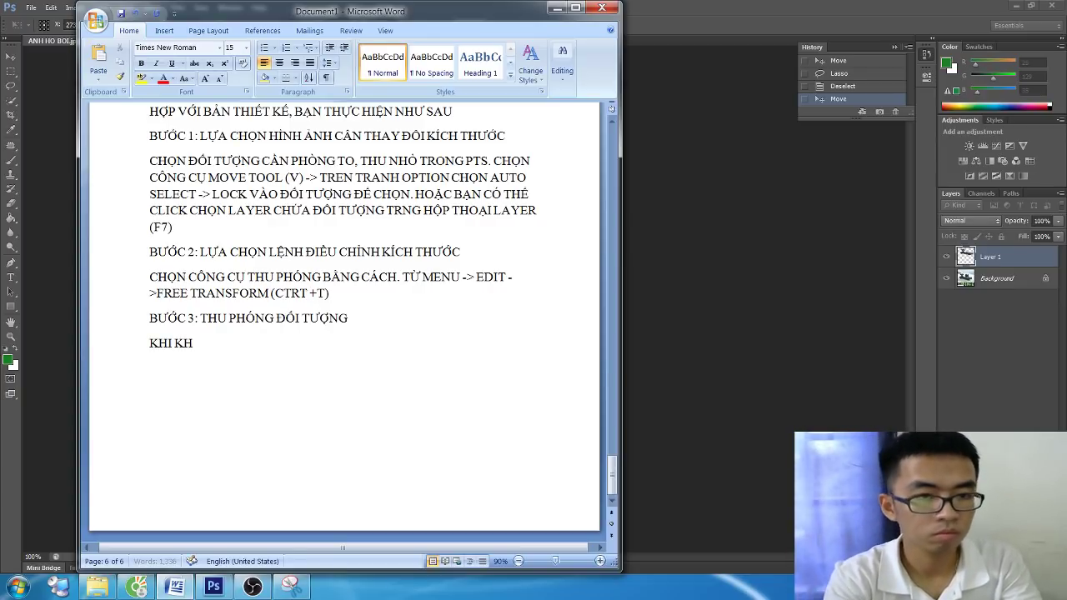
pyautogui.write('UNG FREE S')
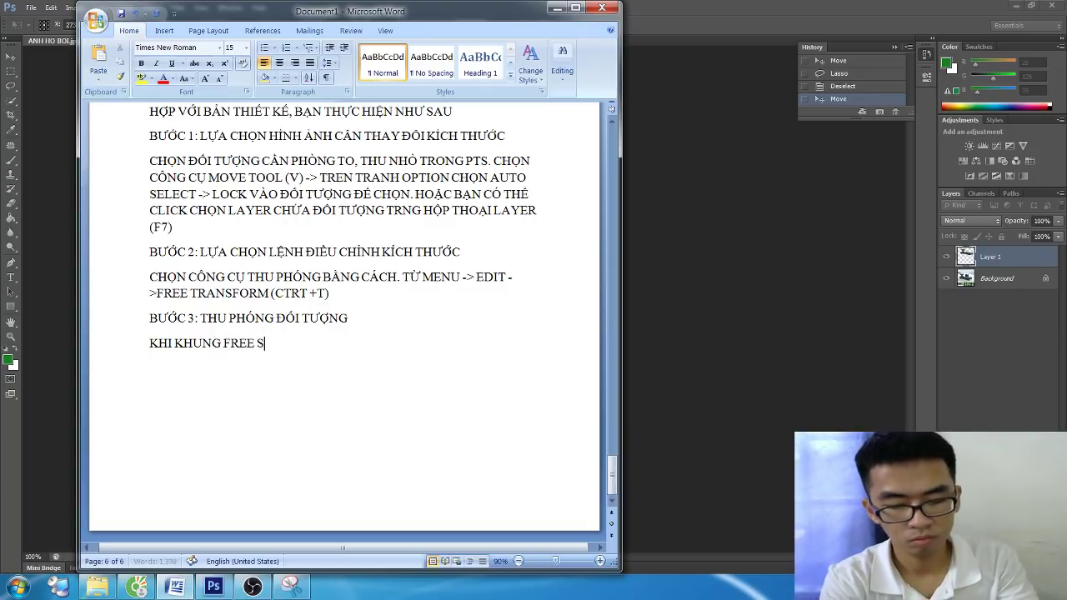
pyautogui.press('BackSpace')
pyautogui.press('BackSpace')
pyautogui.press('BackSpace')
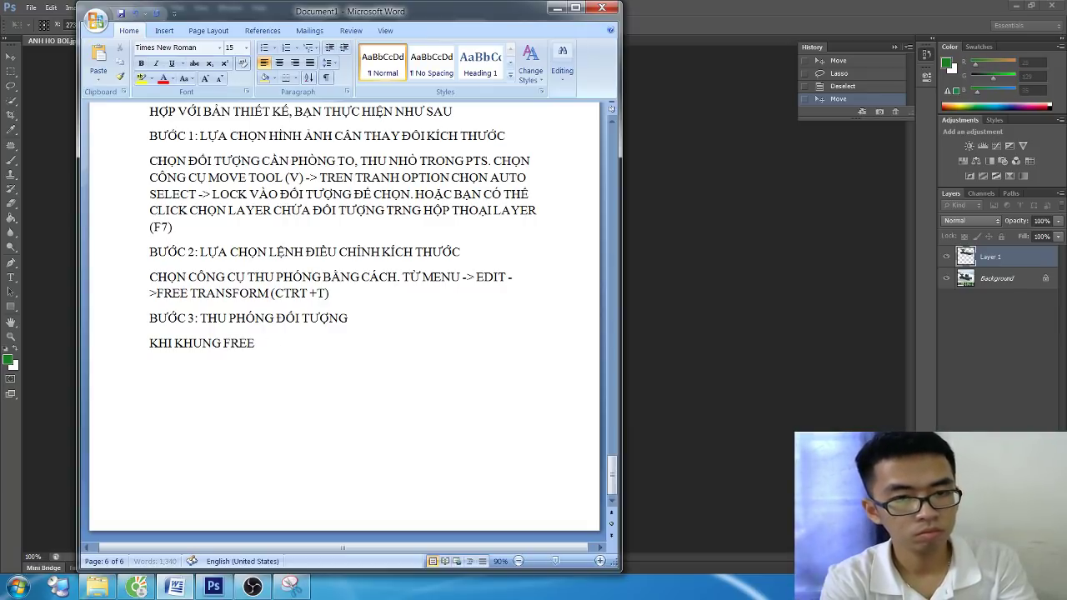
pyautogui.write(' TRANSFORM')
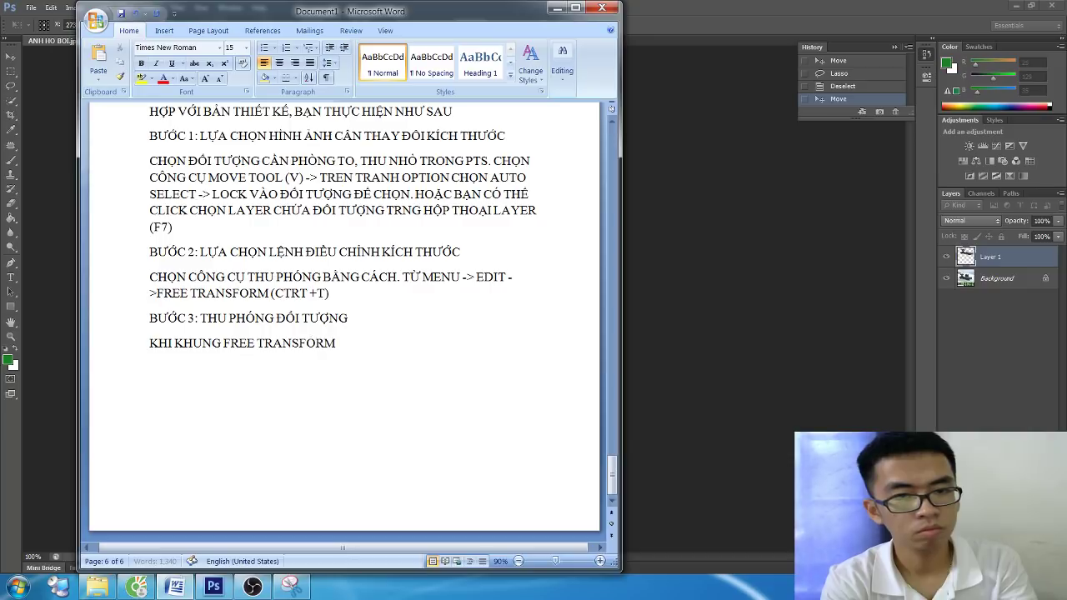
pyautogui.write(' HIEN RA,')
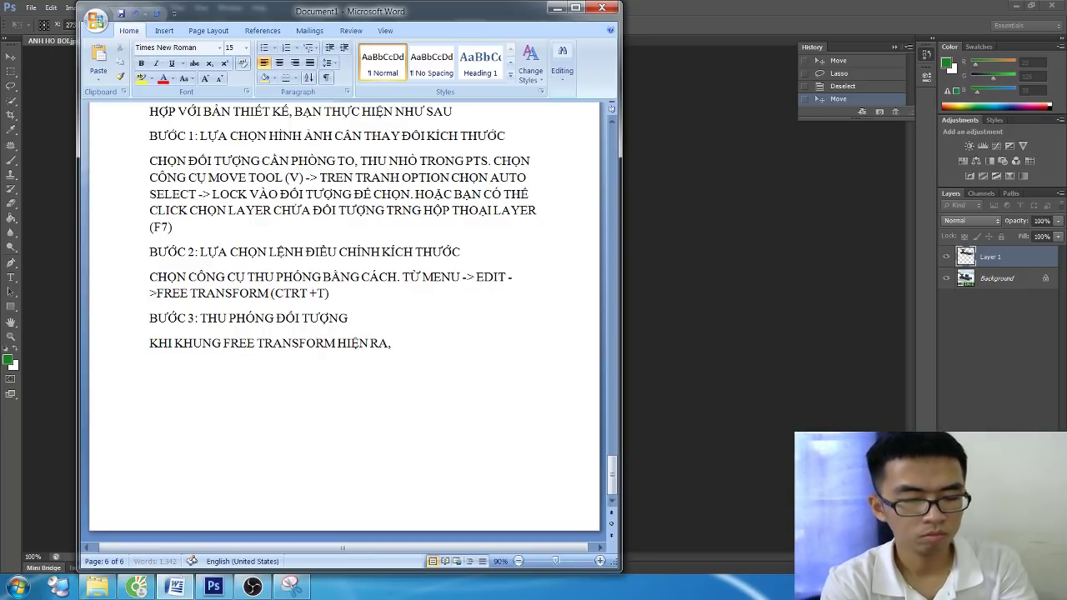
pyautogui.write(' LÚC NÀY')
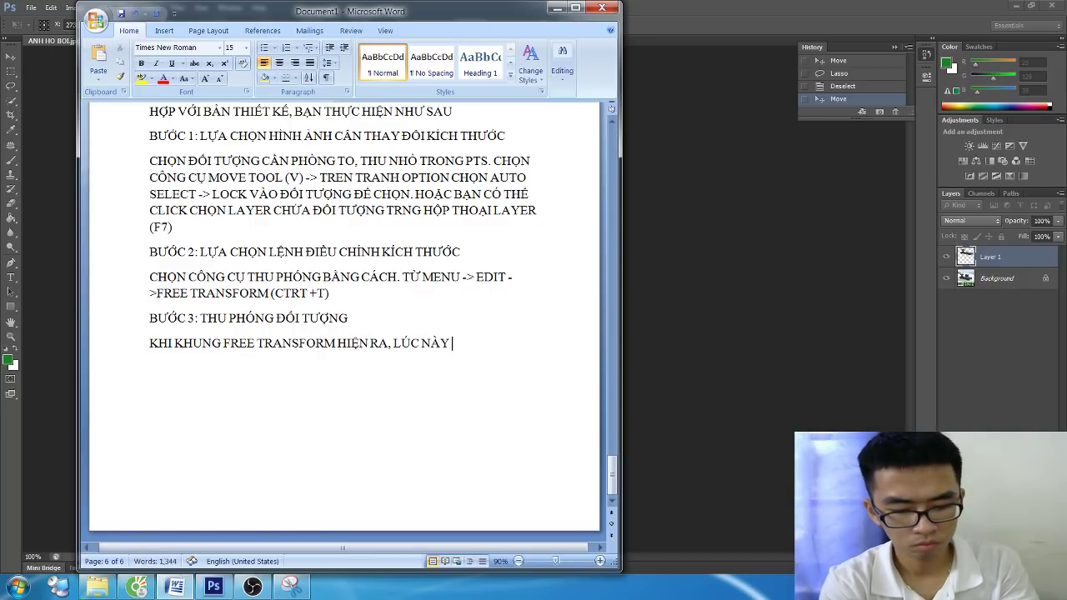
pyautogui.write(' BẠN CÓ THỂ ĐIỀU')
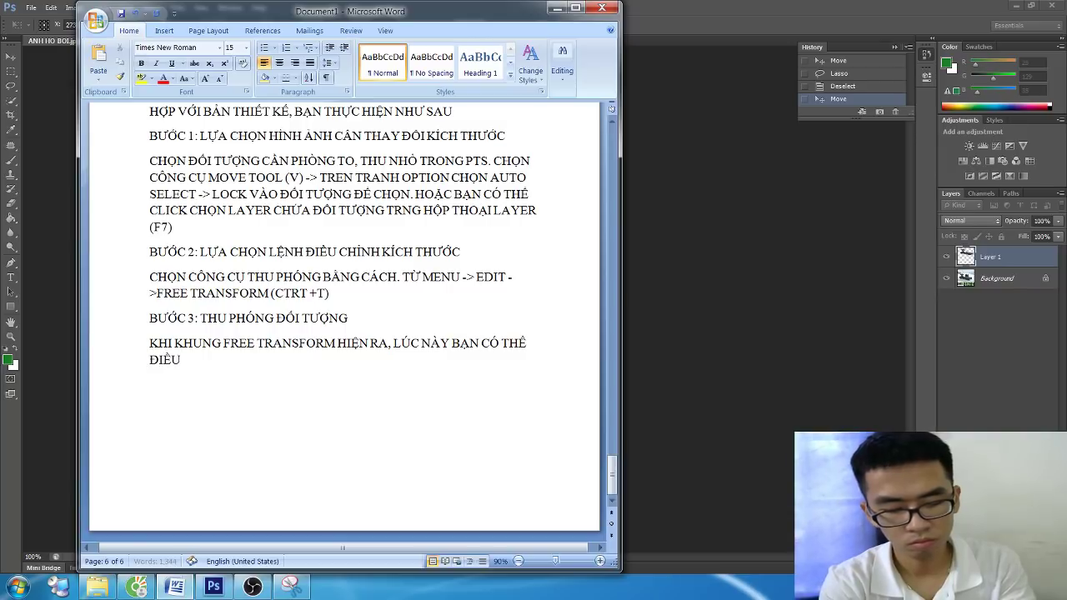
pyautogui.write(' CHỈNH KÍCH THƯỚC HU')
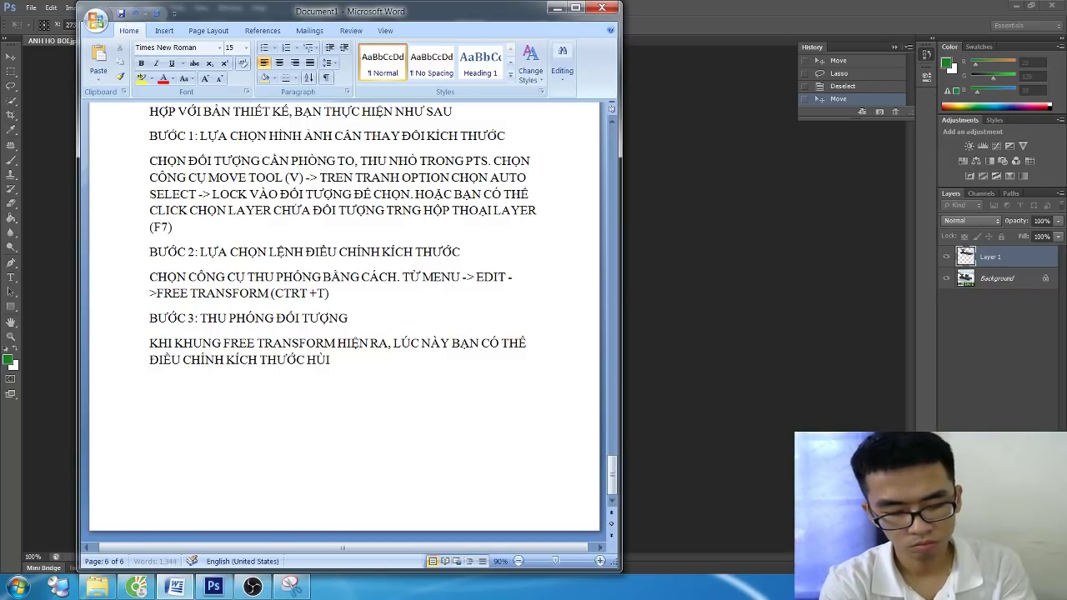
# Explain dragging a frame corner or edge to resize, demonstrating a handle drag in Photoshop
pyautogui.press('BackSpace')
pyautogui.write('INH AẢNH.')
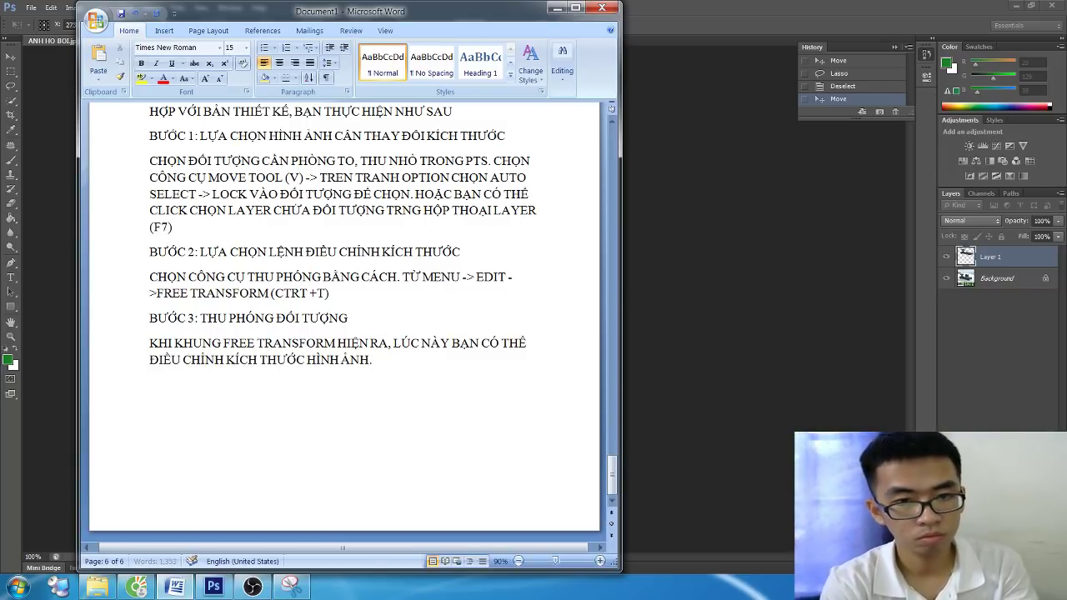
pyautogui.write('JAN DI CHUYỂ')
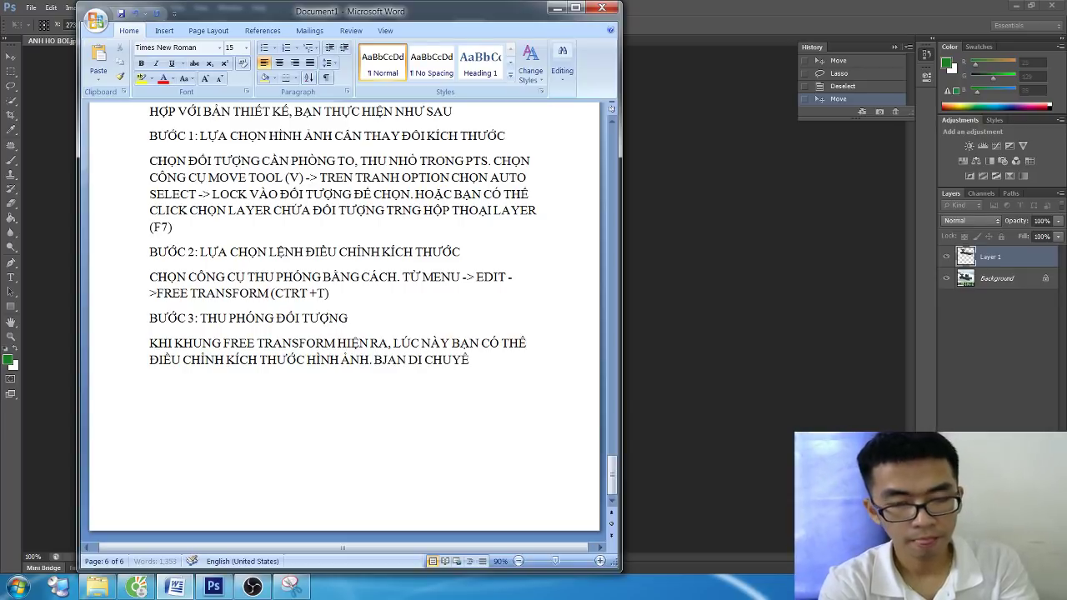
pyautogui.write('N')
pyautogui.write(' VE')
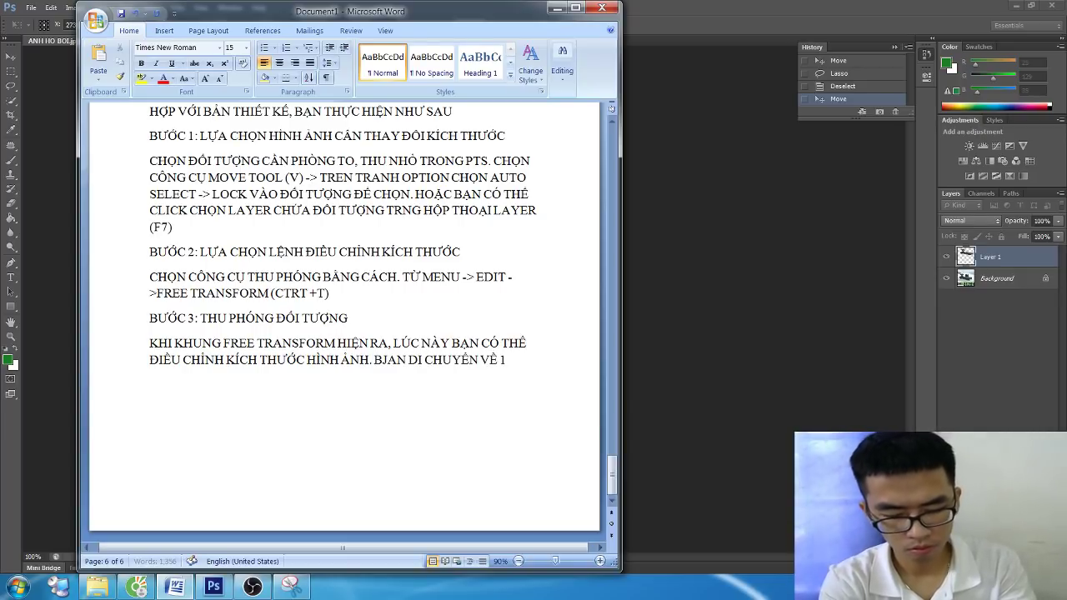
pyautogui.write(' GÓC')
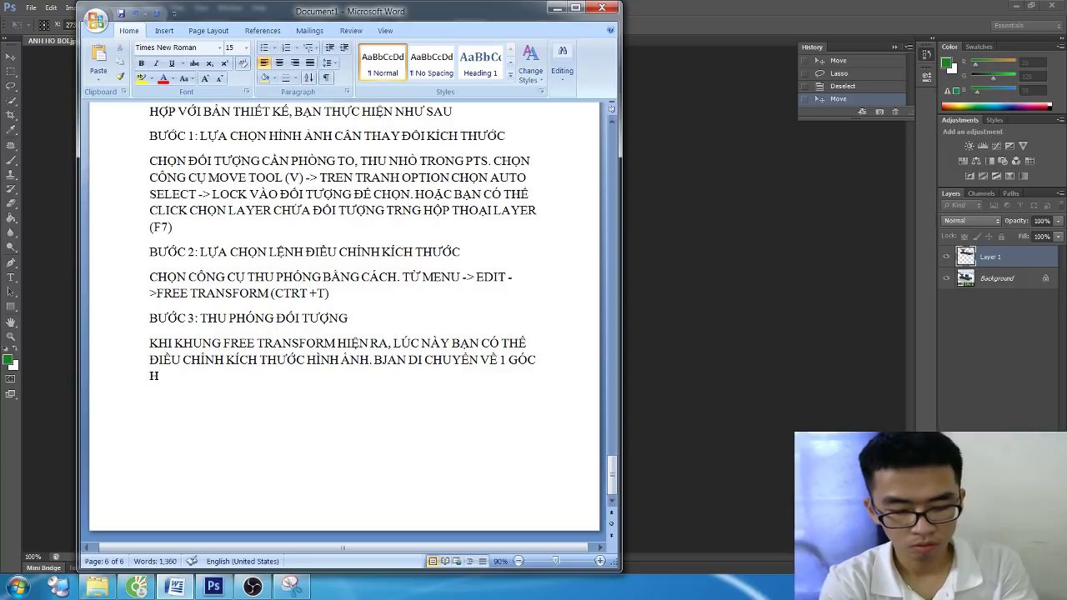
pyautogui.write('OẶC A')
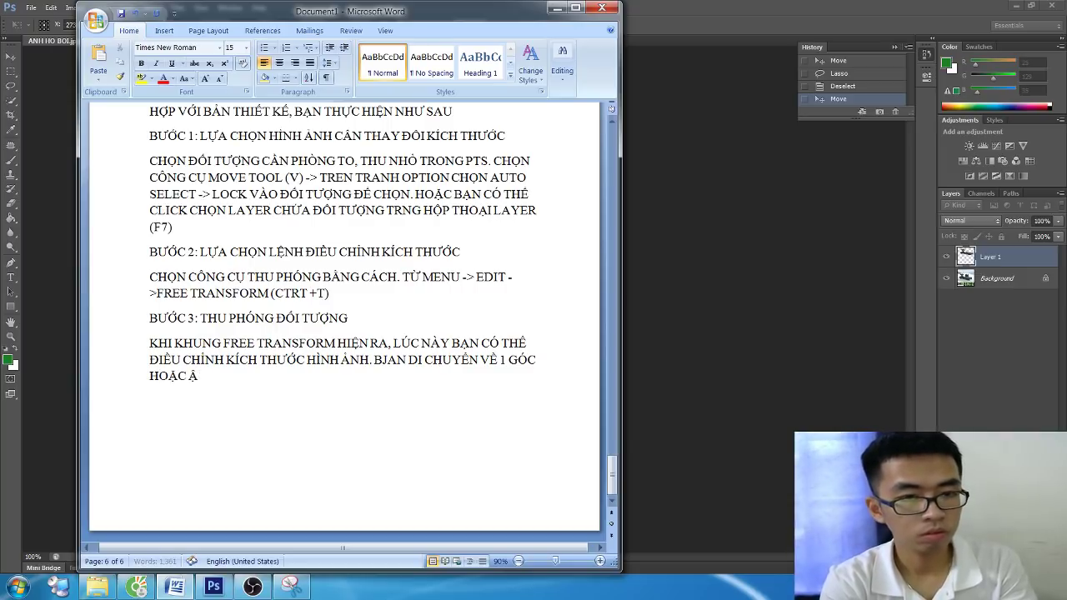
pyautogui.write('NH CU')
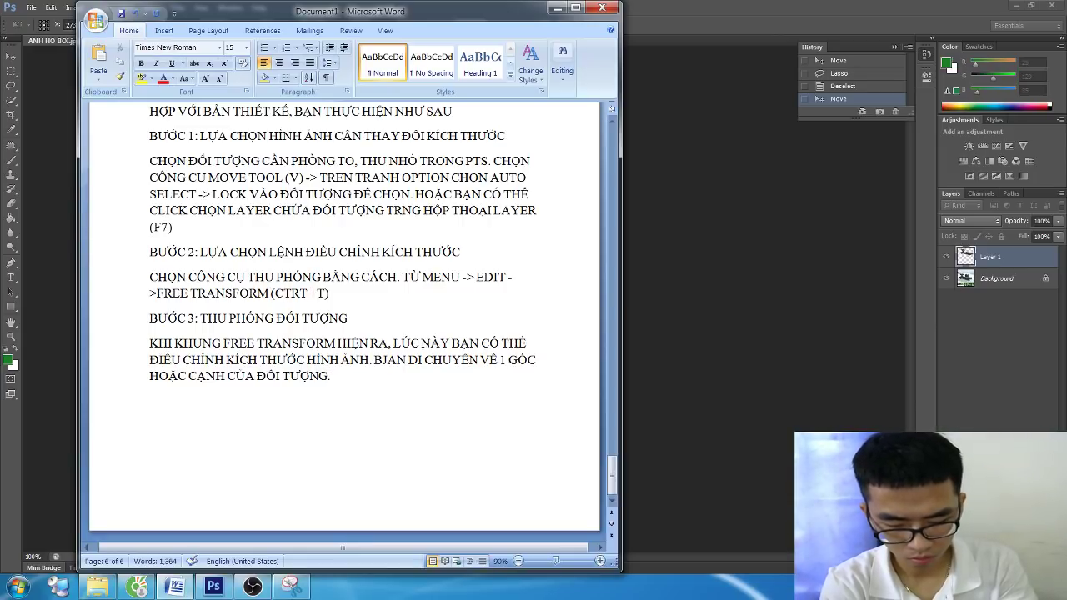
pyautogui.write('LÚC')
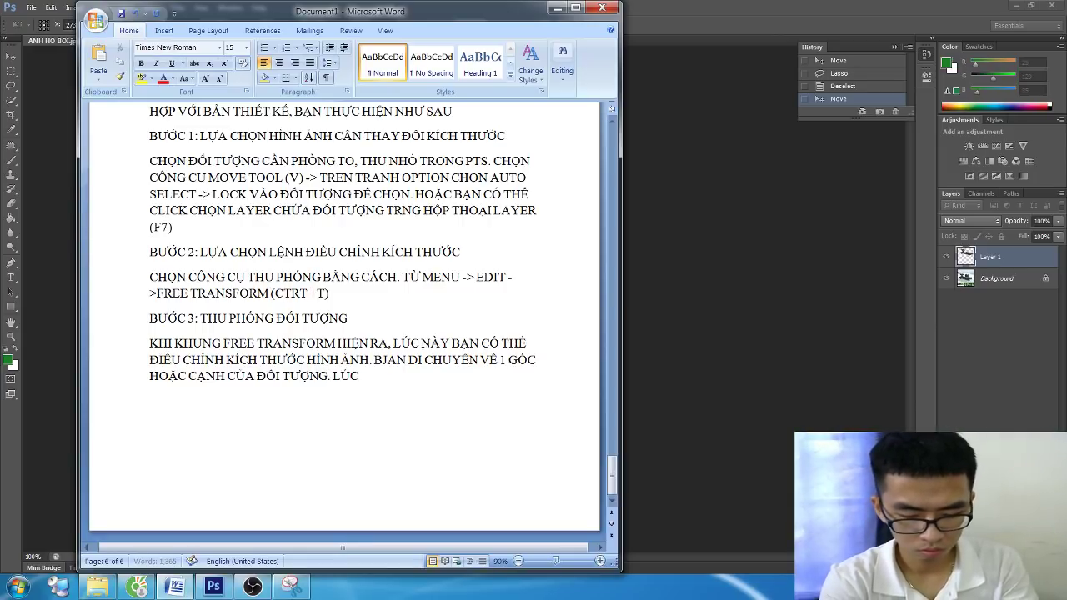
pyautogui.write(' NÀY 1 MŨI TÊN 2 CHIỀU HIỆN')
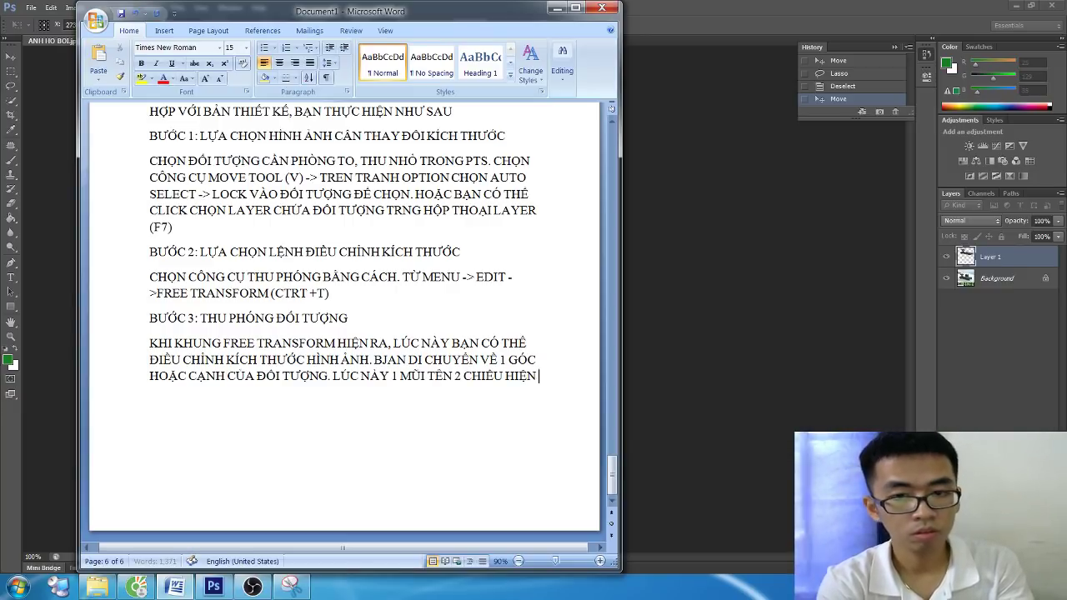
pyautogui.write(' BJAN KÉO')
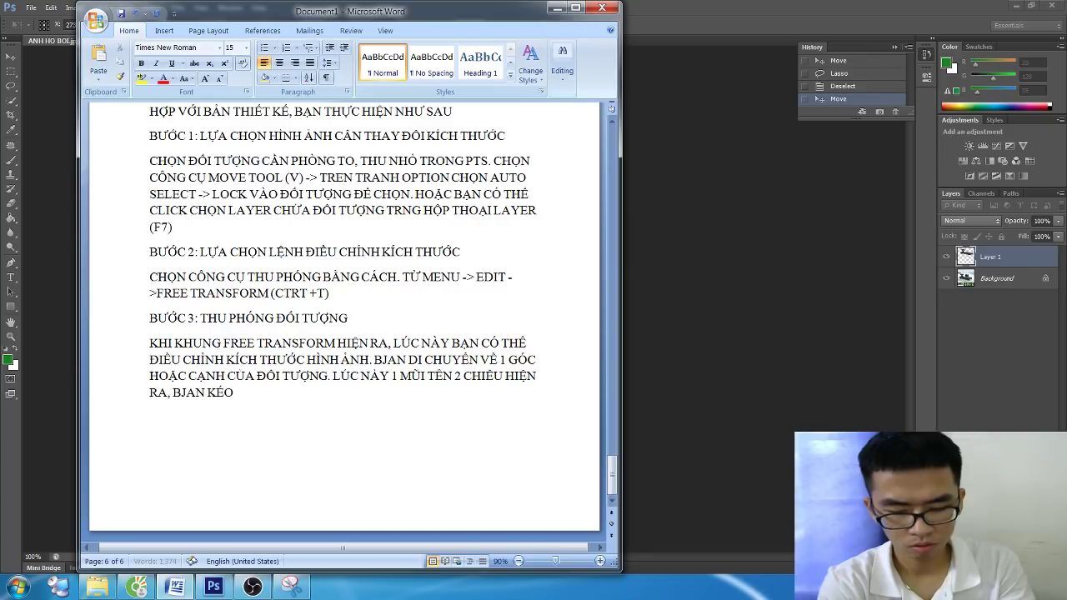
pyautogui.write(' VỀ CÁC PHÍA ĐE')
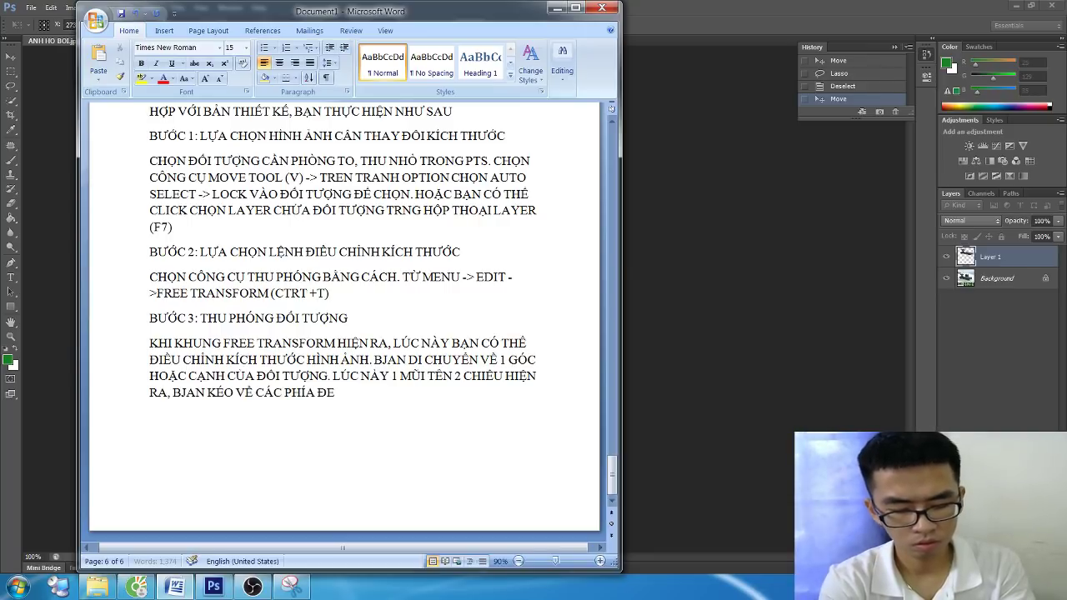
pyautogui.write(' ĐIỀU CHỈNH')
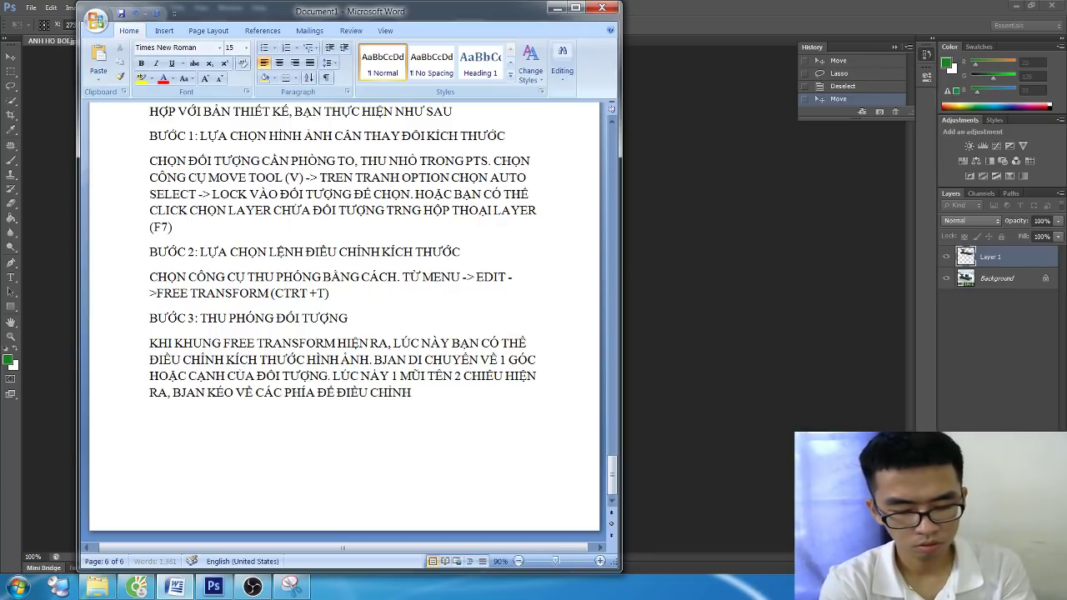
pyautogui.write(' KÍCH THƯỚC')
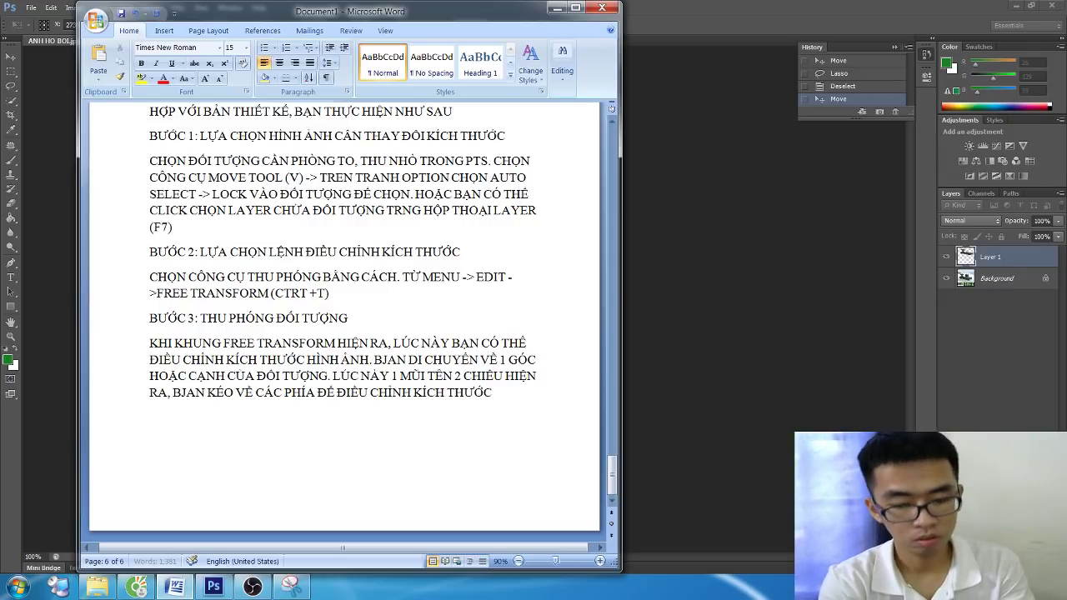
pyautogui.write('jp')
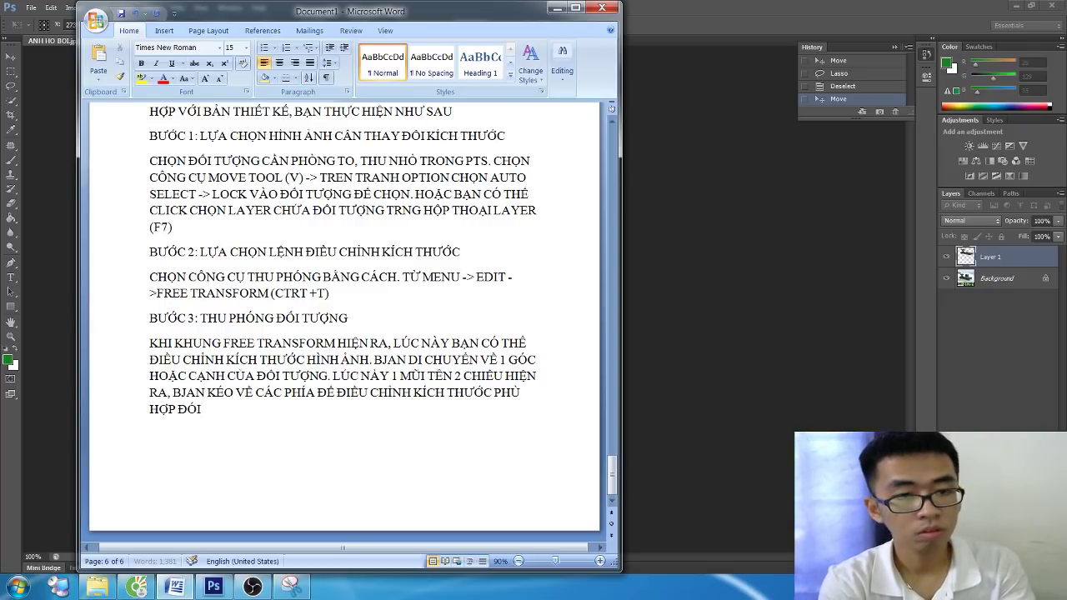
pyautogui.write('ng')
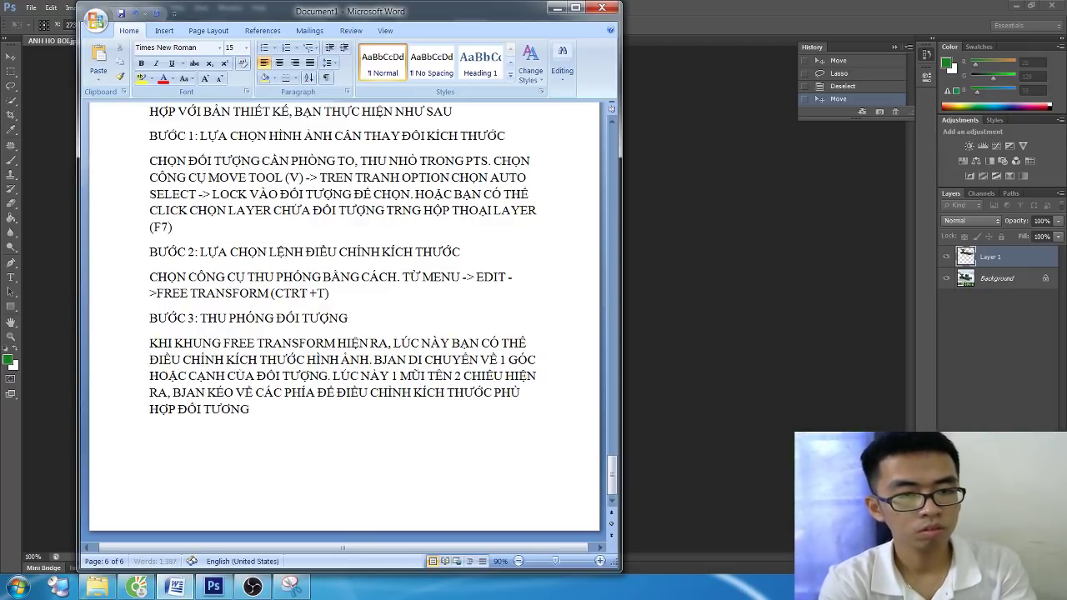
pyautogui.write('J')
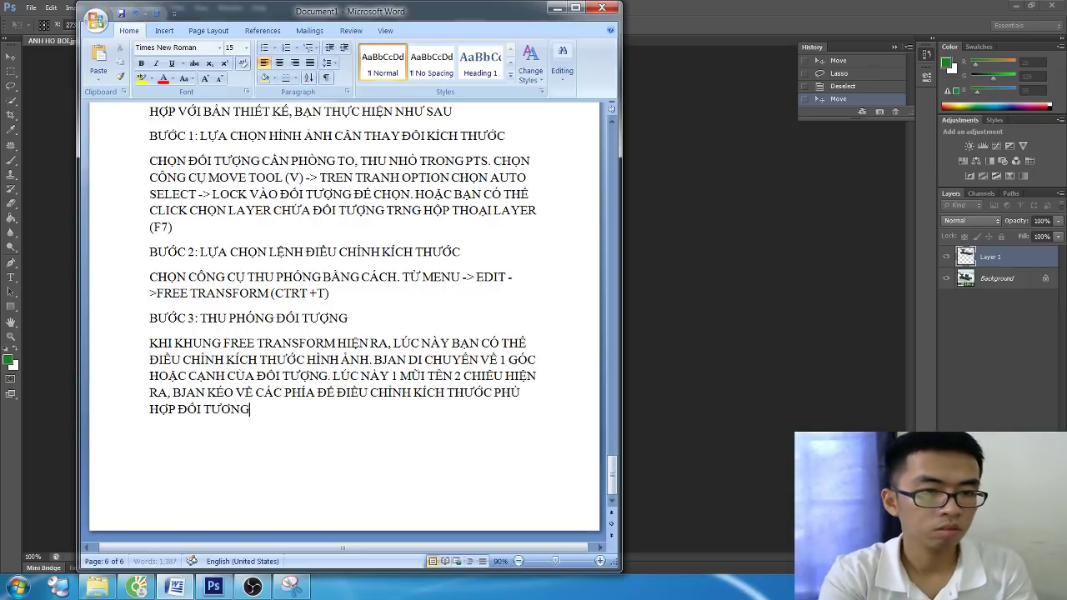
pyautogui.press('alt')
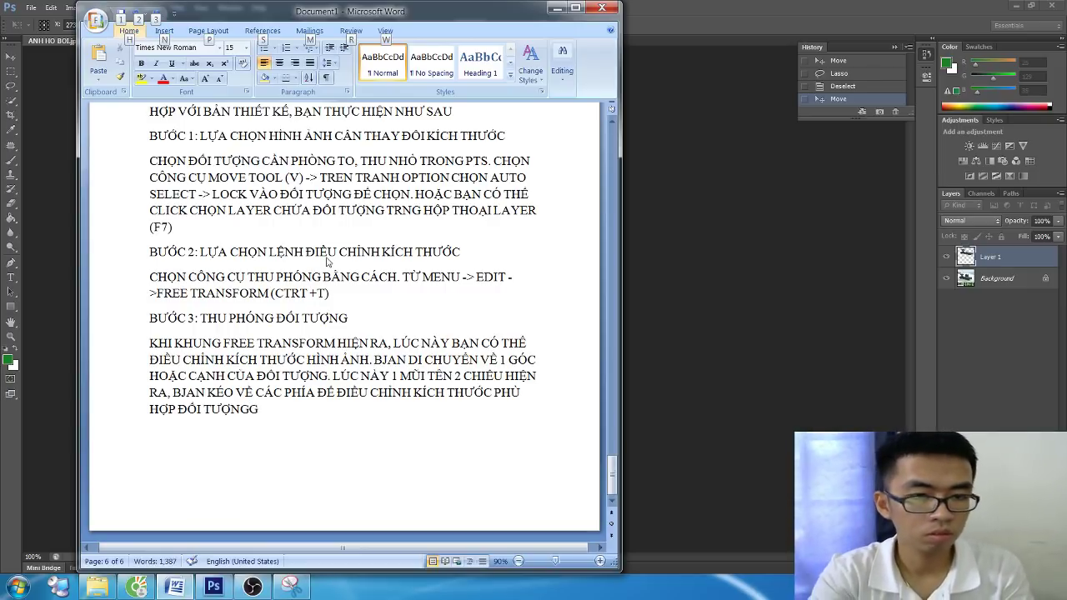
pyautogui.press('BackSpace')
pyautogui.write('.')
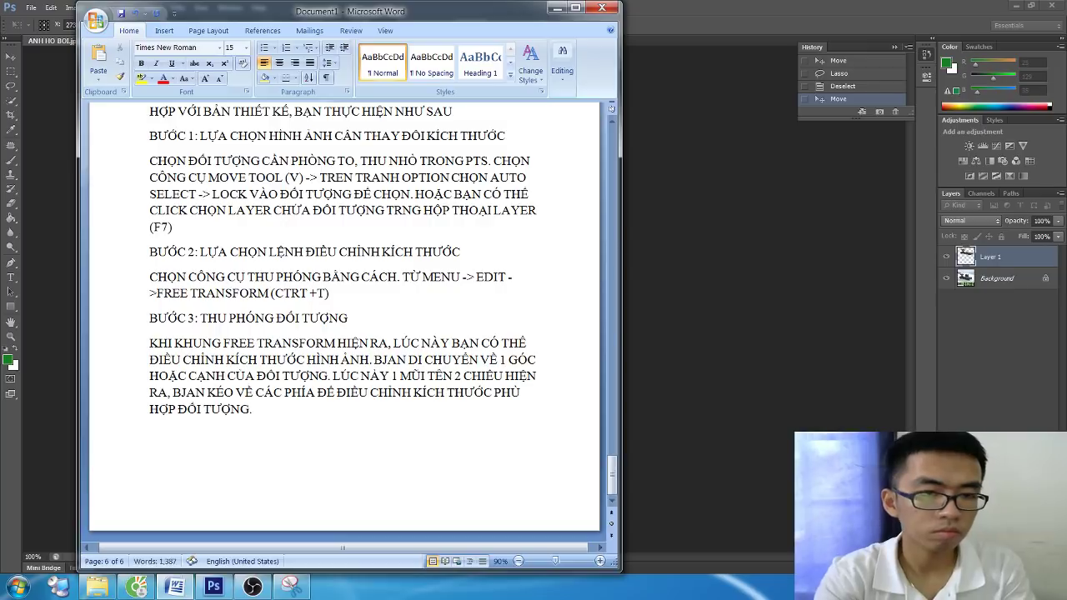
pyautogui.hotkey('alt', 'Tab')
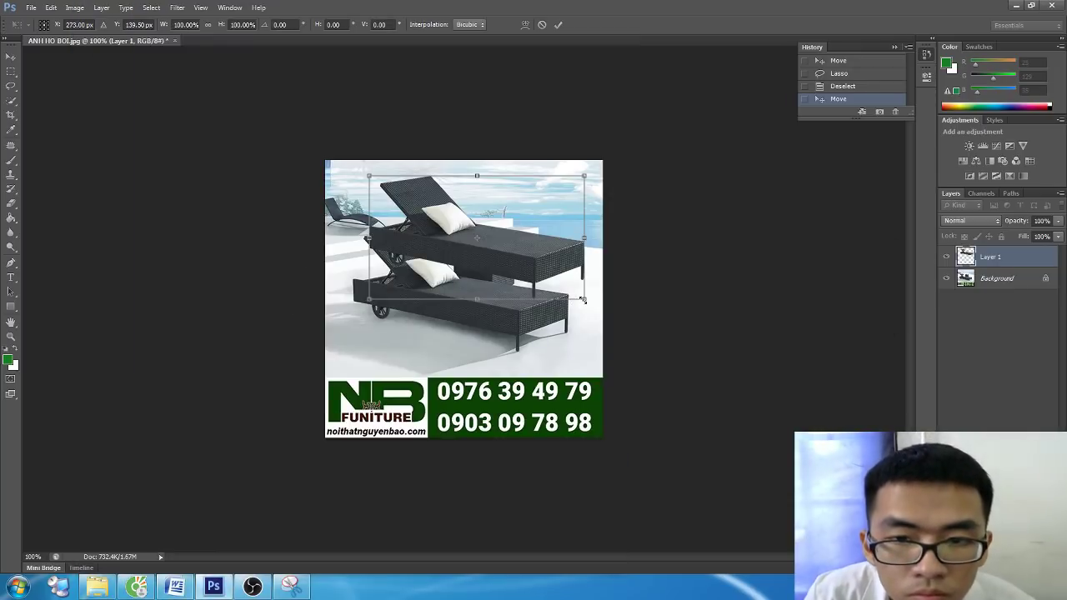
pyautogui.moveTo(572, 301)
pyautogui.mouseDown()
pyautogui.moveTo(517, 480)
pyautogui.moveTo(504, 306)
pyautogui.moveTo(558, 325)
pyautogui.mouseUp()
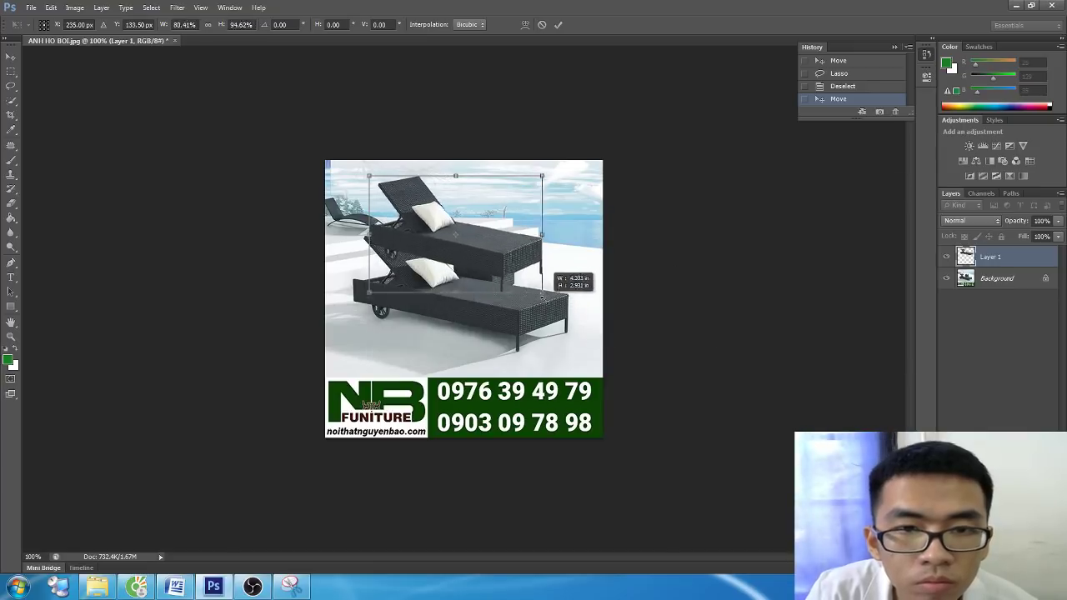
pyautogui.hotkey('alt', 'Tab')
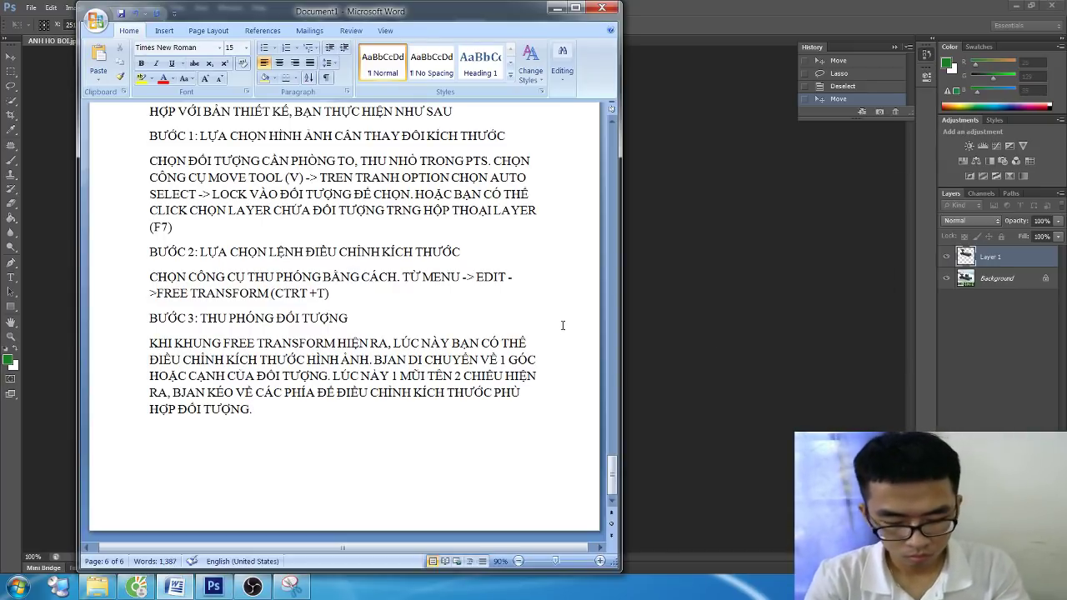
# Add the starred '1 CHIỀU' note: place the pointer on any edge and drag as desired
pyautogui.press('Return')
pyautogui.write('D')
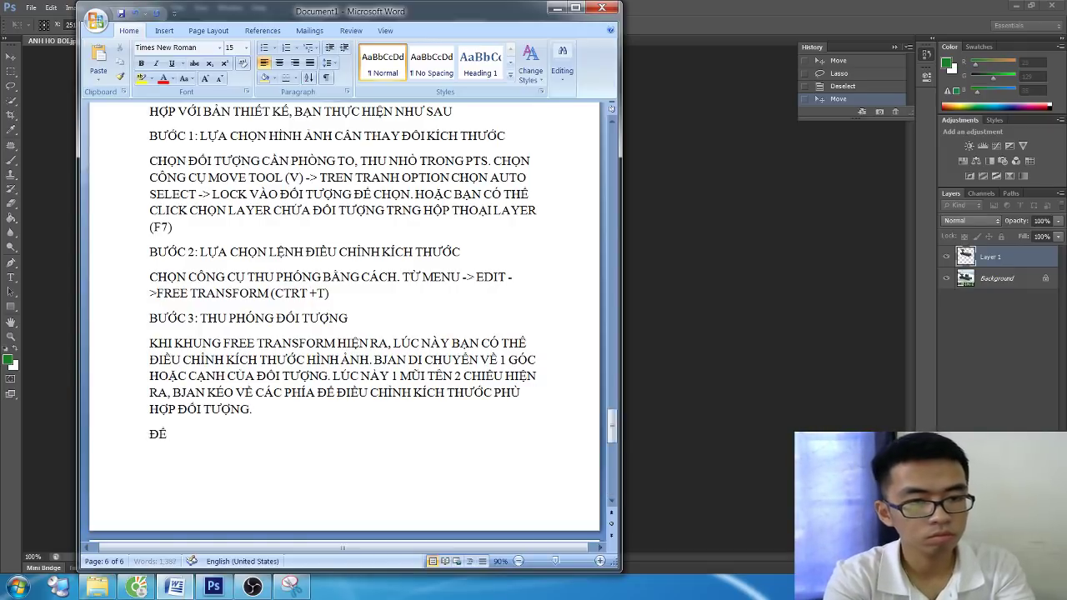
pyautogui.press('BackSpace')
pyautogui.press('BackSpace')
pyautogui.write('*')
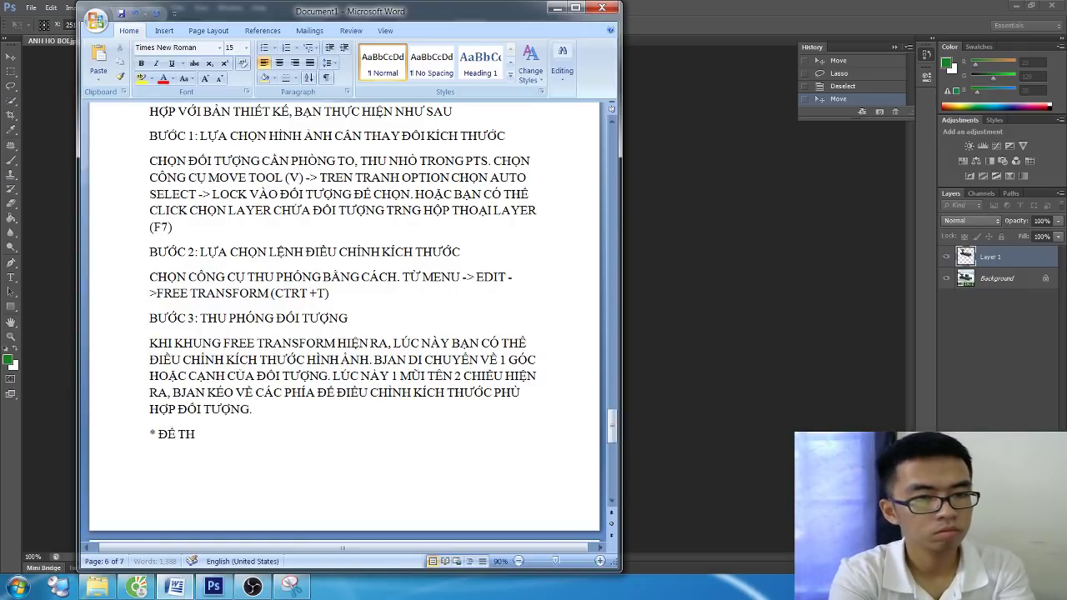
pyautogui.write('AY ĐIO')
pyautogui.scroll(-5, 528, 320)
pyautogui.scroll(3, 372, 236)
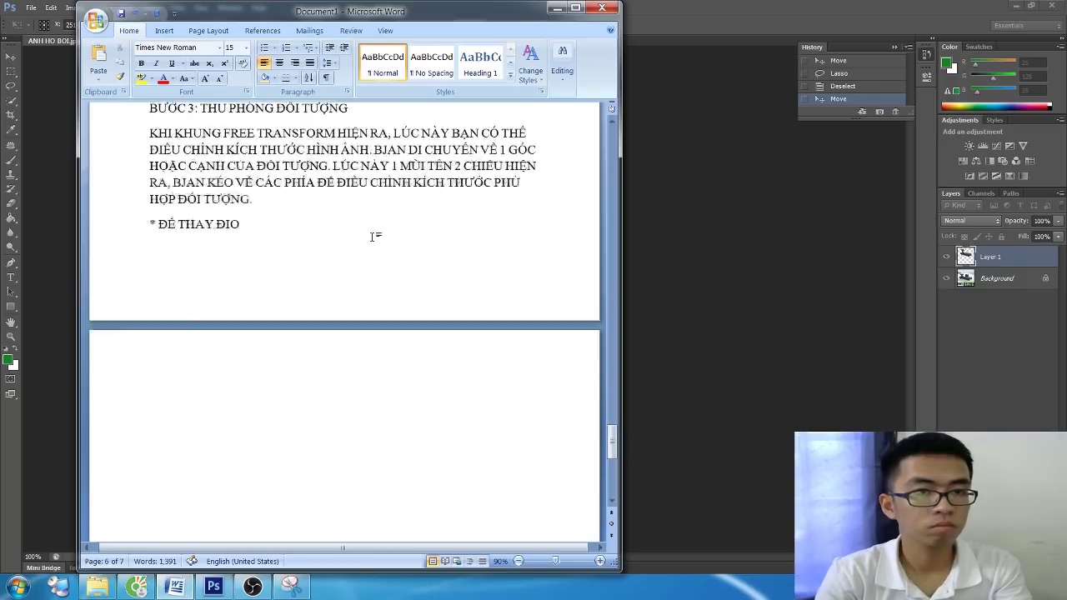
pyautogui.press('BackSpace')
pyautogui.write('ỔI KÍCH THU')
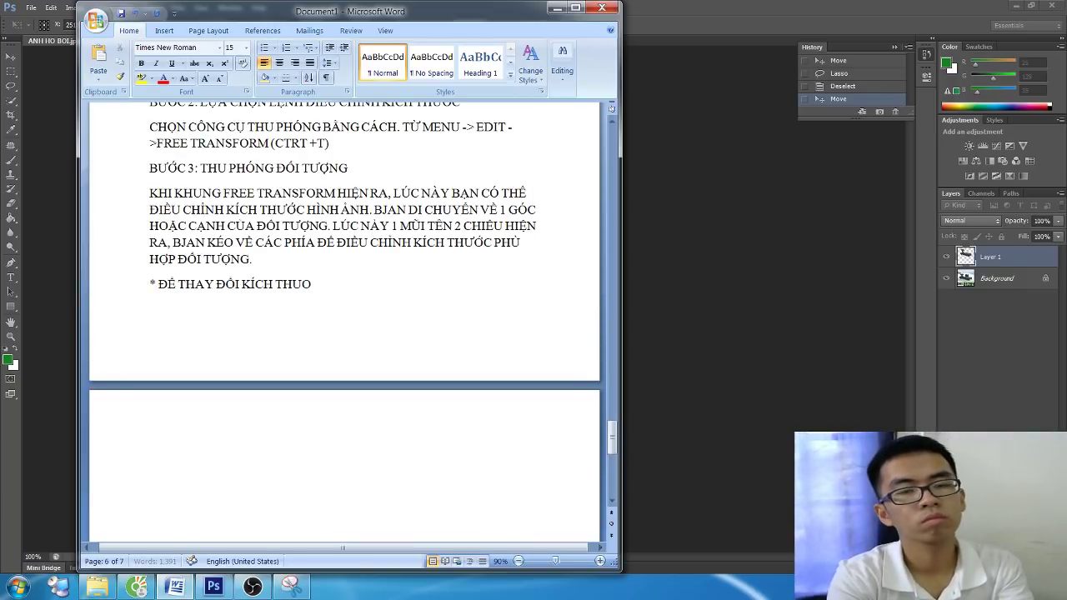
pyautogui.write('C 1 CHIỀU')
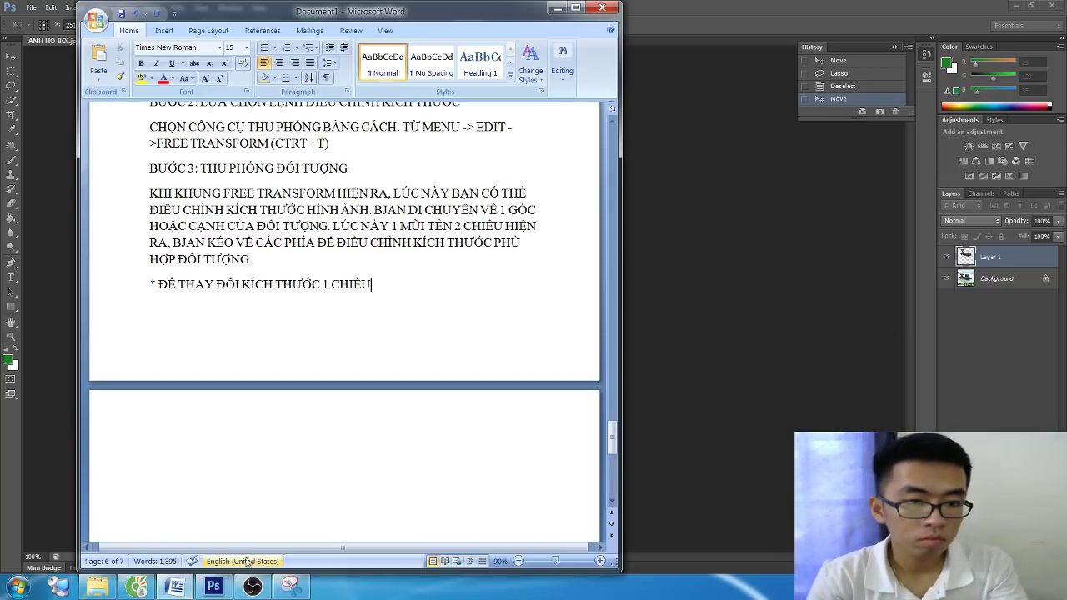
pyautogui.click(253, 586)
pyautogui.click(175, 586)
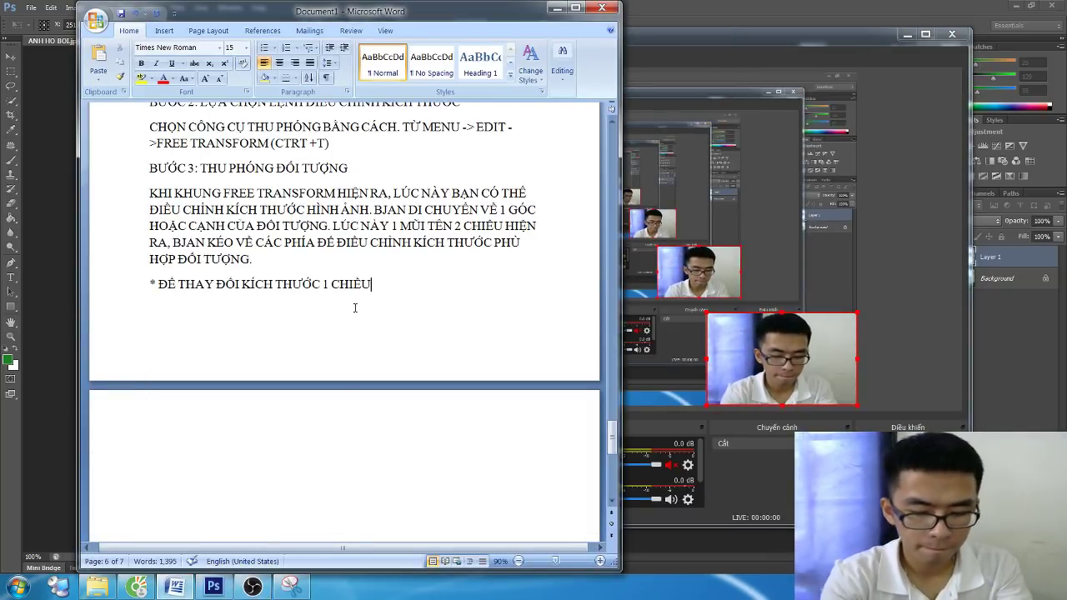
pyautogui.write(': BẠN ĐẶ')
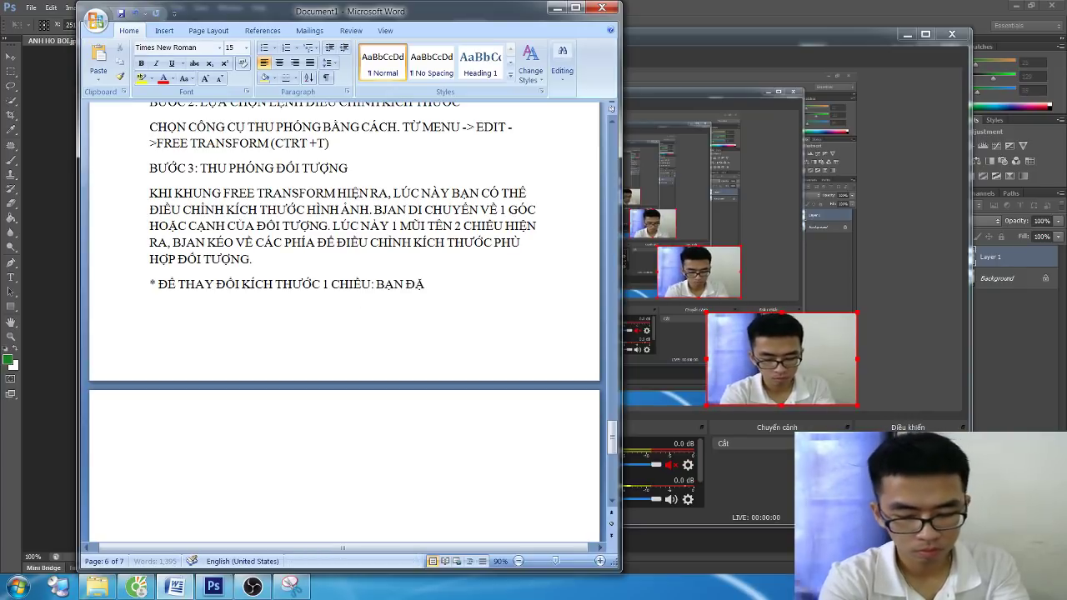
pyautogui.write('T CHUỘT VÀ')
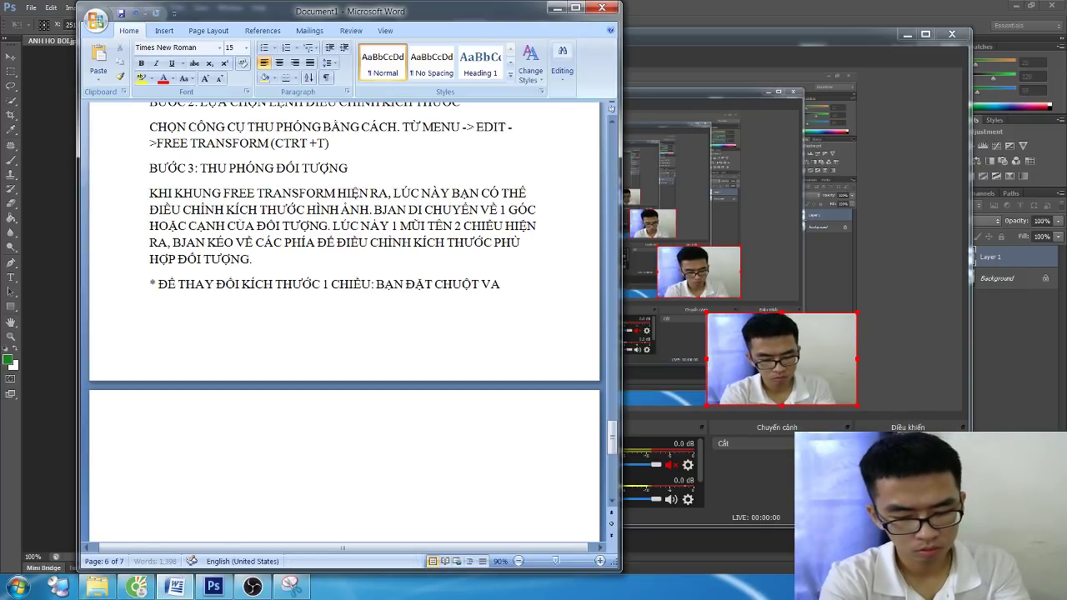
pyautogui.write('O MÔT CANH BẤT')
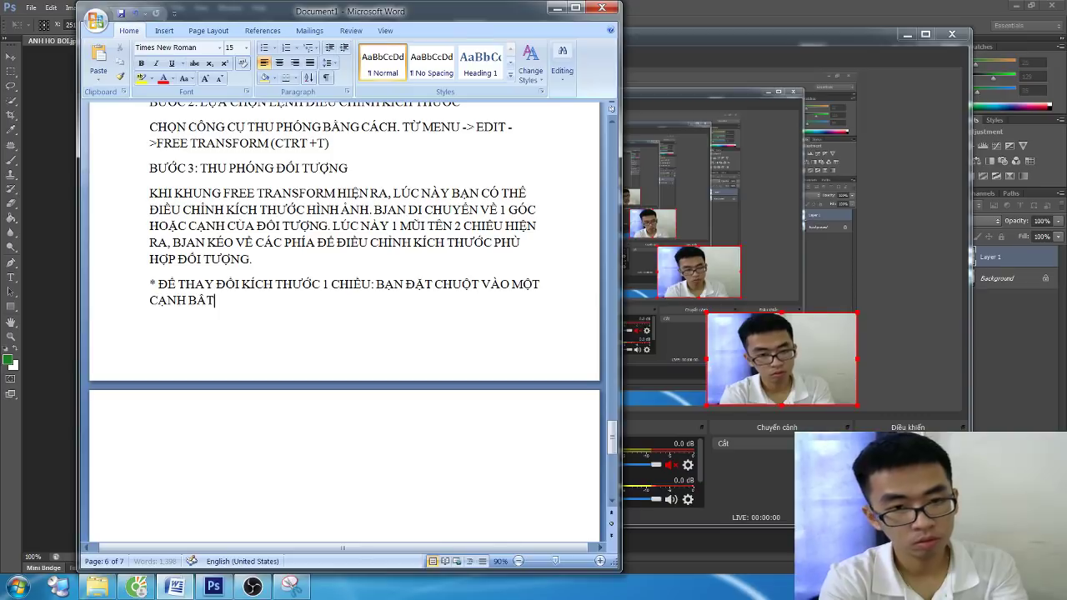
pyautogui.write(' KÉO THEO')
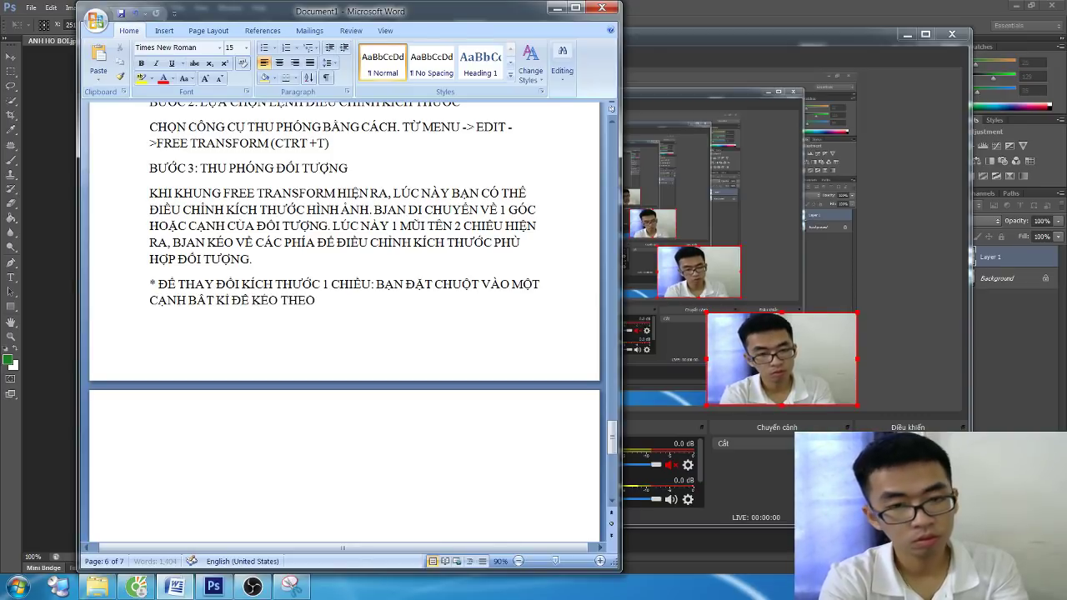
pyautogui.write(' Ý MUỐN')
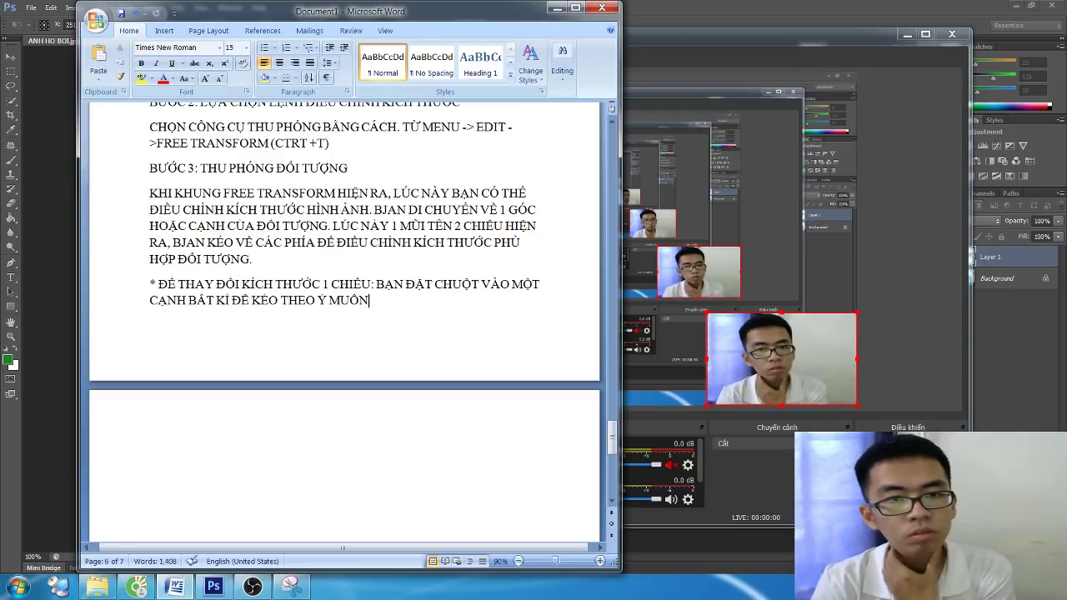
# In Photoshop, stretch the chair layer by its edges and apply the transform
pyautogui.click(261, 587)
pyautogui.click(214, 588)
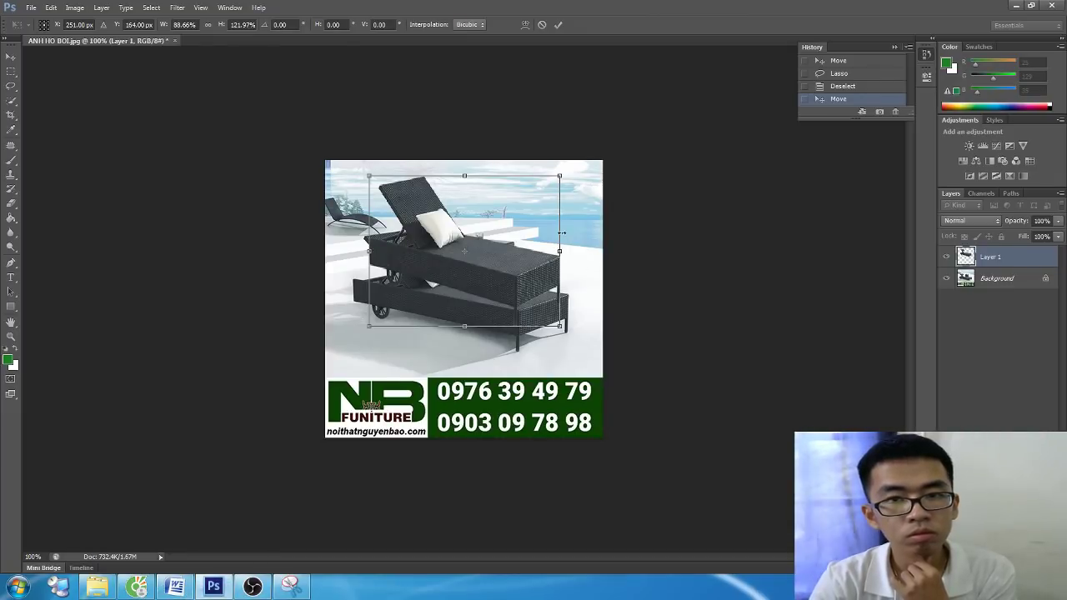
pyautogui.moveTo(561, 233)
pyautogui.mouseDown()
pyautogui.moveTo(539, 252)
pyautogui.moveTo(597, 265)
pyautogui.moveTo(591, 252)
pyautogui.mouseUp()
pyautogui.moveTo(479, 326)
pyautogui.mouseDown()
pyautogui.moveTo(435, 459)
pyautogui.moveTo(433, 321)
pyautogui.mouseUp()
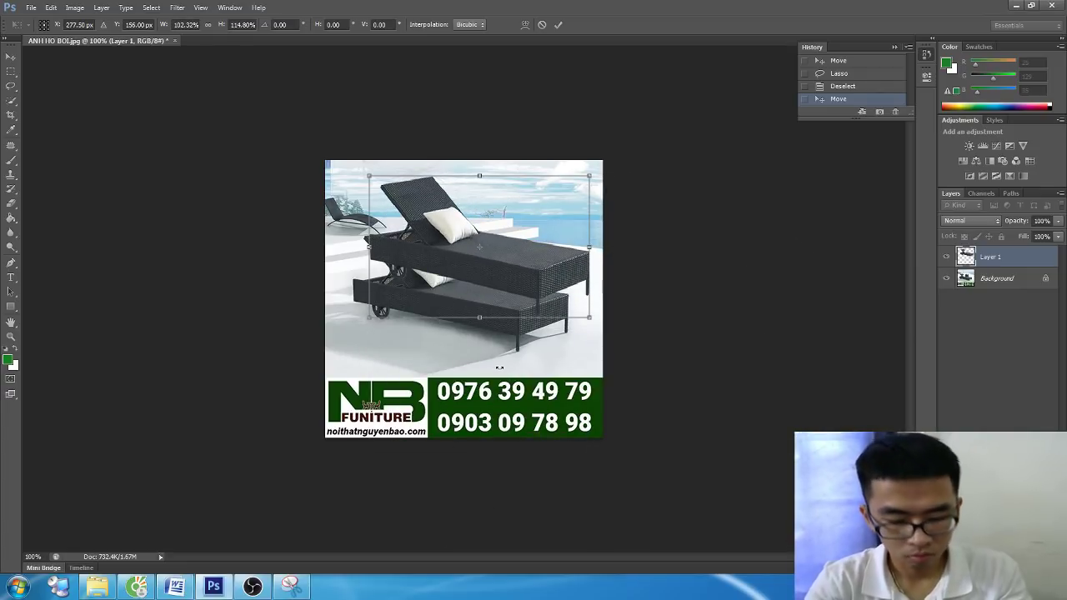
pyautogui.press('Return')
# Type the starred 'TỰ DO' note about placing the pointer on a frame corner
pyautogui.click(175, 587)
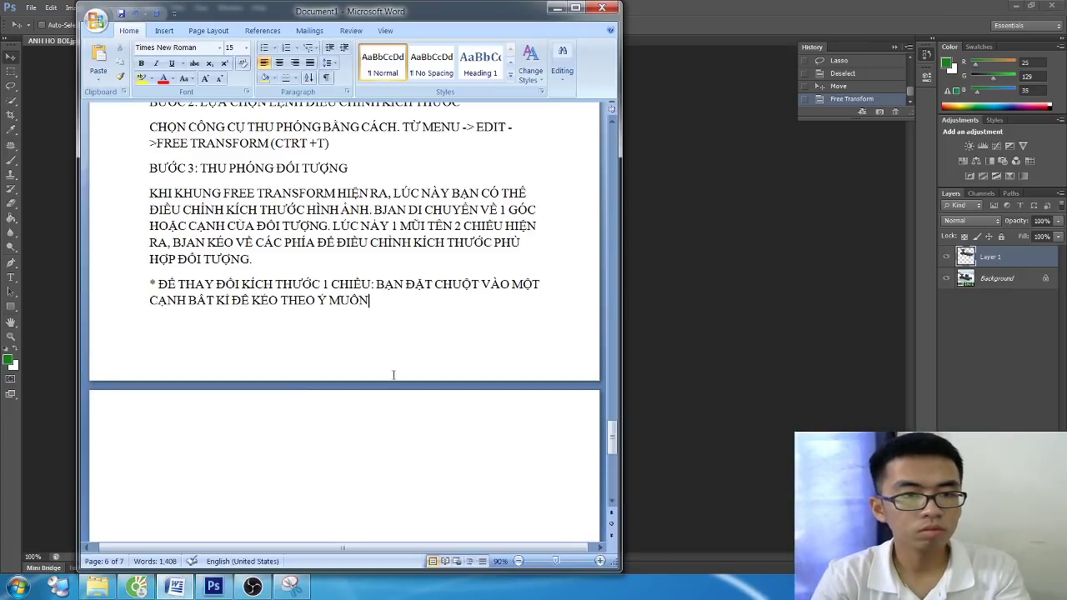
pyautogui.press('Return')
pyautogui.write('*ĐE')
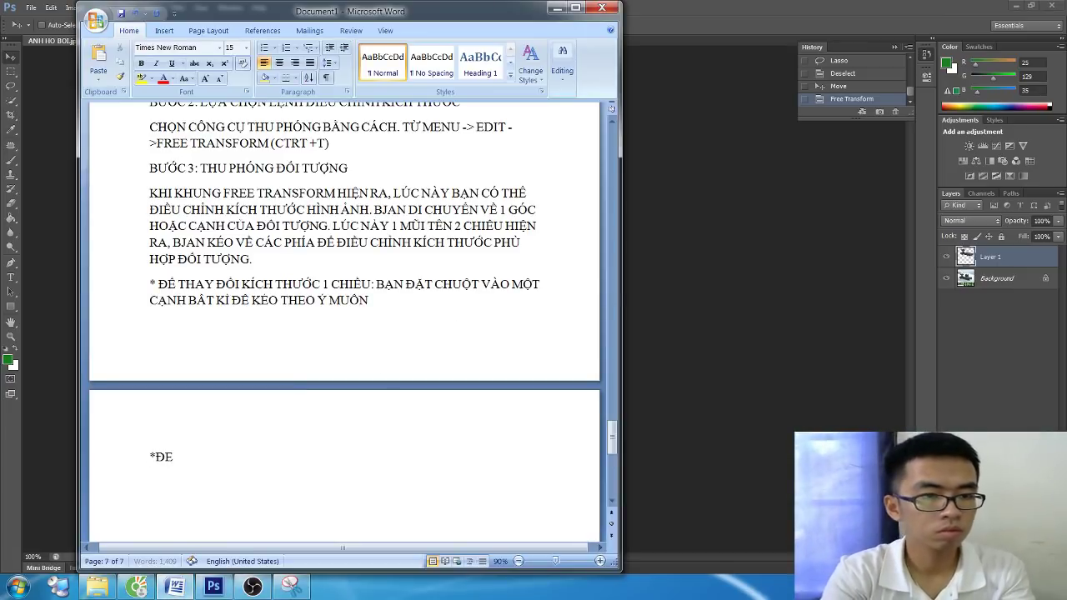
pyautogui.press('BackSpace')
pyautogui.press('BackSpace')
pyautogui.press('BackSpace')
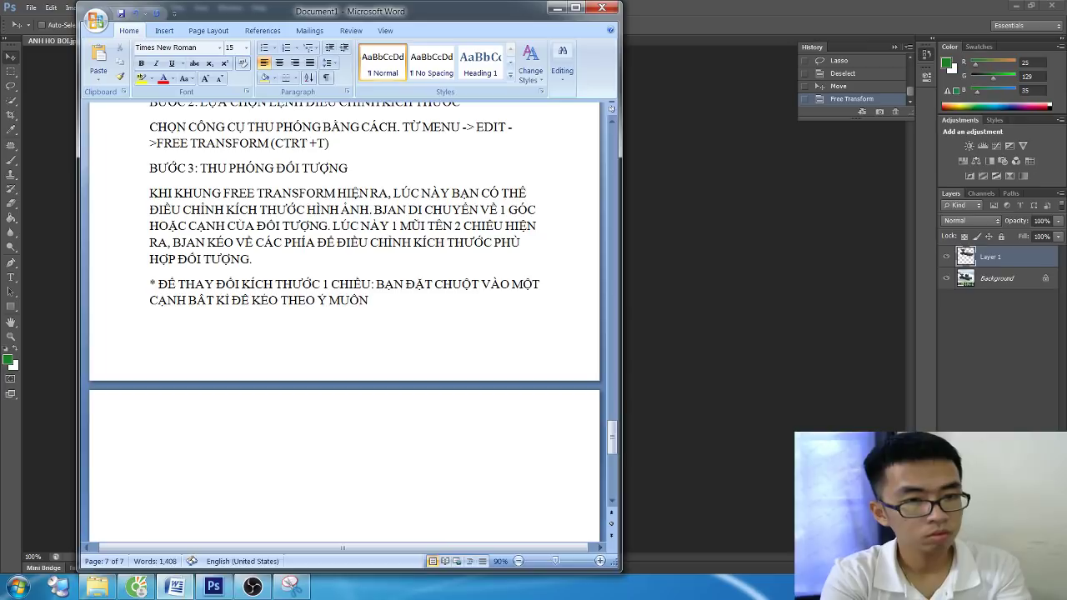
pyautogui.write('* DĐỂ')
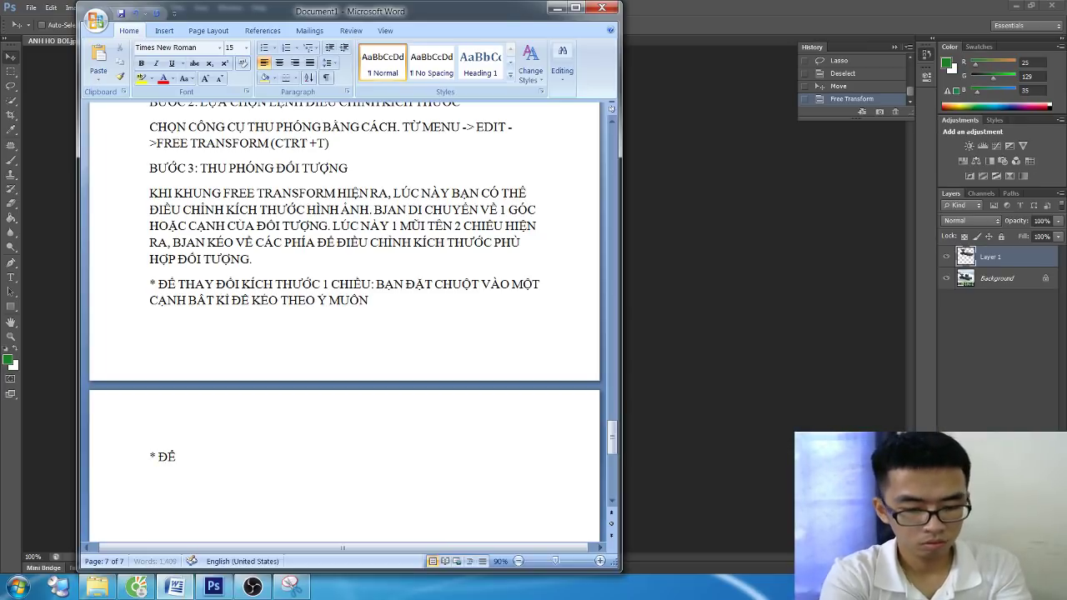
pyautogui.write(' THAY ĐỔI KÍCH THƯỚC TỰ DO')
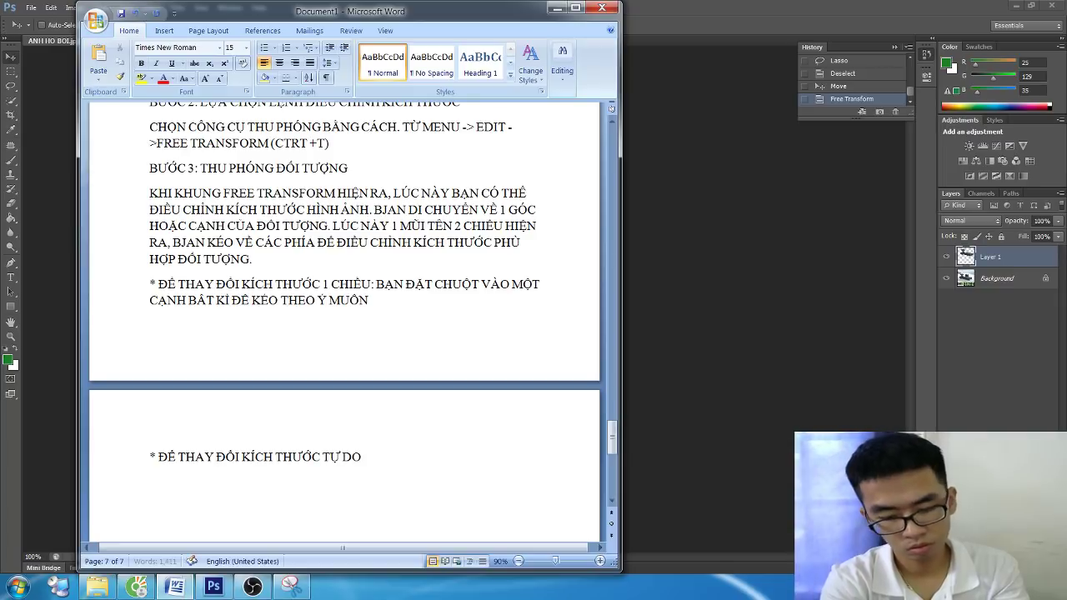
pyautogui.write('.')
pyautogui.write('N')
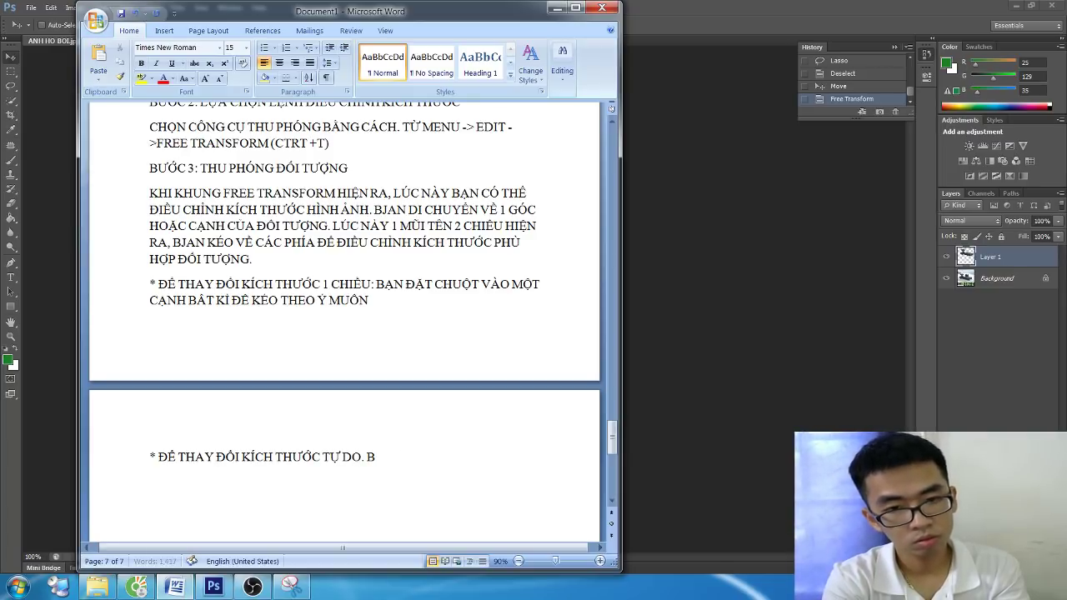
pyautogui.write(':')
pyautogui.write(' ĐẶ')
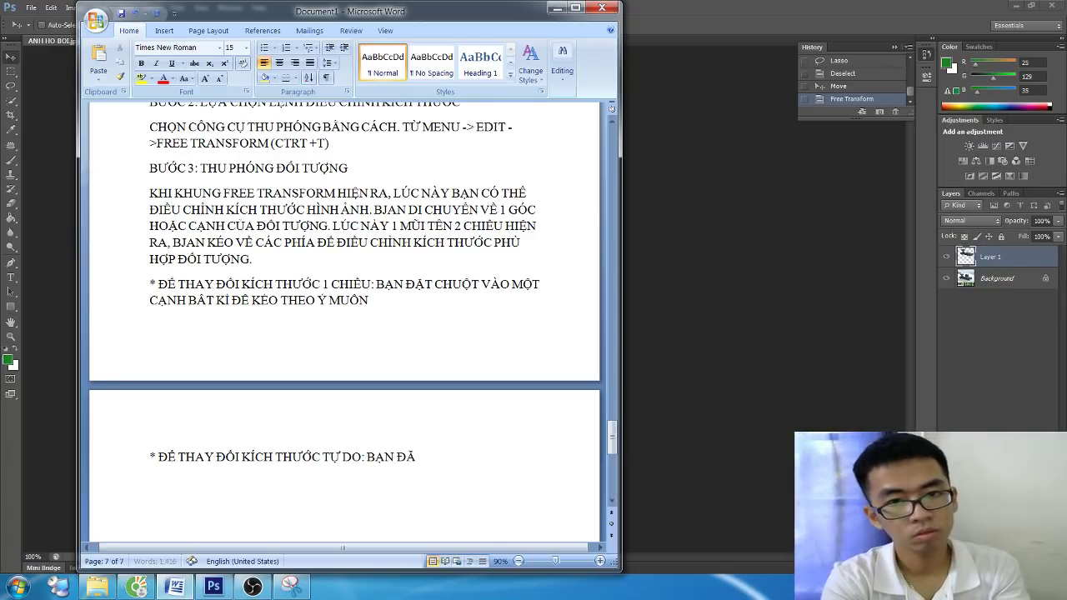
pyautogui.write('T HCUÔ')
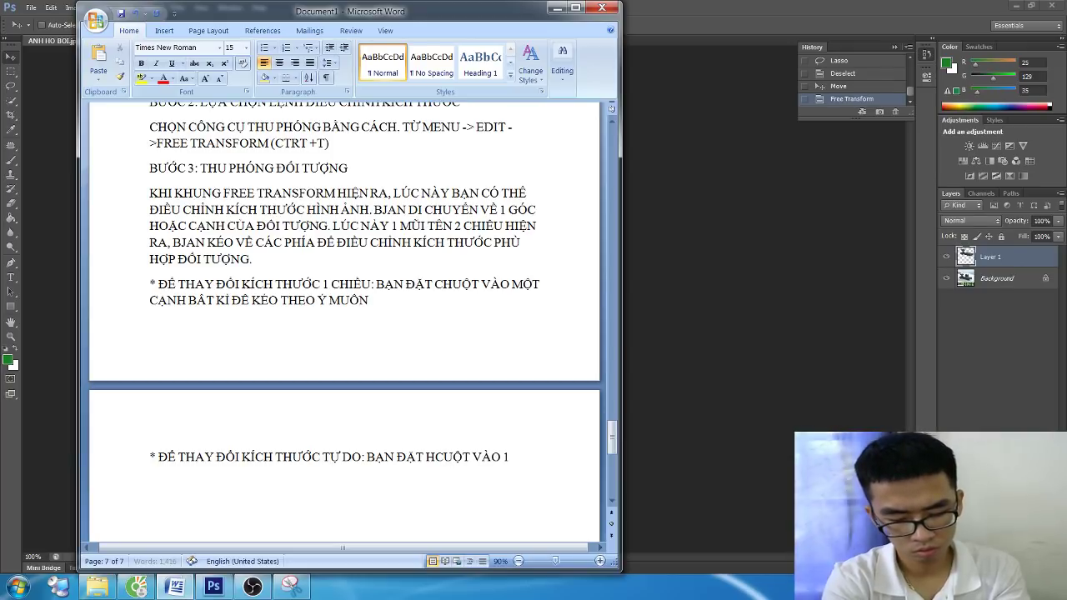
pyautogui.write('HUNG VÀ KÉO TỰ DO')
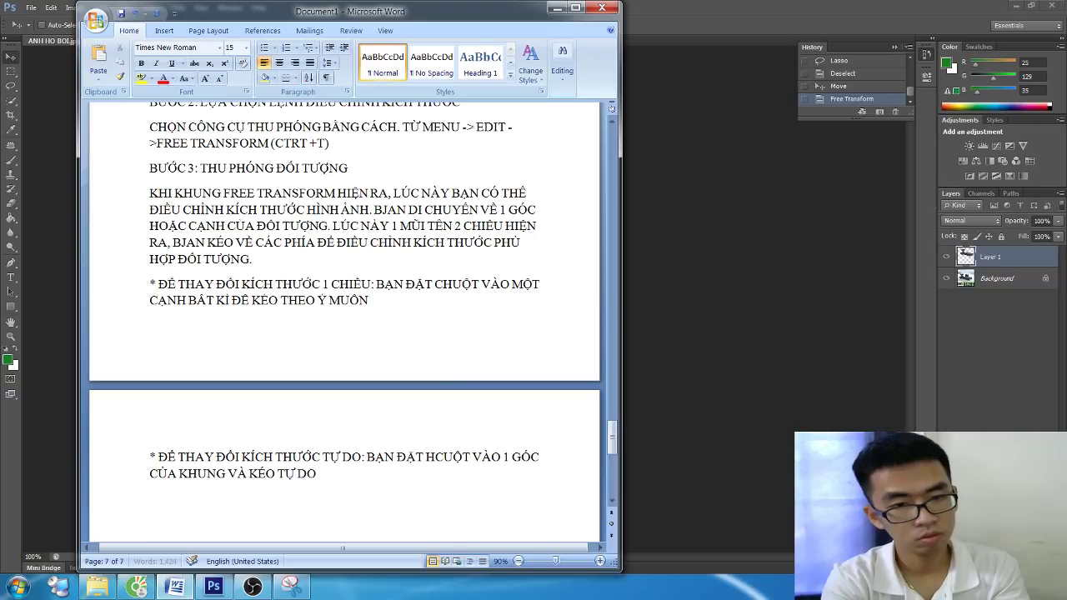
# Free-transform the chair with Ctrl+T, shrink it from a corner, and apply
pyautogui.hotkey('alt', 'Tab')
pyautogui.hotkey('ctrl', 't')
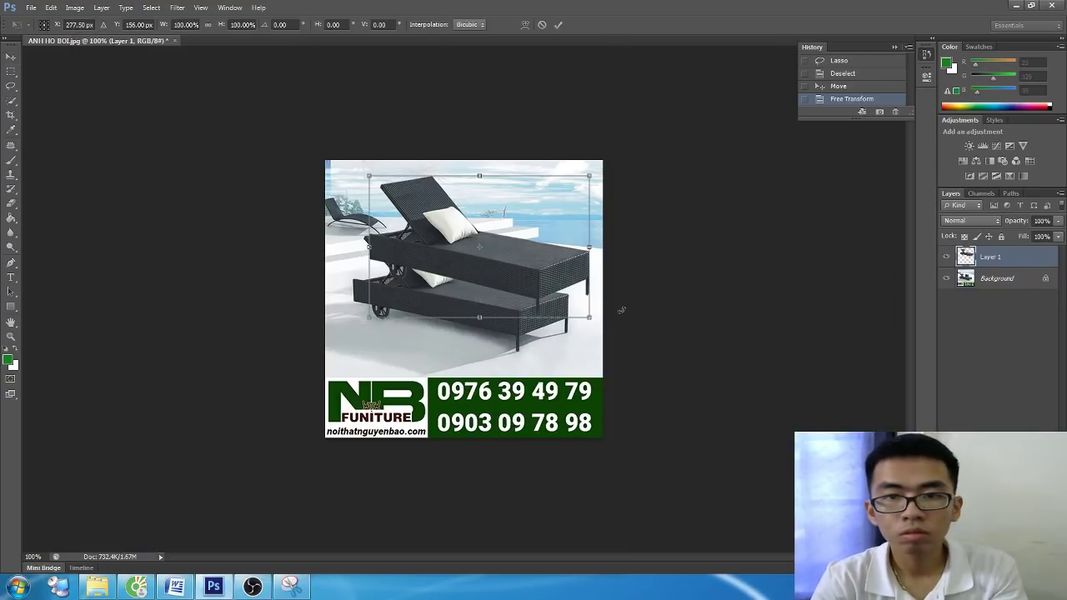
pyautogui.moveTo(589, 318)
pyautogui.mouseDown()
pyautogui.moveTo(513, 249)
pyautogui.moveTo(459, 375)
pyautogui.moveTo(542, 342)
pyautogui.moveTo(563, 250)
pyautogui.moveTo(558, 320)
pyautogui.moveTo(595, 307)
pyautogui.moveTo(575, 281)
pyautogui.moveTo(579, 240)
pyautogui.moveTo(578, 319)
pyautogui.mouseUp()
pyautogui.press('Return')
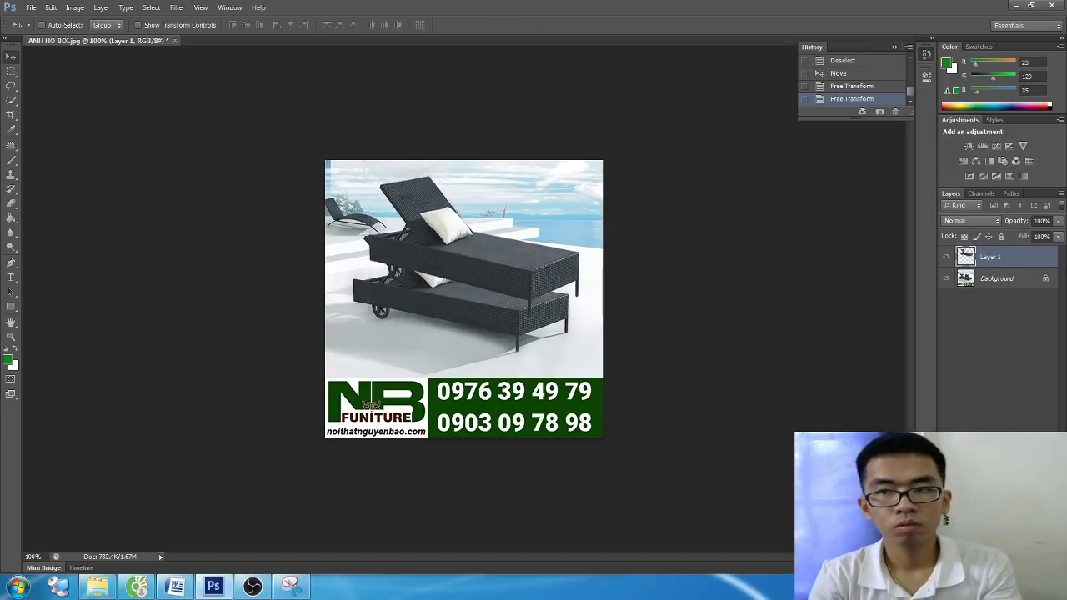
pyautogui.hotkey('alt', 'Tab')
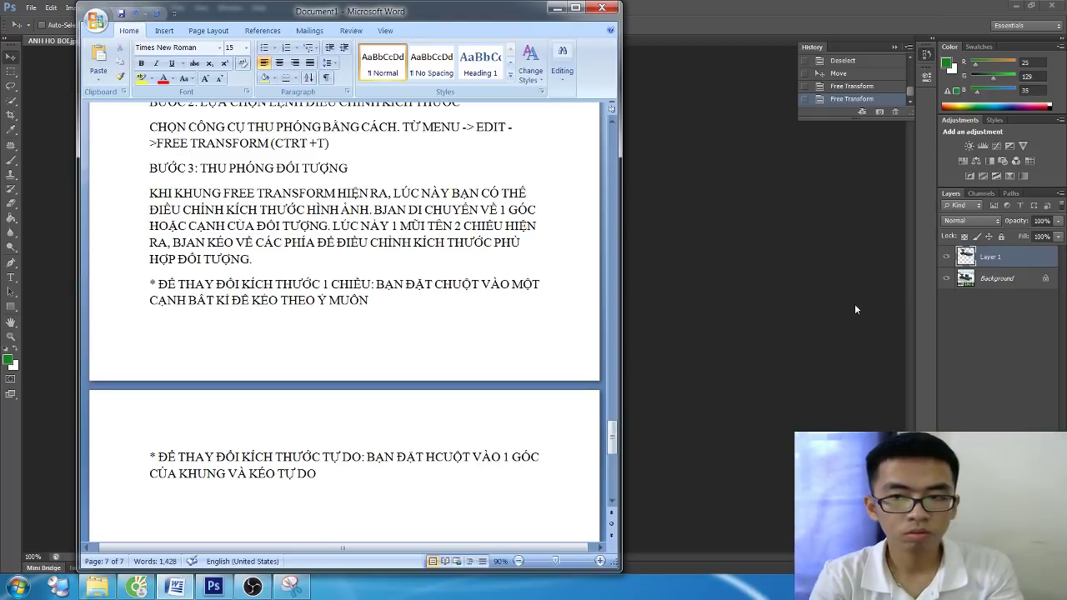
# Resize the chair from a corner with Background hidden, then start the note '*ĐỂ THAY ĐỔI KÍC'
pyautogui.hotkey('alt', 'Tab')
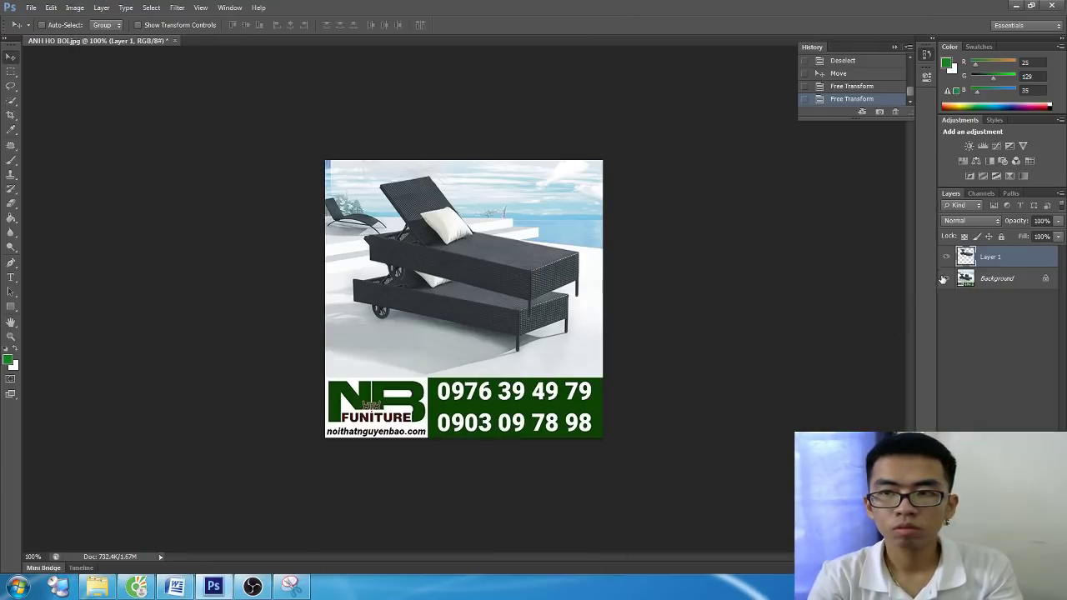
pyautogui.click(946, 278)
pyautogui.hotkey('ctrl', 't')
pyautogui.moveTo(580, 317)
pyautogui.mouseDown()
pyautogui.moveTo(572, 355)
pyautogui.moveTo(583, 357)
pyautogui.mouseUp()
pyautogui.press('Return')
pyautogui.hotkey('alt', 'Tab')
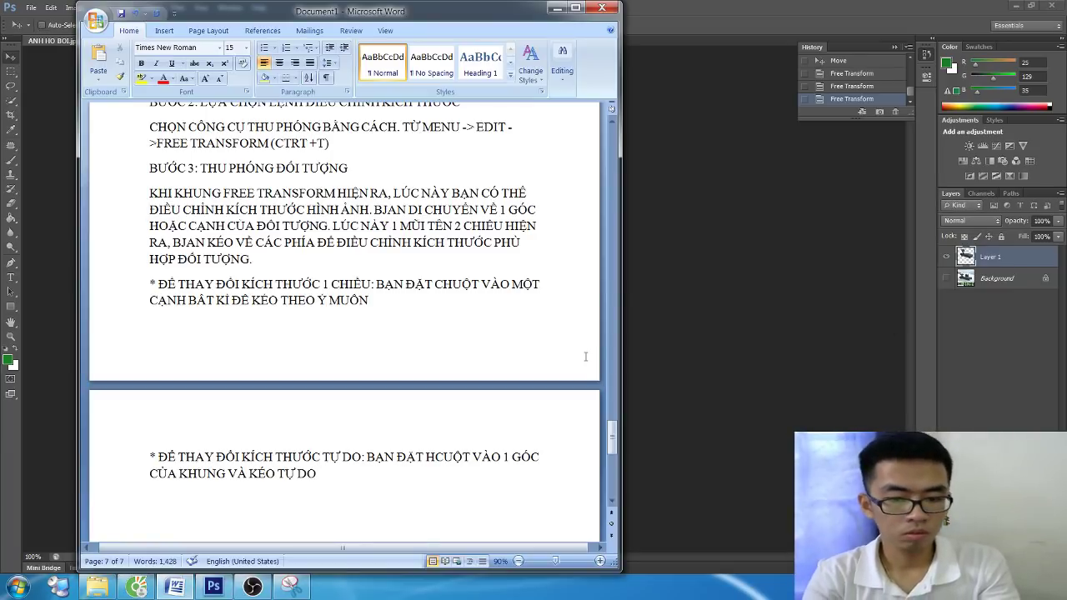
pyautogui.press('Return')
pyautogui.write('*ĐỂ')
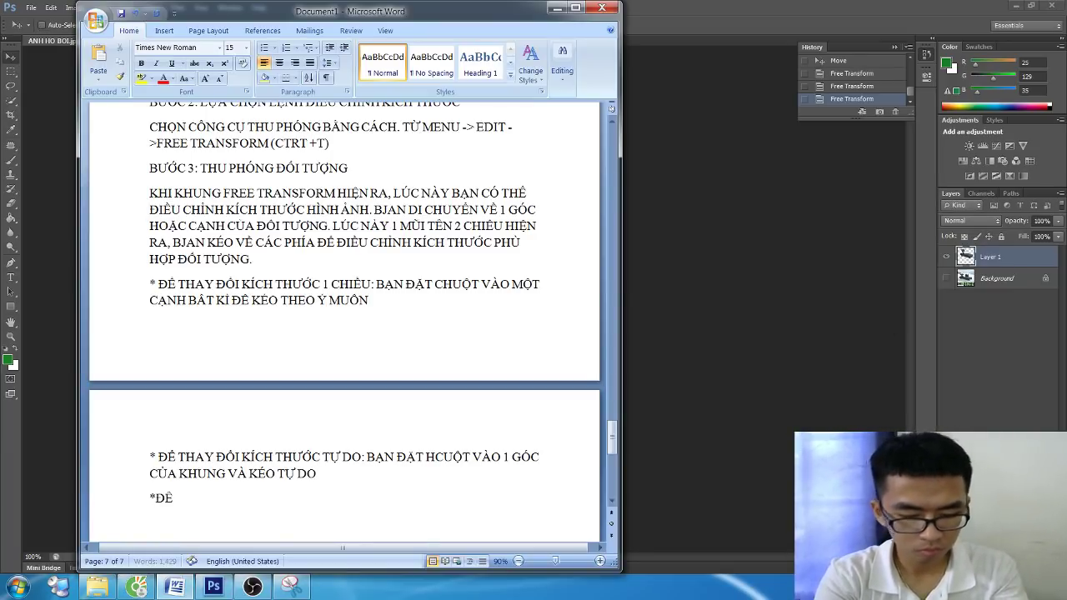
pyautogui.write(' THAY ĐỔI KÍCH THƯỚC THEO ĐÚNG TỈ LỆ CÁC CHIỀU: BẠN')
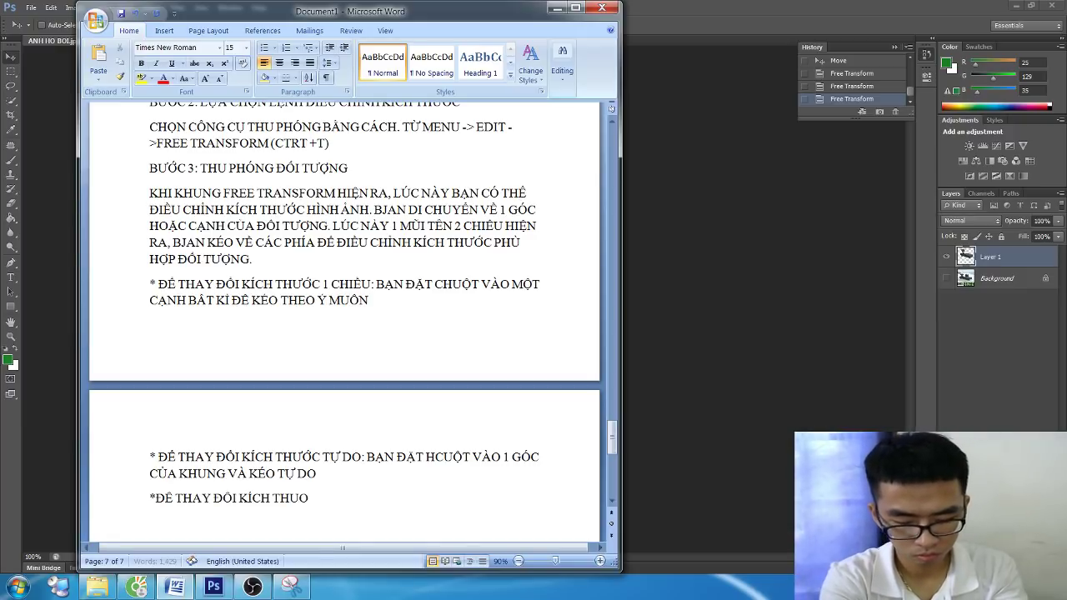
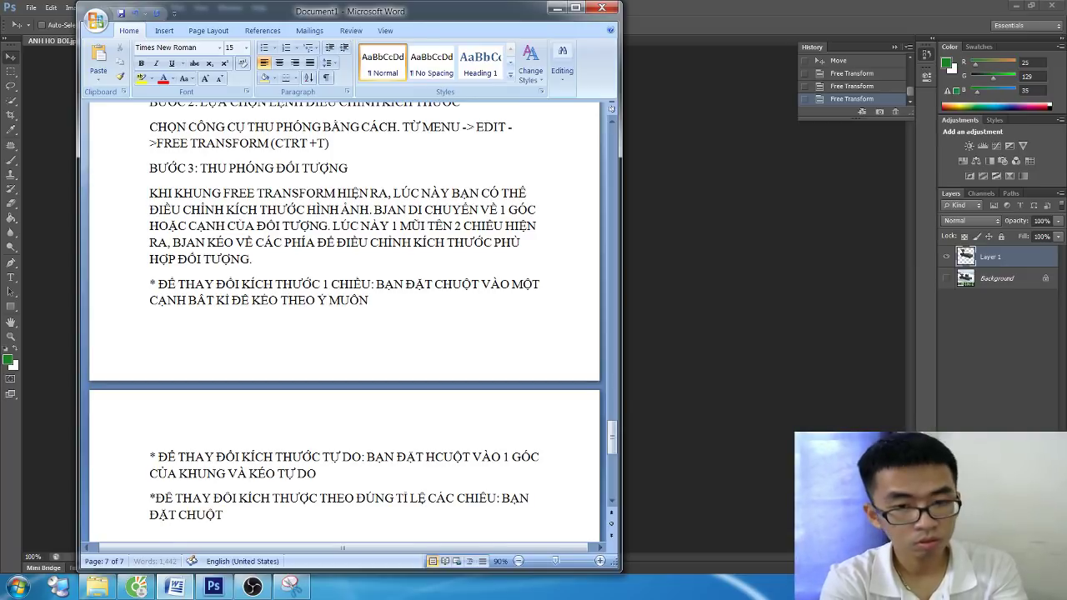
# Finish the proportional-resize bullet so it ends with 'PHÍM SHIFT', correcting the typos
pyautogui.write(' LÊN GÓC KÉO ĐỂ THAY ĐỔI KÍCH T')
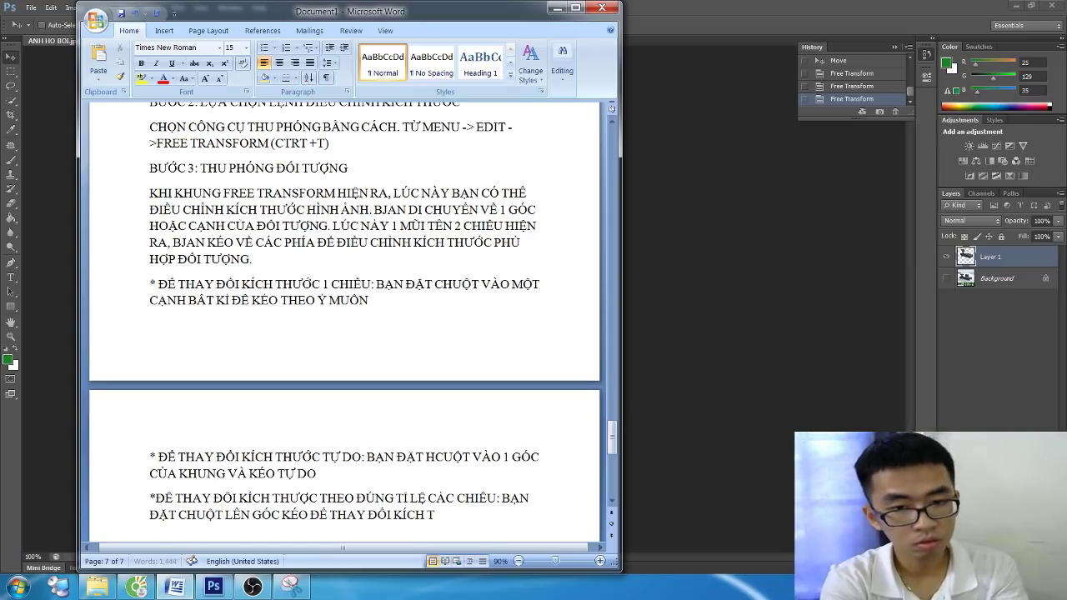
pyautogui.write('ỜI BẠN GIỮ T HÊM P')
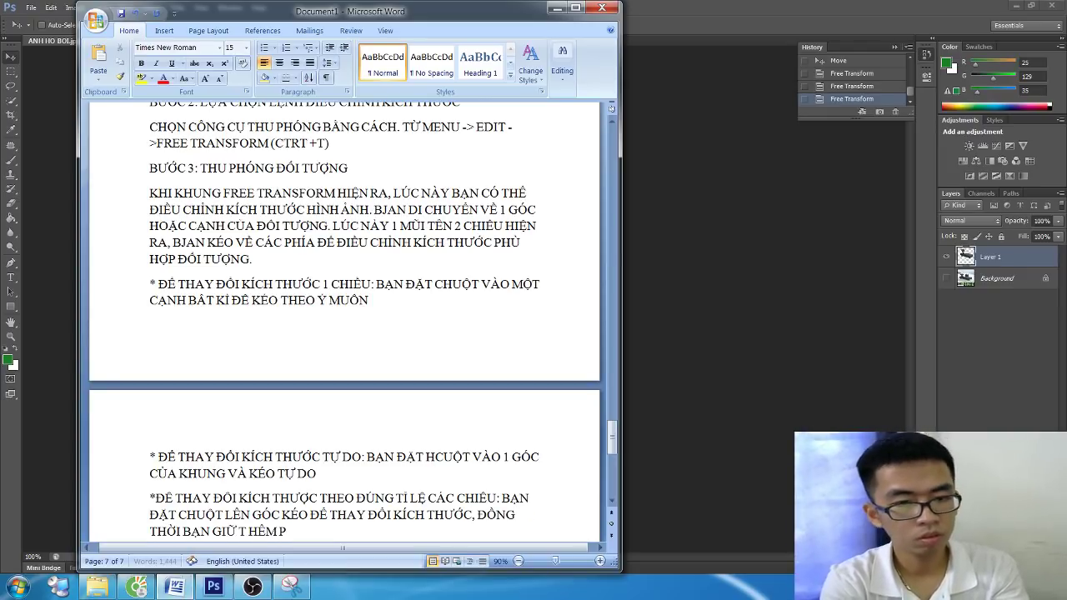
pyautogui.press('BackSpace')
pyautogui.press('BackSpace')
pyautogui.scroll(-3, 344, 325)
pyautogui.press('BackSpace')
pyautogui.press('BackSpace')
pyautogui.press('BackSpace')
pyautogui.write('HÊ')
pyautogui.press('BackSpace')
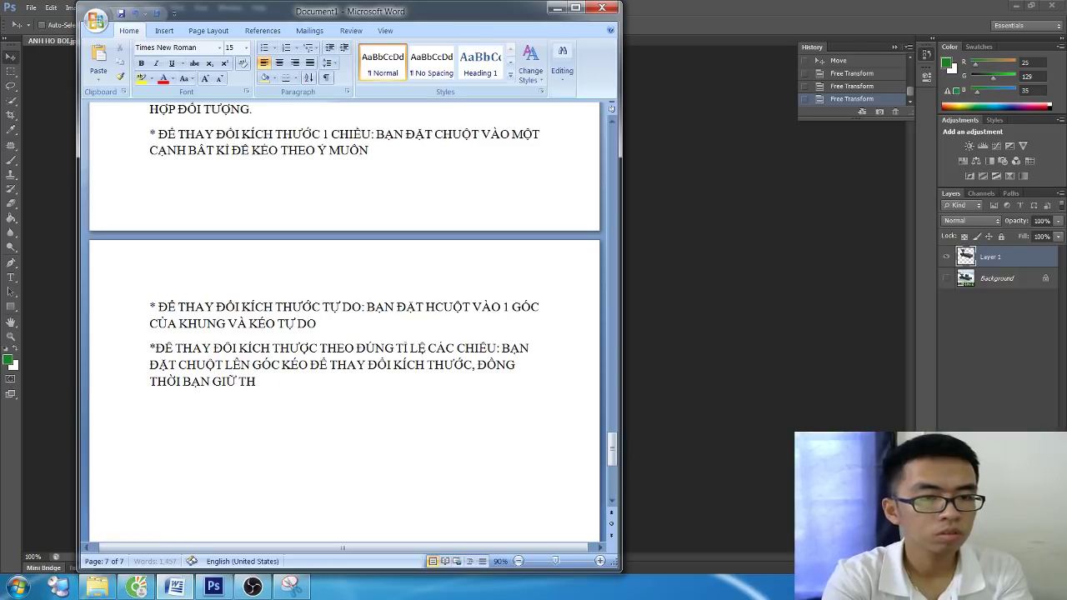
pyautogui.write('ÊM PHÍM SHIF')
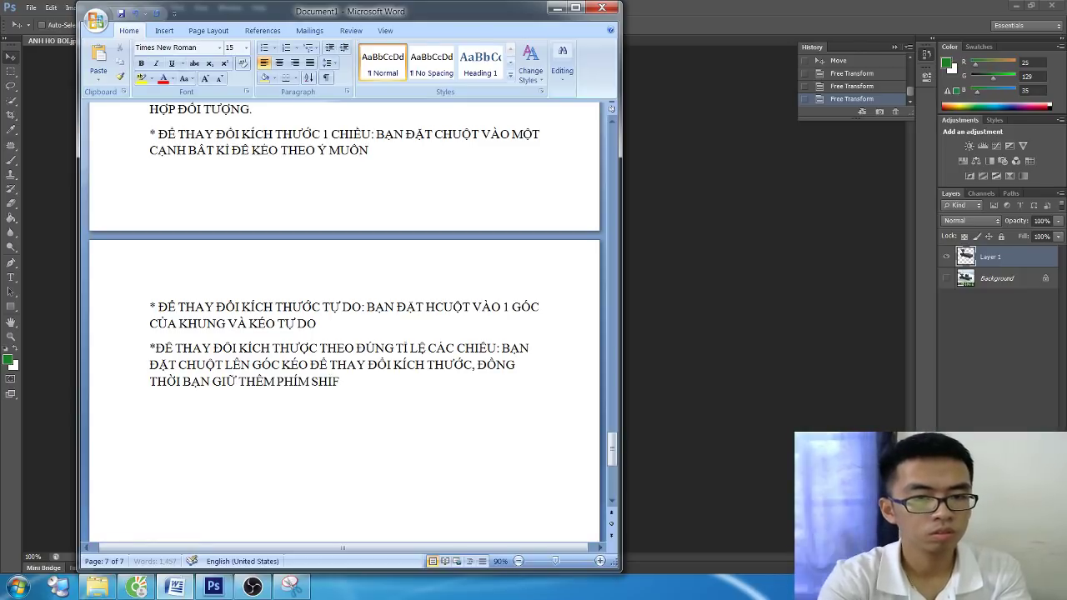
pyautogui.write('T')
# Highlight the words 'PHÍM SHIFT' in yellow
pyautogui.moveTo(367, 378); pyautogui.dragTo(296, 380)
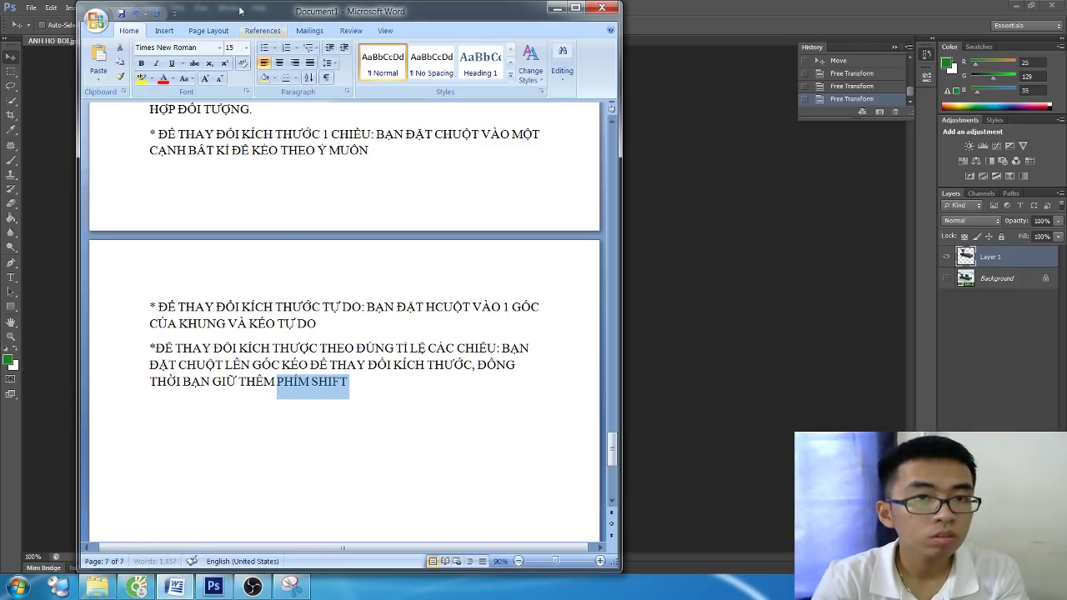
pyautogui.click(142, 77)
pyautogui.click(398, 388)
pyautogui.scroll(-1, 378, 384)
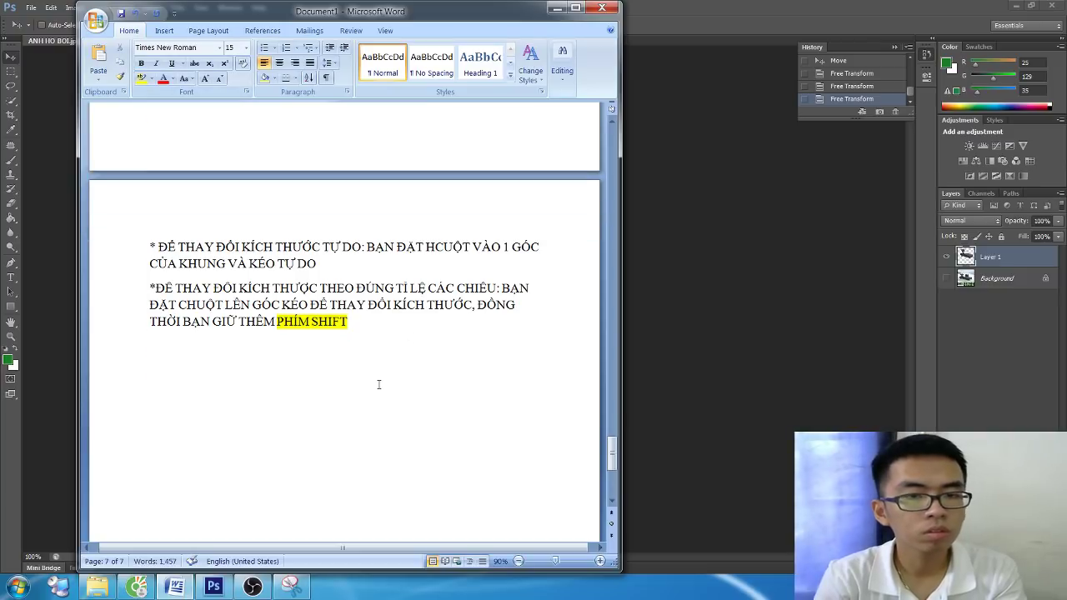
pyautogui.hotkey('alt', 'Tab')
# Free-transform the chaise-lounge from its corner to about half size, centre it and commit
pyautogui.hotkey('ctrl', 't')
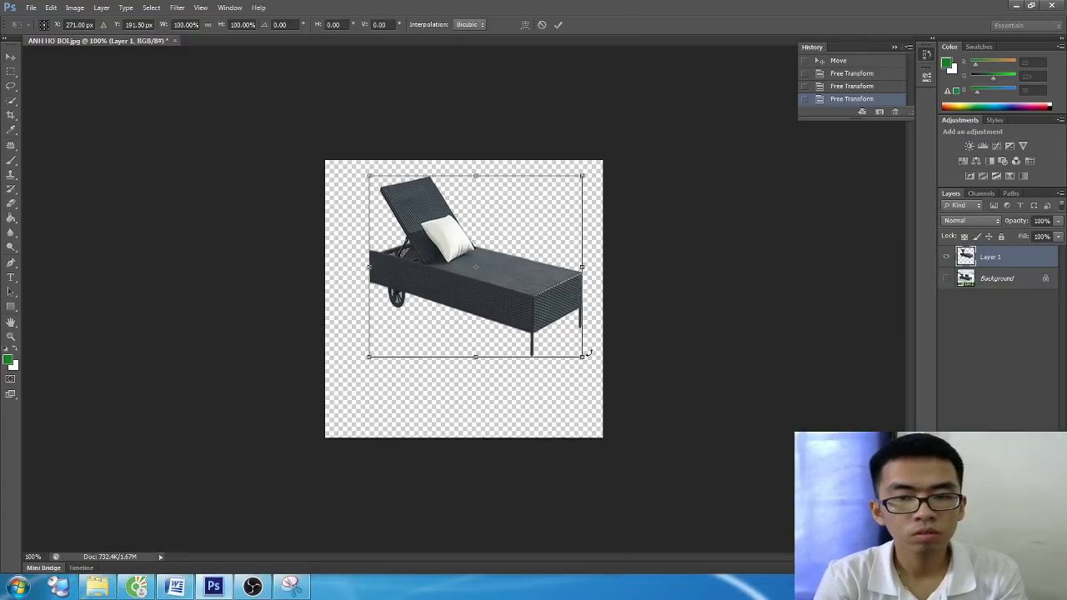
pyautogui.moveTo(588, 354)
pyautogui.mouseDown()
pyautogui.moveTo(658, 408)
pyautogui.moveTo(329, 417)
pyautogui.moveTo(300, 117)
pyautogui.moveTo(316, 402)
pyautogui.moveTo(525, 375)
pyautogui.moveTo(452, 238)
pyautogui.mouseUp()
pyautogui.moveTo(411, 205); pyautogui.dragTo(463, 294)
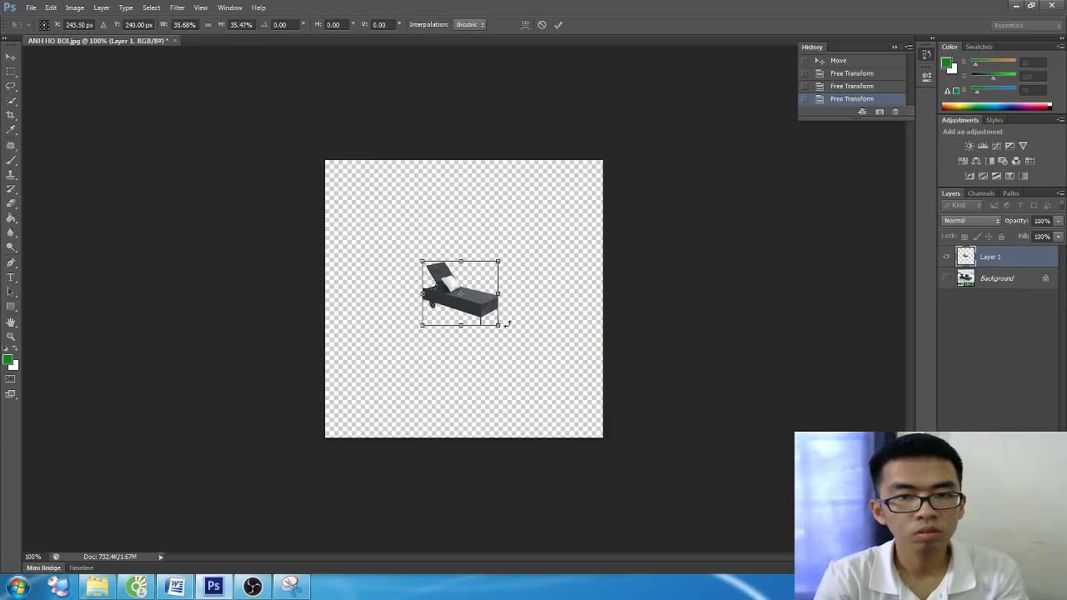
pyautogui.moveTo(506, 324)
pyautogui.mouseDown()
pyautogui.moveTo(626, 391)
pyautogui.moveTo(302, 160)
pyautogui.moveTo(458, 291)
pyautogui.moveTo(633, 243)
pyautogui.moveTo(367, 302)
pyautogui.moveTo(511, 347)
pyautogui.moveTo(662, 505)
pyautogui.moveTo(538, 431)
pyautogui.moveTo(550, 375)
pyautogui.moveTo(488, 308)
pyautogui.moveTo(488, 273)
pyautogui.moveTo(617, 392)
pyautogui.moveTo(509, 358)
pyautogui.moveTo(539, 388)
pyautogui.moveTo(543, 376)
pyautogui.mouseUp()
pyautogui.press('Return')
pyautogui.hotkey('alt', 'Tab')
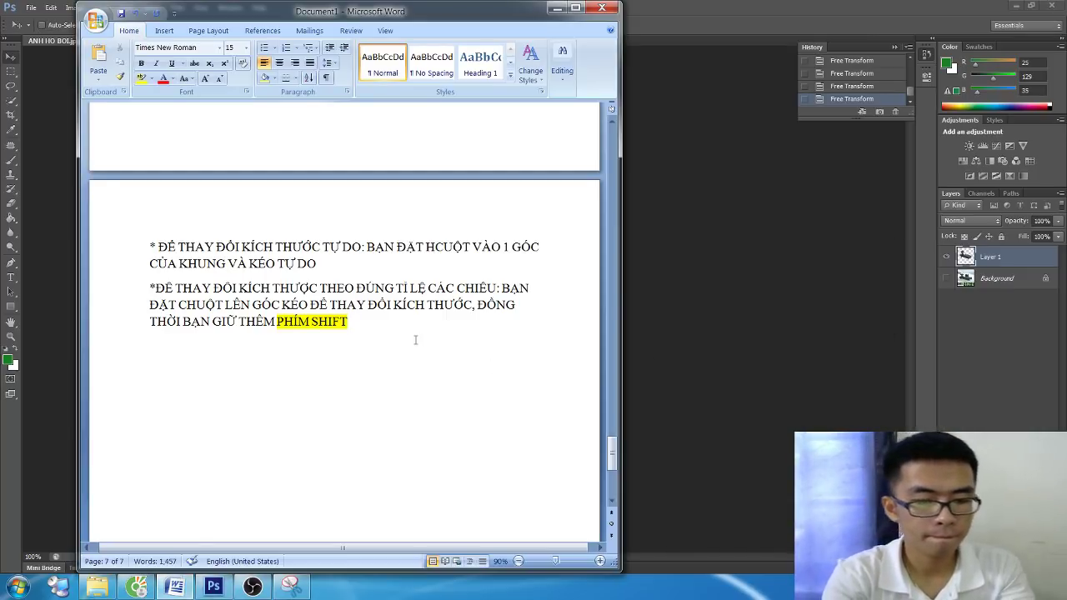
# Type a new bullet saying holding ALT resizes the image evenly in all directions
pyautogui.write('* ĐỂ THA')
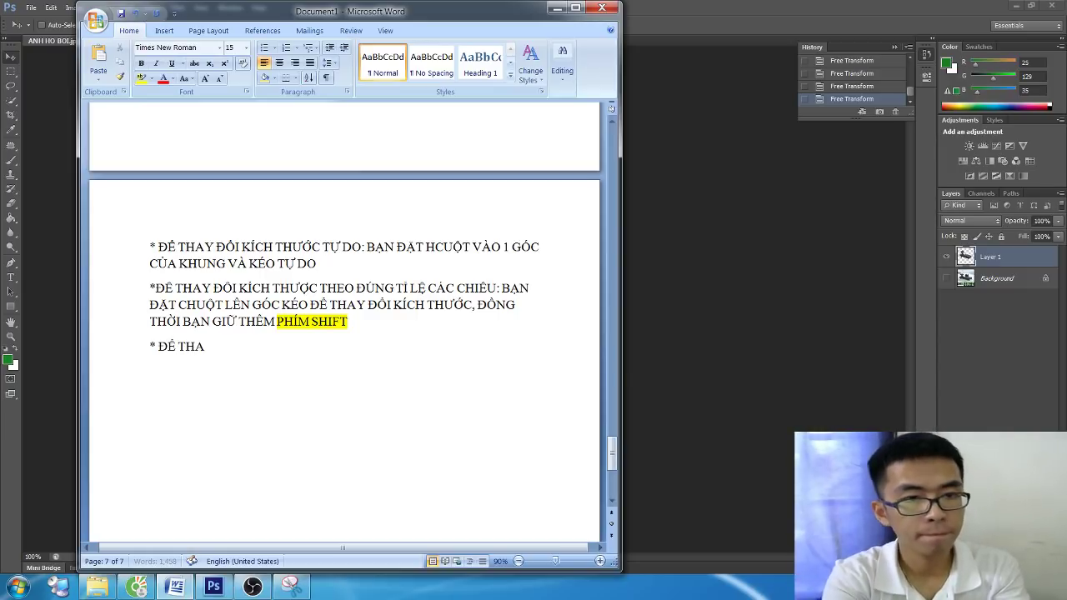
pyautogui.write('Y ĐỔI KÍCH THUỚC')
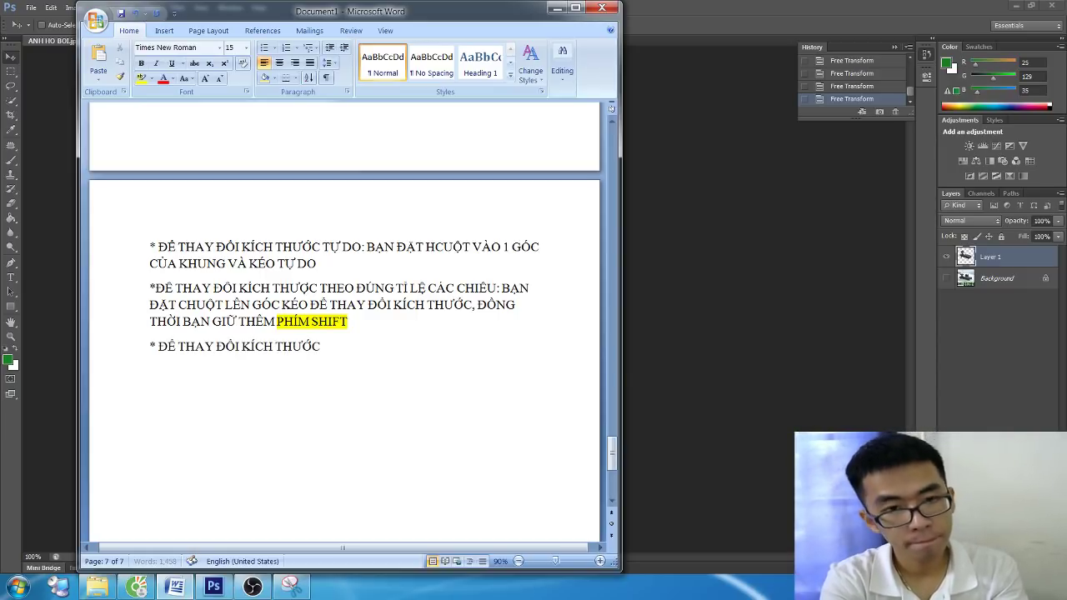
pyautogui.write(' ĐỀU CÁC')
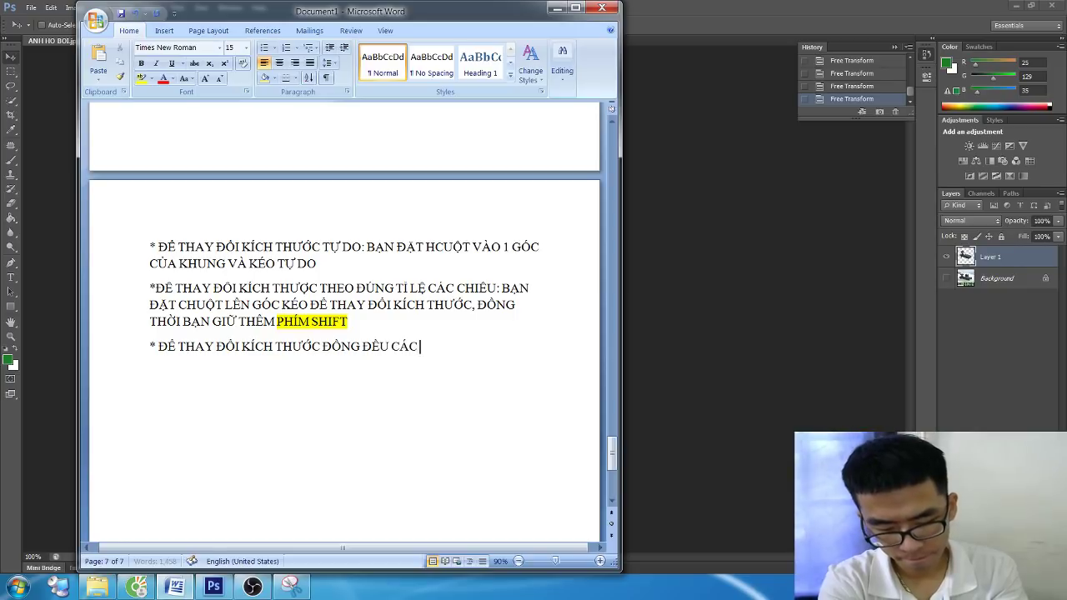
pyautogui.write('f')
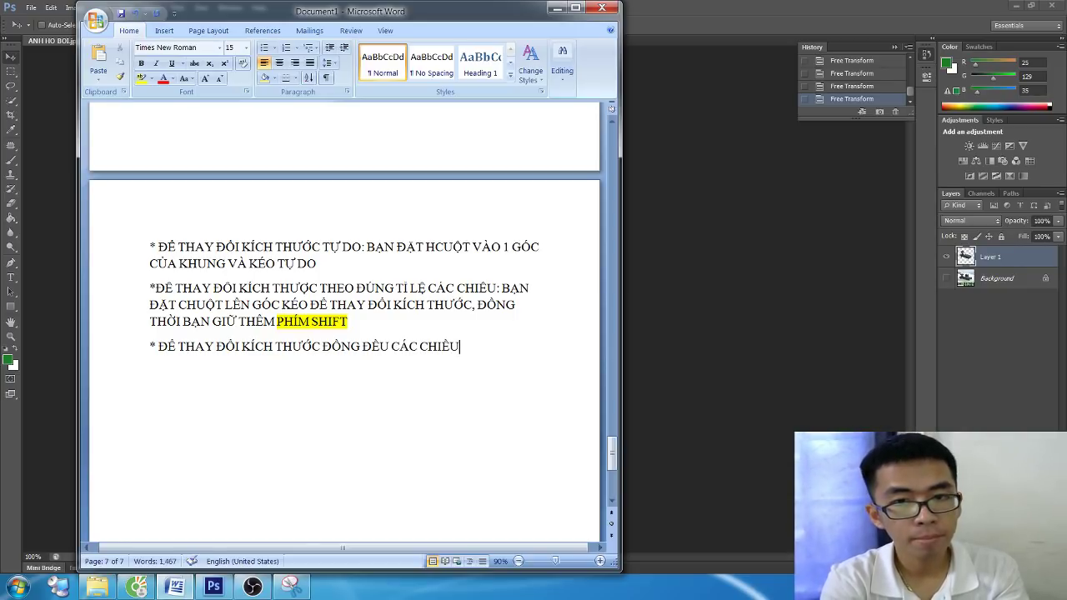
pyautogui.write('N GIU')
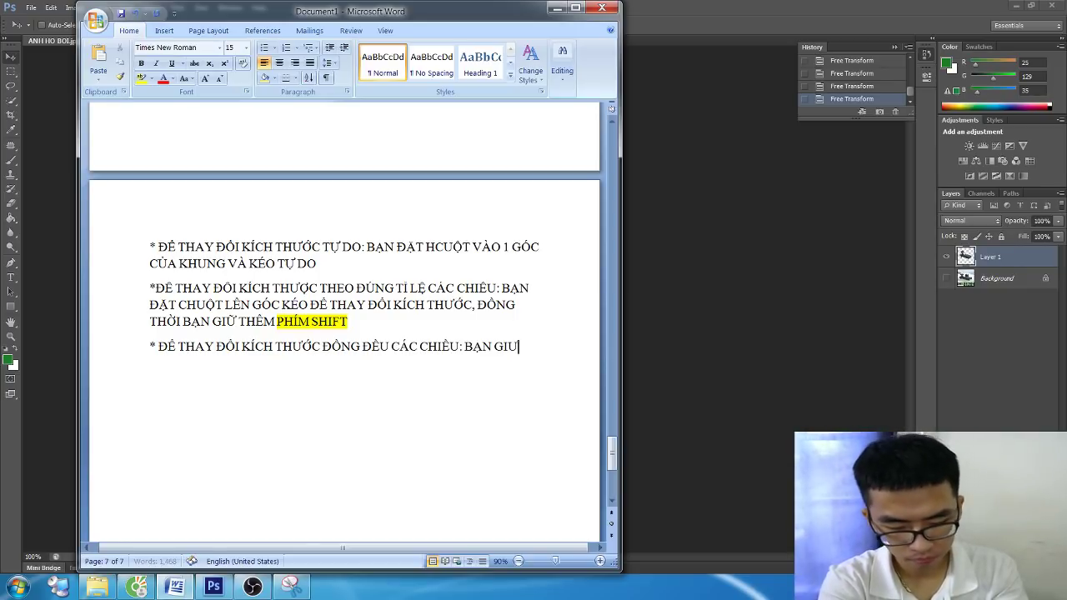
pyautogui.write('Ữ THÊM PHÍM ALT TRONG QUẢ TRÌNH KÉO')
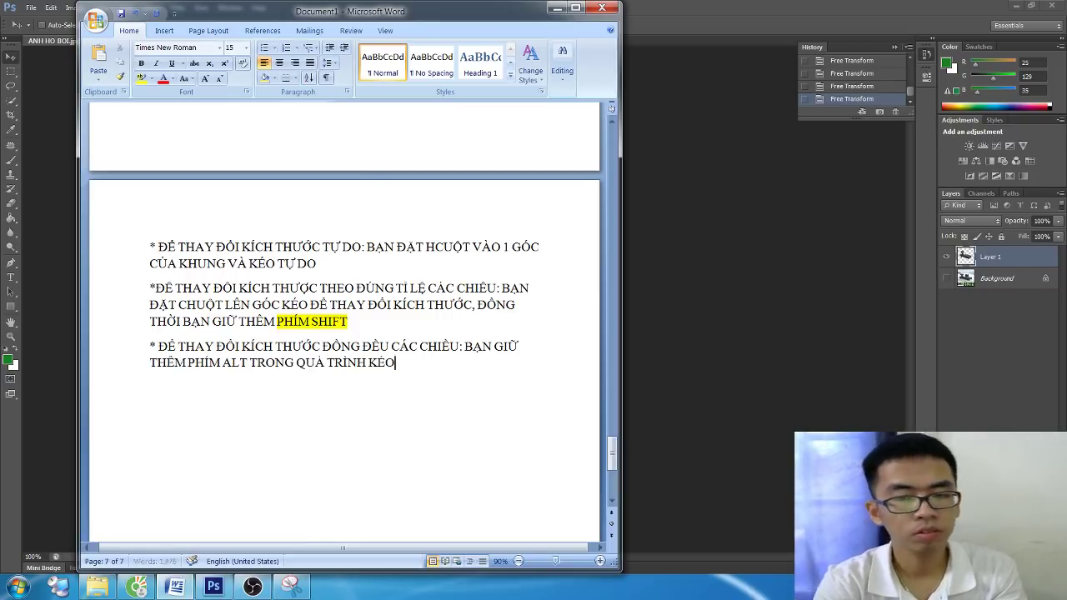
pyautogui.hotkey('alt', 'Tab')
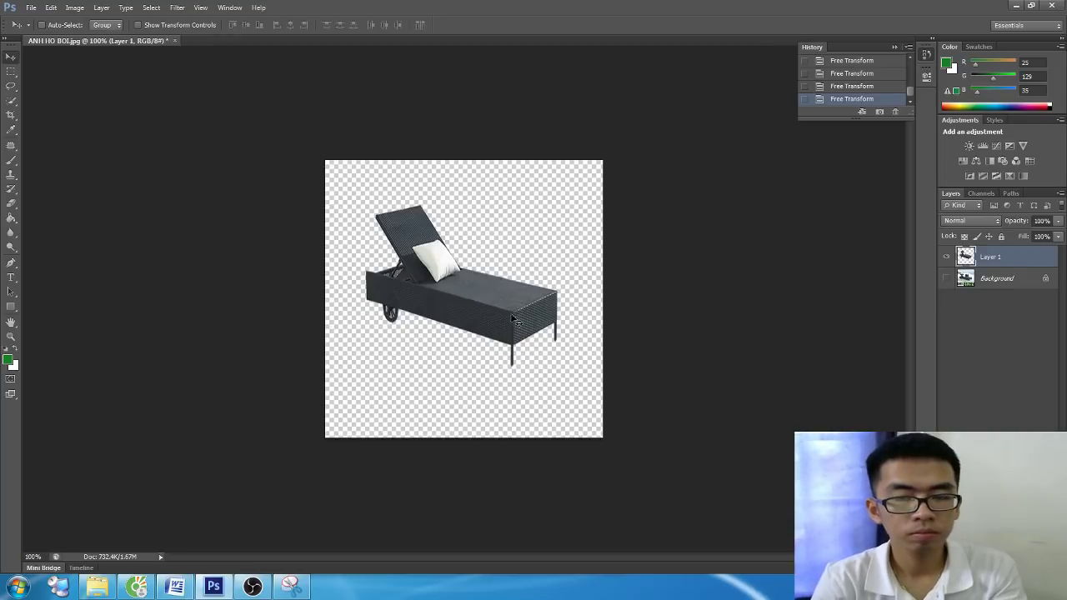
# Scale the chair around its centre, shrinking then enlarging it to about 125%
pyautogui.hotkey('ctrl', 't')
pyautogui.moveTo(556, 367)
pyautogui.mouseDown()
pyautogui.moveTo(511, 359)
pyautogui.moveTo(496, 371)
pyautogui.moveTo(569, 362)
pyautogui.mouseUp()
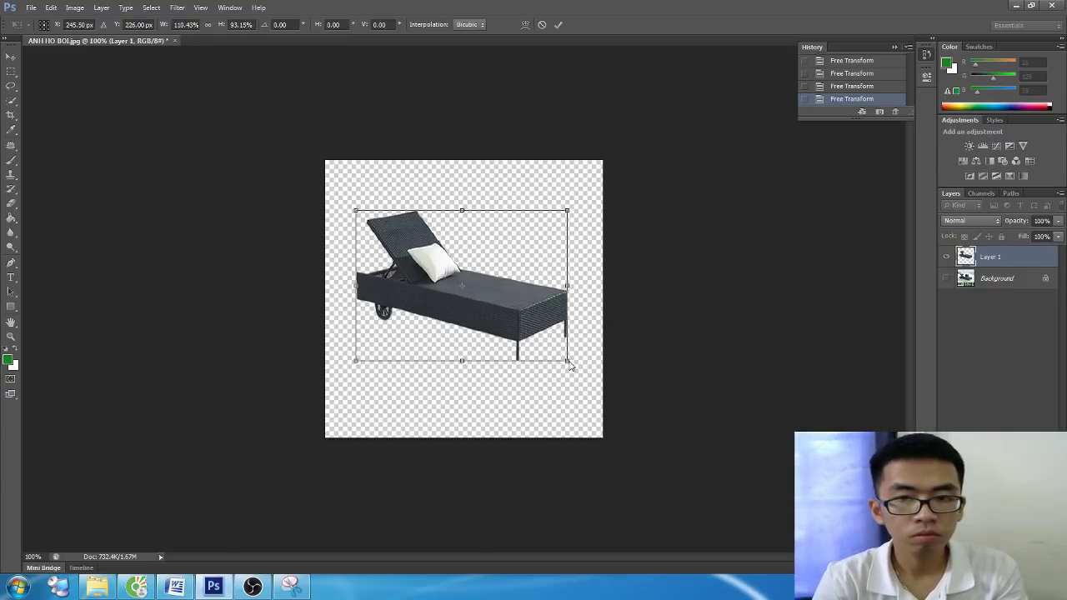
pyautogui.moveTo(569, 362); pyautogui.dragTo(540, 369)
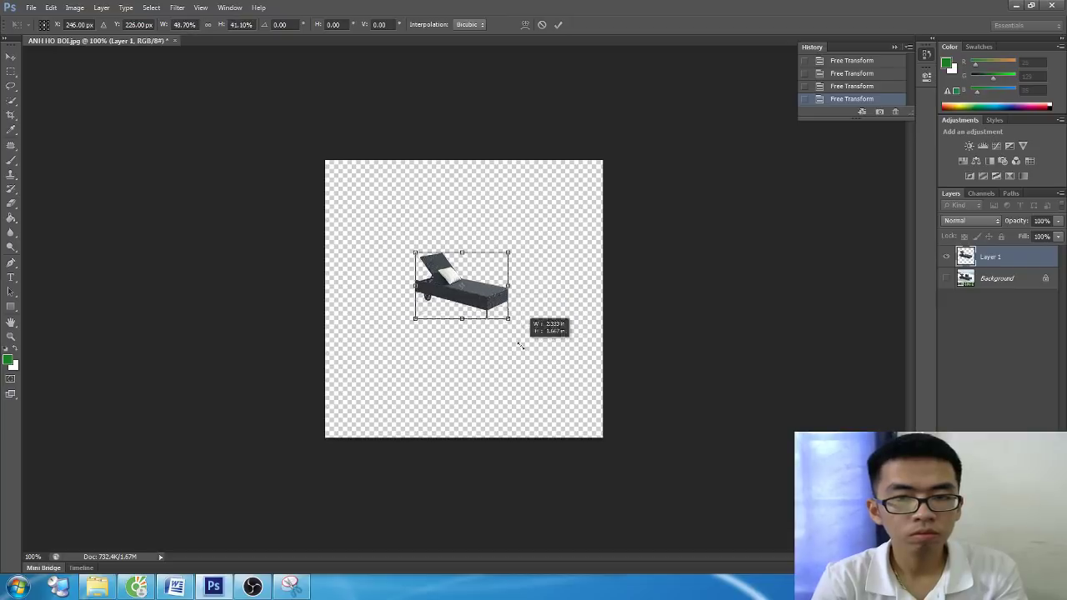
pyautogui.moveTo(540, 370)
pyautogui.mouseDown()
pyautogui.moveTo(478, 333)
pyautogui.moveTo(538, 361)
pyautogui.mouseUp()
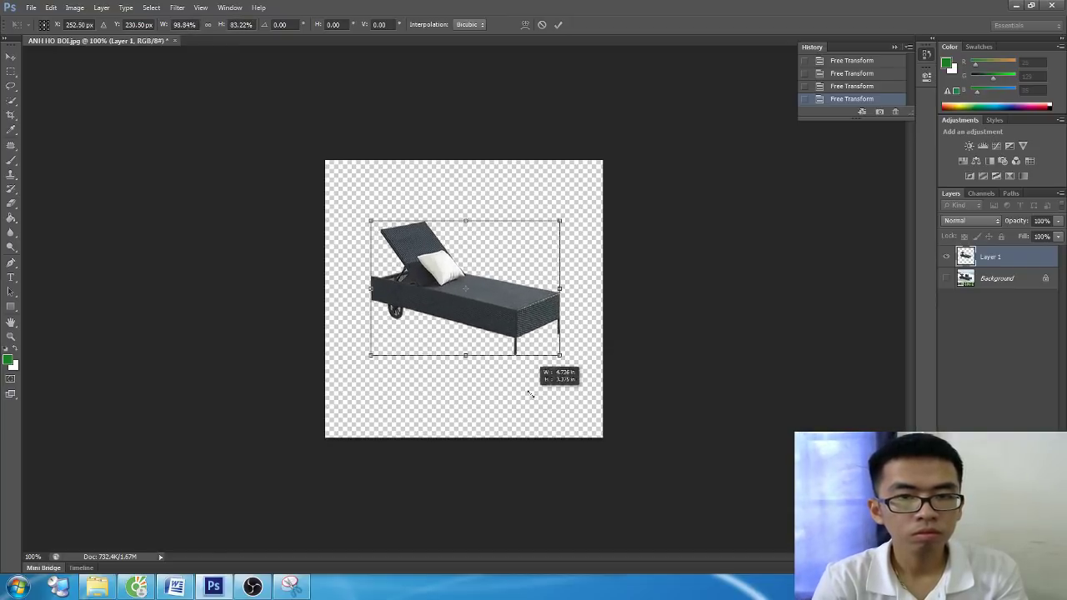
pyautogui.moveTo(538, 362)
pyautogui.mouseDown()
pyautogui.moveTo(564, 367)
pyautogui.moveTo(566, 384)
pyautogui.moveTo(490, 324)
pyautogui.moveTo(542, 310)
pyautogui.moveTo(533, 268)
pyautogui.moveTo(488, 209)
pyautogui.moveTo(543, 195)
pyautogui.moveTo(523, 347)
pyautogui.moveTo(452, 349)
pyautogui.moveTo(550, 325)
pyautogui.moveTo(568, 371)
pyautogui.moveTo(591, 377)
pyautogui.moveTo(542, 333)
pyautogui.moveTo(516, 338)
pyautogui.moveTo(543, 337)
pyautogui.moveTo(524, 338)
pyautogui.moveTo(523, 356)
pyautogui.moveTo(548, 376)
pyautogui.moveTo(548, 335)
pyautogui.moveTo(545, 364)
pyautogui.moveTo(571, 375)
pyautogui.moveTo(479, 300)
pyautogui.moveTo(517, 313)
pyautogui.moveTo(526, 376)
pyautogui.moveTo(492, 367)
pyautogui.moveTo(500, 409)
pyautogui.moveTo(455, 348)
pyautogui.moveTo(414, 326)
pyautogui.moveTo(440, 351)
pyautogui.moveTo(523, 340)
pyautogui.moveTo(528, 419)
pyautogui.mouseUp()
# Append to the ALT bullet that combining SHIFT and CTRL resizes the image more evenly
pyautogui.hotkey('alt', 'Tab')
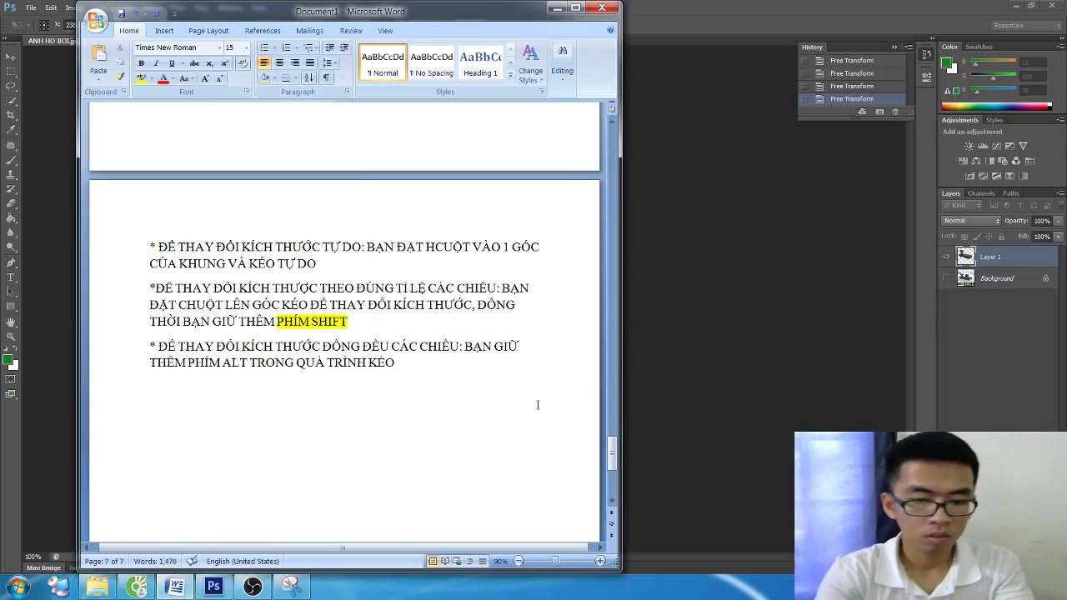
pyautogui.write('. TA CÓ THE')
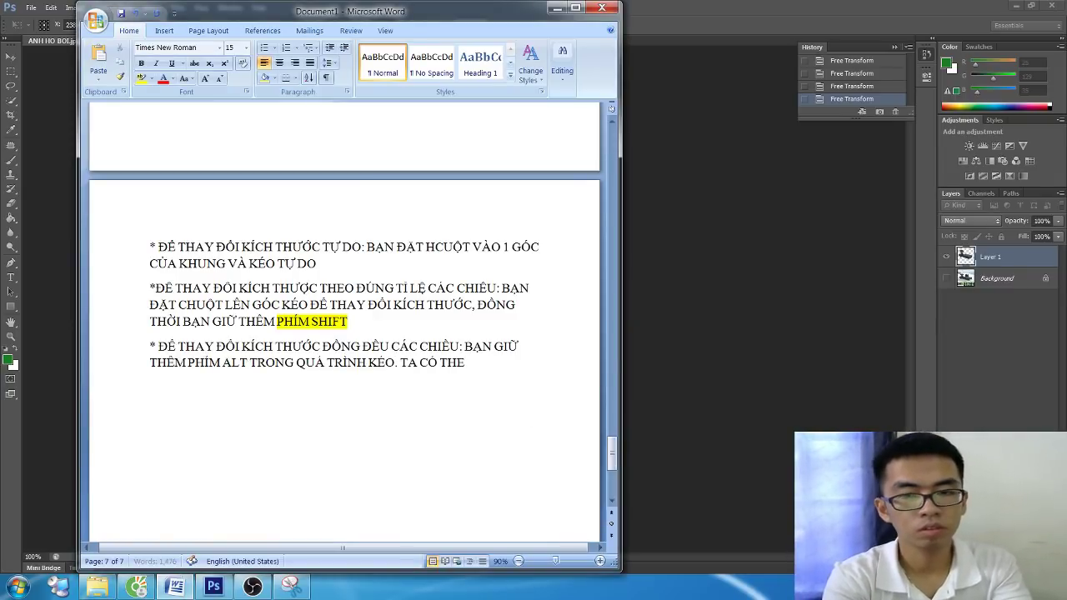
pyautogui.write(' KÉ')
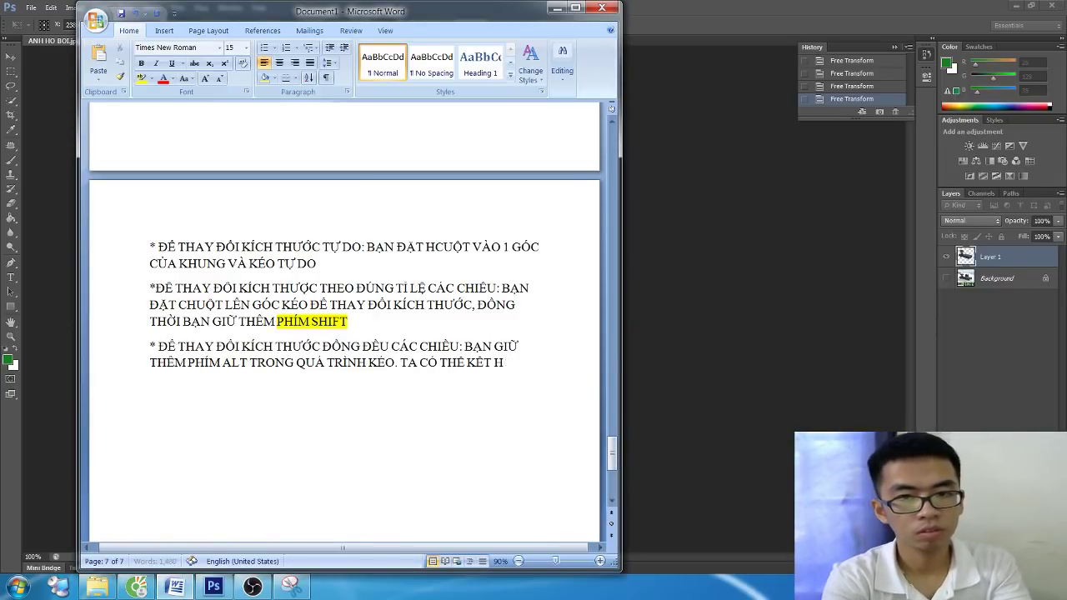
pyautogui.write('M TĂ')
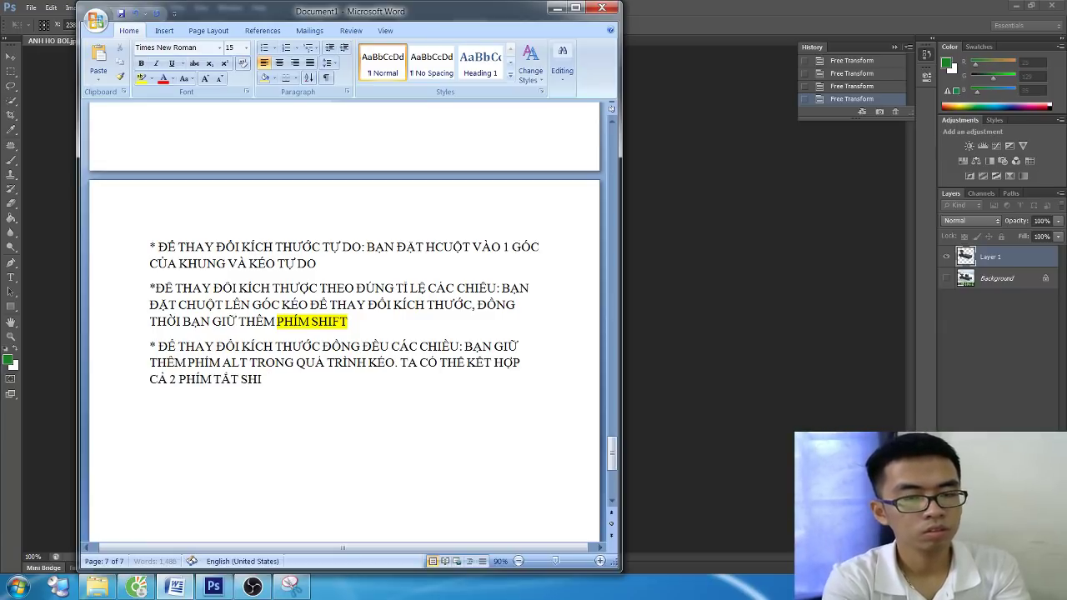
pyautogui.write('TRL')
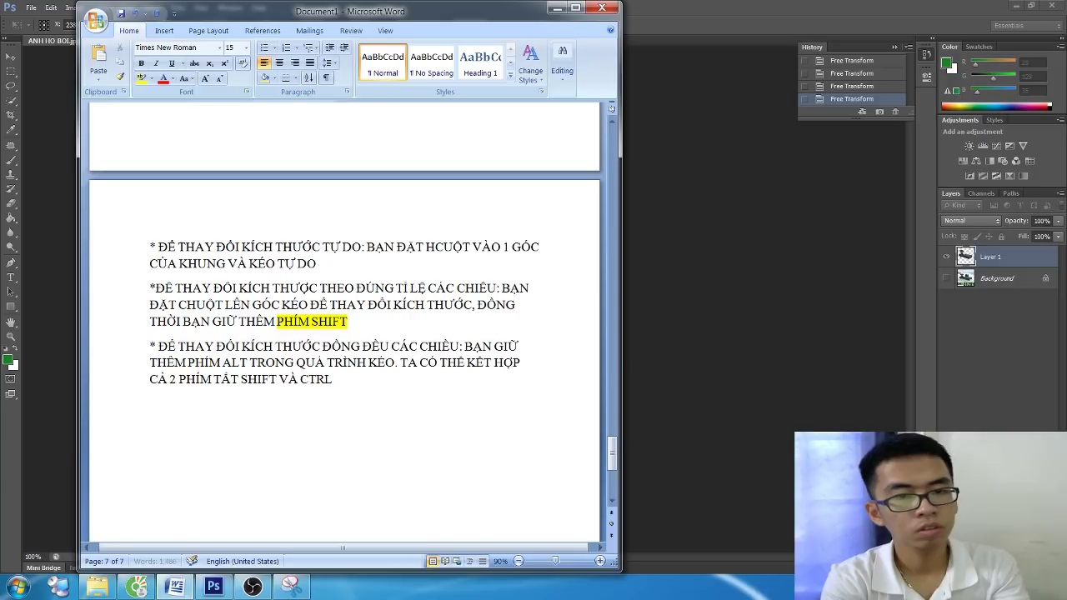
pyautogui.write(' ĐỂ BỨC ẢNH D')
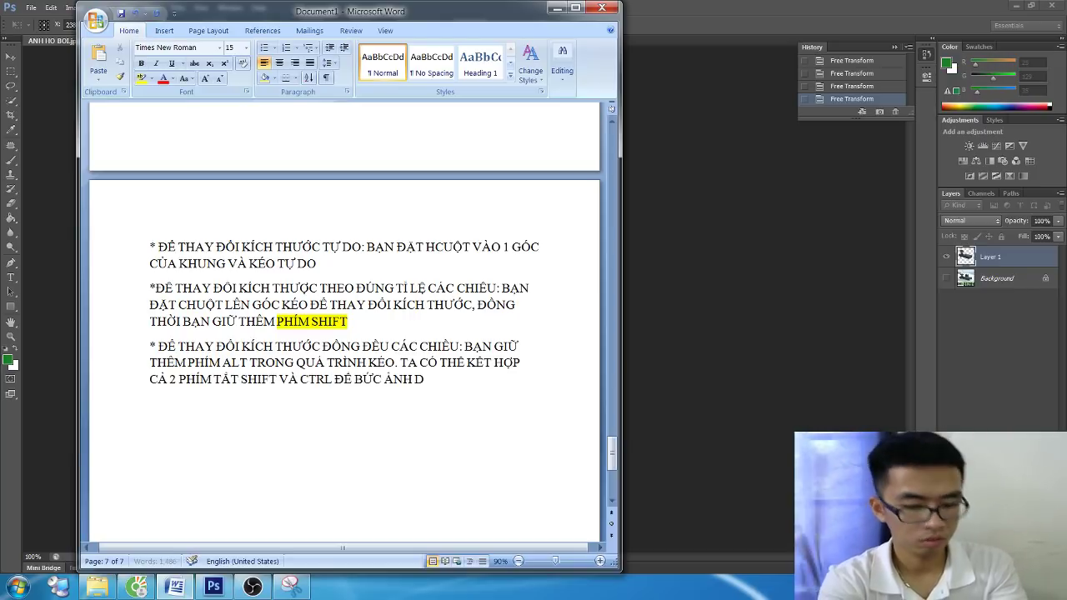
pyautogui.press('BackSpace')
pyautogui.write('ĐƯỢC')
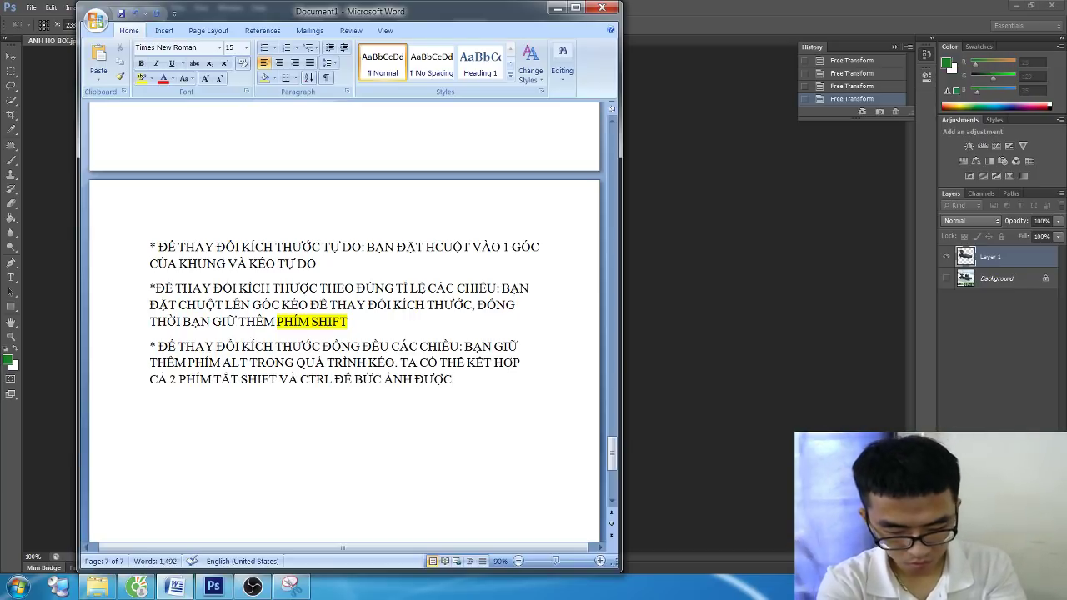
pyautogui.write('NG ĐỀU HON')
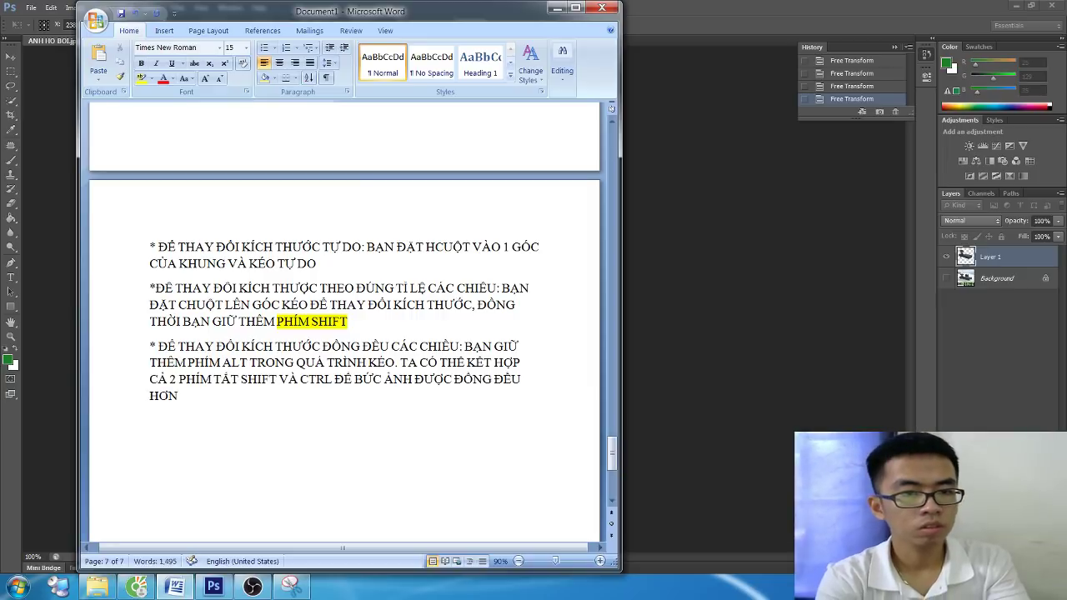
pyautogui.write('.')
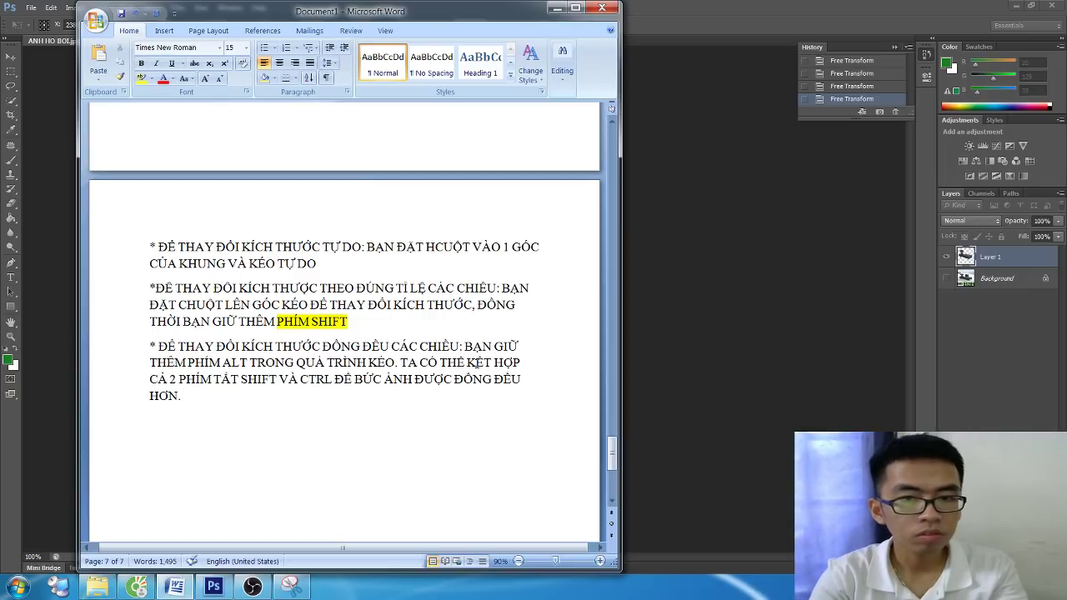
# Highlight the shortcut phrase from KẾT HỢP through CTRL in yellow
pyautogui.moveTo(469, 363)
pyautogui.mouseDown()
pyautogui.moveTo(331, 390)
pyautogui.moveTo(336, 382)
pyautogui.mouseUp()
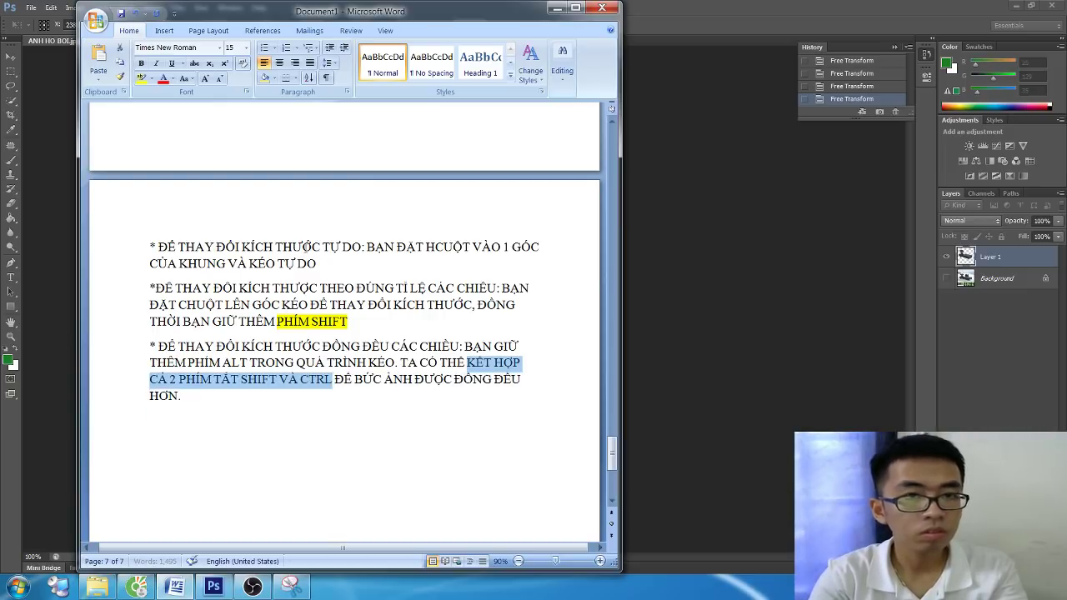
pyautogui.click(141, 77)
pyautogui.click(447, 403)
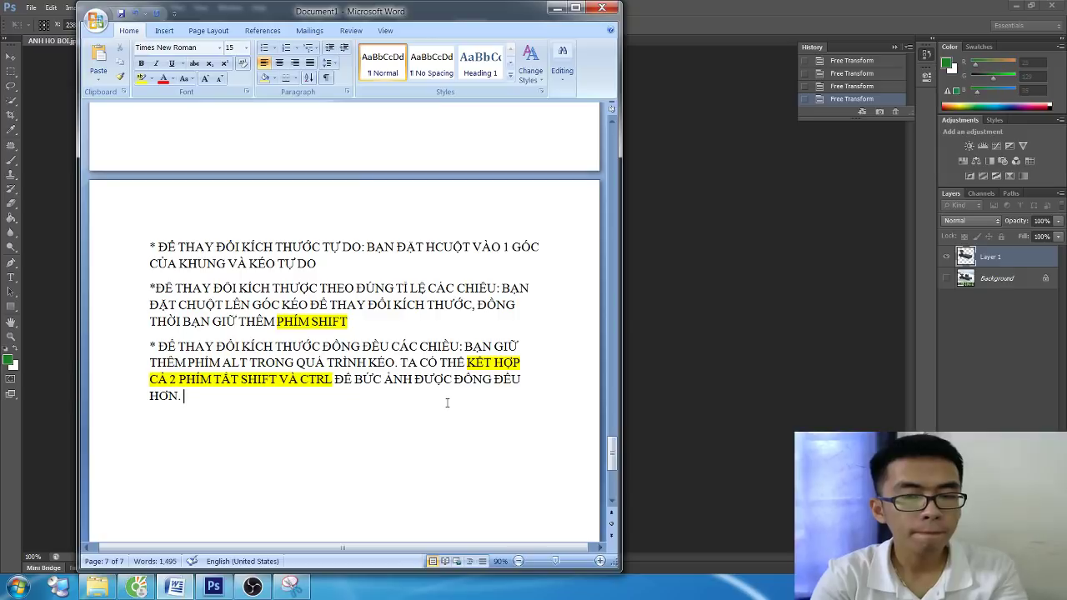
pyautogui.hotkey('alt', 'Tab')
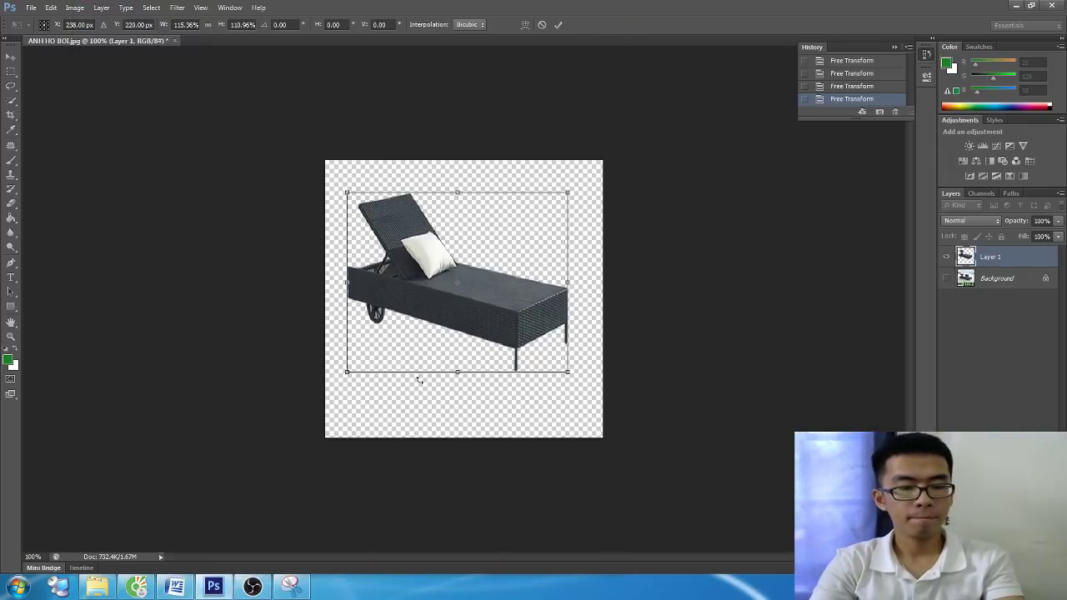
pyautogui.hotkey('alt', 'Tab')
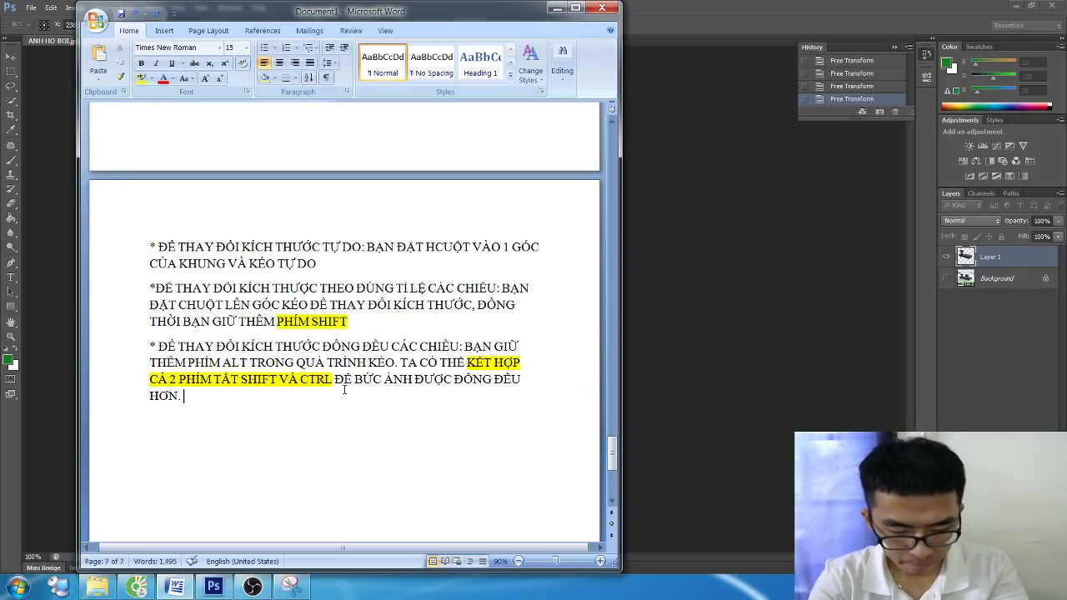
# Replace CTRL with ALT and highlight ALT in yellow
pyautogui.moveTo(300, 383); pyautogui.dragTo(321, 384)
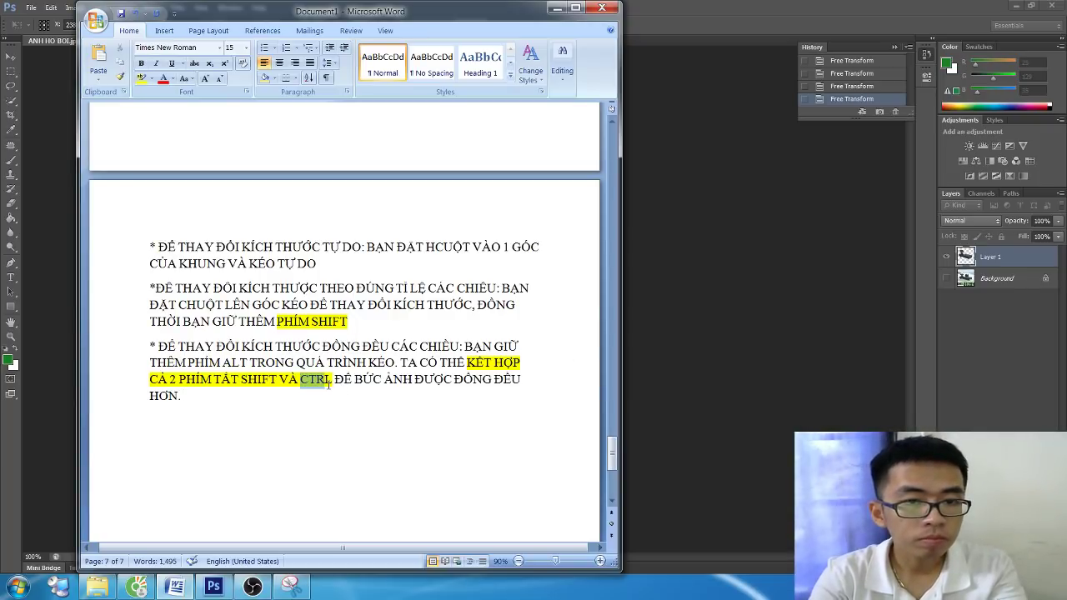
pyautogui.write('ALT')
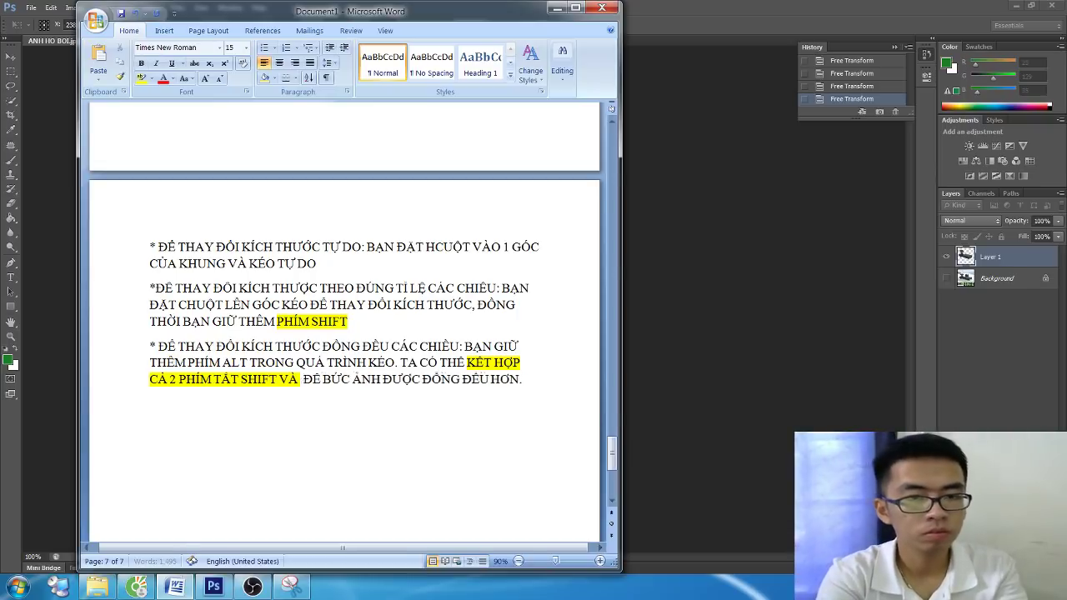
pyautogui.doubleClick(312, 379)
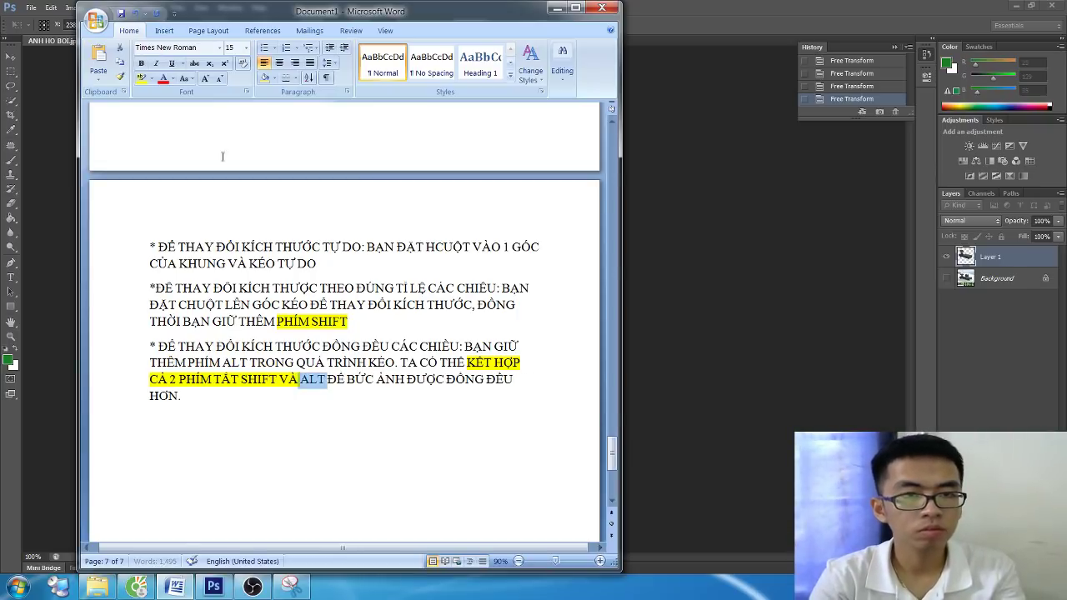
pyautogui.click(142, 78)
pyautogui.click(425, 413)
# Shrink the chair around its centre to about 110.7% width and apply the resize
pyautogui.hotkey('alt', 'Tab')
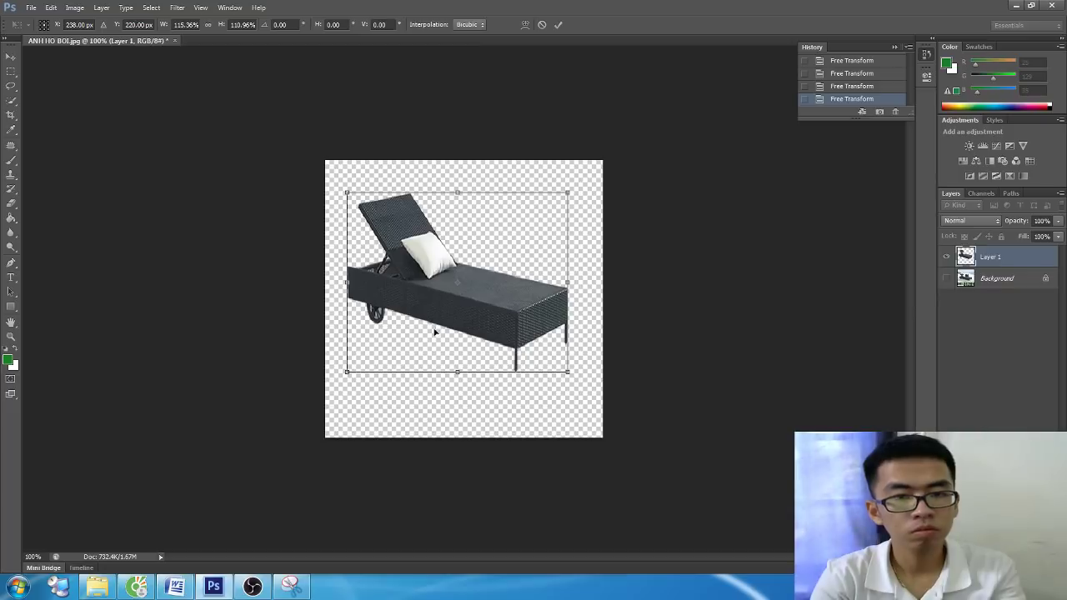
pyautogui.moveTo(564, 372)
pyautogui.mouseDown()
pyautogui.moveTo(458, 338)
pyautogui.moveTo(554, 421)
pyautogui.moveTo(390, 382)
pyautogui.moveTo(460, 442)
pyautogui.moveTo(491, 451)
pyautogui.mouseUp()
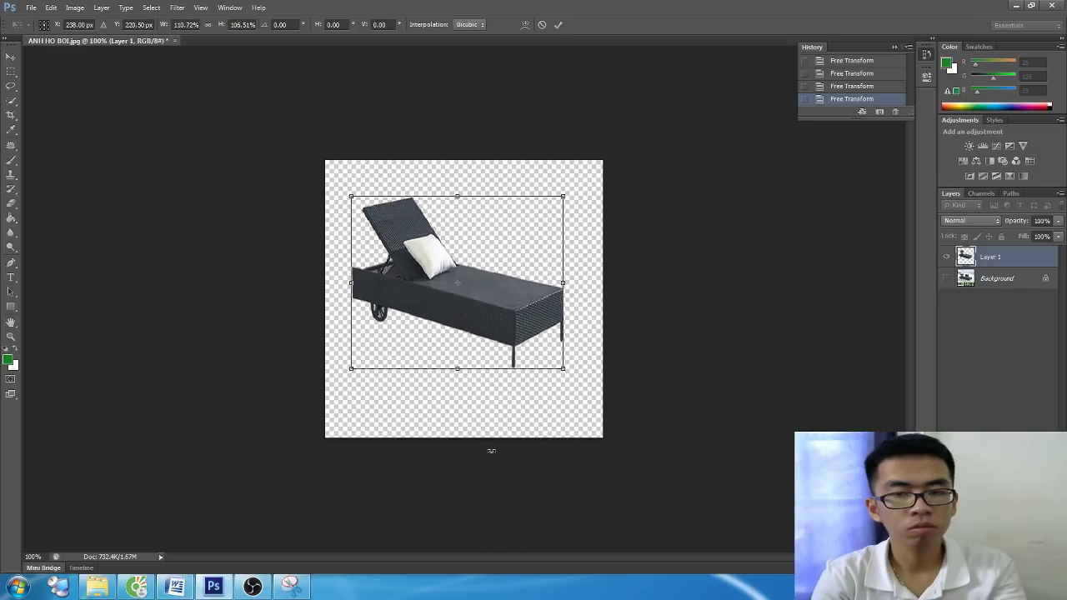
pyautogui.press('Return')
pyautogui.hotkey('alt', 'Tab')
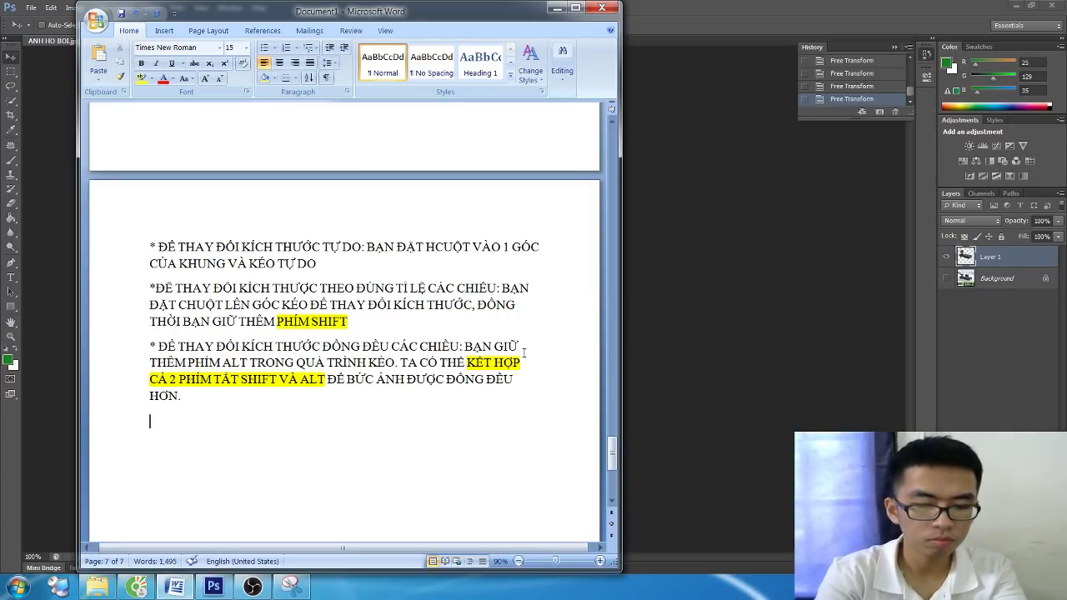
# Add the heading '2. ZOOM HÌNH TRONG PTS' and begin the explanation line below it
pyautogui.press('Return')
pyautogui.write('2.')
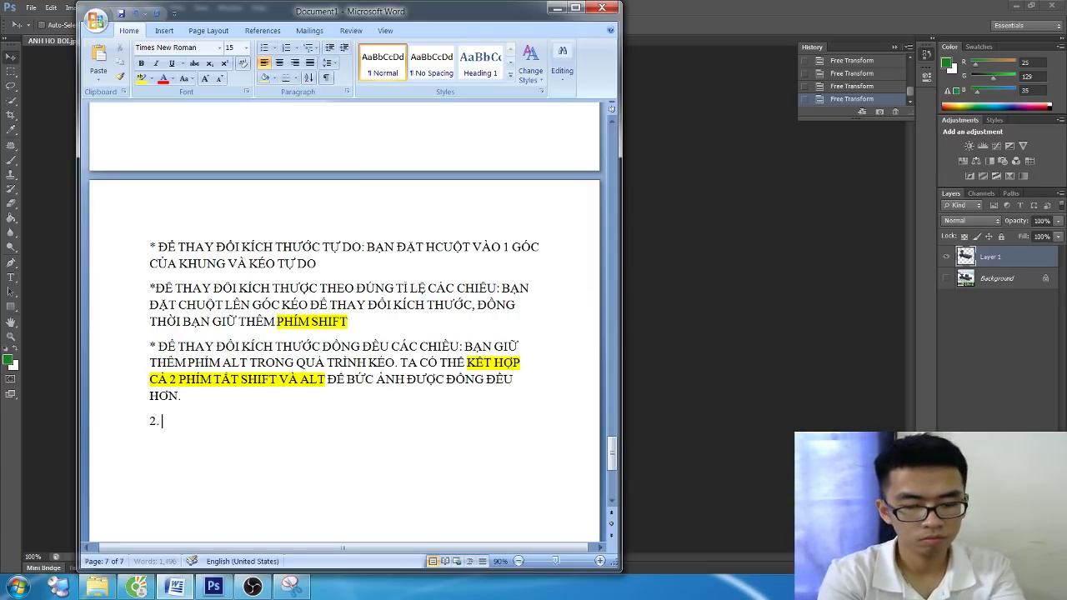
pyautogui.write(' ZOOM HÌNH TRONG')
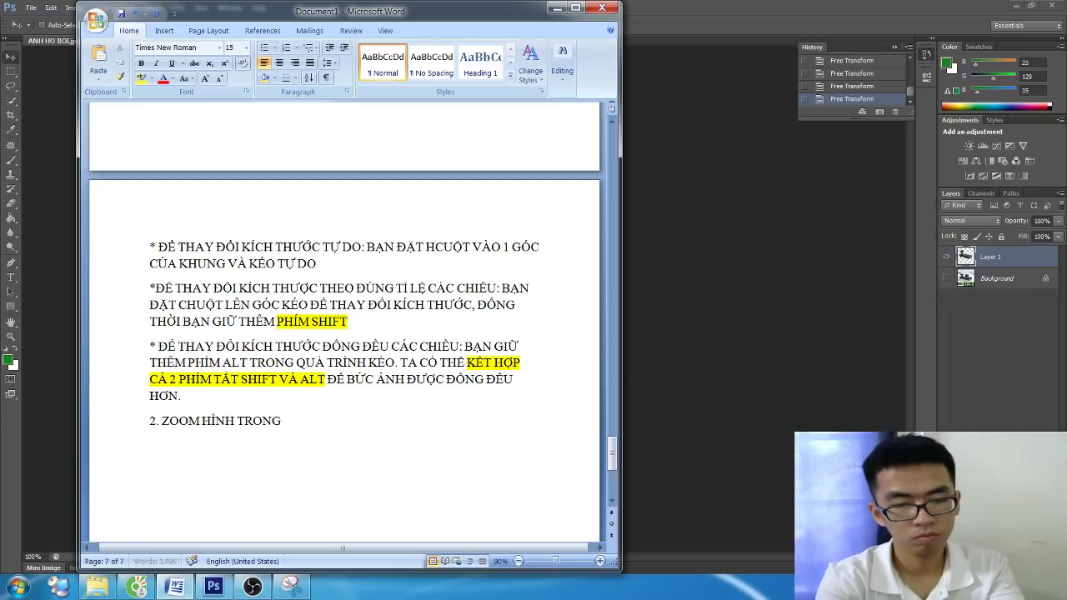
pyautogui.write(' PTS')
pyautogui.press('Return')
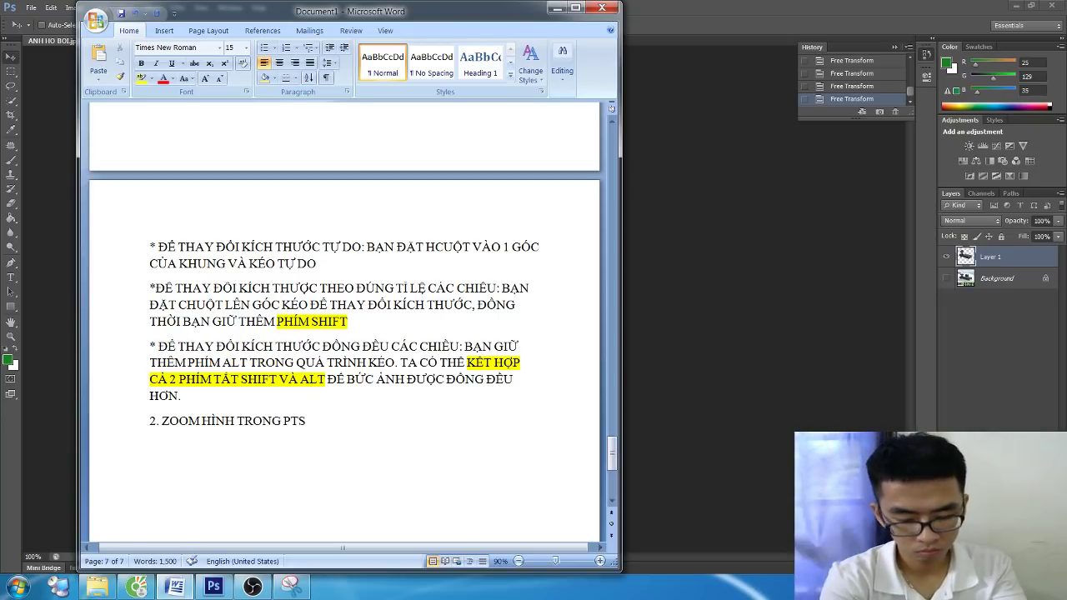
pyautogui.write('ZO')
pyautogui.write('OM HI')
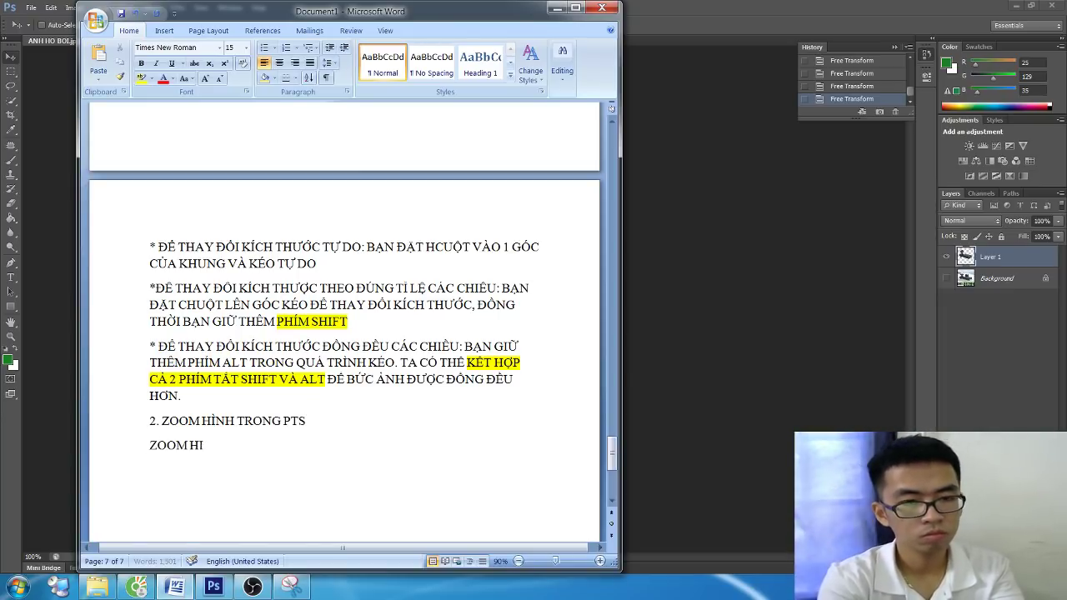
pyautogui.press('BackSpace')
pyautogui.write('ÌNH LÀ')
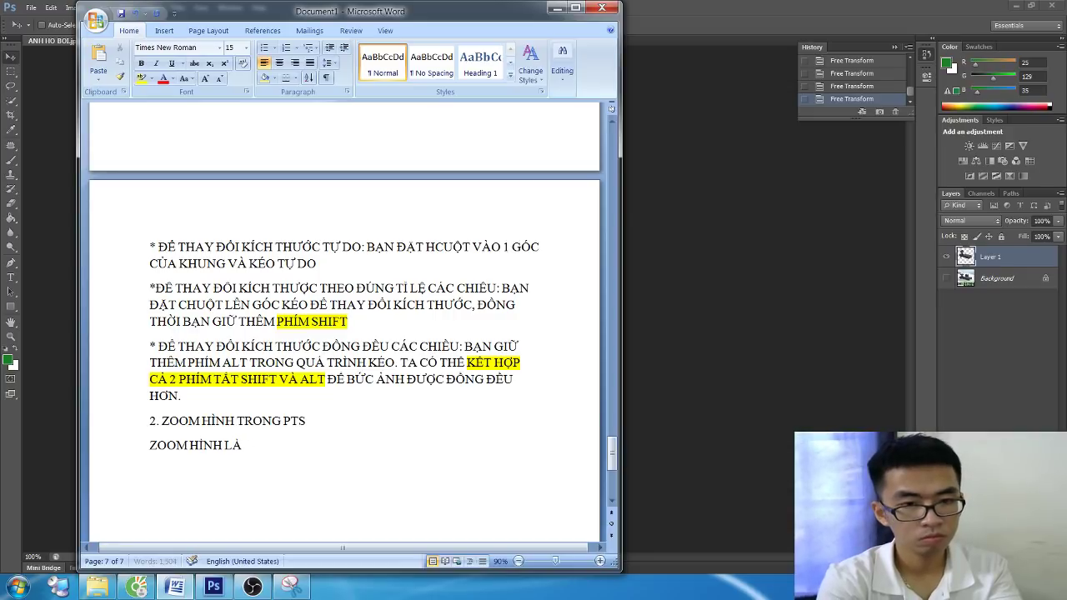
pyautogui.write(' HÌNÁC')
pyautogui.press('BackSpace')
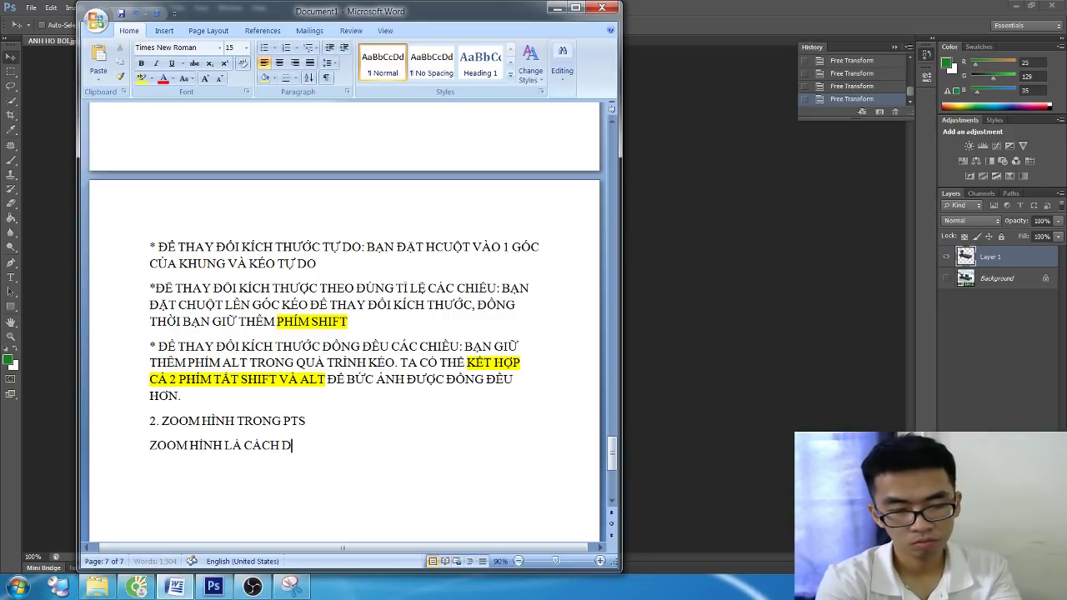
pyautogui.write('dỂ')
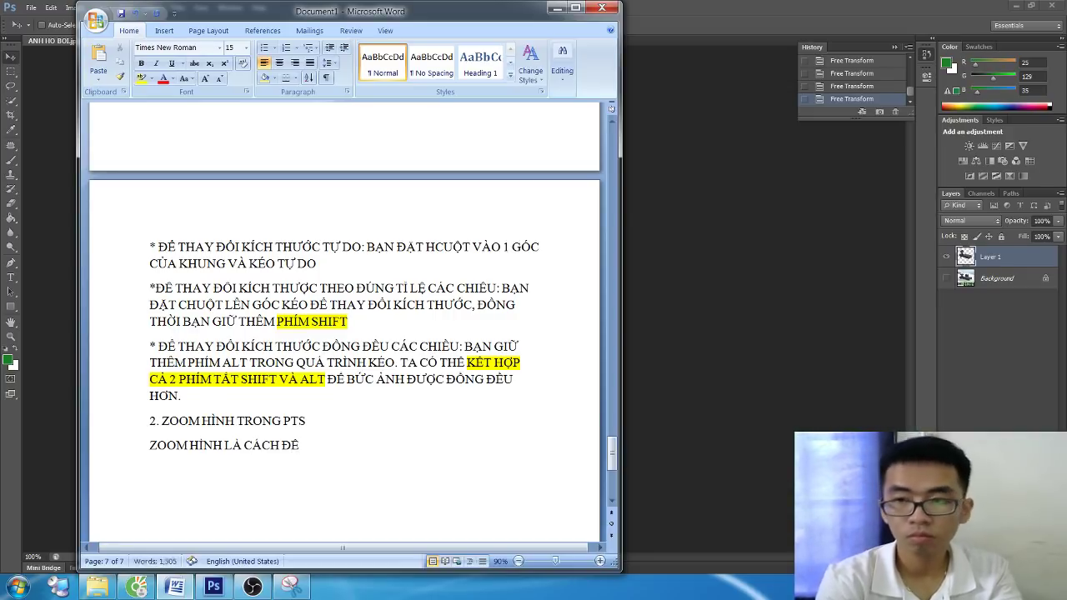
# In Photoshop, hide the cut-out chair layer and show the original background photo
pyautogui.hotkey('alt', 'Tab')
pyautogui.click(946, 257)
pyautogui.click(947, 278)
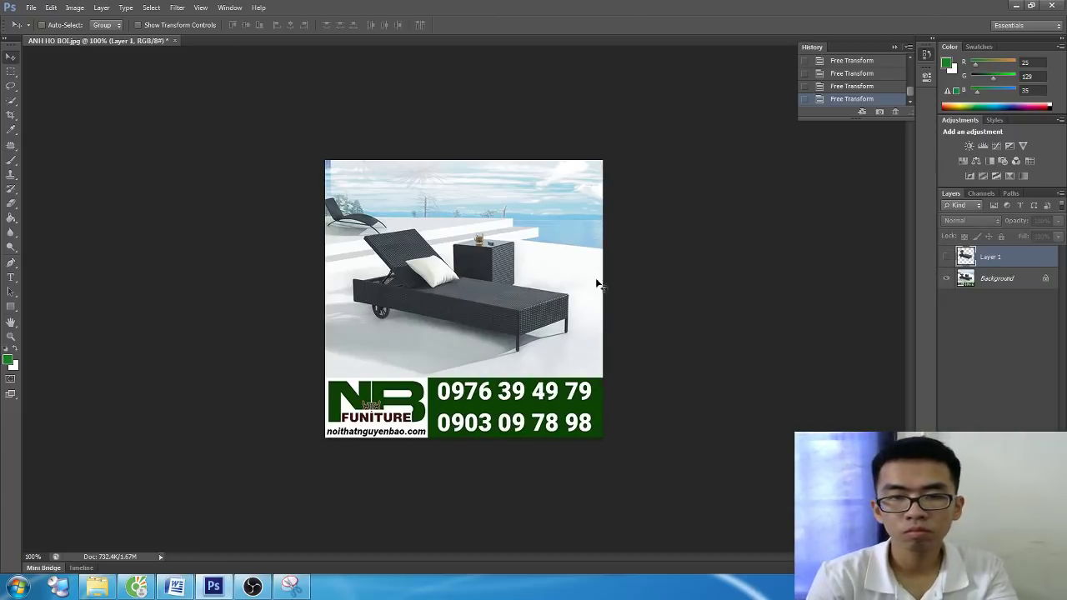
pyautogui.hotkey('alt', 'Tab')
# Write the paragraph saying zooming helps preview details and there are many ways to do it
pyautogui.write('P')
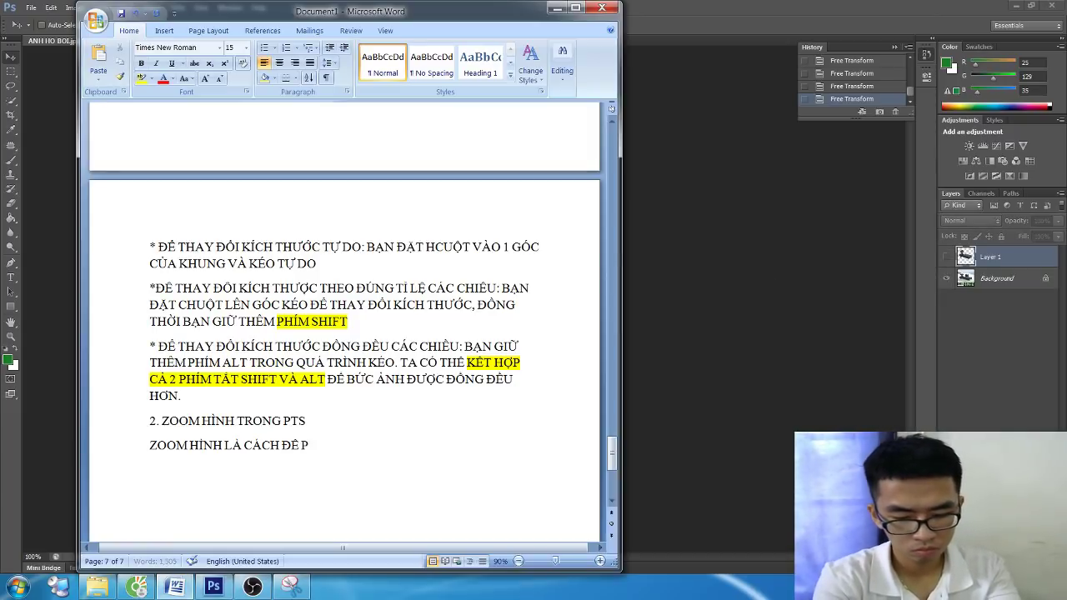
pyautogui.write('REVIEW')
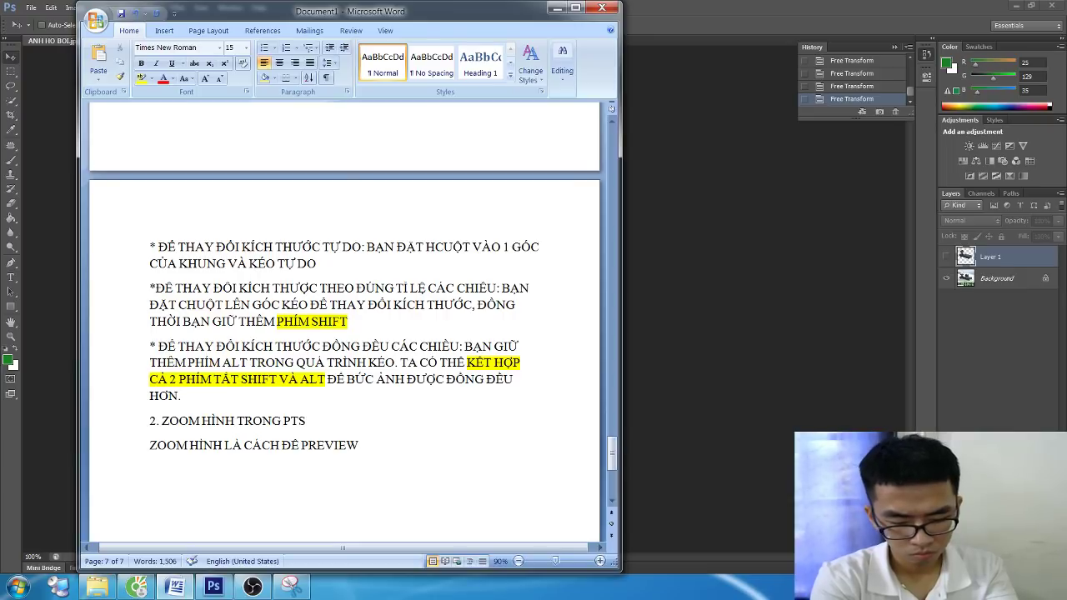
pyautogui.press('BackSpace')
pyautogui.press('BackSpace')
pyautogui.press('BackSpace')
pyautogui.press('BackSpace')
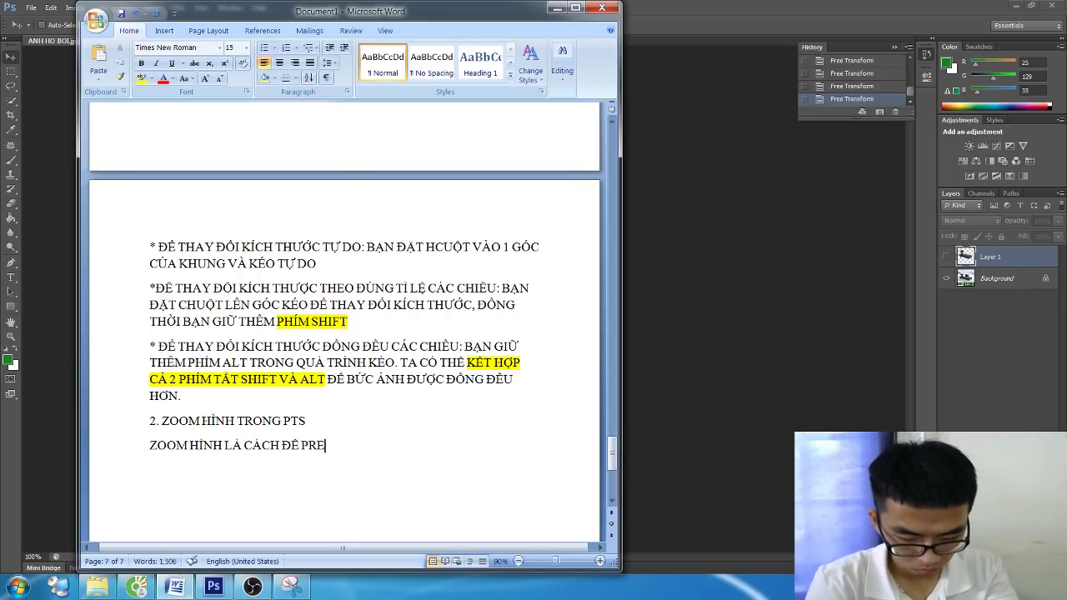
pyautogui.press('BackSpace')
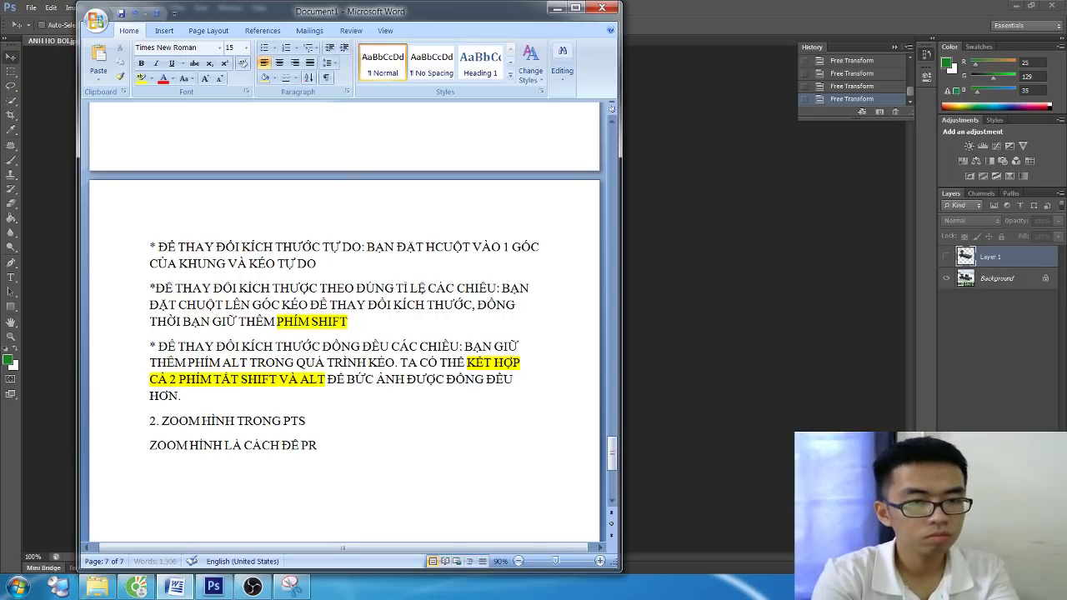
pyautogui.press('BackSpace')
pyautogui.press('BackSpace')
pyautogui.press('BackSpace')
pyautogui.press('BackSpace')
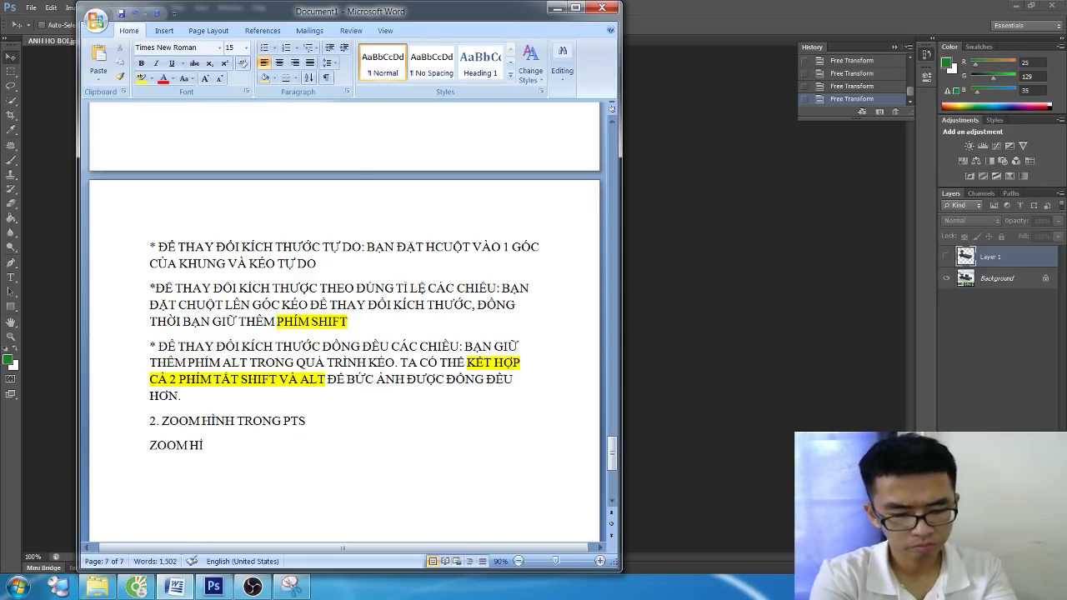
pyautogui.write('NH')
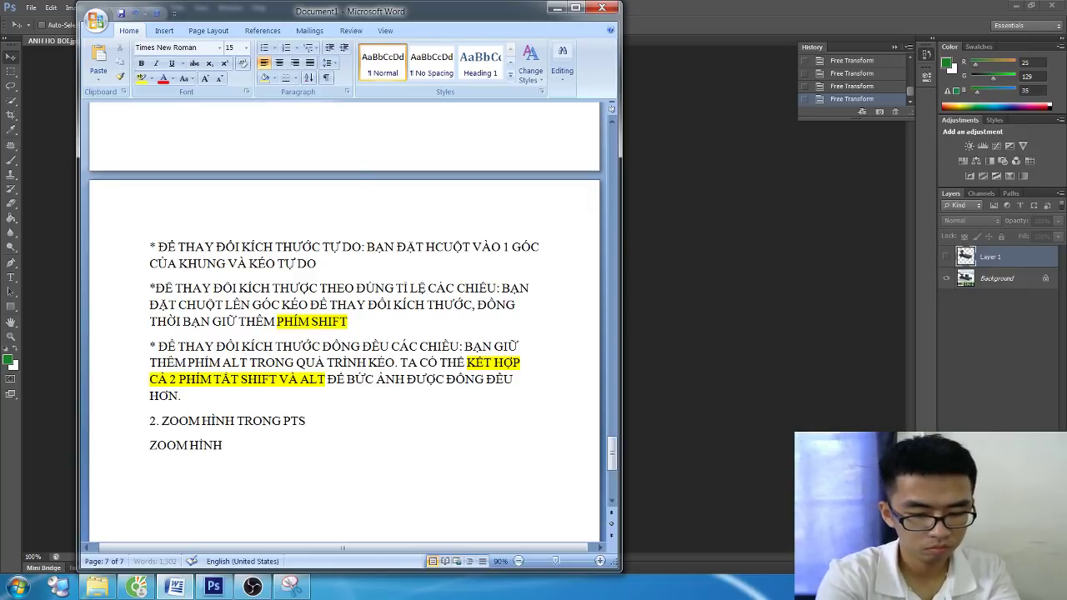
pyautogui.write(' LÀ CÁHC D')
pyautogui.press('BackSpace')
pyautogui.press('BackSpace')
pyautogui.press('BackSpace')
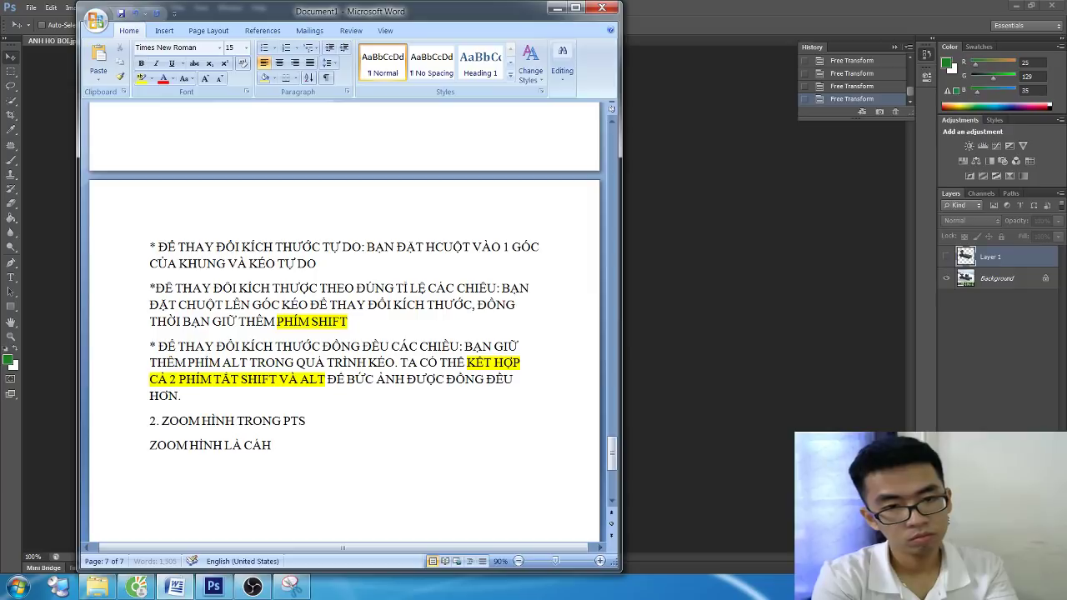
pyautogui.write('H ĐỂ')
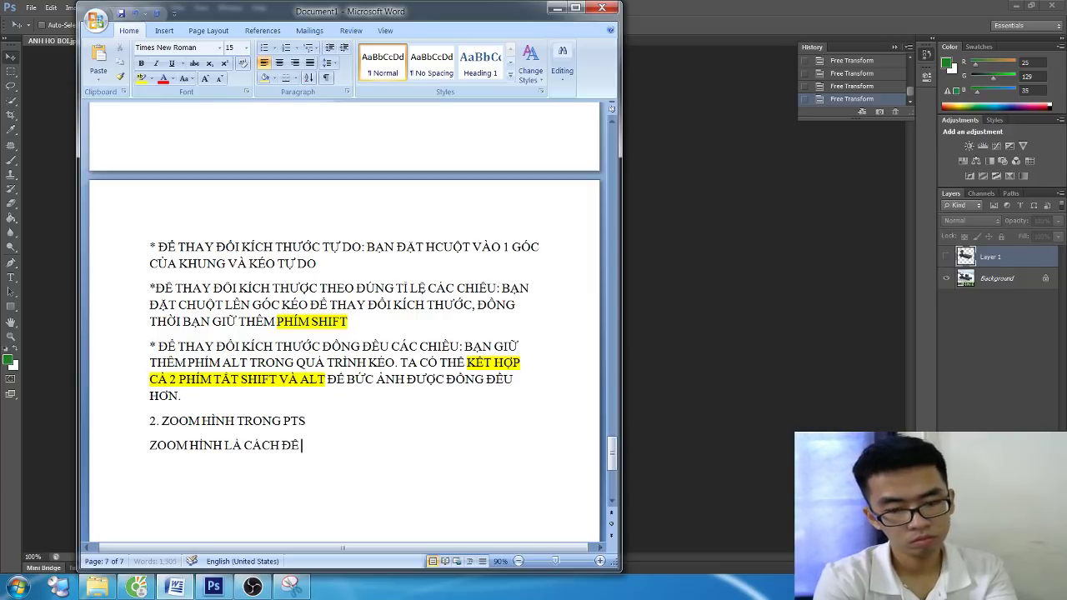
pyautogui.write(' PREVIEW GIÚP BẠ')
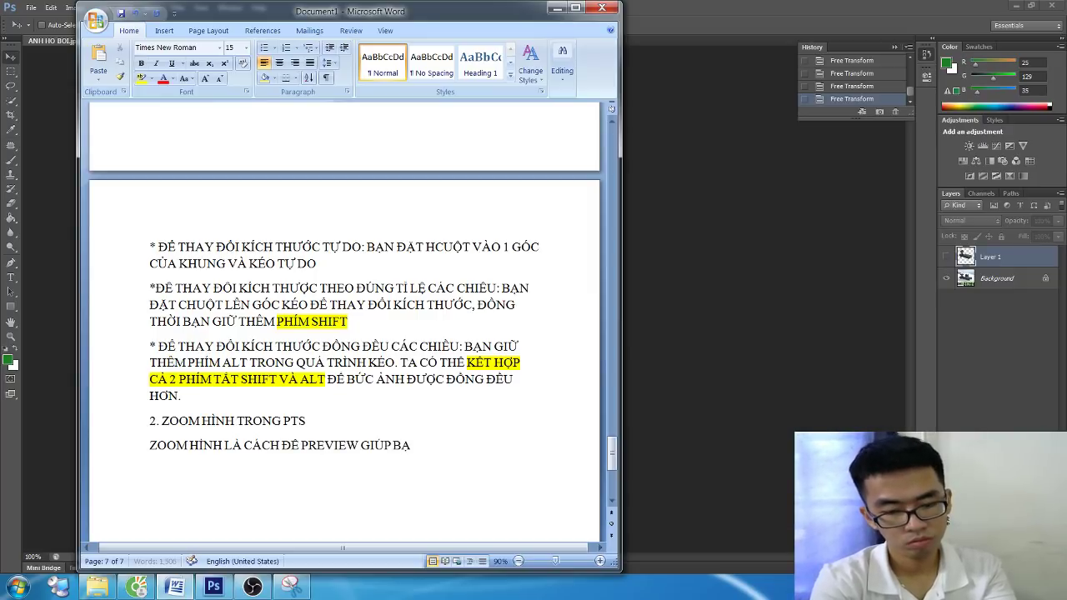
pyautogui.write('N DỄ DÀNG')
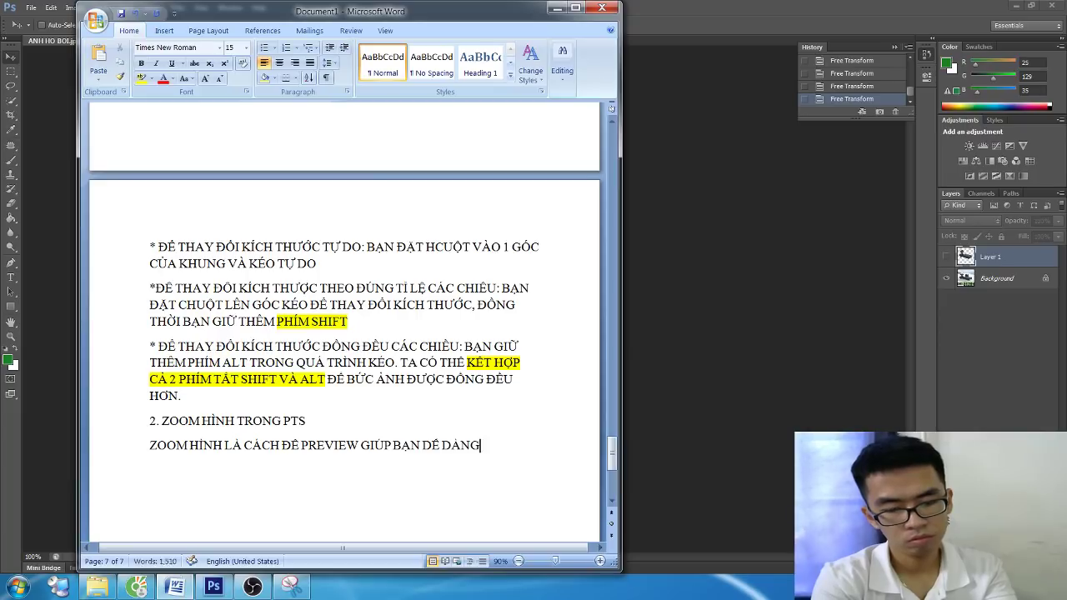
pyautogui.write(' QUAN SÁ')
pyautogui.write('T 1 PHẦN C')
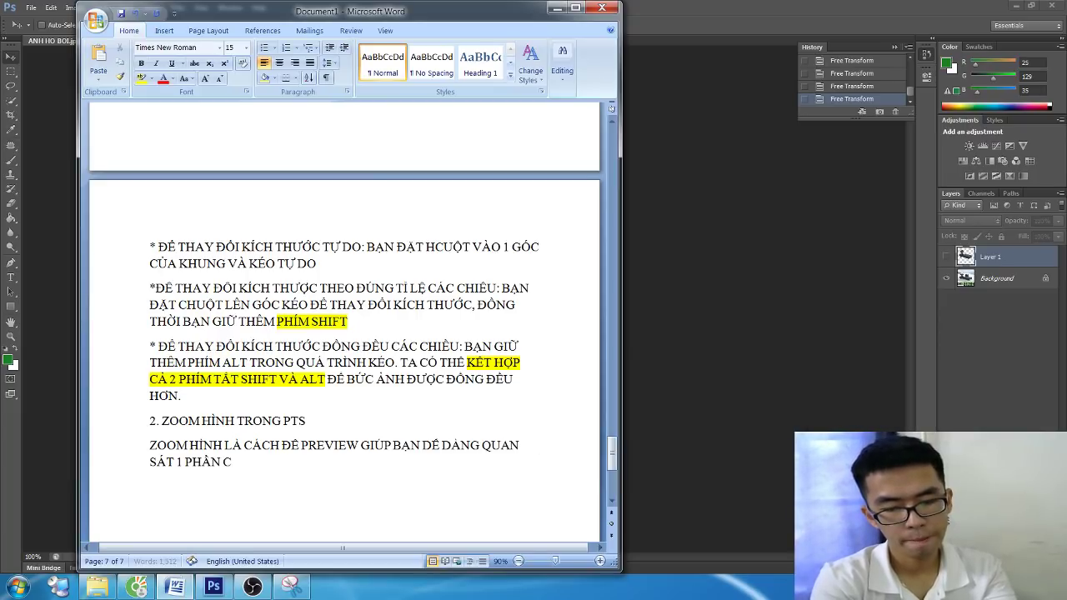
pyautogui.press('BackSpace')
pyautogui.write('NÀ D')
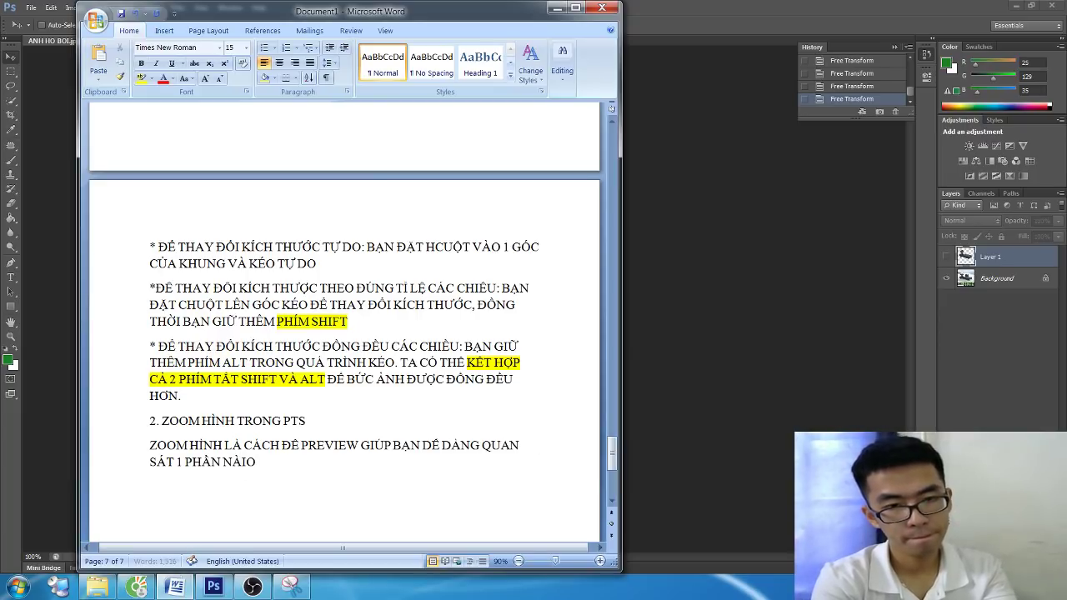
pyautogui.press('BackSpace')
pyautogui.write('O ĐÔNG')
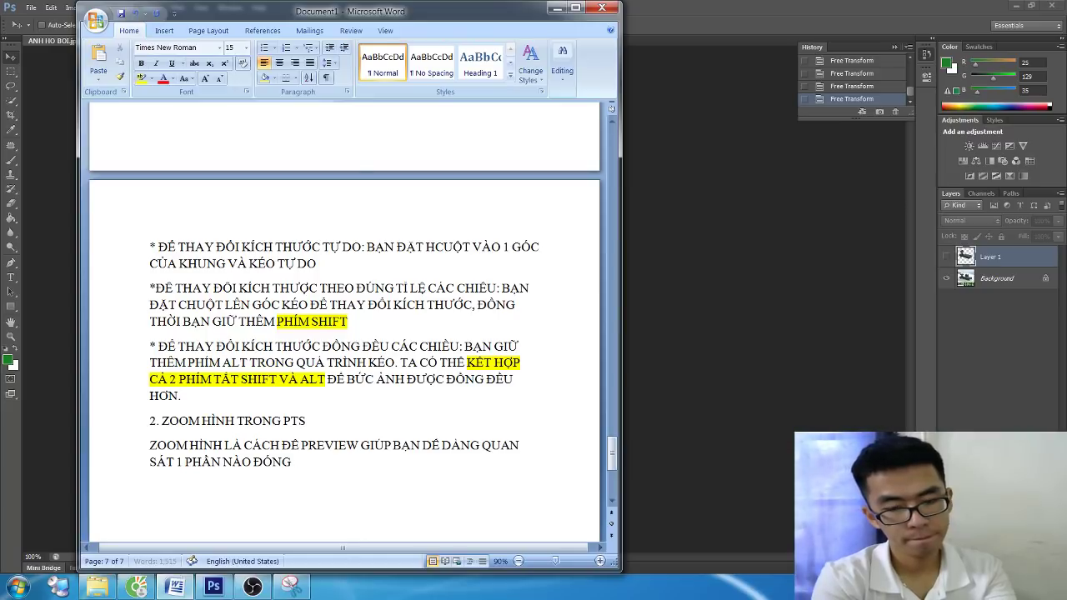
pyautogui.write(' TRONG FILE LÀM')
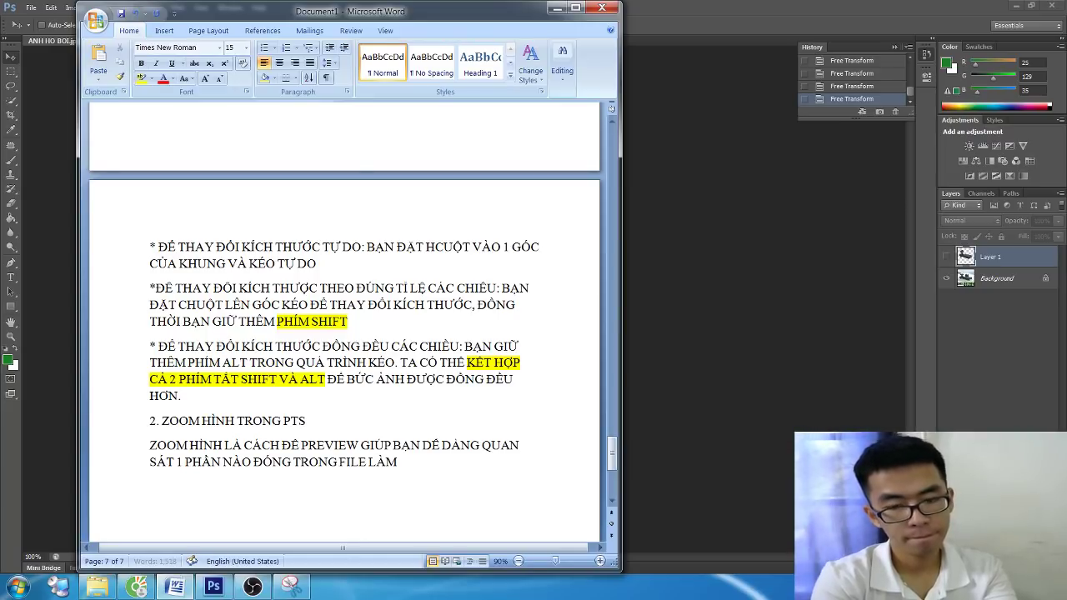
pyautogui.write(' VIỆC CỦA MÌNH')
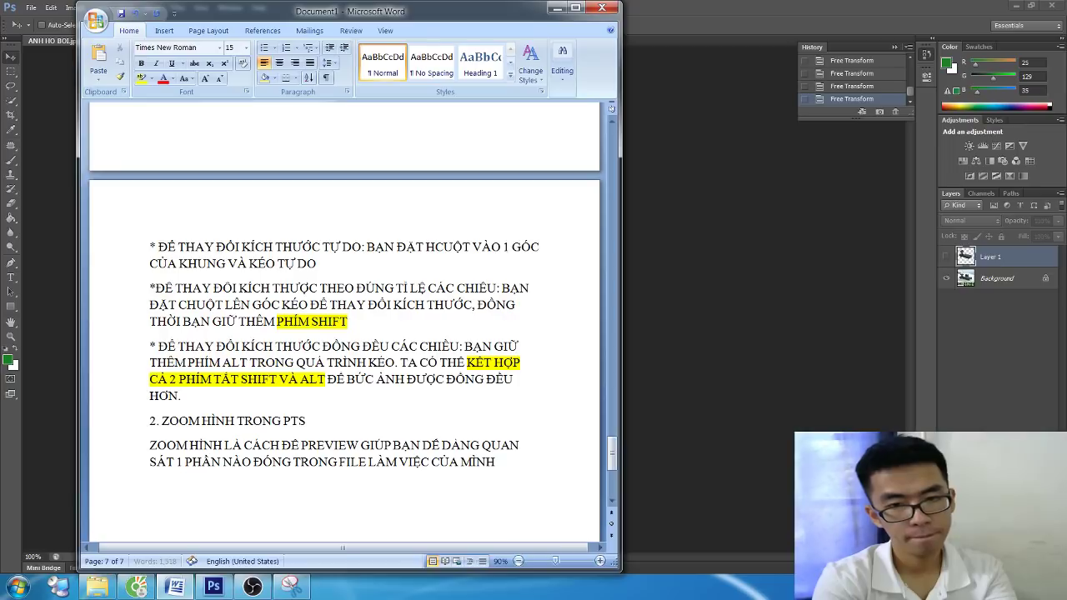
pyautogui.write('. ĐỂ LÀM ĐƯ')
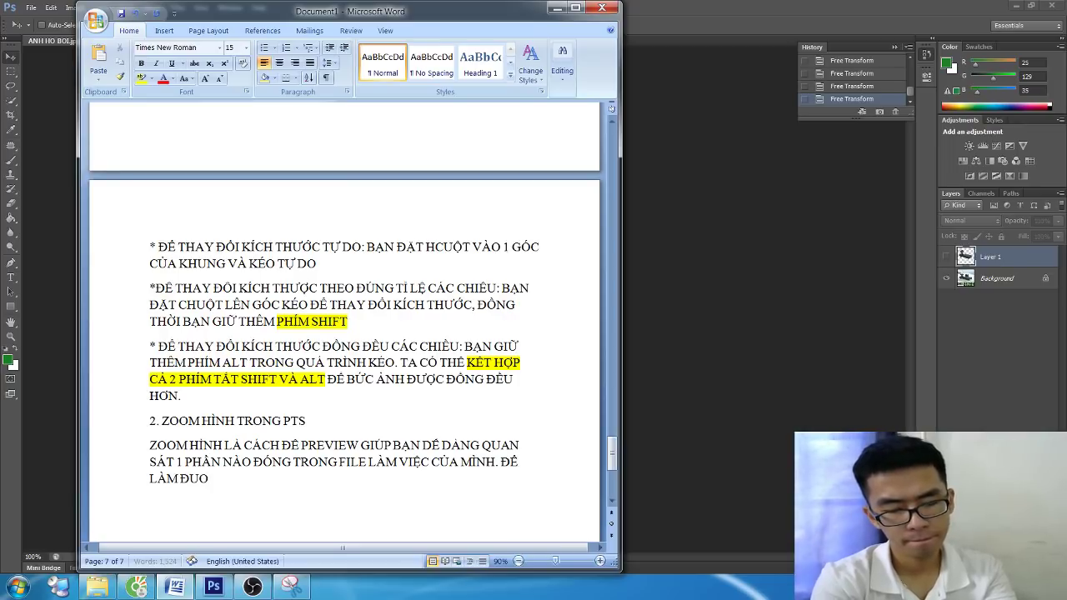
pyautogui.write('ỢC ĐIỀU NÀY BA')
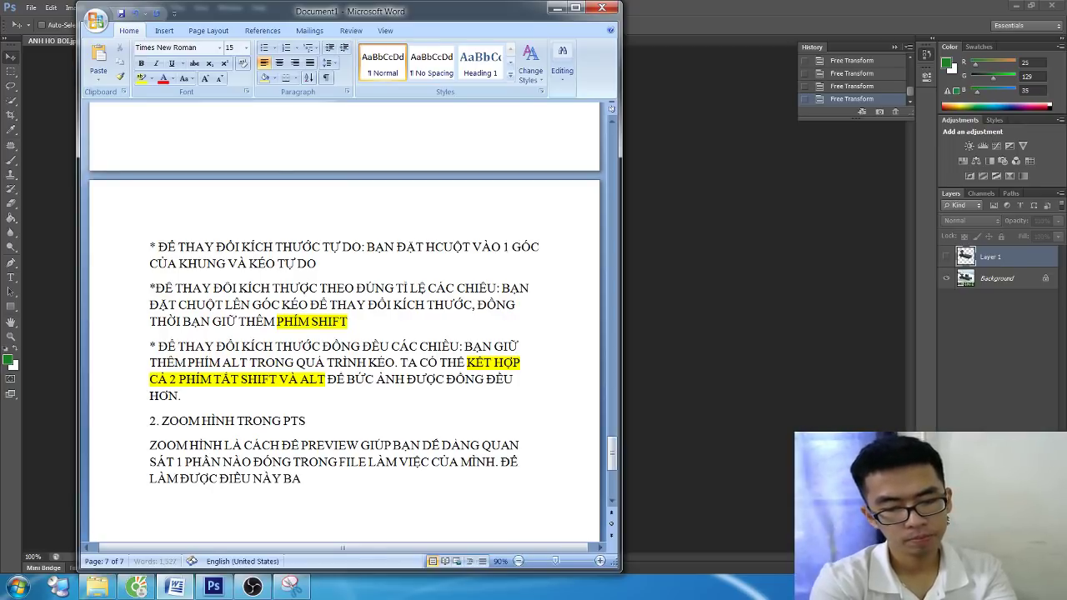
pyautogui.press('BackSpace')
pyautogui.write('ẠN CÓ RẤT NH')
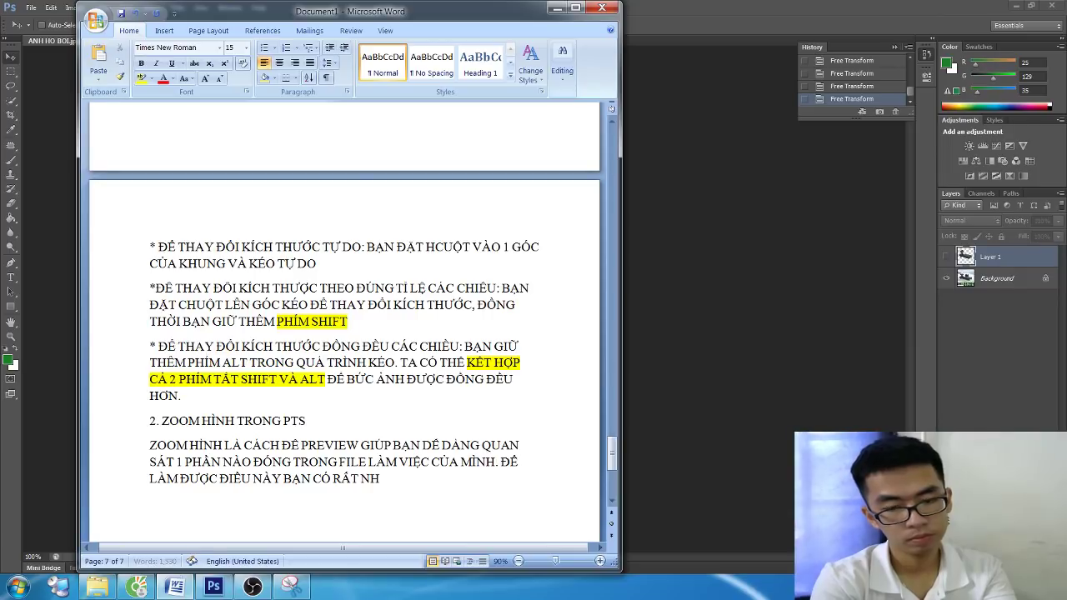
pyautogui.write('IỀU CÁCH KHÁC NHAU.')
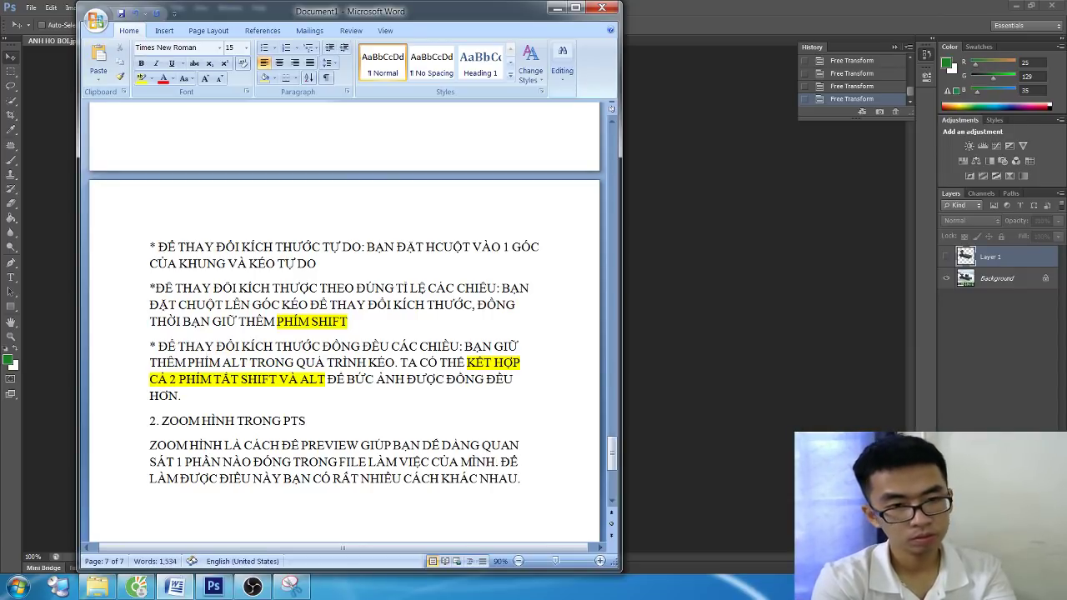
pyautogui.write(' CÁCH 1')
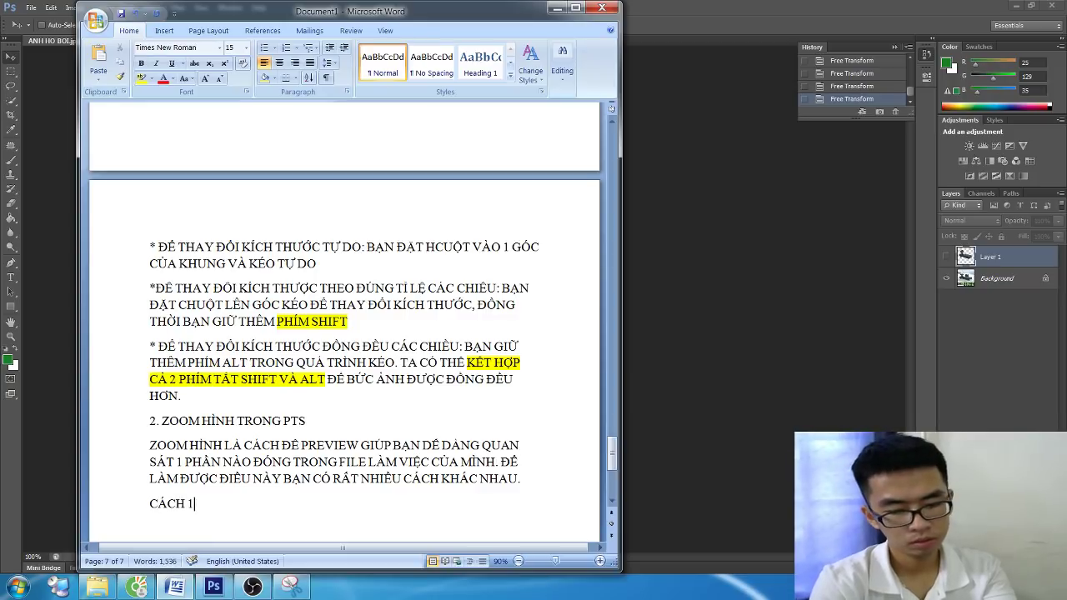
pyautogui.write(': ZOOL')
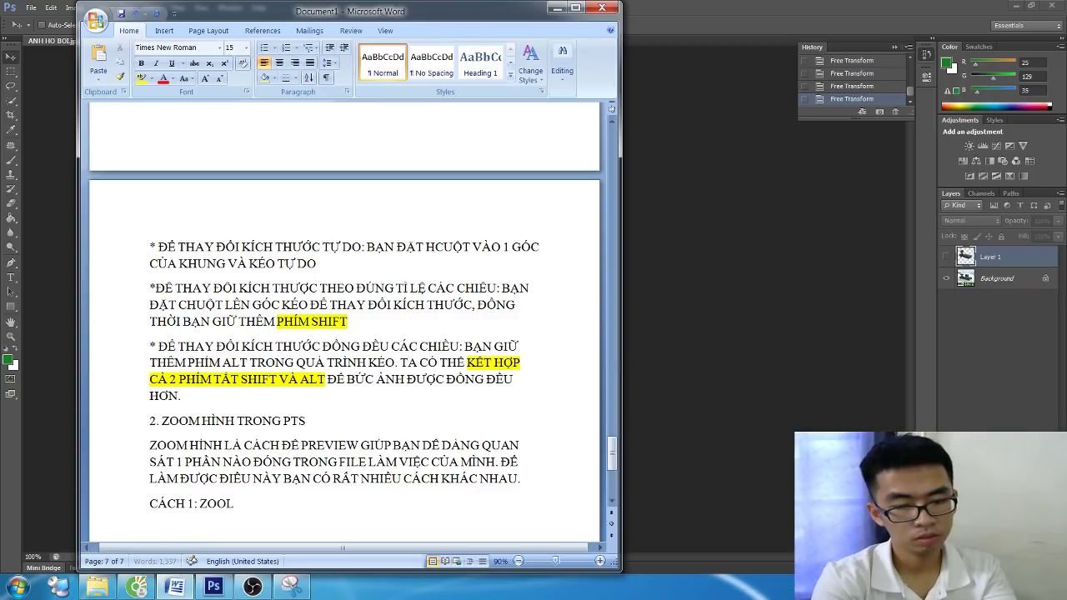
pyautogui.write(' HÌNH ẢNH BẢN')
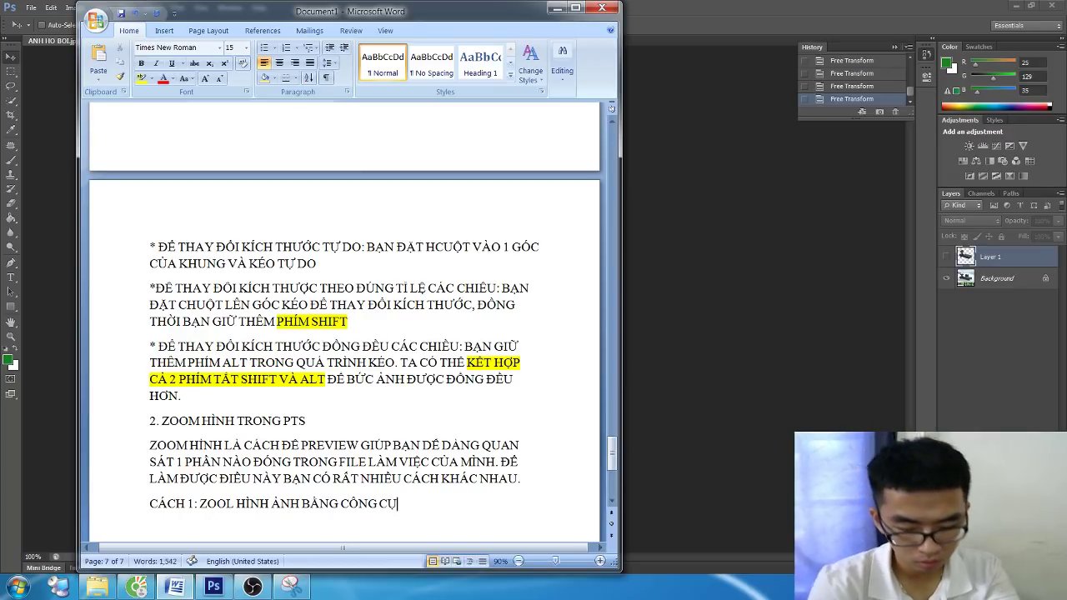
# Start a new paragraph under CÁCH 1 with 'ZOOM HÌNH', correcting ZOOL to ZOOM
pyautogui.scroll(-2, 547, 193)
pyautogui.scroll(-2, 547, 194)
pyautogui.scroll(-2, 546, 194)
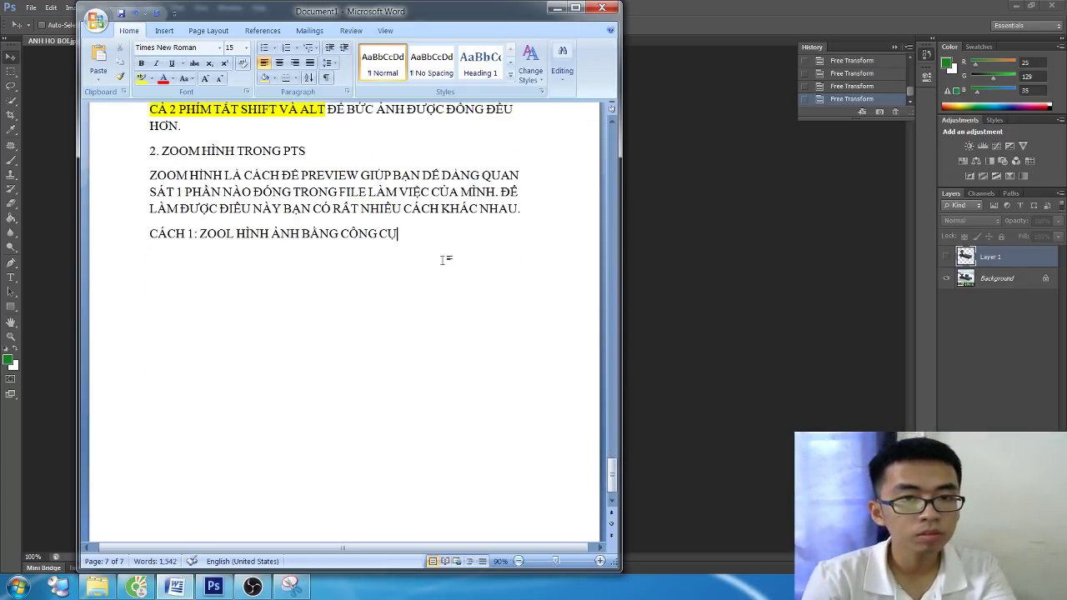
pyautogui.scroll(-1, 452, 233)
pyautogui.press('Return')
pyautogui.write('ZOO')
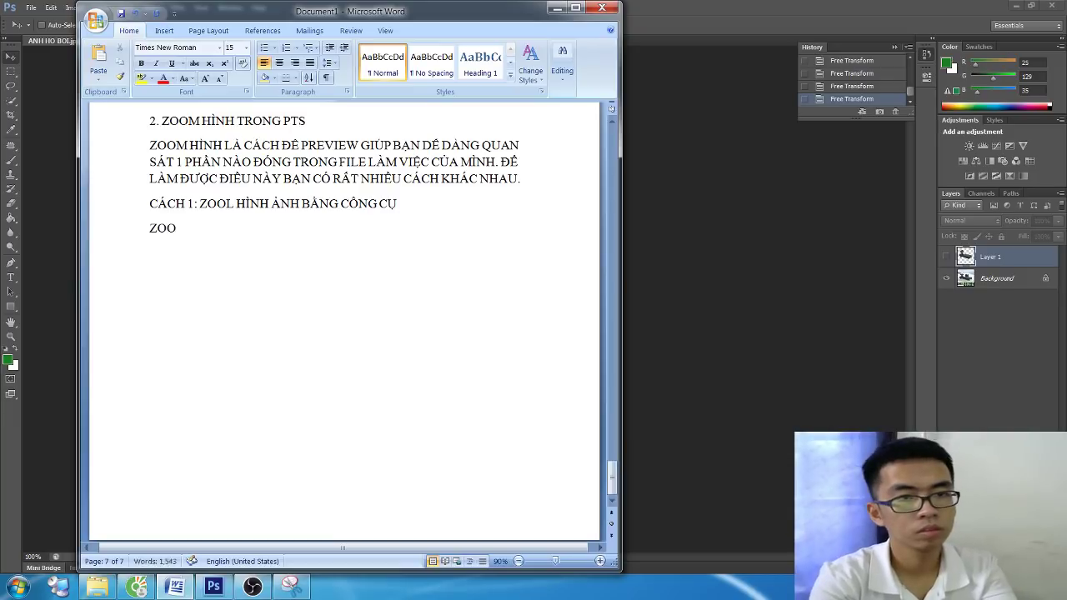
pyautogui.write('M HÌNH')
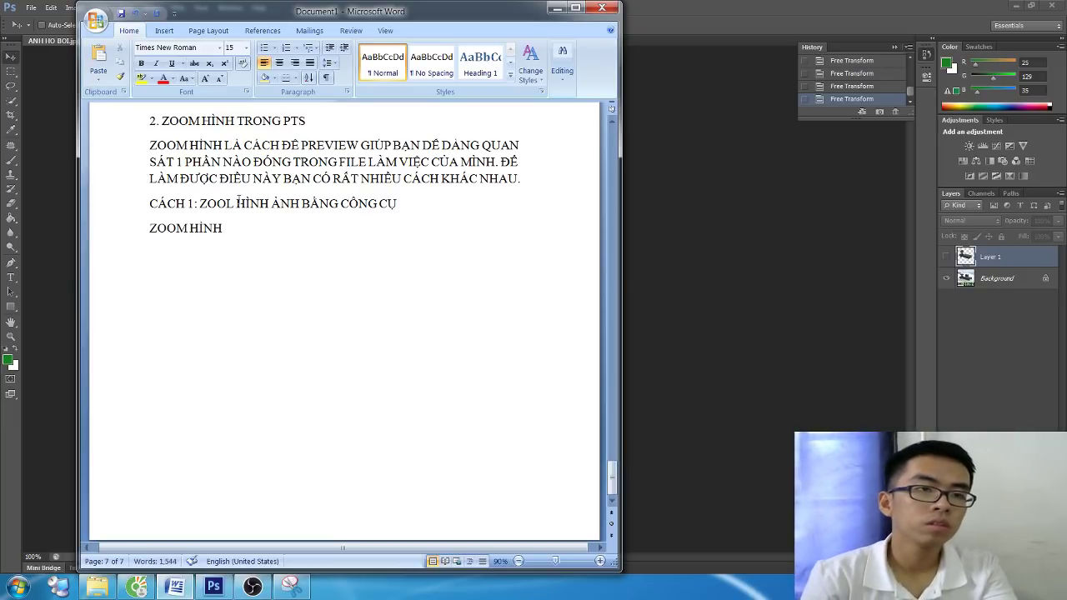
pyautogui.moveTo(230, 203); pyautogui.dragTo(237, 204)
pyautogui.write('M')
pyautogui.click(240, 235)
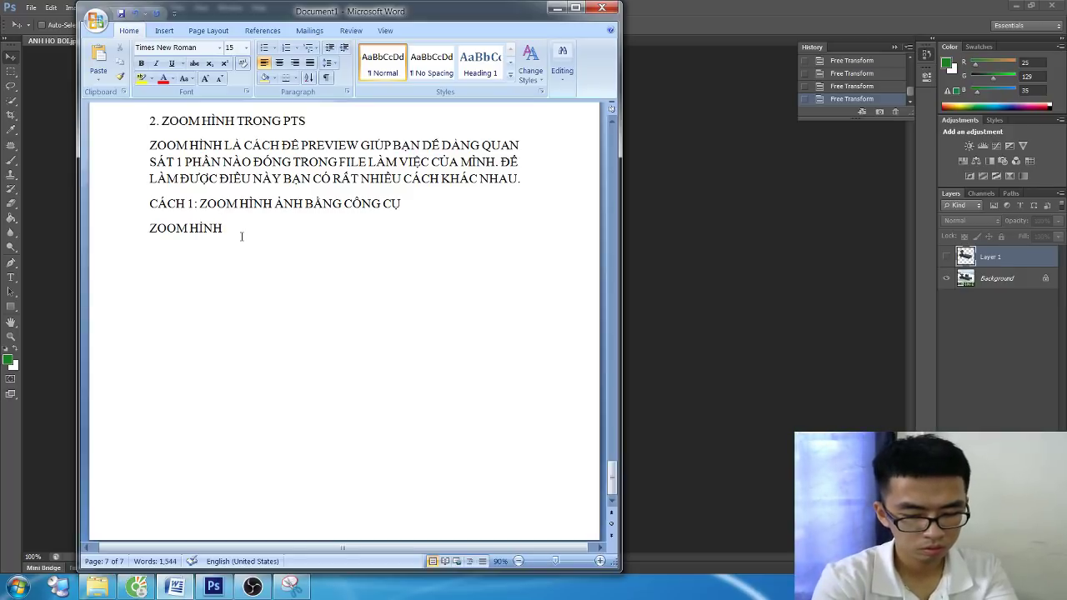
# Type the explanation about using the zoom tool Z and how often it is used
pyautogui.write('BĂN')
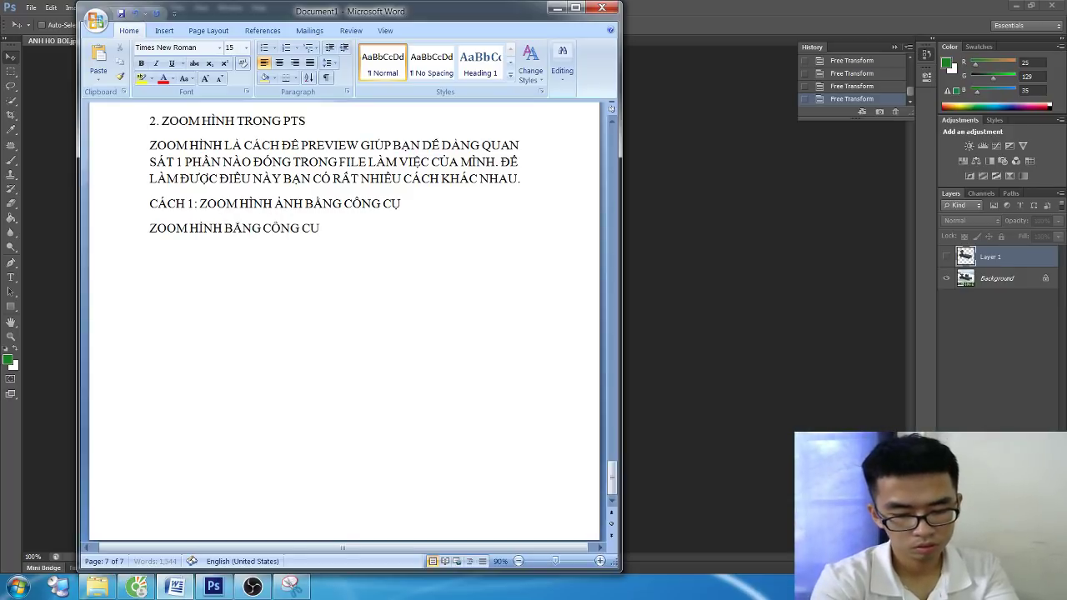
pyautogui.write(' LA')
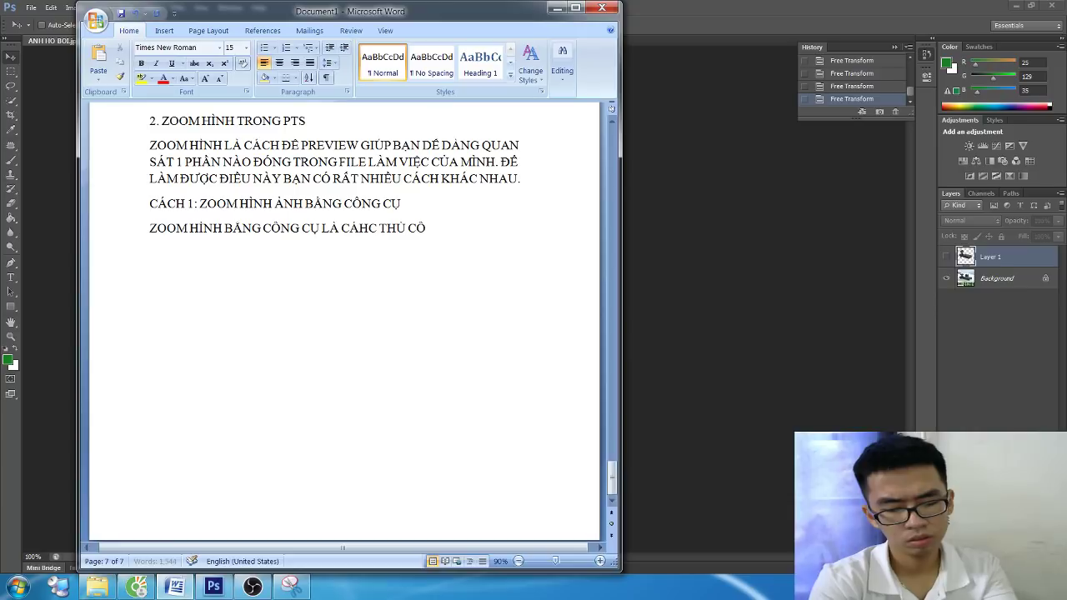
pyautogui.write('NG NHAT VÀ CUN')
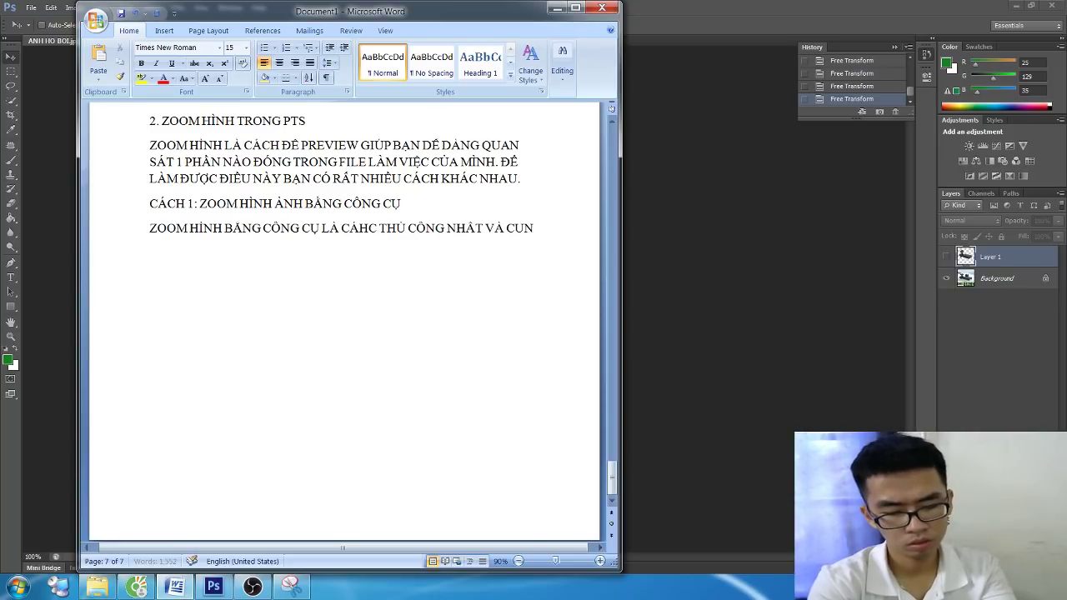
pyautogui.write('G IT NUOGI')
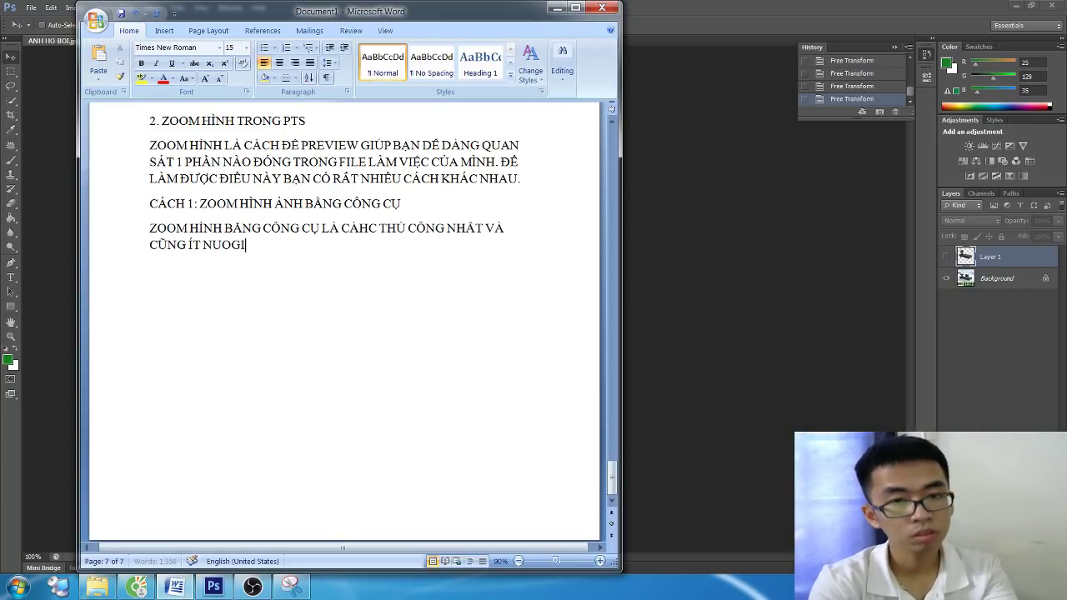
pyautogui.press('BackSpace')
pyautogui.press('BackSpace')
pyautogui.press('BackSpace')
pyautogui.press('BackSpace')
pyautogui.write('GƯỜI SỬ D')
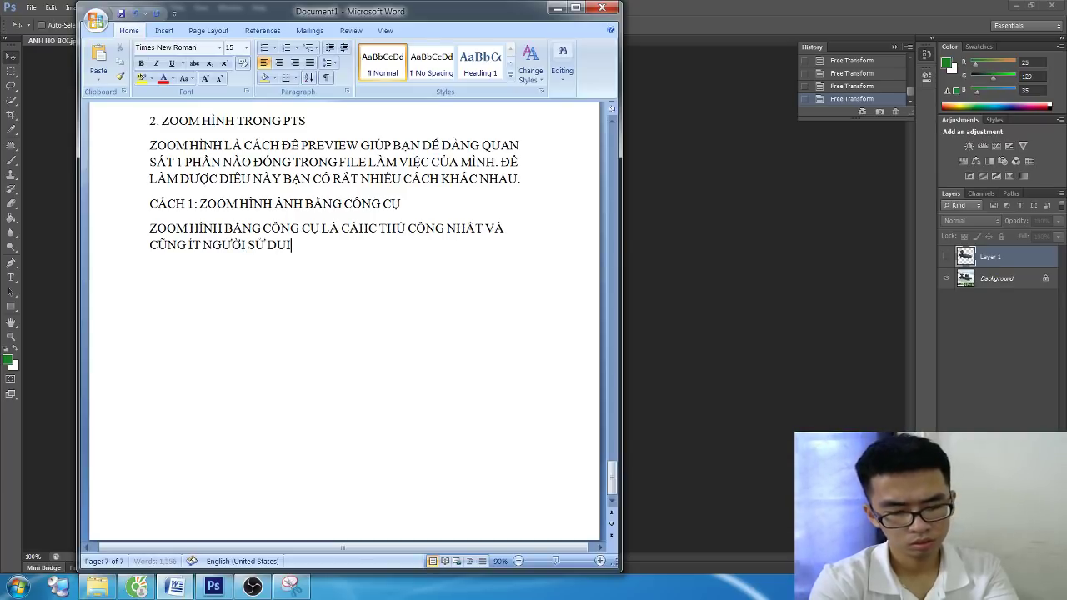
pyautogui.press('BackSpace')
pyautogui.write('G NHAAT.')
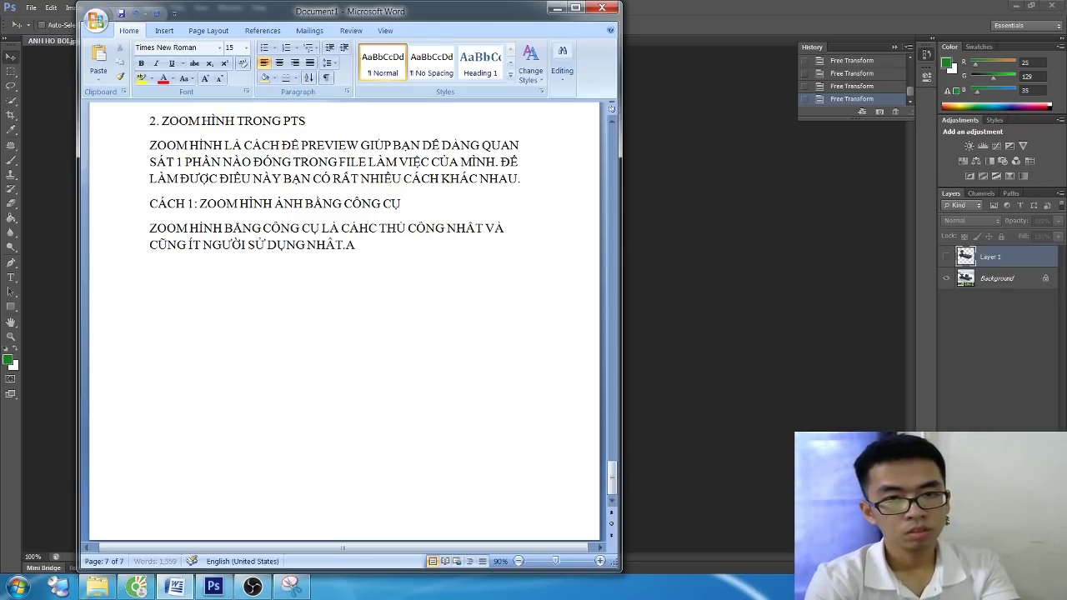
pyautogui.write(' MÃ')
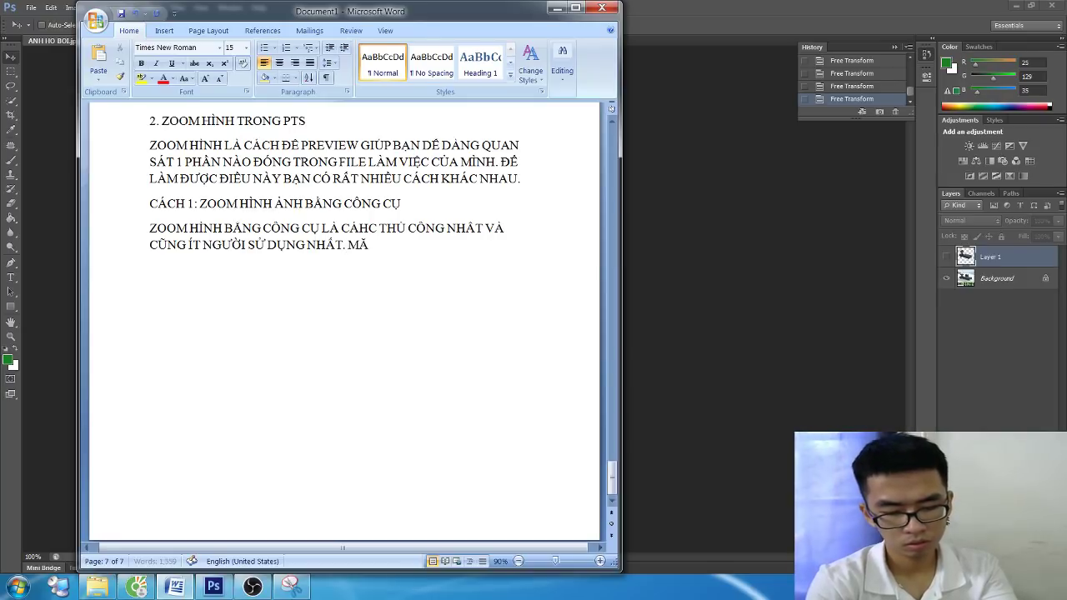
pyautogui.write(' CÔNG CU ZOOM CÓ HO')
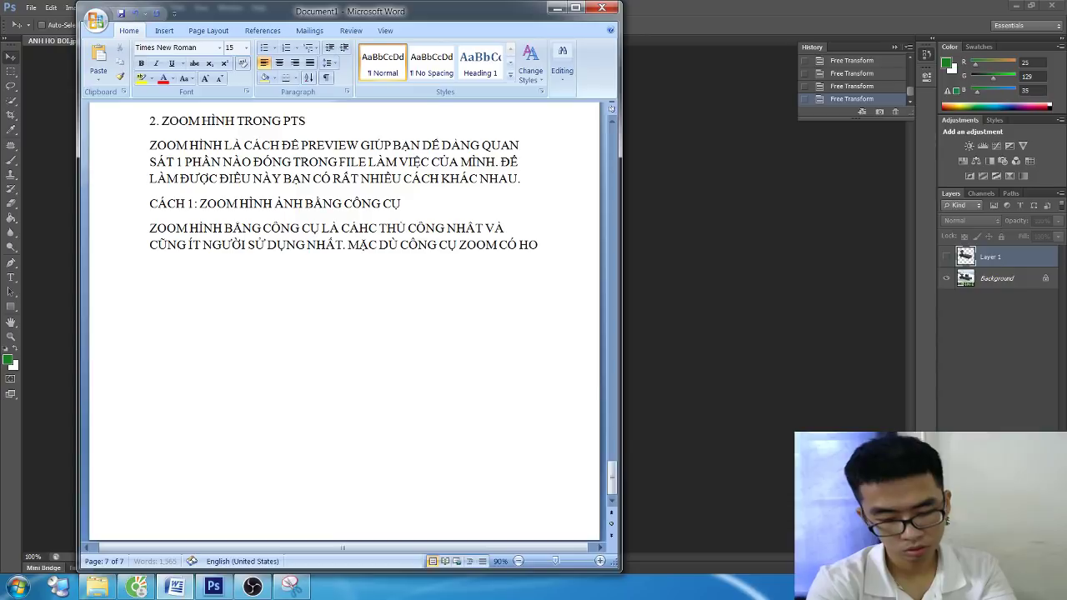
pyautogui.write(' TRỢ')
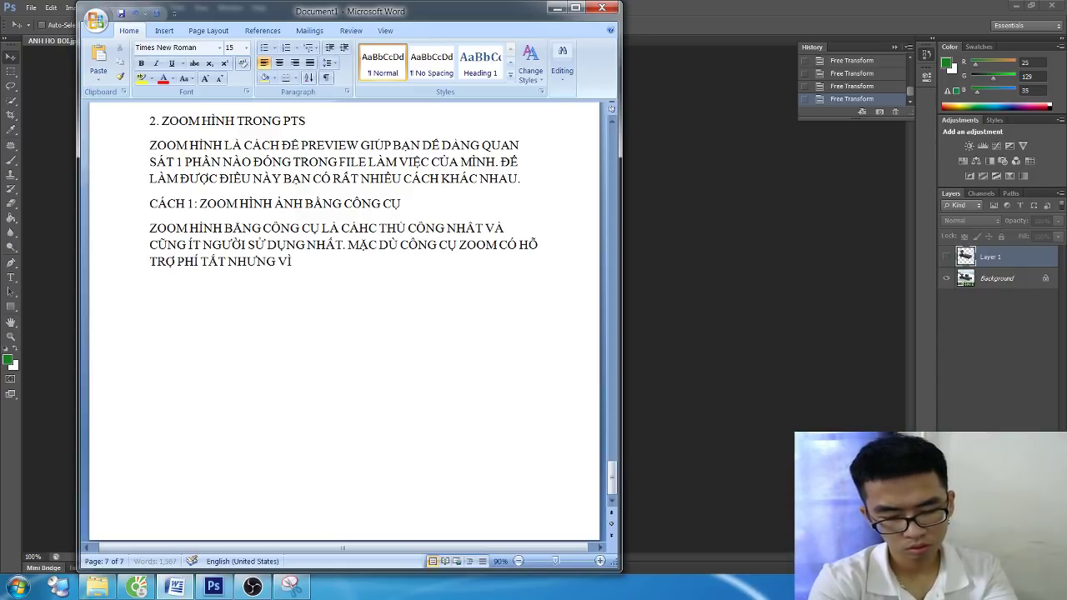
pyautogui.write('T')
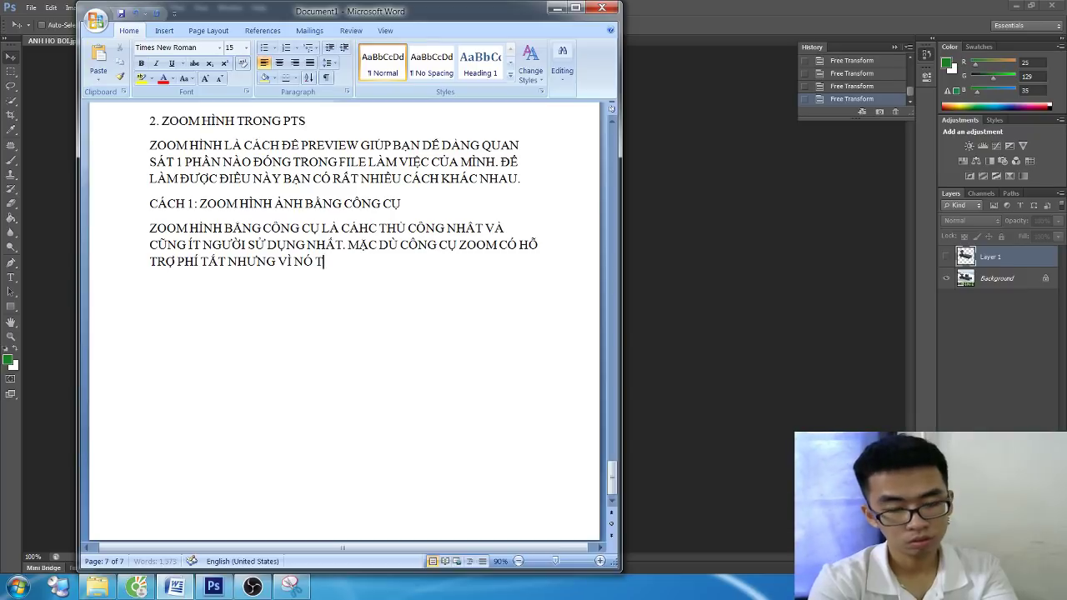
pyautogui.write('G ĐỐI P')
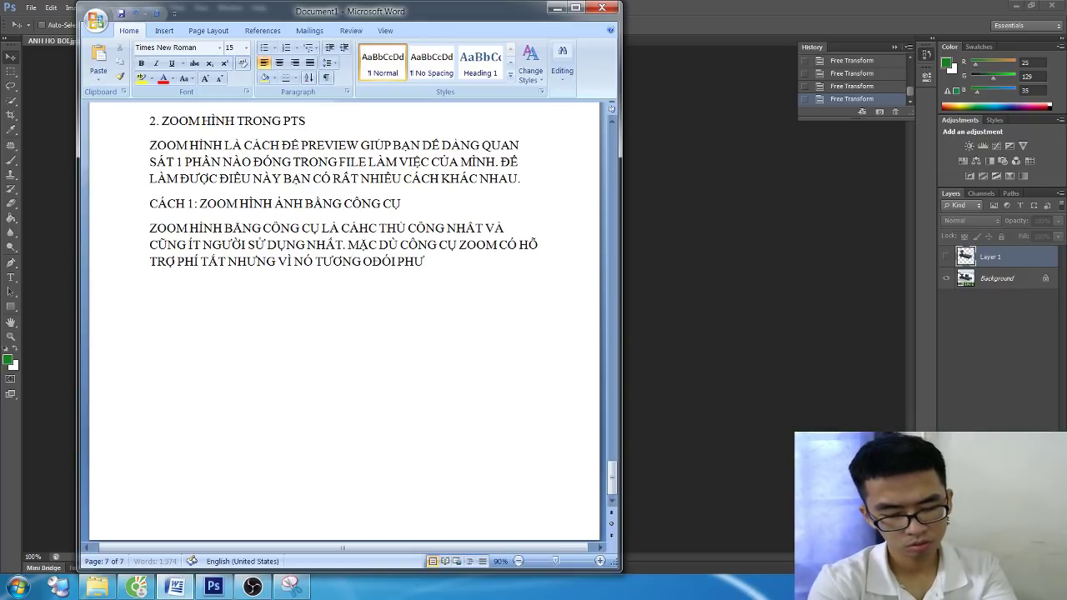
pyautogui.write(' CŨNG')
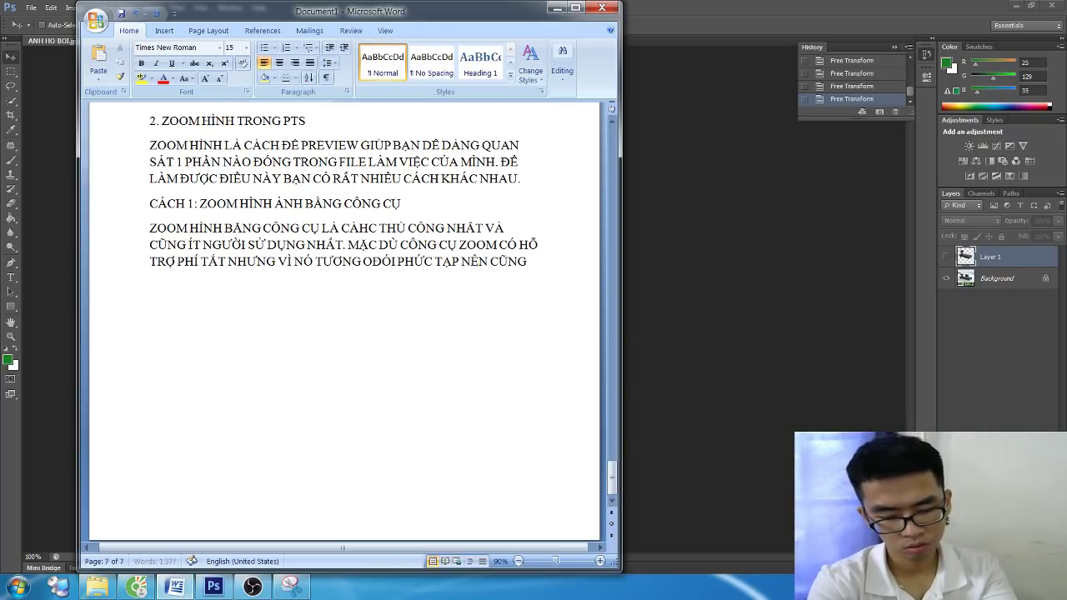
pyautogui.write(' Í')
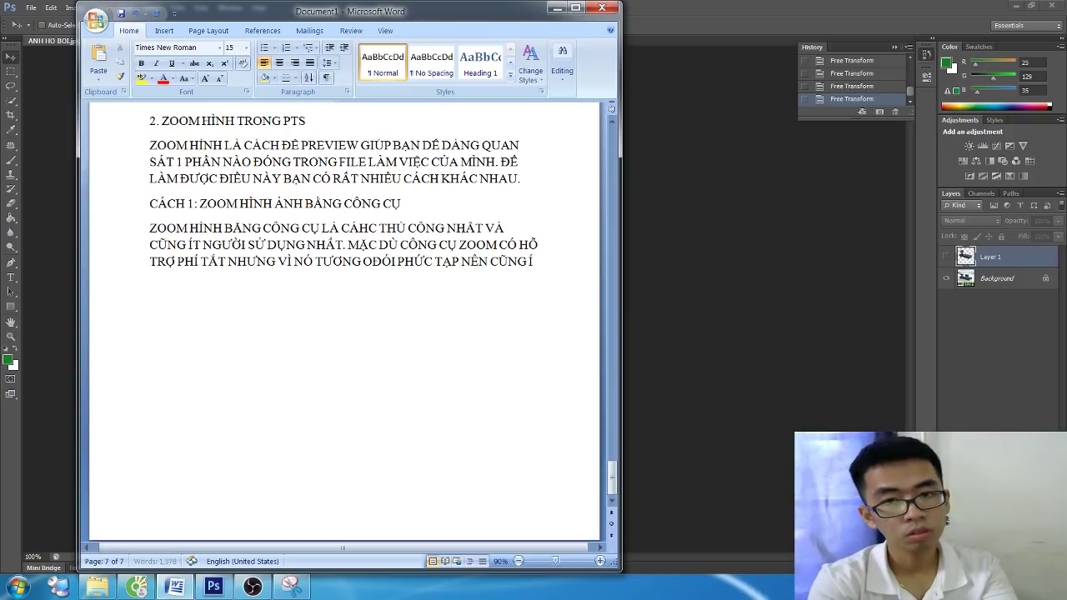
pyautogui.write('T D DỤNG.')
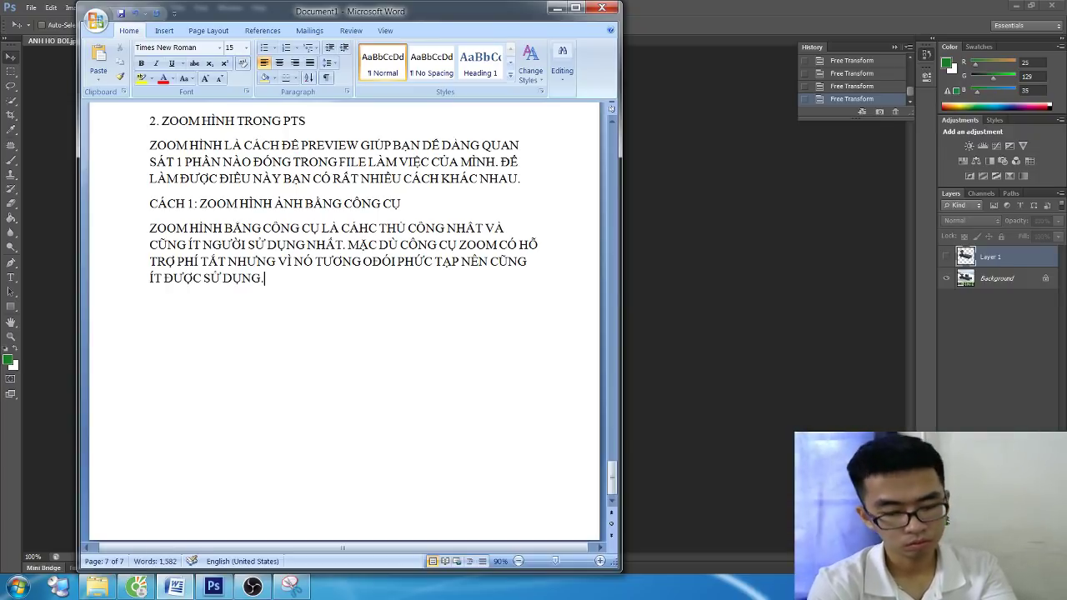
# Add the line 'TRÊN THANH CÔNG CỤ TOOL -> ZOOM TOOL (Z)'
pyautogui.press('Return')
pyautogui.write('TR')
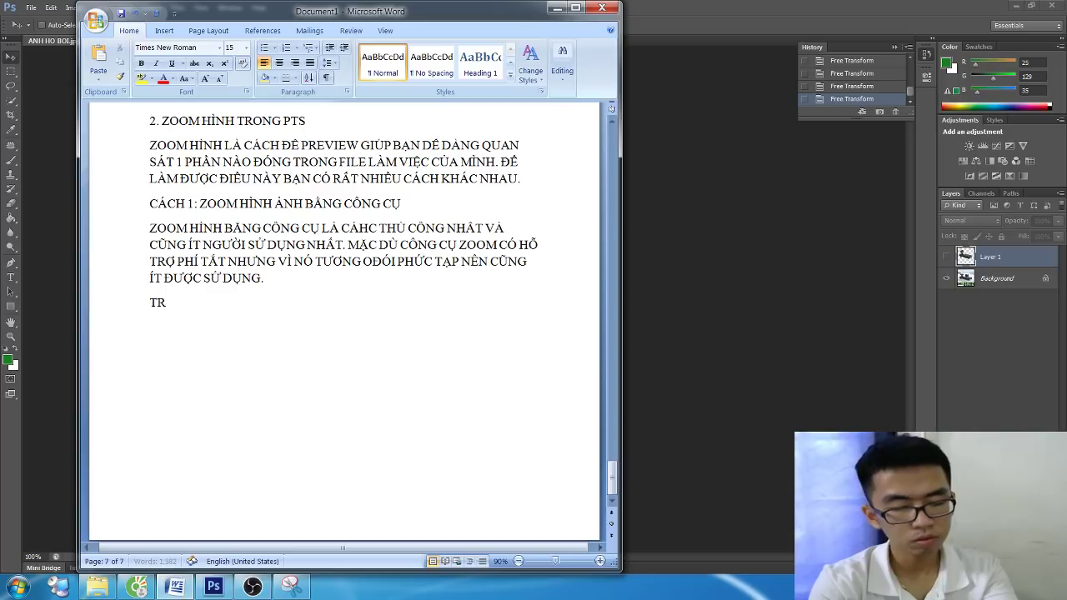
pyautogui.write(' THANH CO')
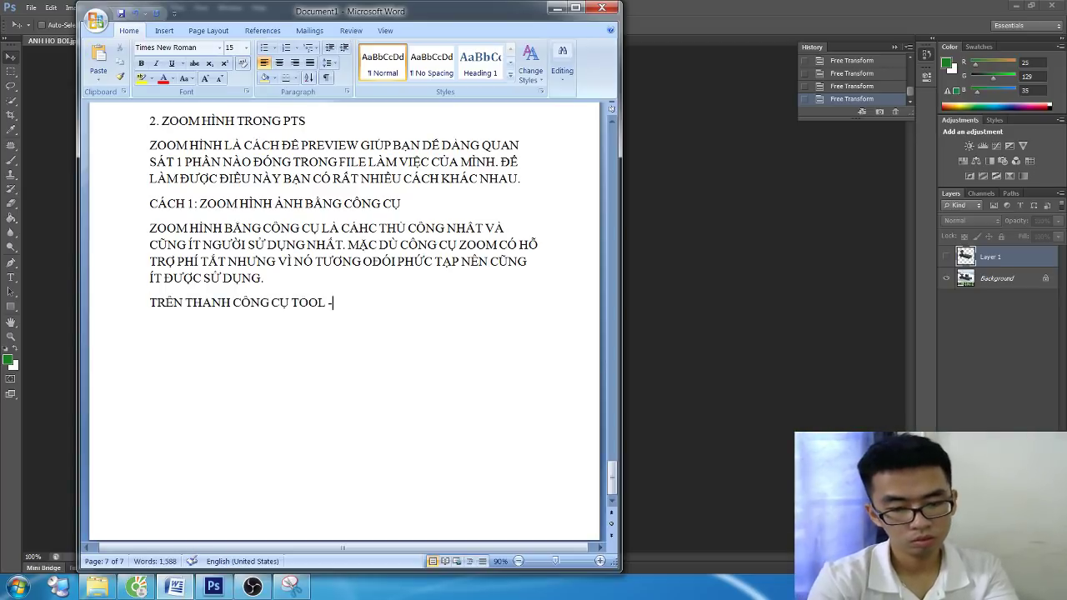
pyautogui.write('> ZOOM TÔ')
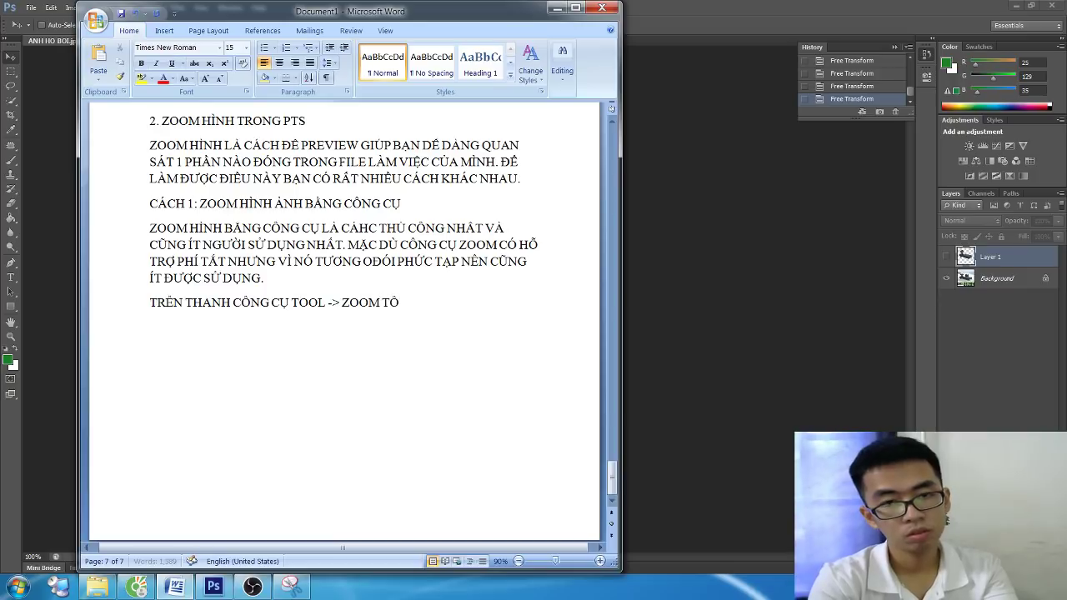
pyautogui.press('BackSpace')
pyautogui.write('OOL (')
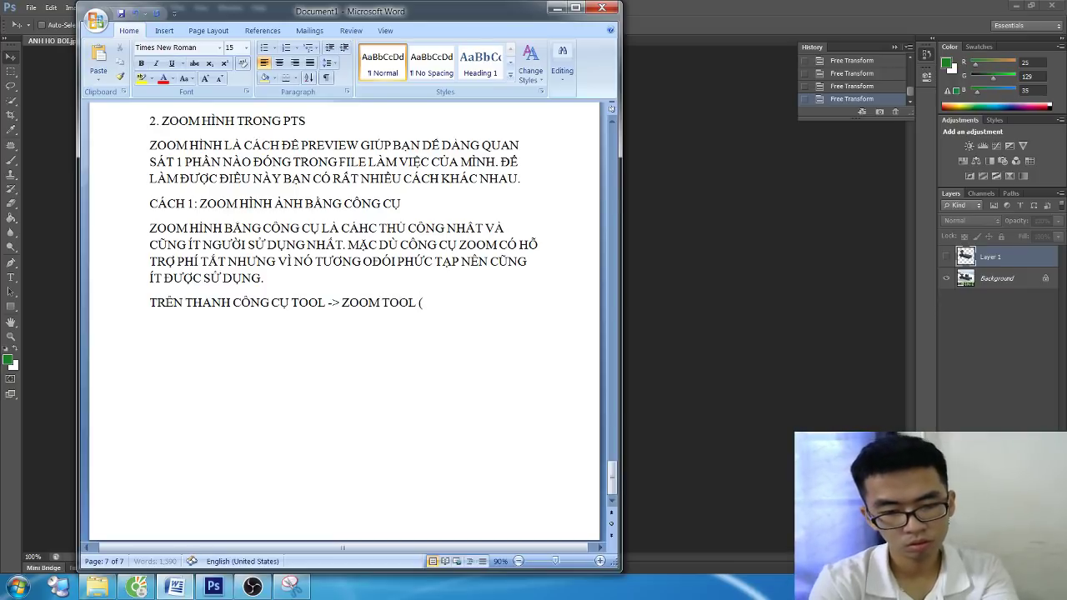
pyautogui.write(')')
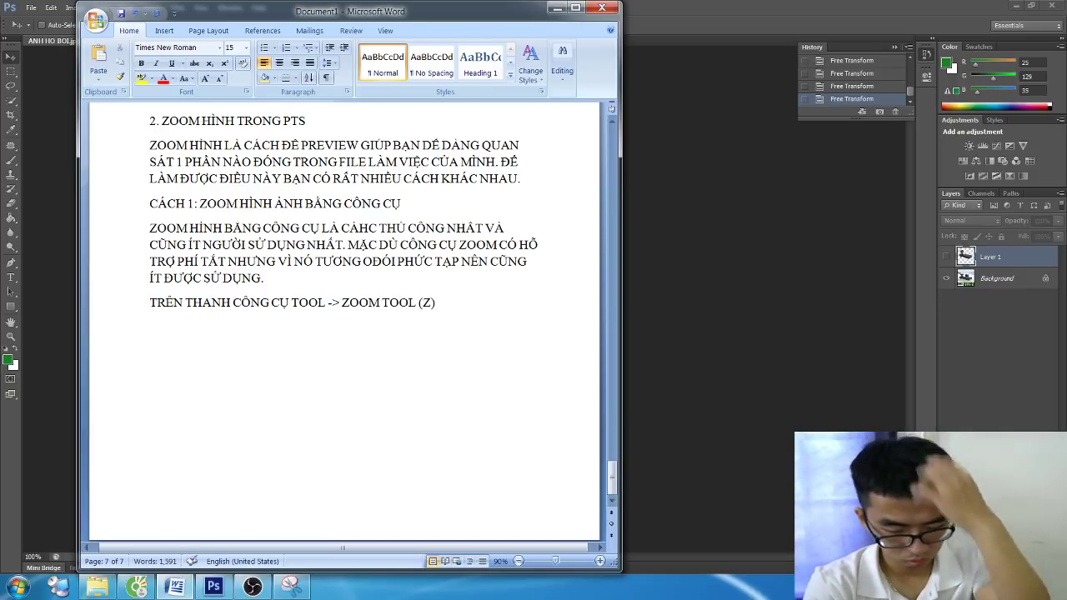
pyautogui.hotkey('alt', 'Tab')
# Try the Z and H tool shortcuts, then continue the note with '-> CLICK LÊN VỊ TRÍ MÀ'
pyautogui.press('z')
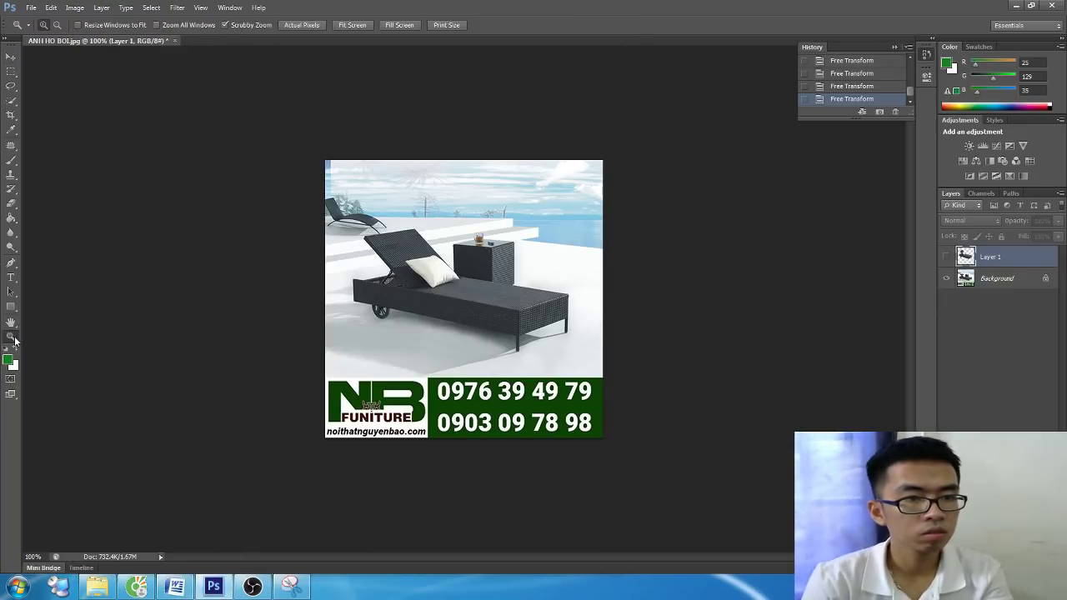
pyautogui.press('h')
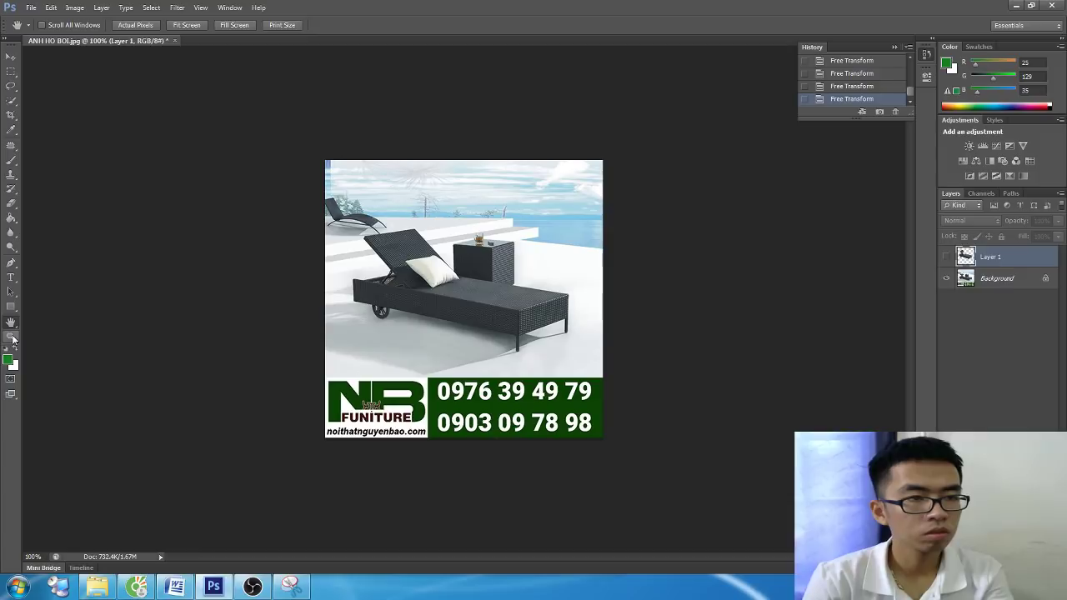
pyautogui.hotkey('alt', 'Tab')
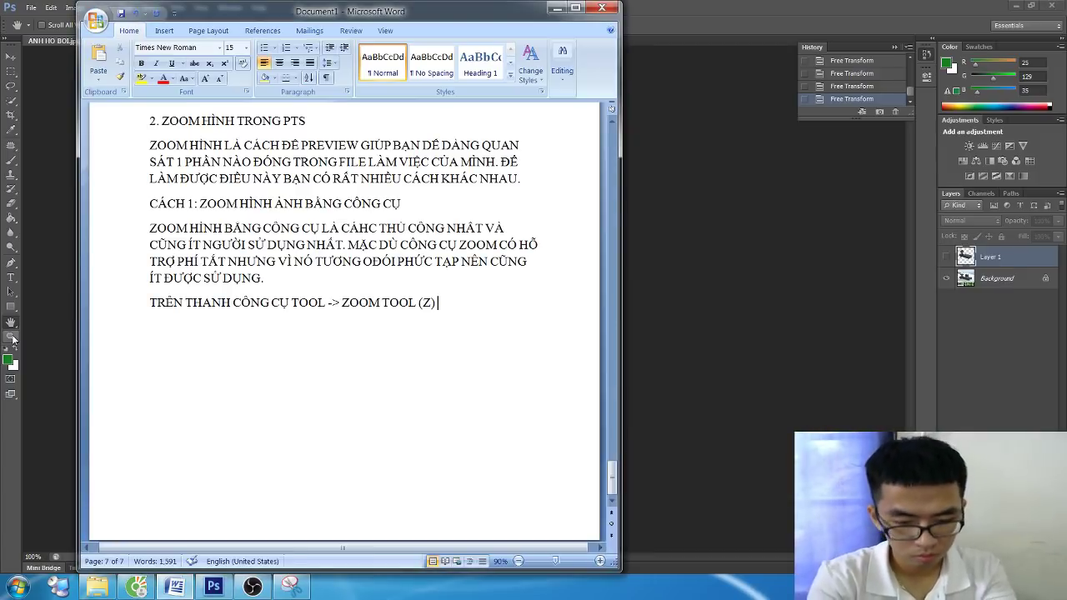
pyautogui.write('-')
pyautogui.write('> CLICK')
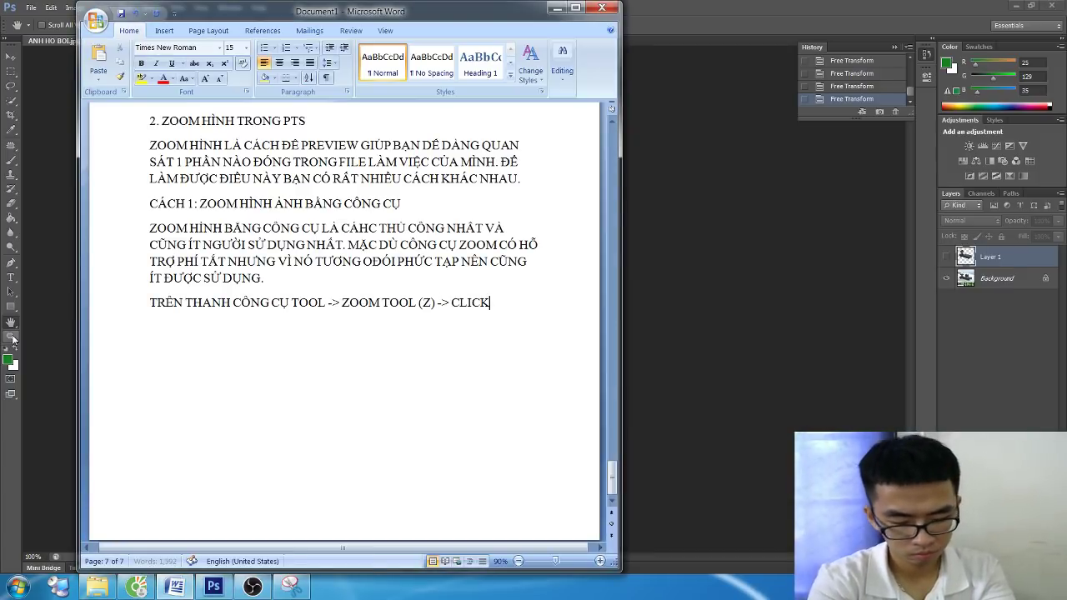
pyautogui.write(' LÊN VỊ TRÍ MÀ BẠN CẦN ZOOL')
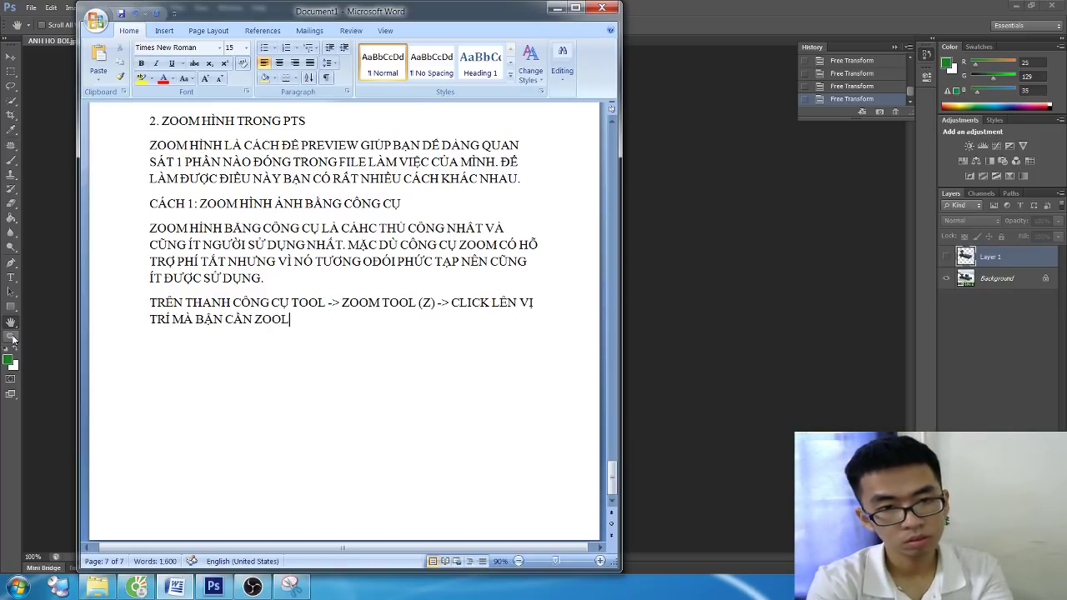
# Extend the method-1 note: click to zoom in, hold ALT and click where you want to zoom out
pyautogui.press('BackSpace')
pyautogui.write('M')
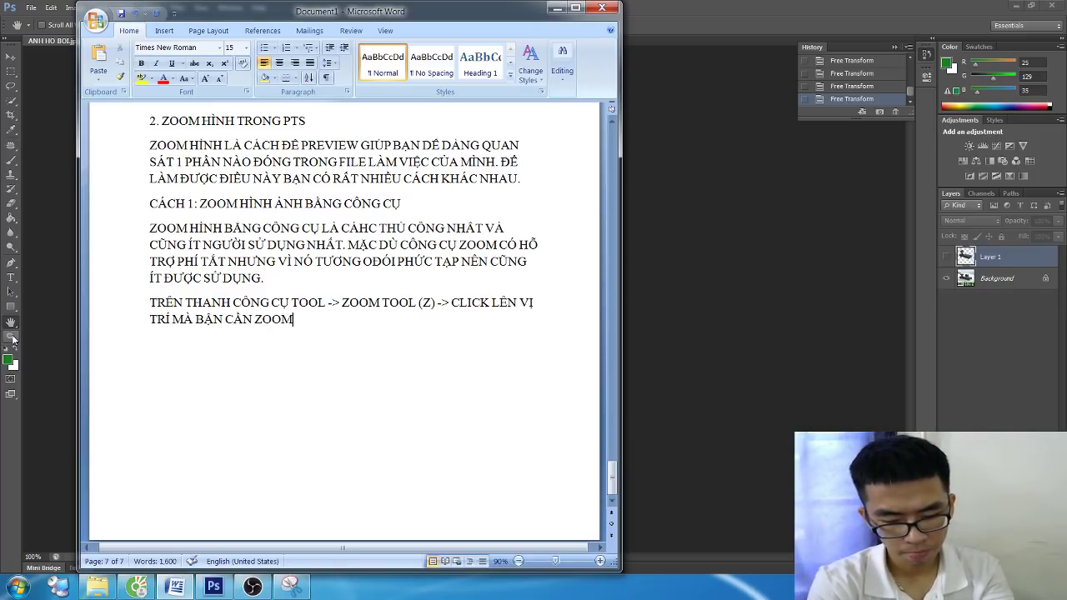
pyautogui.write(' ĐE')
pyautogui.write('OM TO ĐỐI TƯỢNG. ')
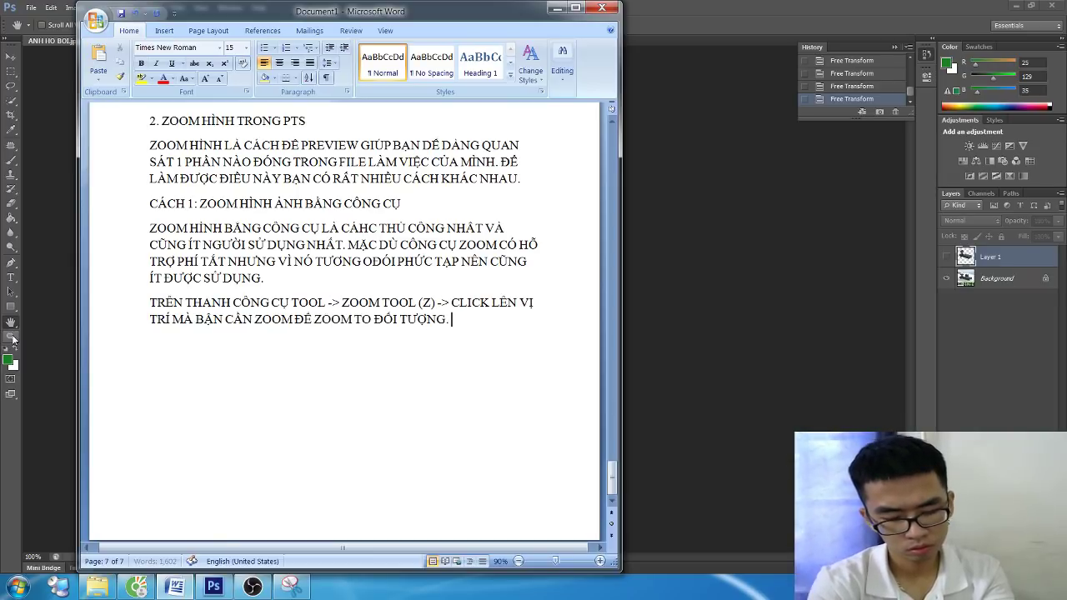
pyautogui.write('ĐỂ THU')
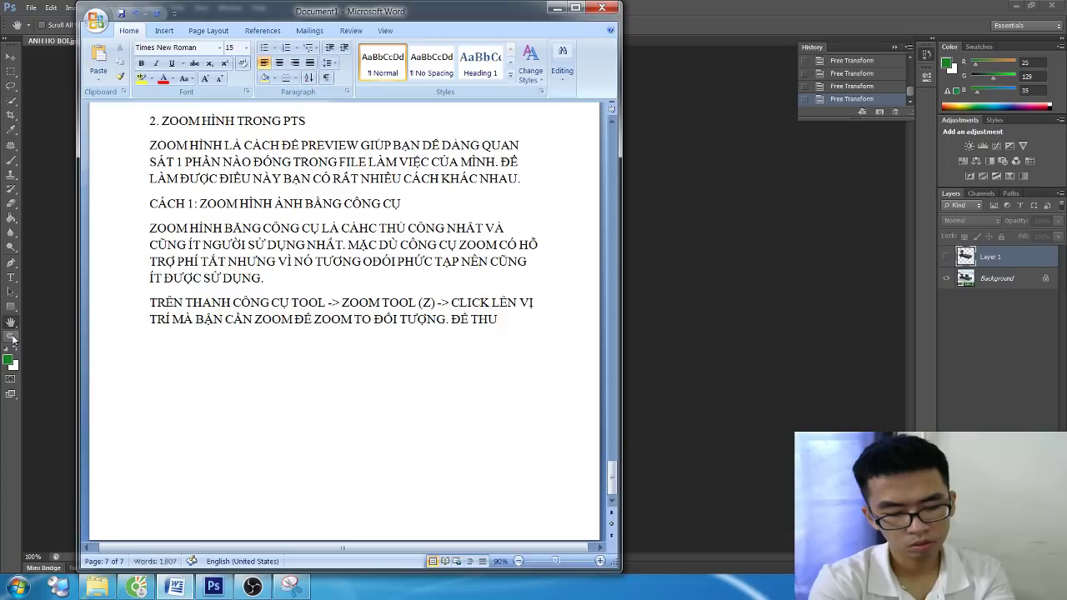
pyautogui.write(' NHỎ V')
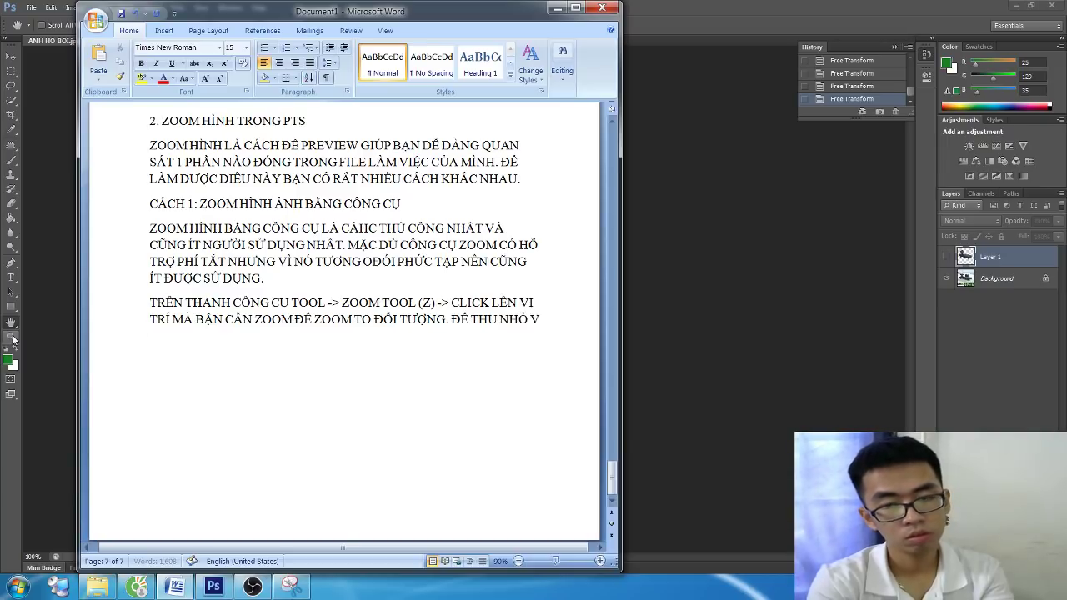
pyautogui.write('ÙNG CHỌN')
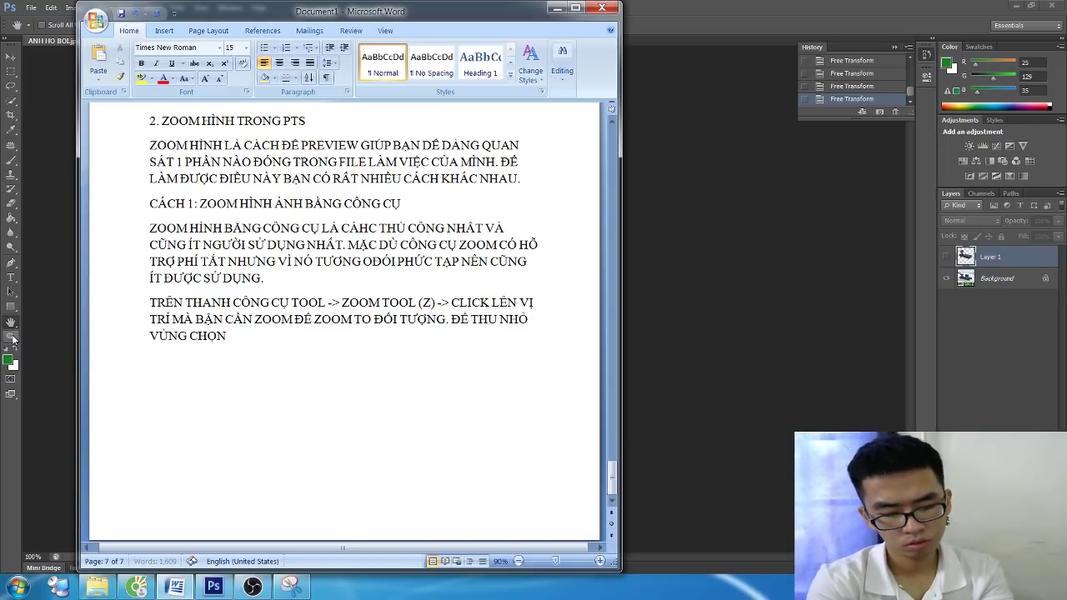
pyautogui.press('BackSpace')
pyautogui.press('BackSpace')
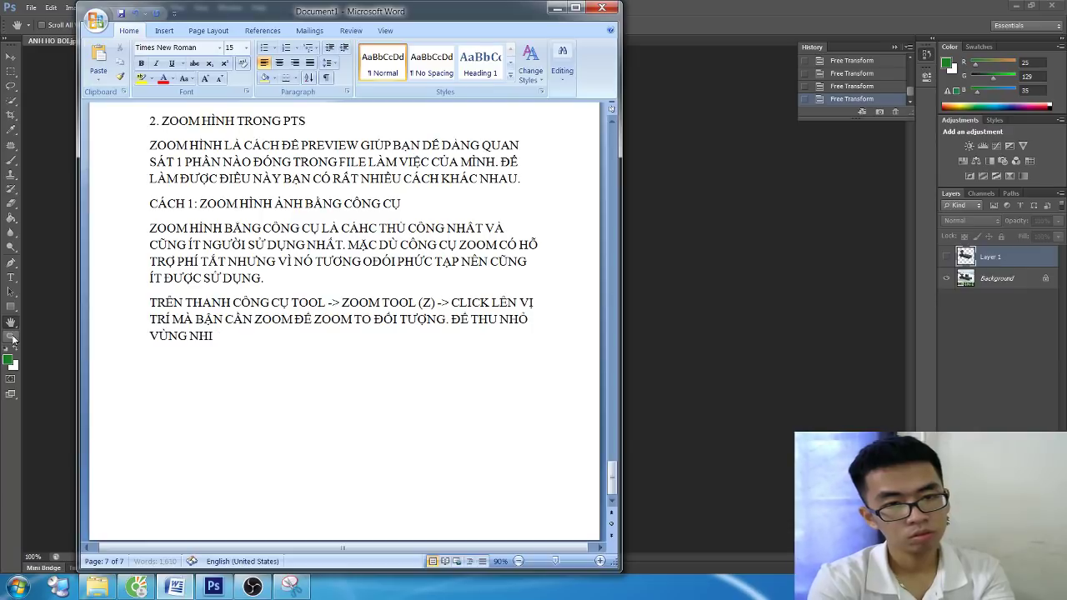
pyautogui.write(', BẠN')
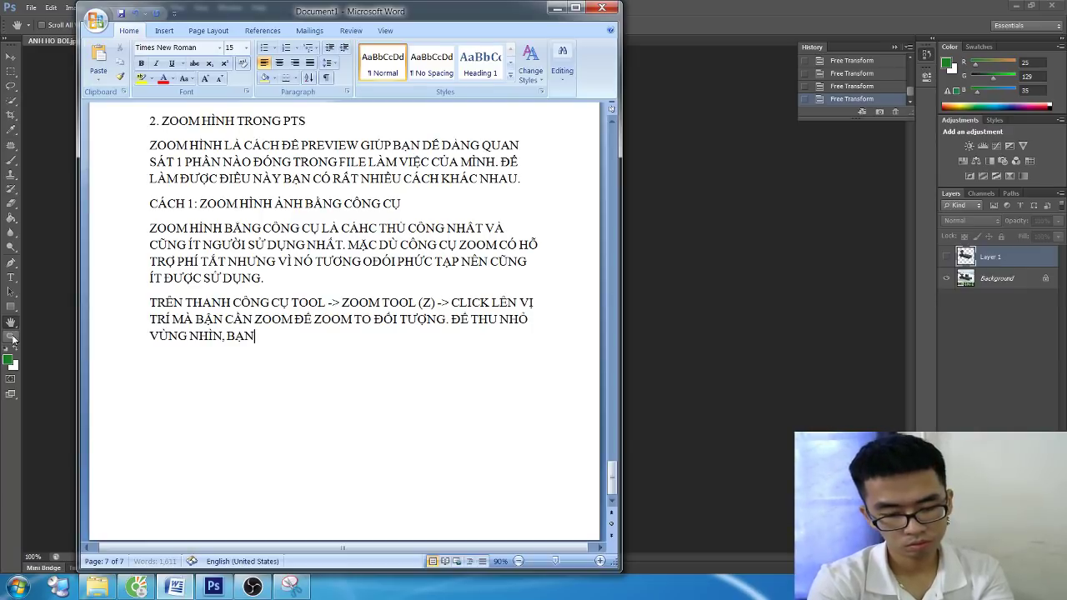
pyautogui.write(' GIỮ PHÍM')
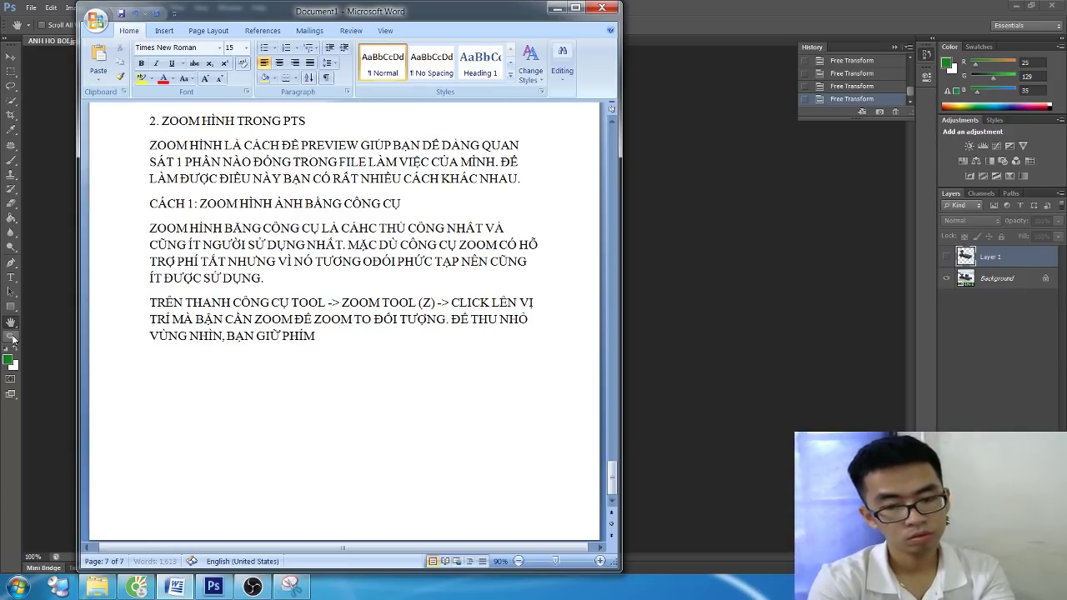
pyautogui.write(' ALT')
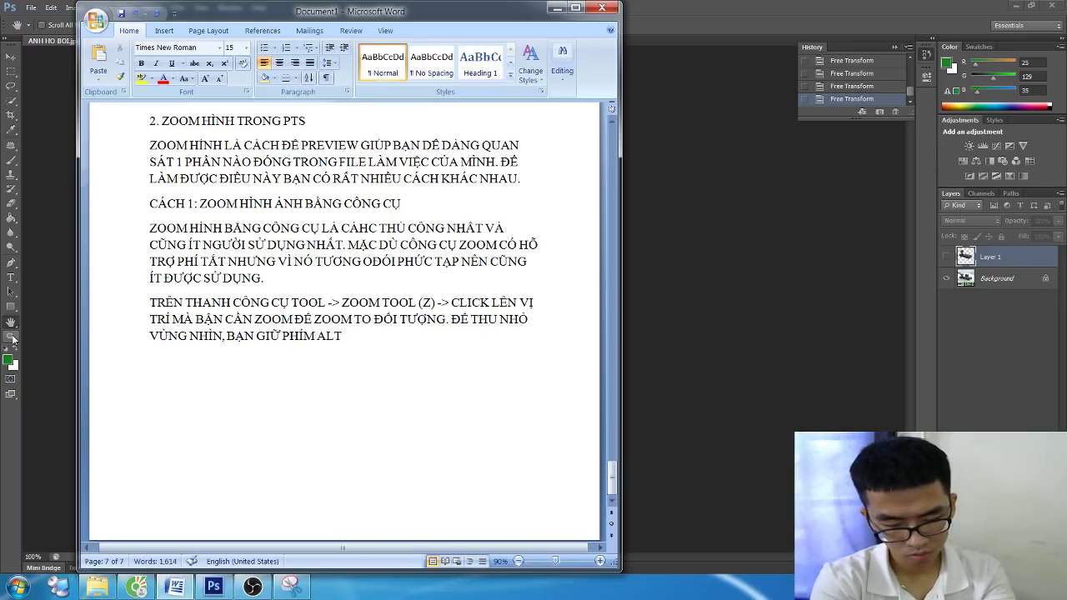
pyautogui.write(' + CLICK')
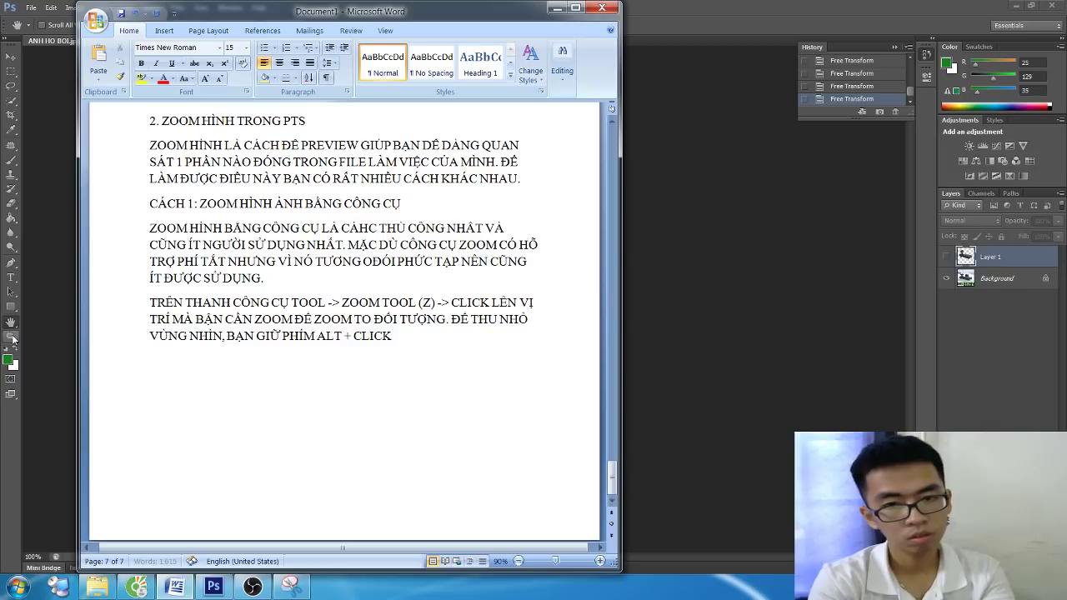
pyautogui.write(' LÊN VỊ')
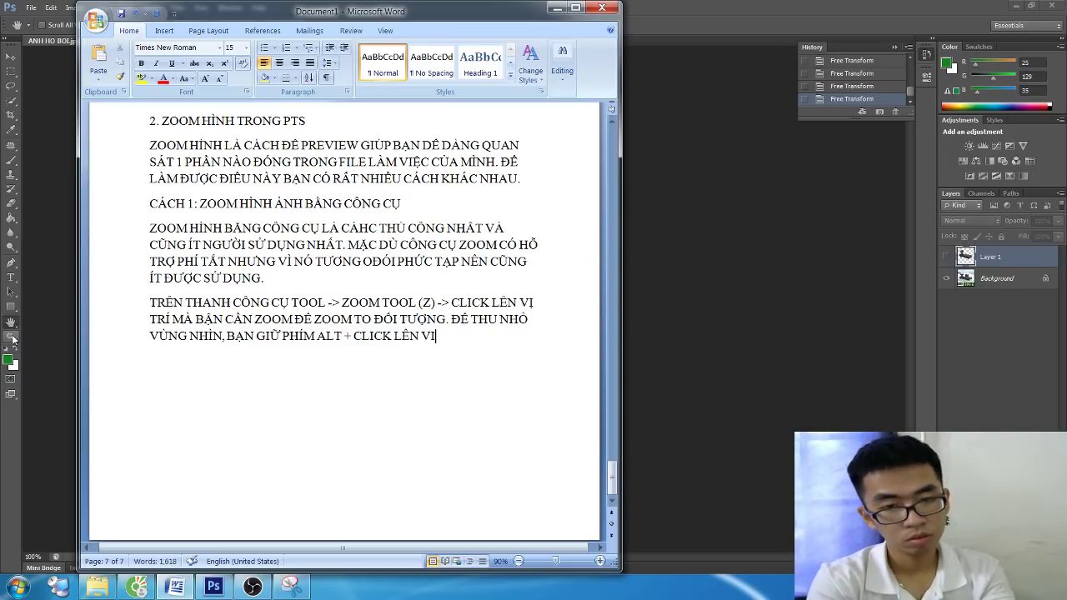
pyautogui.write(' TRÍ CẦN THU')
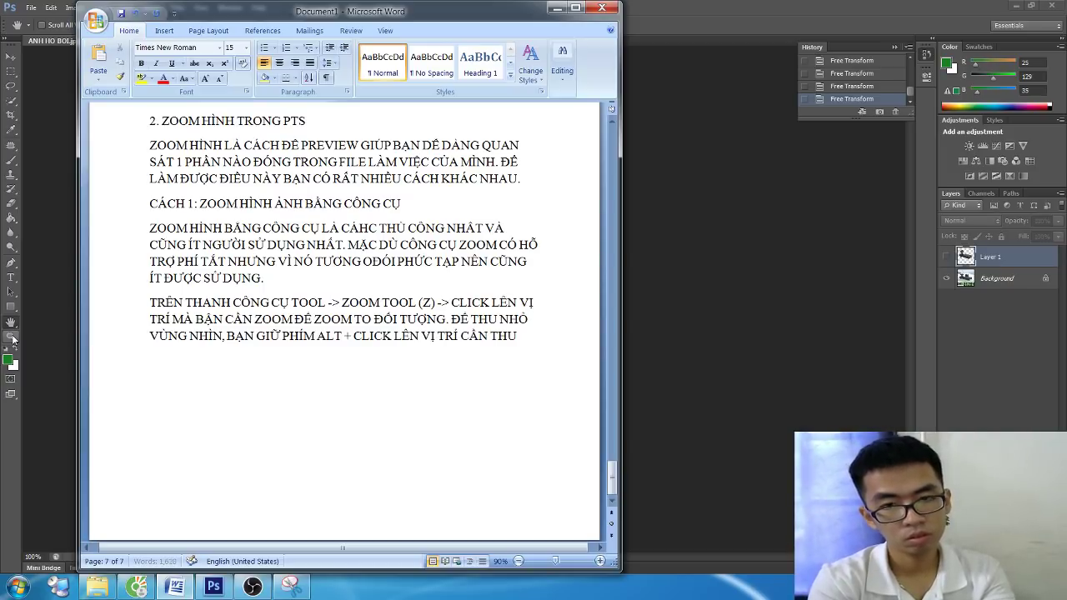
pyautogui.write(' NHỎ VÙNG NHIN')
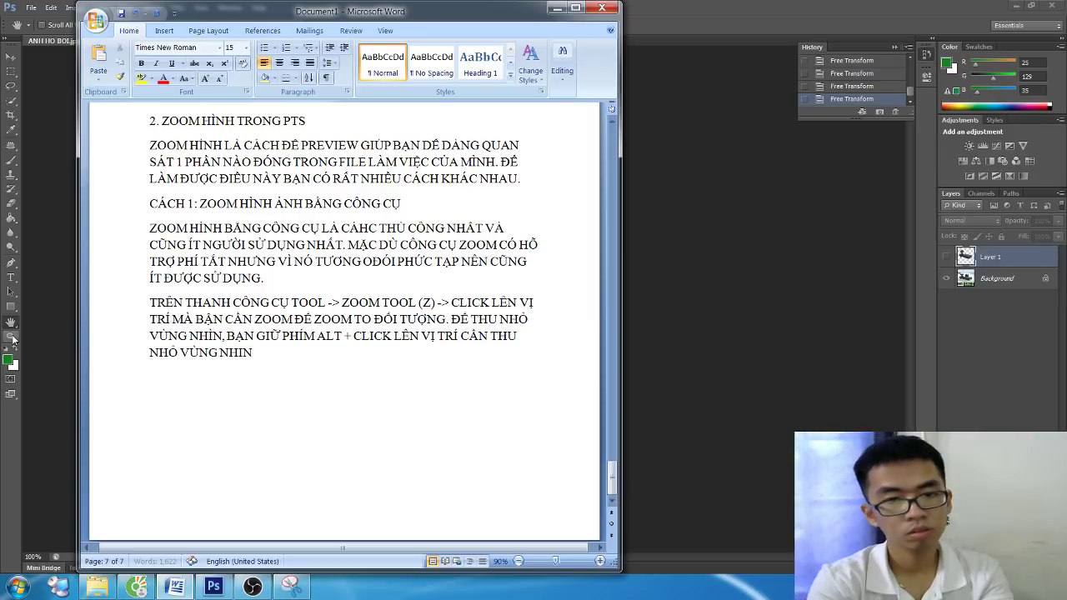
# Scrubby-zoom the chair image to 133%, check the notes, then return it to 100%
pyautogui.click(12, 337)
pyautogui.moveTo(367, 288); pyautogui.dragTo(388, 287)
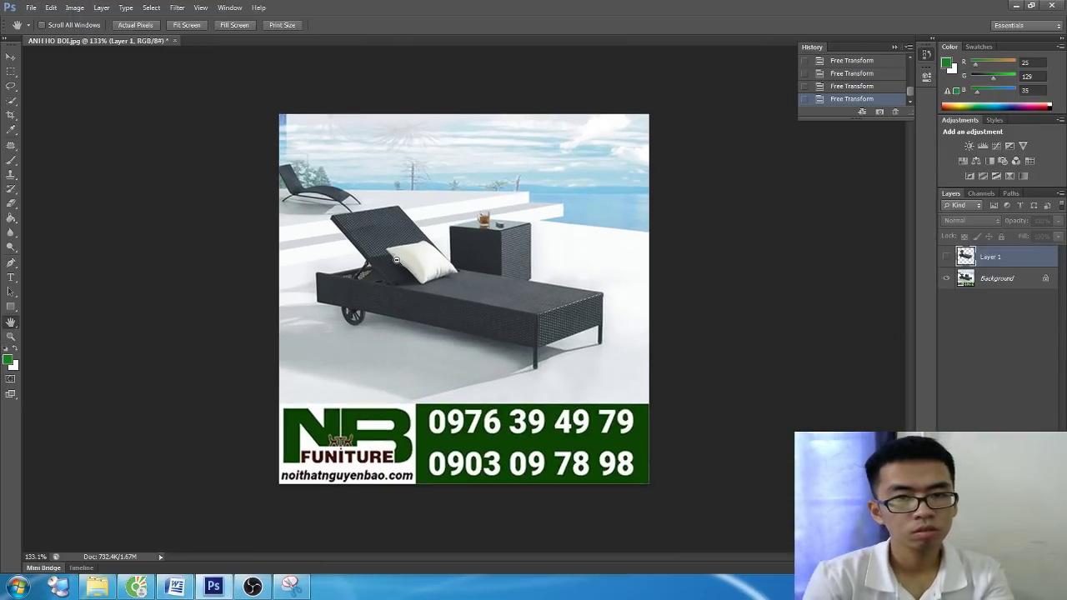
pyautogui.hotkey('alt', 'Tab')
pyautogui.hotkey('alt', 'Tab')
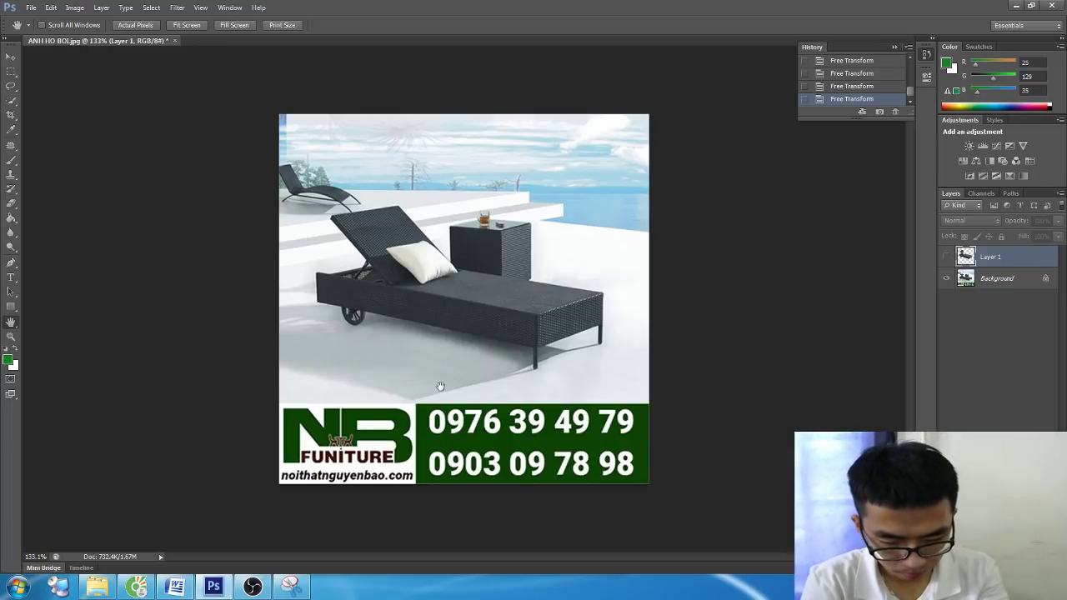
pyautogui.hotkey('alt', 'Tab')
pyautogui.hotkey('alt', 'Tab')
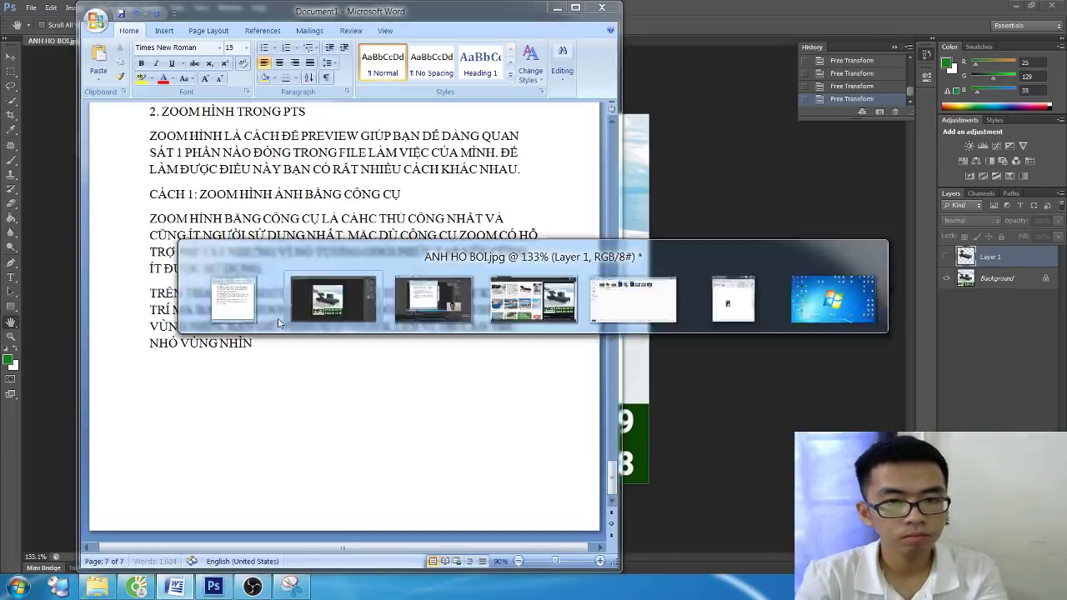
pyautogui.keyDown('alt'); pyautogui.click(484, 293); pyautogui.keyUp('alt')
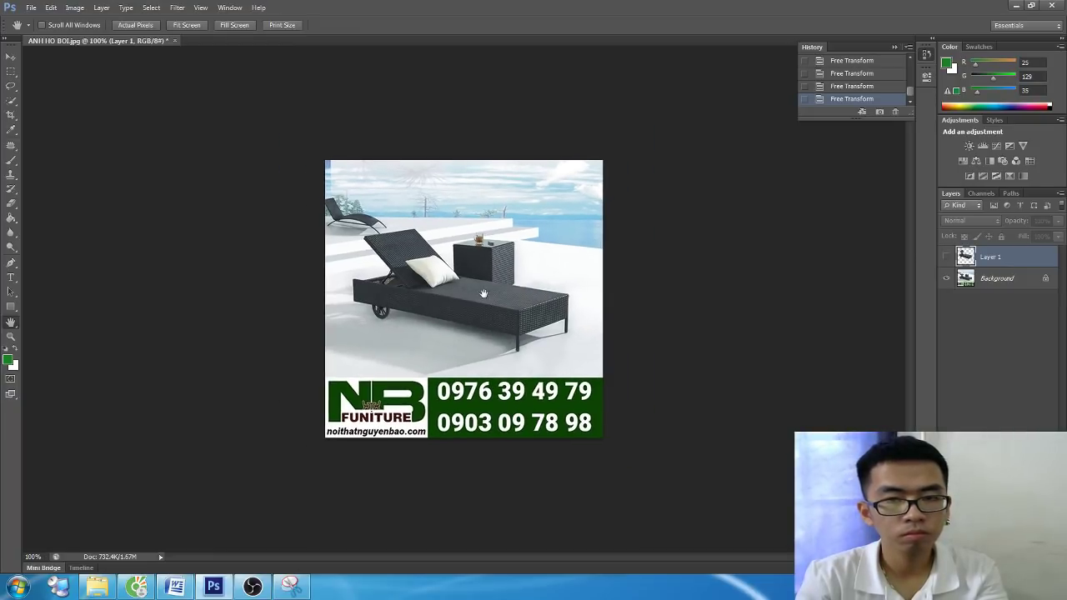
# Zoom Tool-click the chair to 200% and 400%, fit it with Ctrl+0, then scrubby-zoom in and out
pyautogui.click(10, 335)
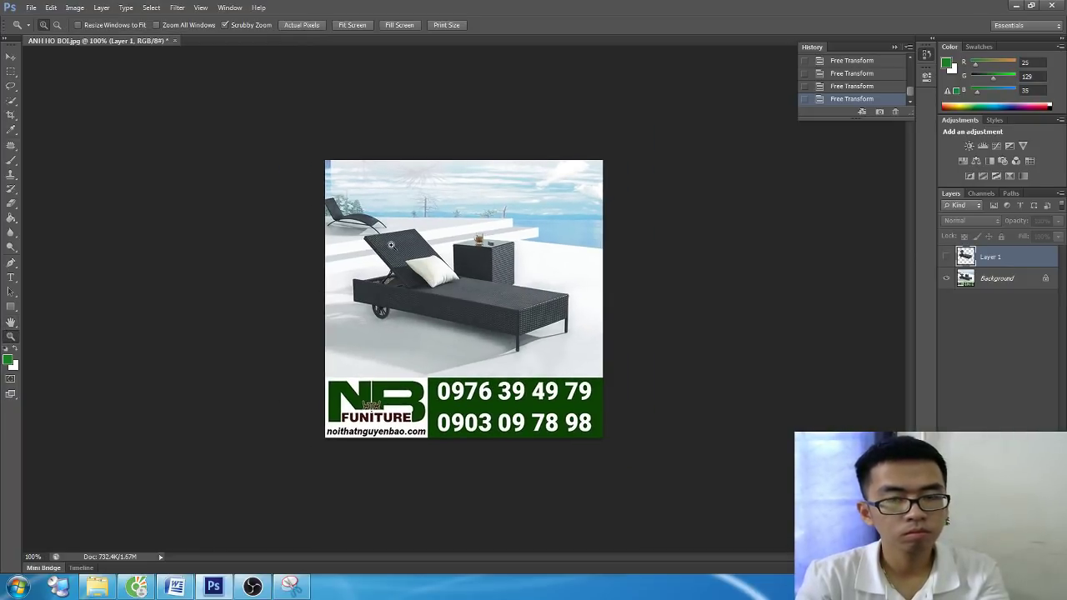
pyautogui.click(388, 245)
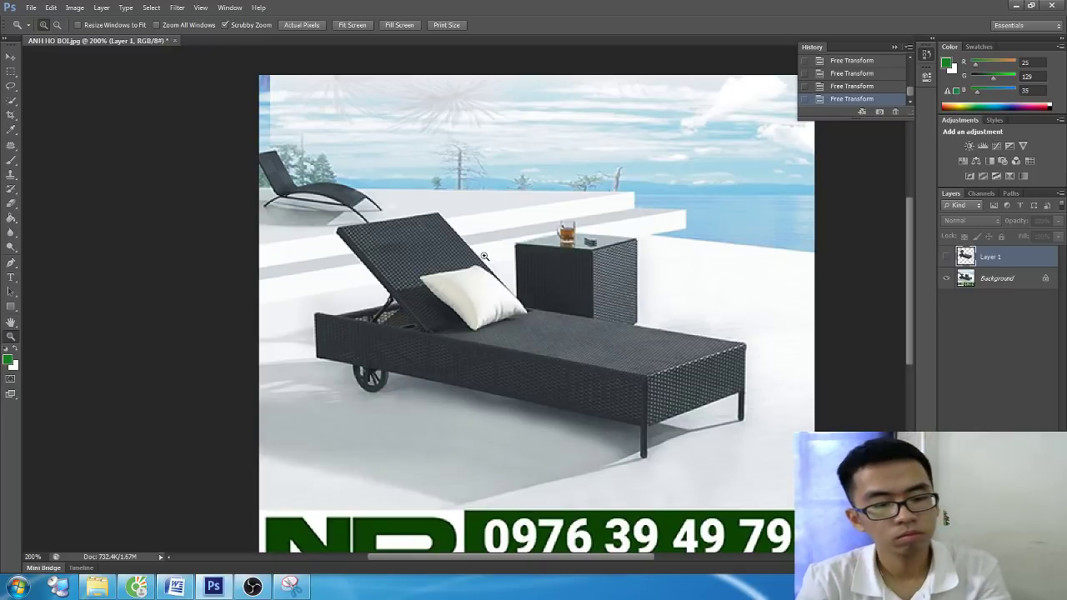
pyautogui.click(395, 296)
pyautogui.click(472, 280)
pyautogui.hotkey('ctrl', '0')
pyautogui.moveTo(424, 231)
pyautogui.mouseDown()
pyautogui.moveTo(425, 264)
pyautogui.moveTo(408, 266)
pyautogui.mouseUp()
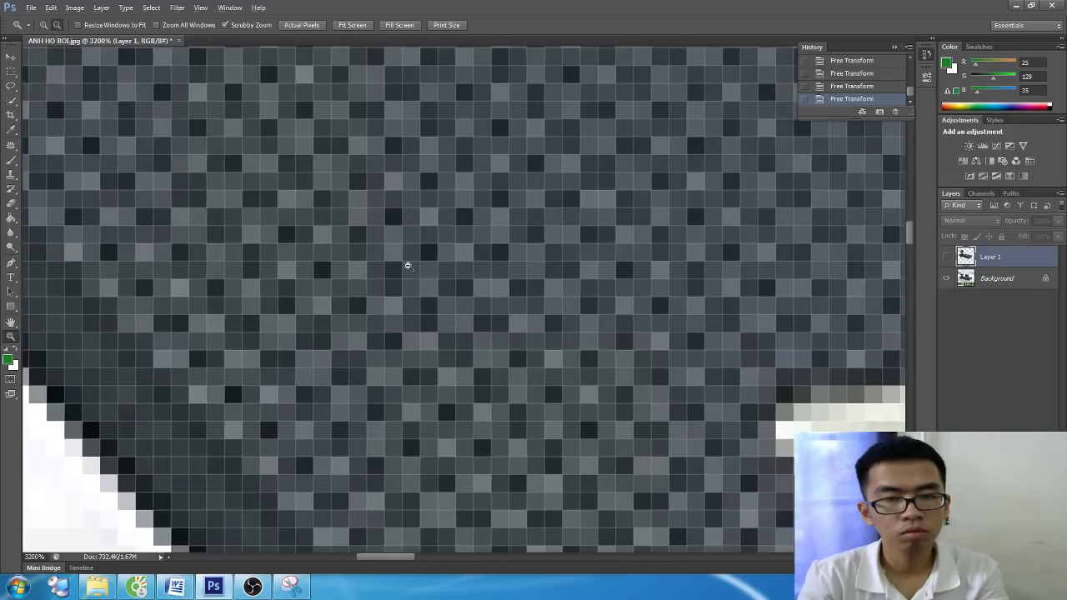
pyautogui.moveTo(408, 266); pyautogui.dragTo(400, 270)
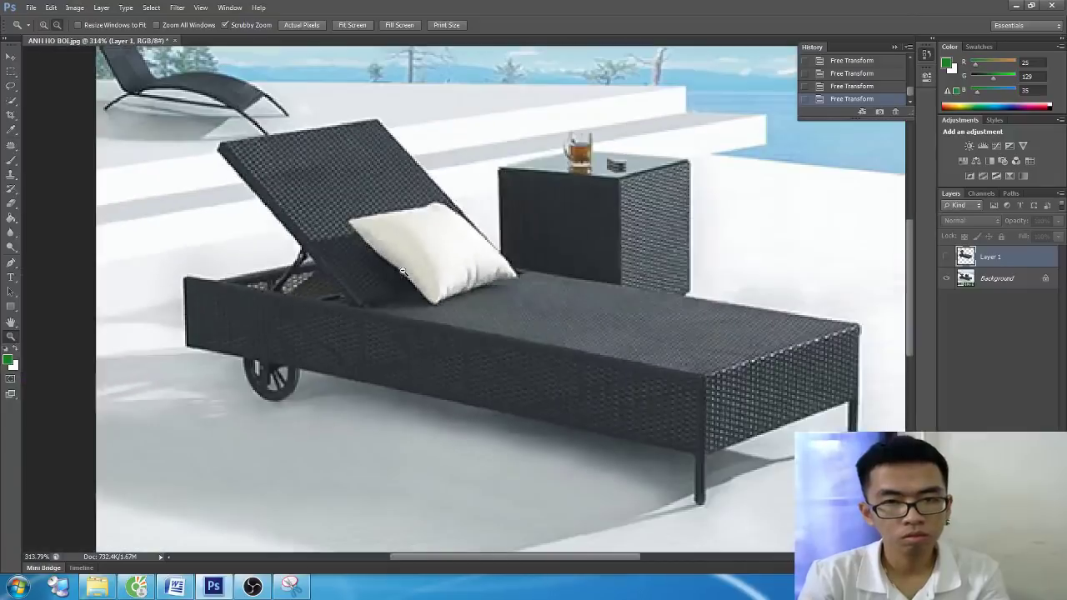
# Scrubby-zoom the lounger to about 214%, then bring the Word notes forward
pyautogui.click(265, 590)
pyautogui.hotkey('alt', 'Tab')
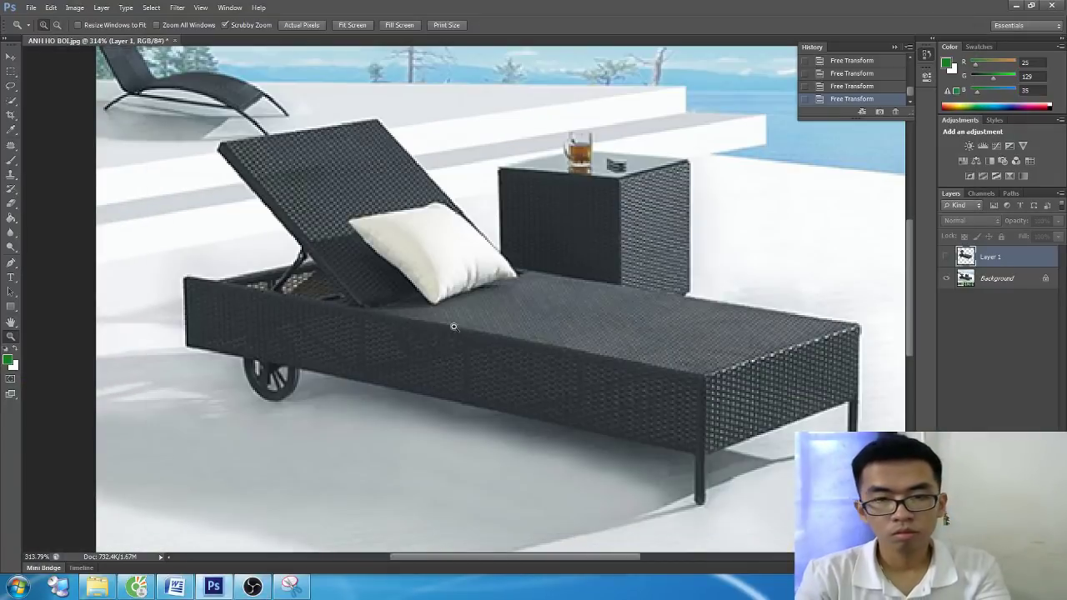
pyautogui.moveTo(415, 357); pyautogui.dragTo(334, 360)
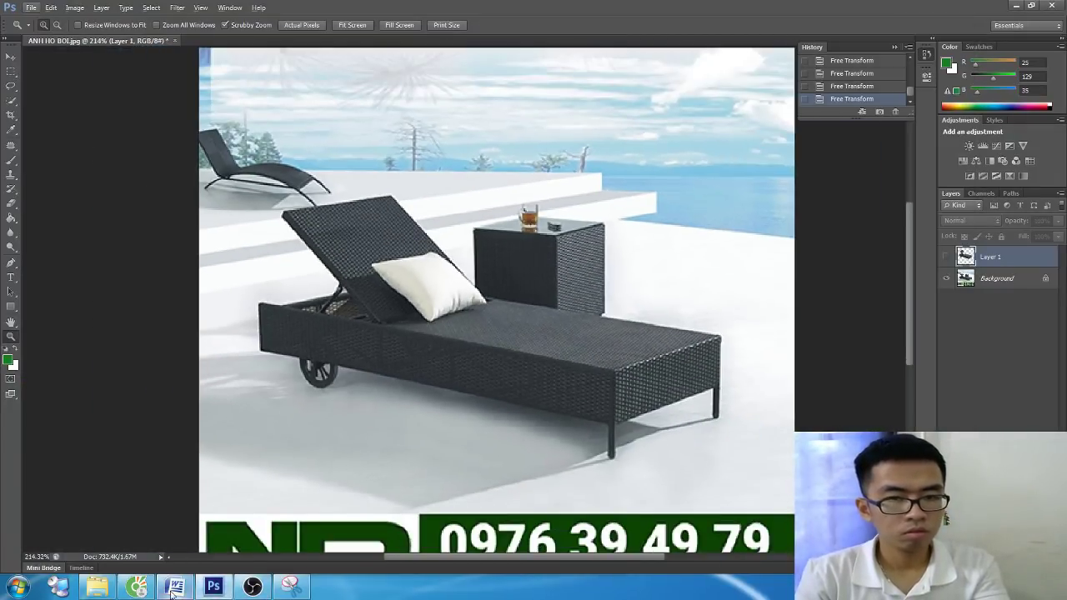
pyautogui.click(173, 587)
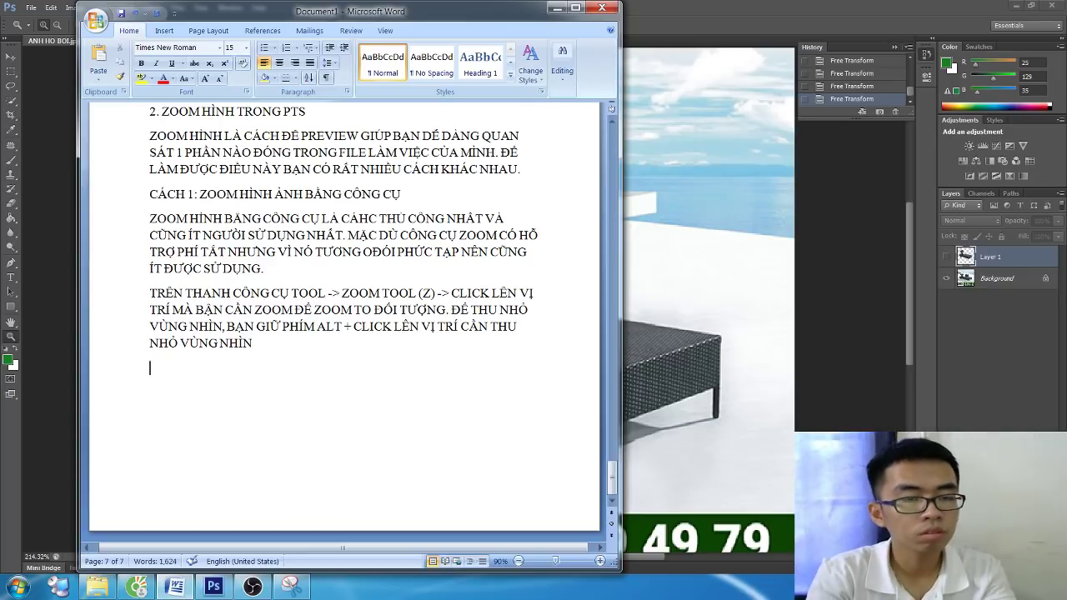
# Add the 'CÁCH 2: ZOOM HÌNH BẰNG TỔ HỢP PHÍM TẮT' heading and a hold-CTRL-tap-+ shrink bullet
pyautogui.write('CÁC')
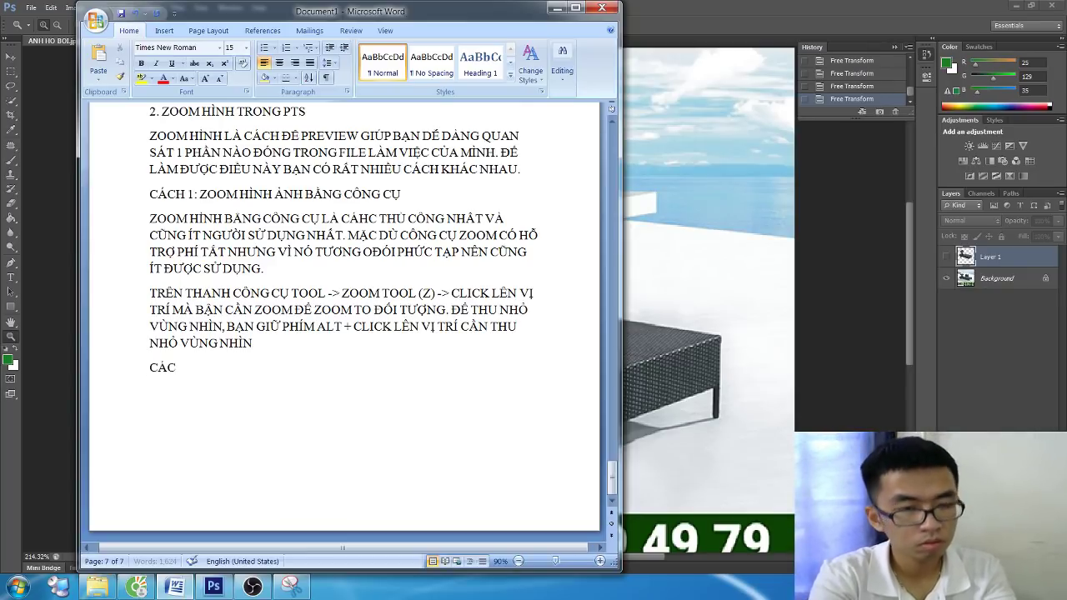
pyautogui.write('H 2: ZSO')
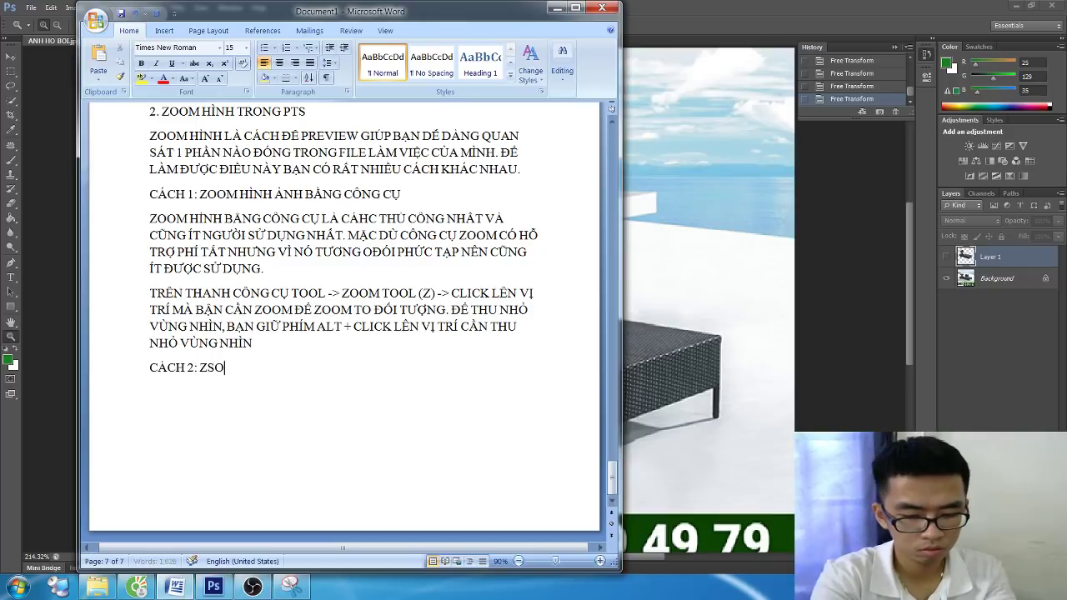
pyautogui.press('BackSpace')
pyautogui.press('BackSpace')
pyautogui.write('OOM')
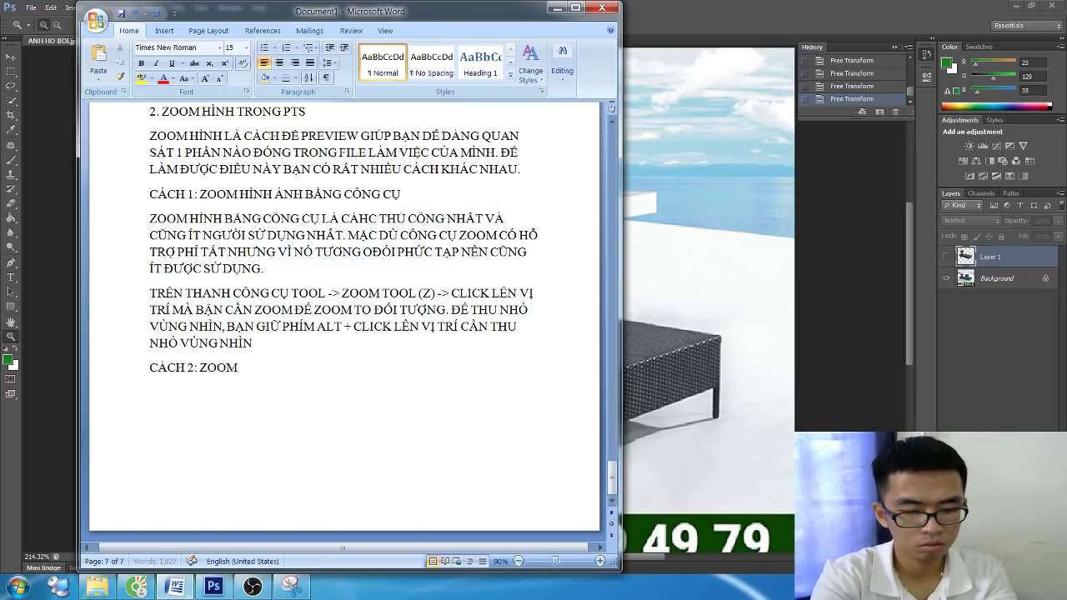
pyautogui.write(' HÌNH BẰNG TỔ')
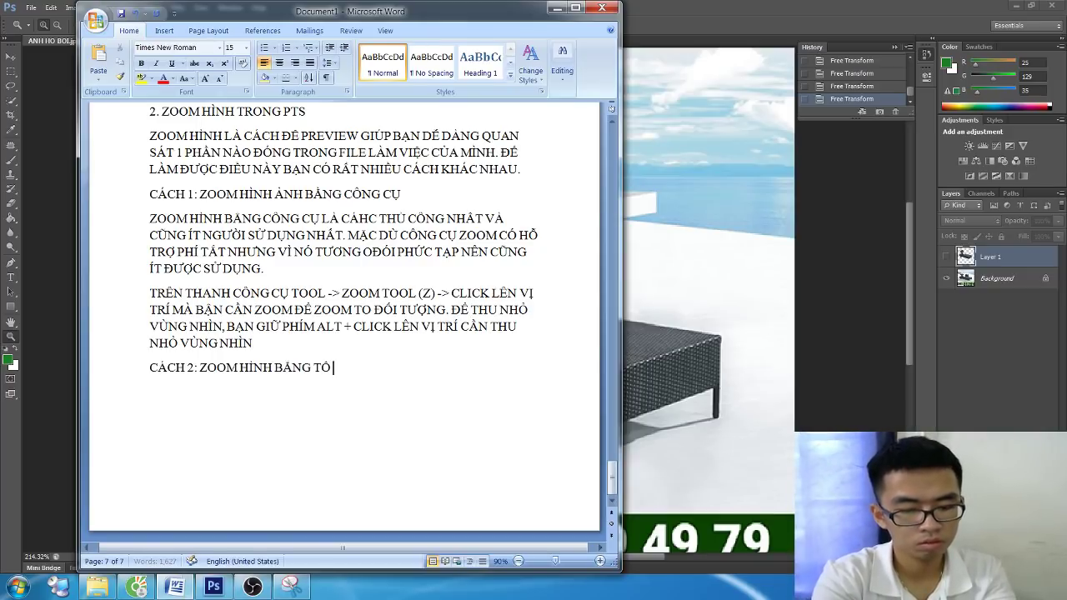
pyautogui.write(' PH')
pyautogui.write('ÍM TẮT')
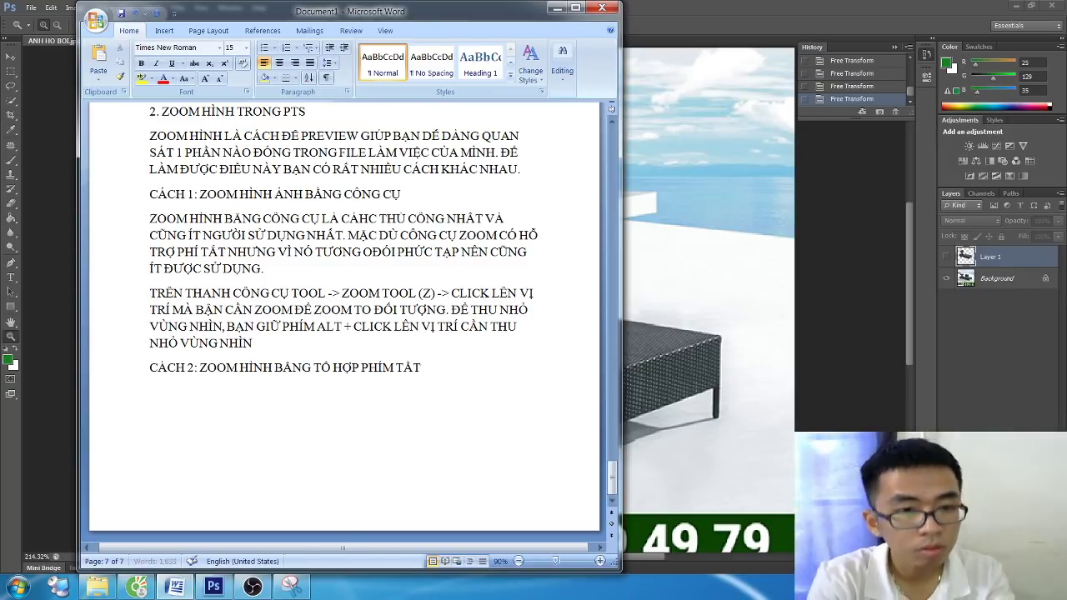
pyautogui.write('*')
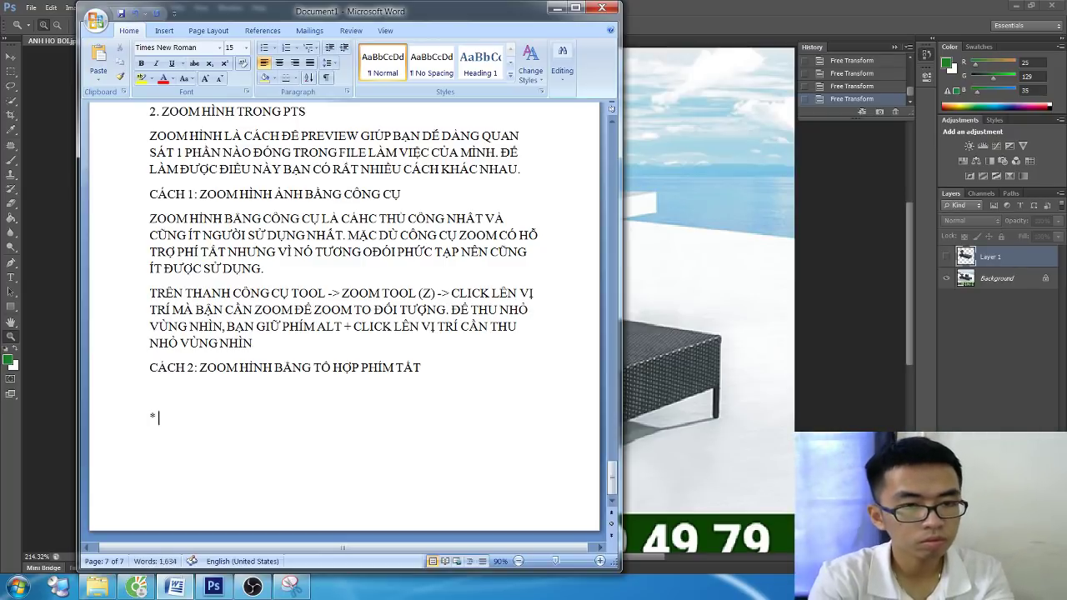
pyautogui.write(' ĐỀ')
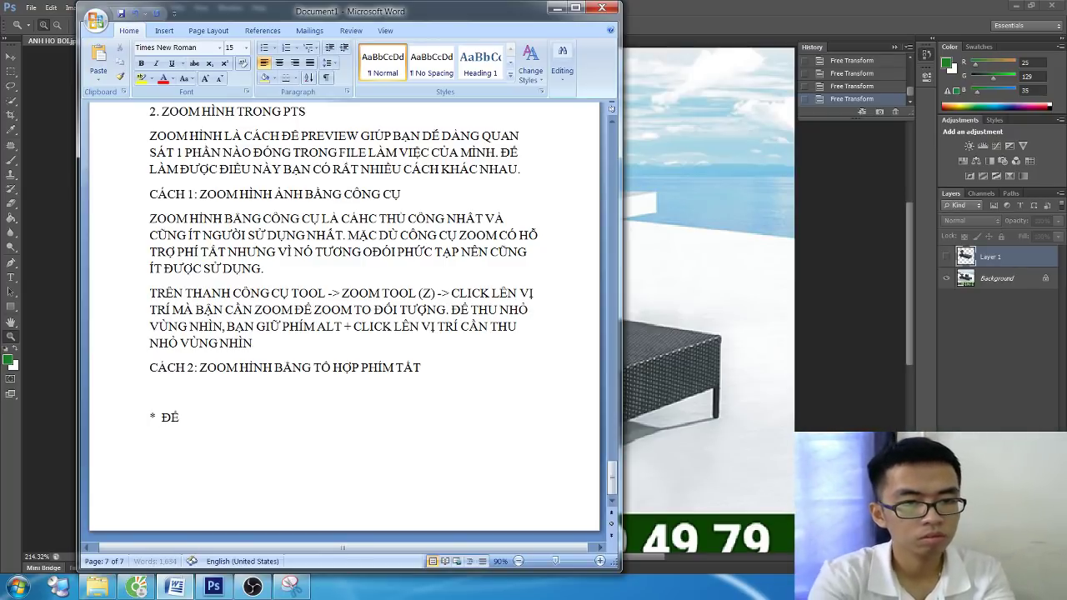
pyautogui.write(' NHỎ MÀN HÌNH ALFM VIỆ')
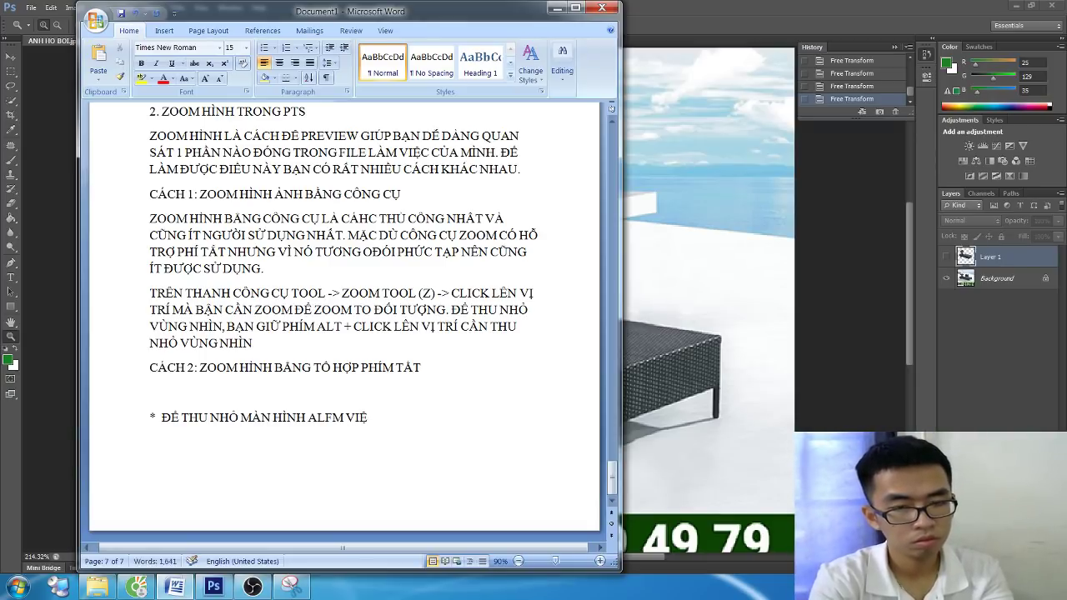
pyautogui.press('BackSpace')
pyautogui.press('BackSpace')
pyautogui.press('BackSpace')
pyautogui.write('VIỆ')
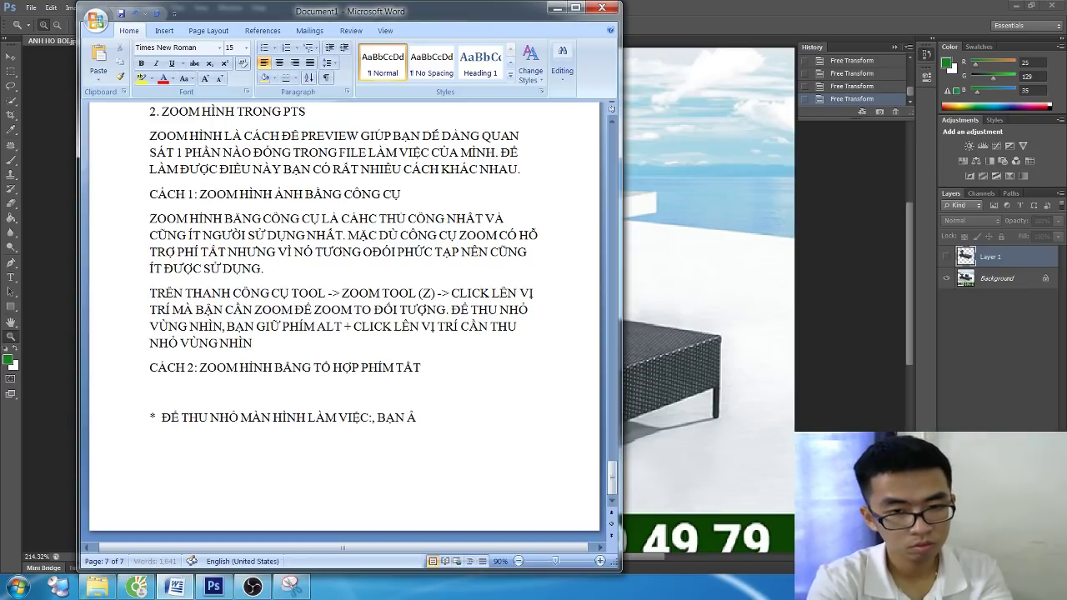
pyautogui.write(' N GIƯ')
pyautogui.write(' TR')
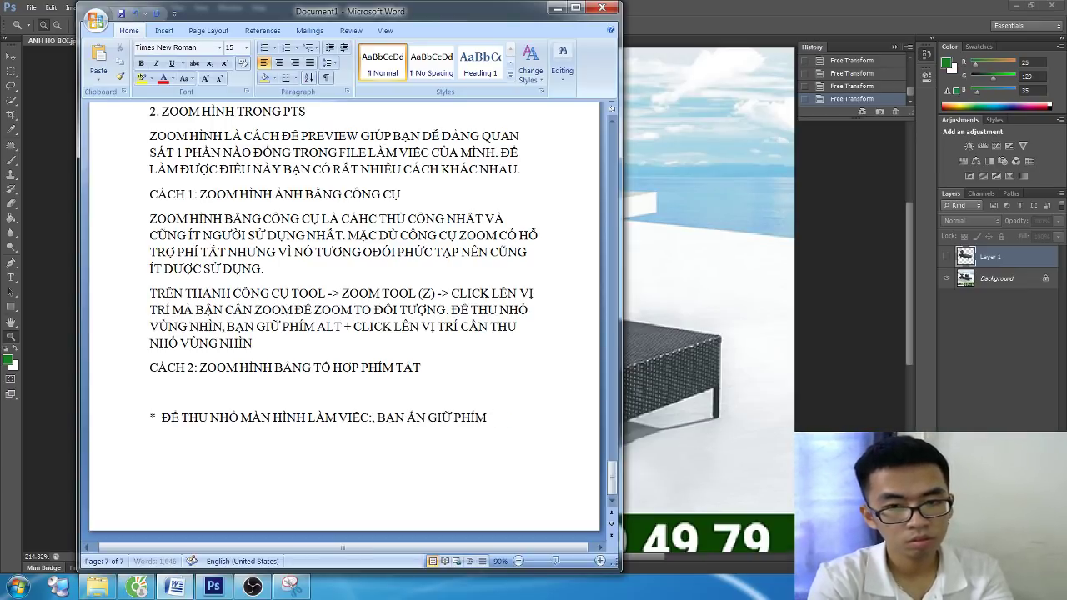
pyautogui.write(' CTRL ')
pyautogui.write('N NHA')
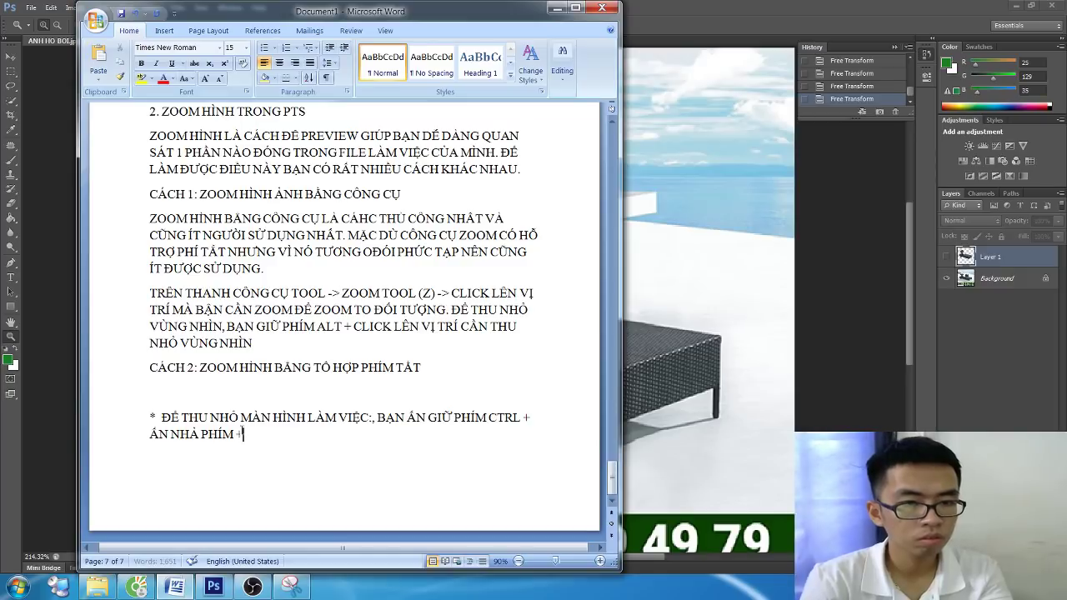
pyautogui.click(235, 440)
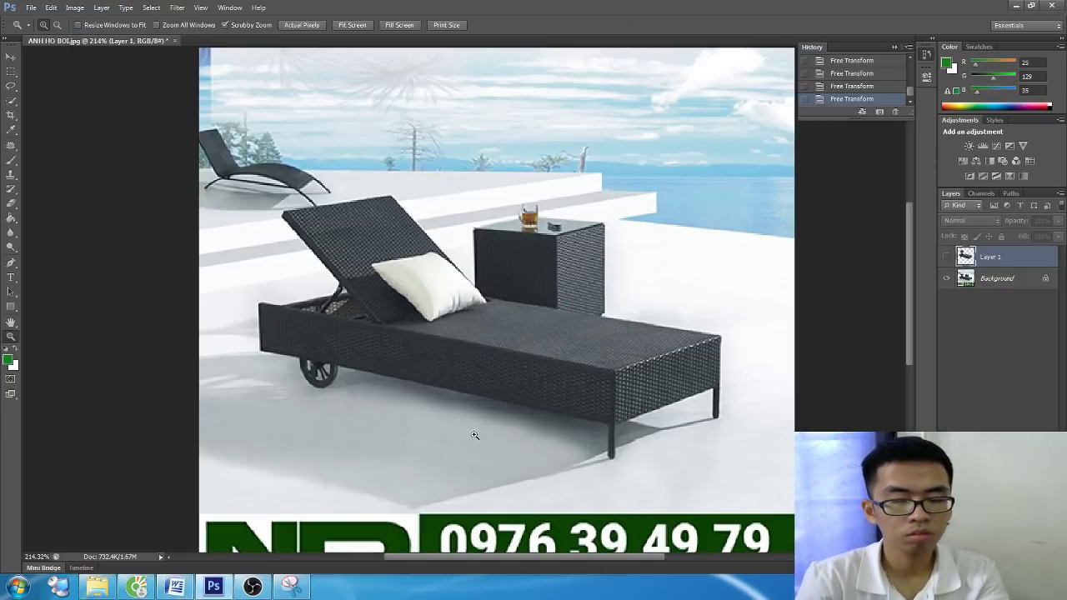
# Demonstrate Ctrl+plus and Ctrl+minus zooming on the chair image, ending around 200%
pyautogui.hotkey('ctrl', '+')
pyautogui.hotkey('ctrl', '+')
pyautogui.hotkey('ctrl', '+')
pyautogui.hotkey('ctrl', '-')
pyautogui.hotkey('ctrl', '-')
pyautogui.hotkey('ctrl', '-')
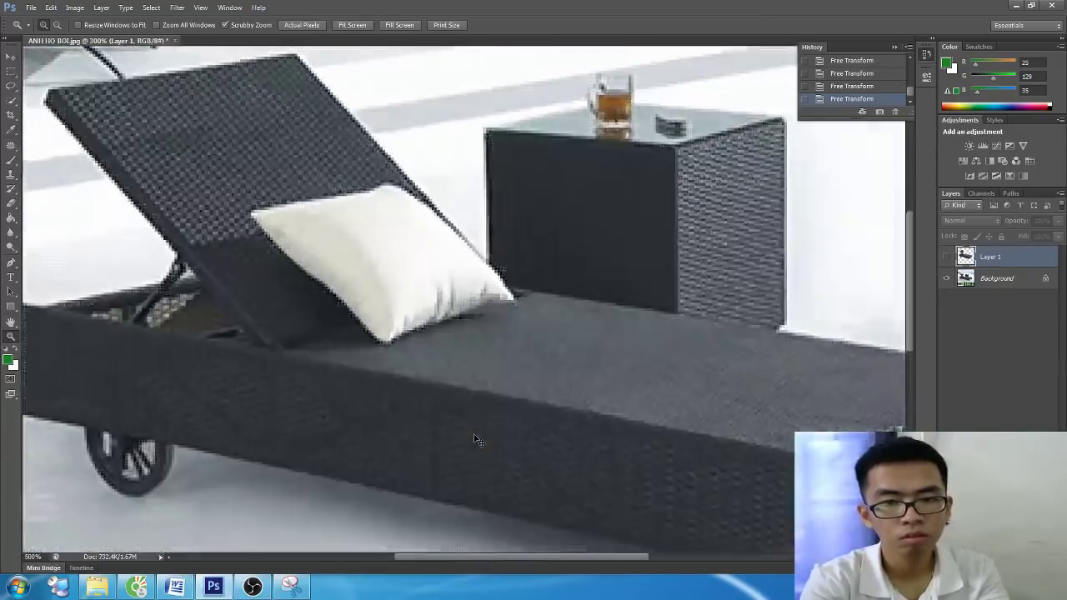
pyautogui.hotkey('ctrl', '-')
pyautogui.hotkey('ctrl', '-')
pyautogui.hotkey('ctrl', '-')
pyautogui.hotkey('ctrl', '-')
pyautogui.hotkey('ctrl', '+')
pyautogui.hotkey('ctrl', '+')
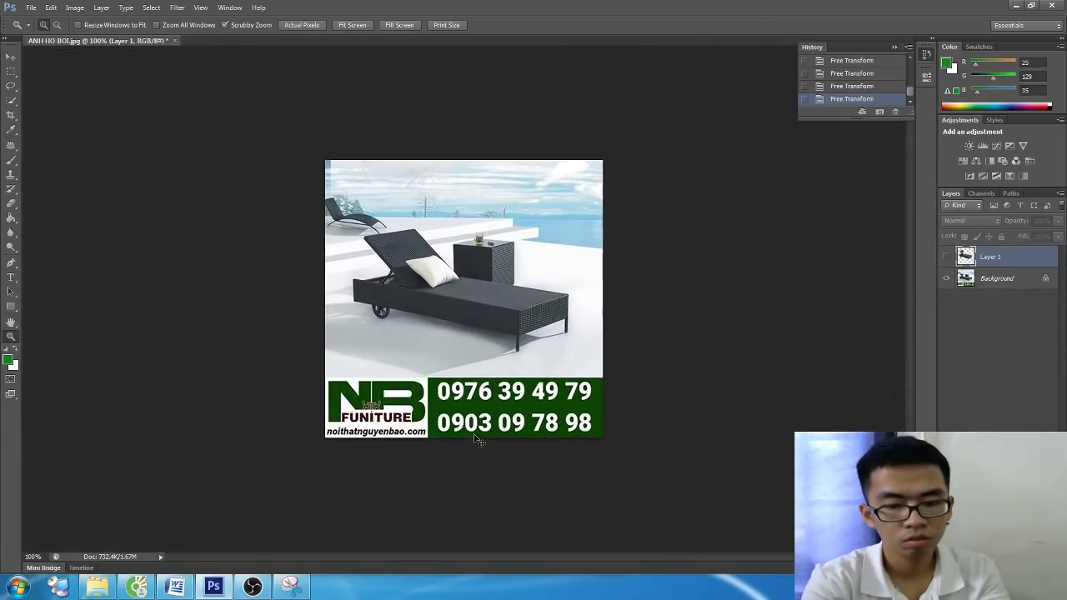
pyautogui.hotkey('ctrl', '+')
pyautogui.hotkey('ctrl', '+')
pyautogui.hotkey('ctrl', '+')
pyautogui.hotkey('ctrl', '+')
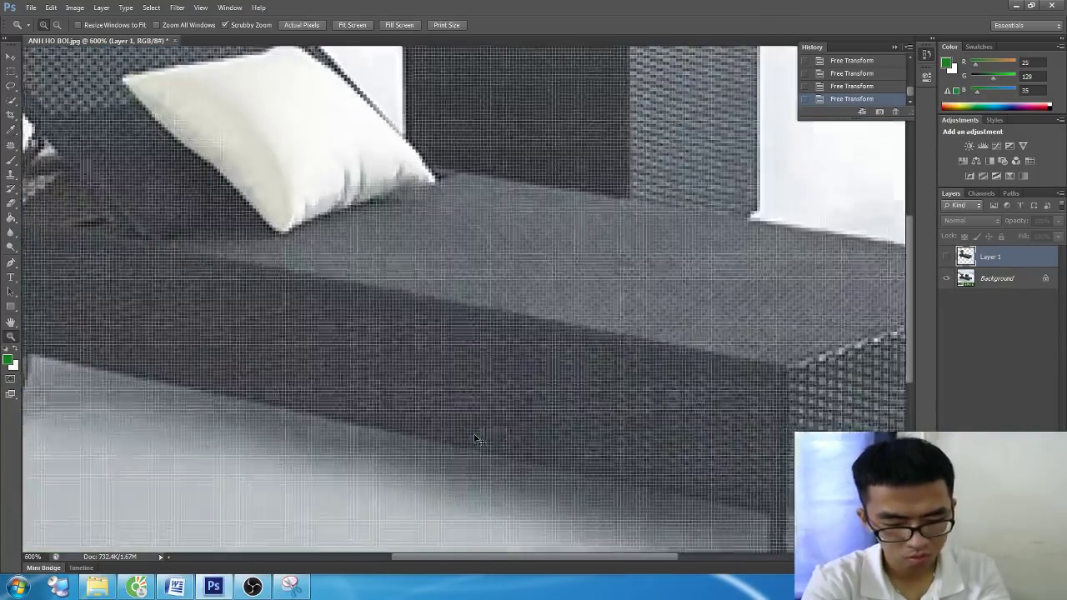
pyautogui.hotkey('ctrl', '-')
pyautogui.hotkey('ctrl', '-')
pyautogui.hotkey('ctrl', '+')
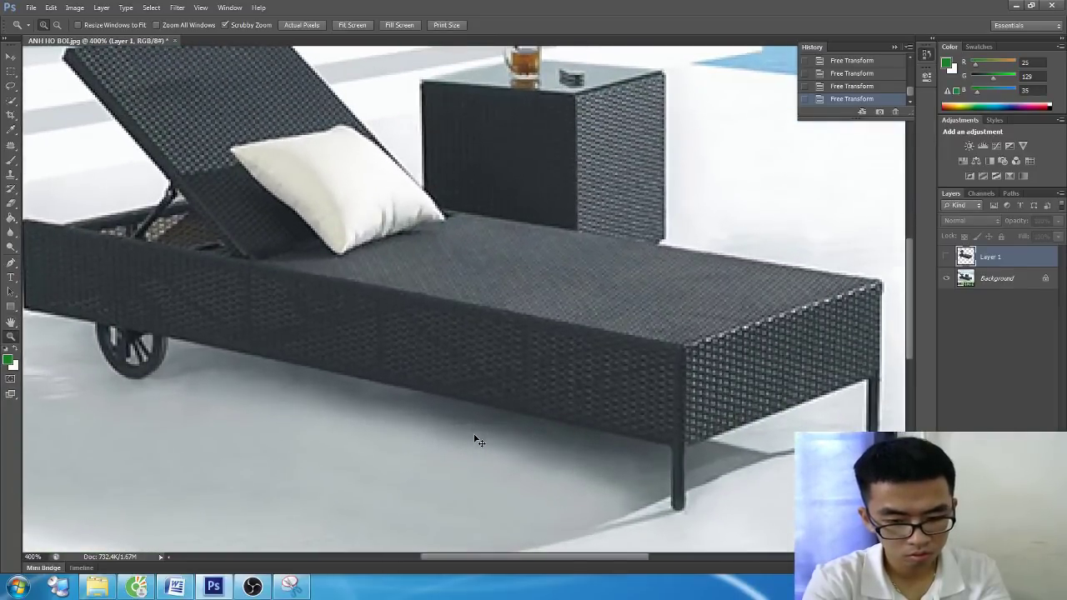
pyautogui.hotkey('ctrl', '-')
pyautogui.hotkey('ctrl', '-')
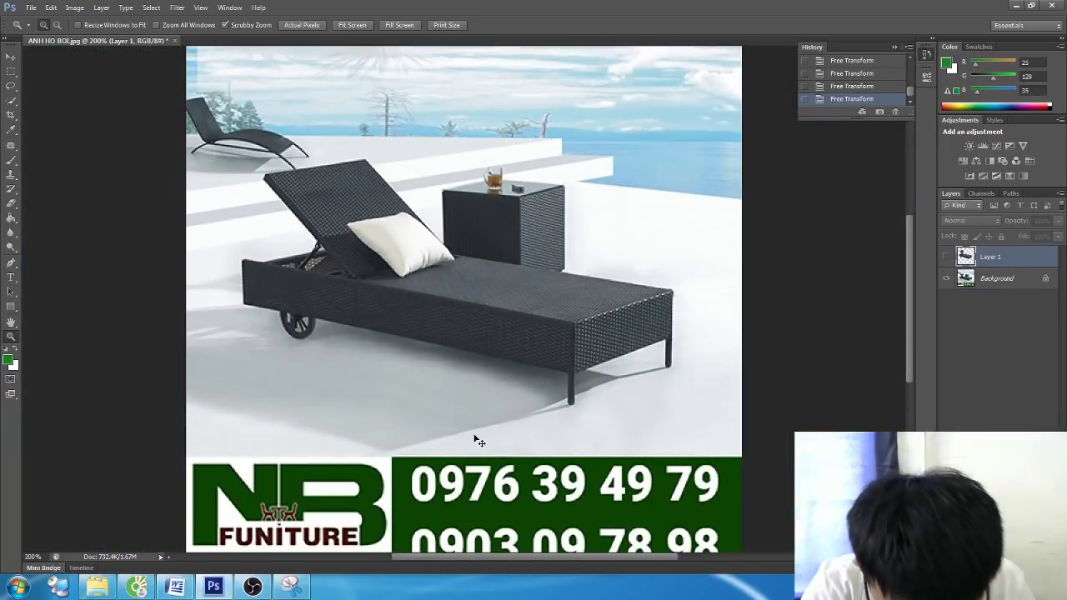
pyautogui.hotkey('ctrl', '+')
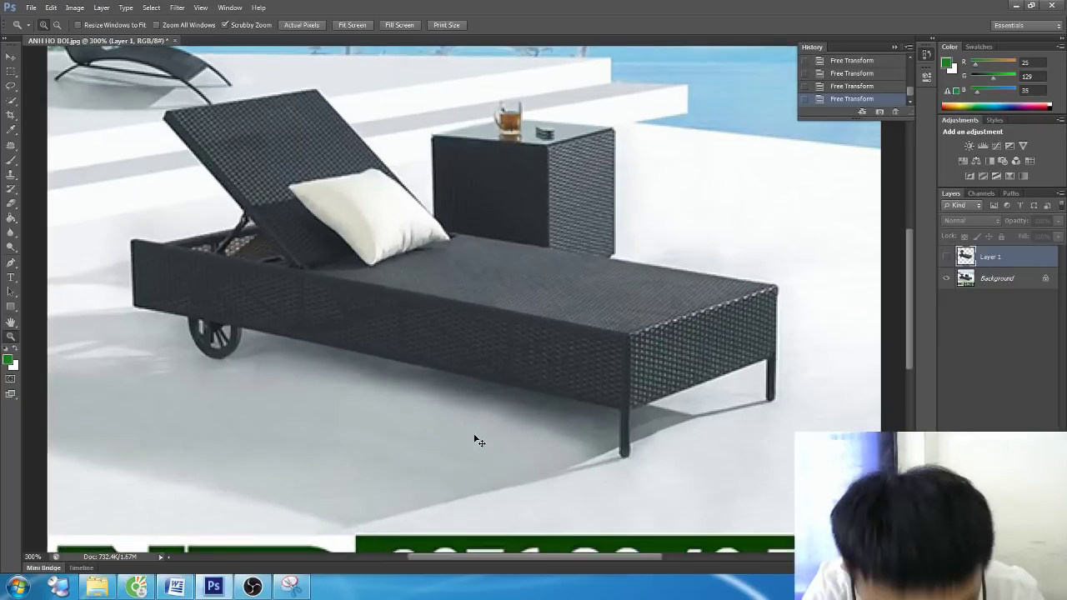
pyautogui.hotkey('ctrl', '+')
pyautogui.hotkey('ctrl', '-')
pyautogui.hotkey('ctrl', '-')
# Correct the shrink-workspace bullet so it says CTRL and '-' instead of '+'
pyautogui.hotkey('alt', 'Tab')
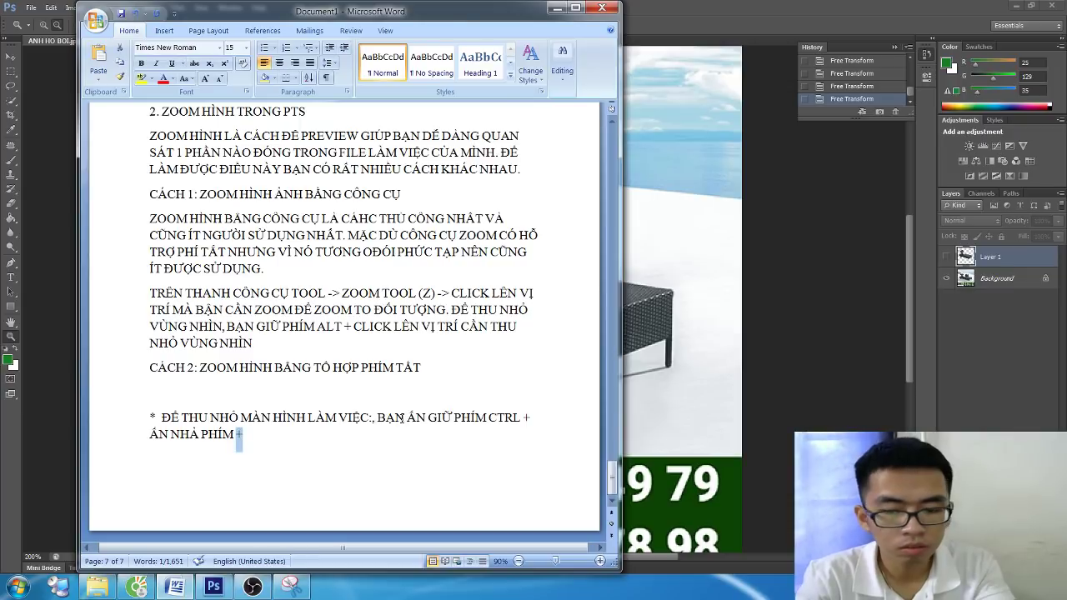
pyautogui.press('BackSpace')
pyautogui.write('-')
pyautogui.moveTo(489, 418); pyautogui.dragTo(530, 421)
pyautogui.click(532, 420)
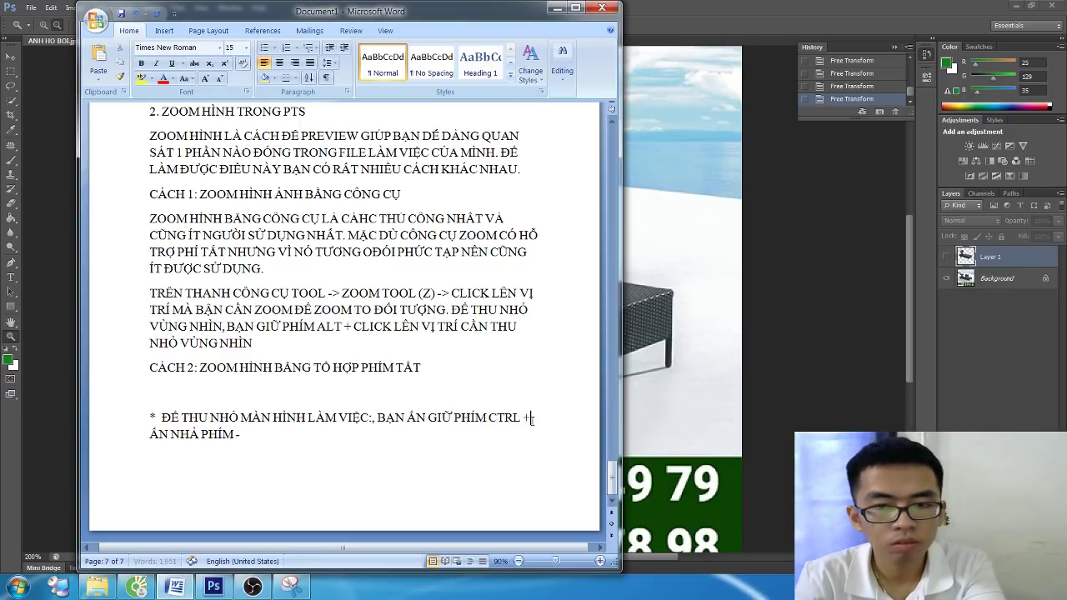
pyautogui.write('-')
# Zoom in on the chair seat, then Alt-click twice to shrink it to a small thumbnail
pyautogui.hotkey('alt', 'Tab')
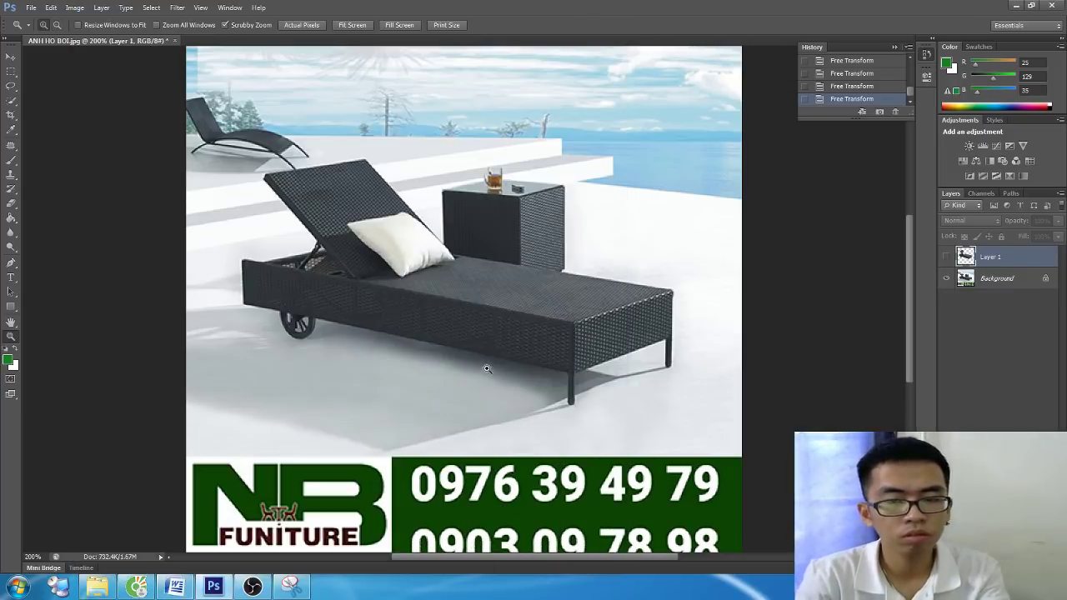
pyautogui.click(518, 310)
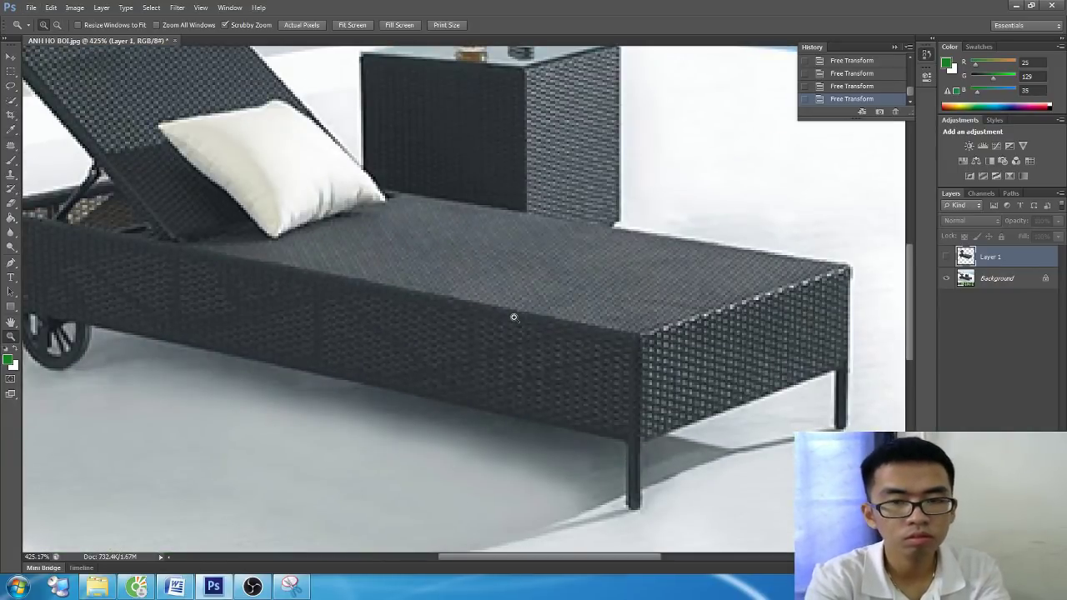
pyautogui.keyDown('alt'); pyautogui.click(514, 316); pyautogui.keyUp('alt')
pyautogui.keyDown('alt'); pyautogui.click(513, 317); pyautogui.keyUp('alt')
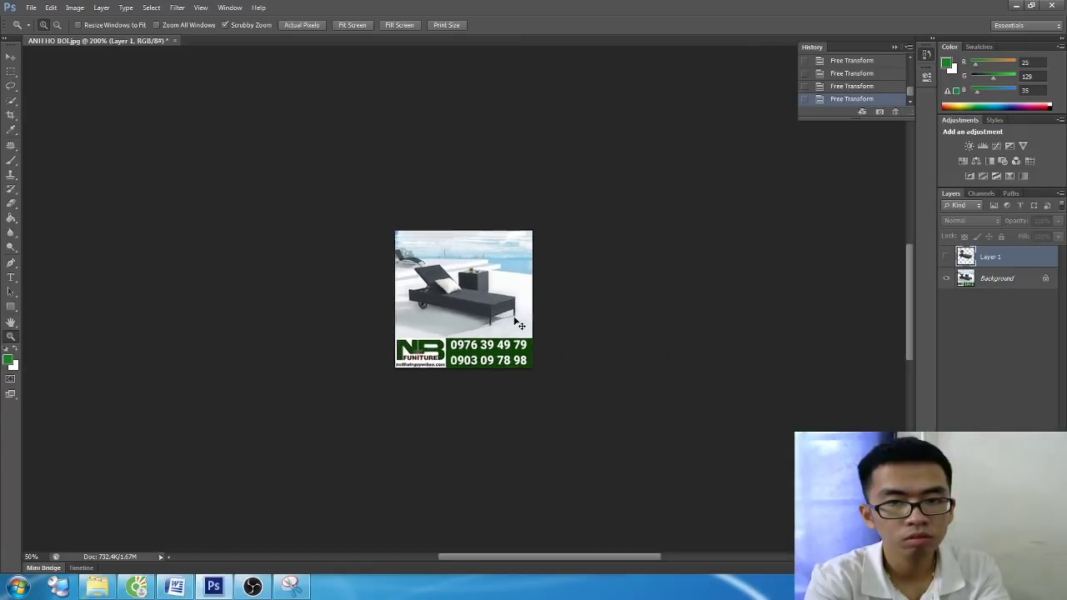
# Add a bullet 'ĐỂ PHÓNG TO MÀN HÌNH LÀM VIỆC: BẠN ẤN GIỮ PHÍM CTRL' for enlarging the view
pyautogui.hotkey('alt', 'Tab')
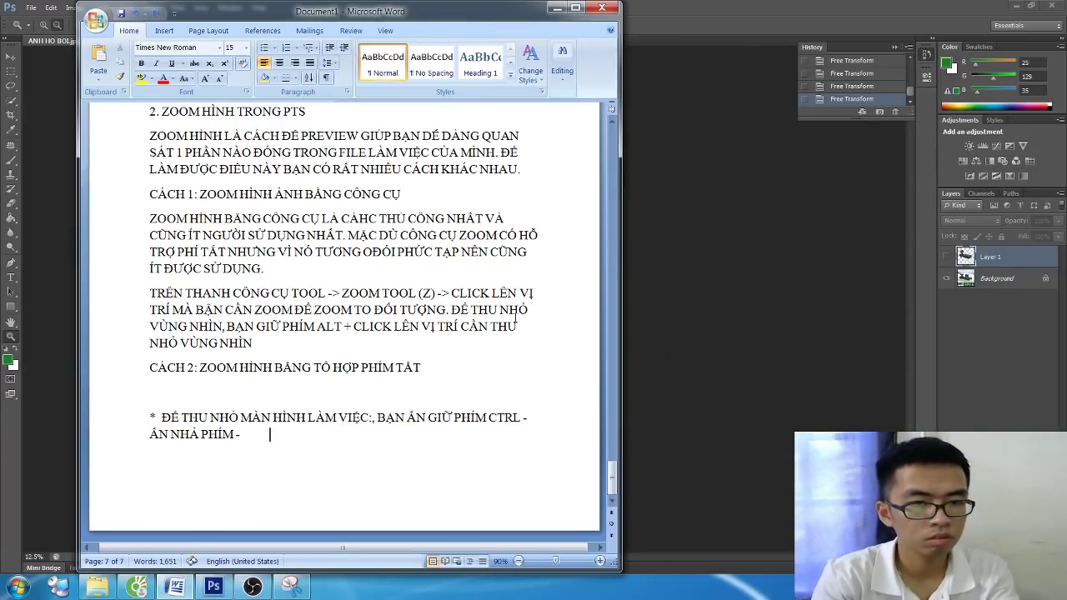
pyautogui.press('Down')
pyautogui.press('Return')
pyautogui.write('* DĐỂ')
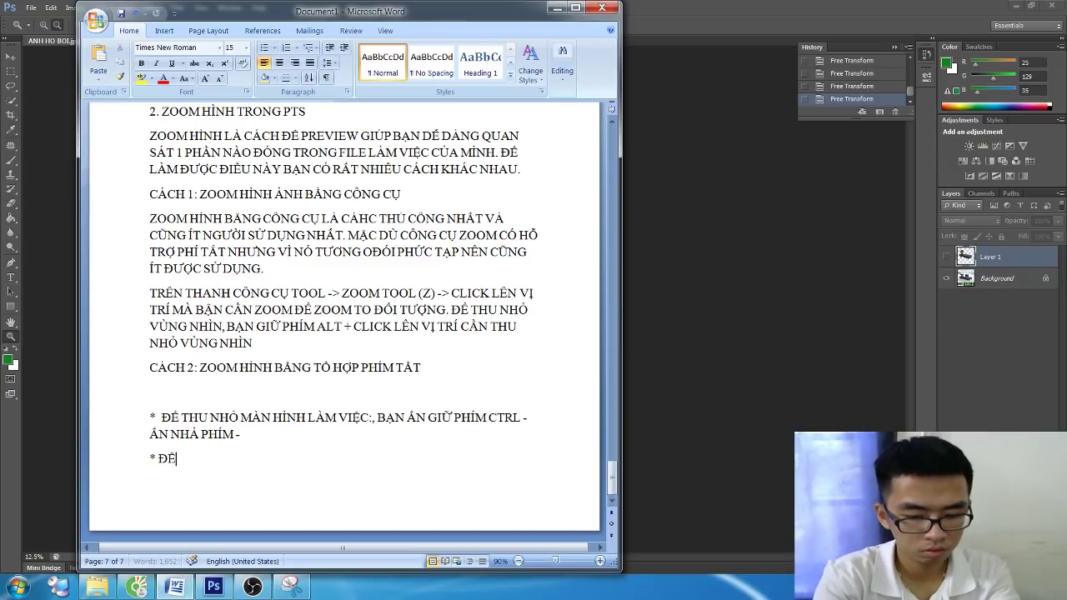
pyautogui.write(' PHÒNG TO MÀN')
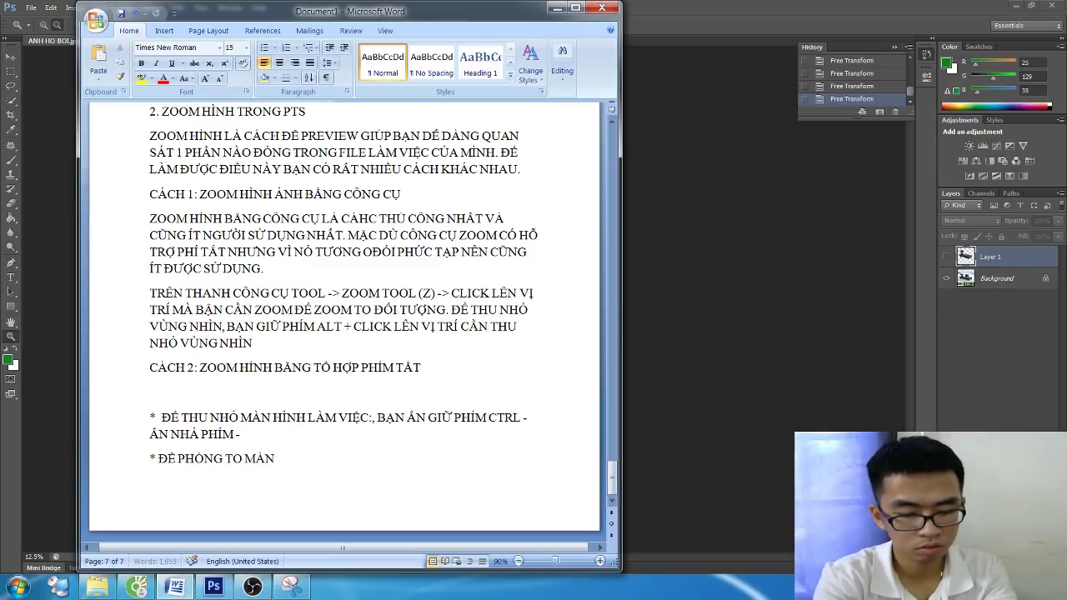
pyautogui.write(' HÌNH LÀM VIỆC:')
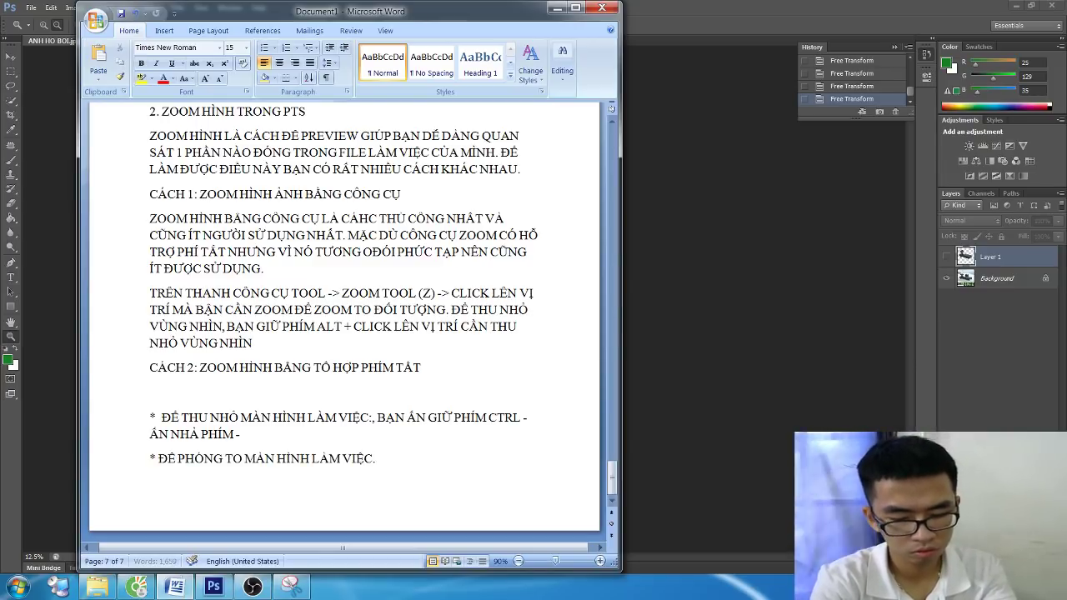
pyautogui.write(' BJAN A')
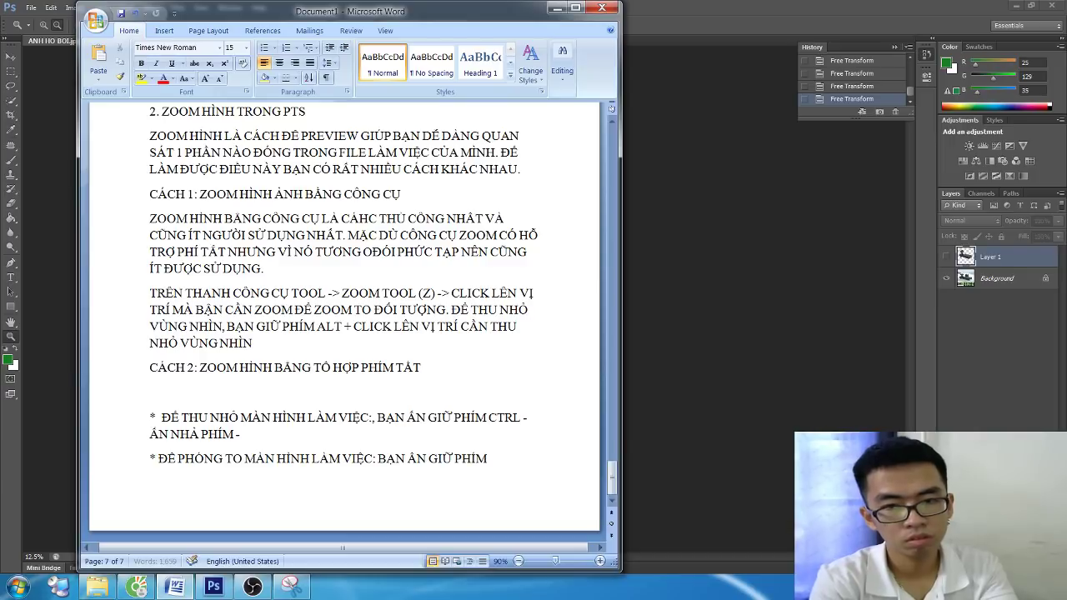
pyautogui.press('BackSpace')
pyautogui.press('BackSpace')
pyautogui.write('CTRL -')
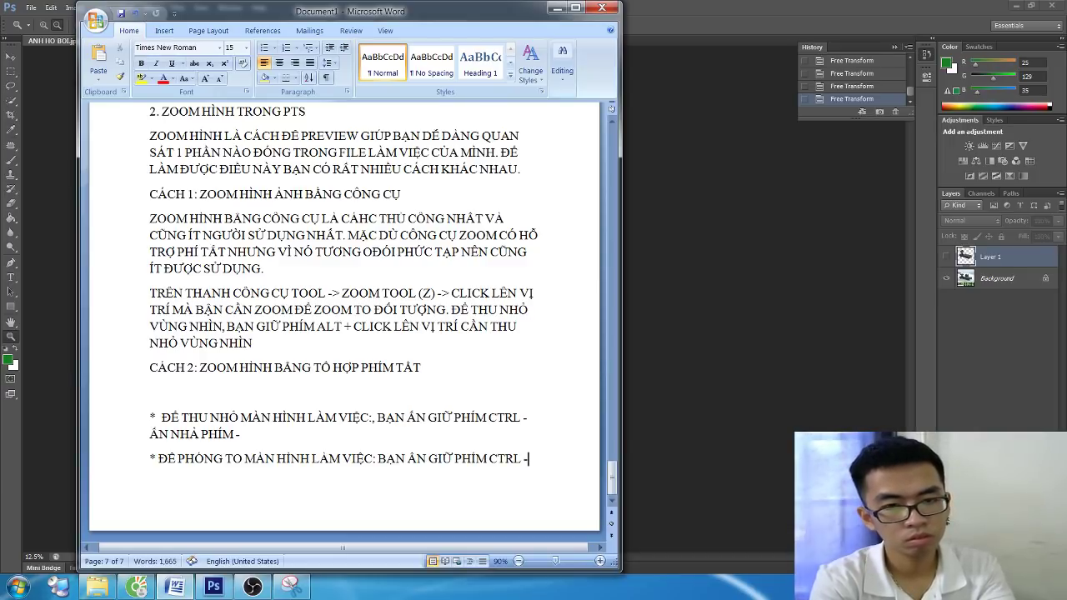
pyautogui.write('Â')
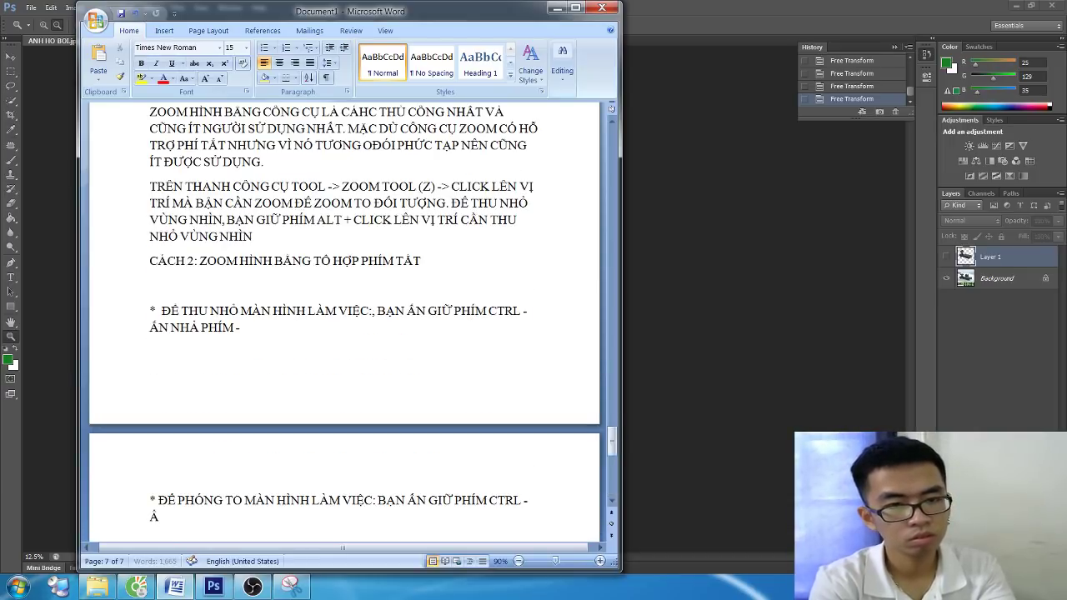
pyautogui.write('NH')
pyautogui.press('BackSpace')
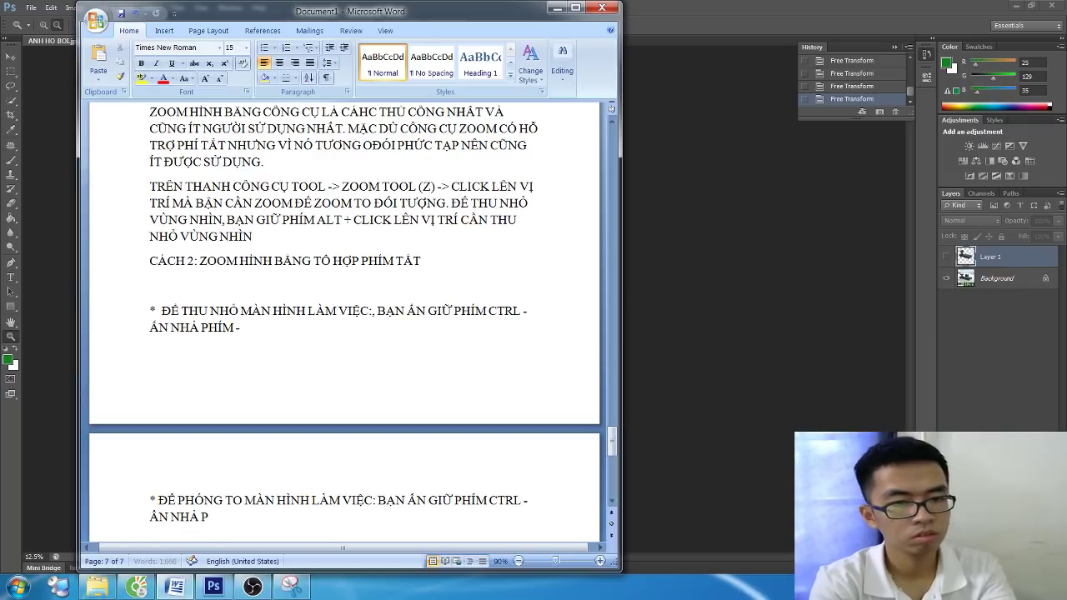
# Zoom the lounger in to 1200% using Ctrl+plus and the Zoom tool
pyautogui.hotkey('alt', 'Tab')
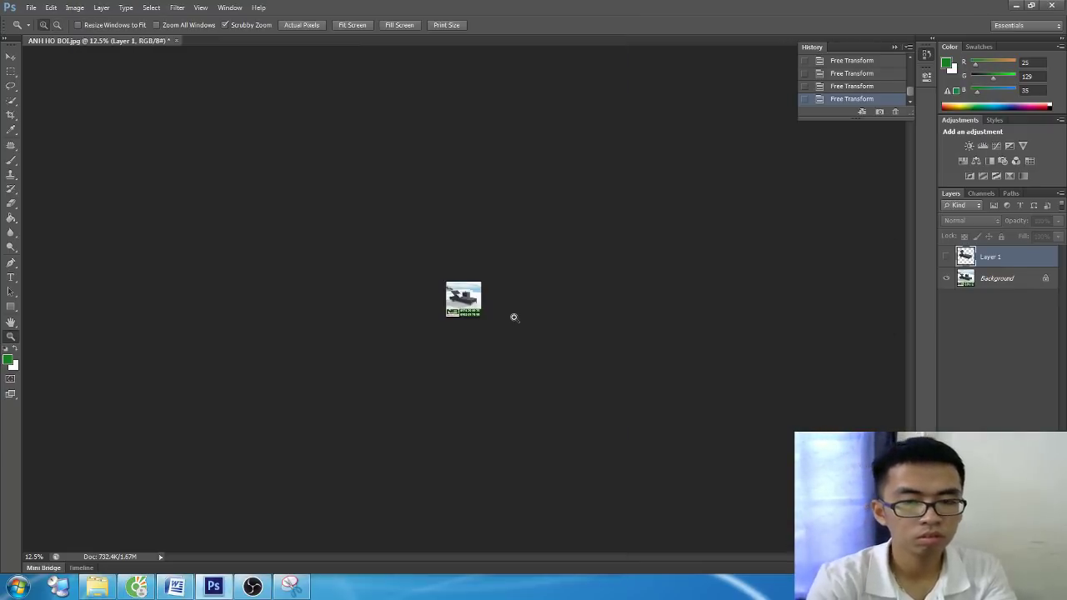
pyautogui.hotkey('ctrl', '+')
pyautogui.click(514, 322)
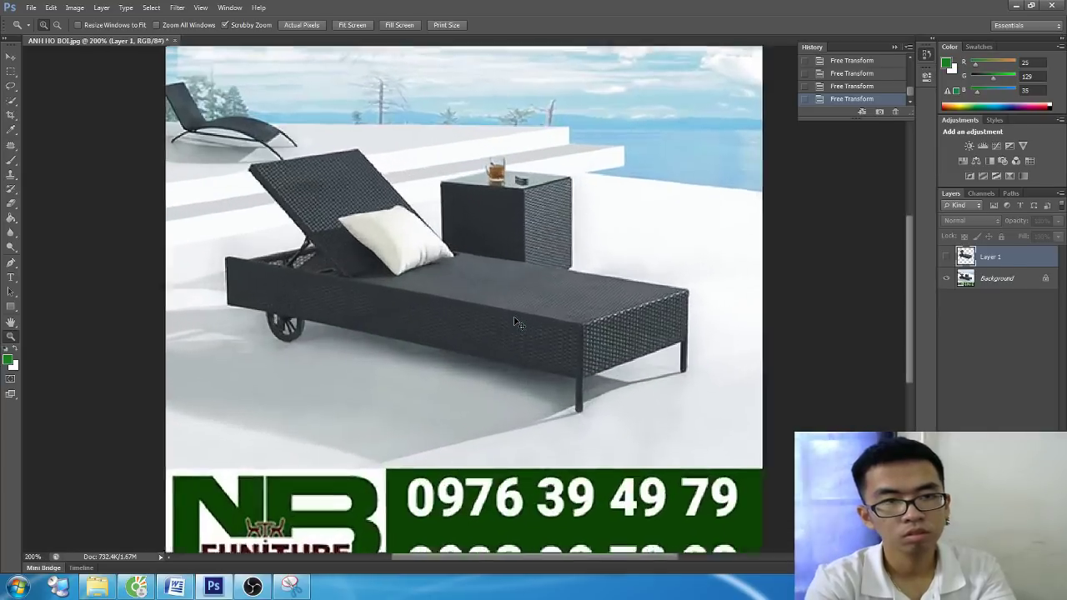
pyautogui.moveTo(515, 323); pyautogui.dragTo(514, 323)
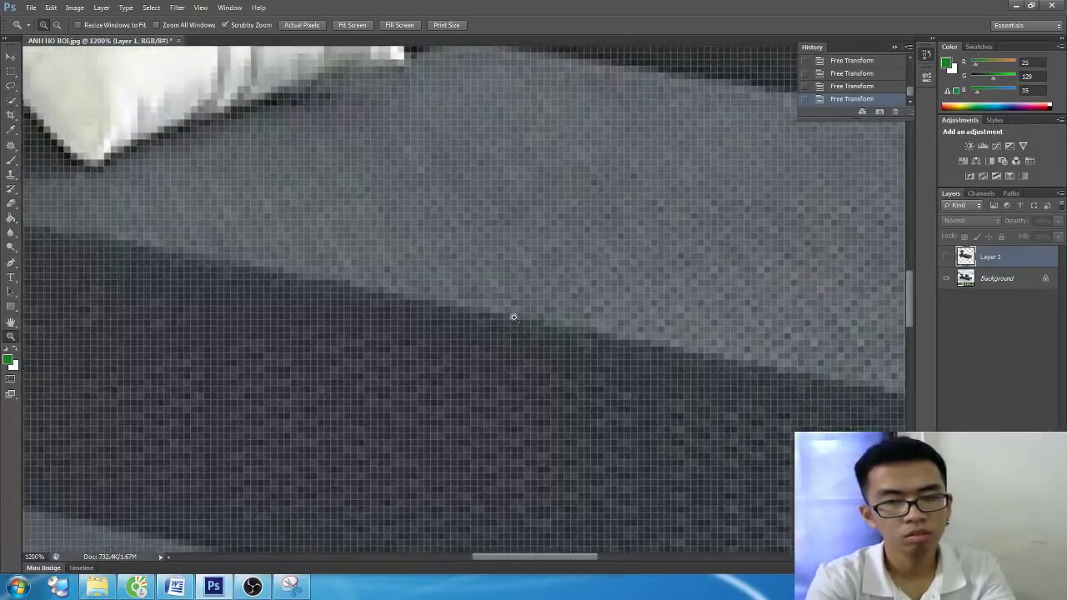
pyautogui.hotkey('alt', 'Tab')
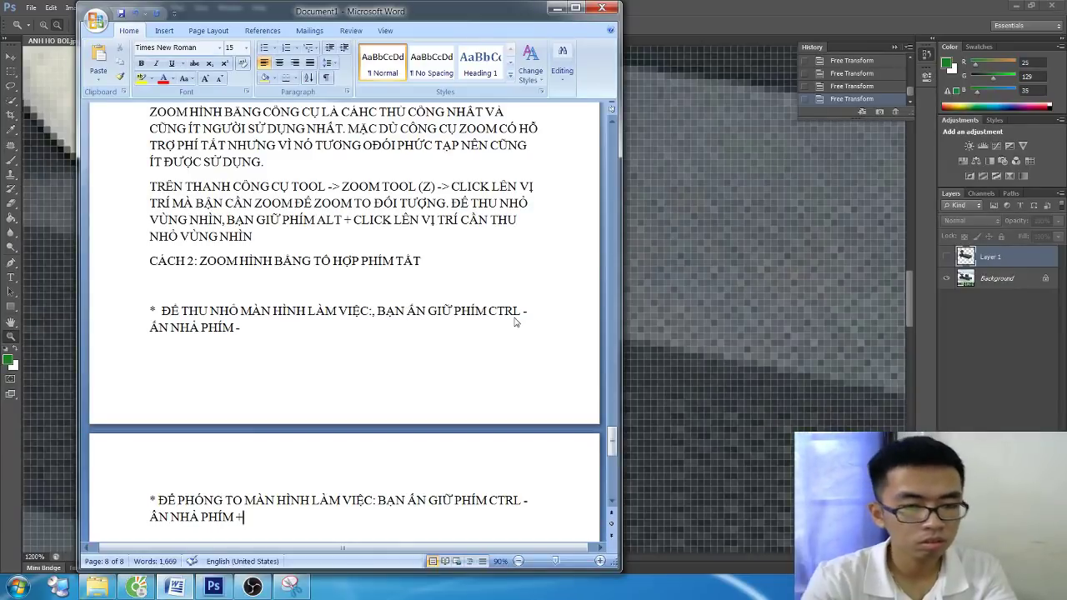
# Start a new bullet in the notes for the default-size shortcut
pyautogui.scroll(-5, 500, 316)
pyautogui.press('Return')
pyautogui.write('* Đ')
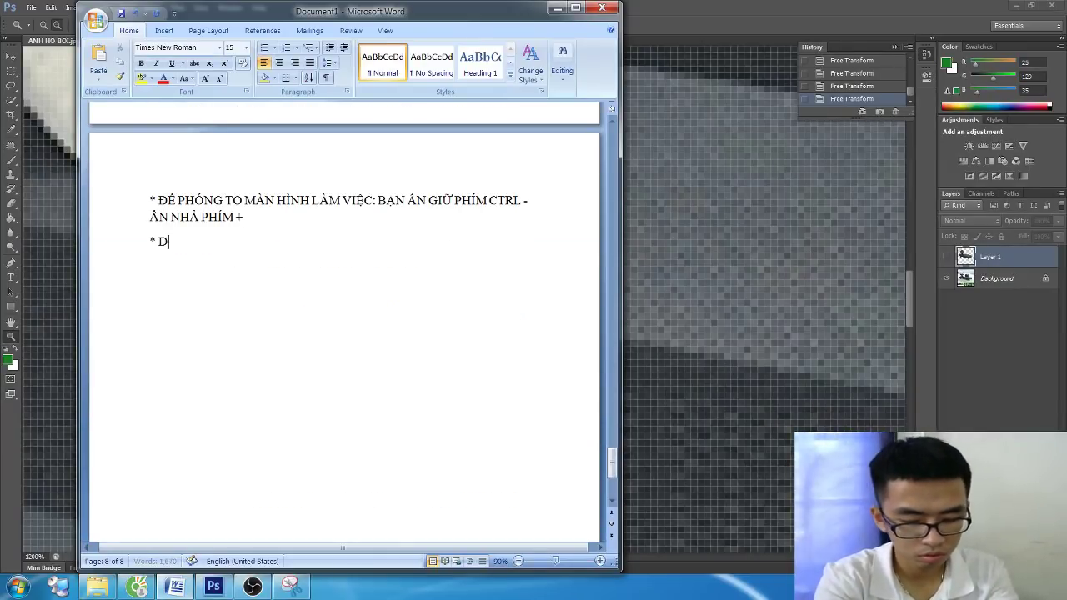
pyautogui.write('ƯA VÙNG LÀM VIỆC VỀ KÍCH THU')
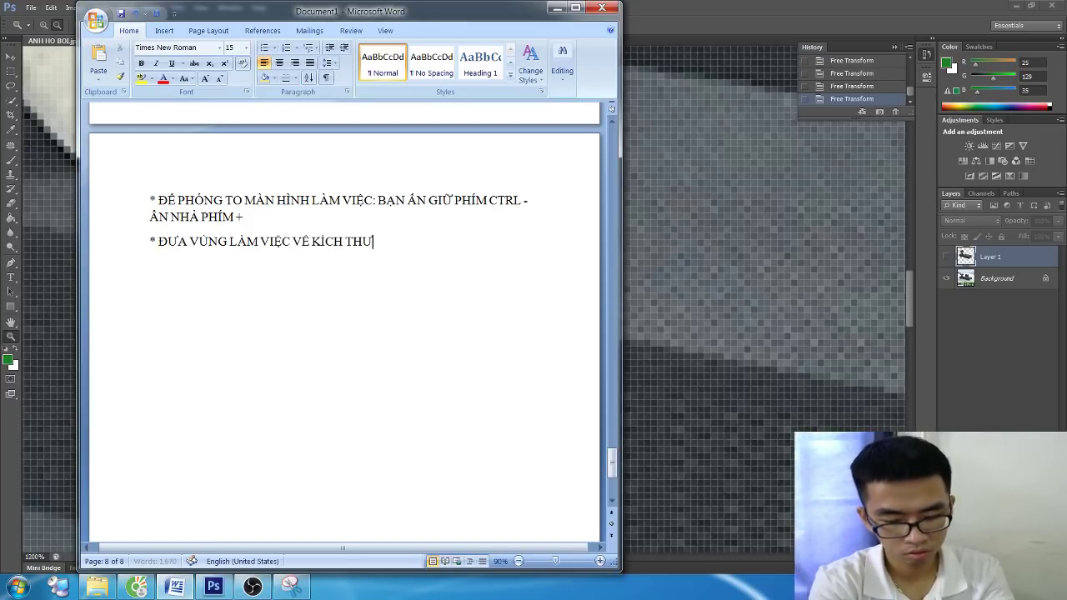
pyautogui.write('NH')
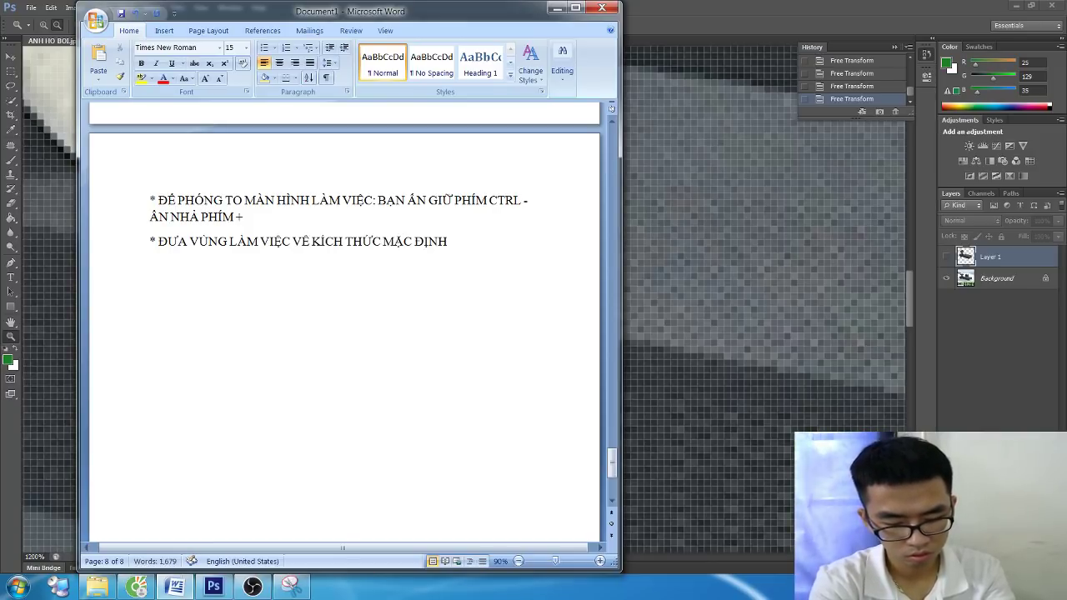
# Demonstrate Ctrl+1 resetting the image to 100% after zooming in on the lounger
pyautogui.hotkey('alt', 'Tab')
pyautogui.hotkey('ctrl', '1')
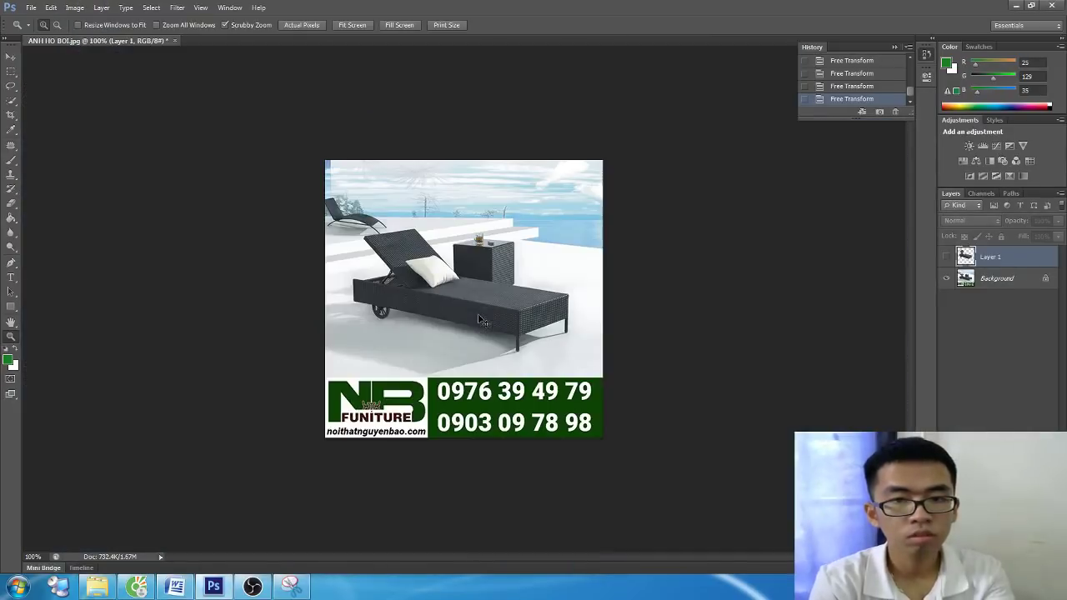
pyautogui.moveTo(478, 314); pyautogui.dragTo(479, 320)
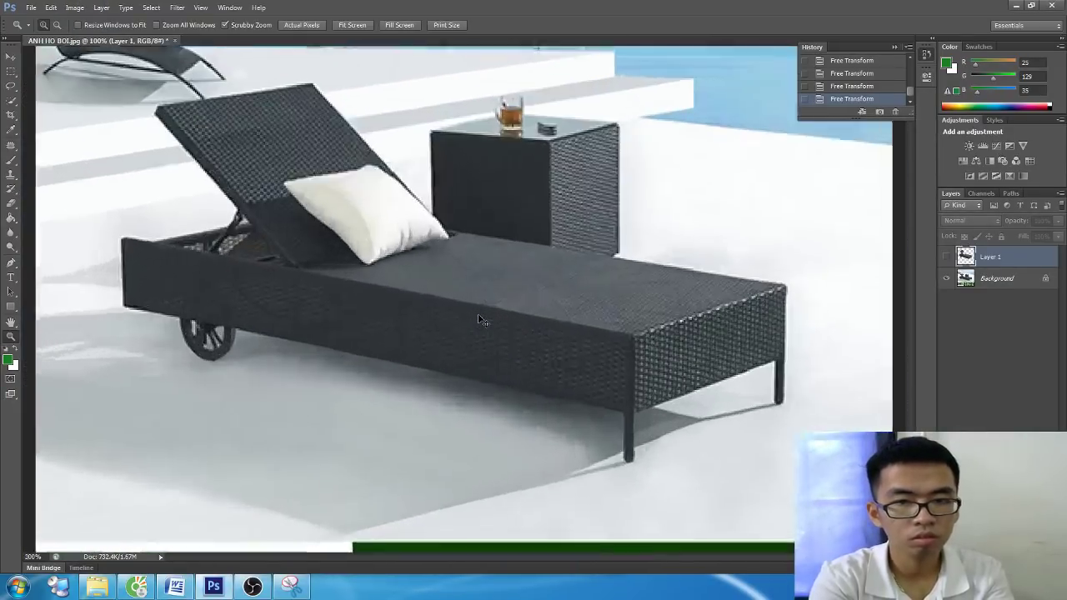
pyautogui.hotkey('ctrl', '1')
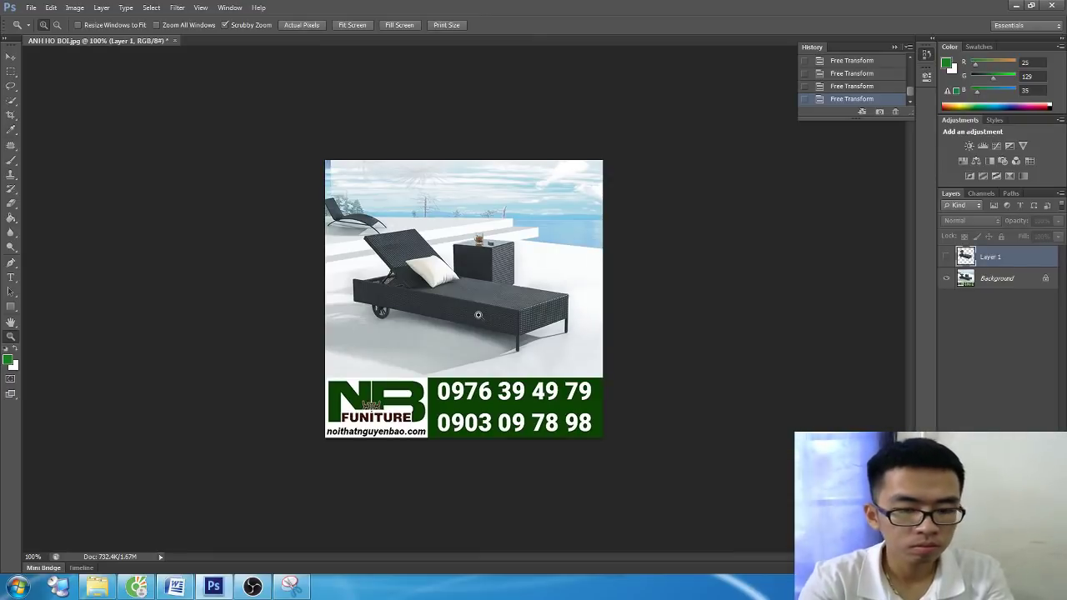
pyautogui.moveTo(477, 315); pyautogui.dragTo(478, 314)
pyautogui.hotkey('alt', 'Tab')
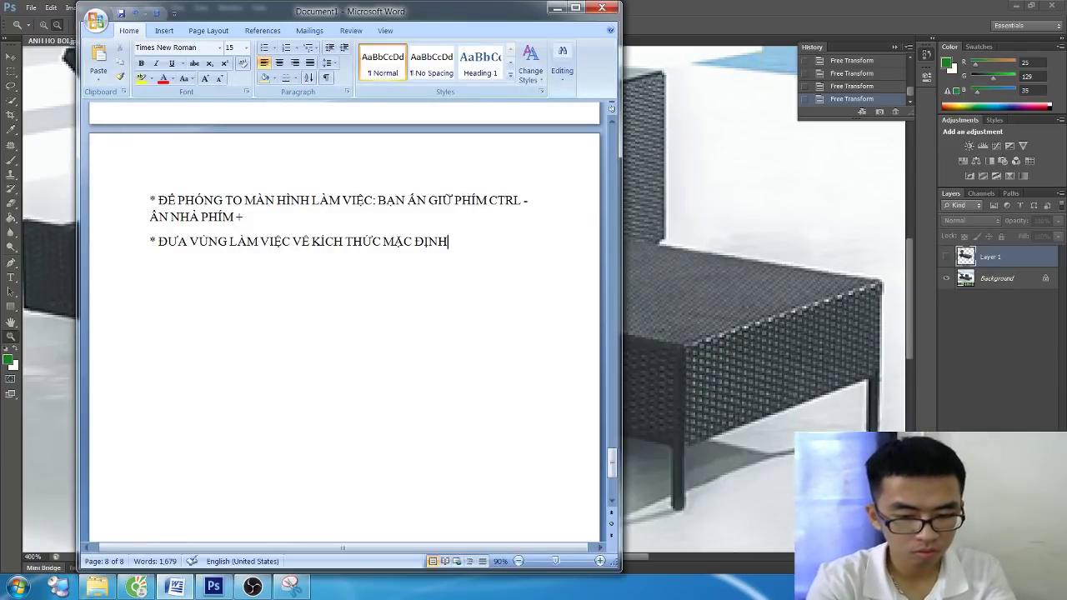
# Write the bullet that CTRL + 1 restores the default size, showing the 100% view again
pyautogui.write(': BJ')
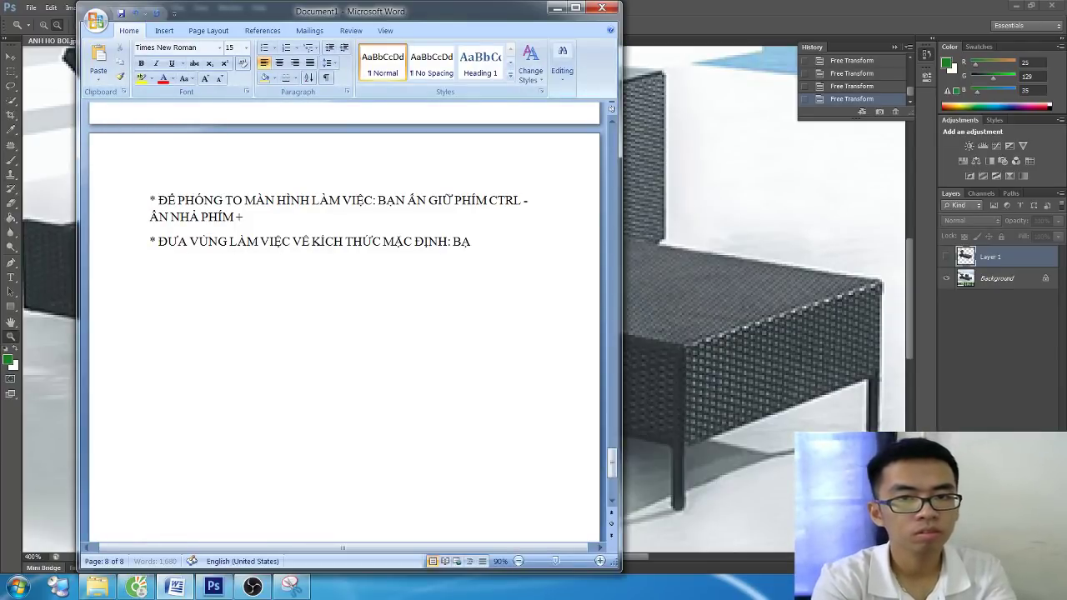
pyautogui.write('N A')
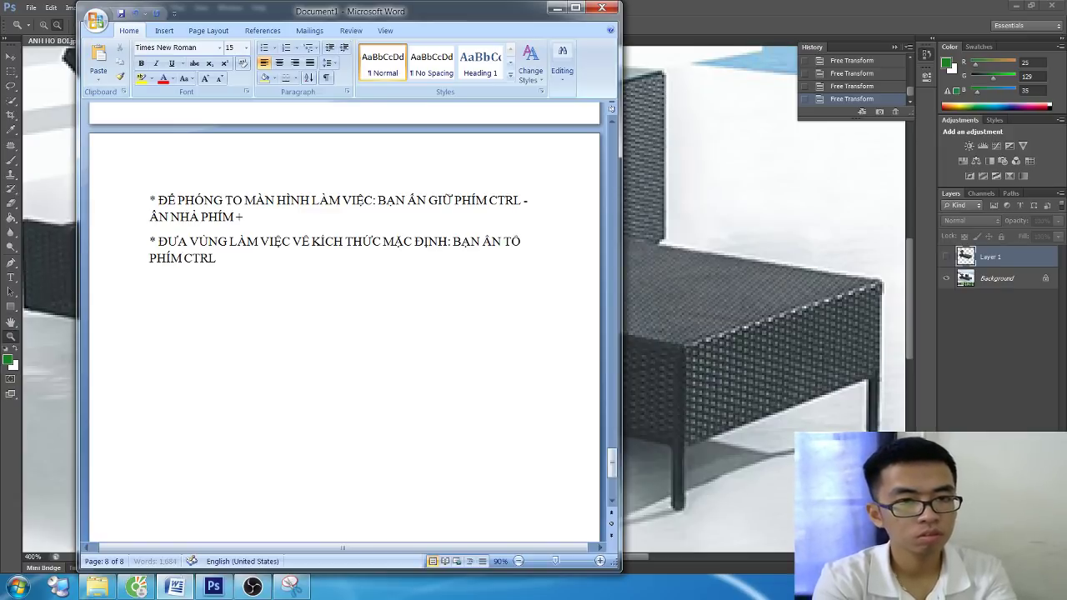
pyautogui.hotkey('alt', 'Tab')
pyautogui.hotkey('ctrl', '1')
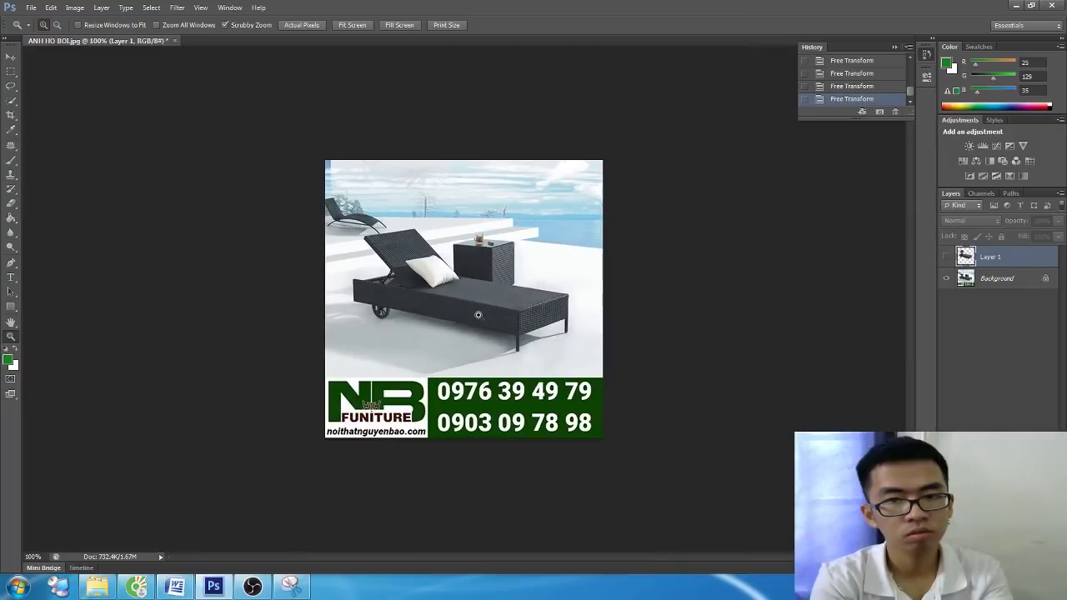
pyautogui.hotkey('alt', 'Tab')
# Add the CTRL + 0 fit-to-screen bullet and append 'TRÊN BÀN PHÍM' to the CTRL + 1 line
pyautogui.write('*')
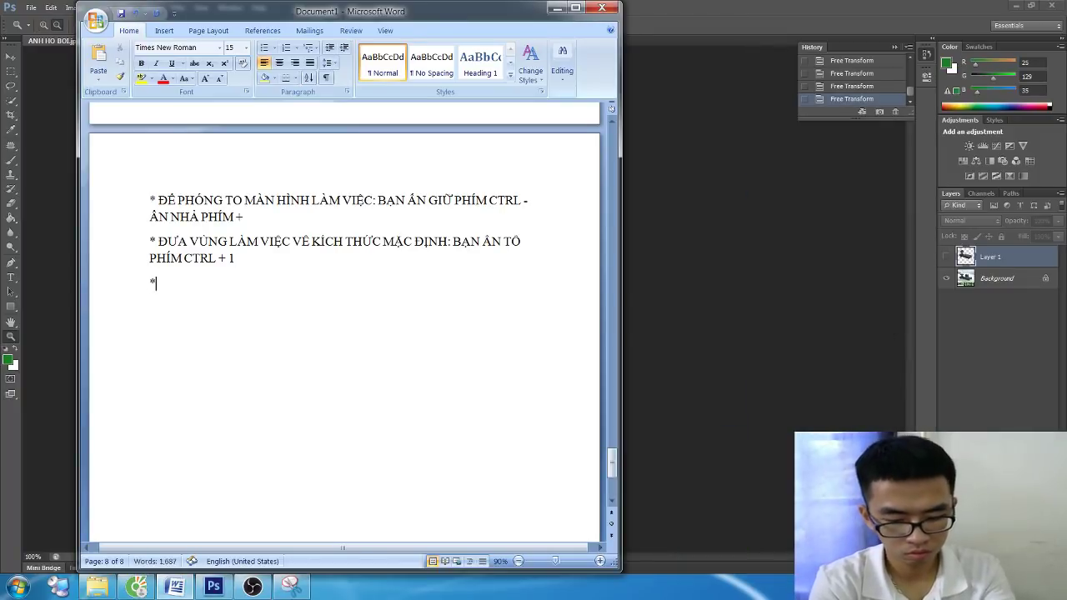
pyautogui.write(' ĐỂ ĐƯA VÙN')
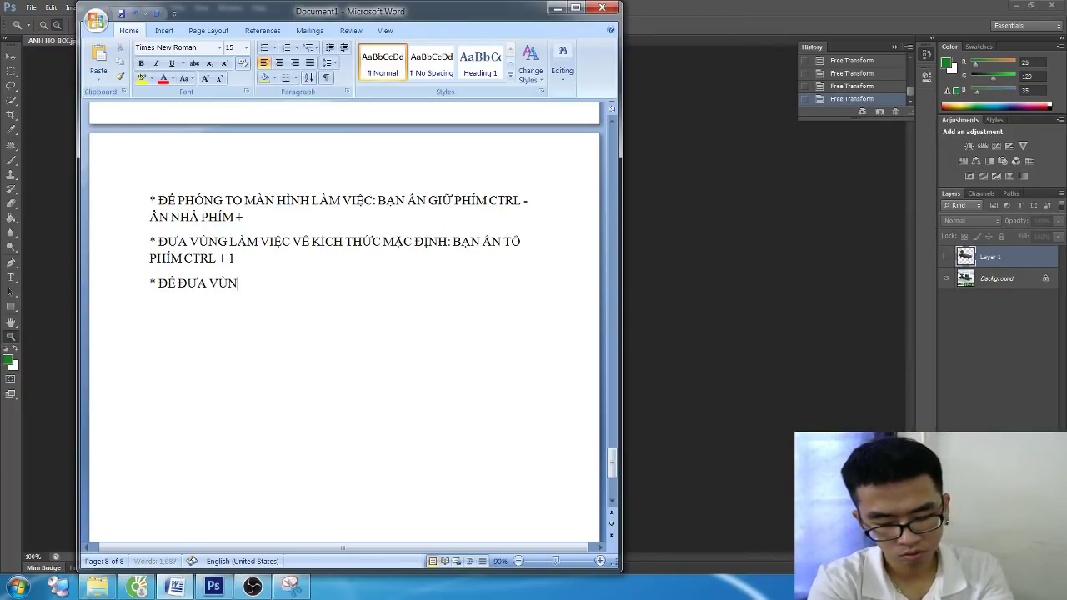
pyautogui.write('G LÀM VIỆC VỀ KÍ')
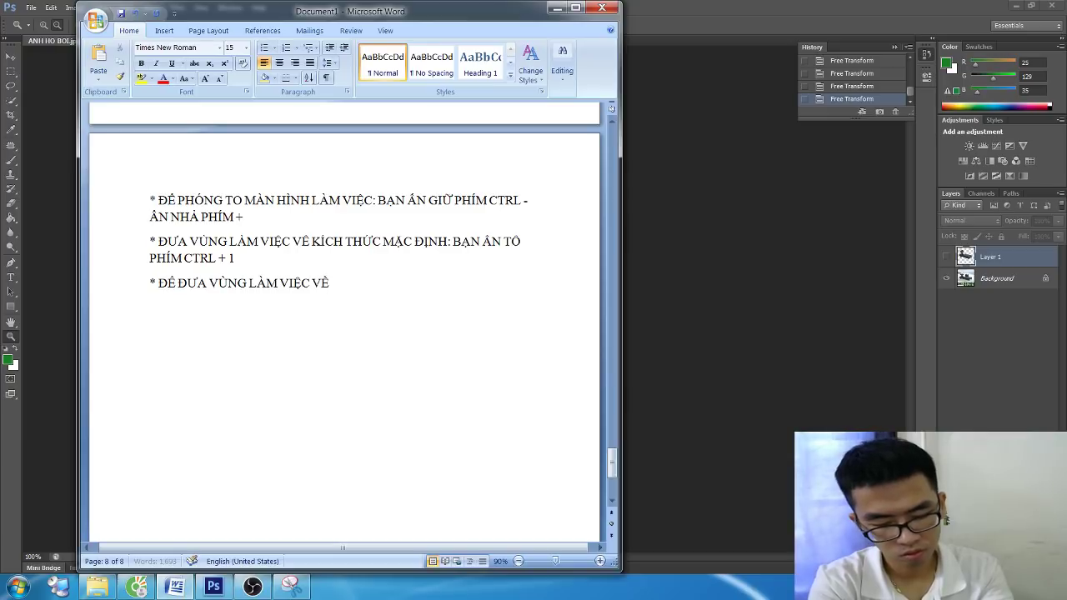
pyautogui.write('CH THƯỚC')
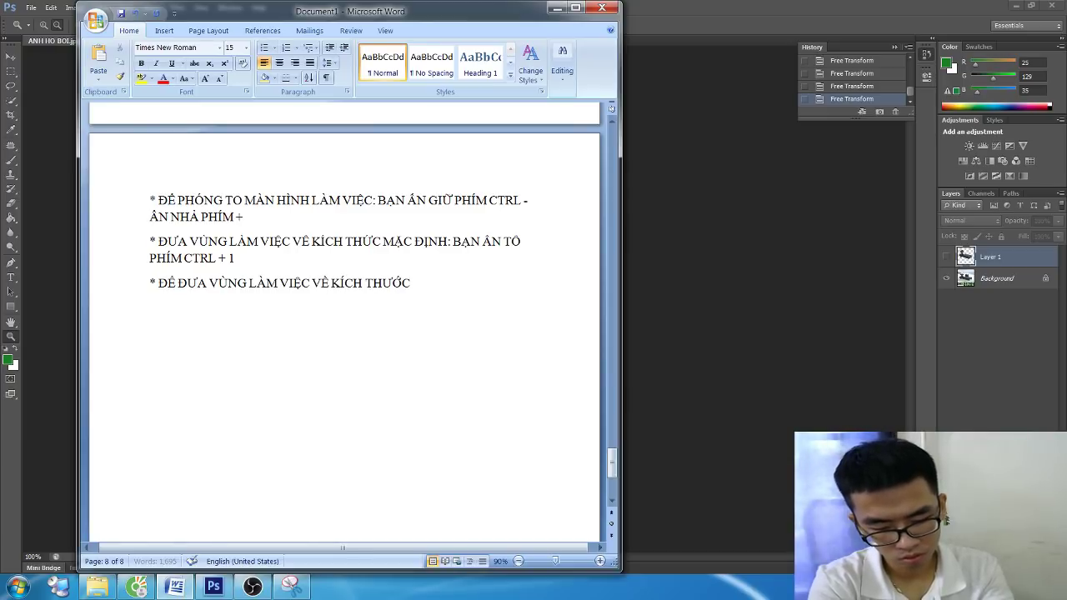
pyautogui.write(' BẰNG VỚI K')
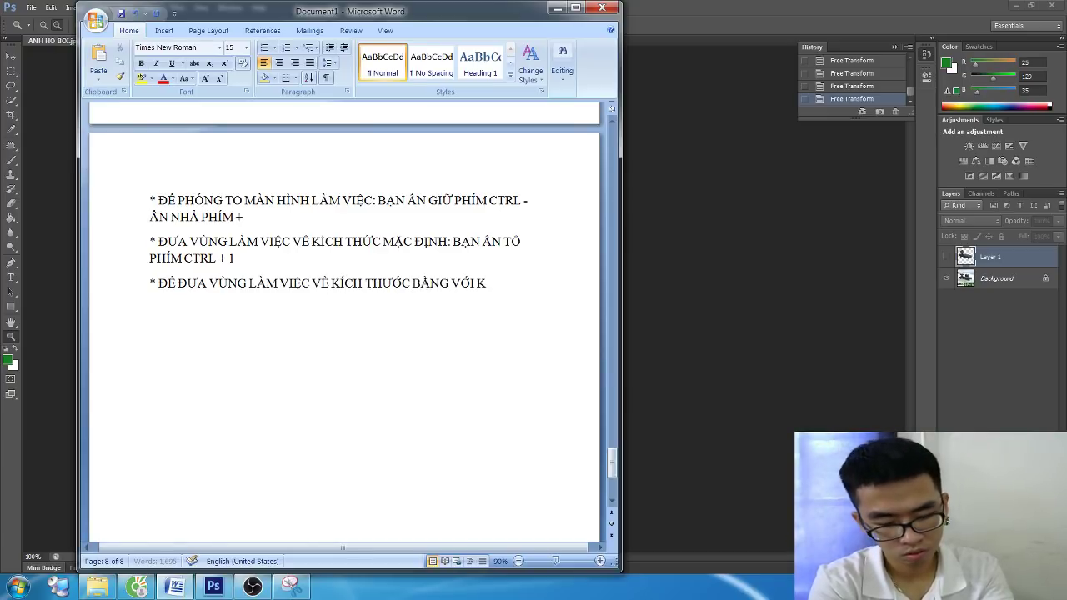
pyautogui.write('ÍCH THƯỚC MÀN HÌNH M')
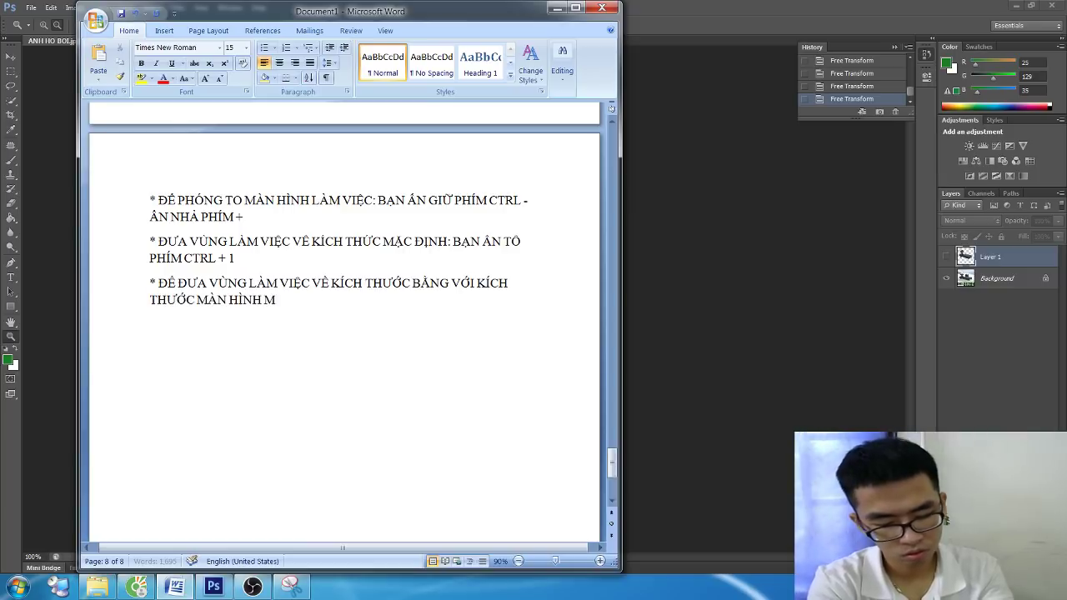
pyautogui.write('ÁY TÍNH, ẤN TỔ HỢP PHÍM CTRL +')
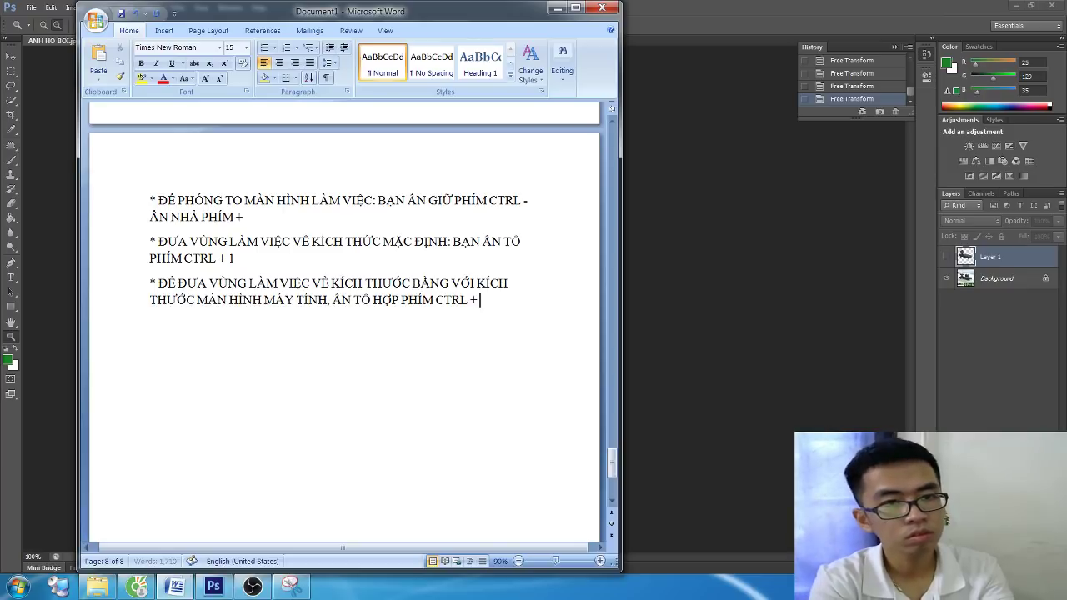
pyautogui.write(' 0 TRÊN')
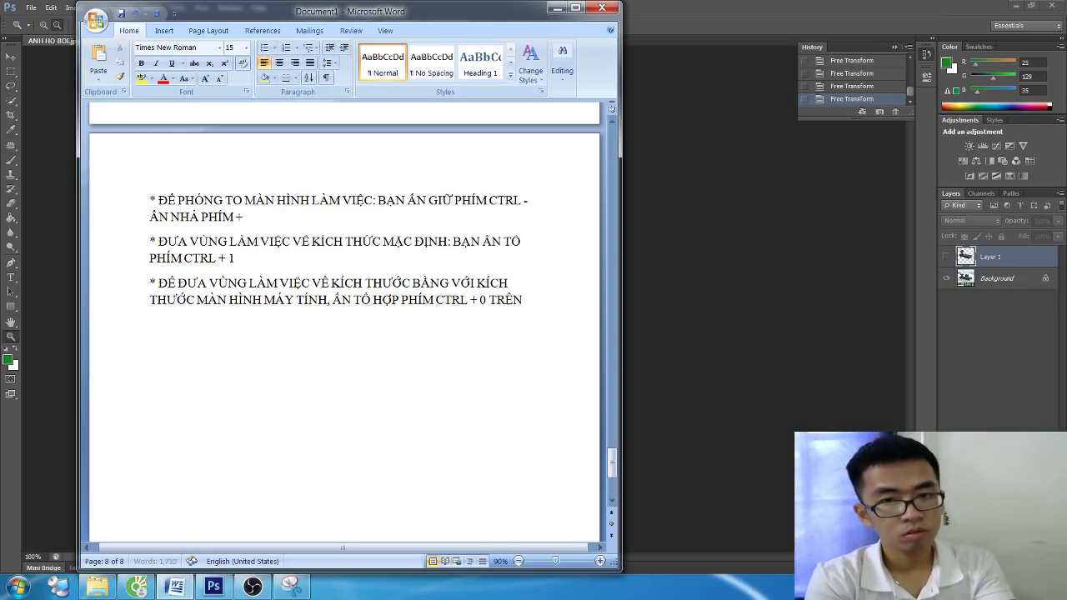
pyautogui.write(' BÀN PHÍM')
pyautogui.click(235, 259)
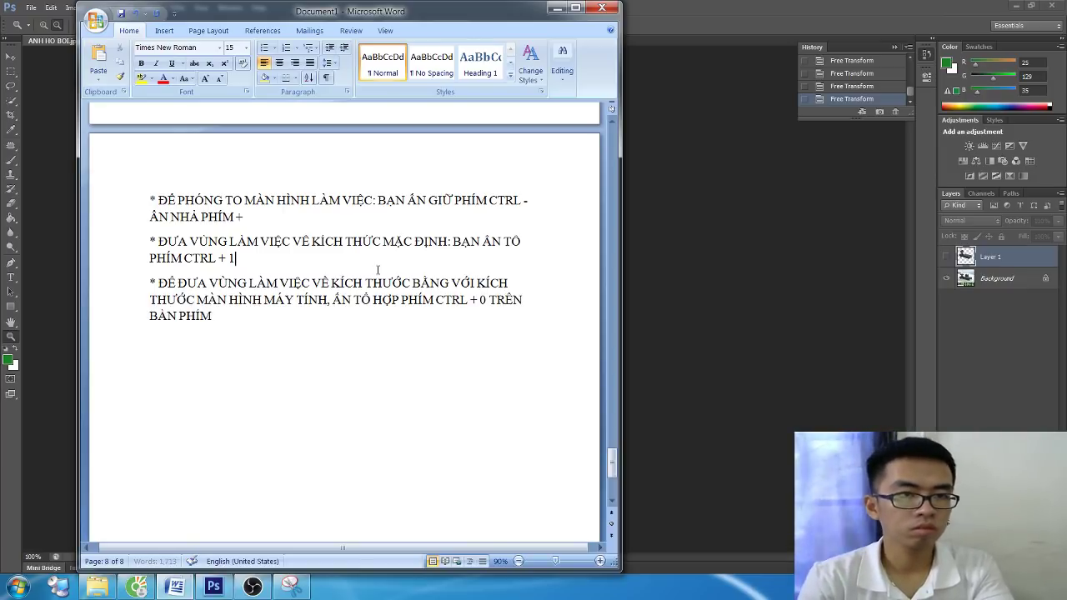
pyautogui.write(' TRÊN BÀN PHÍ')
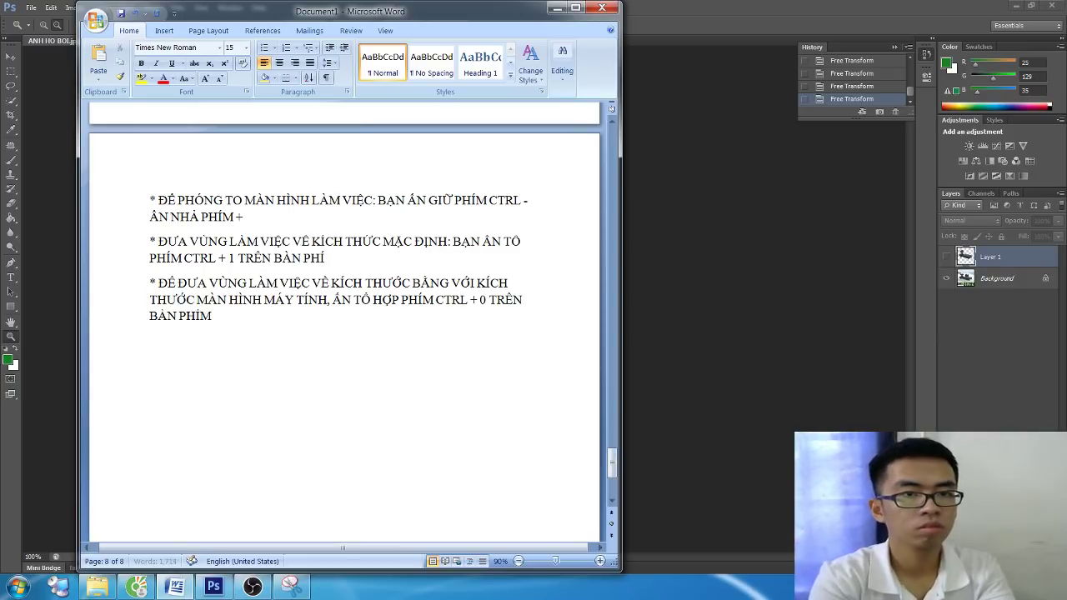
pyautogui.write('M')
pyautogui.hotkey('alt', 'Tab')
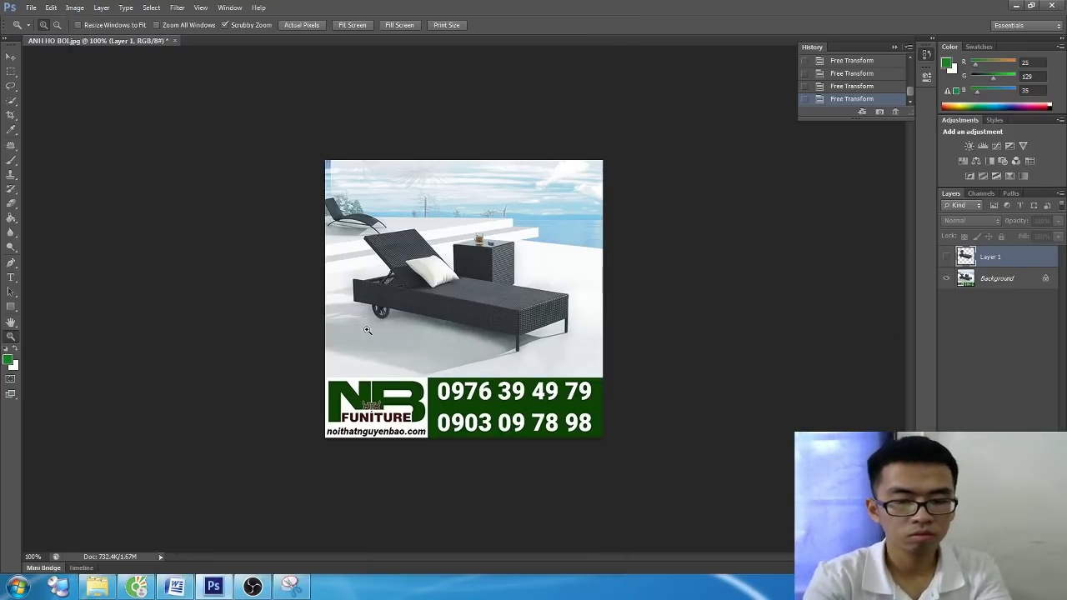
# Fit the image with Ctrl+0, then start a 'CÁCH 3' line in the notes
pyautogui.hotkey('ctrl', '0')
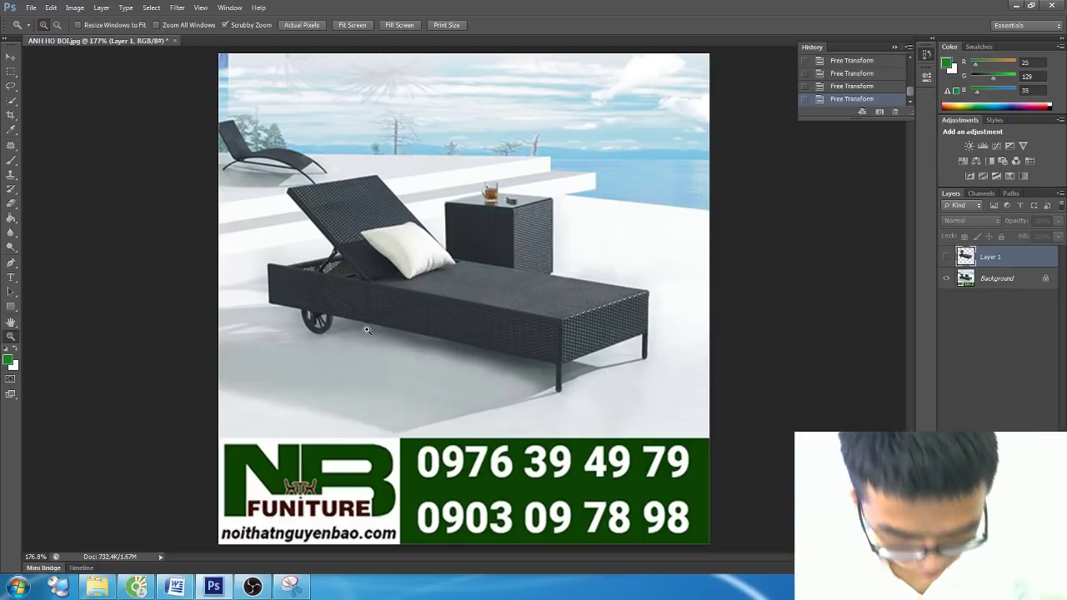
pyautogui.click(253, 587)
pyautogui.hotkey('alt', 'Tab')
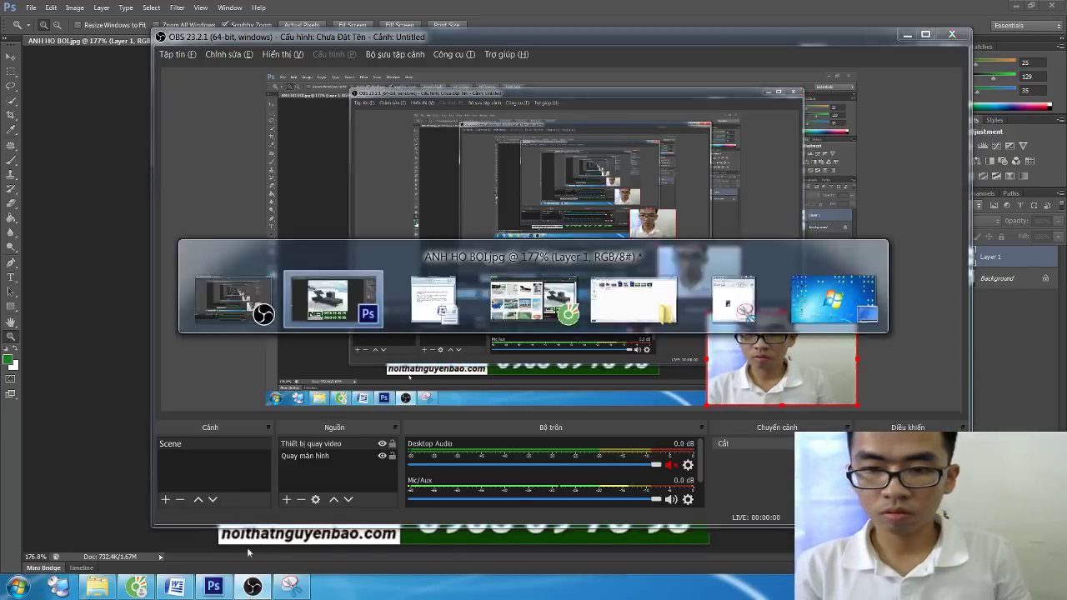
pyautogui.hotkey('alt', 'Tab')
pyautogui.press('Return')
pyautogui.write('CÁ')
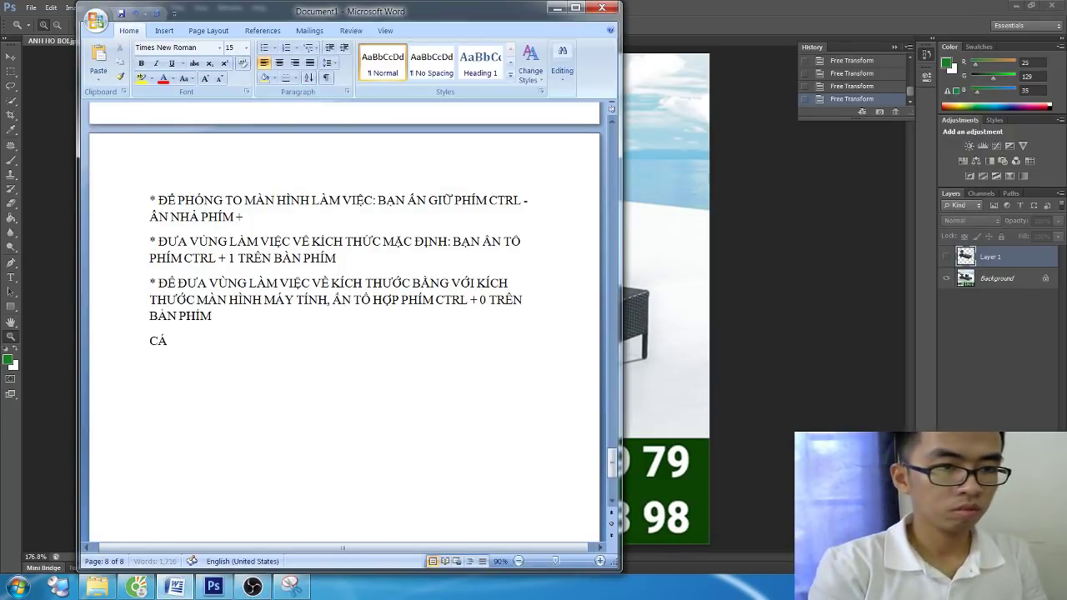
pyautogui.write('CH 3')
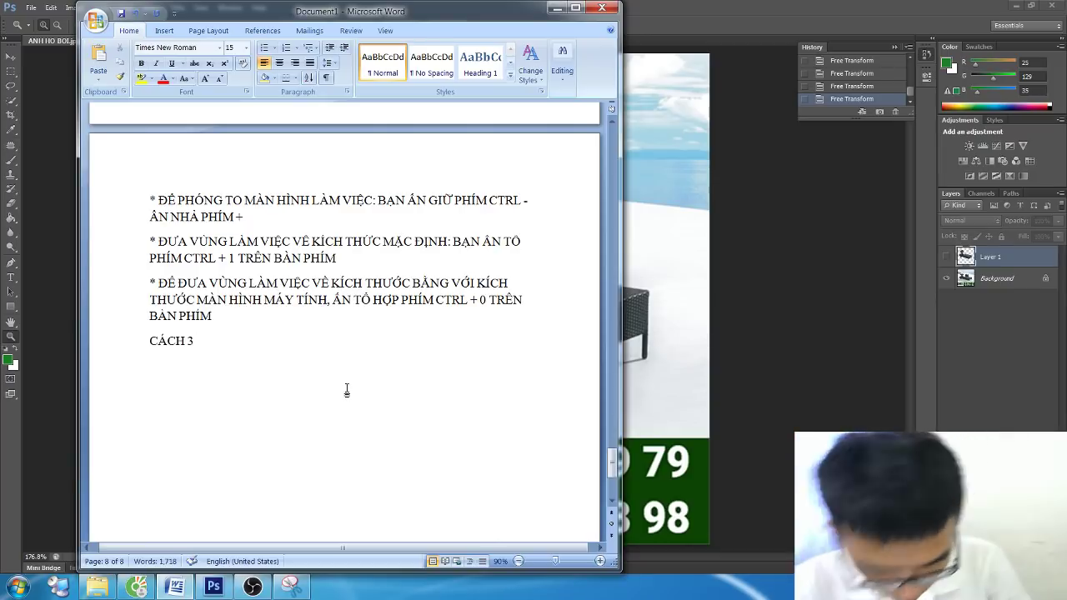
# Scrubby-zoom into the lounge chair with the Zoom tool, then return to the notes
pyautogui.hotkey('alt', 'Tab')
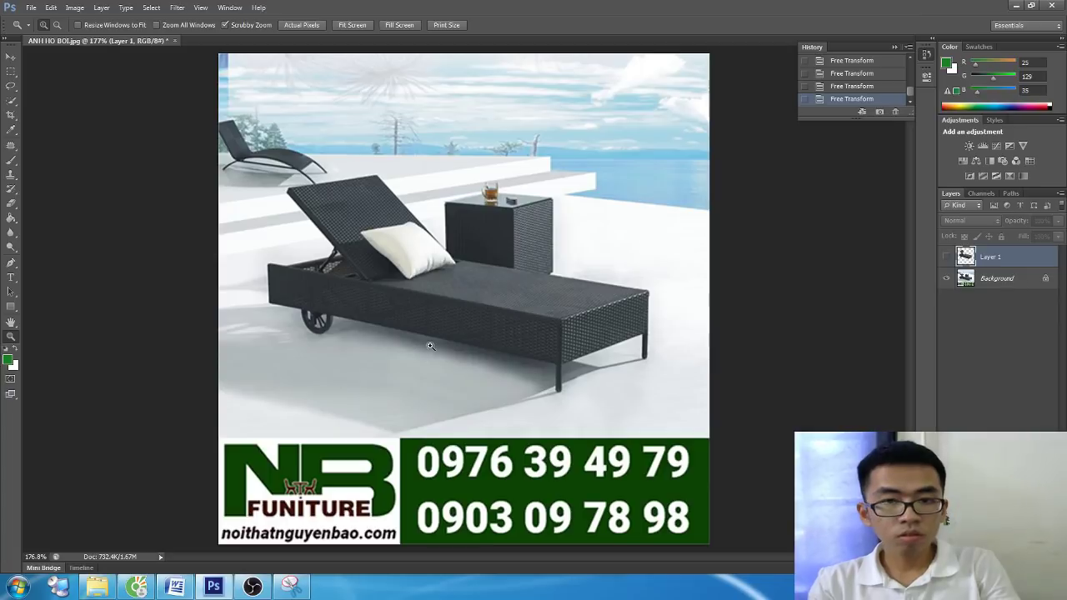
pyautogui.moveTo(429, 341)
pyautogui.mouseDown()
pyautogui.moveTo(470, 310)
pyautogui.moveTo(424, 521)
pyautogui.mouseUp()
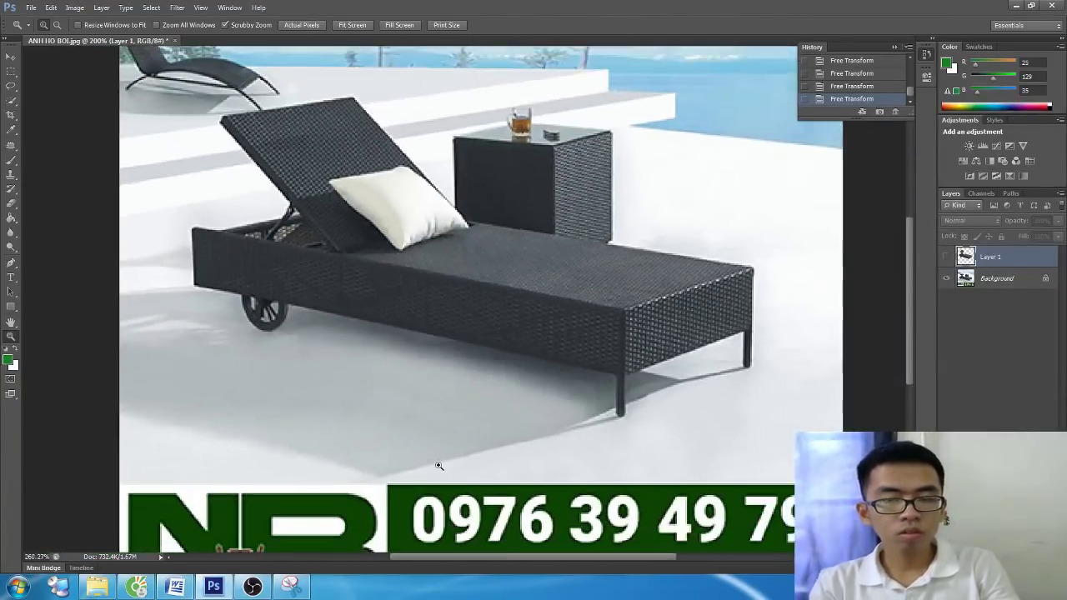
pyautogui.hotkey('alt', 'Tab')
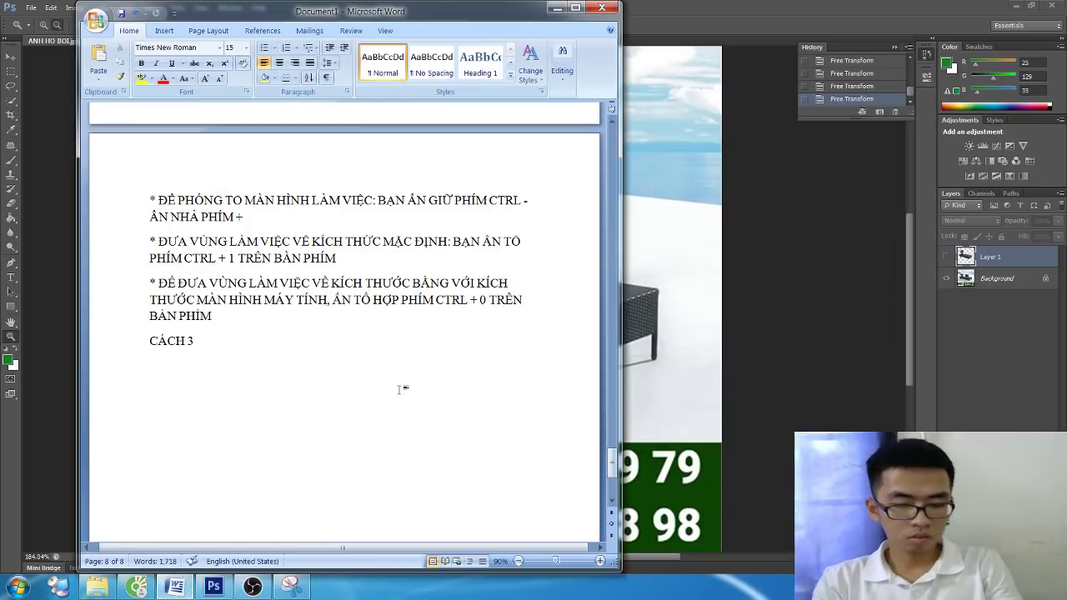
# Complete 'CÁCH 3: ZOOM ẢNH BẰNG TỔ HỢP PHÍM VÀ CHUỘT TRONG PTS' and begin the CTRL + SPACE line
pyautogui.write(': ZÔL')
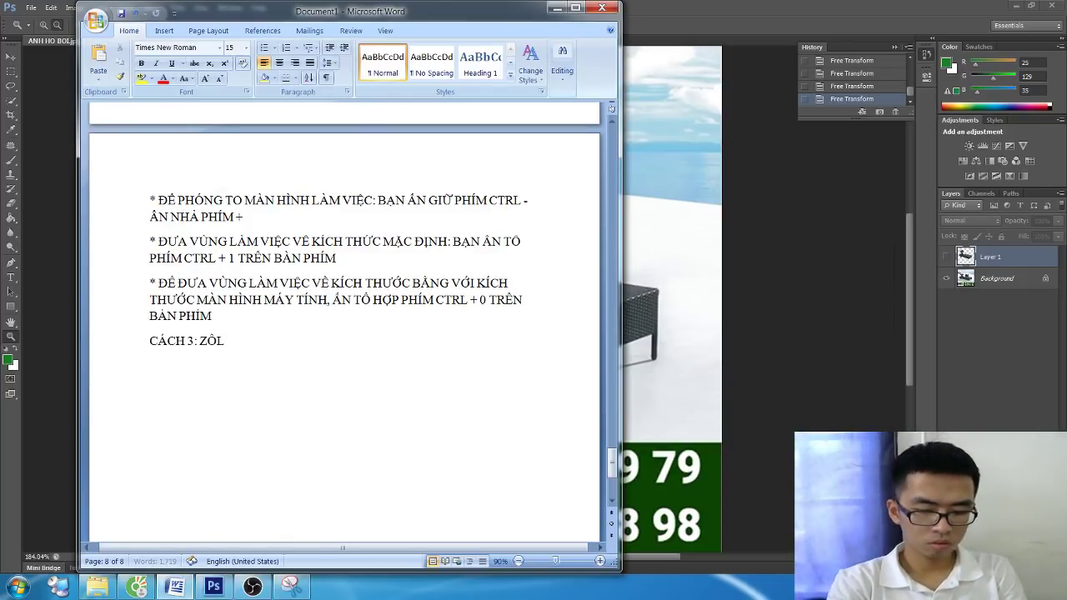
pyautogui.write(' B')
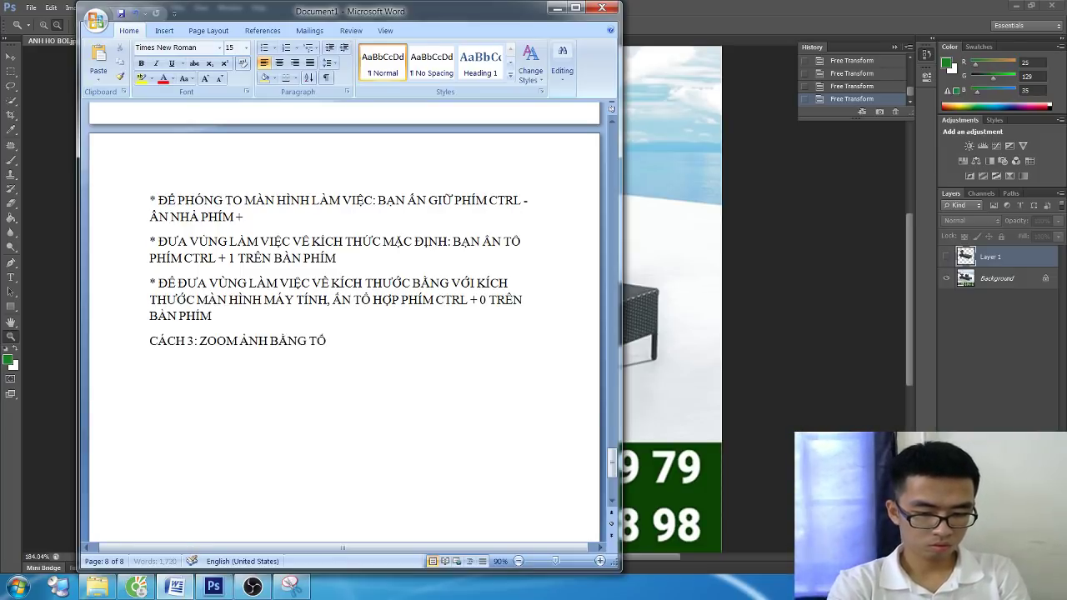
pyautogui.write('M')
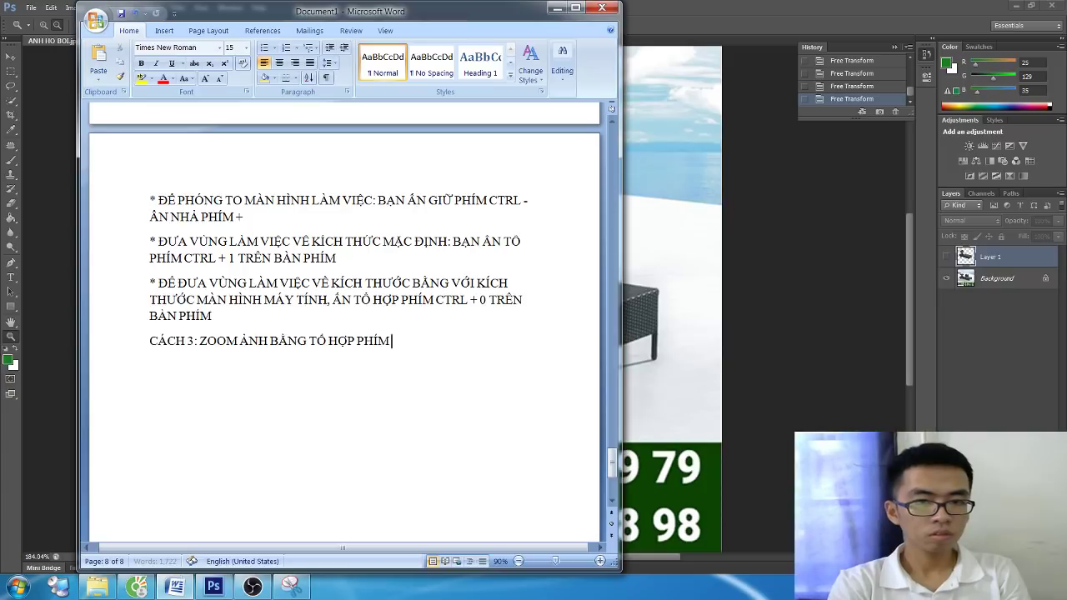
pyautogui.write('otj')
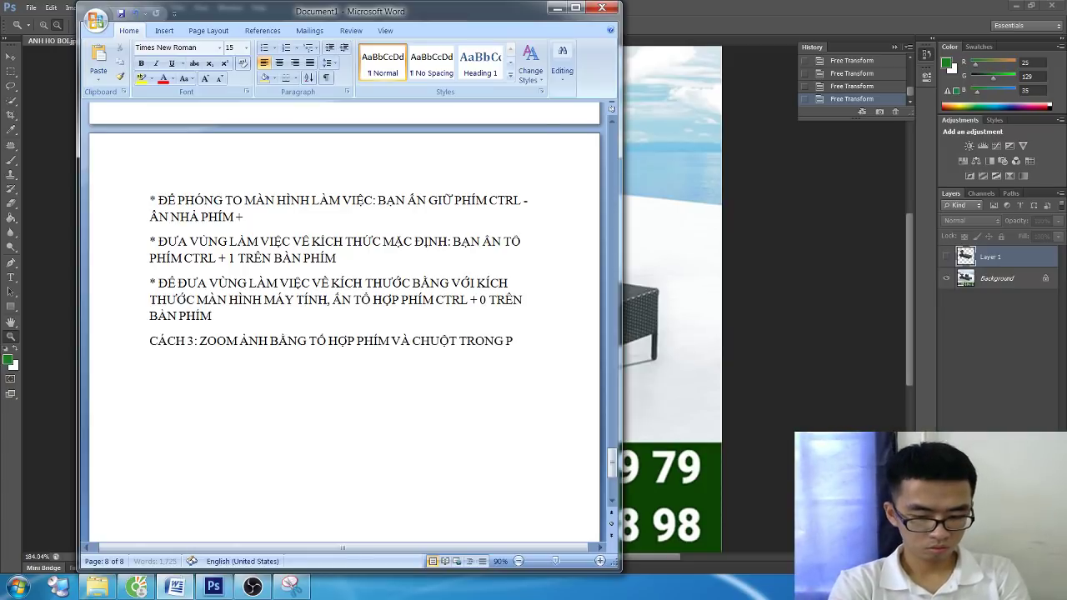
pyautogui.write('TS')
pyautogui.press('Return')
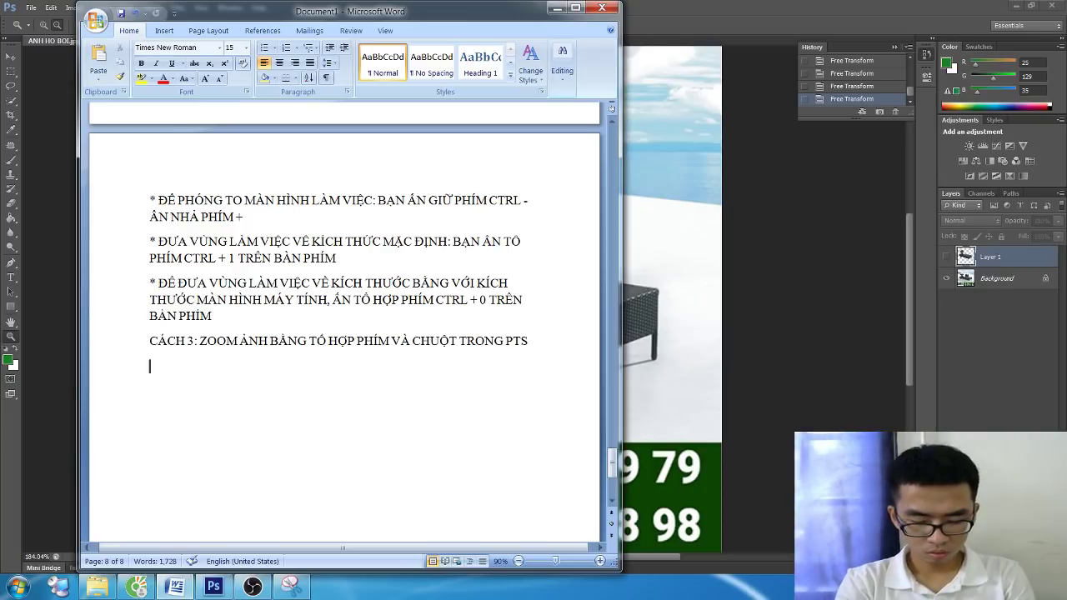
pyautogui.write('GIỮ ĐỒNG THO')
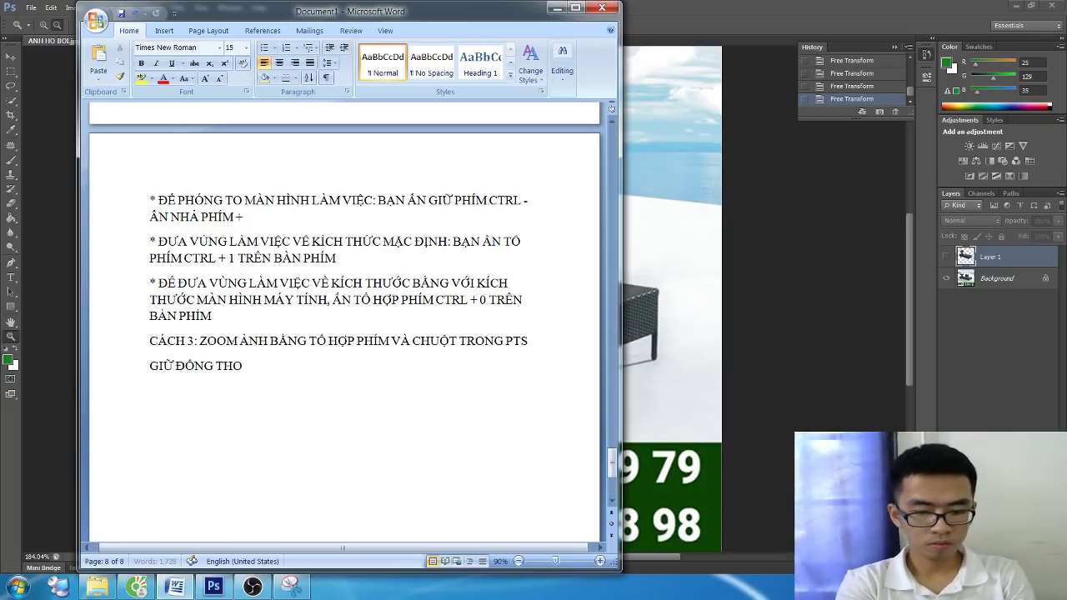
pyautogui.write(' PHI')
pyautogui.write('TRL ')
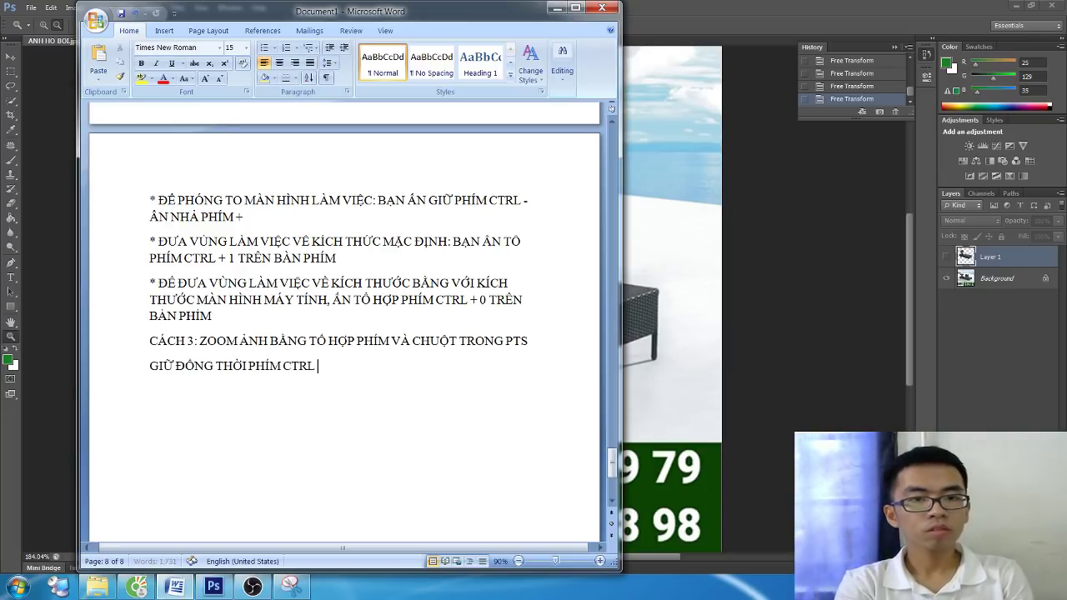
pyautogui.write('+ SPACE + CLICK GI')
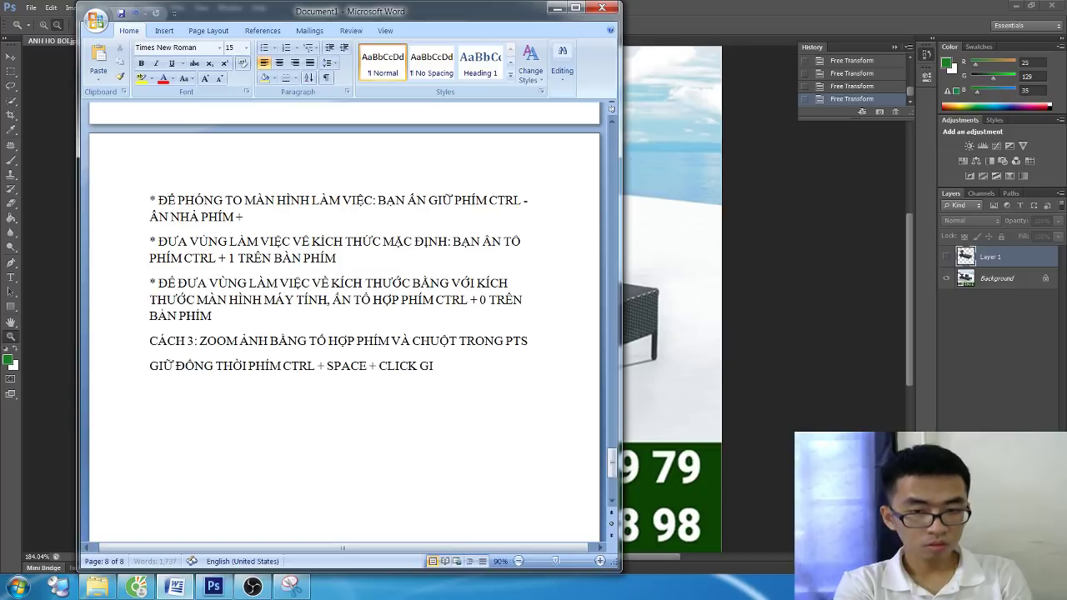
# Finish the CTRL + SPACE + left-click line, then zoom to 3200% on the chair edge and back
pyautogui.write('A')
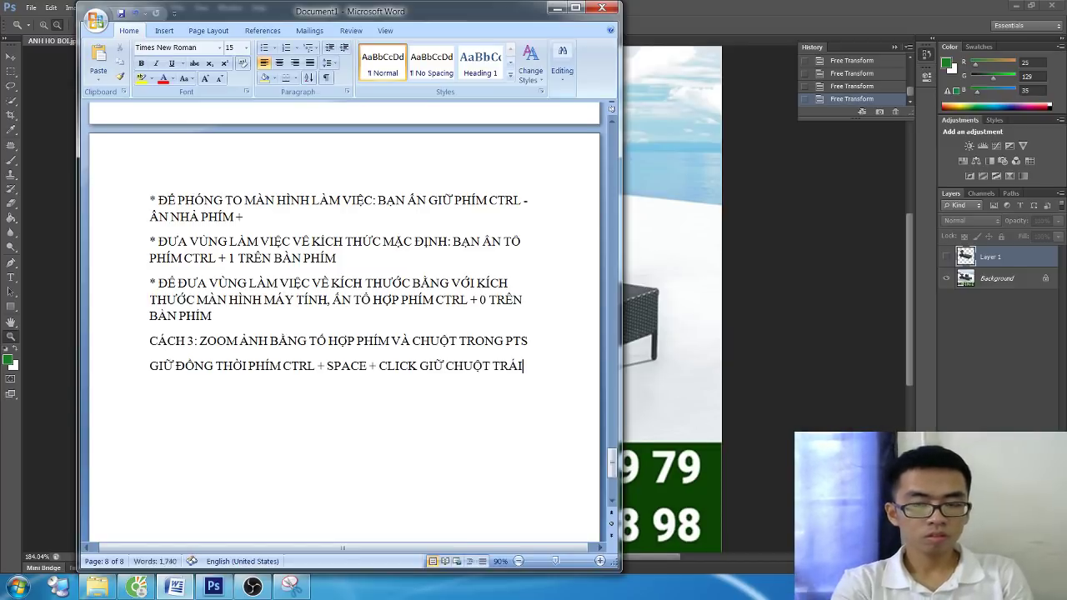
pyautogui.hotkey('alt', 'Tab')
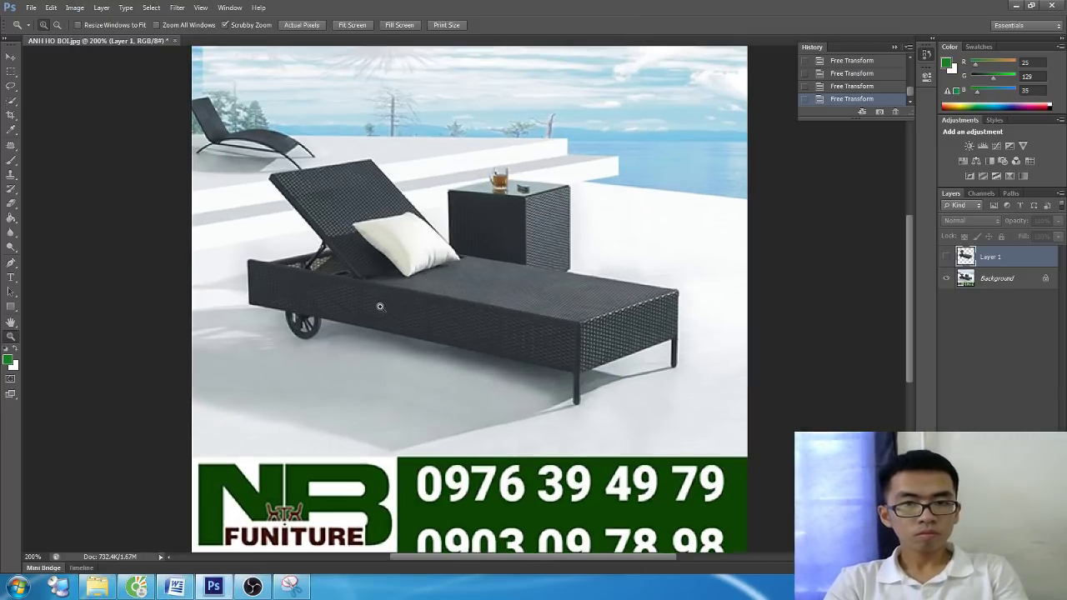
pyautogui.moveTo(428, 281)
pyautogui.mouseDown()
pyautogui.moveTo(466, 313)
pyautogui.moveTo(437, 339)
pyautogui.moveTo(438, 372)
pyautogui.moveTo(458, 166)
pyautogui.moveTo(490, 88)
pyautogui.moveTo(380, 255)
pyautogui.mouseUp()
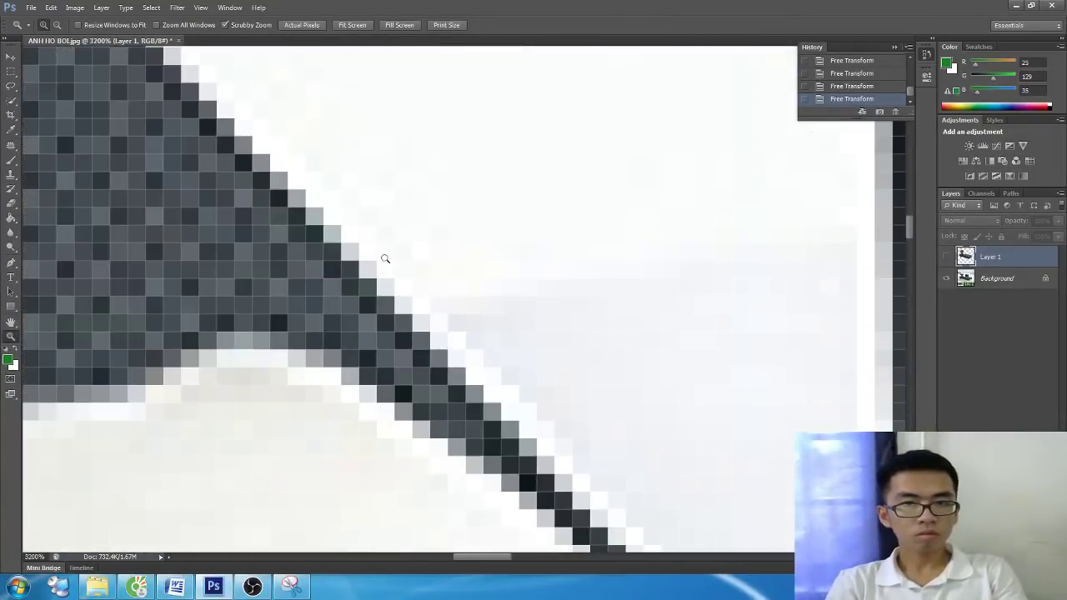
pyautogui.moveTo(316, 286)
pyautogui.mouseDown()
pyautogui.moveTo(413, 400)
pyautogui.moveTo(403, 399)
pyautogui.mouseUp()
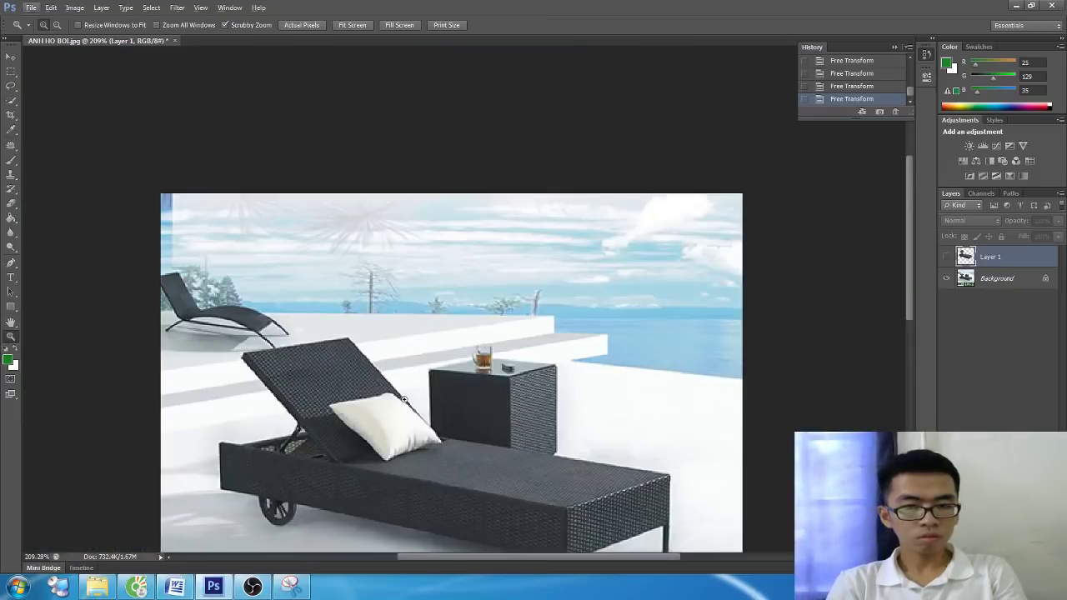
pyautogui.scroll(-2, 404, 399)
pyautogui.moveTo(408, 400); pyautogui.dragTo(404, 401)
# Add the CÁCH 4 heading and a line on holding ALT while rolling the mouse wheel
pyautogui.hotkey('alt', 'Tab')
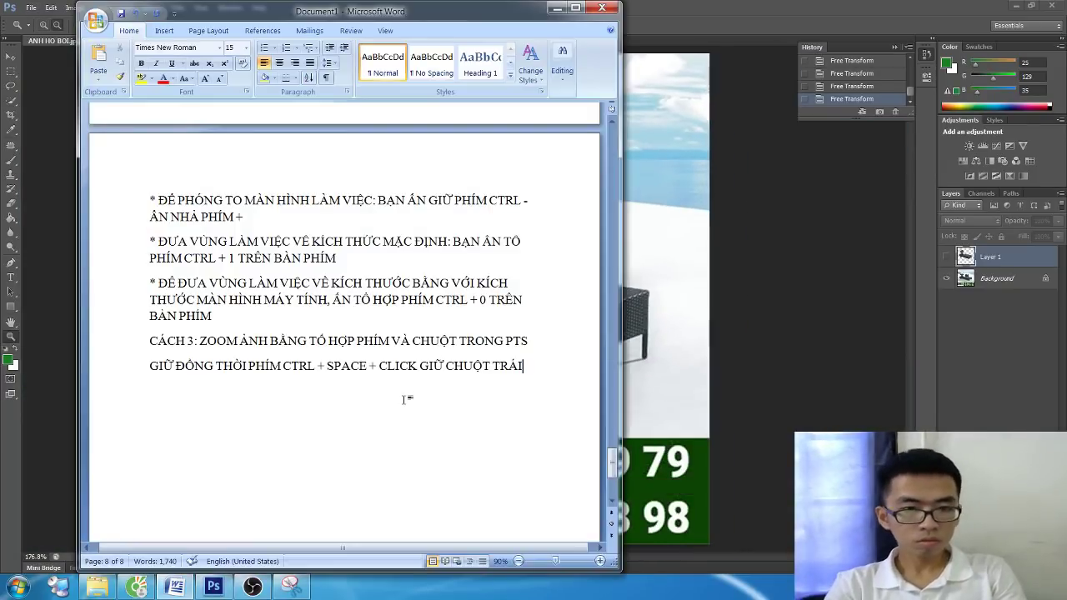
pyautogui.write('CÁCH 4: ZOOM HÌNH')
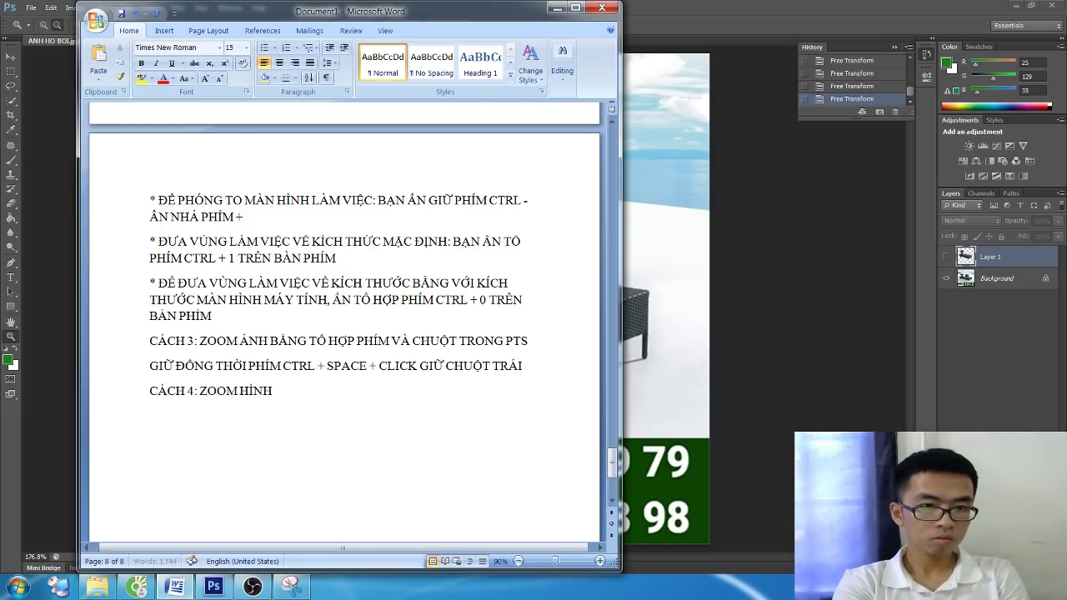
pyautogui.write(' BẢNG')
pyautogui.write(' LĂN')
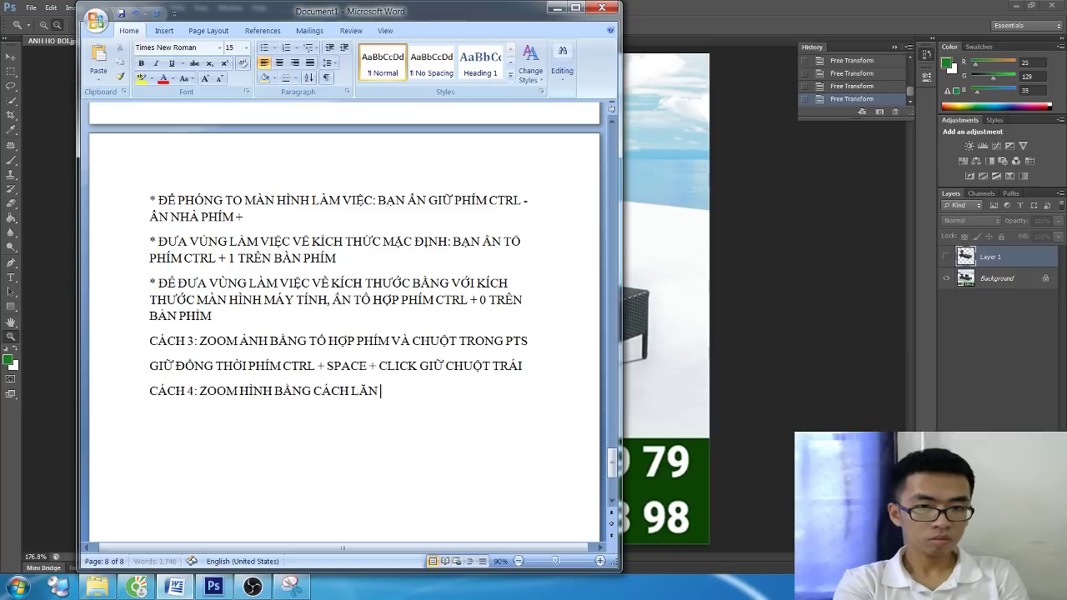
pyautogui.write('CHUỘT')
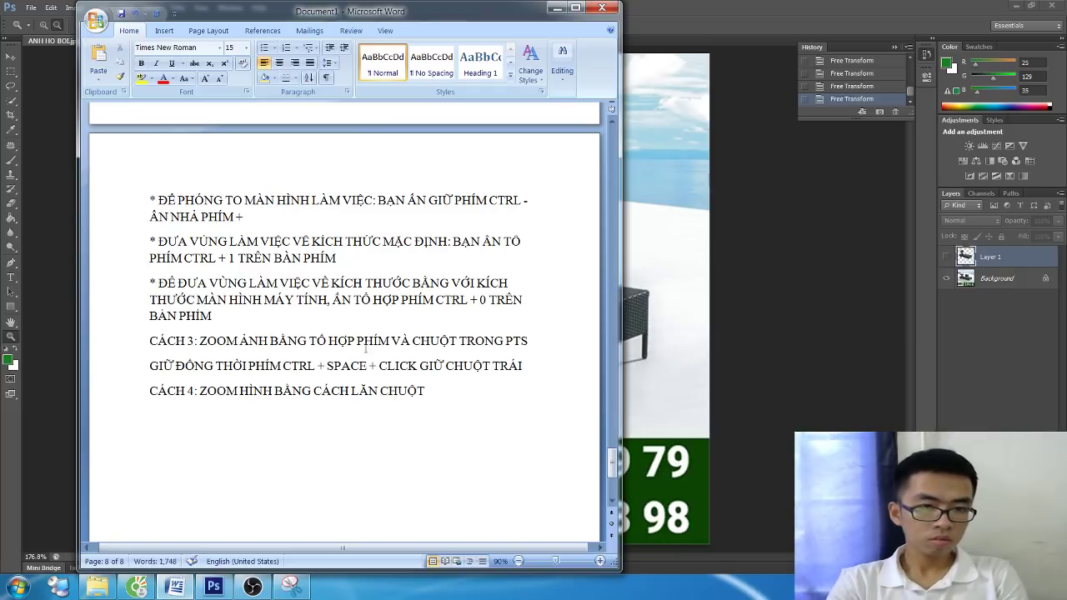
pyautogui.press('Return')
pyautogui.scroll(-3, 351, 348)
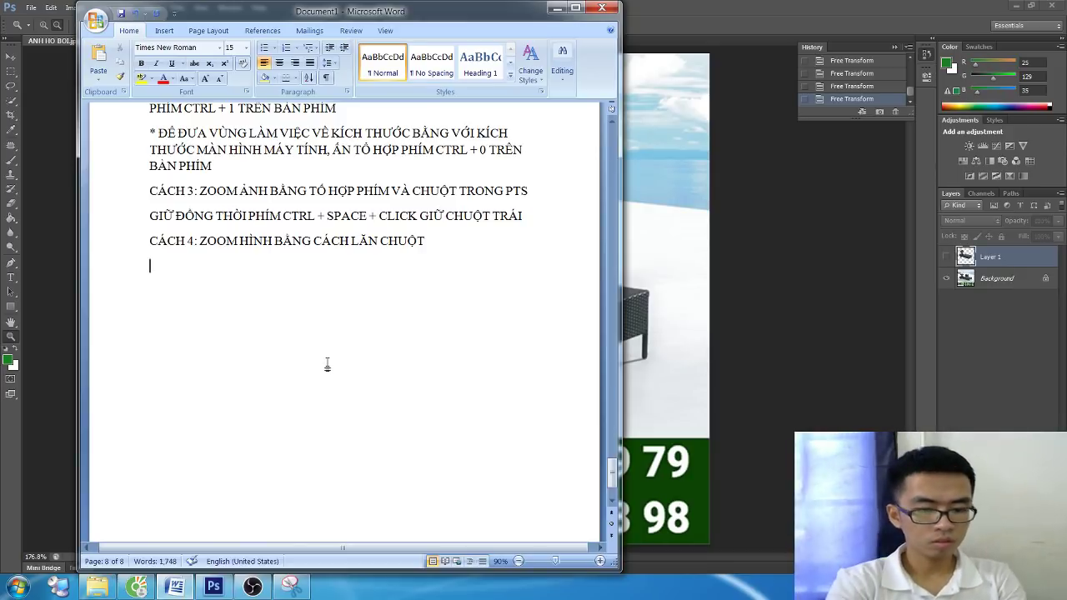
pyautogui.write('GIƯ')
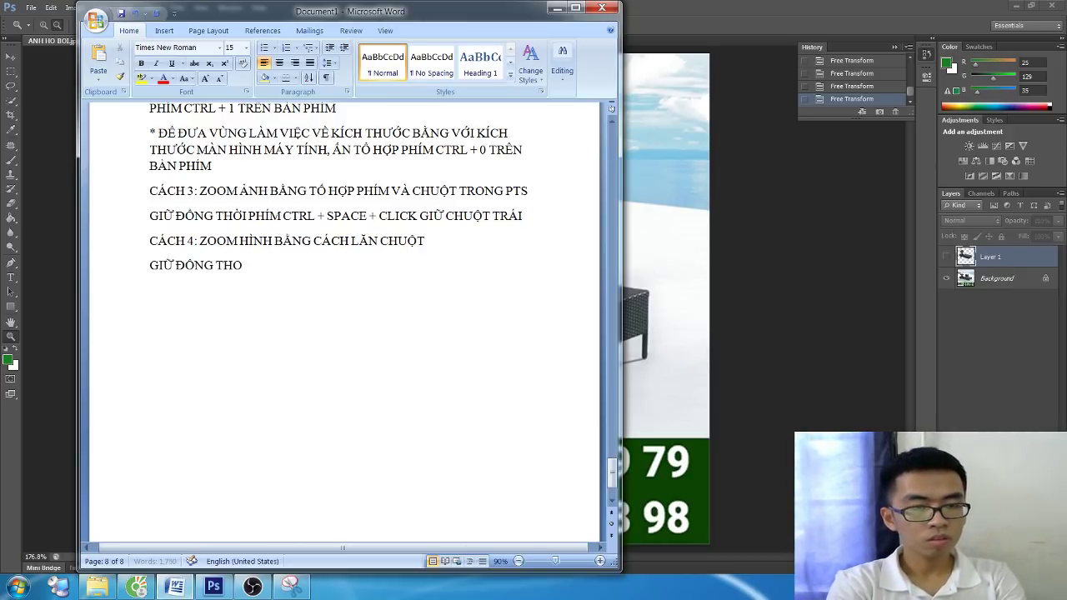
pyautogui.write(' PHIM')
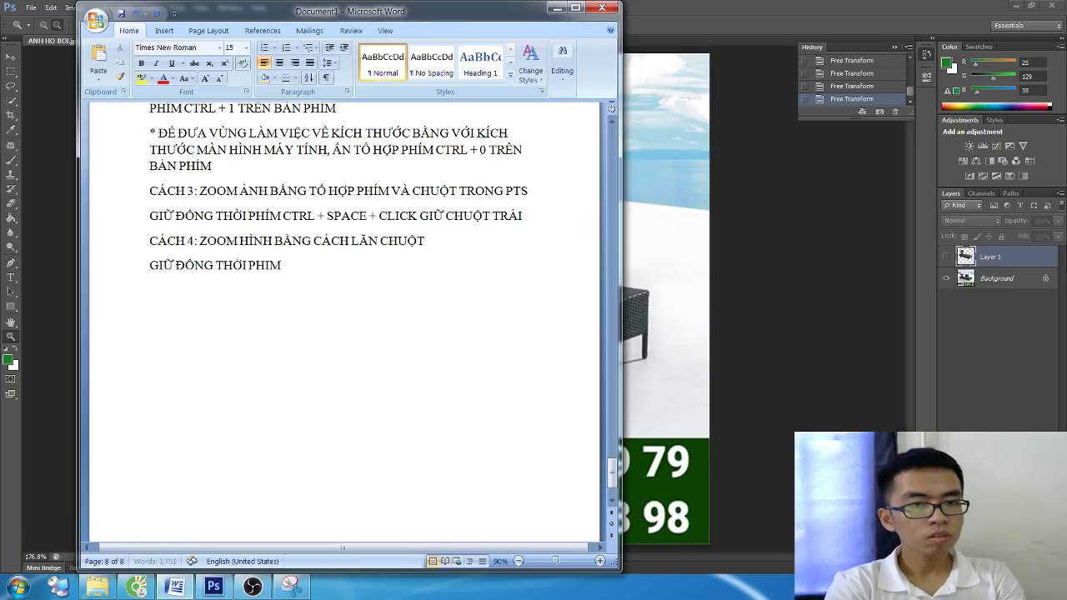
pyautogui.press('BackSpace')
pyautogui.press('BackSpace')
pyautogui.write('ÍM ALT + LĂN CHUỘT')
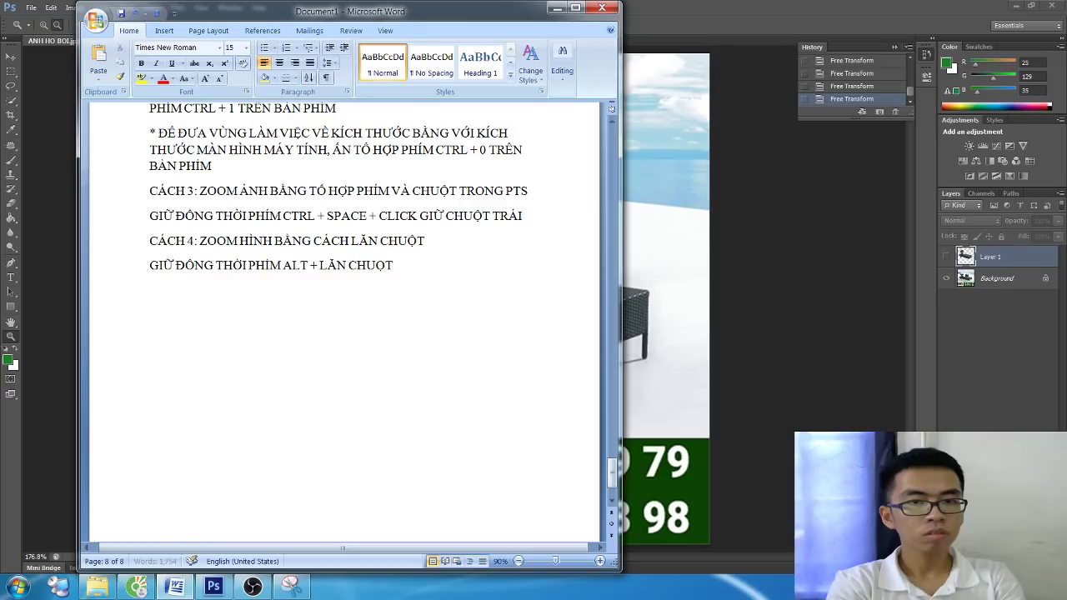
pyautogui.write(' GIỮA C')
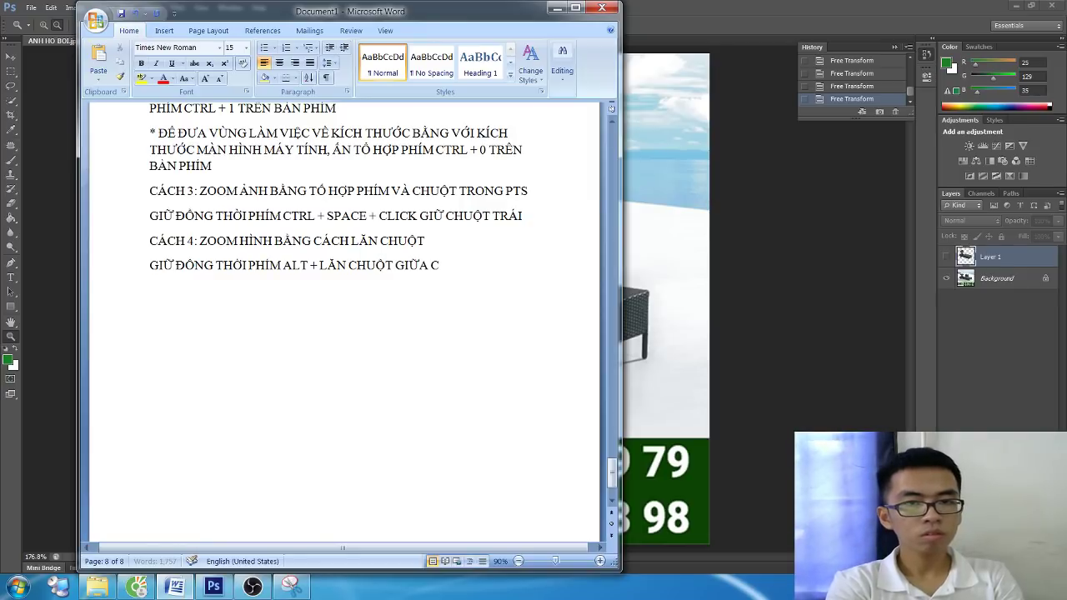
pyautogui.write('UỘT')
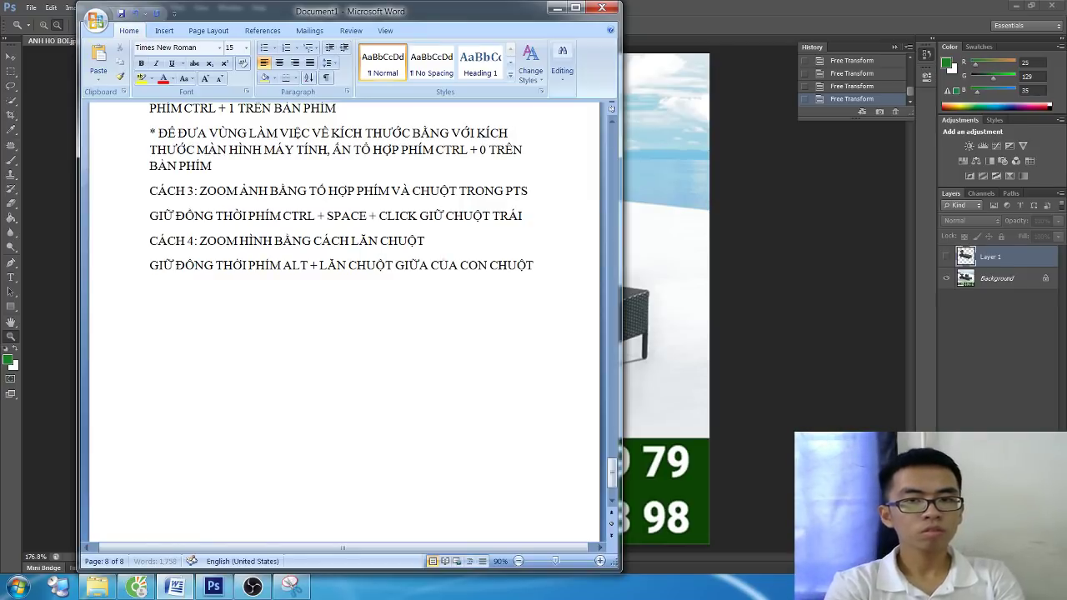
pyautogui.hotkey('alt', 'Tab')
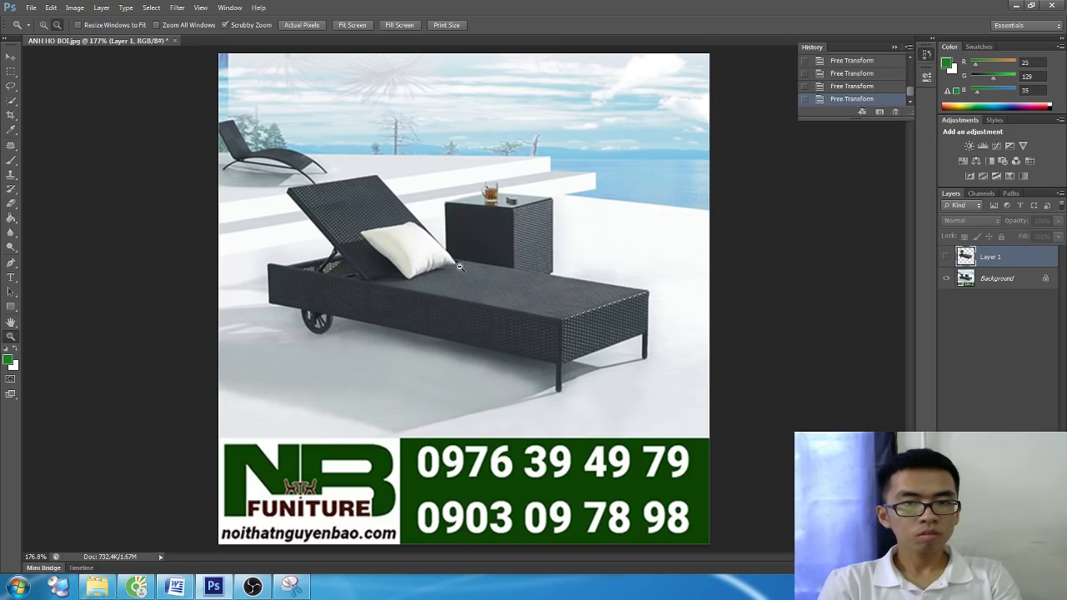
# Zoom in and out on the chaise-lounge image in Photoshop
pyautogui.moveTo(459, 267)
pyautogui.mouseDown()
pyautogui.moveTo(302, 233)
pyautogui.moveTo(311, 166)
pyautogui.moveTo(354, 479)
pyautogui.moveTo(697, 476)
pyautogui.moveTo(532, 423)
pyautogui.mouseUp()
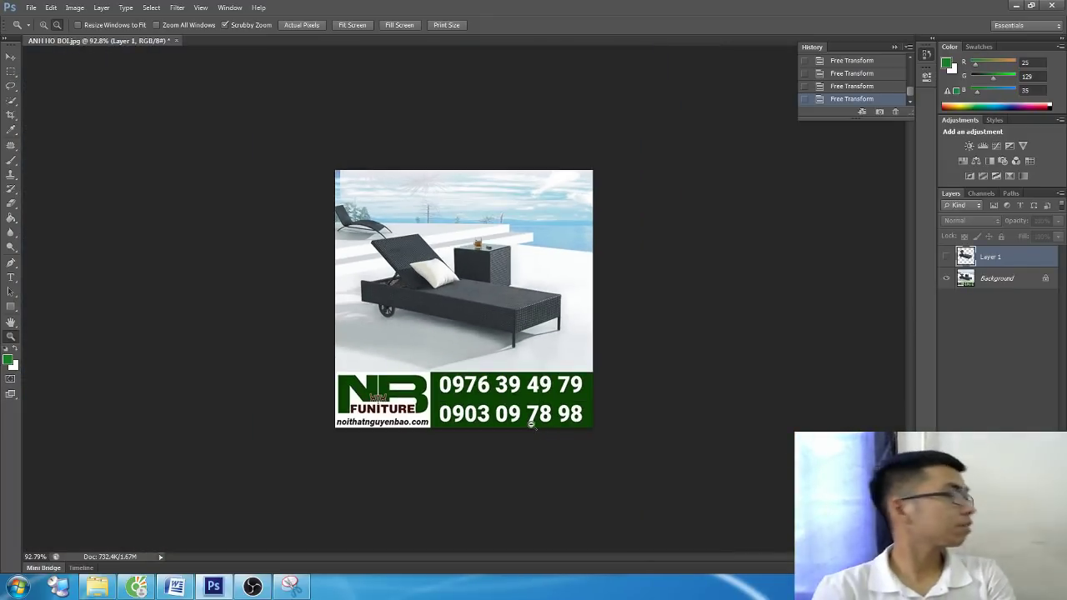
pyautogui.moveTo(532, 423)
pyautogui.mouseDown()
pyautogui.moveTo(516, 421)
pyautogui.moveTo(545, 472)
pyautogui.moveTo(692, 150)
pyautogui.moveTo(275, 566)
pyautogui.mouseUp()
pyautogui.click(252, 585)
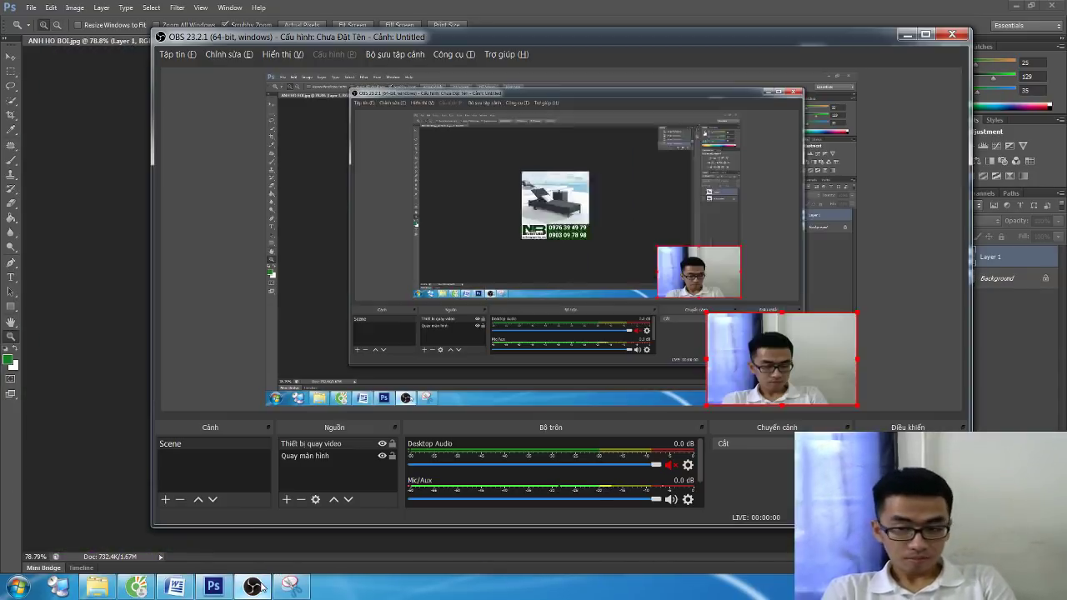
pyautogui.click(260, 587)
pyautogui.moveTo(409, 327); pyautogui.dragTo(438, 322)
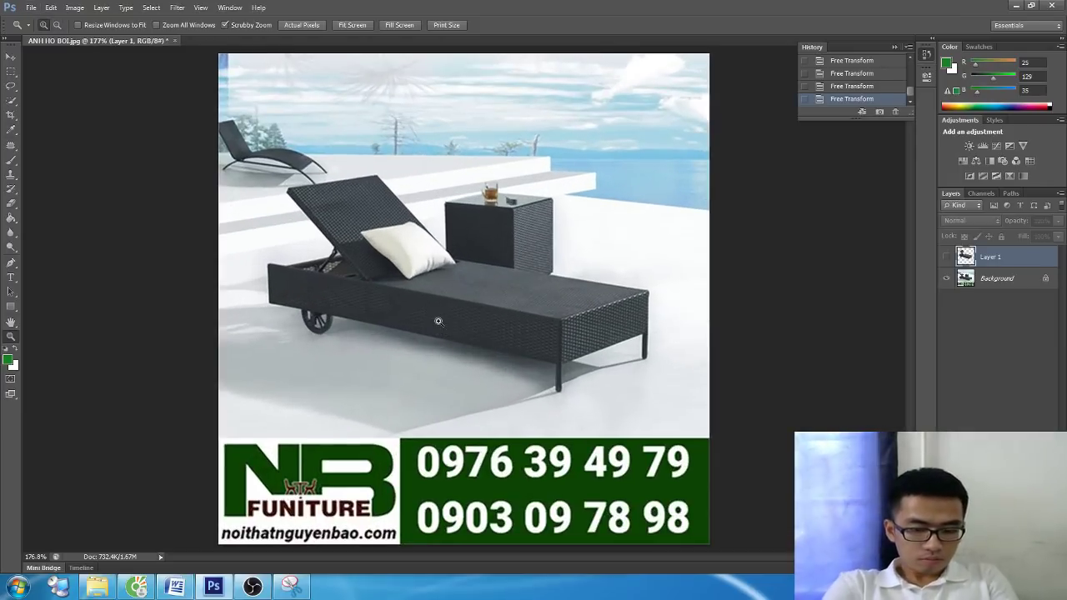
# Bring the Word notes document back in front of Photoshop
pyautogui.click(253, 586)
pyautogui.click(253, 586)
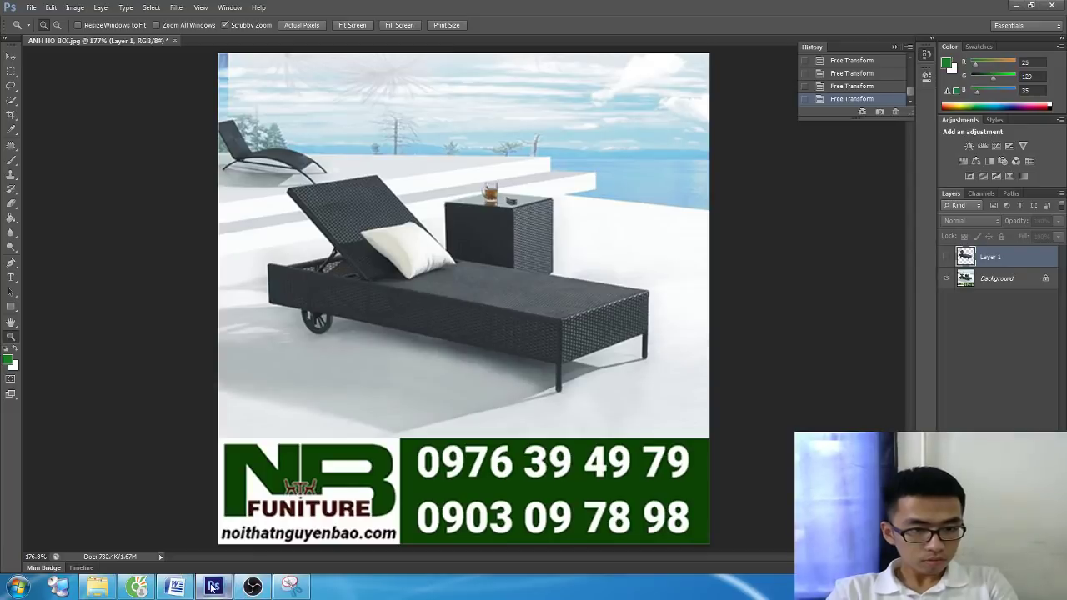
pyautogui.click(175, 586)
pyautogui.scroll(-1, 226, 487)
# Type a KẾT LUẬN paragraph summarising the cropping and zooming images lesson
pyautogui.press('Return')
pyautogui.press('Return')
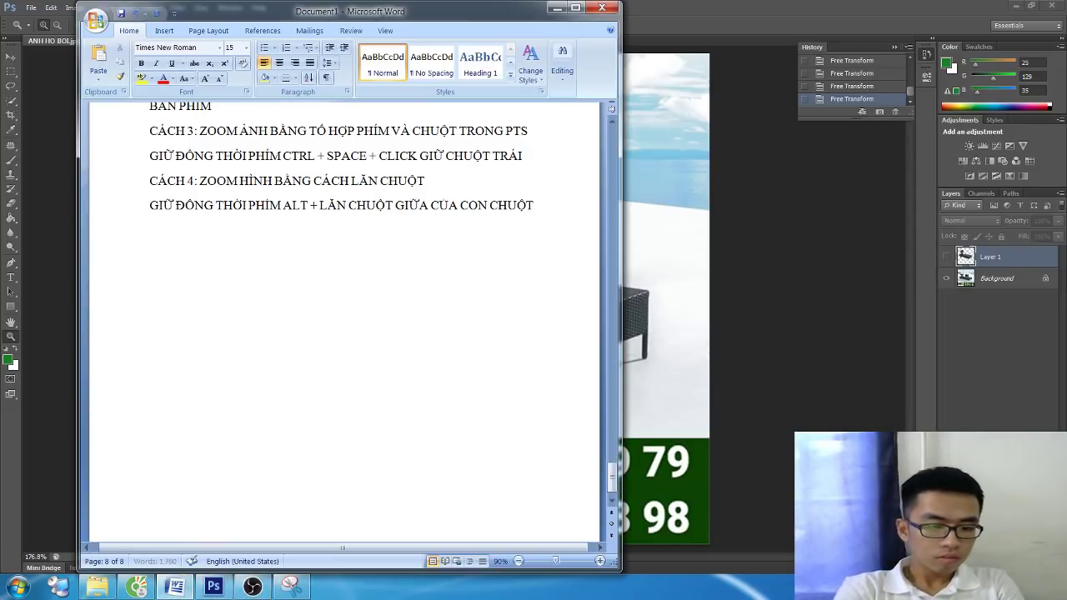
pyautogui.write('KÊT LUAN')
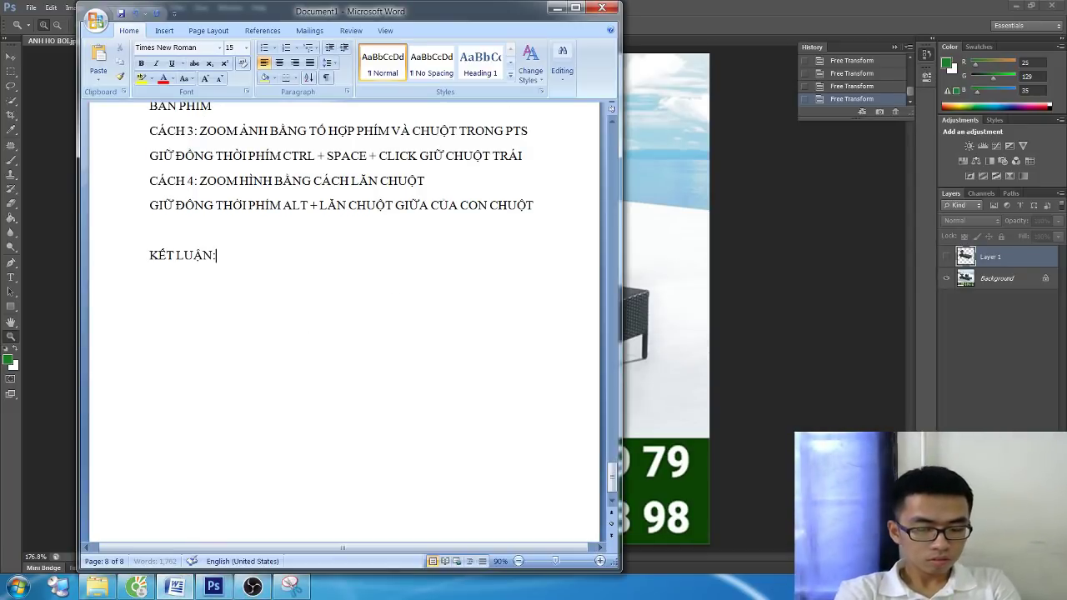
pyautogui.write(':')
pyautogui.moveTo(611, 479)
pyautogui.mouseDown()
pyautogui.moveTo(611, 118)
pyautogui.moveTo(628, 480)
pyautogui.mouseUp()
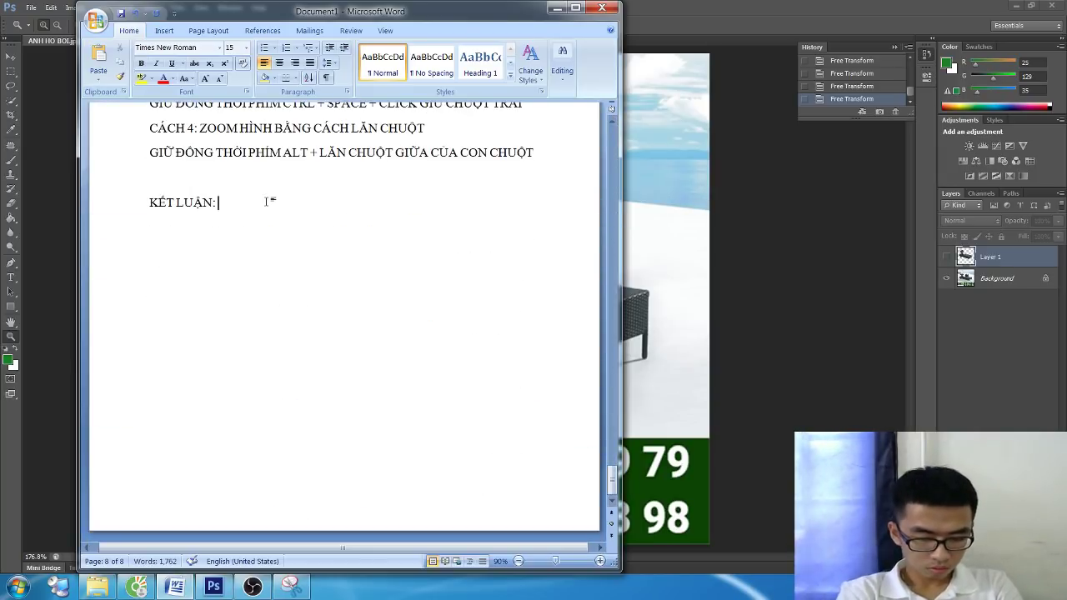
pyautogui.write('NHƯ VẬ')
pyautogui.press('BackSpace')
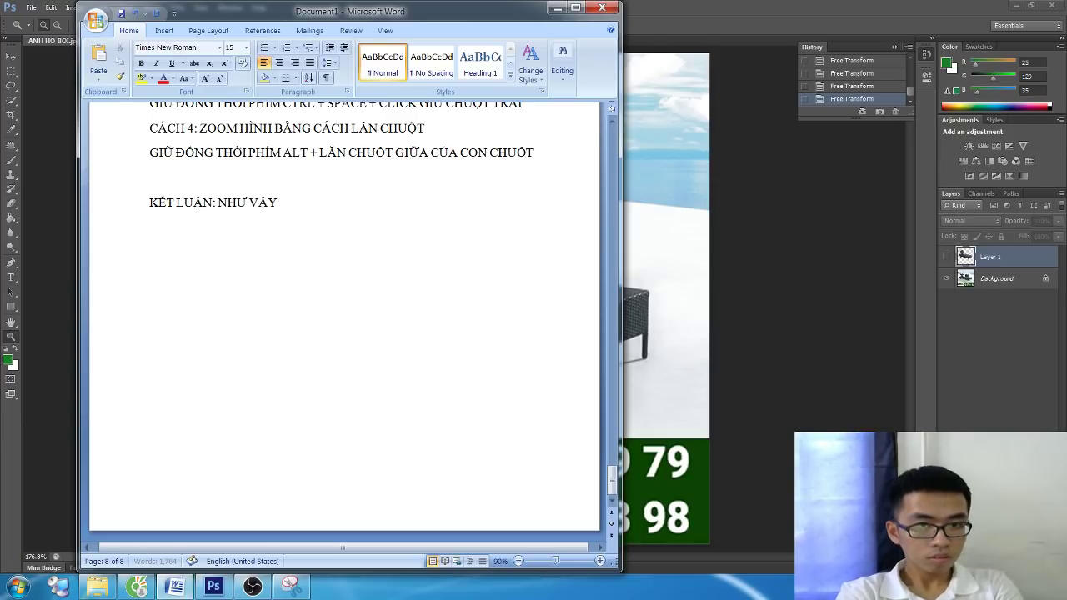
pyautogui.write('TÔI ĐAx')
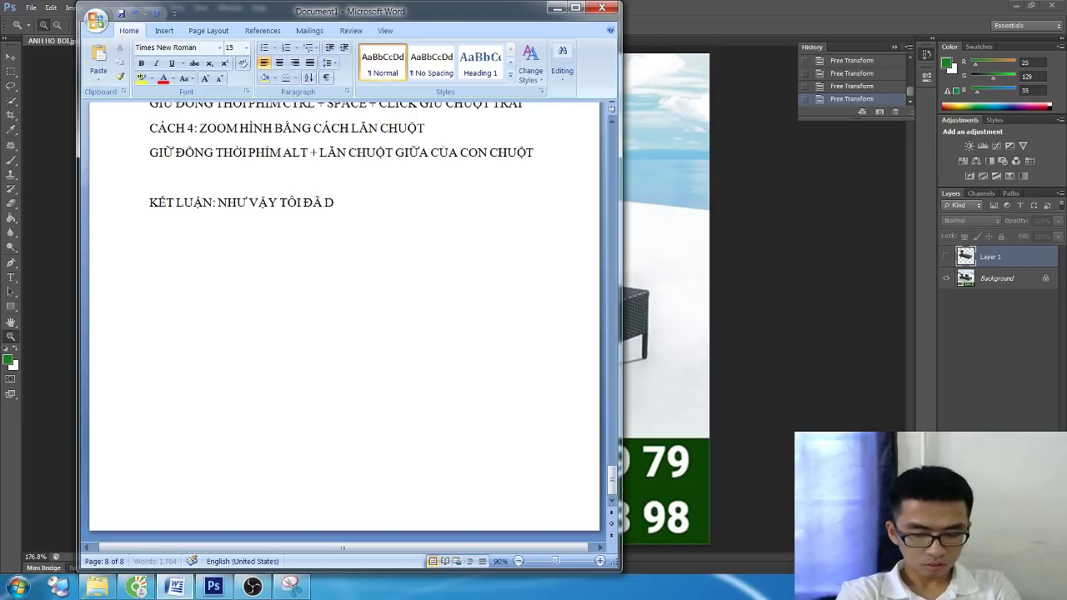
pyautogui.write(' CÙNG CÁC BẠN')
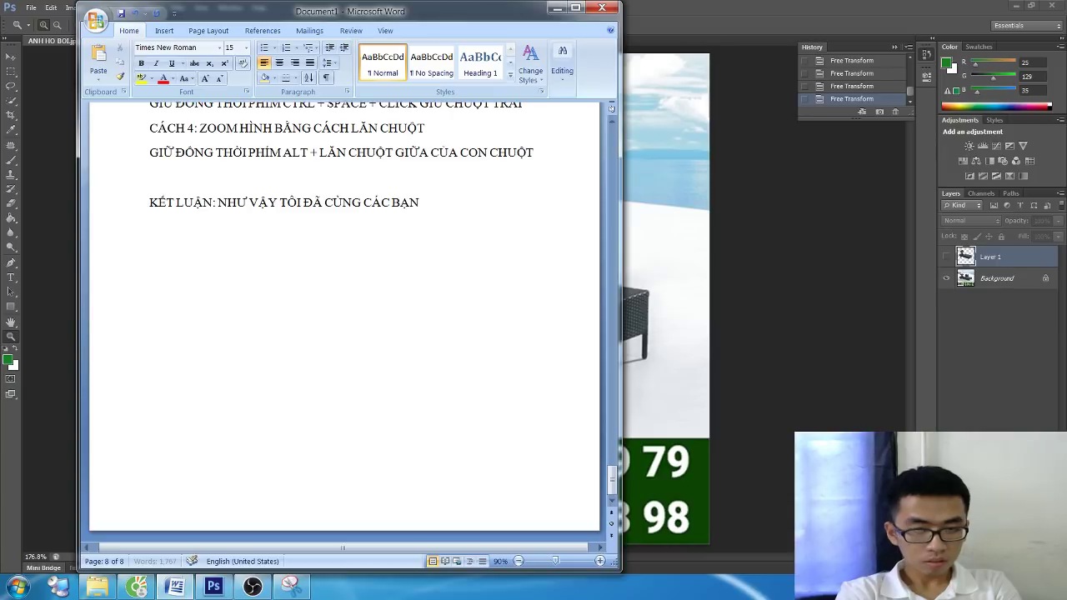
pyautogui.write(' TÌM HIEU VE')
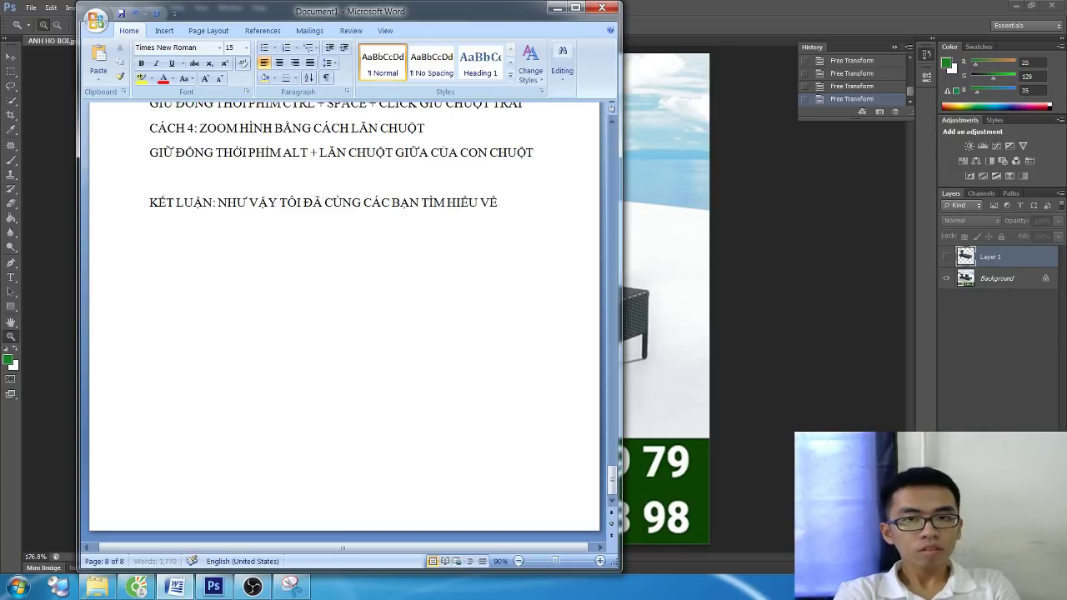
pyautogui.write(' CẮT ẢNH')
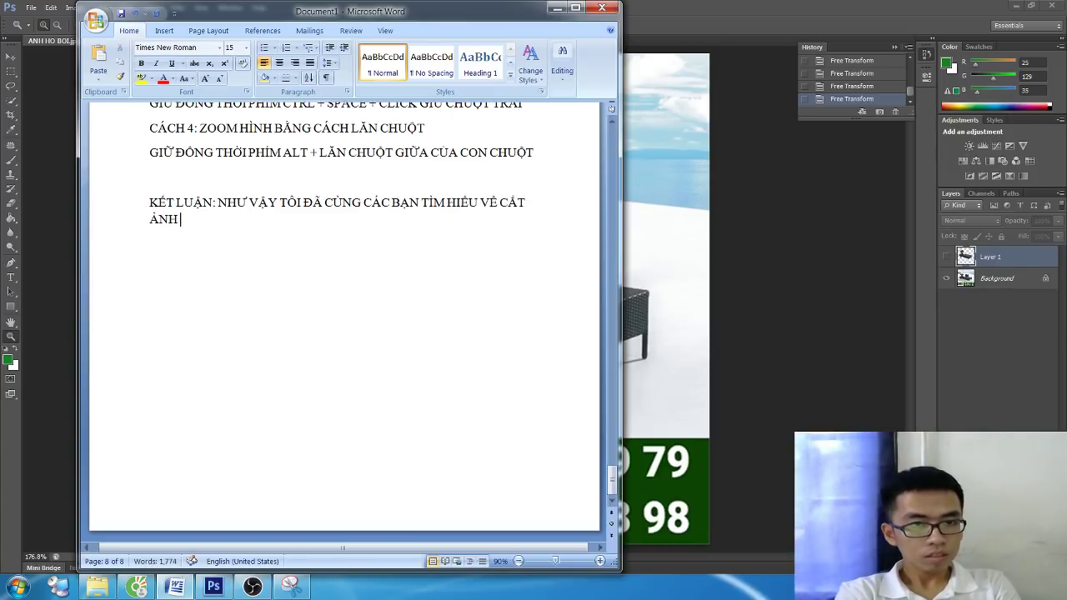
pyautogui.write(' VẢ')
pyautogui.write('f THU')
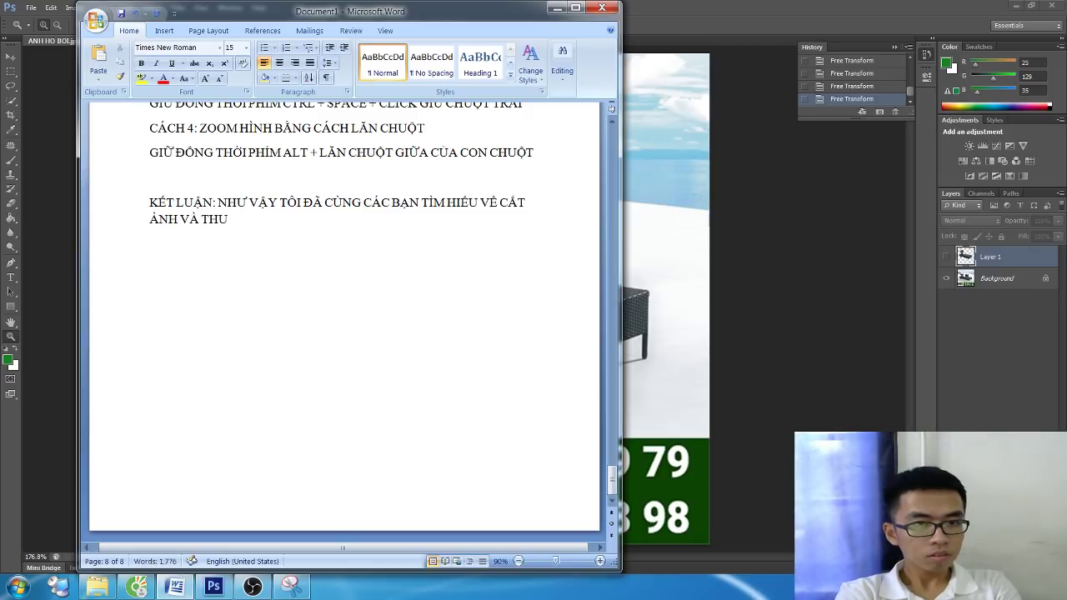
pyautogui.write(' PHONGs ZO')
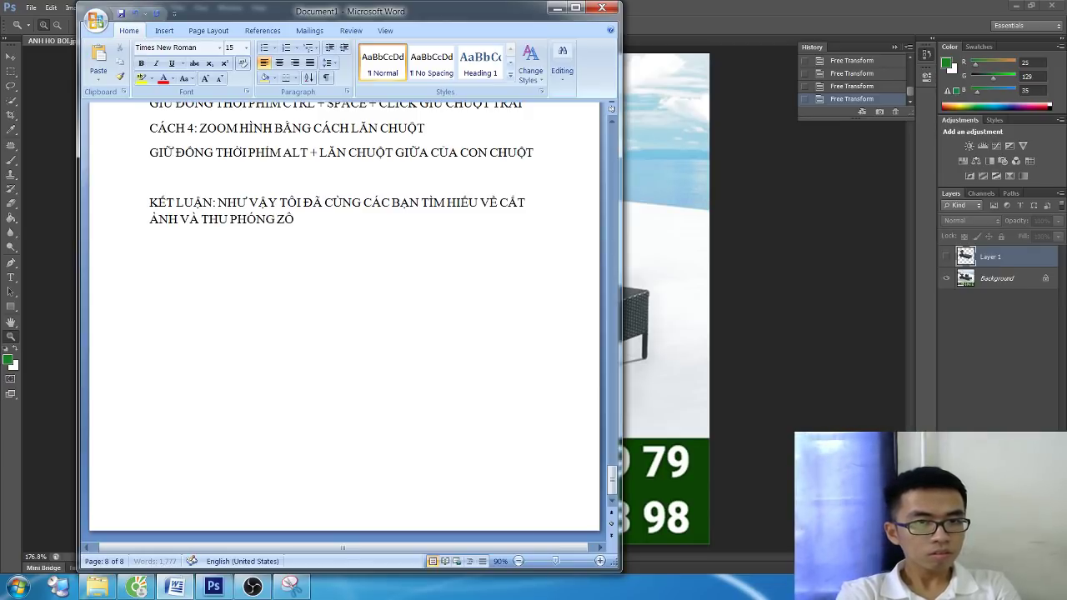
pyautogui.write('OM ẢNH')
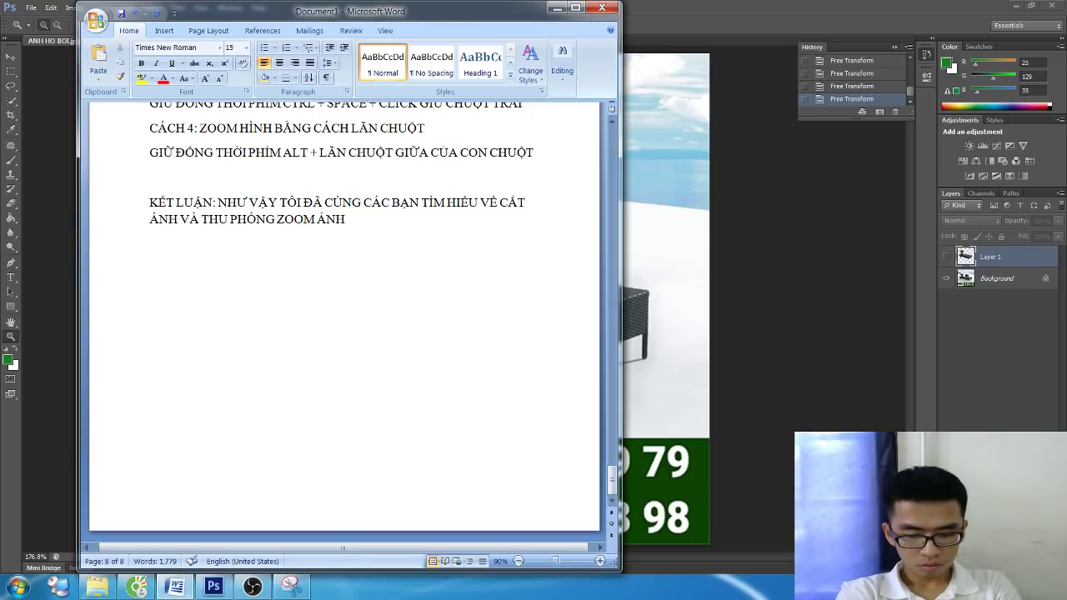
pyautogui.press('BackSpace')
pyautogui.press('BackSpace')
pyautogui.press('BackSpace')
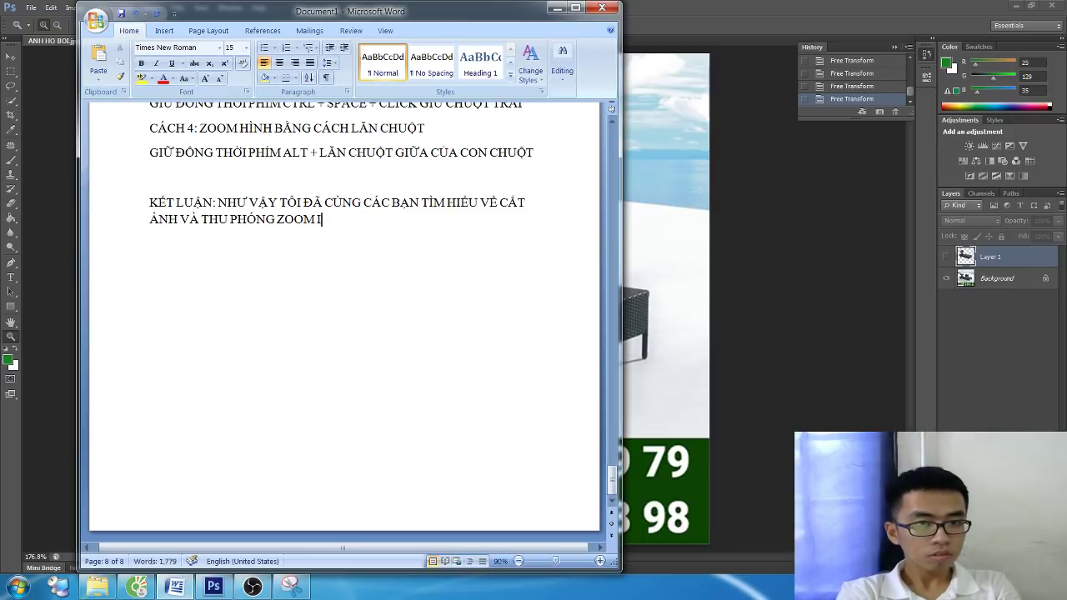
pyautogui.write('KÍCH THƯỚC HÌN')
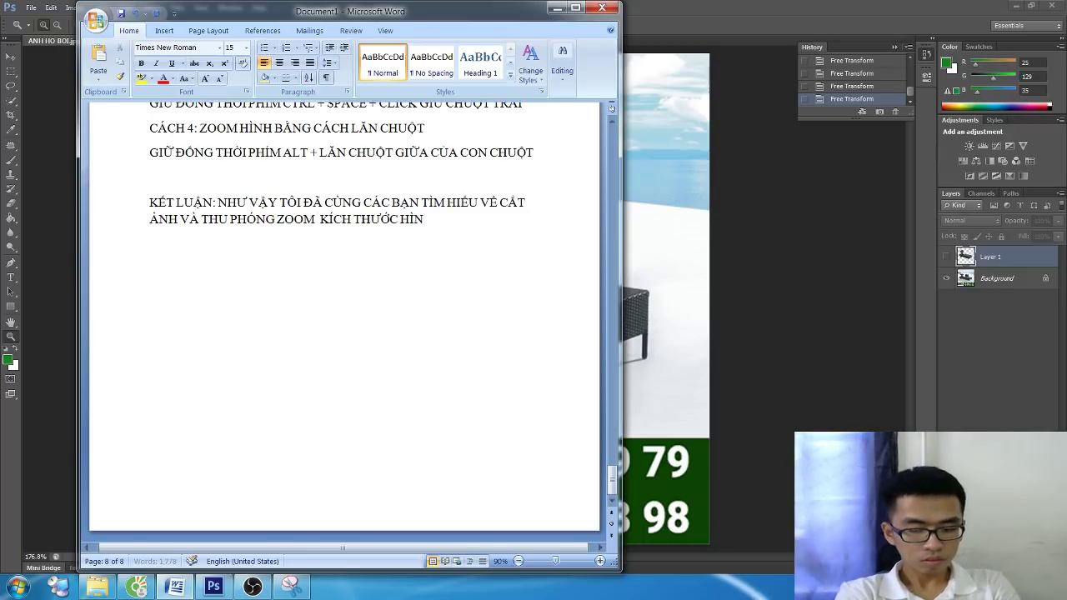
pyautogui.write('H ẢNH.')
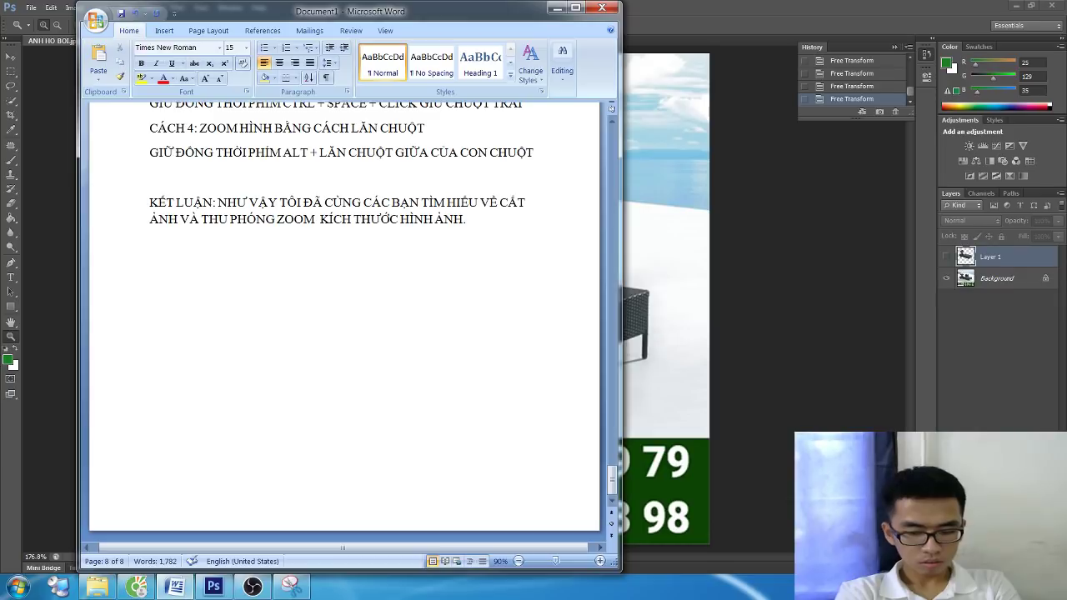
pyautogui.write(' MONG')
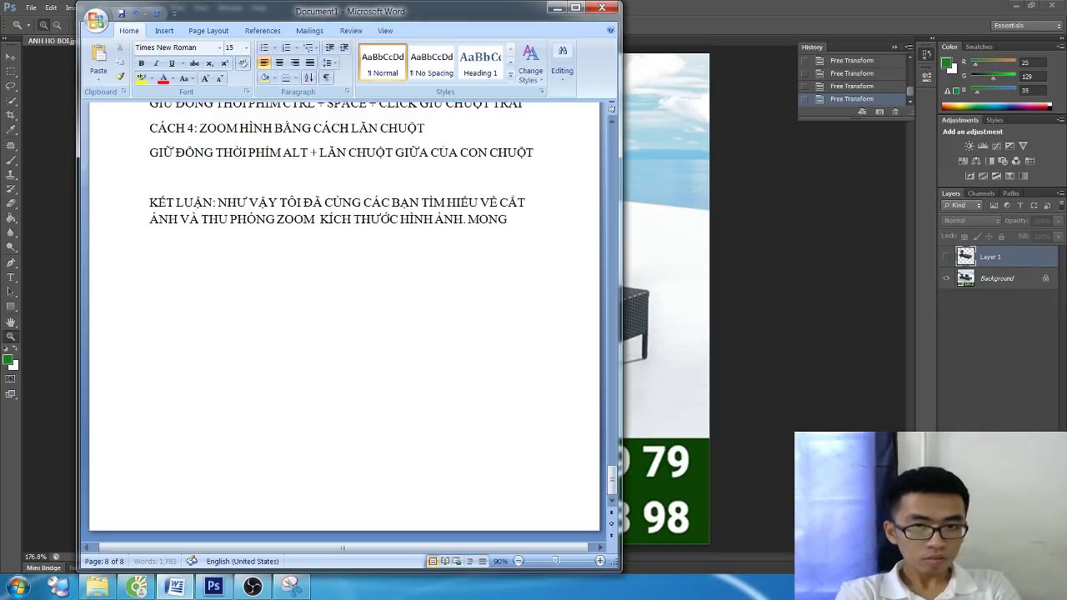
pyautogui.write(' RẰNG')
pyautogui.write(' VO')
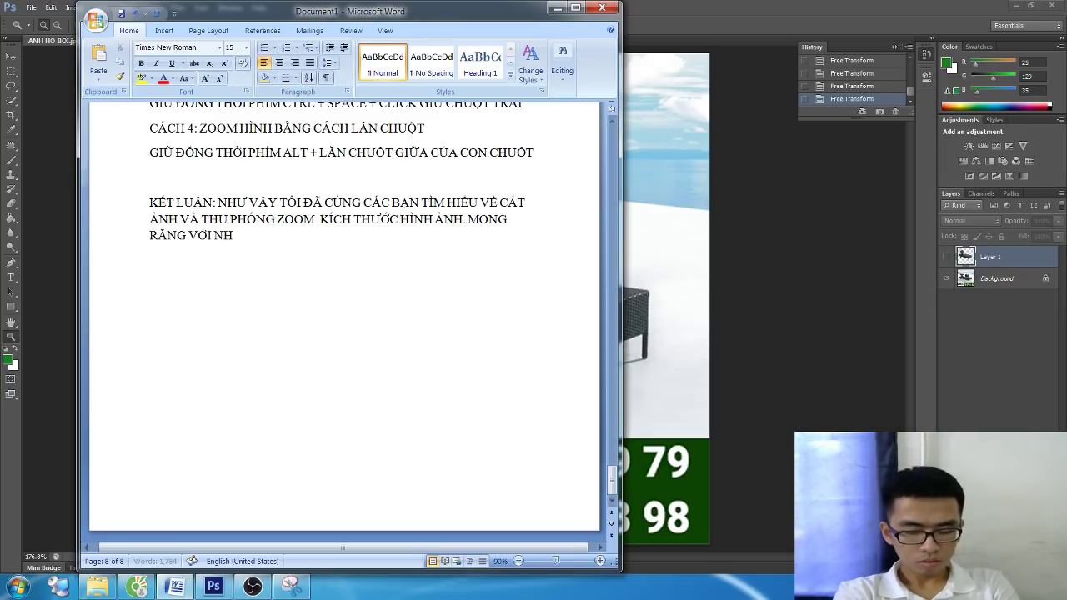
pyautogui.write('HÚNG TÔI')
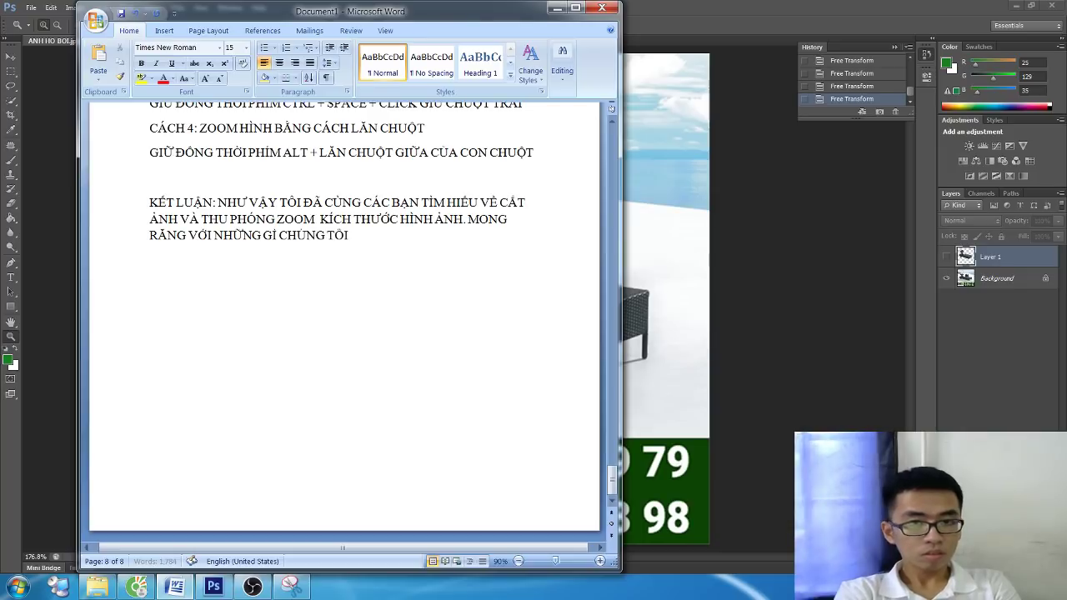
pyautogui.write(' CHIA SE SẼ GIÚP CA')
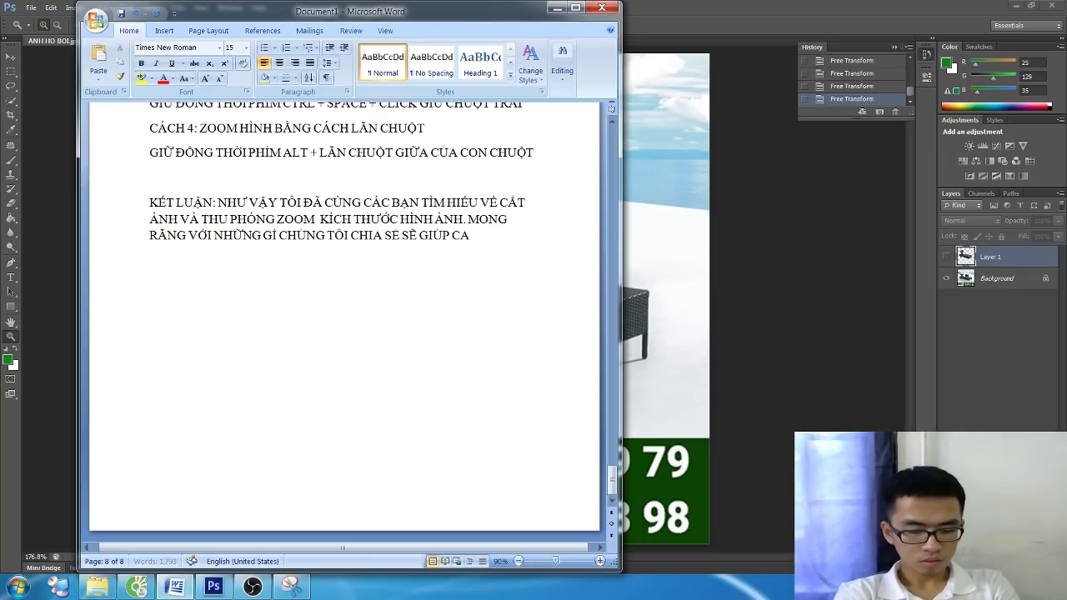
pyautogui.write('ẦN NAO TRO')
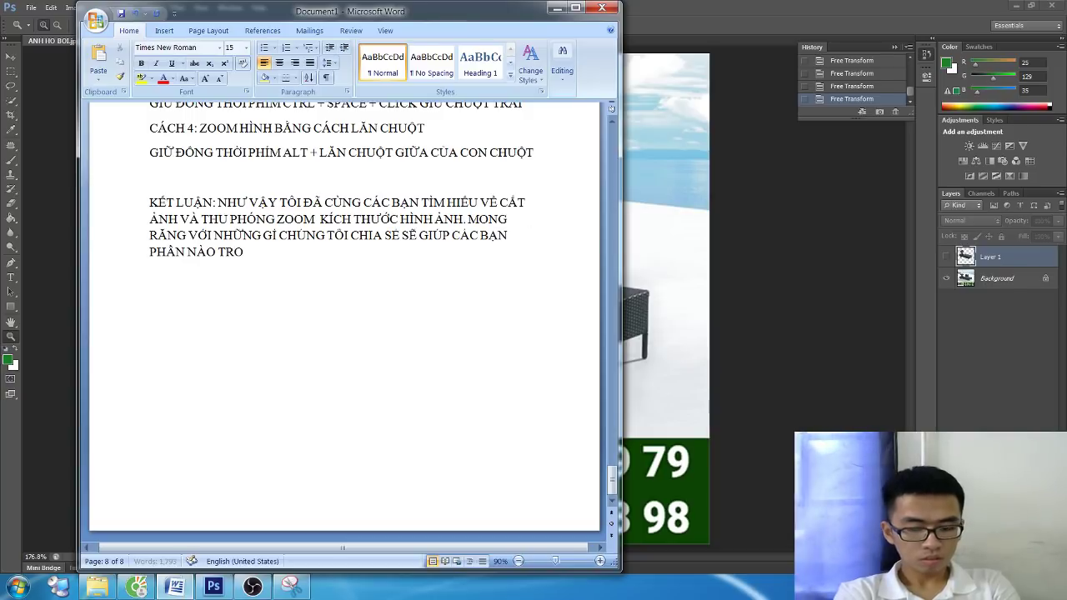
pyautogui.write('NG QUÁ TRÌNH')
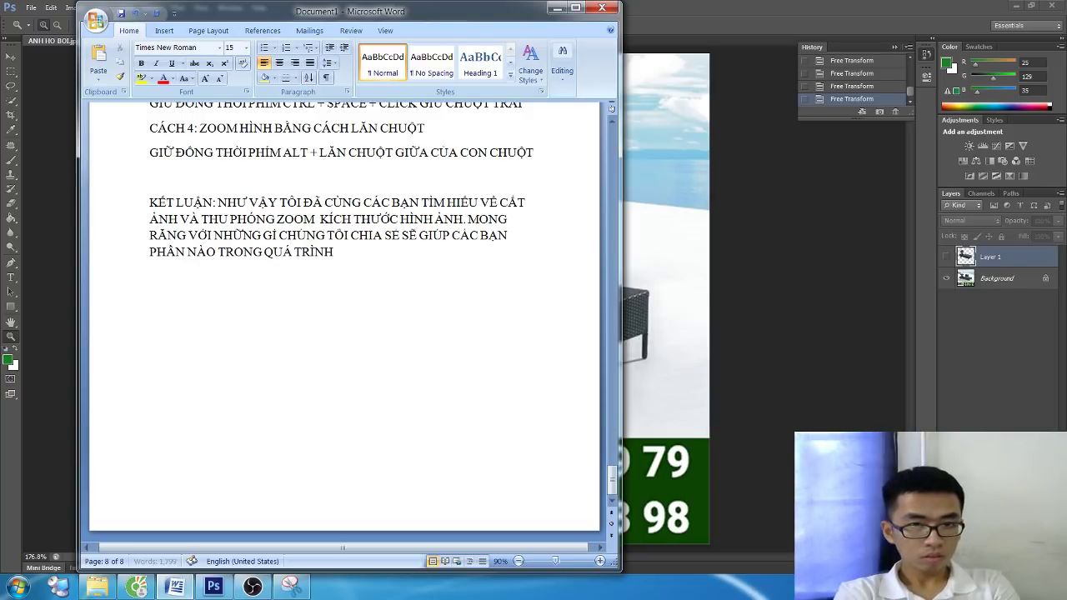
pyautogui.write(' HỌC TẬP VÀ LÀM VI')
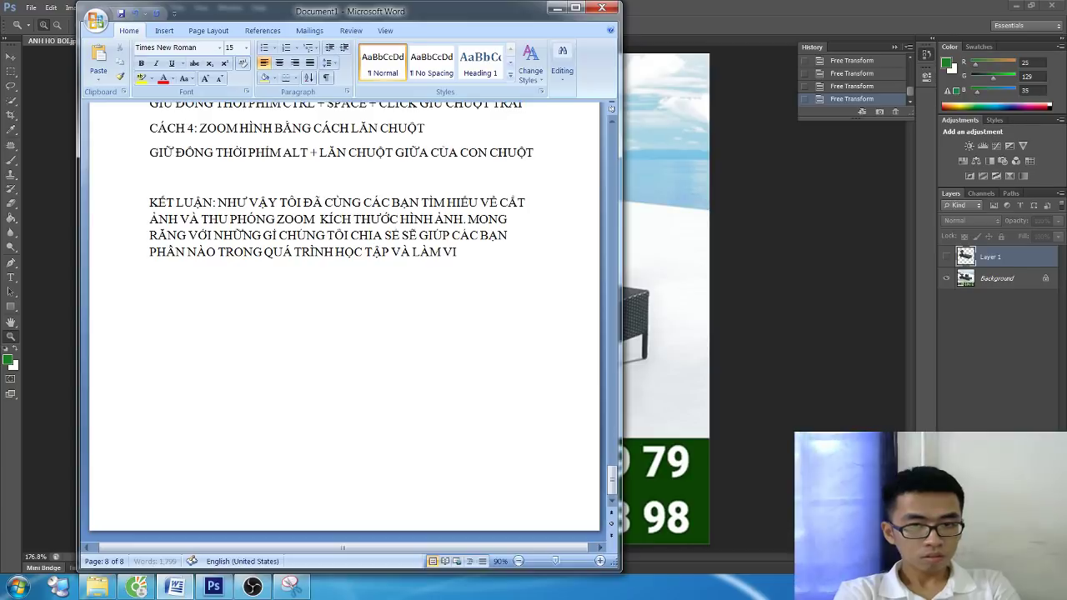
pyautogui.write('ỆC CỦA MÌNH.')
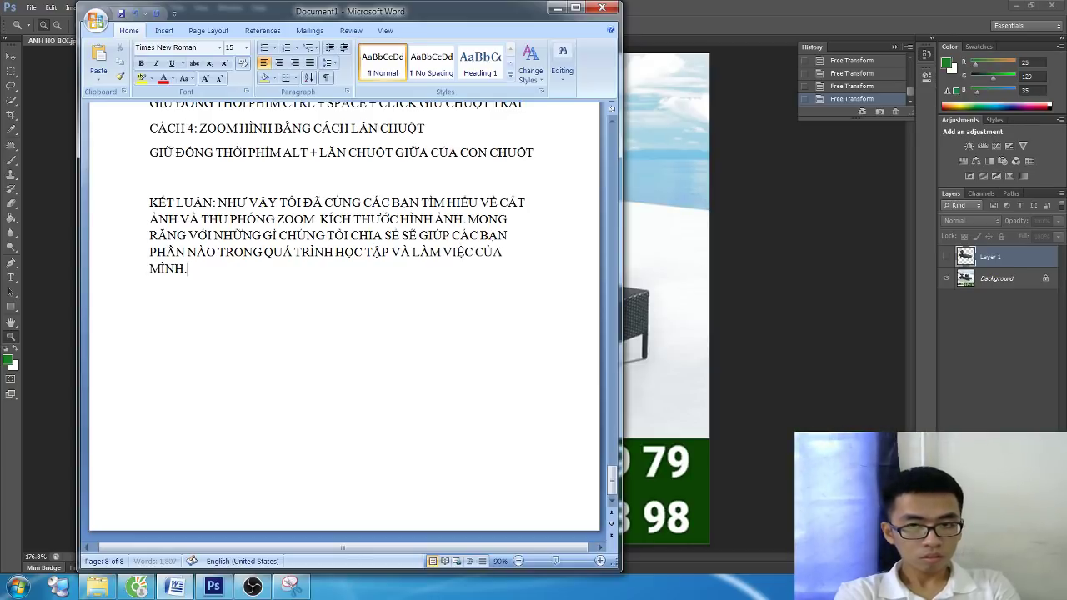
# Add a 'THANKS FOR WATCHING !!!! <3' closing line at font size 30
pyautogui.press('Return')
pyautogui.write('THANKS FO')
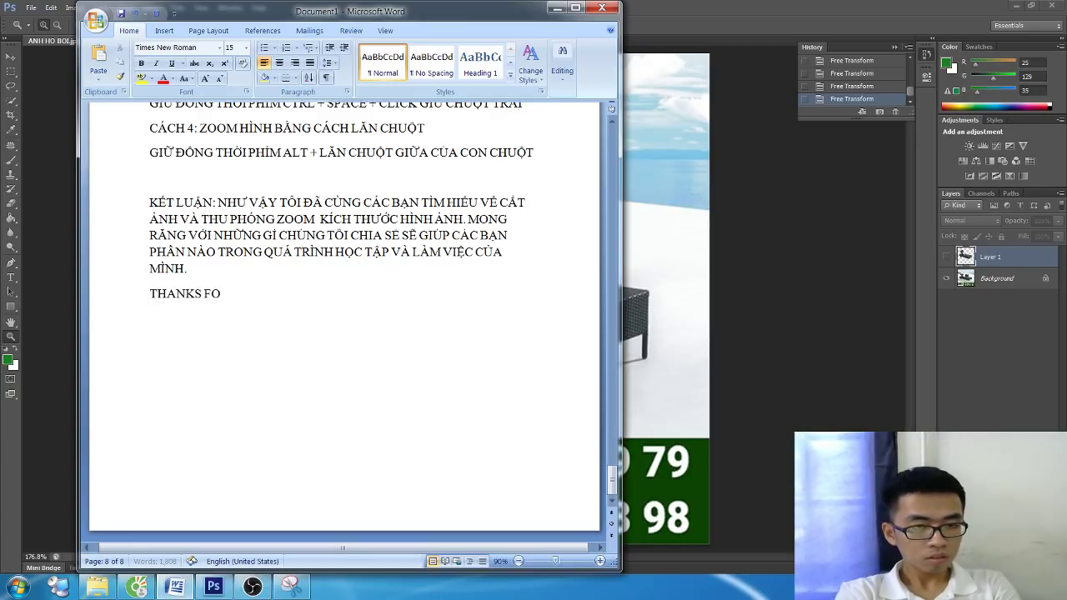
pyautogui.write('R WATCHIN')
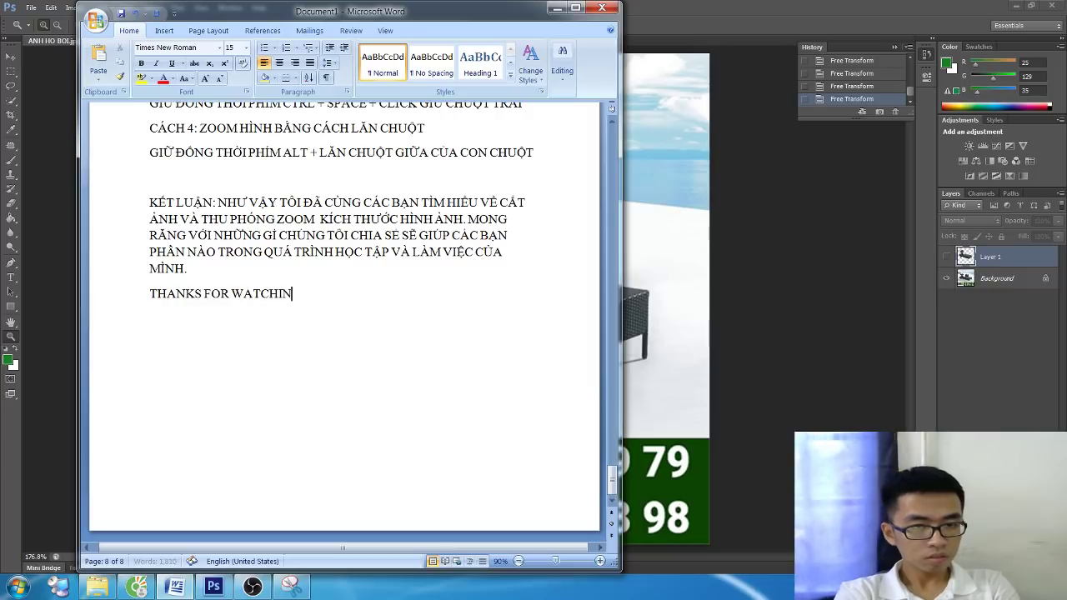
pyautogui.write('G !!!!')
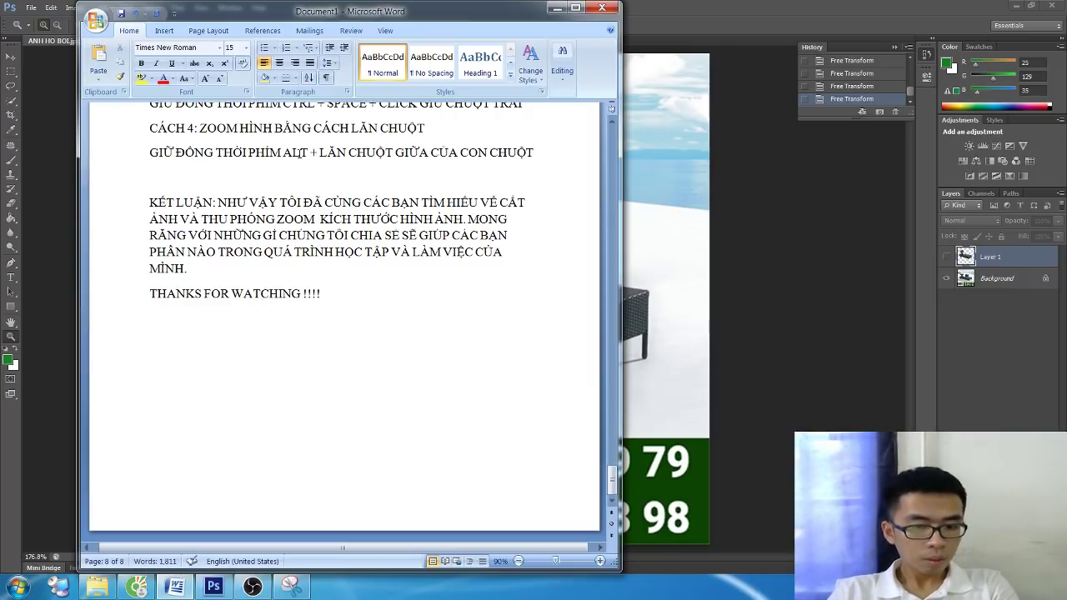
pyautogui.write(' <3')
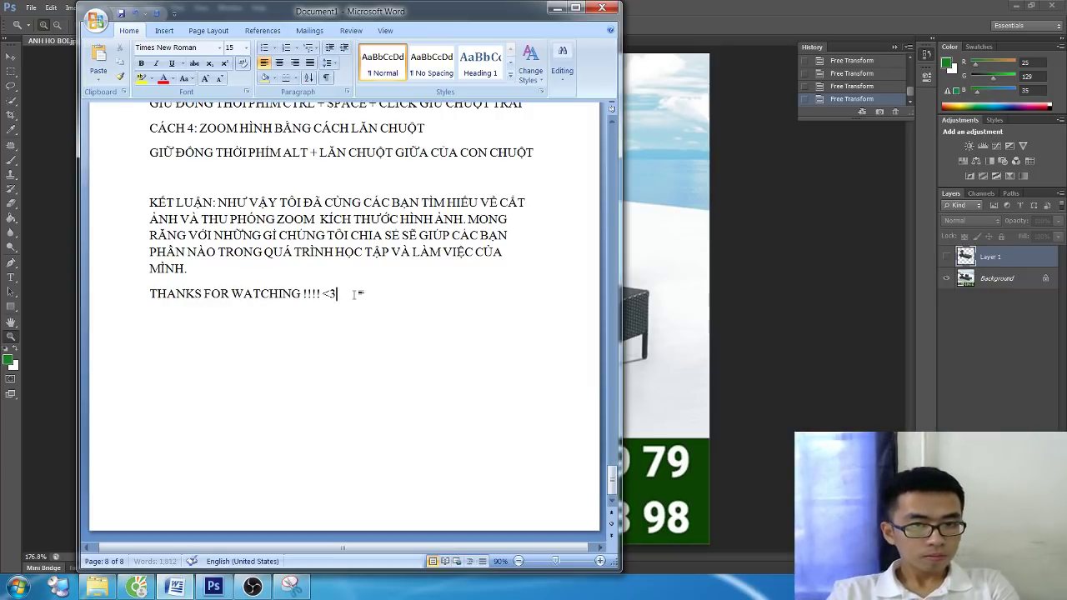
pyautogui.moveTo(356, 293); pyautogui.dragTo(158, 304)
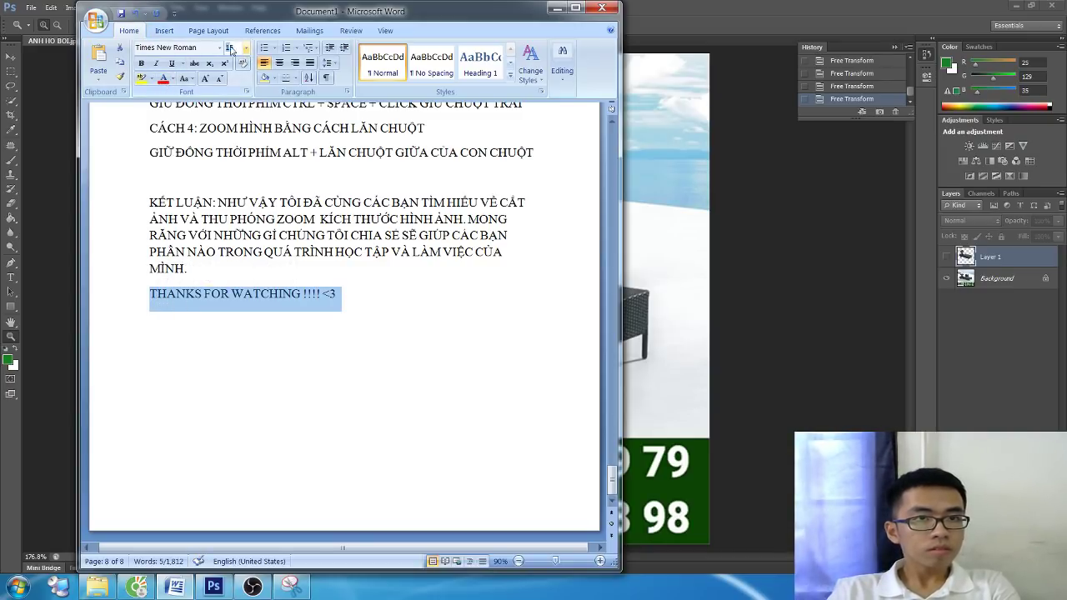
pyautogui.write('30')
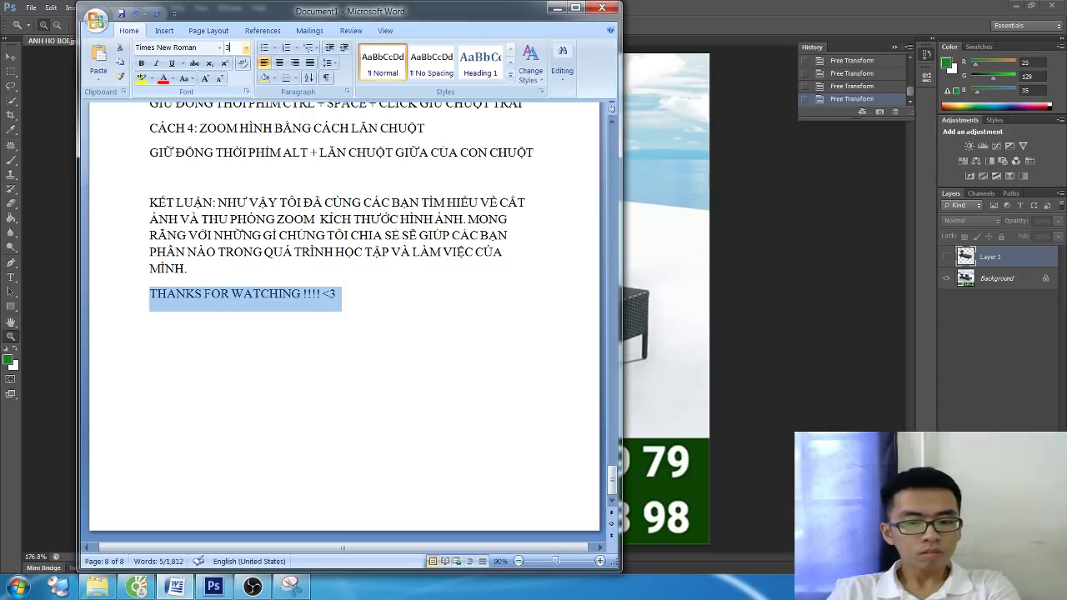
pyautogui.click(433, 334)
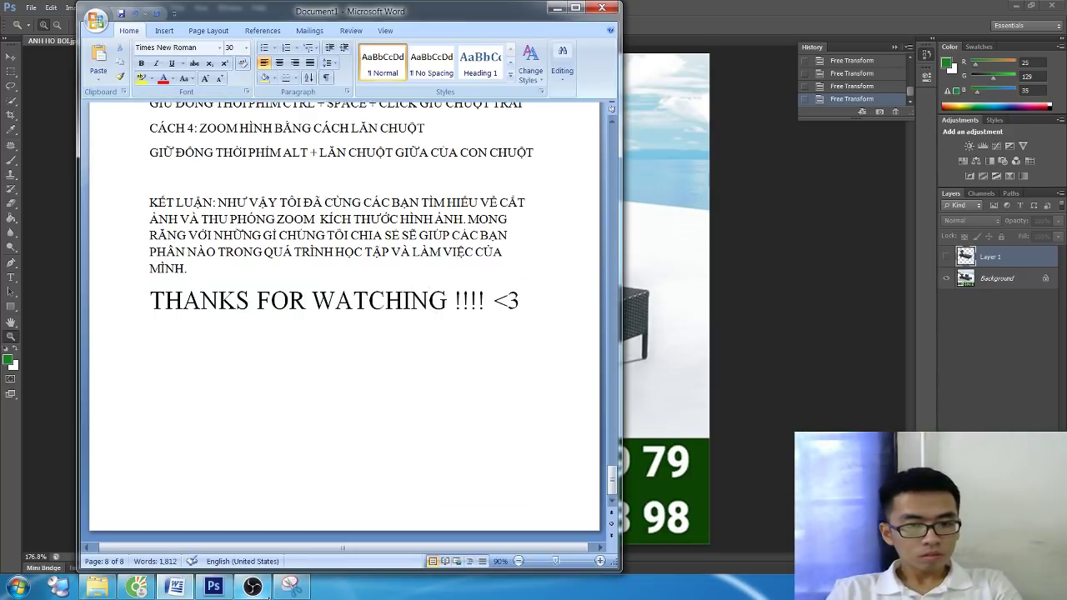